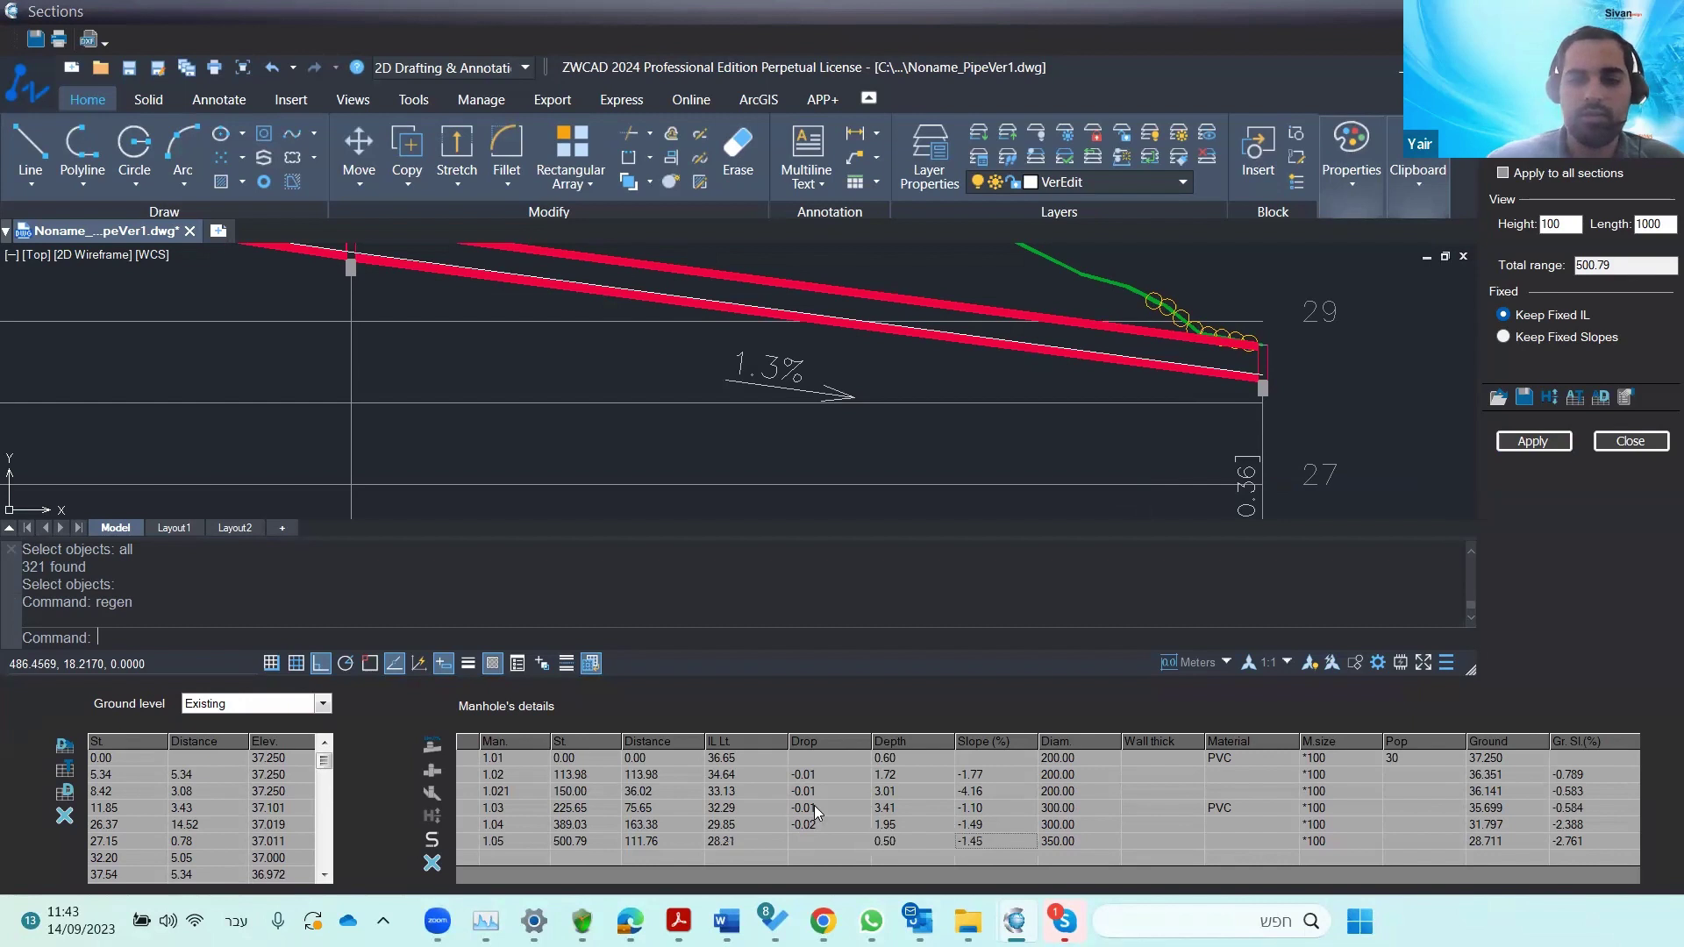
- Set the depth of the last manhole, 1.05, to 0.7 and apply it to the pipeline section
click(1519, 441)
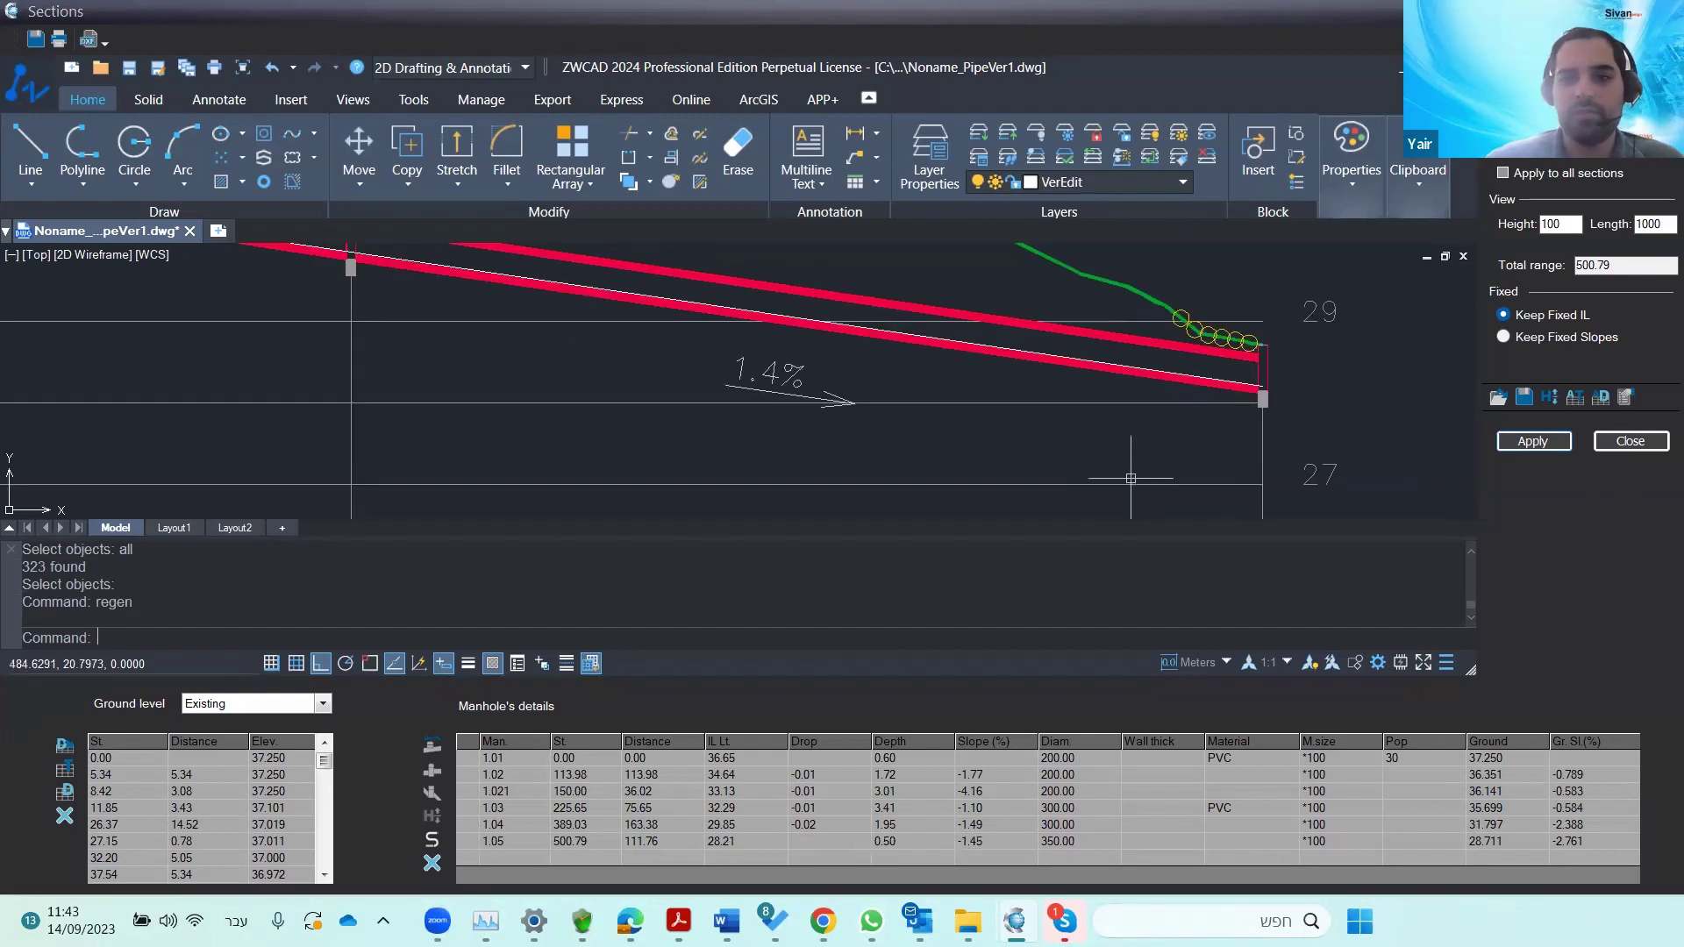
click(880, 842)
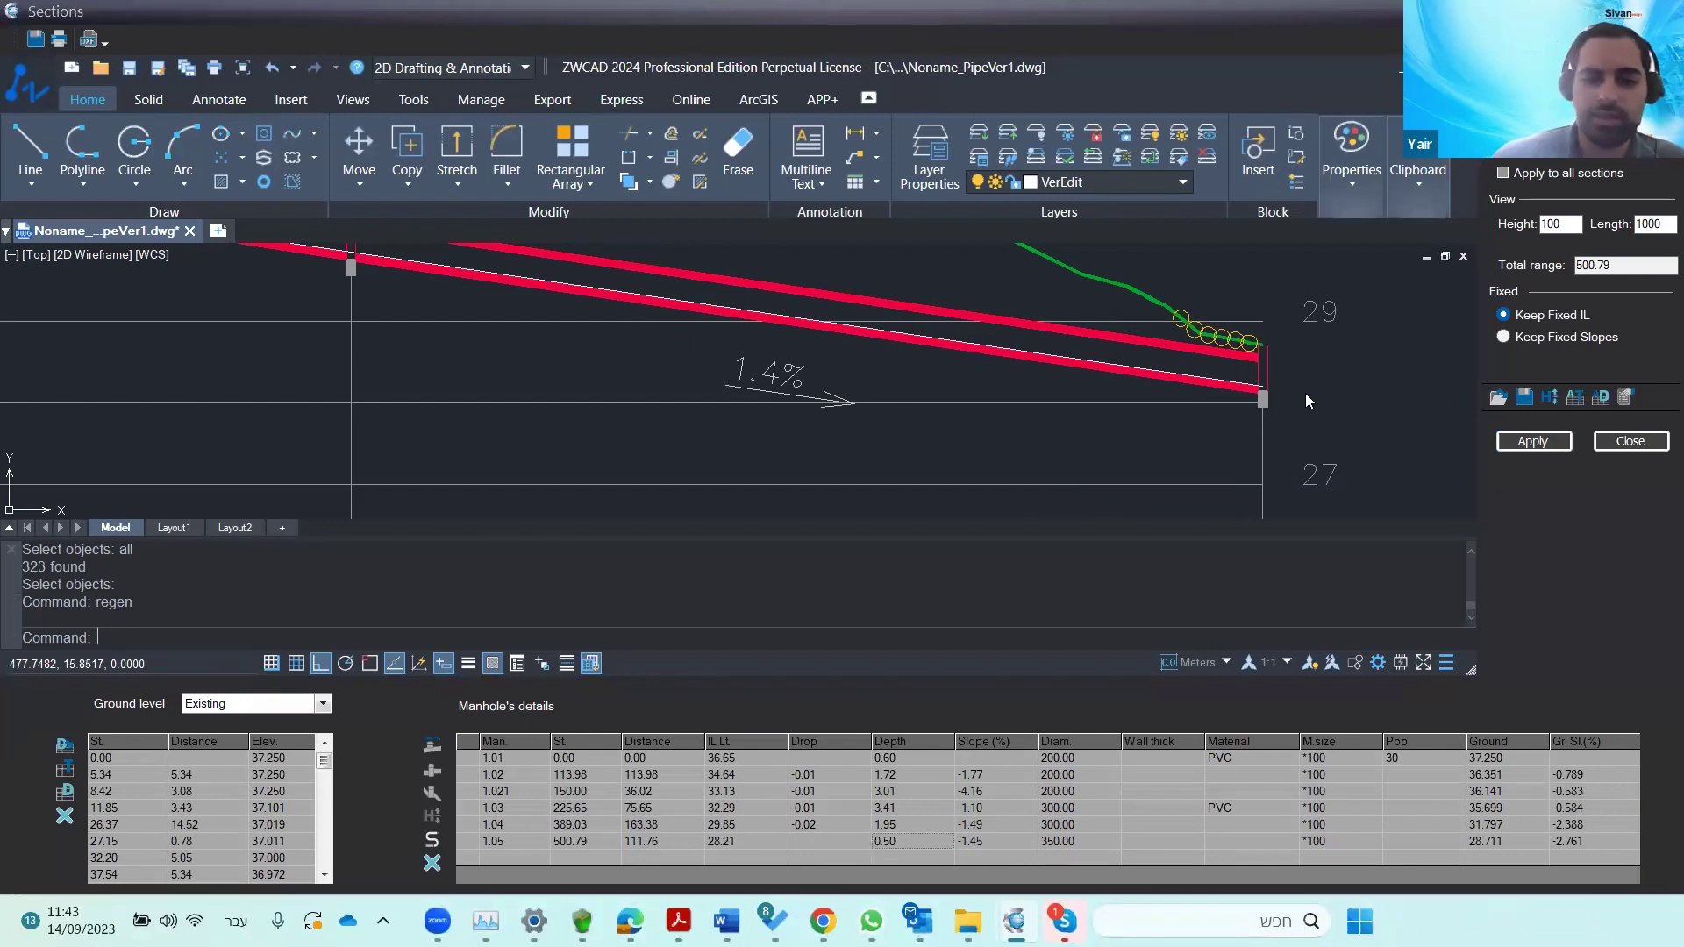
text(0.7)
key(Return)
click(1534, 441)
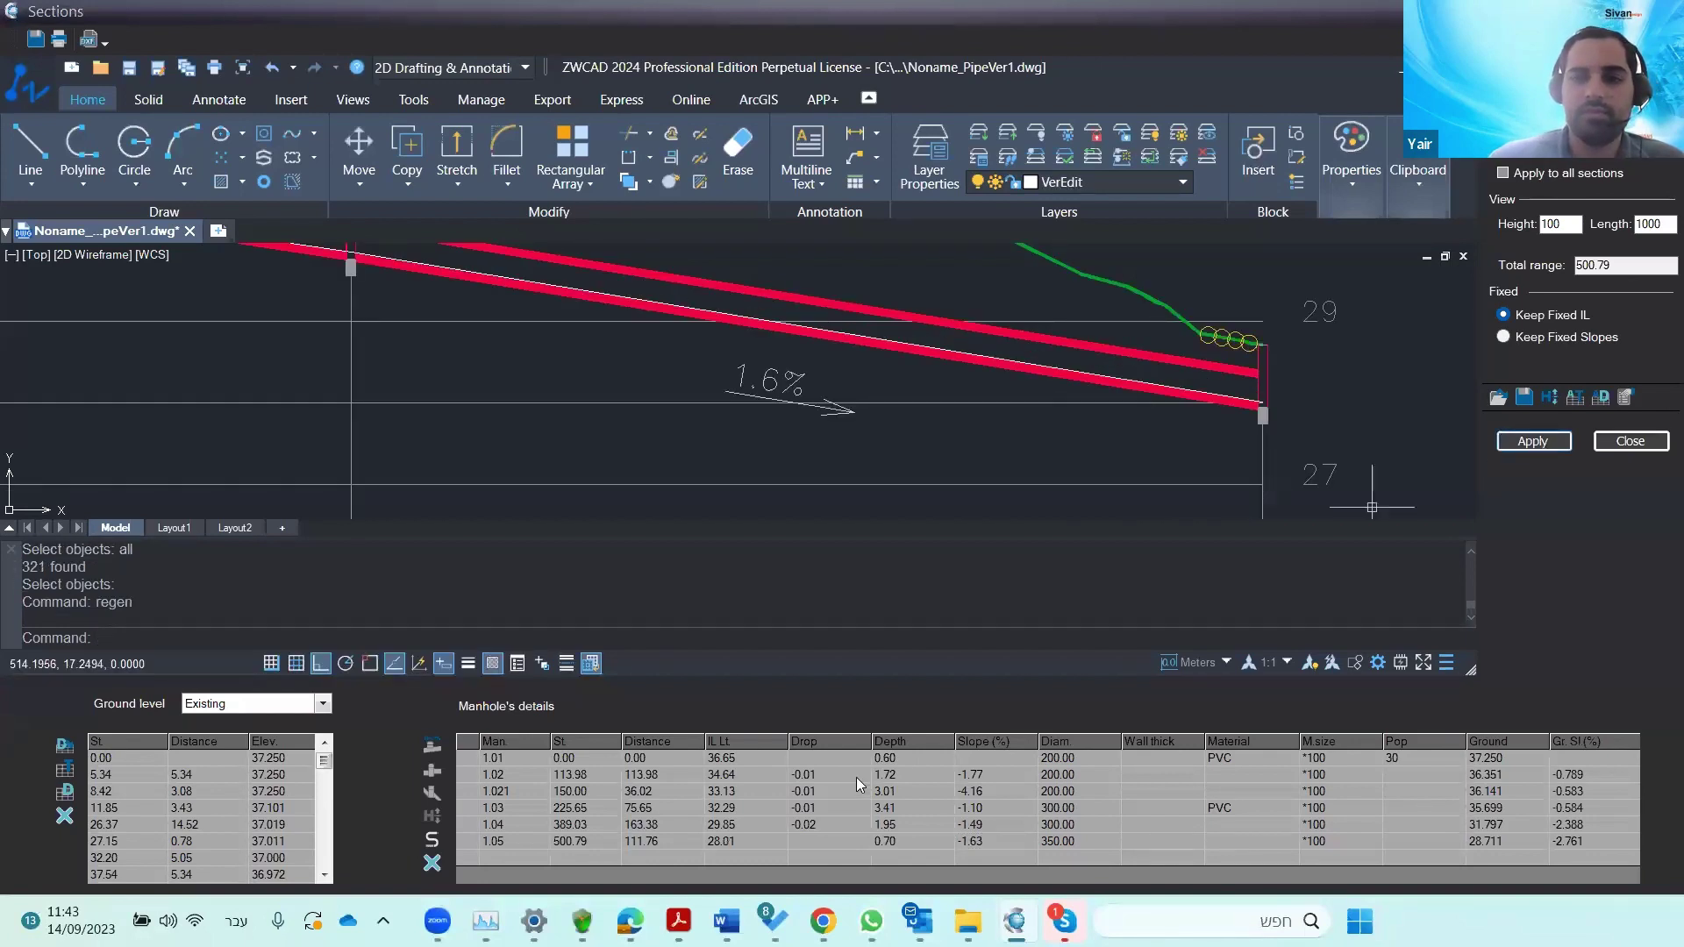
- Set the depth of manhole 1.05 to 1, apply it to the pipeline section, and close the section editor
double_click(876, 842)
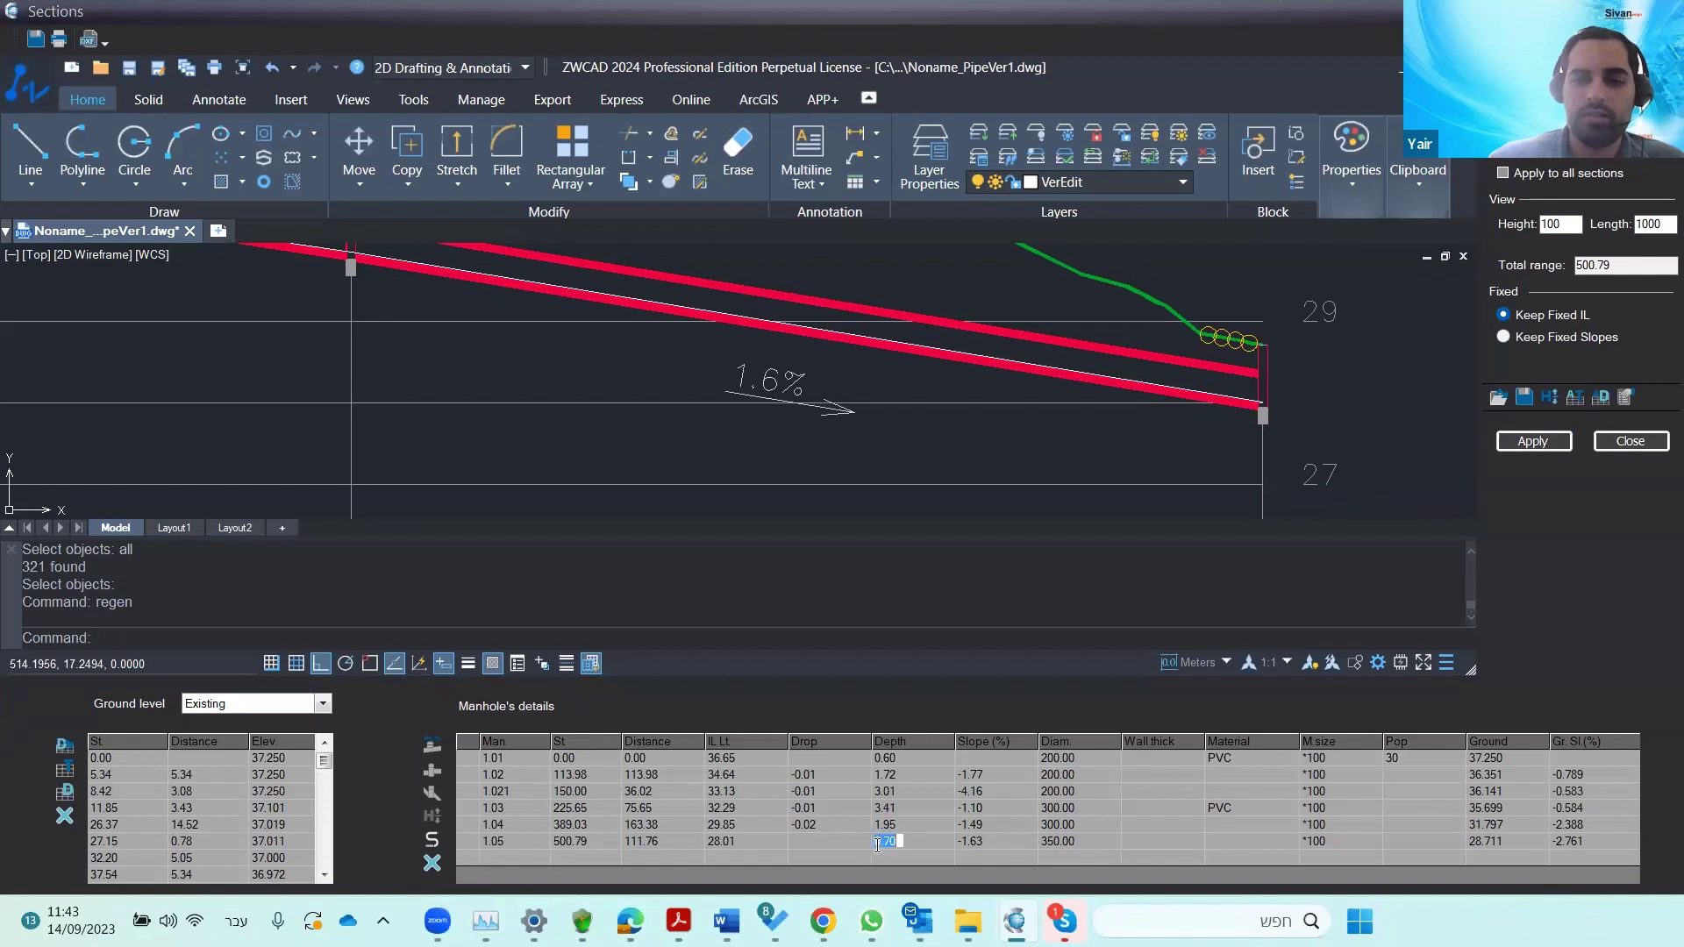
text(1)
key(Return)
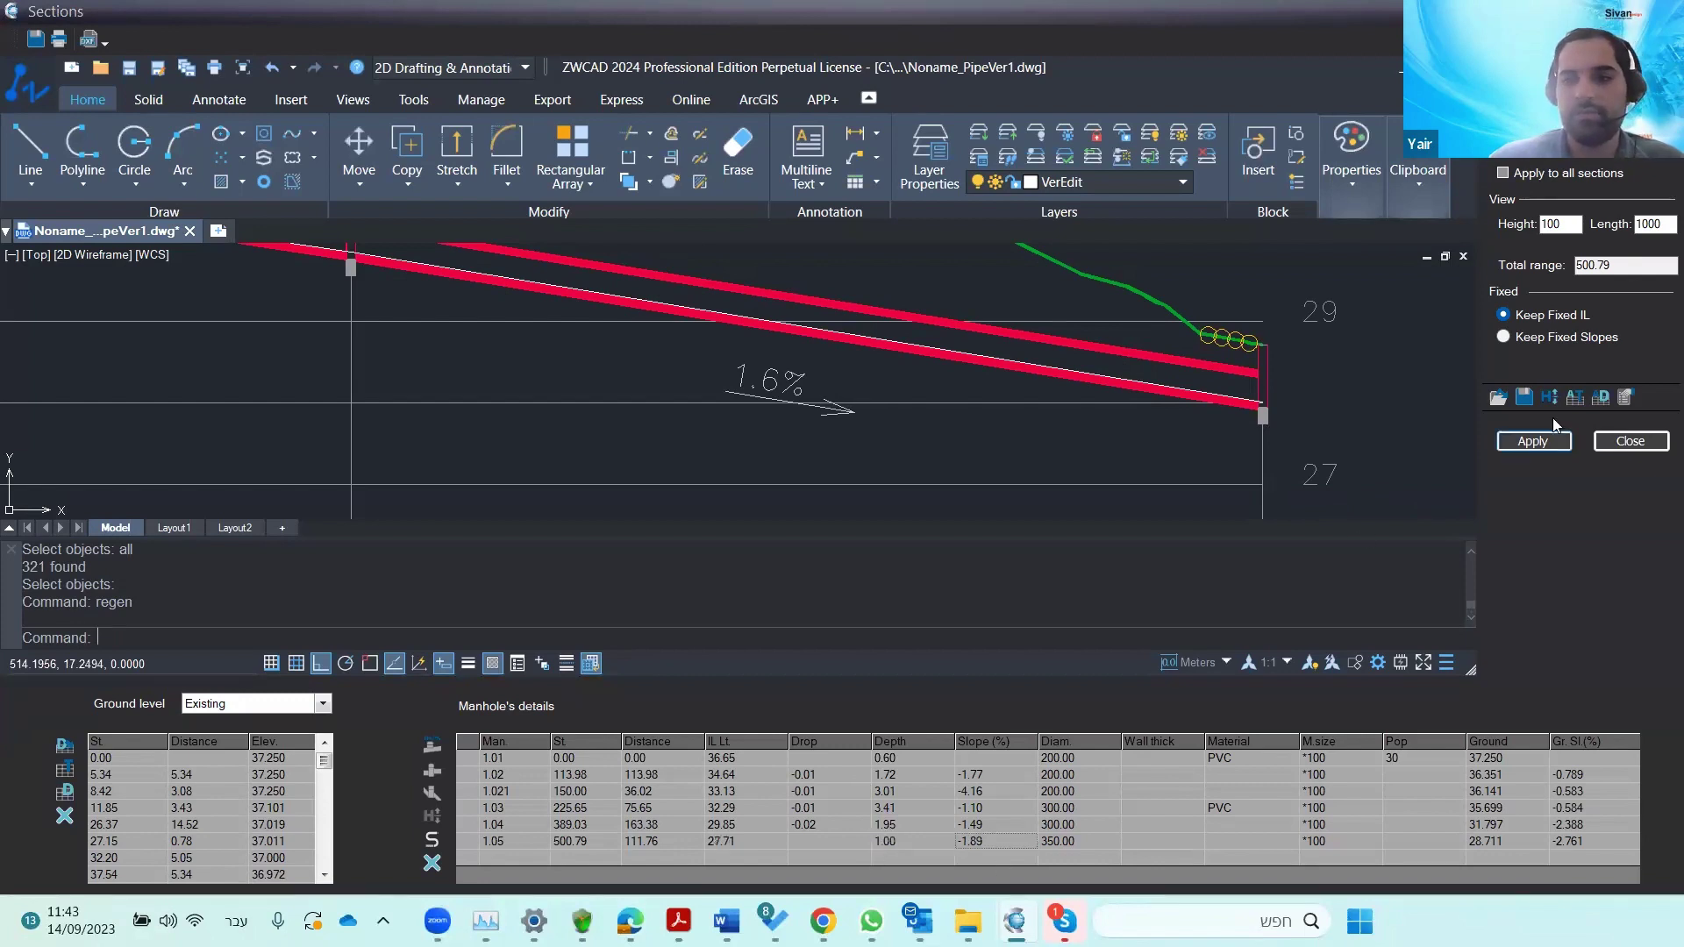
click(1551, 447)
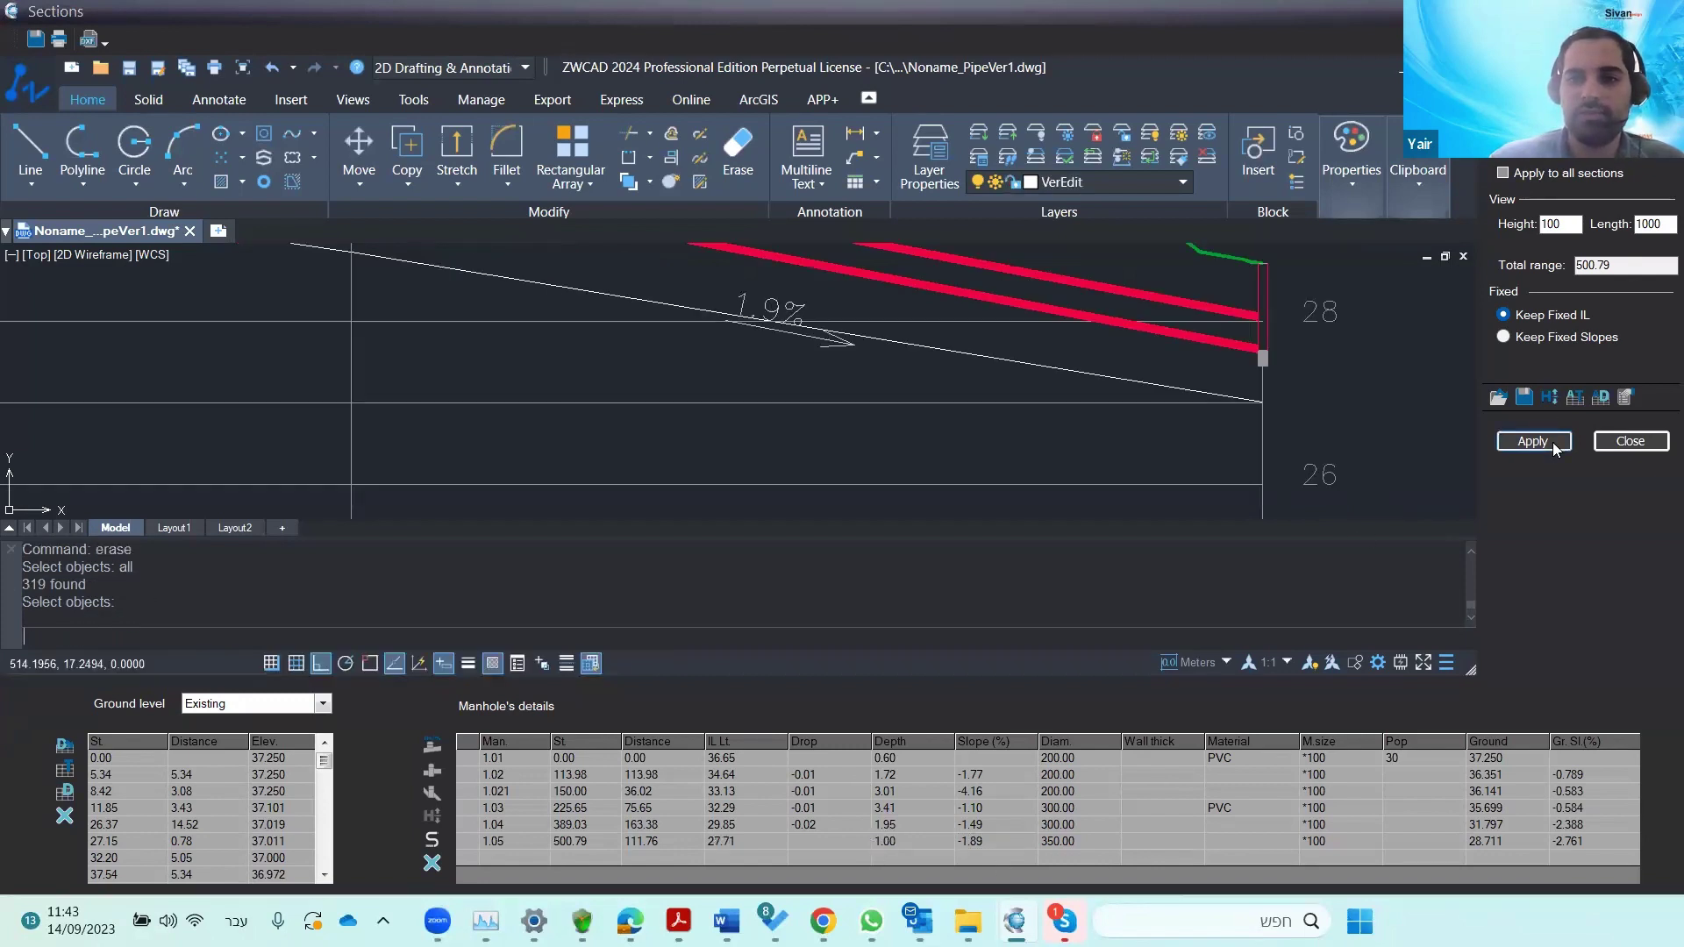
scroll(1011, 352, down, 5)
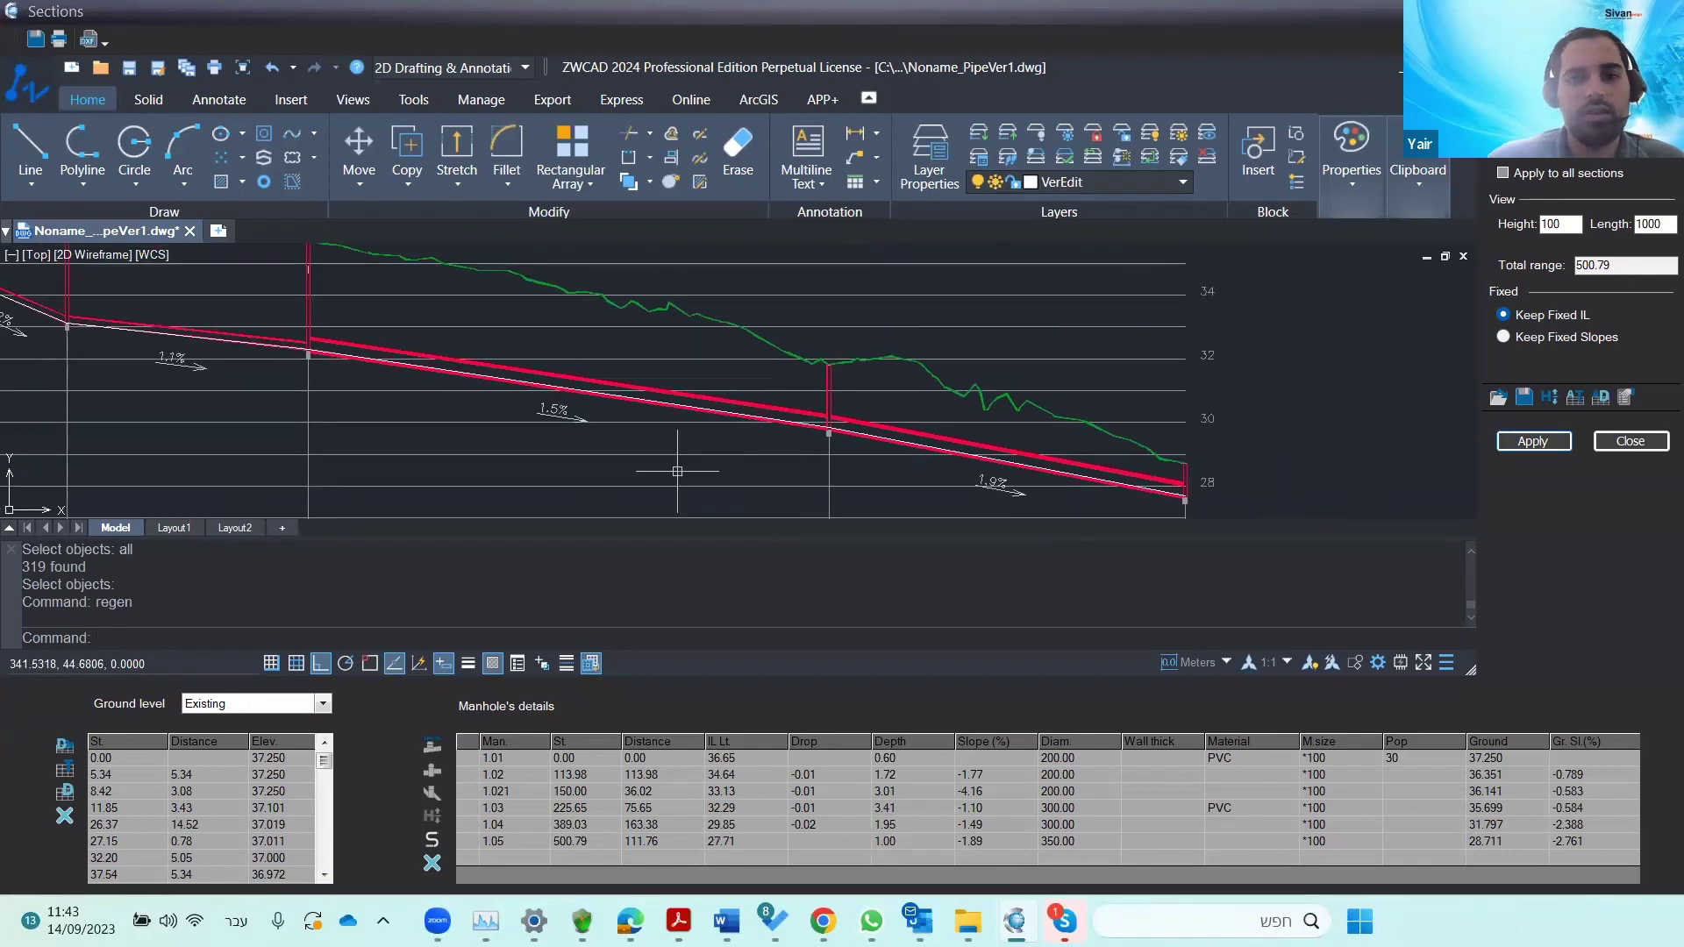
middle_drag(676, 470, 696, 449)
scroll(697, 449, down, 5)
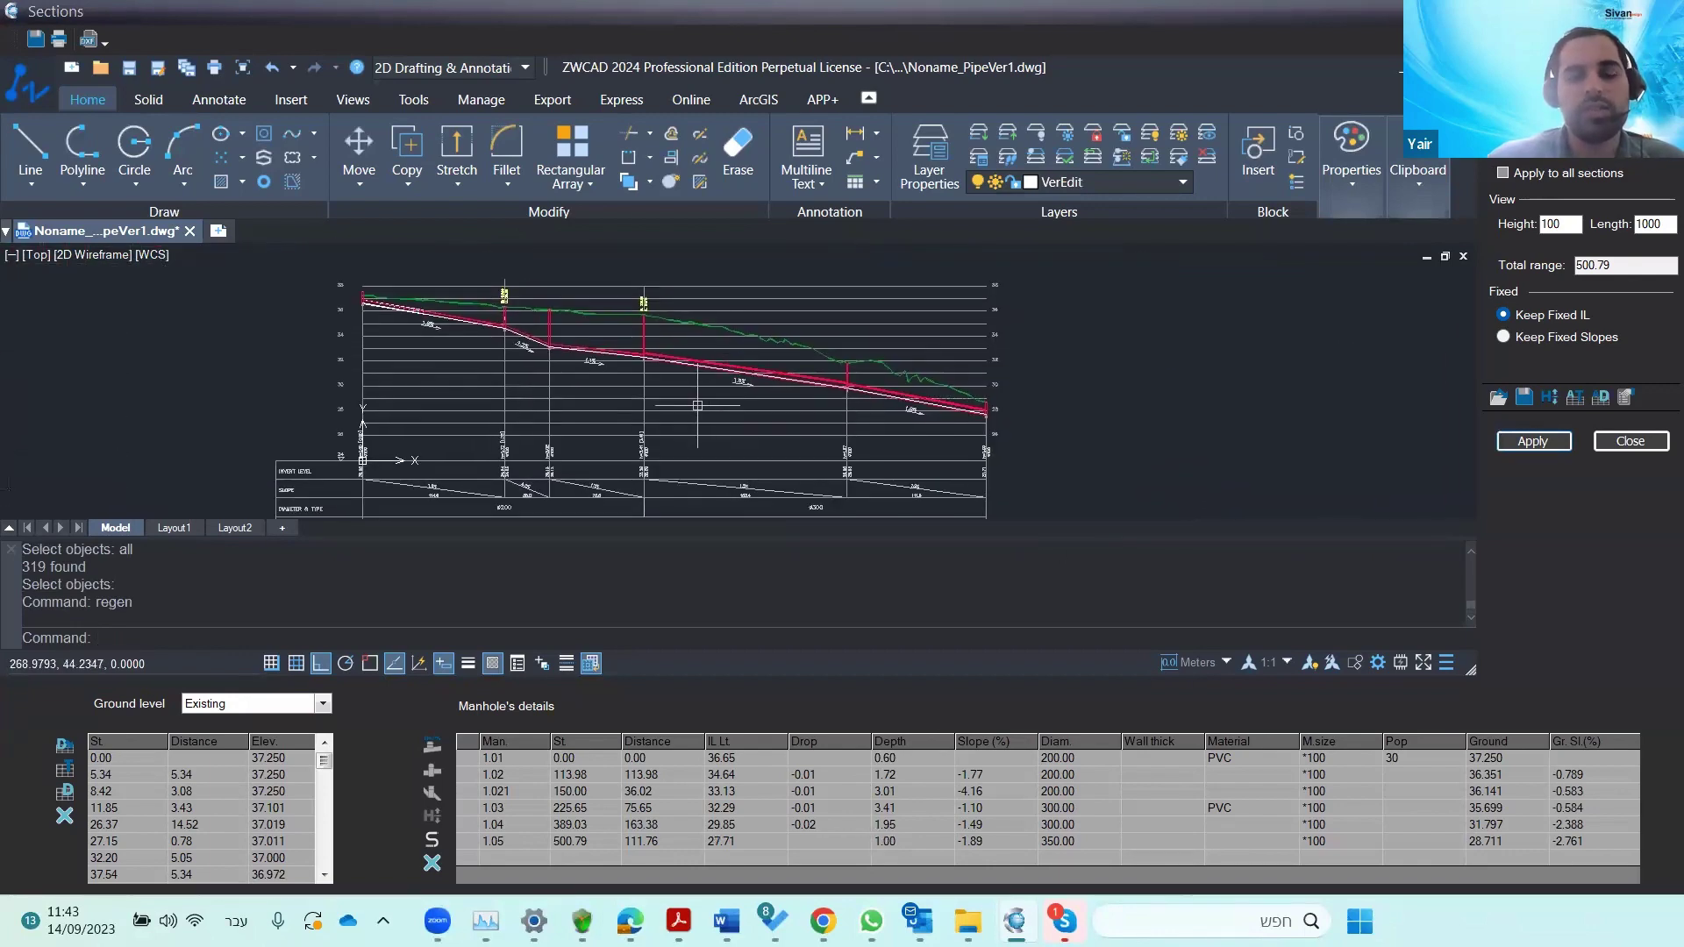
scroll(620, 321, up, 3)
scroll(620, 321, down, 1)
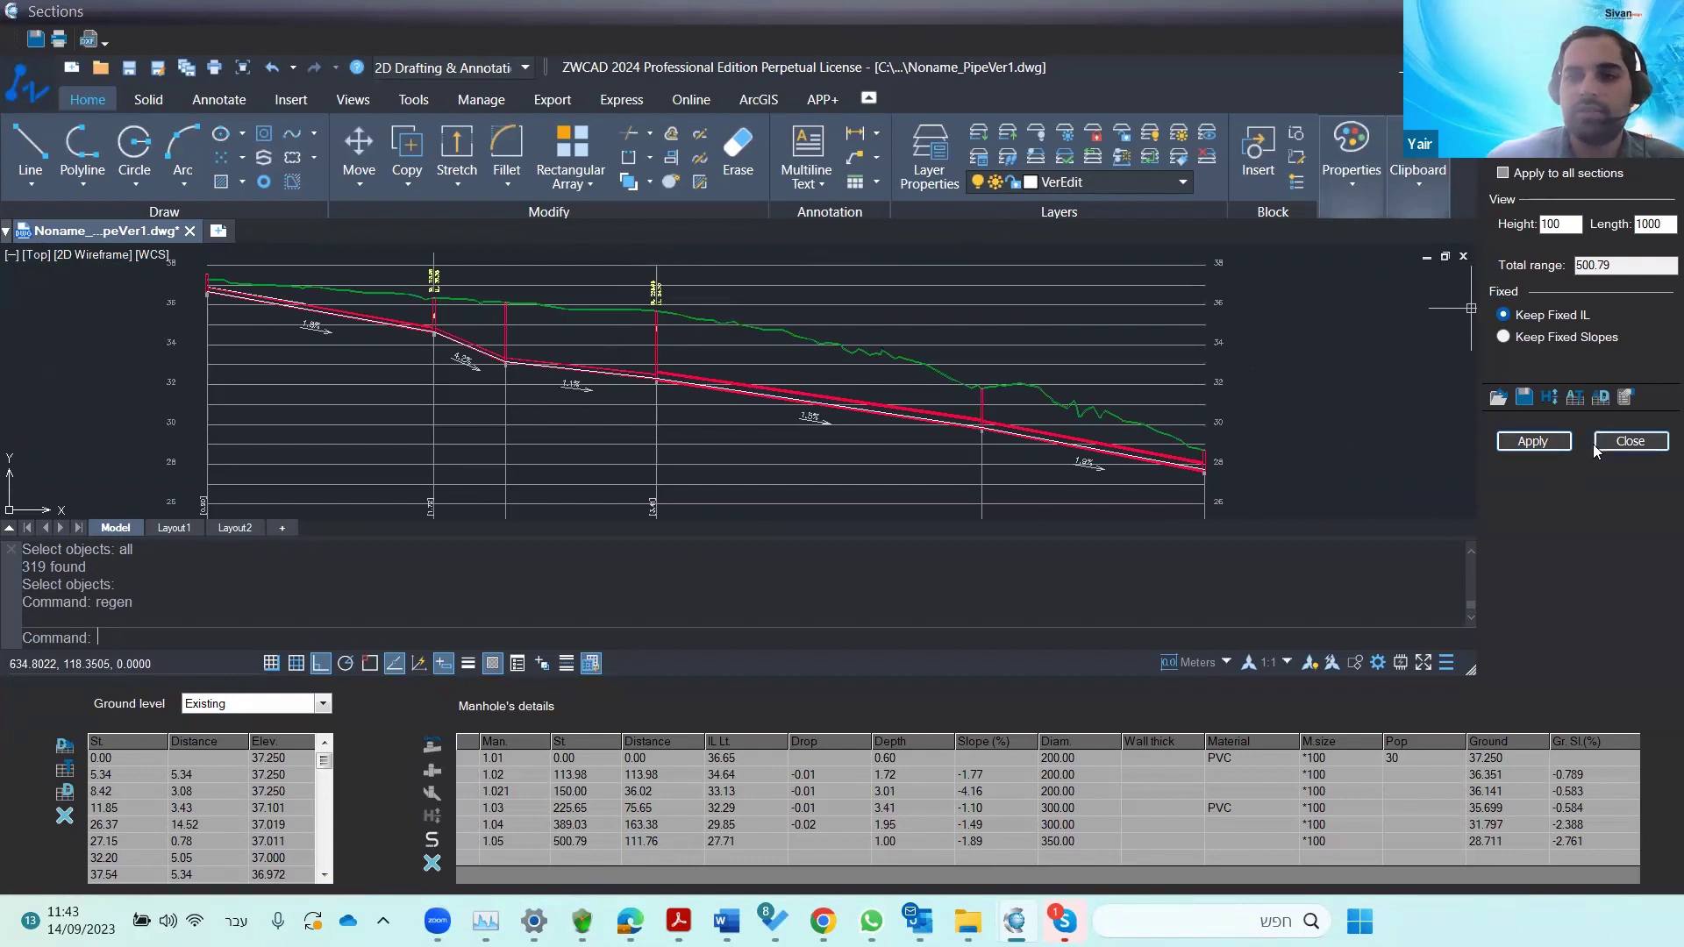
click(1627, 443)
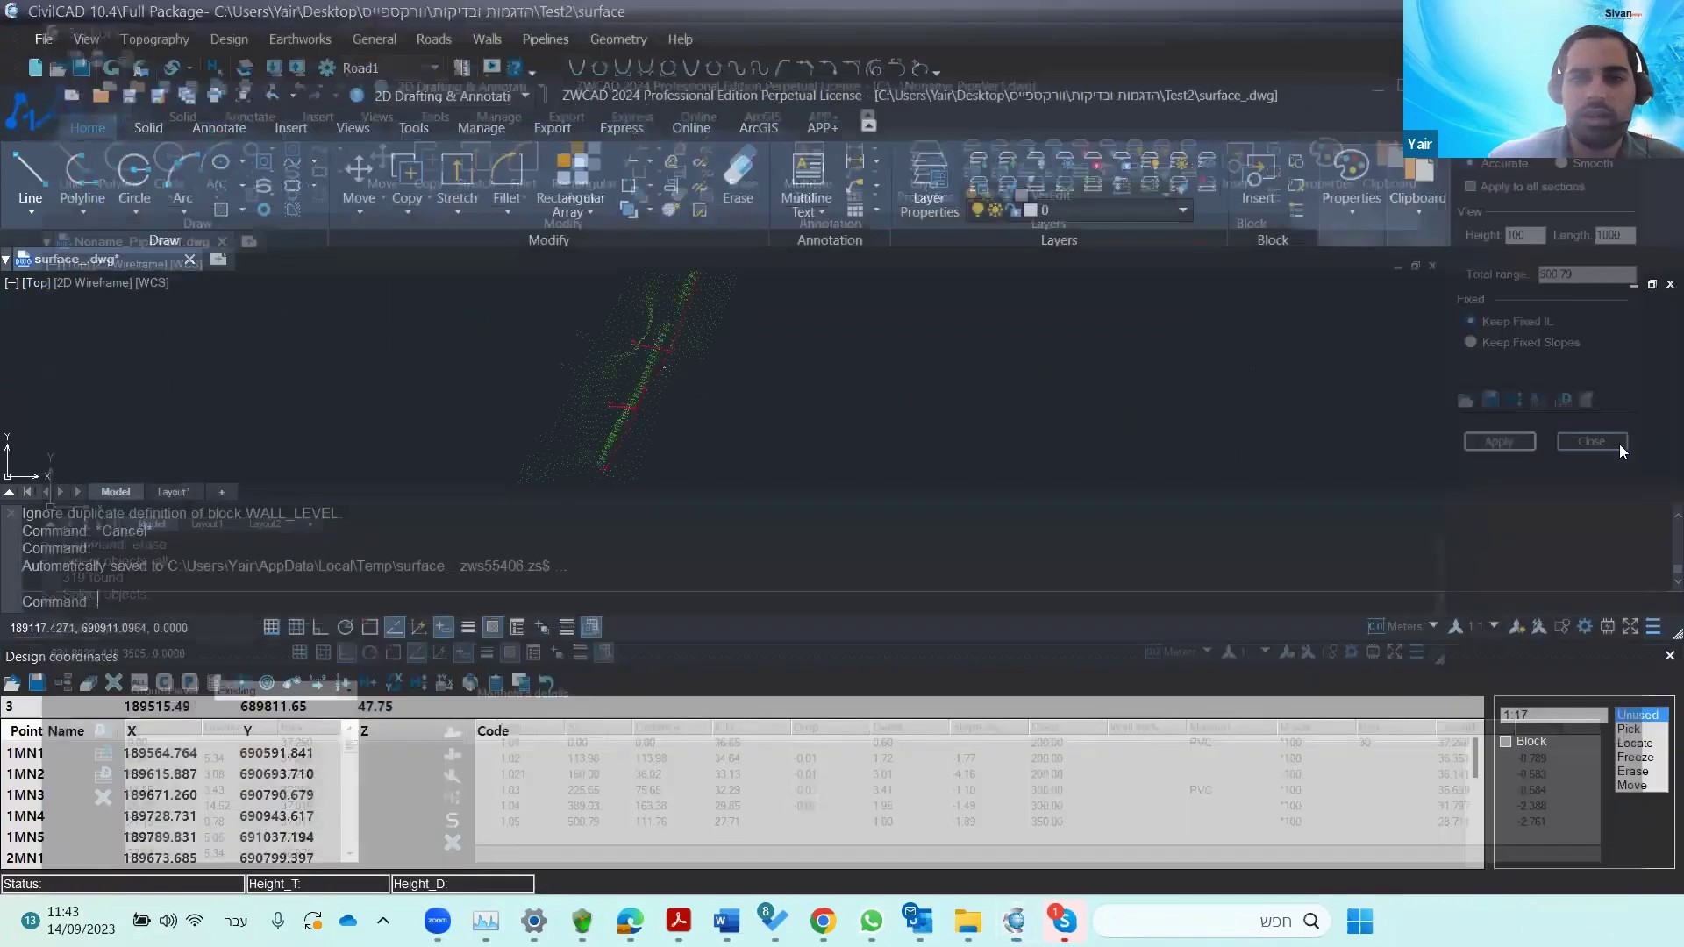
- Open the pipelines layout and apply it to rebuild the pipeline plan drawing
scroll(712, 359, up, 6)
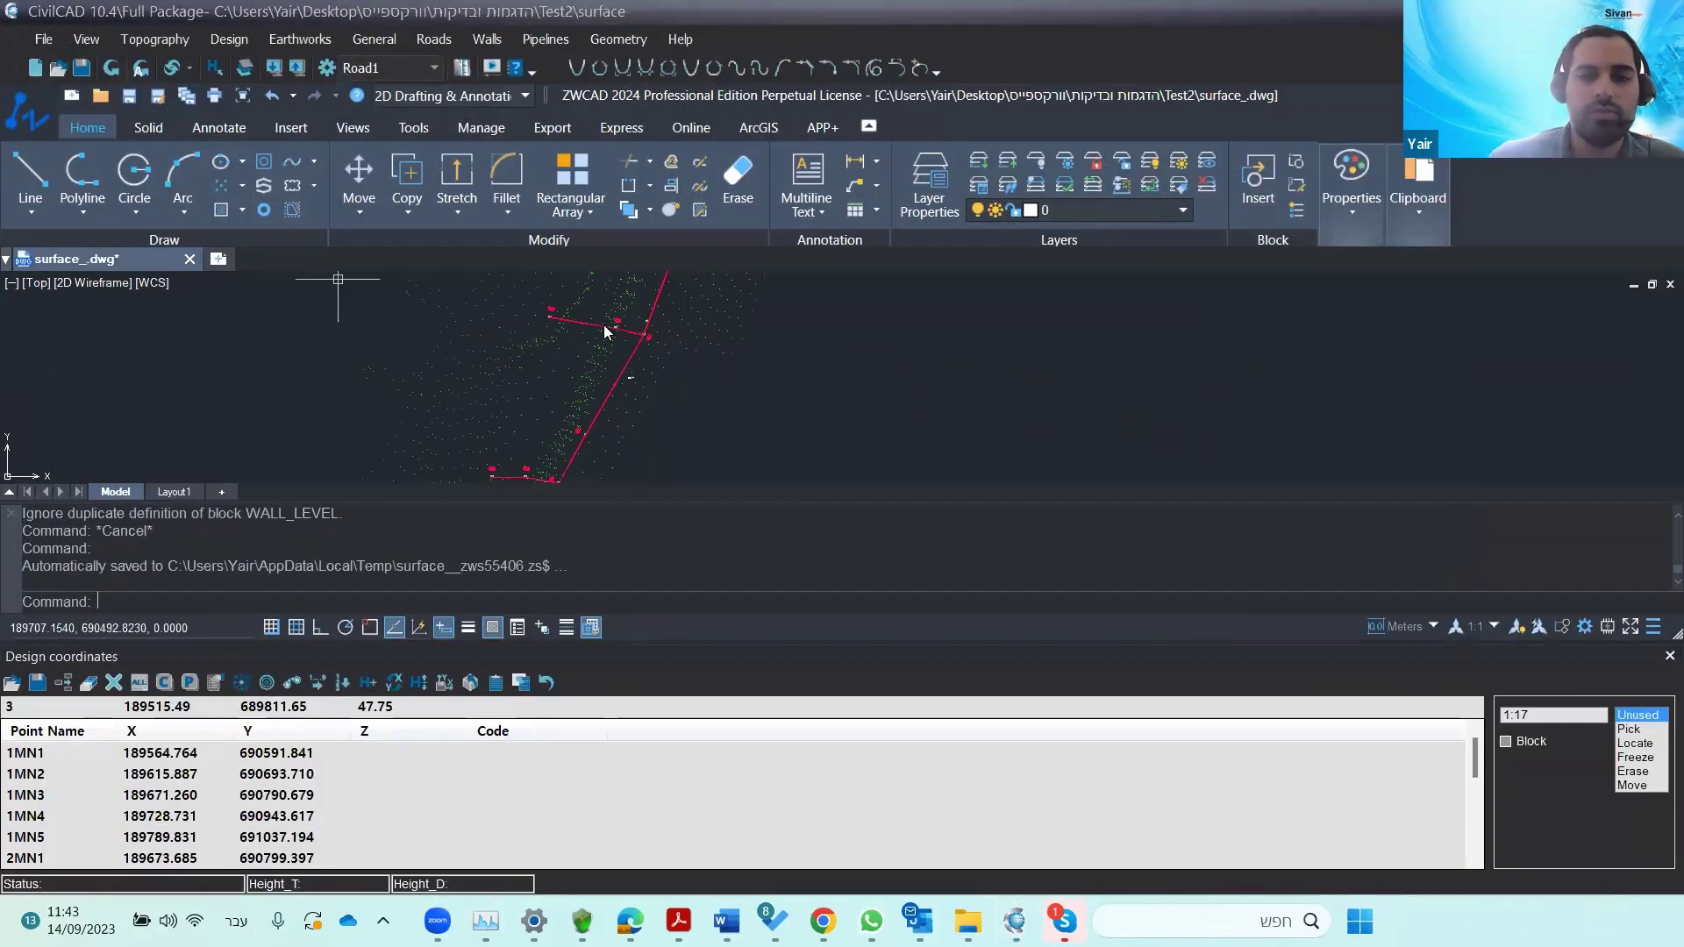
scroll(763, 342, up, 3)
scroll(728, 329, down, 3)
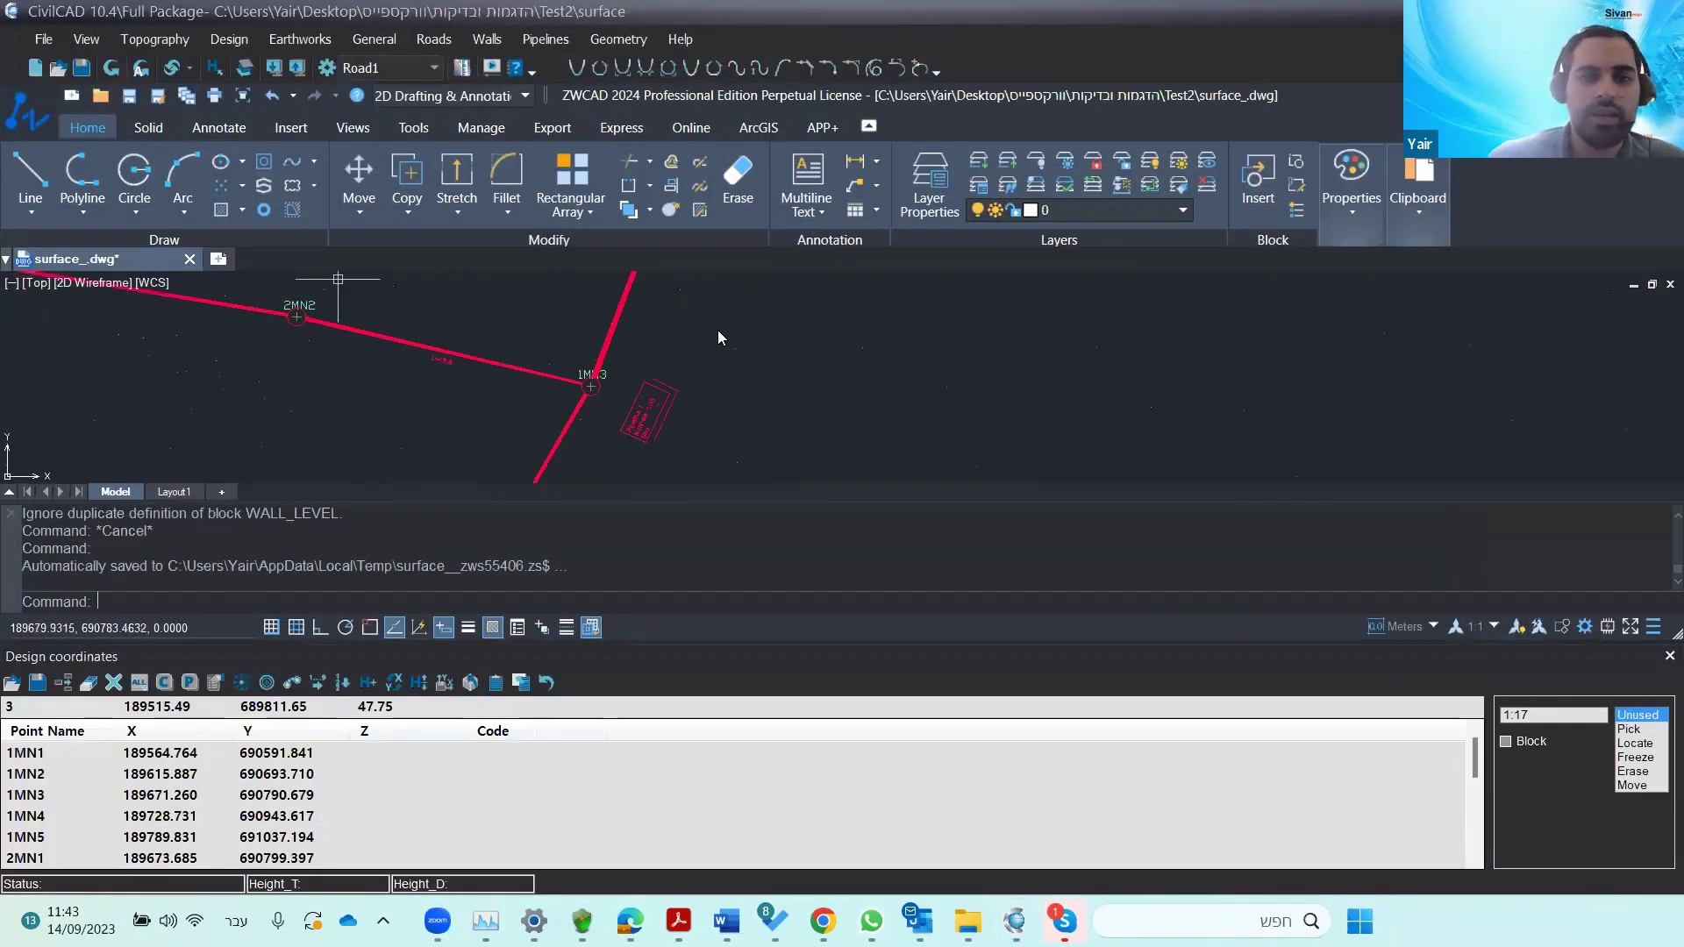
scroll(572, 463, down, 2)
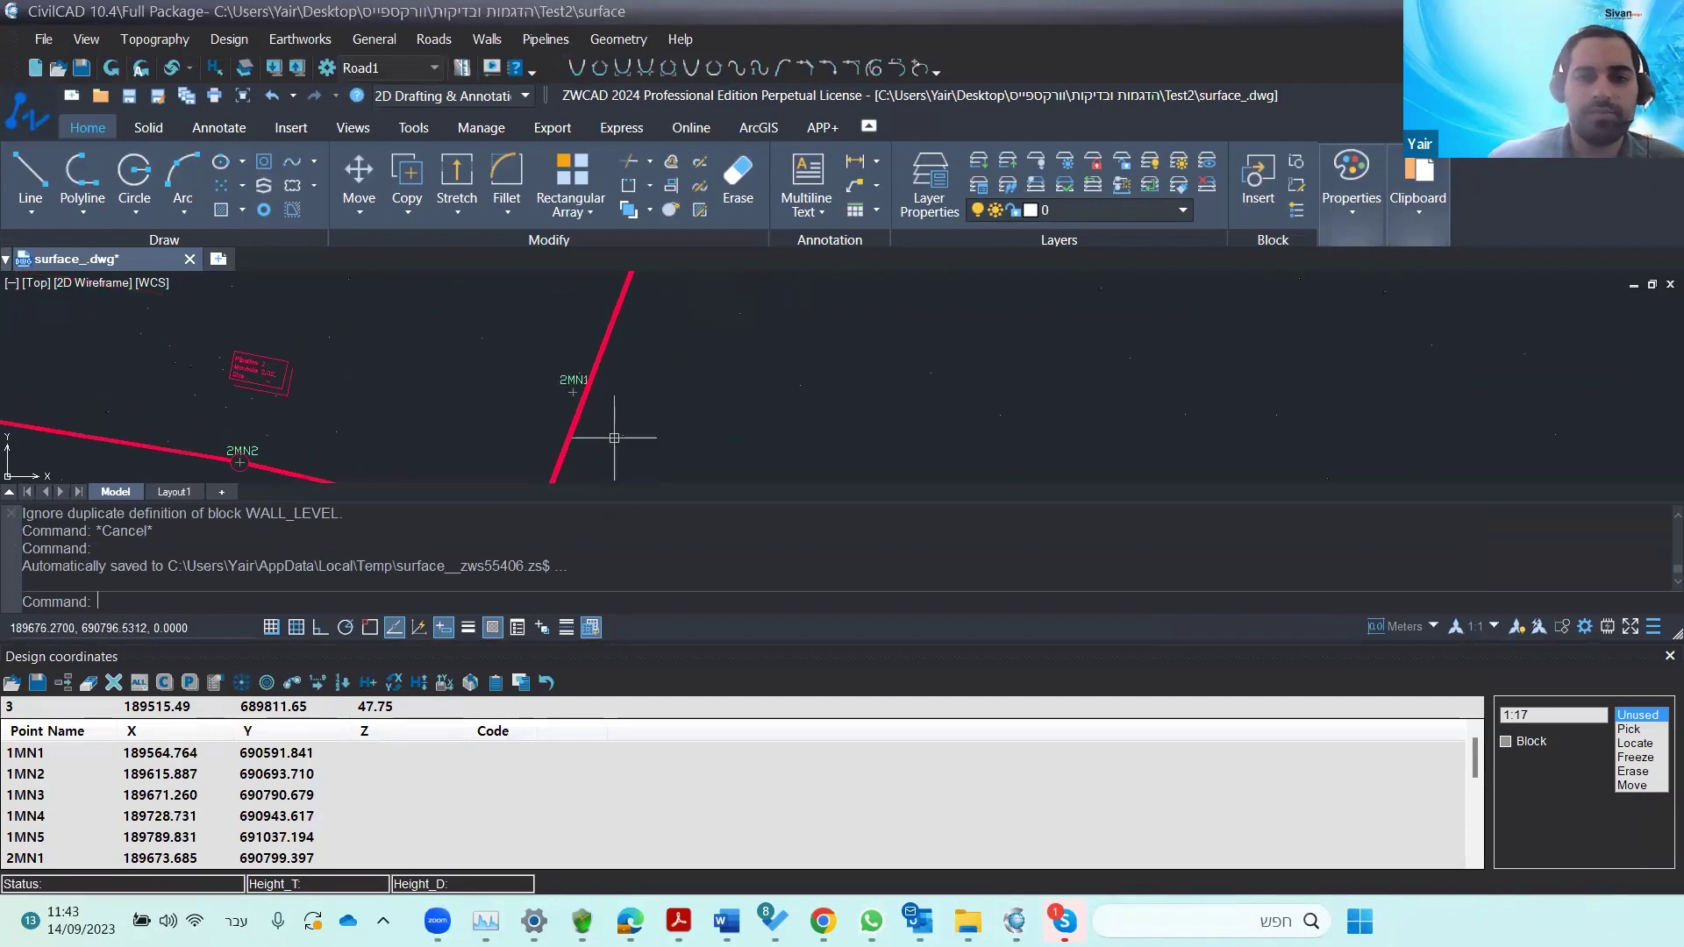
scroll(592, 418, down, 2)
mouse_move(593, 418)
middle_down()
mouse_move(613, 351)
mouse_move(605, 421)
mouse_move(599, 367)
middle_up()
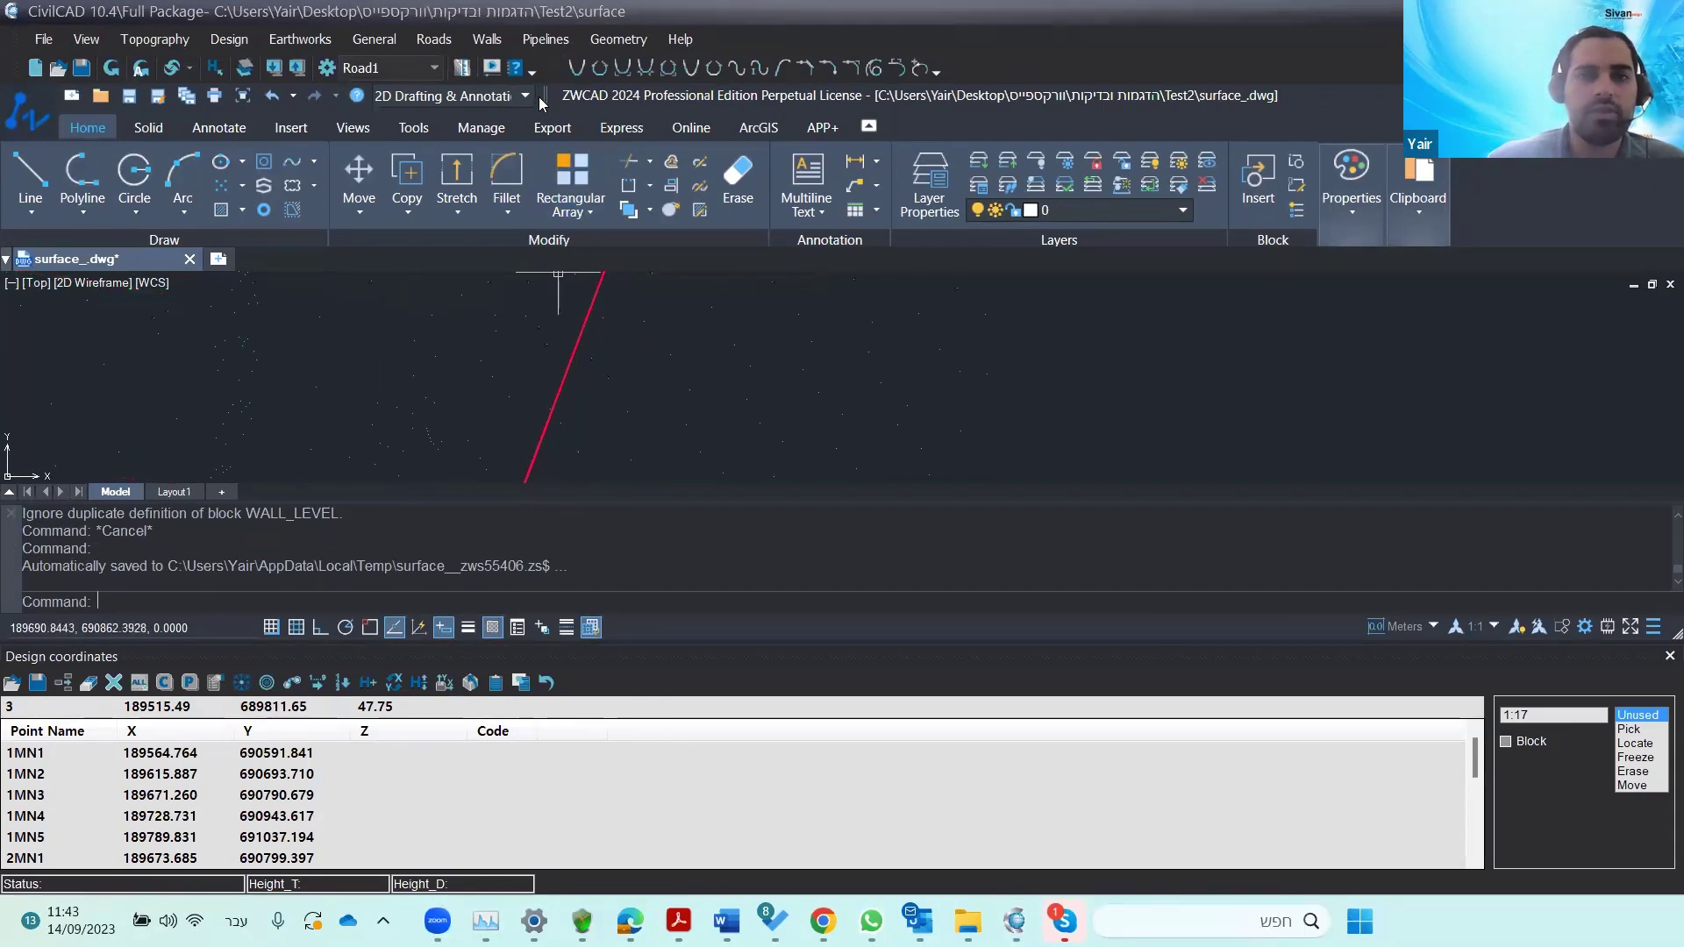
click(536, 44)
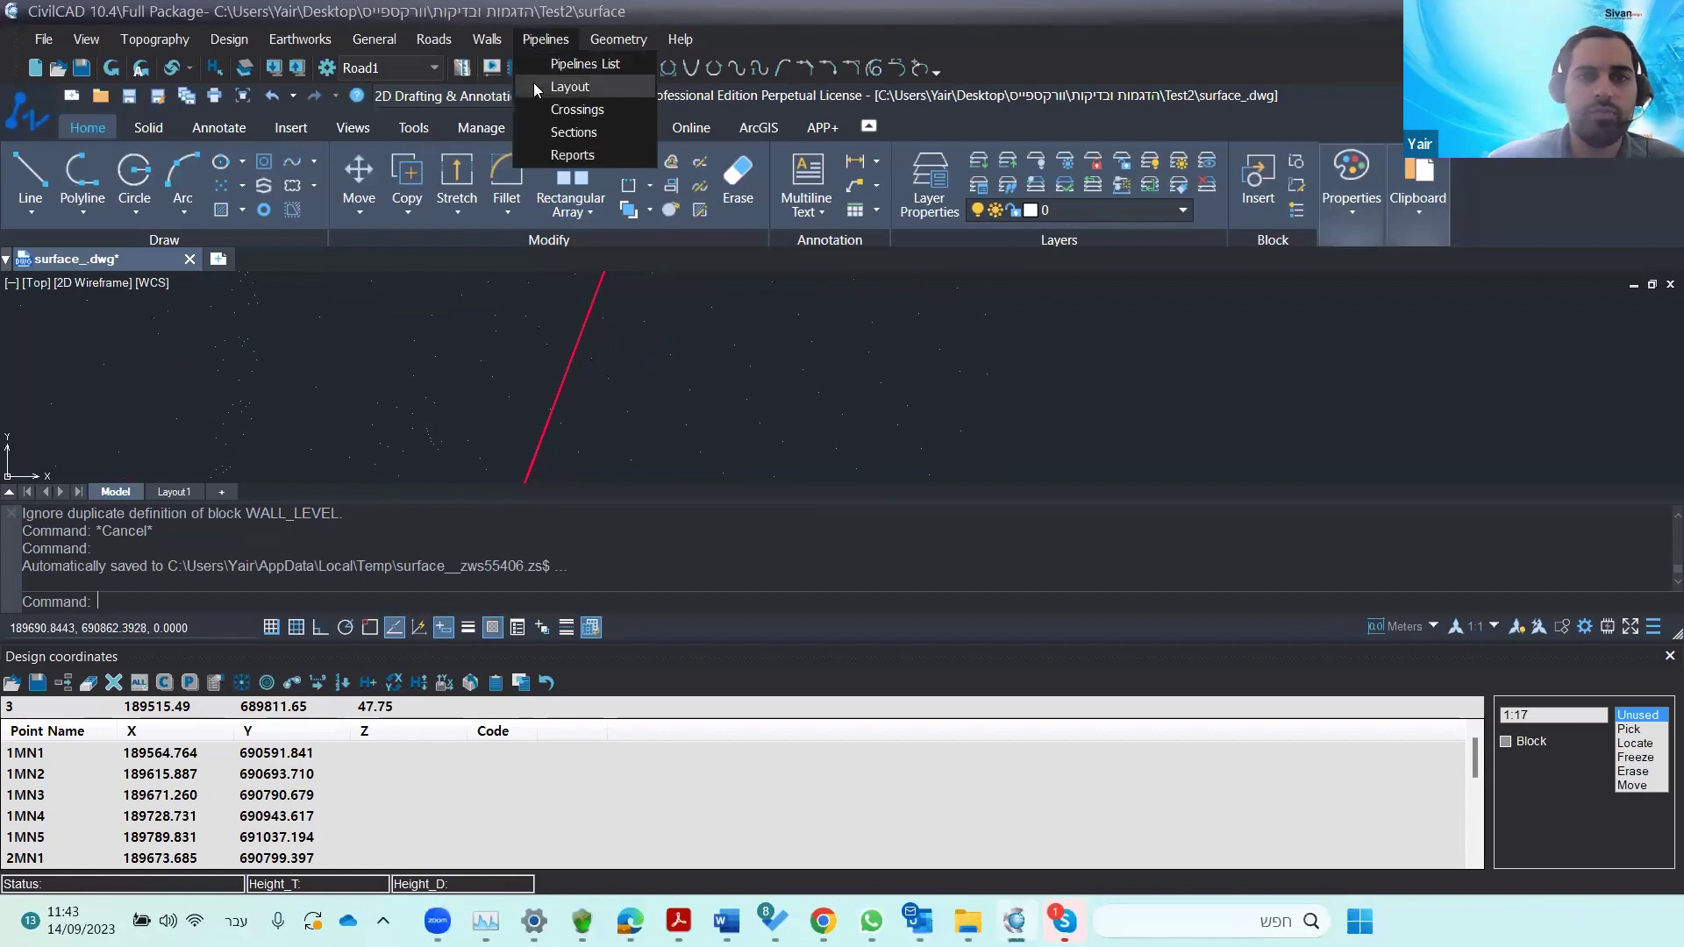
click(561, 86)
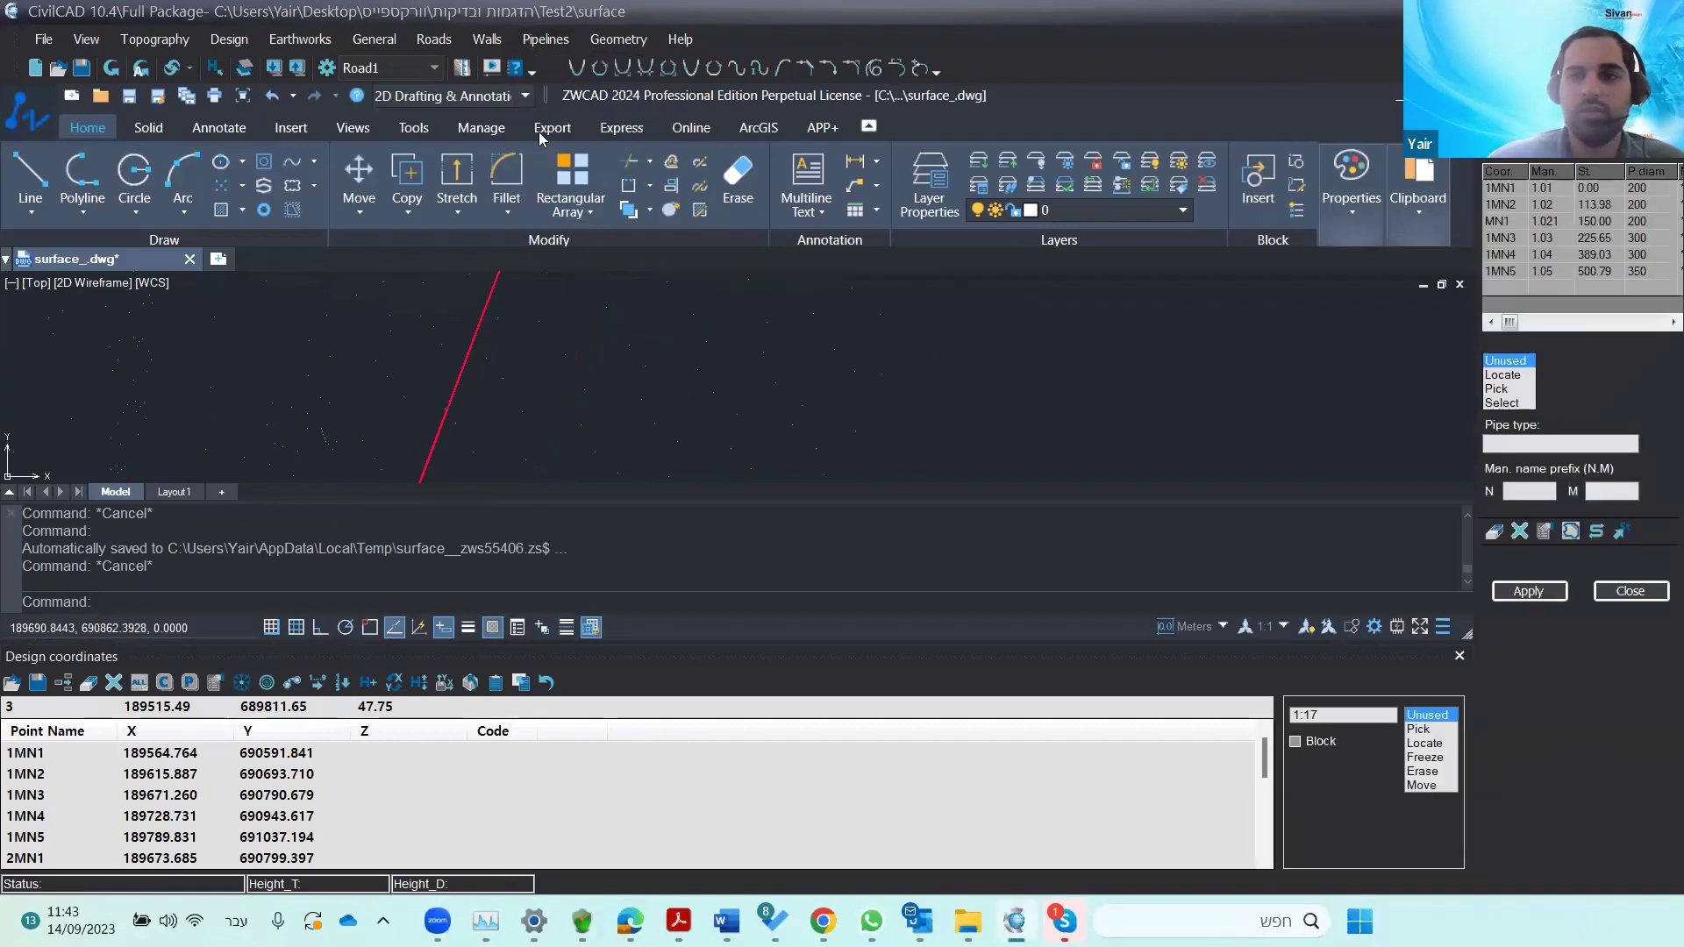
click(1524, 597)
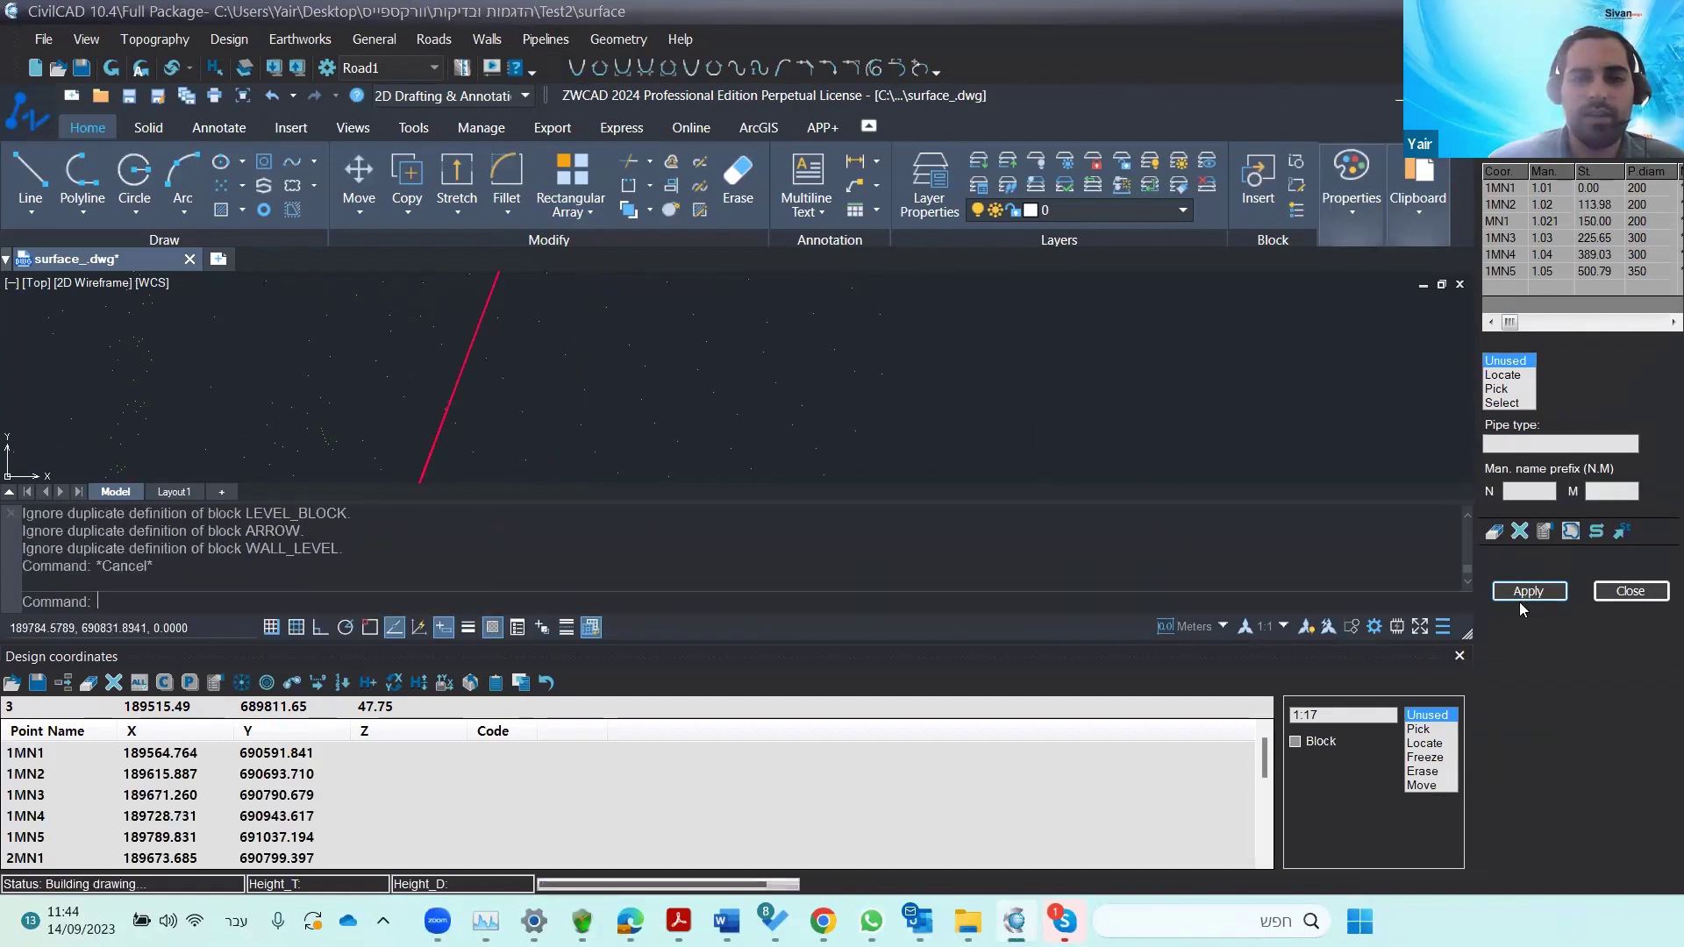
- Examine the manhole data blocks and the pipe diameter, length and slope labels along the pipeline in plan
scroll(560, 428, up, 6)
scroll(377, 375, up, 4)
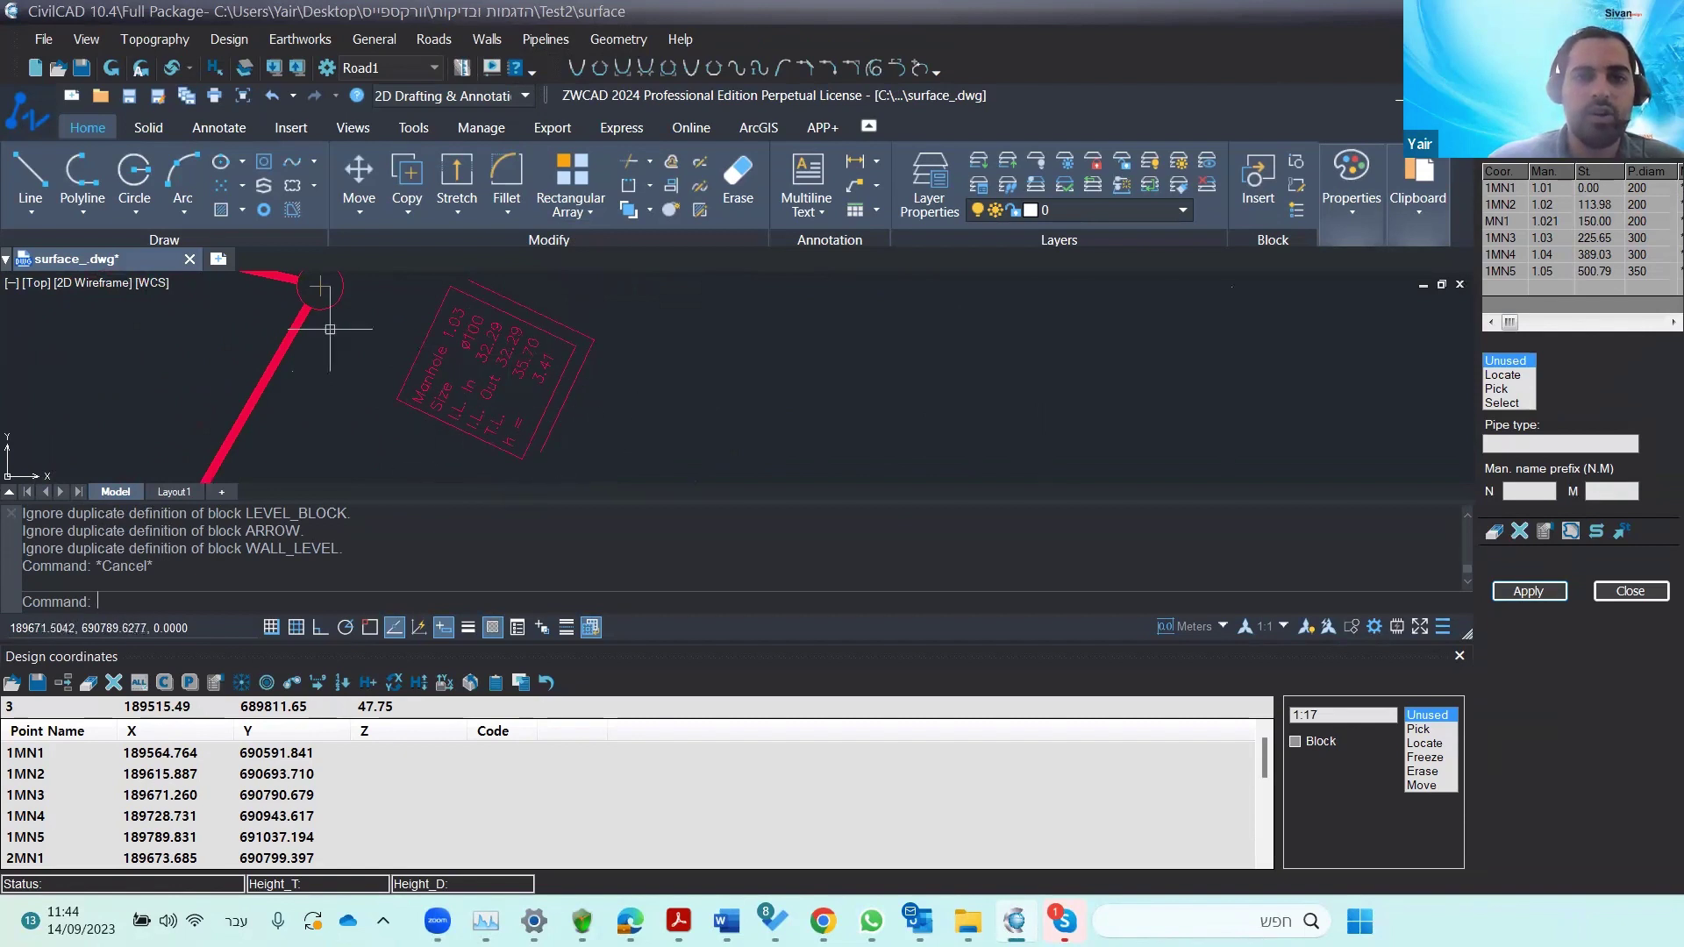
scroll(435, 345, down, 3)
scroll(471, 444, up, 5)
scroll(556, 376, down, 3)
scroll(552, 413, up, 3)
scroll(566, 438, down, 3)
scroll(605, 395, up, 5)
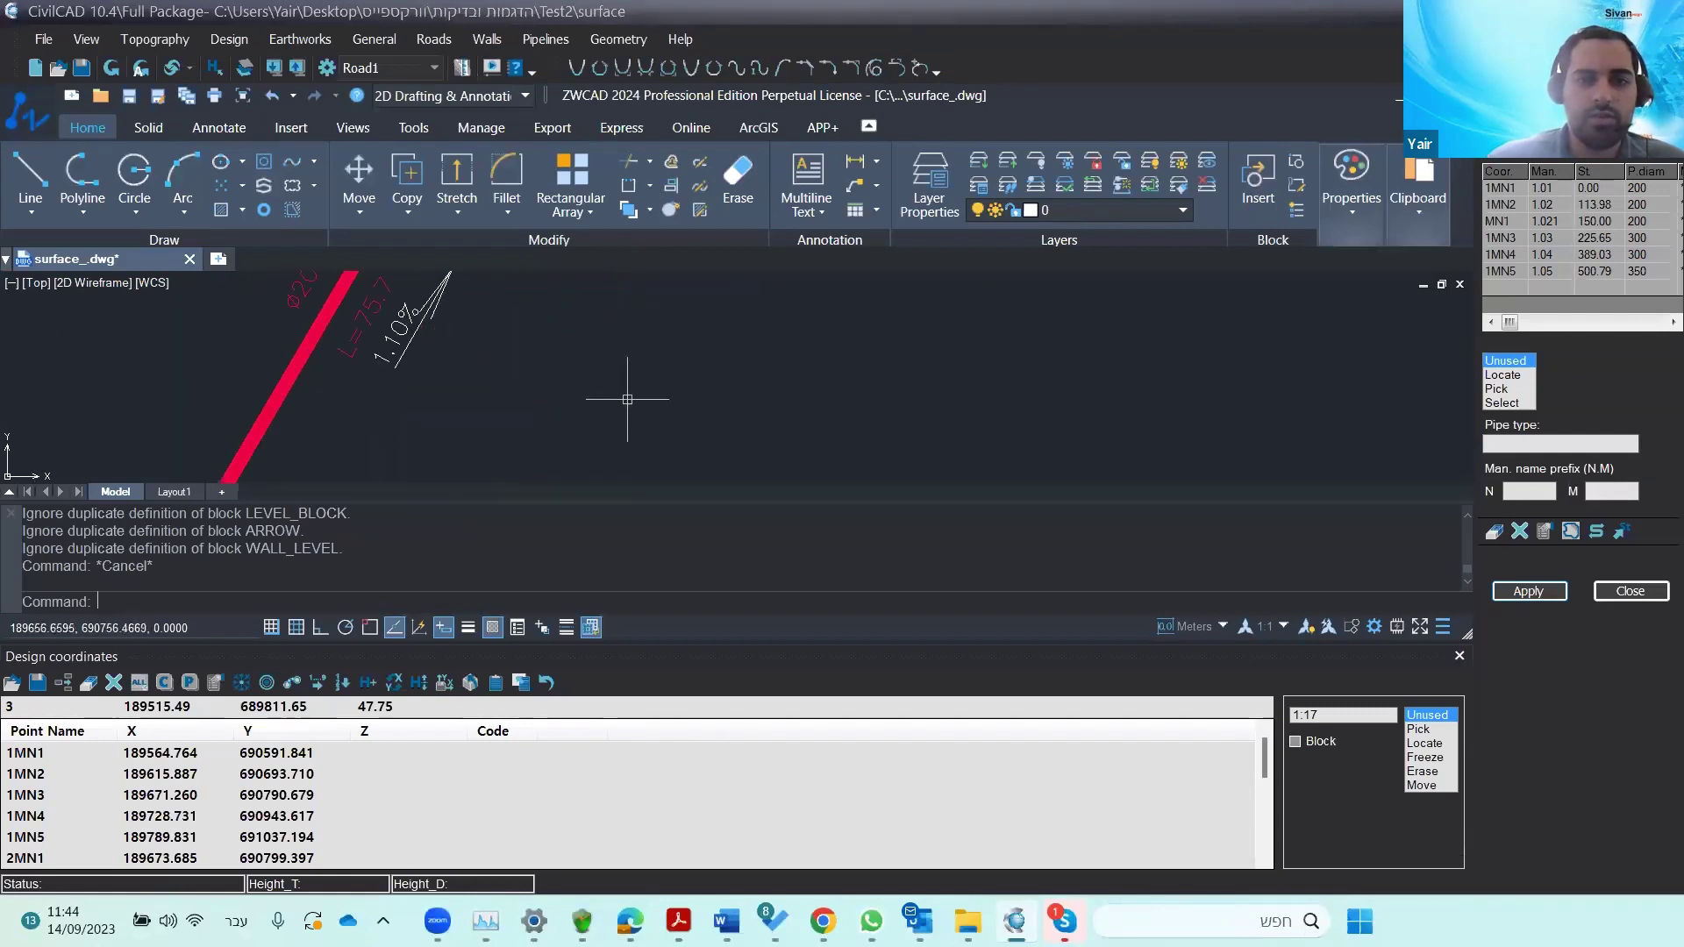
middle_drag(469, 349, 603, 421)
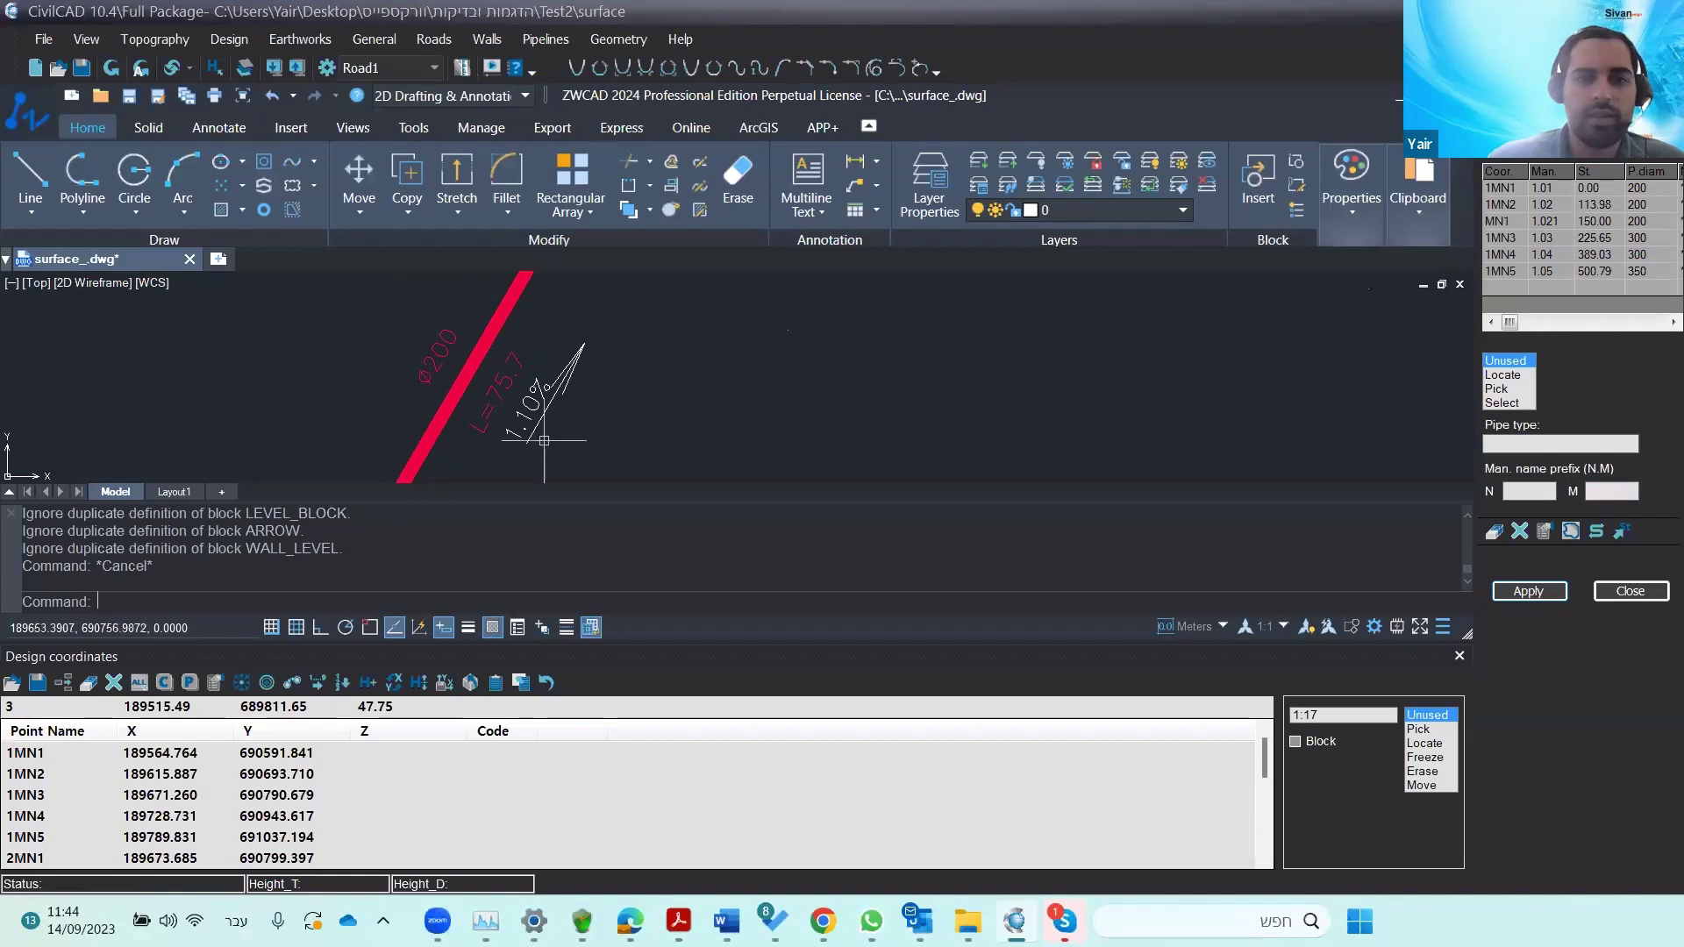
scroll(544, 441, down, 5)
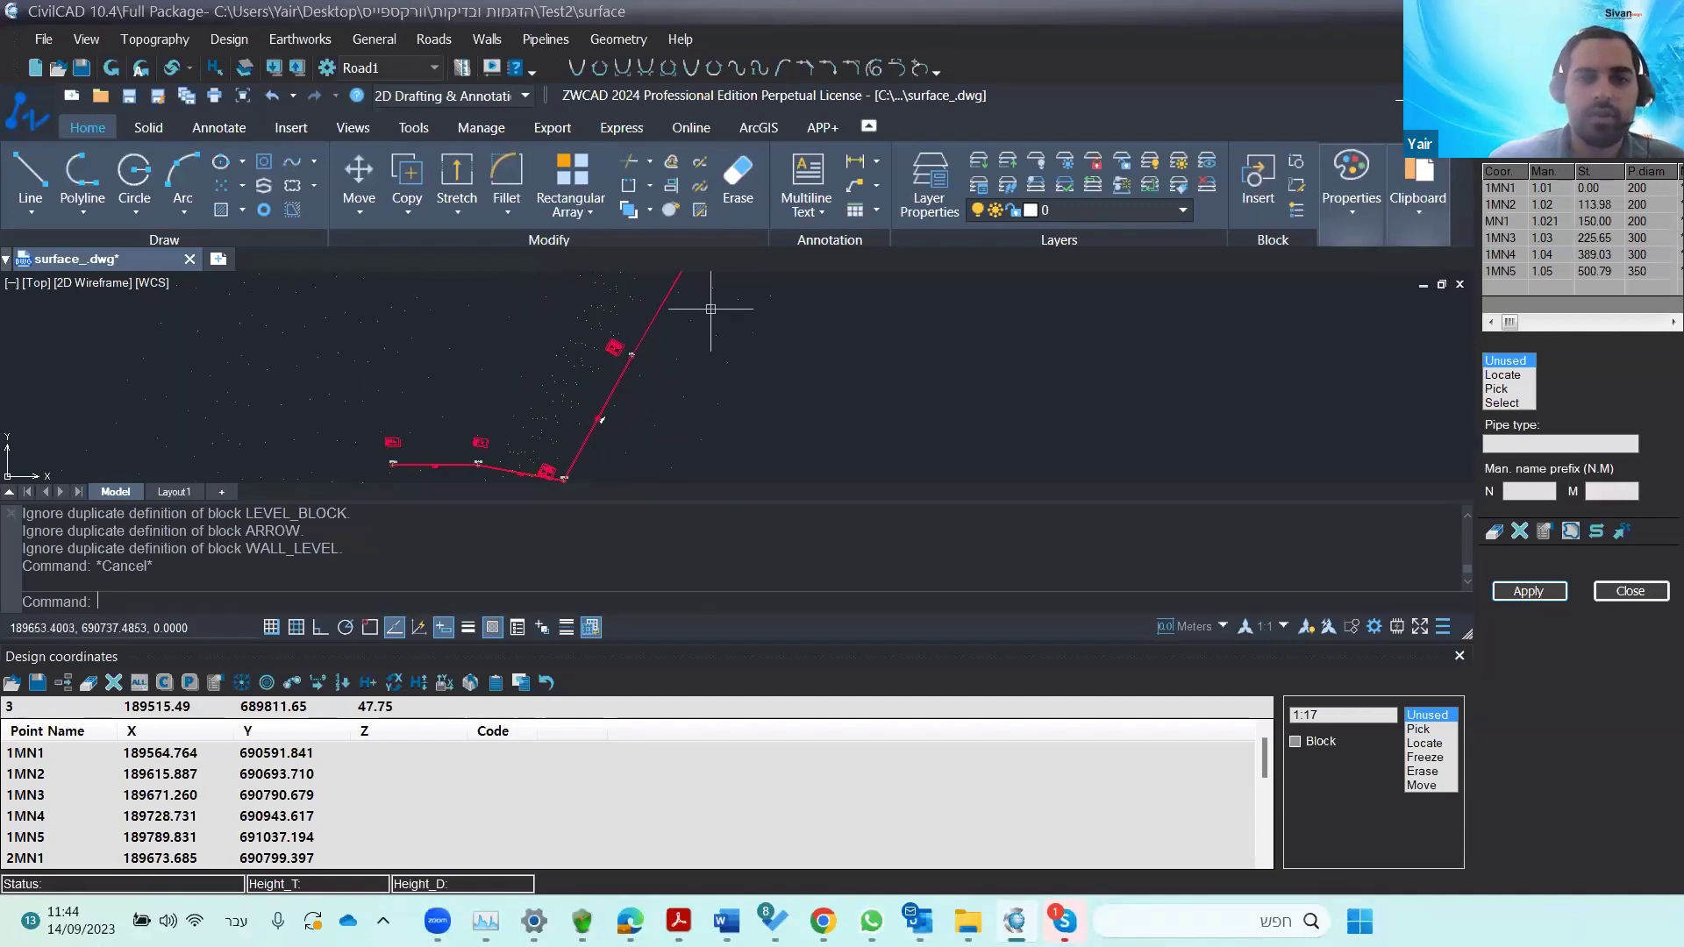
scroll(646, 421, up, 5)
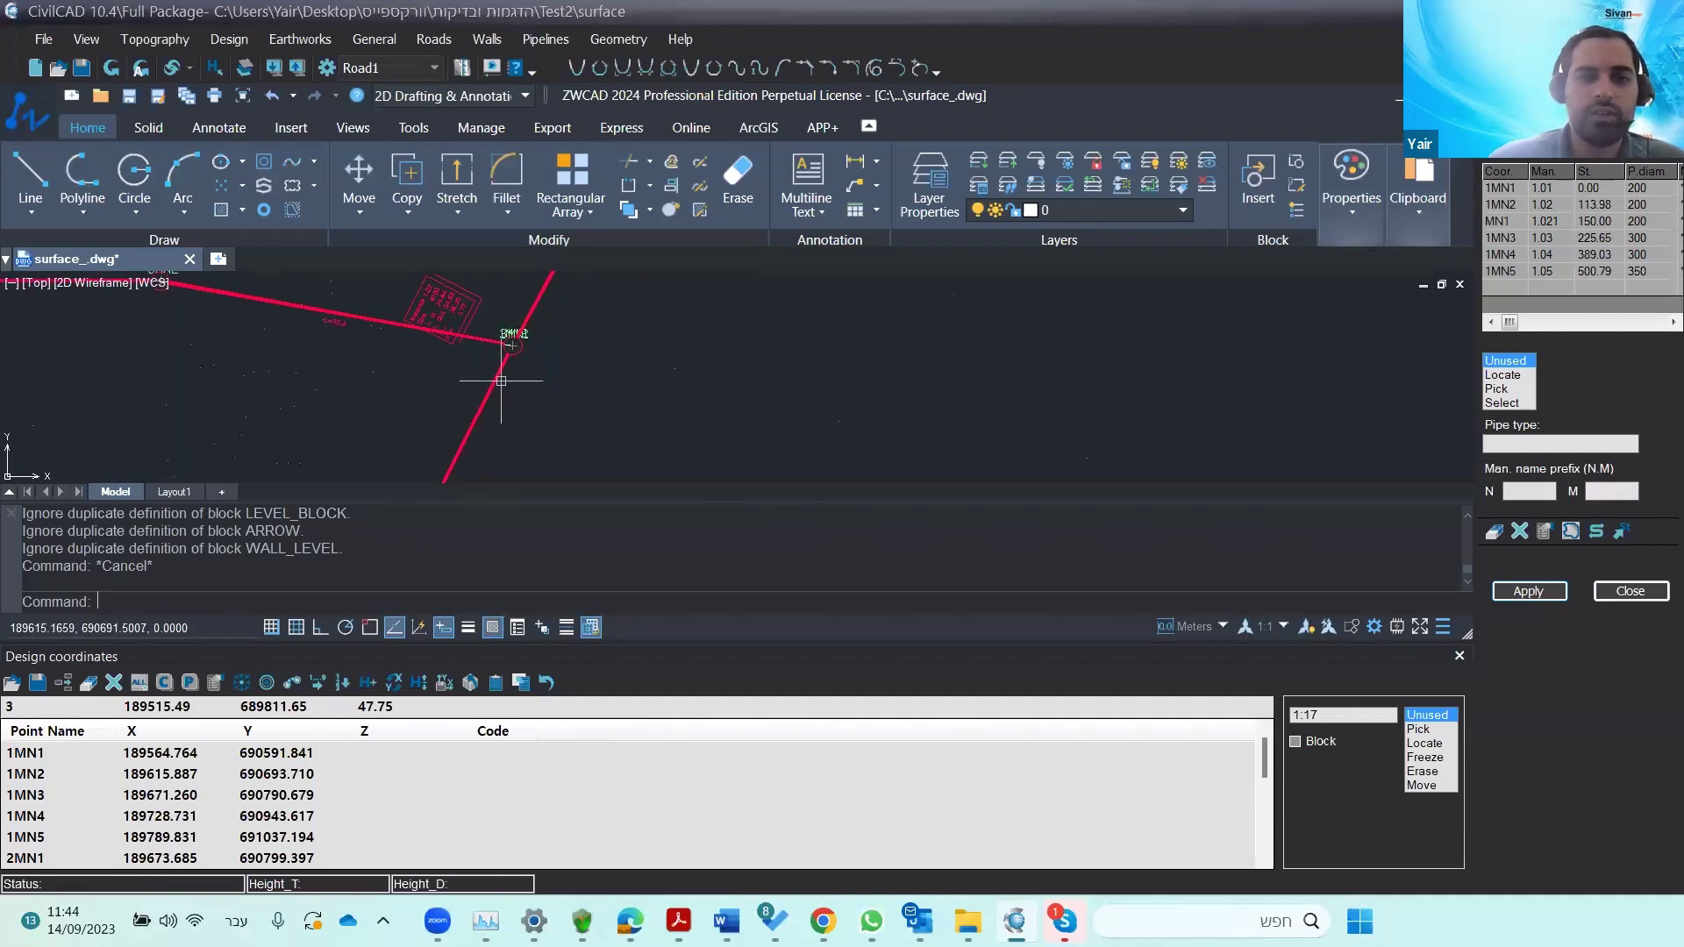
scroll(394, 308, up, 3)
scroll(473, 320, down, 3)
scroll(560, 327, up, 3)
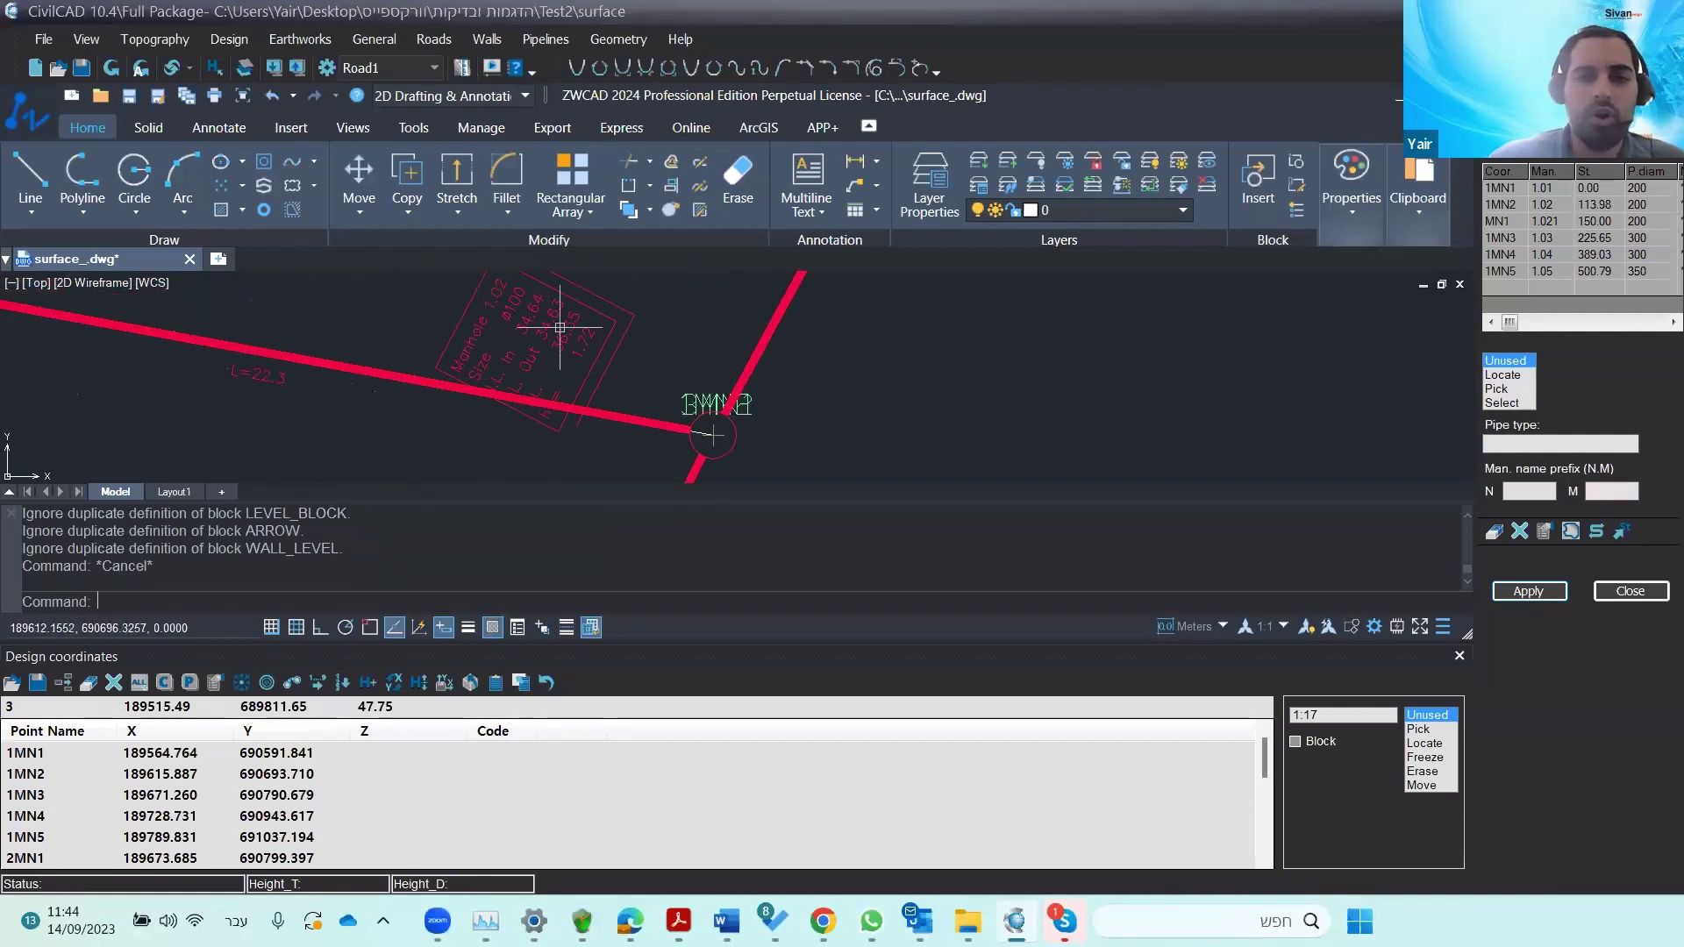
- Change the layout's manholes data display to Standard mode and rebuild the pipeline plan drawing
click(1544, 533)
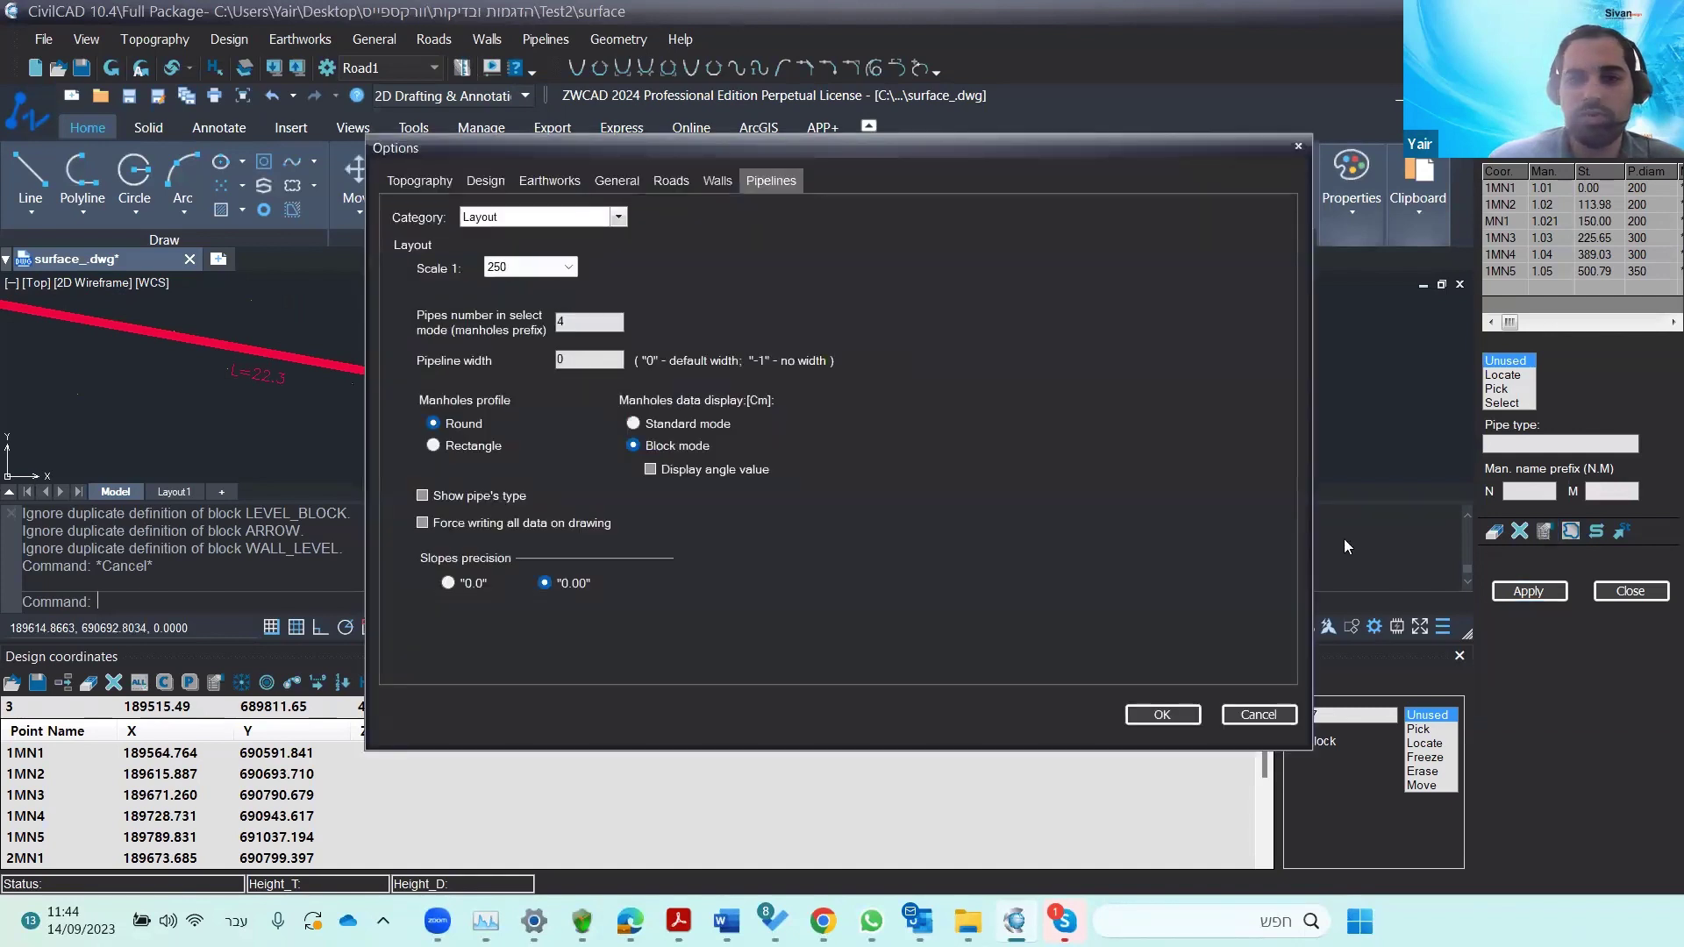
click(633, 424)
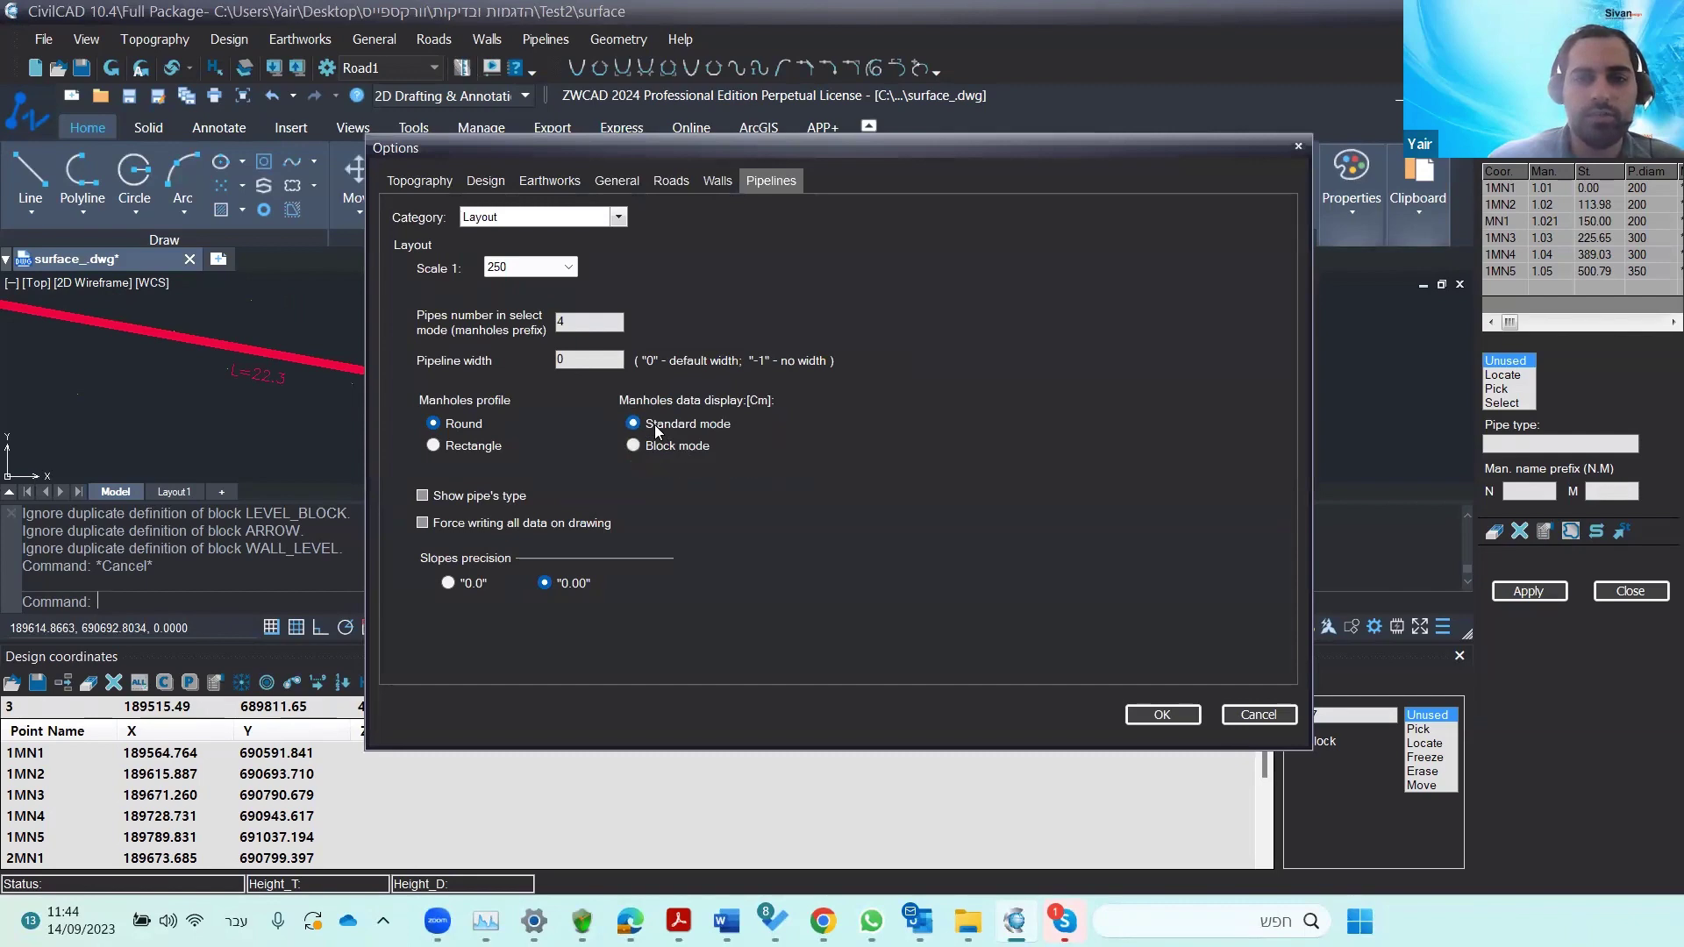
click(1140, 715)
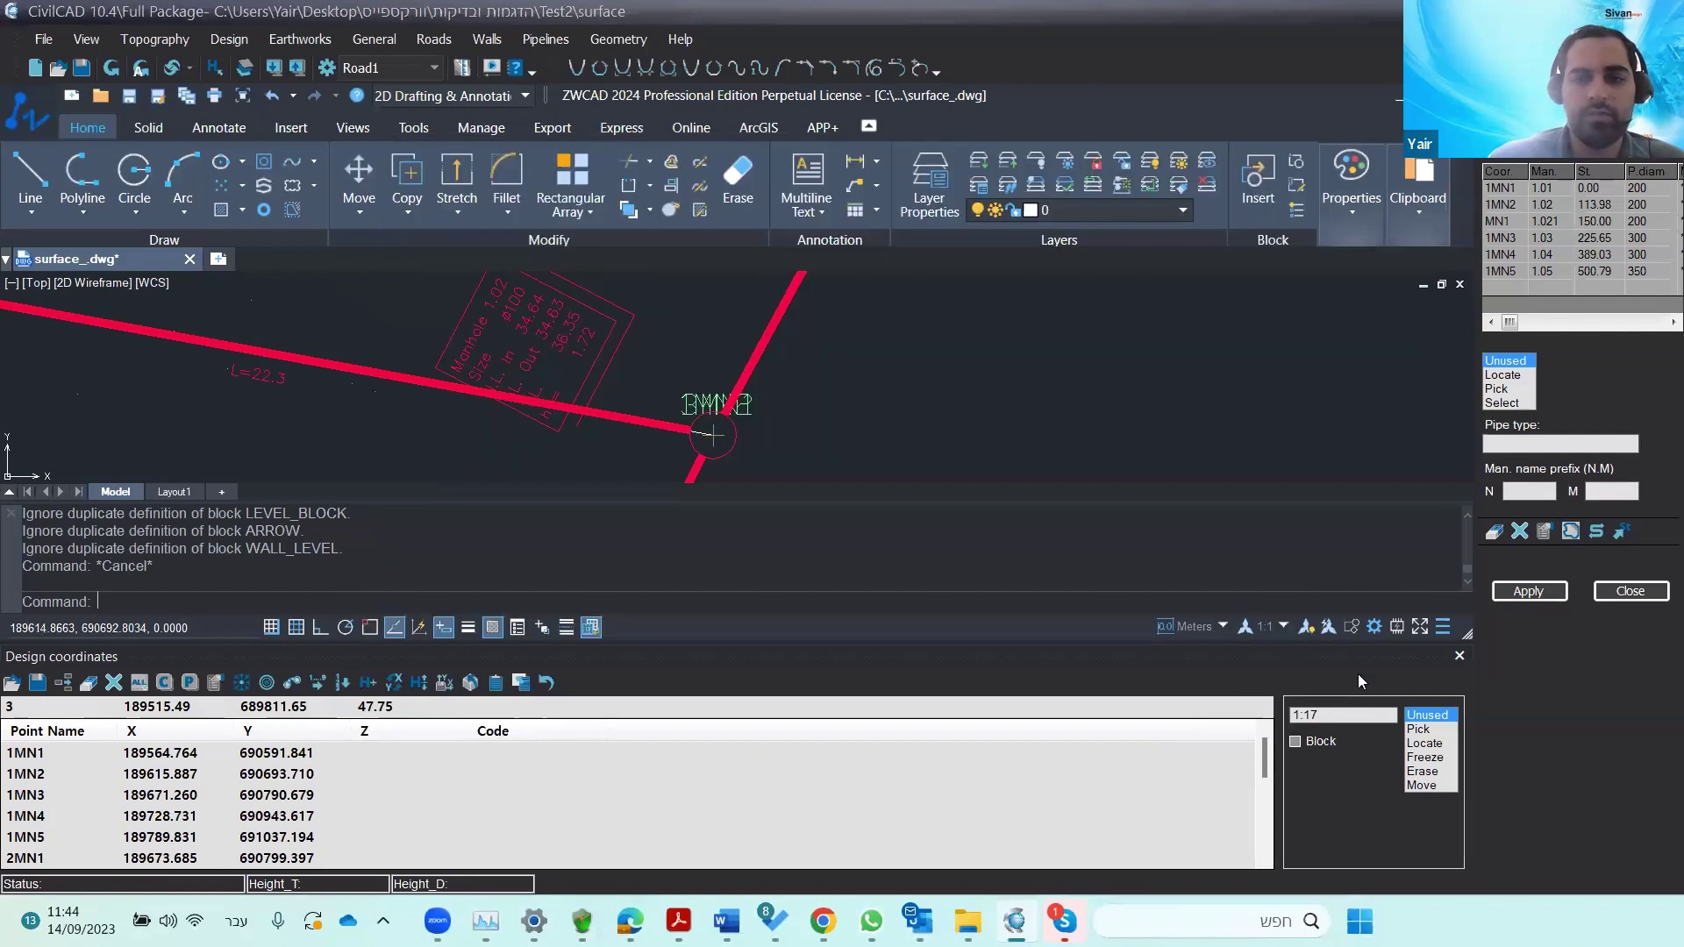
click(1511, 594)
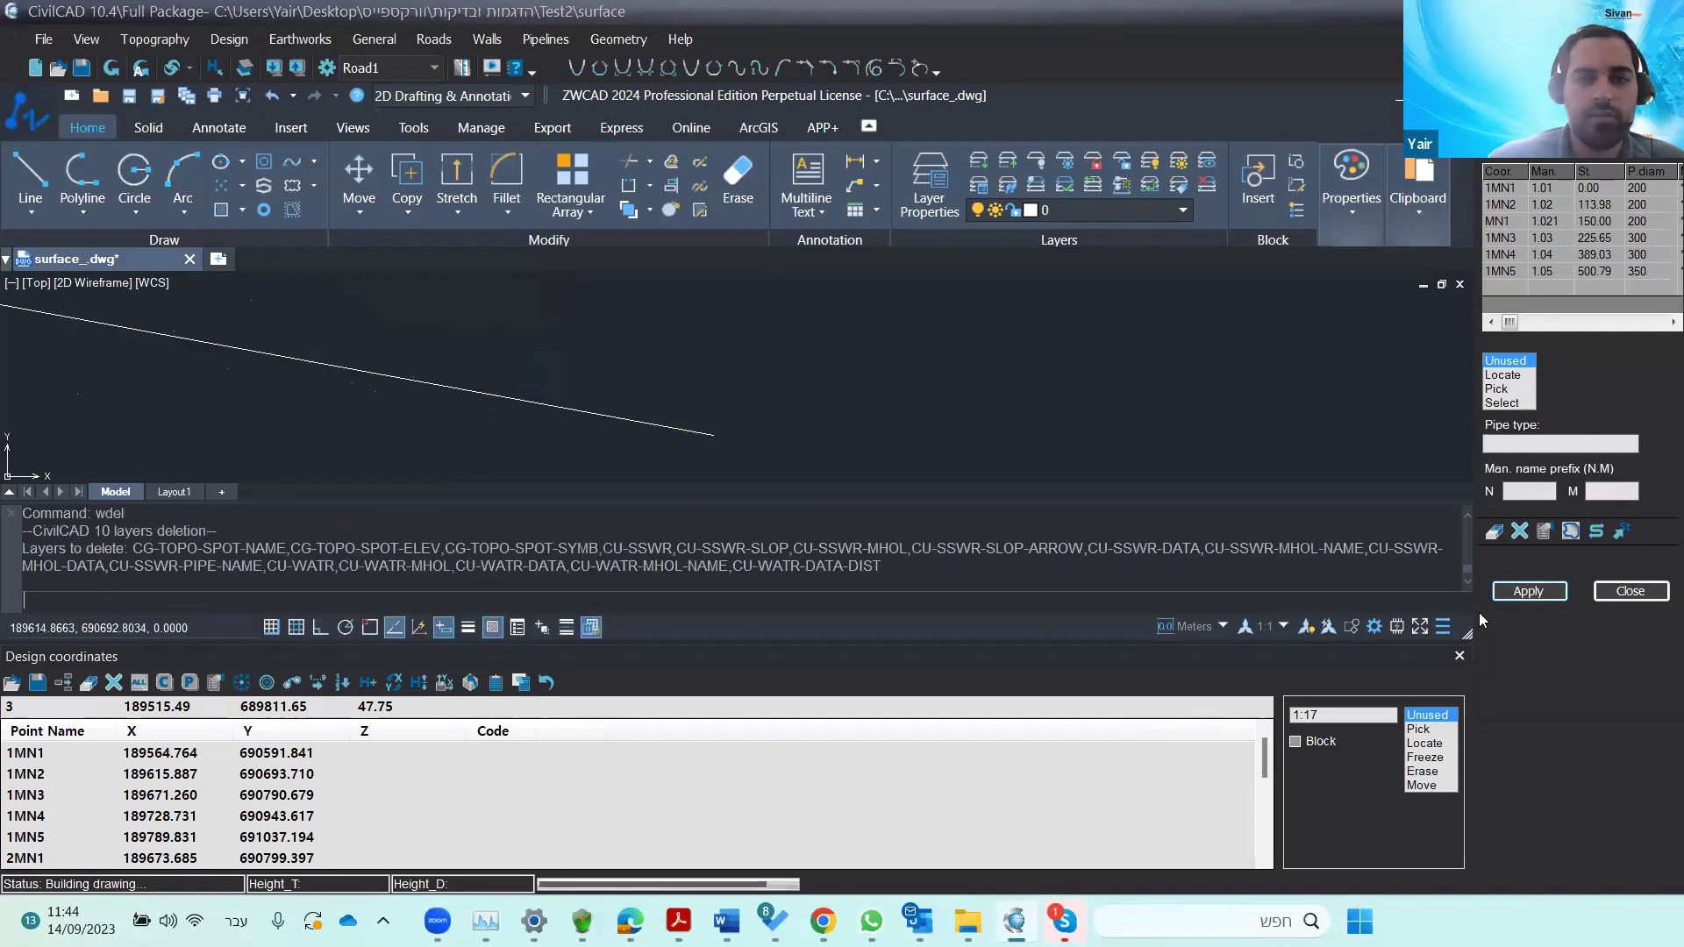
- Examine the standard-mode manhole labels in plan, from manhole 1.01 to the junction with Line2 at 1MN3
scroll(820, 447, down, 2)
mouse_move(820, 447)
middle_down()
mouse_move(701, 412)
mouse_move(642, 461)
mouse_move(646, 425)
mouse_move(605, 360)
mouse_move(647, 376)
mouse_move(634, 425)
mouse_move(640, 399)
middle_up()
scroll(639, 398, down, 2)
mouse_move(669, 309)
middle_down()
mouse_move(721, 381)
mouse_move(708, 416)
mouse_move(769, 419)
middle_up()
scroll(708, 358, down, 3)
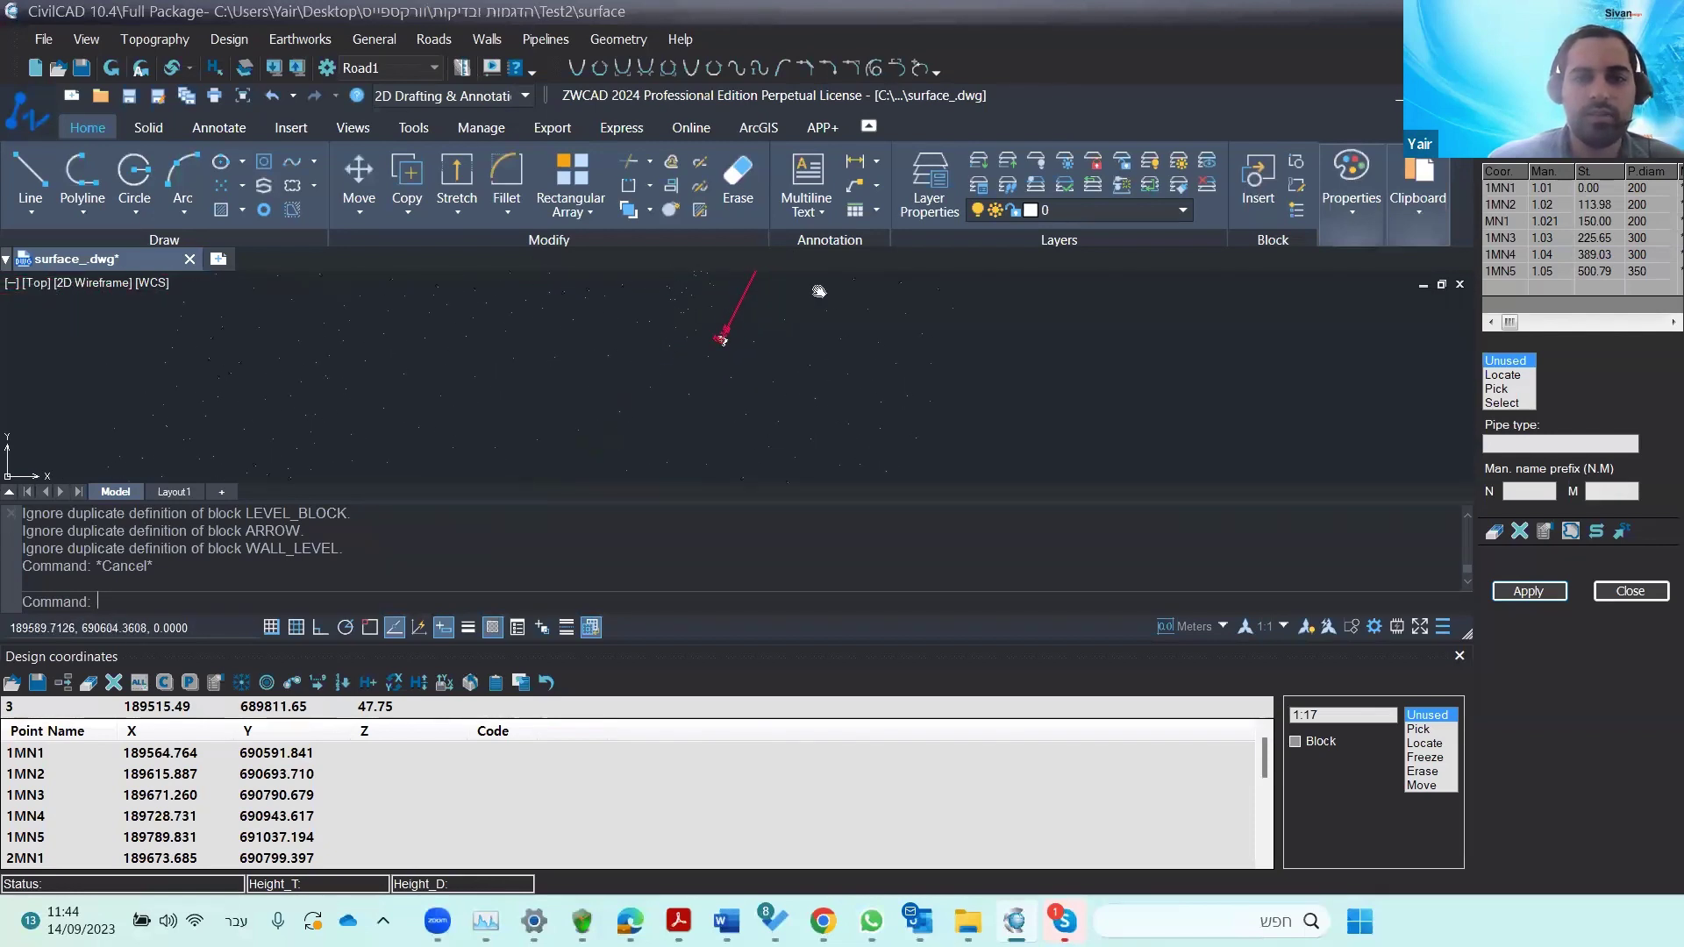
mouse_move(707, 341)
middle_down()
mouse_move(763, 365)
mouse_move(764, 421)
middle_up()
scroll(763, 376, up, 4)
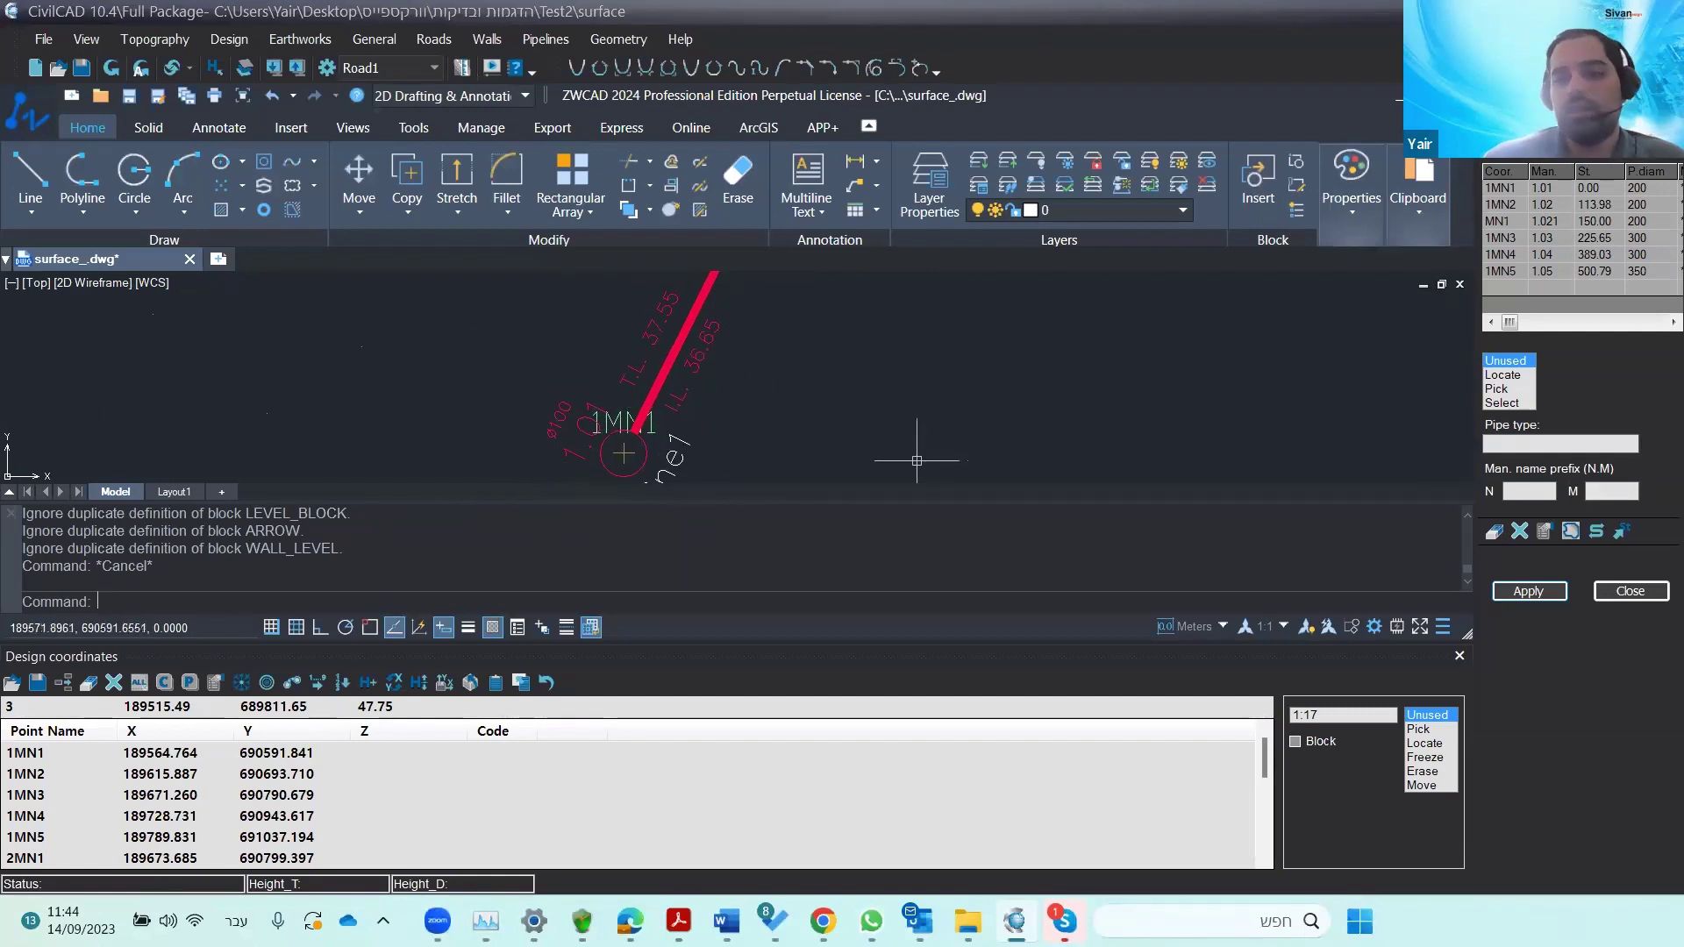
scroll(728, 377, down, 3)
mouse_move(763, 391)
middle_down()
mouse_move(694, 441)
mouse_move(752, 376)
middle_up()
scroll(807, 319, down, 4)
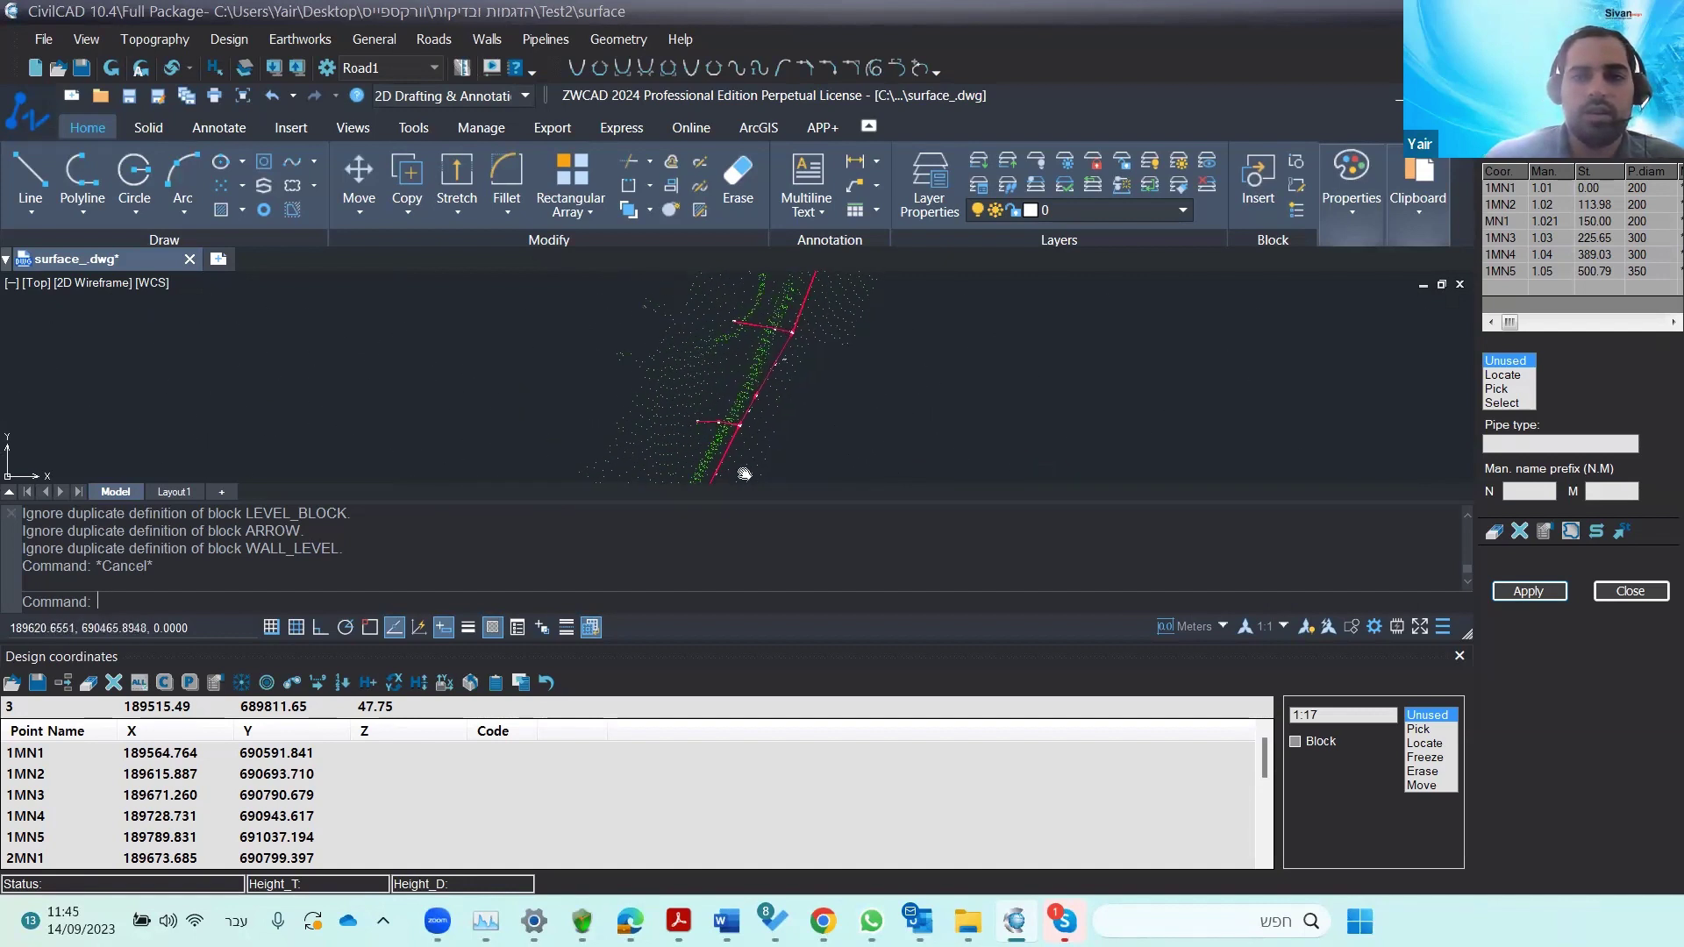
scroll(763, 377, up, 7)
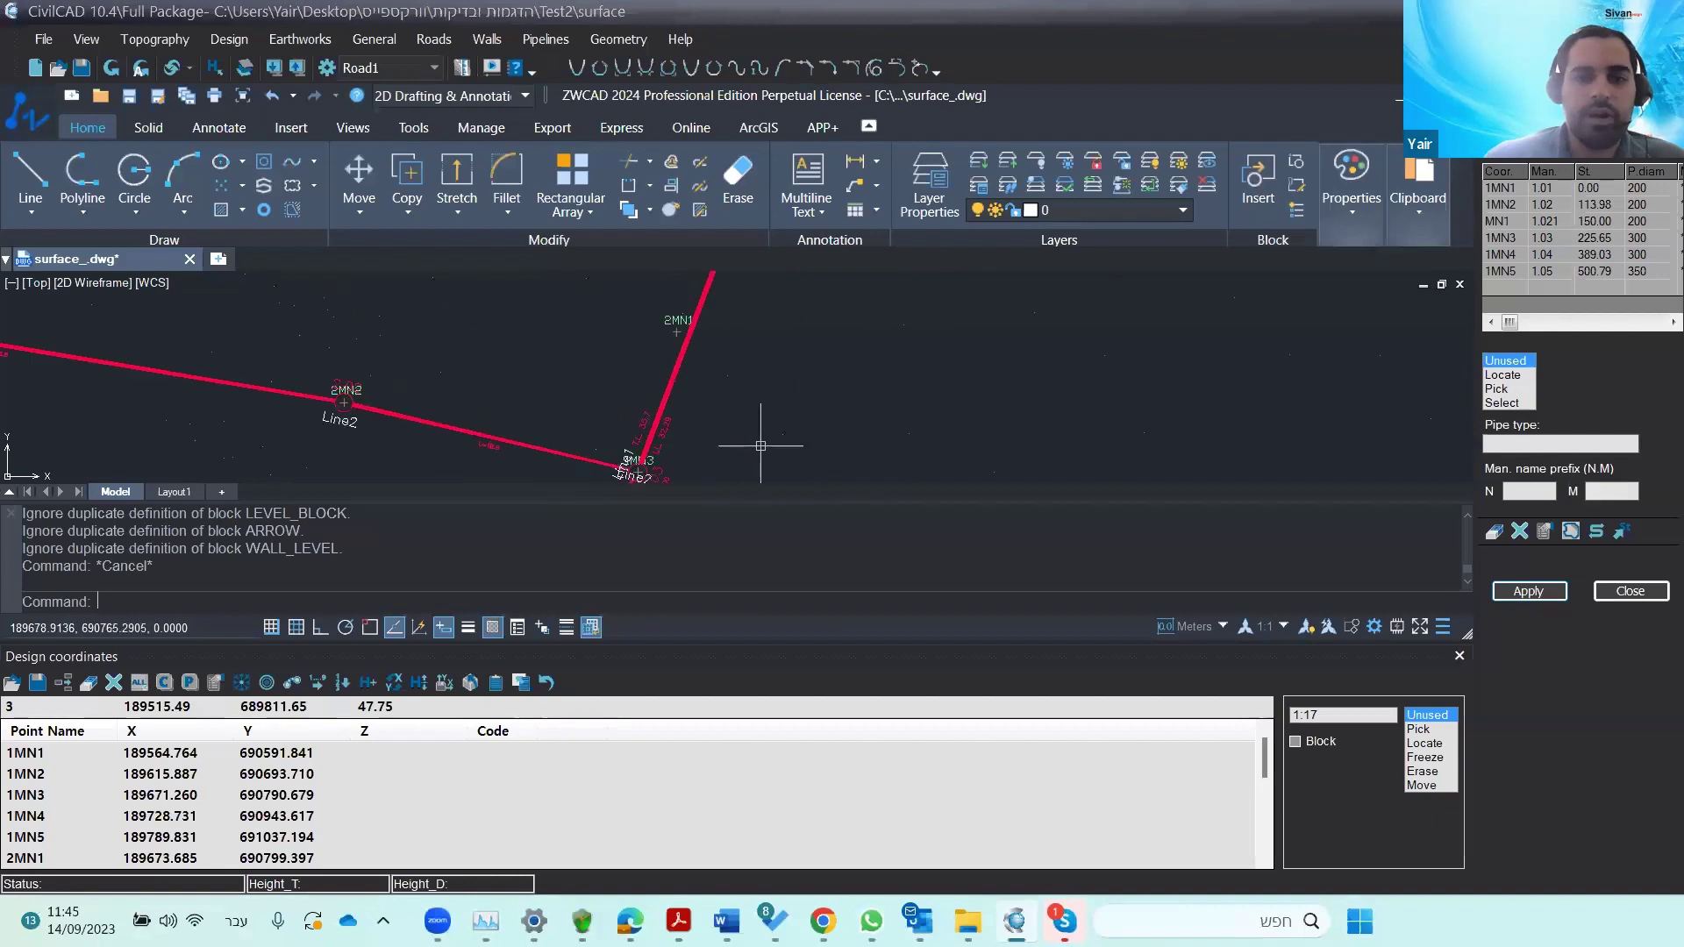
middle_drag(735, 469, 754, 421)
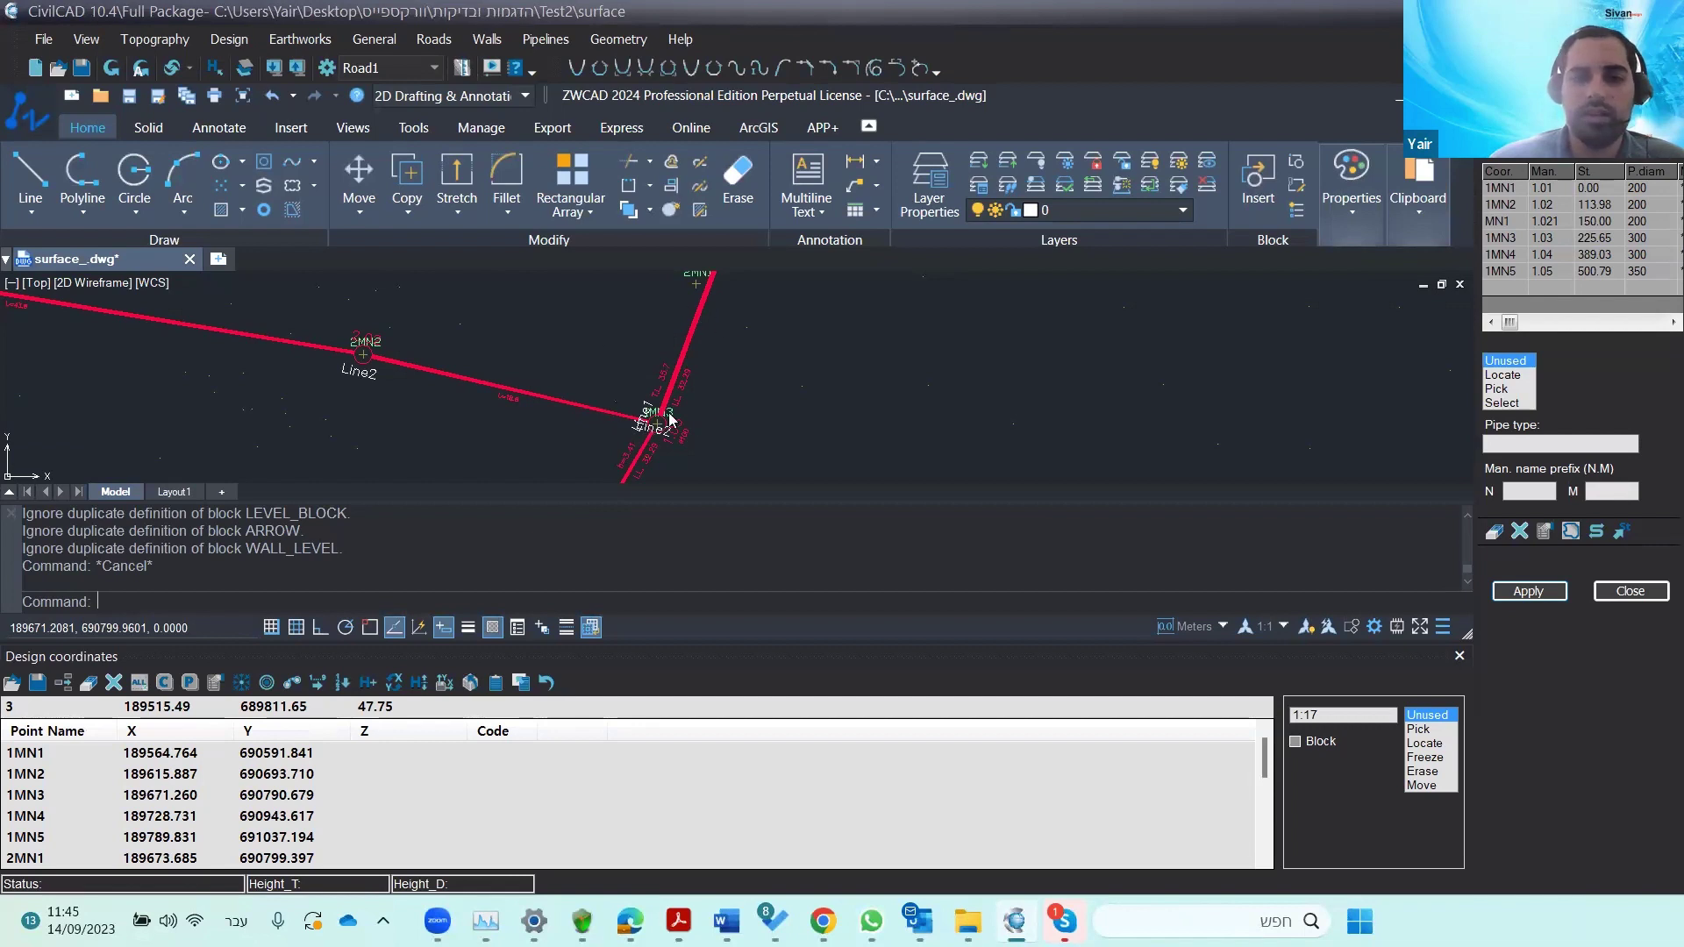
scroll(707, 413, down, 6)
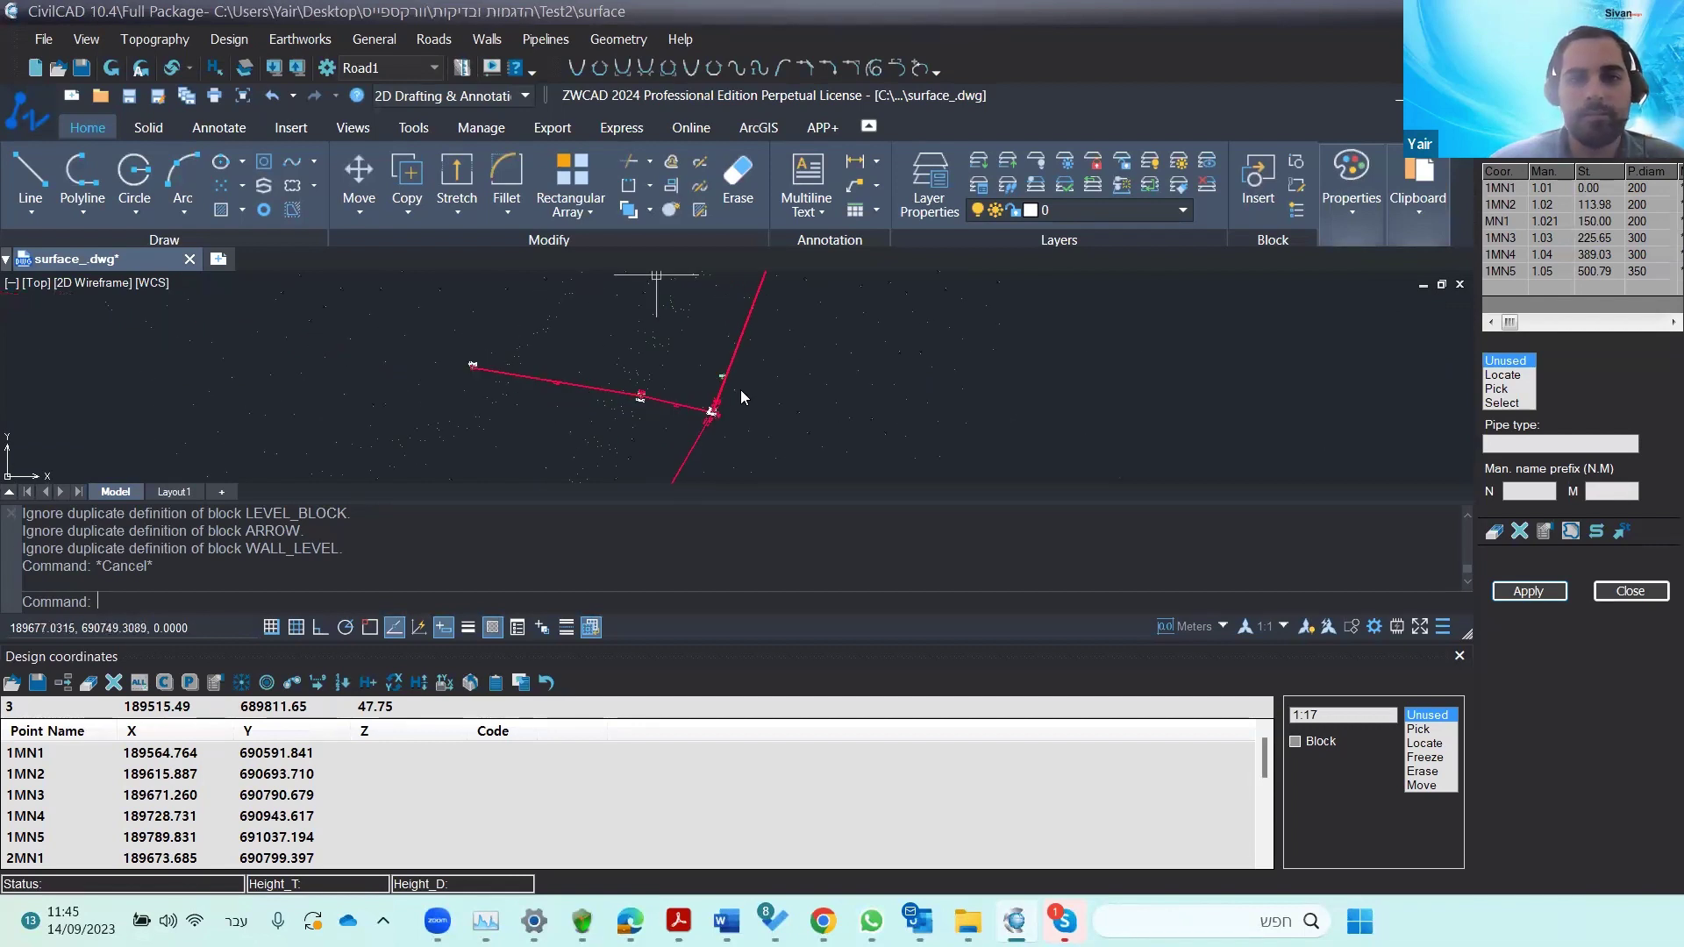
scroll(751, 357, up, 5)
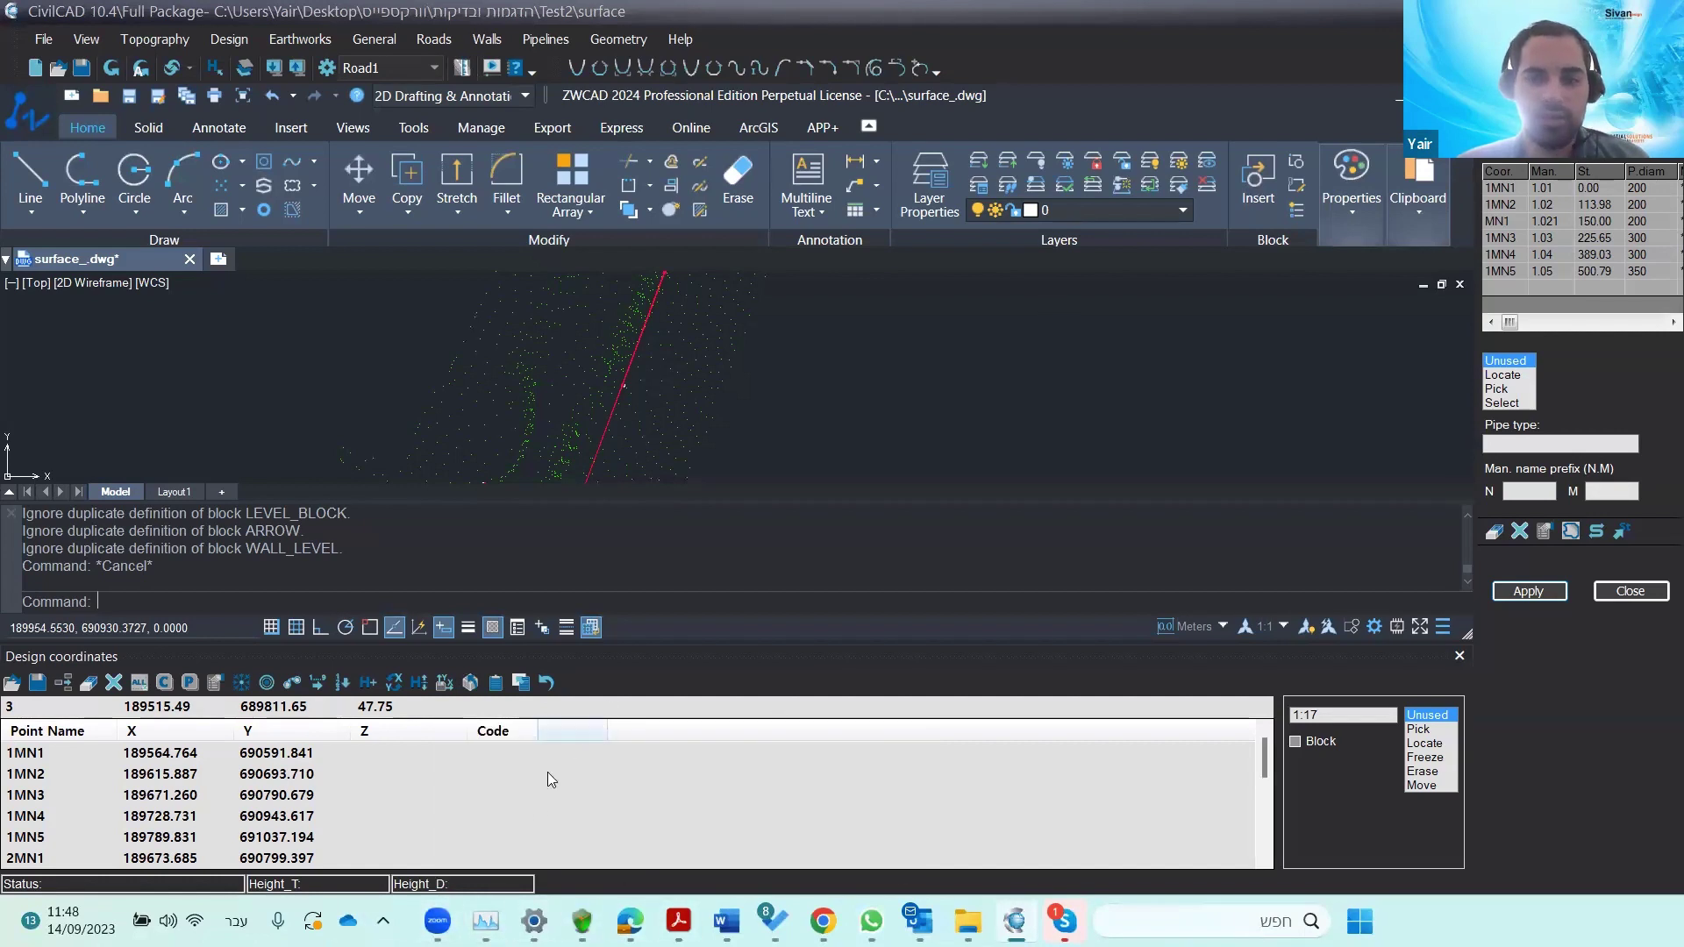
mouse_move(690, 901)
click(699, 744)
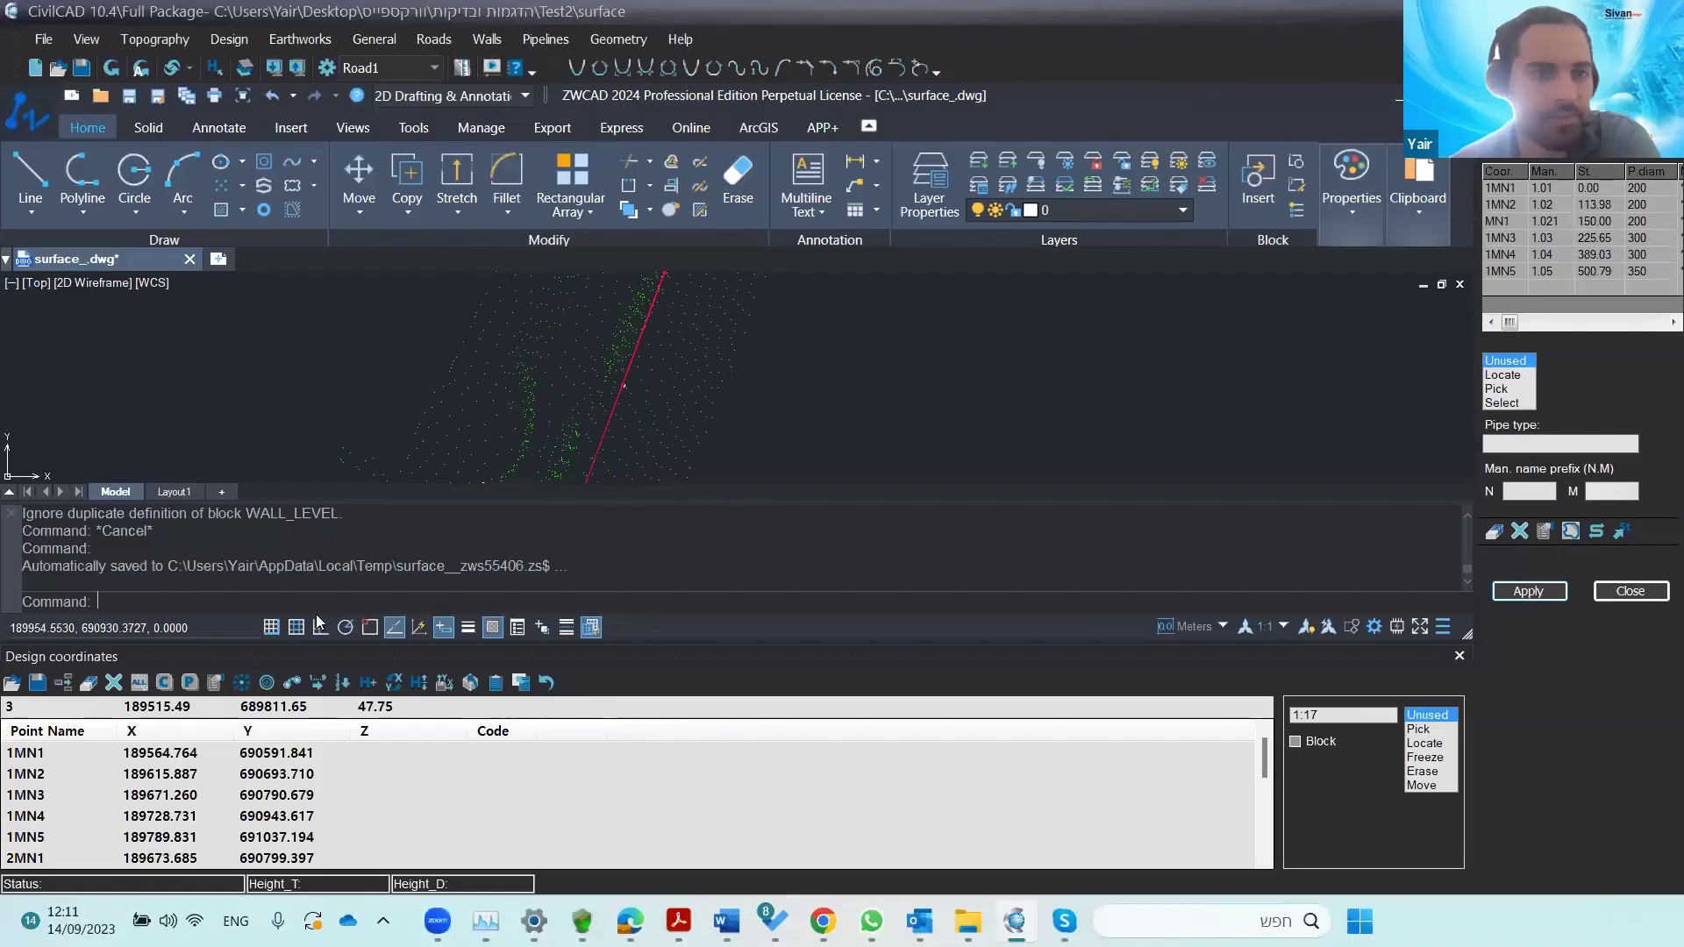
- Switch to the workshop syllabus PDF, check the Day 2 schedule, and return to the CivilCAD drawing
scroll(719, 562, up, 1)
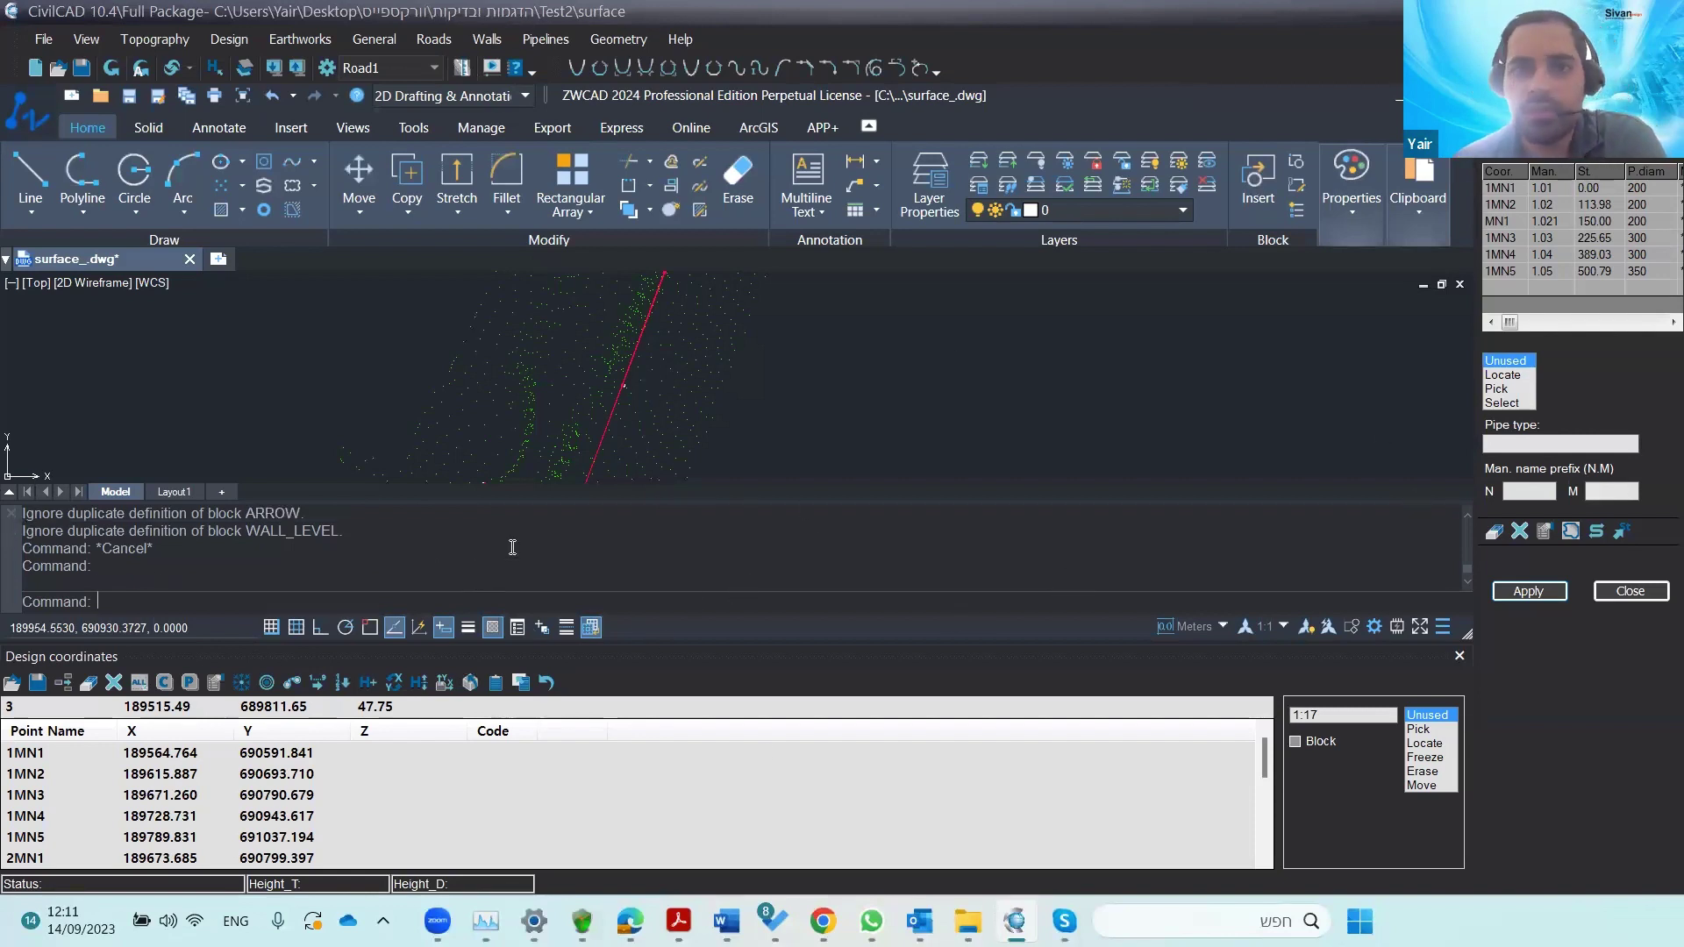
scroll(684, 548, down, 1)
scroll(1009, 286, up, 1)
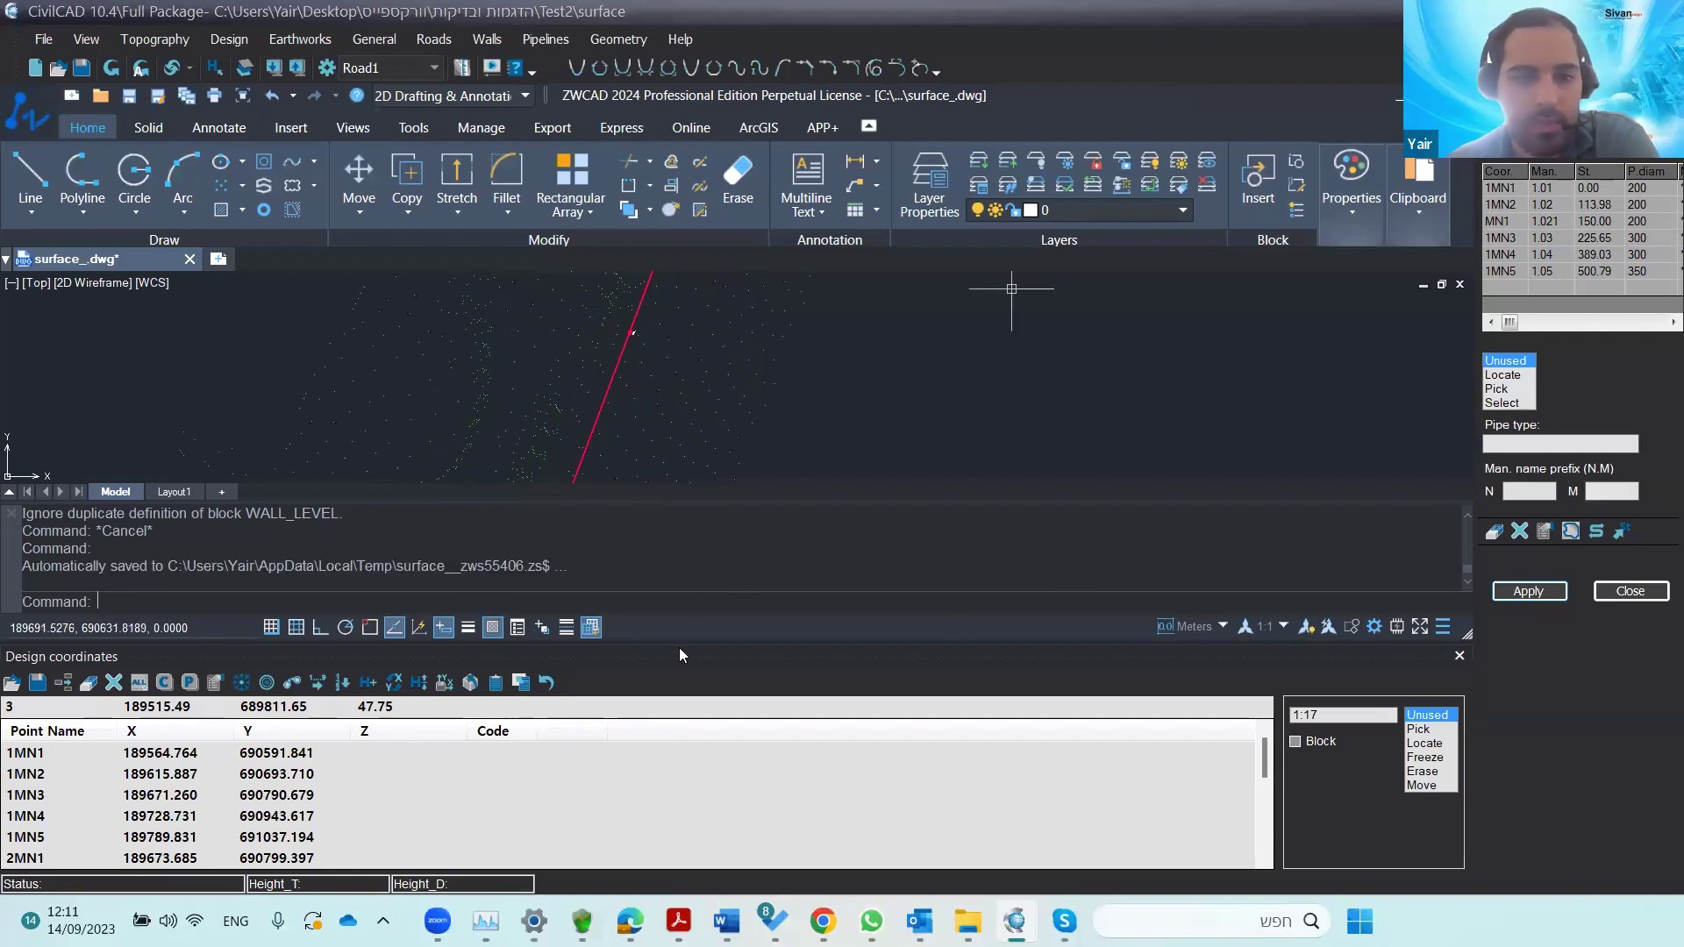
mouse_move(678, 921)
click(744, 801)
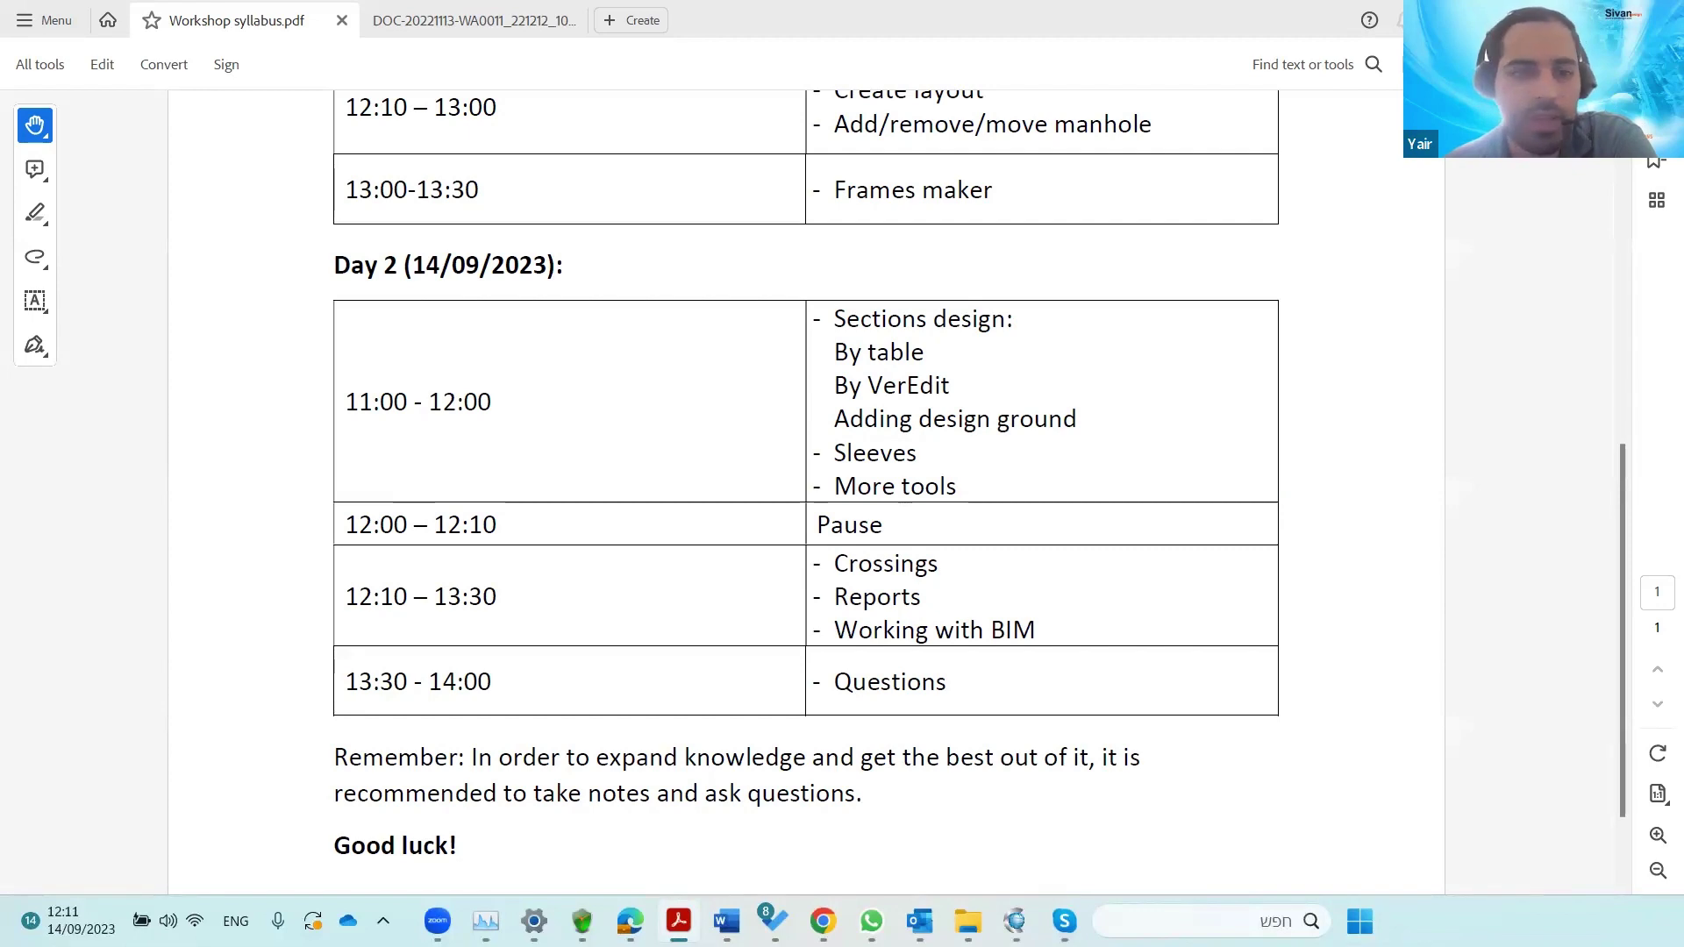
key(alt+Tab)
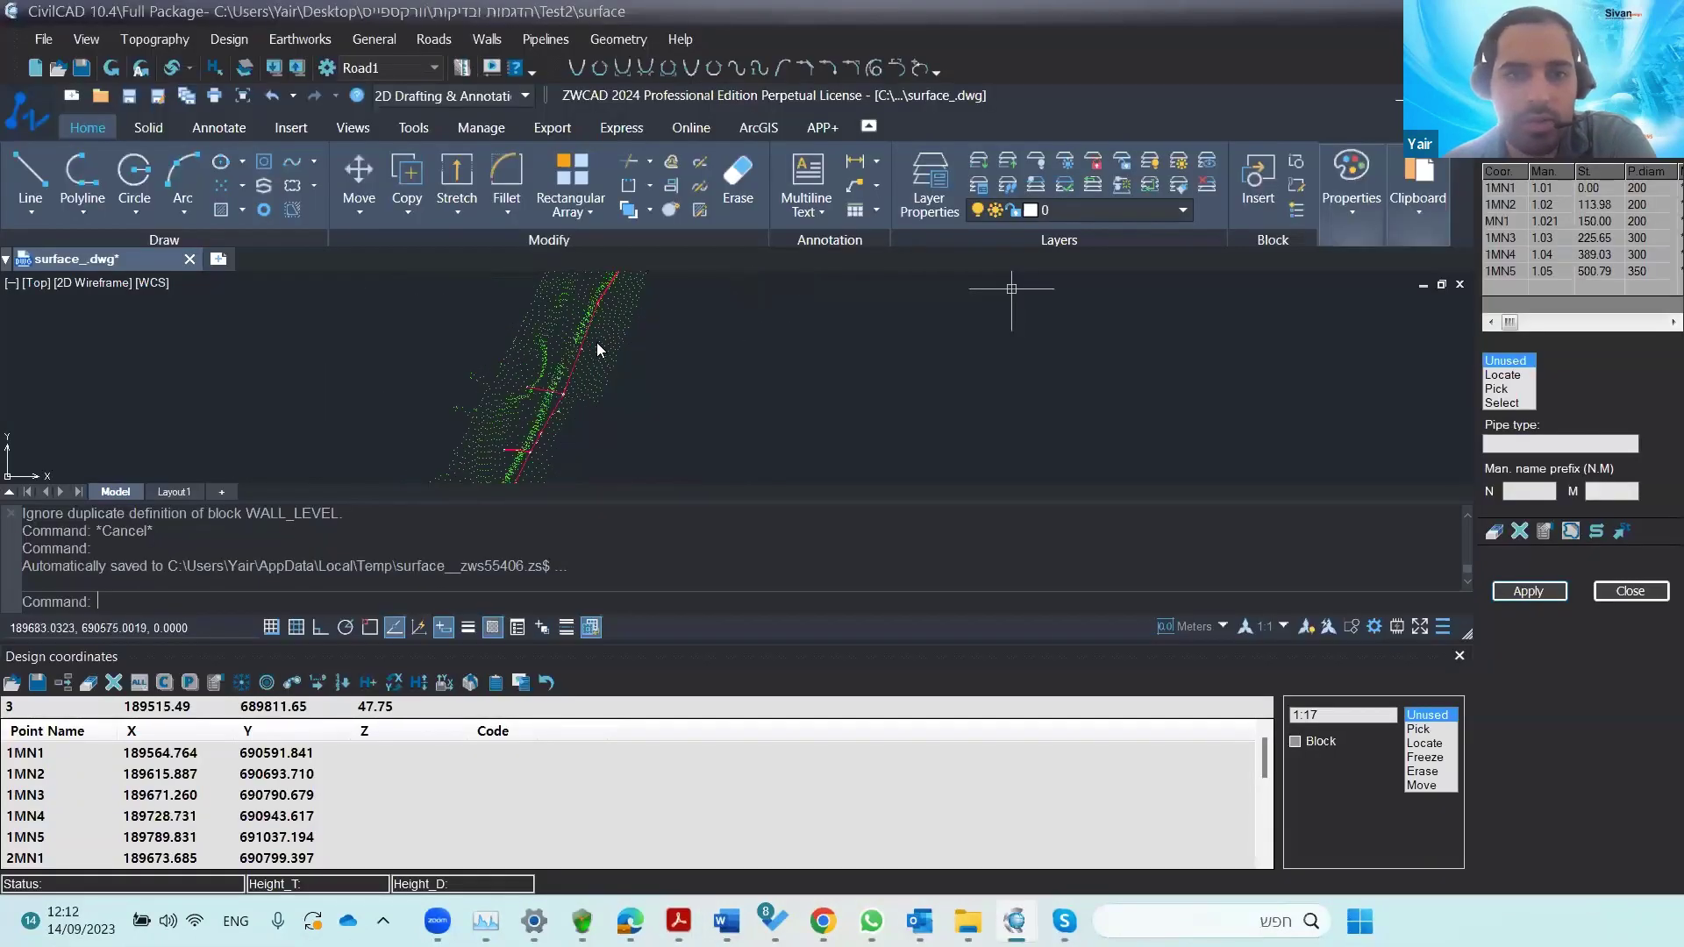
- Bring the Line2 branch and its junction with the main pipeline into view and open the pipelines list
scroll(620, 364, up, 4)
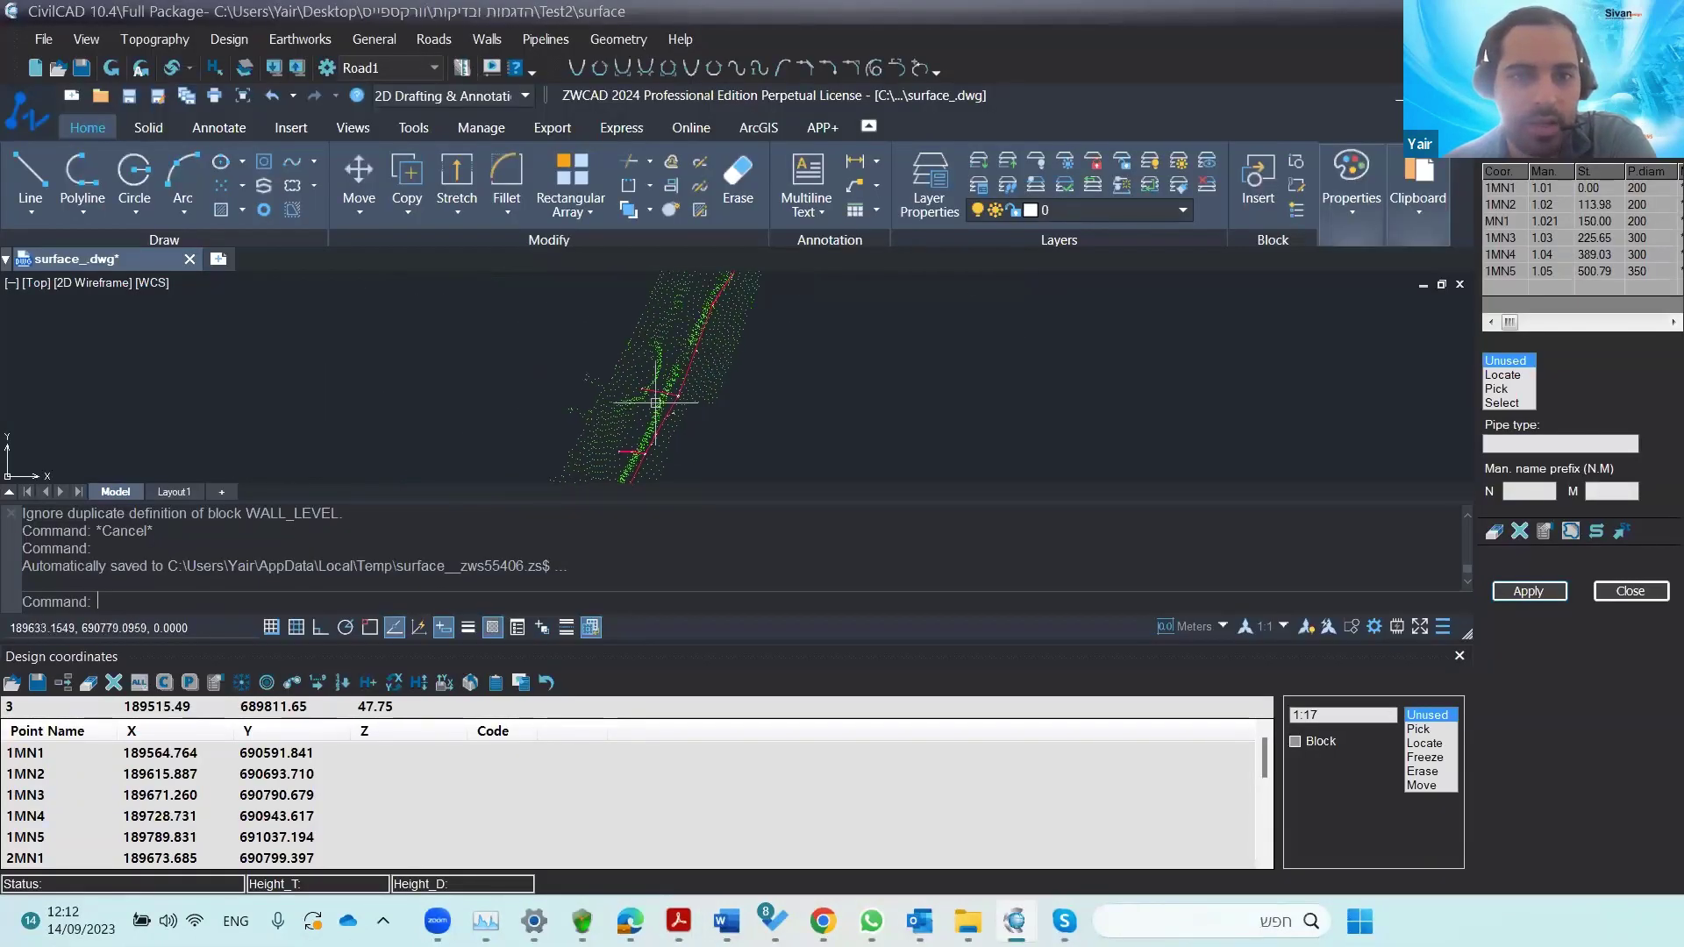
scroll(689, 379, up, 4)
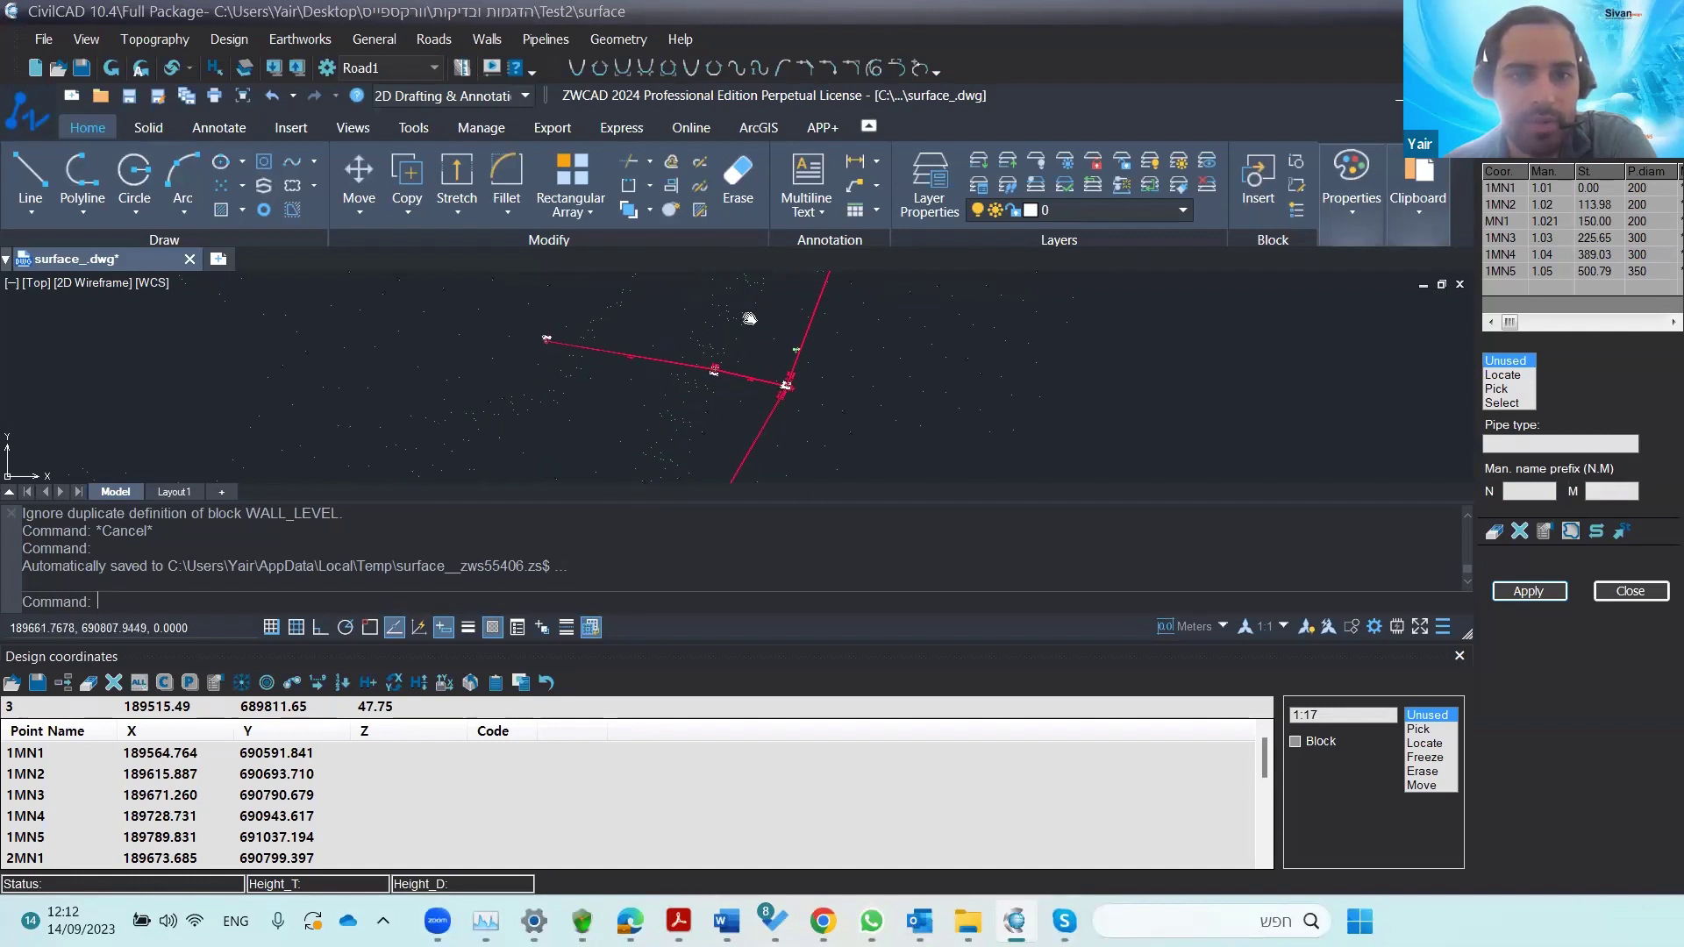
scroll(655, 340, up, 4)
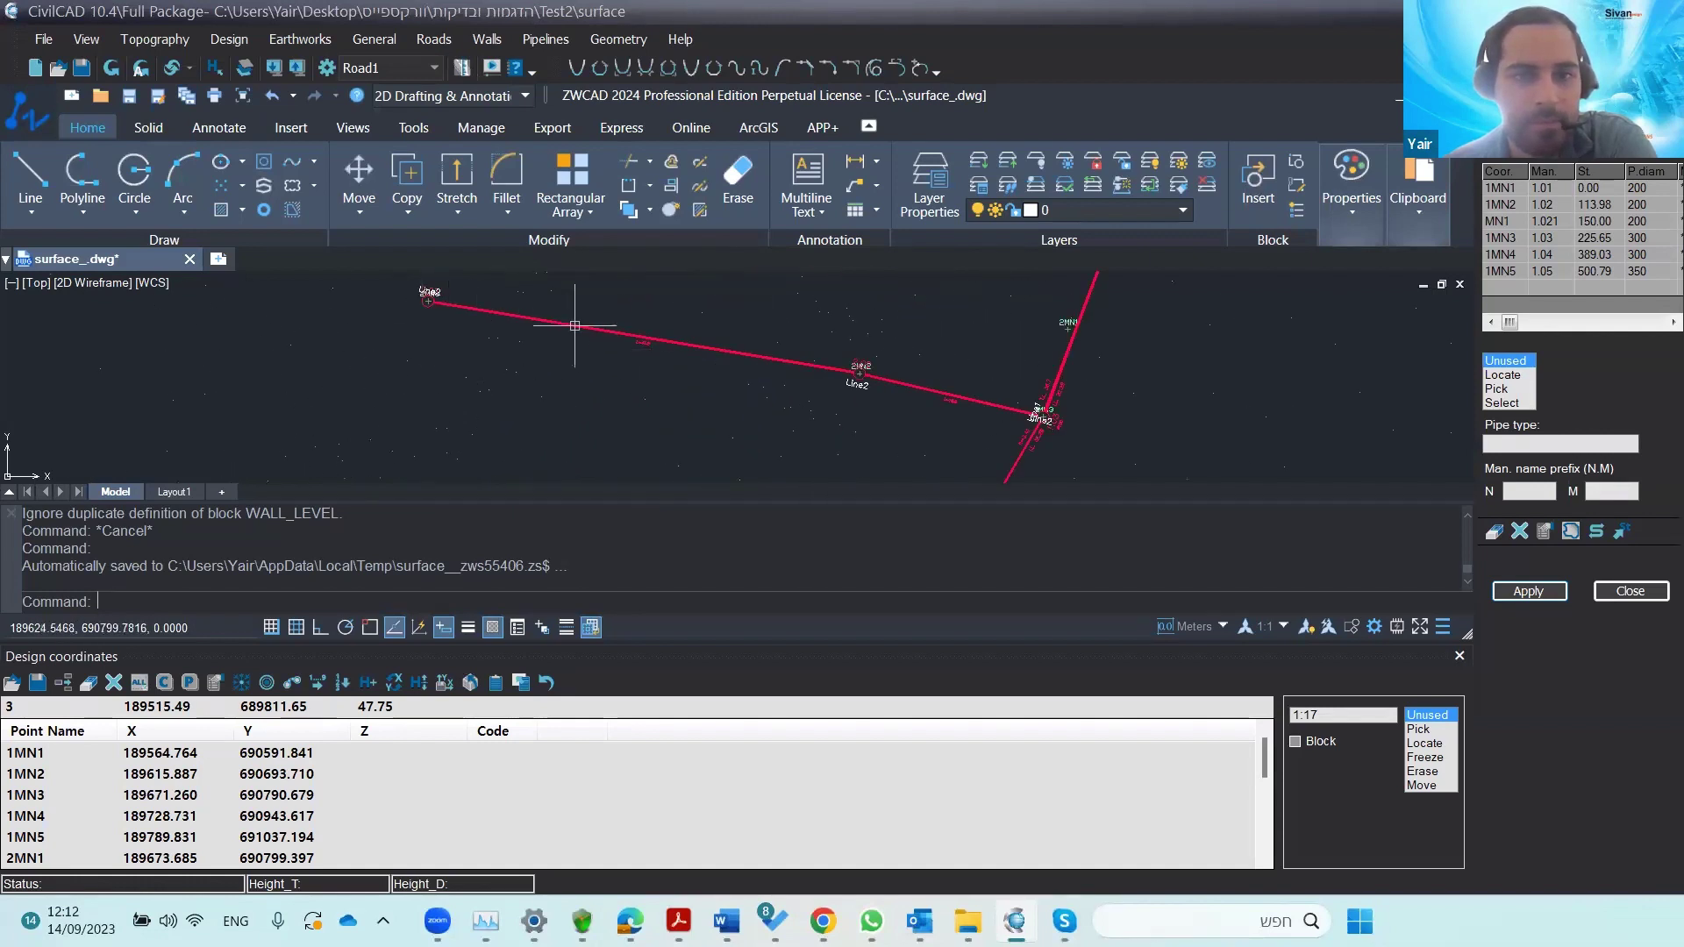
middle_drag(778, 365, 752, 402)
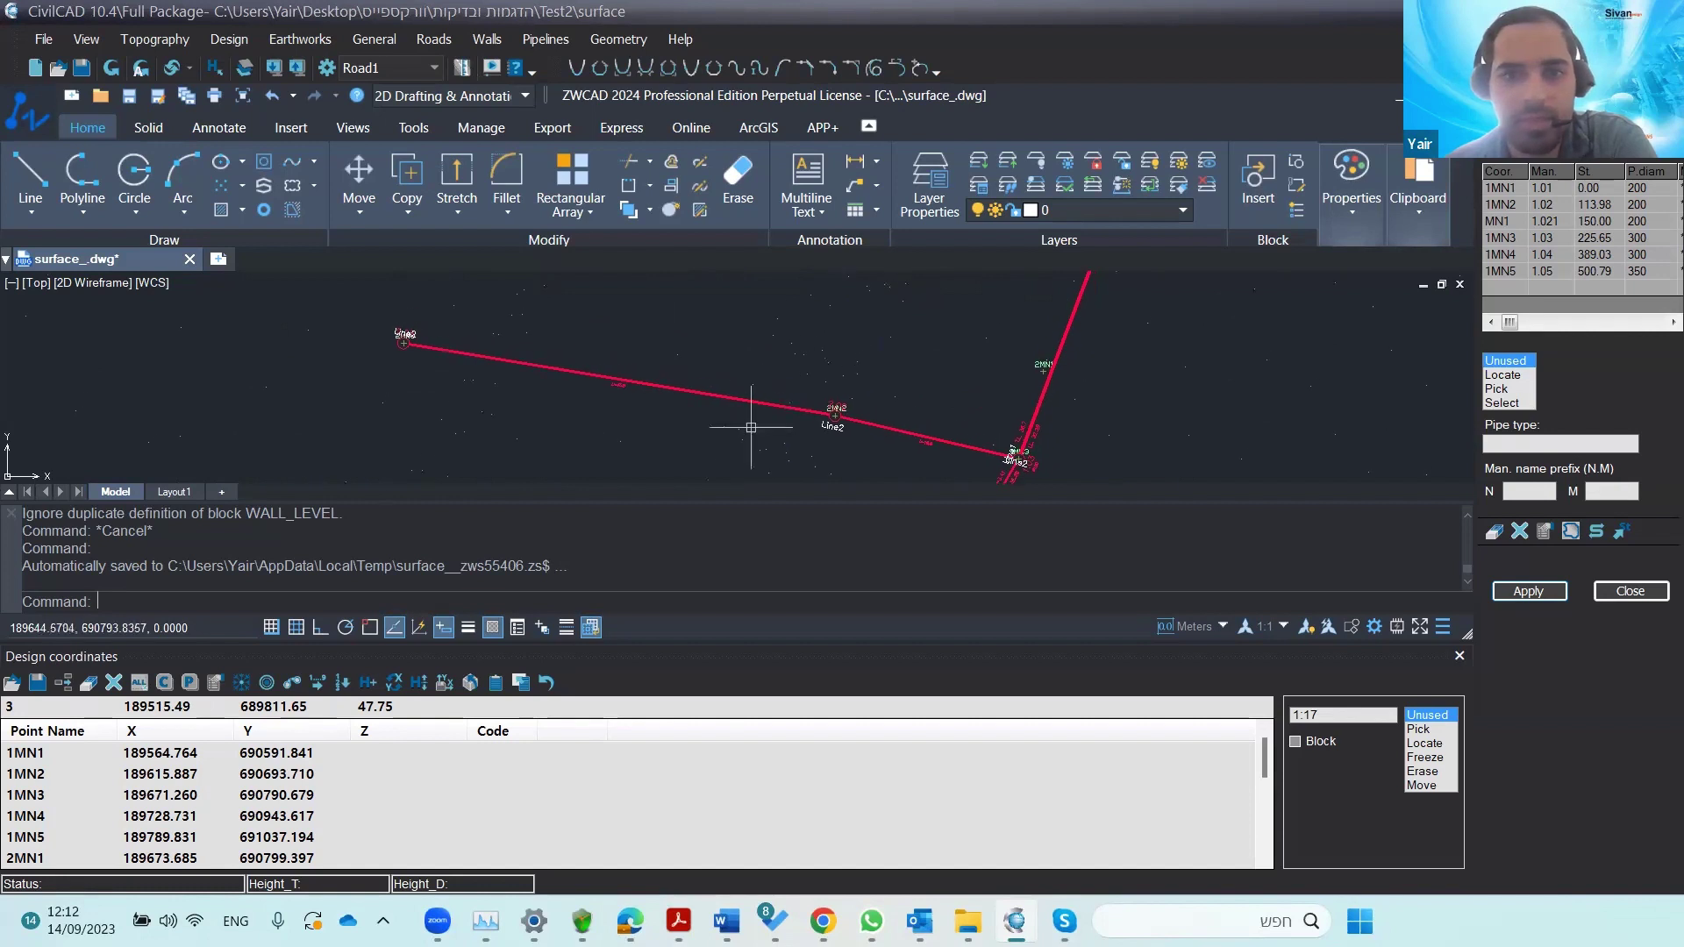
click(542, 40)
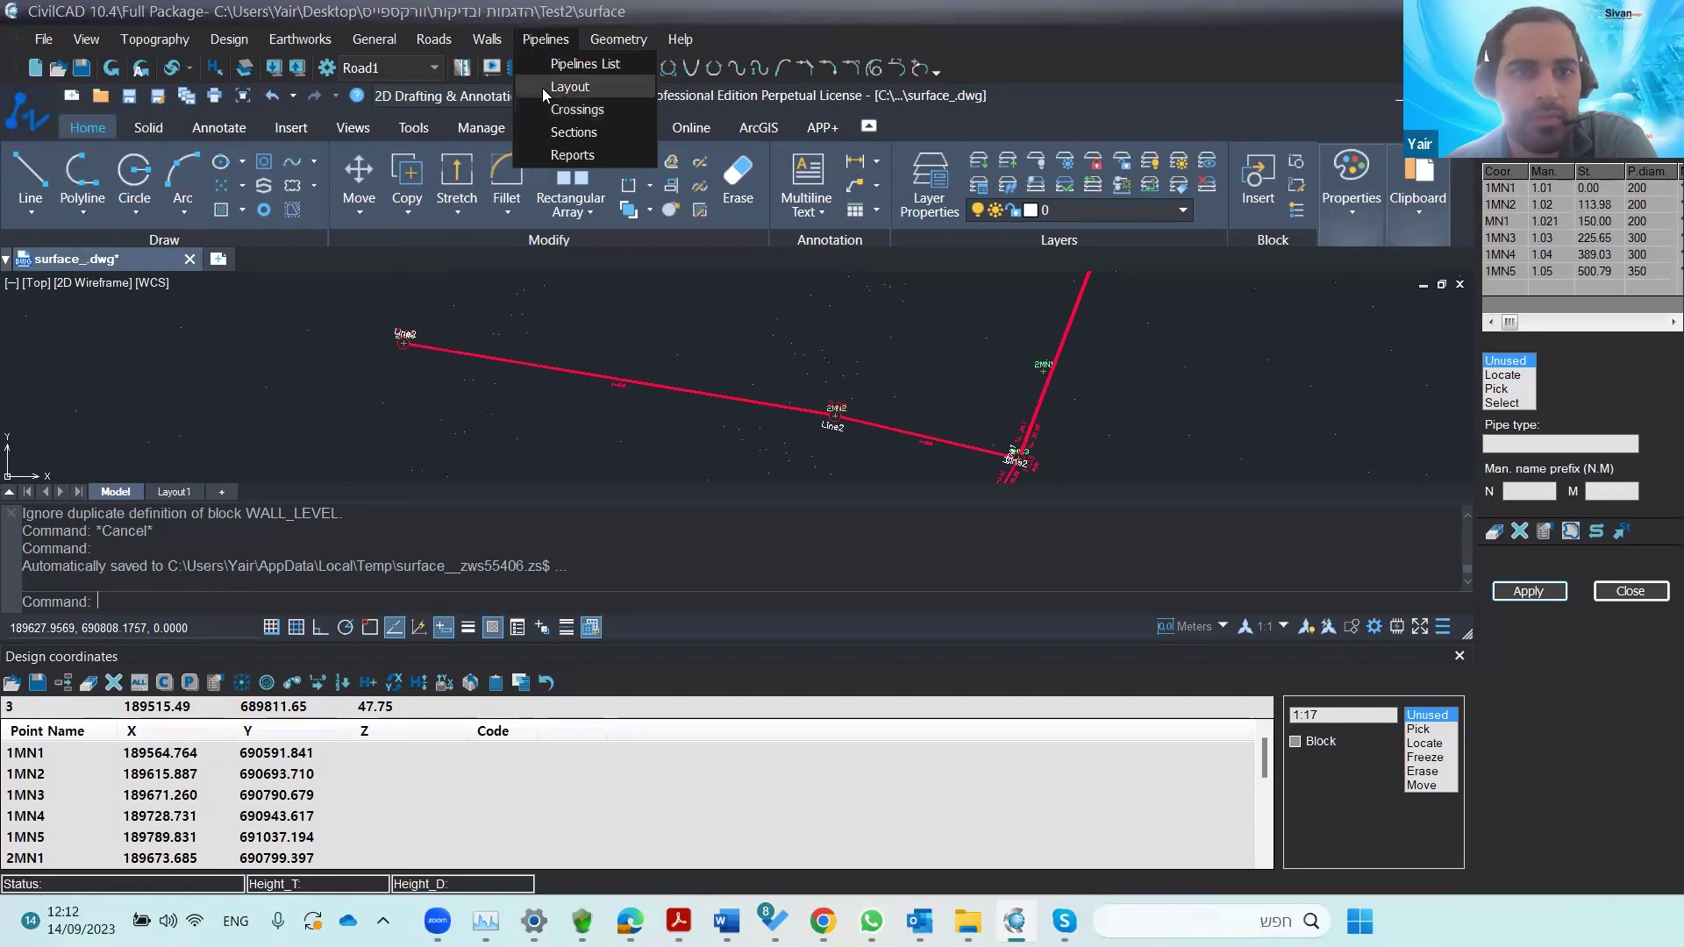
click(542, 88)
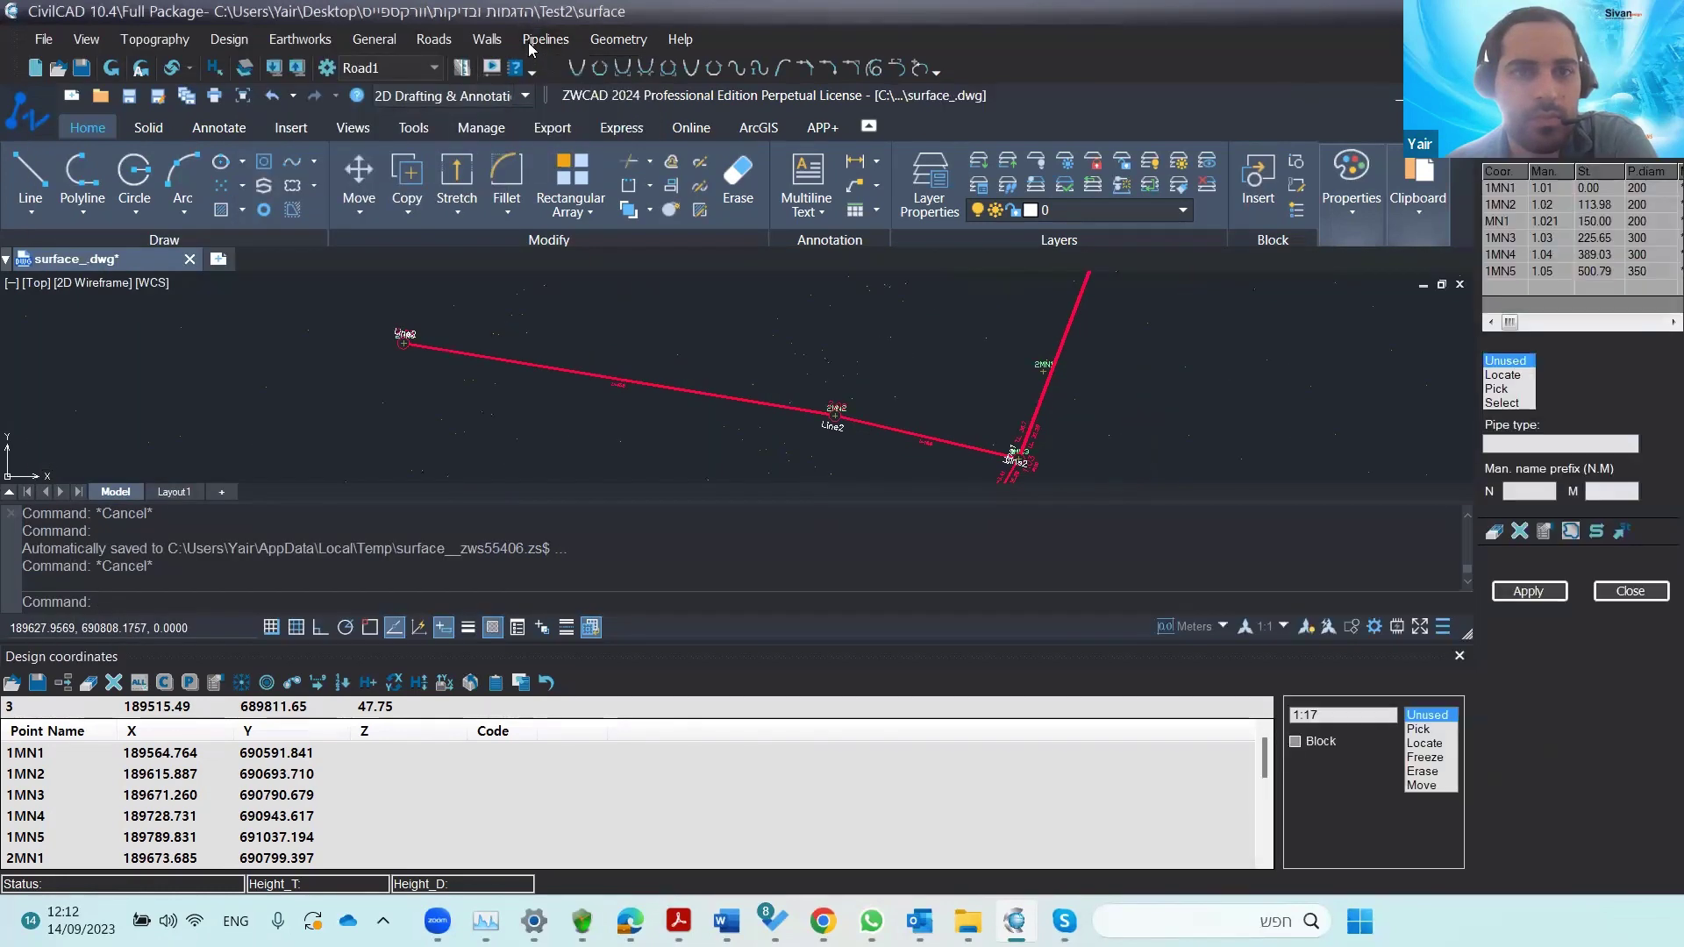
click(529, 44)
click(544, 64)
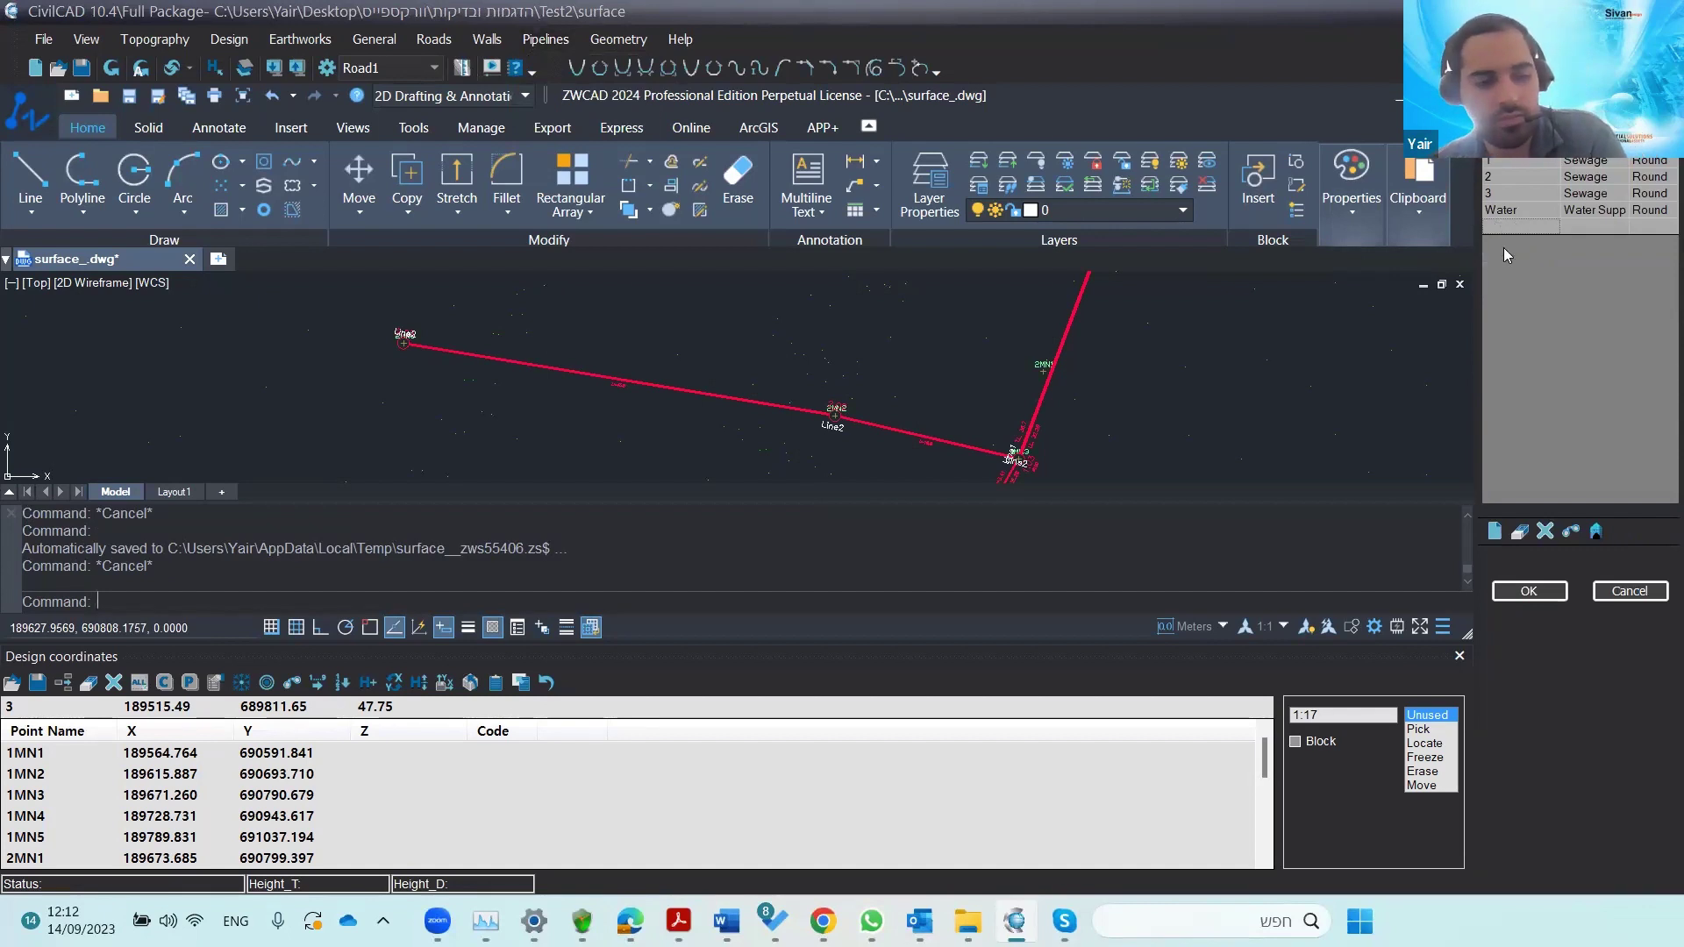
- Add a new pipeline named WA to the pipelines list, choose its pipeline type and accept the list
text(ELE)
text(C)
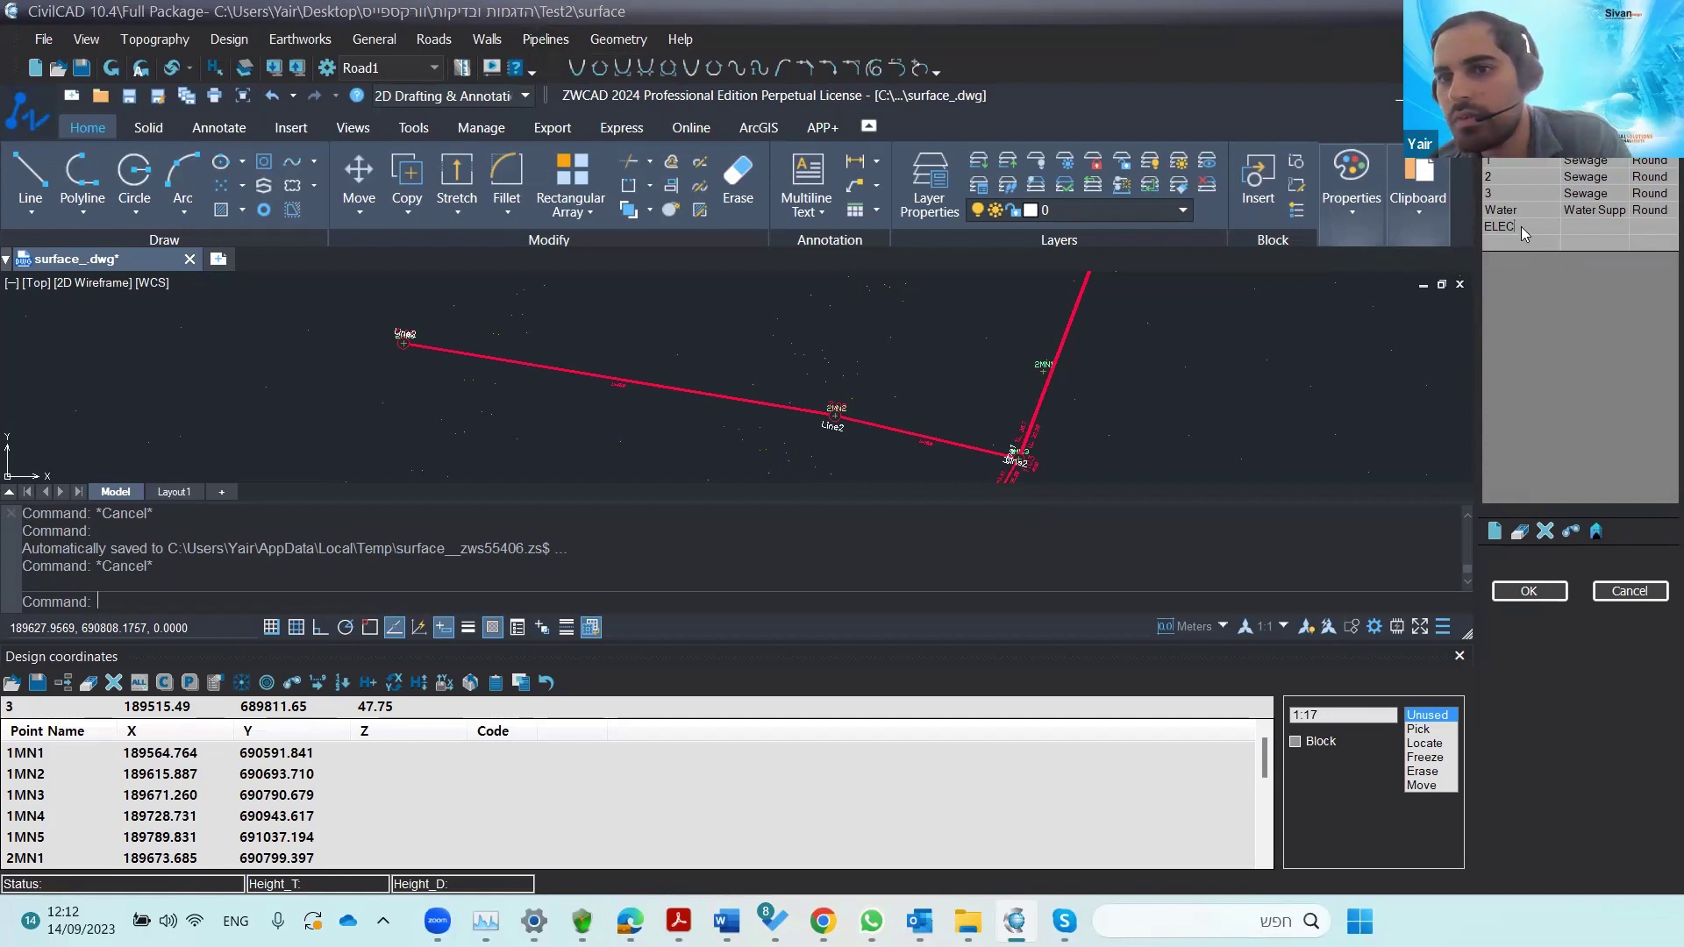
drag(1512, 227, 1453, 235)
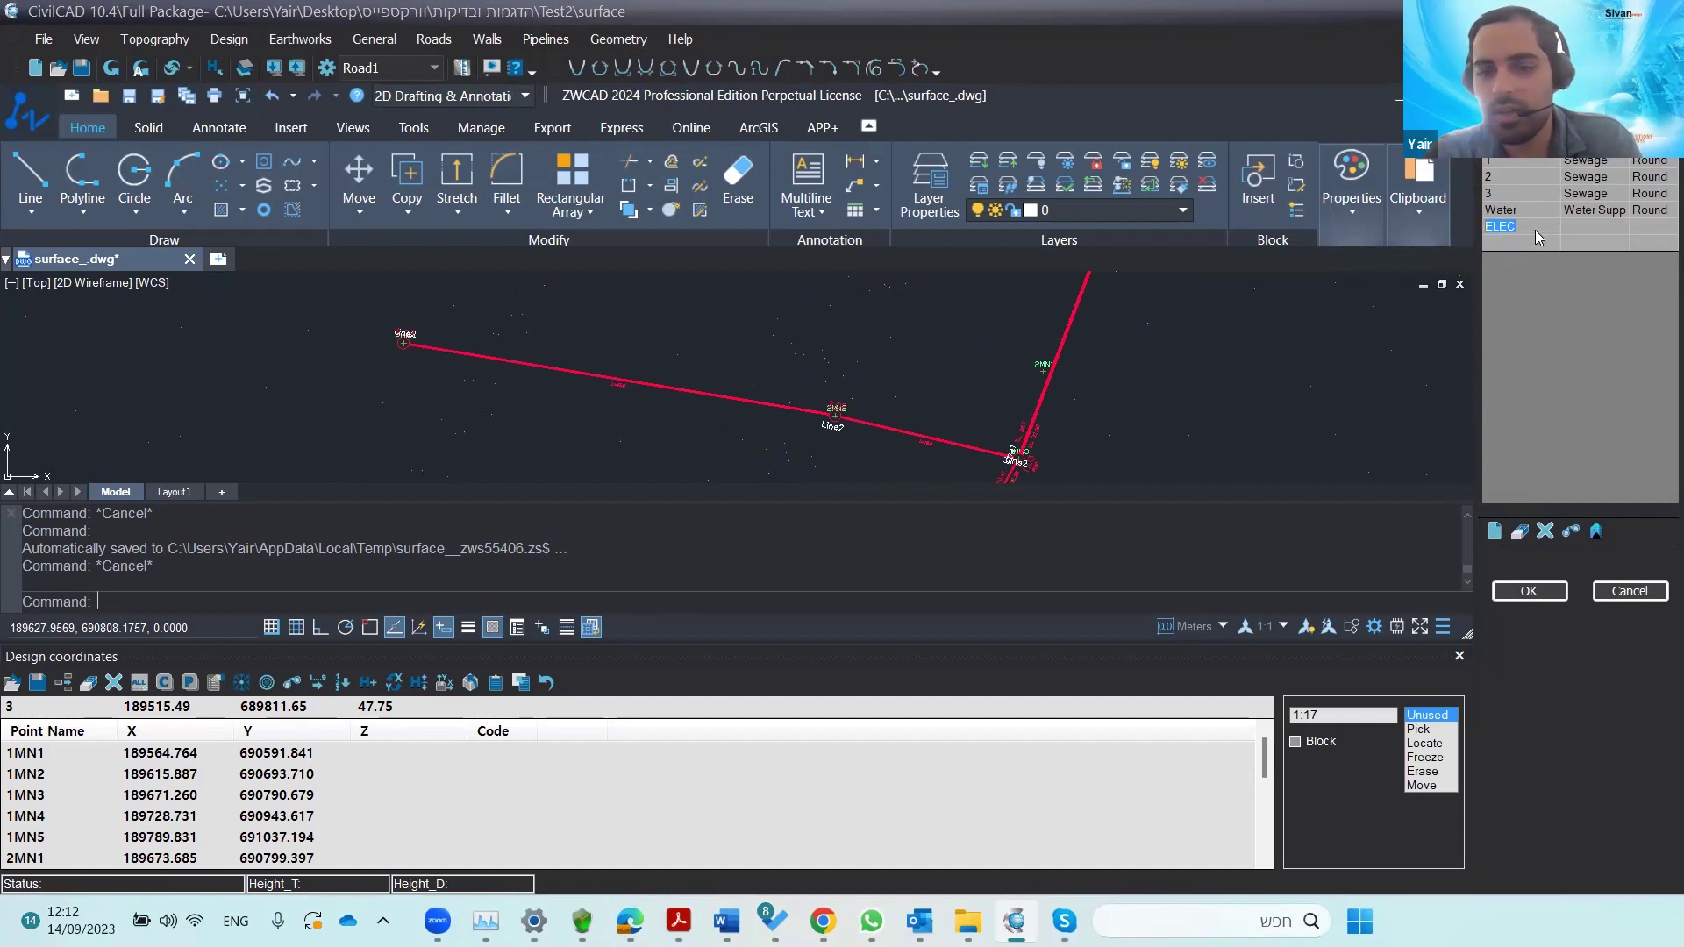
text(WA)
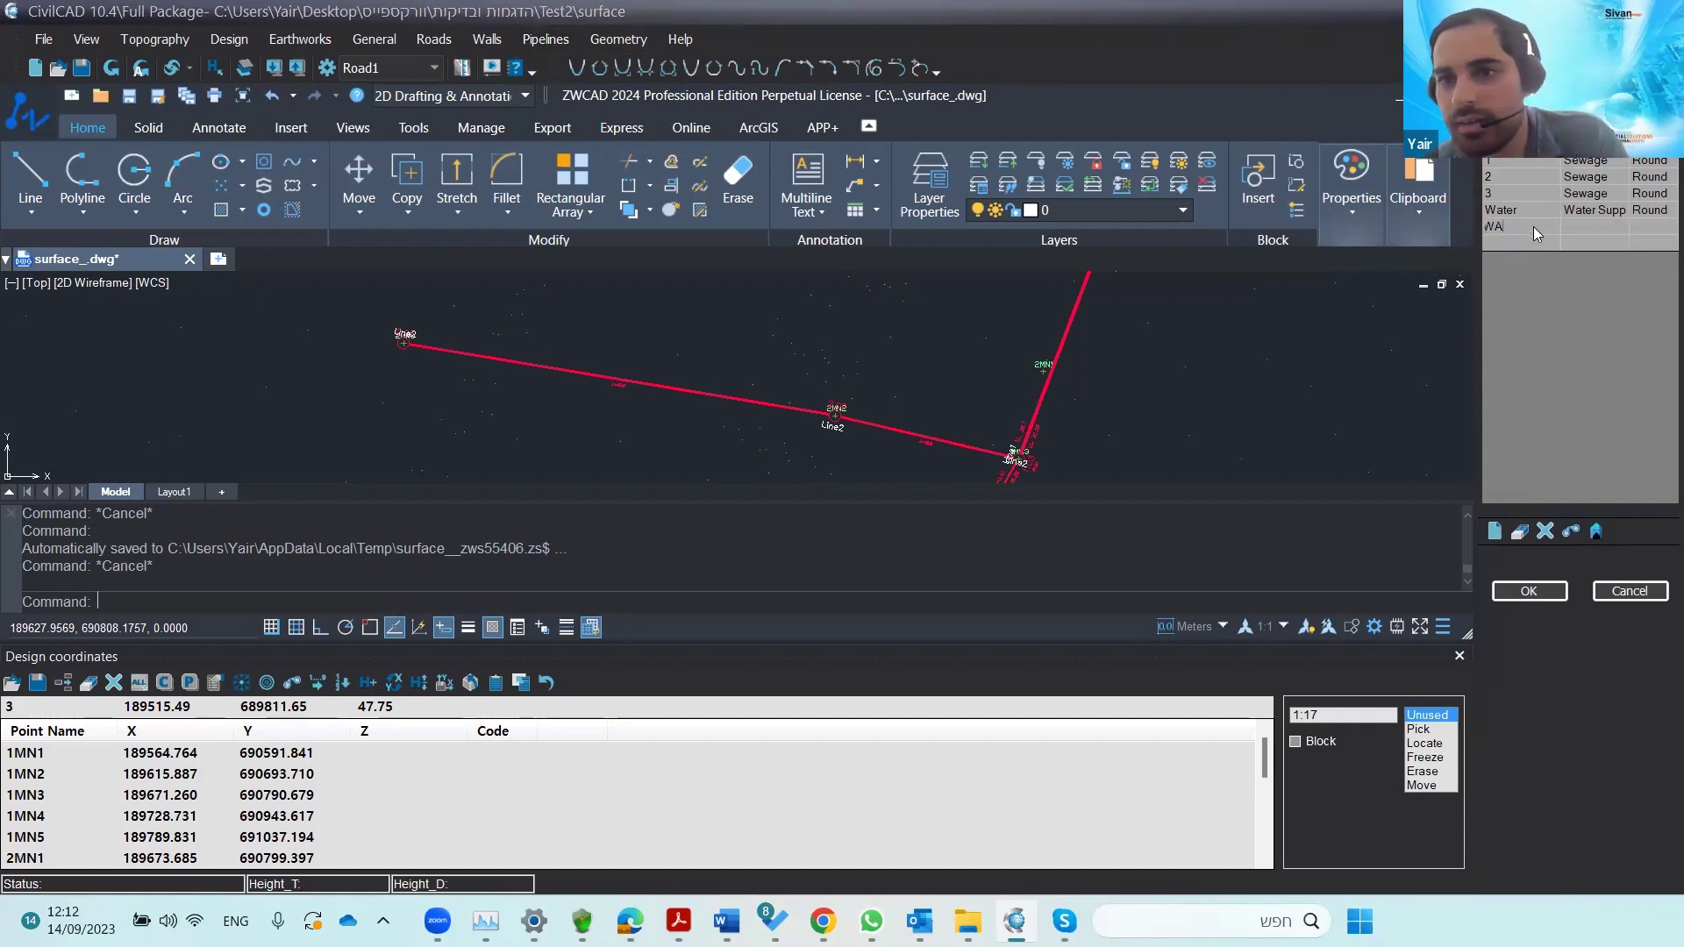
key(Return)
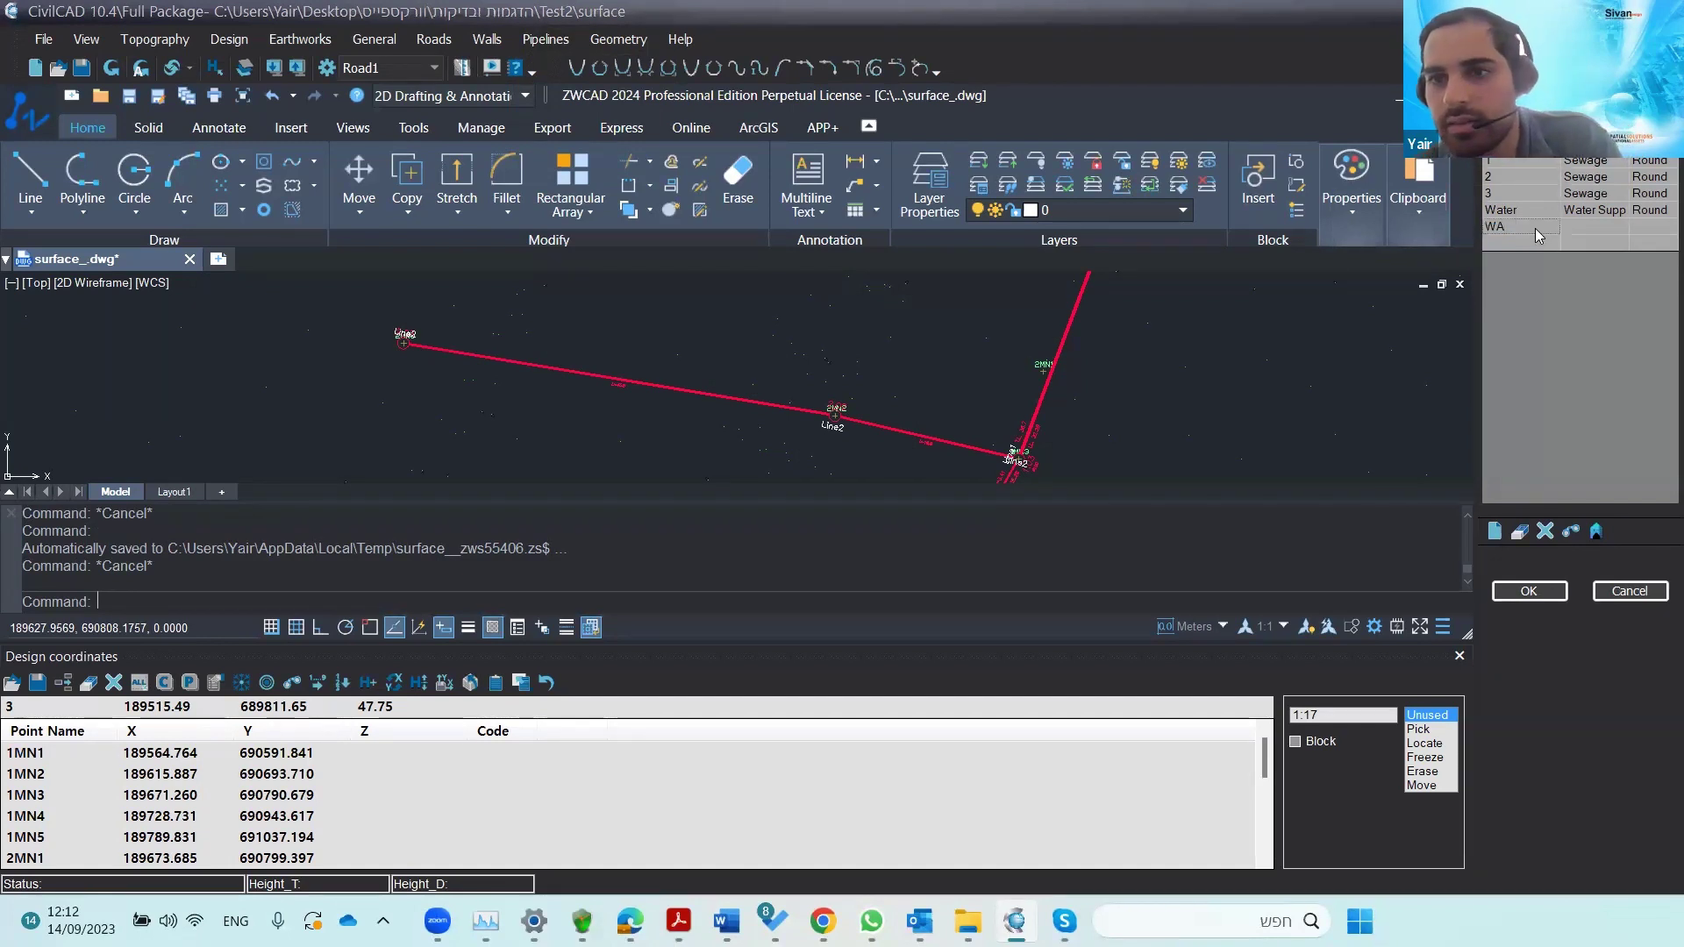
click(1620, 224)
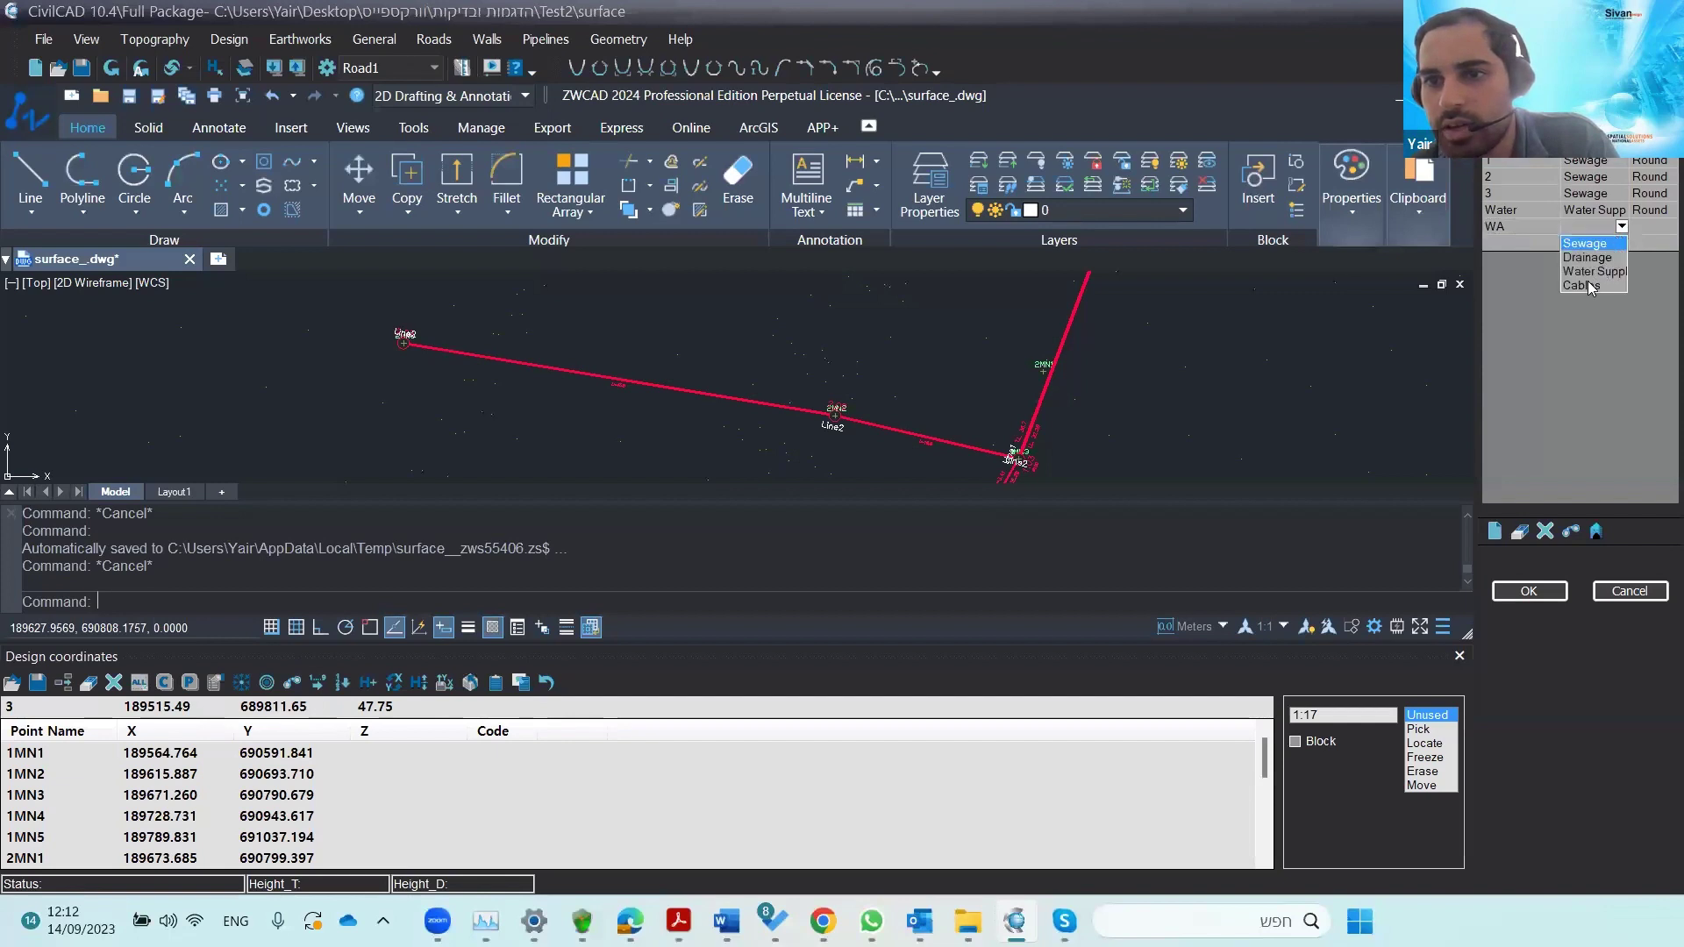
click(1535, 598)
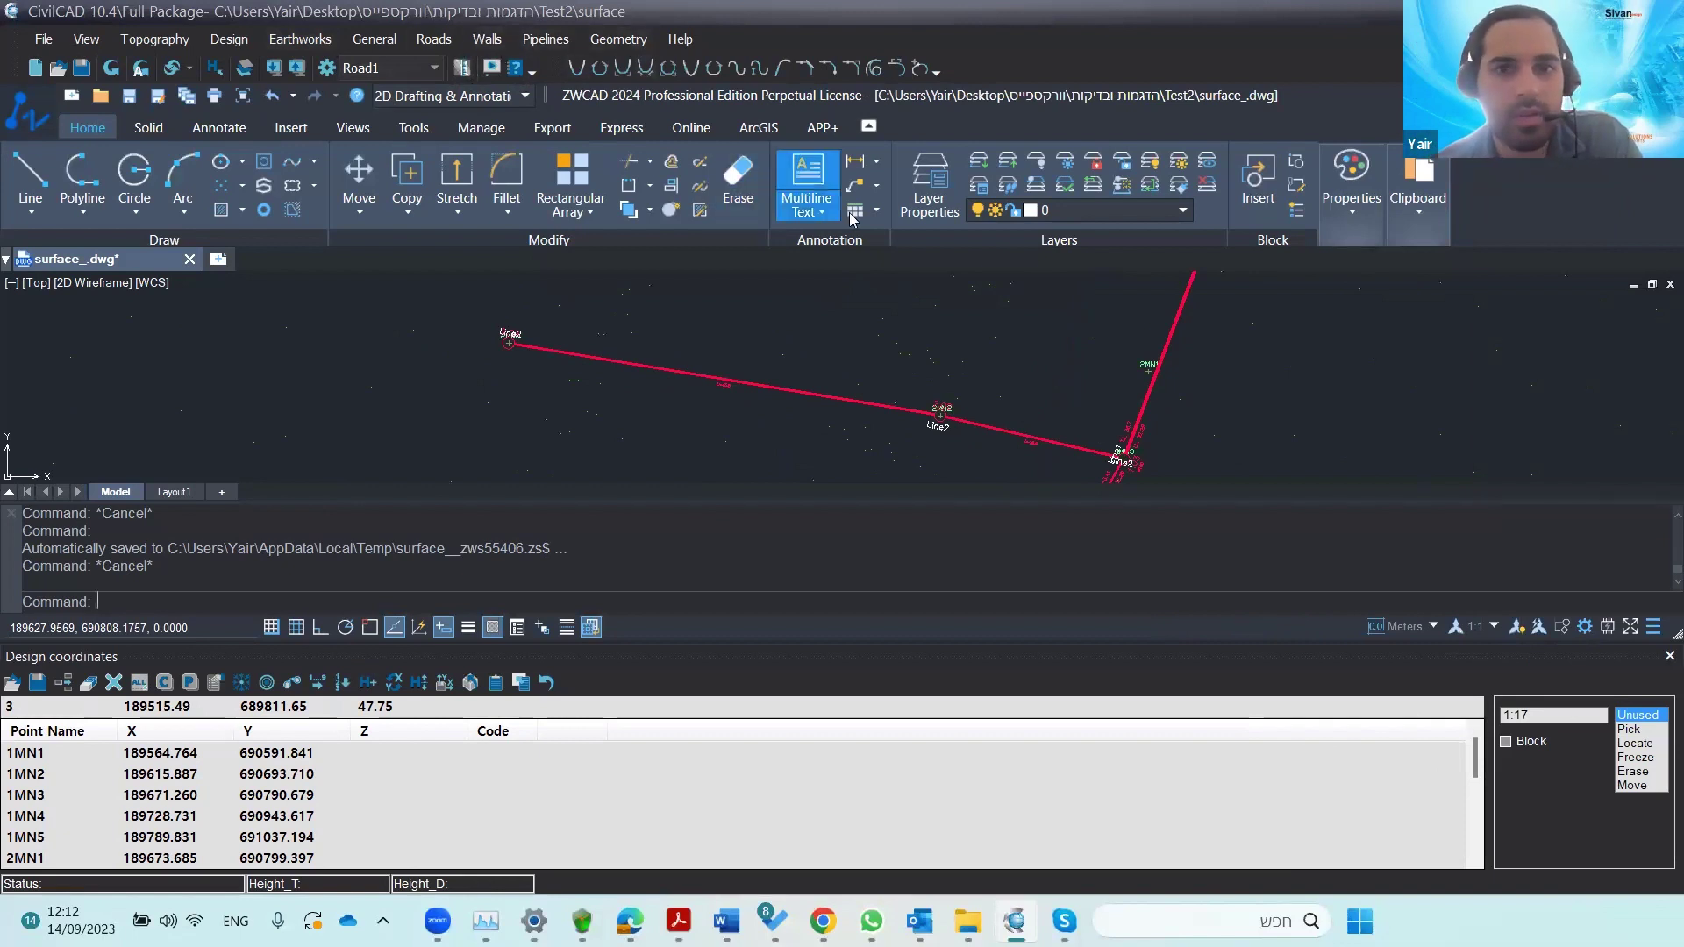
- Create a new layer named GAS and make it the current layer
click(929, 186)
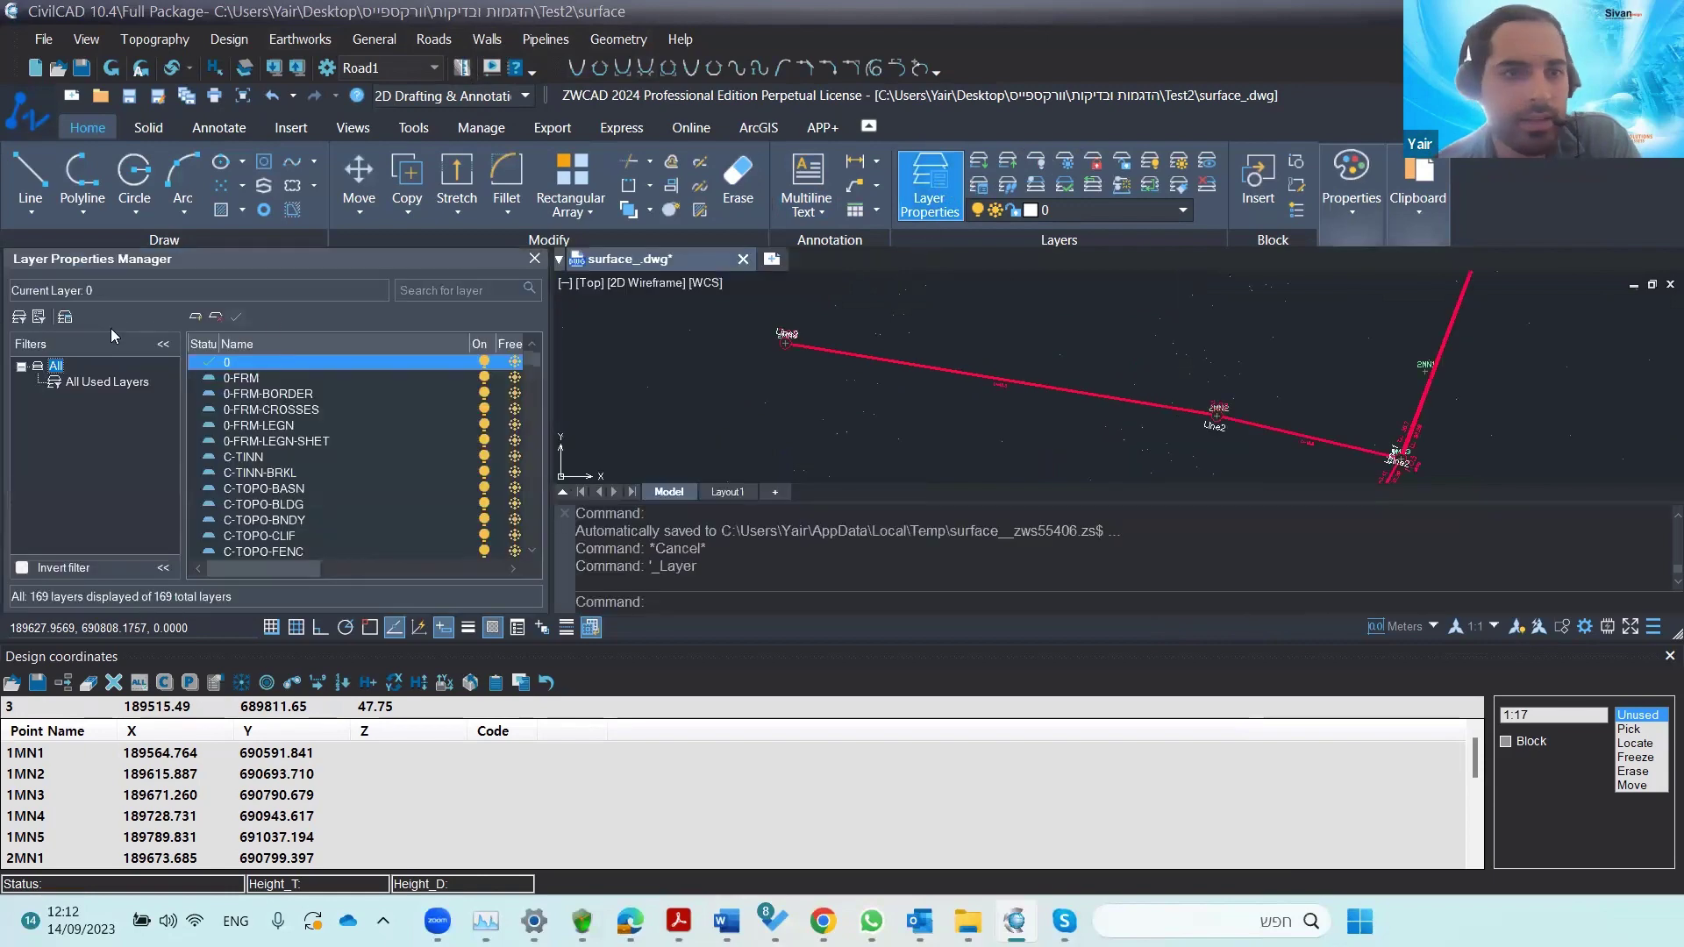
click(195, 317)
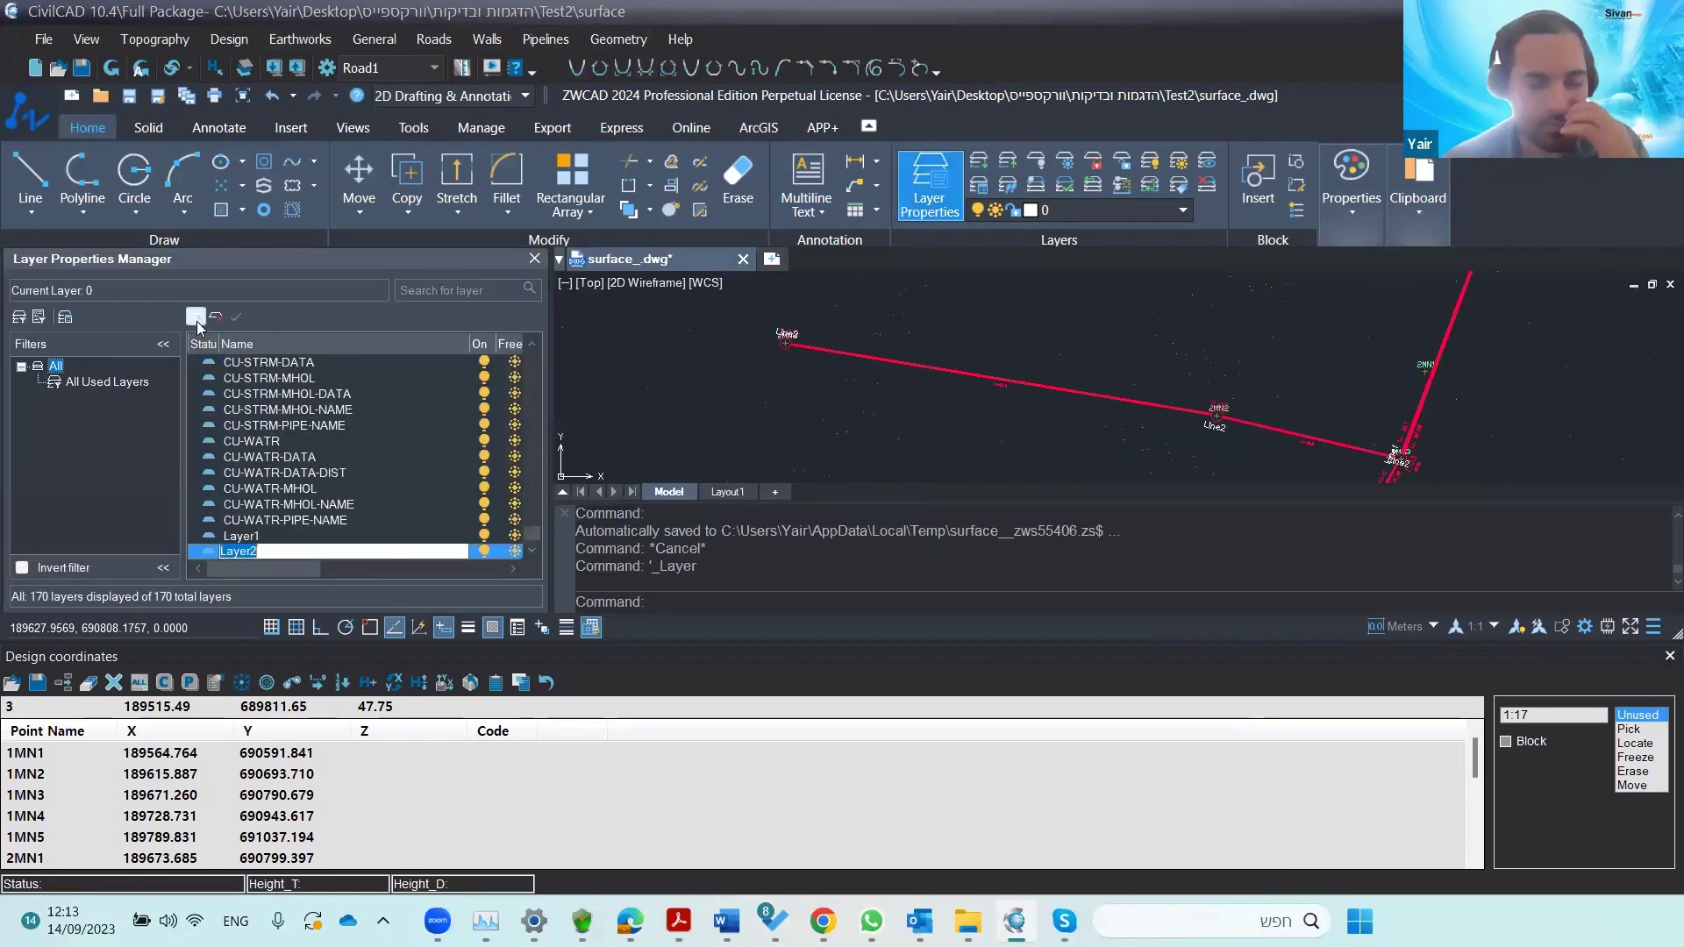
text(GAS)
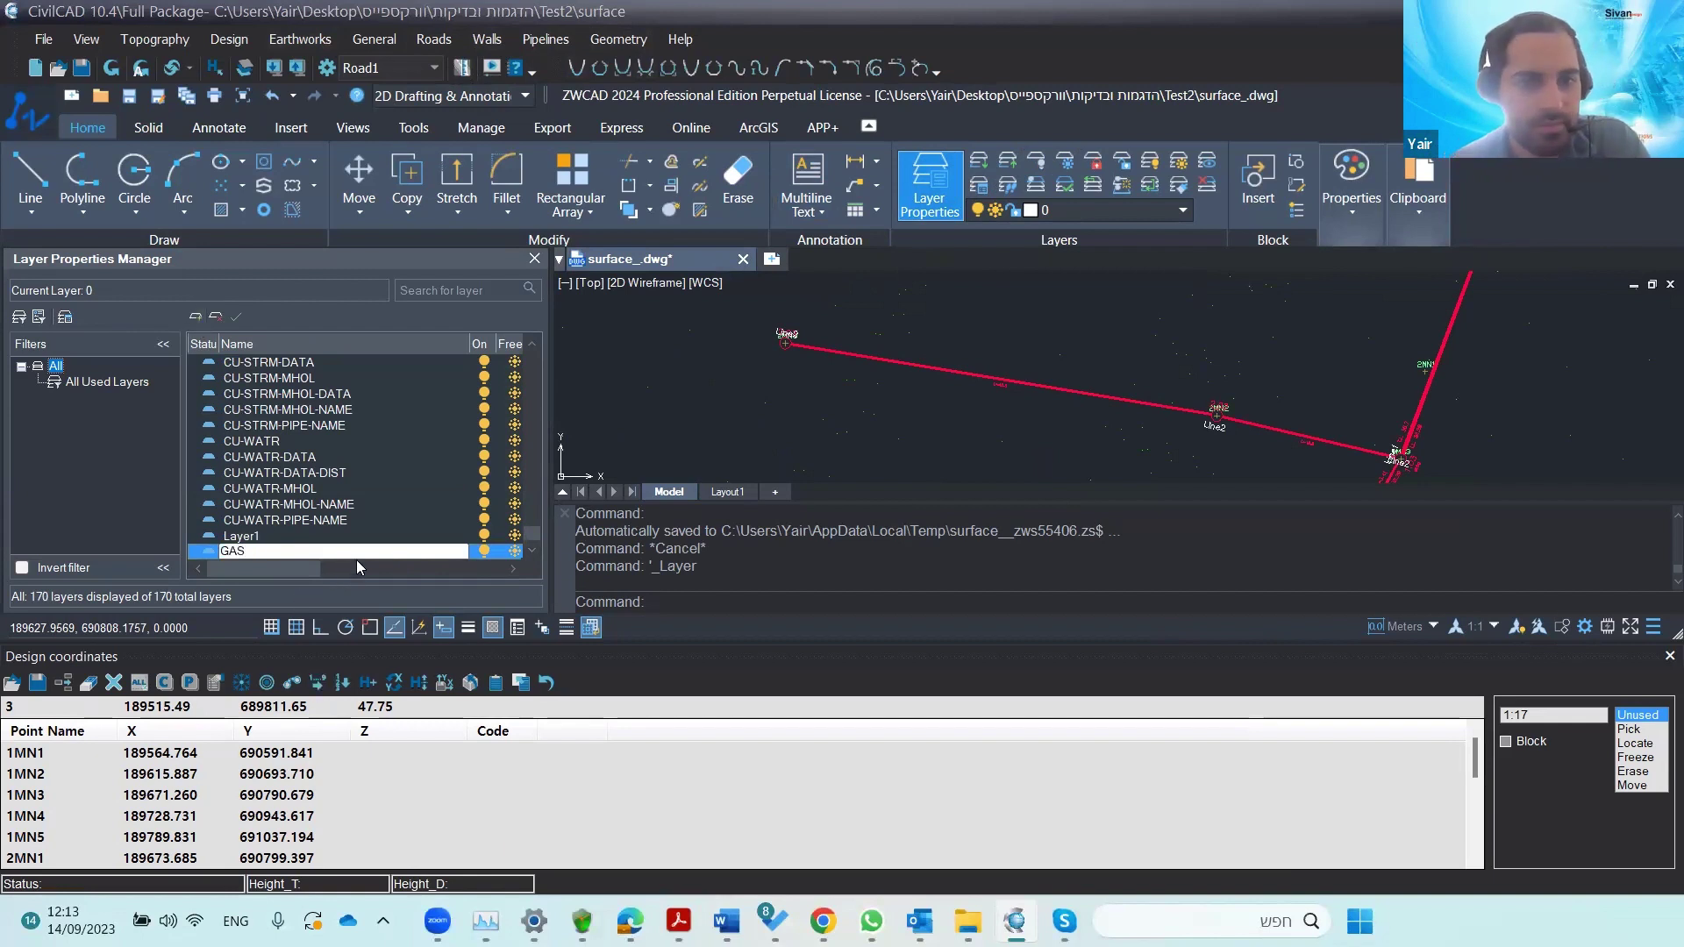
click(244, 319)
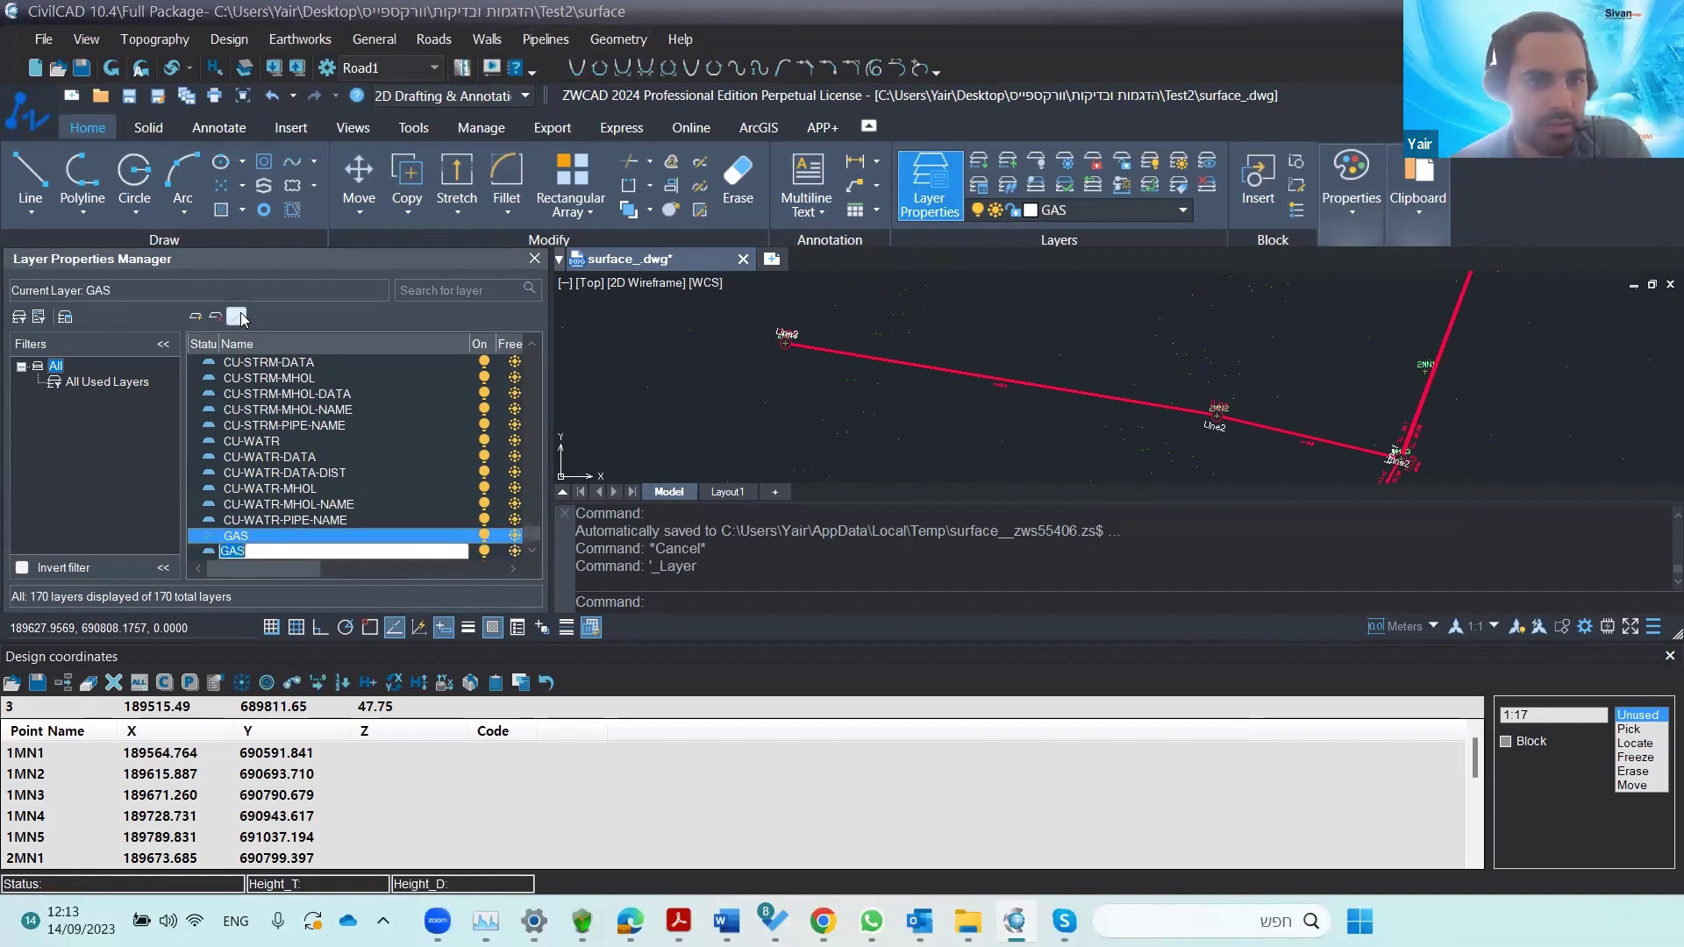
click(400, 536)
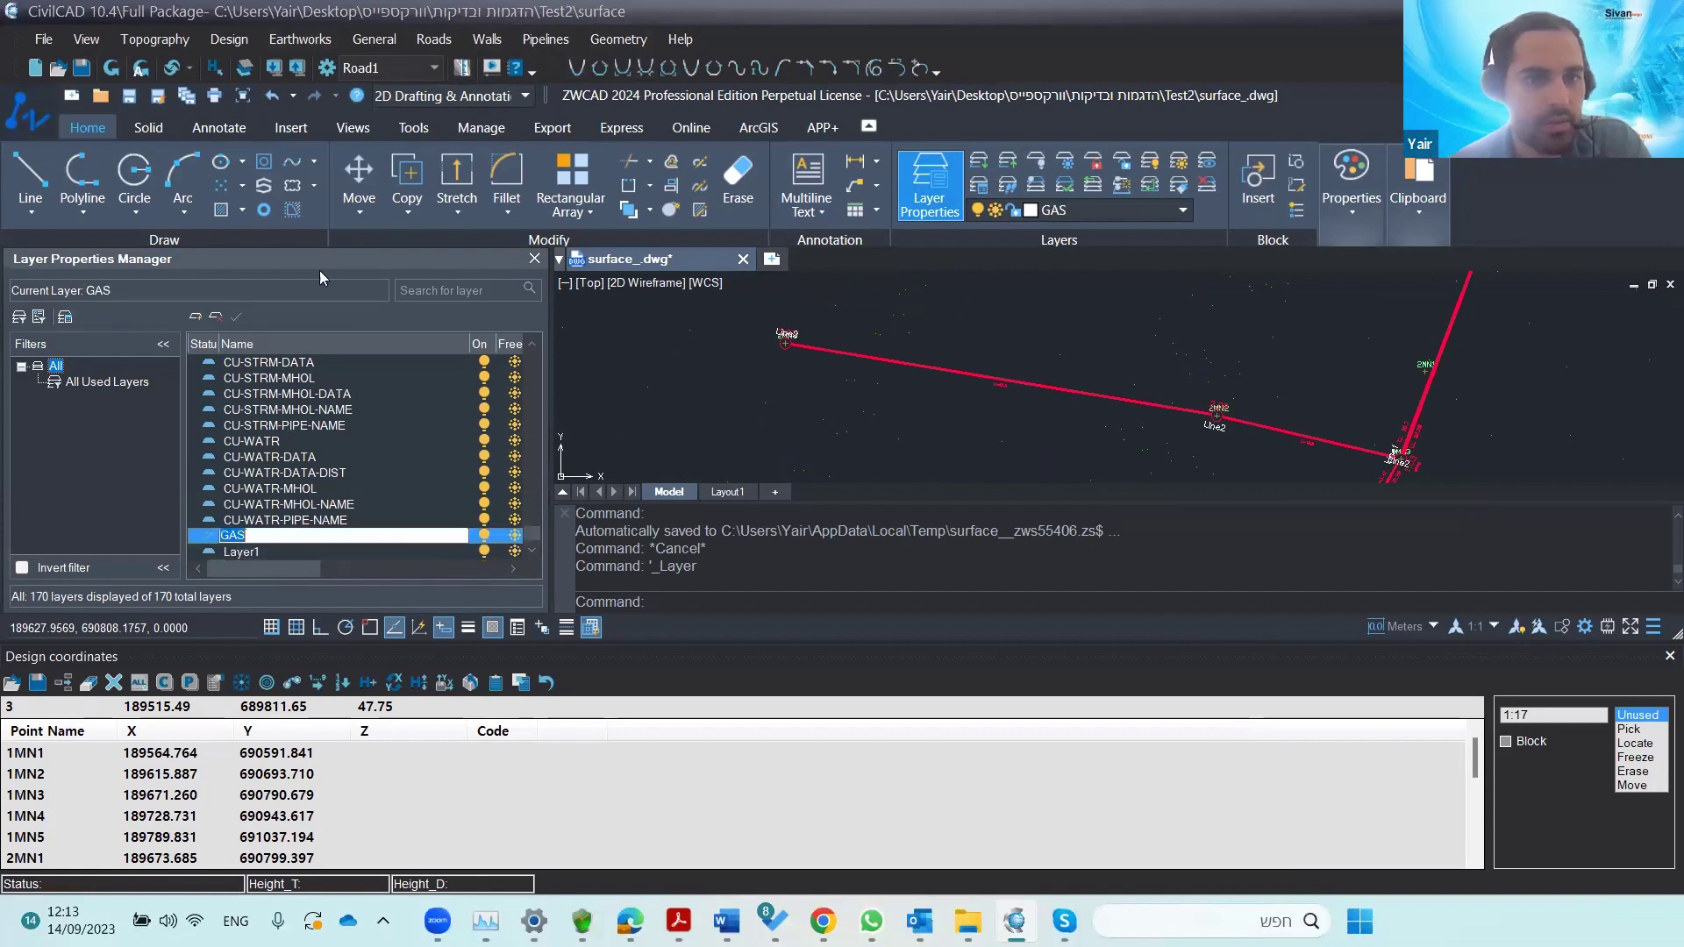
click(531, 260)
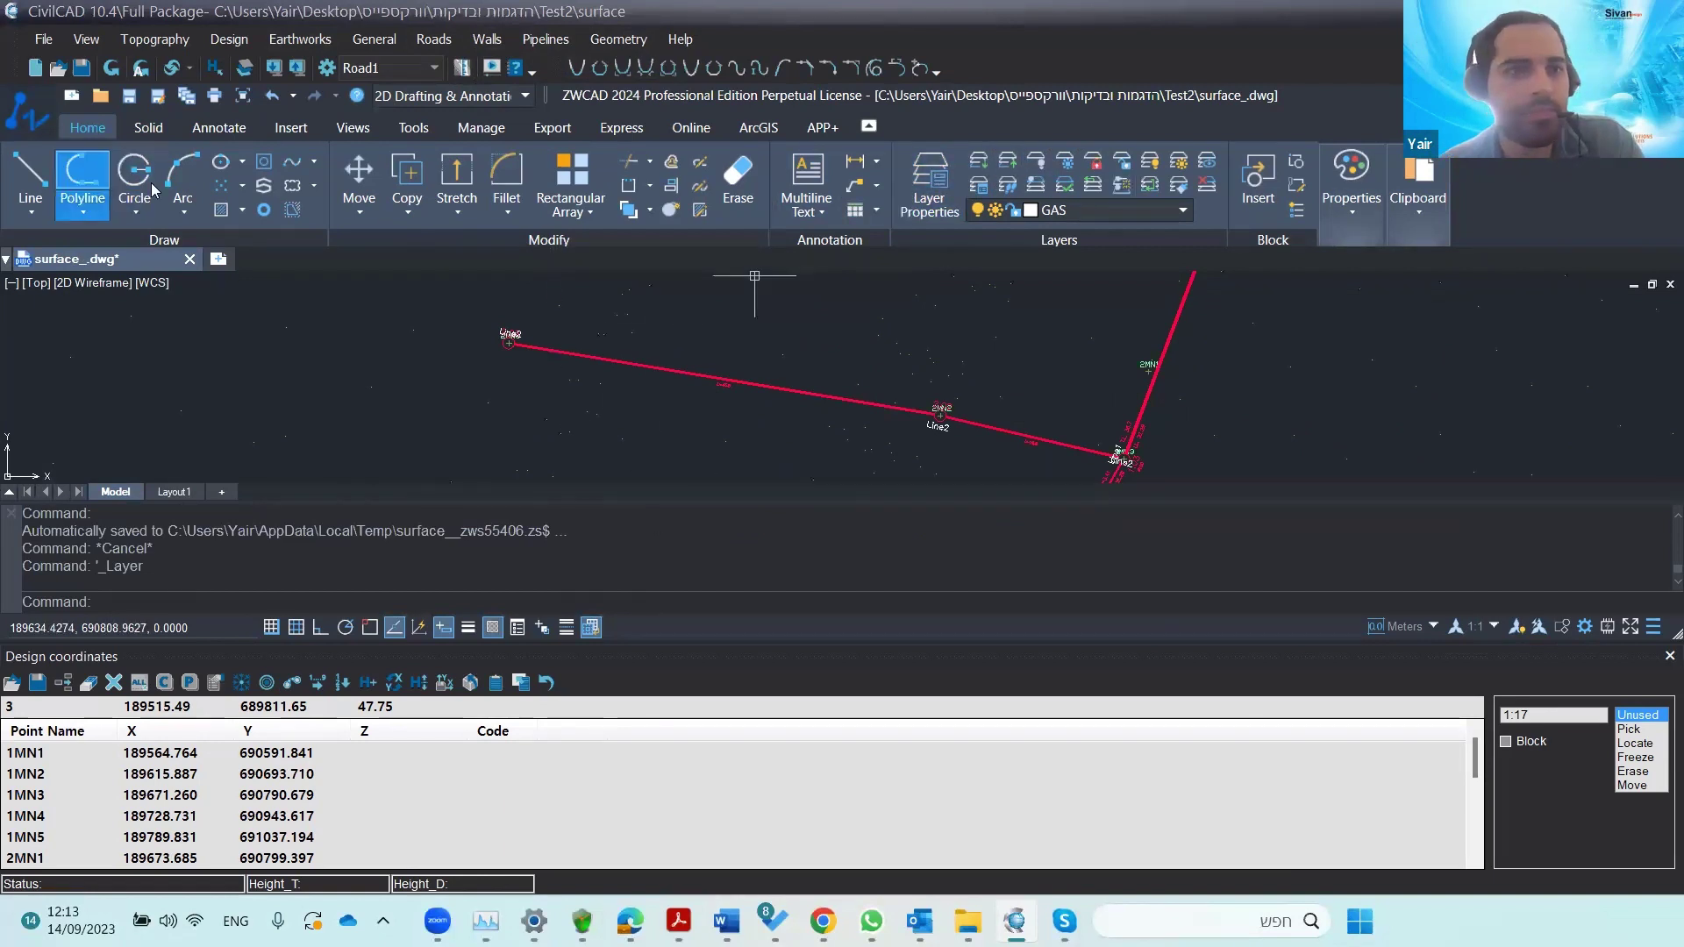
- Draw three separate single-segment polylines crossing Line2: two between its far end and manhole 2MN2, one between 2MN2 and the main pipeline
click(83, 179)
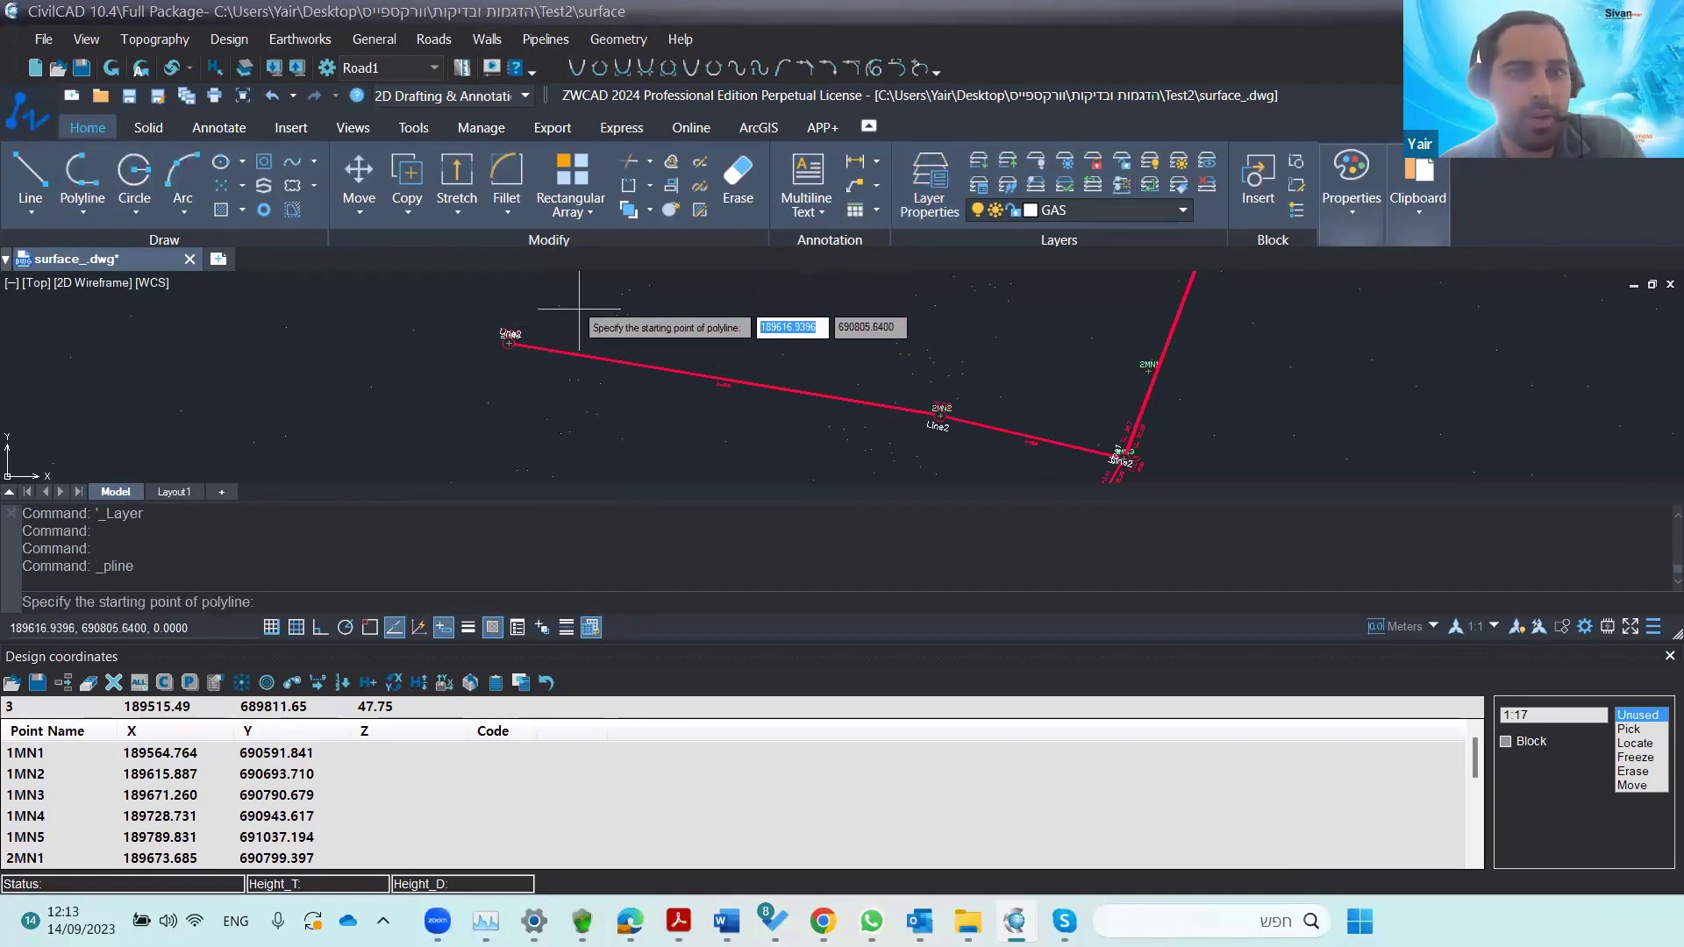
click(589, 436)
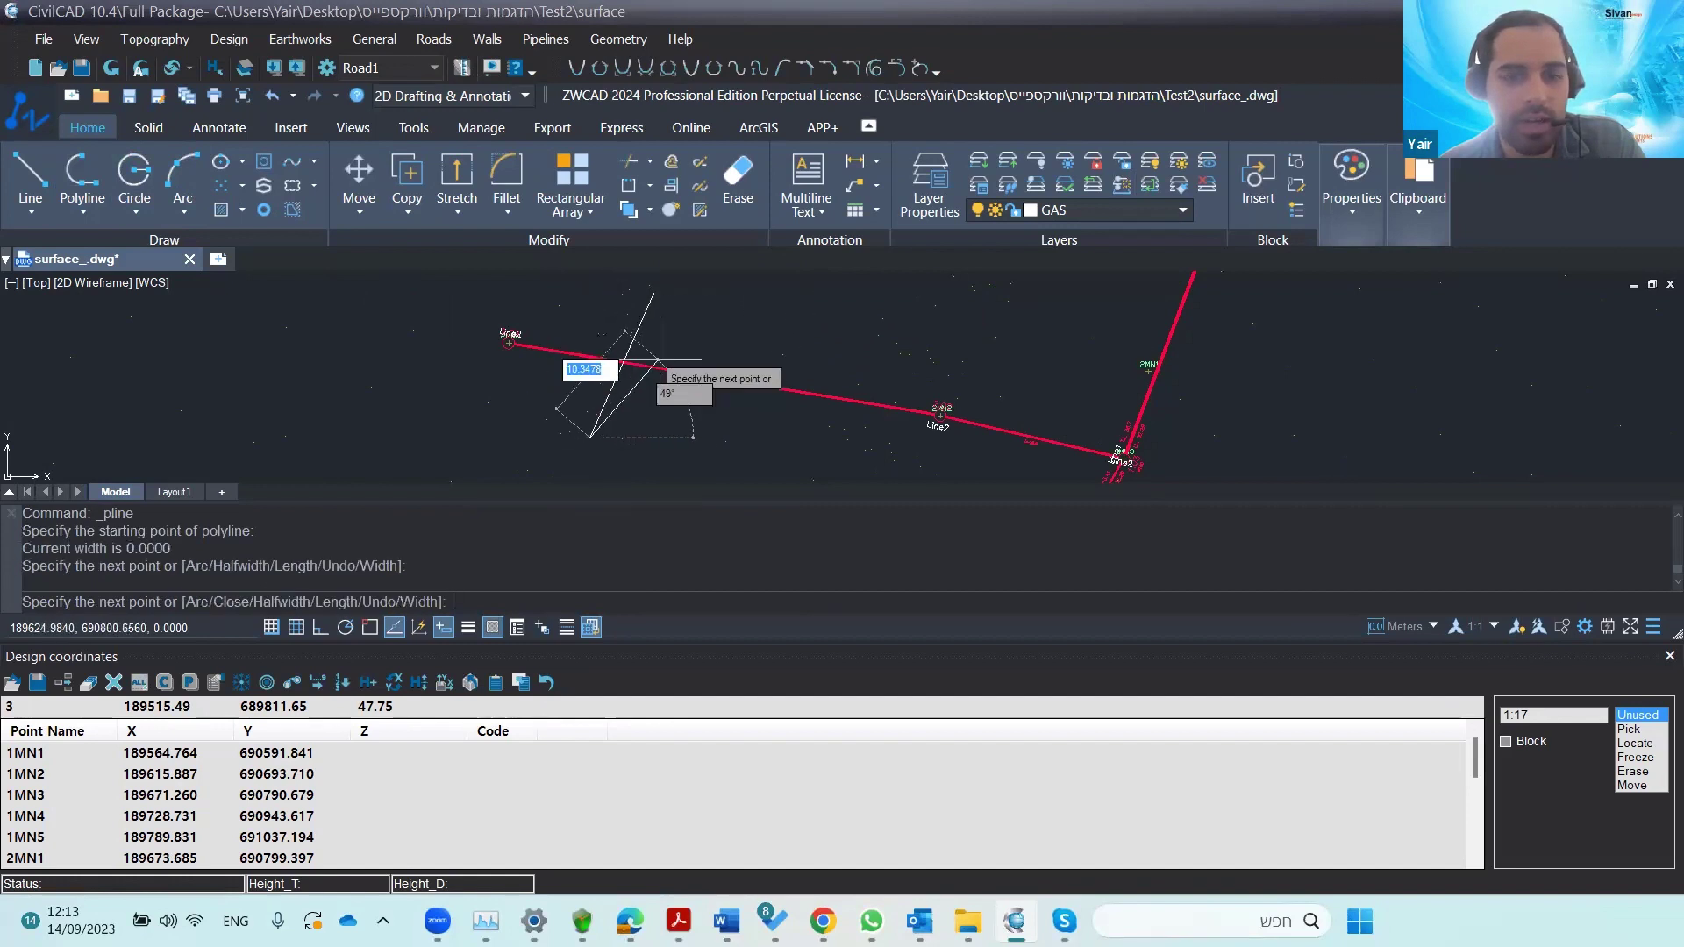
key(Escape)
click(63, 189)
click(1025, 347)
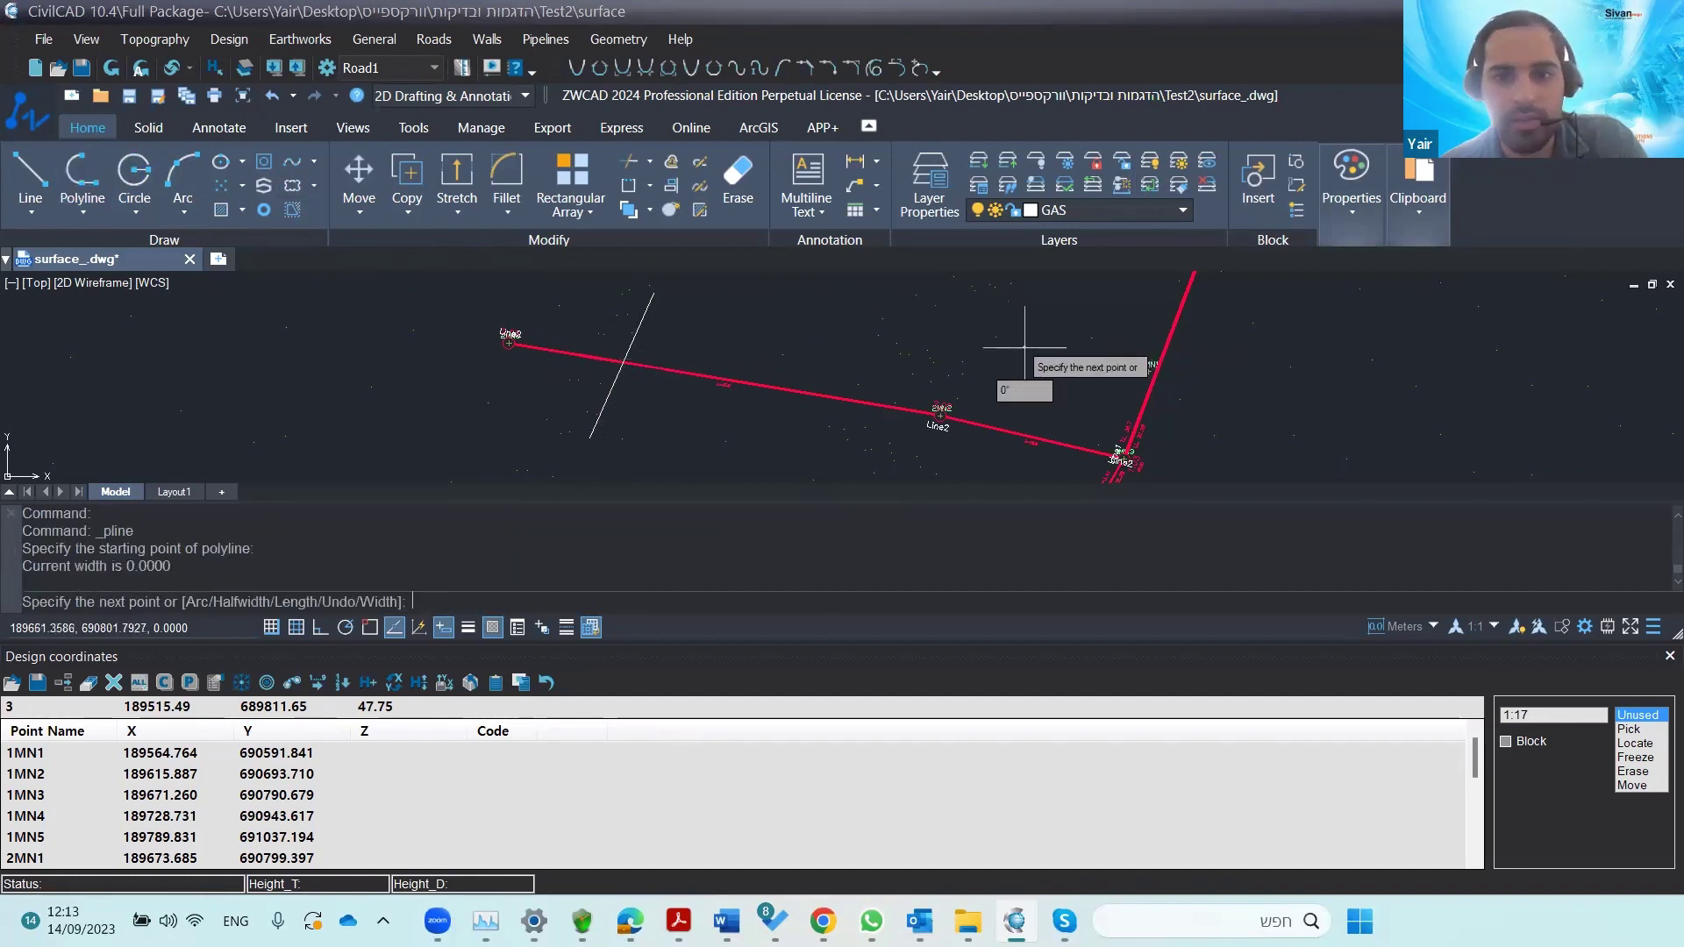
click(987, 473)
key(Escape)
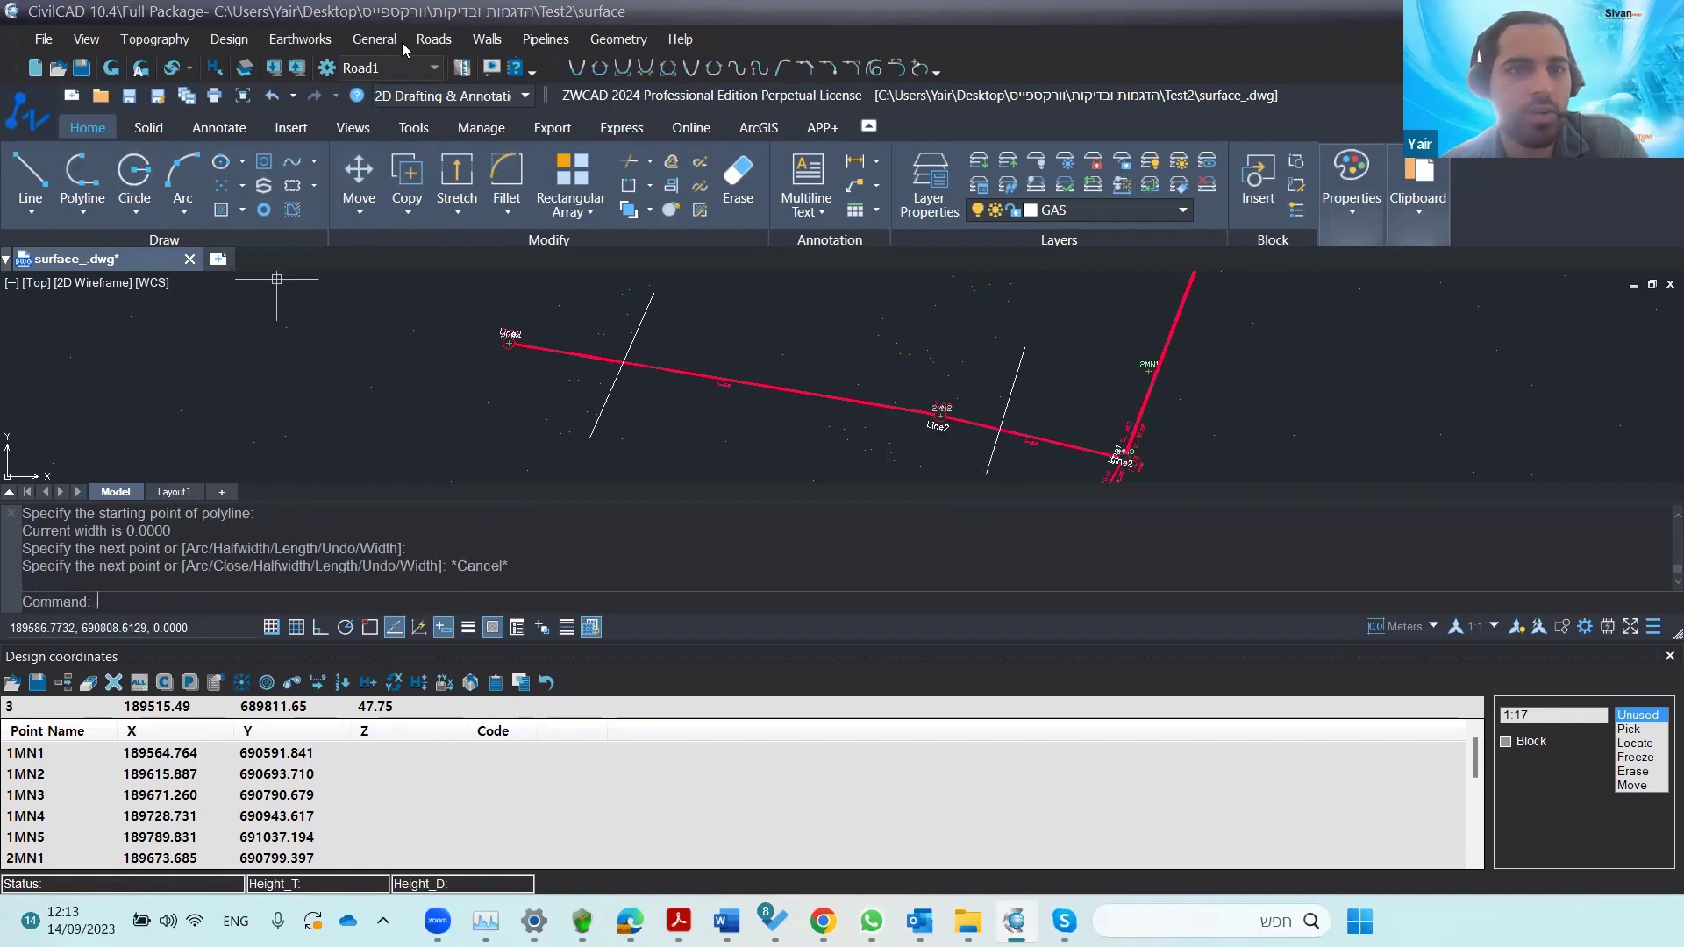
click(82, 175)
click(843, 313)
click(726, 463)
key(Escape)
- In the pipelines layout, define pipeline WA's route from the middle of the three crossing polylines and apply it to the plan
click(542, 39)
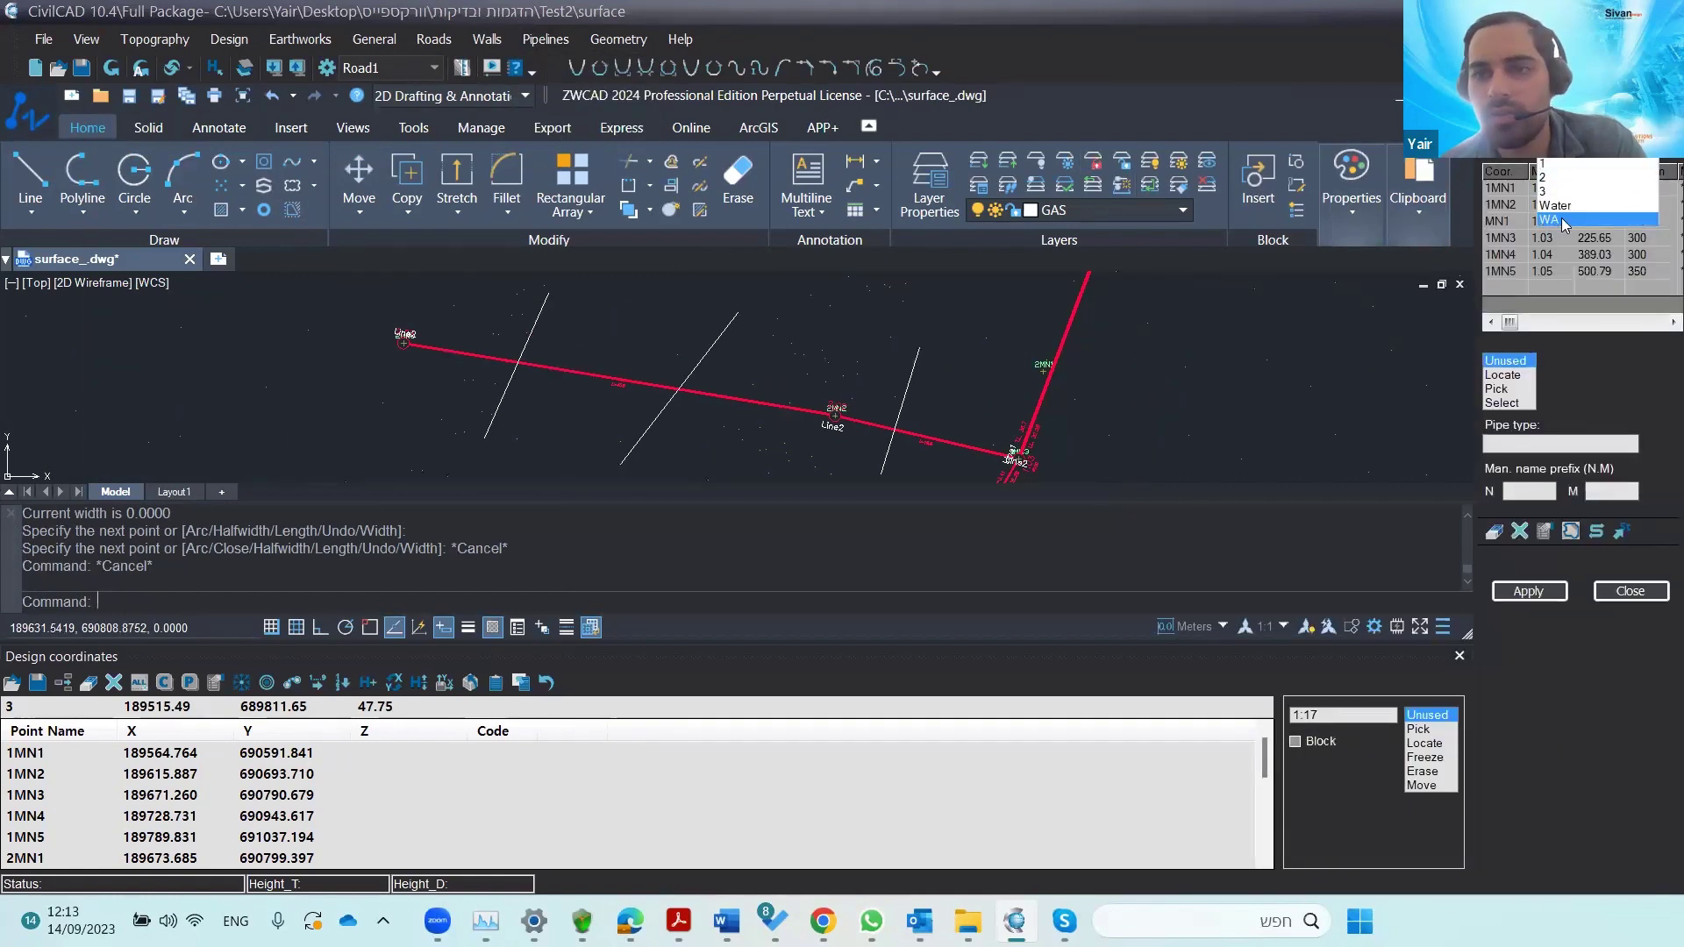
click(1501, 403)
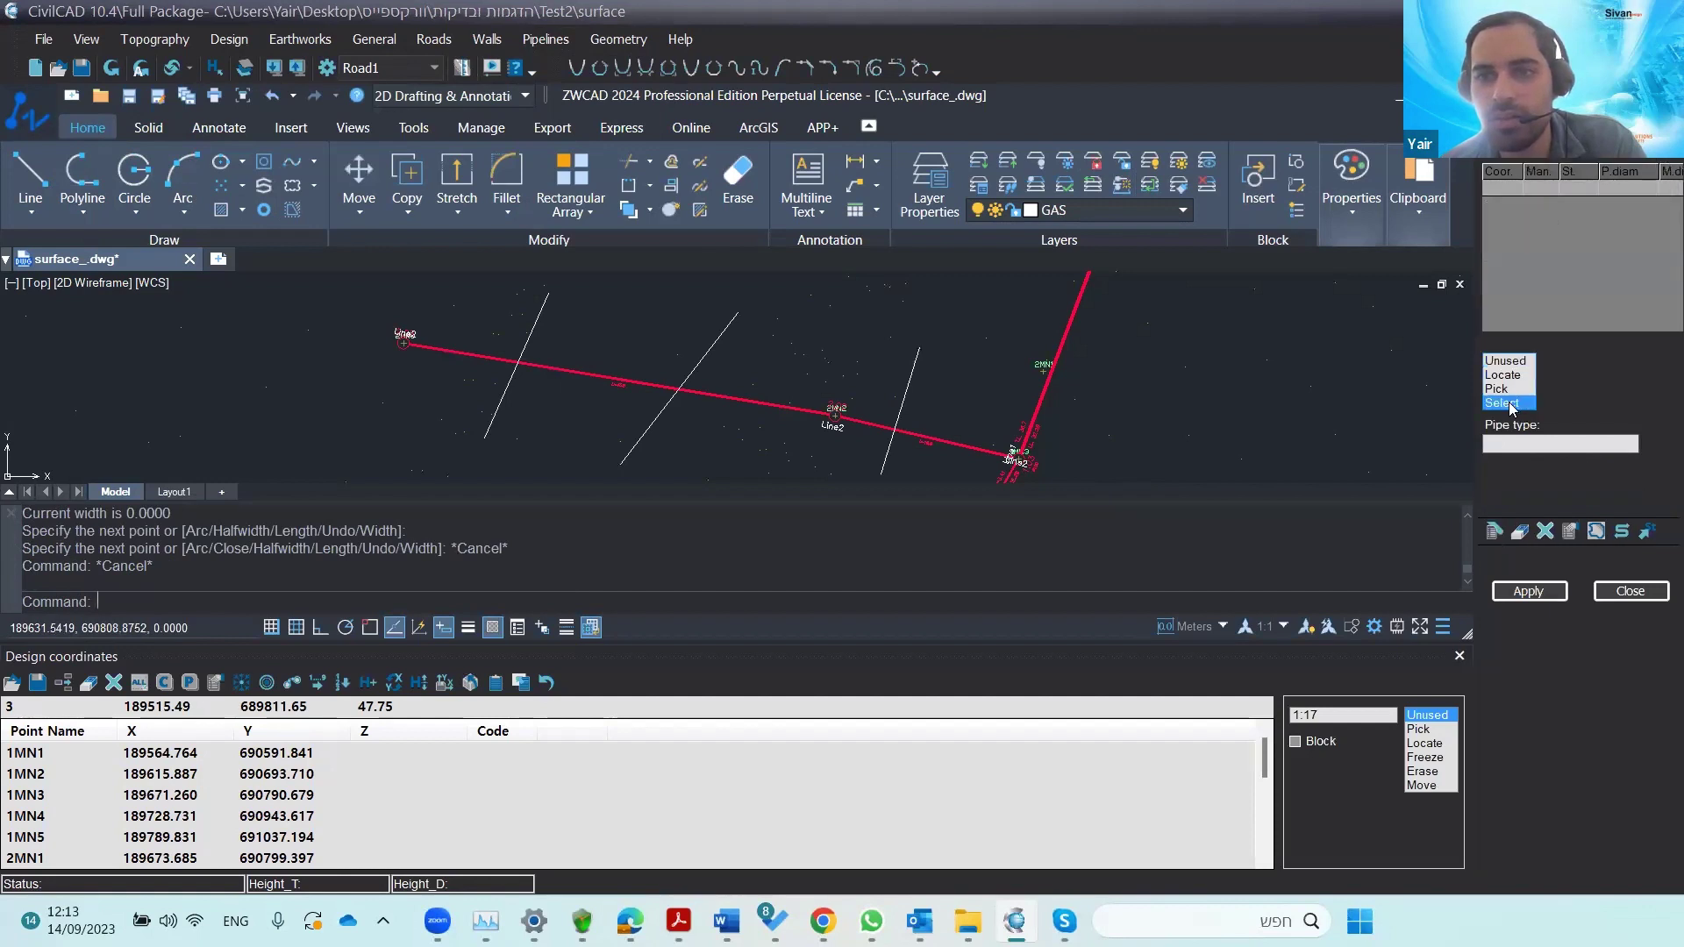
click(712, 348)
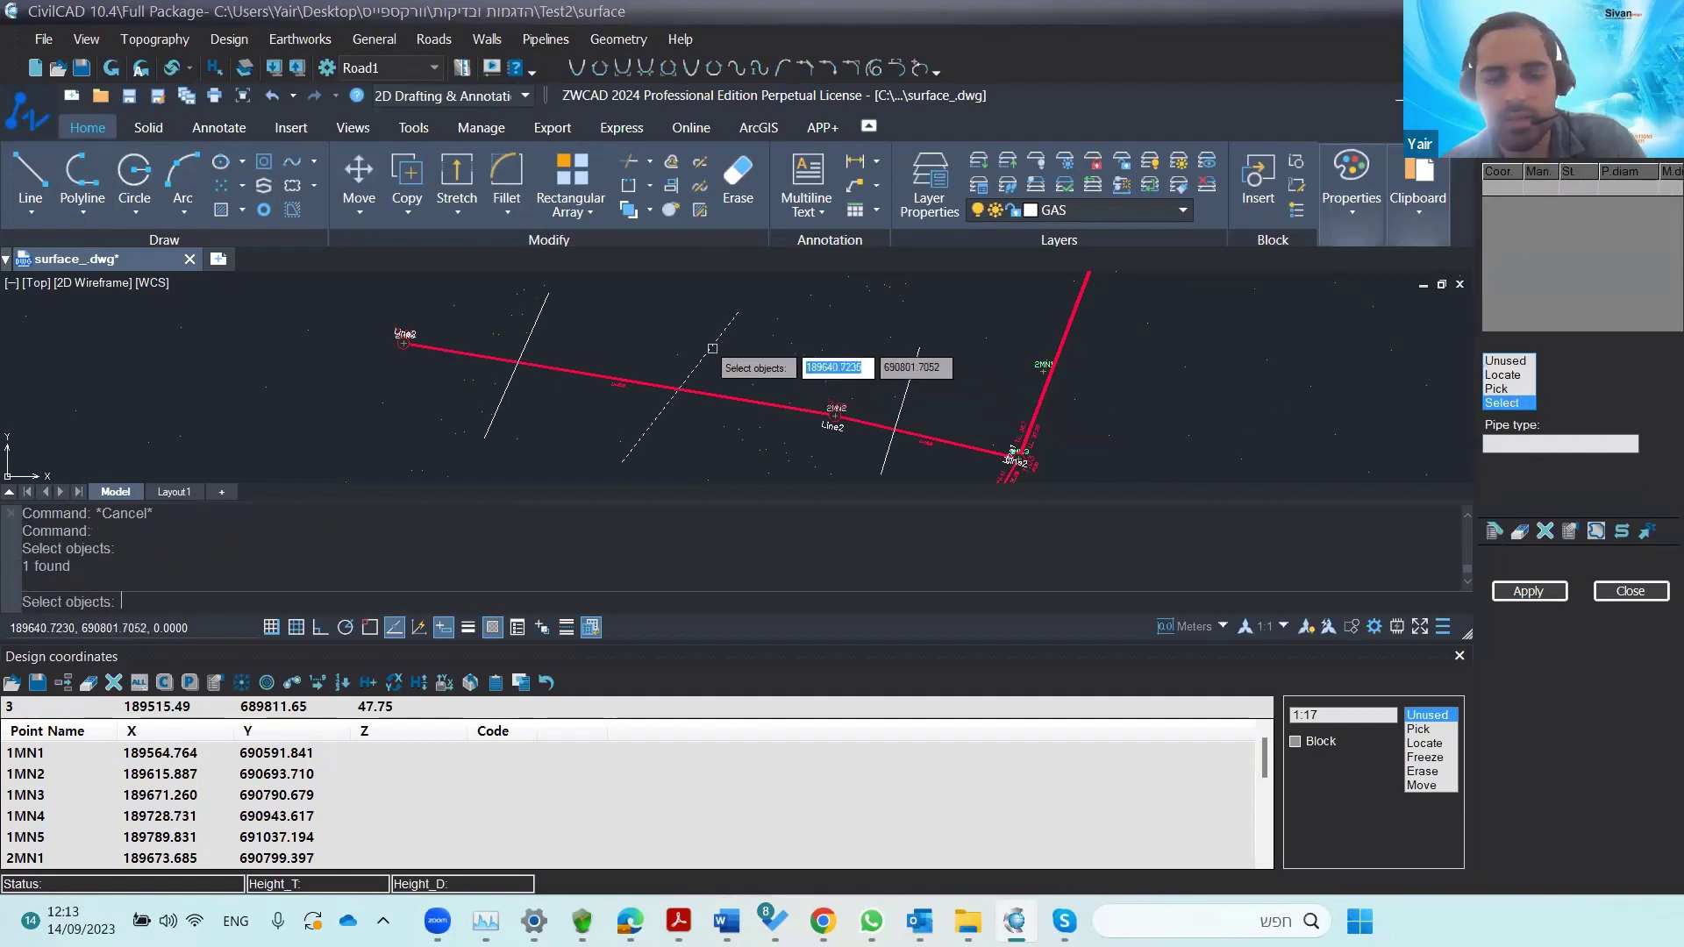
key(Return)
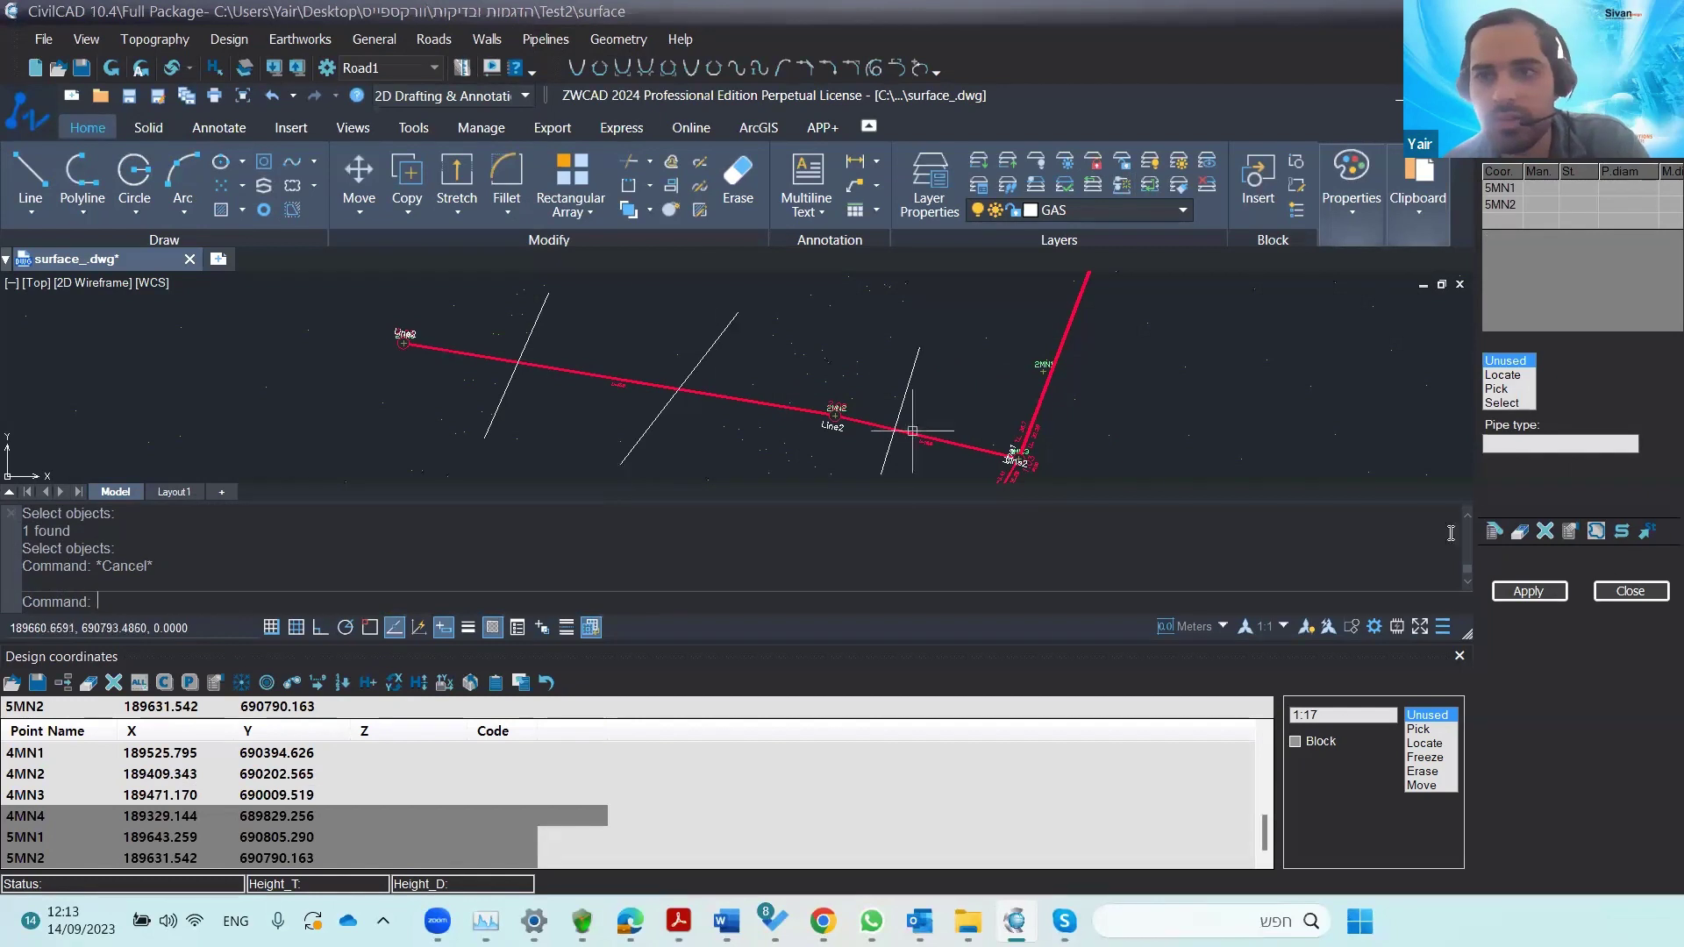
click(1561, 593)
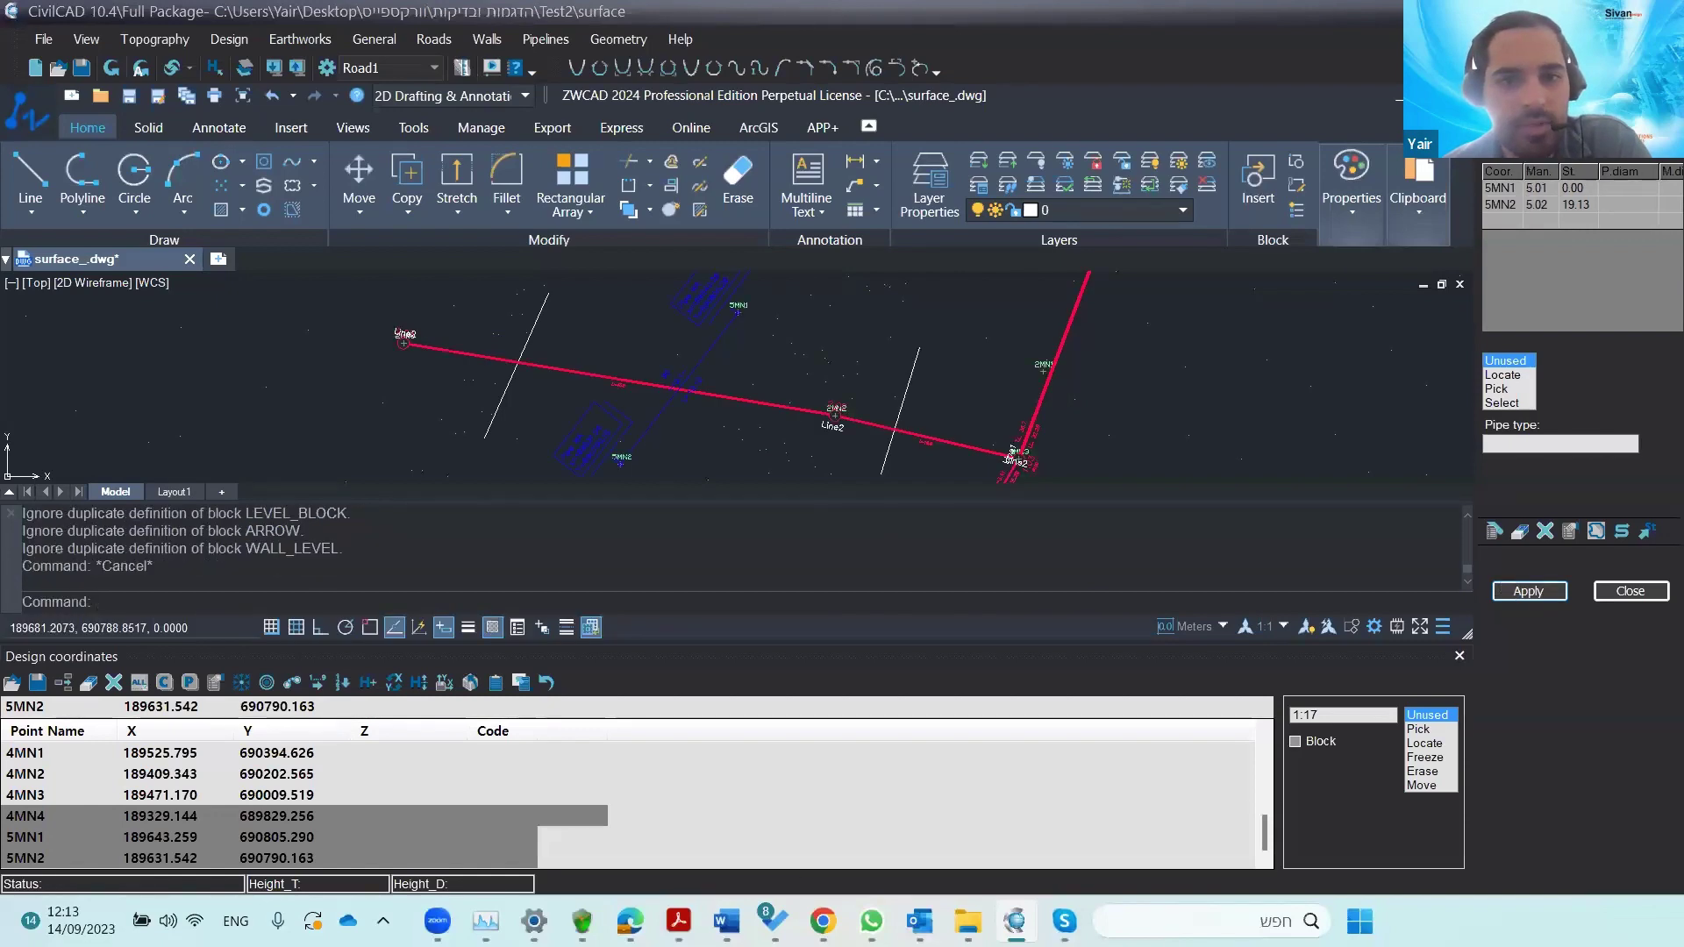
- Check the drawn WA pipeline where it crosses Line2, and open the pipeline sections design for pipeline 2
scroll(649, 404, up, 4)
scroll(725, 382, down, 2)
scroll(724, 381, down, 3)
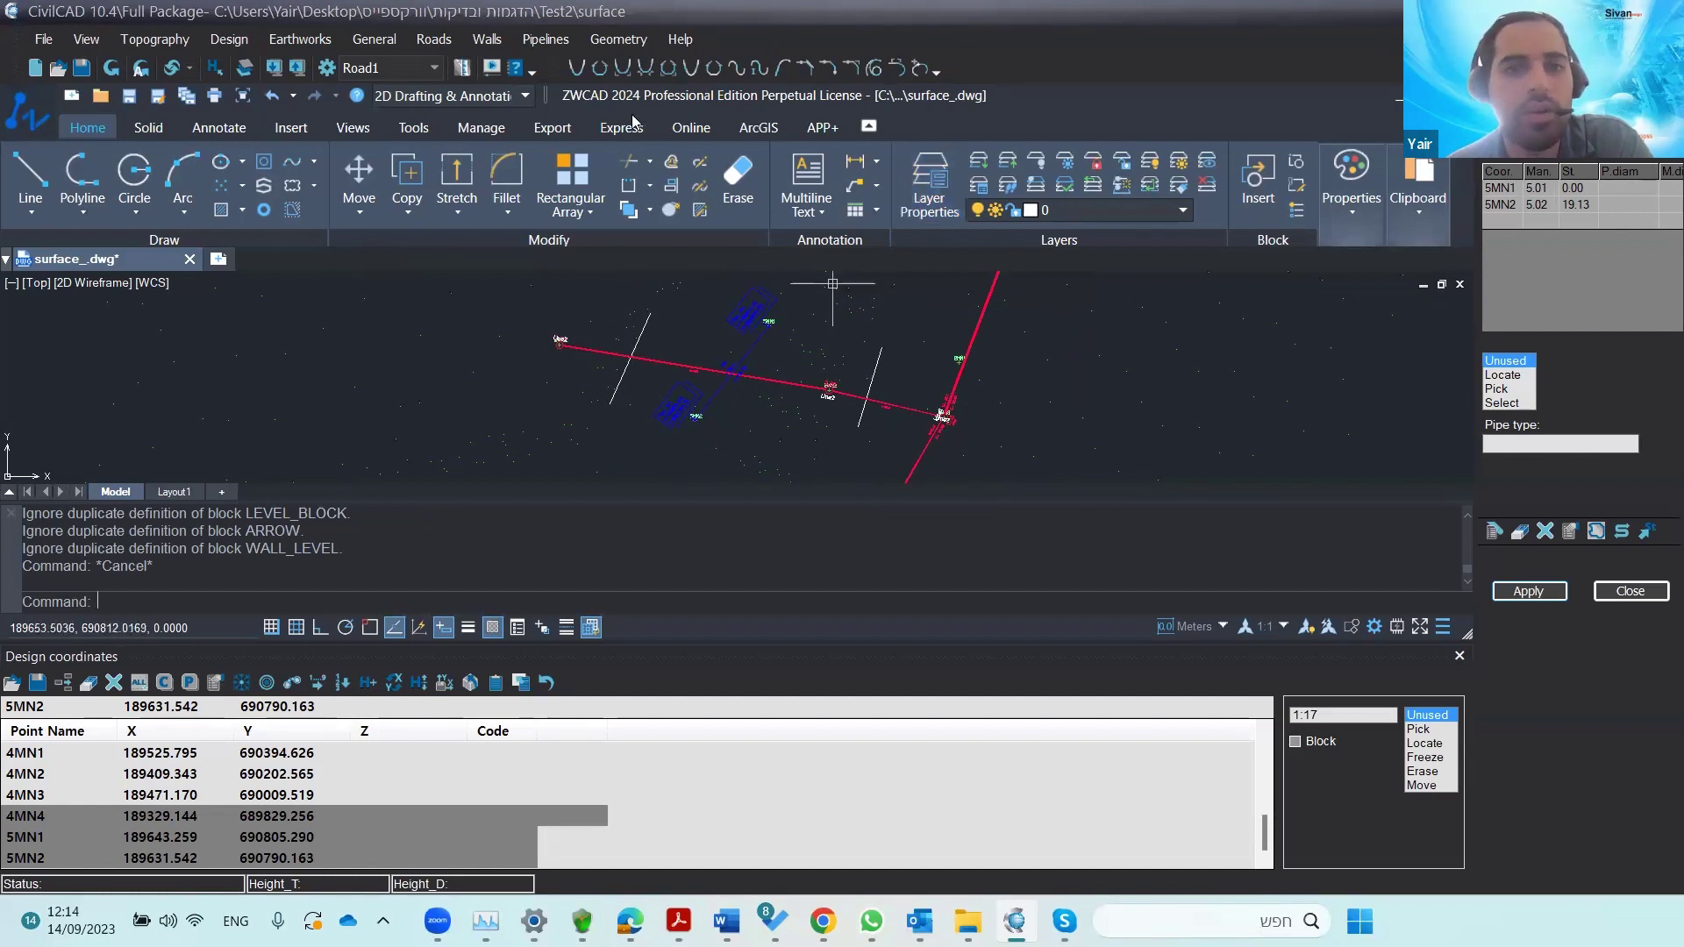
click(543, 38)
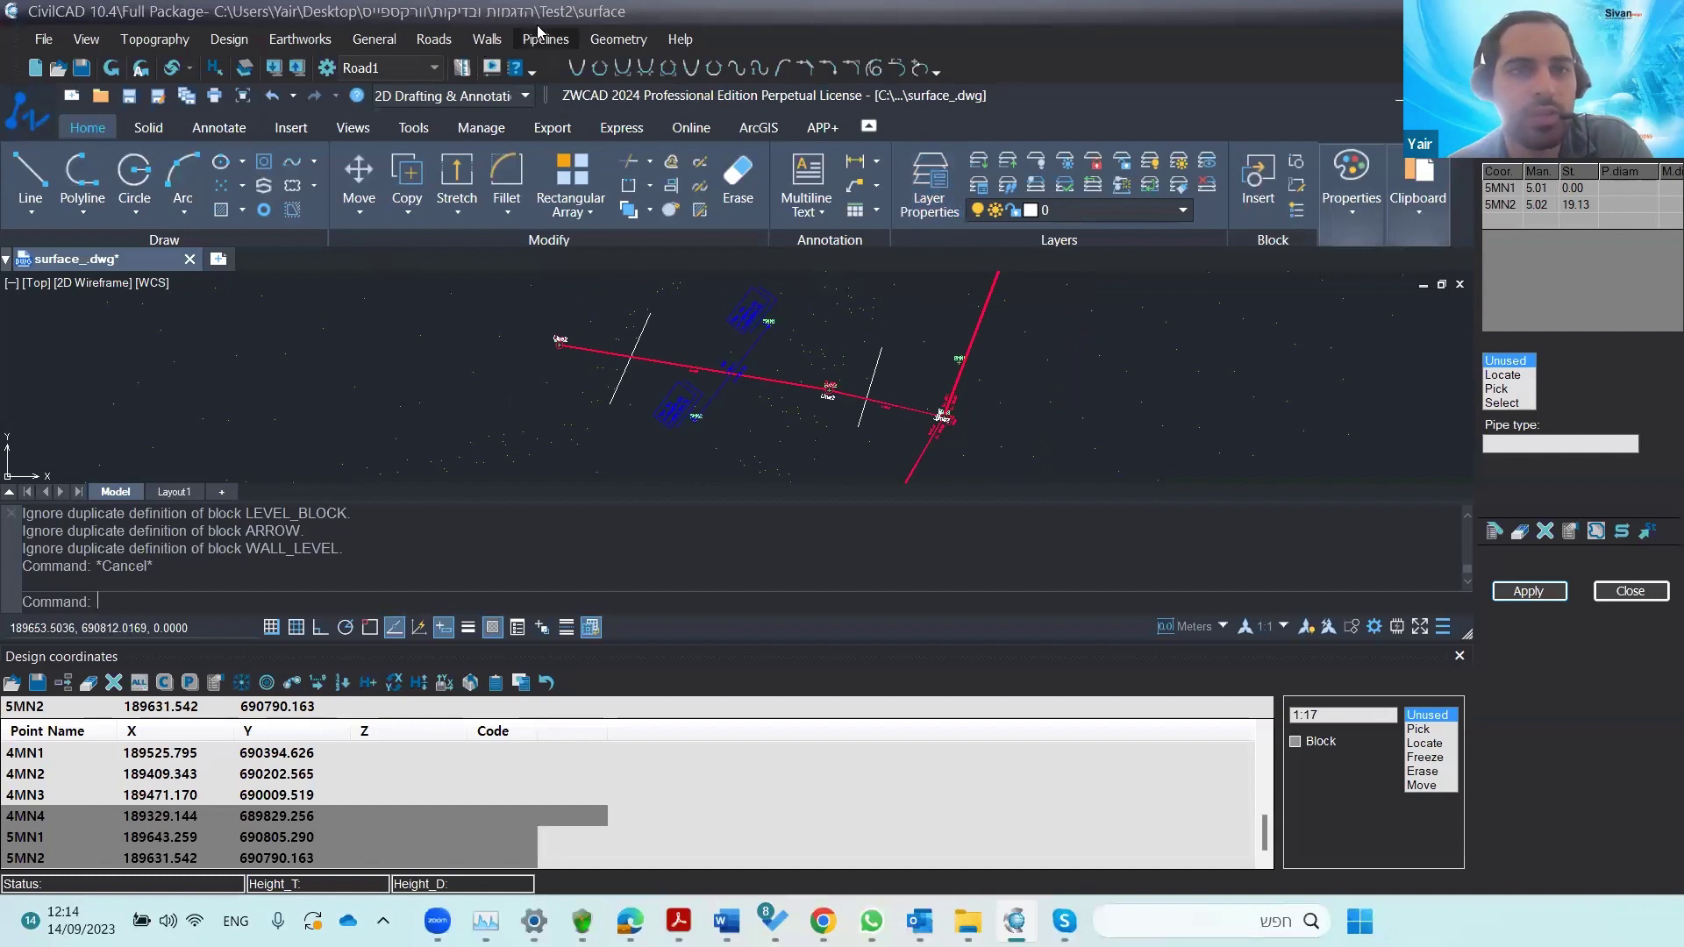
click(573, 135)
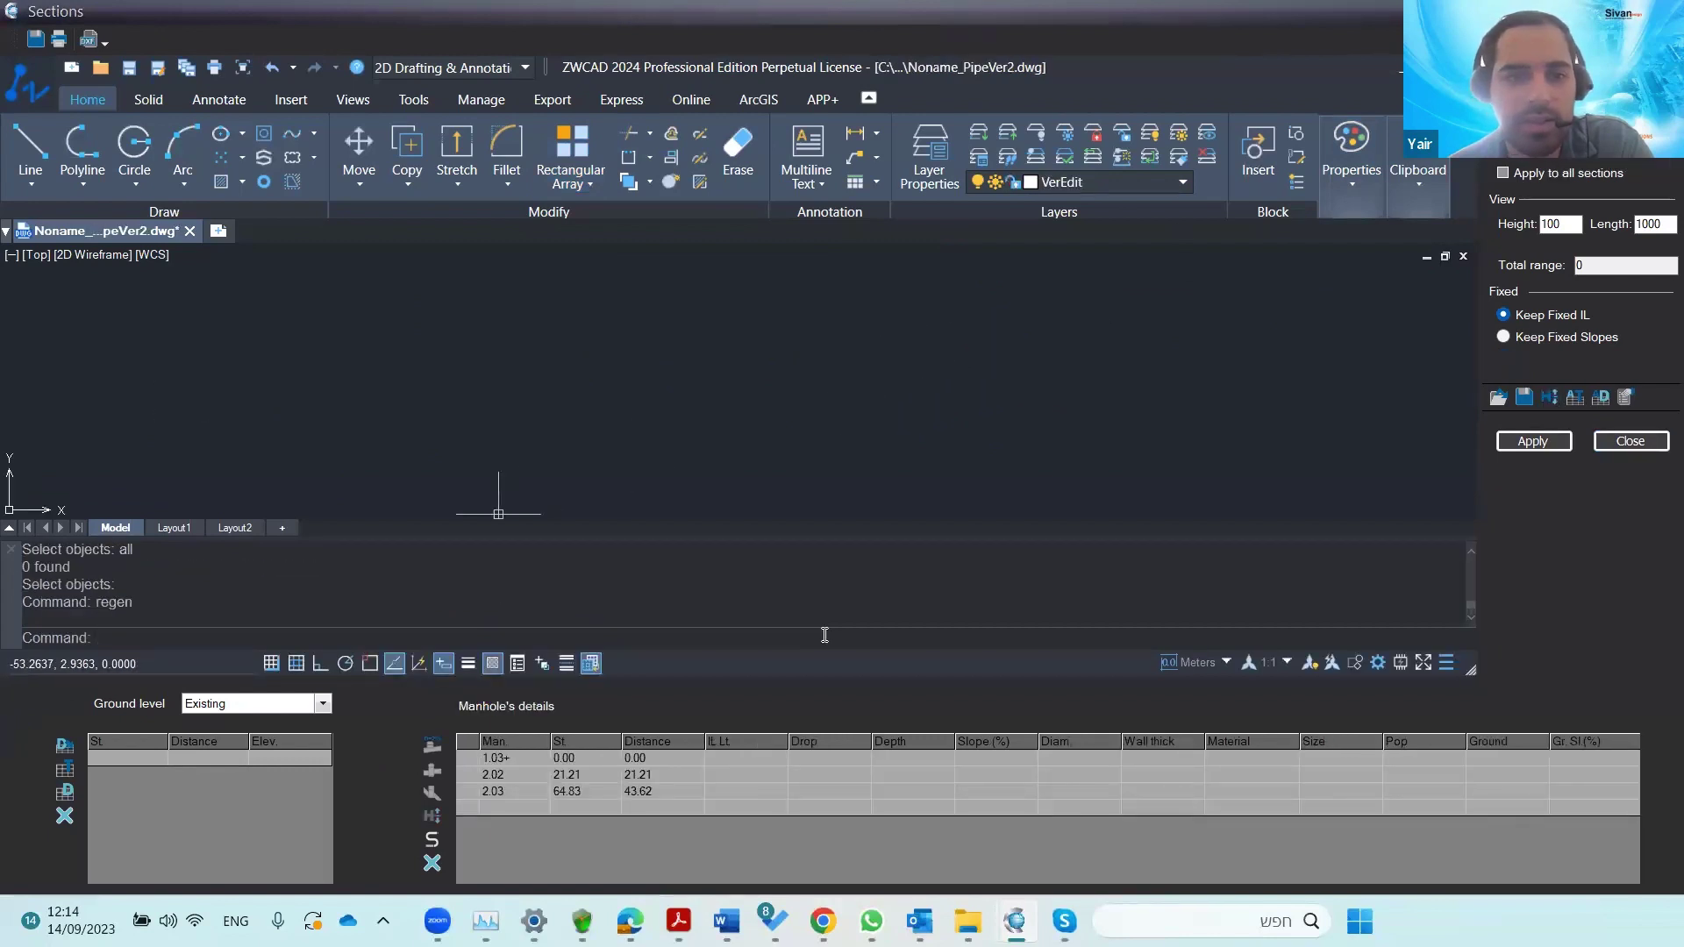
- Generate the longitudinal section of pipeline 2 and try manhole depths of 1.5, 1.5 and 4 for 1.03+, 2.02 and 2.03
click(1561, 440)
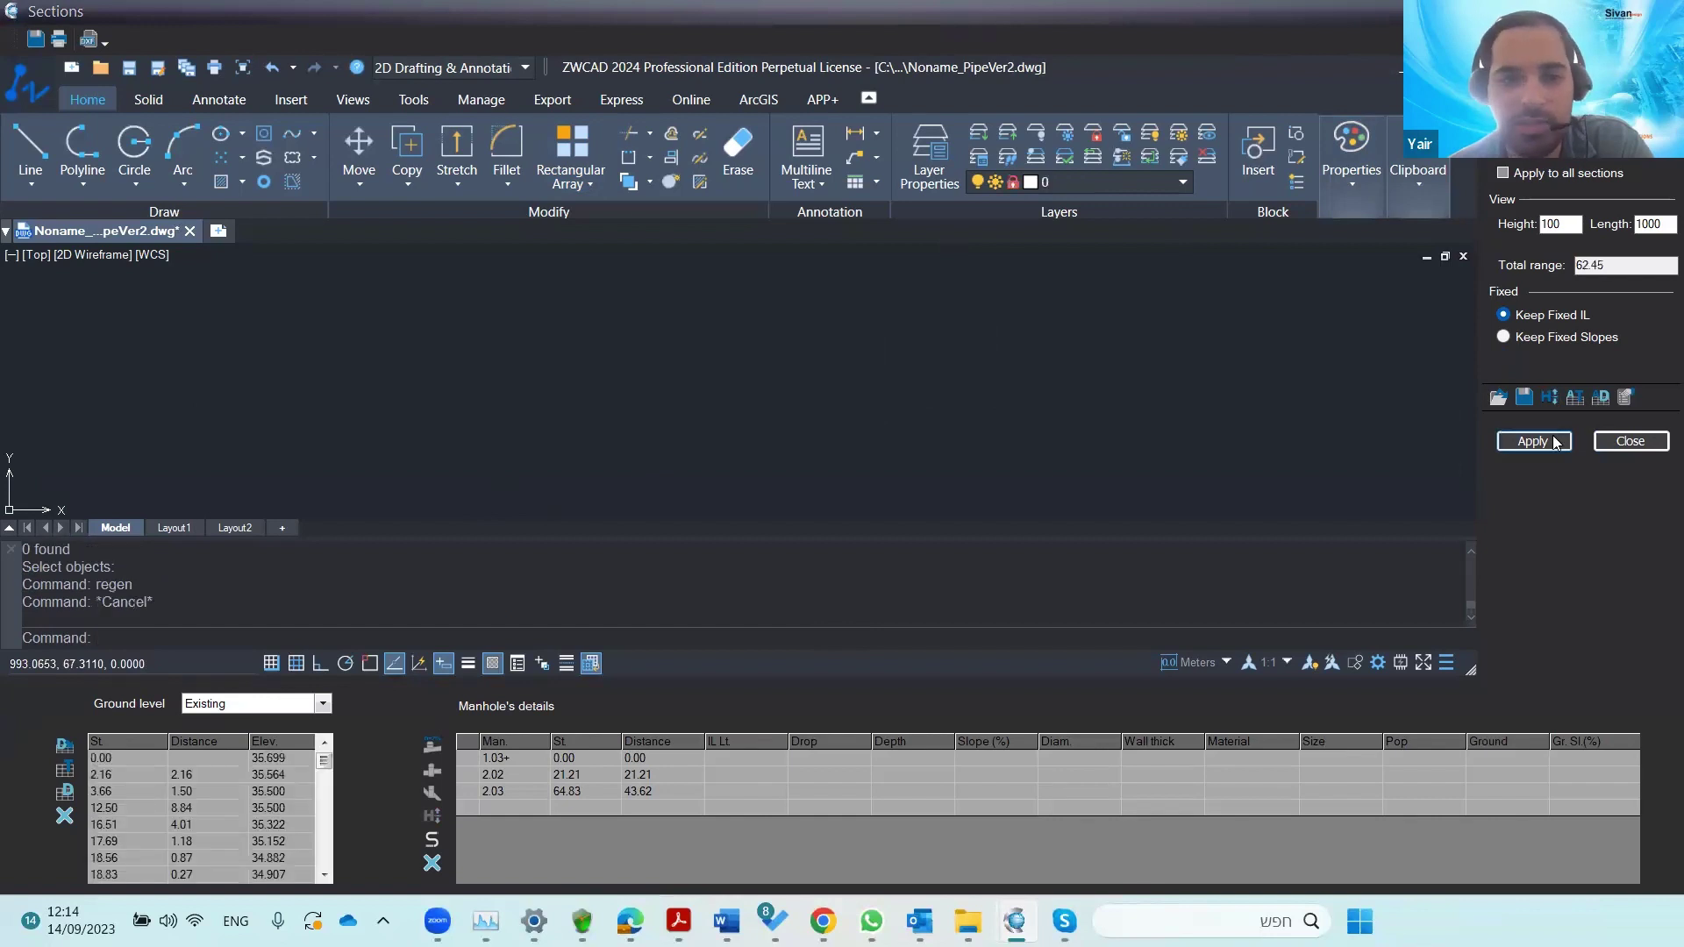
scroll(622, 421, up, 8)
scroll(724, 403, down, 4)
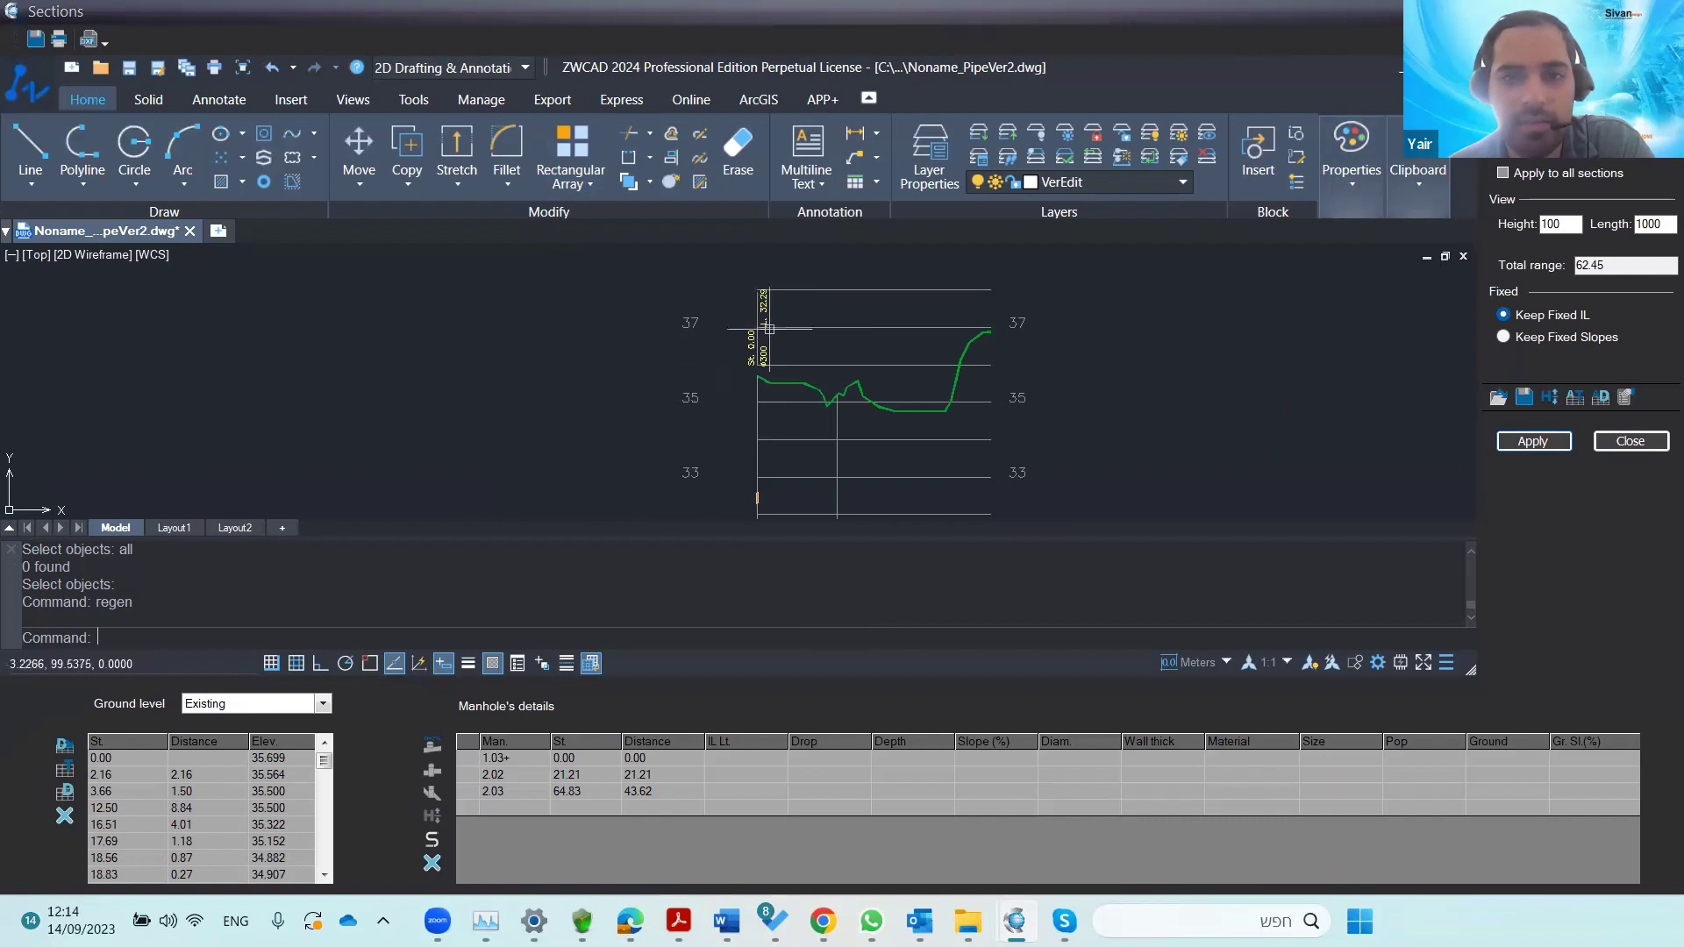
scroll(789, 436, down, 2)
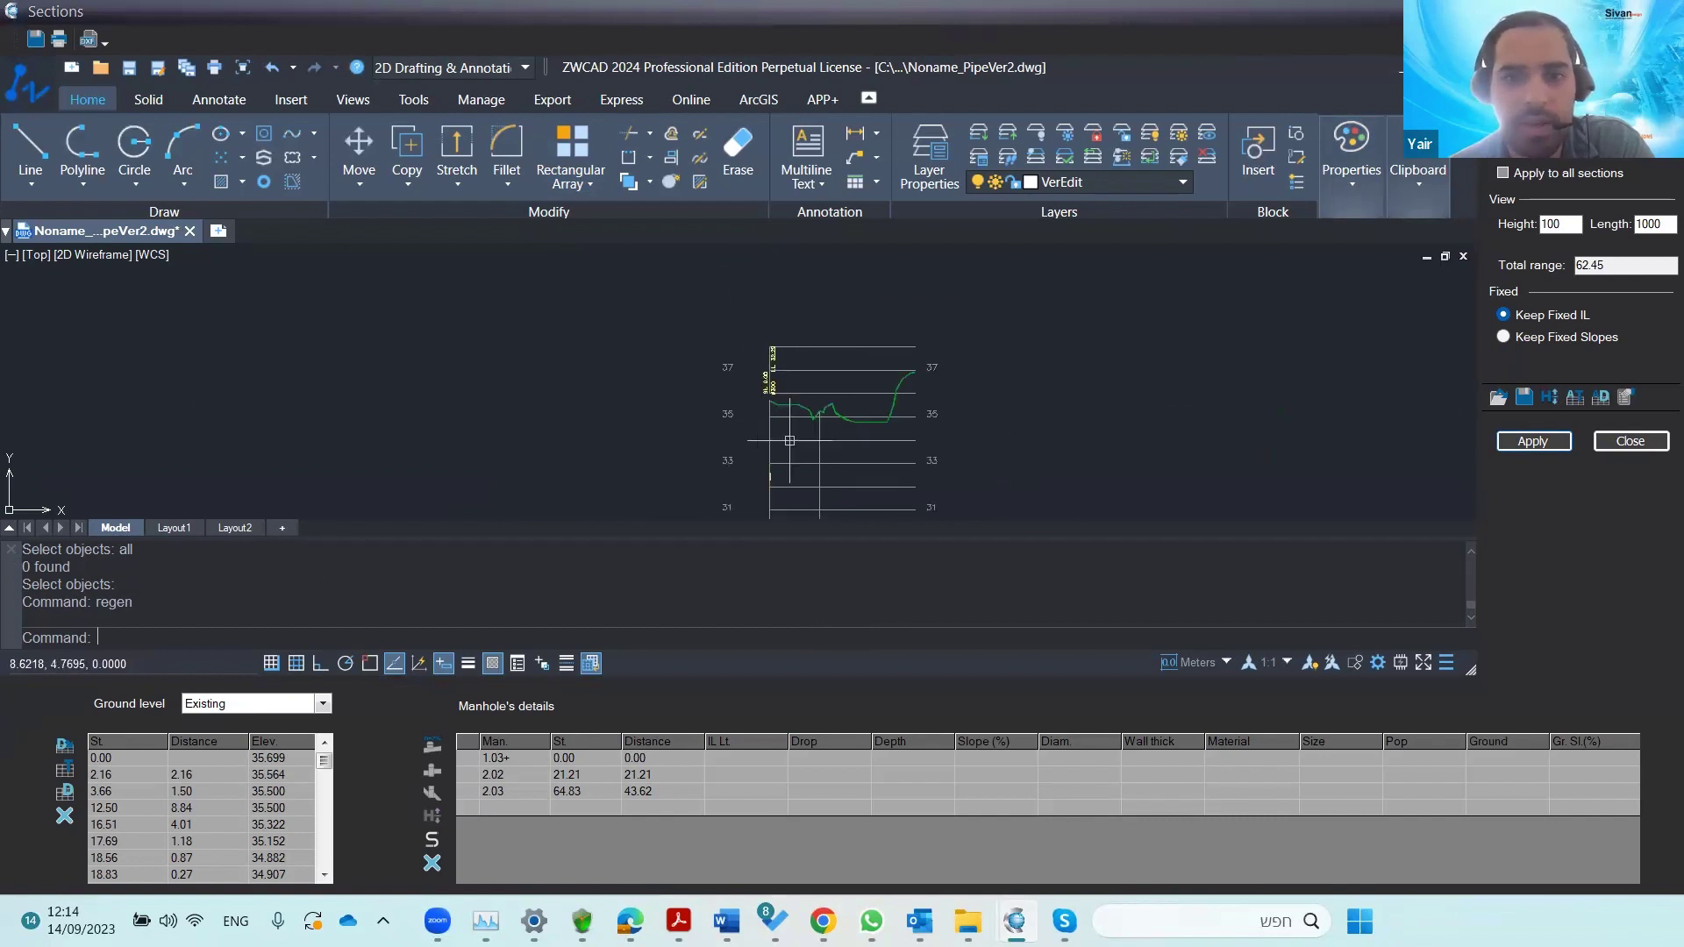
click(927, 785)
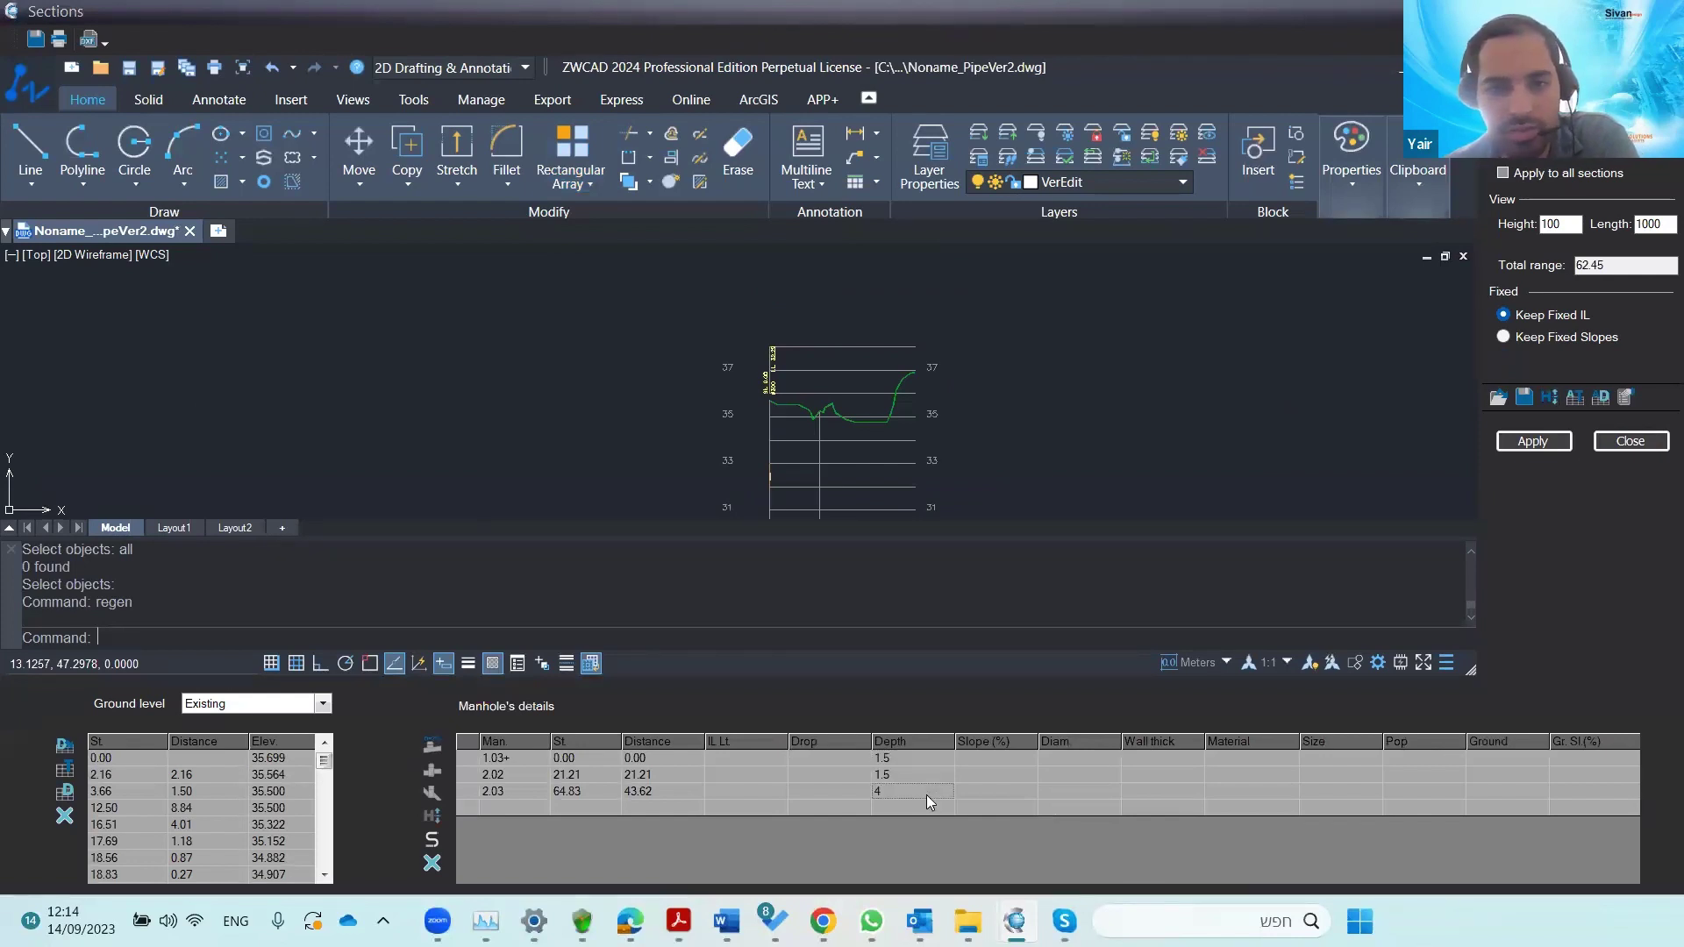
click(1524, 448)
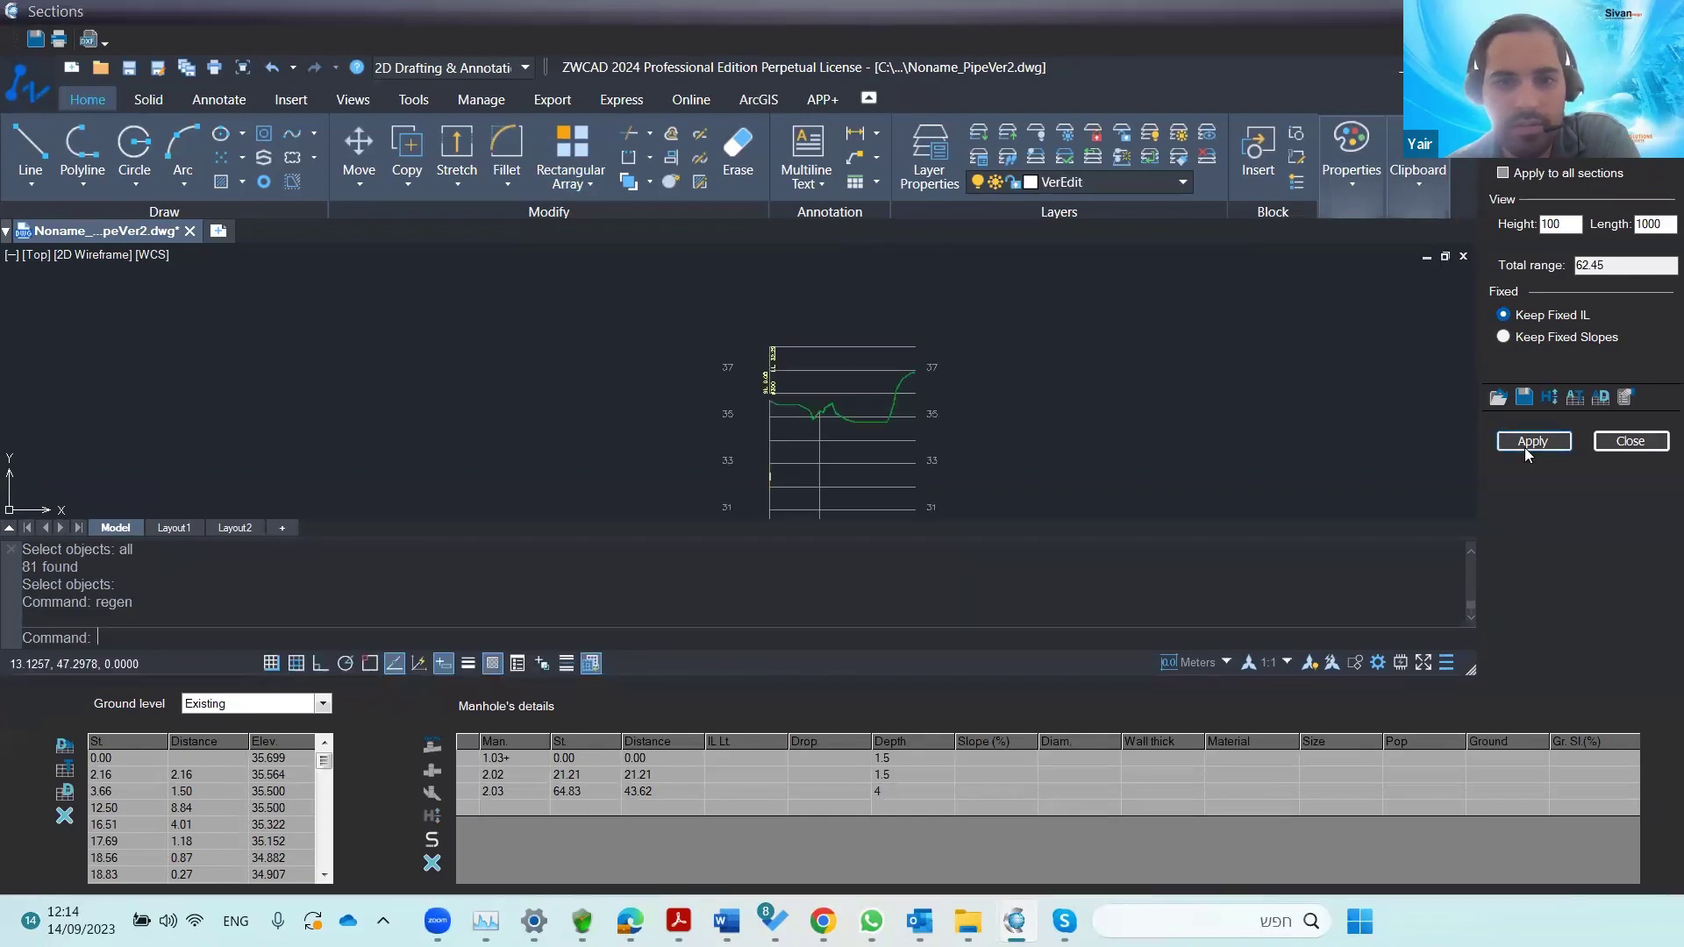
scroll(888, 487, down, 2)
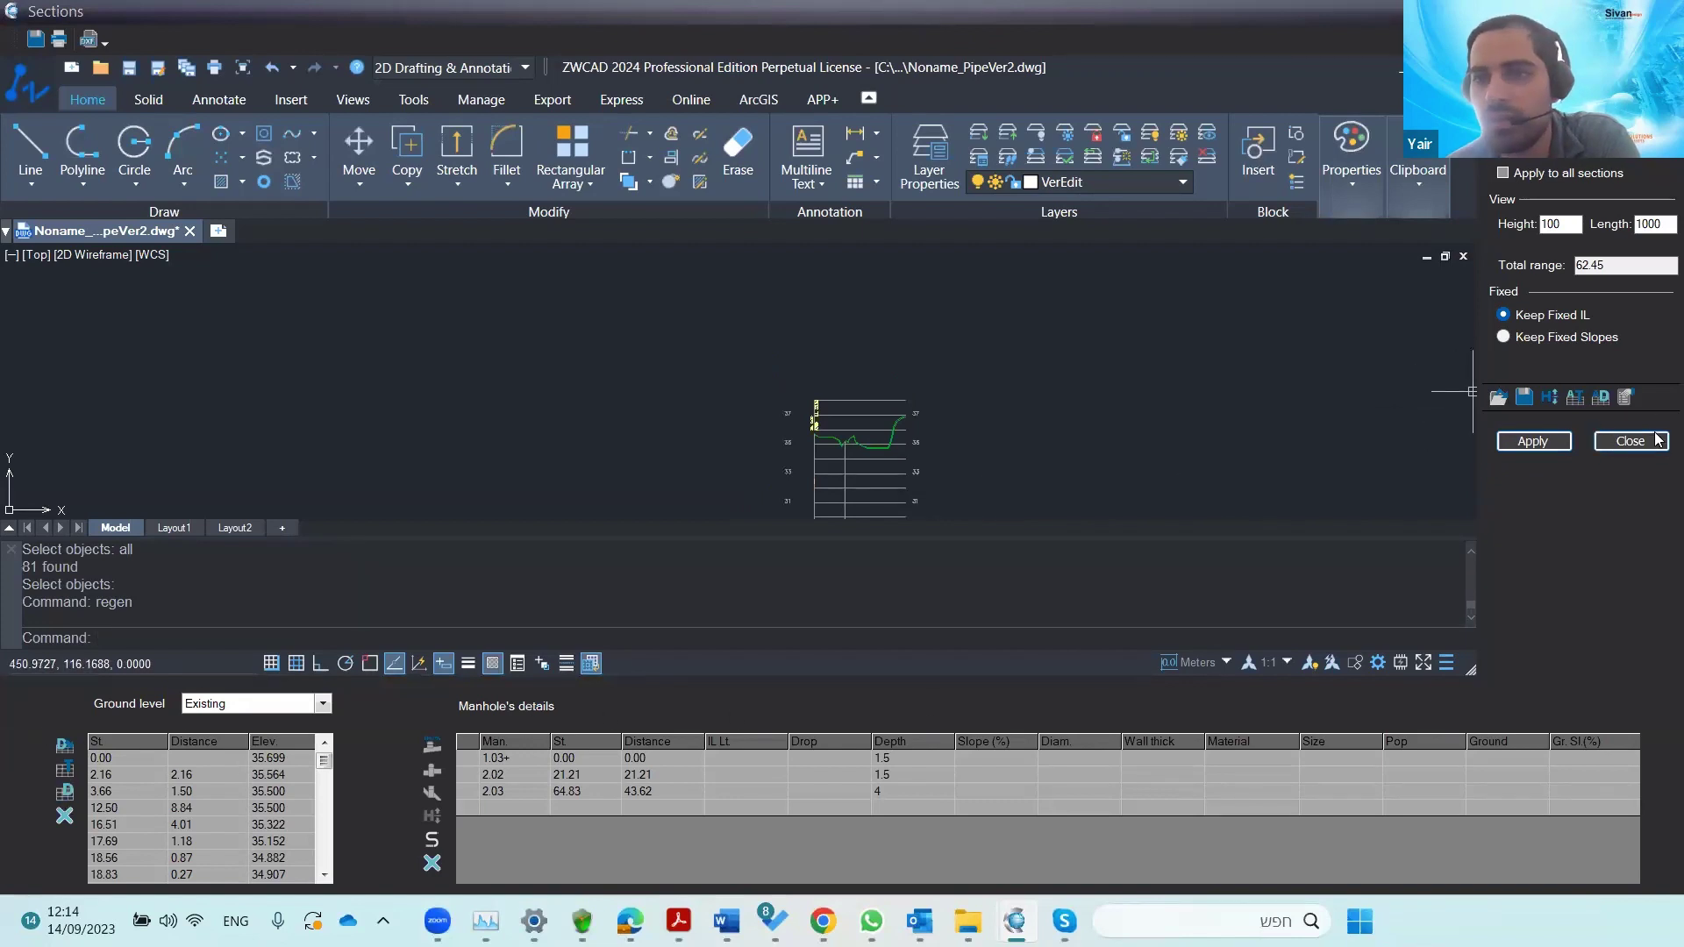
- Check the end of the existing ground level table, erase its data, regenerate it and reapply the section
click(325, 802)
drag(324, 857, 325, 873)
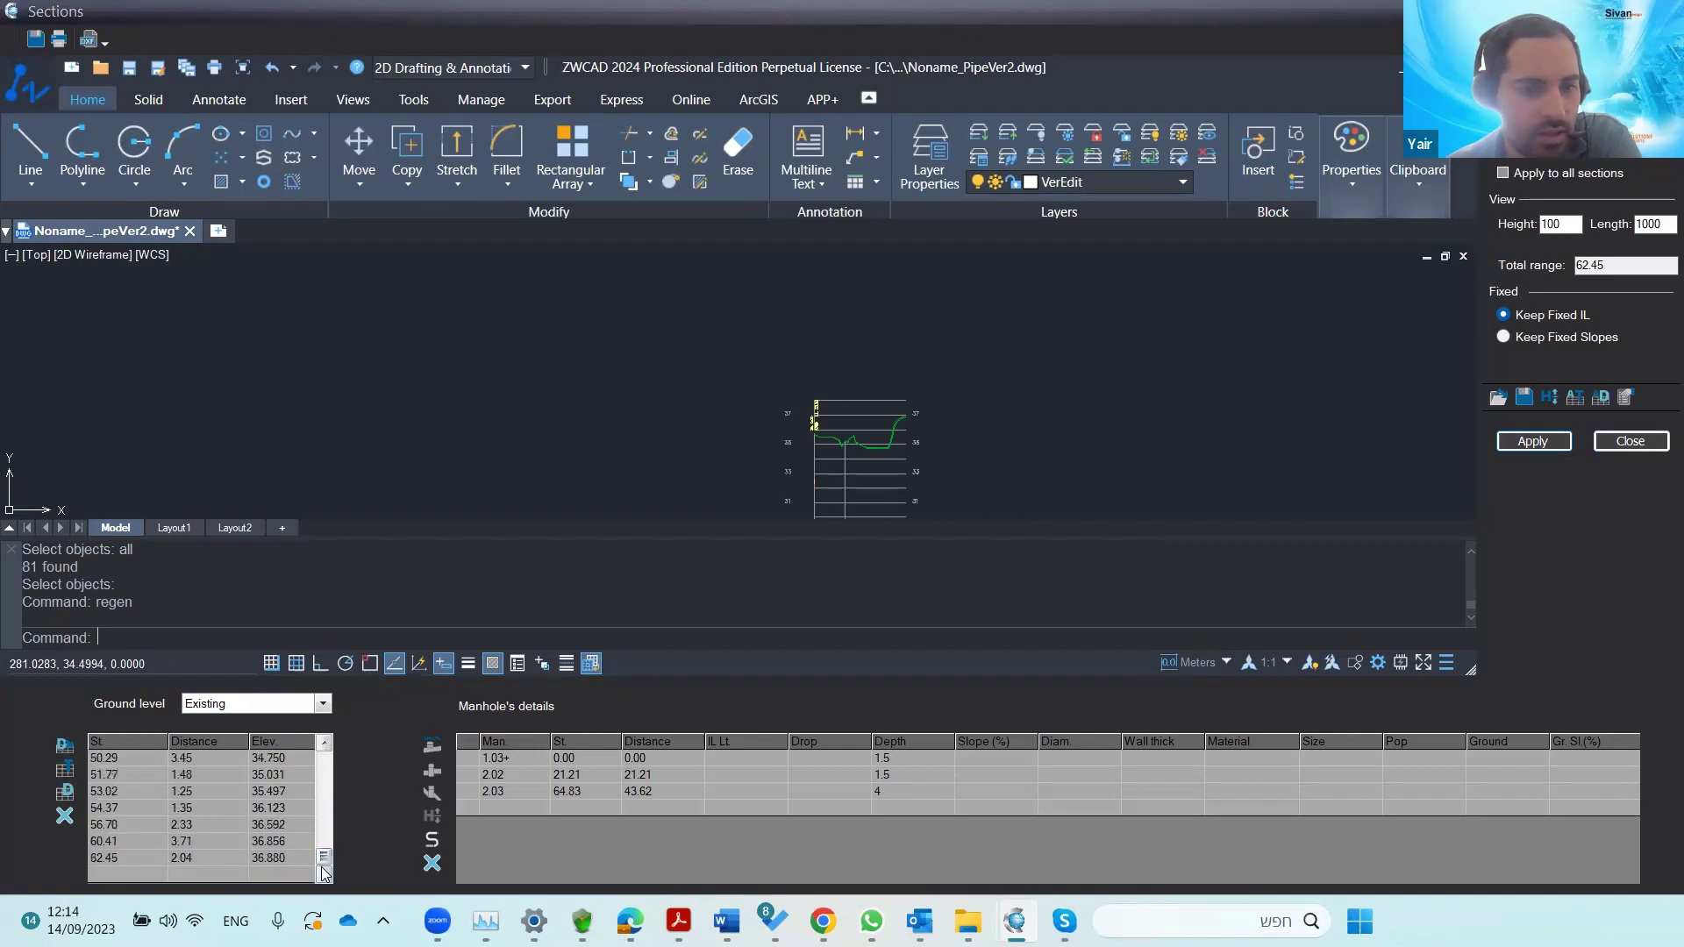
click(64, 816)
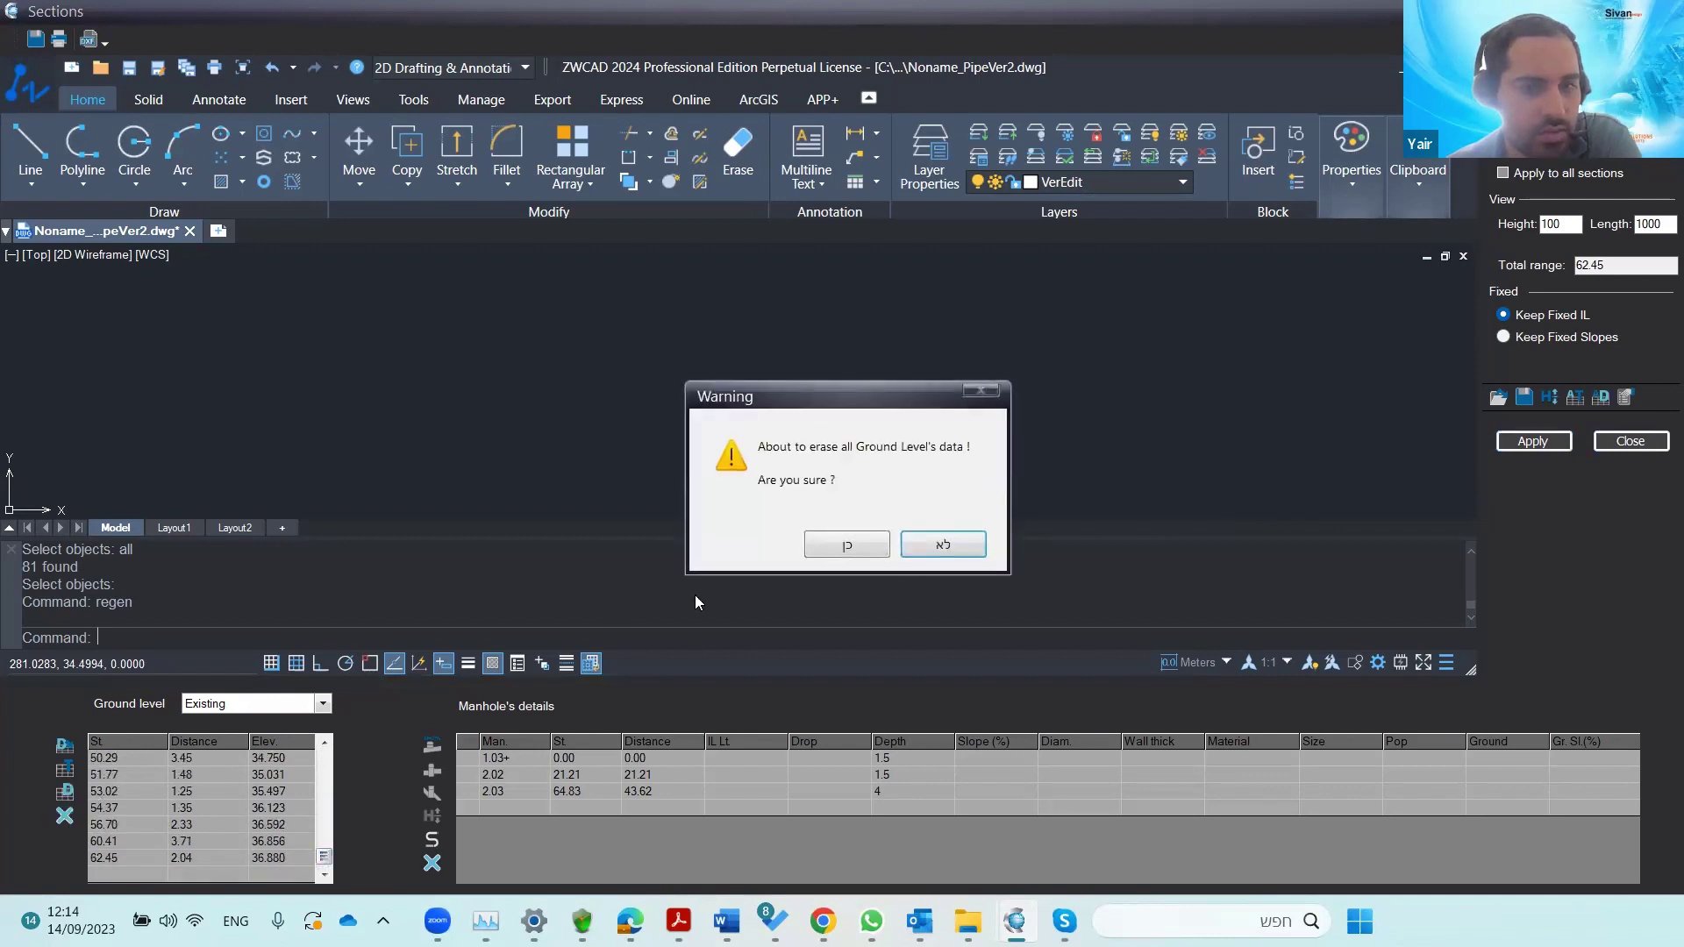
click(846, 547)
click(64, 792)
click(1526, 446)
click(1137, 769)
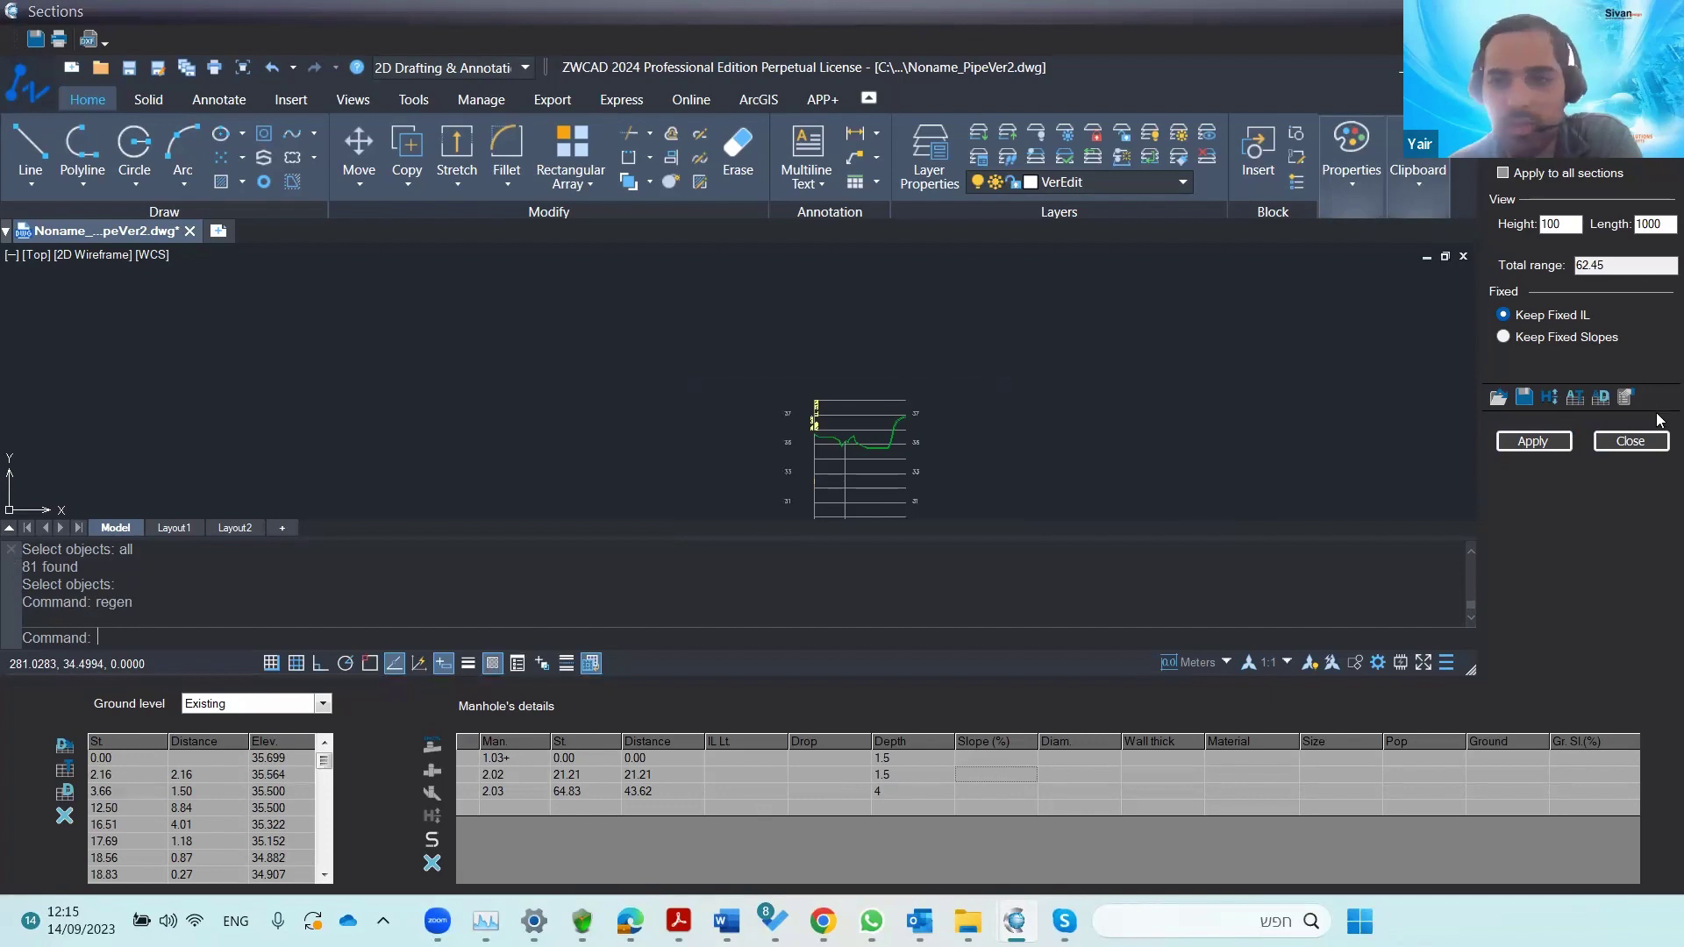
- Close the section design, reapply pipeline 2's layout to refresh its manhole stations, and reopen the pipeline sections
click(1609, 445)
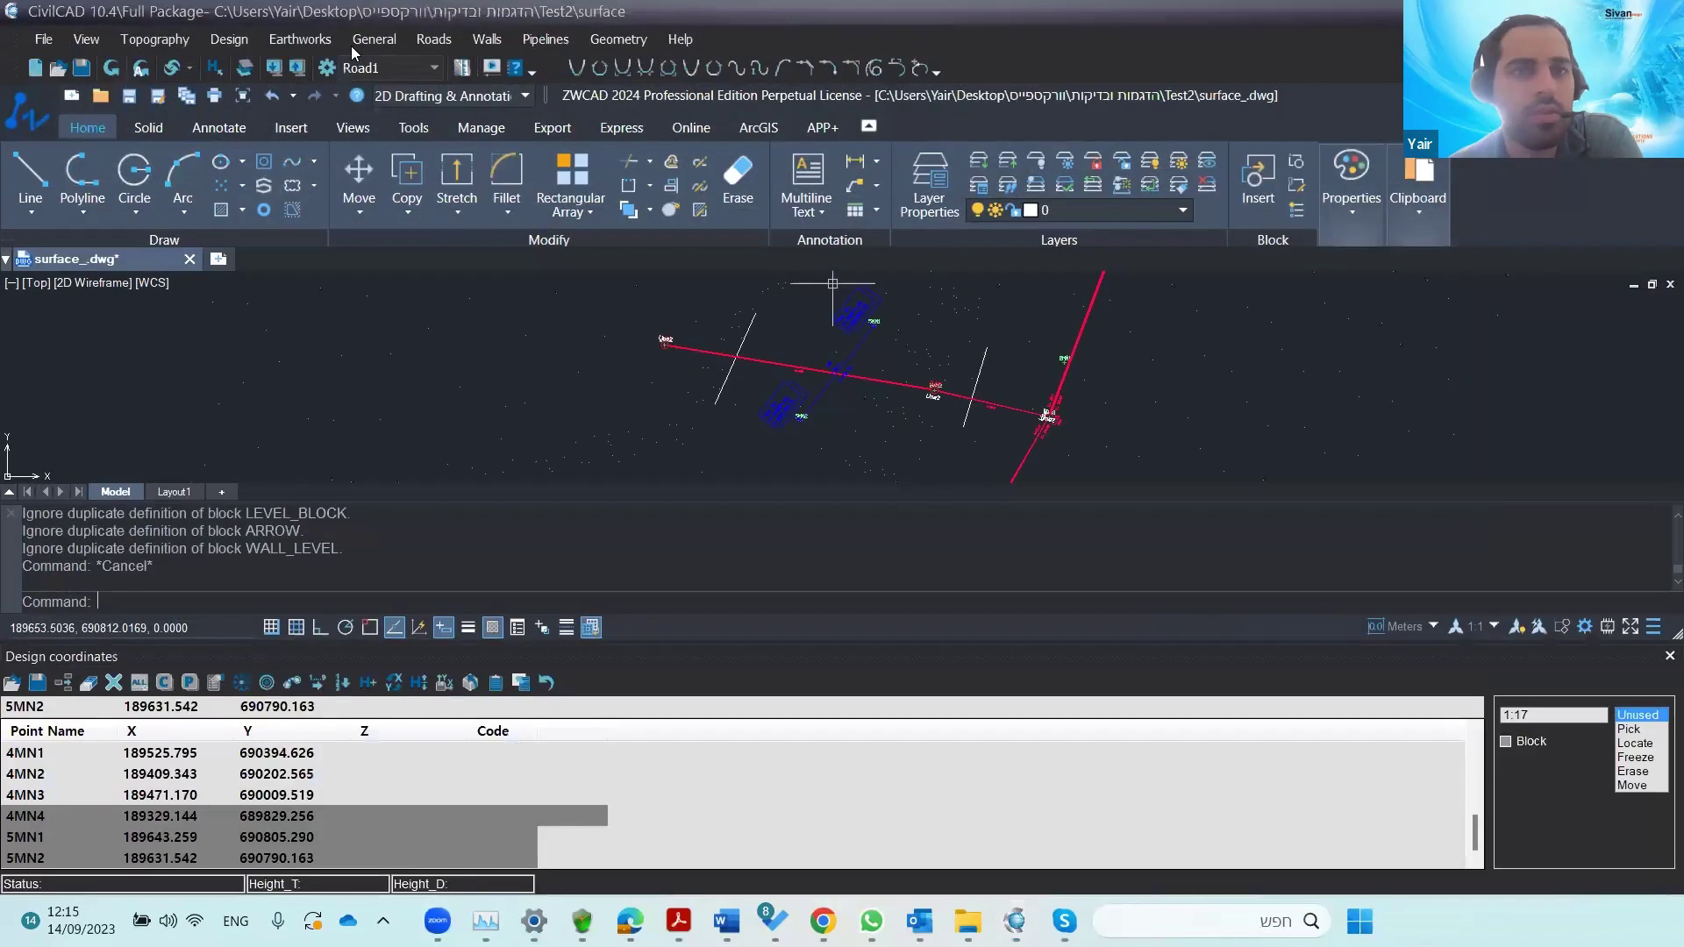
click(545, 38)
click(603, 85)
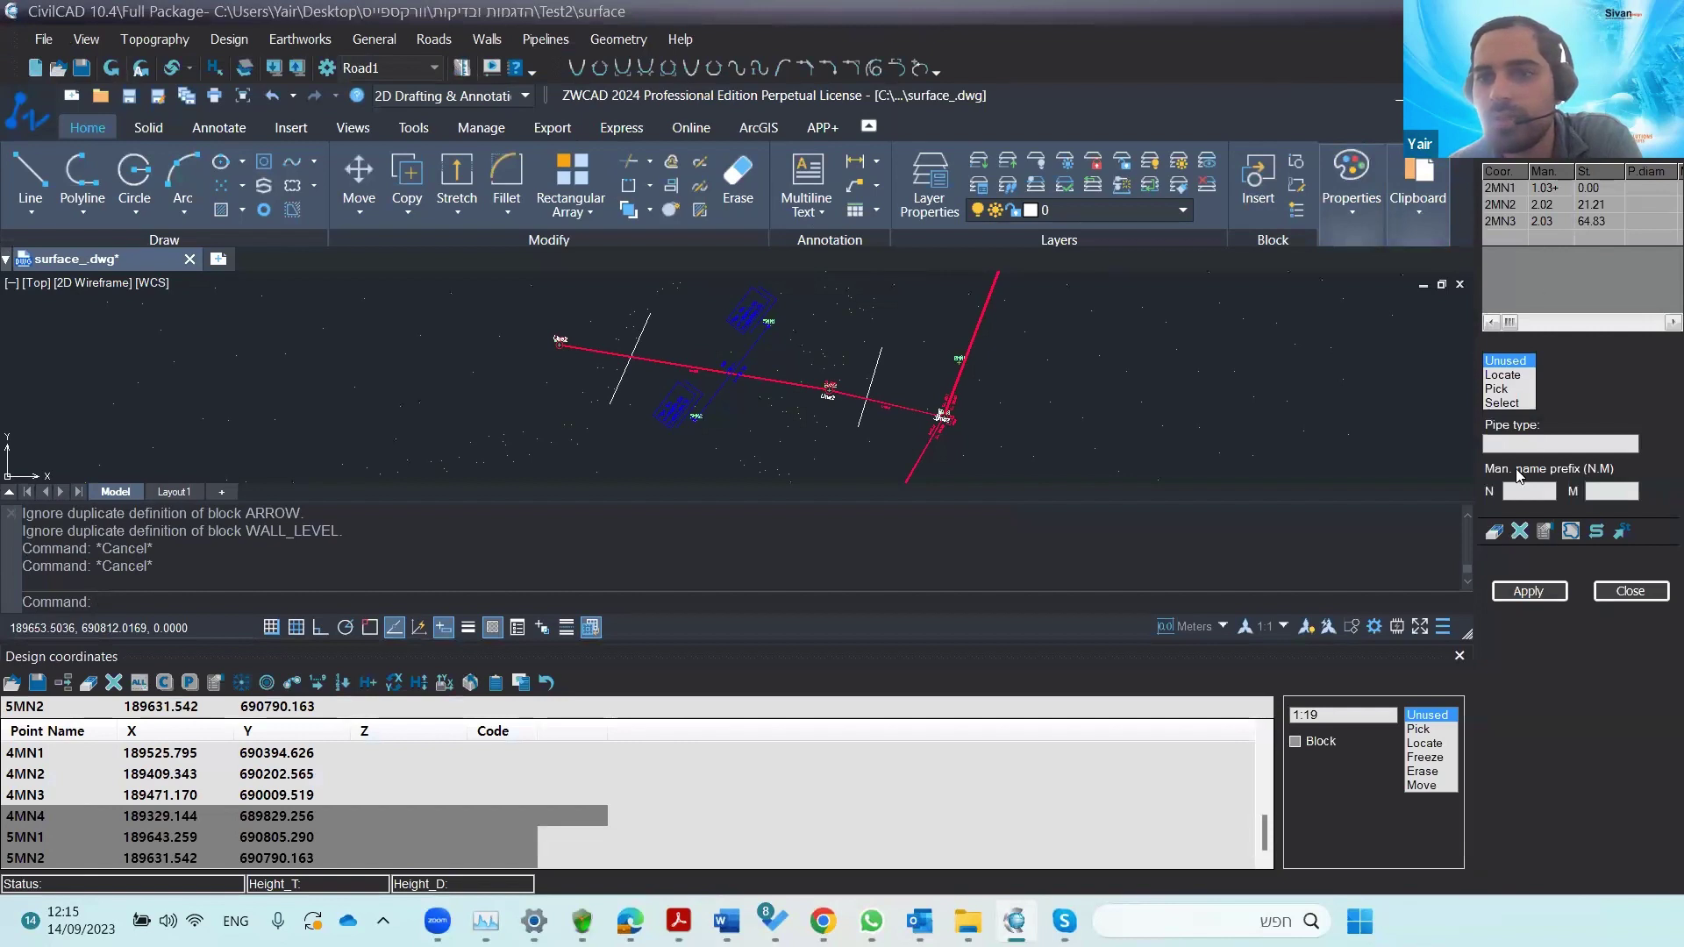
click(1525, 590)
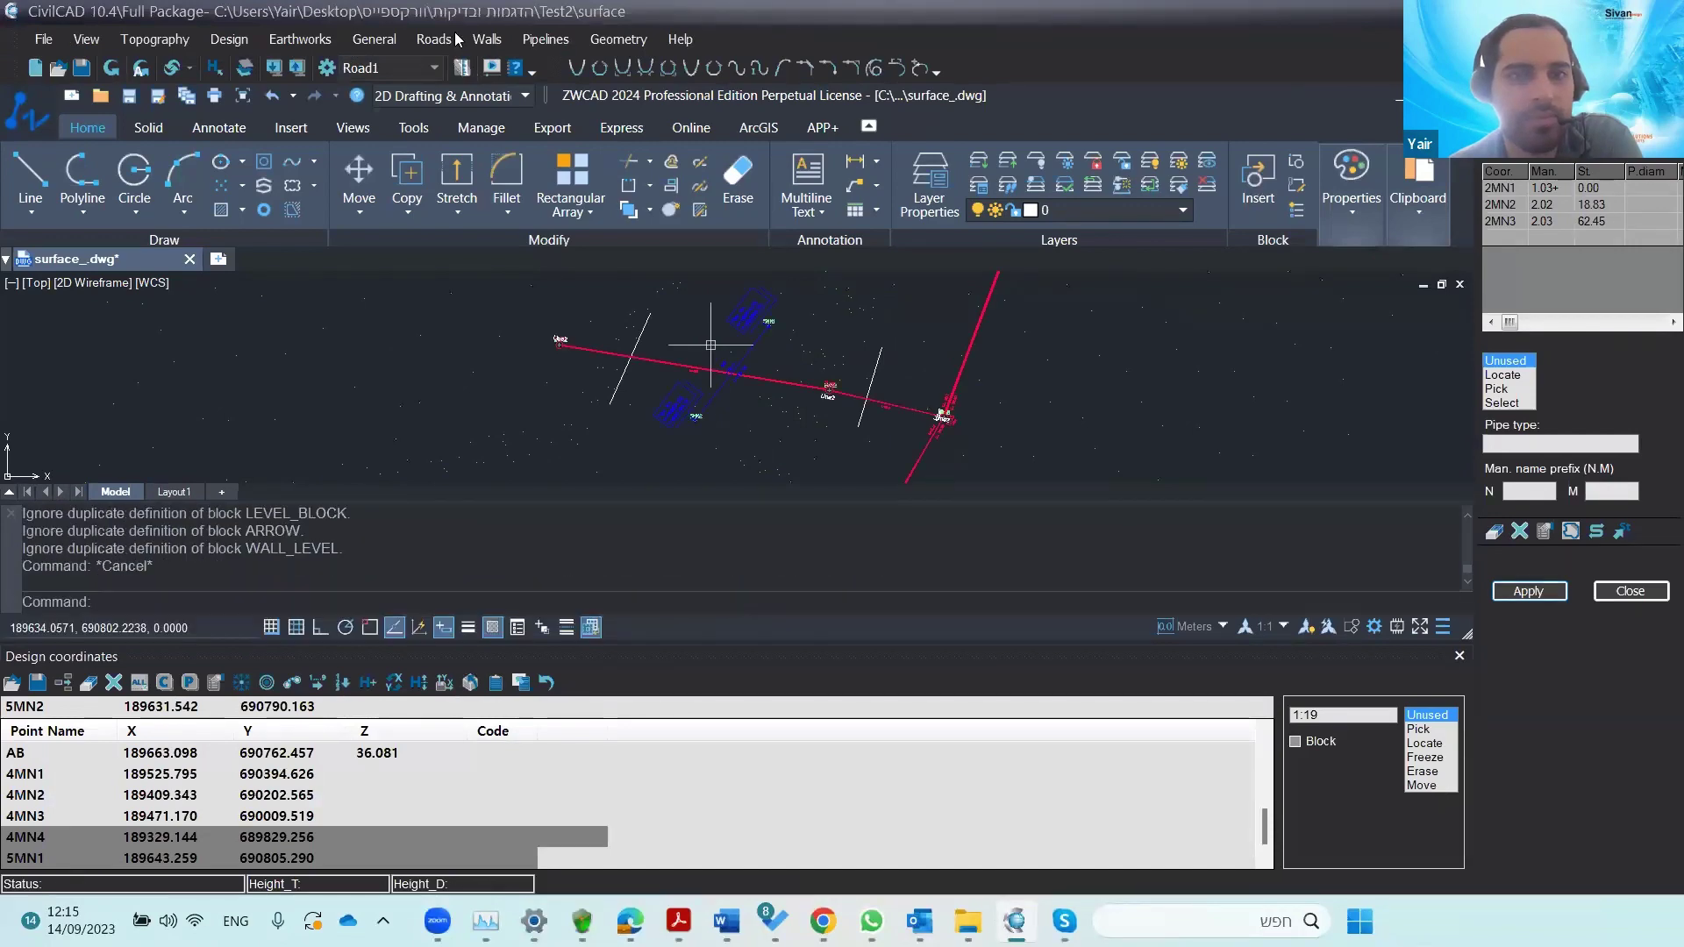
click(543, 38)
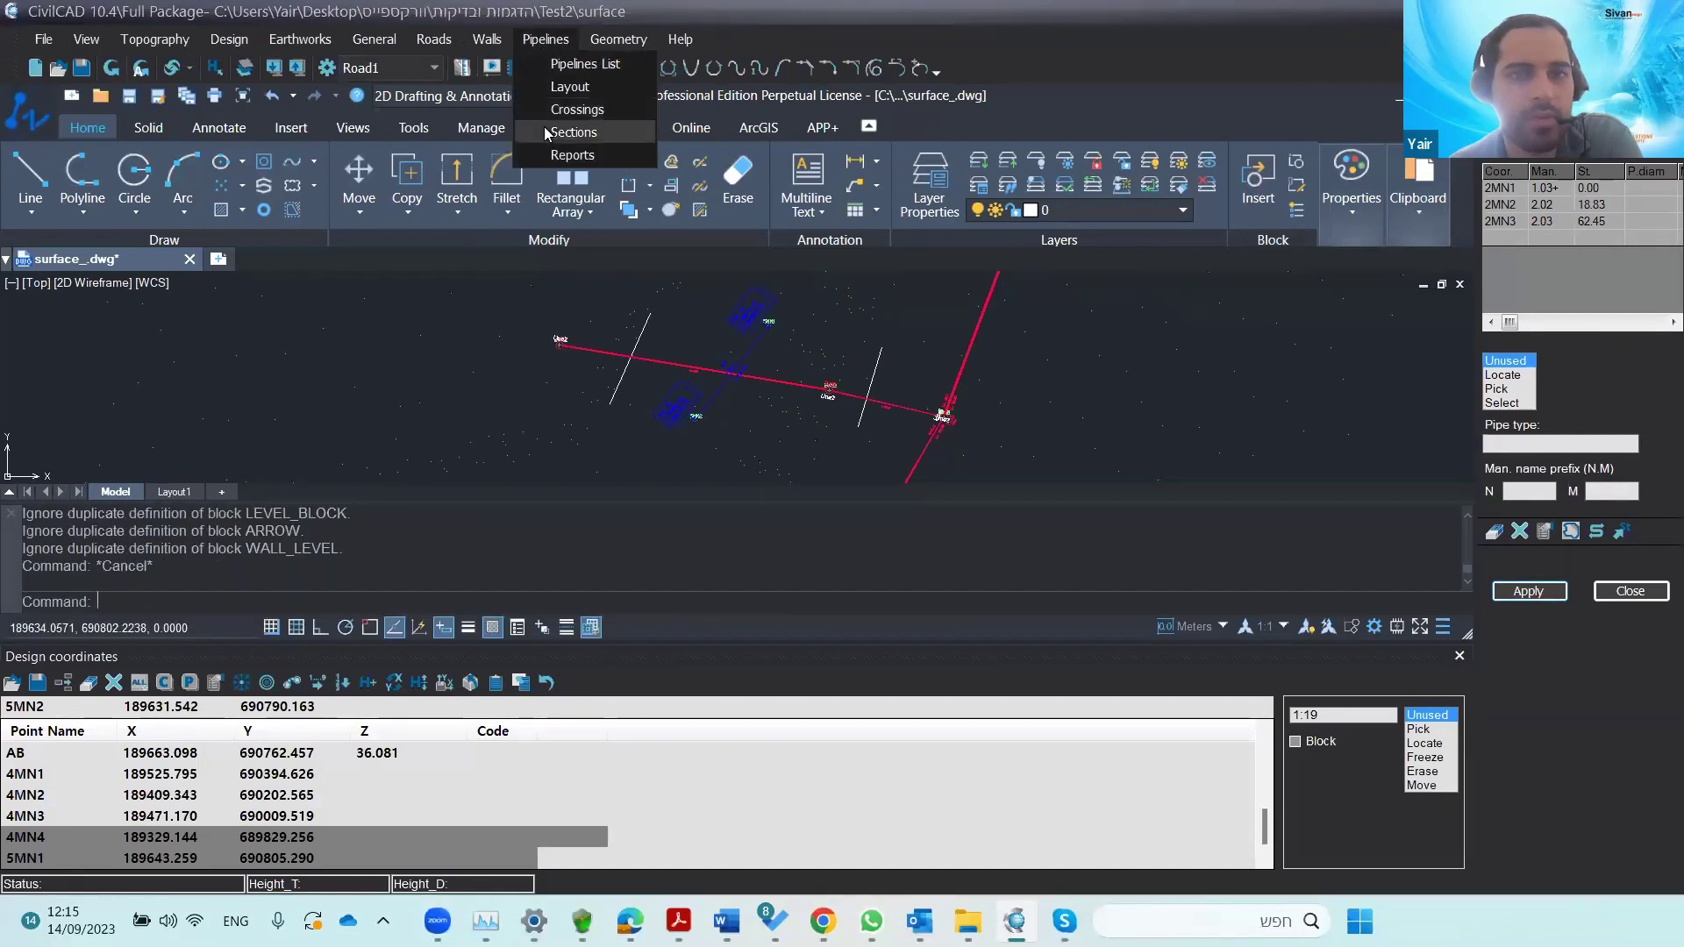
click(543, 127)
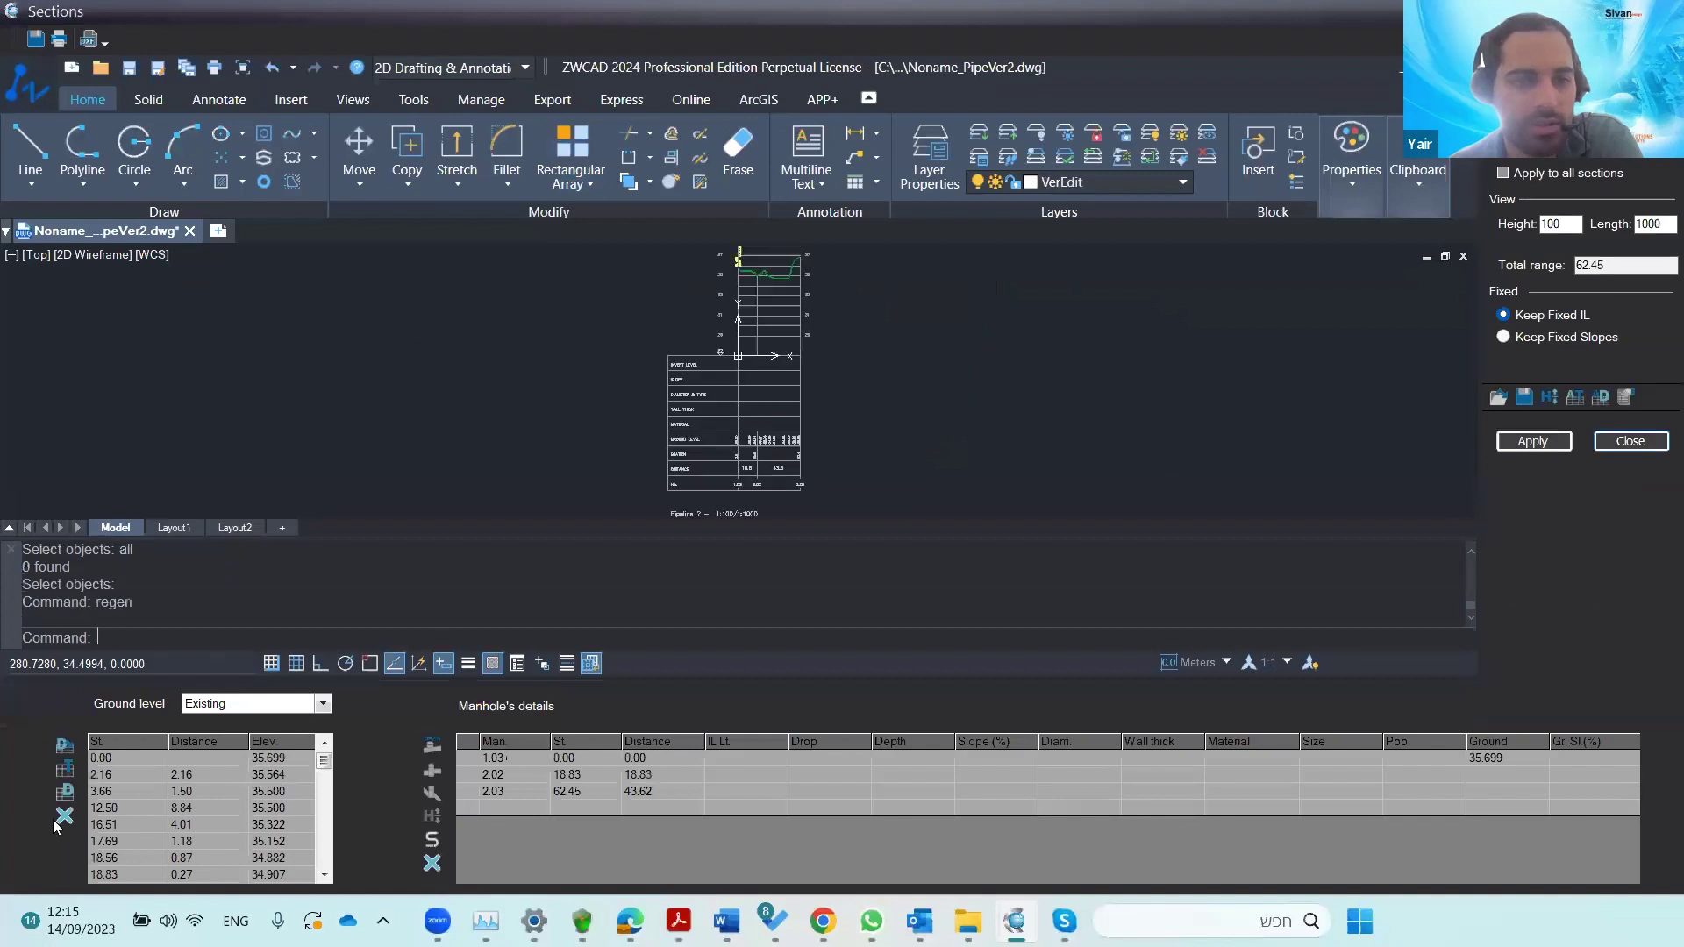
- Erase all existing ground level data, regenerate the ground profile along pipeline 2 and apply it to the section
click(64, 815)
click(828, 546)
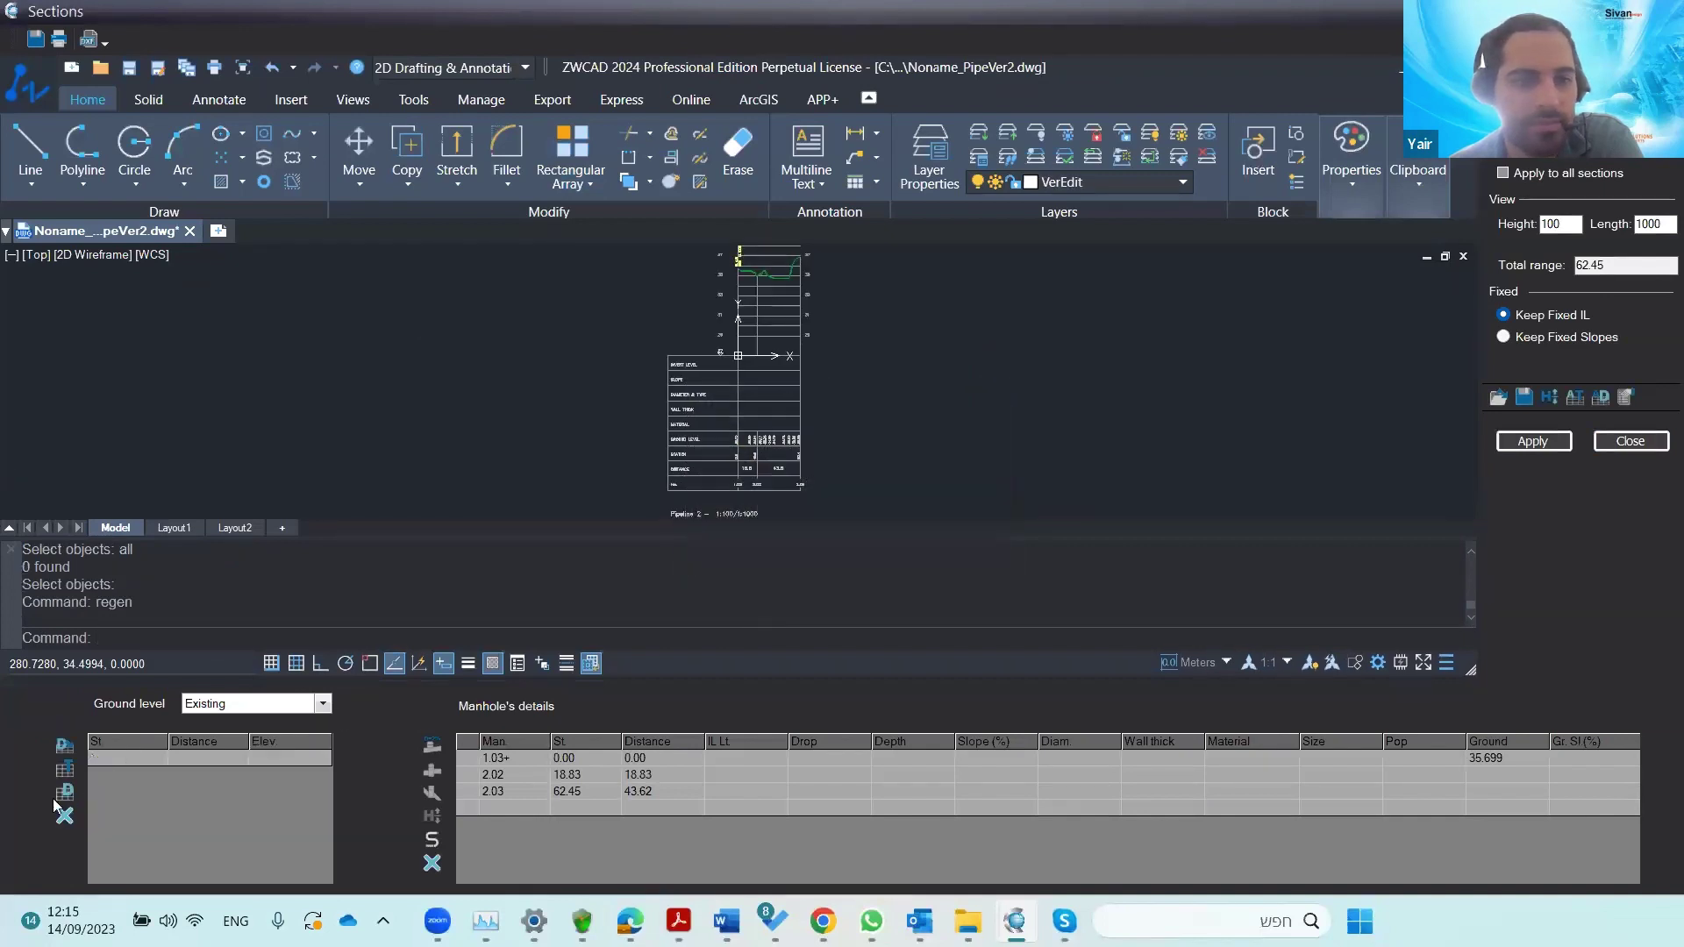
click(70, 778)
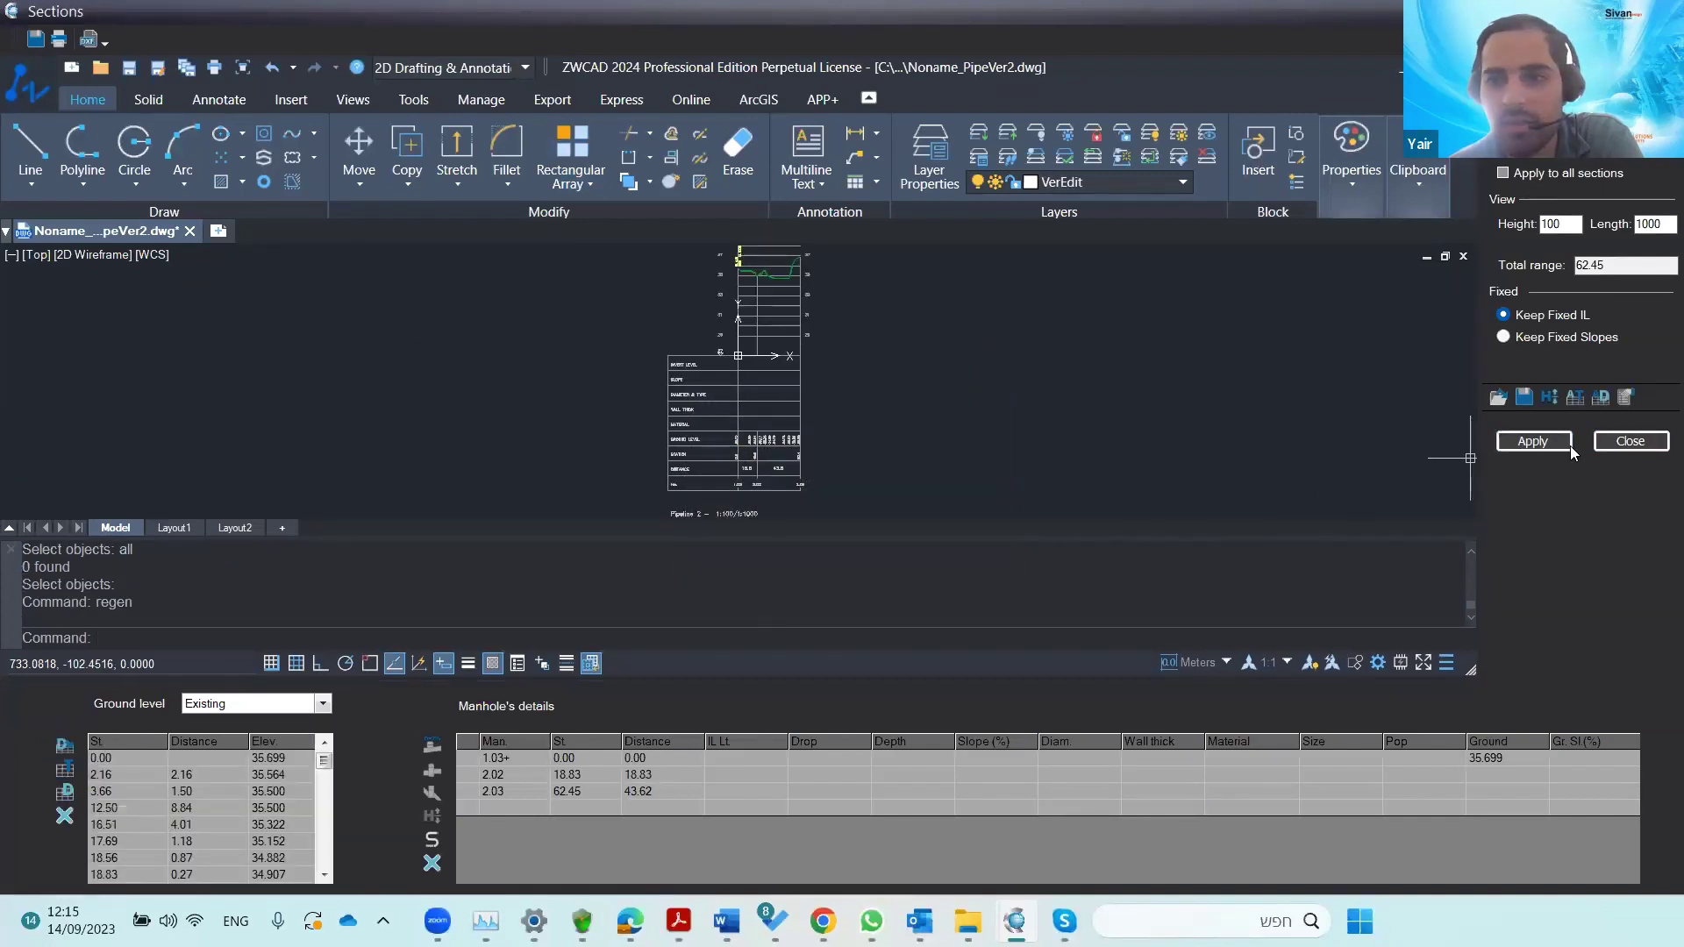
click(1563, 445)
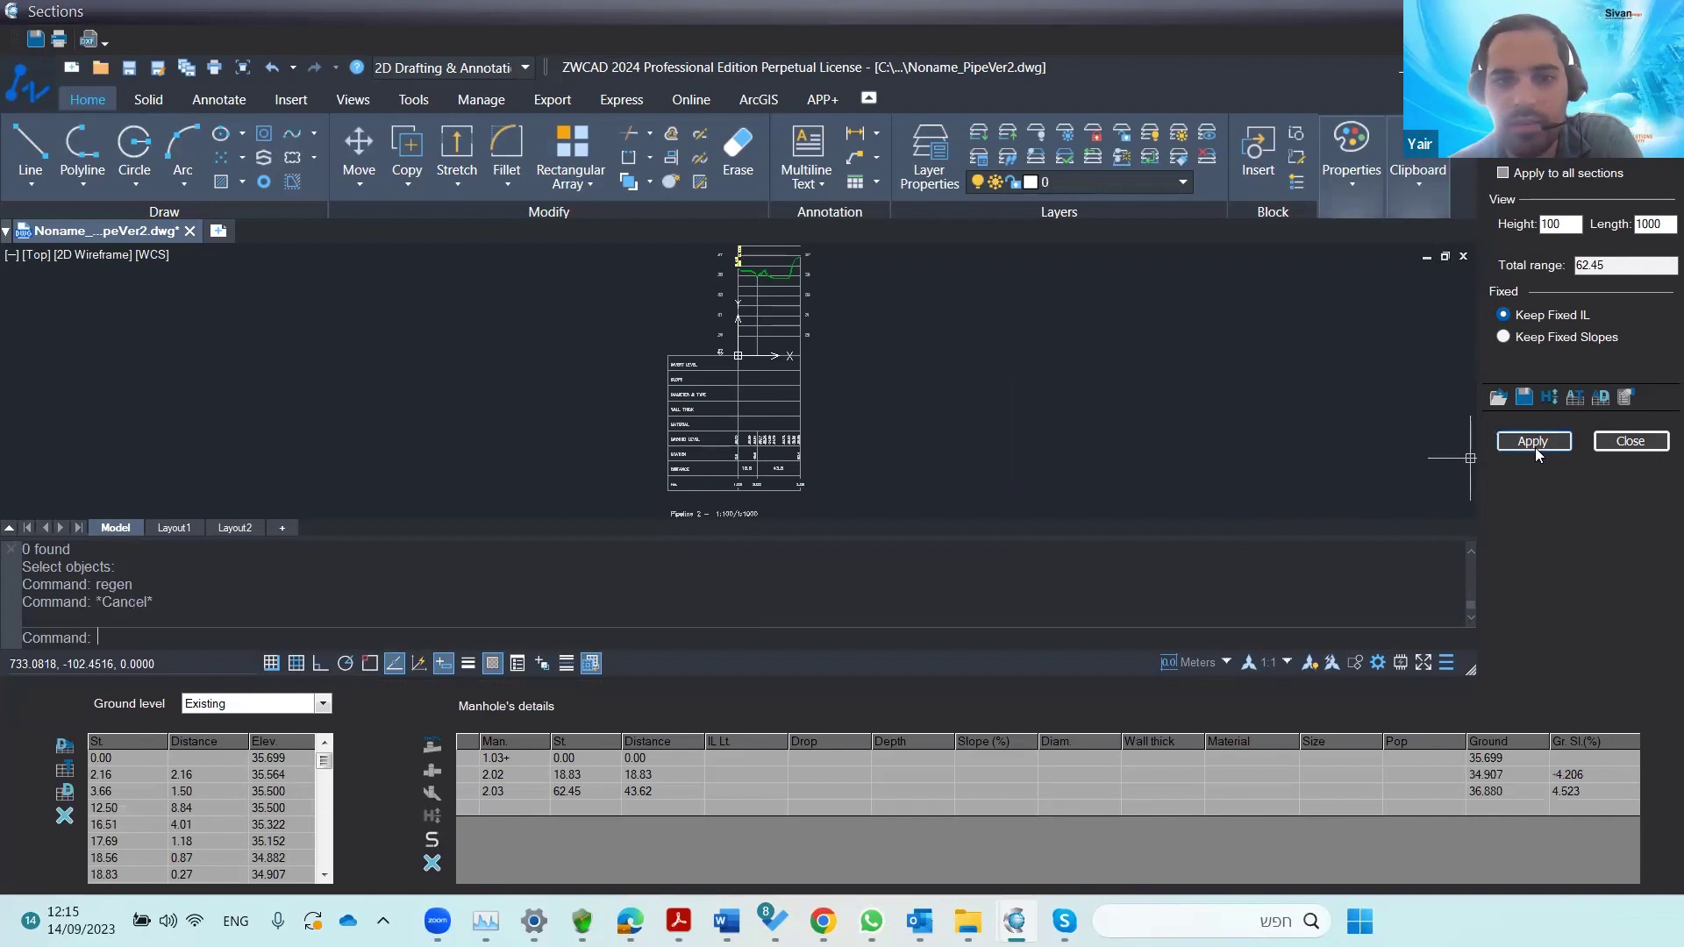
- Set the manhole depths to 1.00 for 1.03+, 1.00 for 2.02 and 4.00 for 2.03, and apply them to the section
click(900, 791)
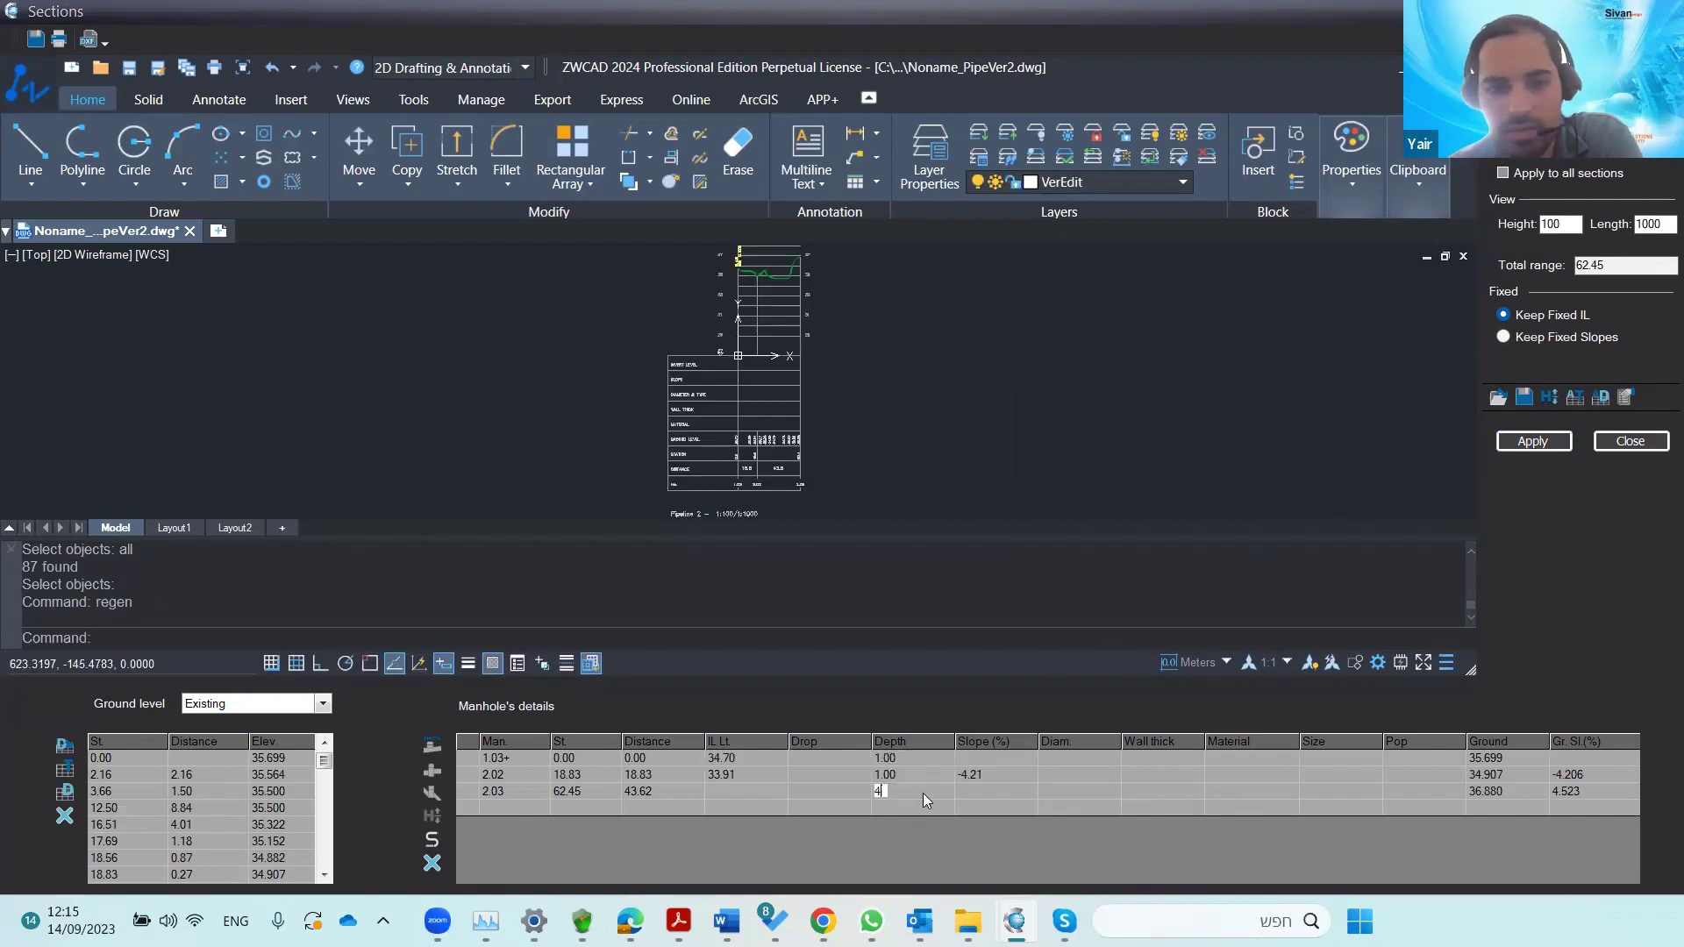
click(1503, 451)
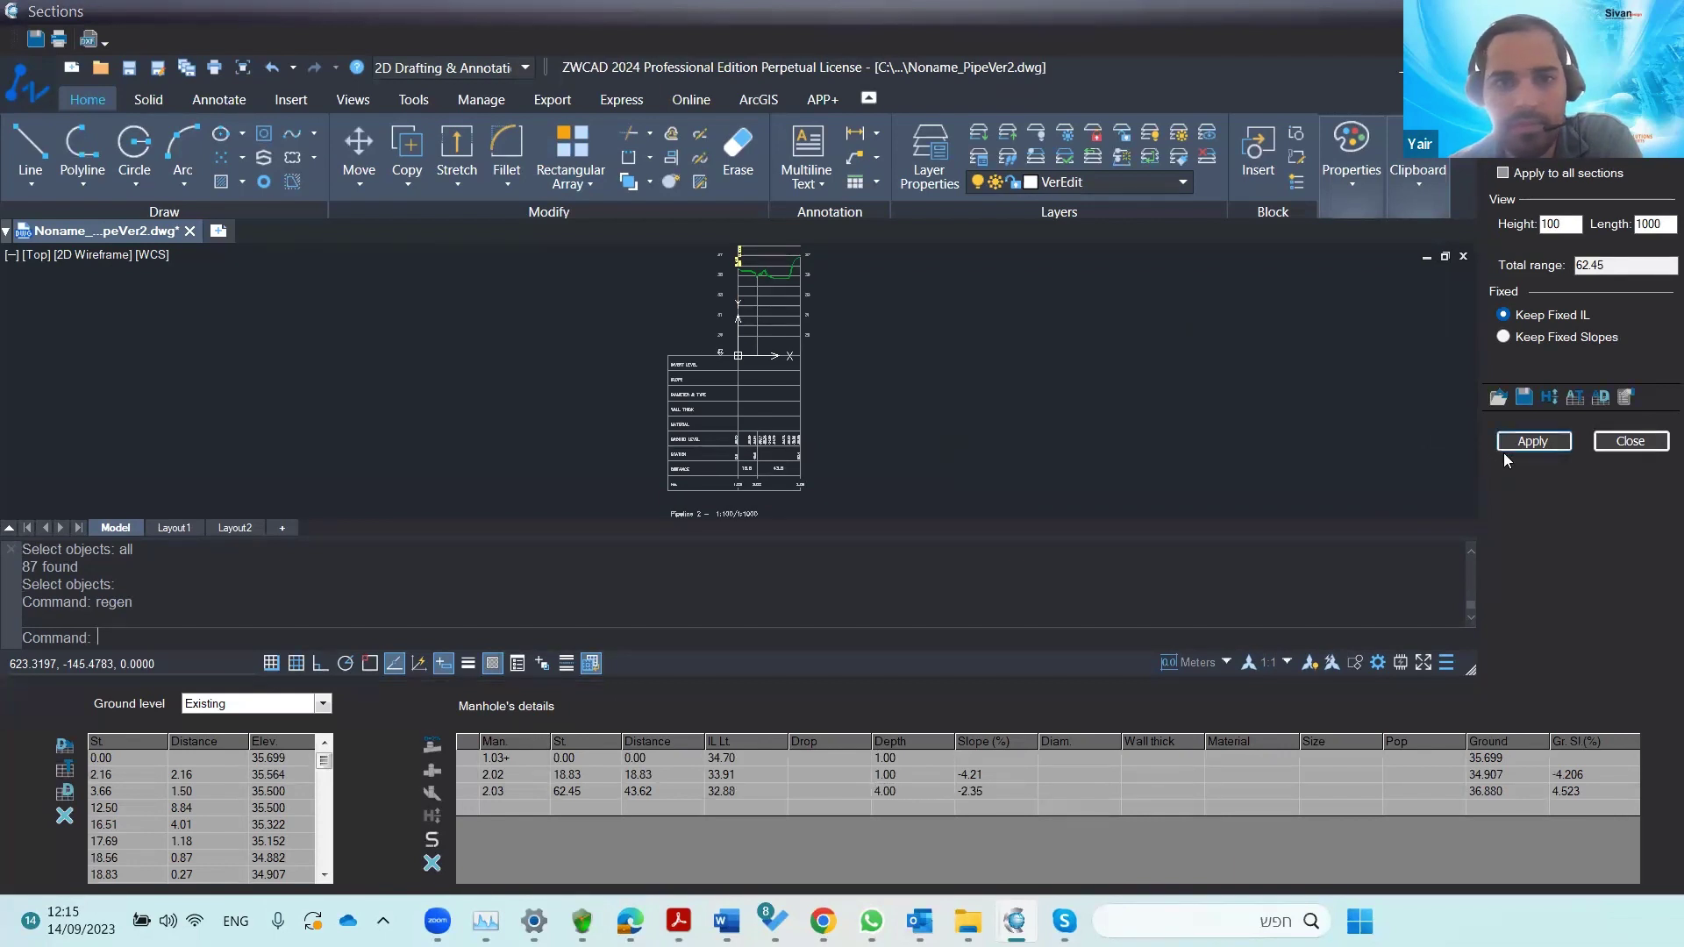
click(1506, 455)
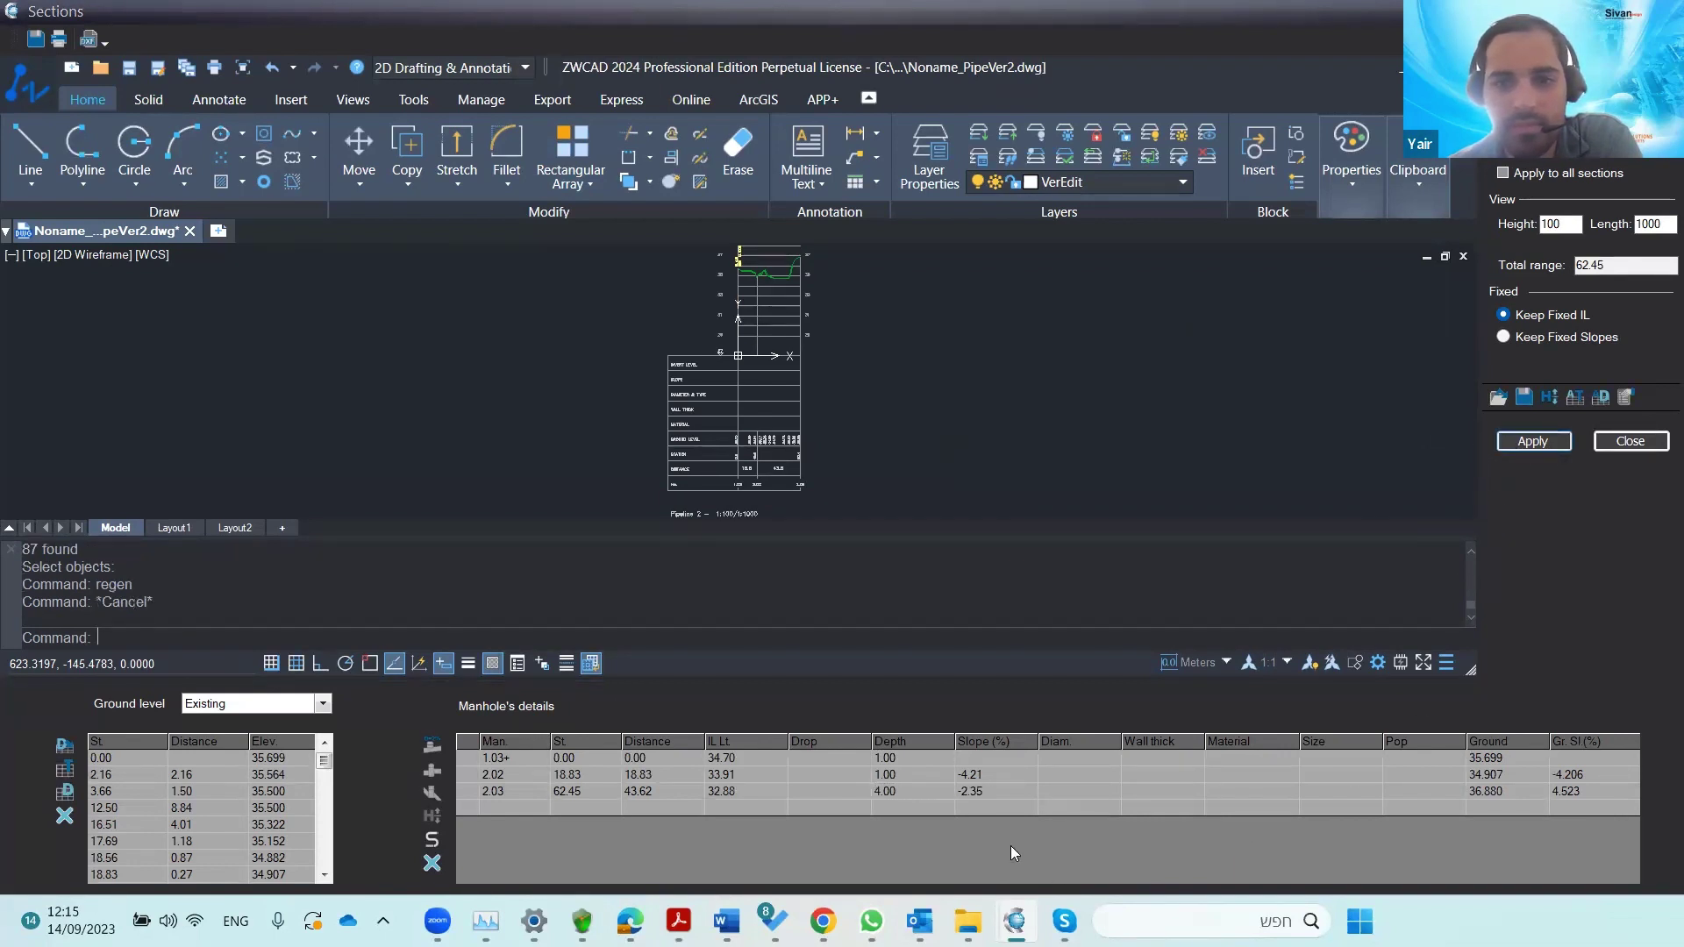
scroll(716, 261, up, 5)
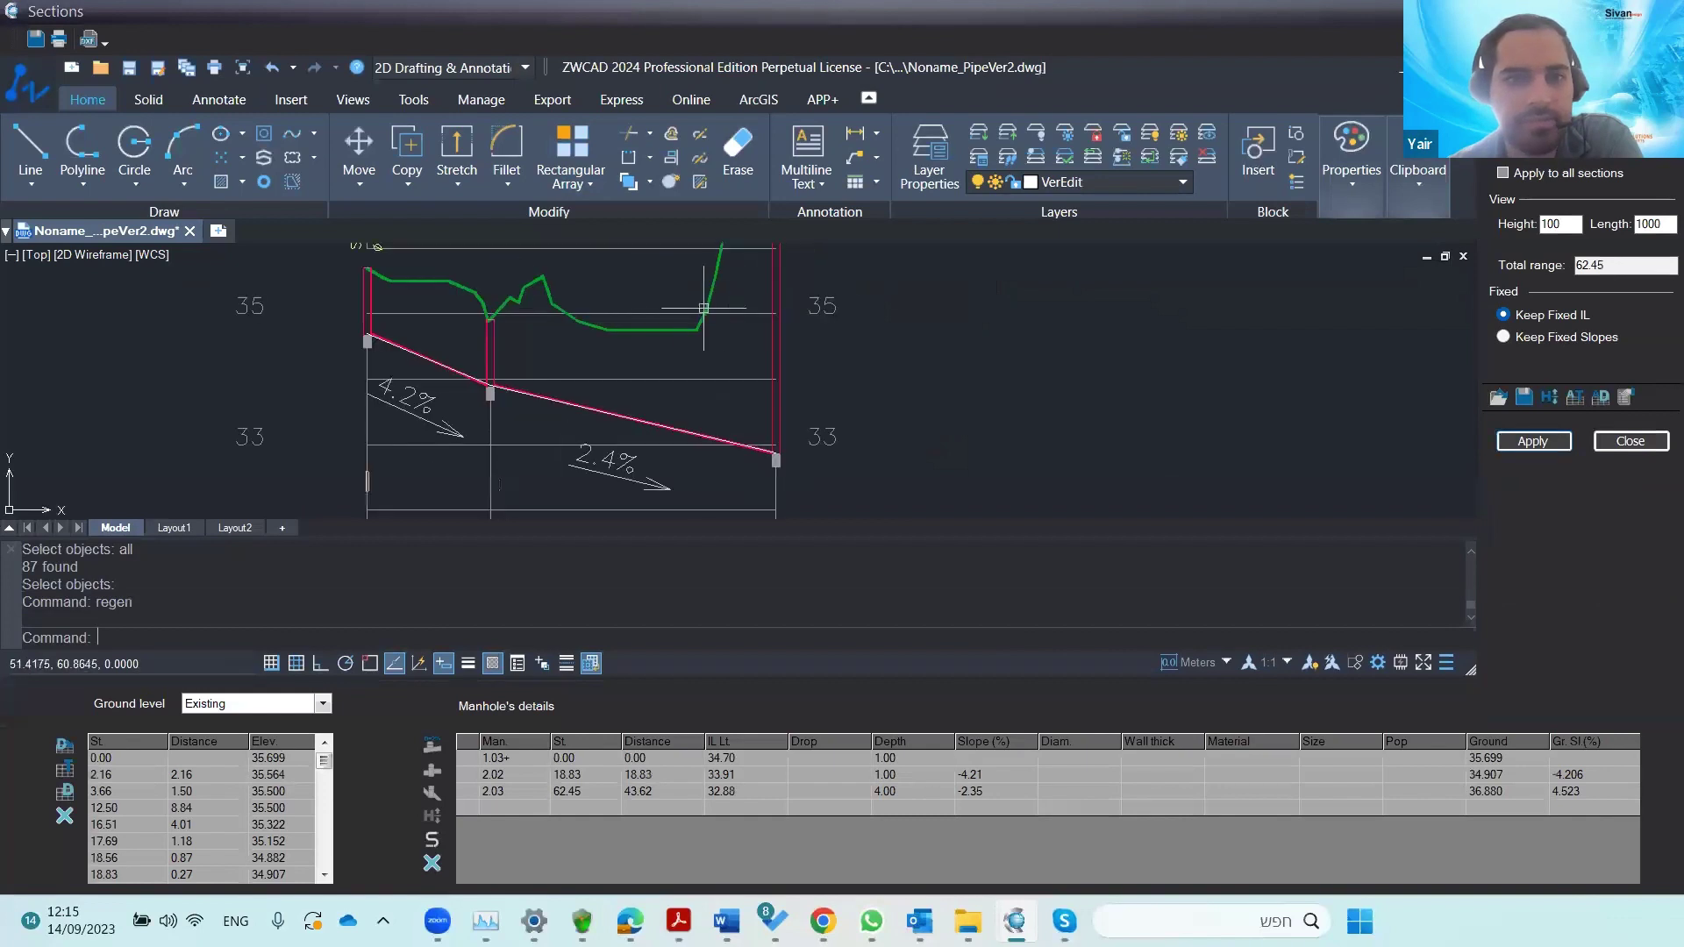
scroll(771, 395, up, 2)
mouse_move(770, 395)
middle_down()
mouse_move(772, 414)
mouse_move(763, 343)
middle_up()
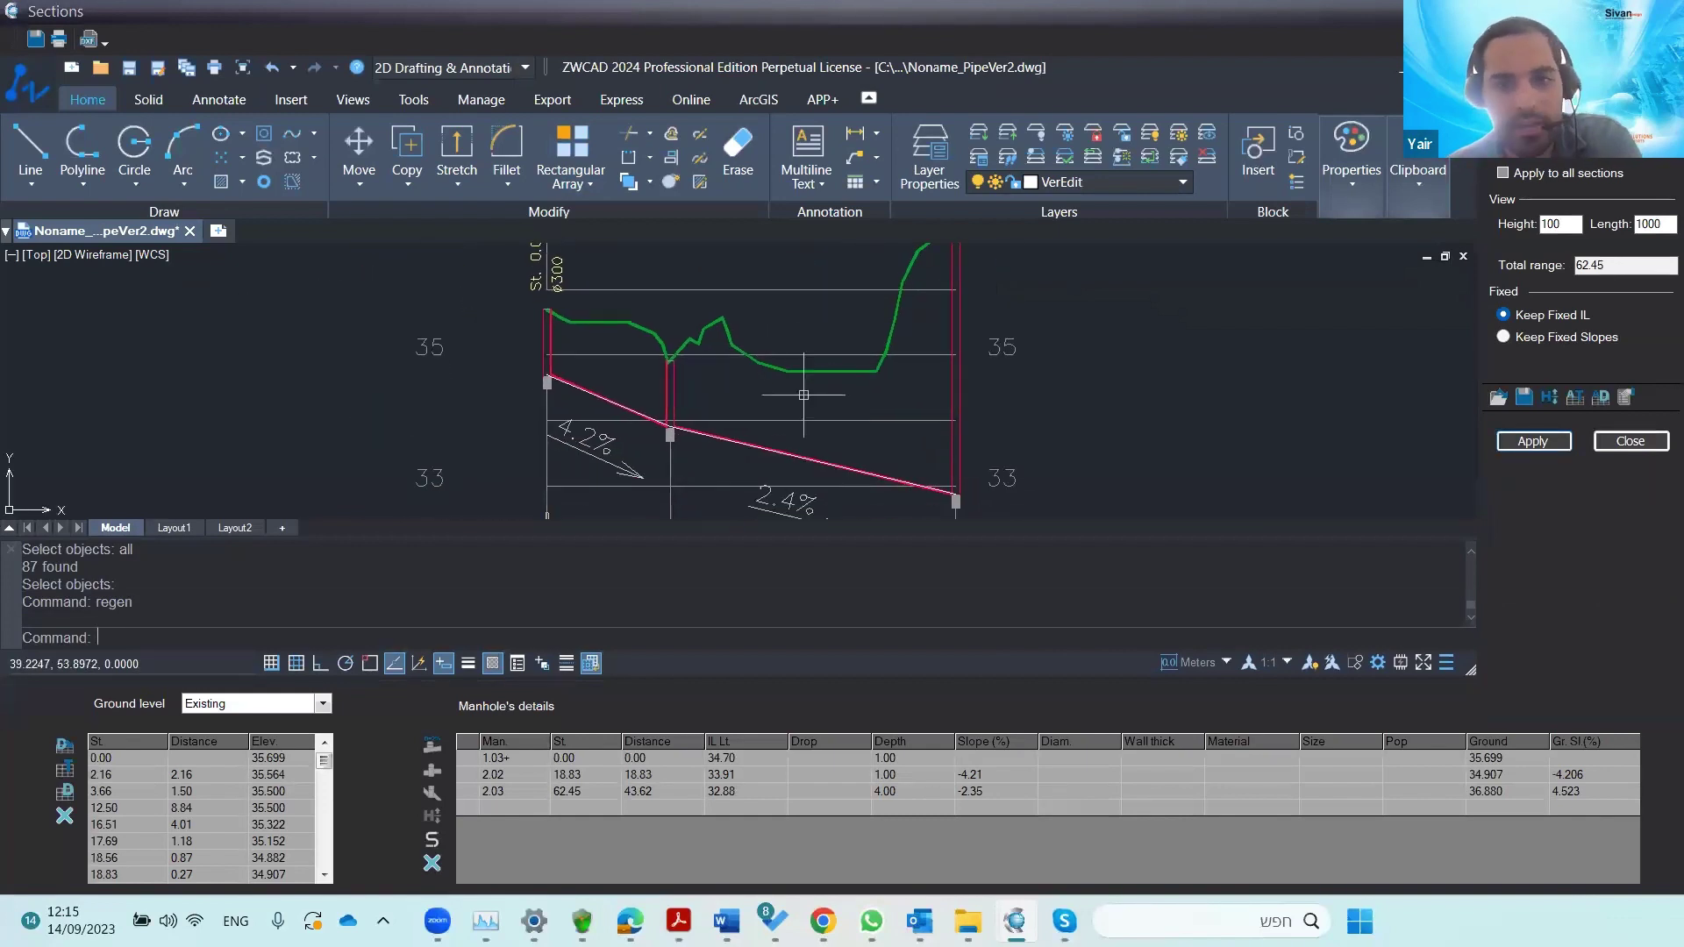
- Set the diameter to 300 for all three manhole rows, fill in the manhole sizes automatically and apply them to the section
drag(1086, 759, 1070, 809)
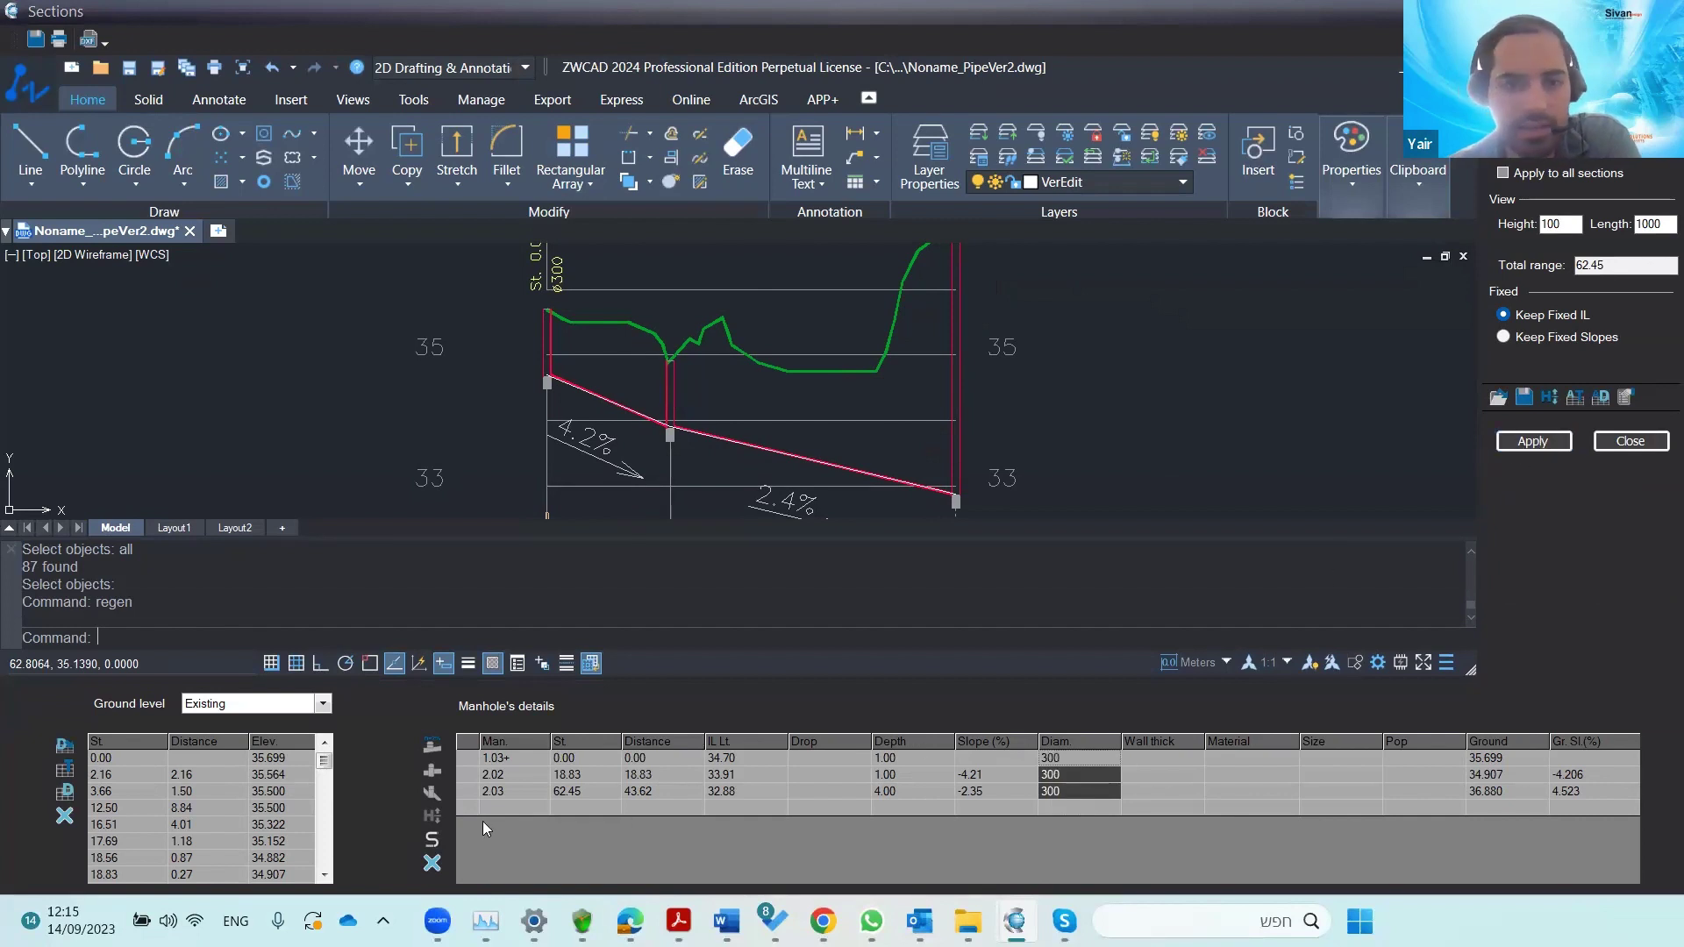
click(432, 770)
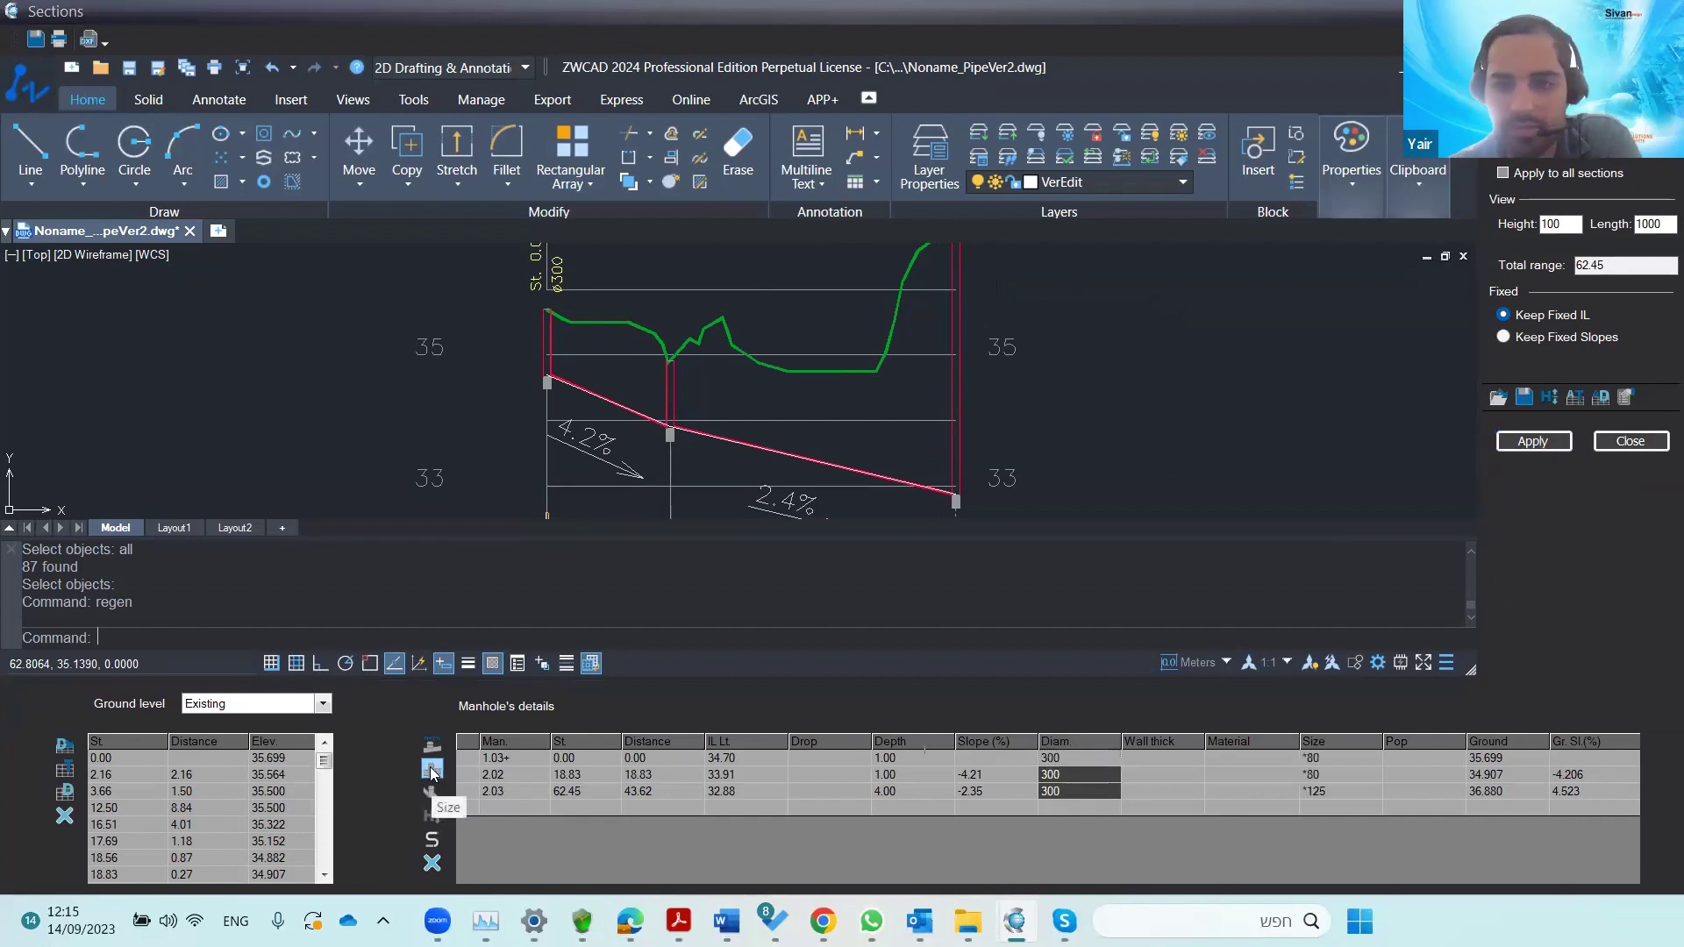
click(1533, 441)
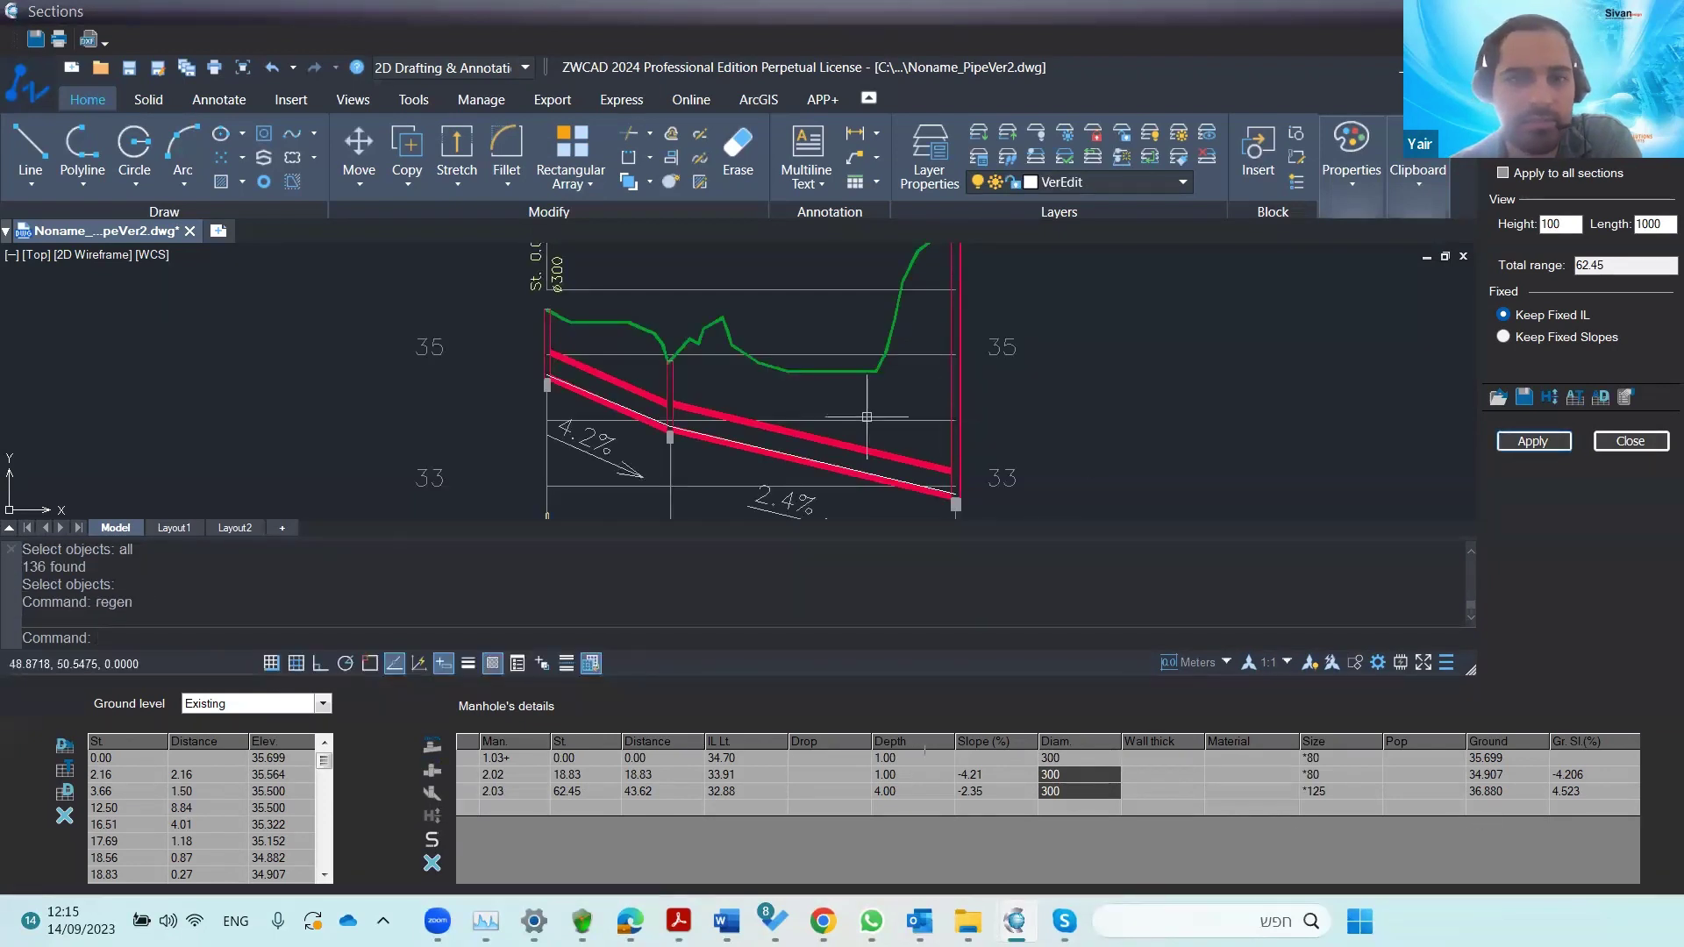
scroll(822, 404, down, 2)
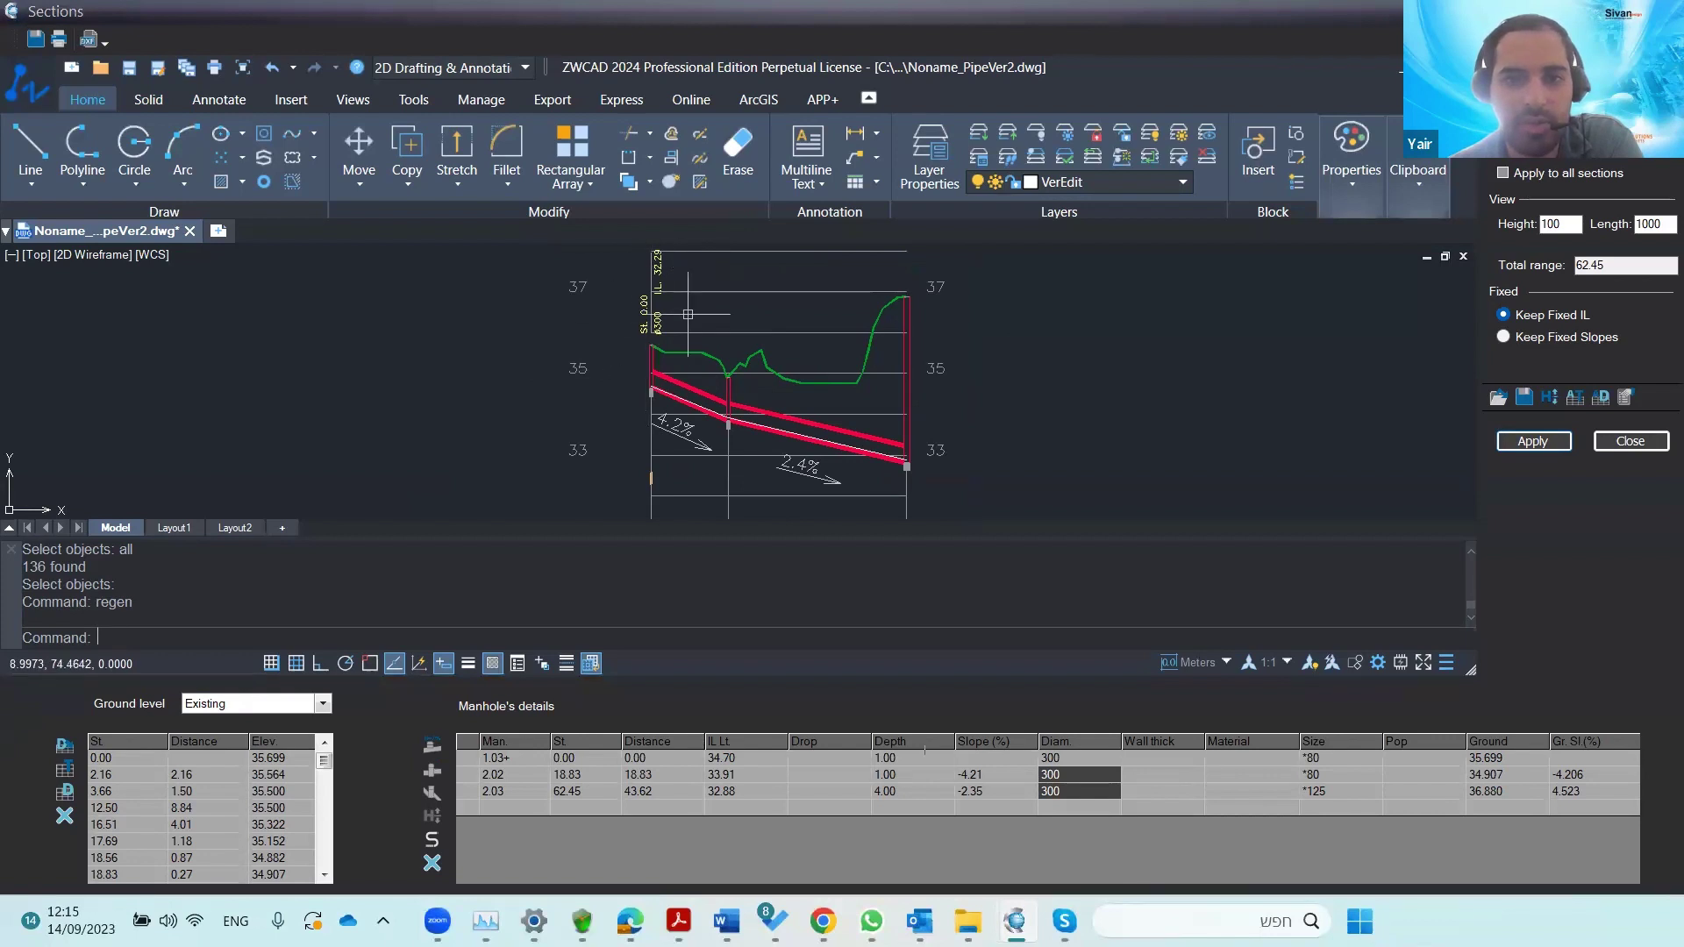
scroll(650, 495, up, 5)
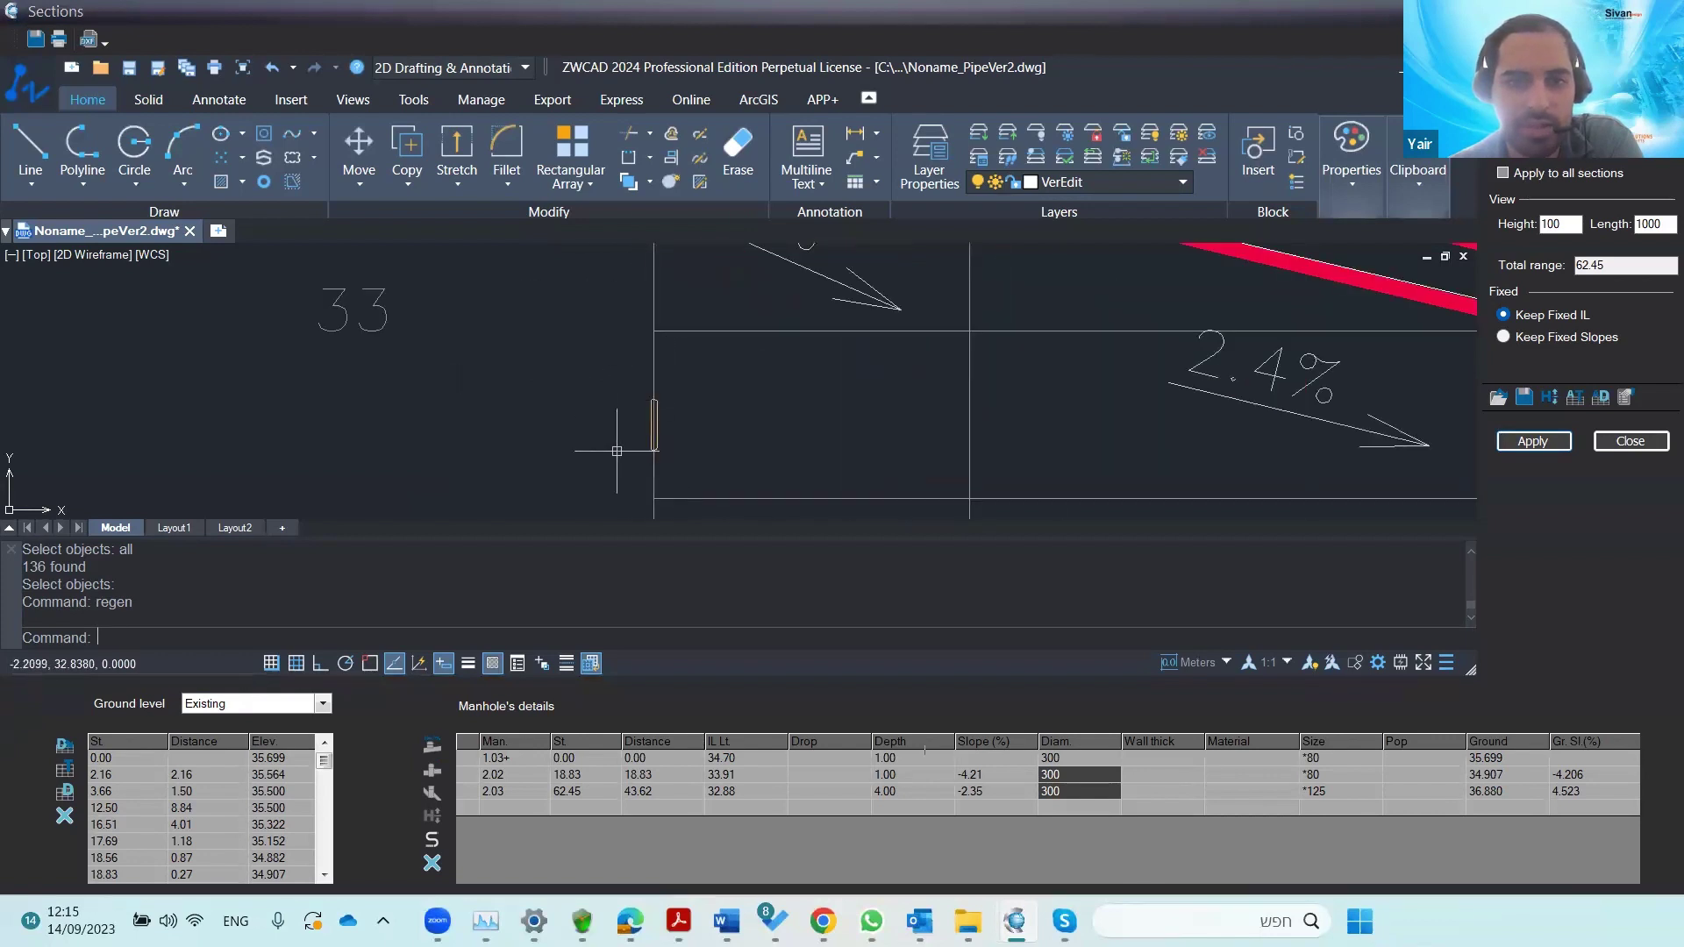
scroll(656, 454, down, 5)
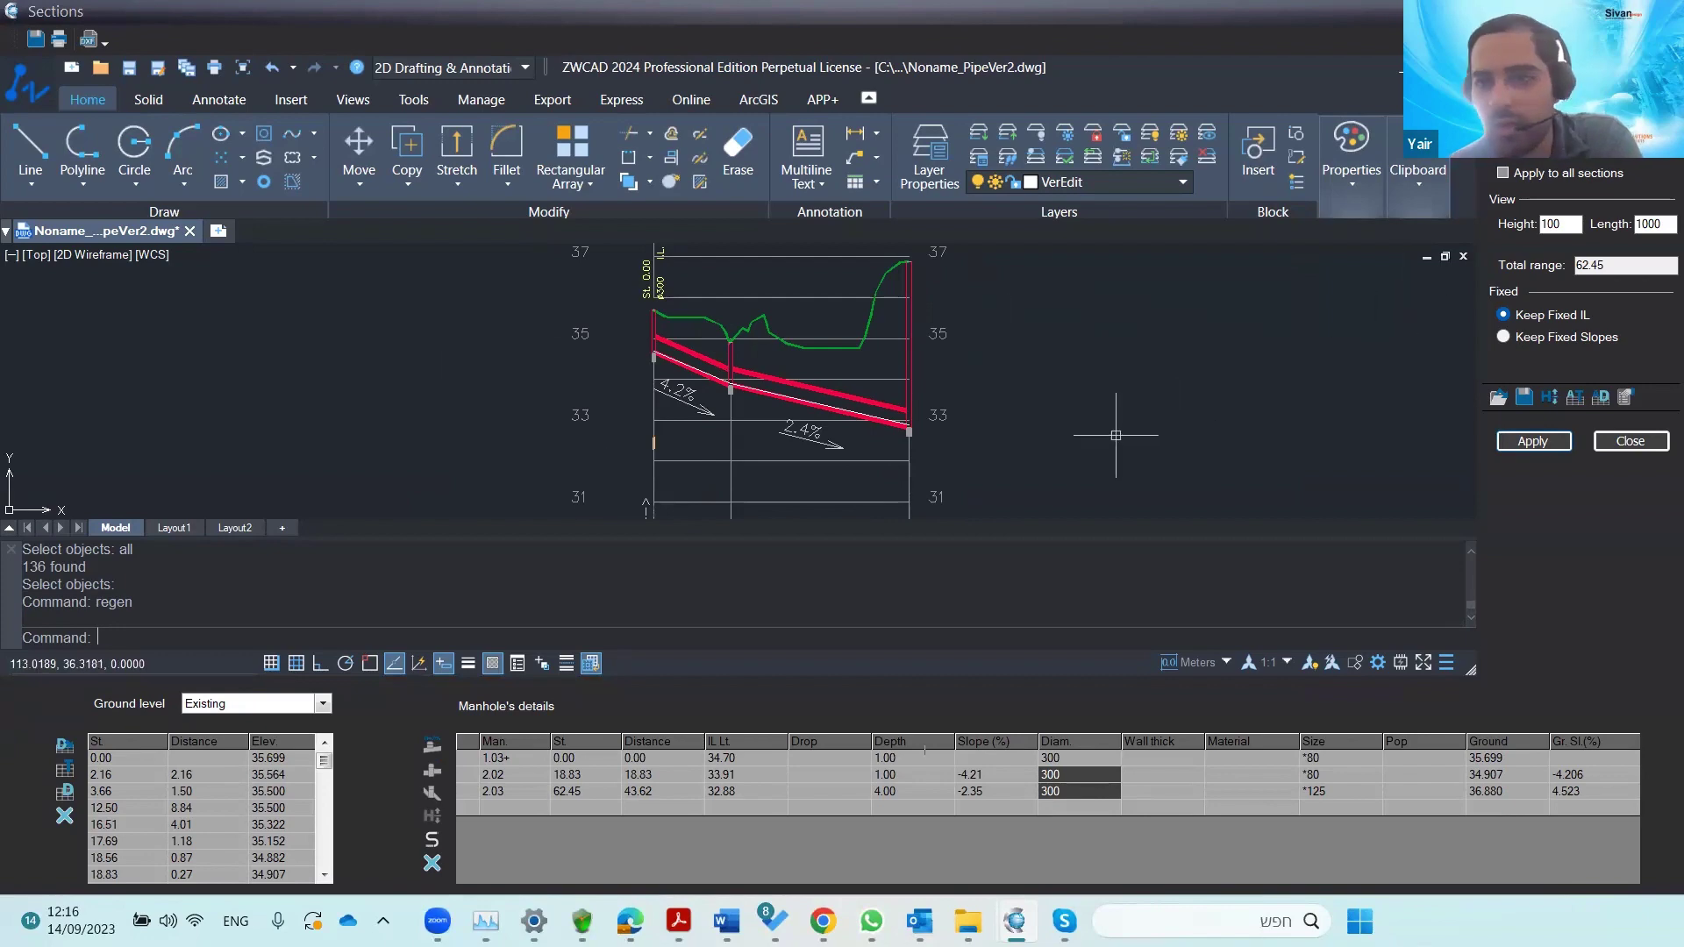
- Close the section design and open the crossings definition for pipeline 2
click(1630, 443)
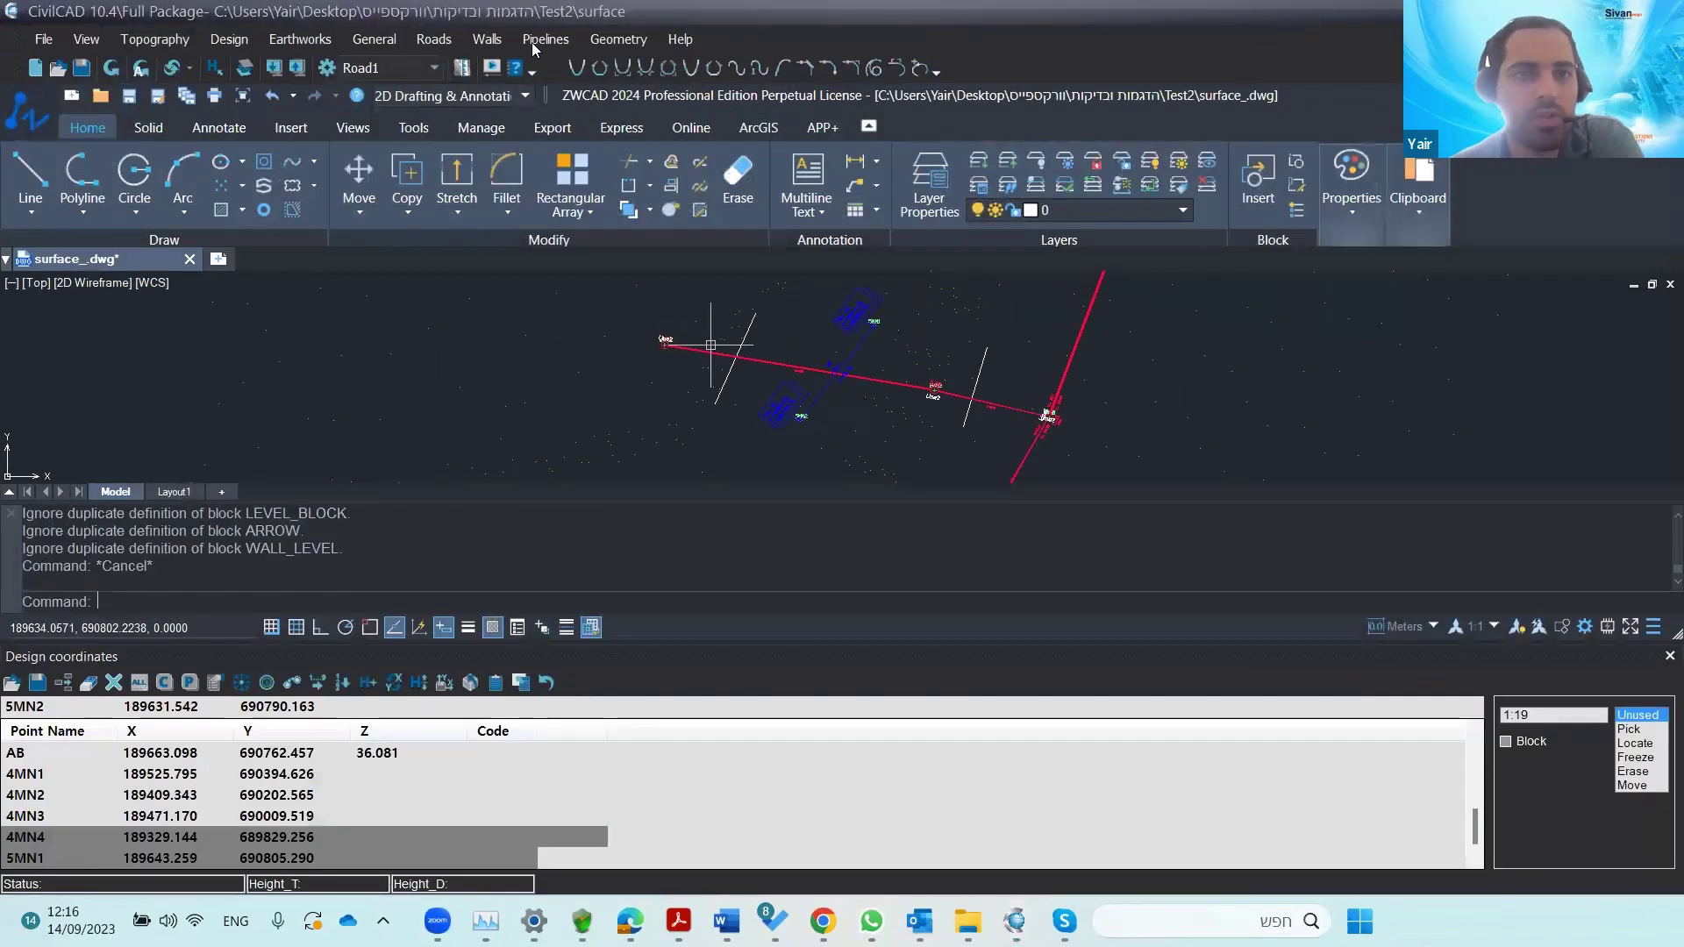
click(435, 39)
mouse_move(544, 39)
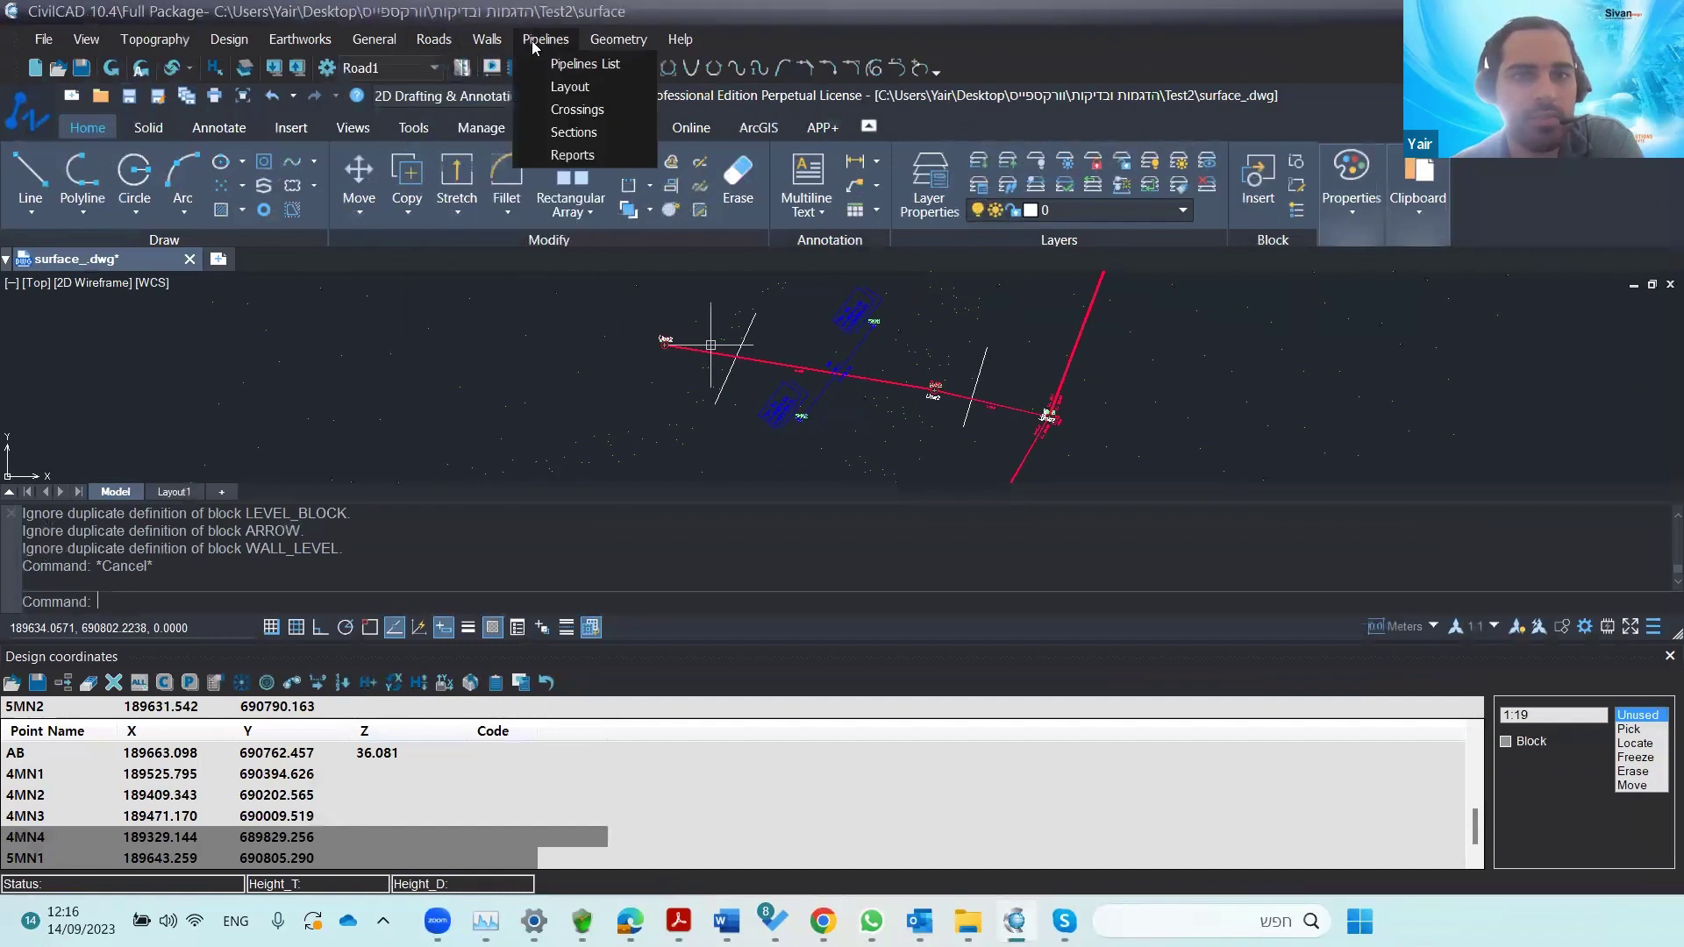
click(576, 110)
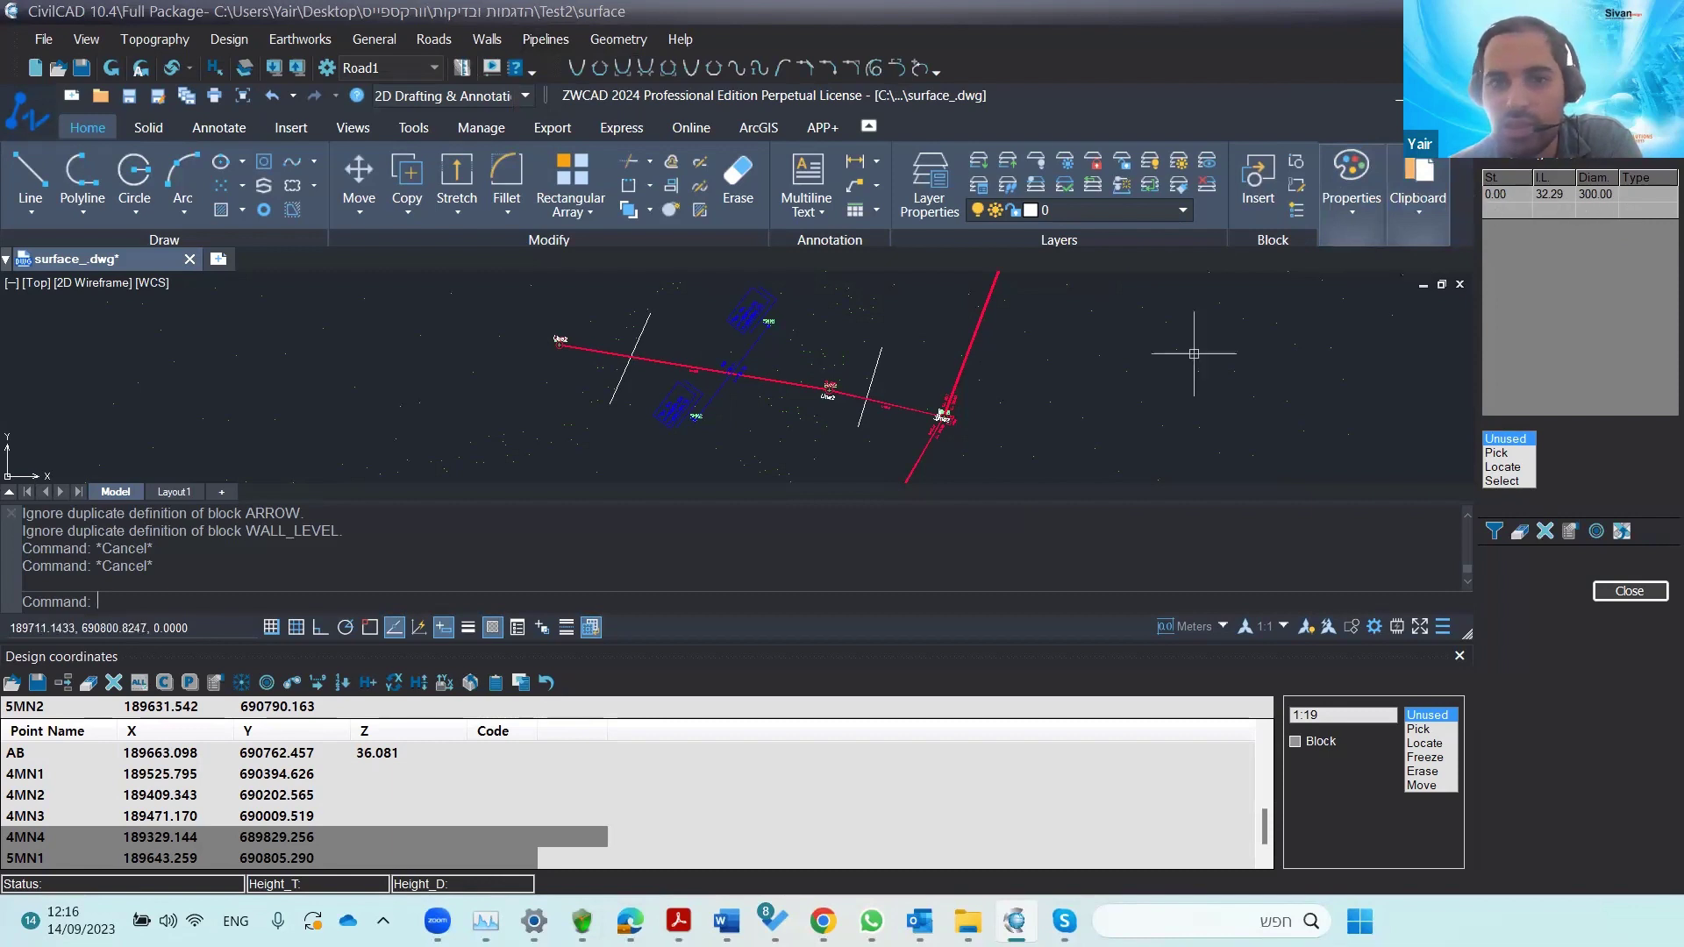
- Add the blue water pipeline between 5MN1 and 5MN2 as a crossing of pipeline 2 by selecting it in the plan, and close the crossings
scroll(875, 413, up, 5)
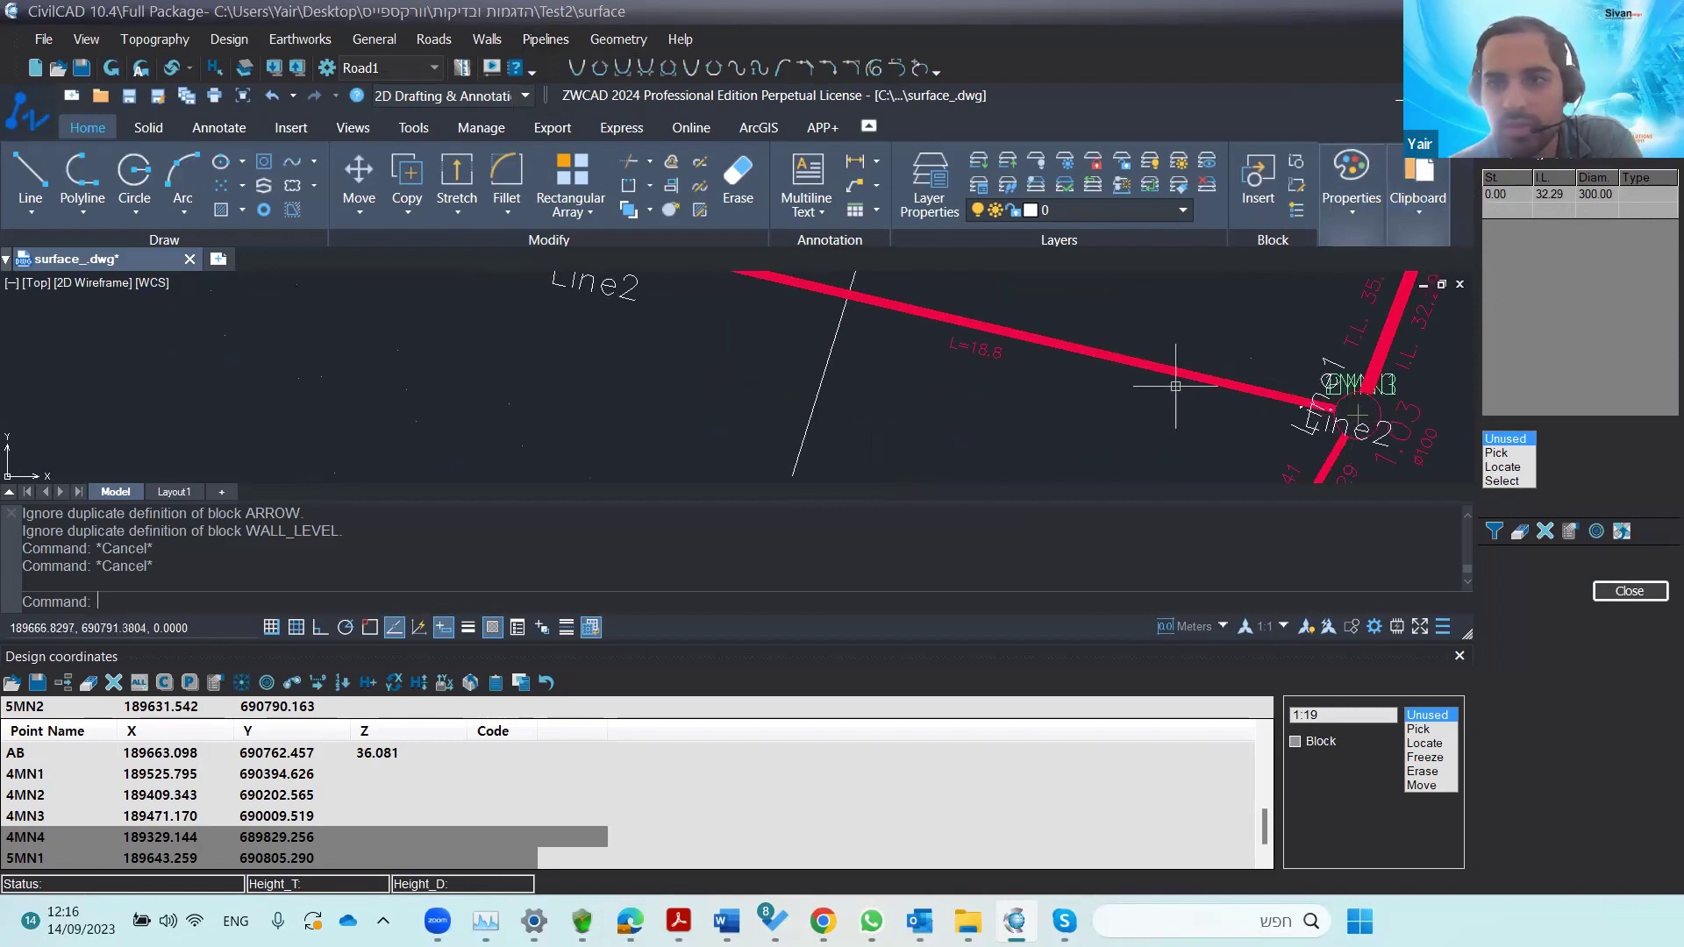
scroll(932, 376, down, 5)
middle_drag(950, 403, 839, 435)
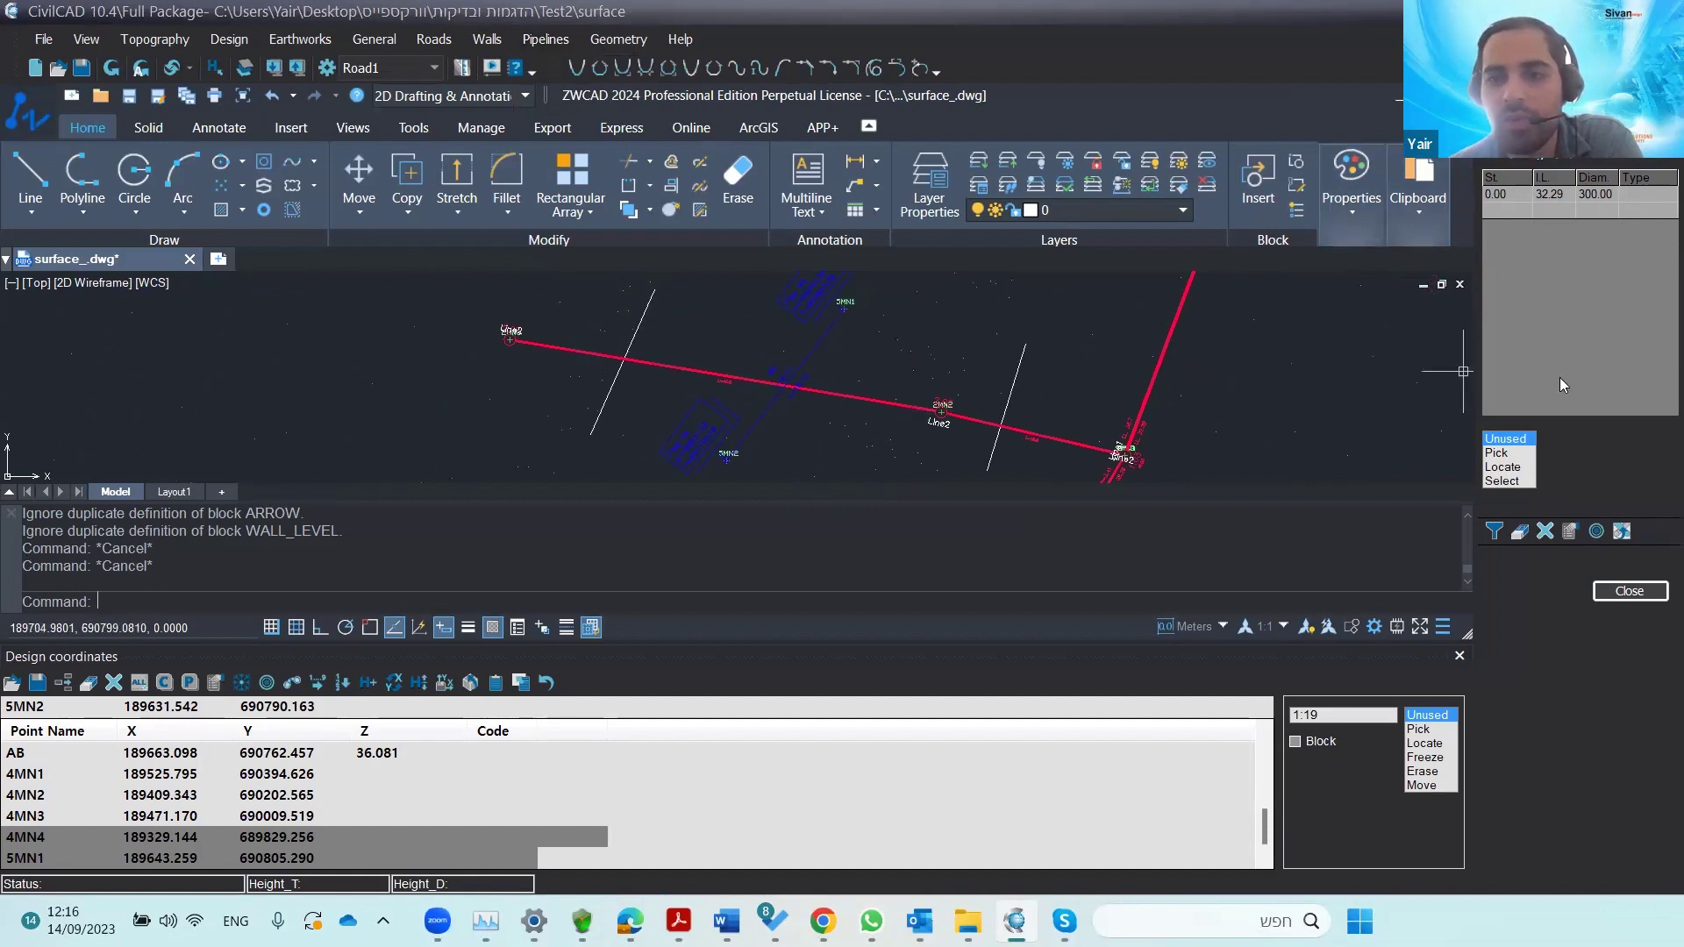
click(1502, 481)
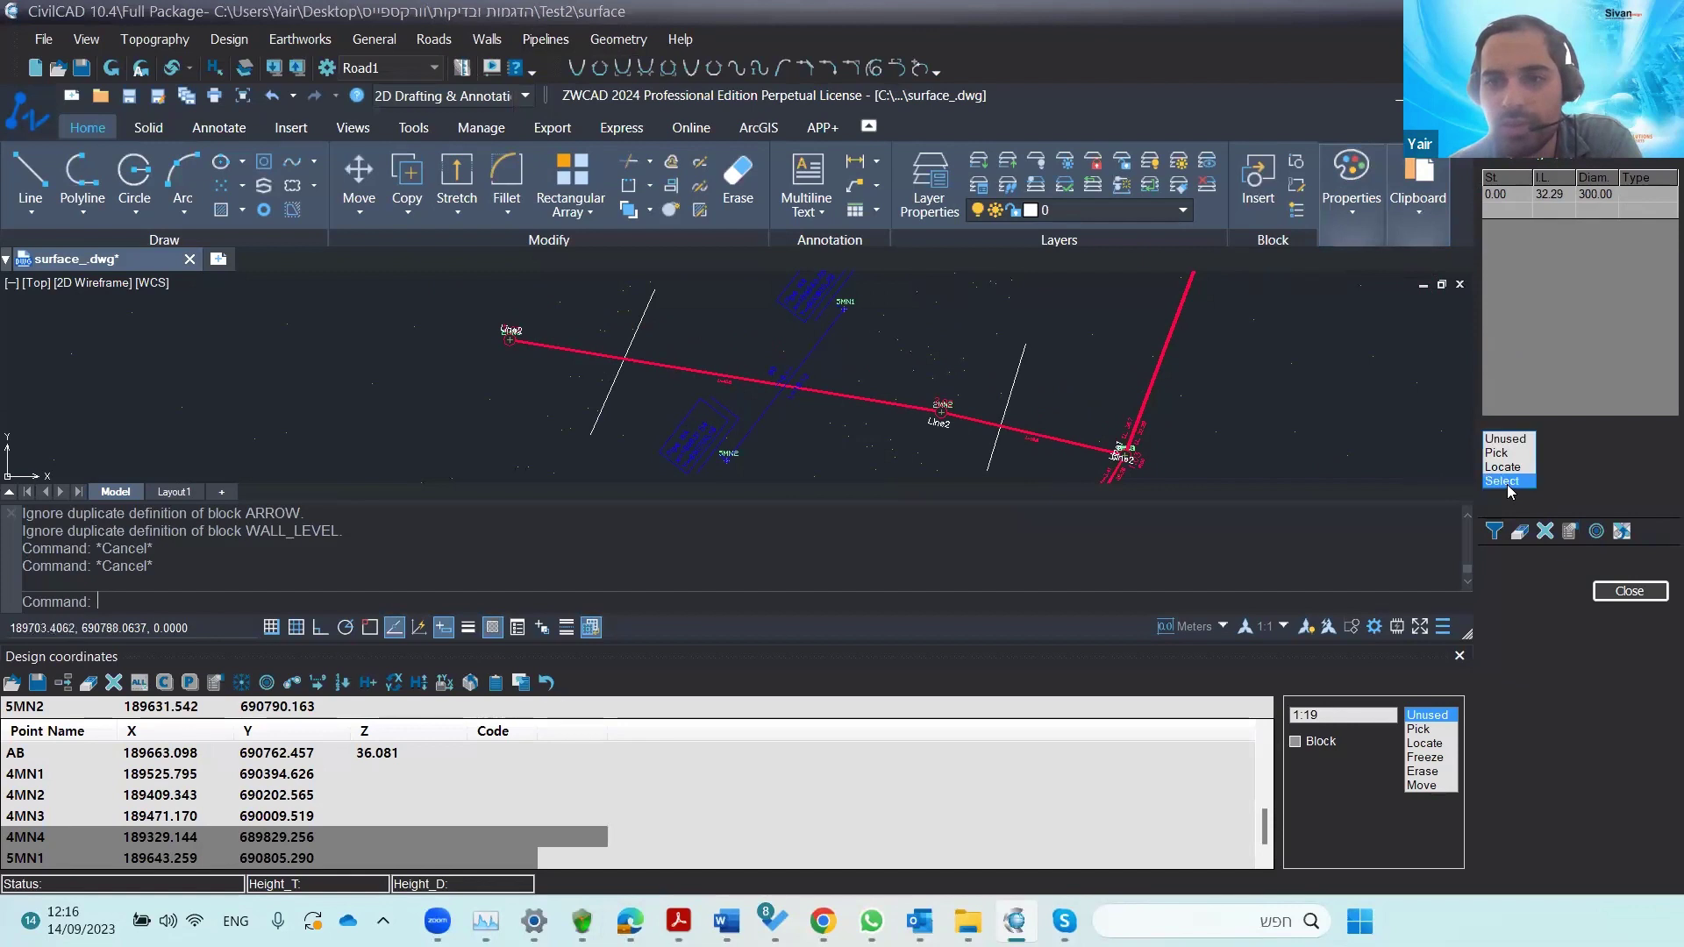
click(807, 350)
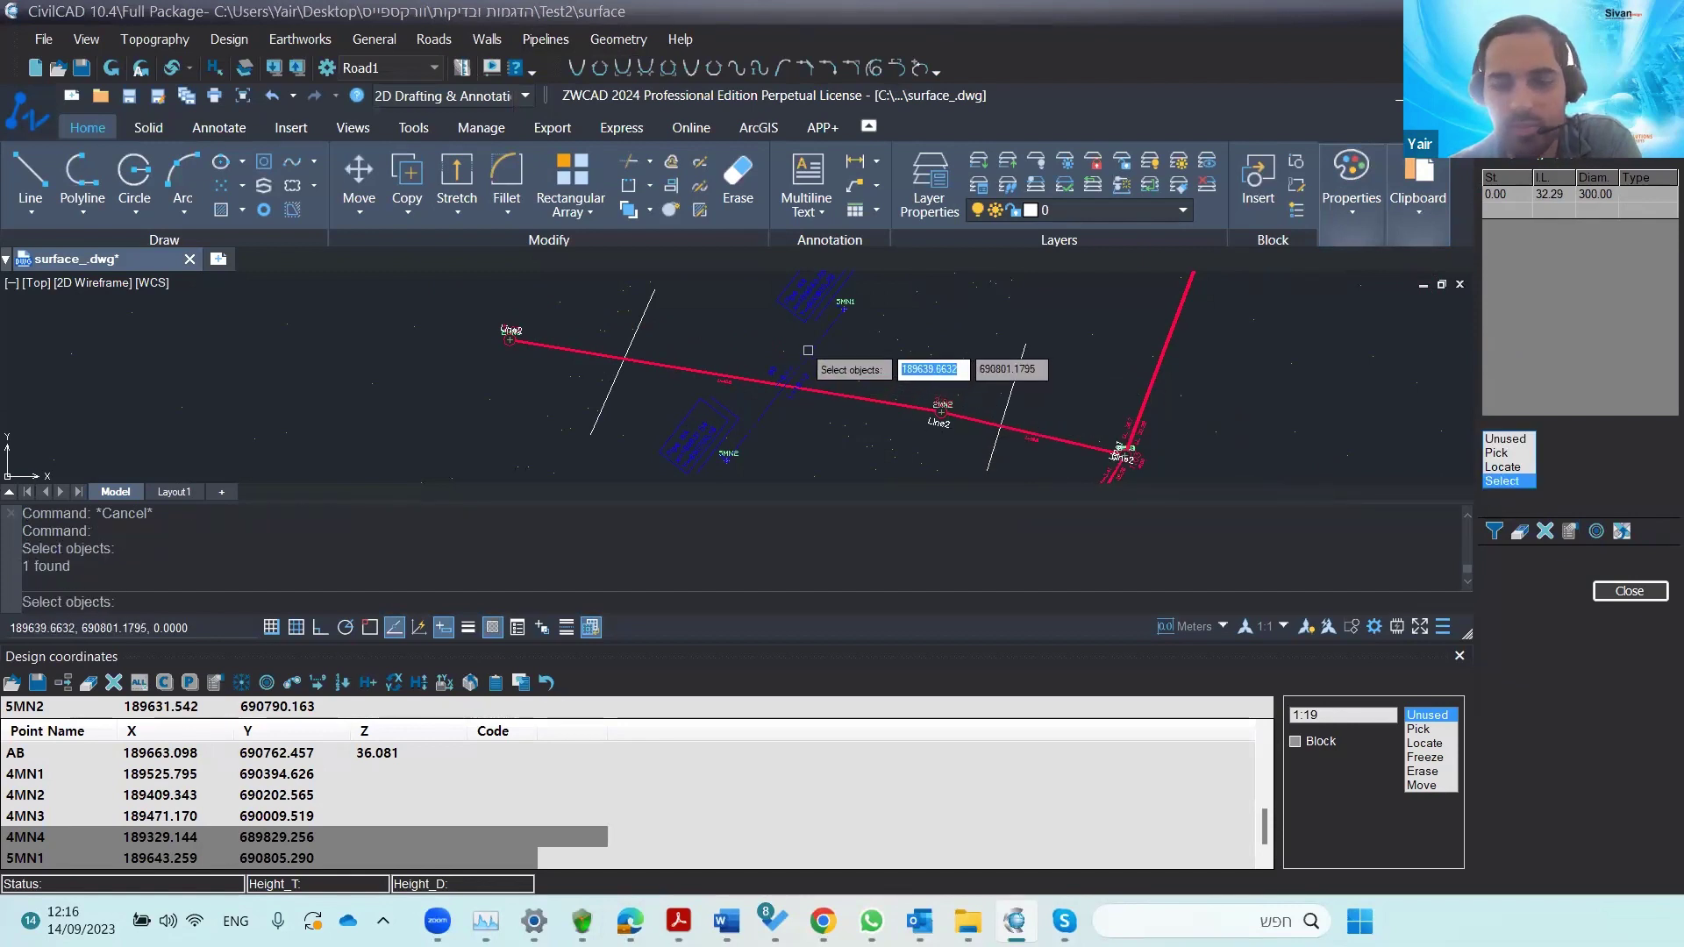
right_click(808, 349)
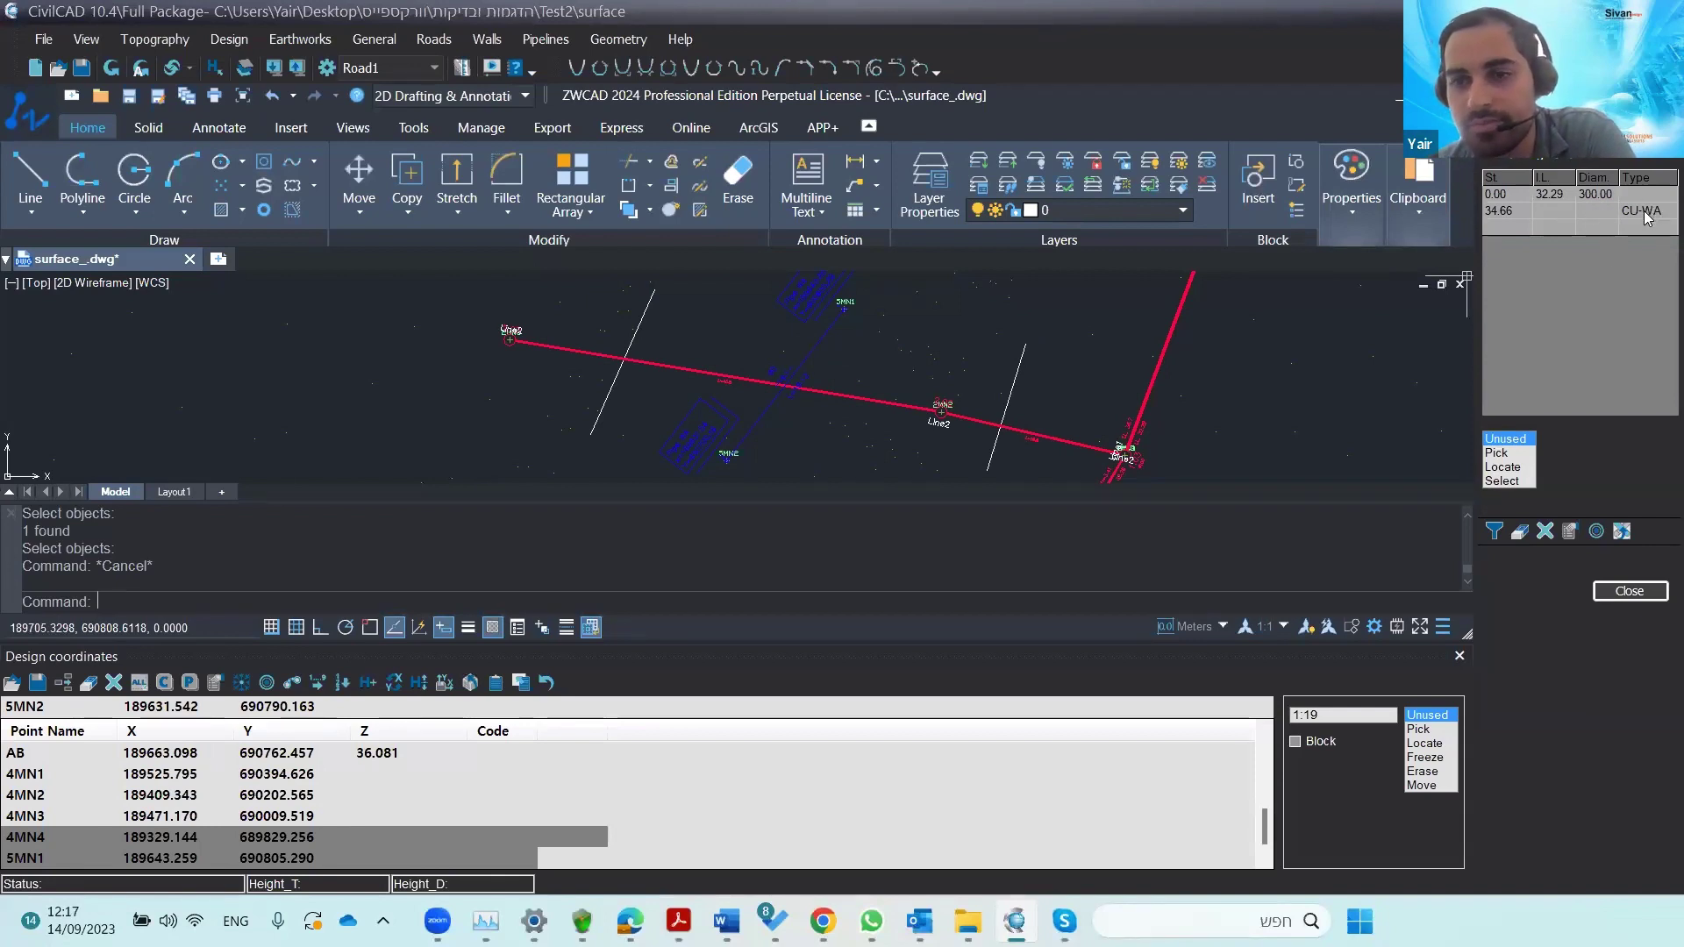
scroll(692, 420, down, 2)
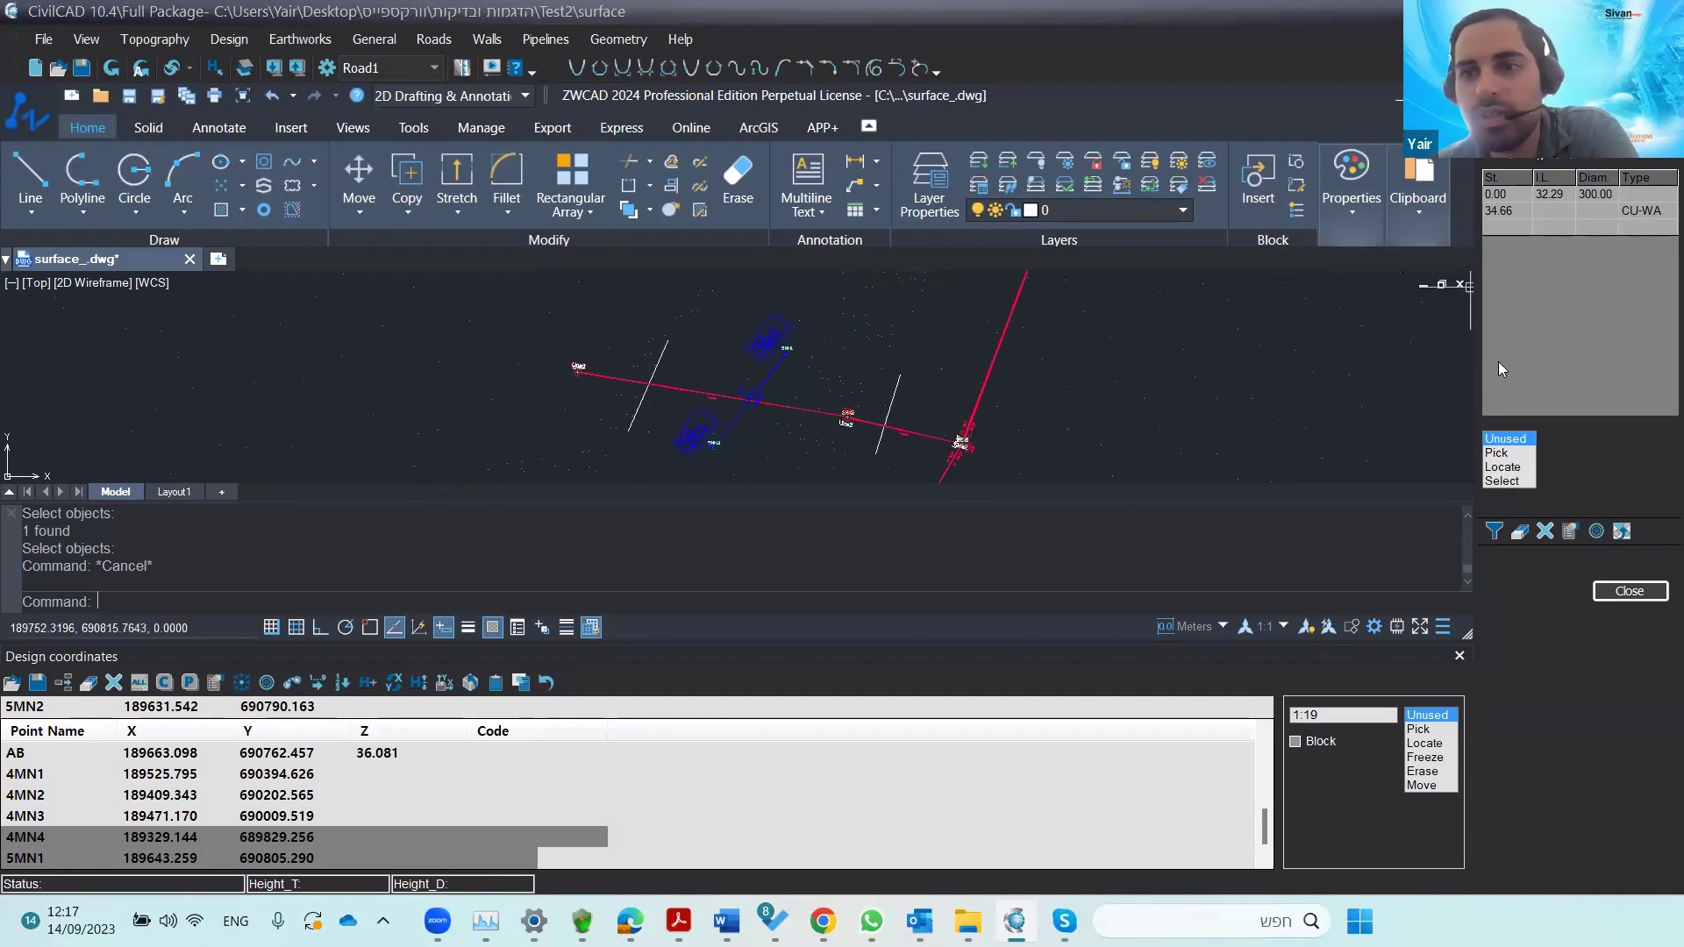
click(1629, 590)
- Open the section of pipeline 2, examine the water pipe crossing marked on its profile, and close the section
click(545, 39)
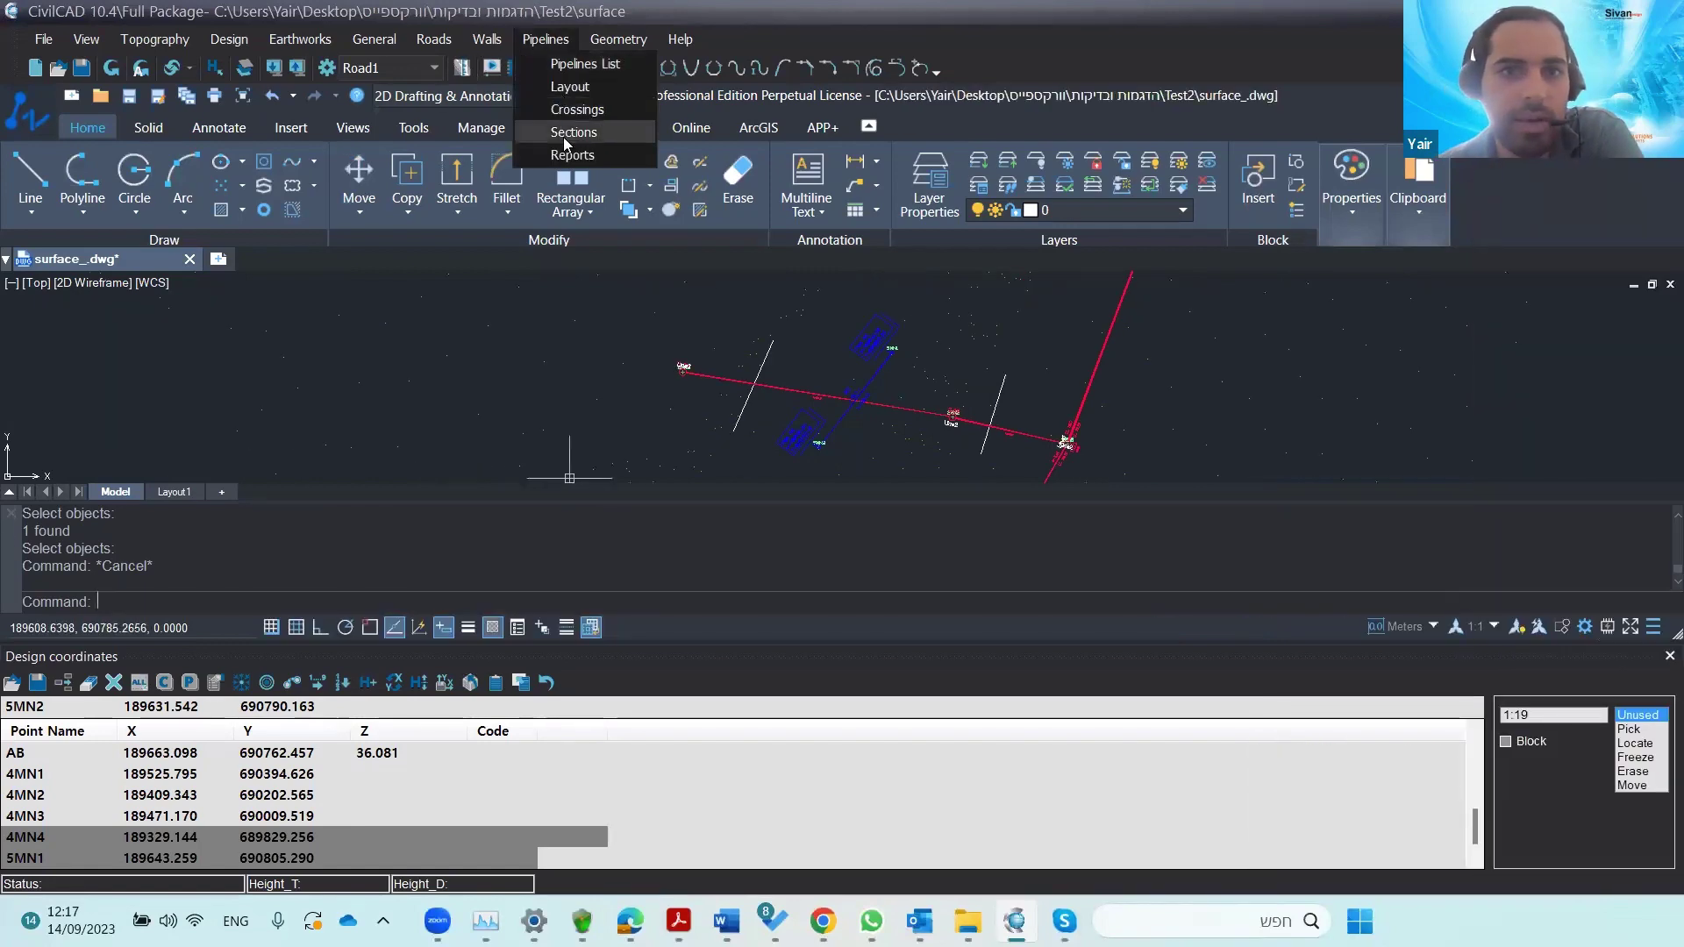
click(563, 134)
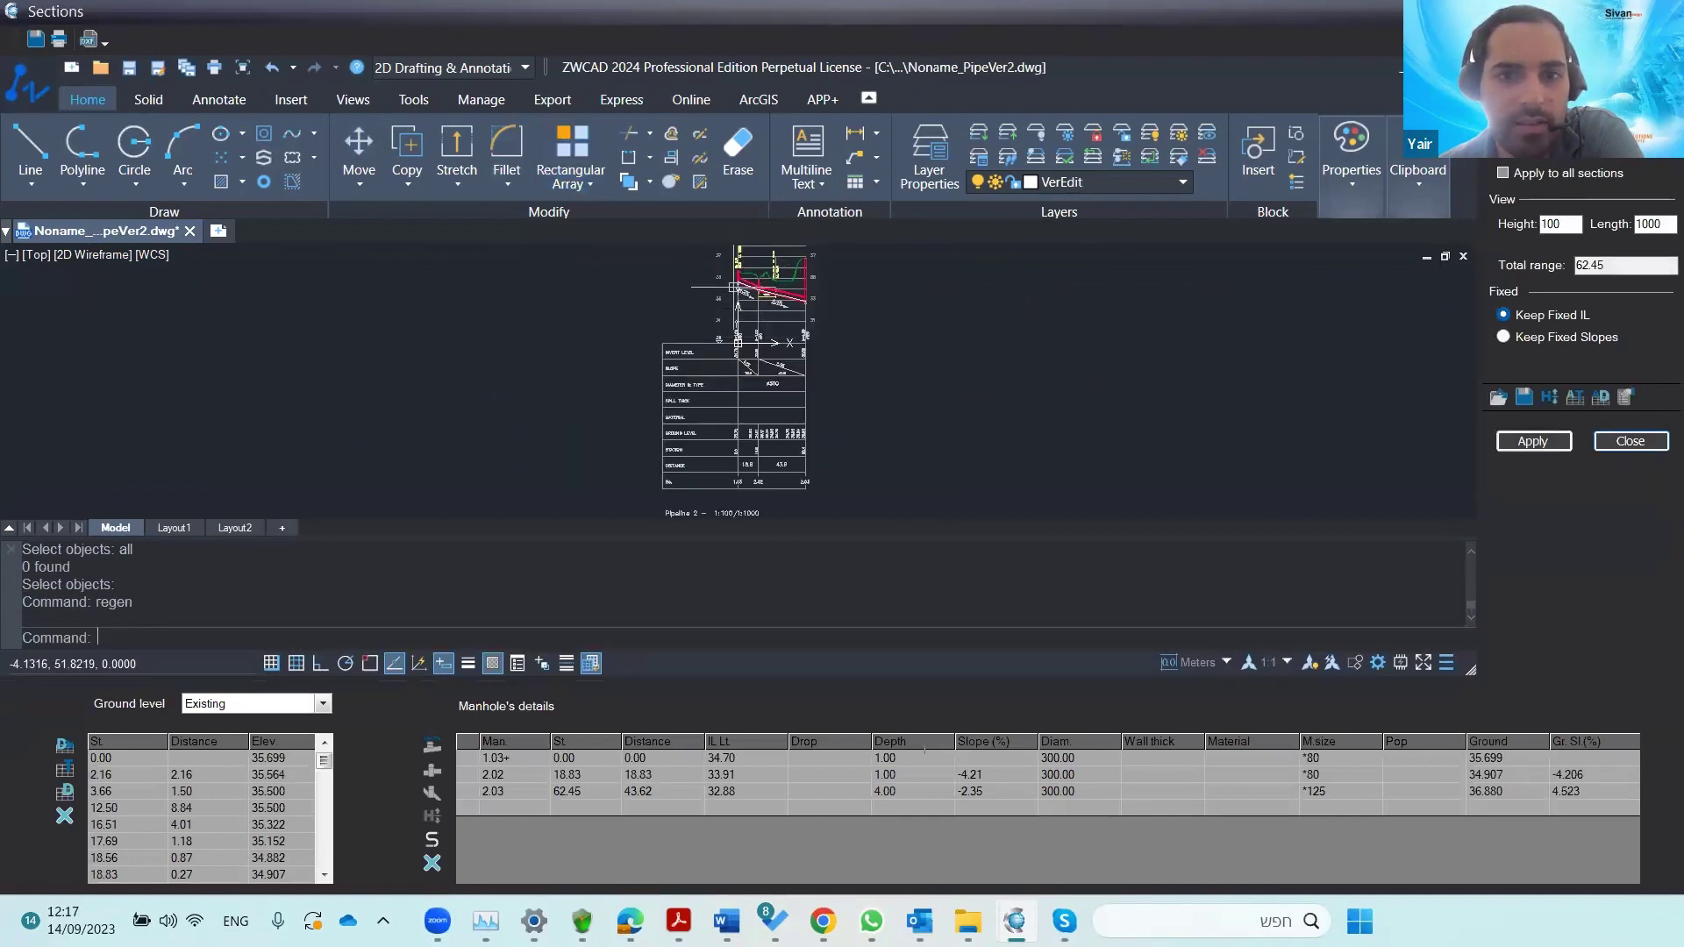
scroll(791, 265, up, 6)
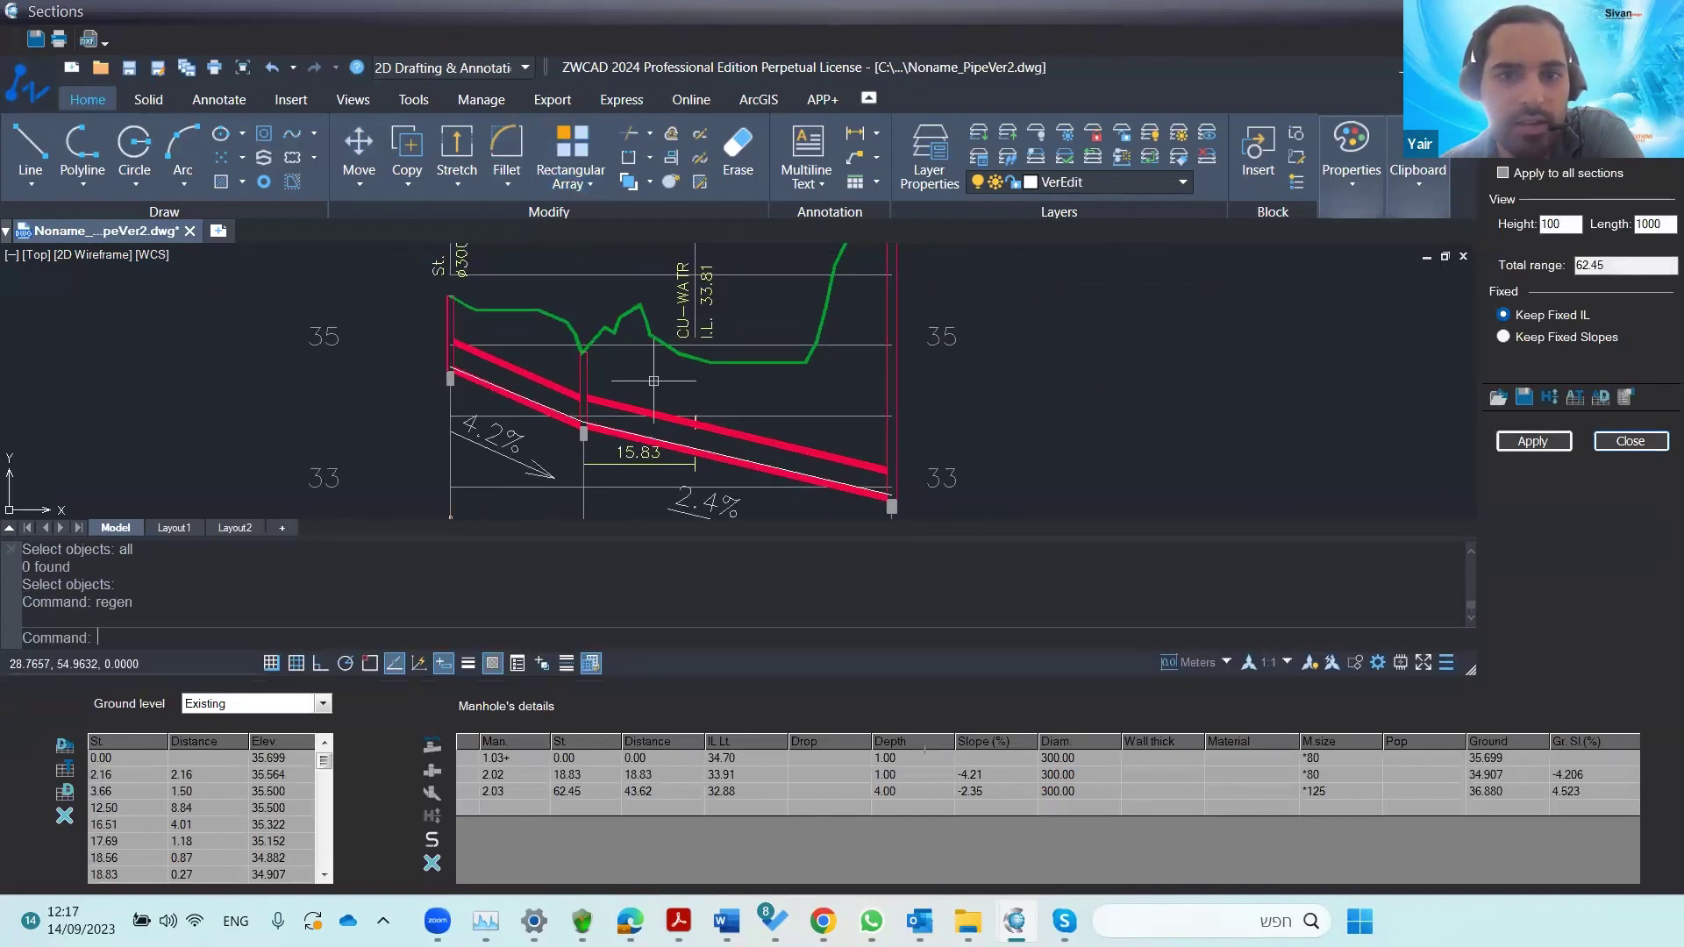
middle_drag(668, 361, 640, 386)
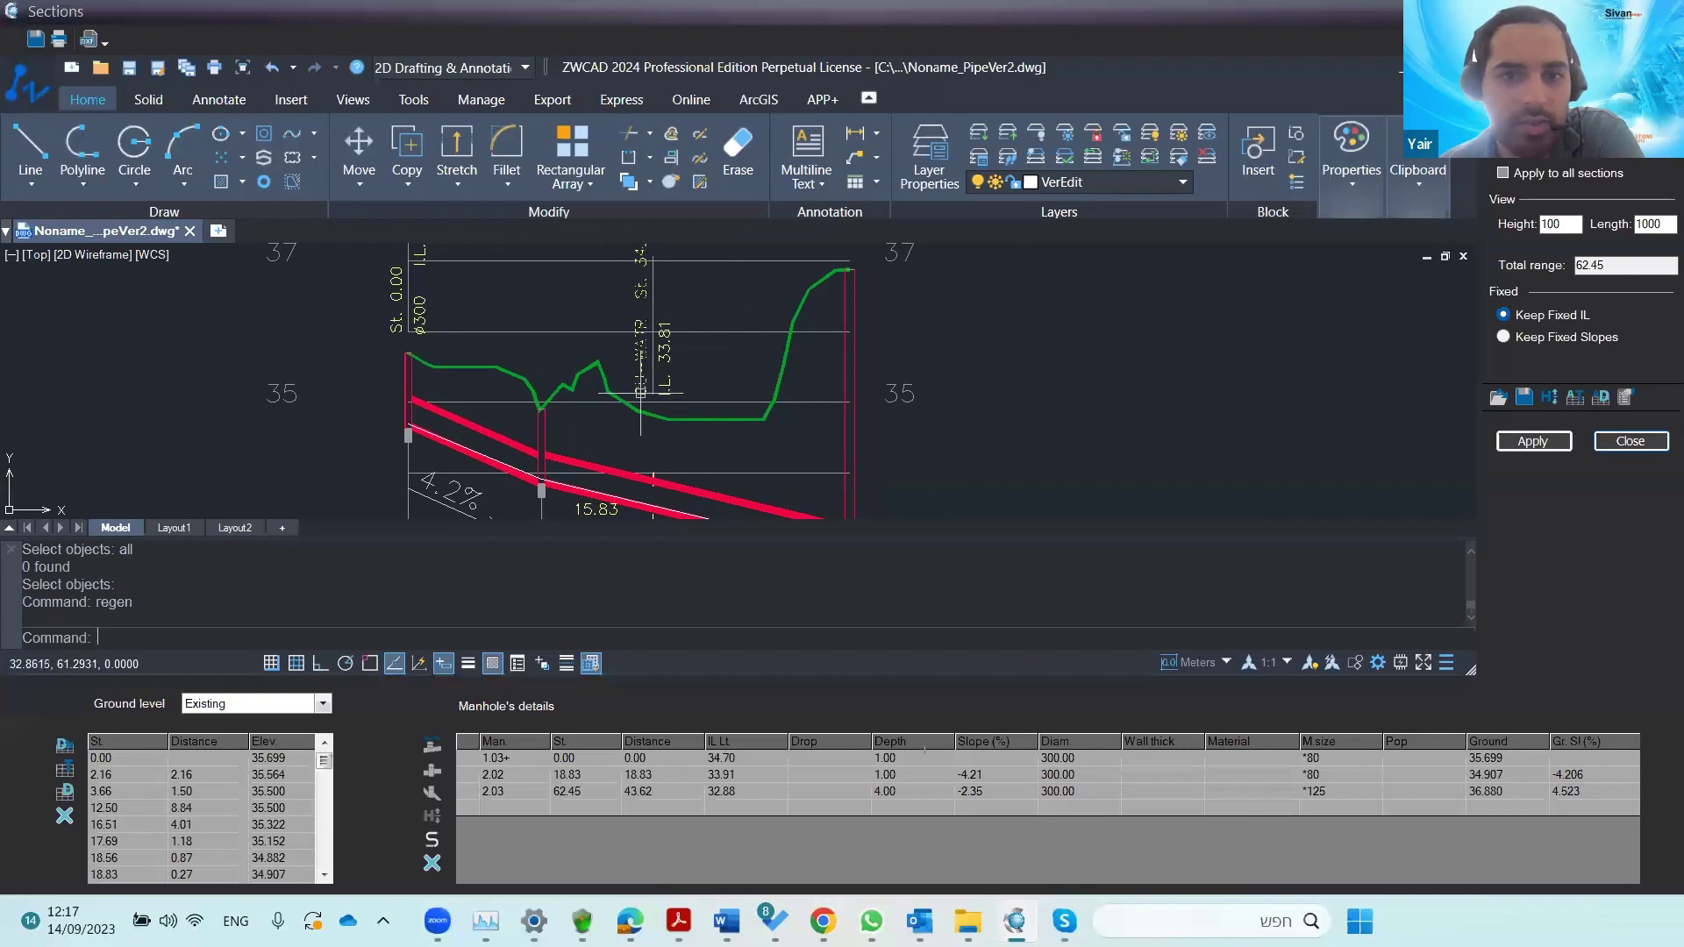
scroll(587, 451, down, 2)
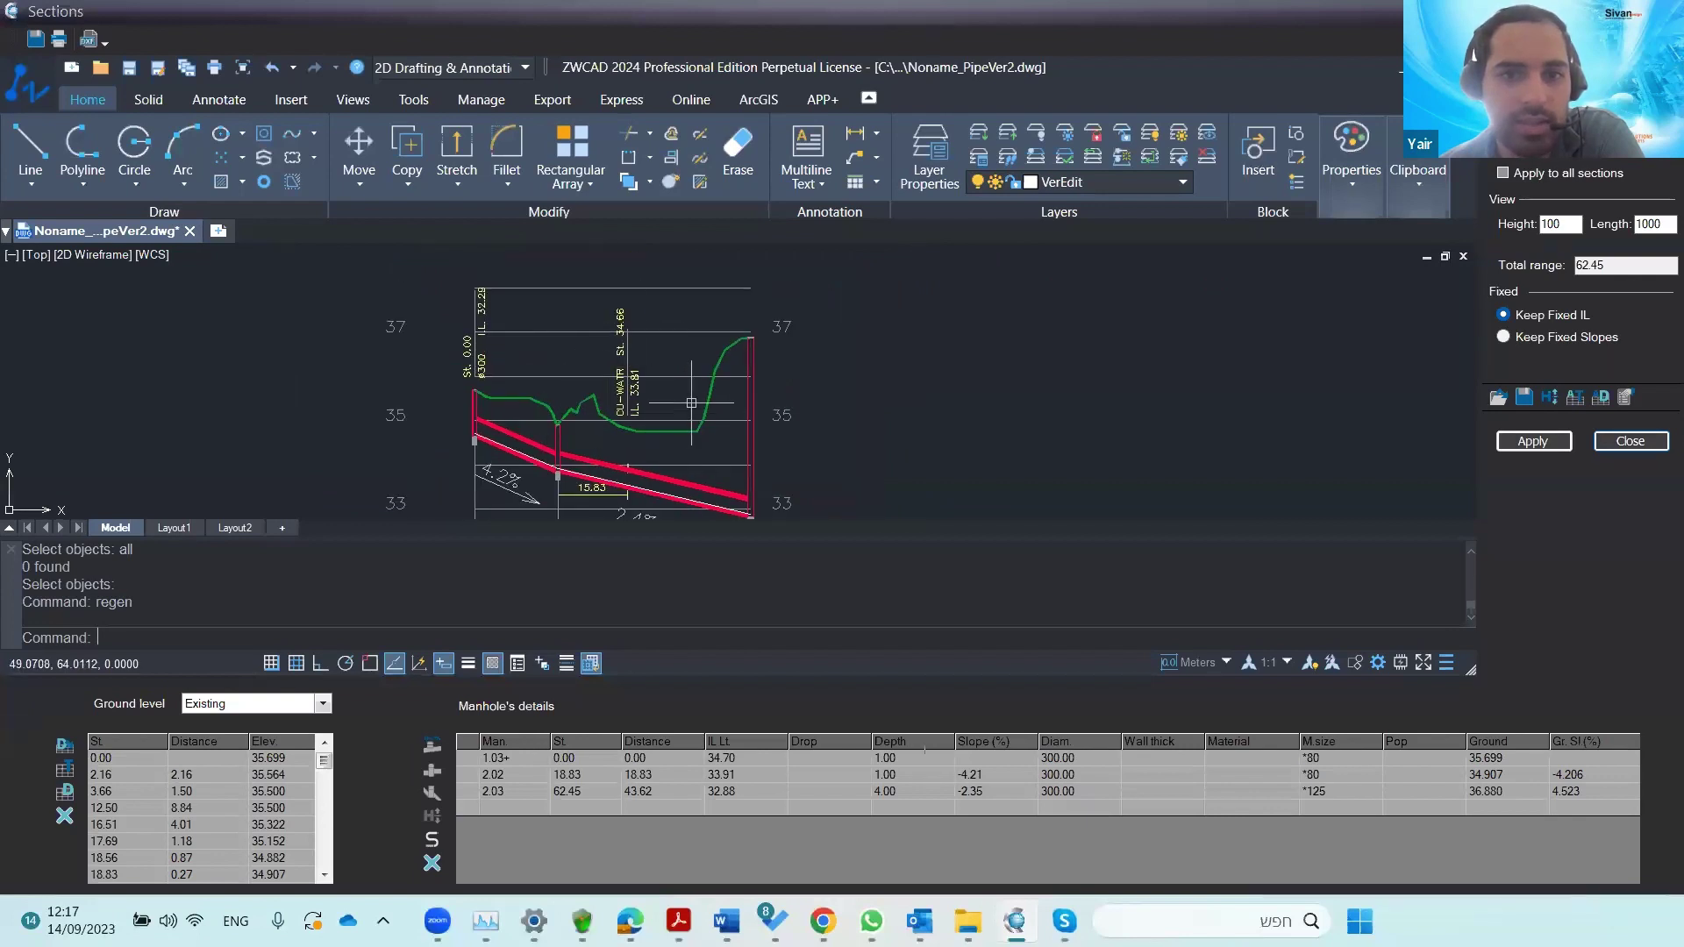
scroll(620, 390, up, 4)
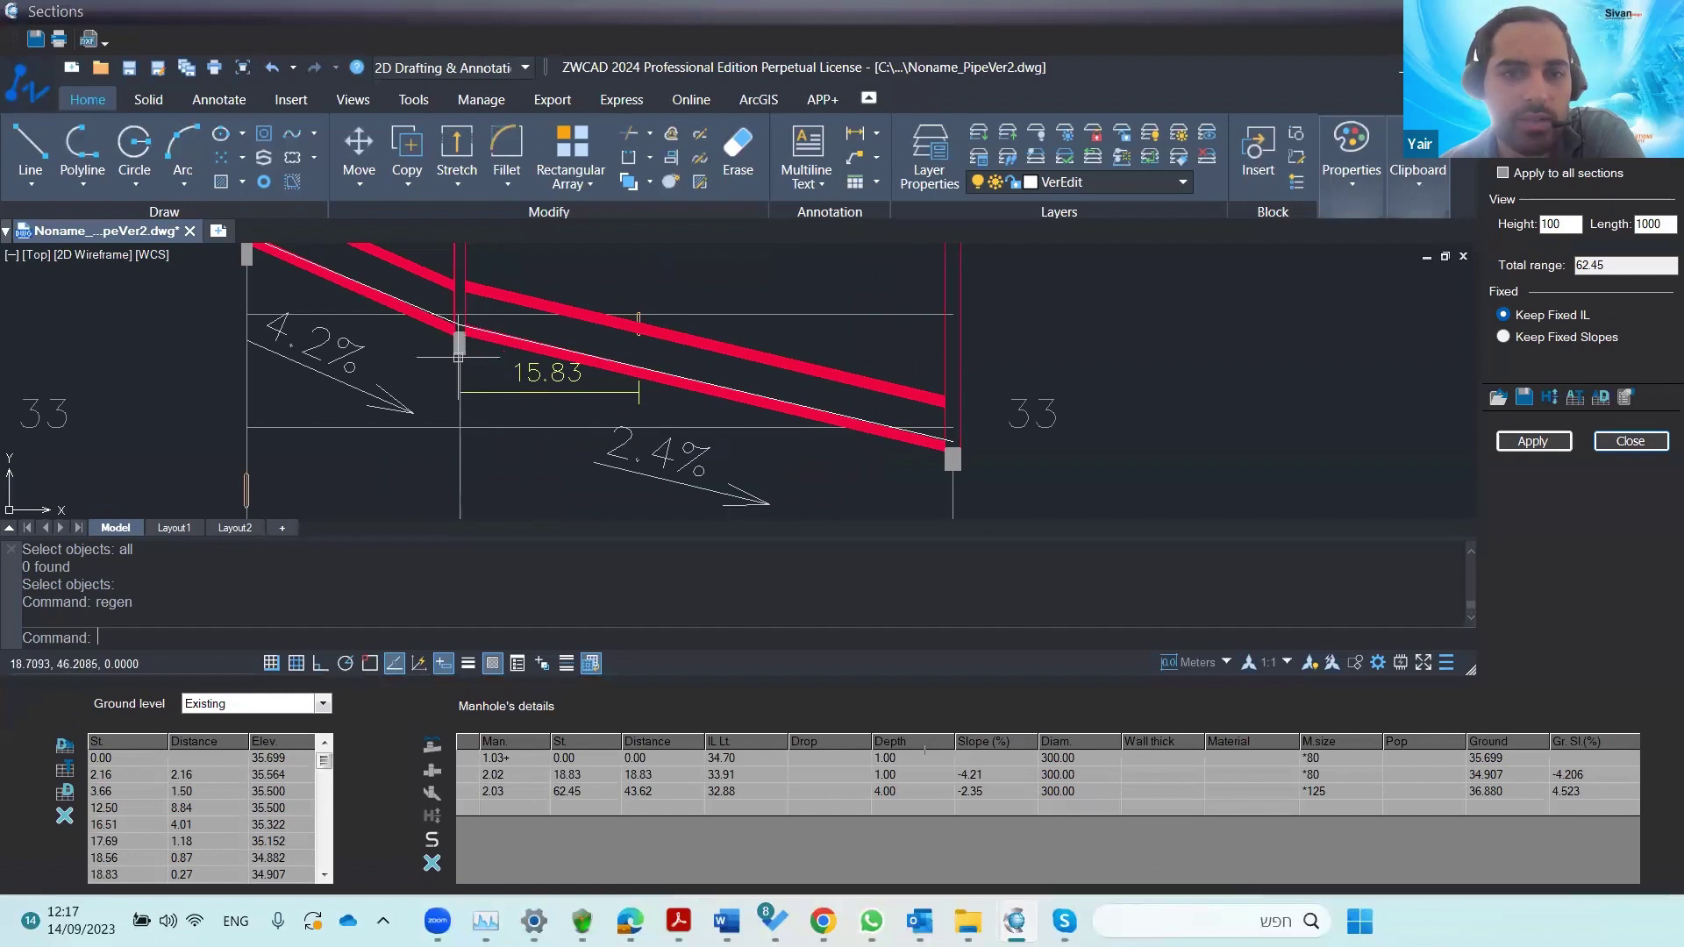
scroll(462, 351, down, 4)
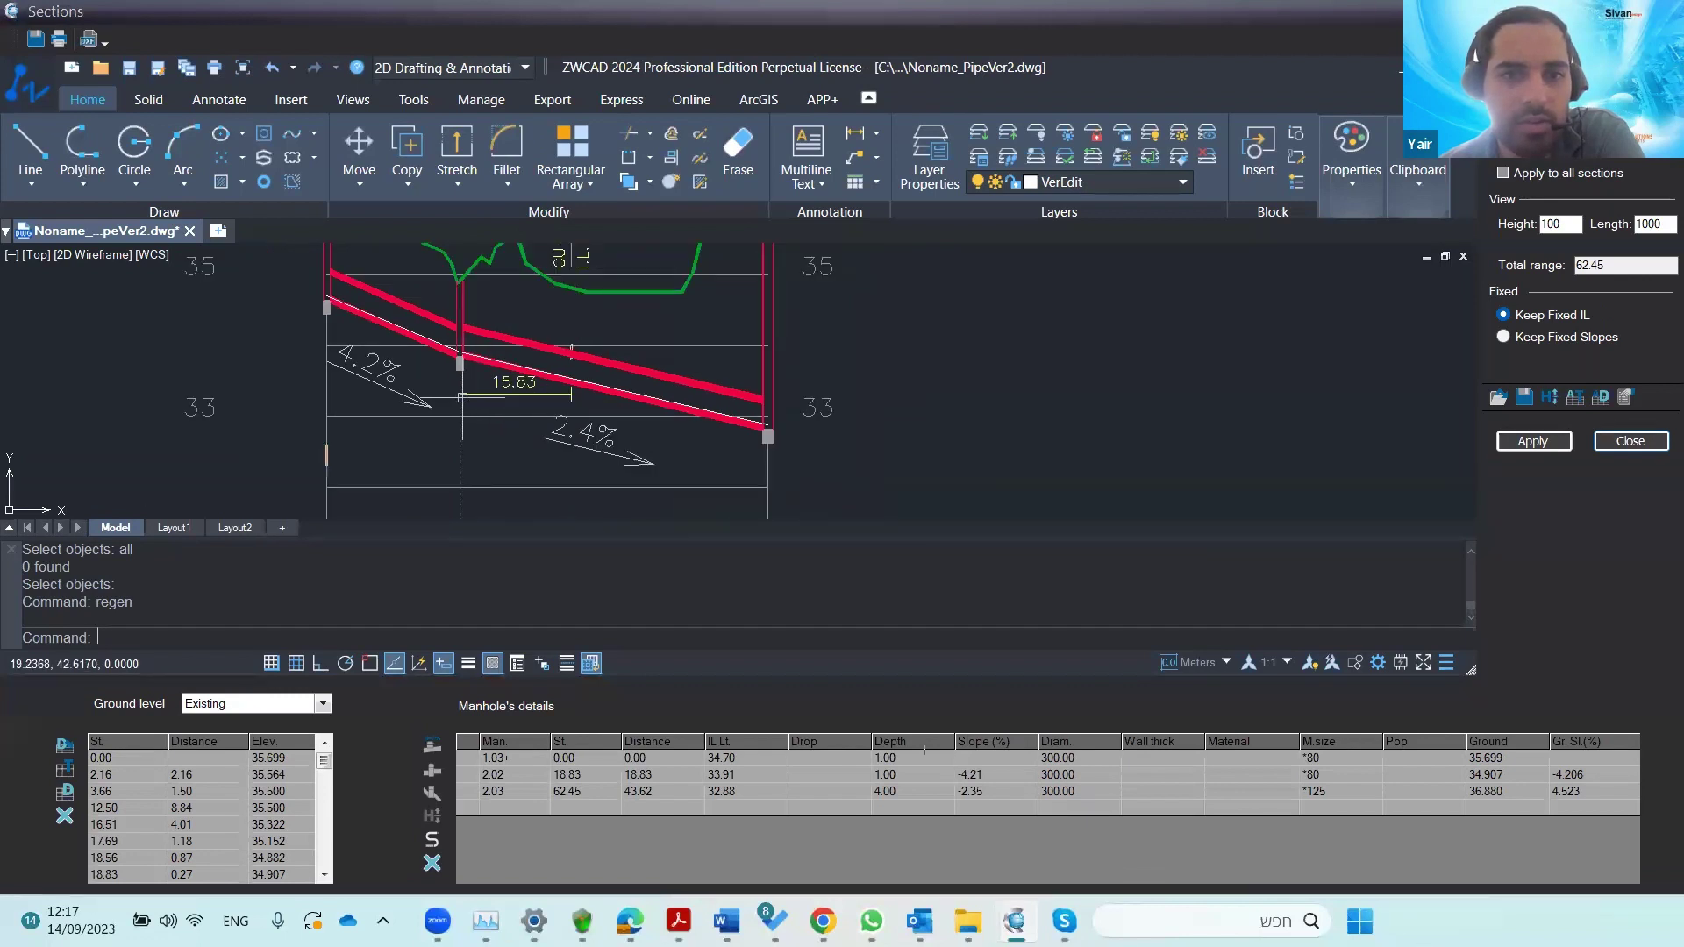
middle_drag(466, 387, 465, 439)
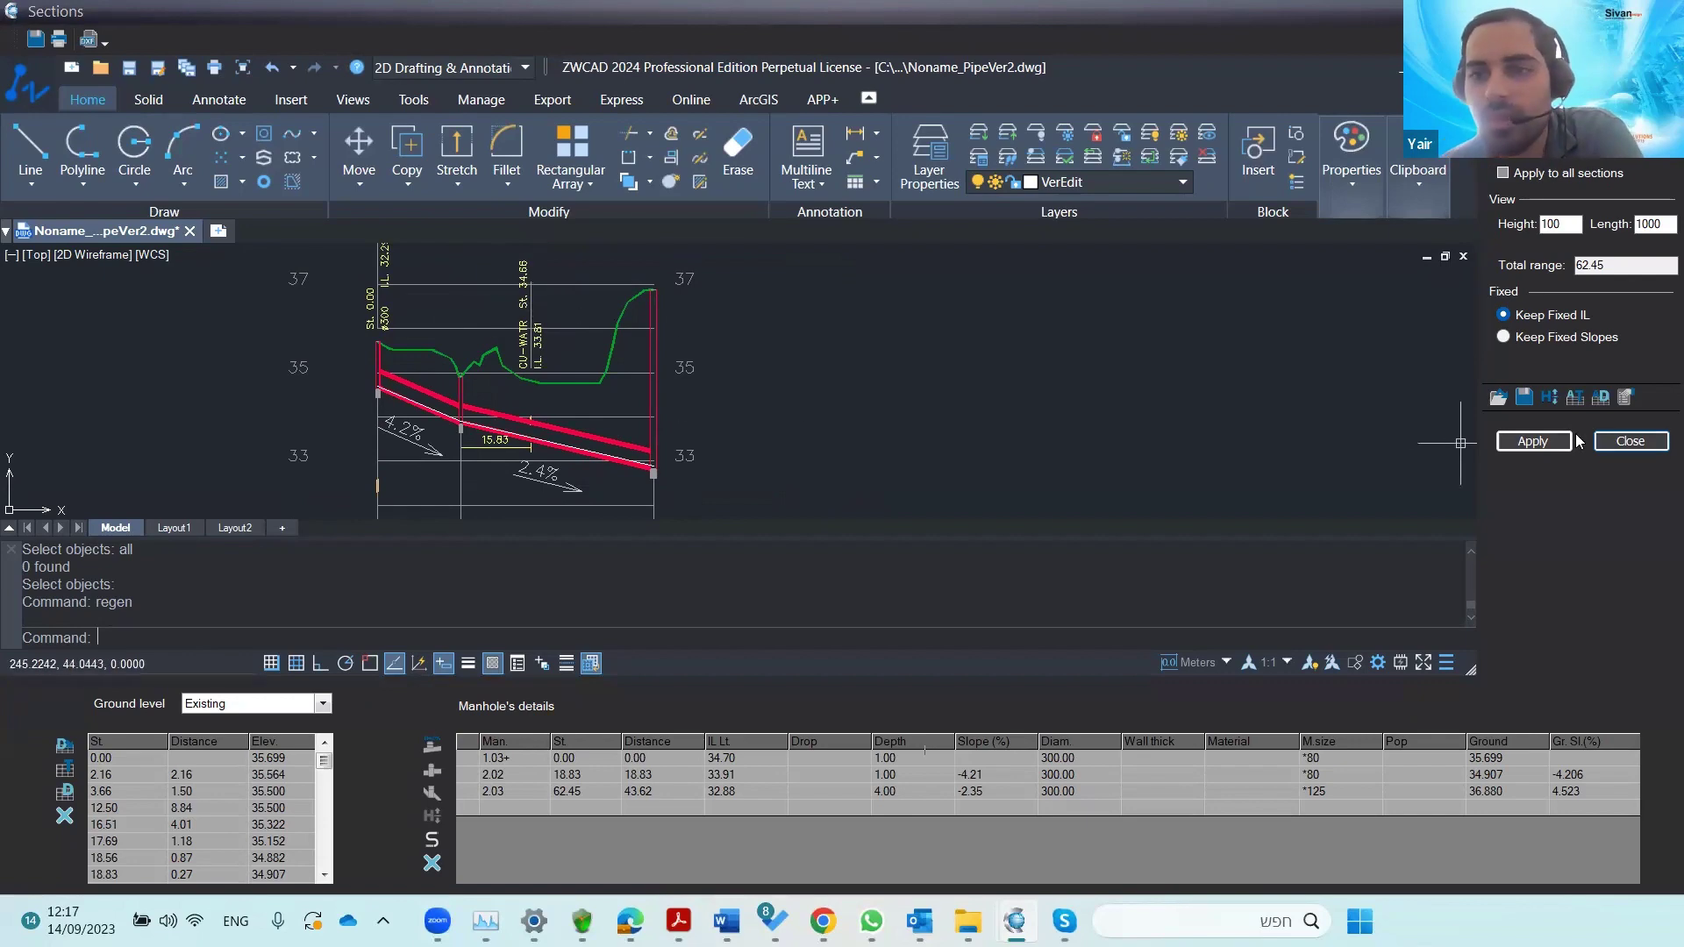
click(1628, 441)
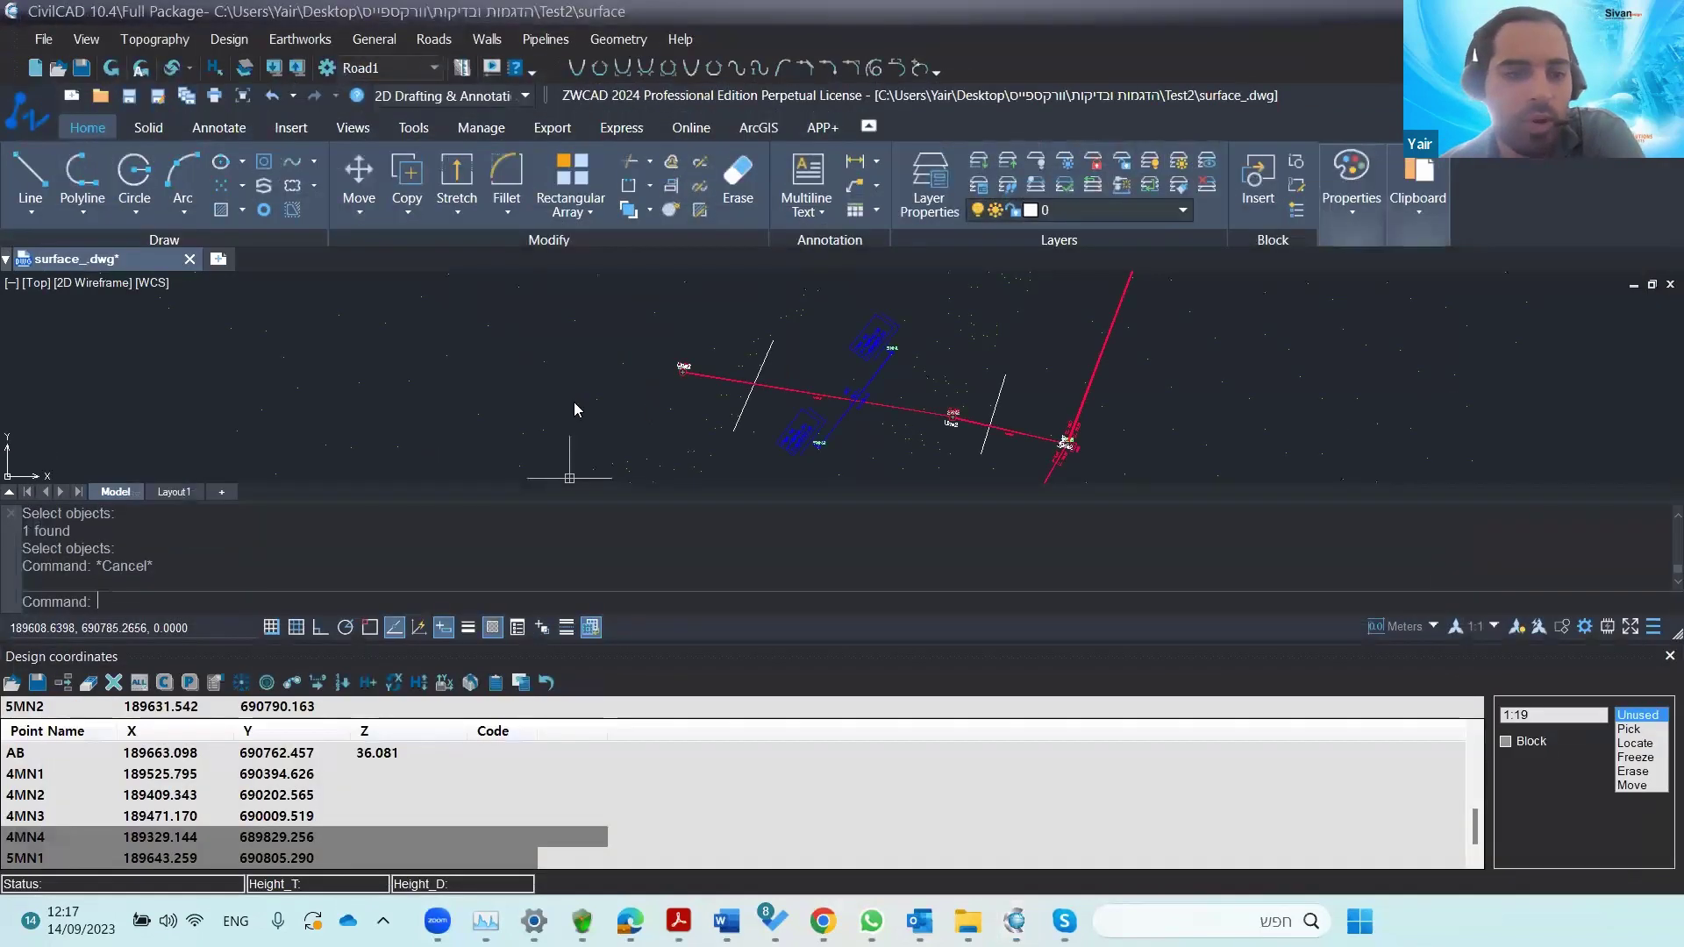
- In the water pipeline's layout, move manhole 5MN2 south-east to about X 189645, Y 690785 and apply the new alignment
click(530, 48)
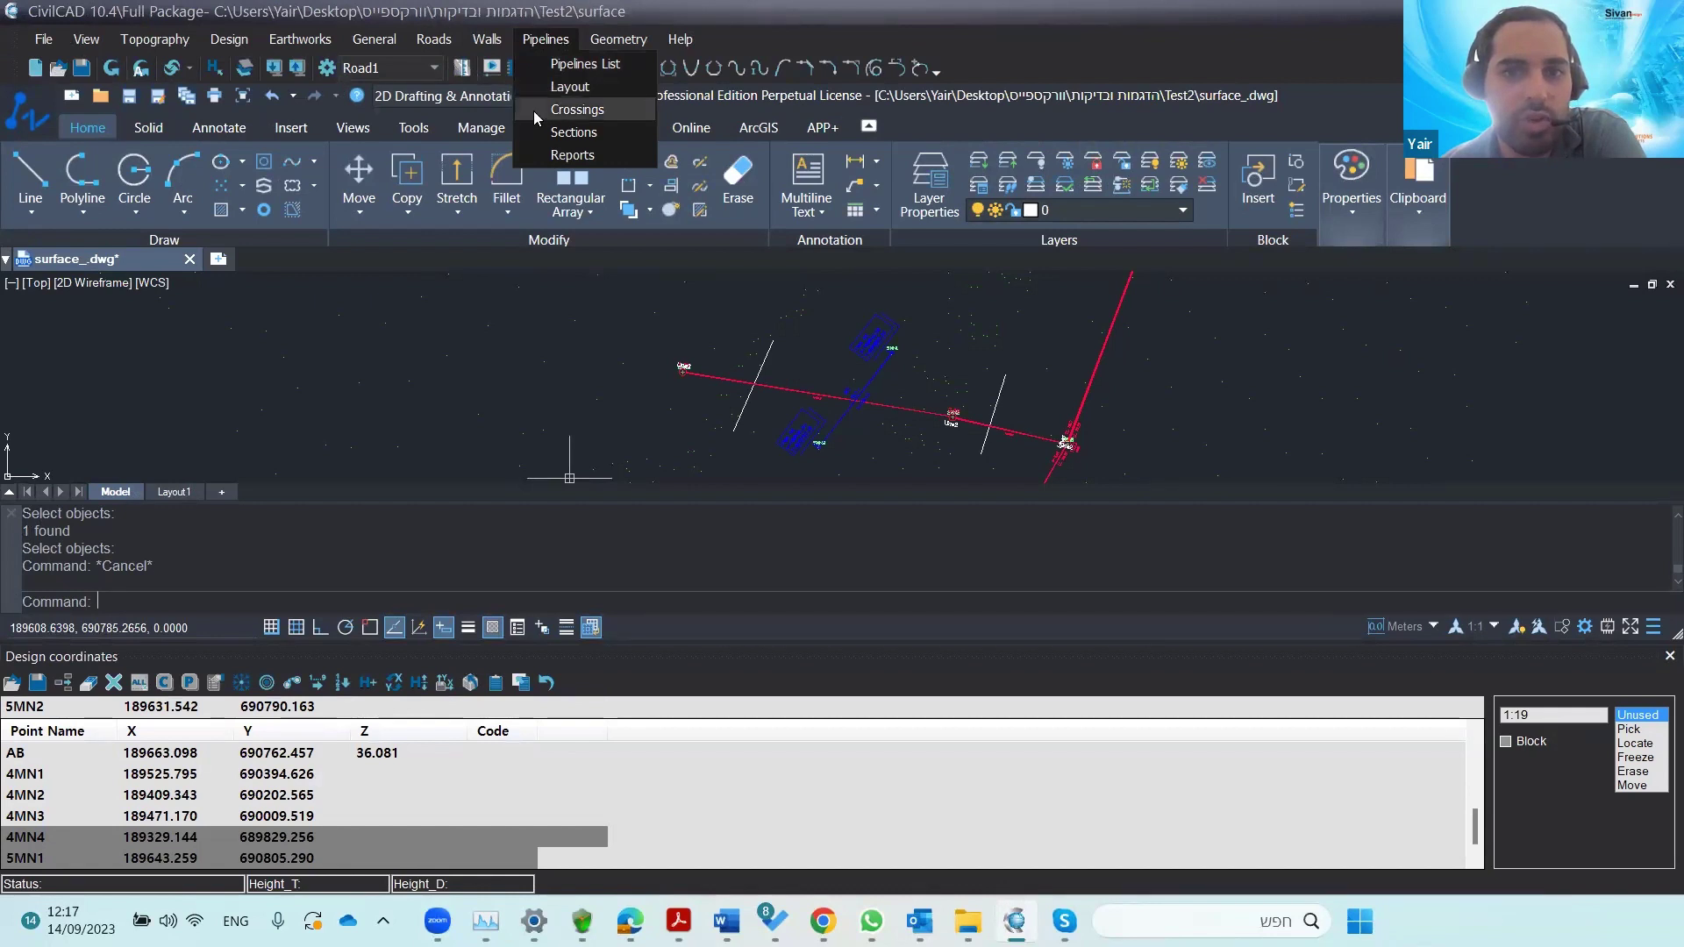
click(568, 86)
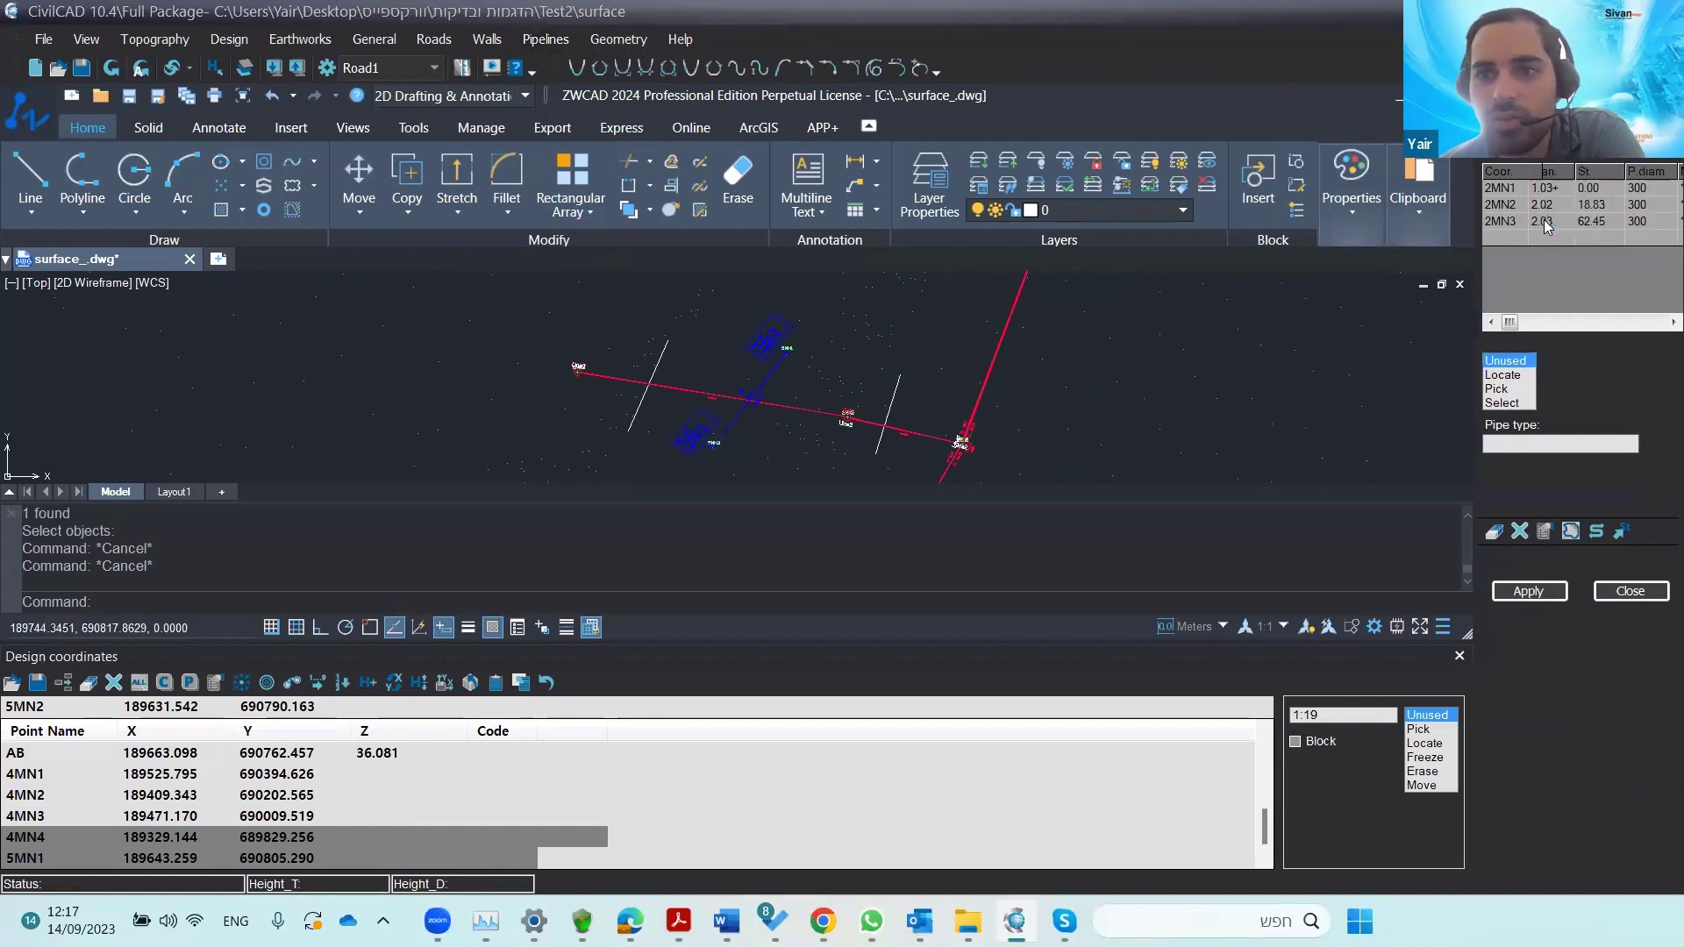
scroll(735, 447, up, 5)
mouse_move(734, 437)
middle_down()
mouse_move(698, 413)
mouse_move(753, 294)
middle_up()
scroll(653, 386, up, 4)
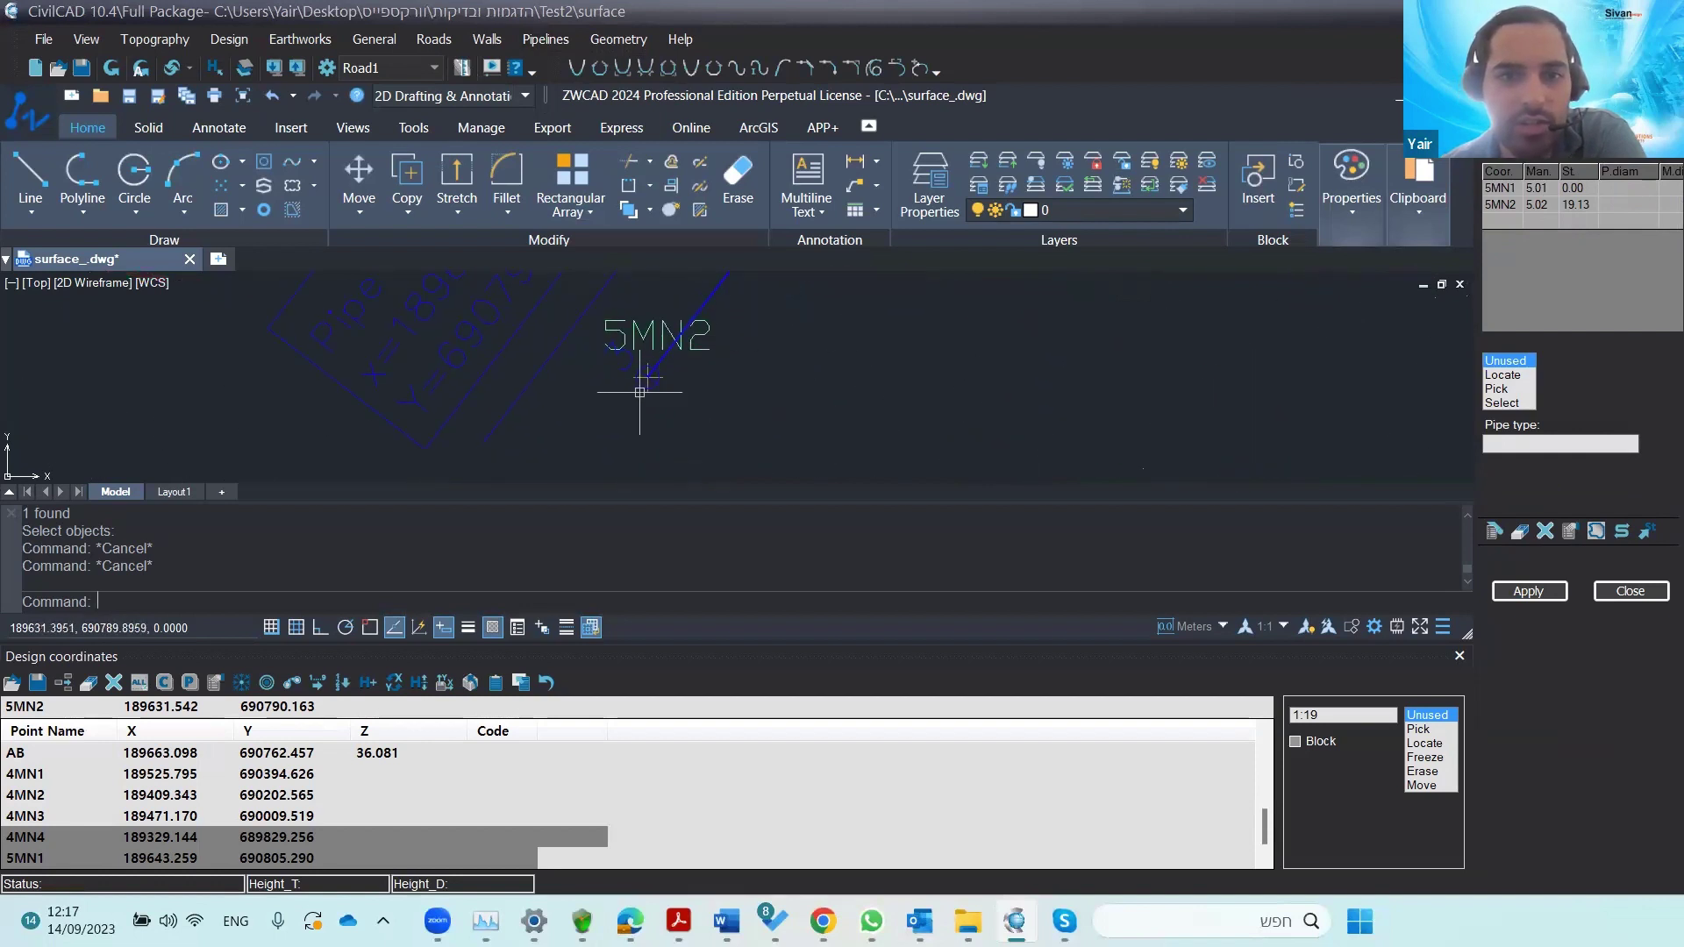
click(640, 392)
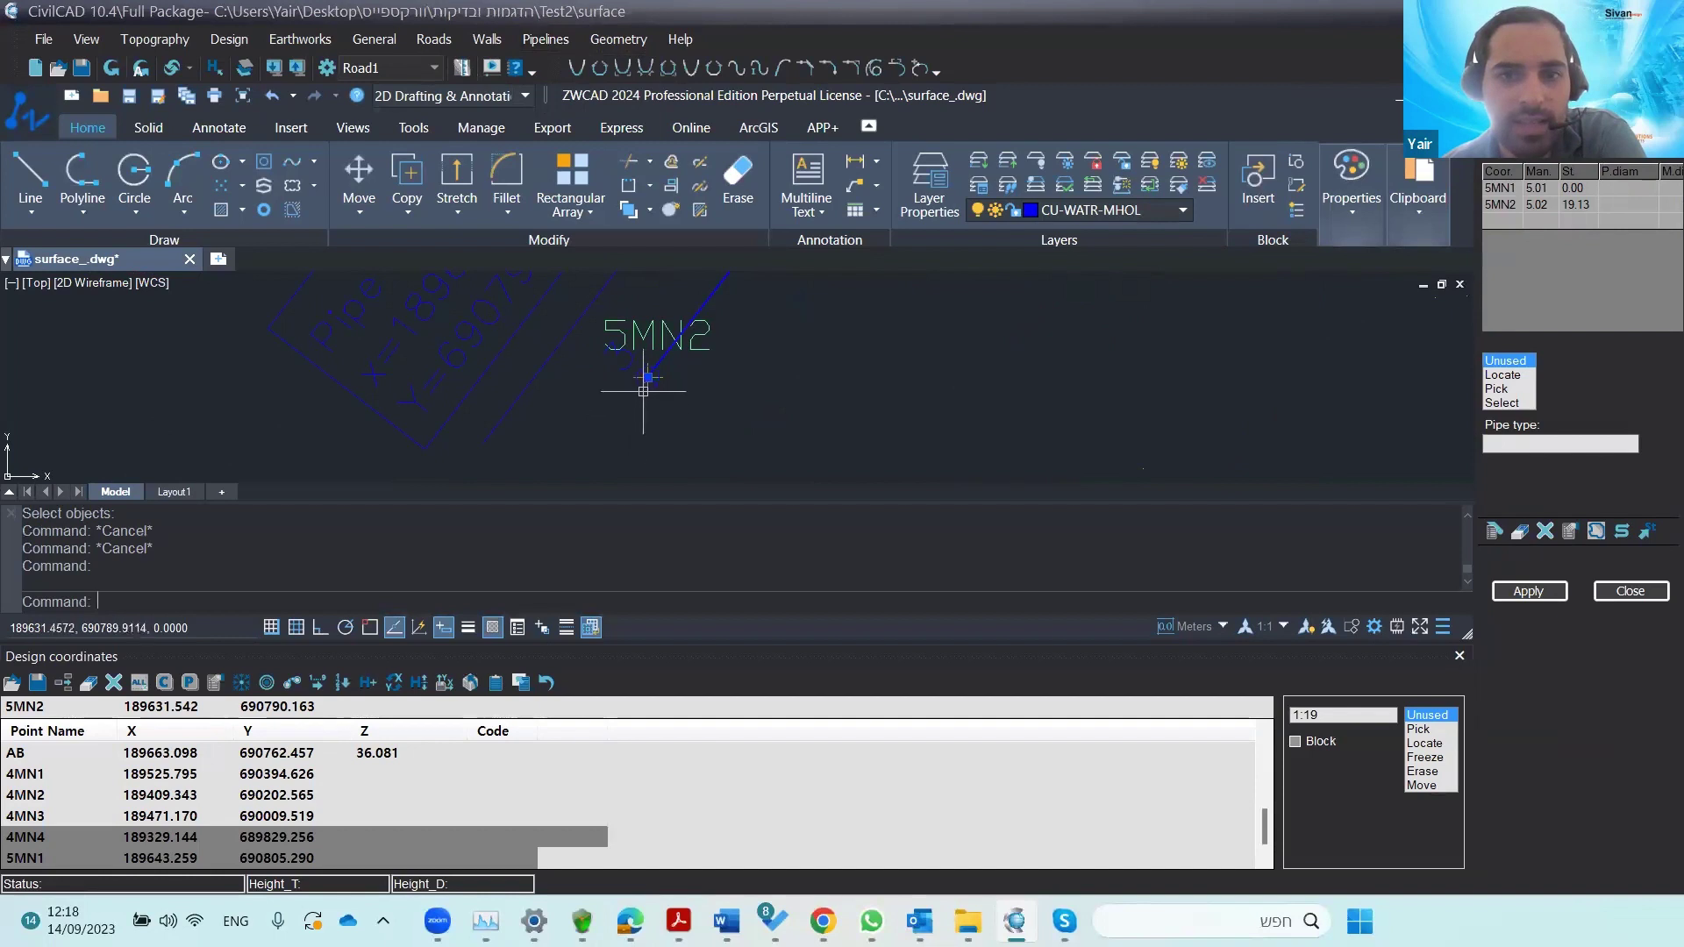
click(647, 378)
scroll(1067, 396, down, 4)
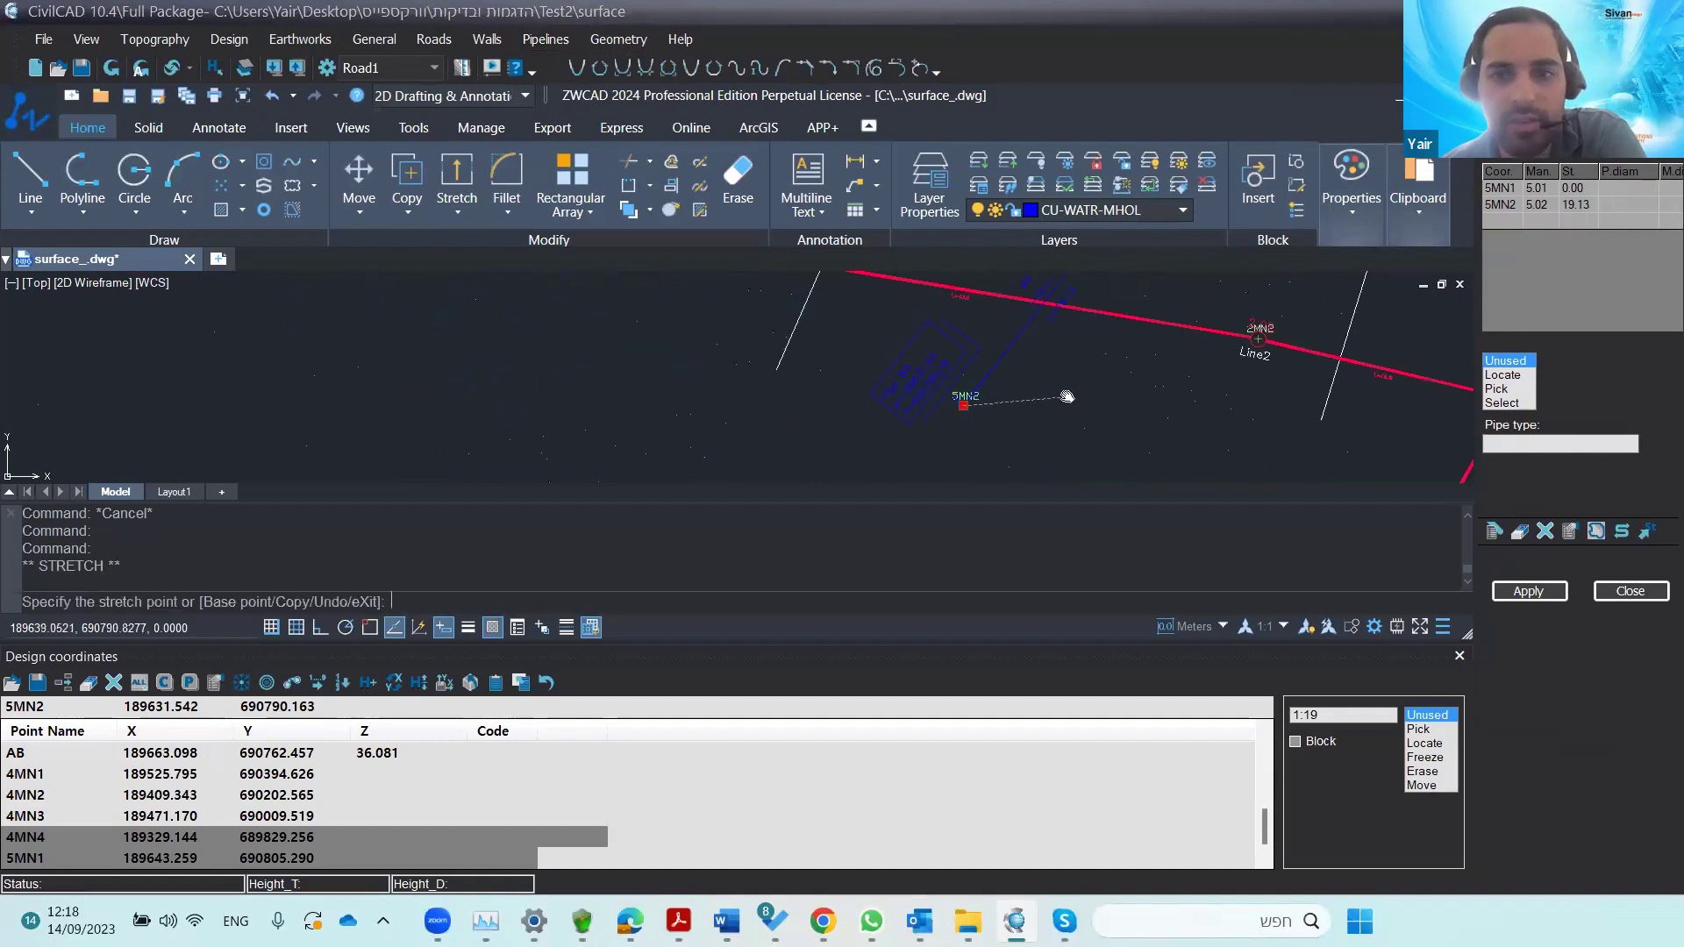
scroll(1067, 396, down, 6)
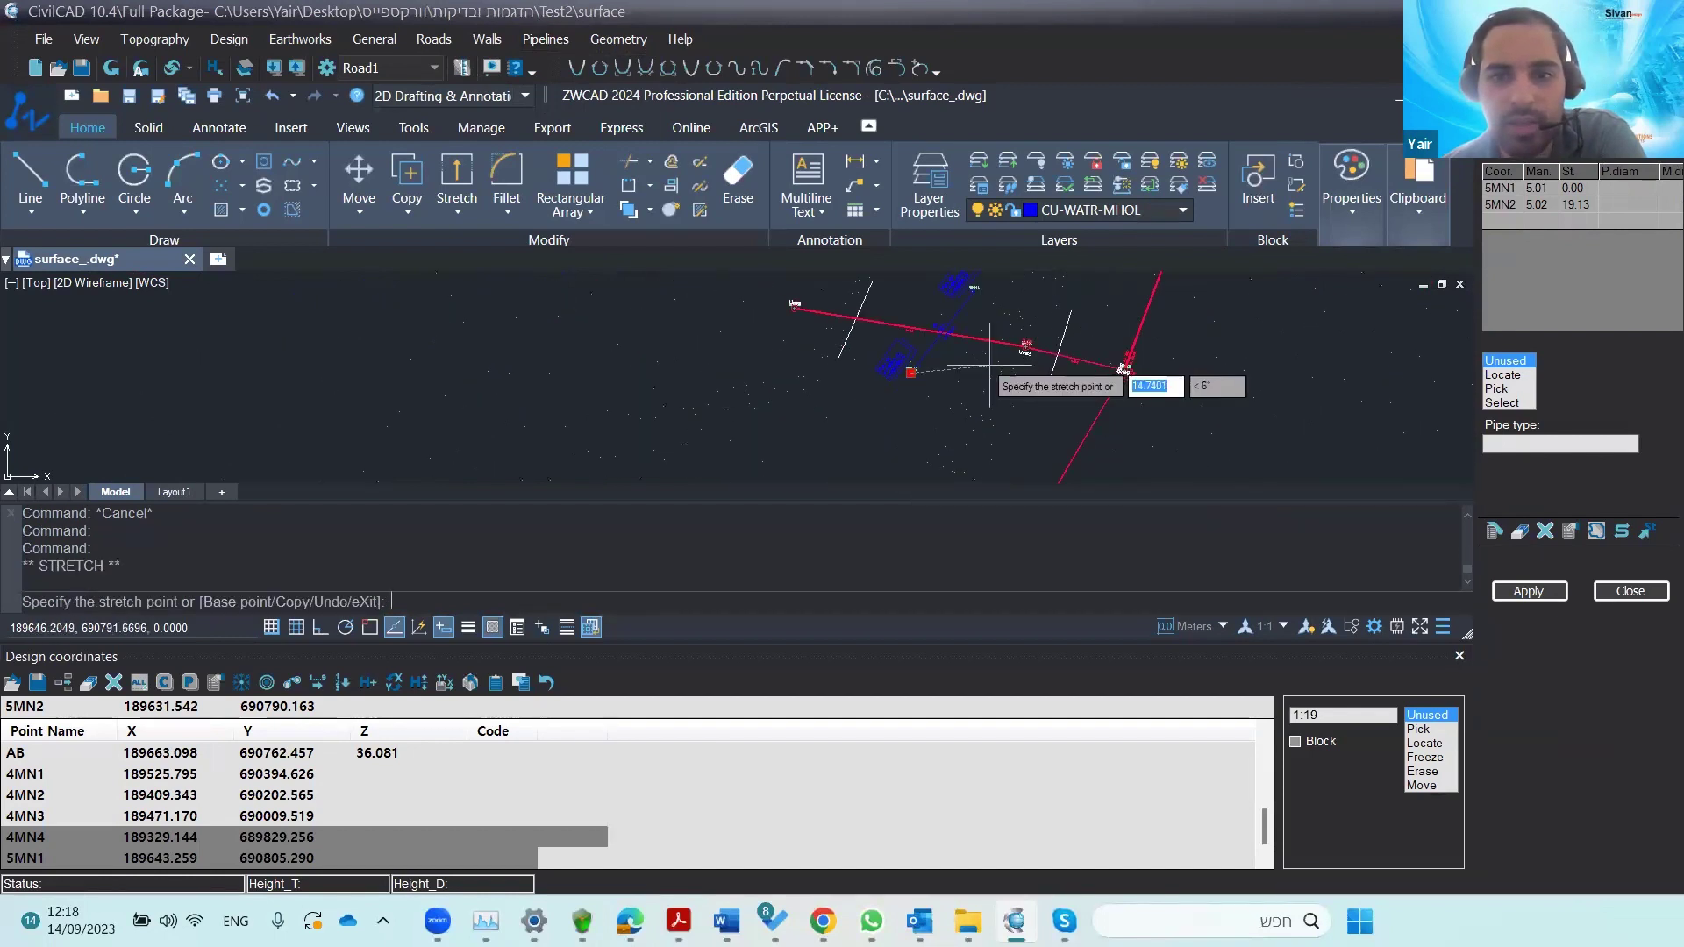
click(985, 399)
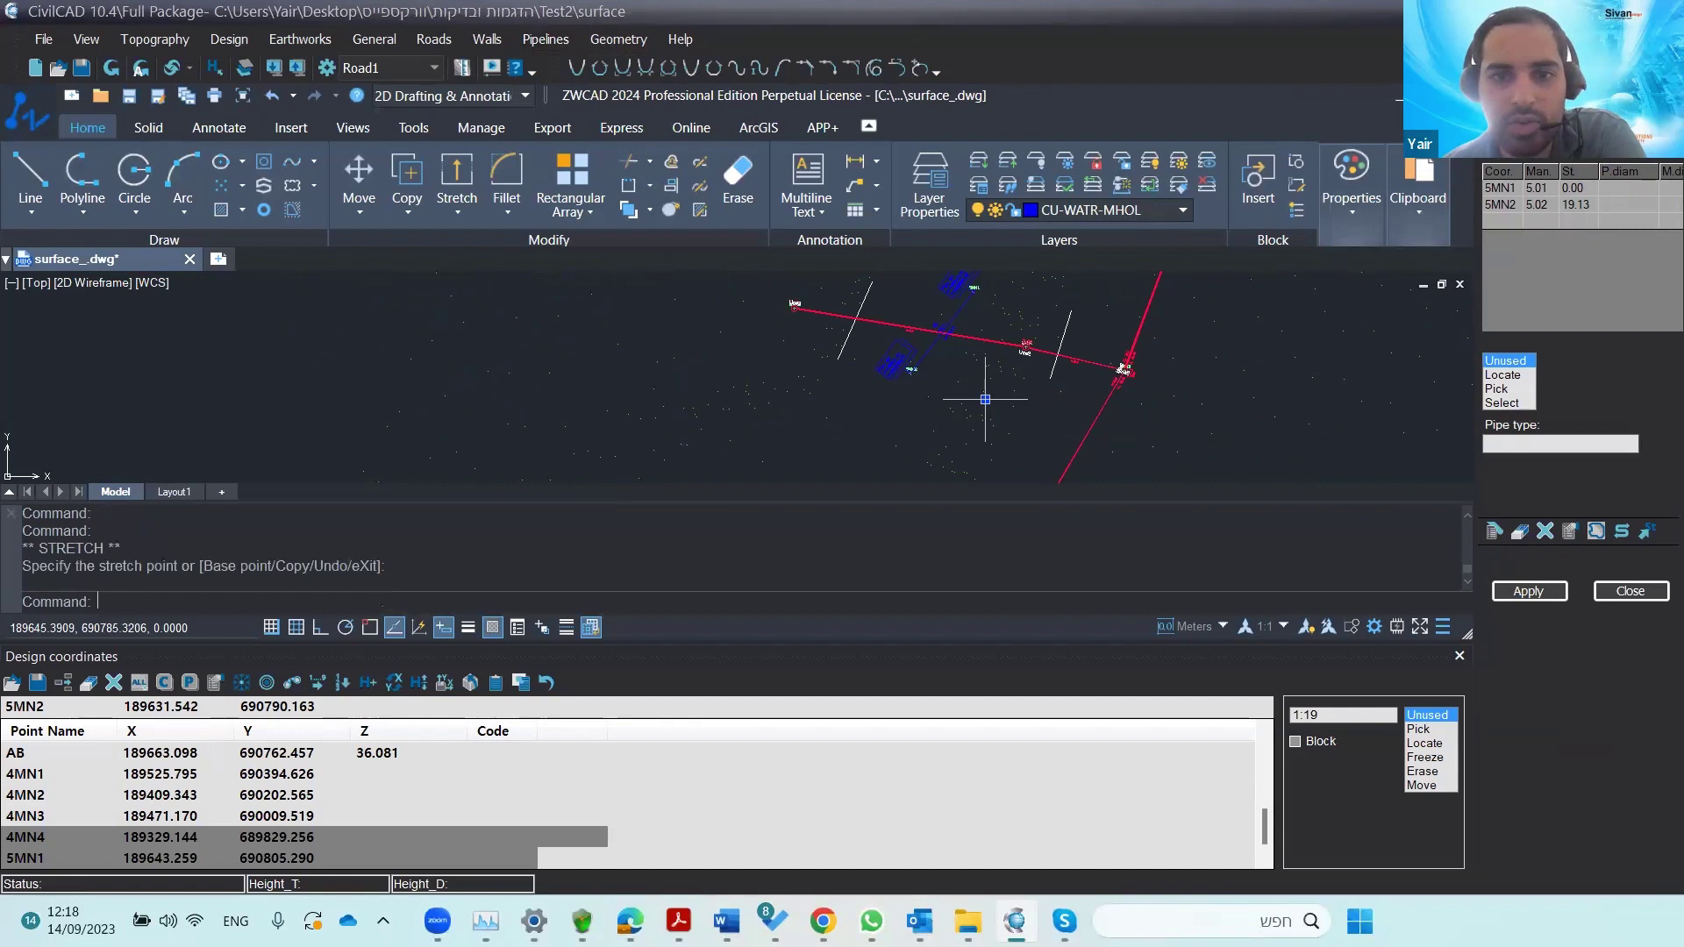
click(1504, 595)
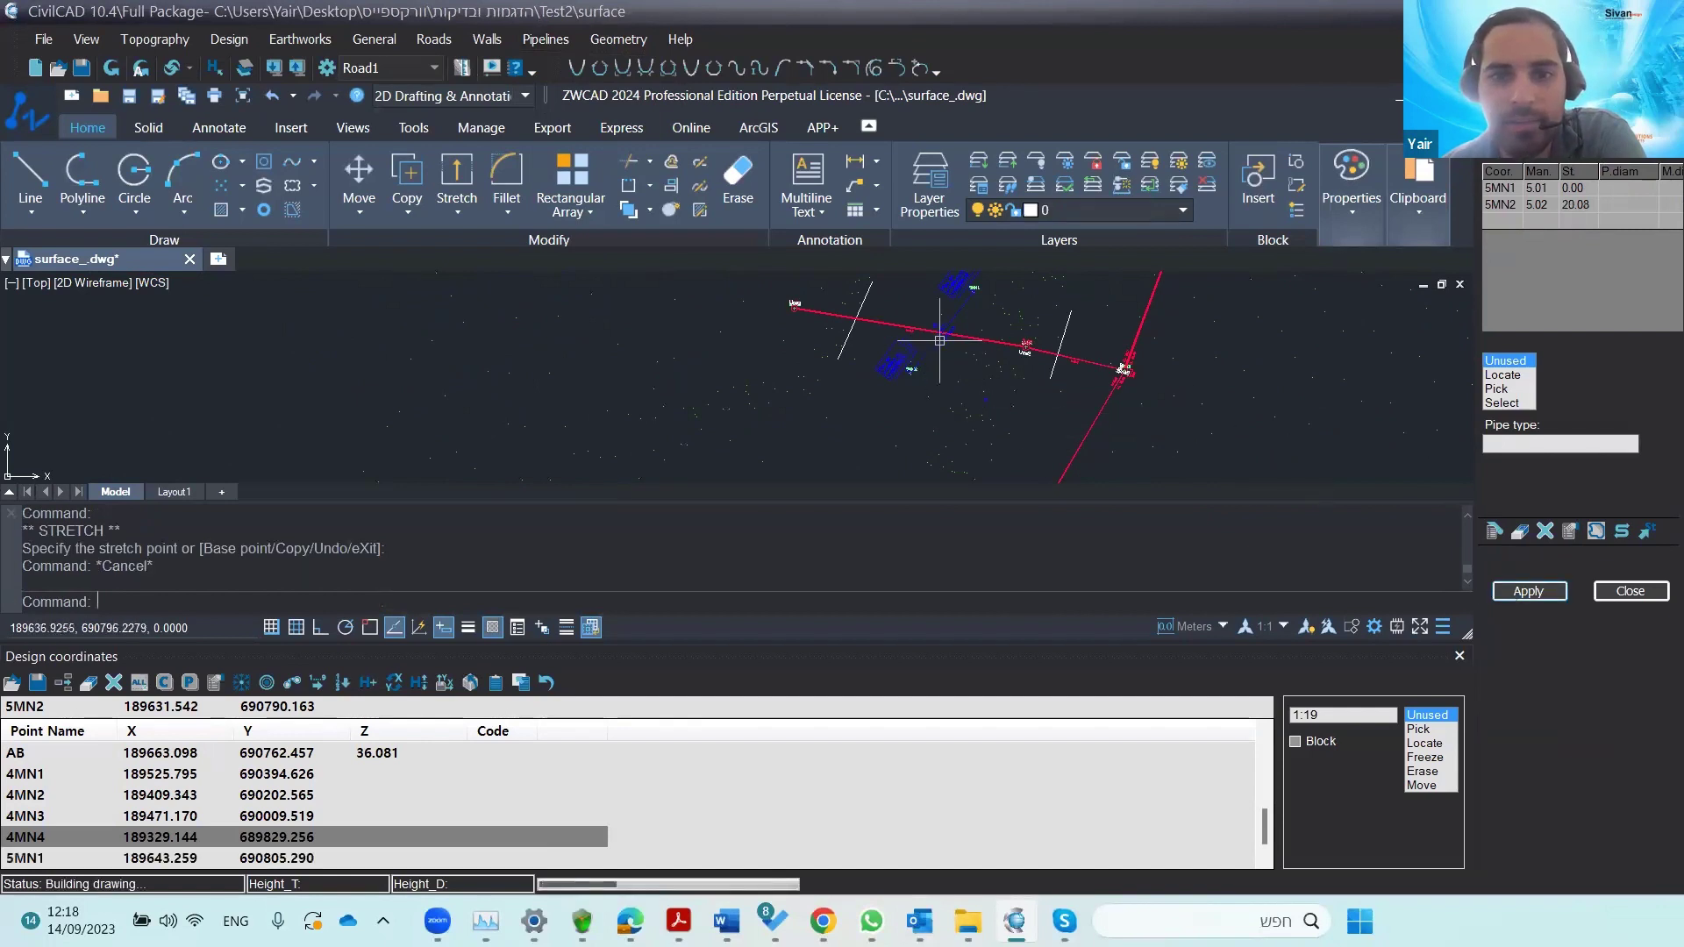
text(wde)
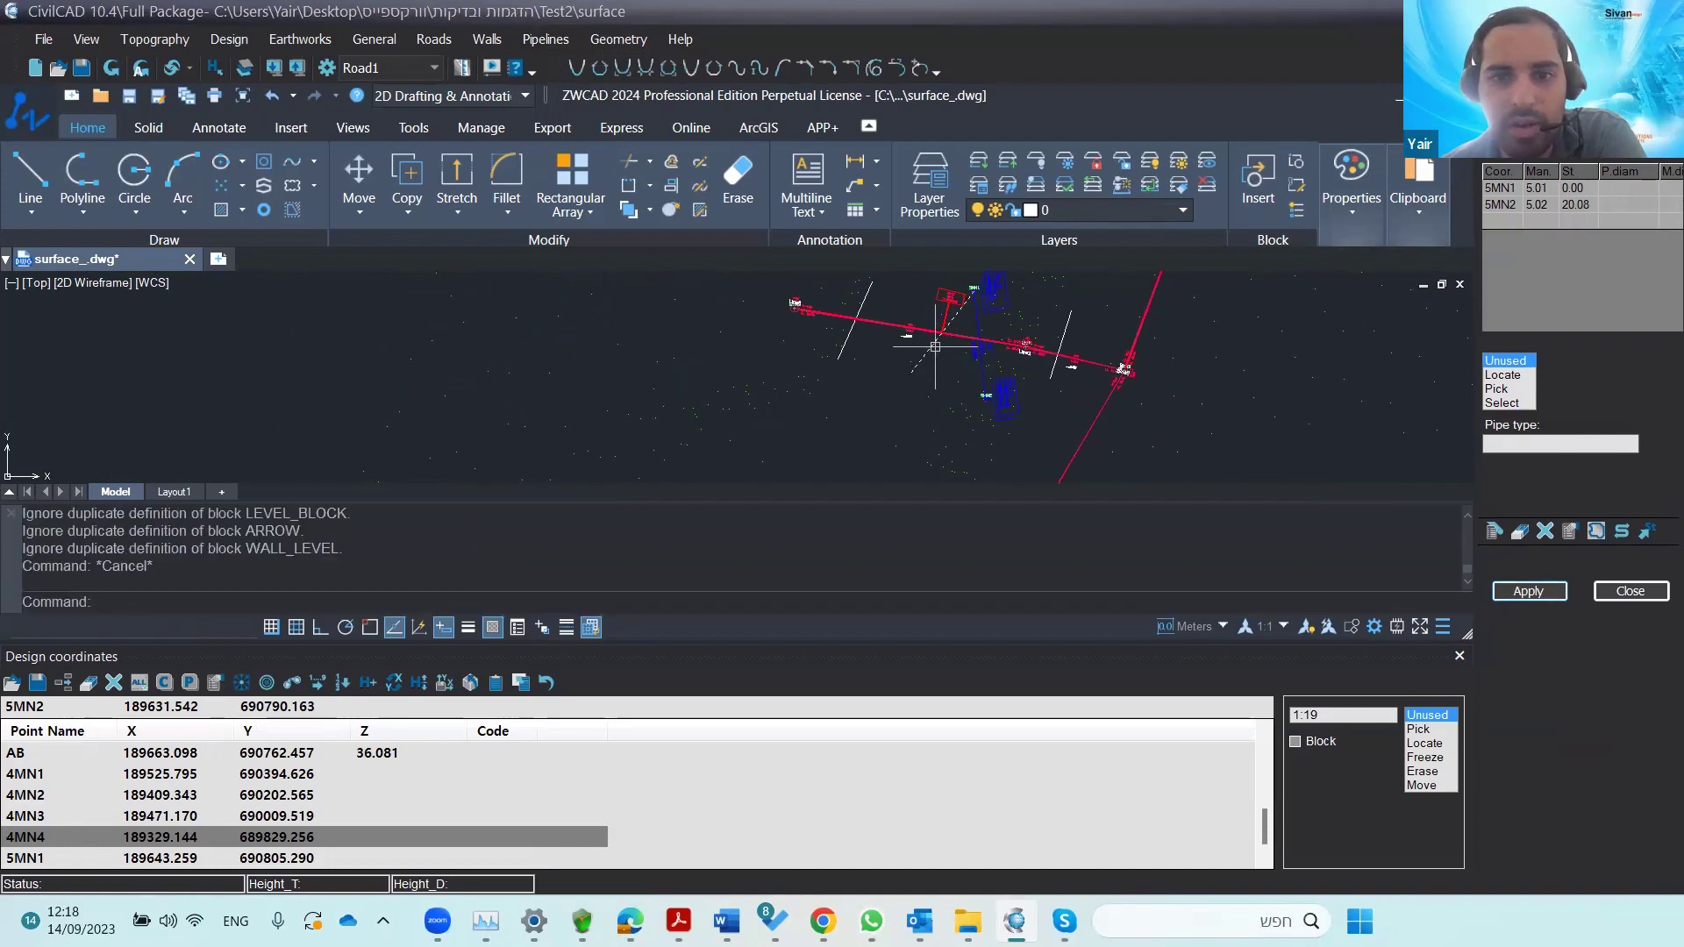
- Examine the redrawn water pipeline in the plan and where it crosses Line2 relative to the crossing label
scroll(969, 329, up, 5)
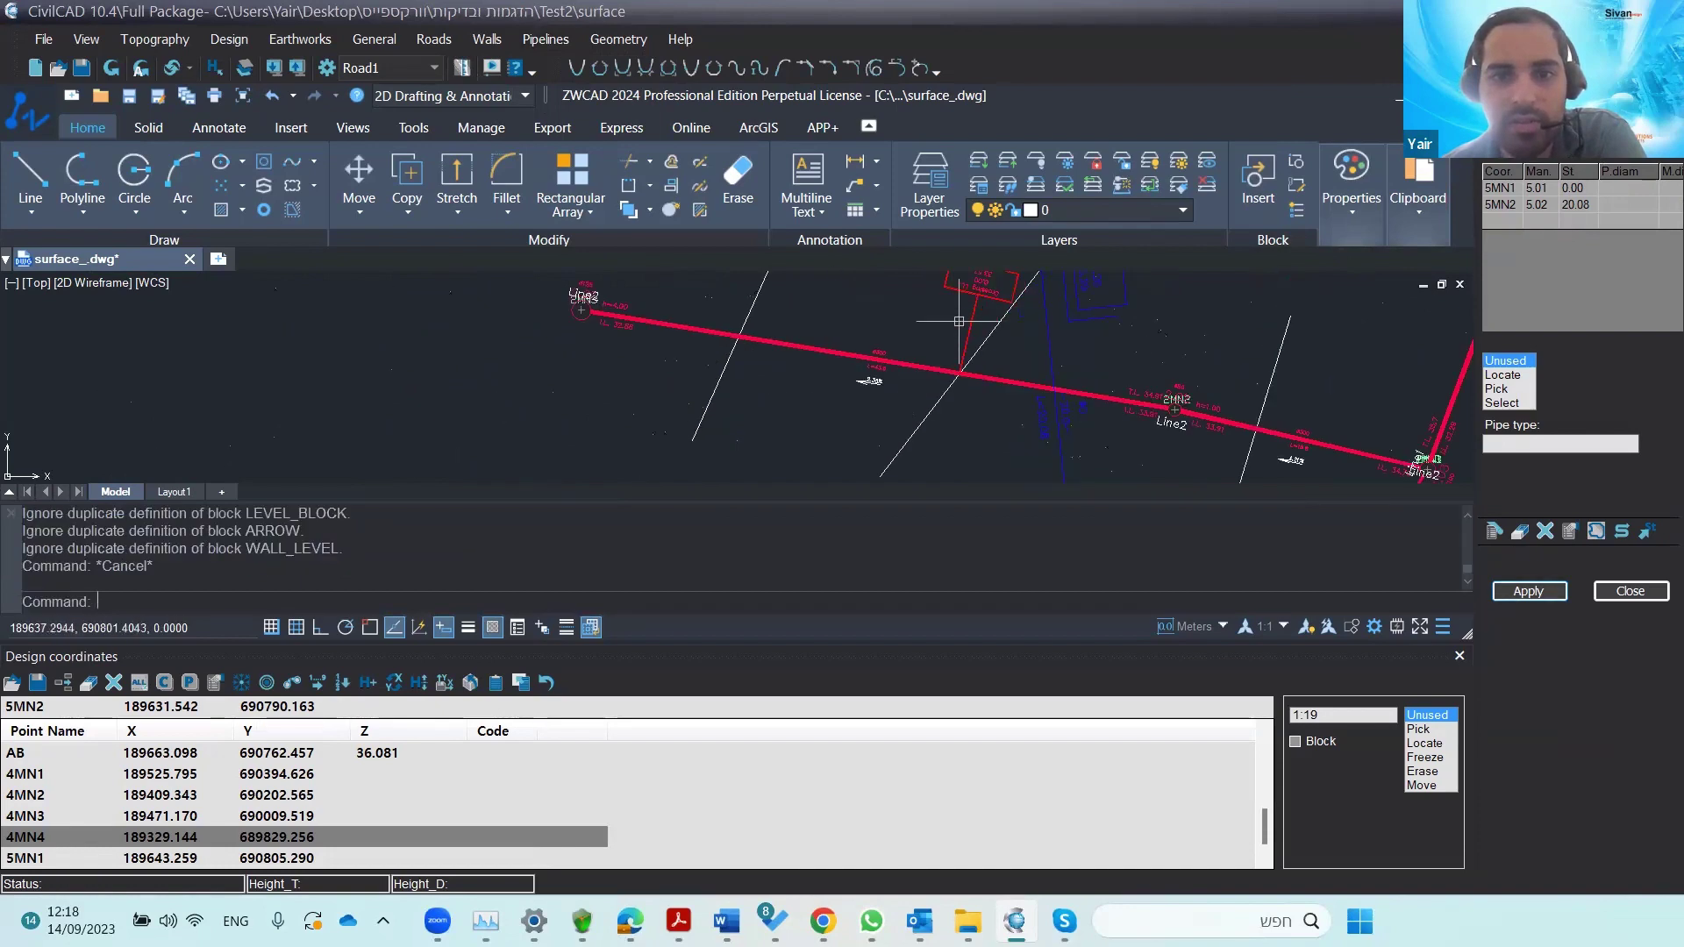
scroll(973, 330, down, 5)
middle_drag(982, 421, 940, 382)
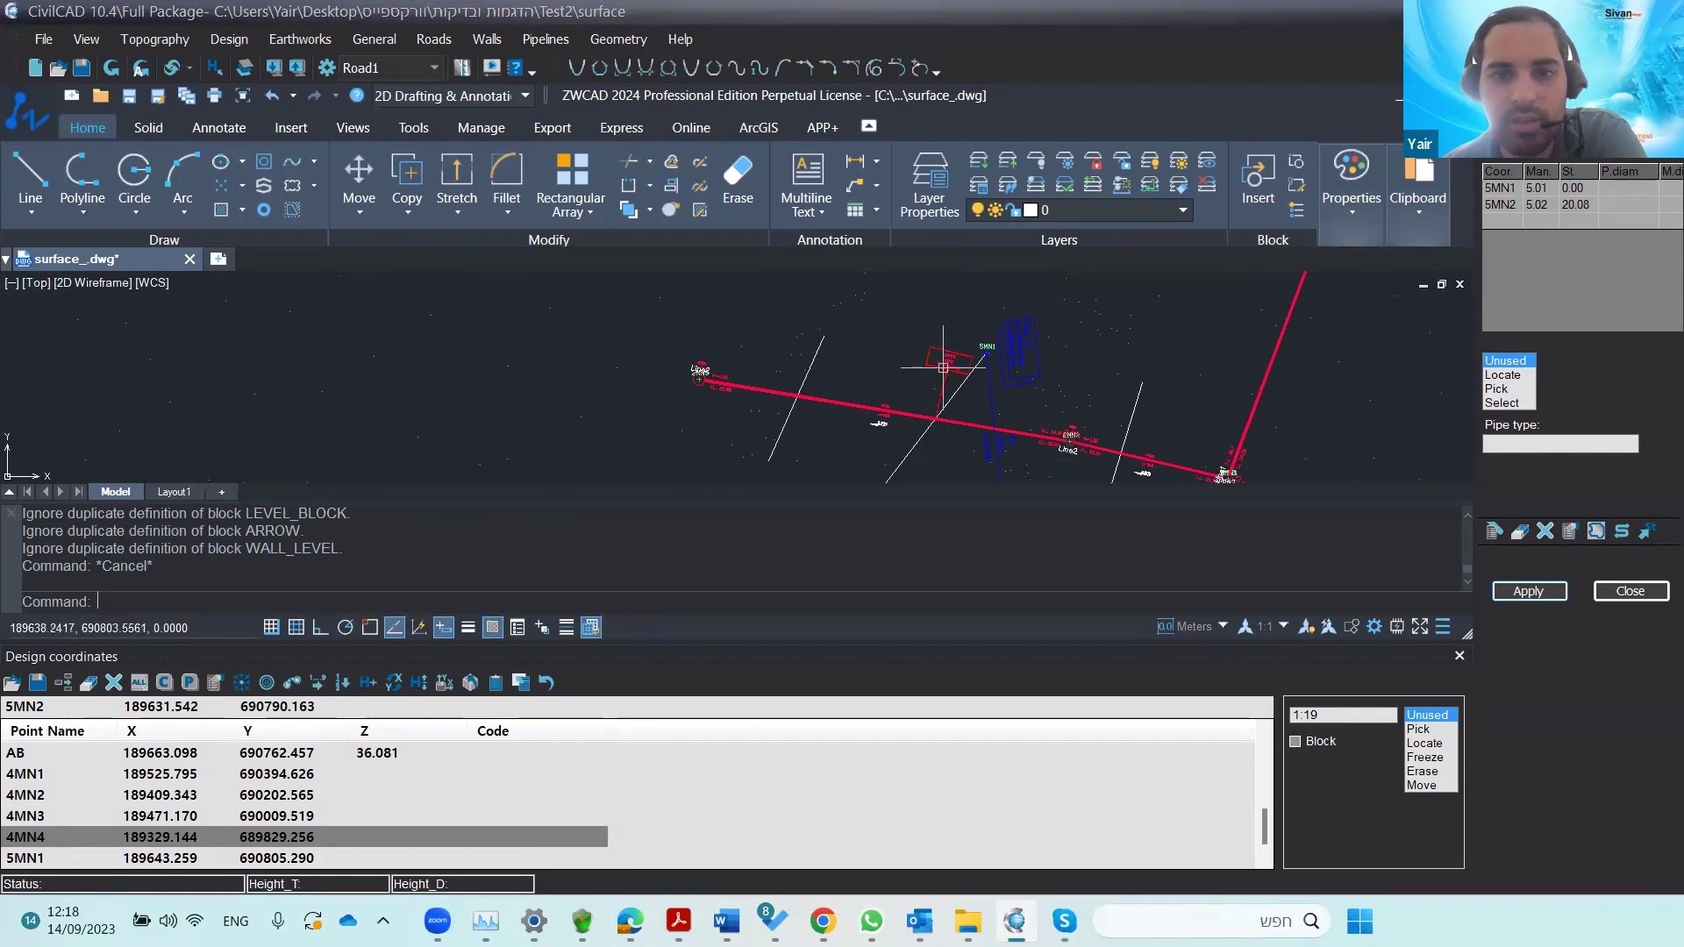
scroll(940, 396, down, 3)
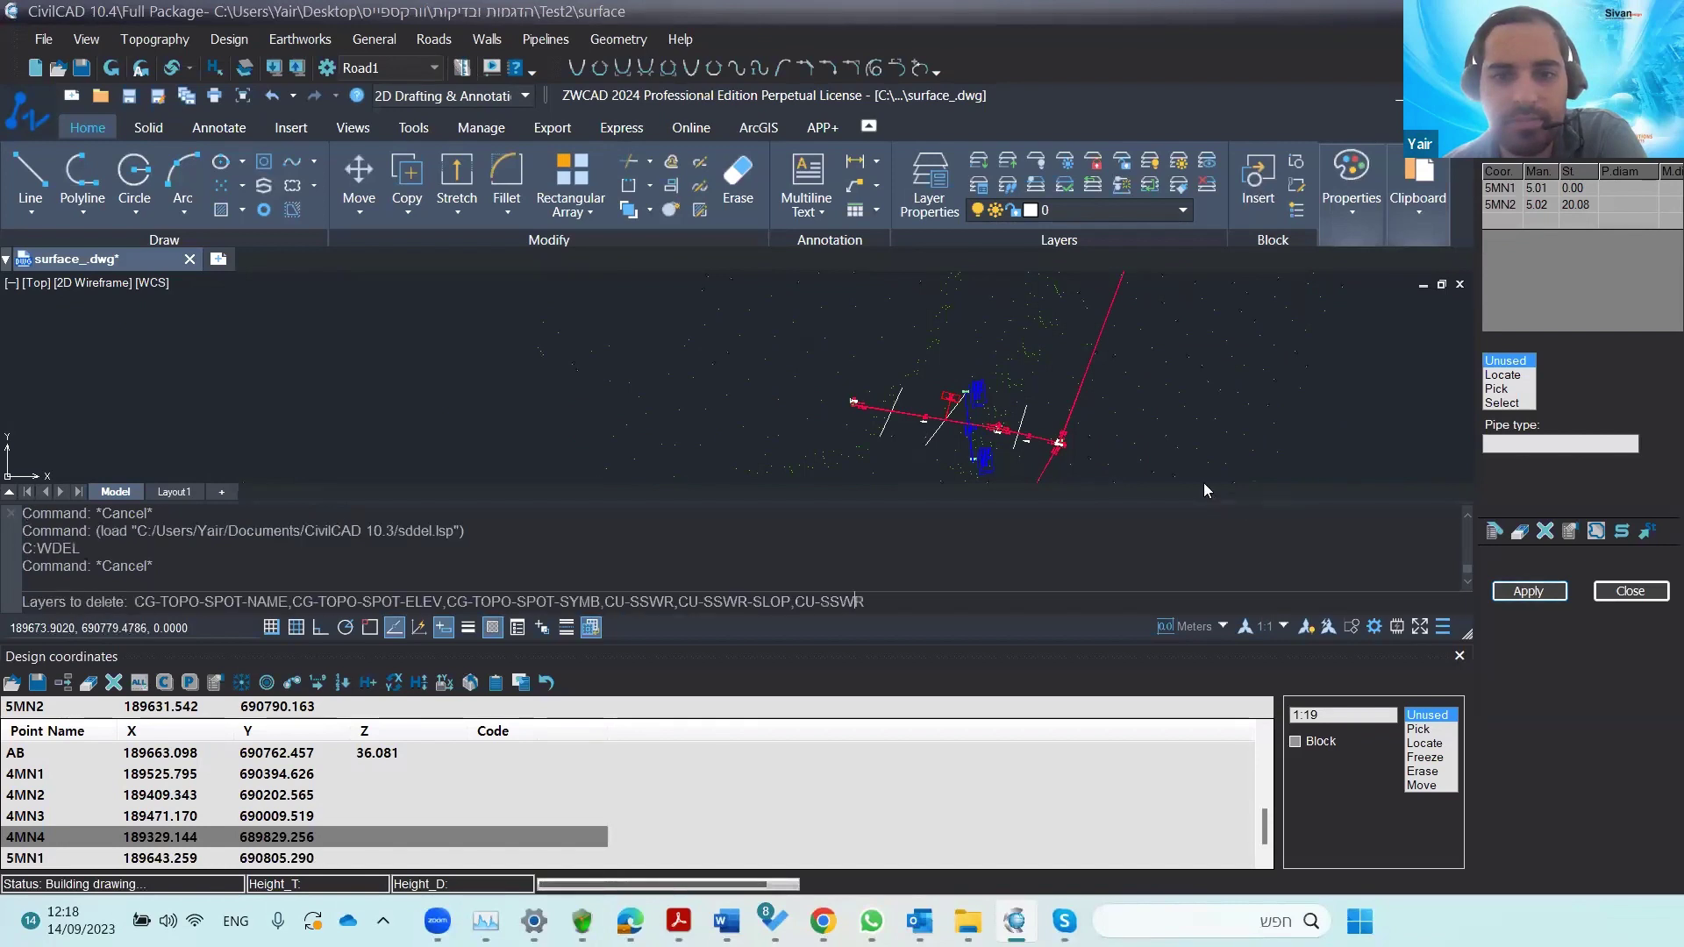
scroll(1043, 430, up, 5)
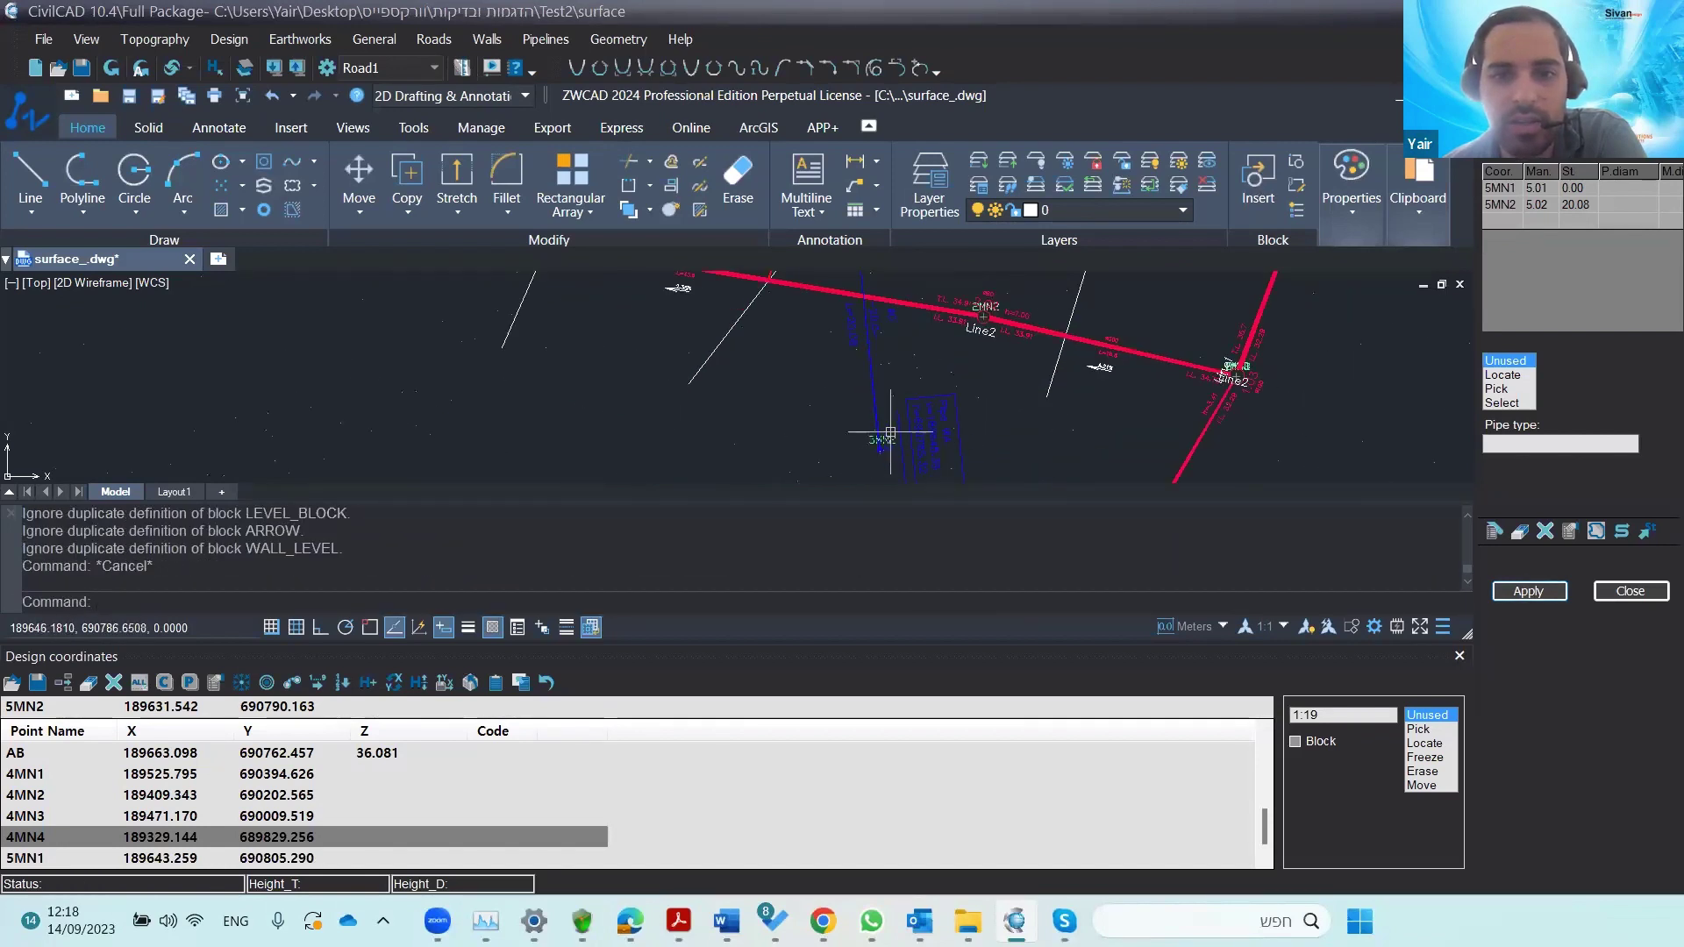
scroll(865, 426, down, 2)
scroll(776, 377, down, 1)
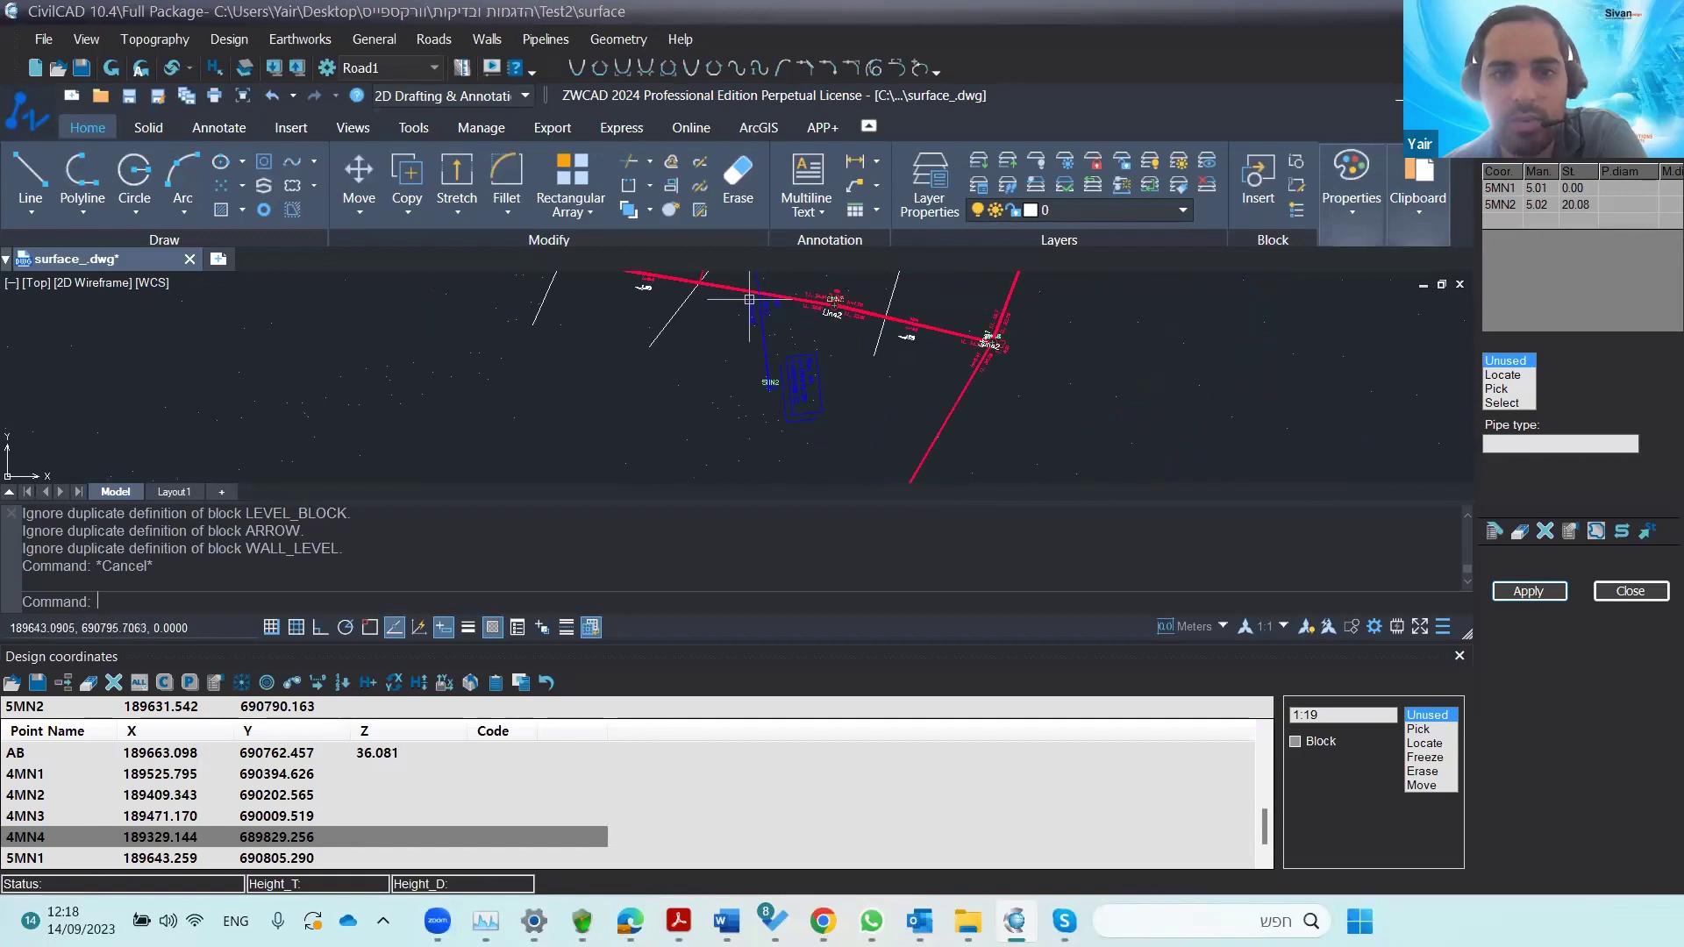
scroll(780, 386, up, 4)
scroll(760, 464, down, 4)
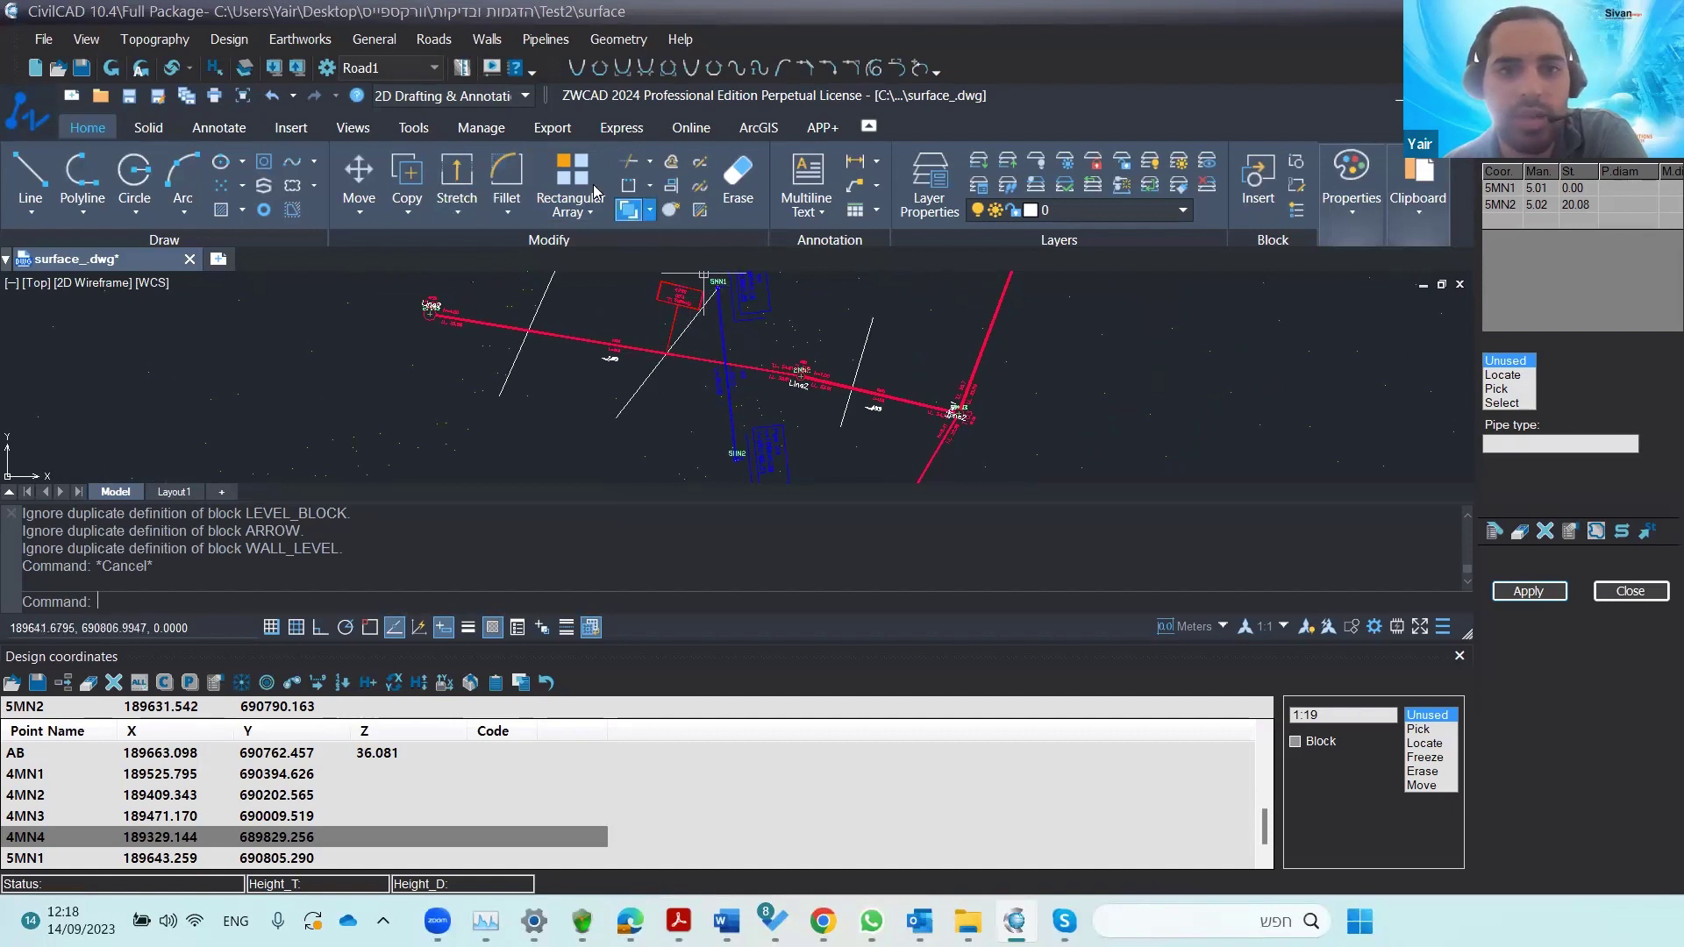
- Update the crossings of all pipelines to match the relocated water pipeline and close the crossings definition
click(536, 42)
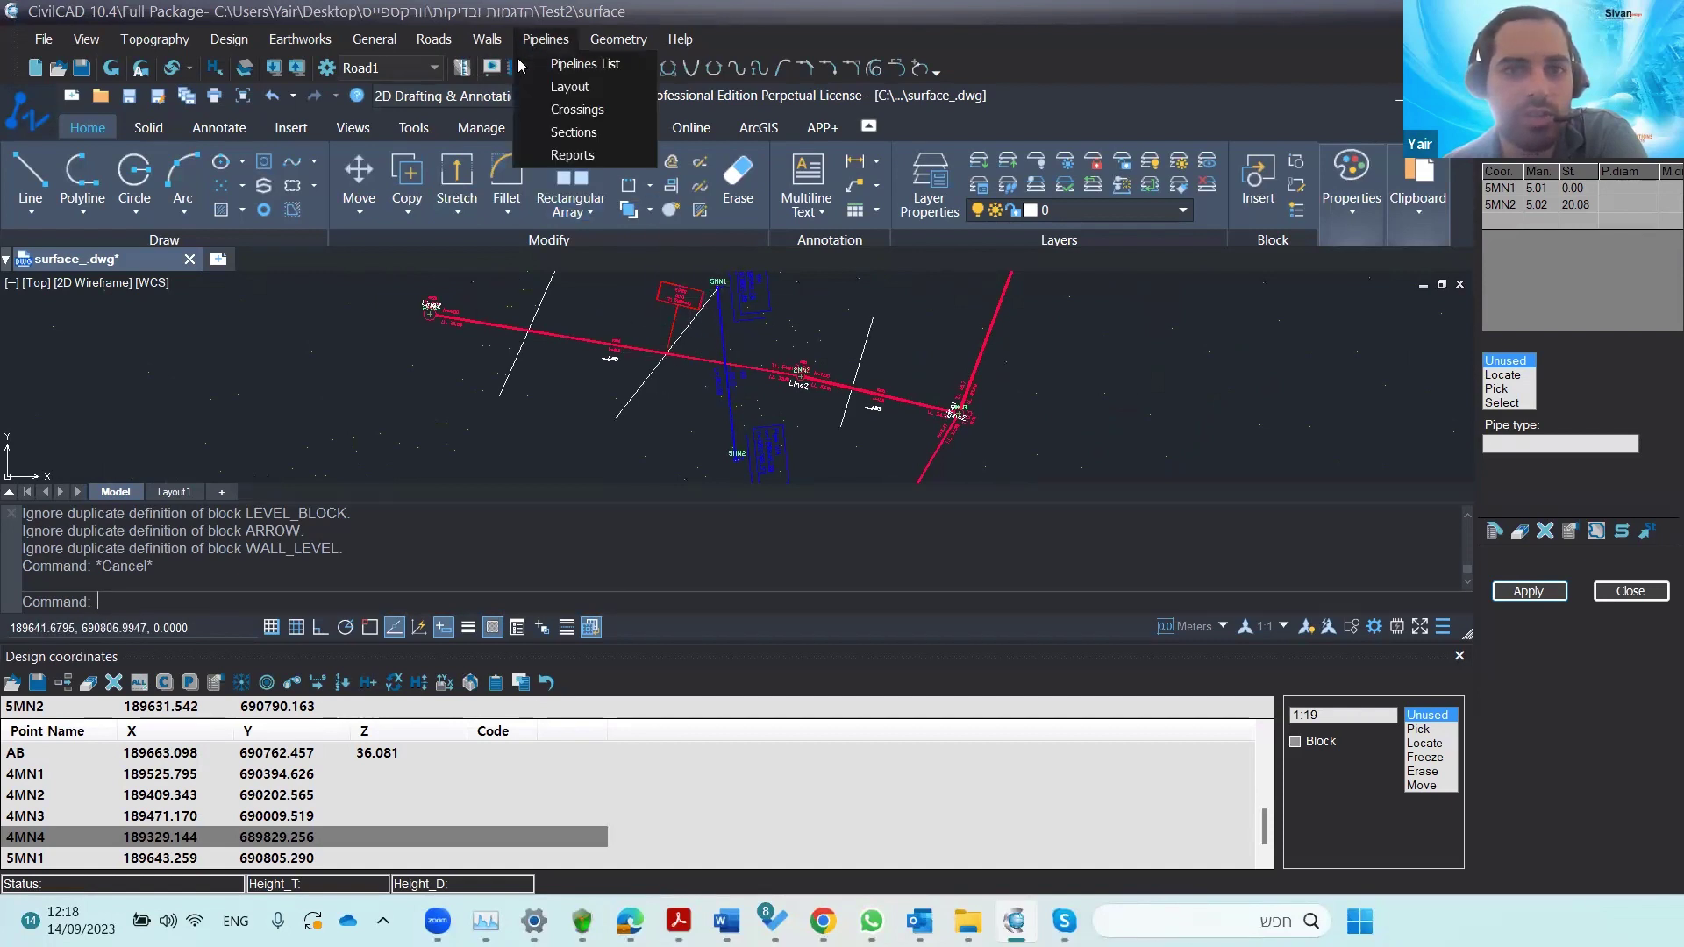
click(557, 111)
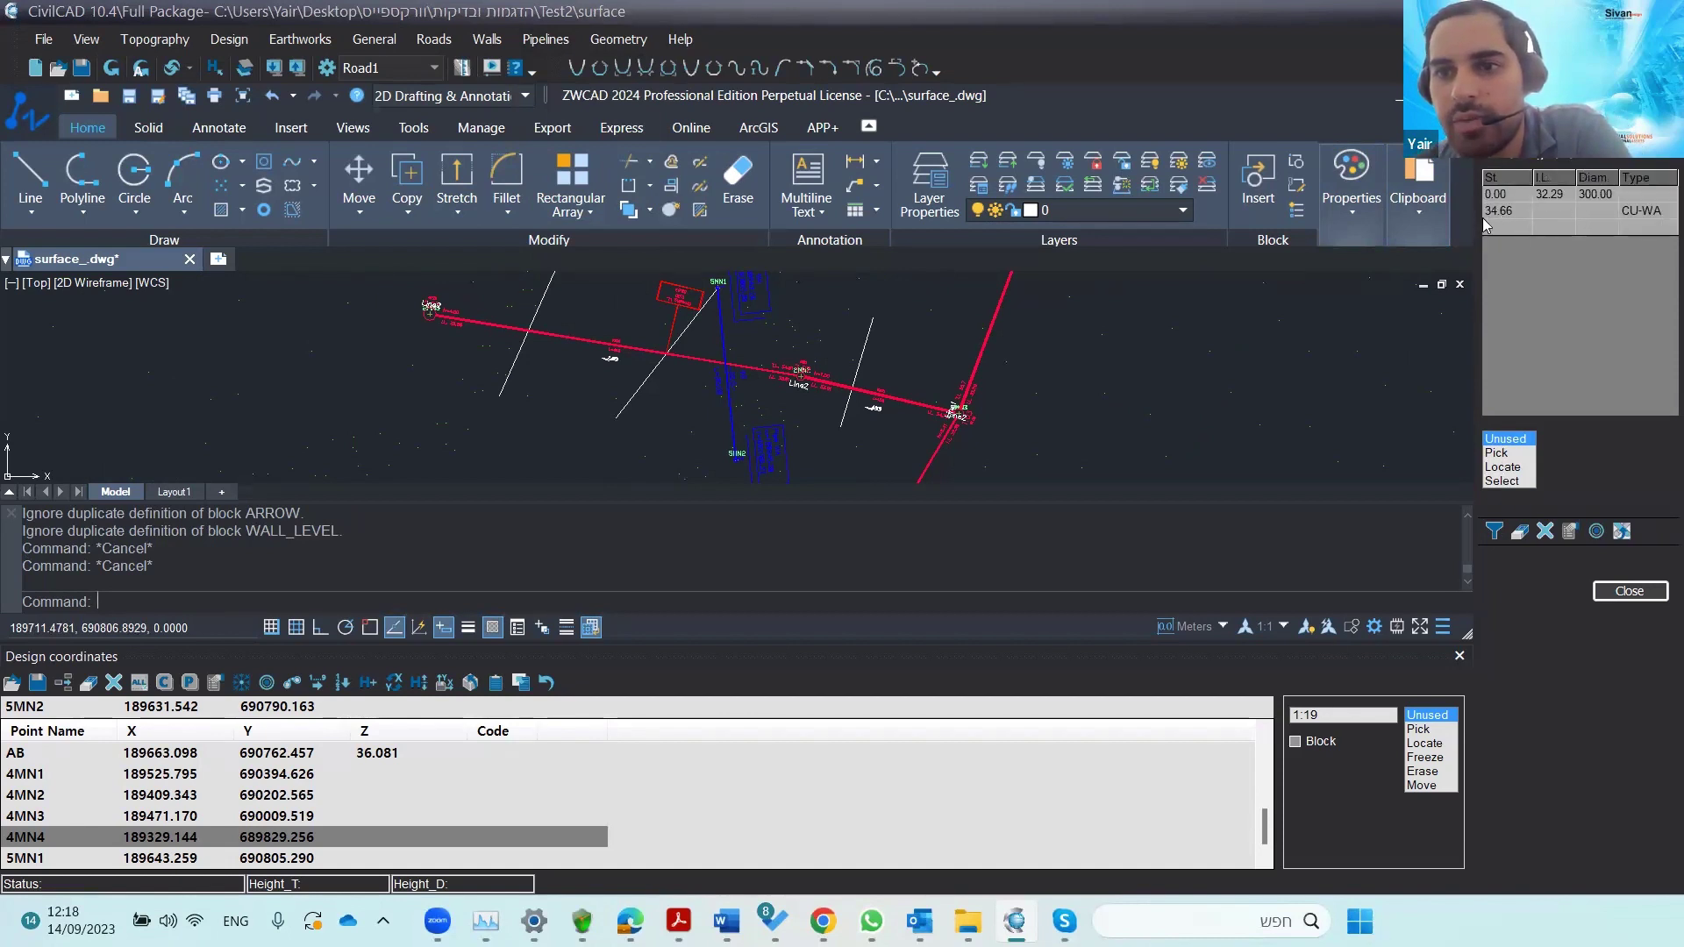
click(1620, 531)
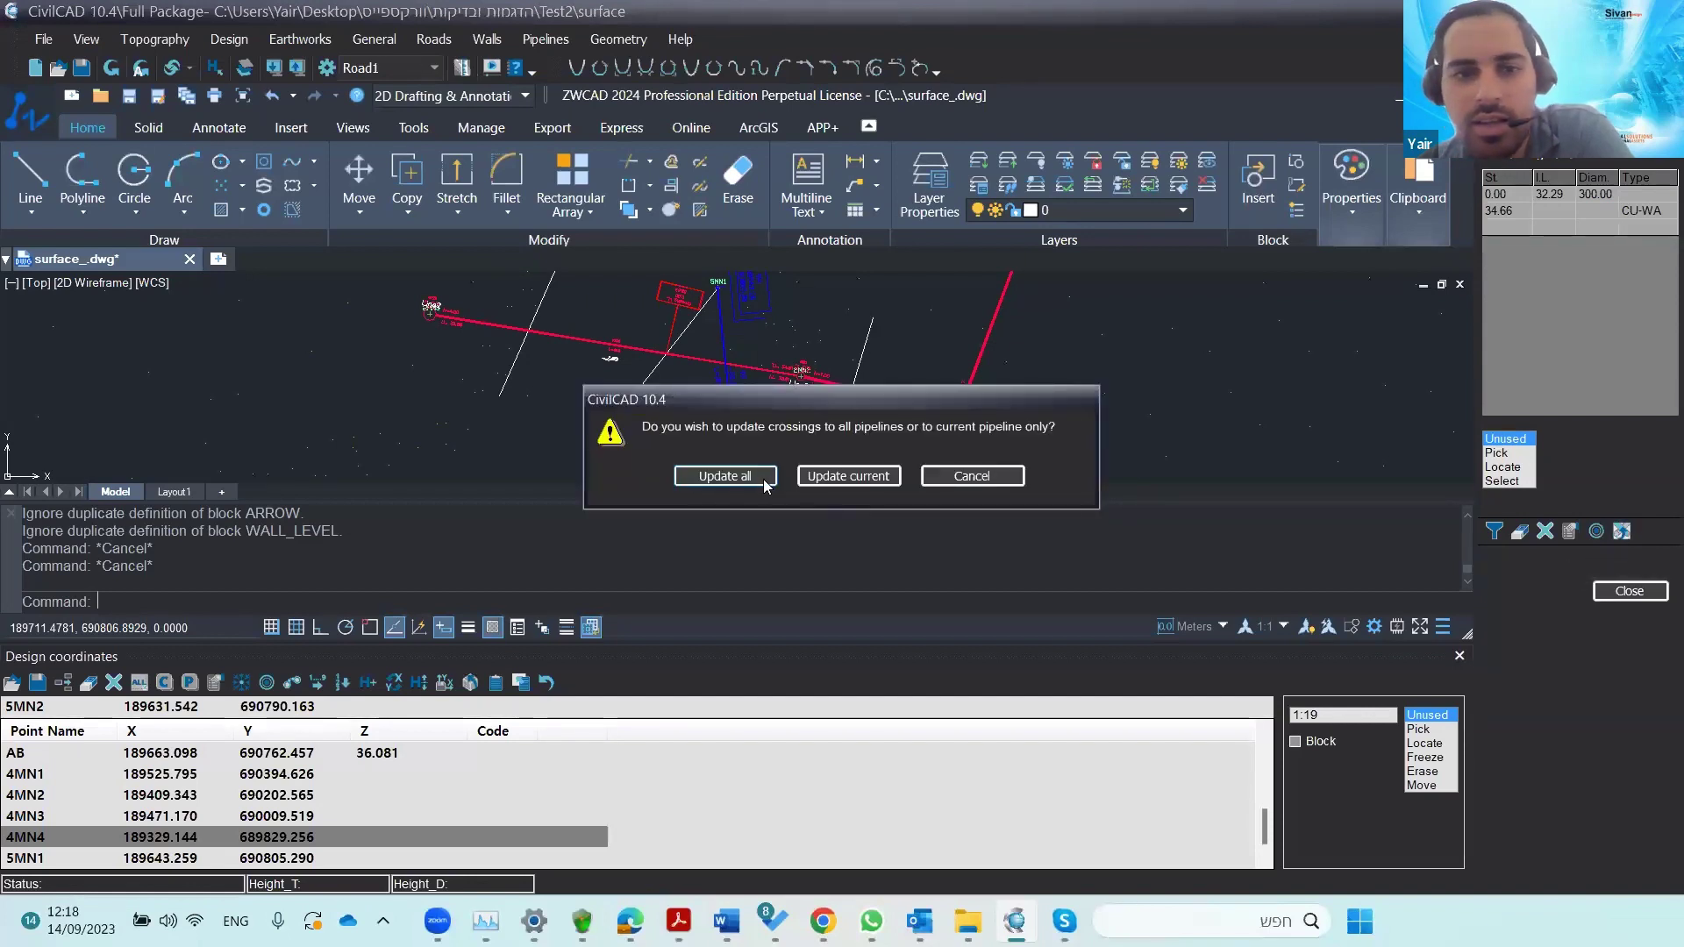
click(724, 476)
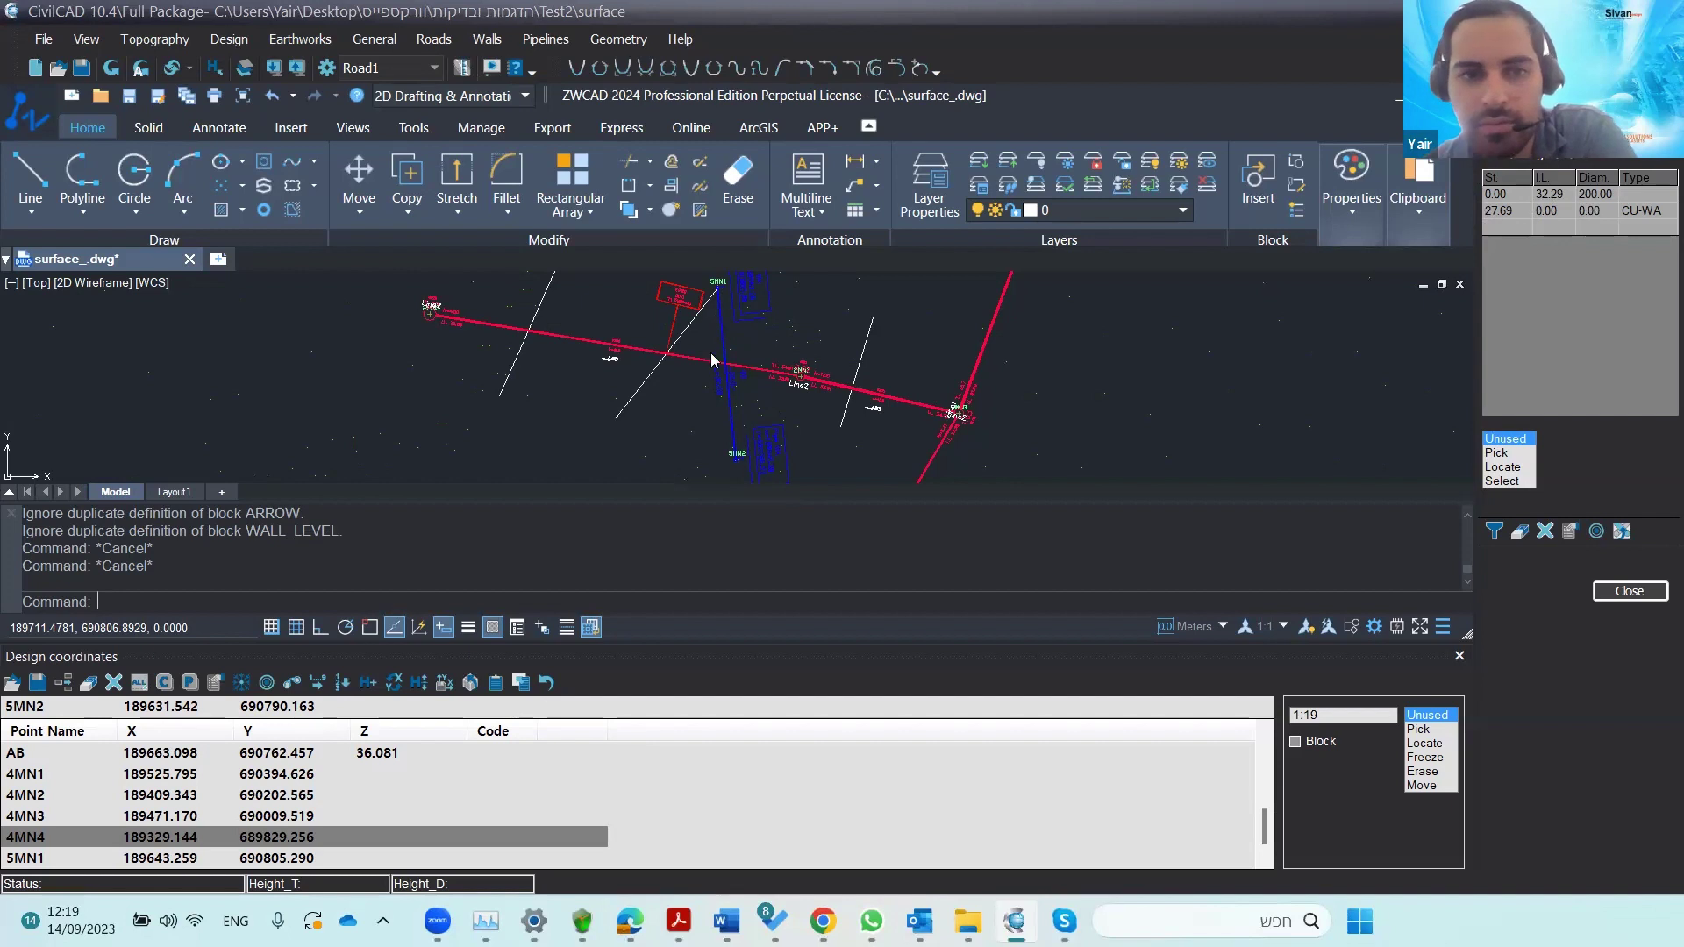
click(1628, 590)
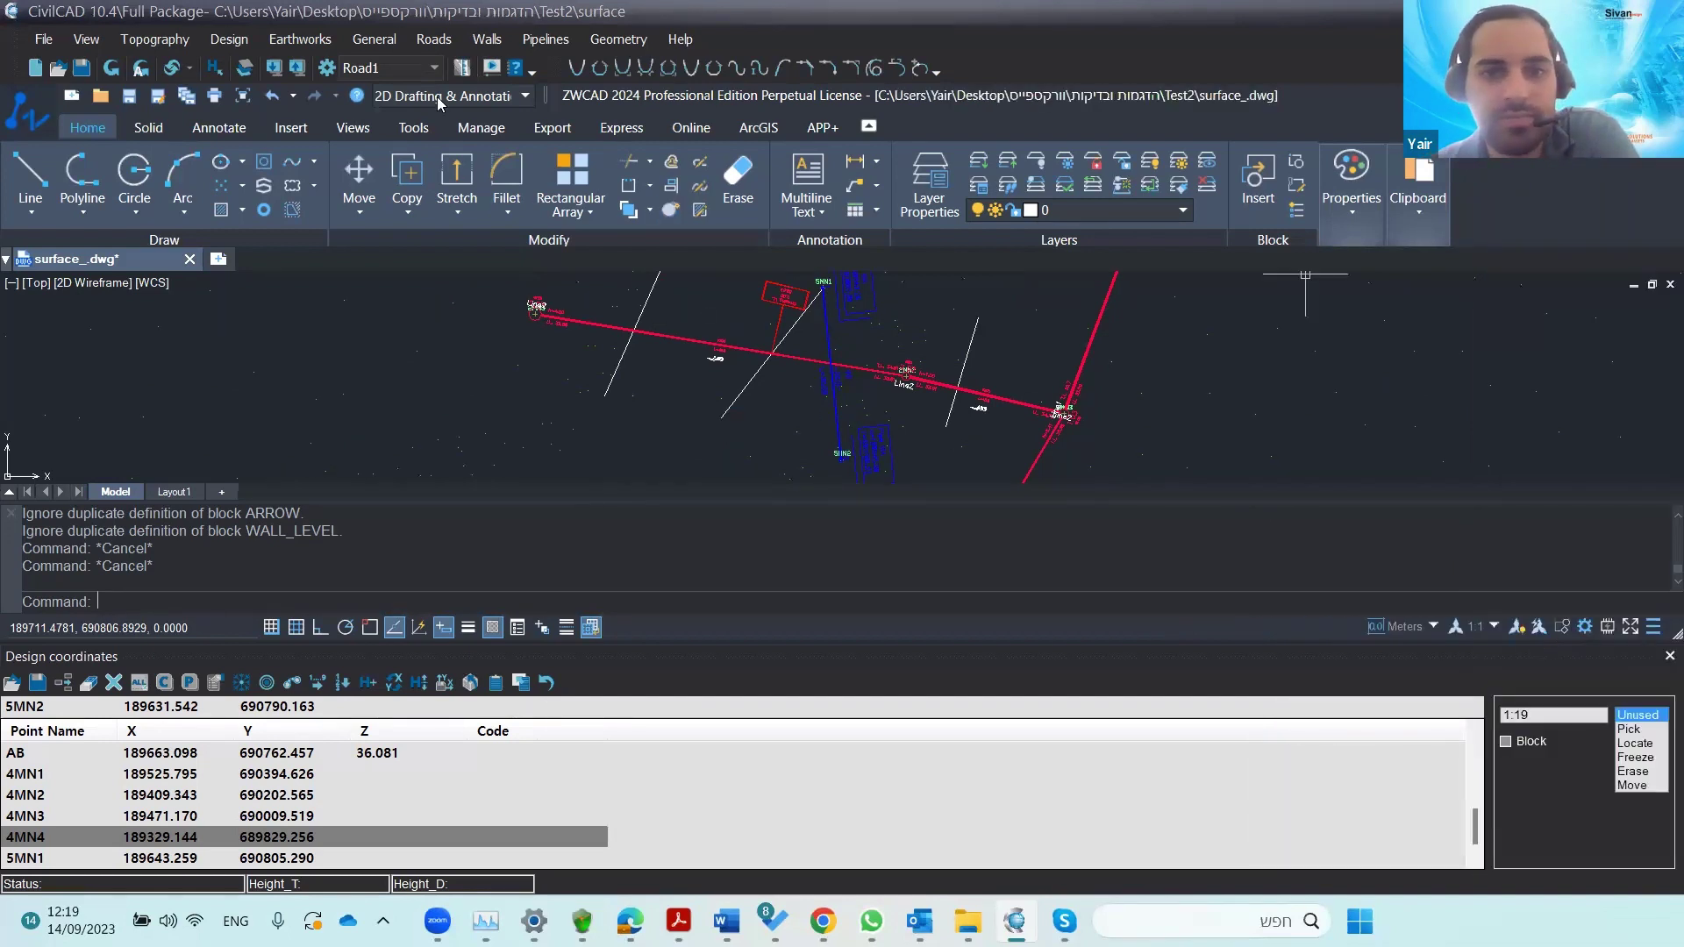
- Open the water pipeline's layout, try to show its section with Keep Fixed IL, and close the section
click(545, 39)
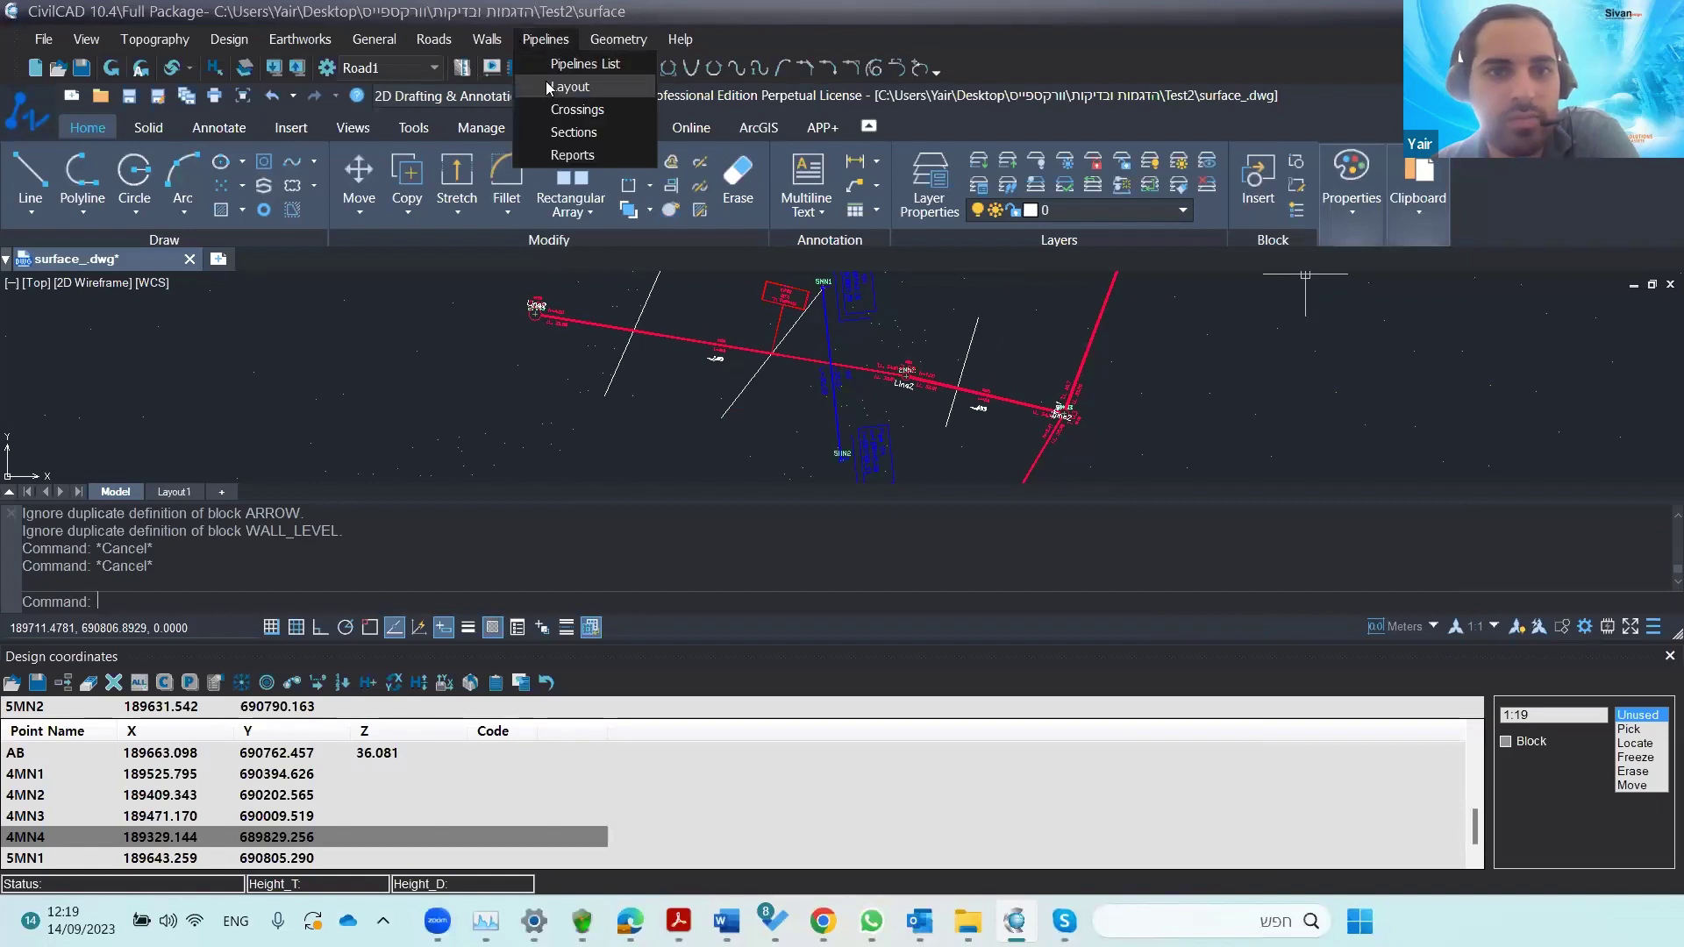
click(546, 80)
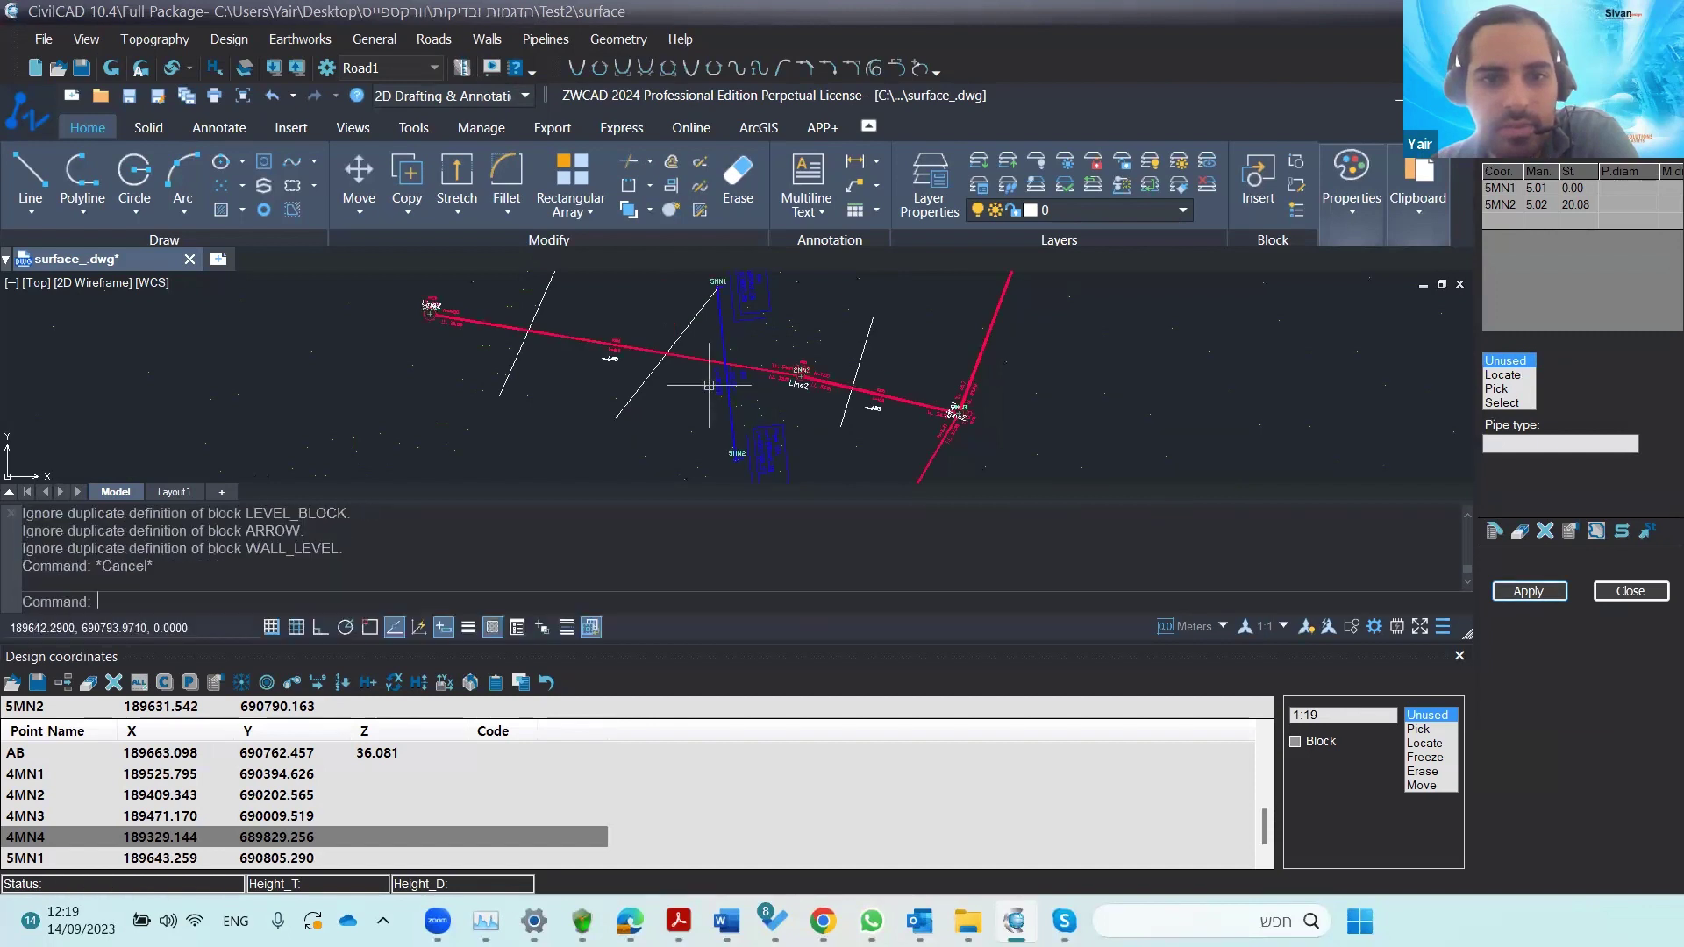
scroll(709, 385, down, 5)
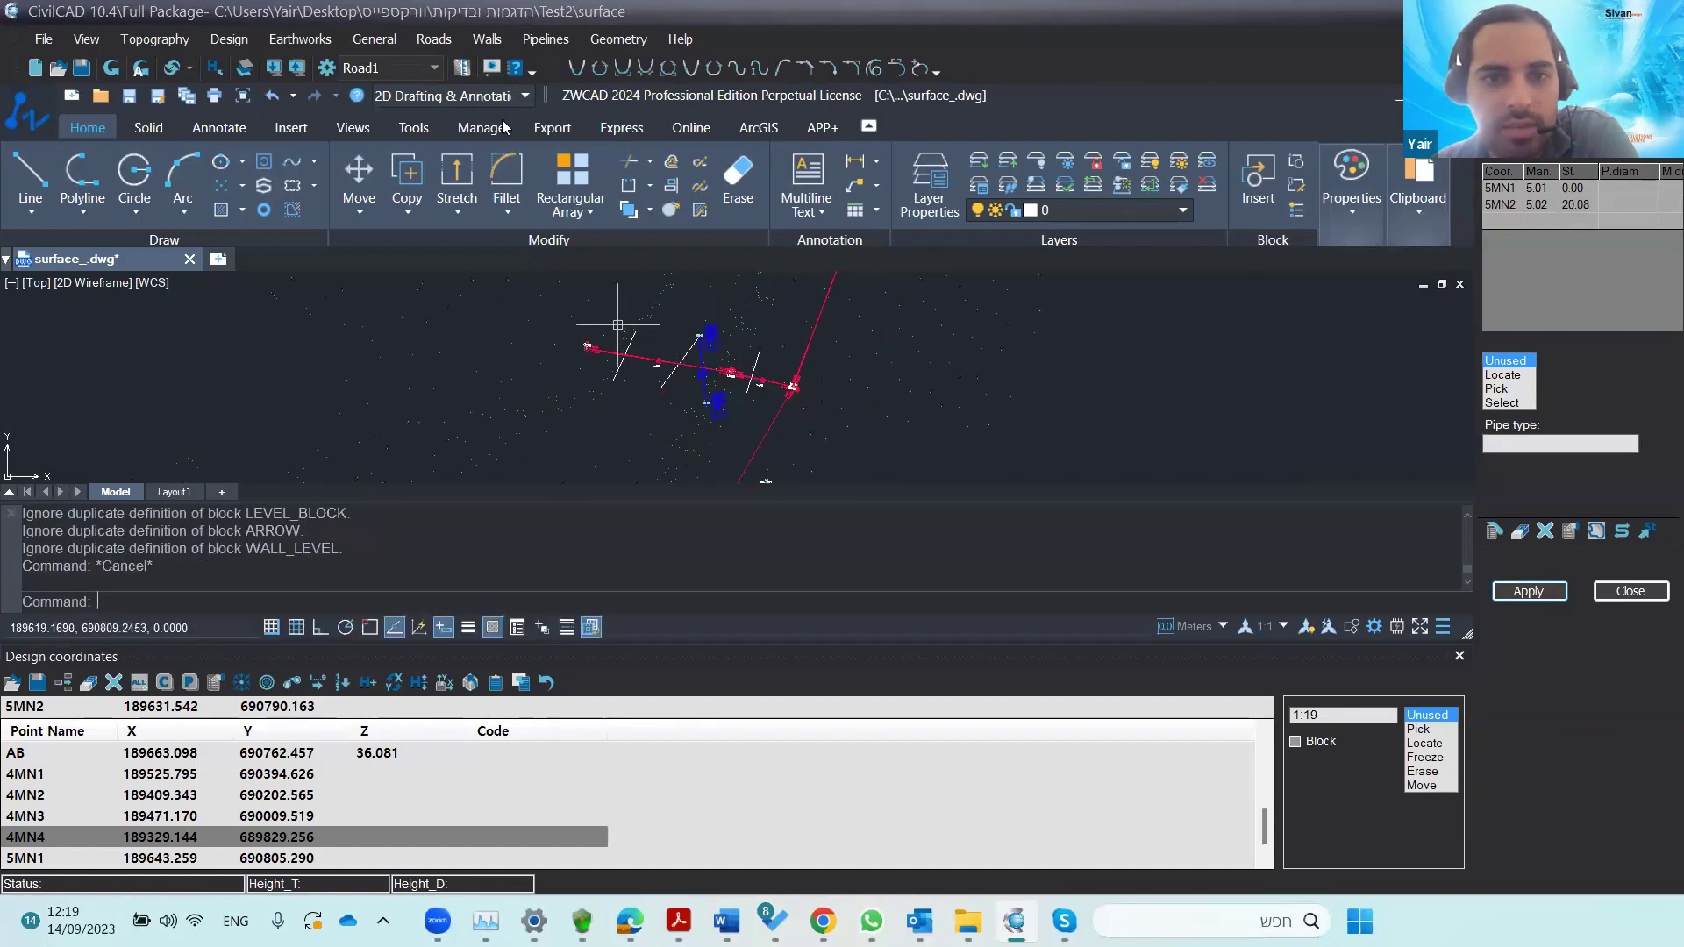
click(535, 40)
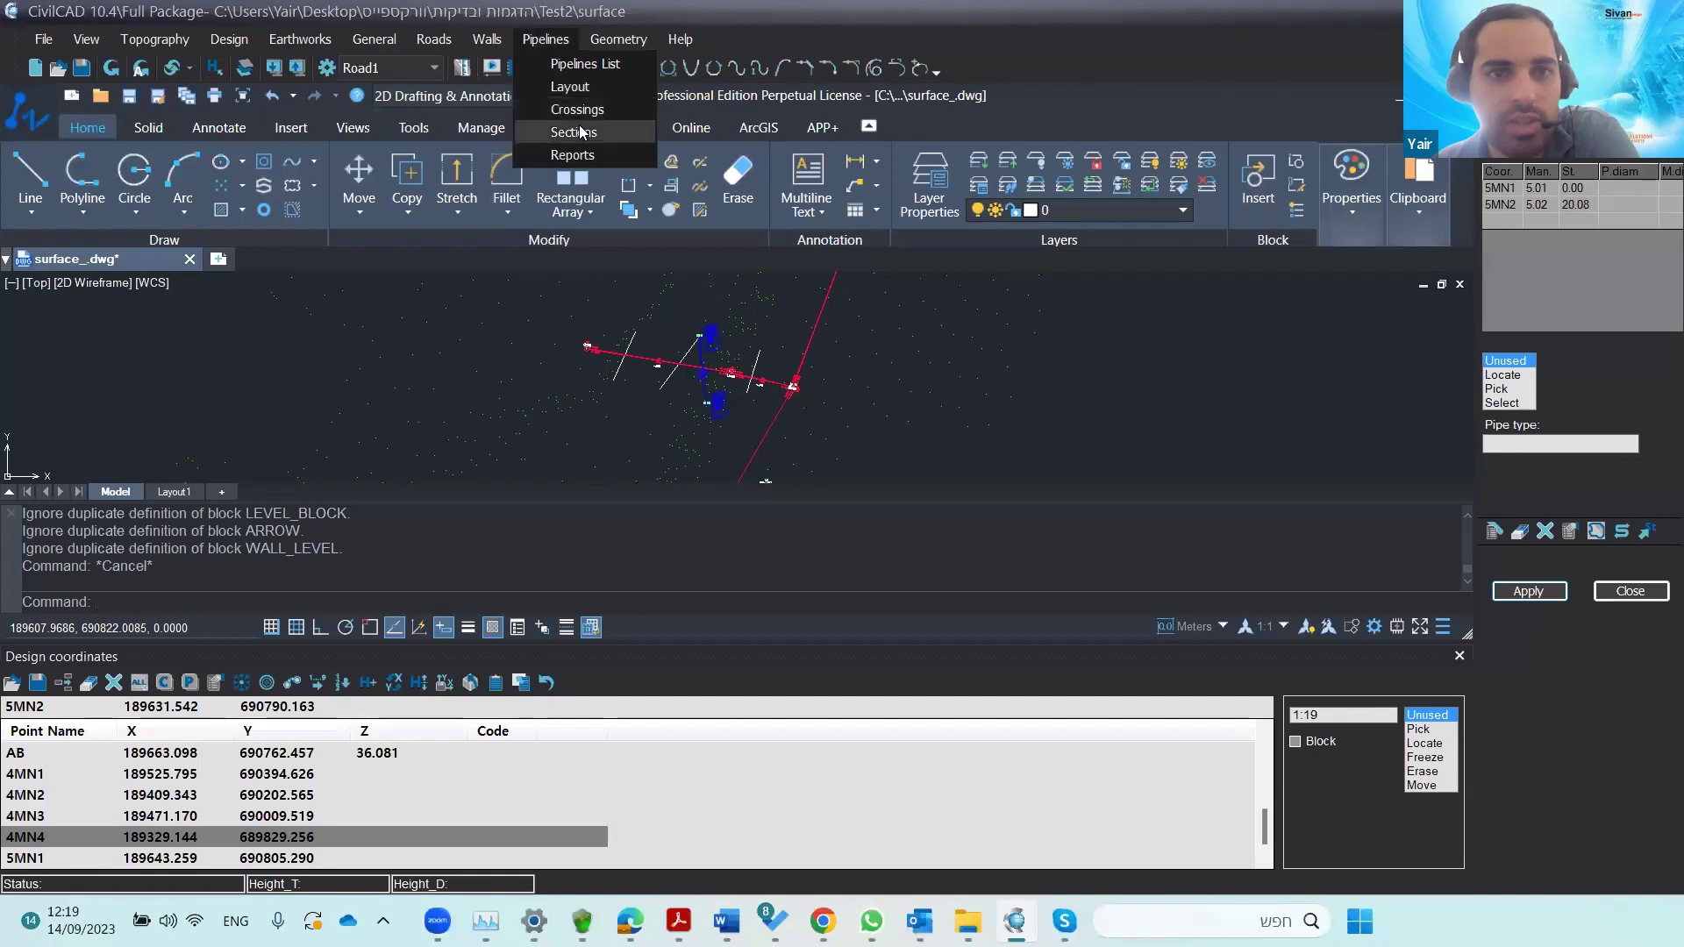
click(575, 132)
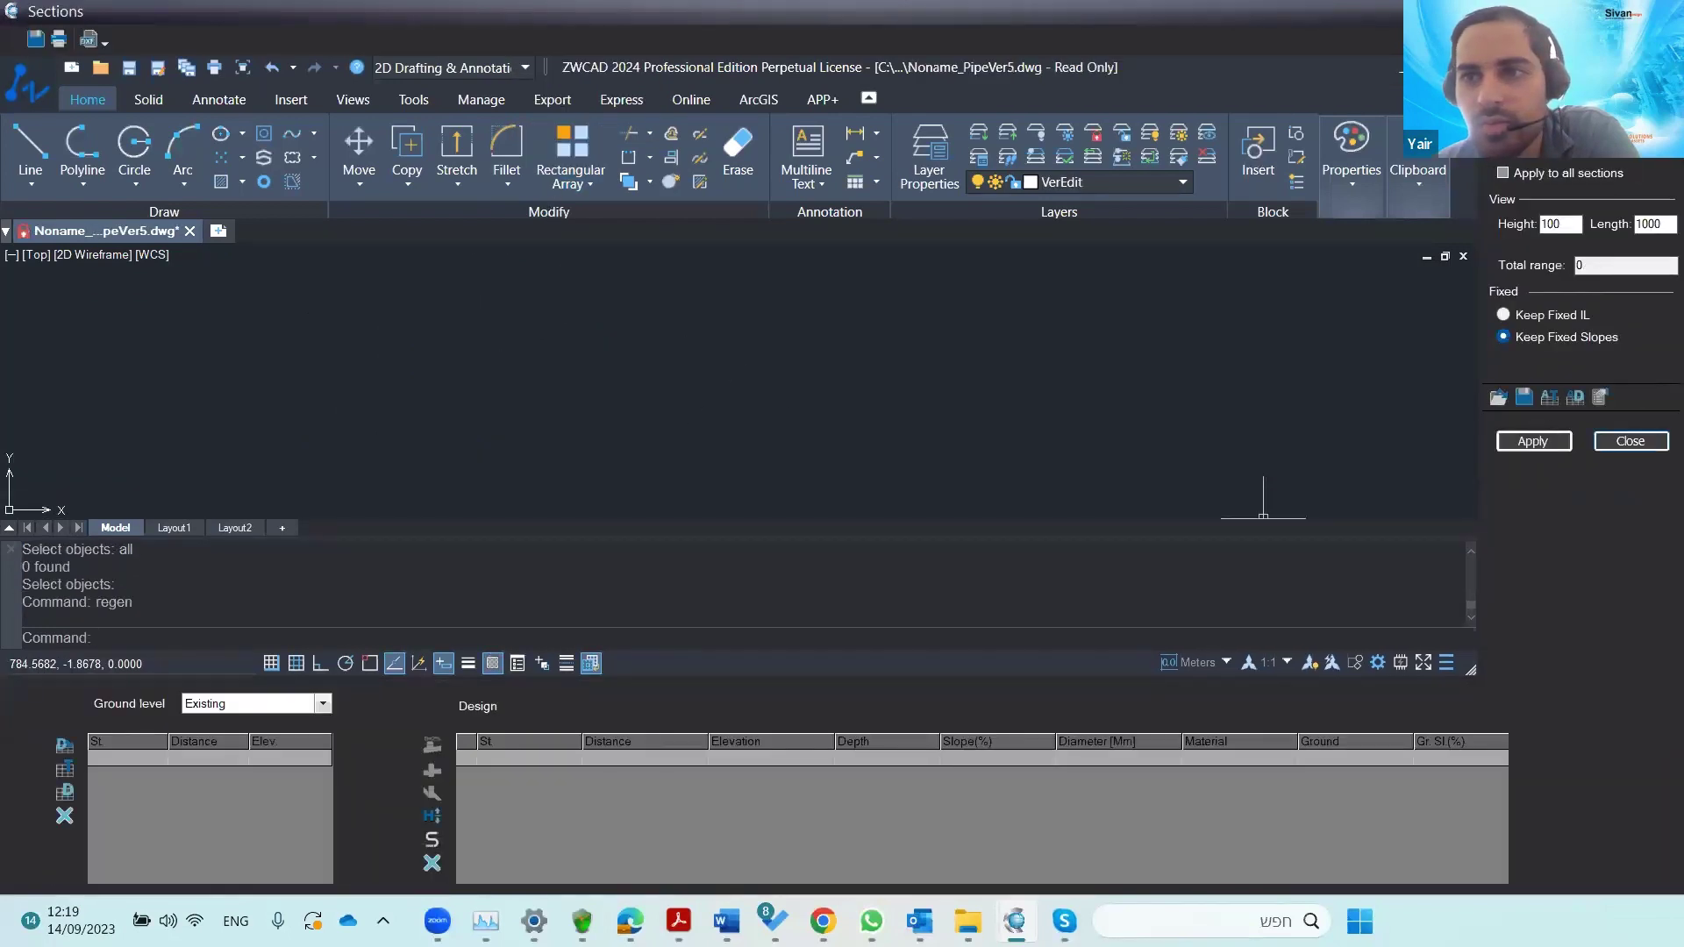
click(1503, 314)
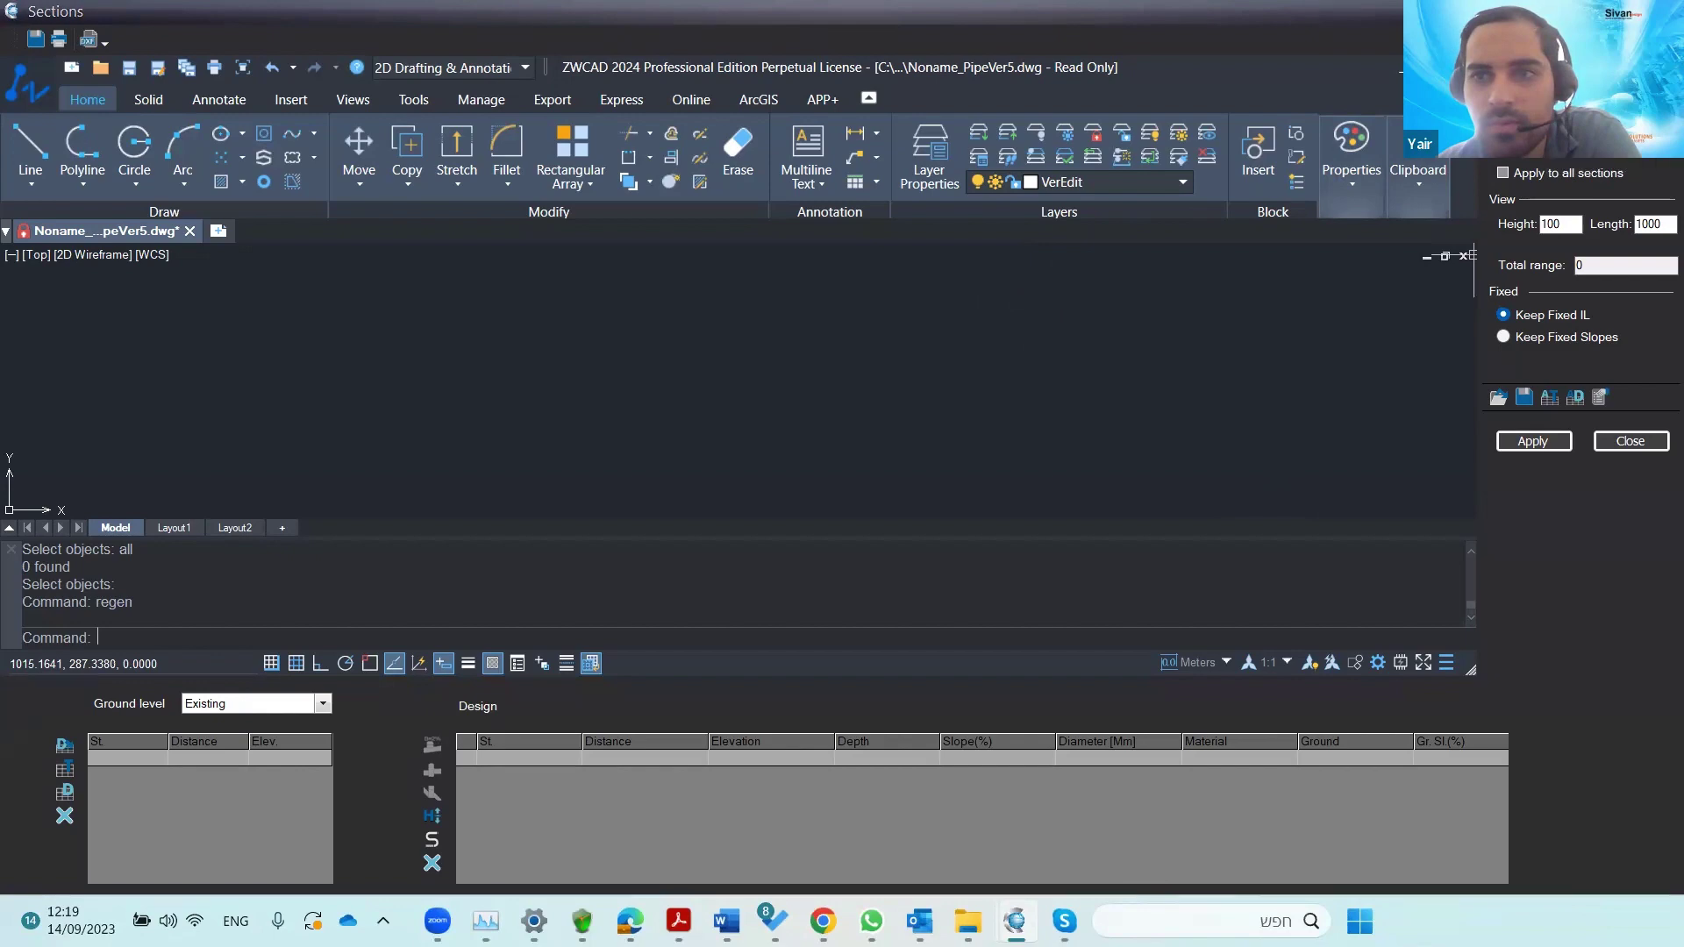
click(1630, 442)
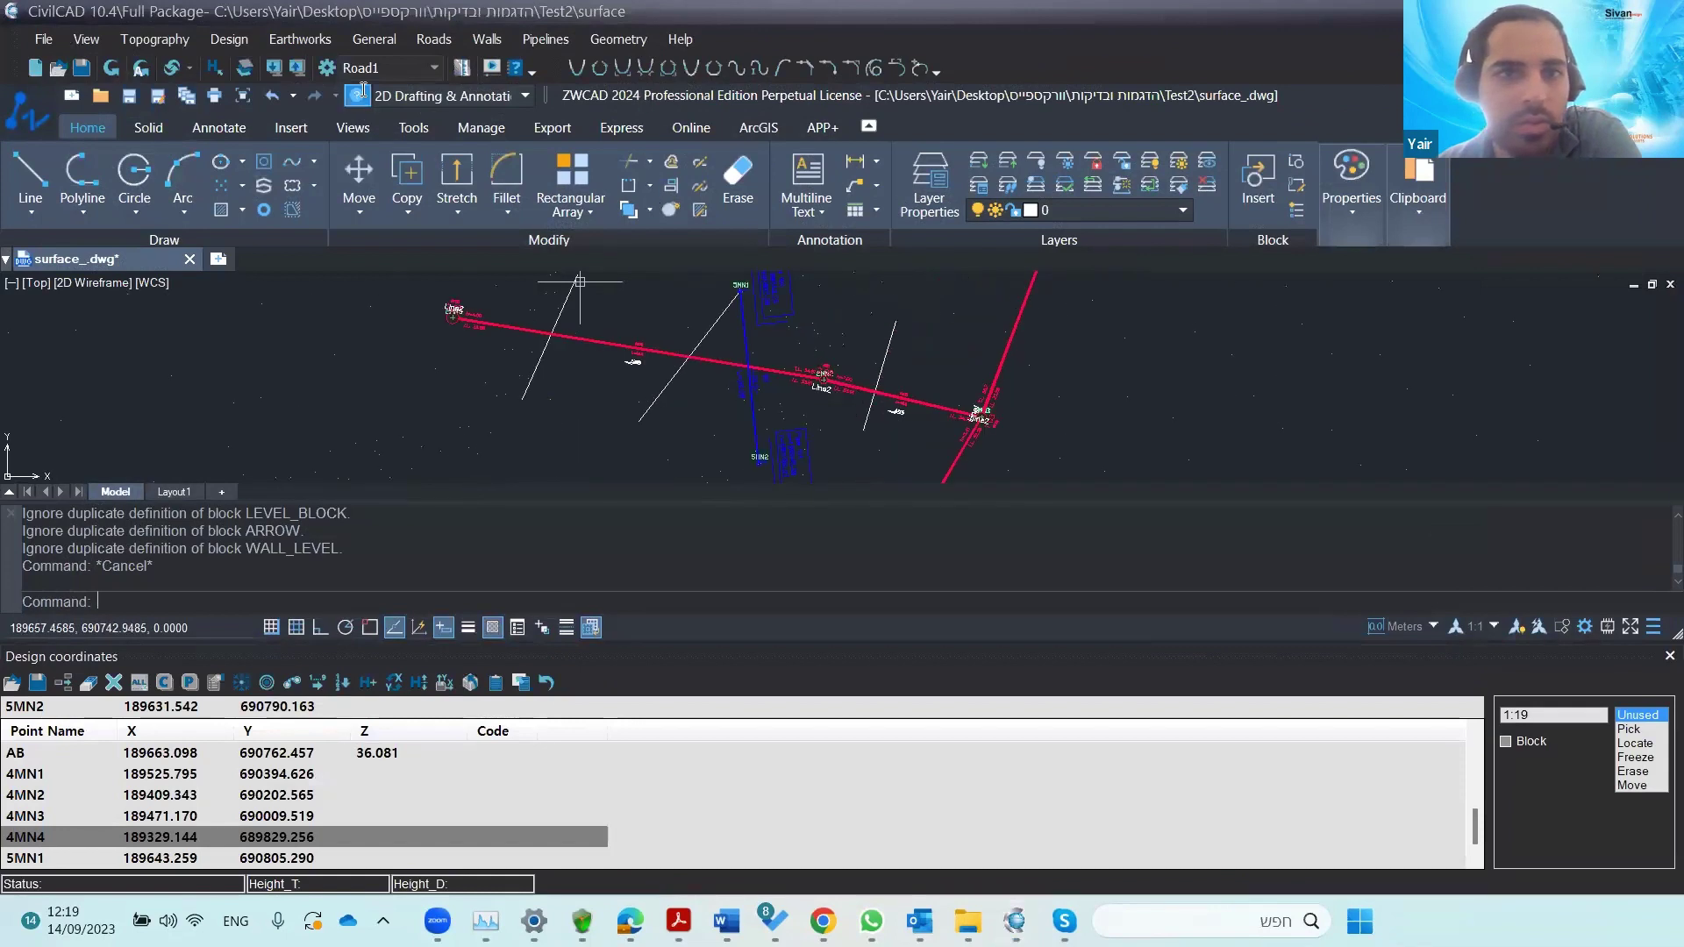
- Reopen the sections without saving the temporary drawing, try pipeline WA with Keep Fixed IL, and close the section again
click(570, 39)
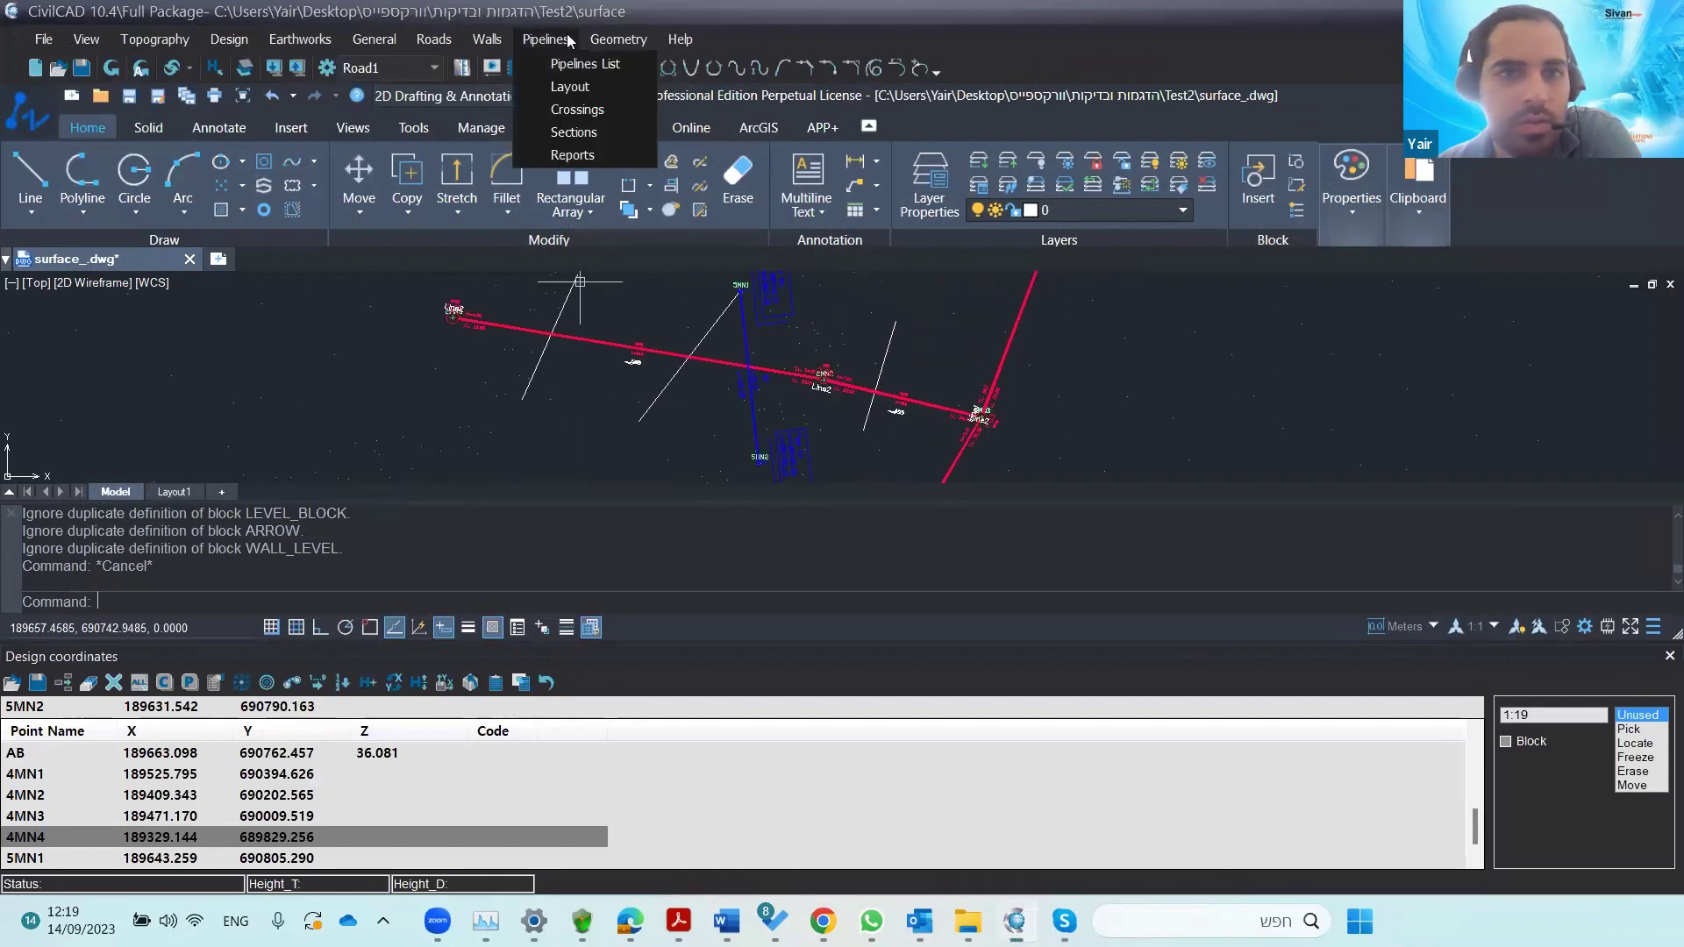
click(570, 133)
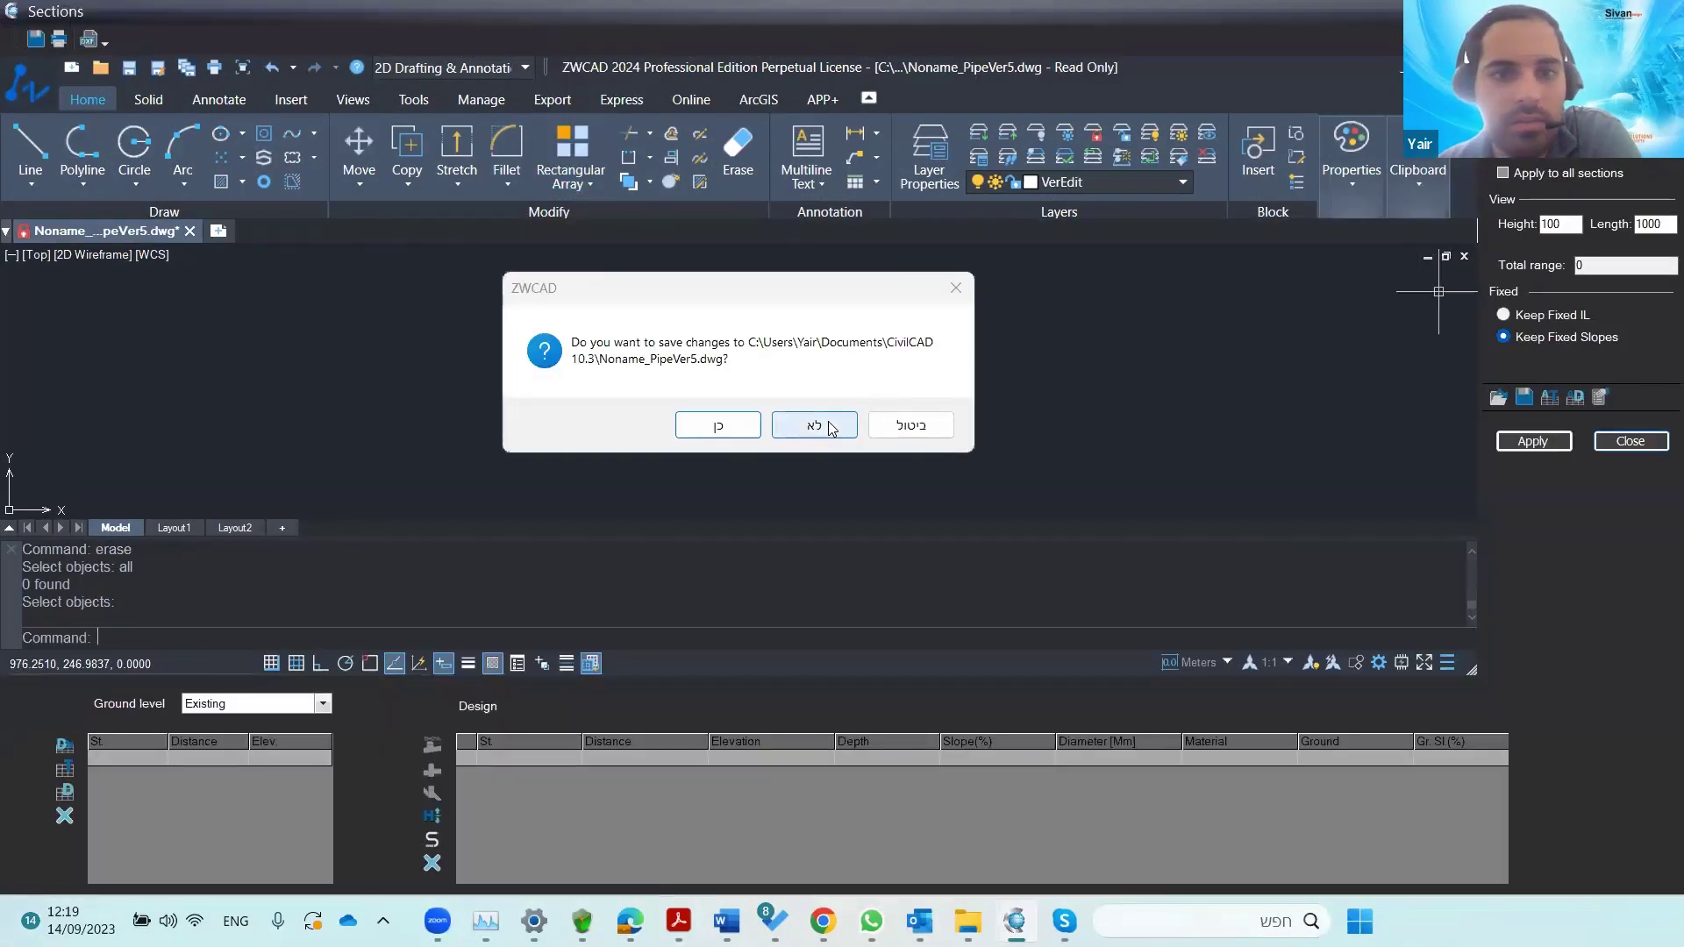
click(828, 426)
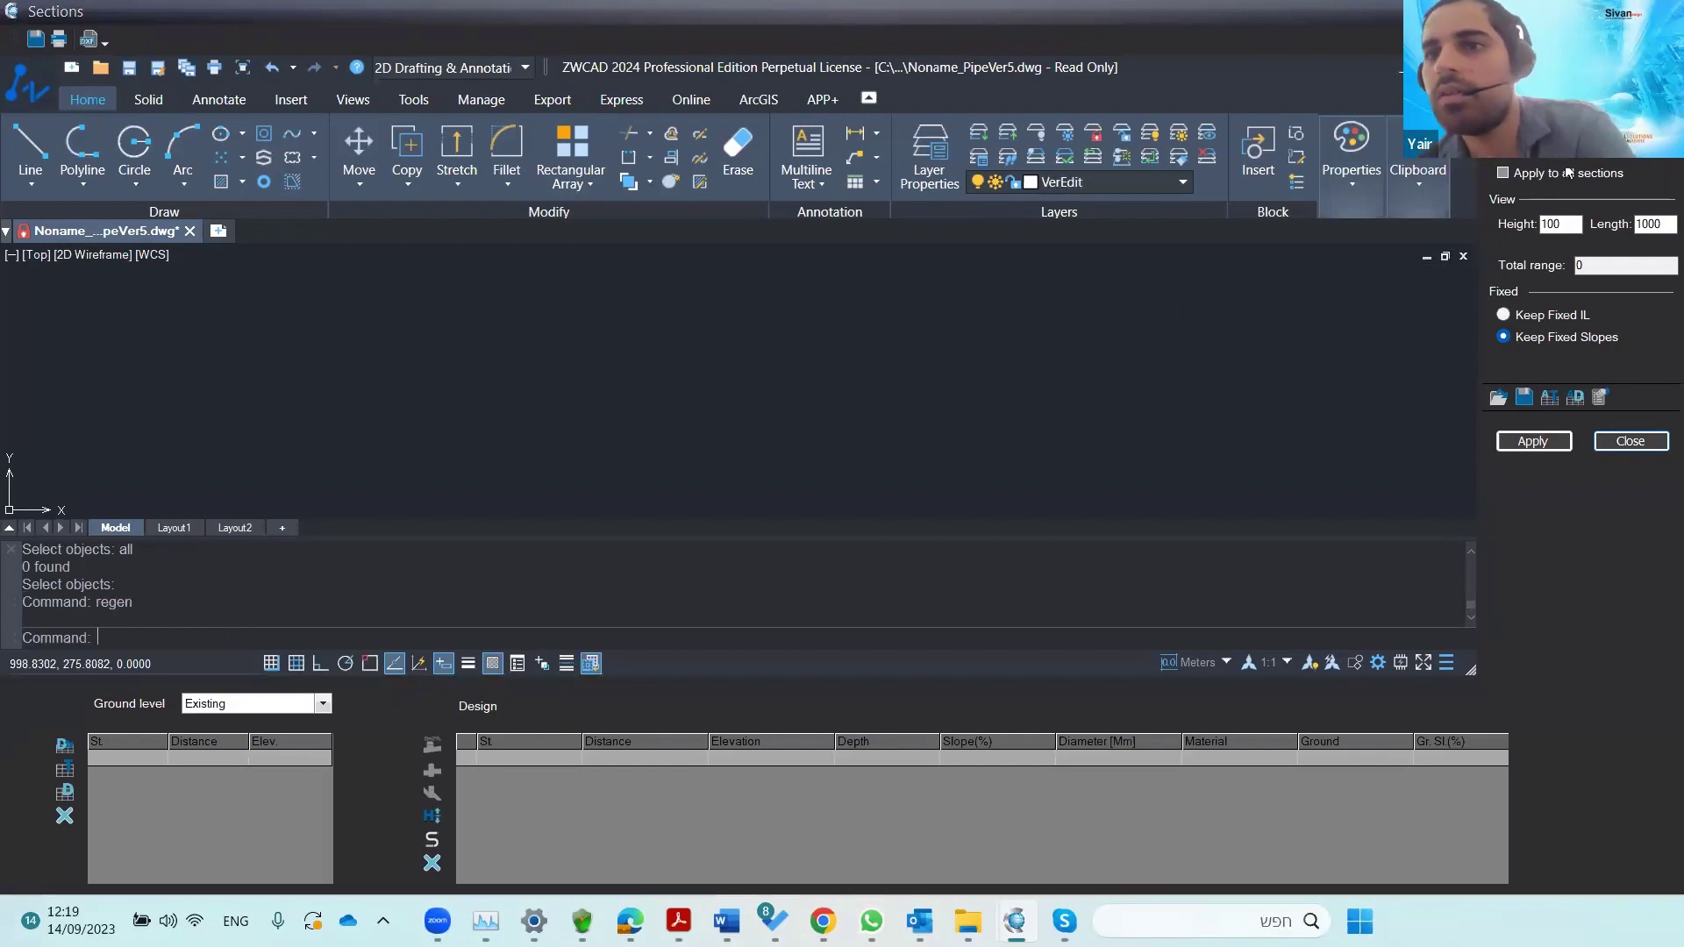
text(WA)
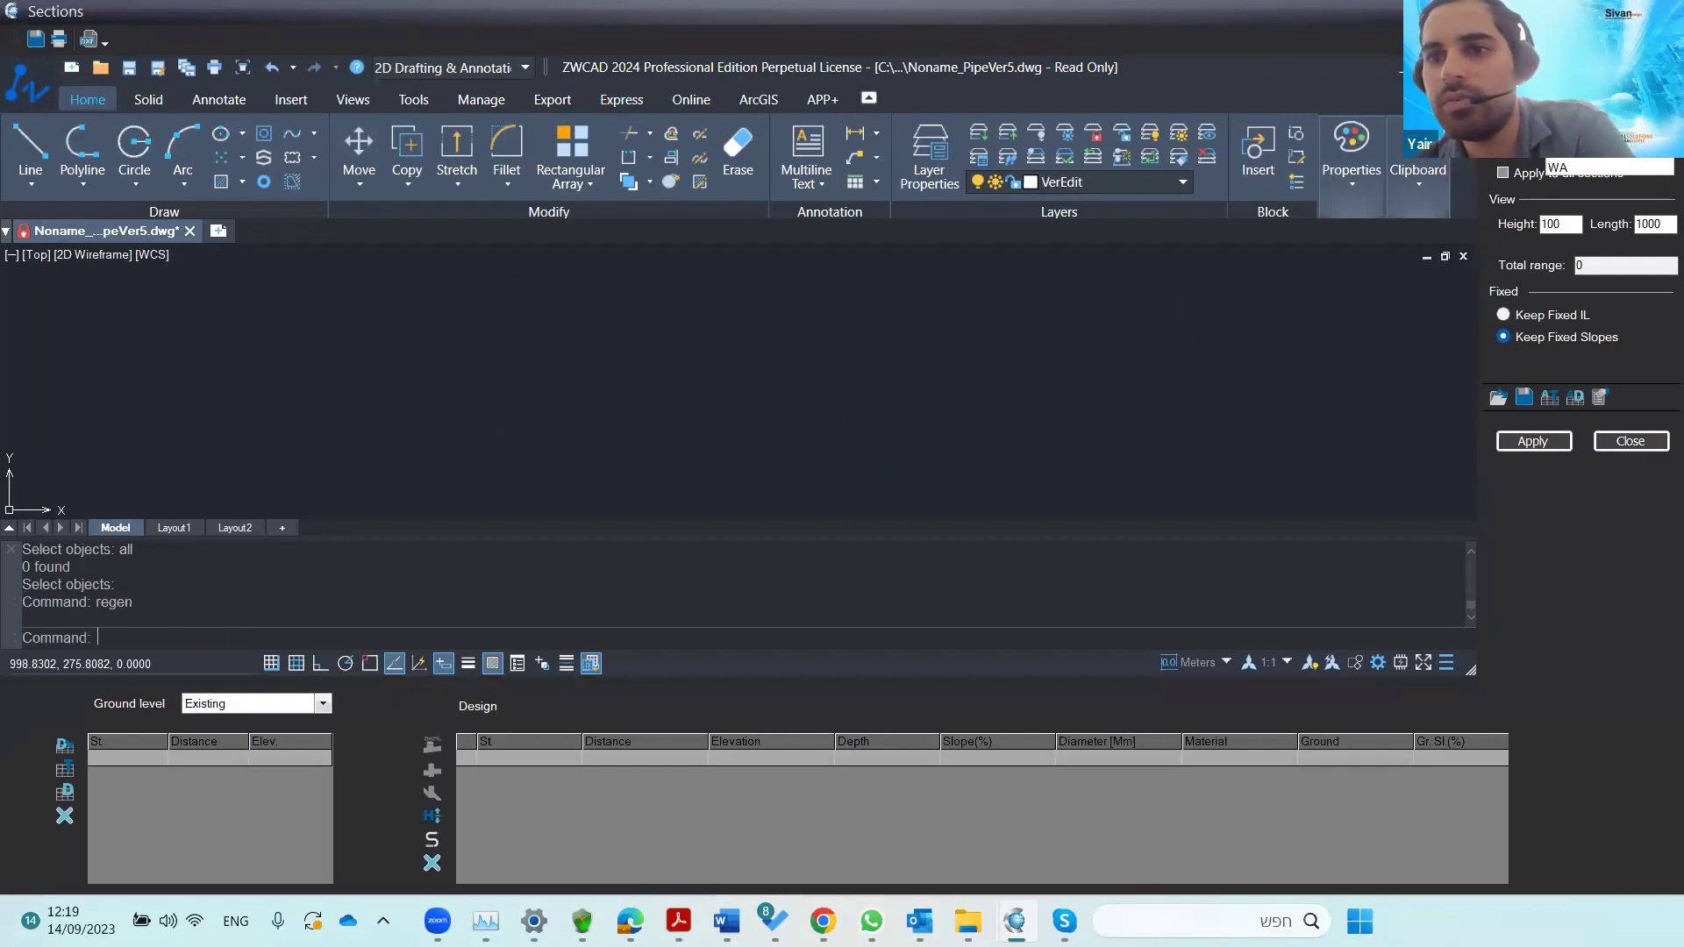
click(1503, 314)
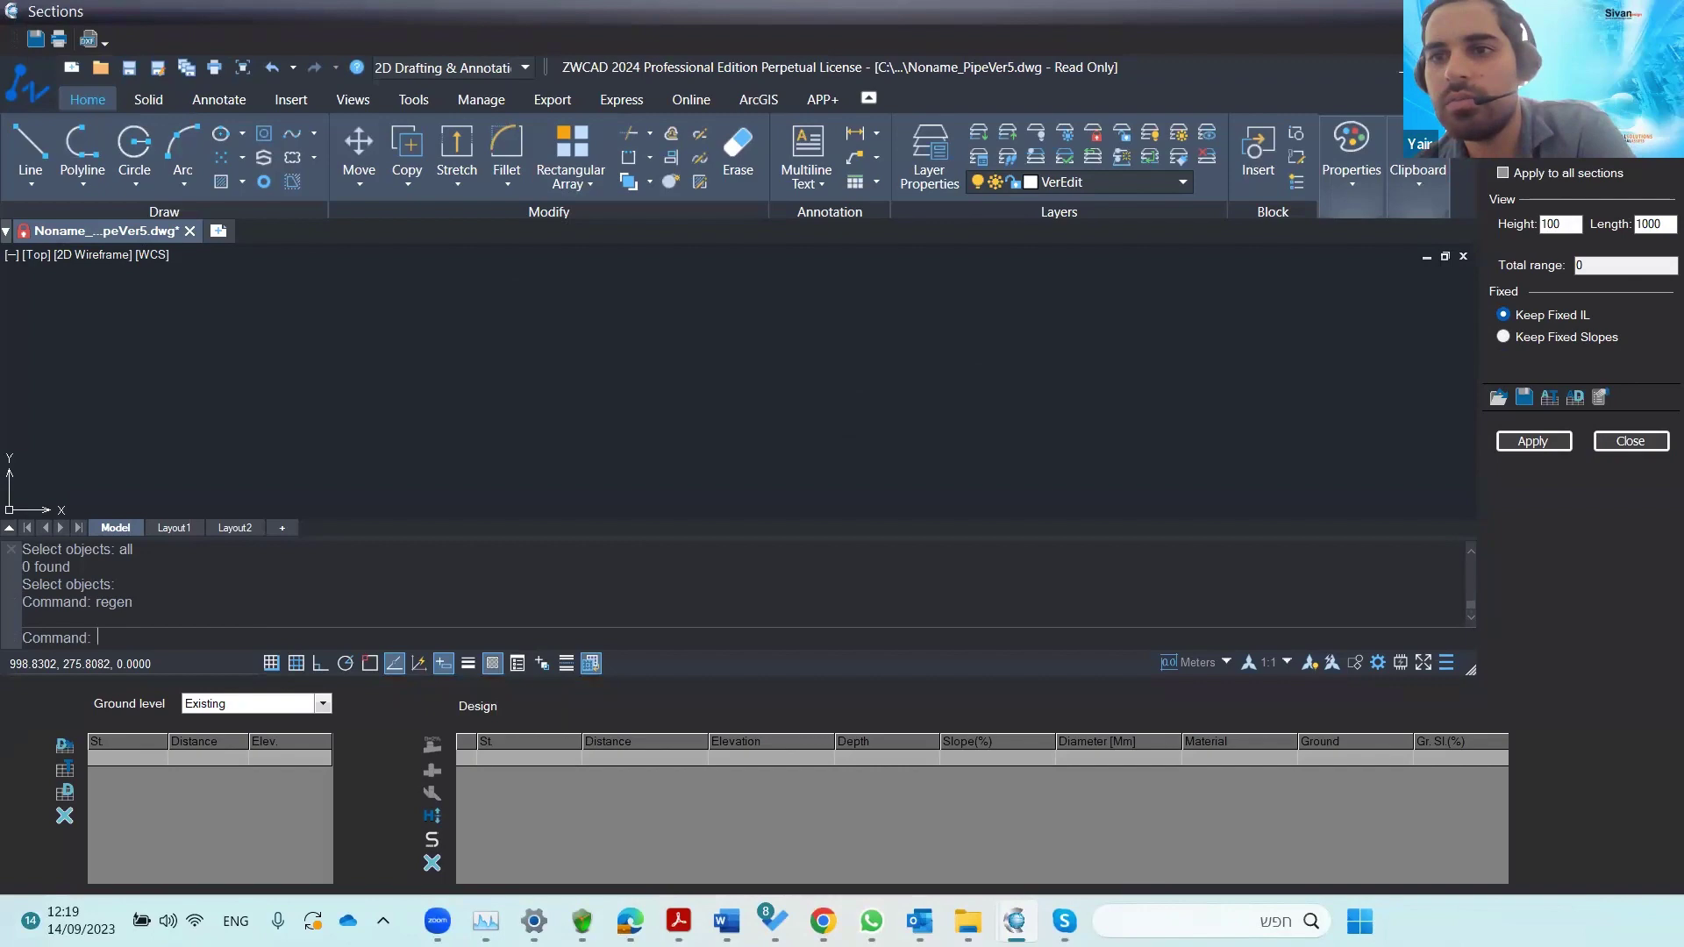
click(1597, 443)
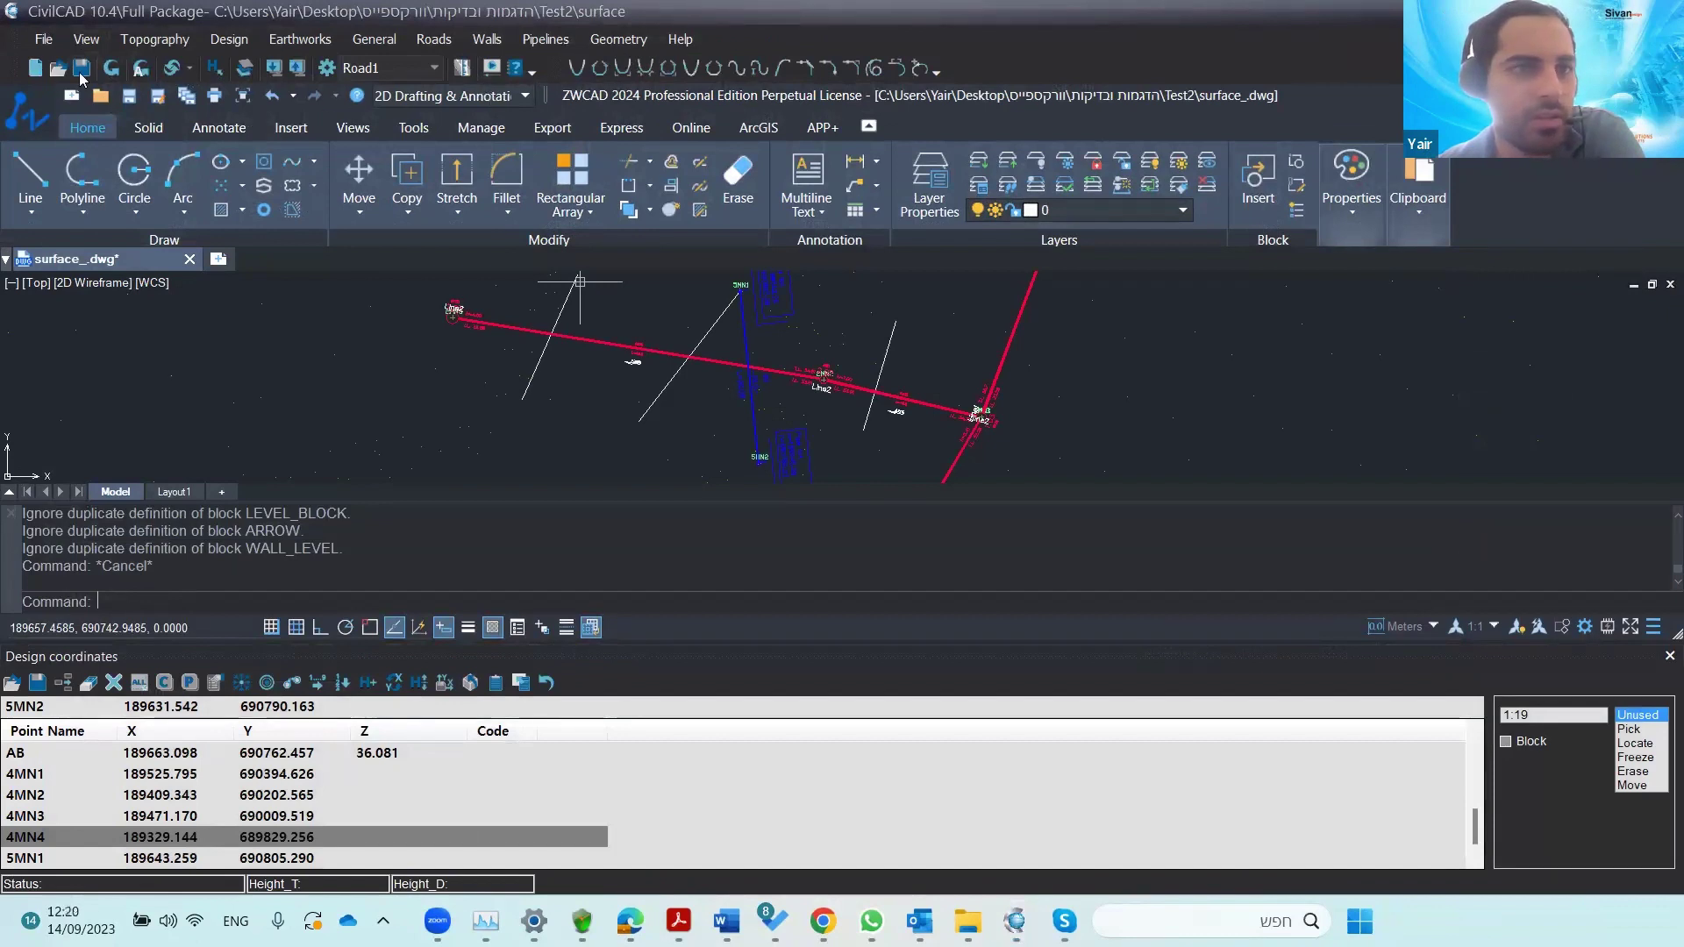
- Save the project and reload the recent surface project, discarding the changes to the temporary section drawing
click(82, 72)
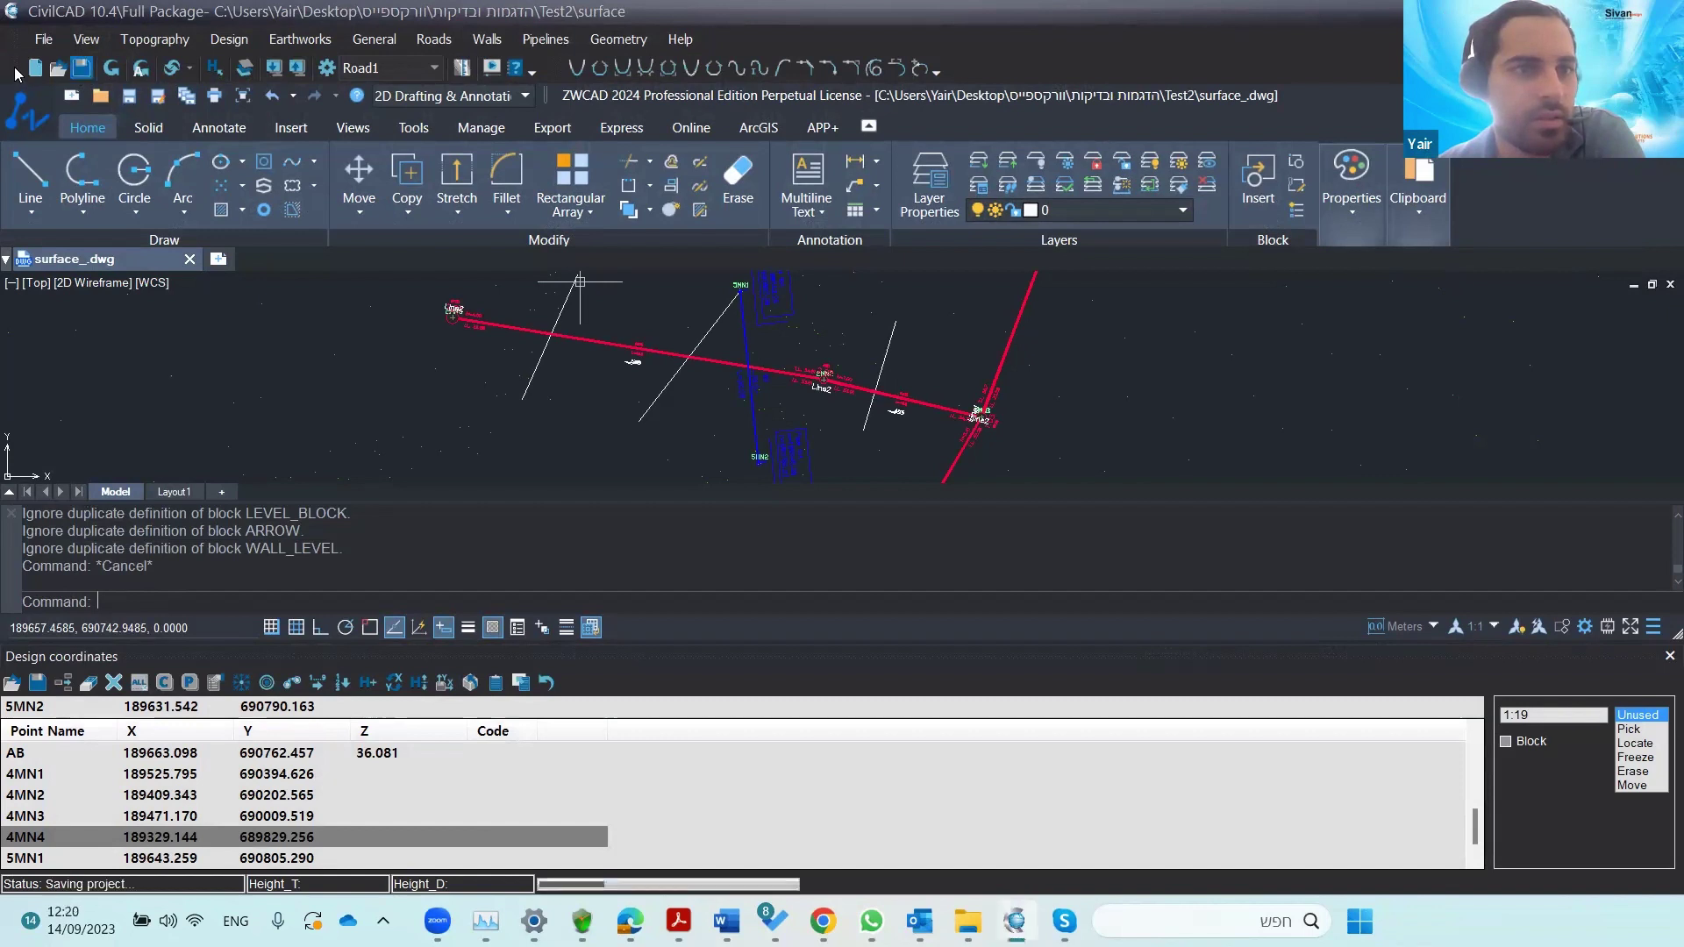
click(42, 42)
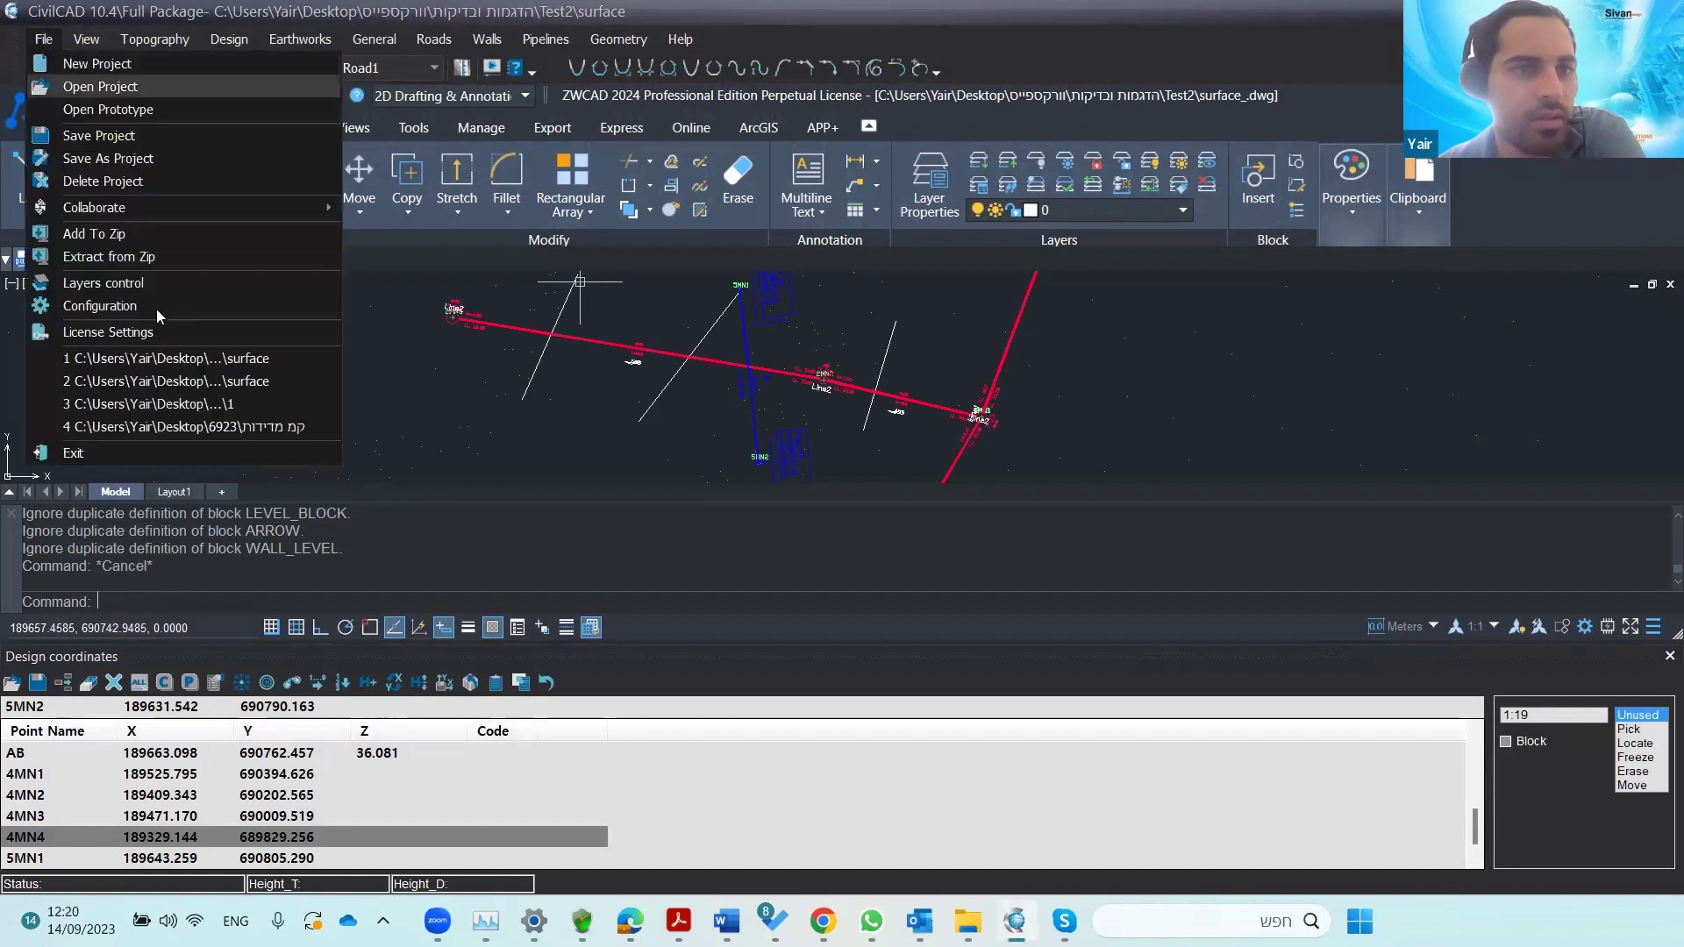
click(198, 359)
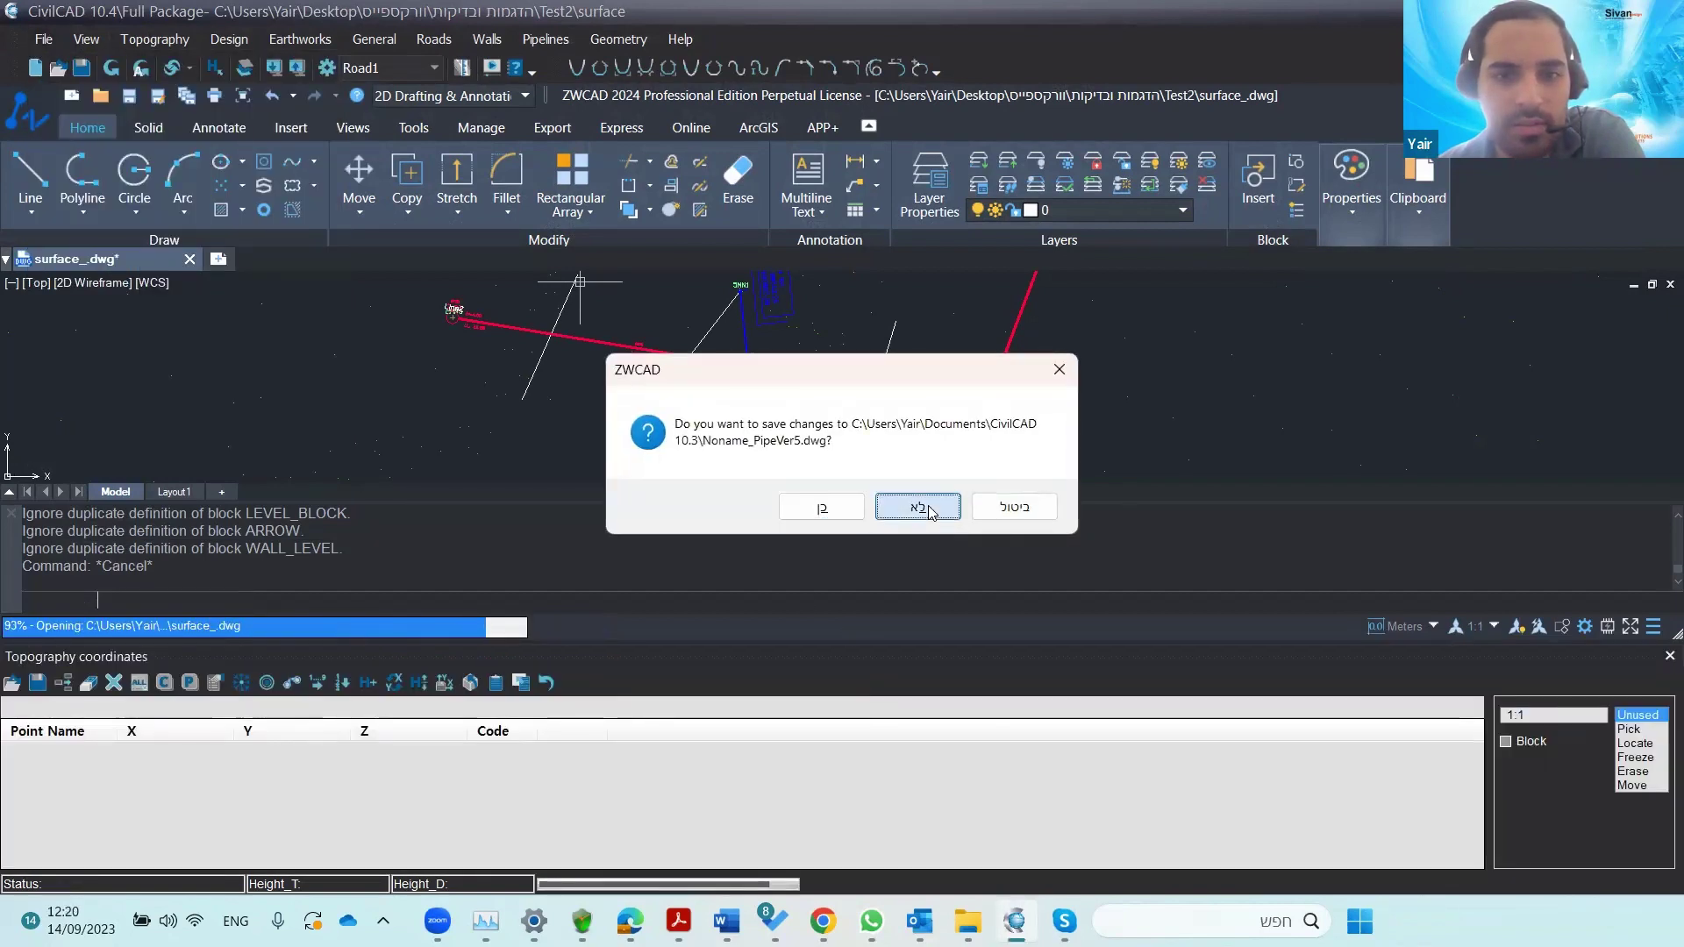
click(923, 505)
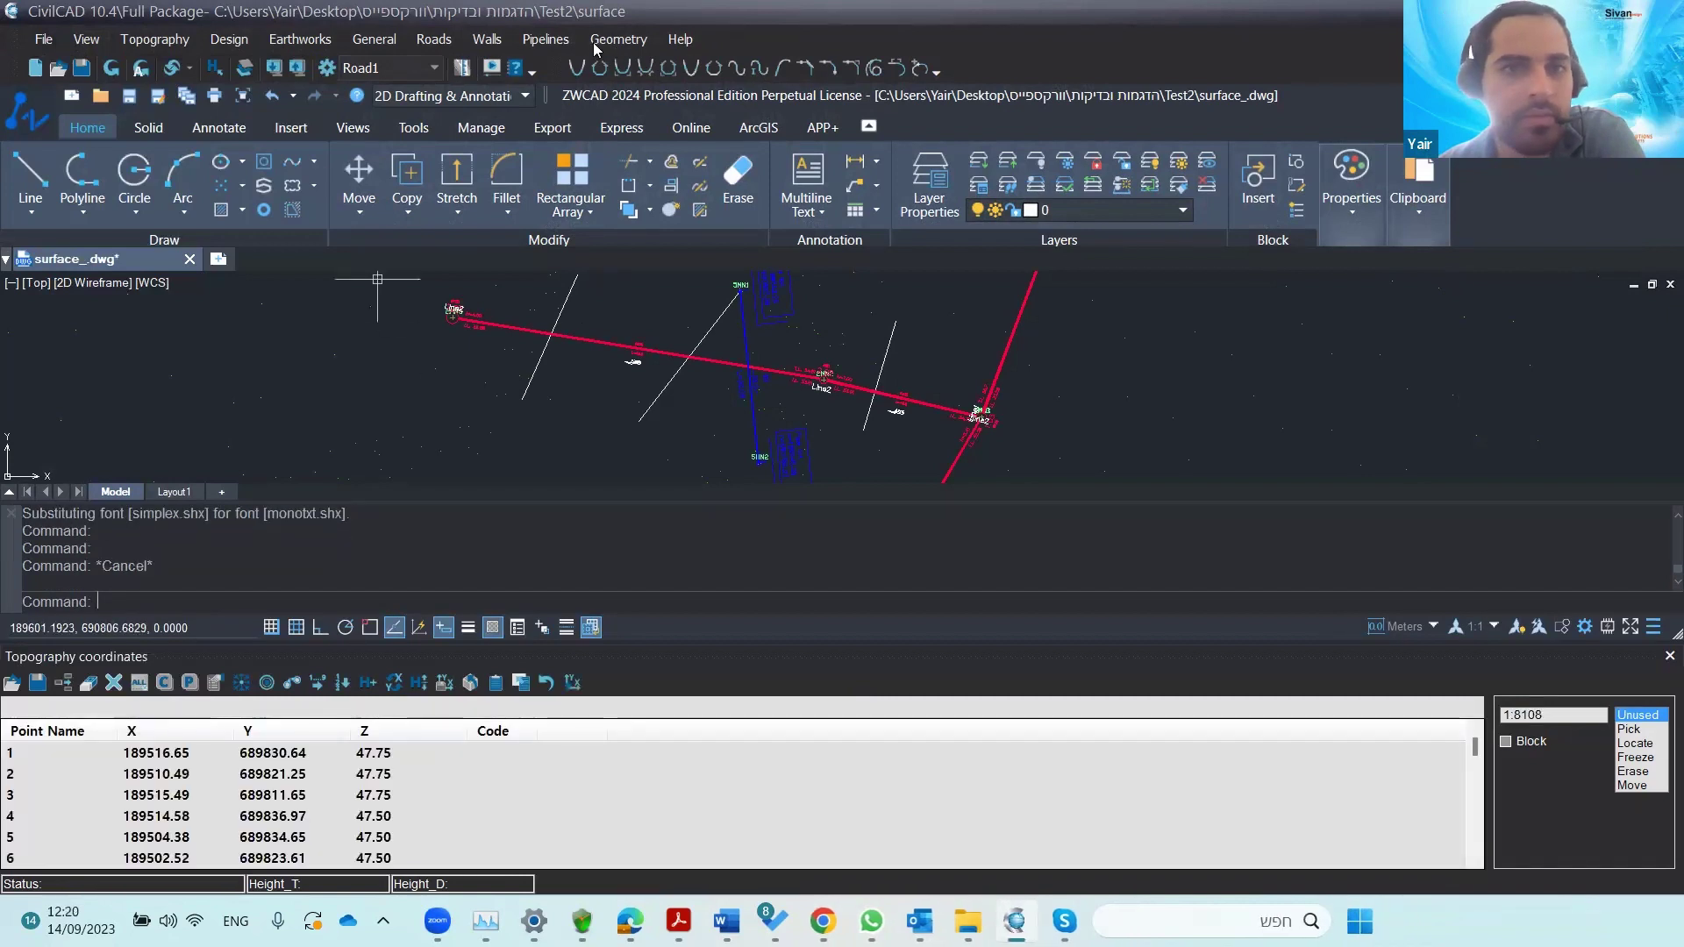
- Open the section of pipeline 2, examine the updated water pipe crossing and its CU-WATR label on the profile, and close the section
click(558, 44)
click(562, 133)
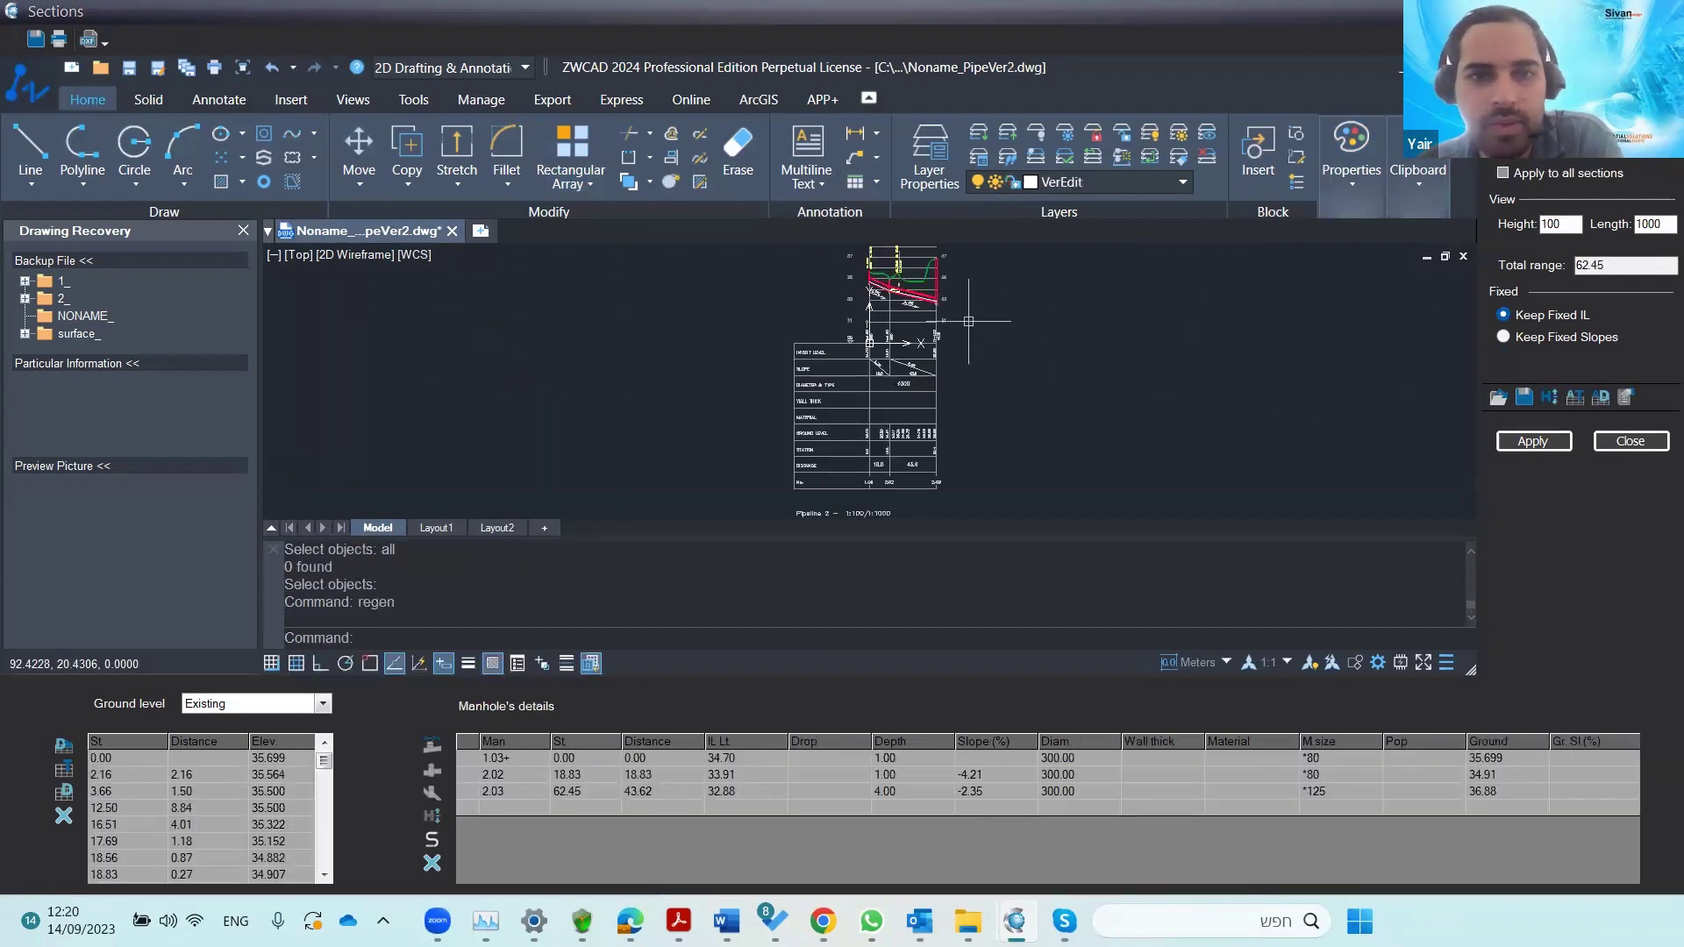
scroll(872, 330, up, 6)
mouse_move(872, 271)
middle_down()
mouse_move(818, 312)
mouse_move(815, 356)
middle_up()
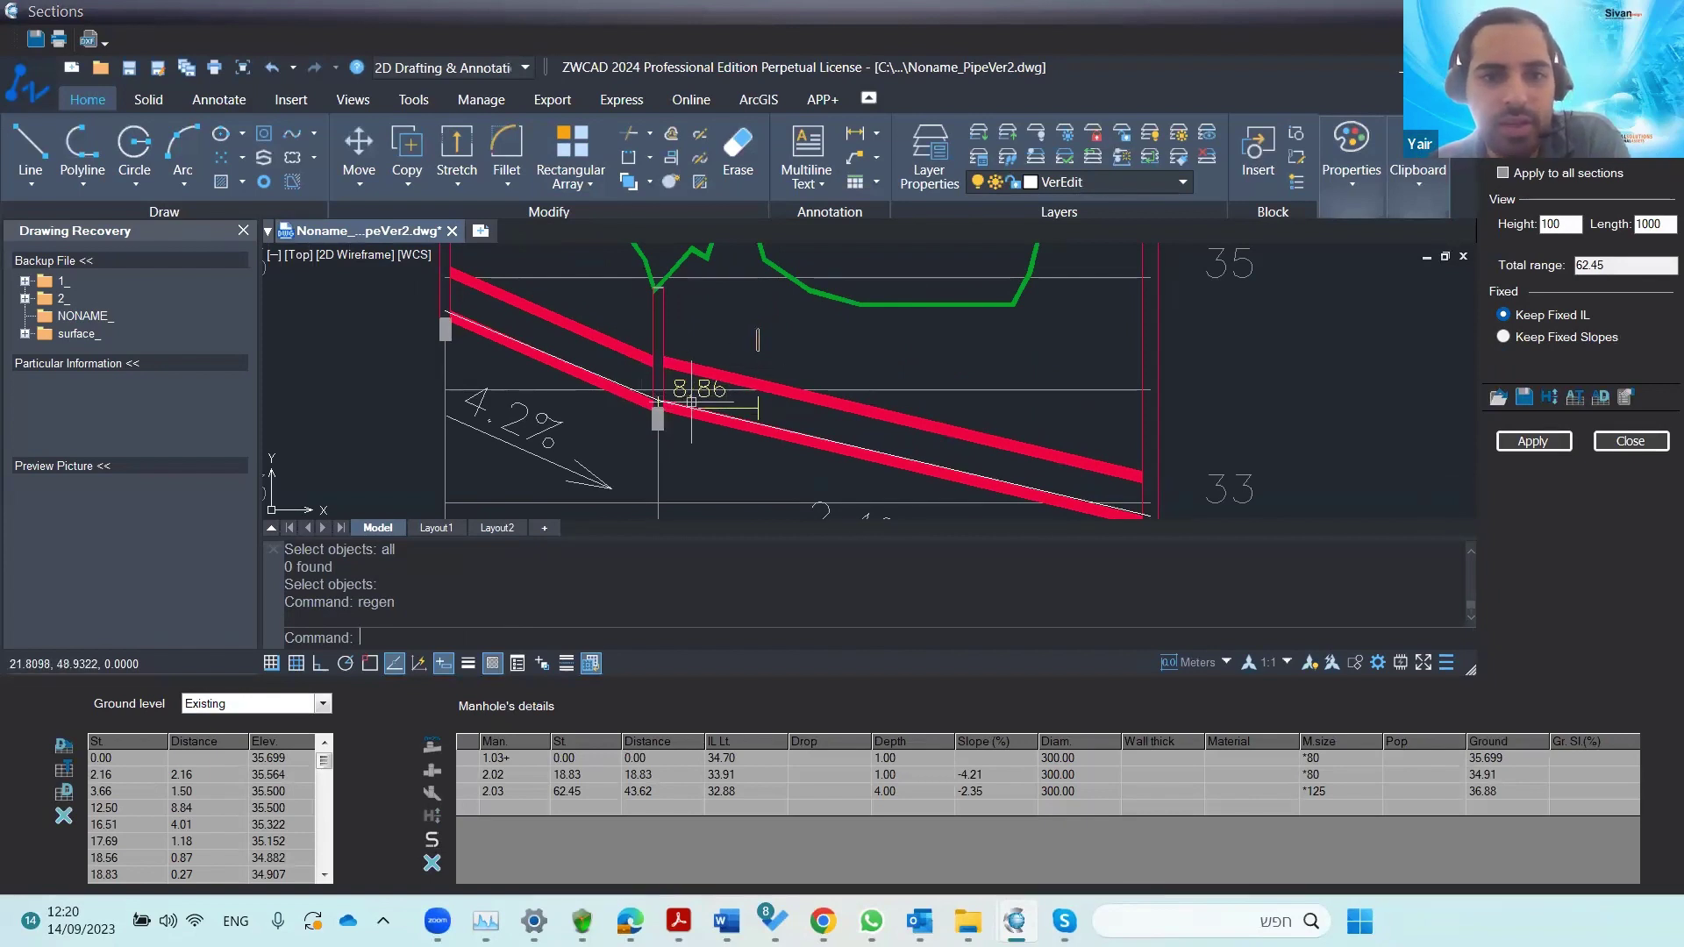
scroll(739, 431, down, 3)
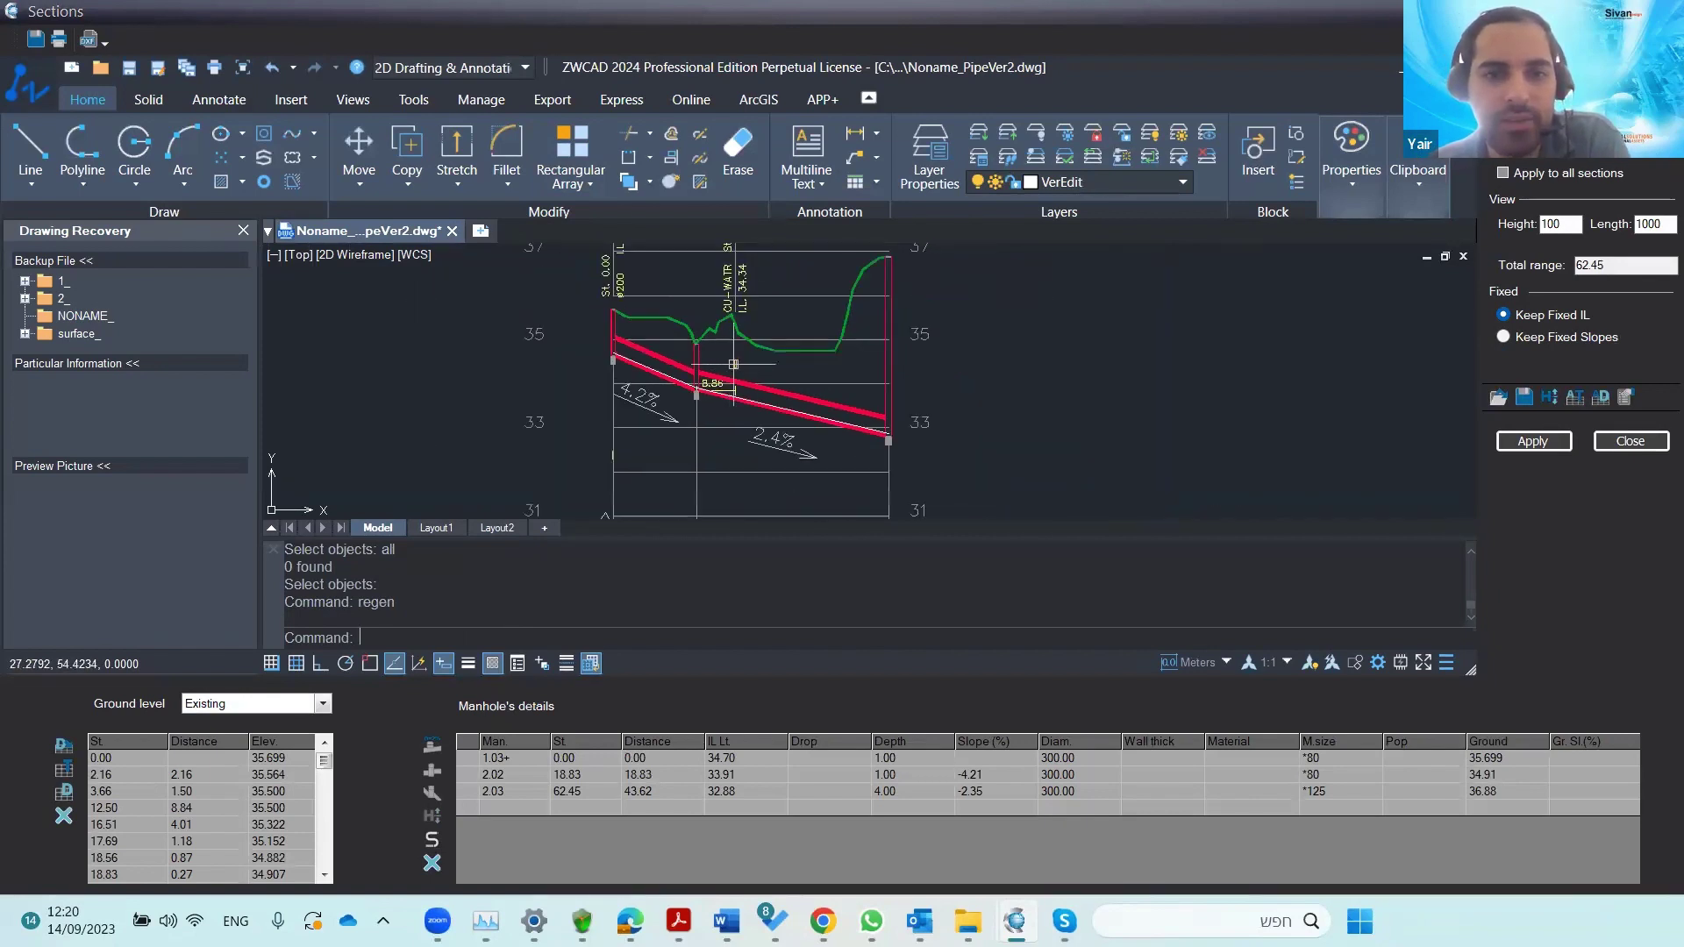
scroll(754, 316, down, 2)
middle_drag(745, 337, 744, 359)
scroll(742, 342, up, 5)
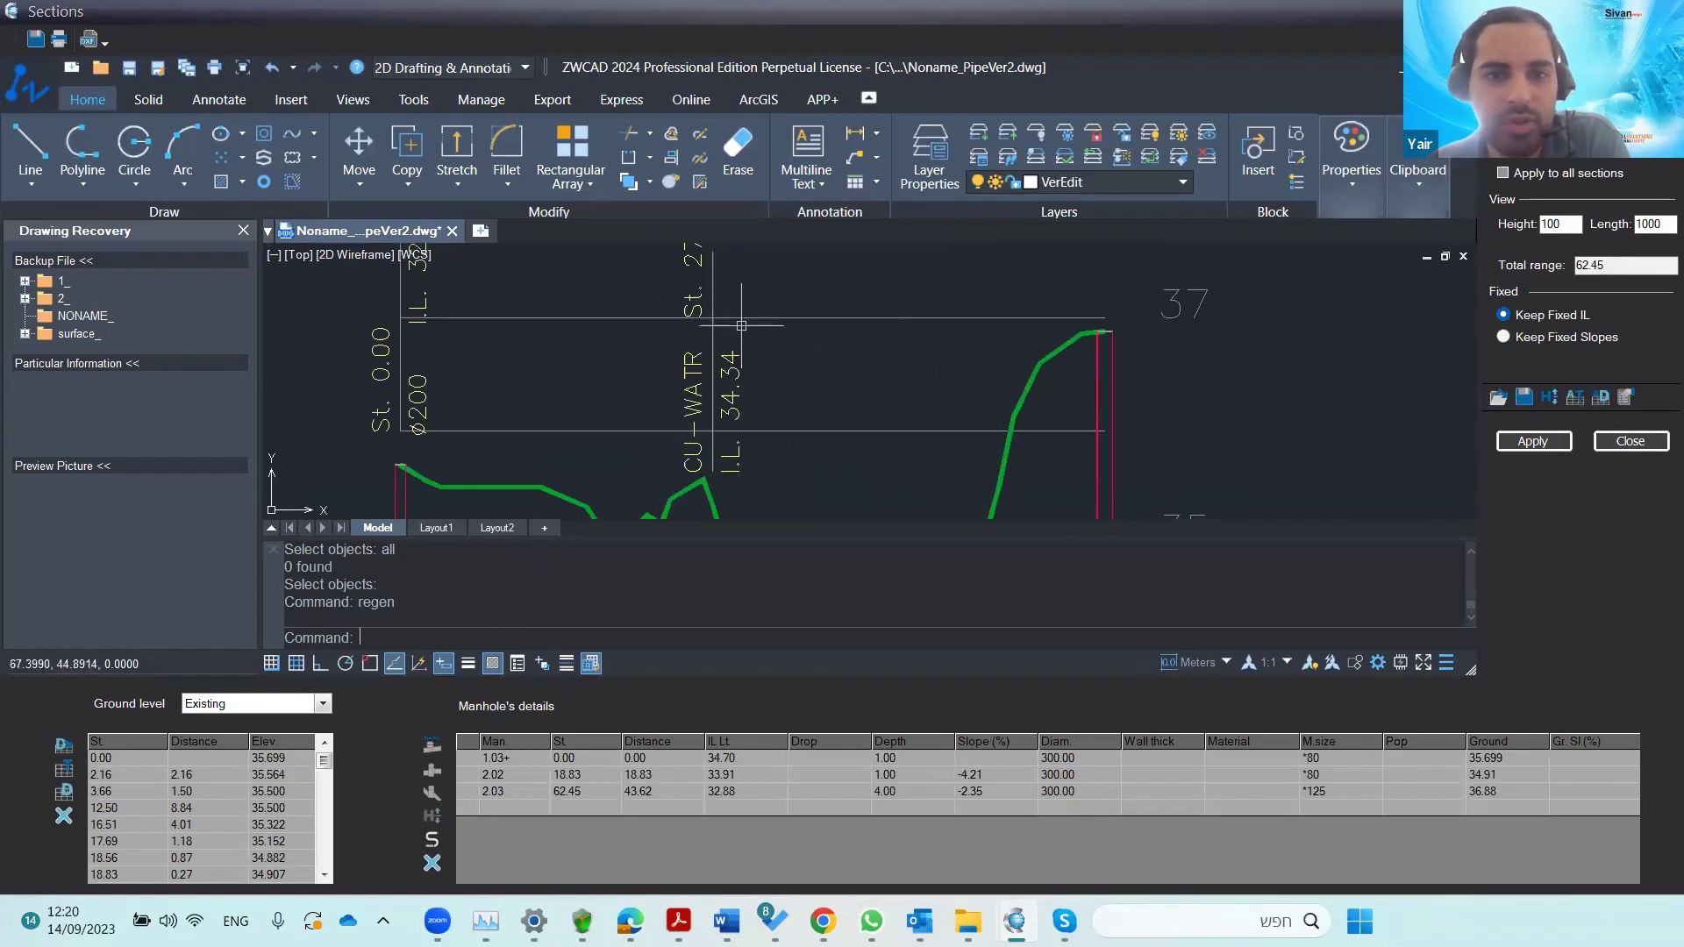
scroll(741, 326, down, 5)
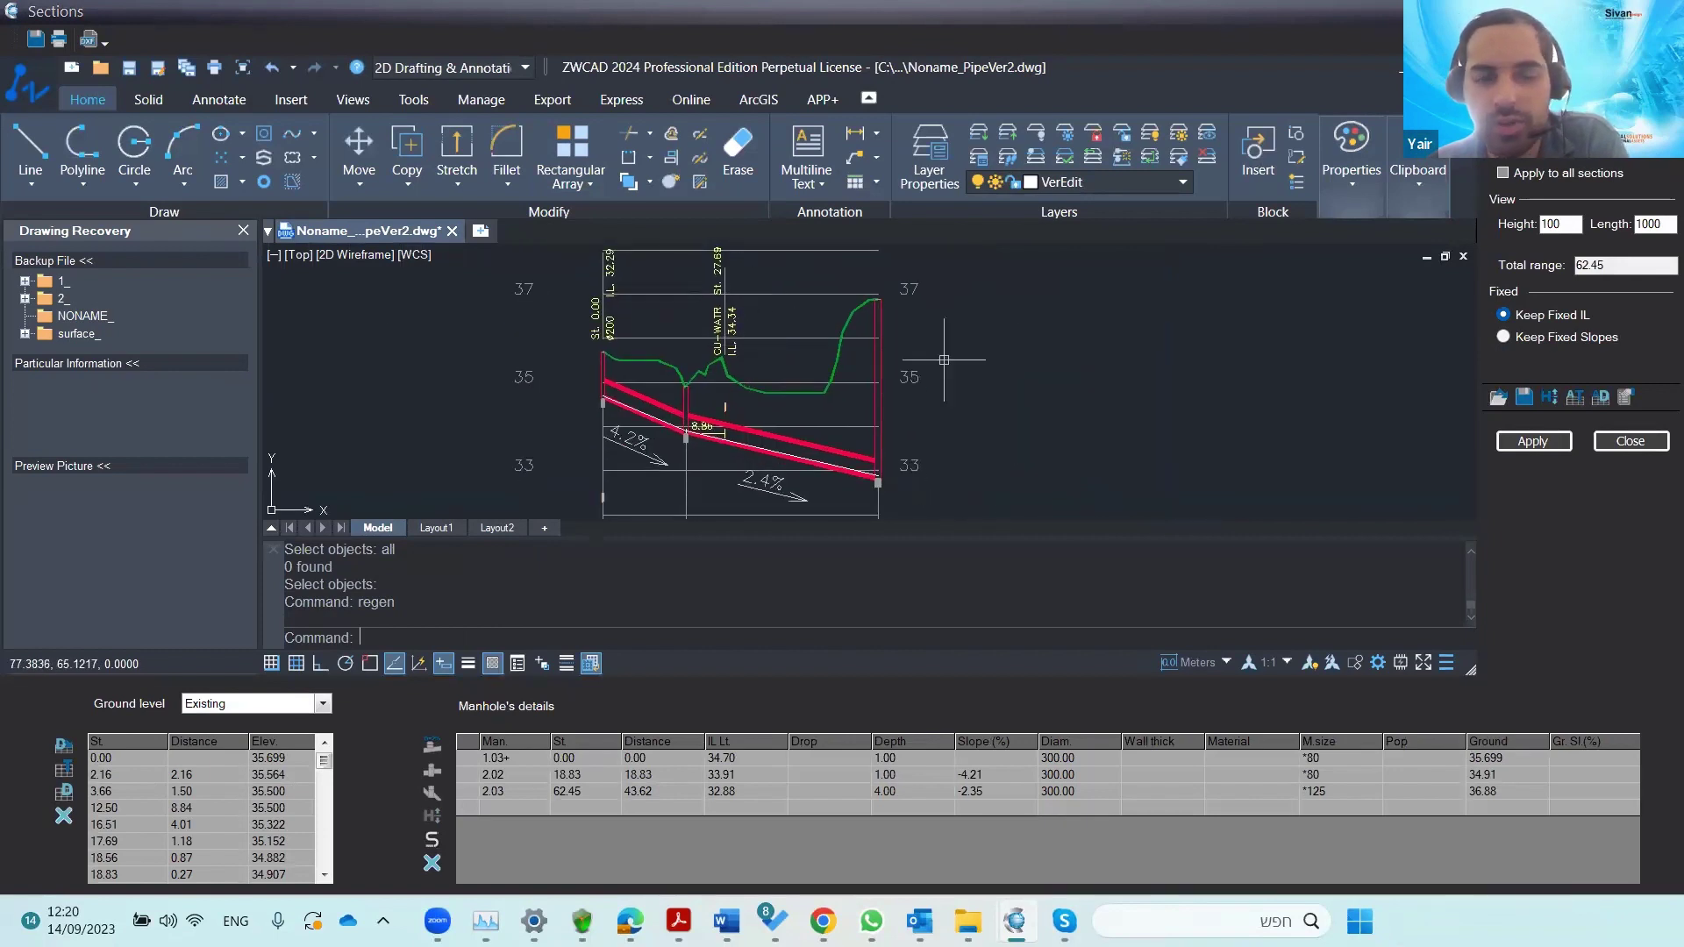
click(1611, 443)
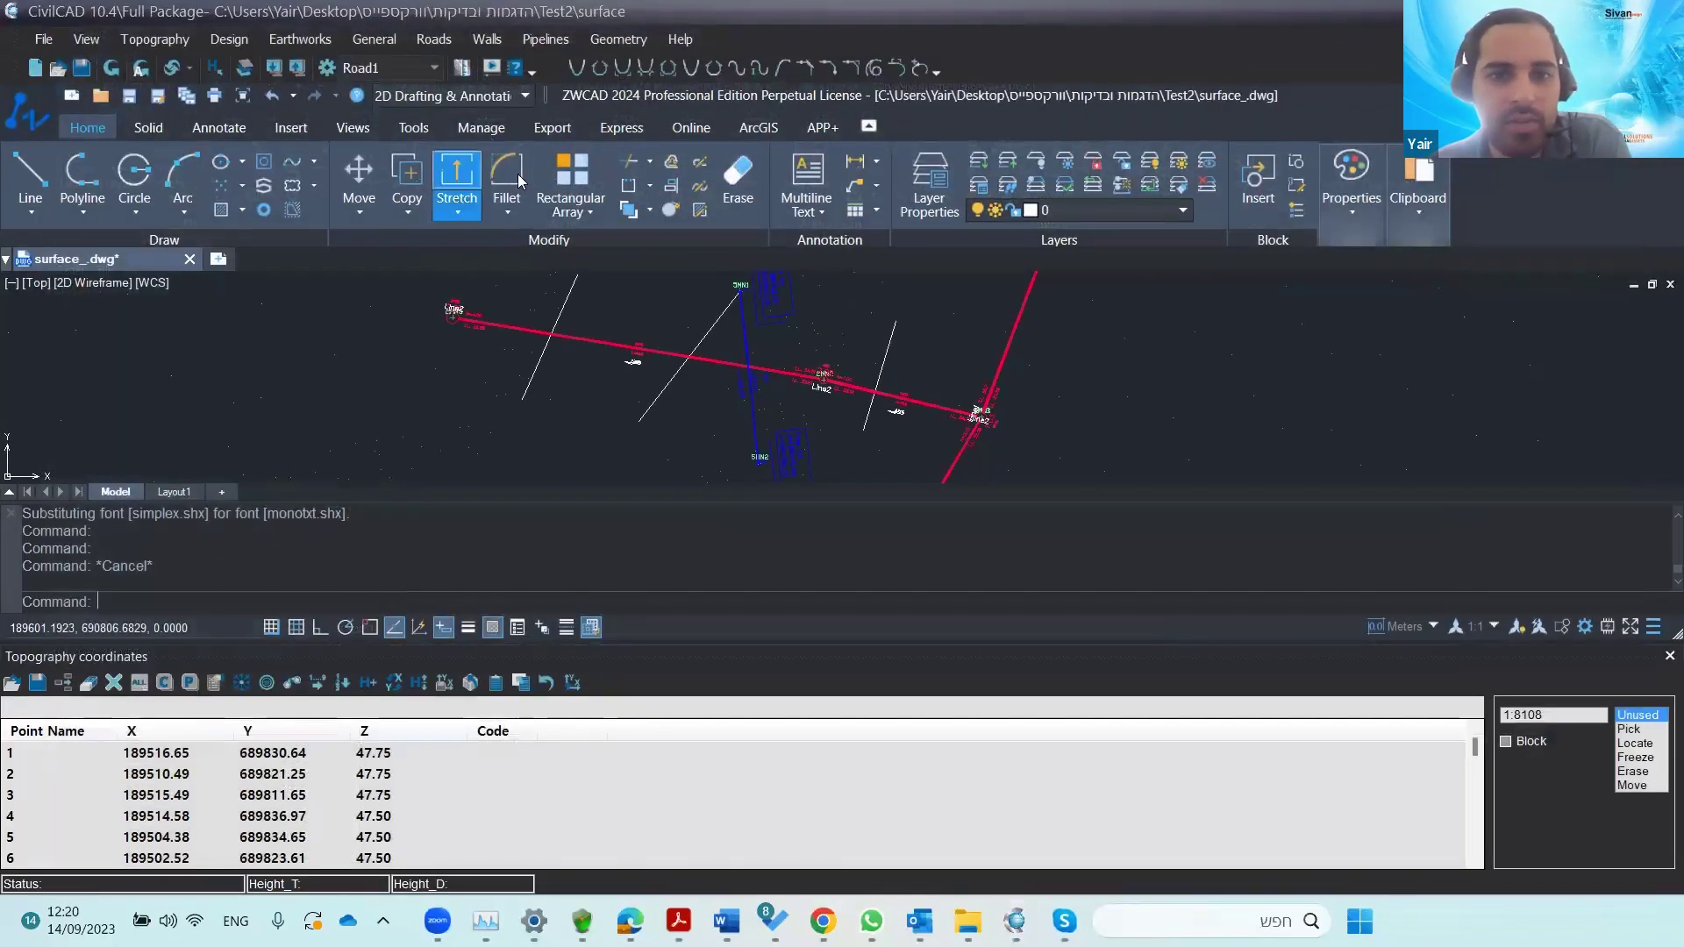
- Erase the middle gas line that runs to manhole 5MN1 and open the crossings definition
click(653, 399)
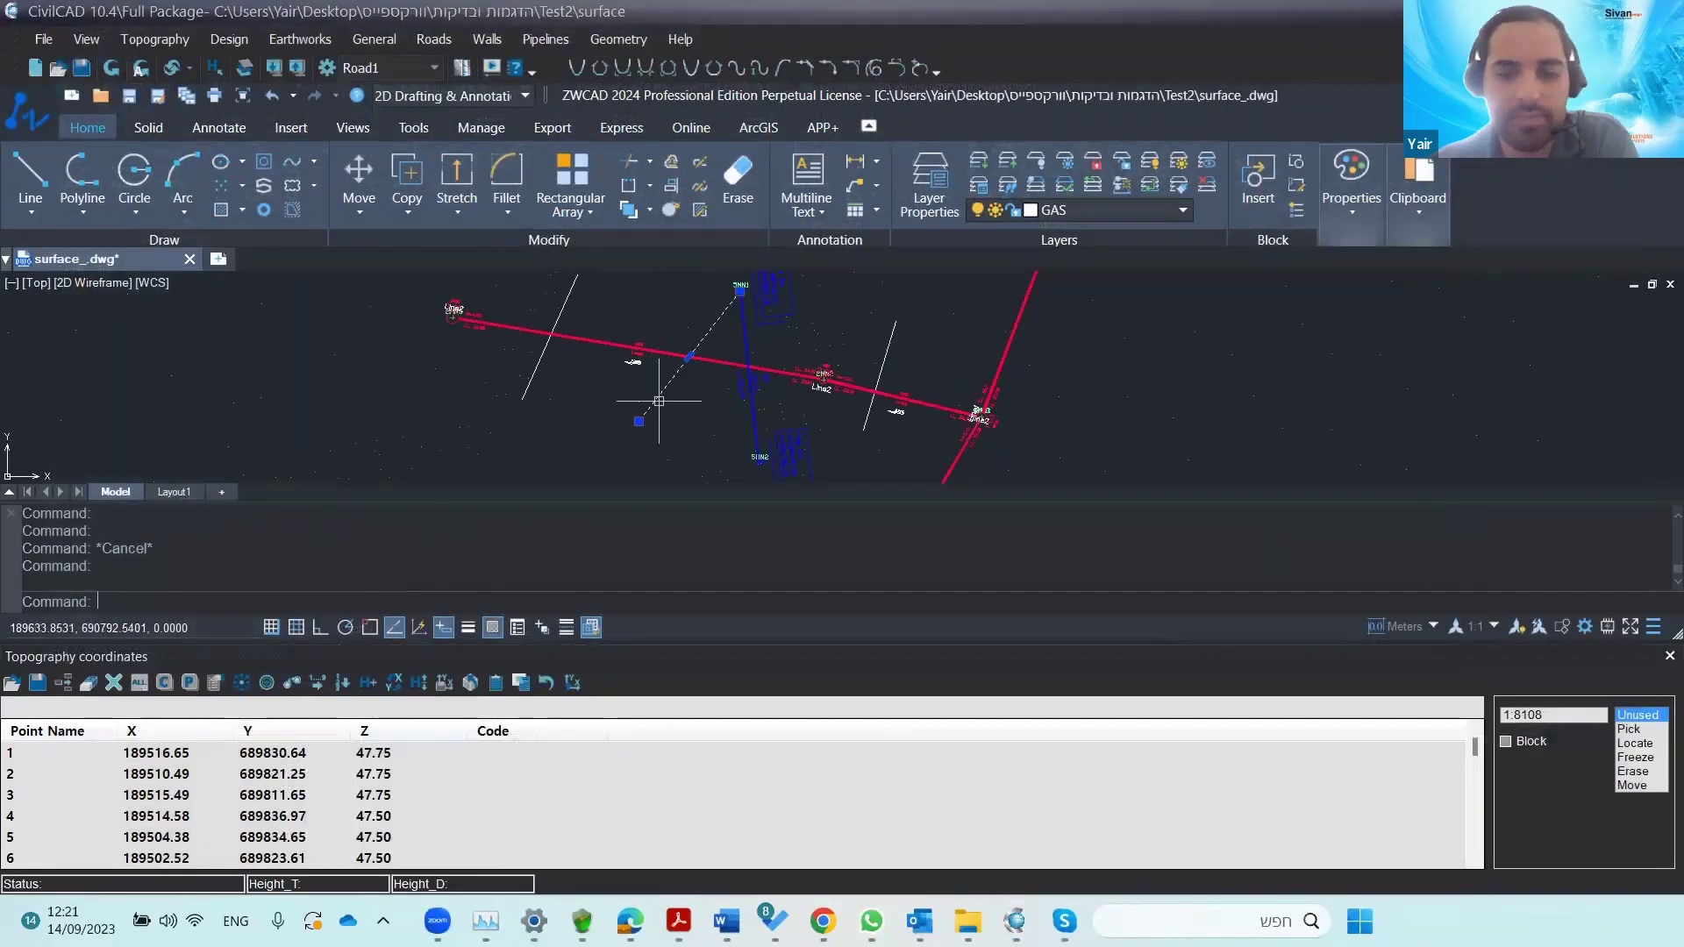
key(Delete)
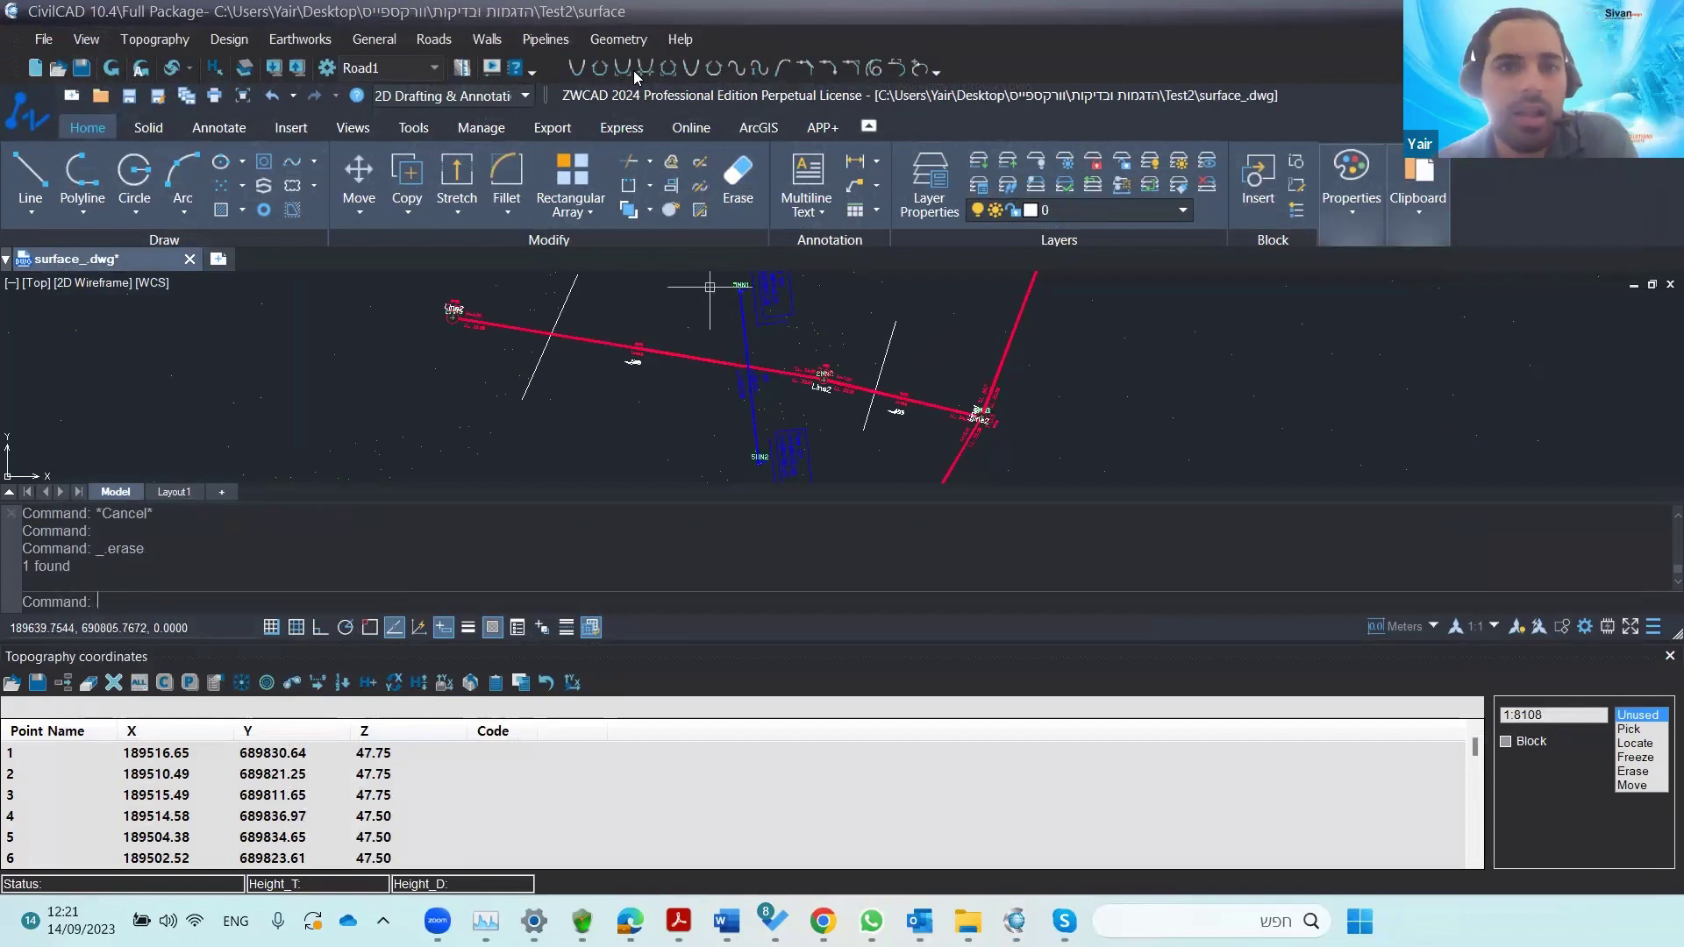
click(561, 43)
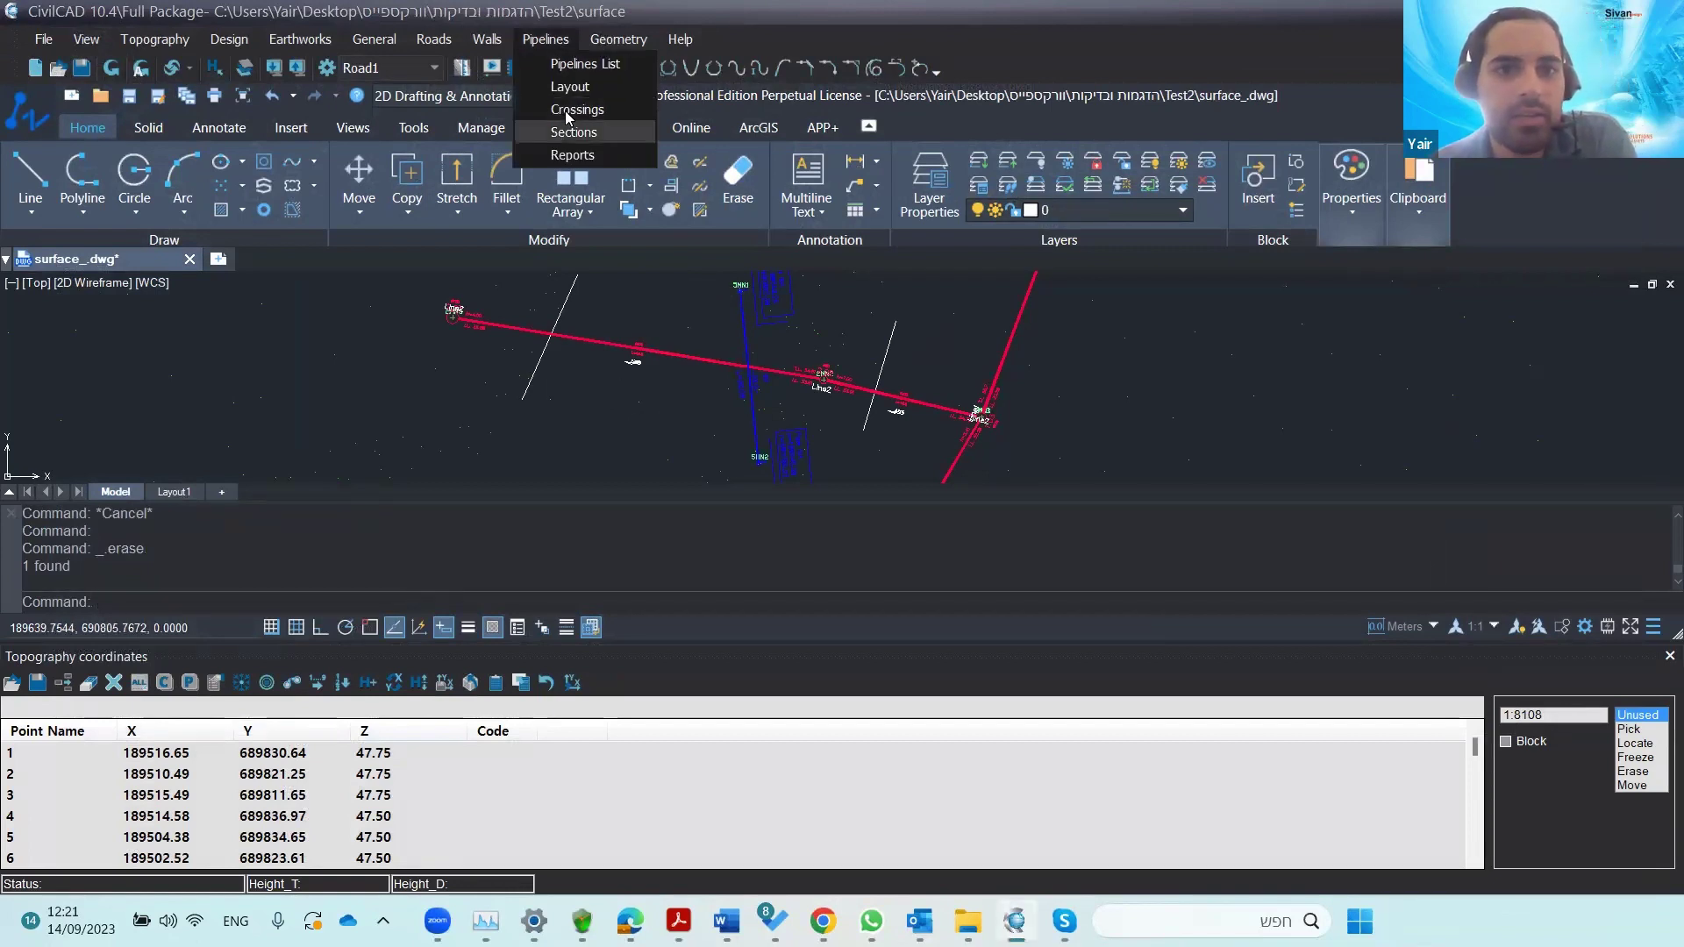
click(567, 117)
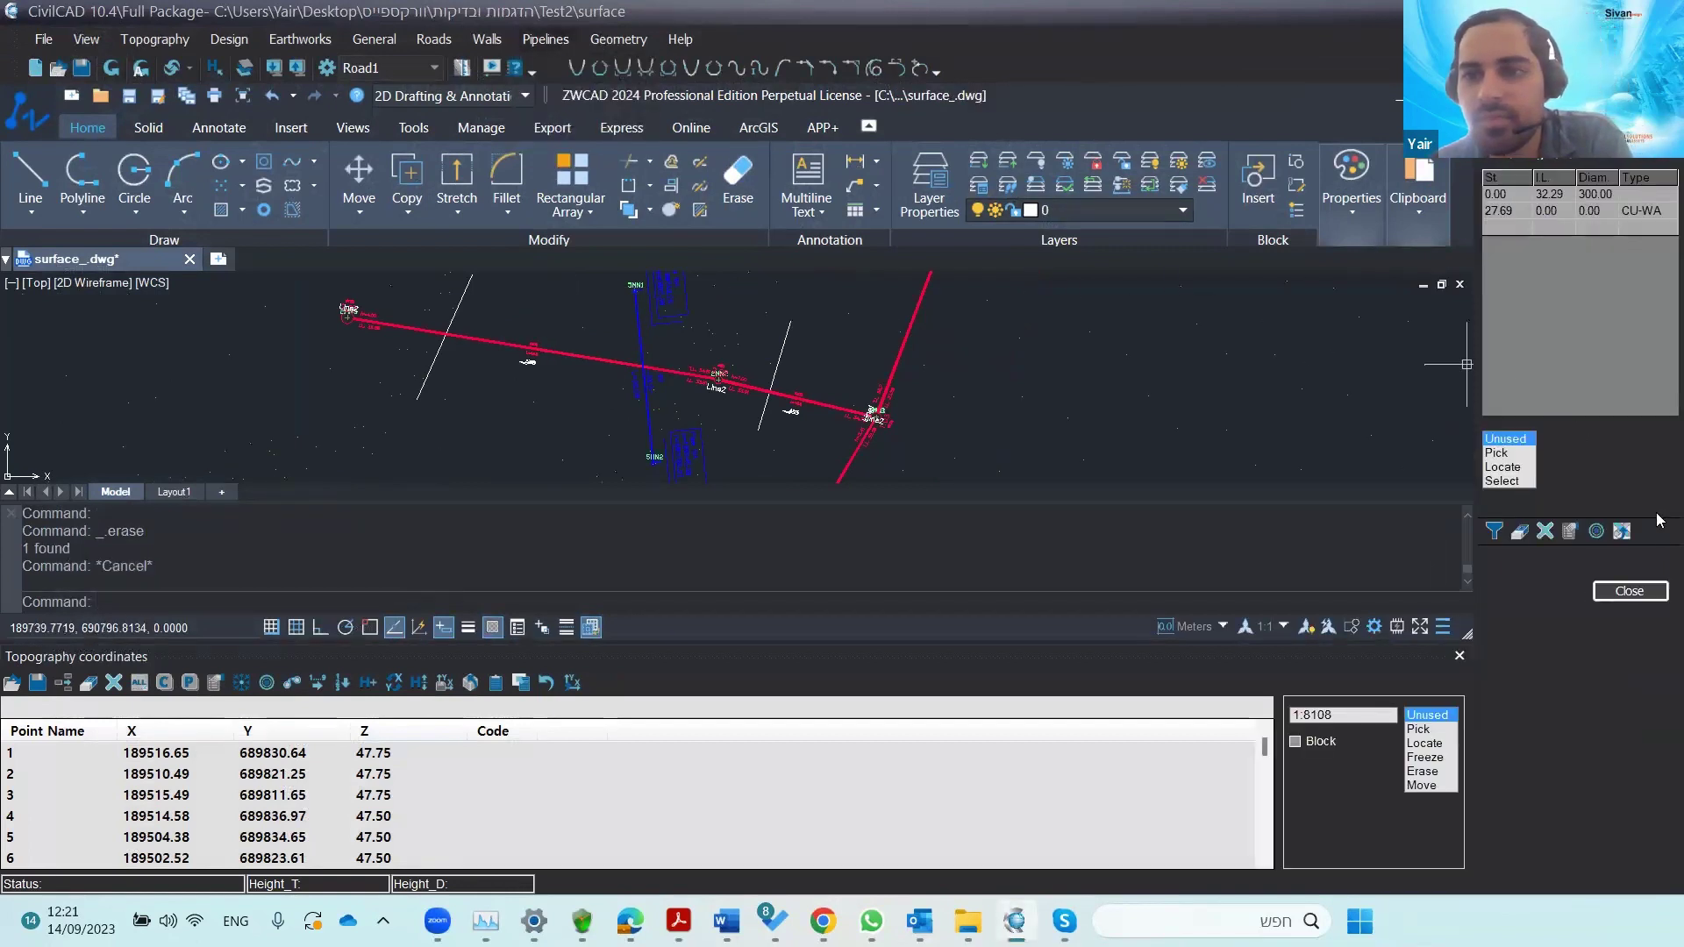
- Filter crossings by a sample gas line, using layer GAS and LWPolyline entities, apply them to pipeline 2, and switch the crossing levels to depth
click(1494, 533)
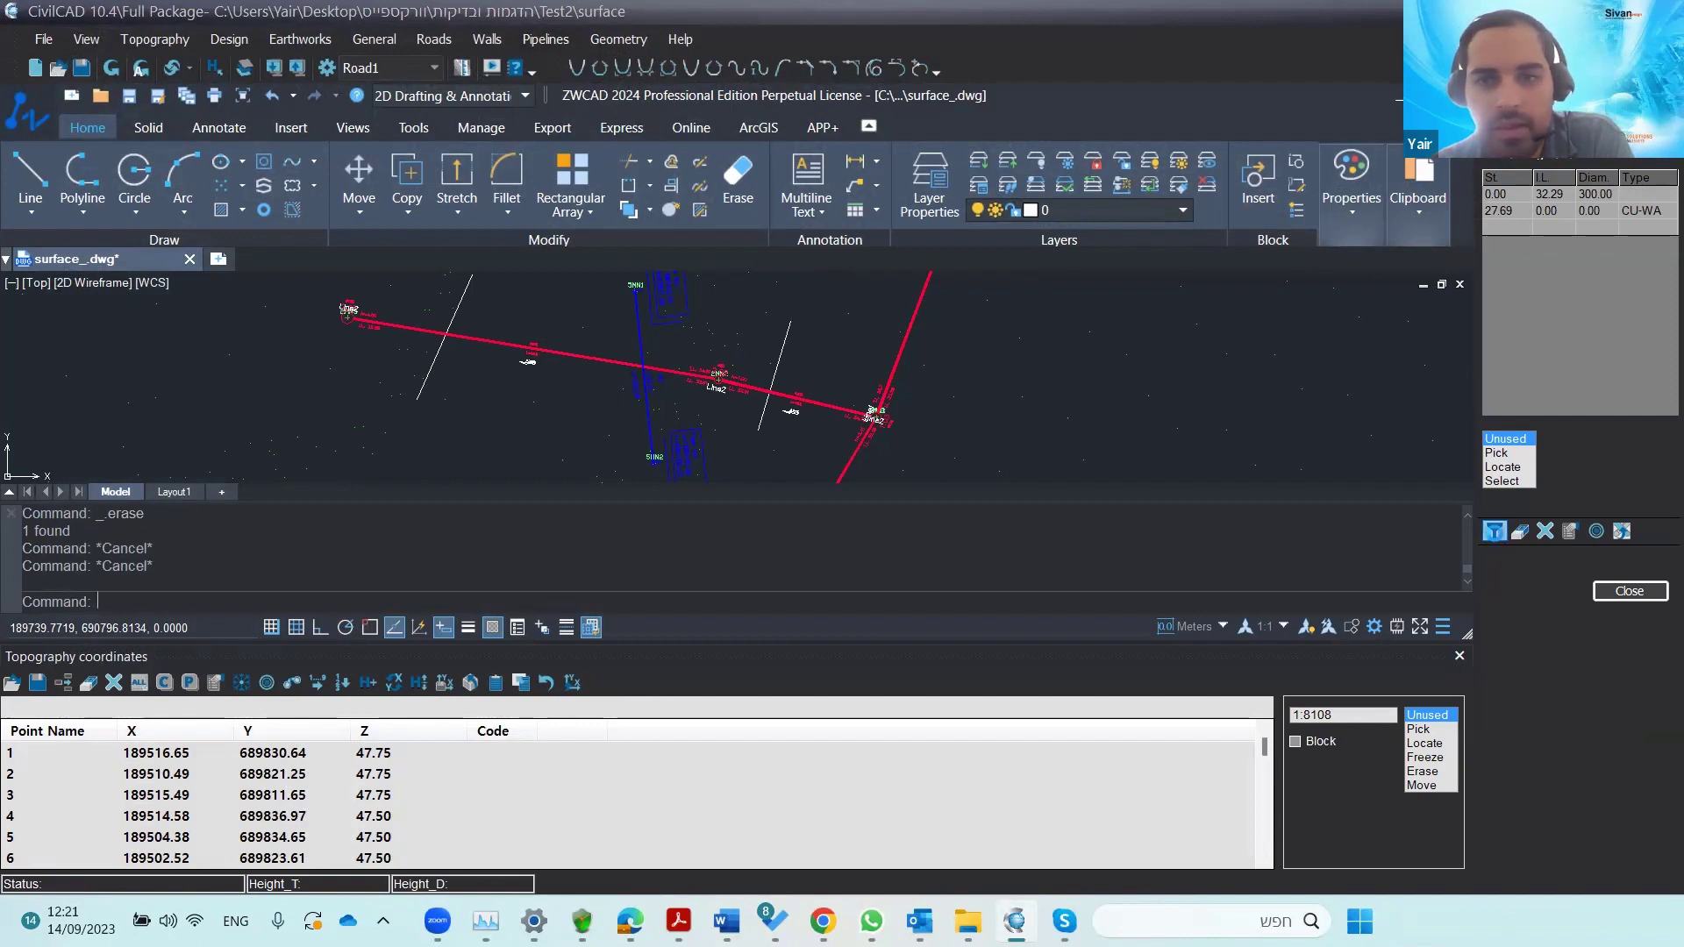
click(1495, 537)
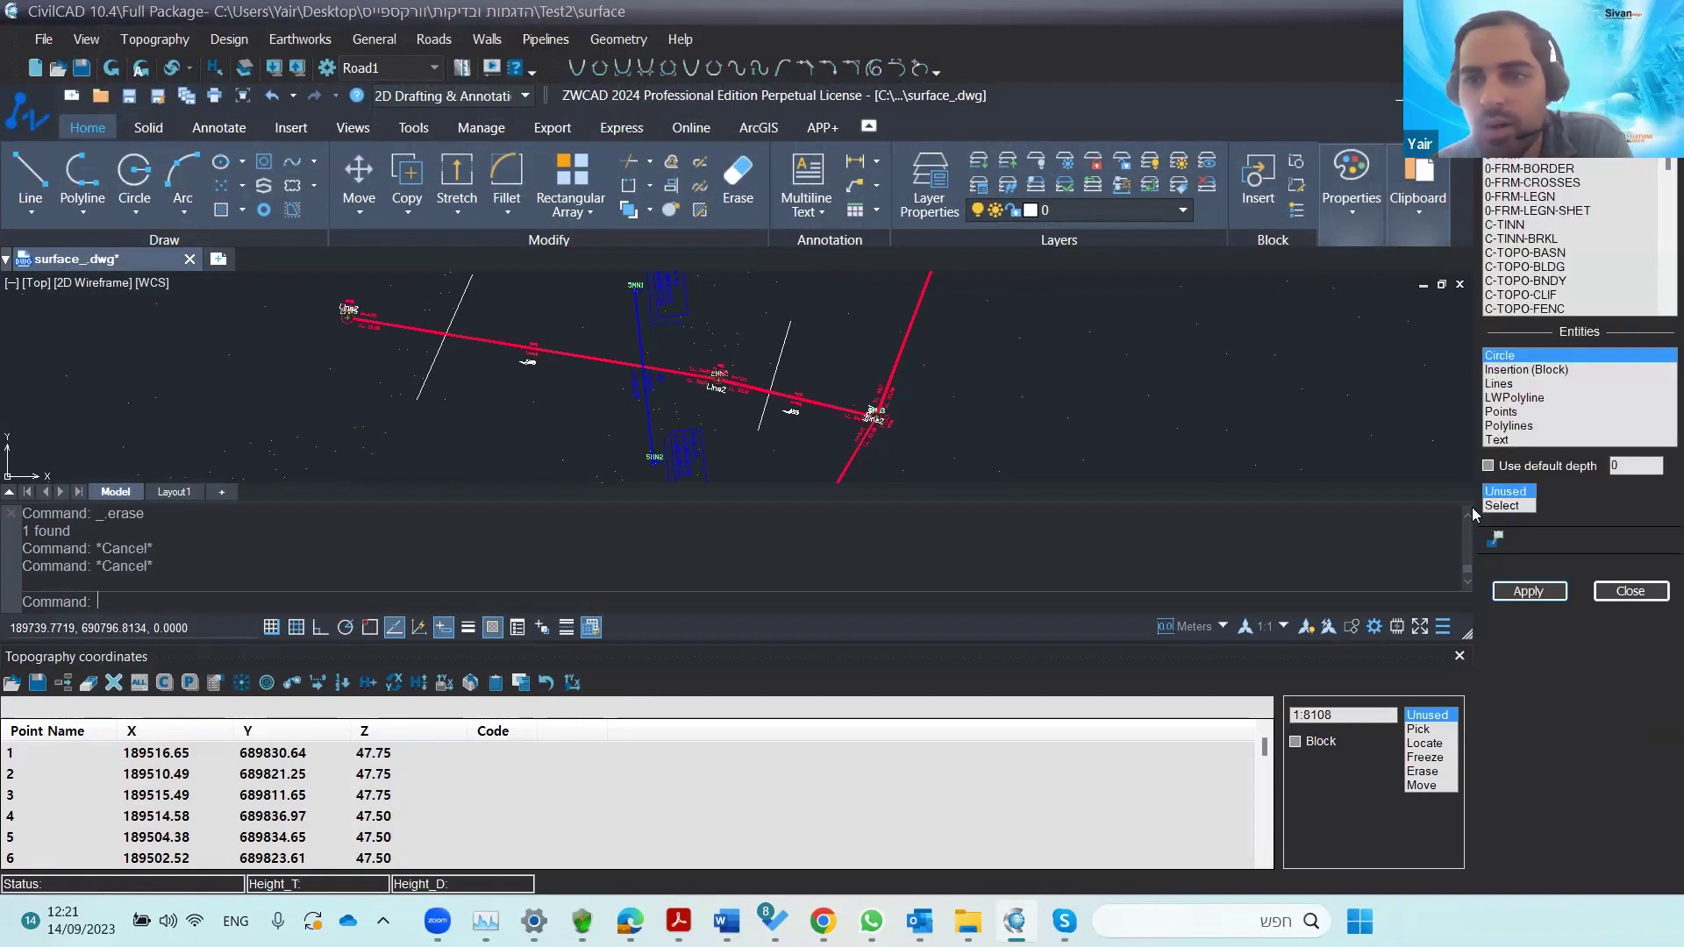
click(1494, 506)
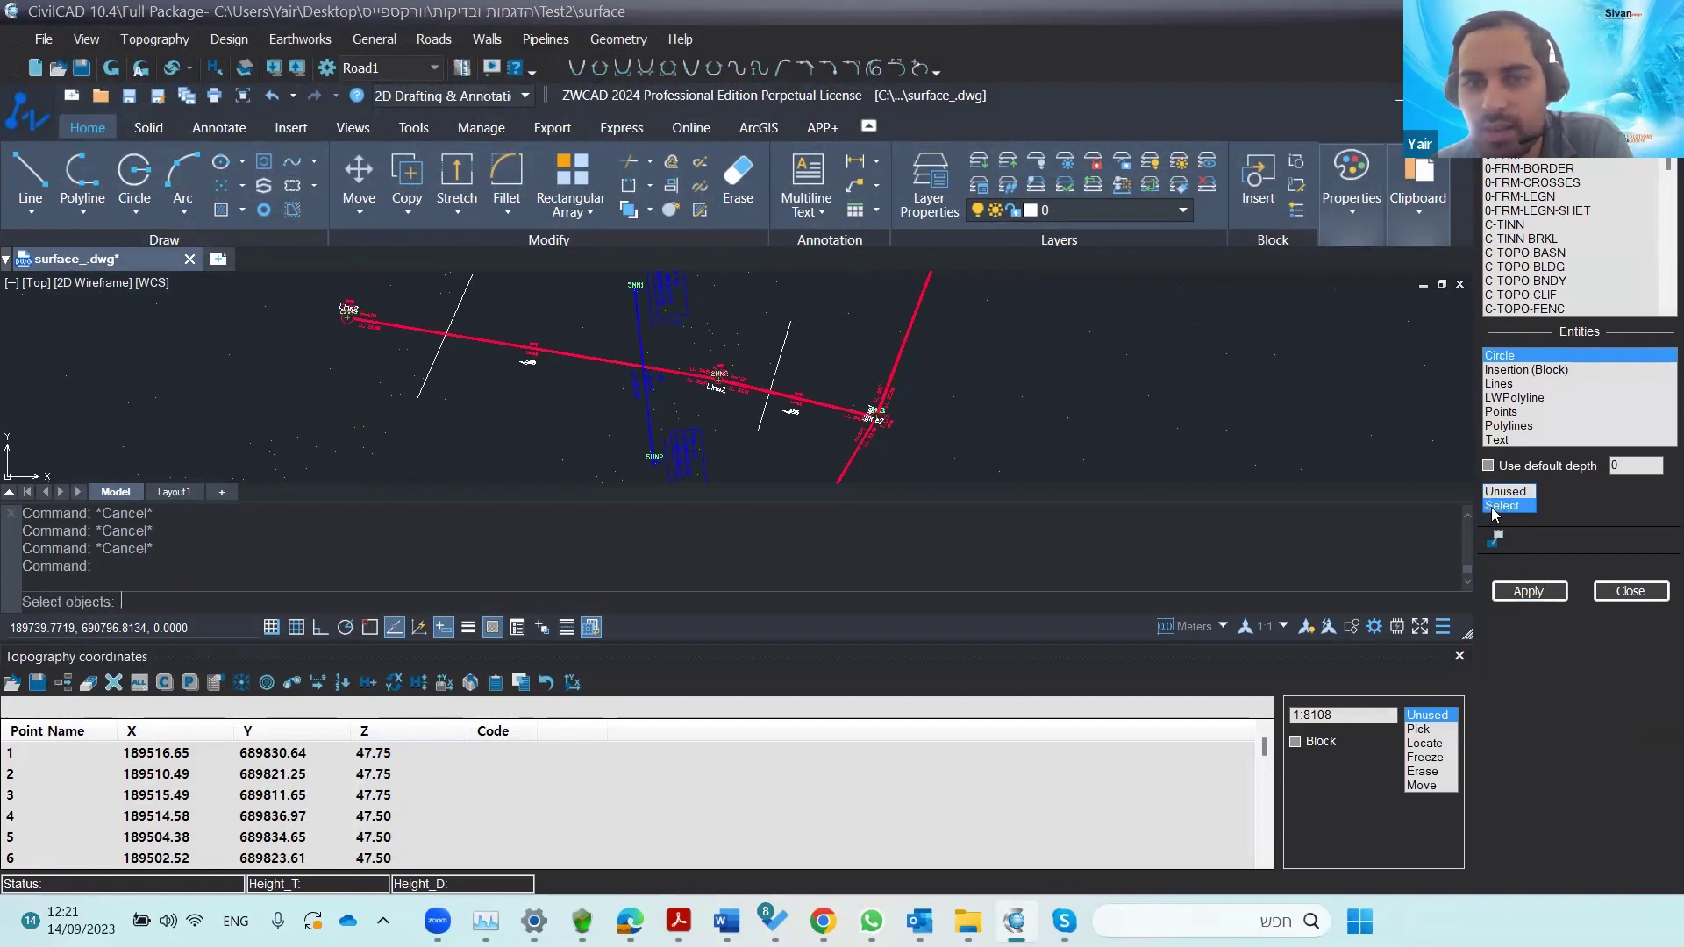
click(461, 297)
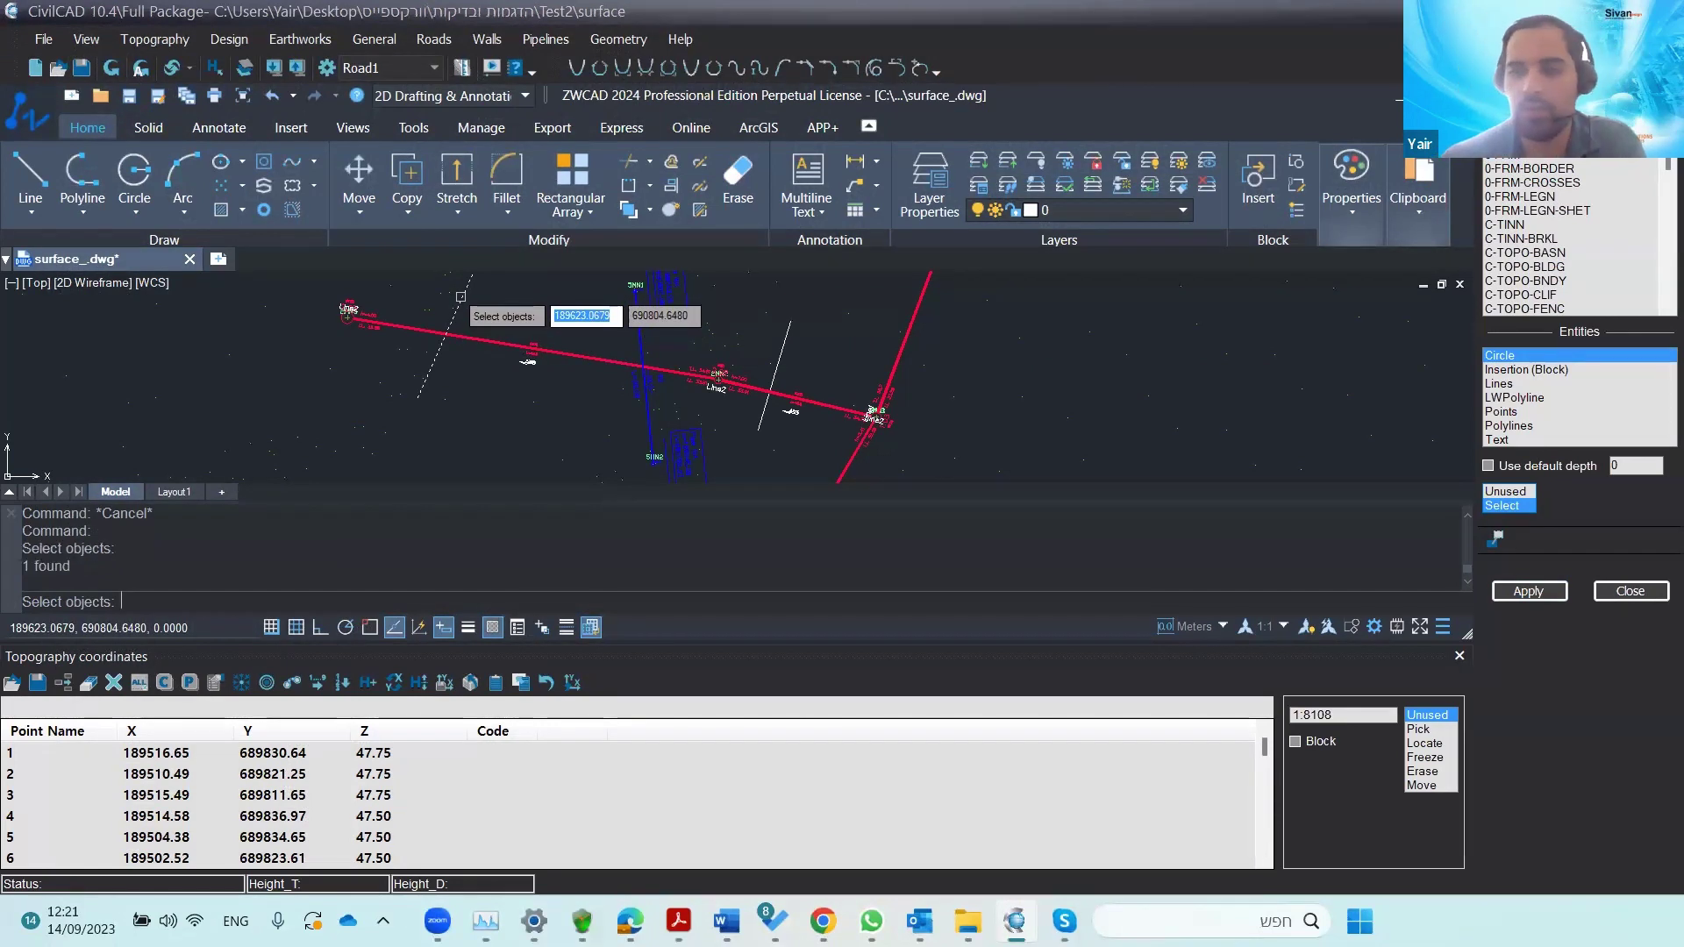
key(Return)
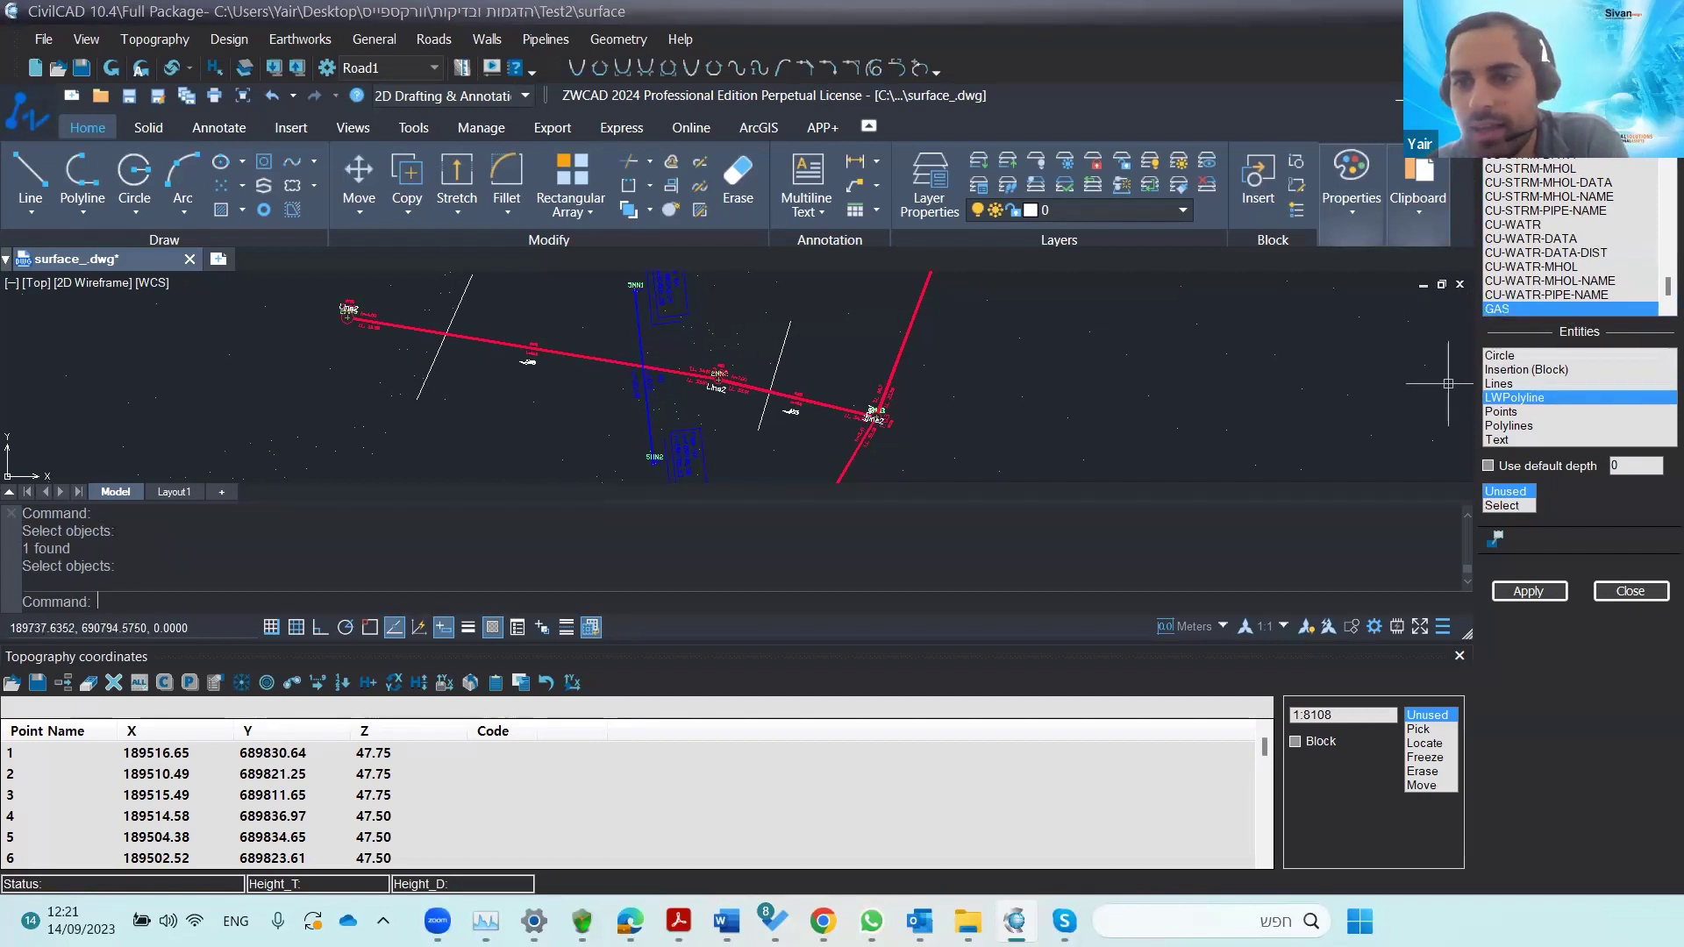
click(1530, 592)
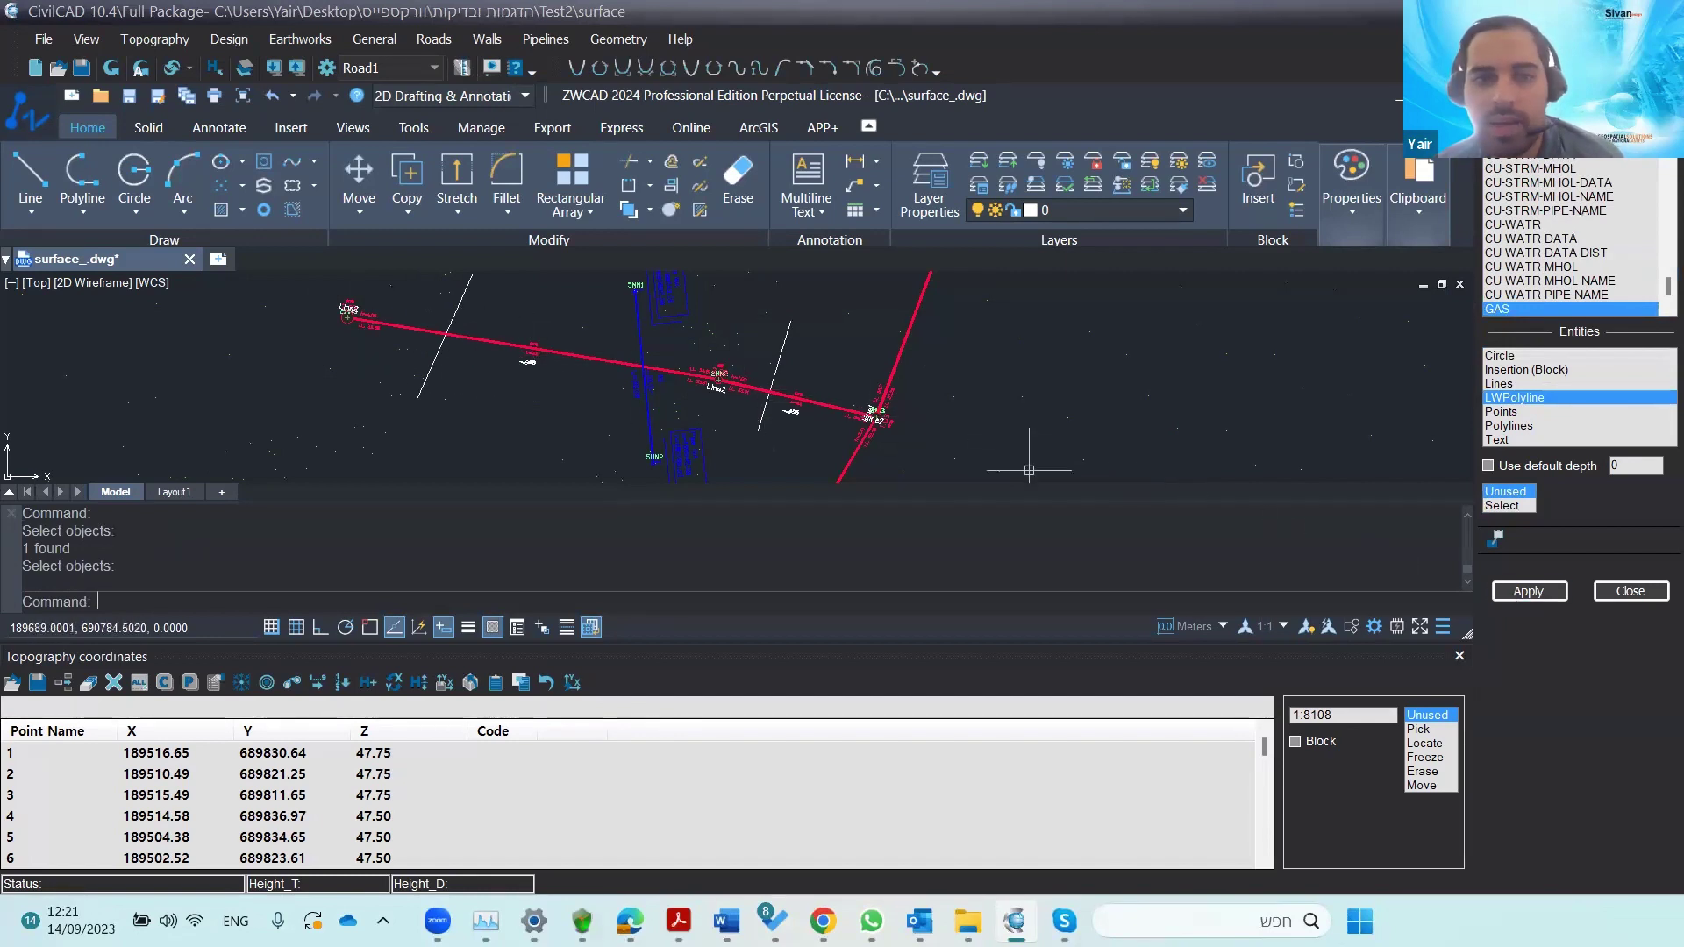
click(1501, 593)
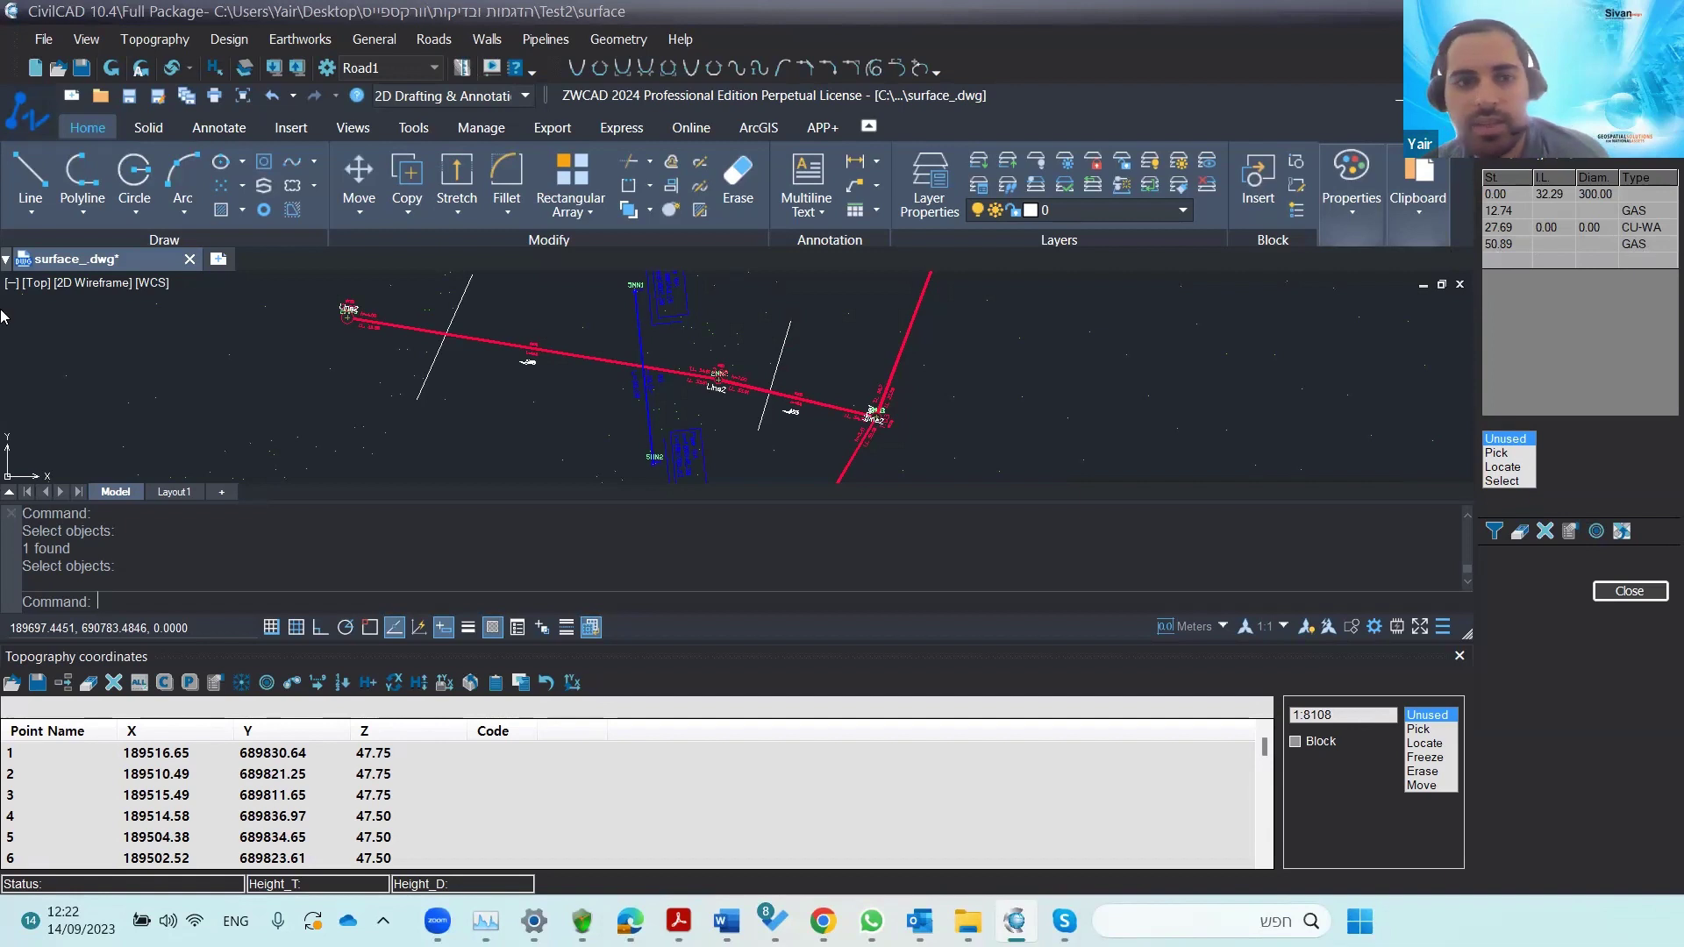
click(1554, 182)
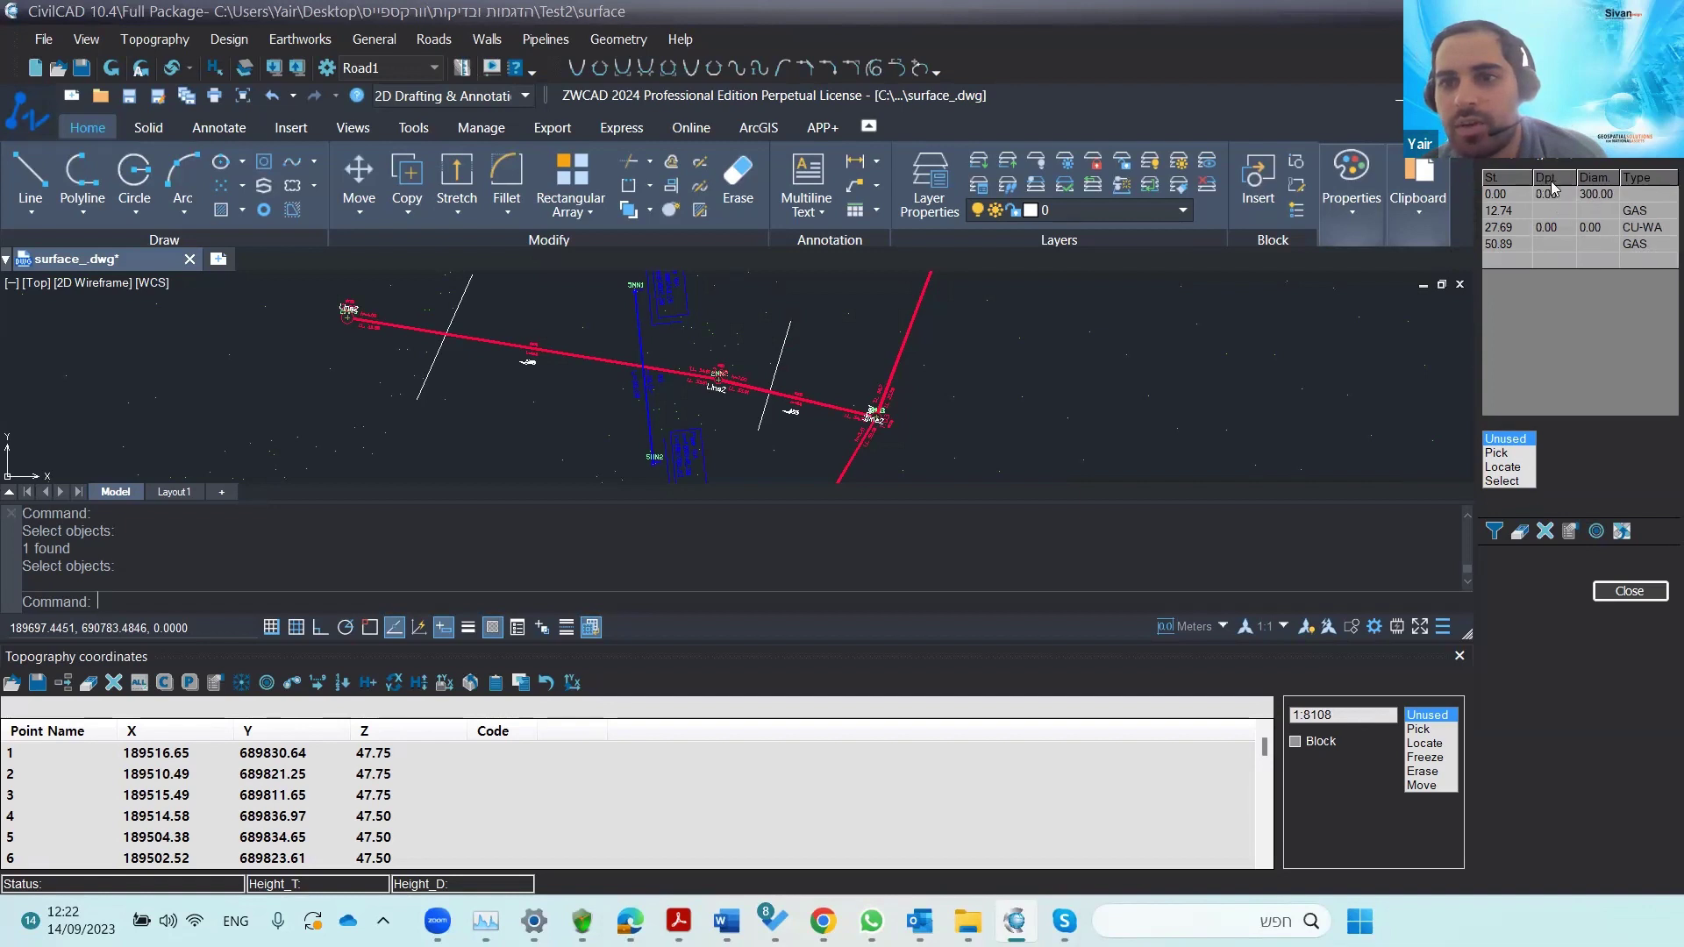
- Set the depth of both gas crossings on pipeline 2 to 1.5 and close the crossings definition
click(1554, 184)
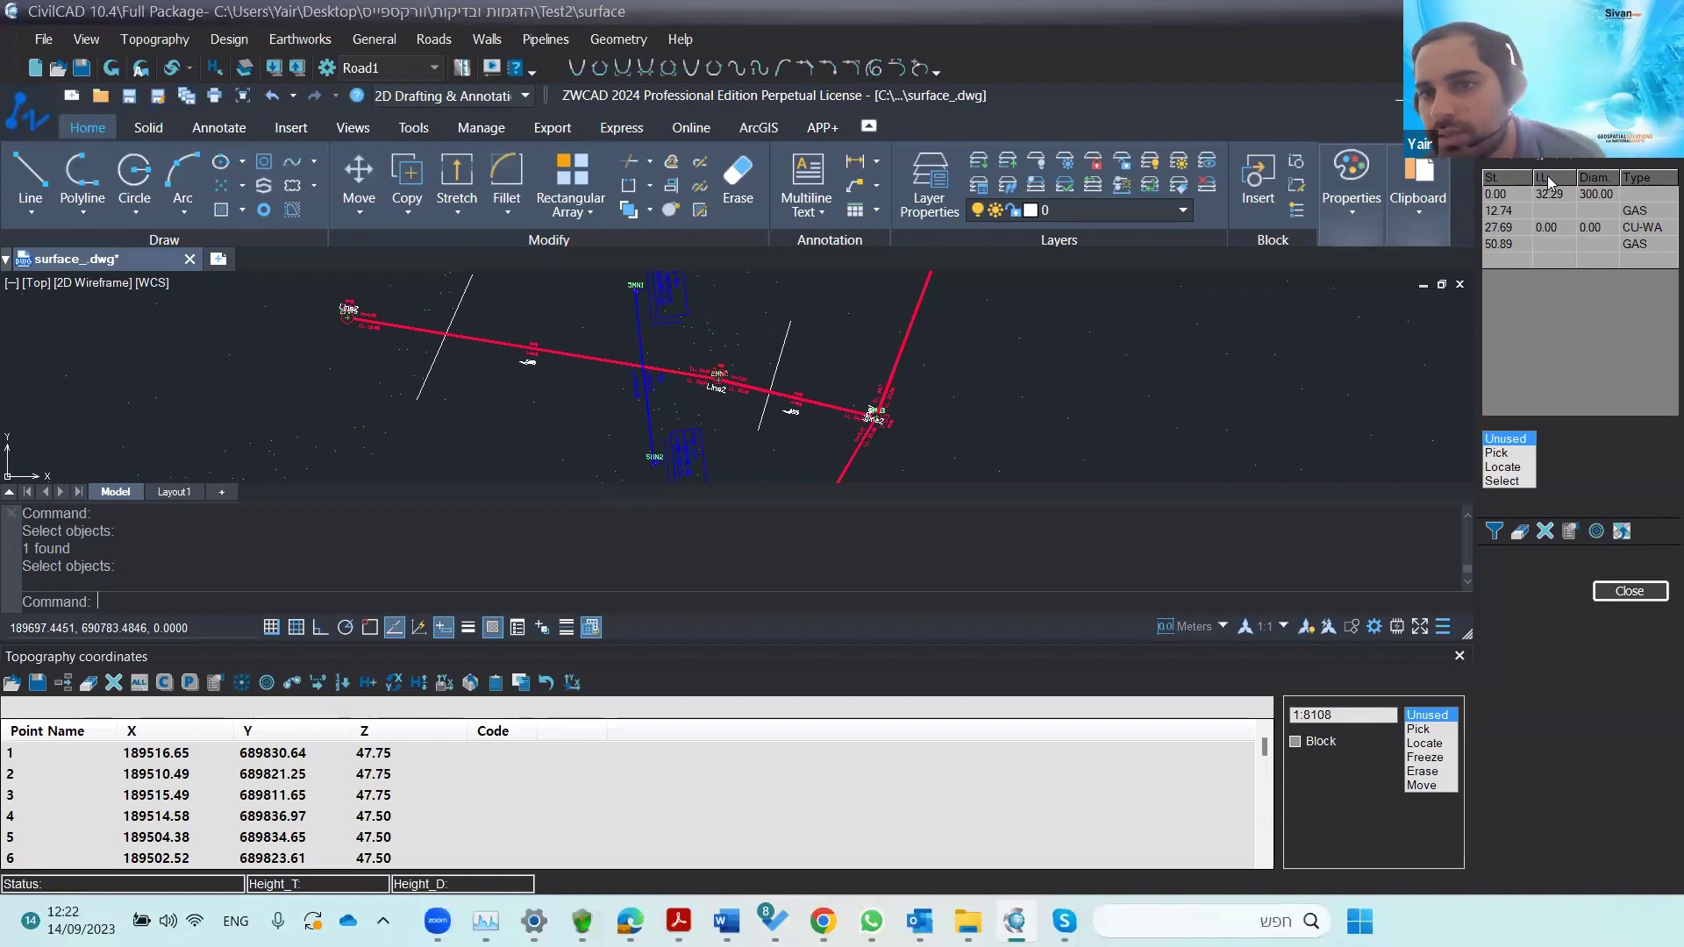
click(1545, 211)
text(1.5)
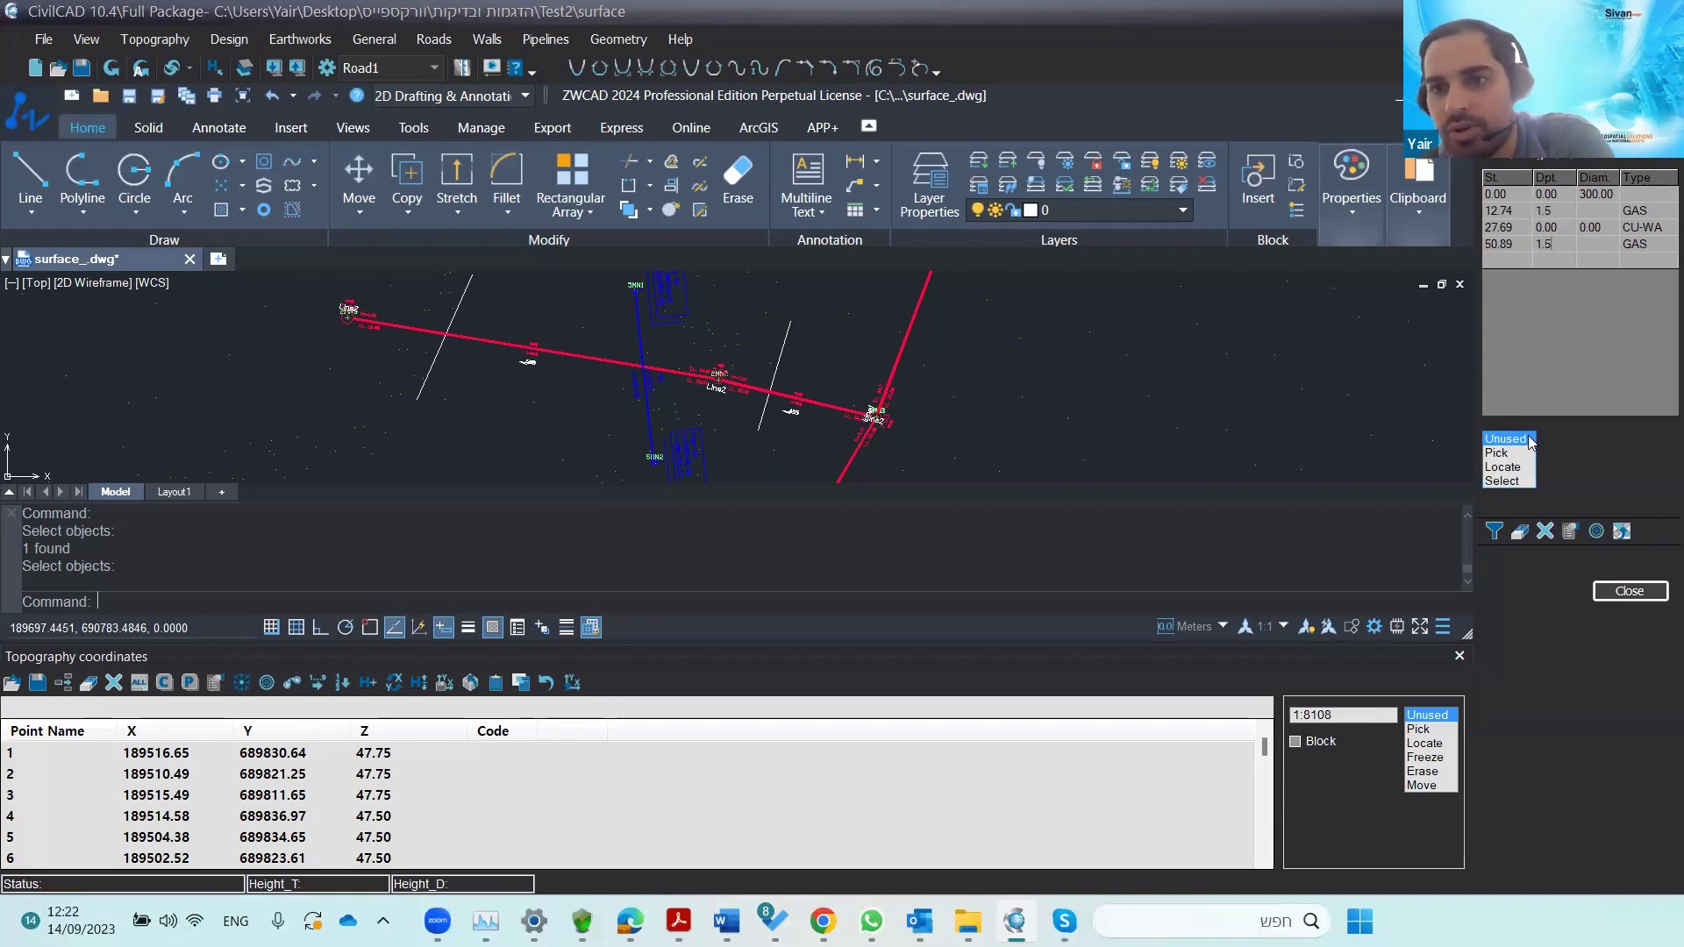
click(1559, 275)
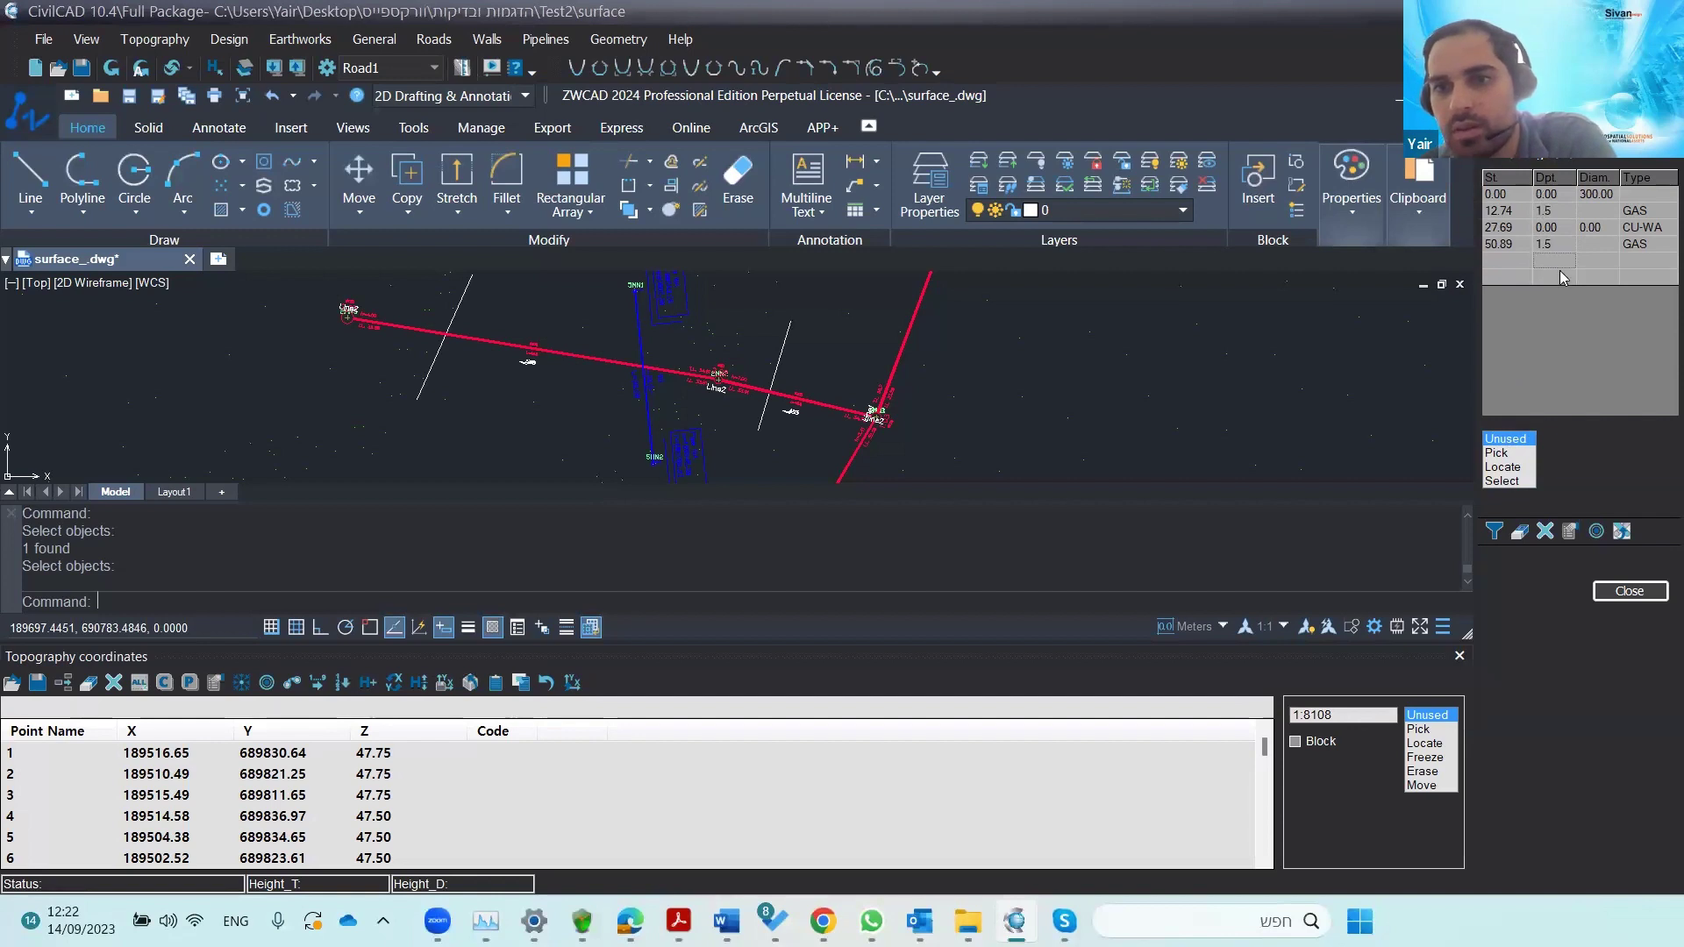
click(1629, 592)
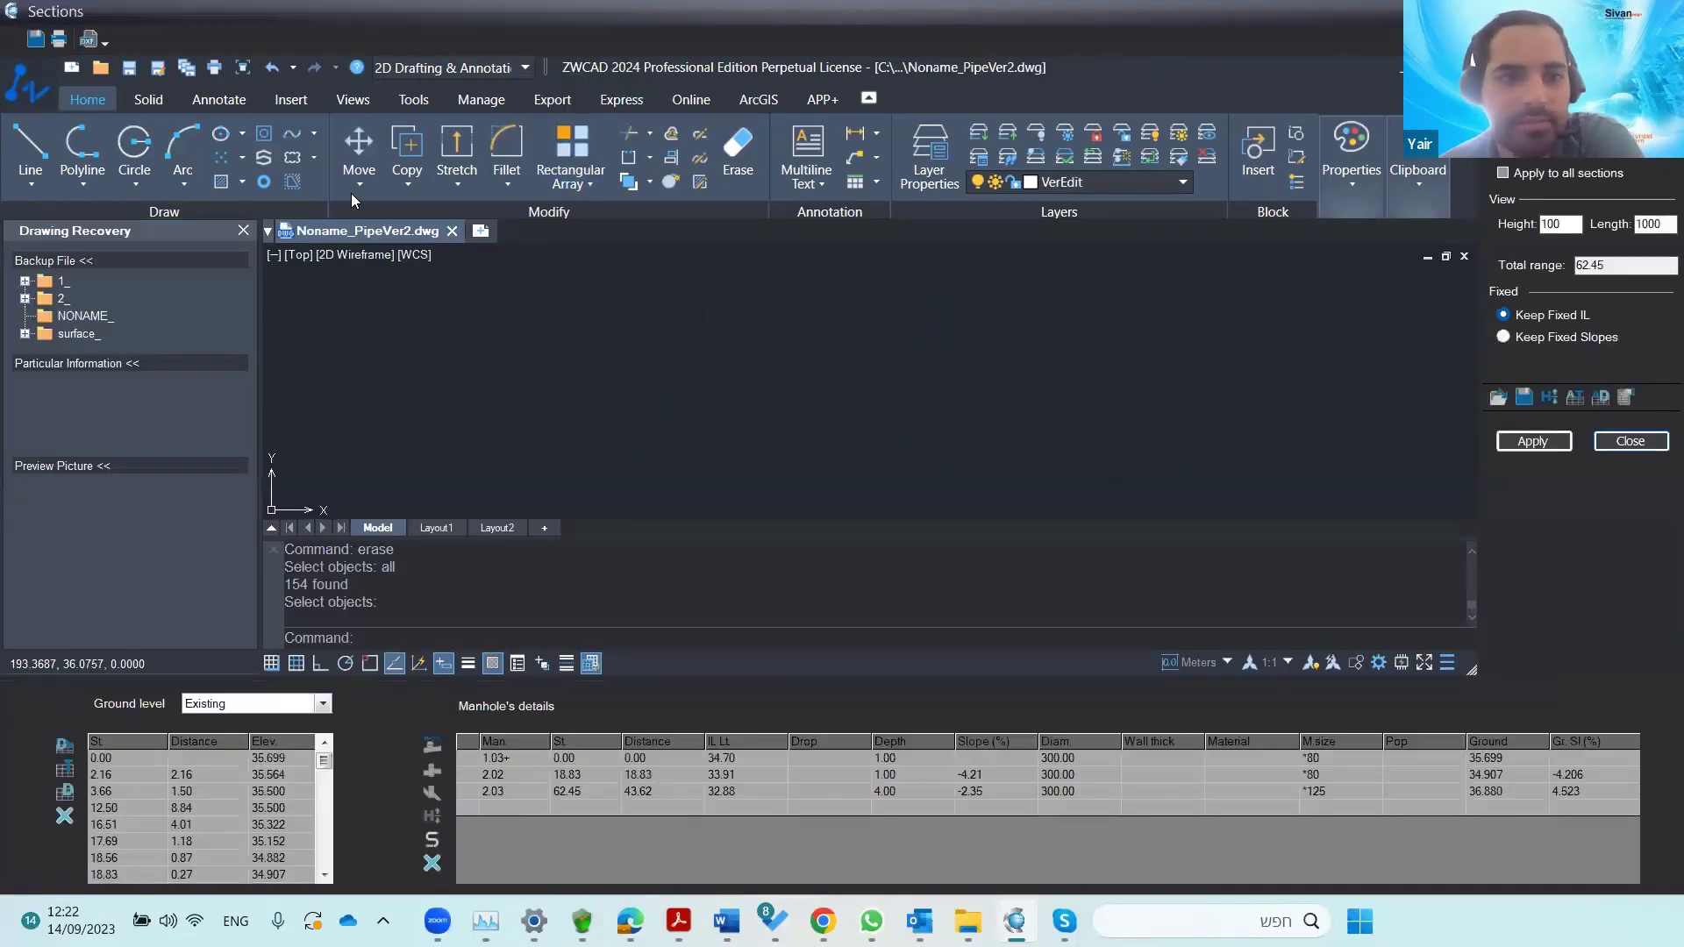
- Examine the gas crossings' labels, levels and distances to the manholes in the section of pipeline 2, and close the section
click(243, 230)
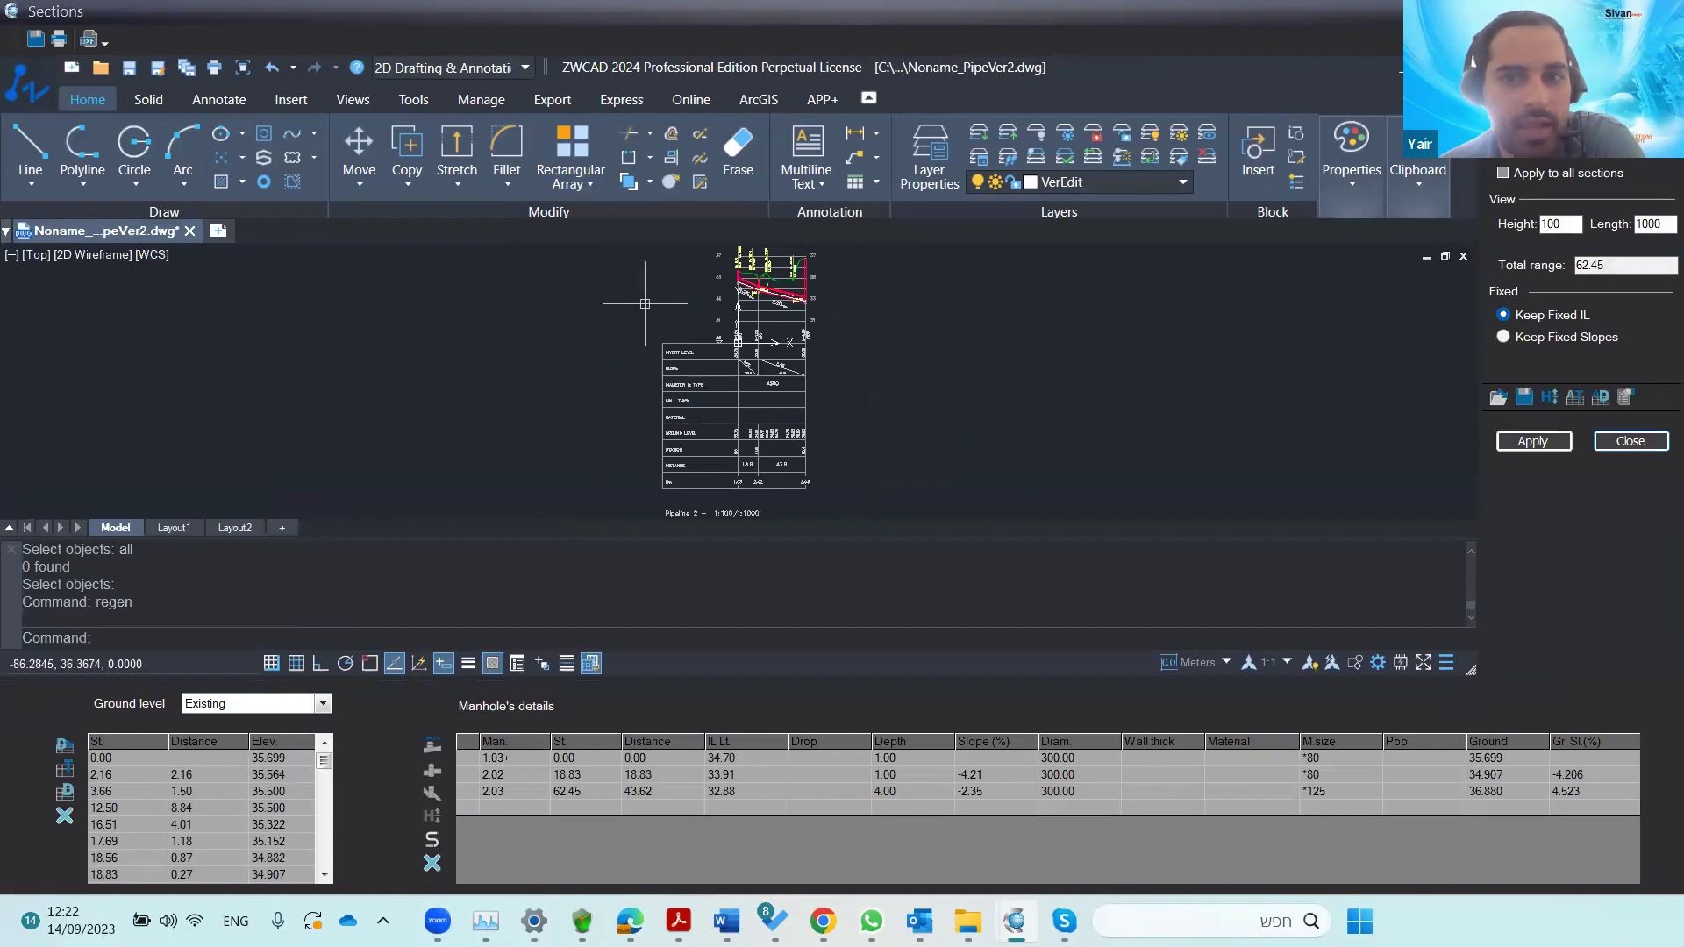
scroll(732, 269, up, 5)
middle_drag(715, 280, 612, 440)
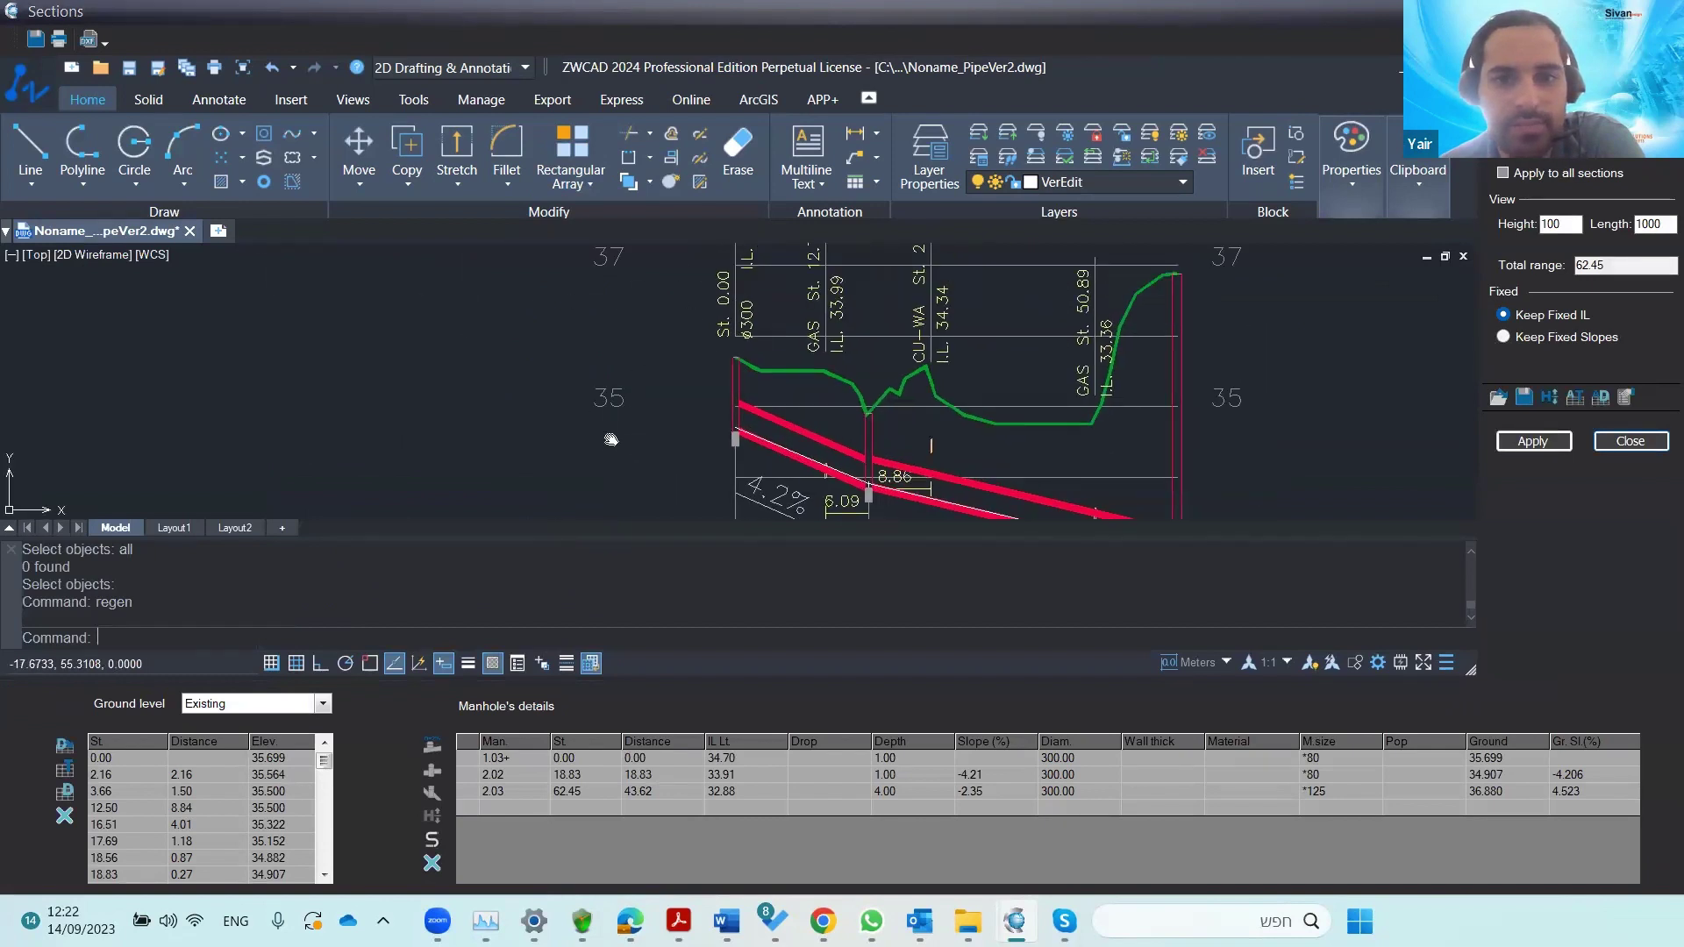
middle_drag(742, 374, 651, 457)
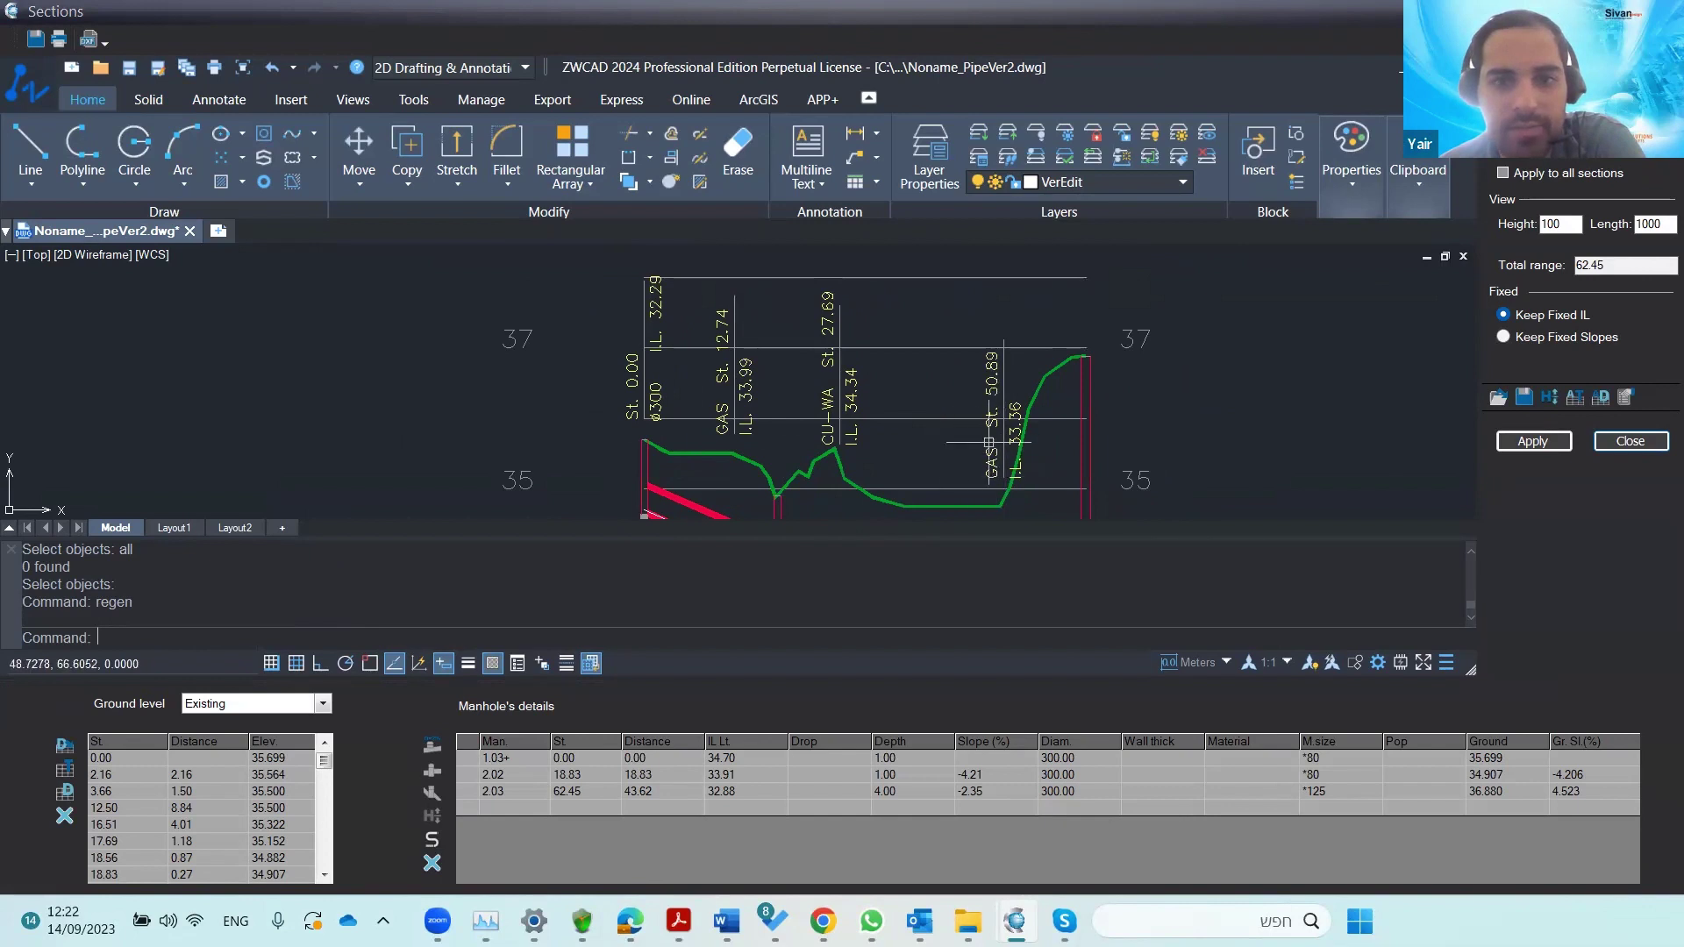
scroll(964, 442, down, 2)
scroll(780, 430, up, 4)
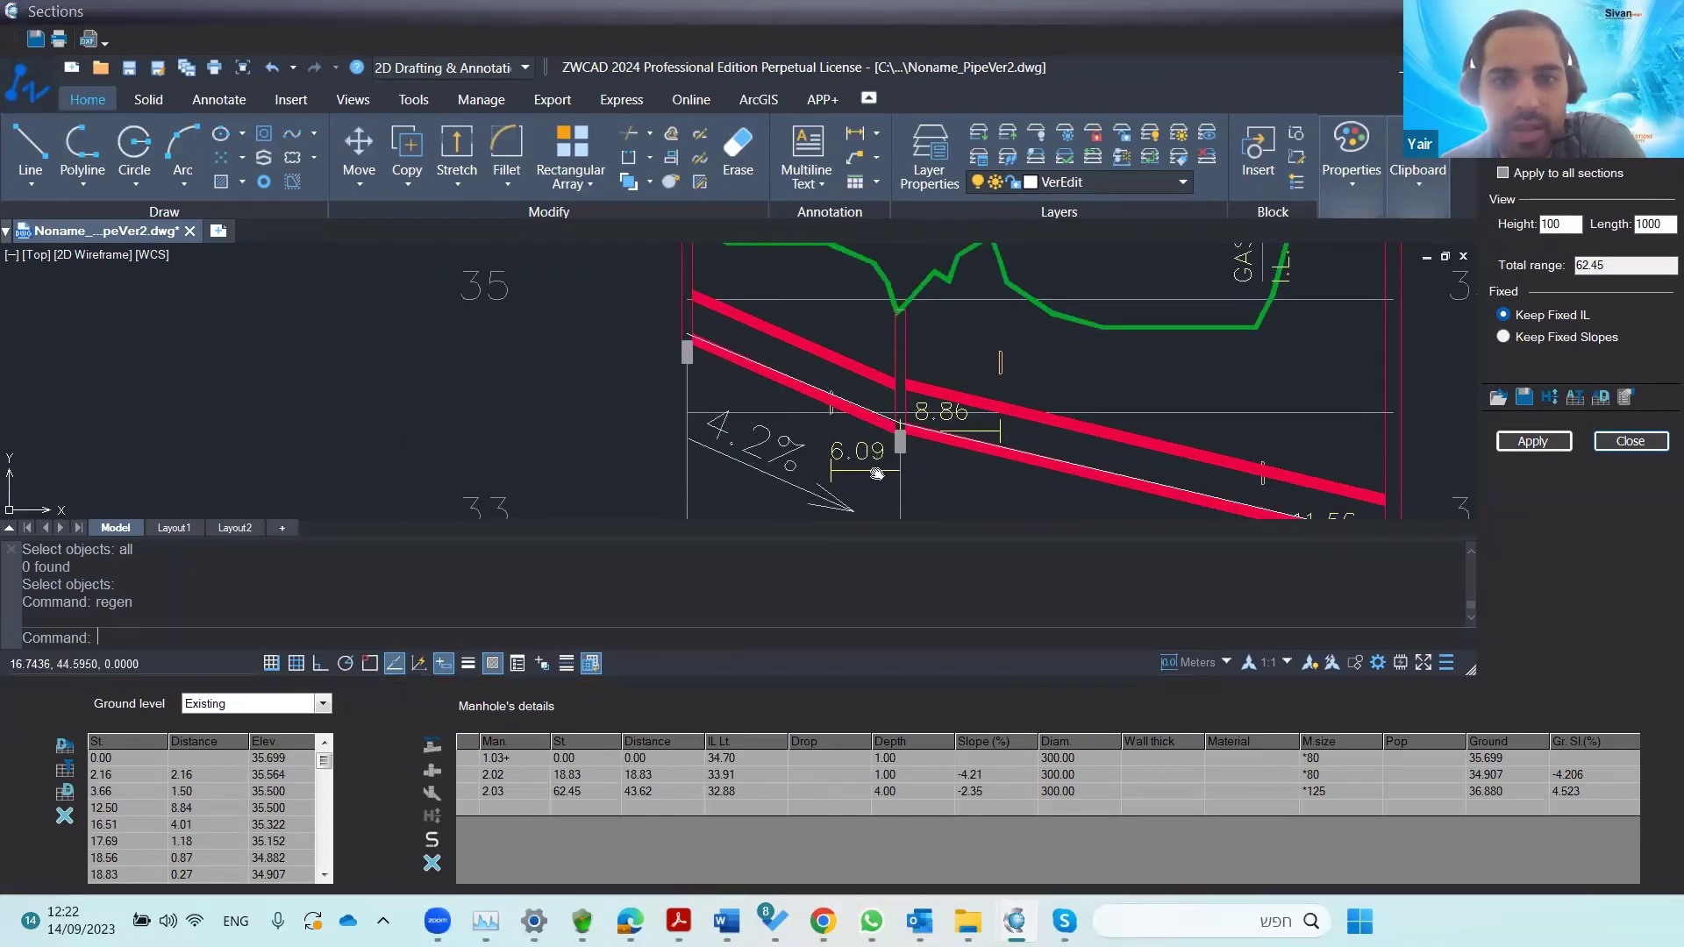
scroll(928, 323, down, 2)
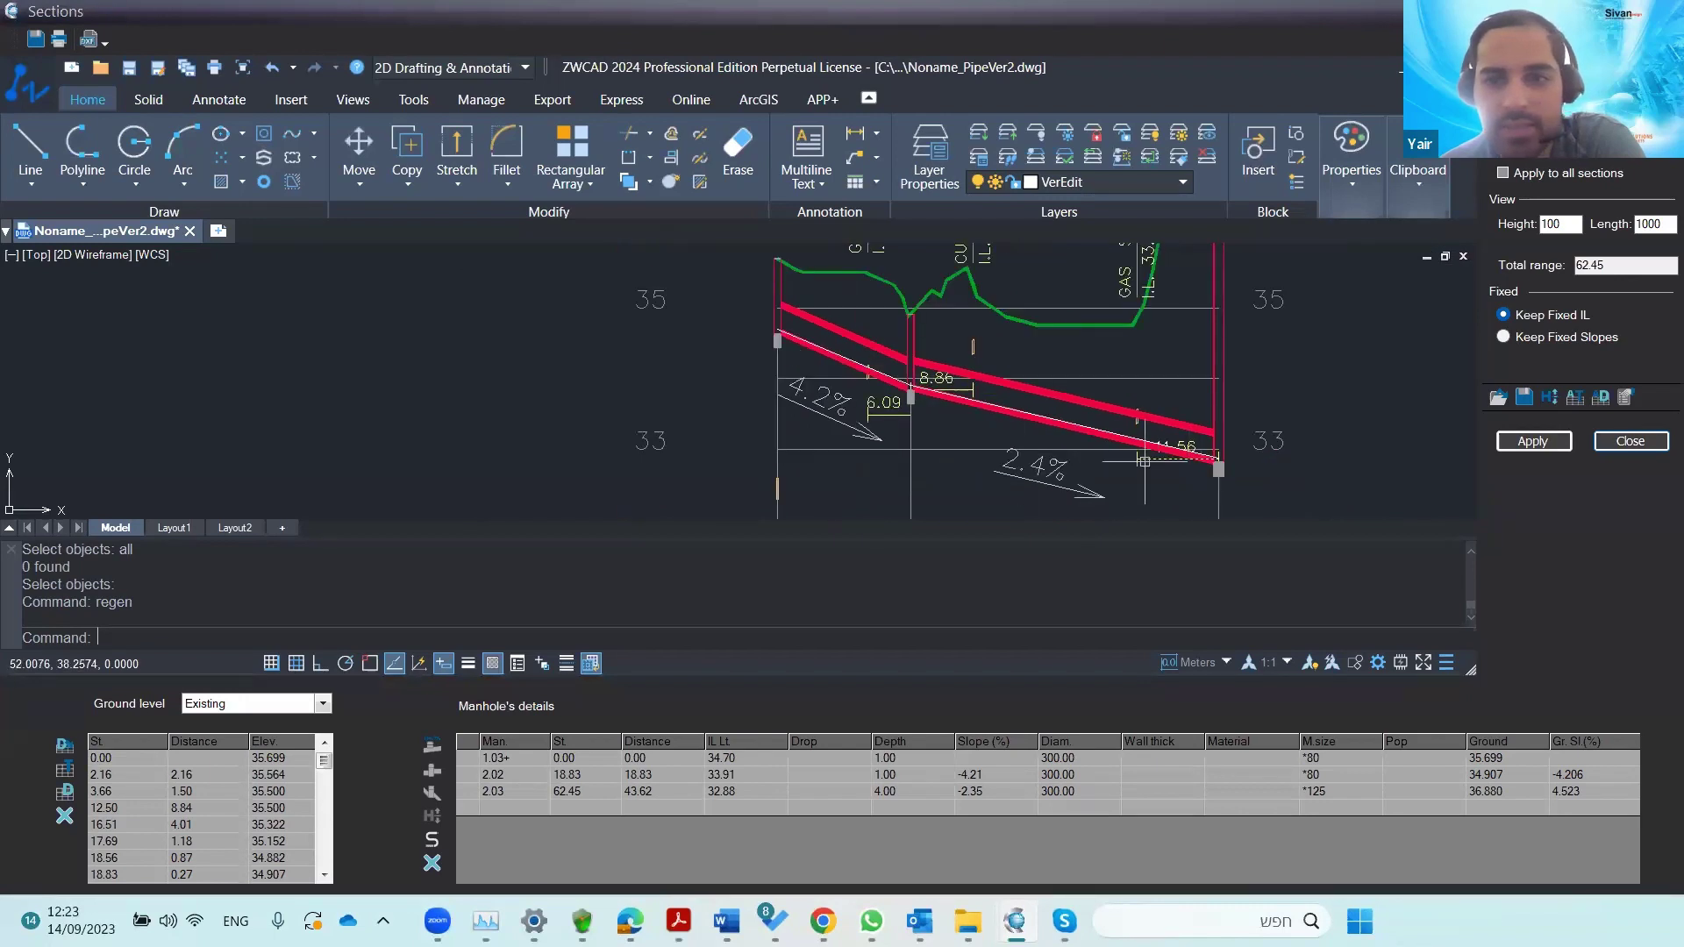
scroll(1204, 439, up, 3)
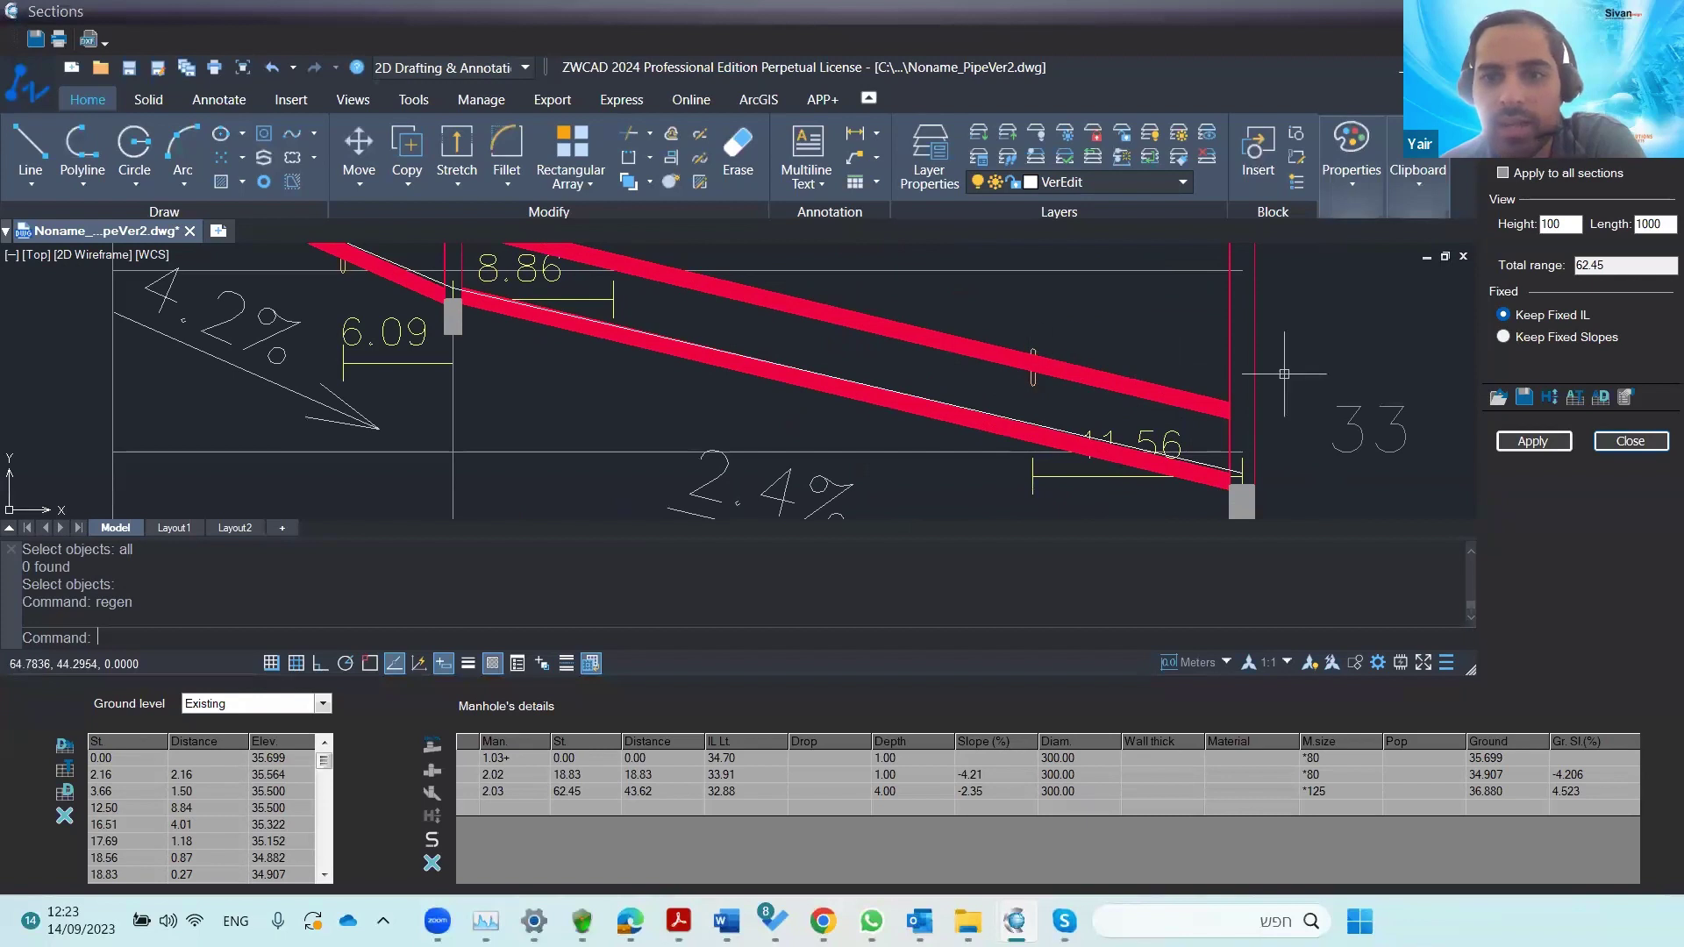
scroll(1039, 400, down, 3)
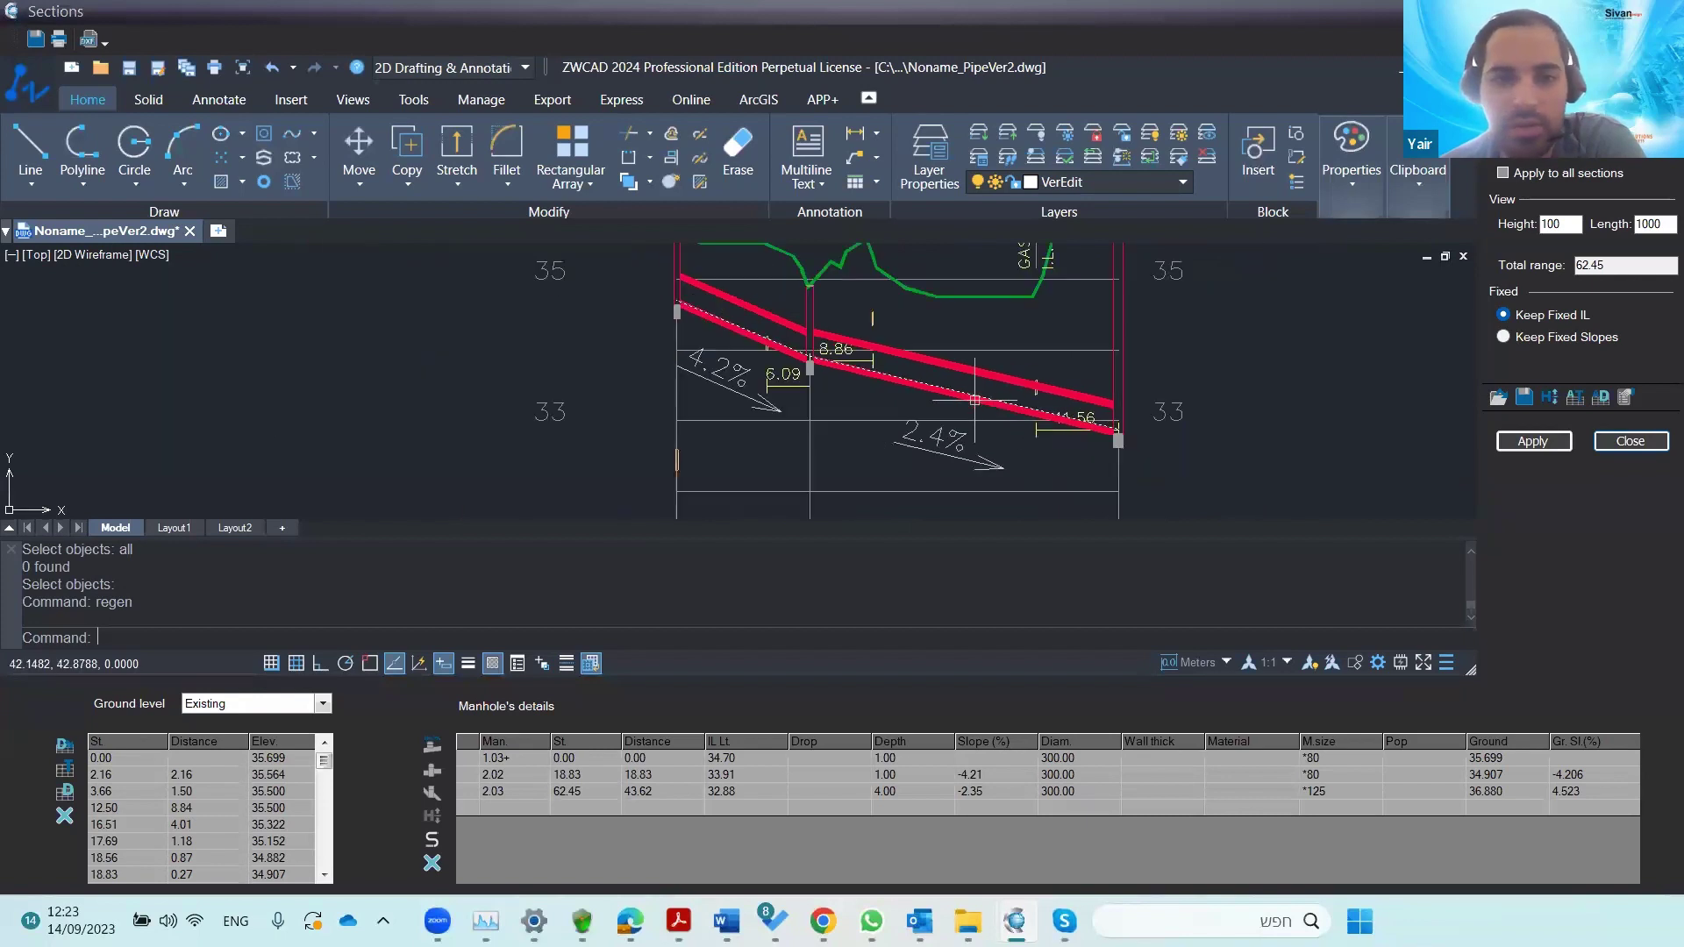
middle_drag(949, 388, 928, 472)
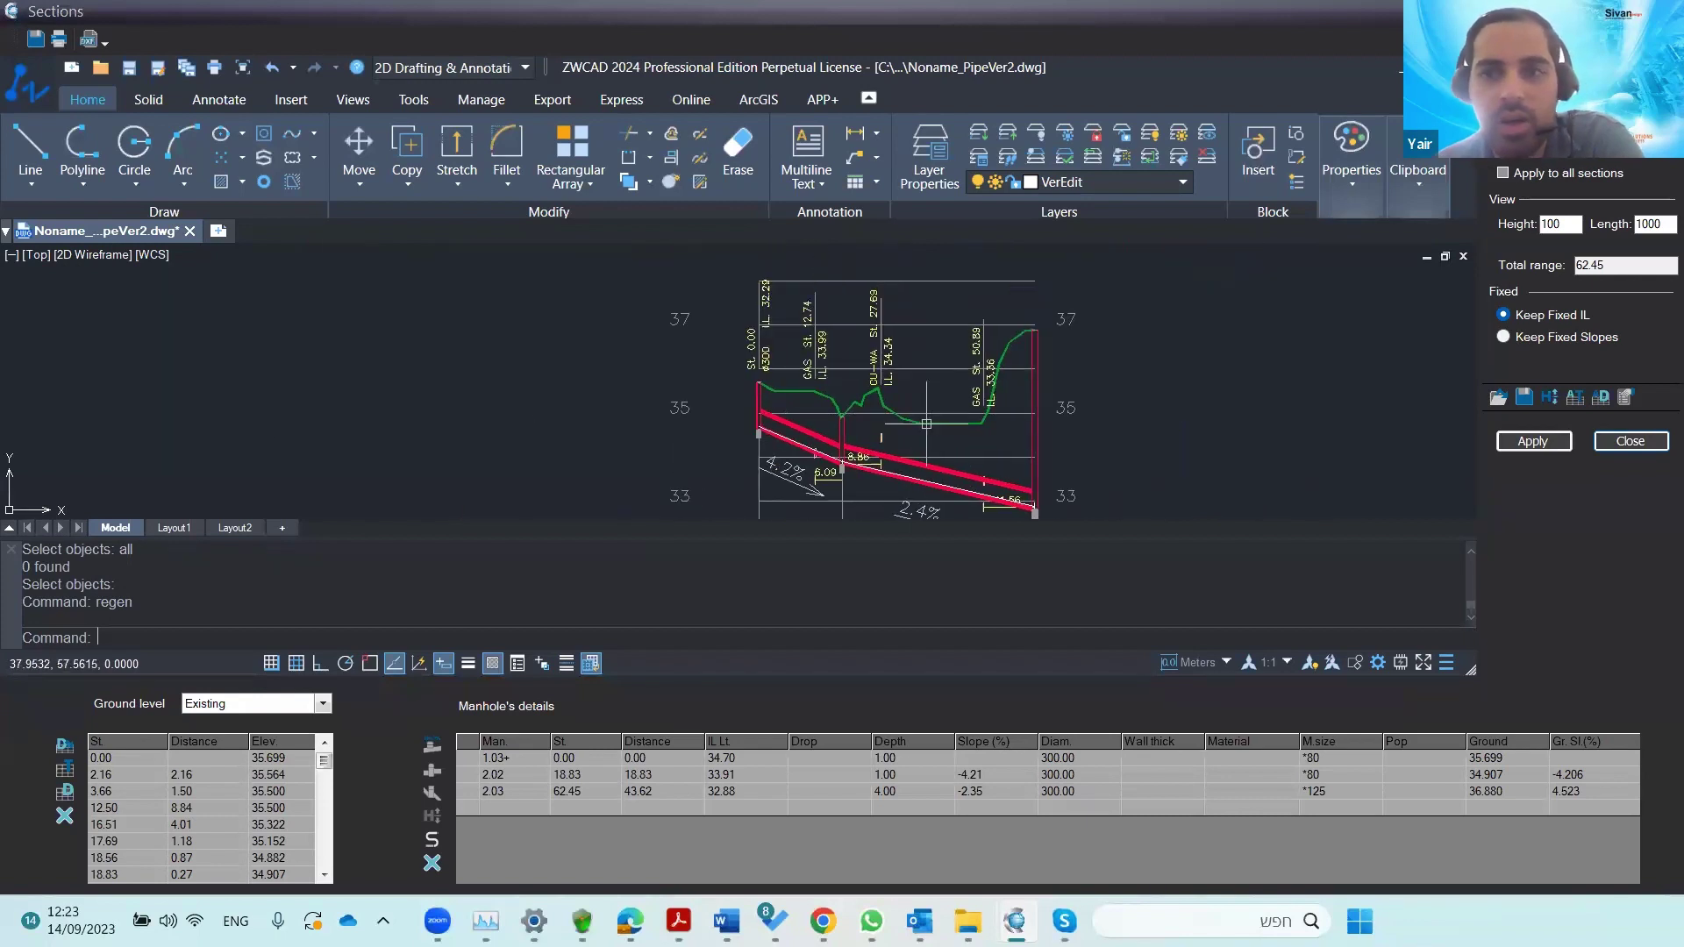
click(1626, 443)
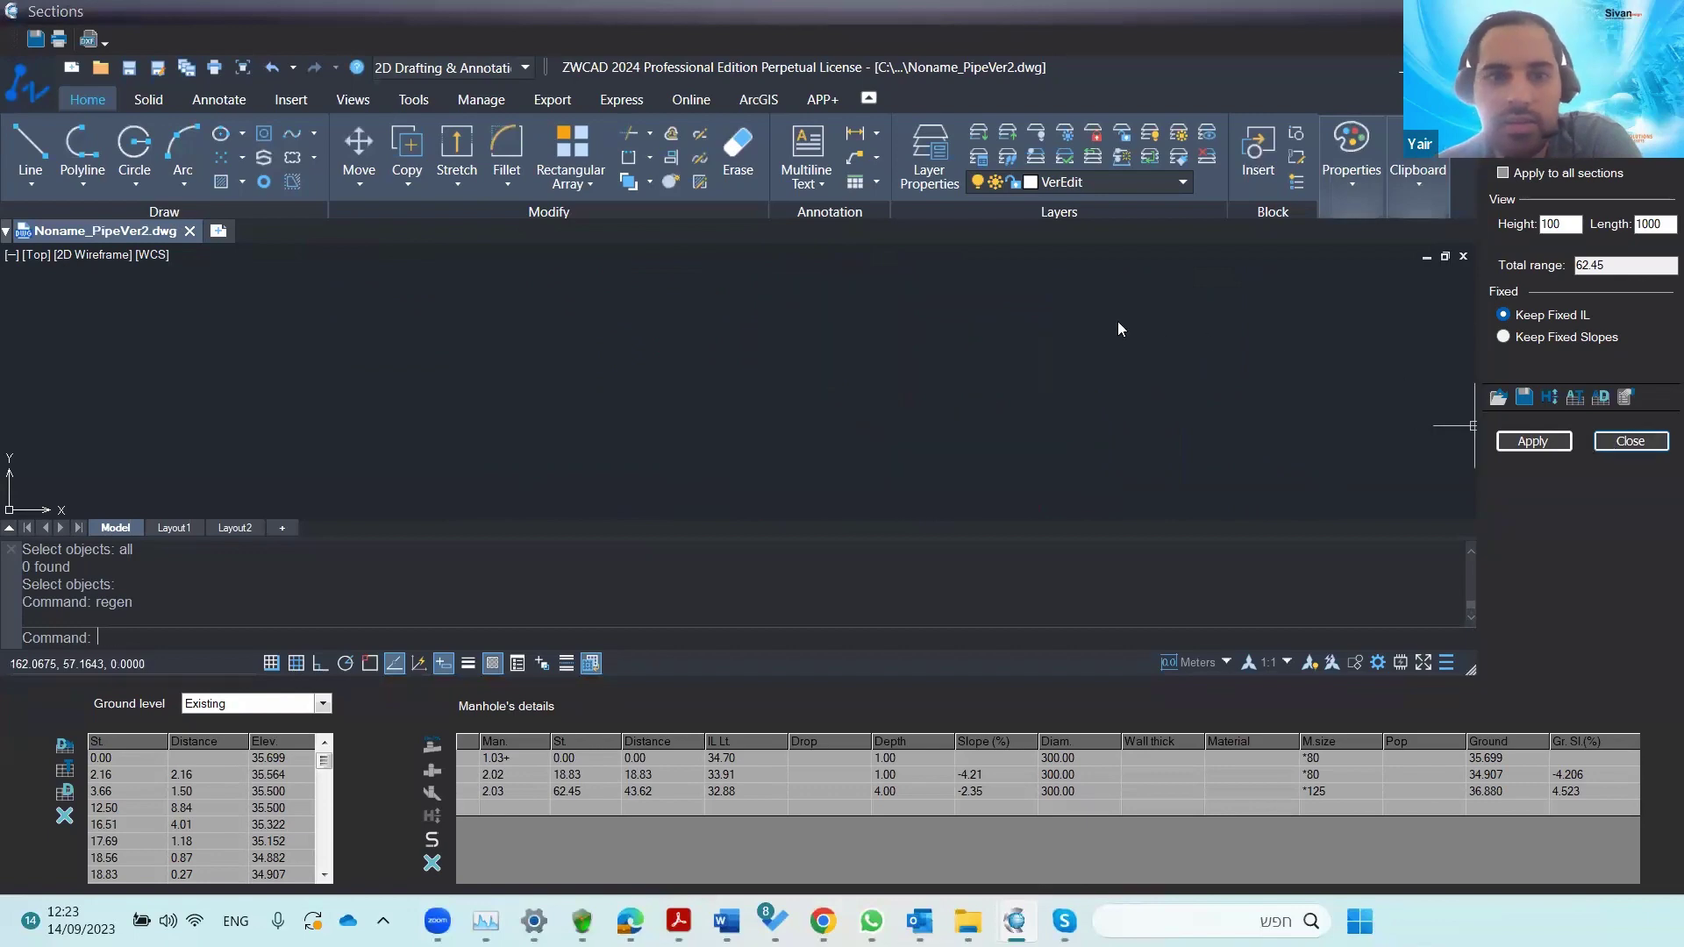
- Reopen the crossings definition and set the diameter of both gas crossings on pipeline 2 to 50
click(545, 40)
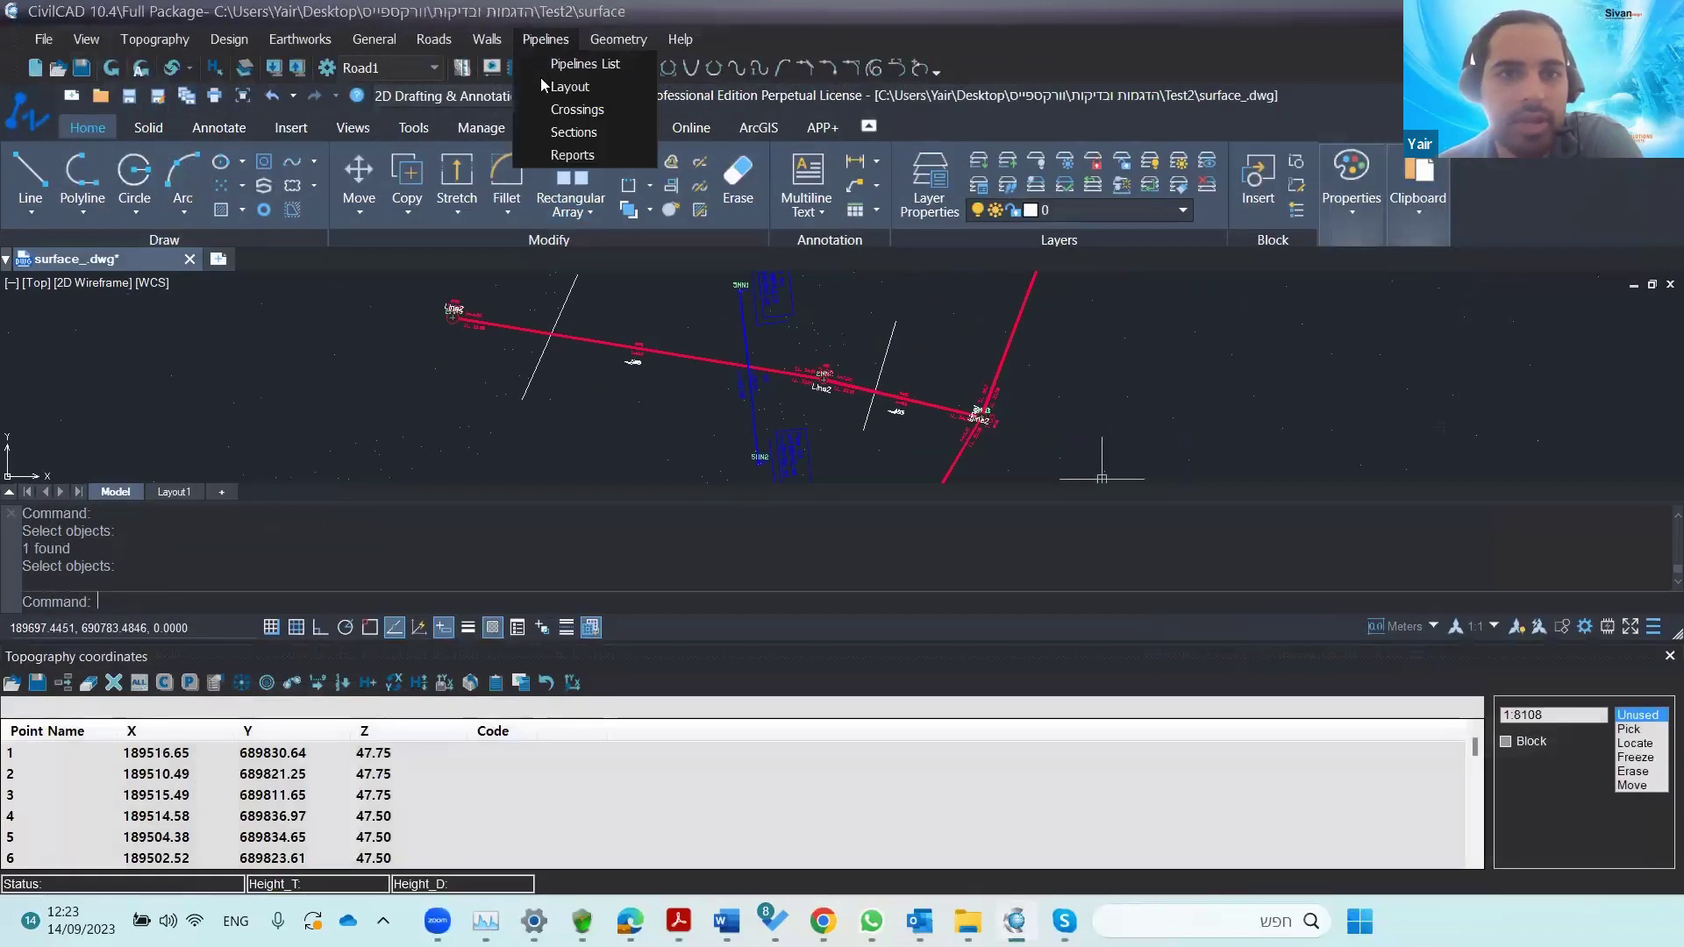
click(554, 108)
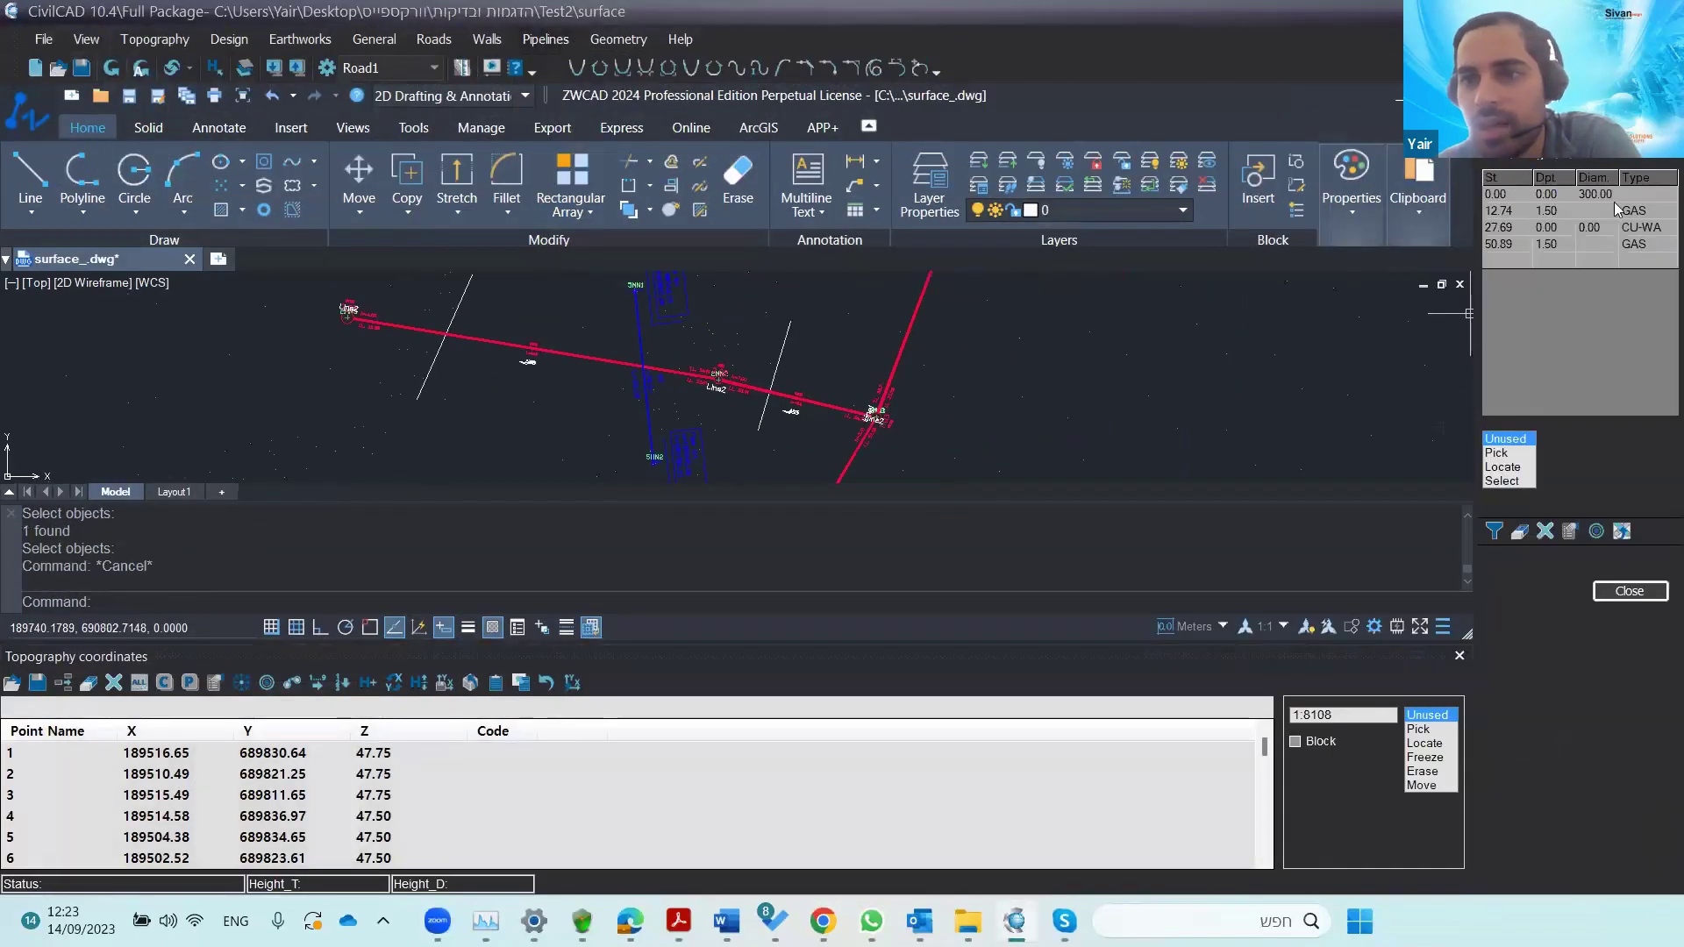
click(1585, 211)
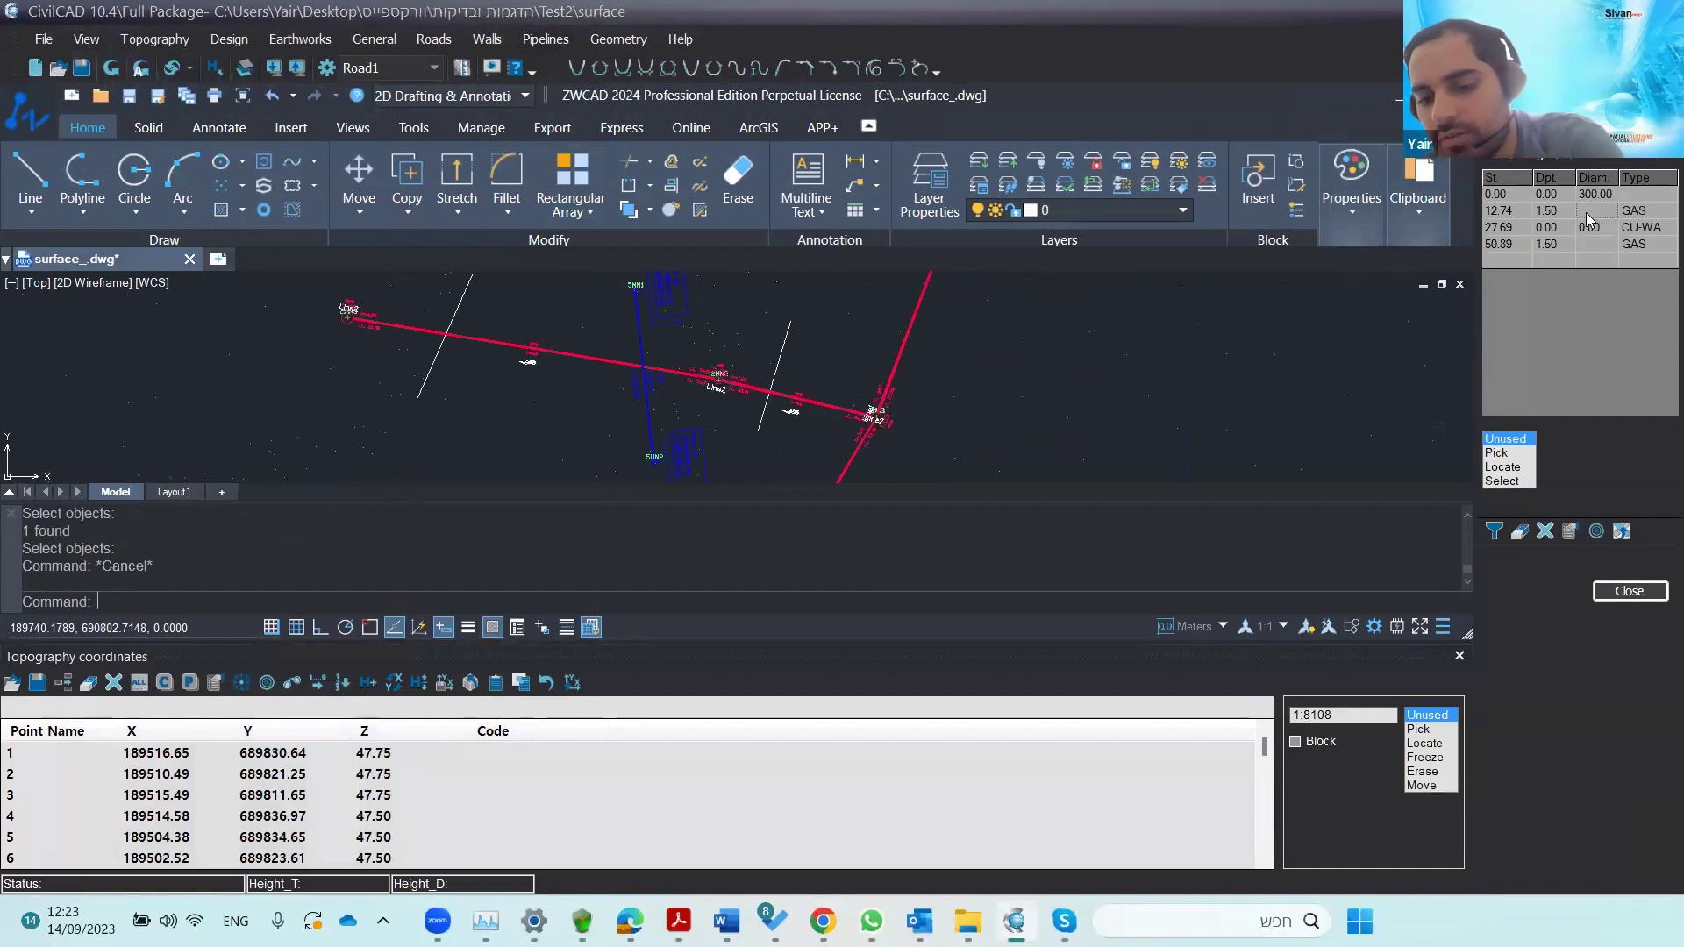
text(50)
click(1592, 242)
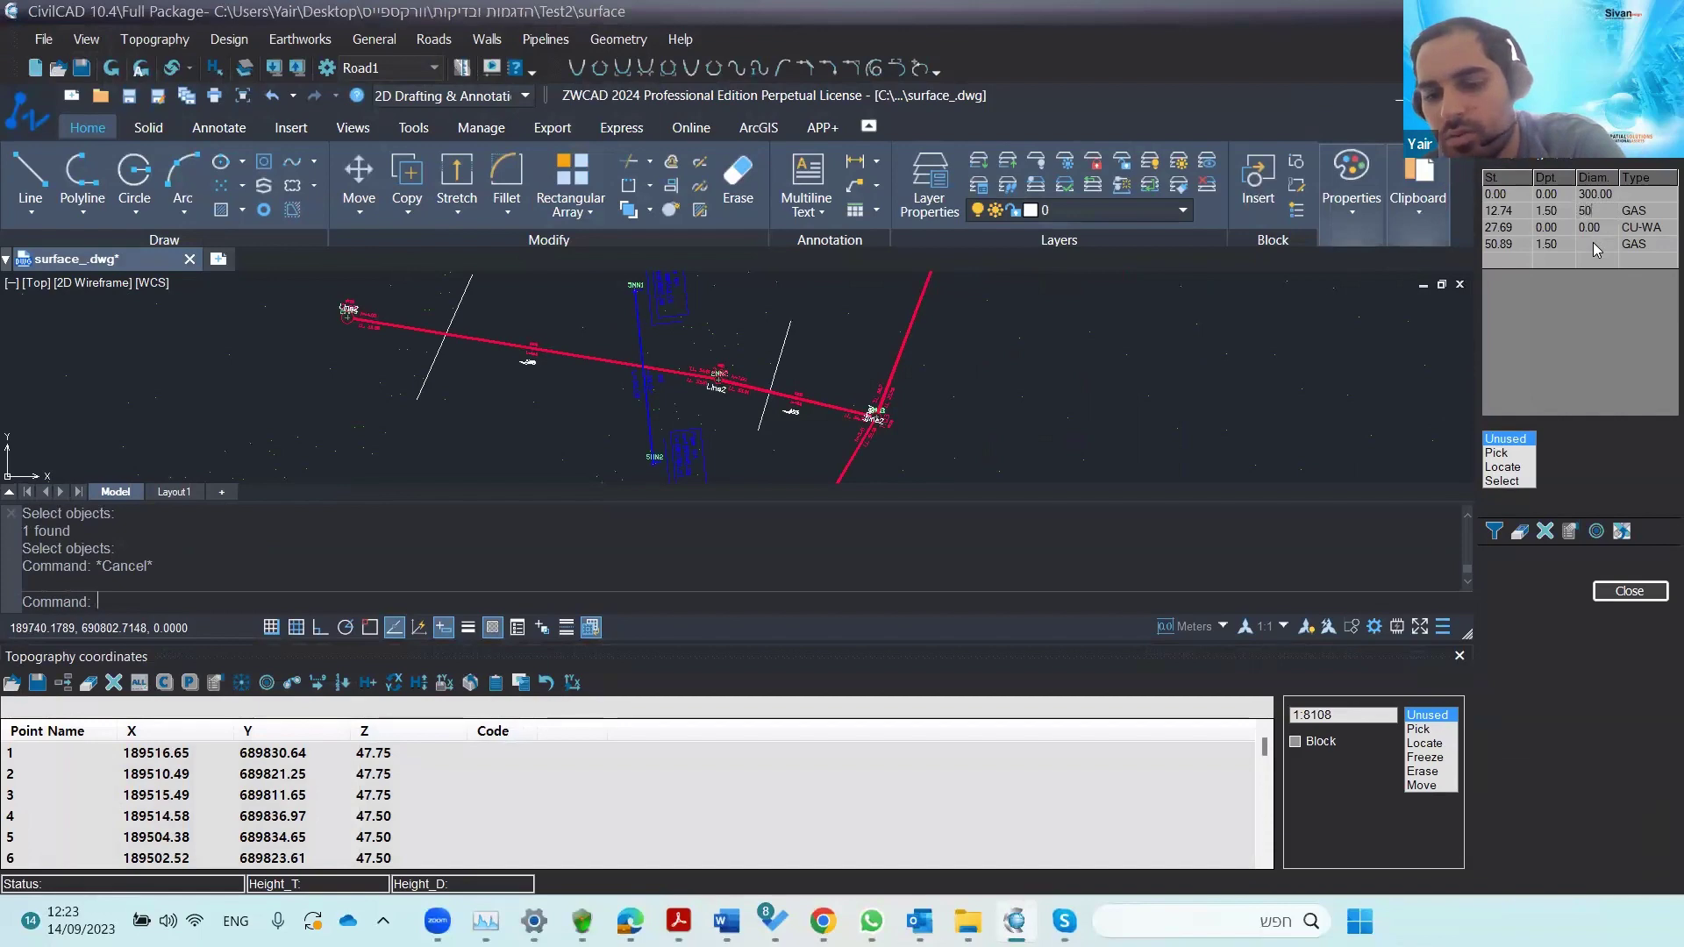
text(50)
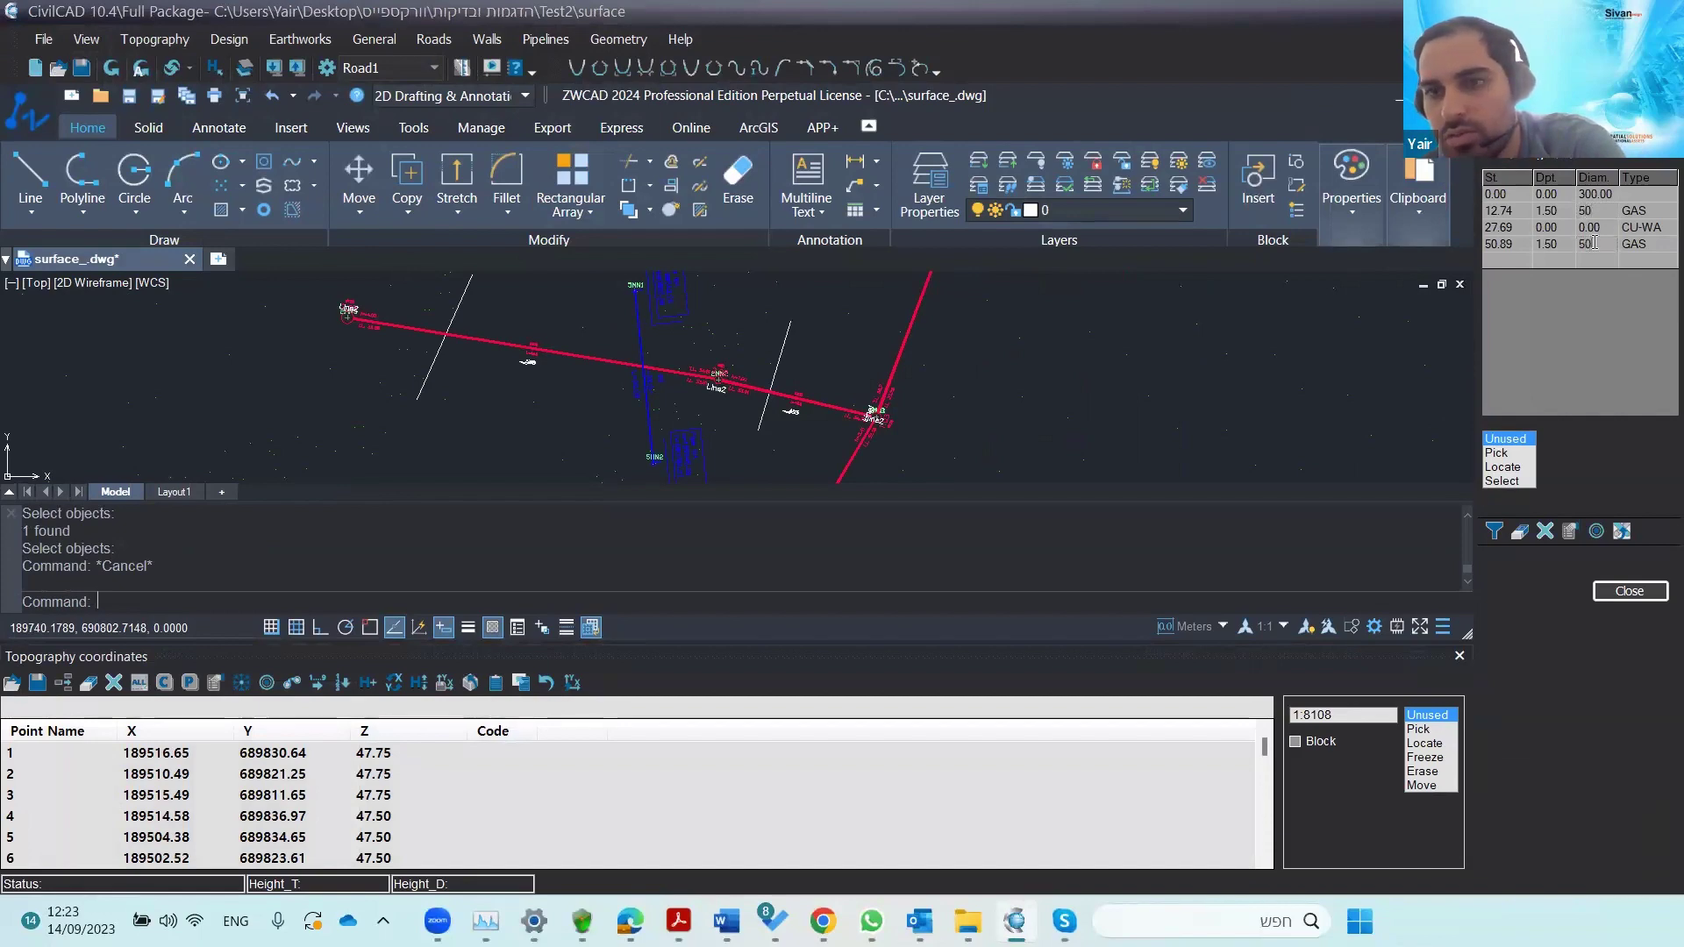
click(1629, 590)
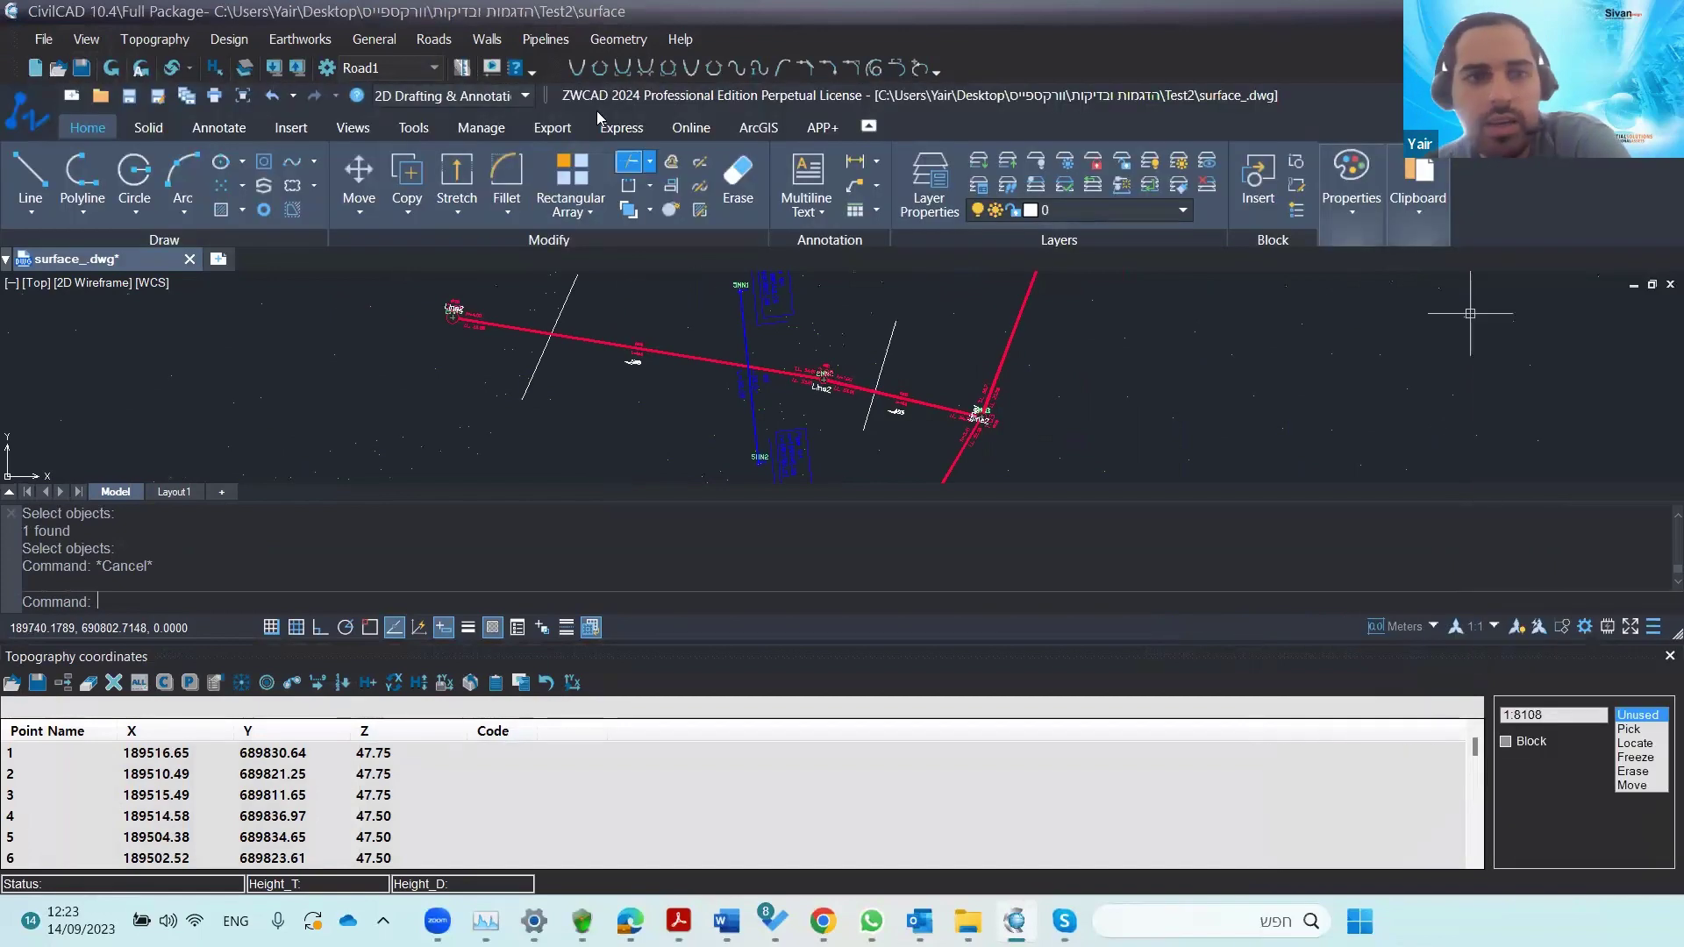
- Open the section of pipeline 2, examine the diameter labels of the gas crossings on the profile, and close the section
click(545, 38)
click(574, 133)
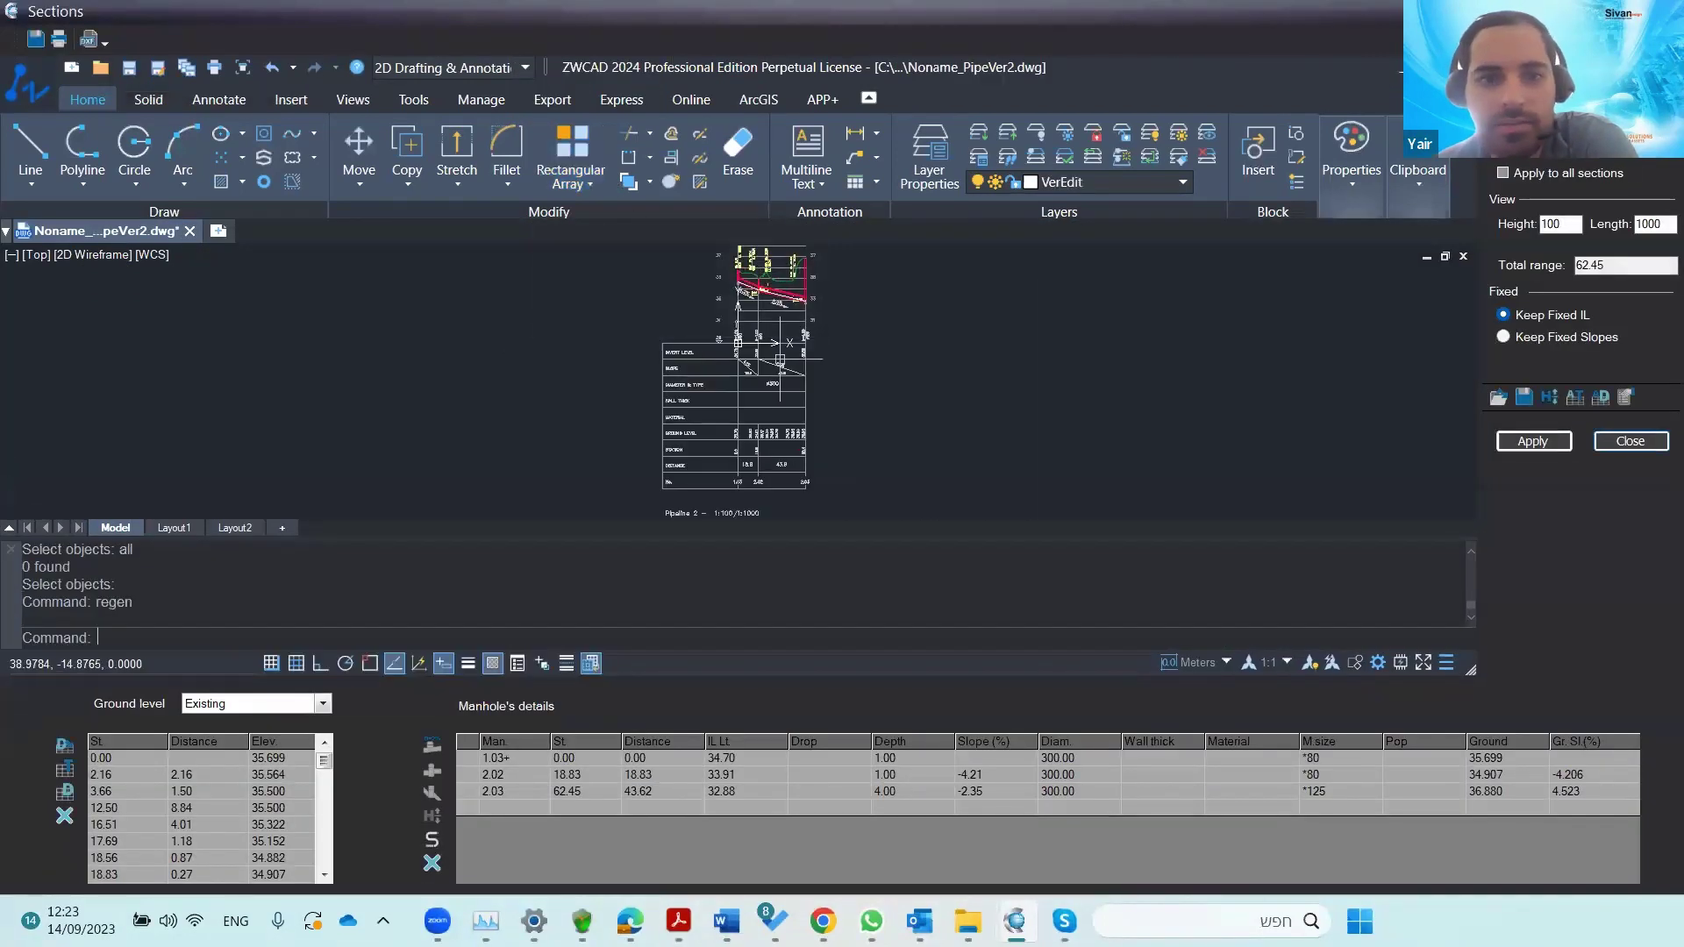
scroll(728, 330, up, 8)
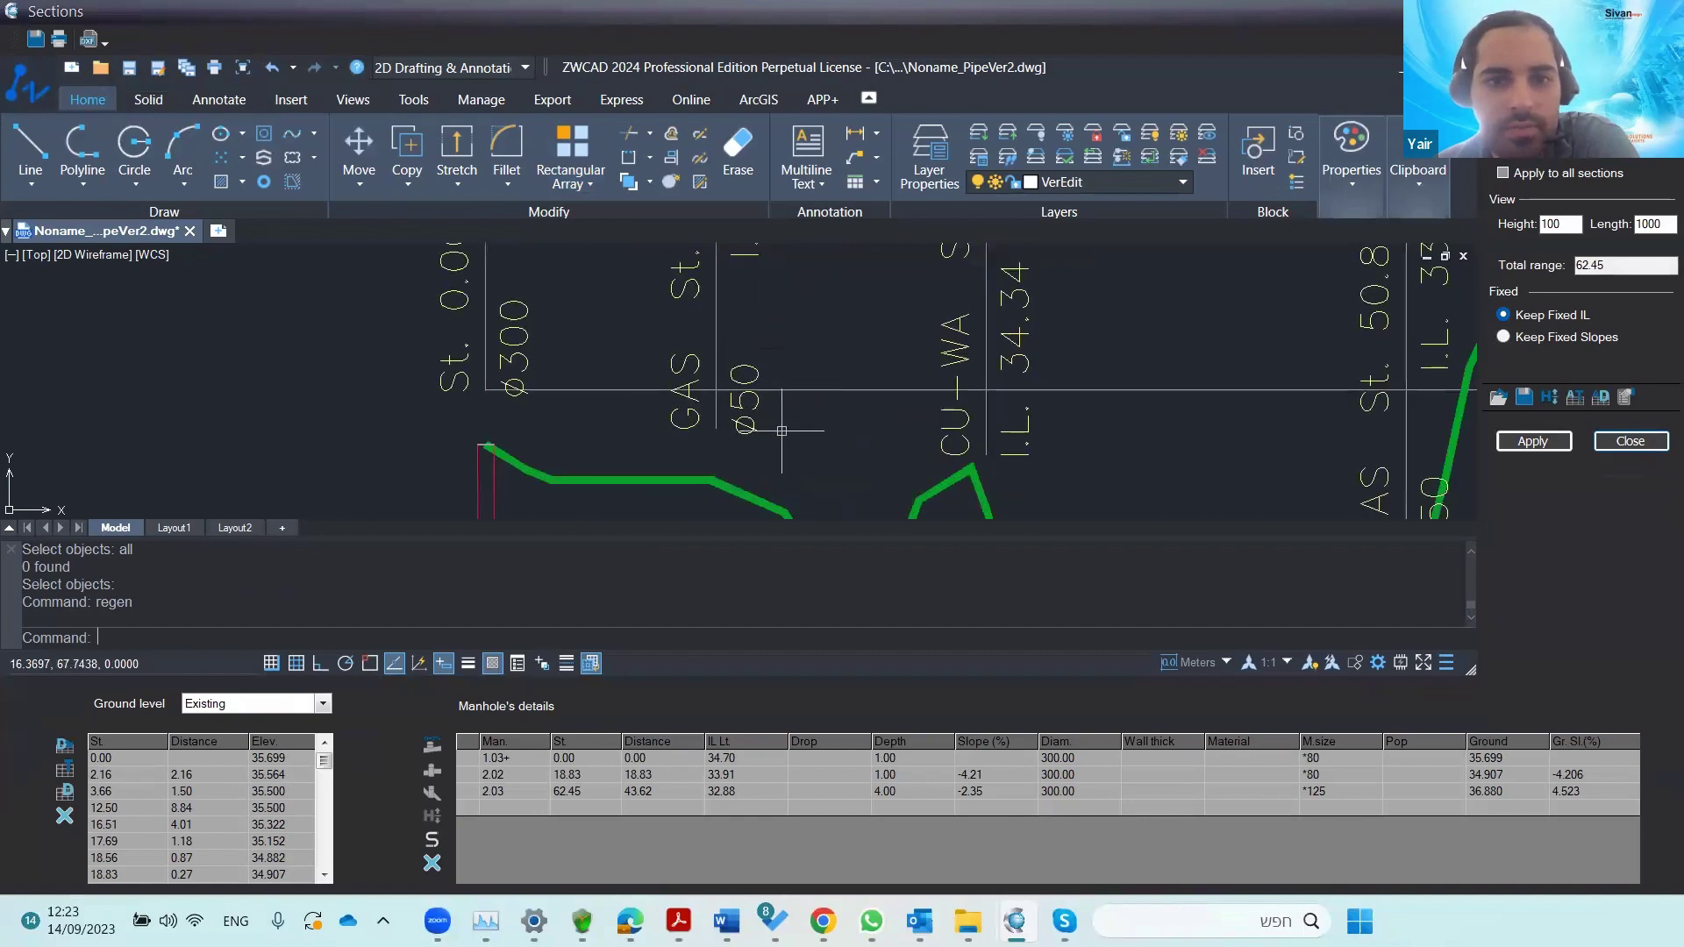
scroll(768, 408, down, 5)
scroll(768, 407, down, 4)
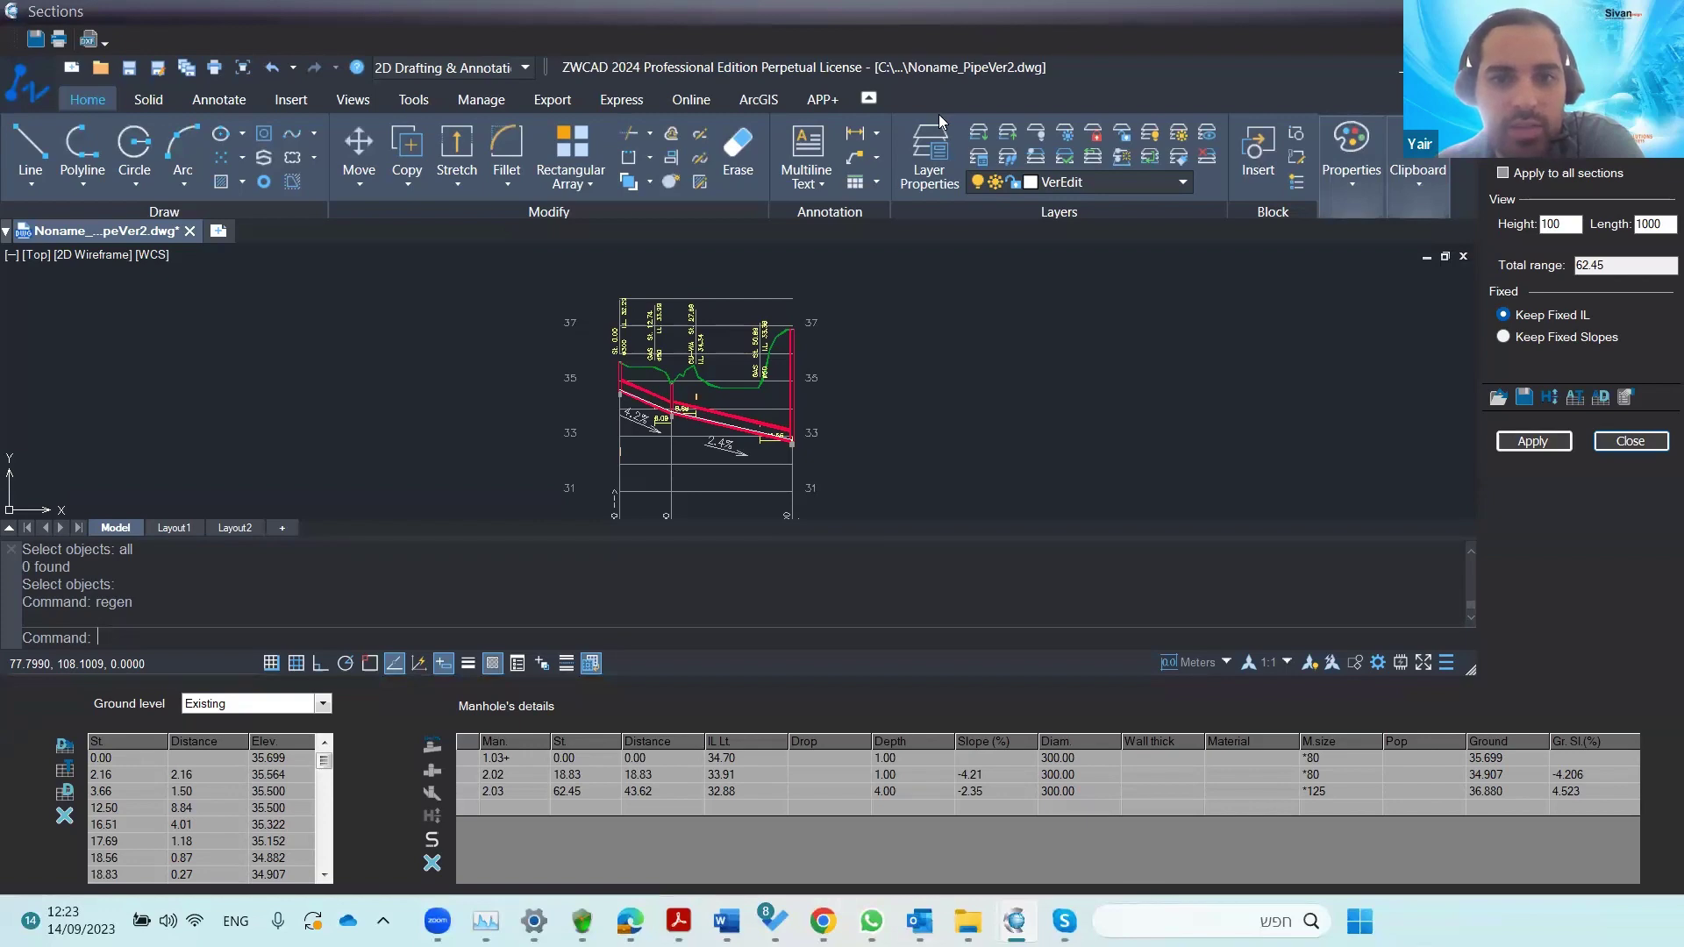
click(1632, 442)
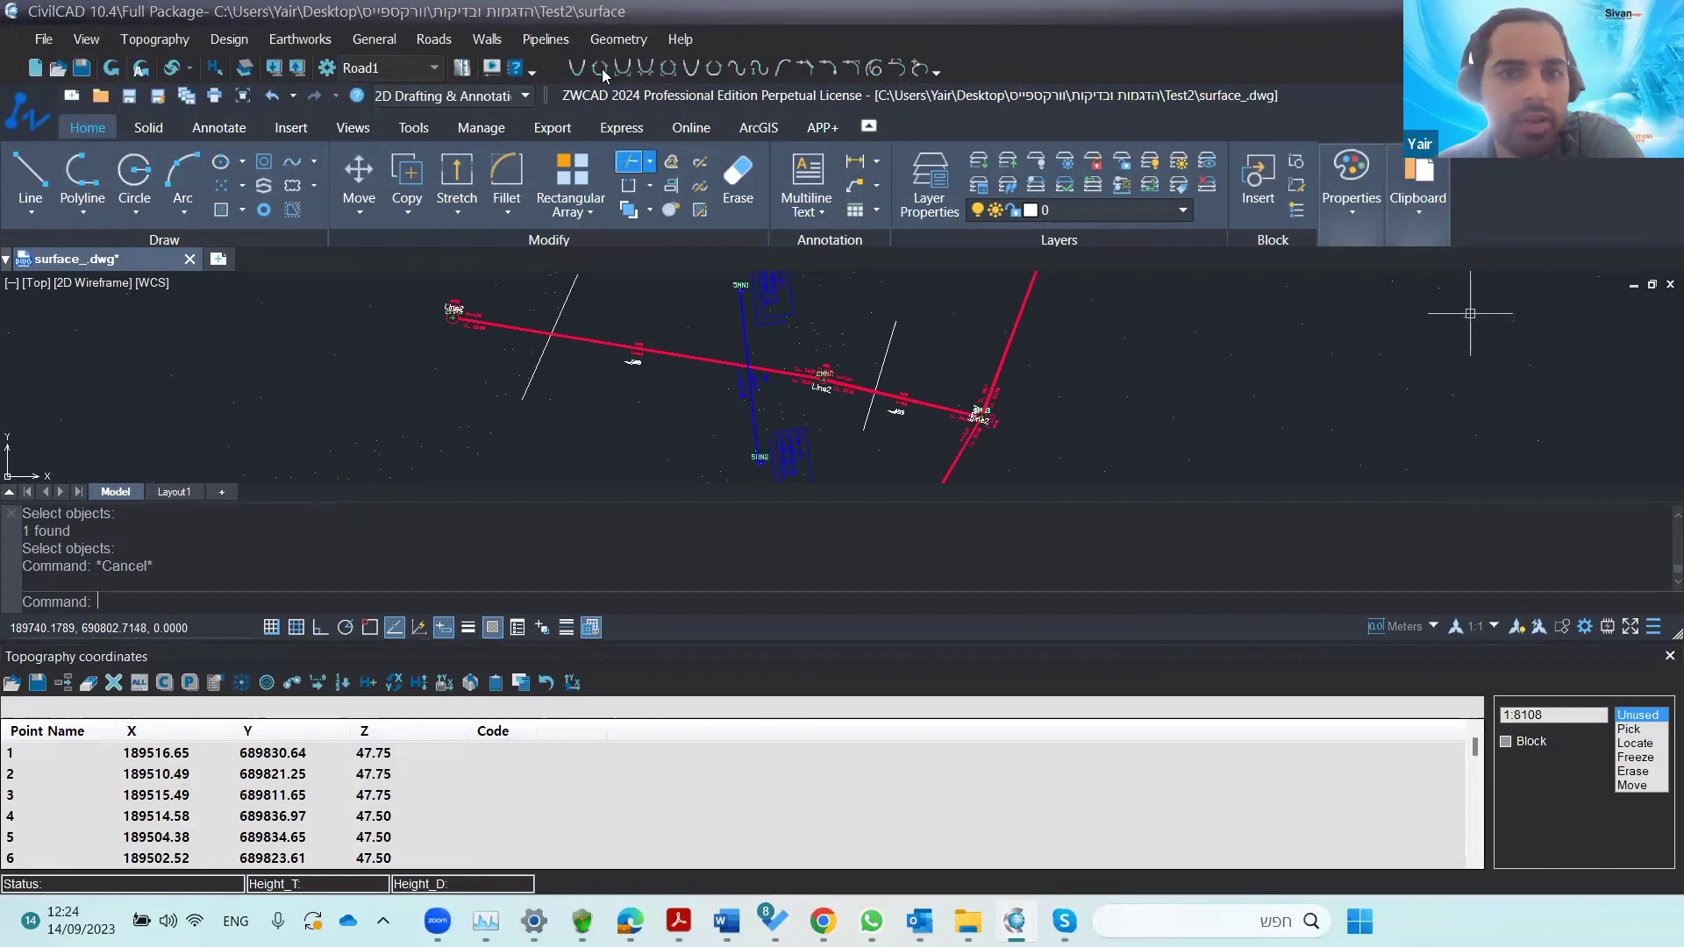
click(538, 41)
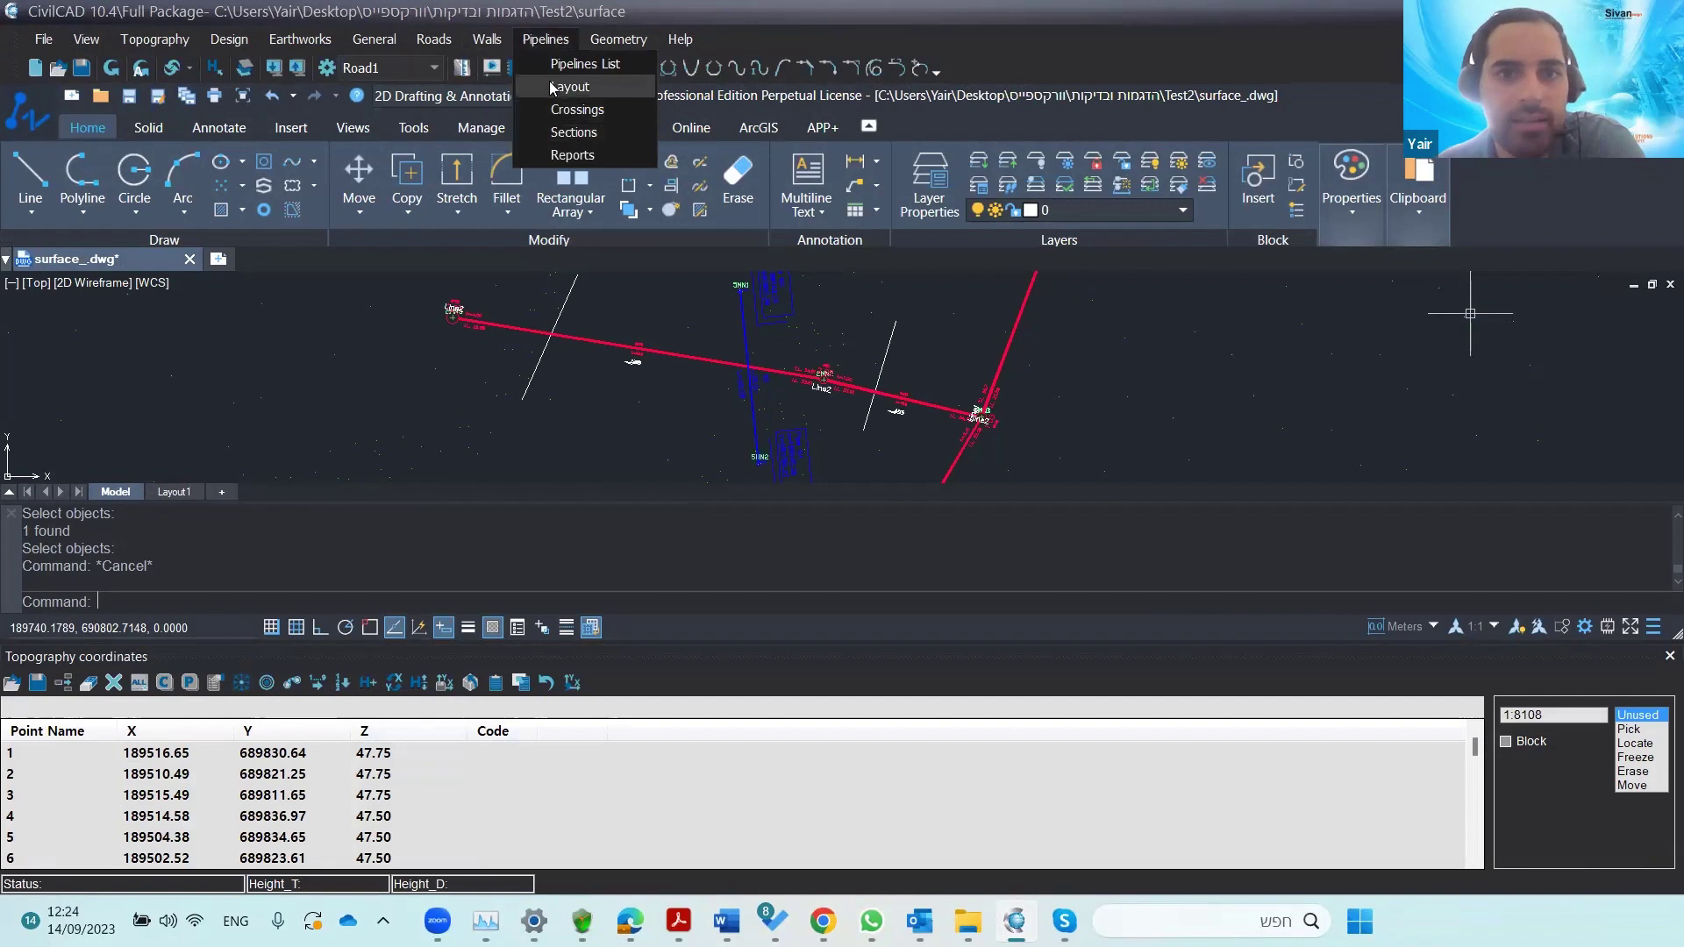
click(561, 67)
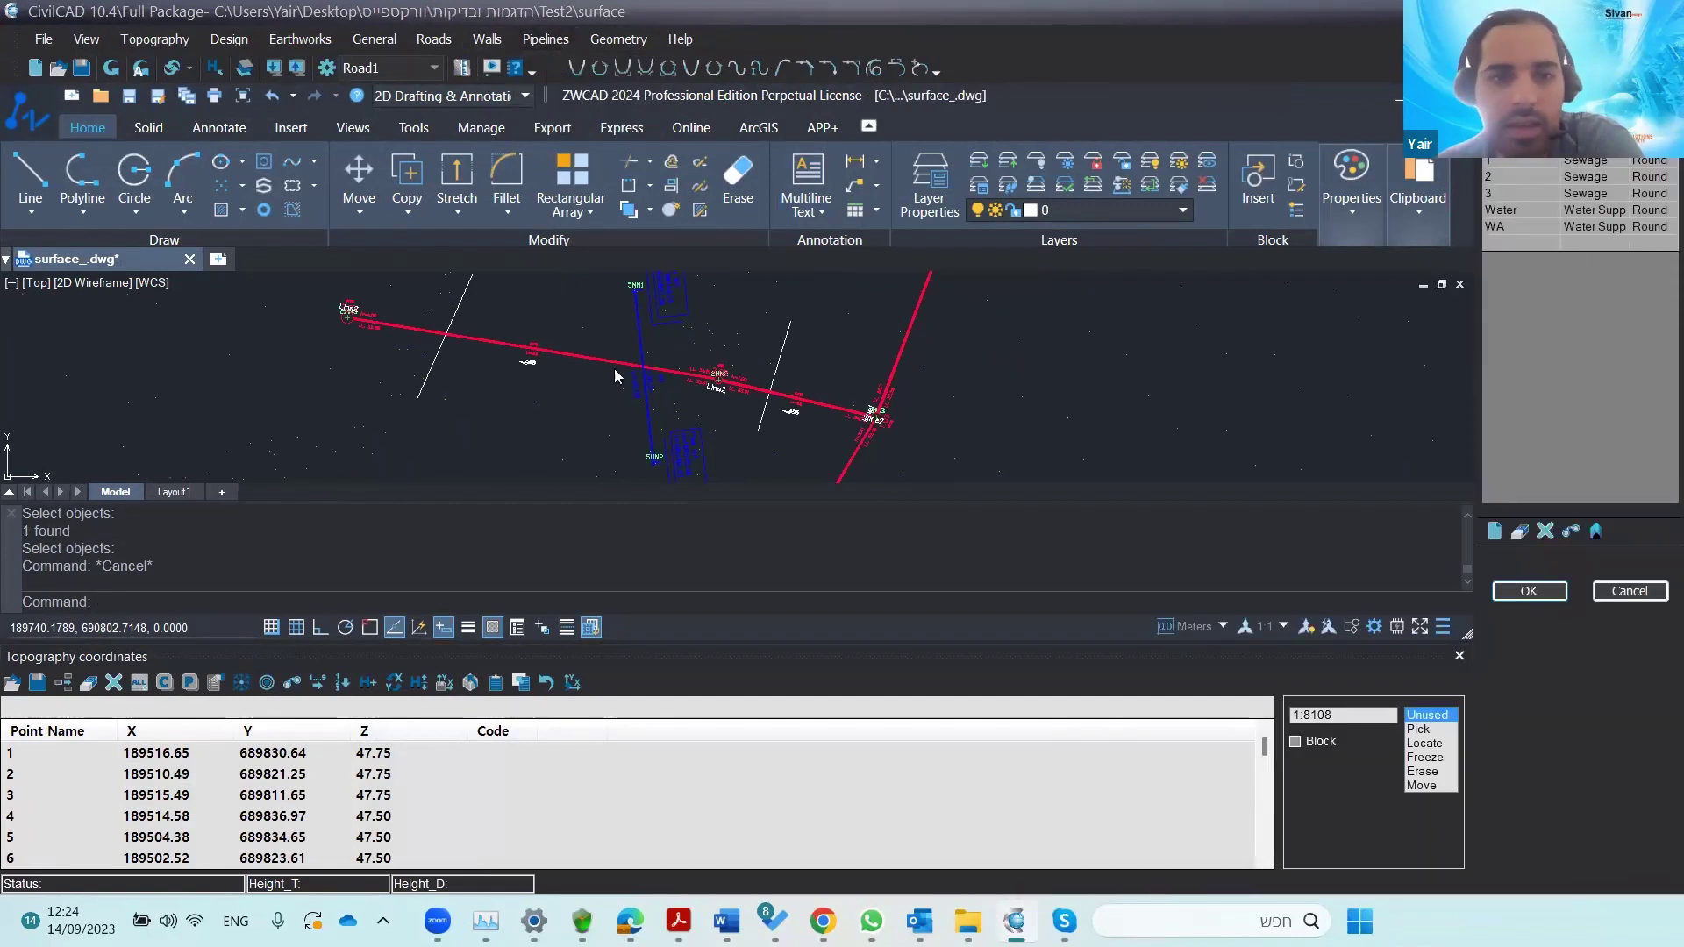
click(1629, 591)
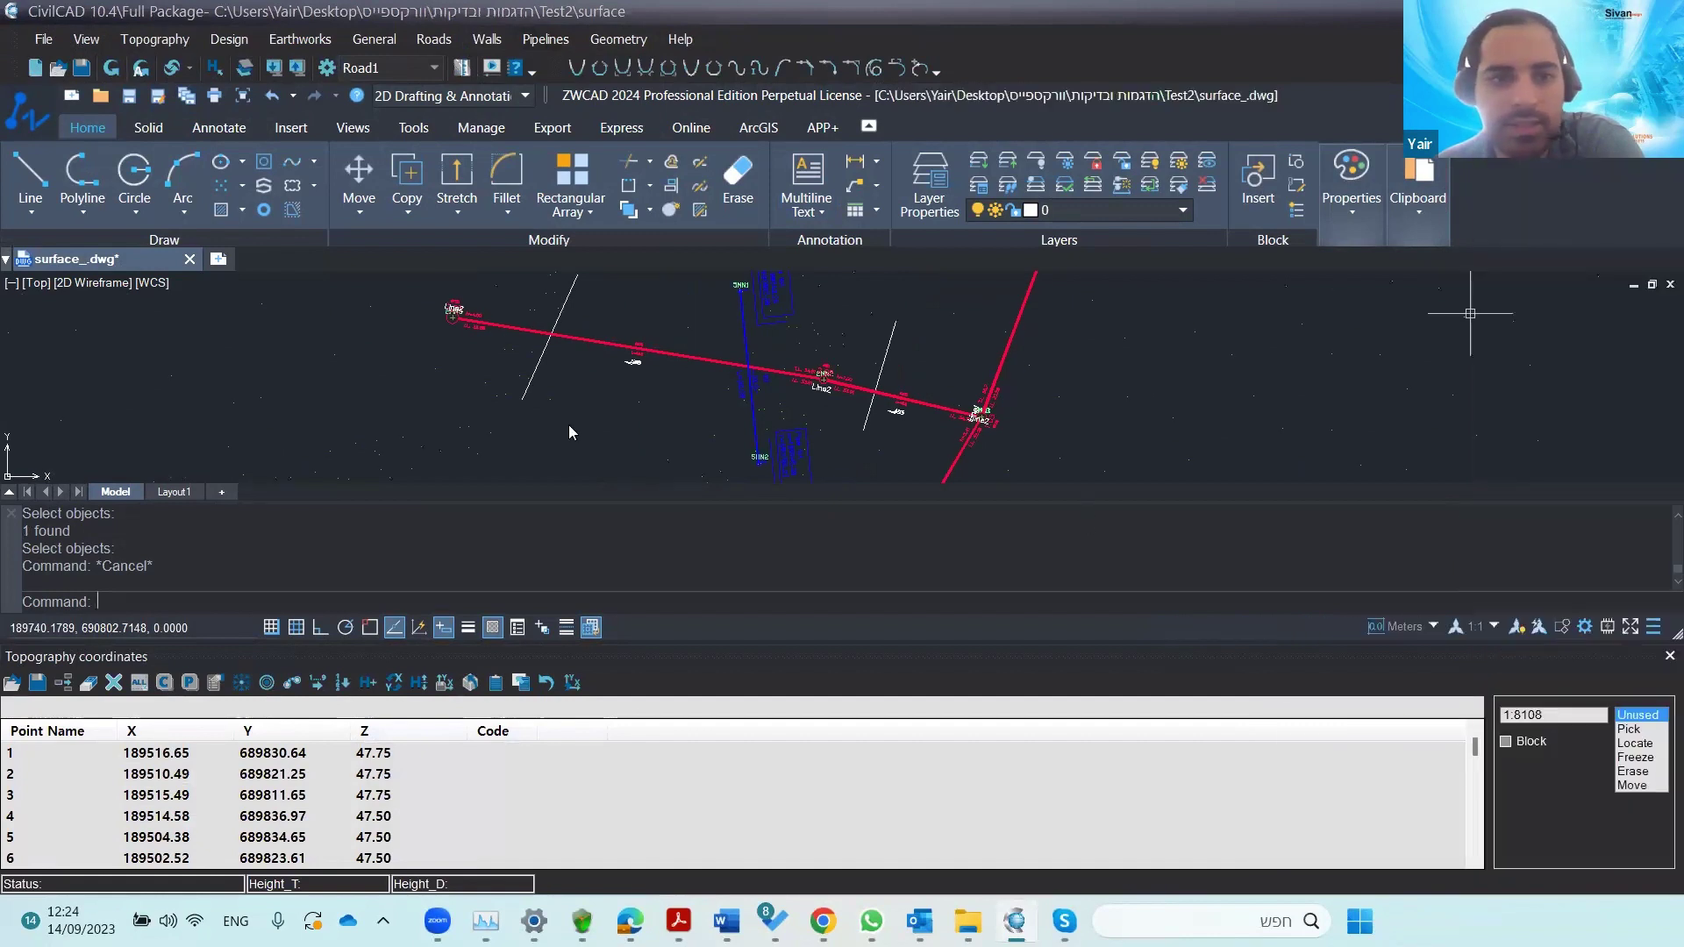
- Open the crossings definition and zoom the drawing to the CU-WA crossing point and to the gas crossing at station 50.89
click(545, 38)
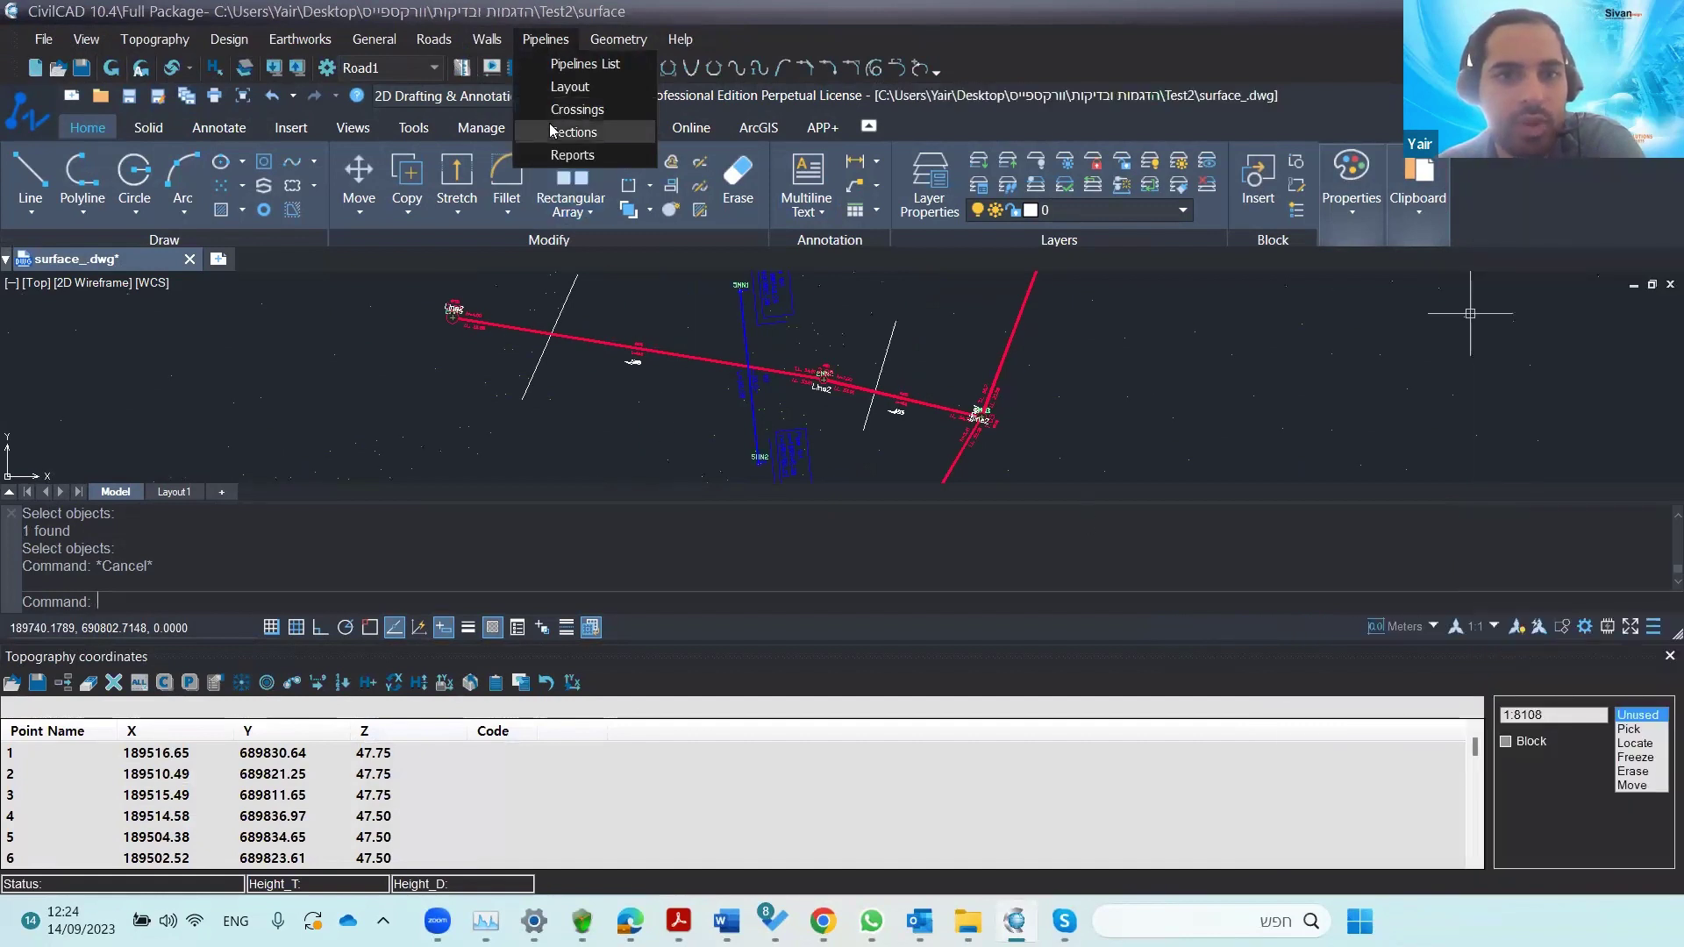
click(561, 110)
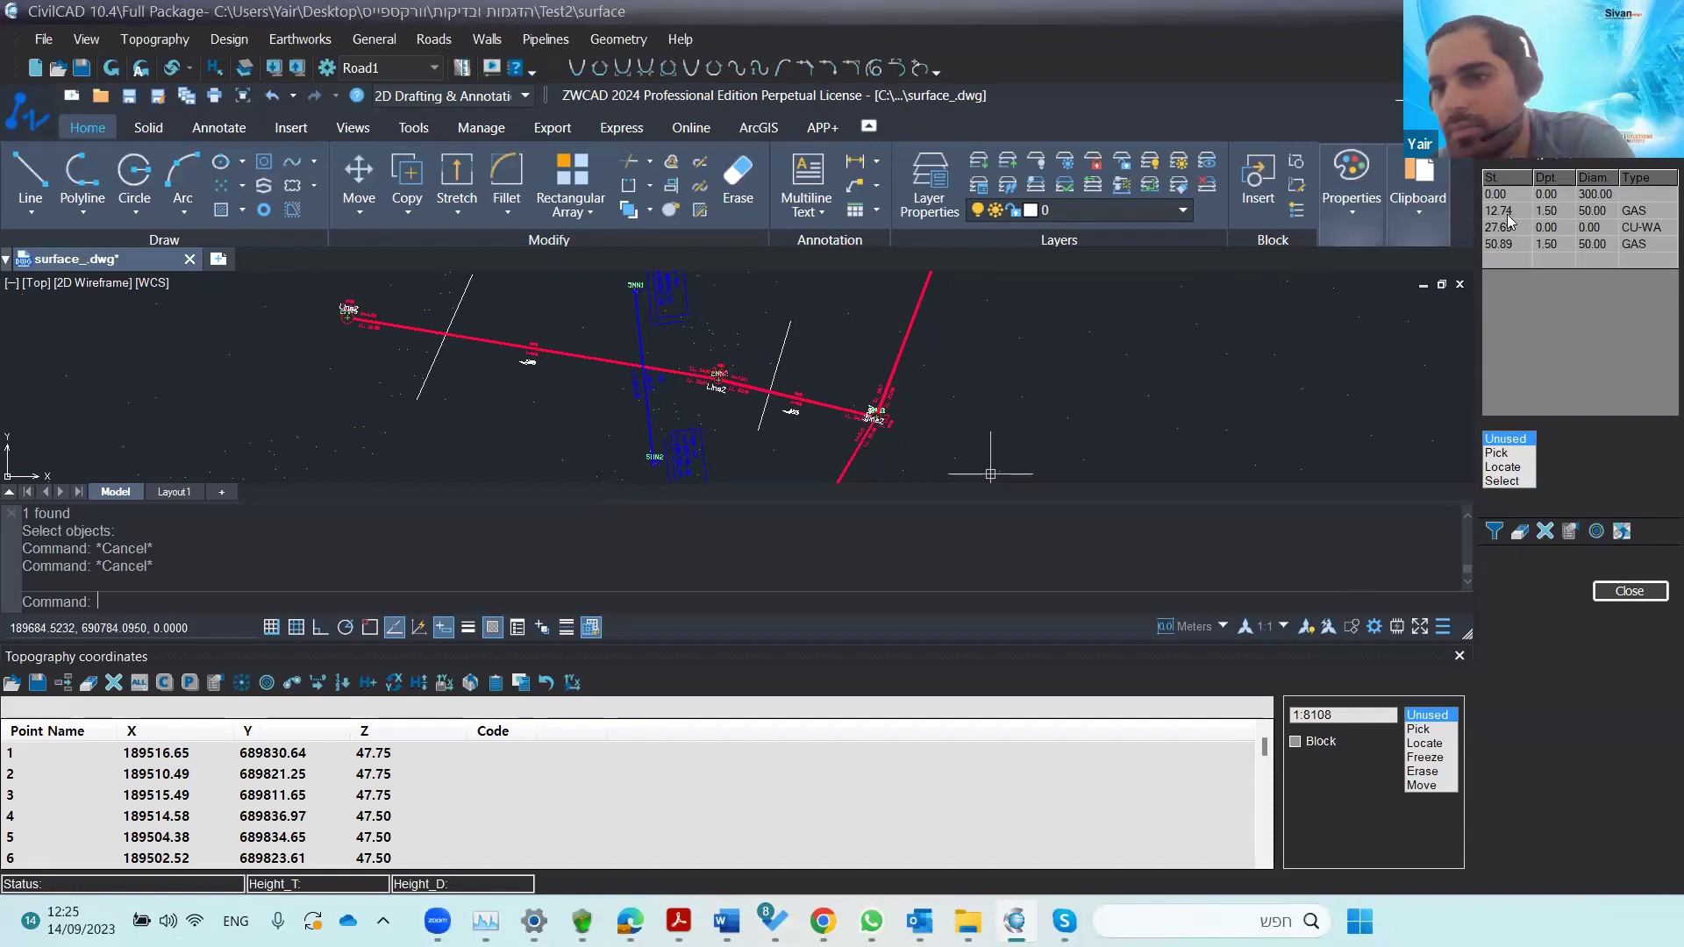
click(1514, 257)
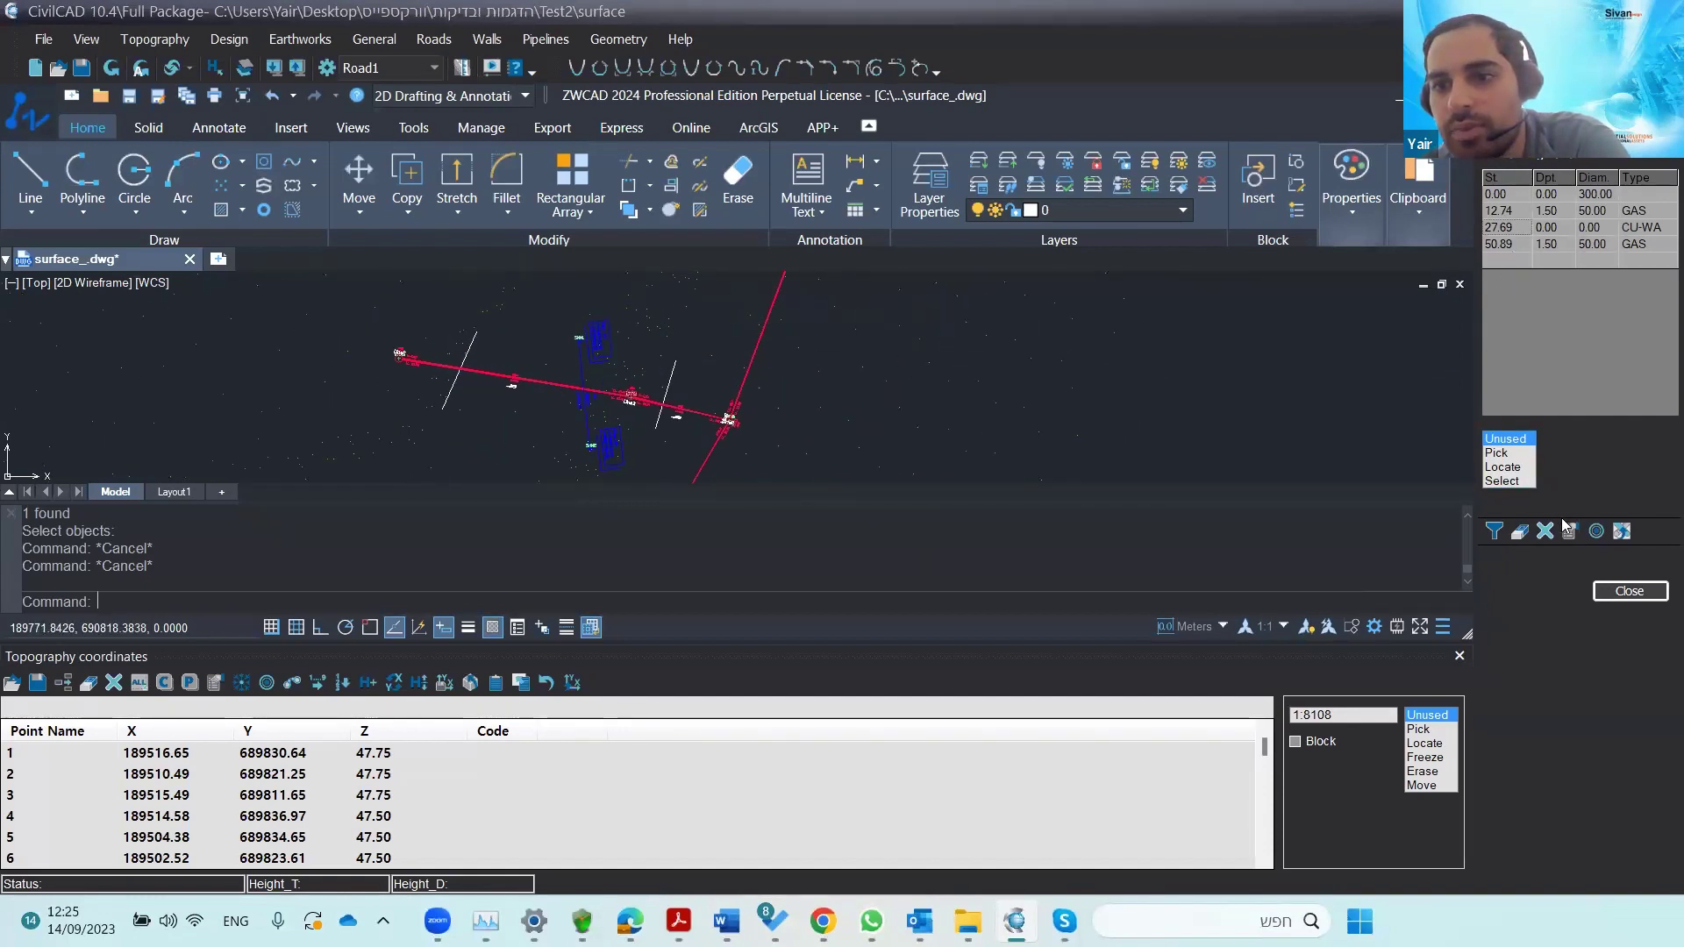
click(1598, 532)
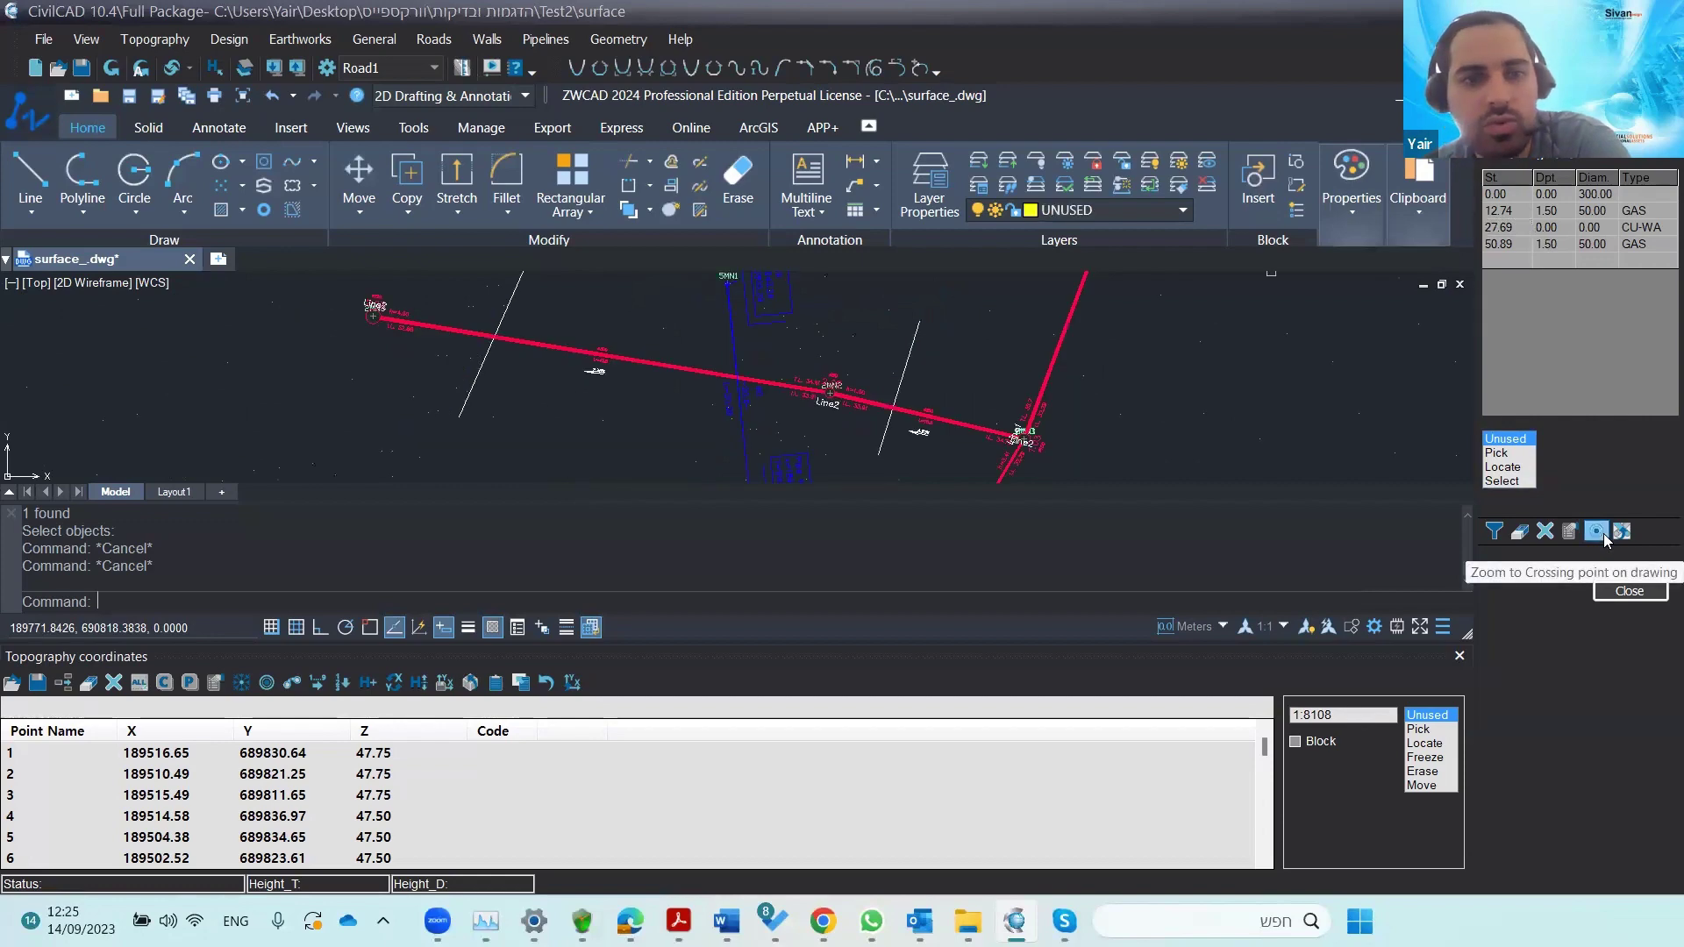
scroll(754, 379, up, 5)
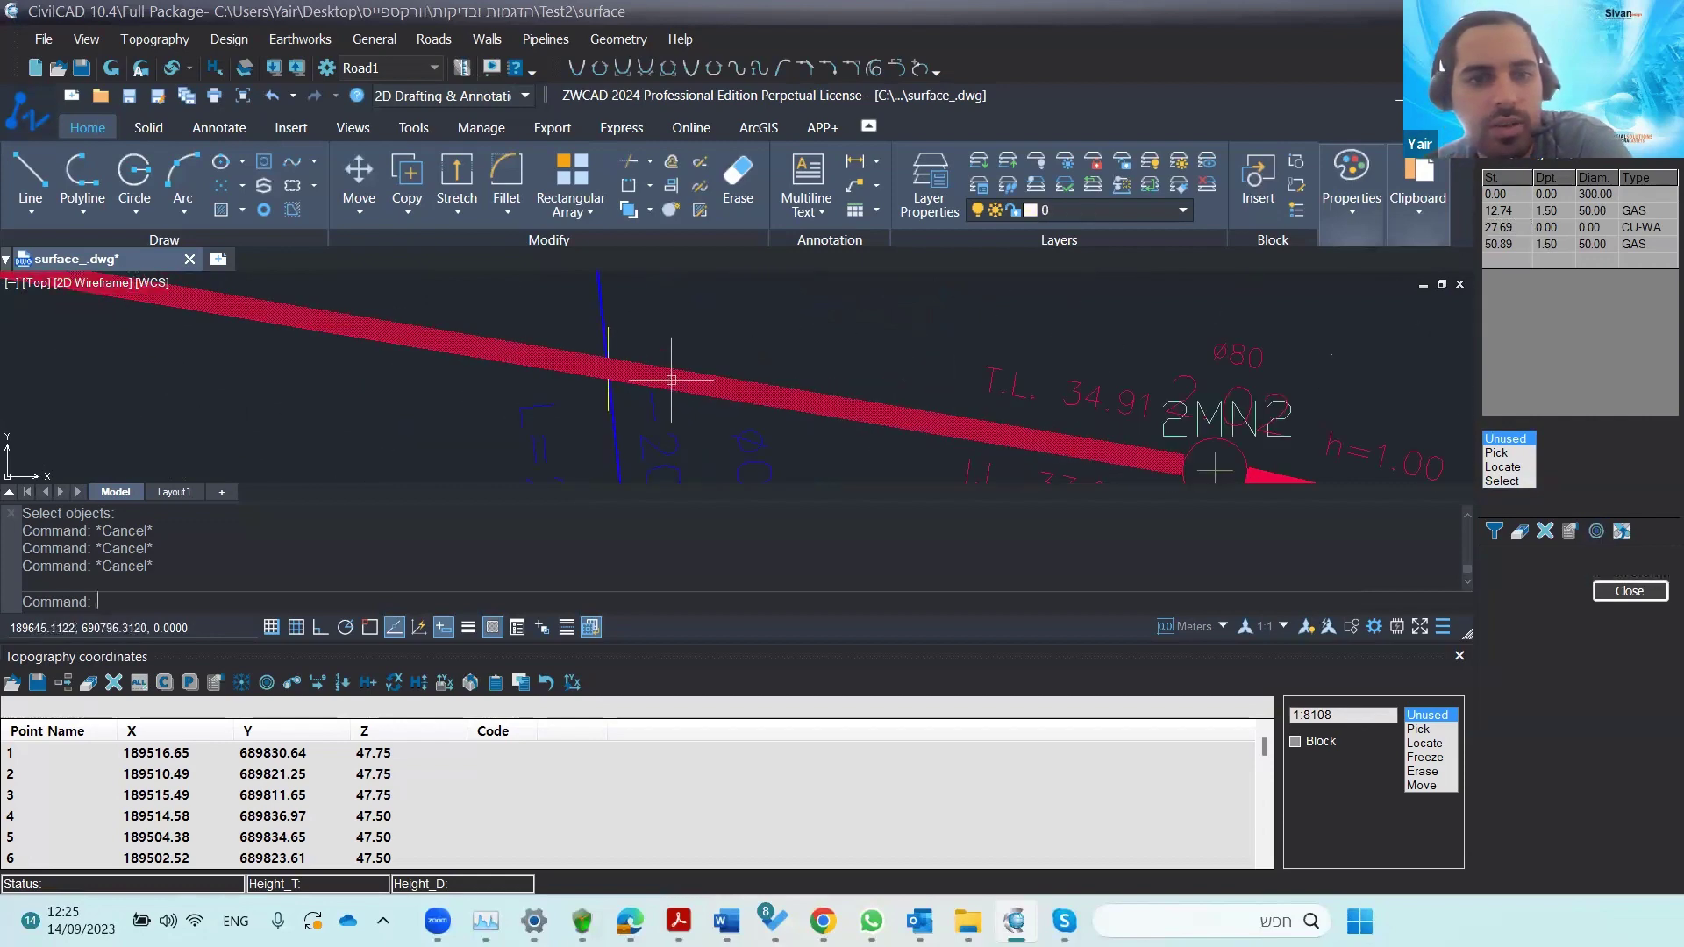
scroll(605, 394, down, 6)
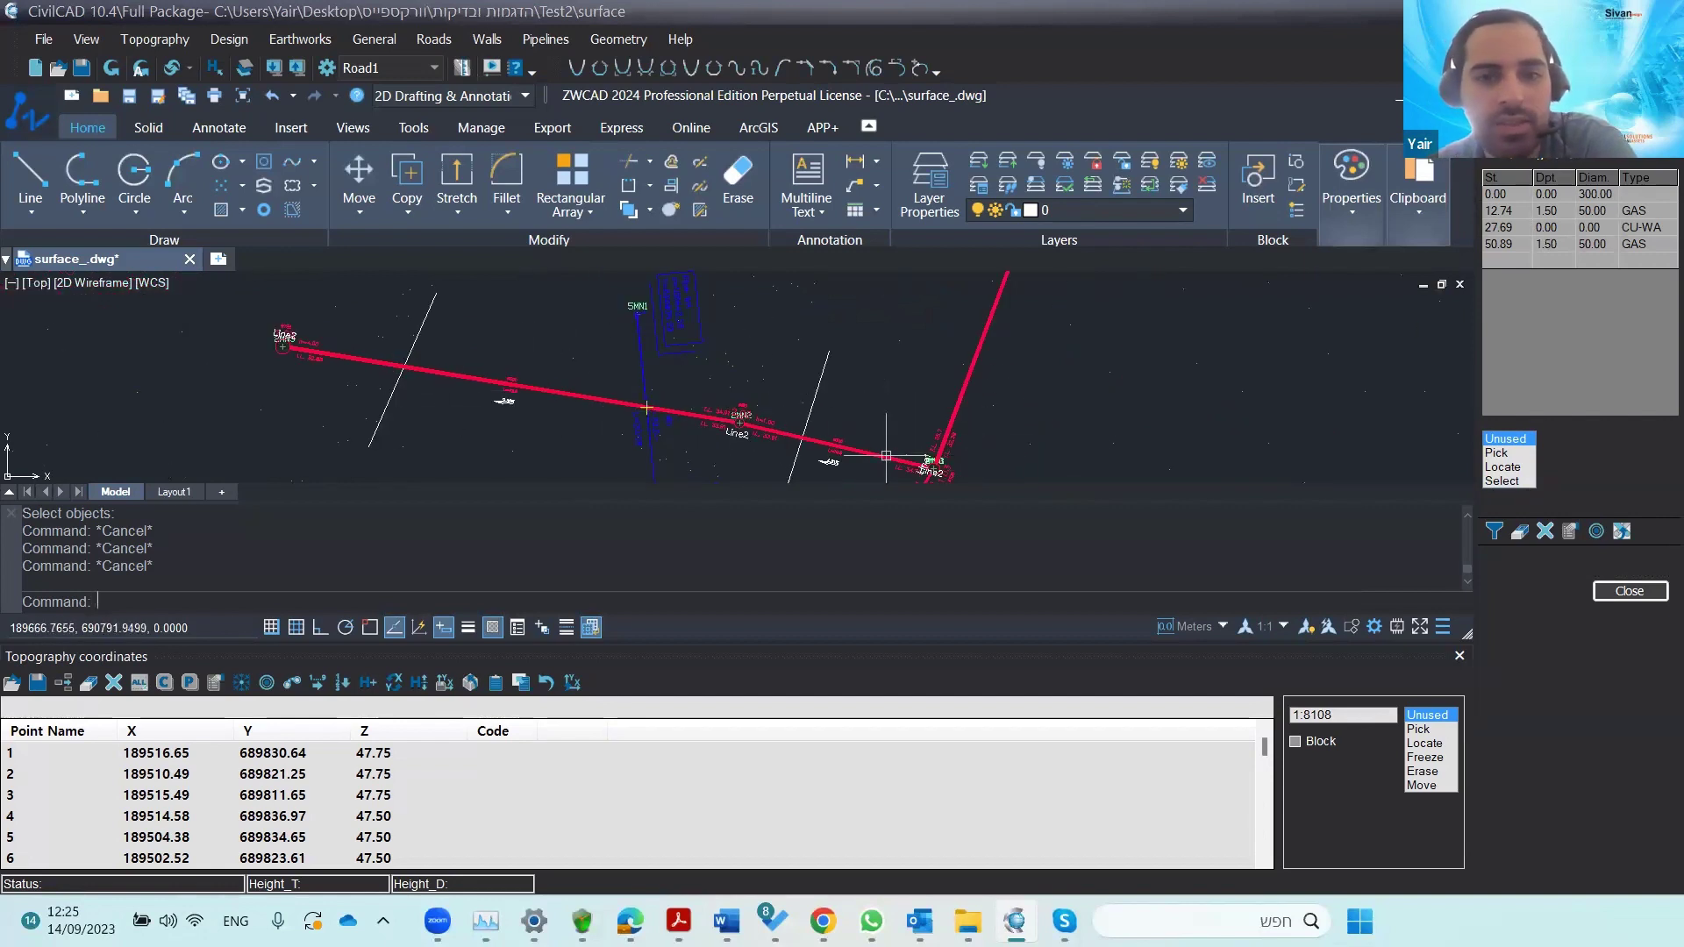
scroll(691, 437, down, 2)
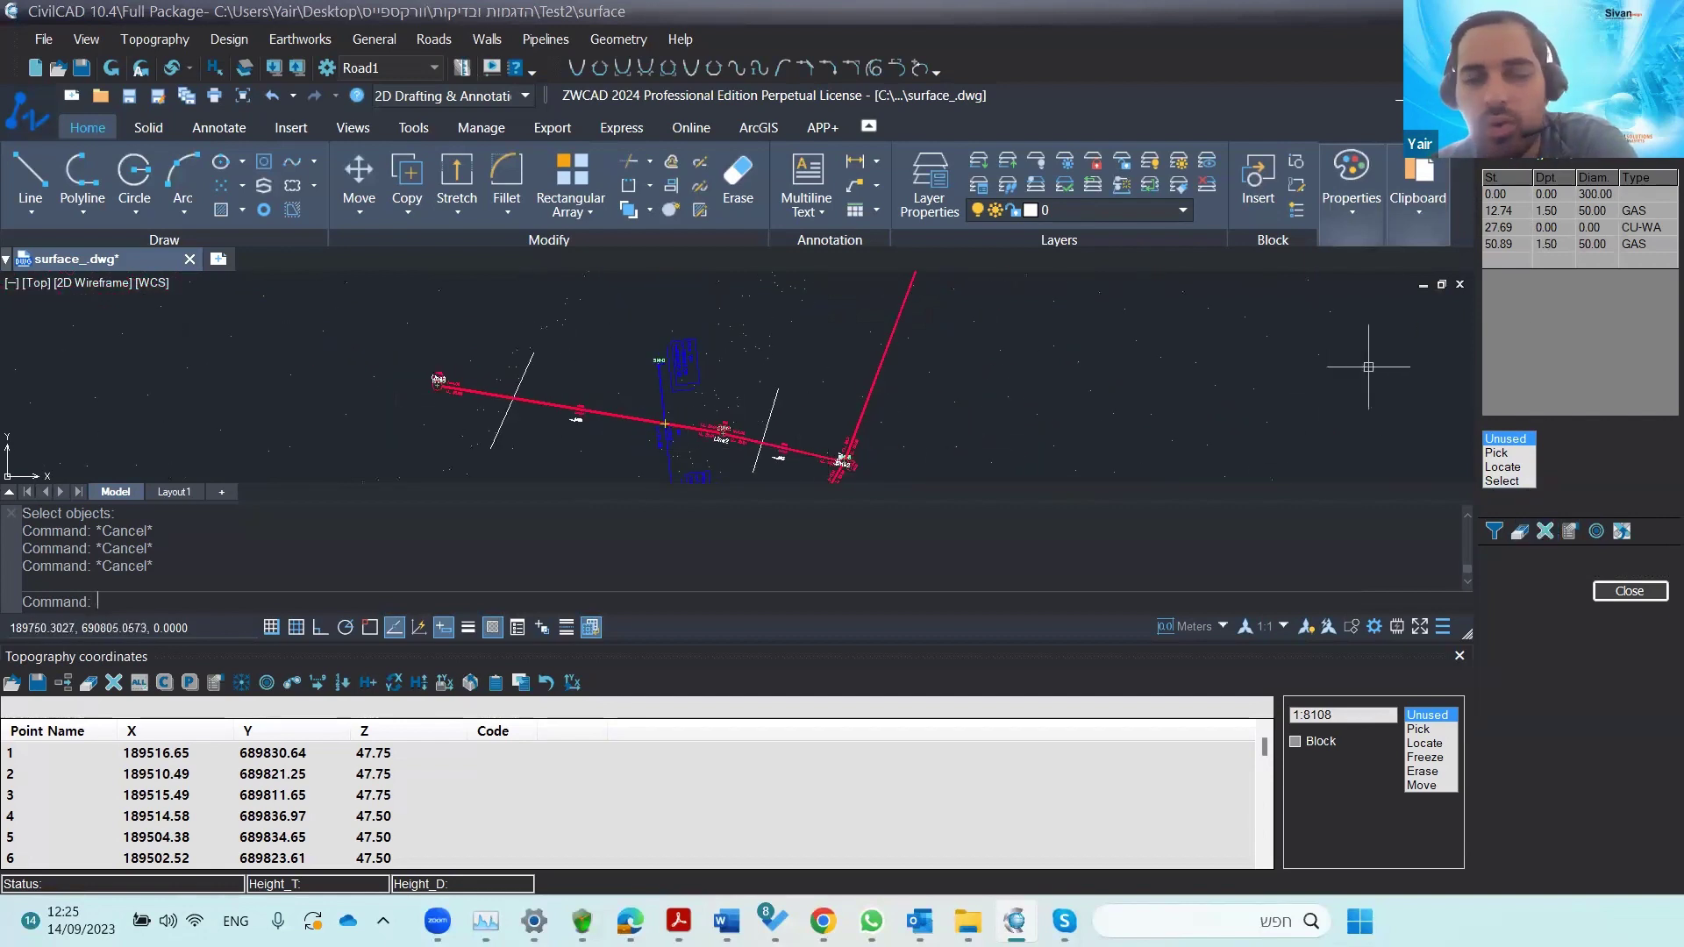
click(1489, 246)
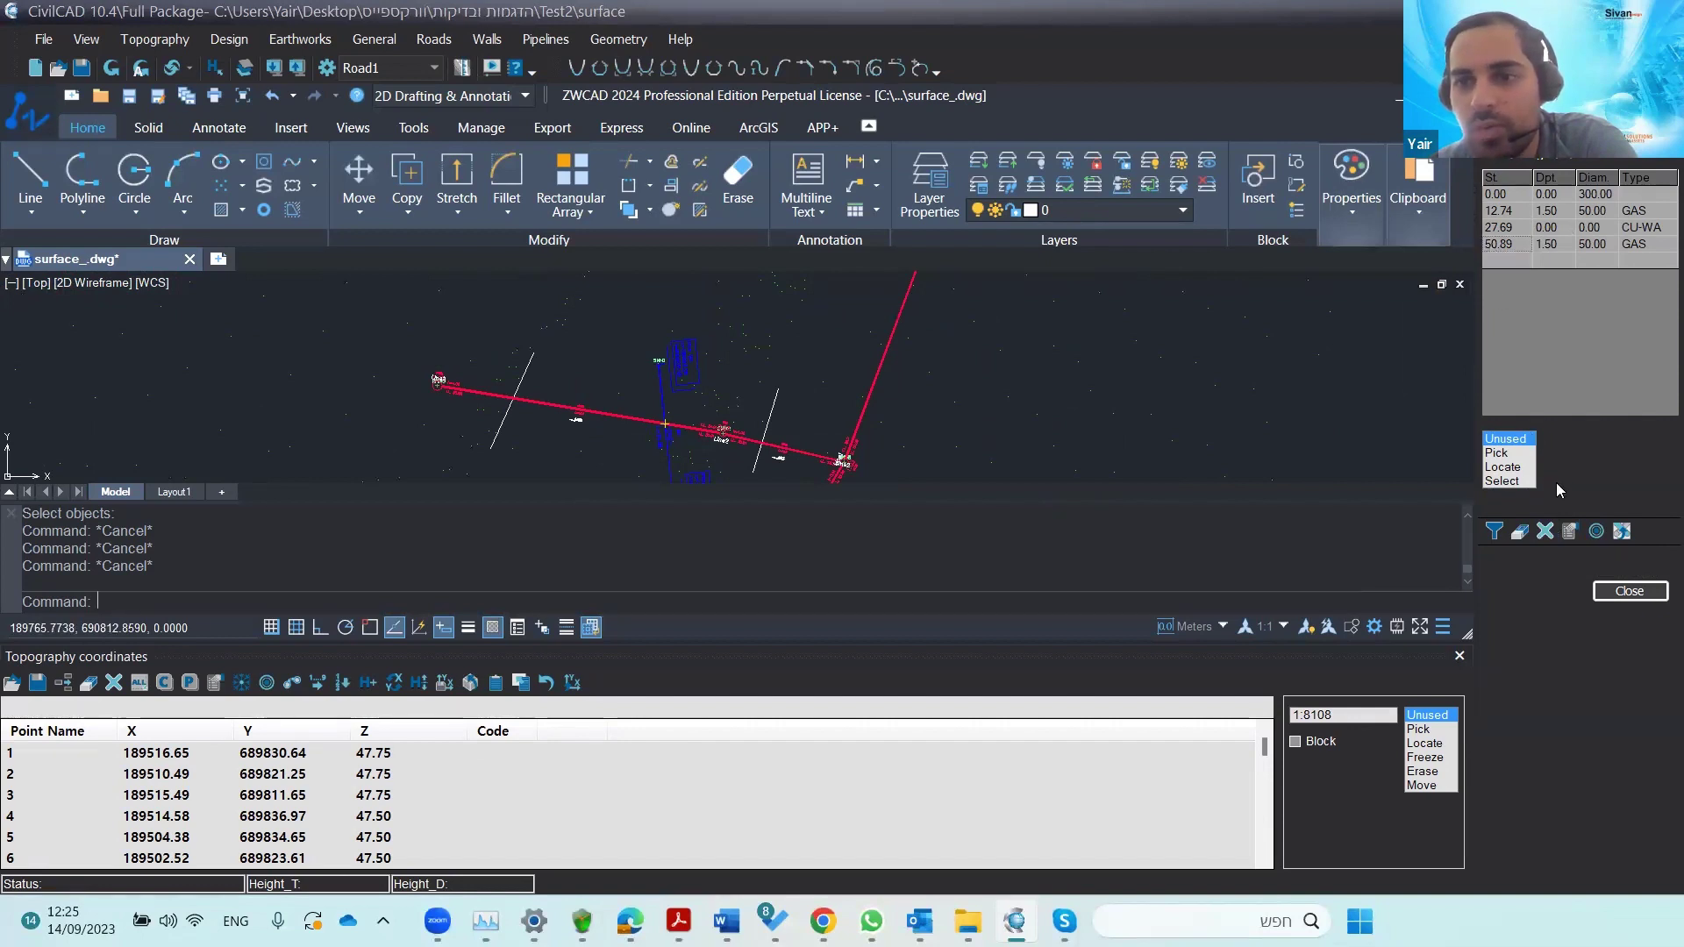
click(1593, 540)
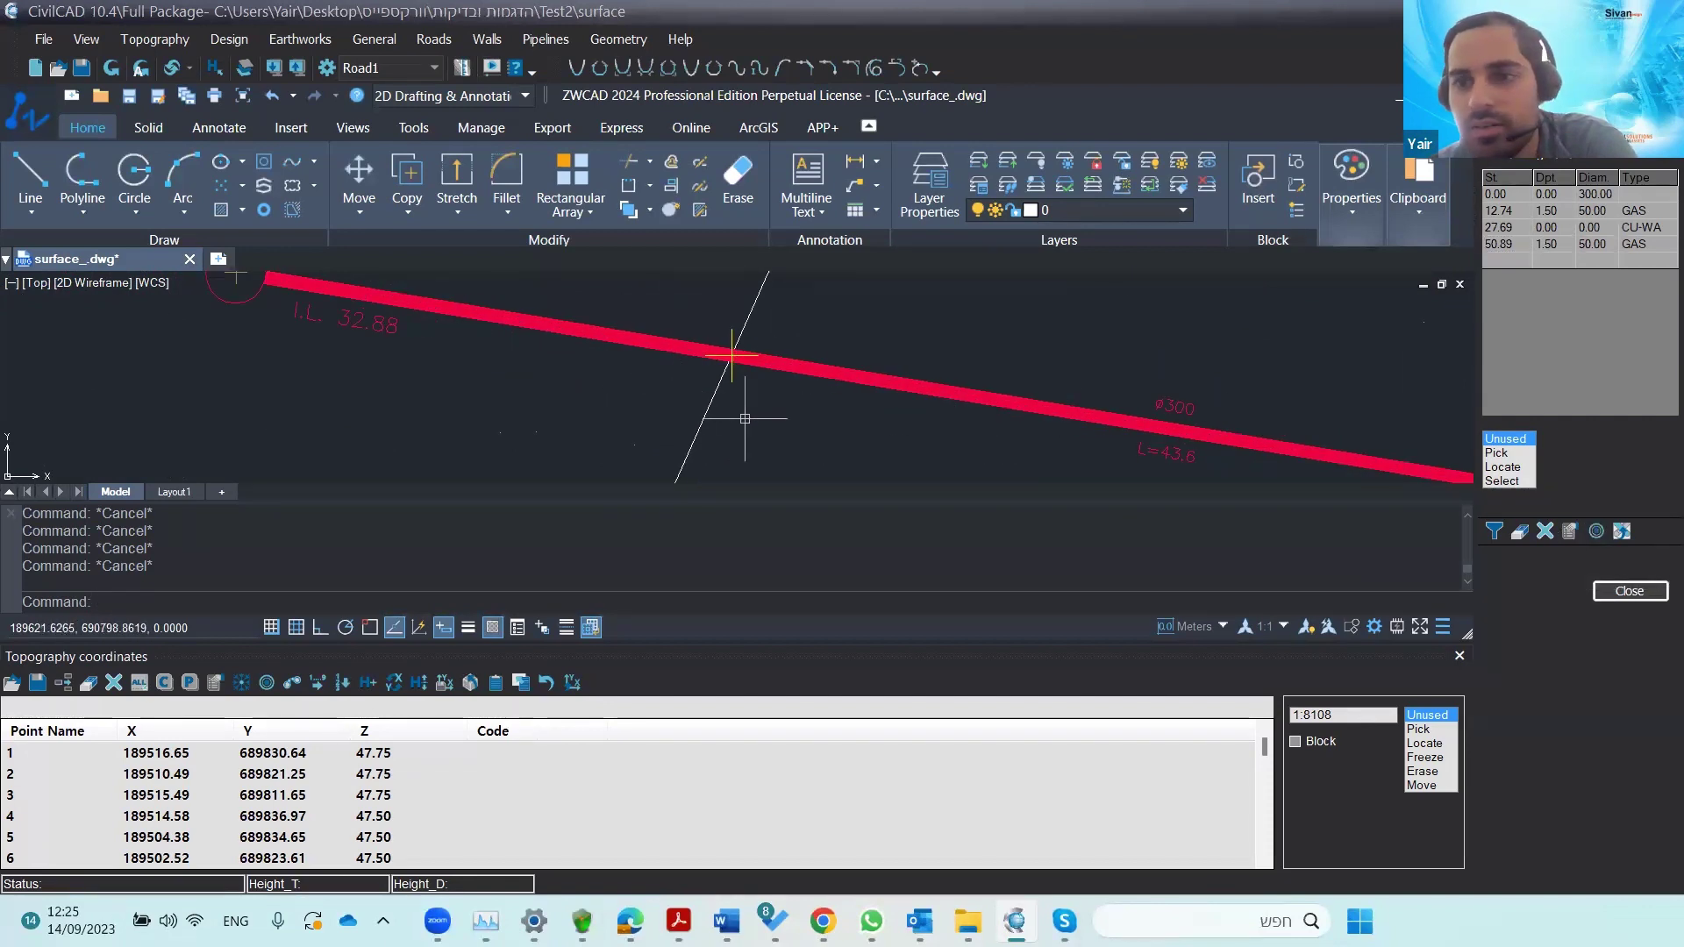
- Examine in the drawing where the gas lines and the water pipeline cross pipeline 2, and the pipelines on the surrounding terrain
scroll(1093, 365, down, 5)
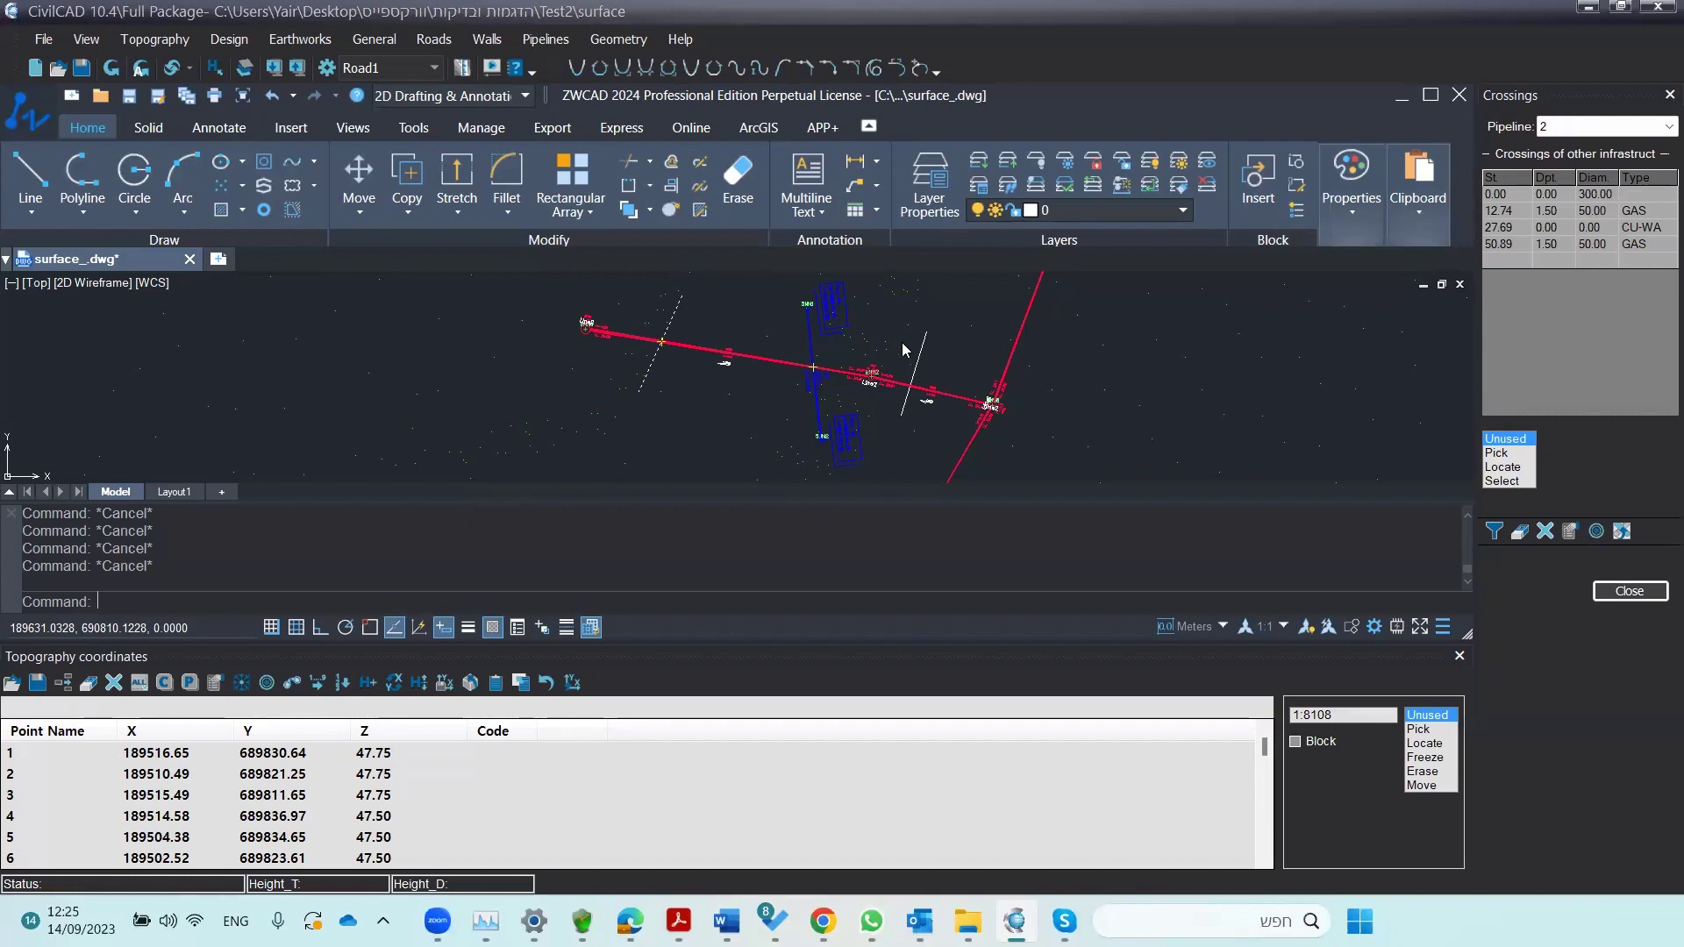
scroll(843, 361, up, 3)
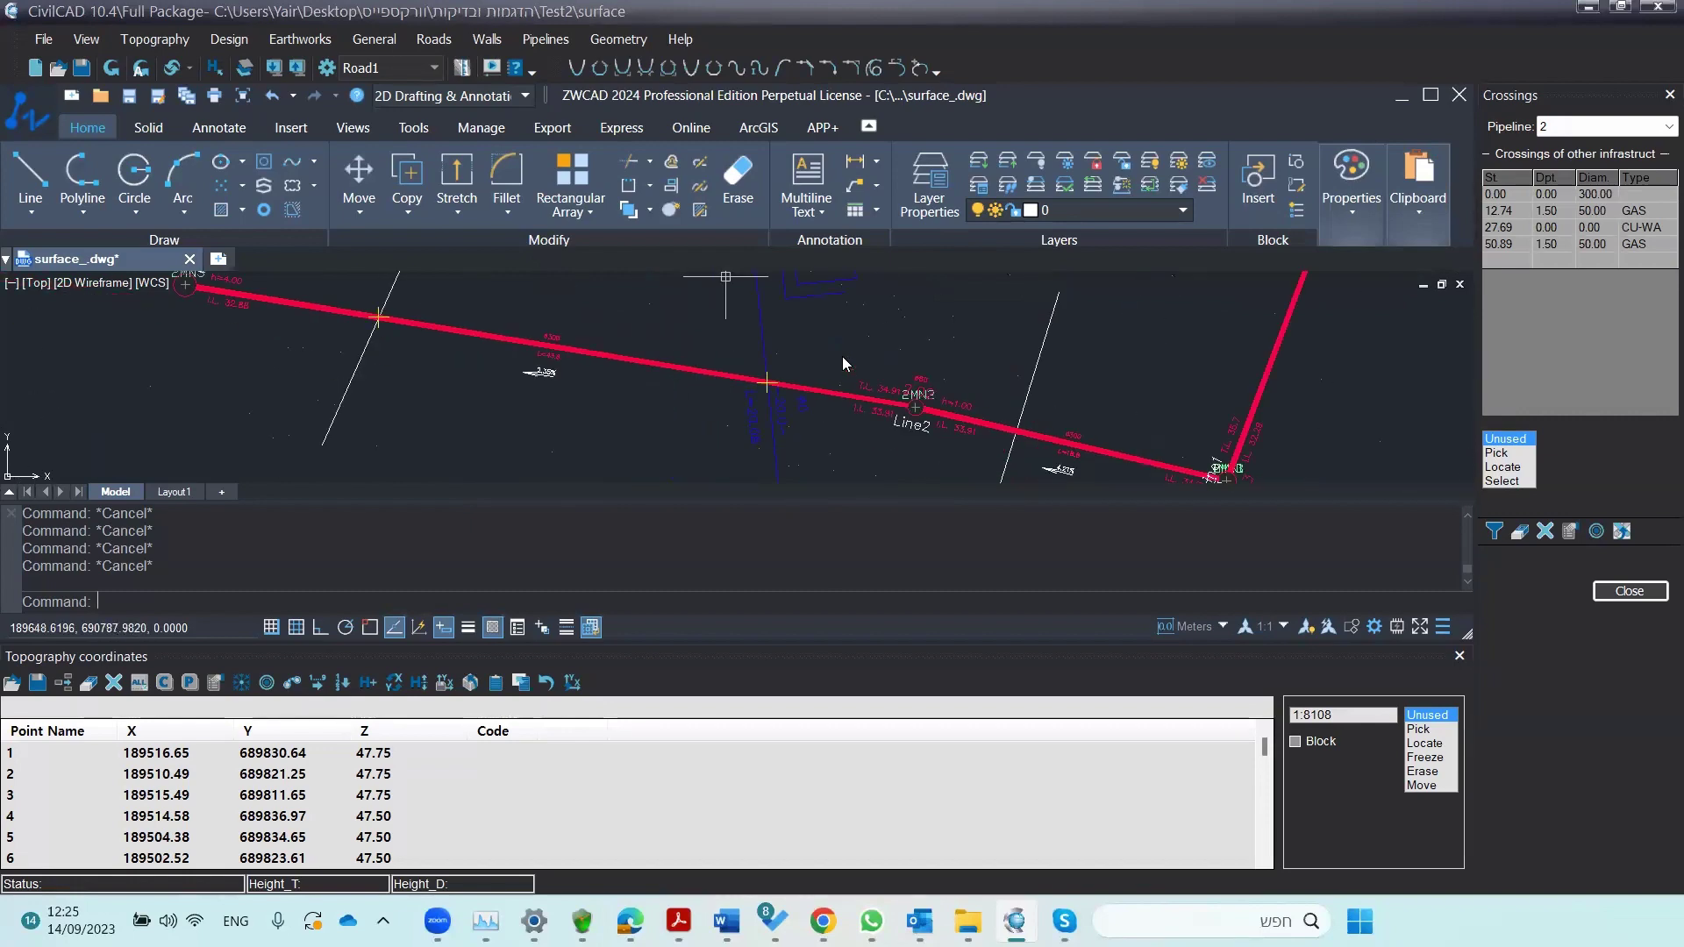
scroll(831, 364, down, 3)
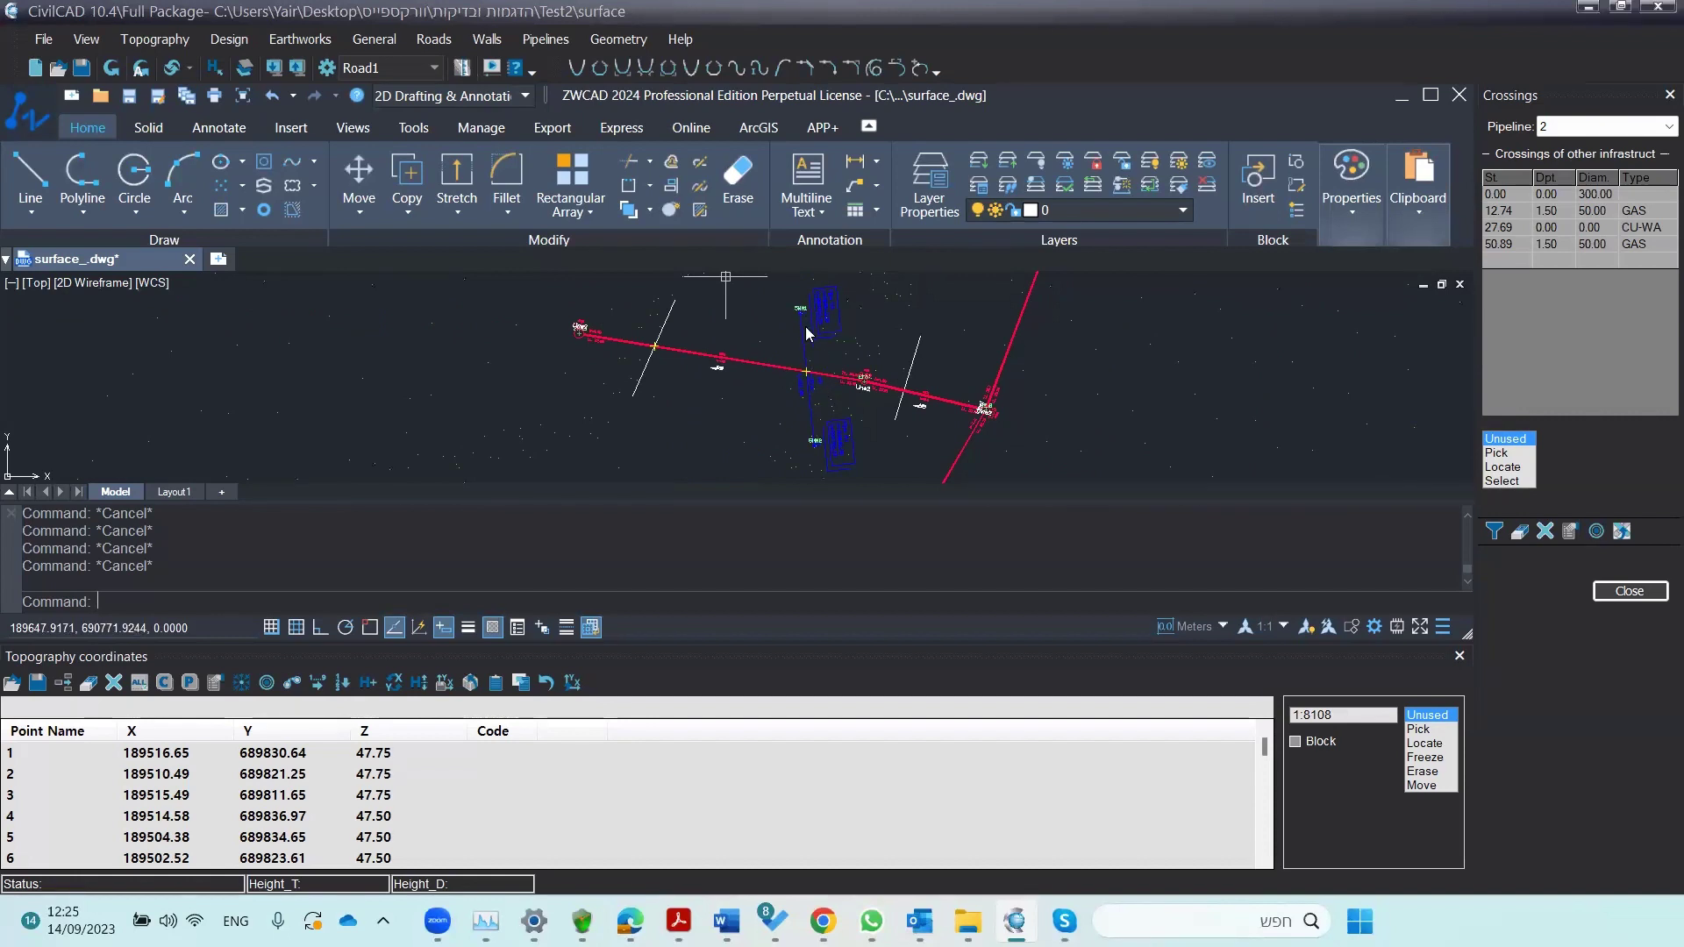
scroll(807, 334, down, 5)
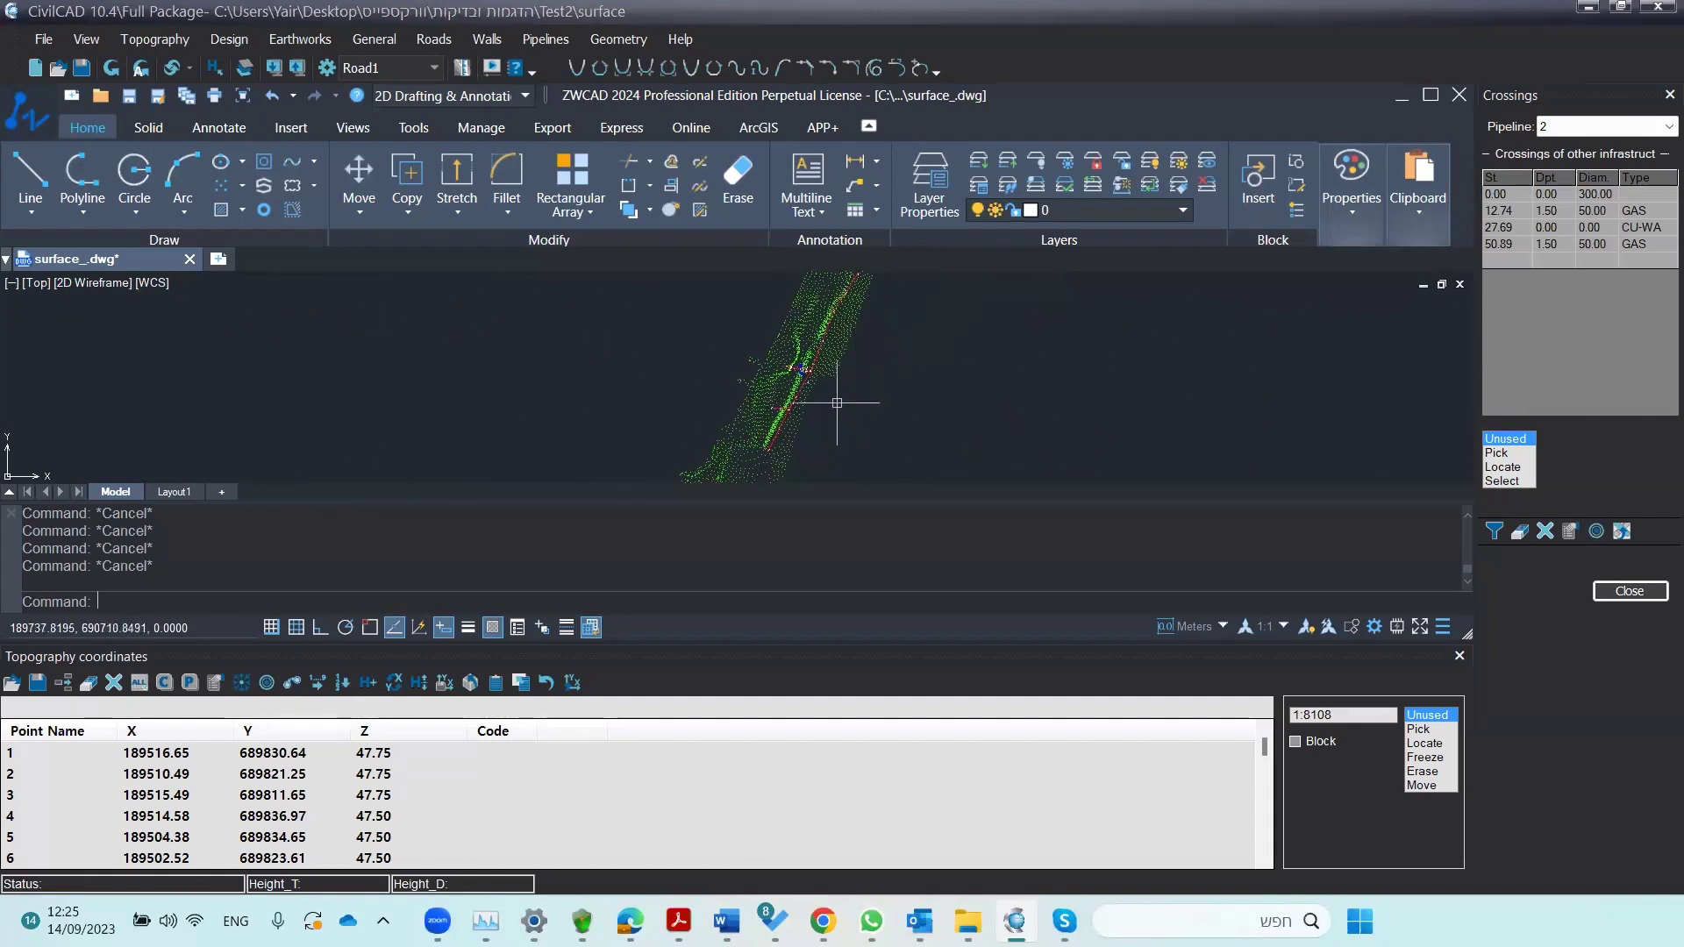
scroll(903, 307, up, 3)
middle_drag(883, 396, 880, 345)
scroll(912, 458, down, 1)
scroll(747, 362, up, 1)
scroll(755, 478, down, 2)
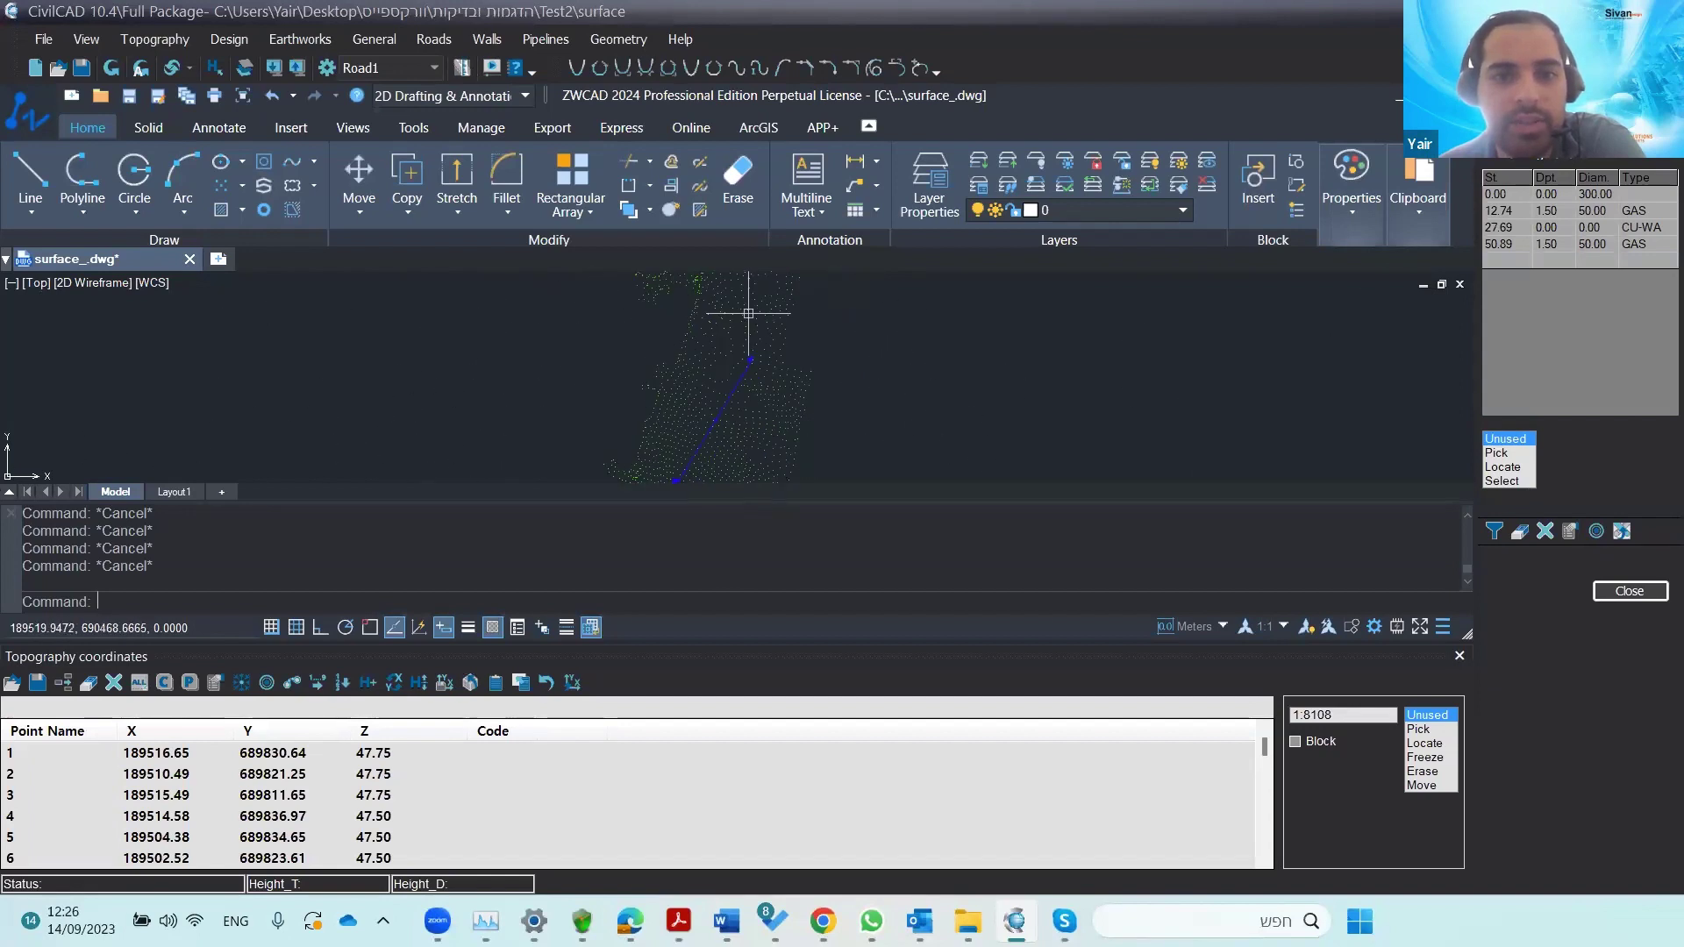
- Examine the water pipeline's labels at its crossing with pipeline 2 and around its end node 5MN2 in the drawing
scroll(750, 408, up, 5)
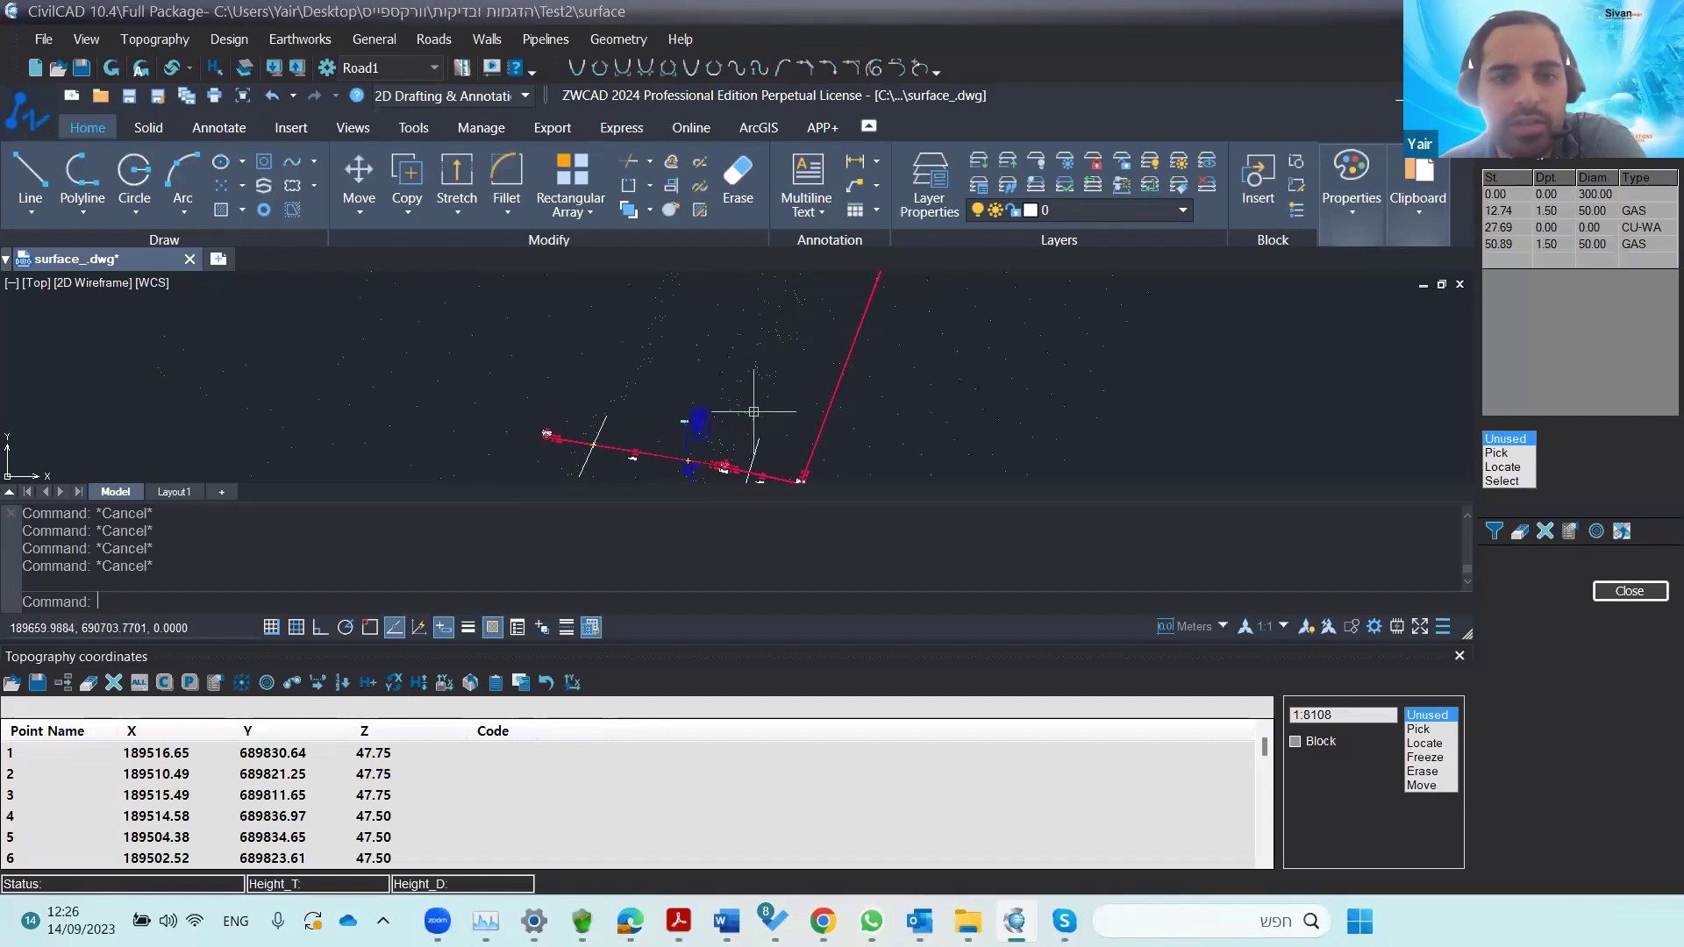
scroll(707, 445, down, 2)
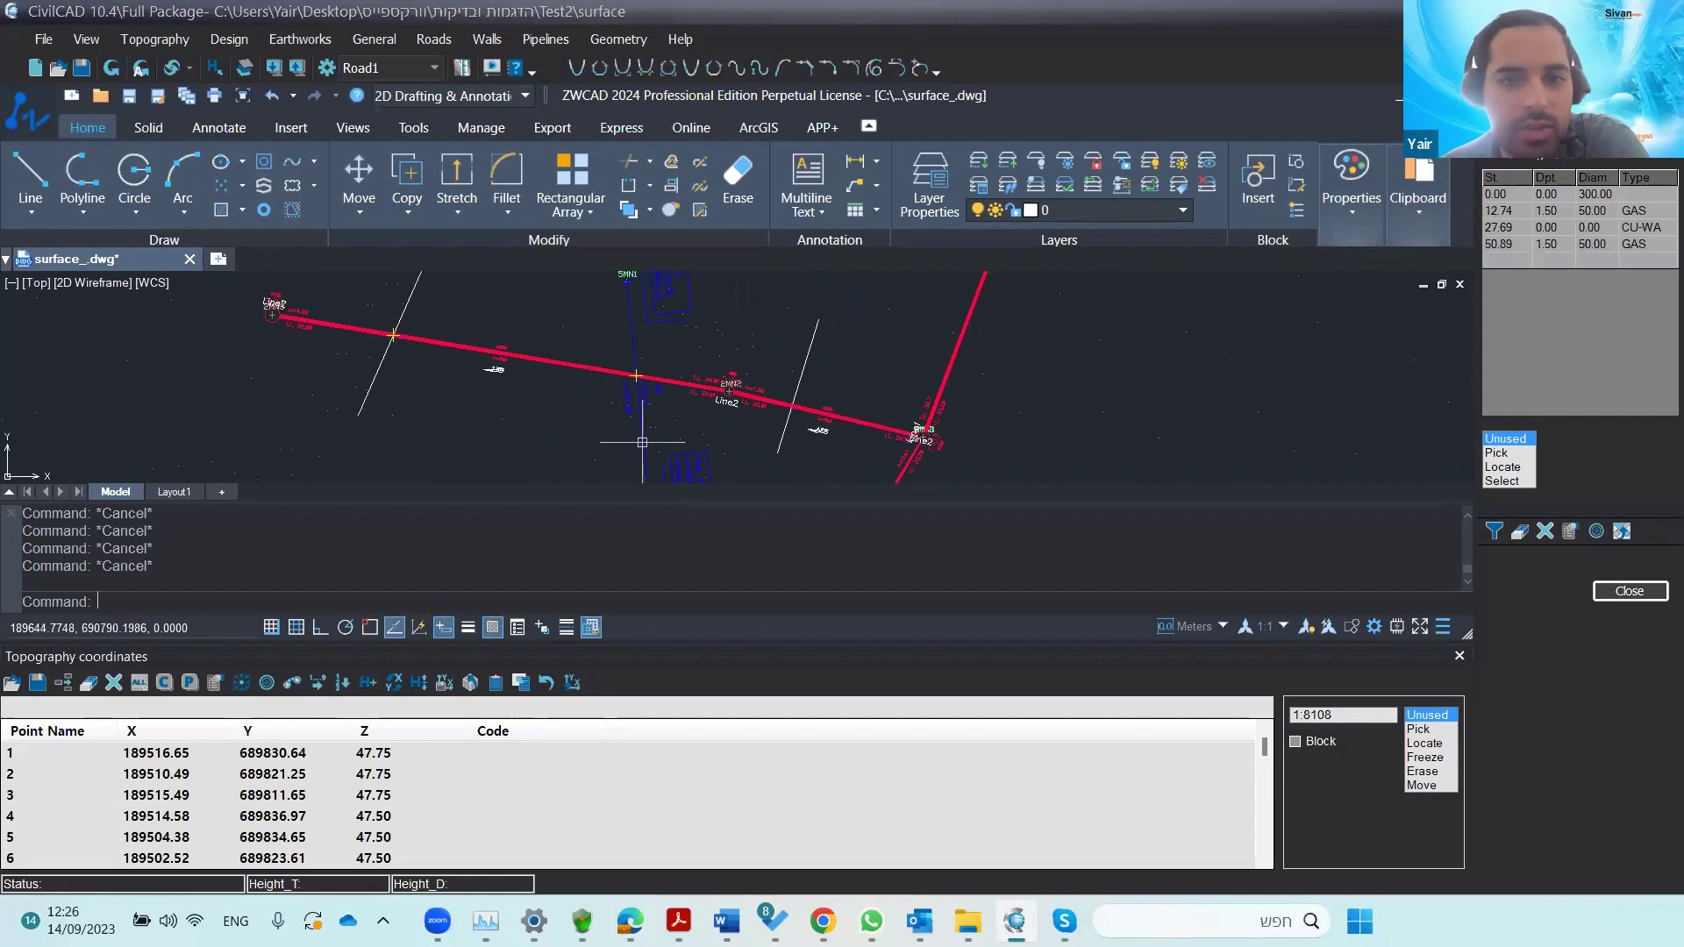
scroll(653, 434, down, 1)
scroll(658, 424, up, 4)
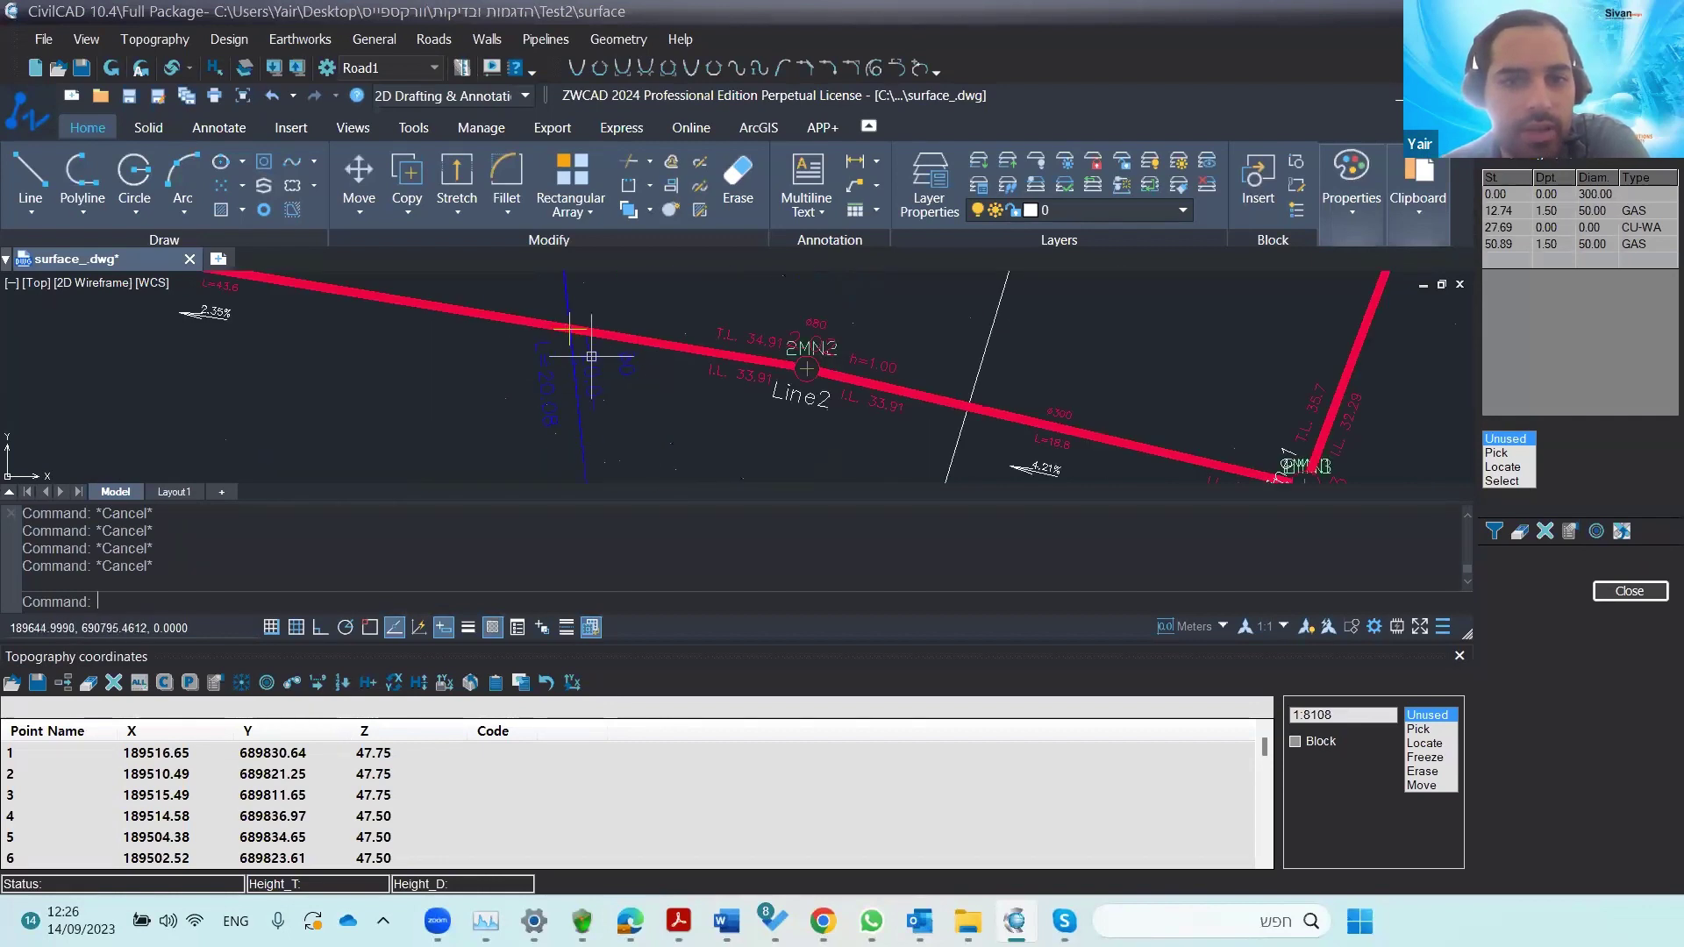
scroll(587, 383, up, 1)
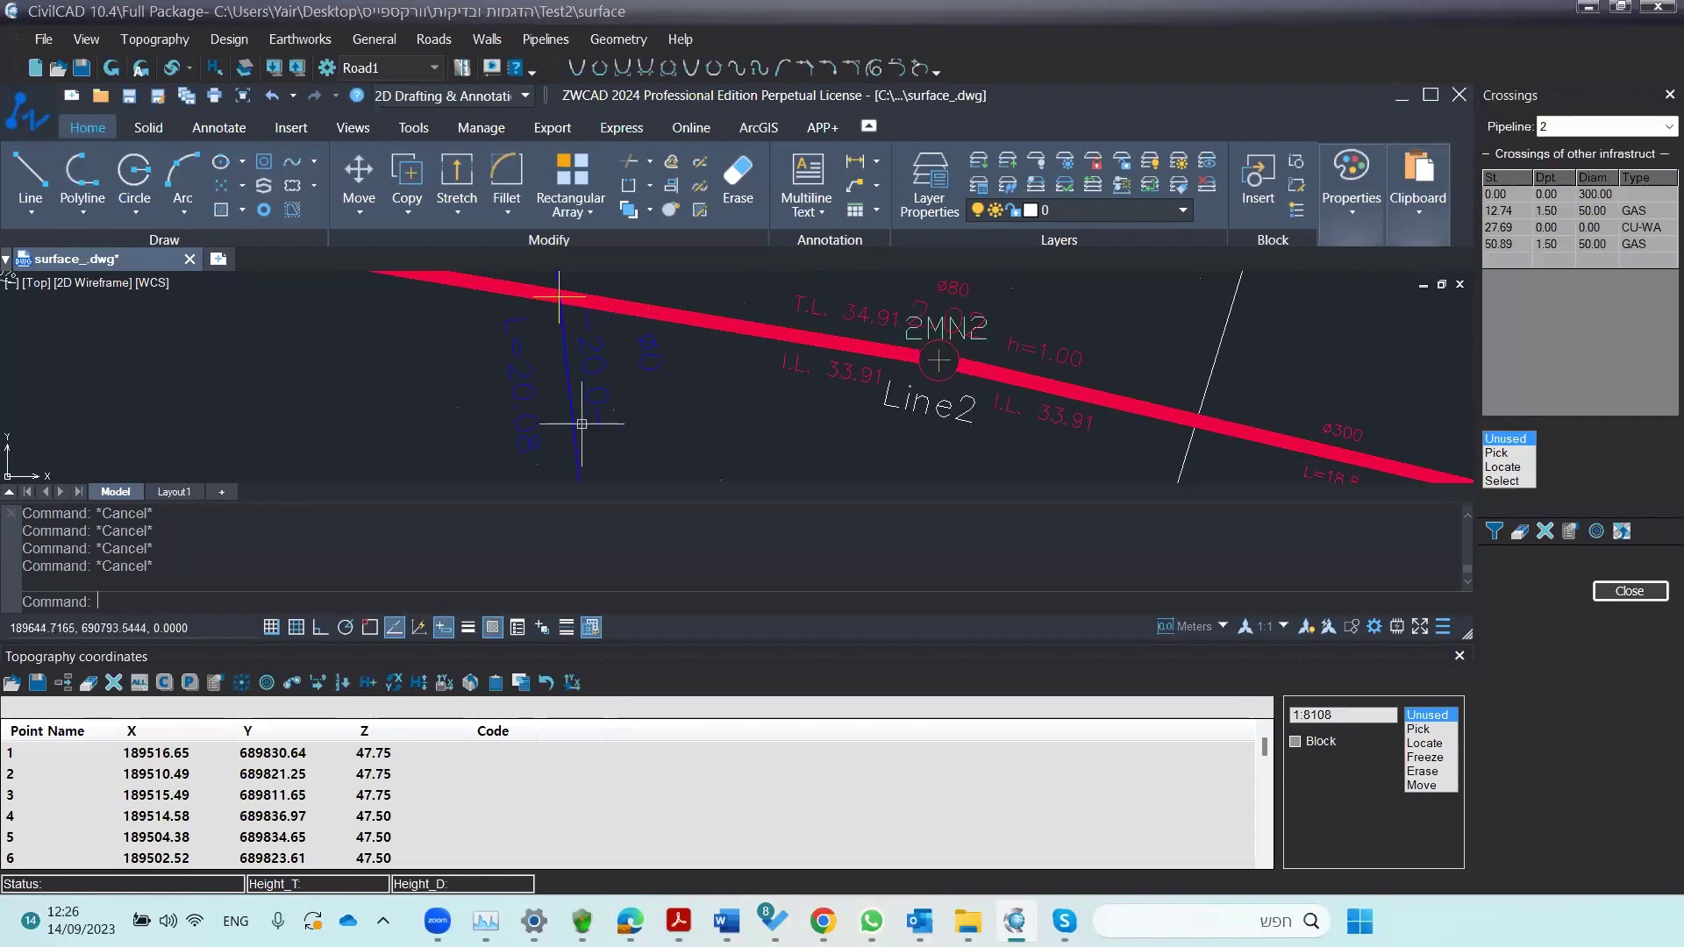
scroll(570, 377, down, 3)
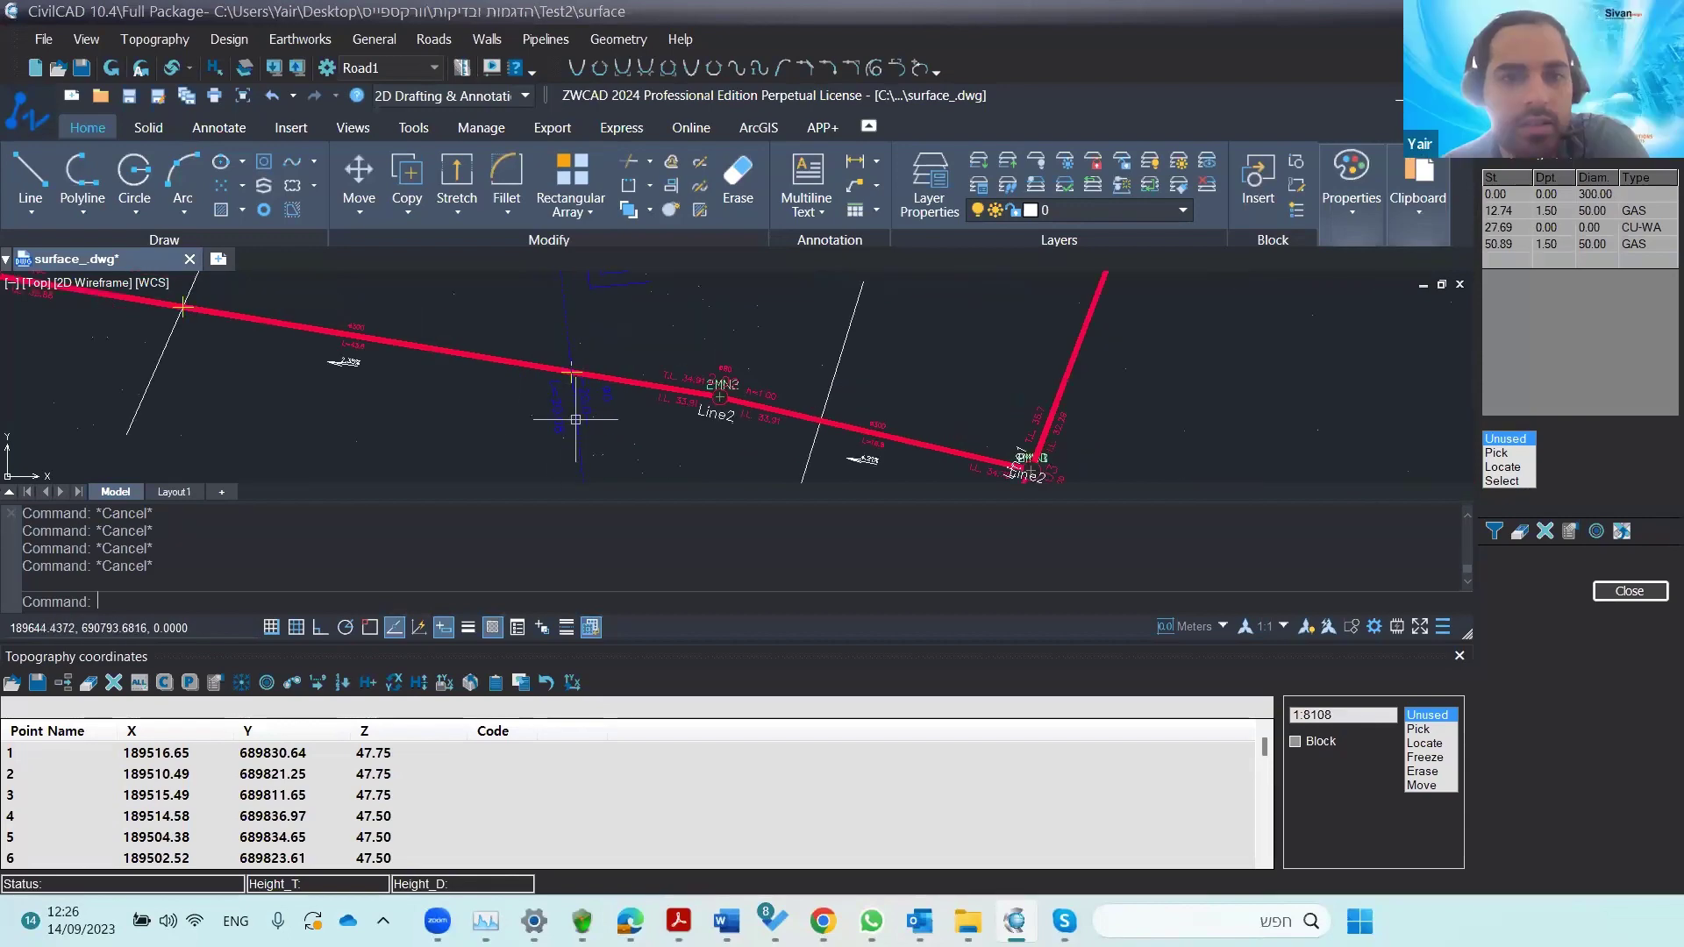
scroll(673, 450, down, 2)
scroll(676, 451, up, 2)
scroll(680, 454, down, 4)
middle_drag(684, 456, 752, 398)
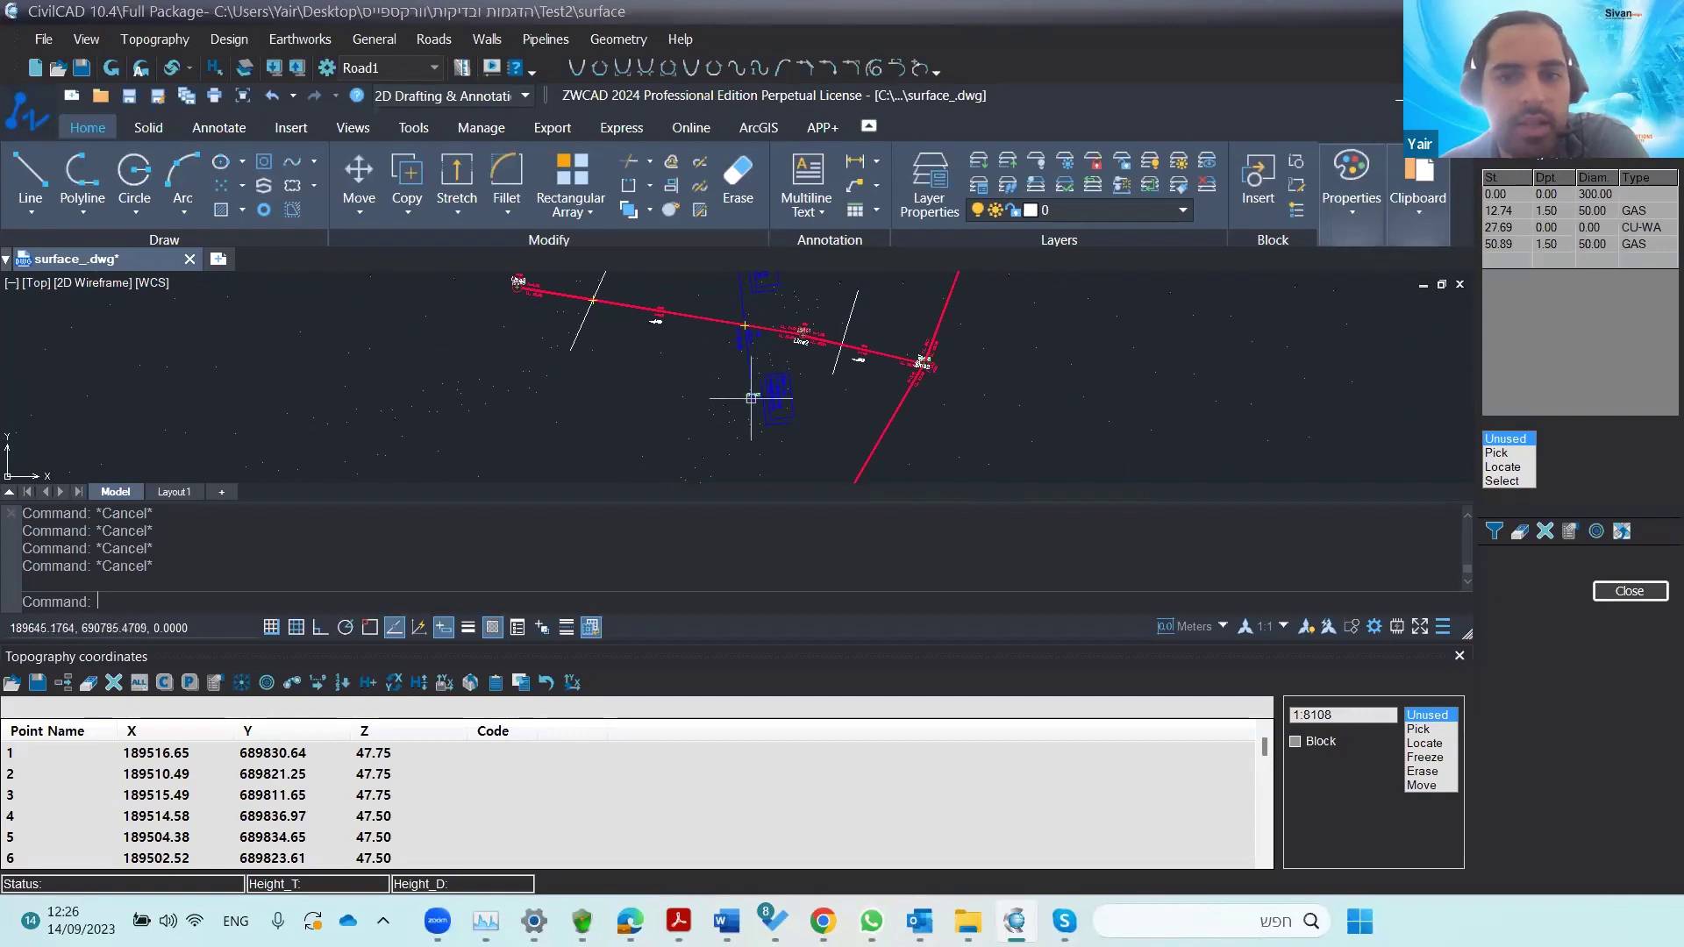
scroll(773, 427, up, 8)
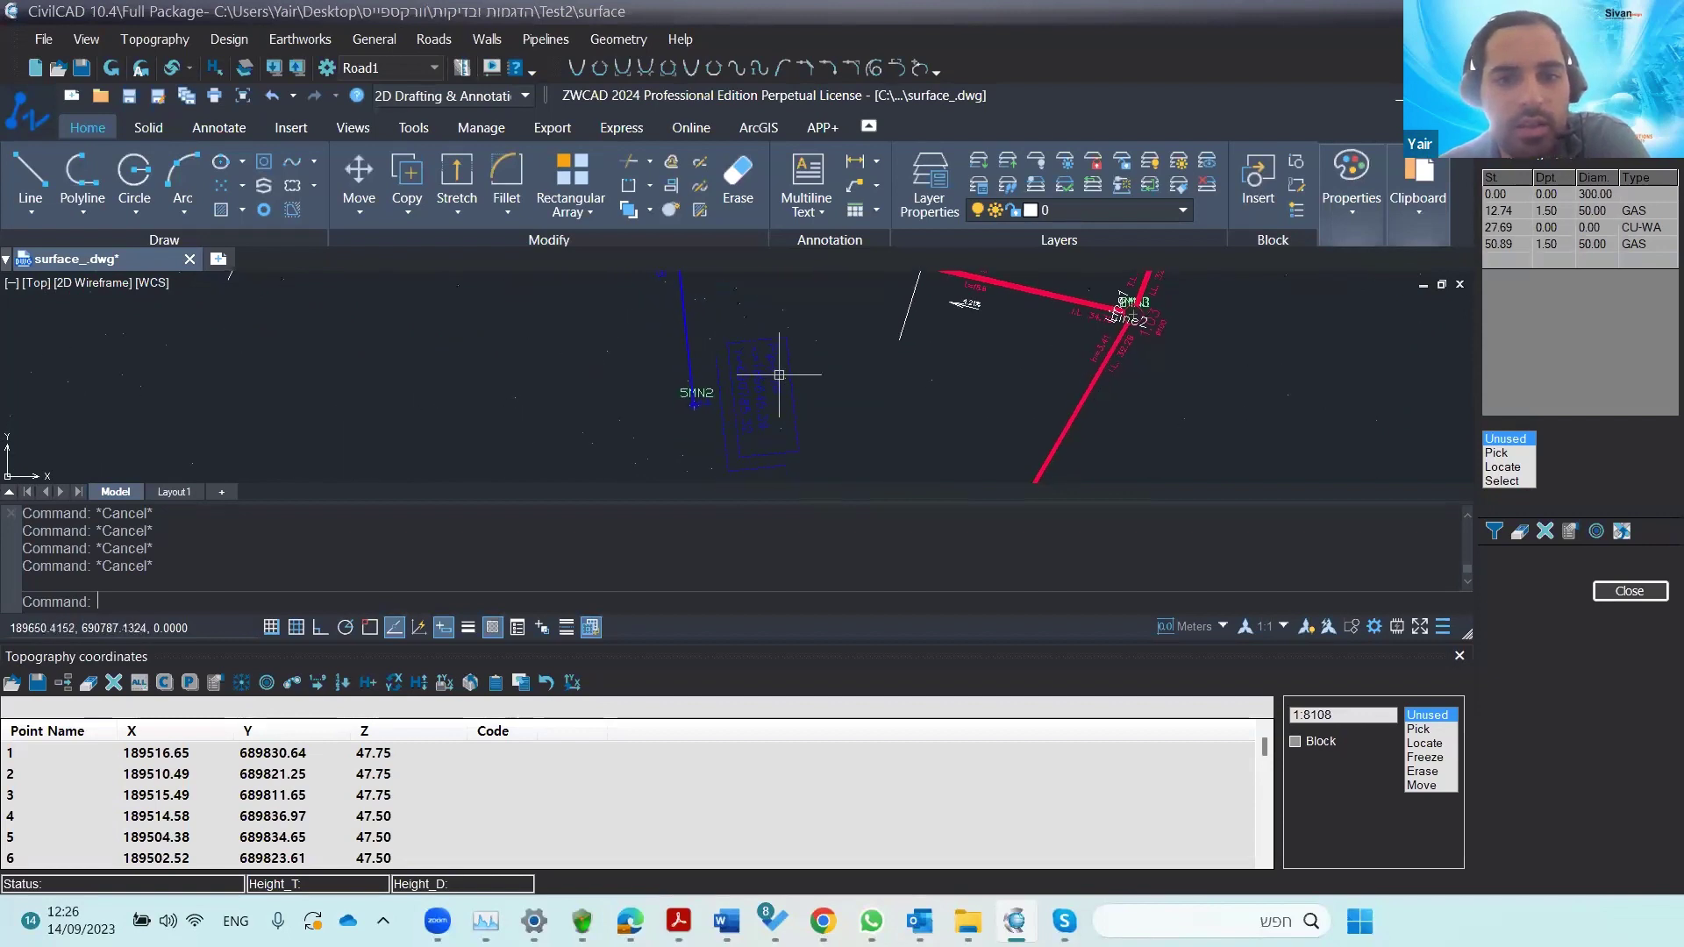
scroll(797, 395, down, 4)
scroll(890, 362, down, 1)
scroll(714, 333, down, 5)
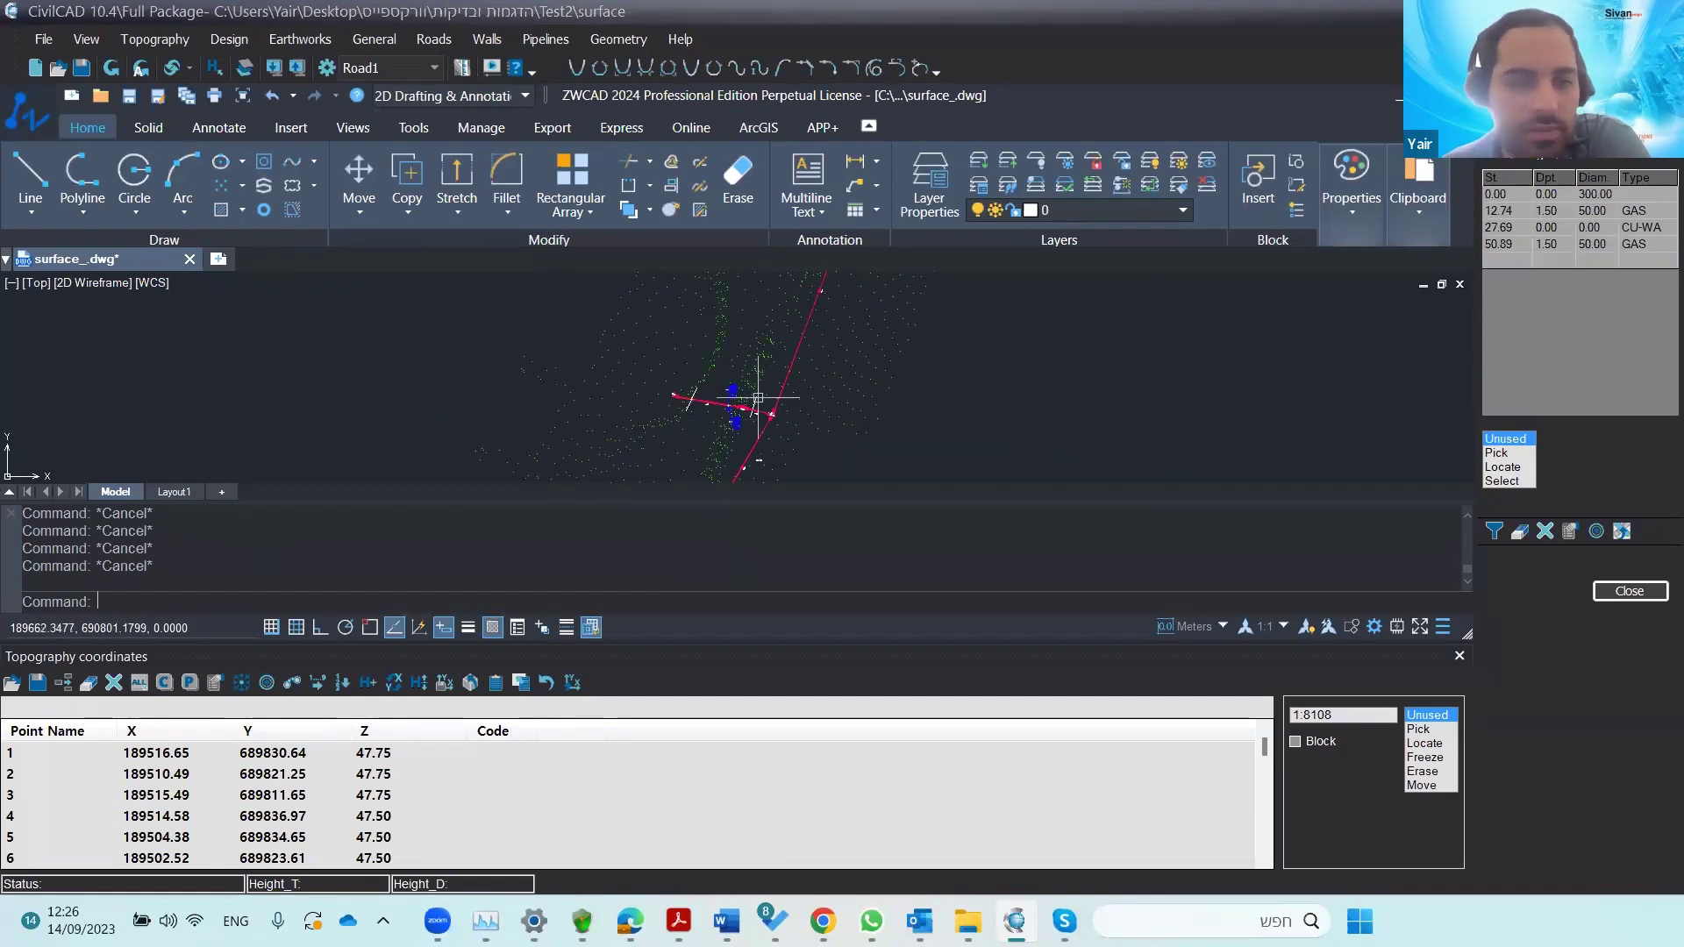
scroll(759, 412, up, 3)
middle_drag(693, 369, 697, 461)
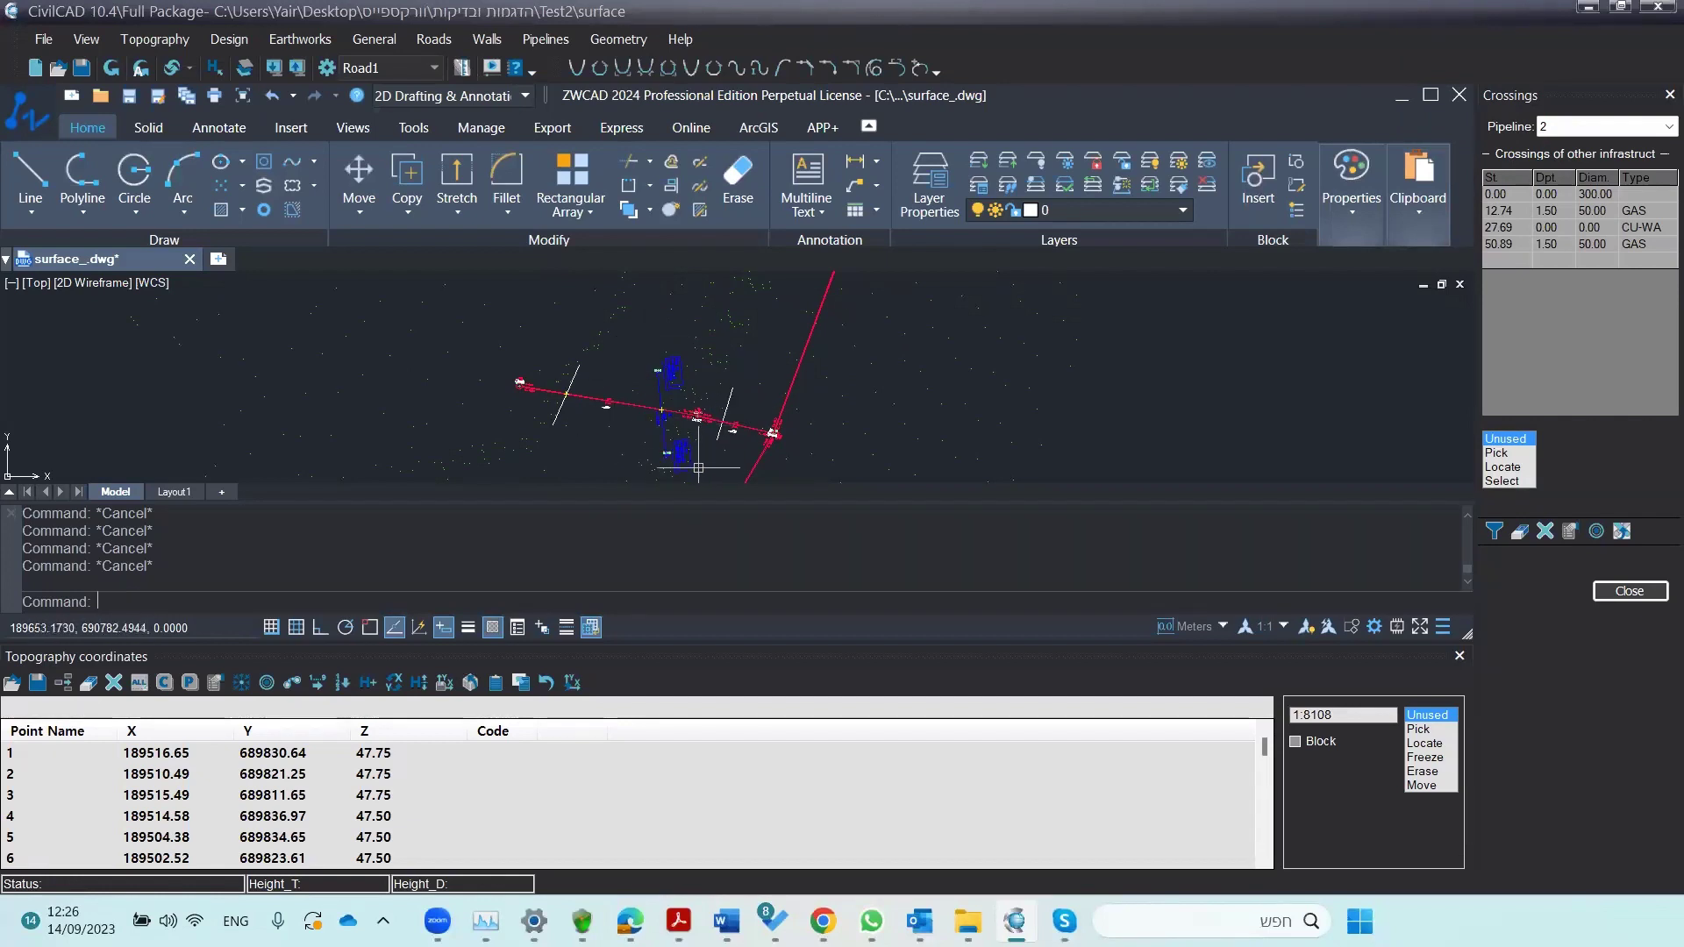
scroll(665, 411, up, 4)
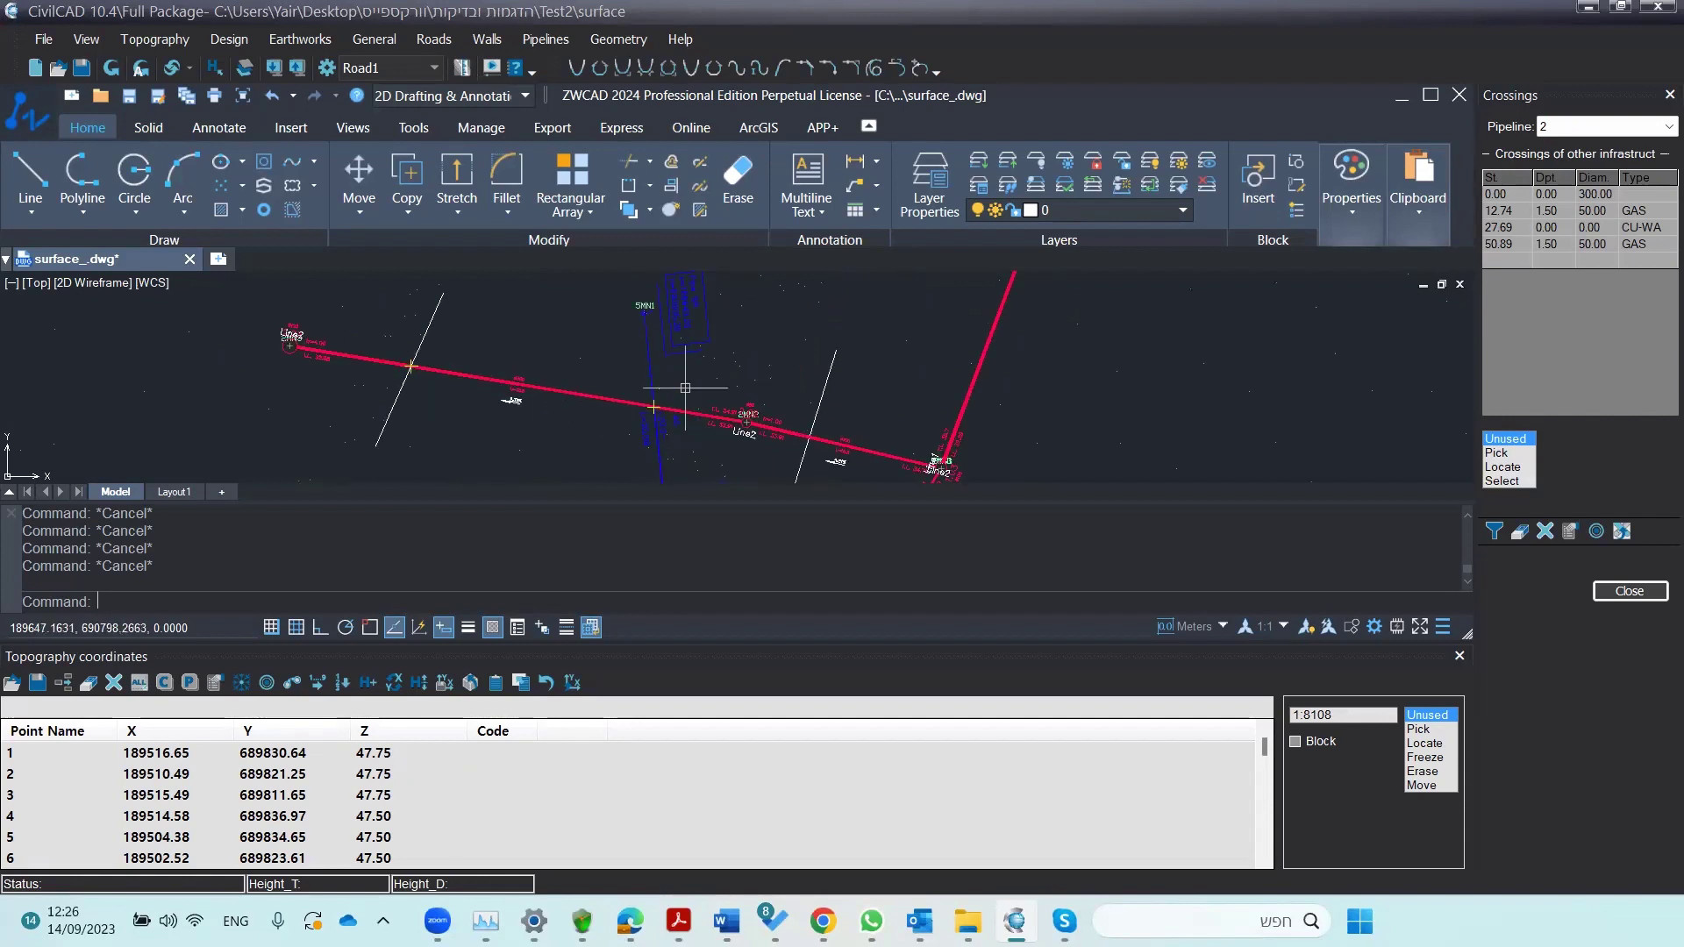
- Open the section of pipeline 2 and examine the CU-WA and gas crossing labels on the profile
click(543, 39)
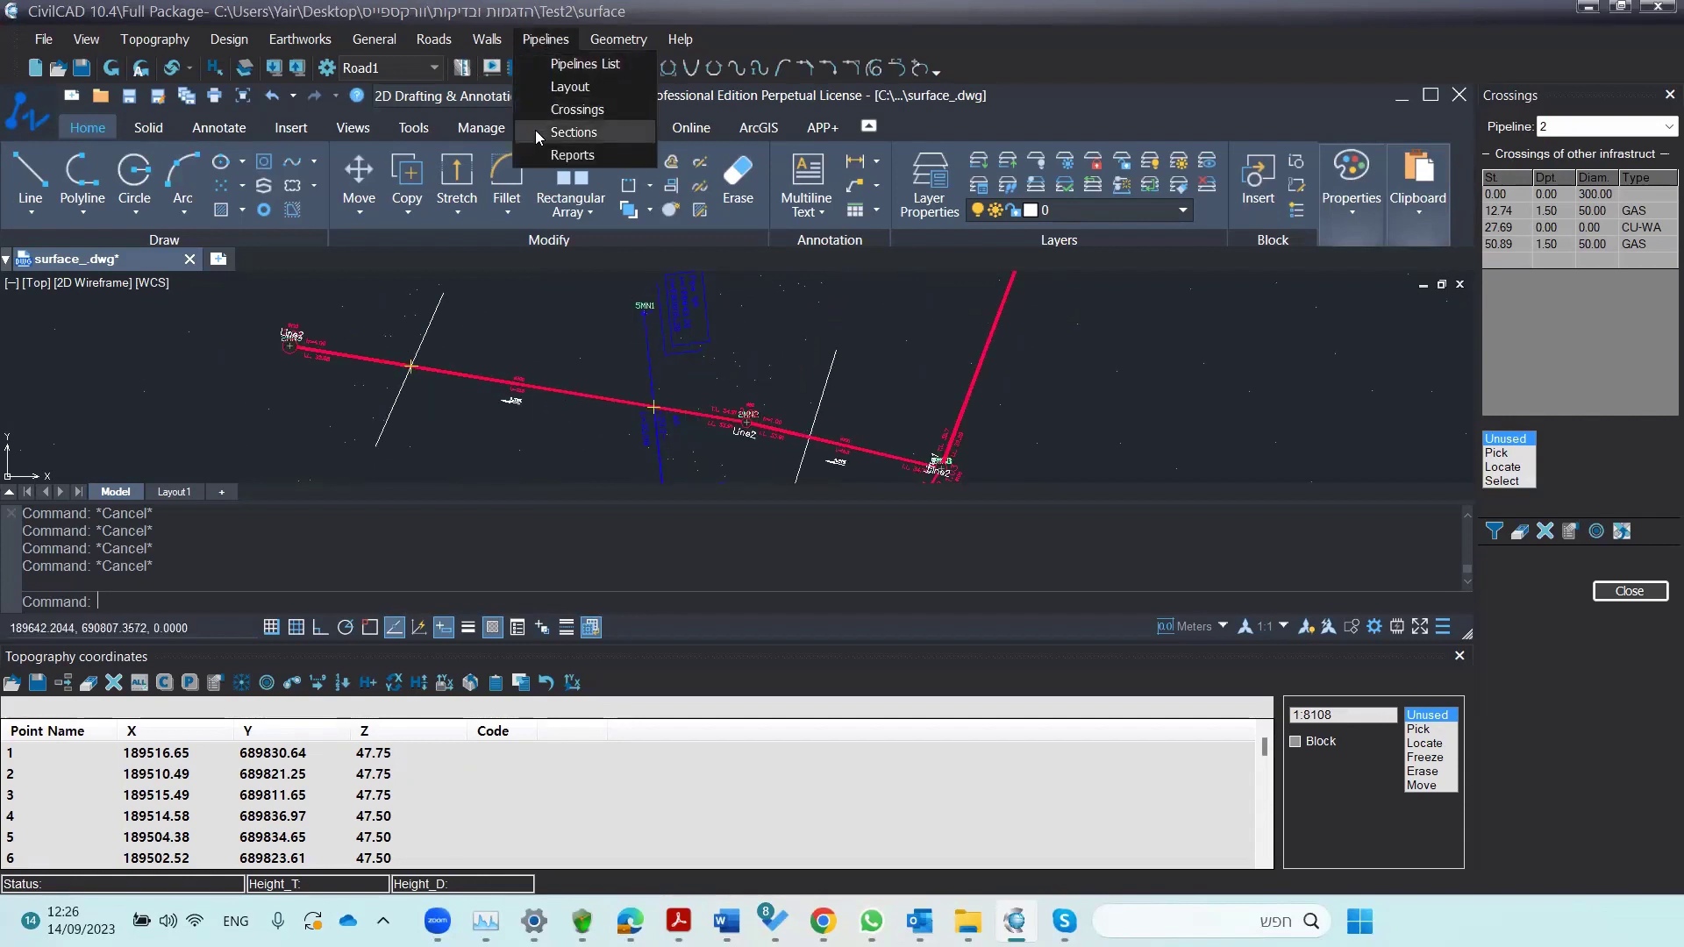
click(572, 132)
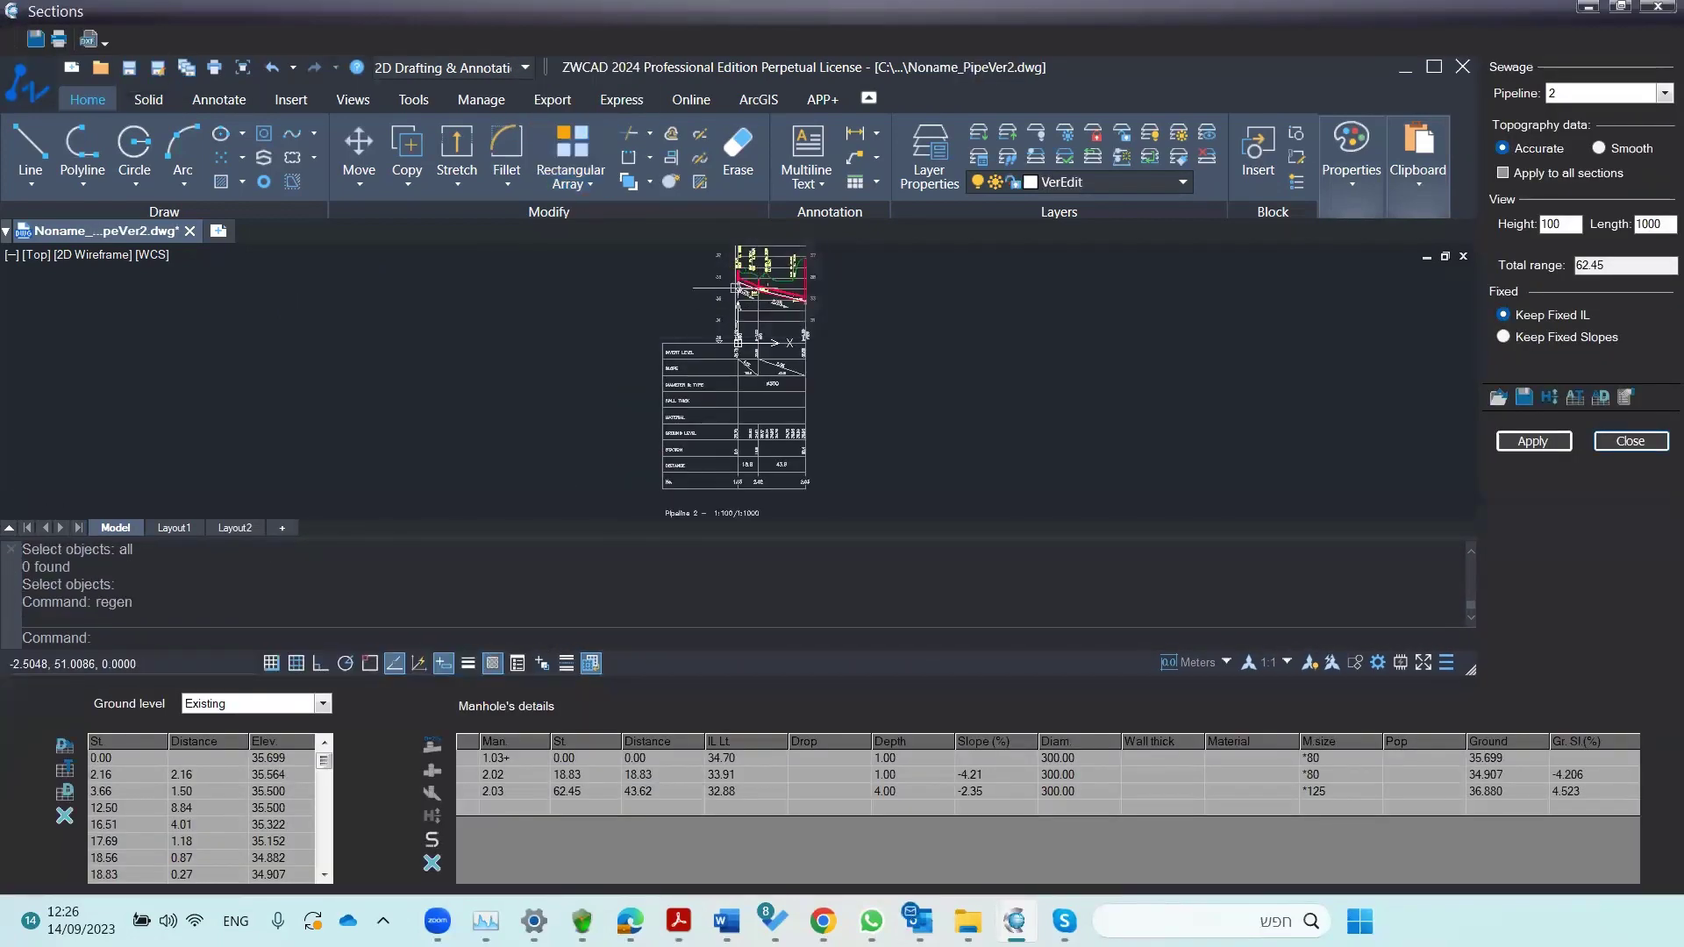
scroll(739, 283, up, 5)
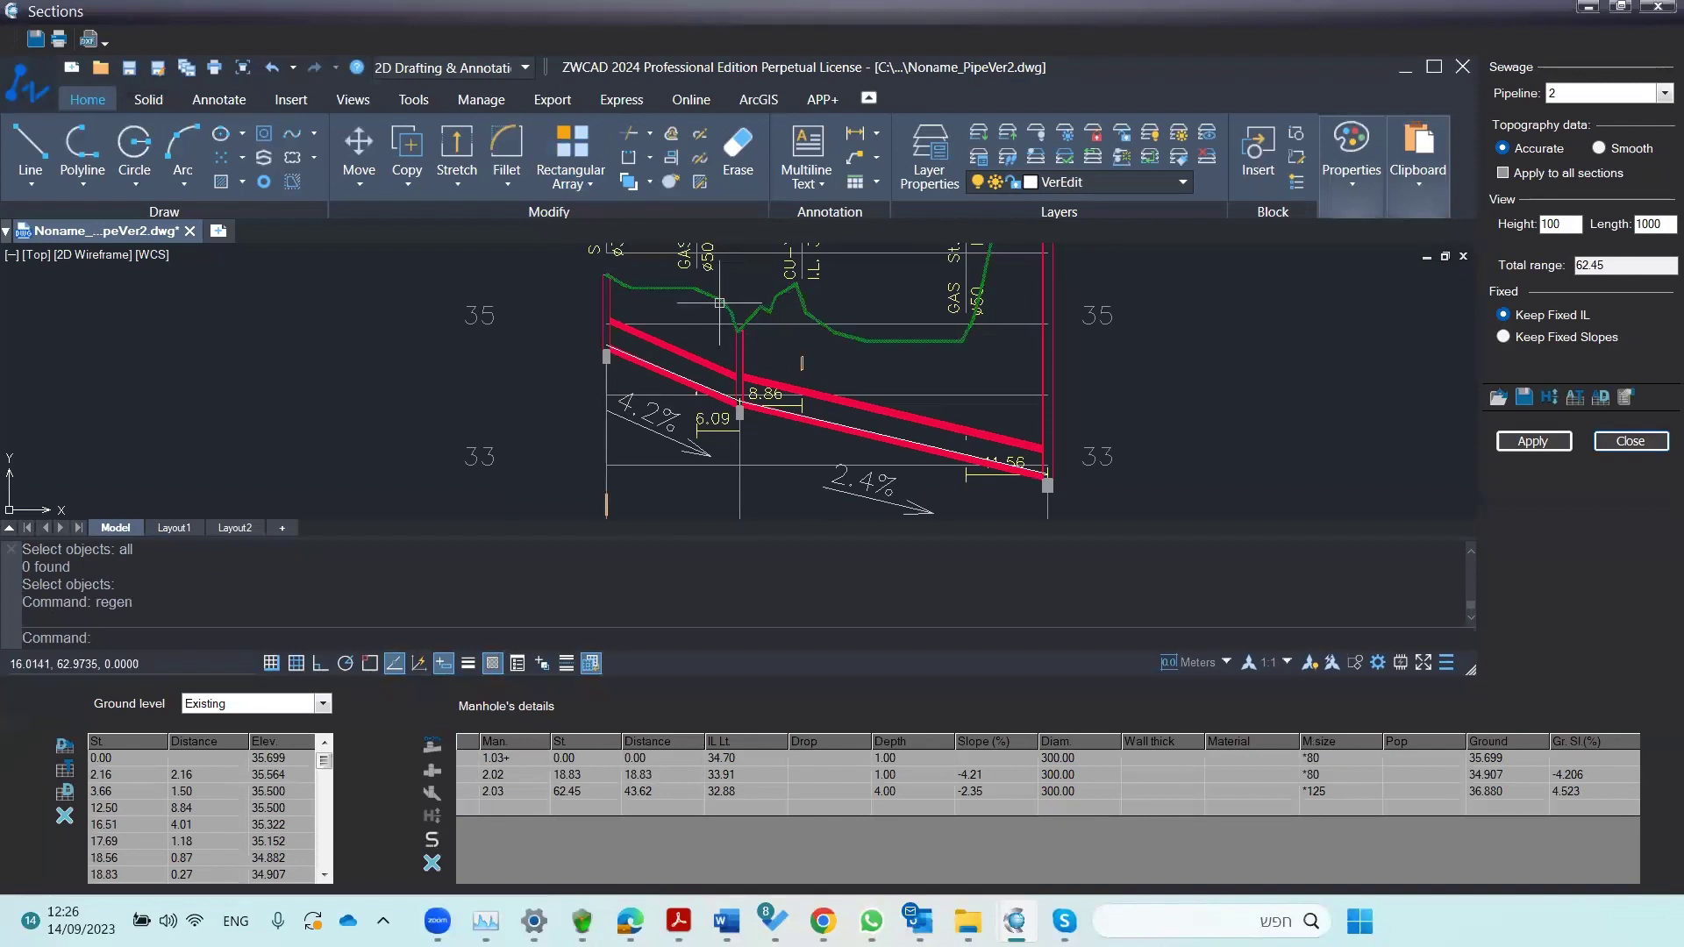
mouse_move(705, 339)
middle_down()
mouse_move(693, 388)
mouse_move(772, 376)
mouse_move(738, 377)
middle_up()
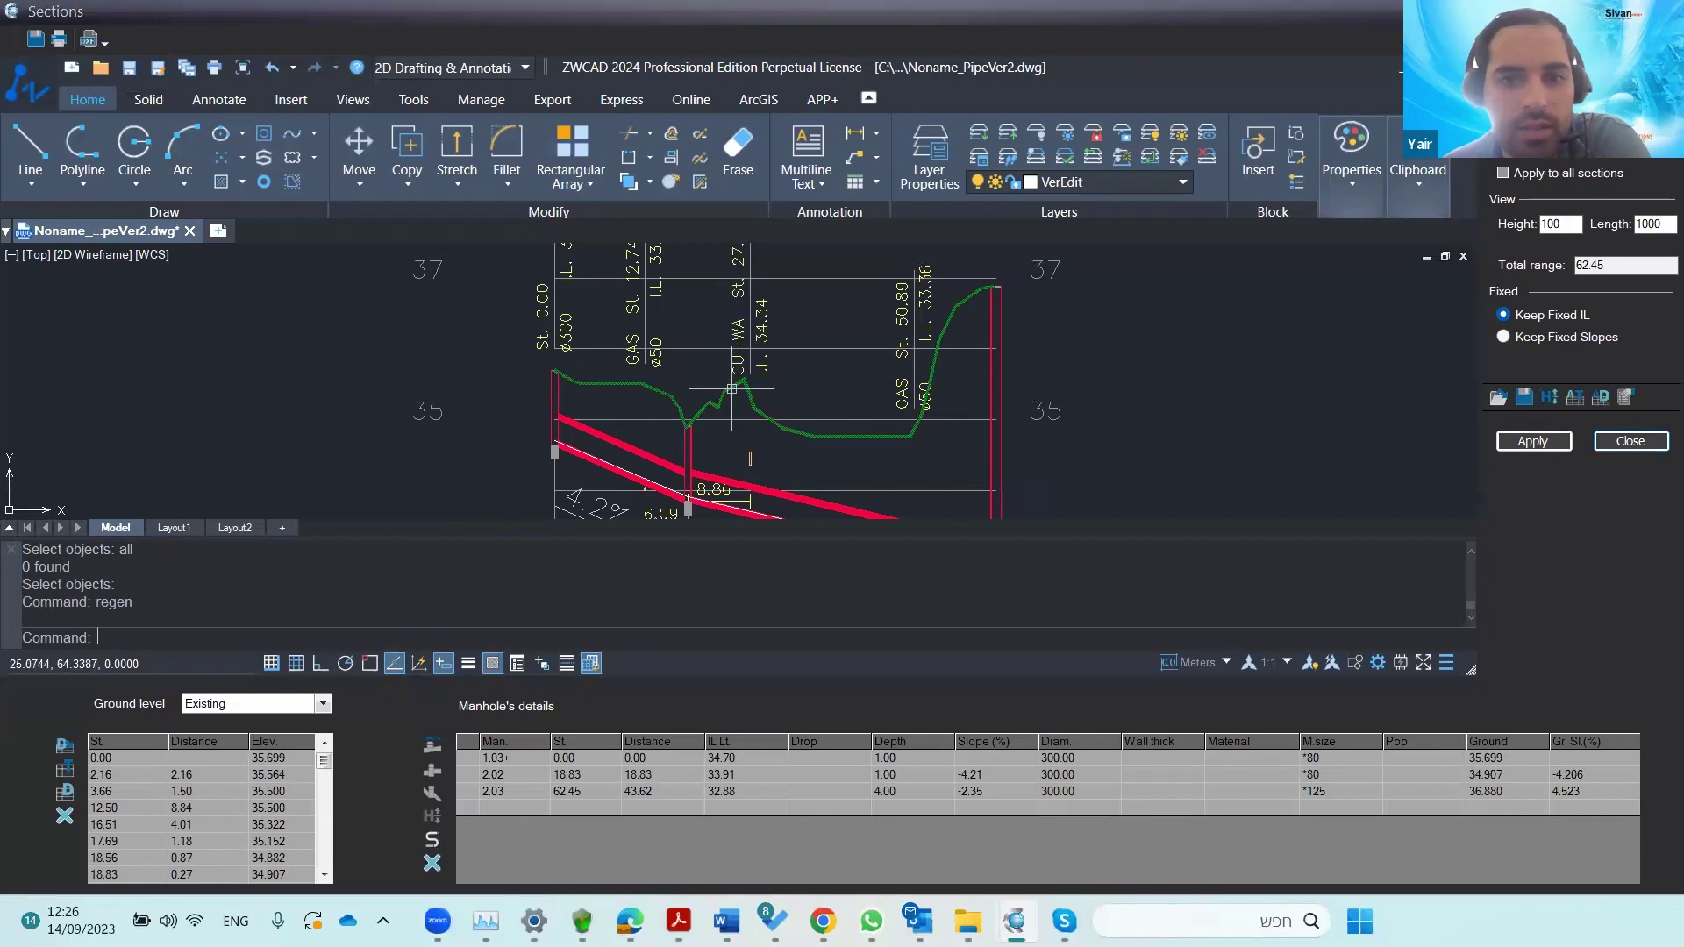
middle_drag(736, 408, 746, 368)
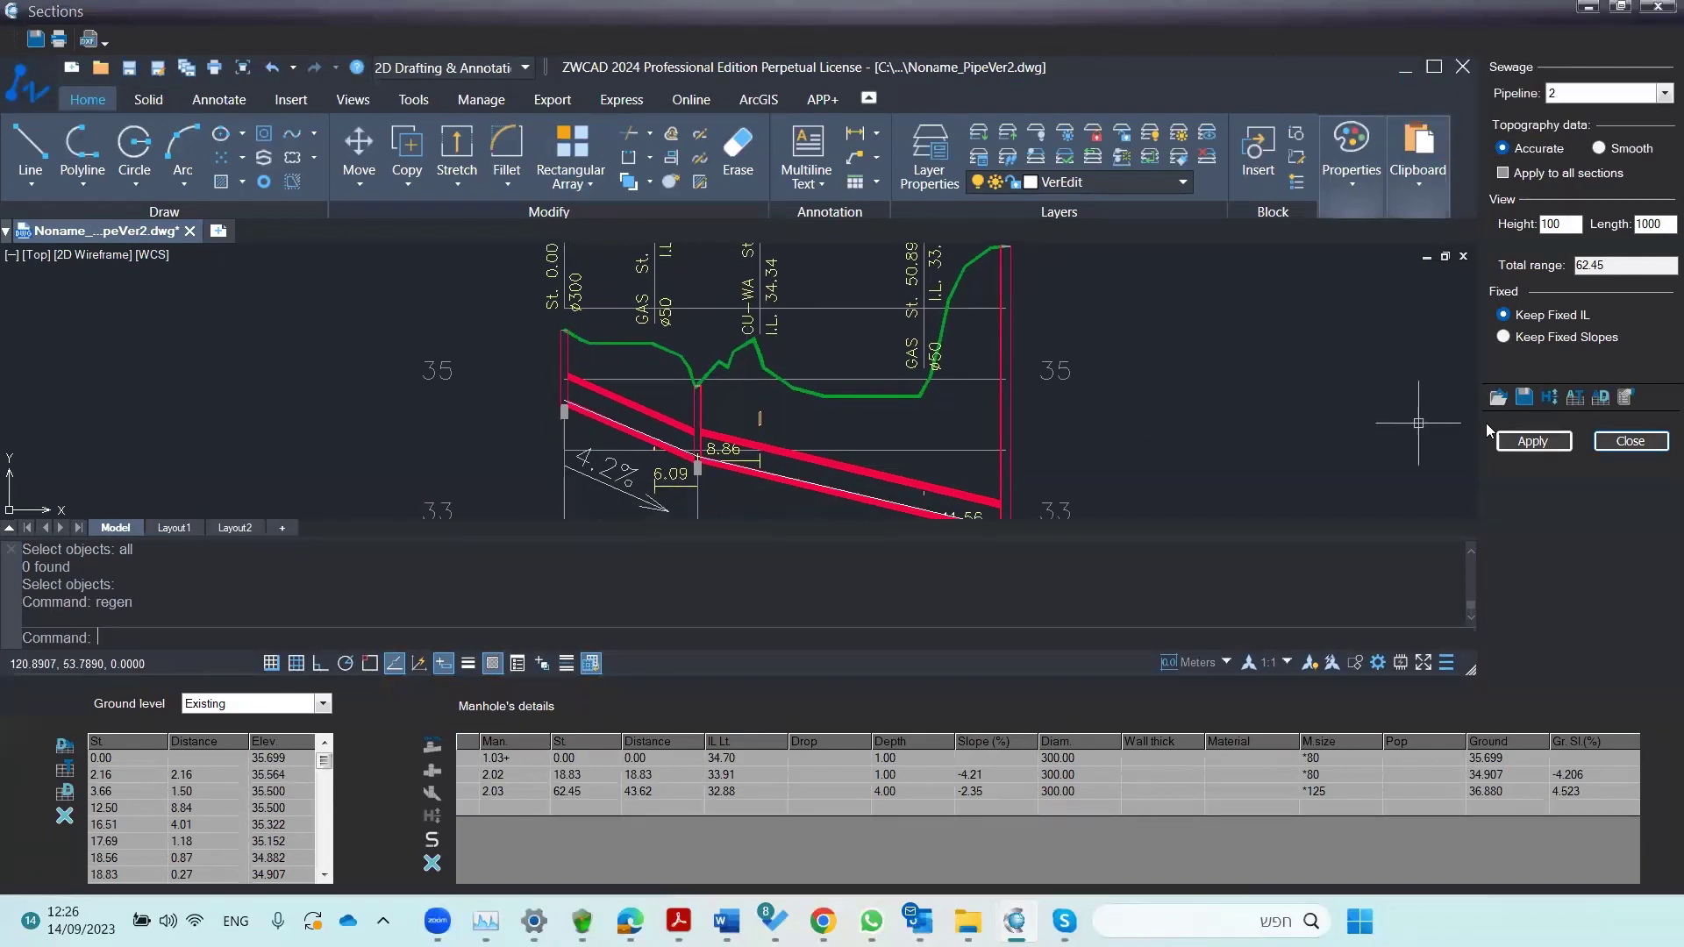
scroll(854, 429, down, 2)
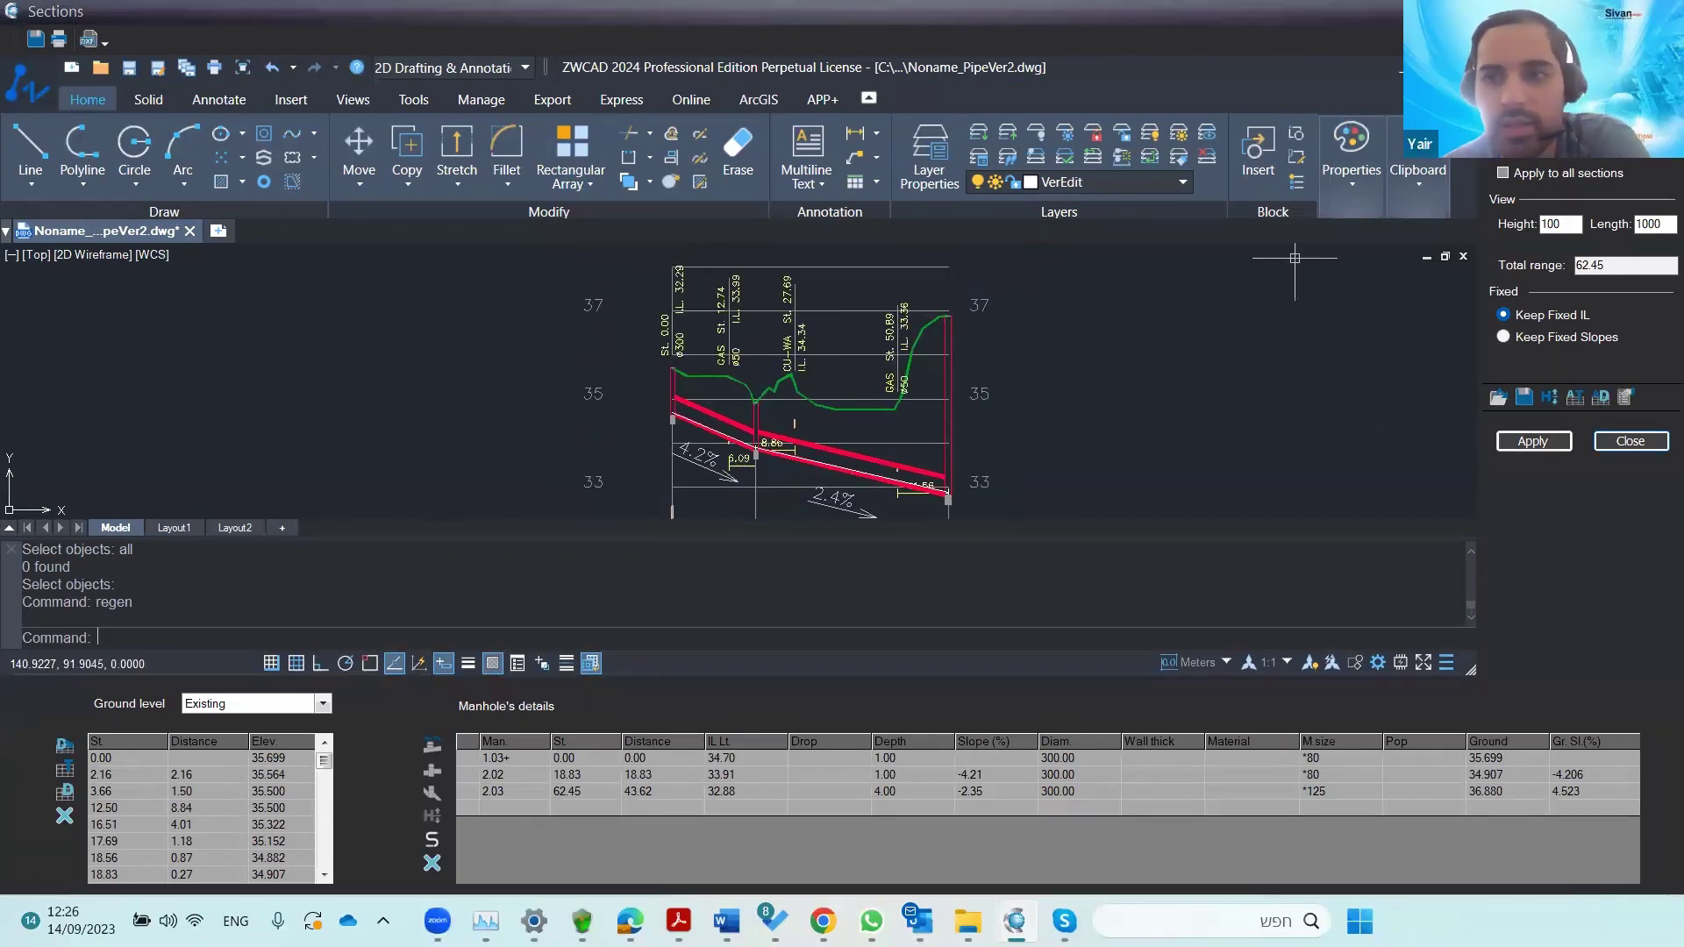
- Switch the section to water supply pipeline WA, accept the section options with all crossing details shown, and generate its profile
click(1570, 168)
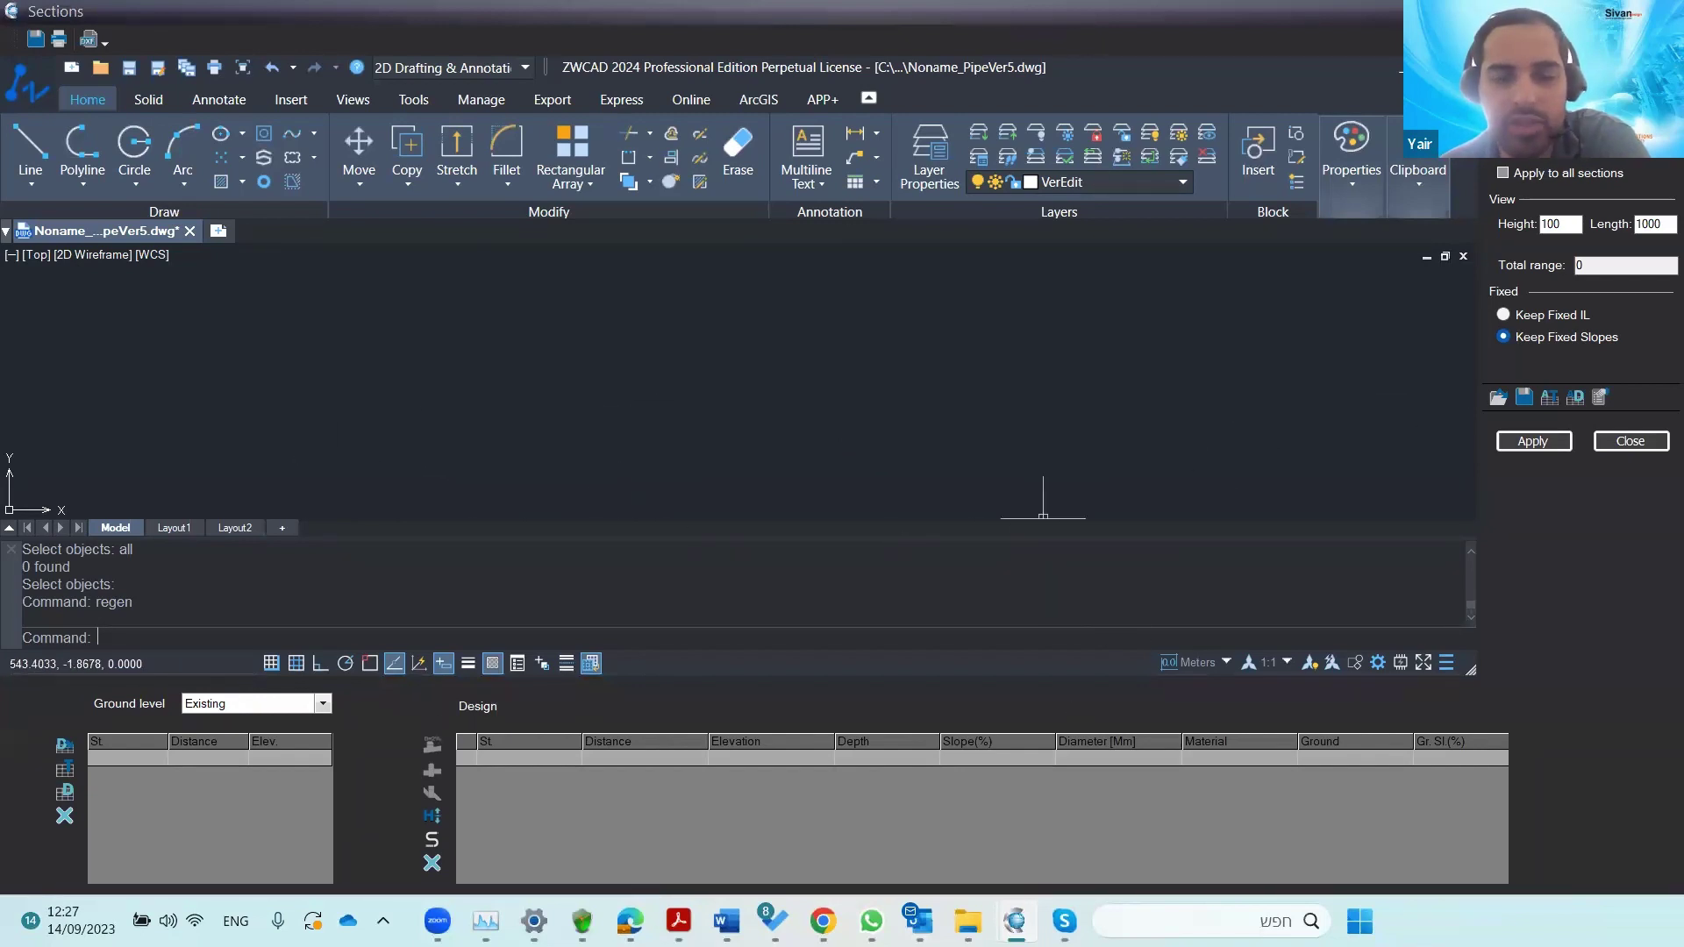
click(1598, 399)
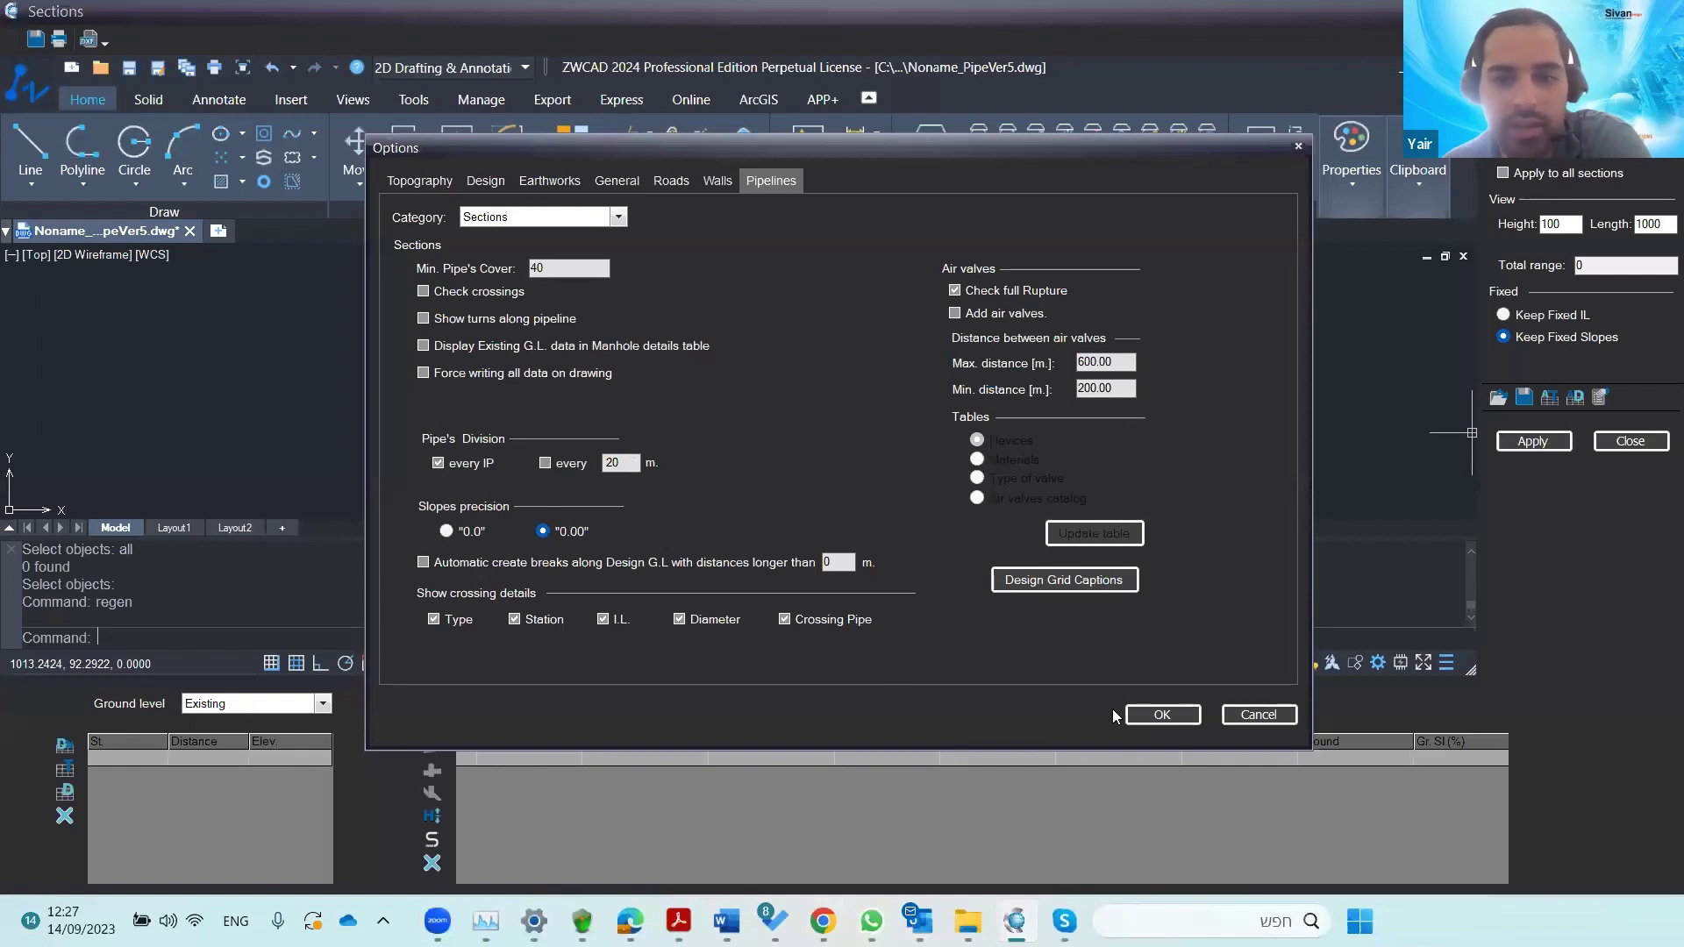
click(1140, 715)
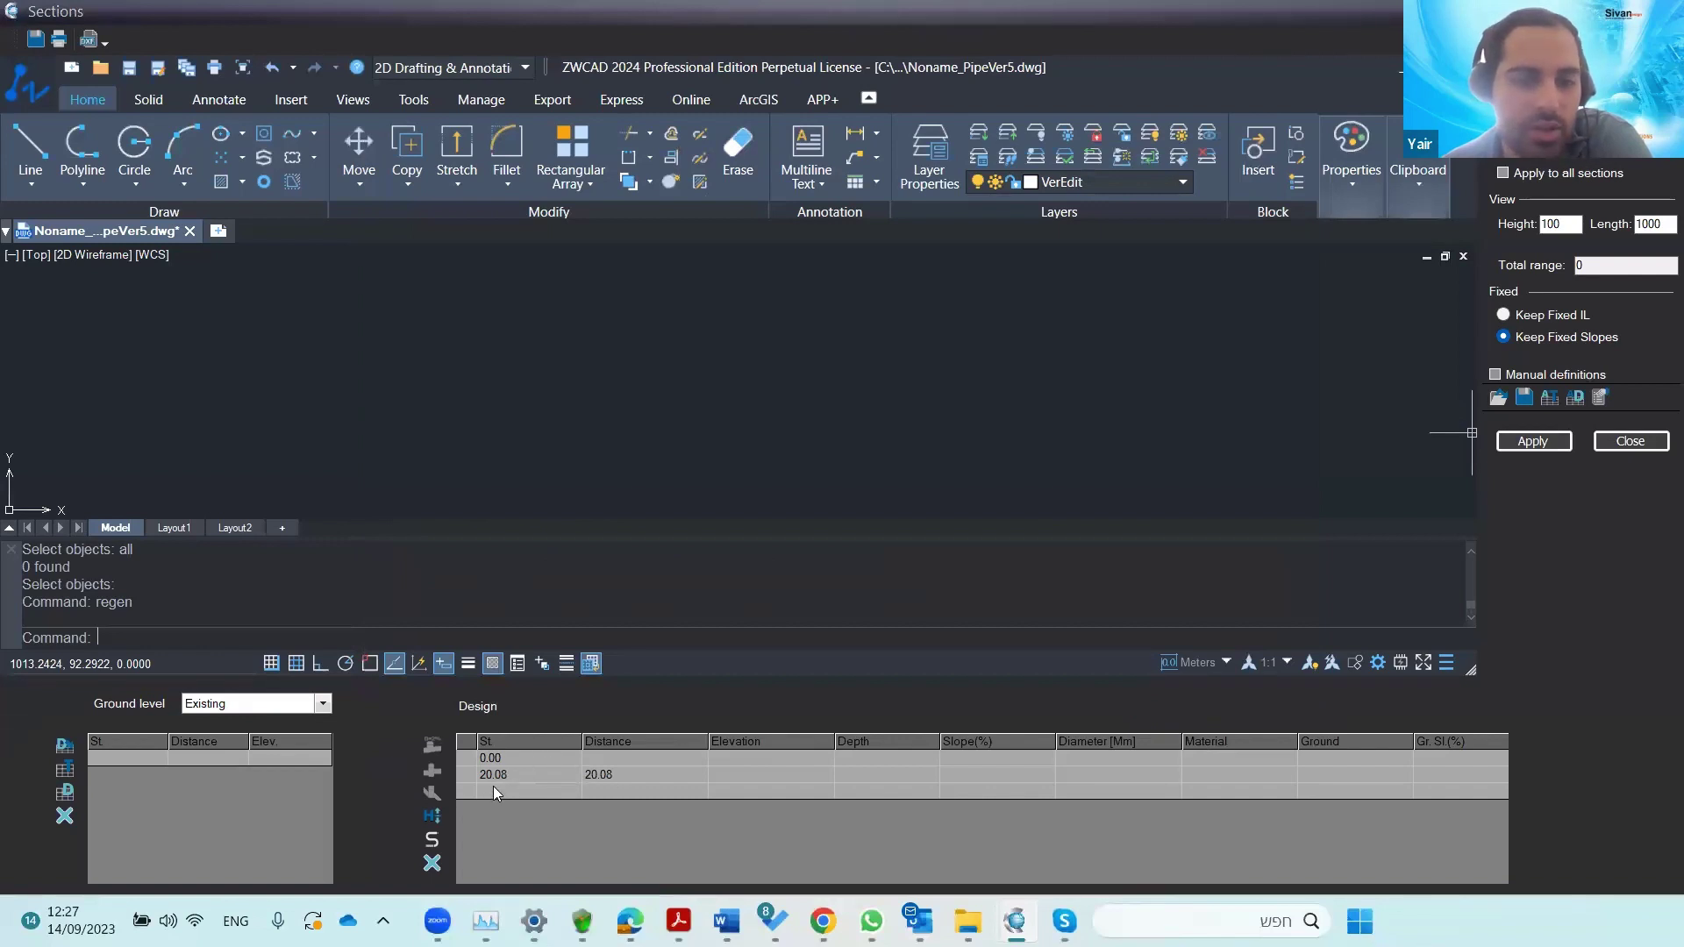
click(1530, 441)
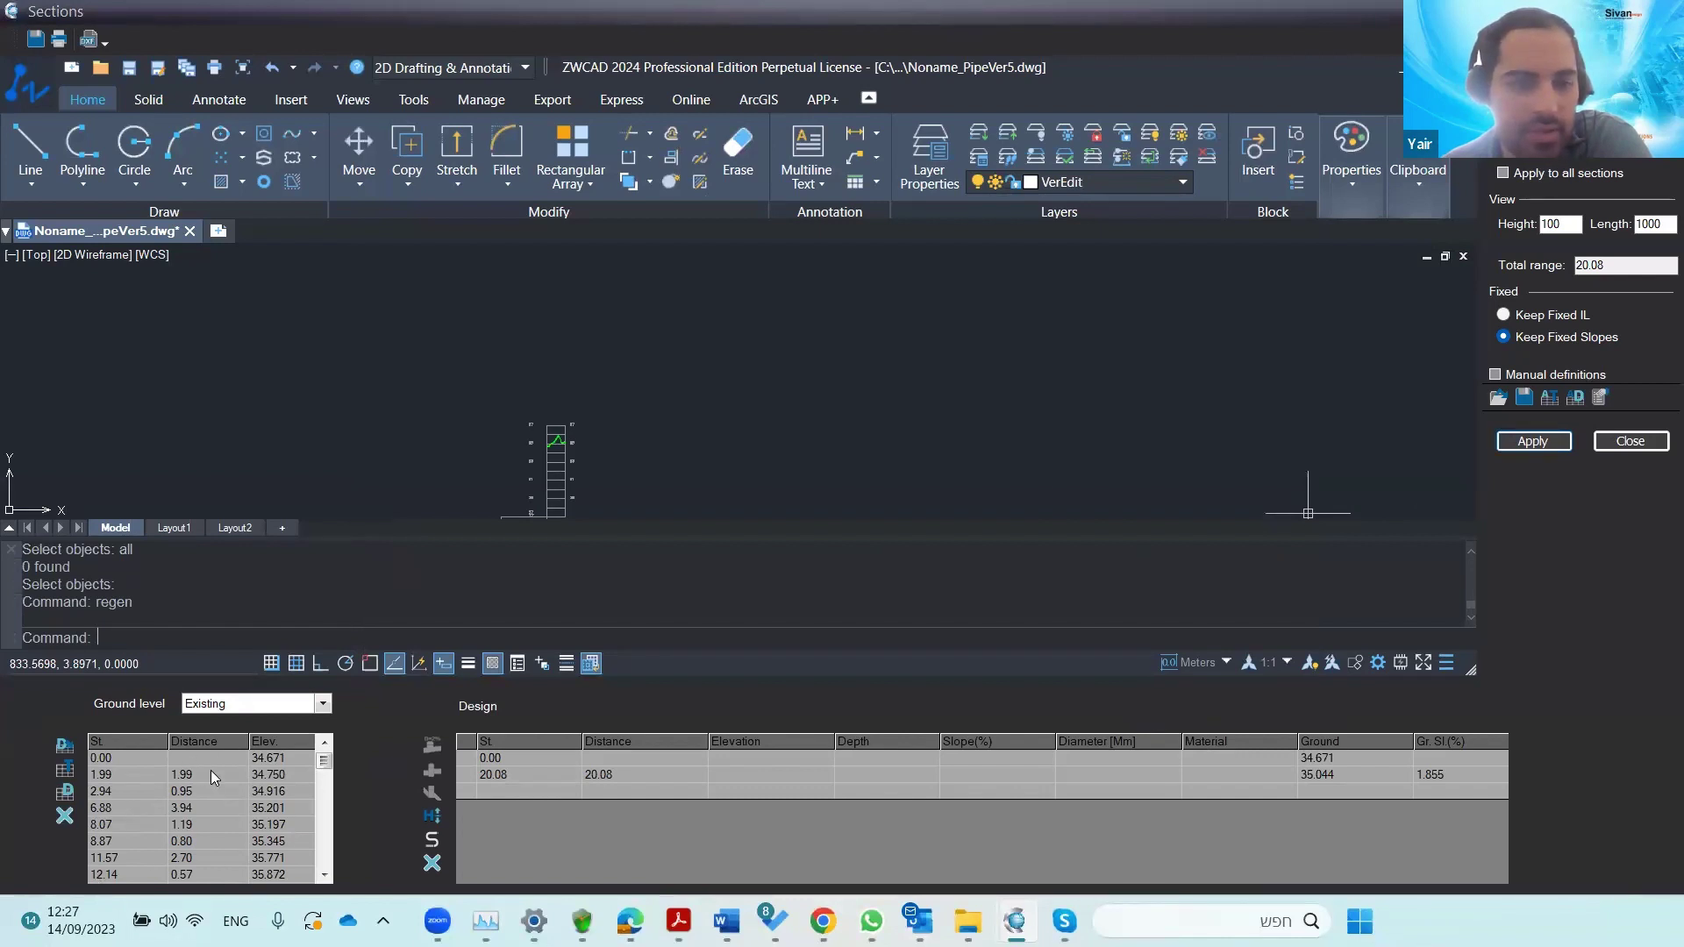
- Examine the ground line and data table in the section of water pipeline WA, and close the section
scroll(556, 421, up, 8)
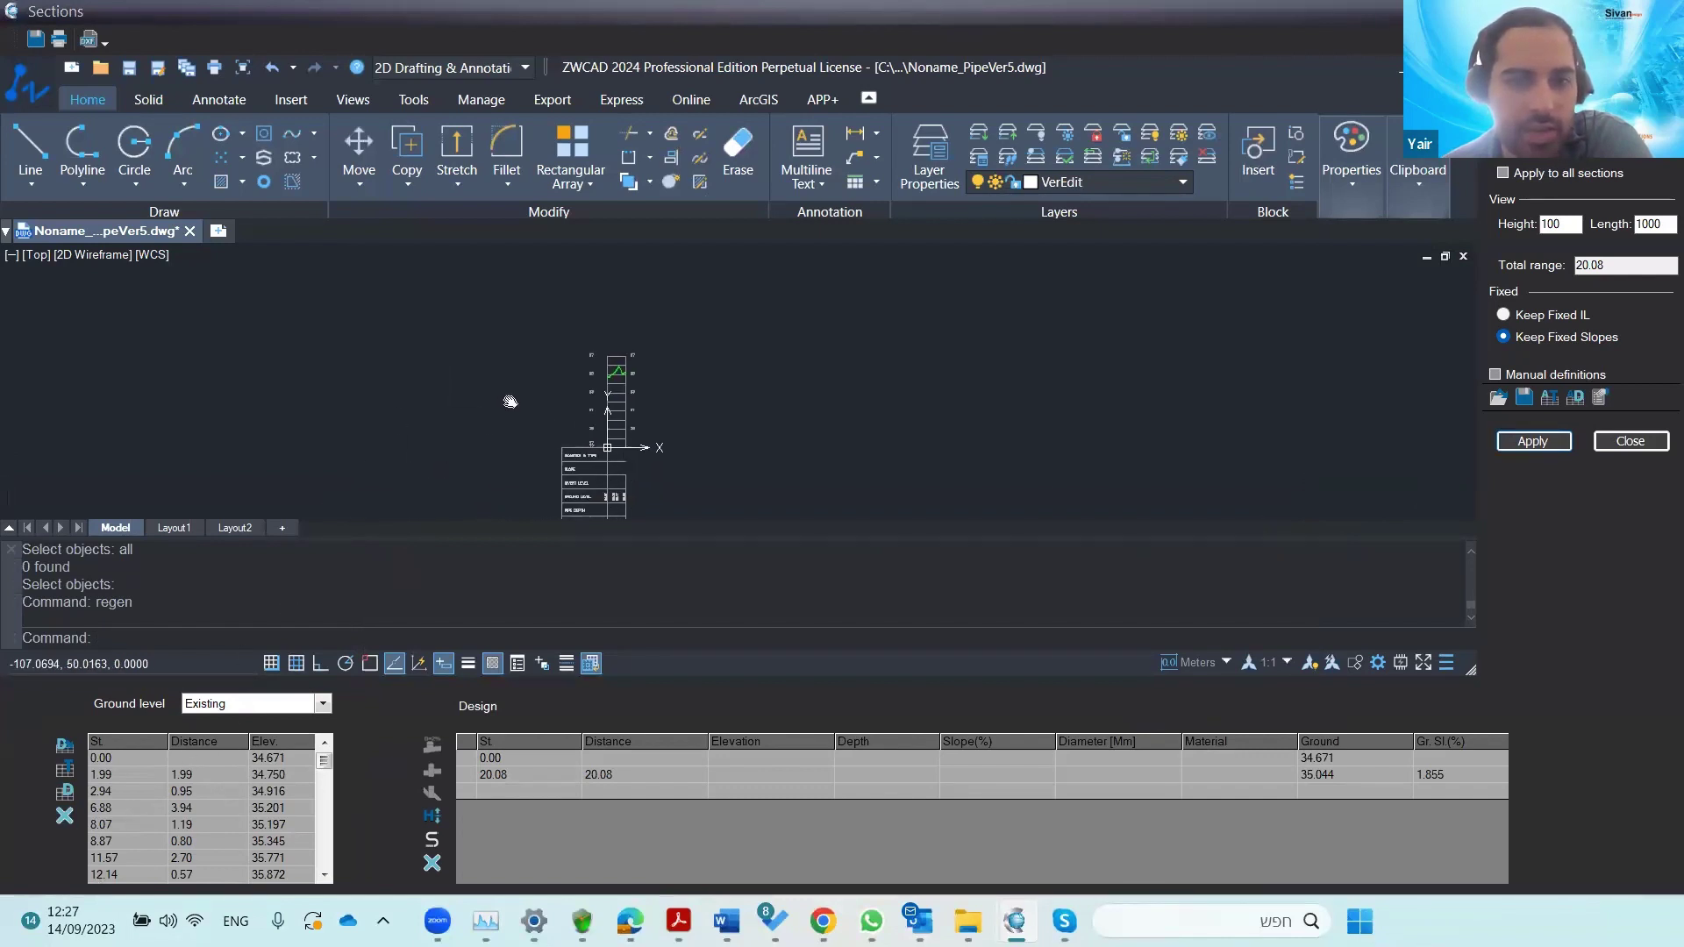
scroll(631, 351, up, 4)
scroll(699, 429, down, 3)
scroll(715, 473, down, 5)
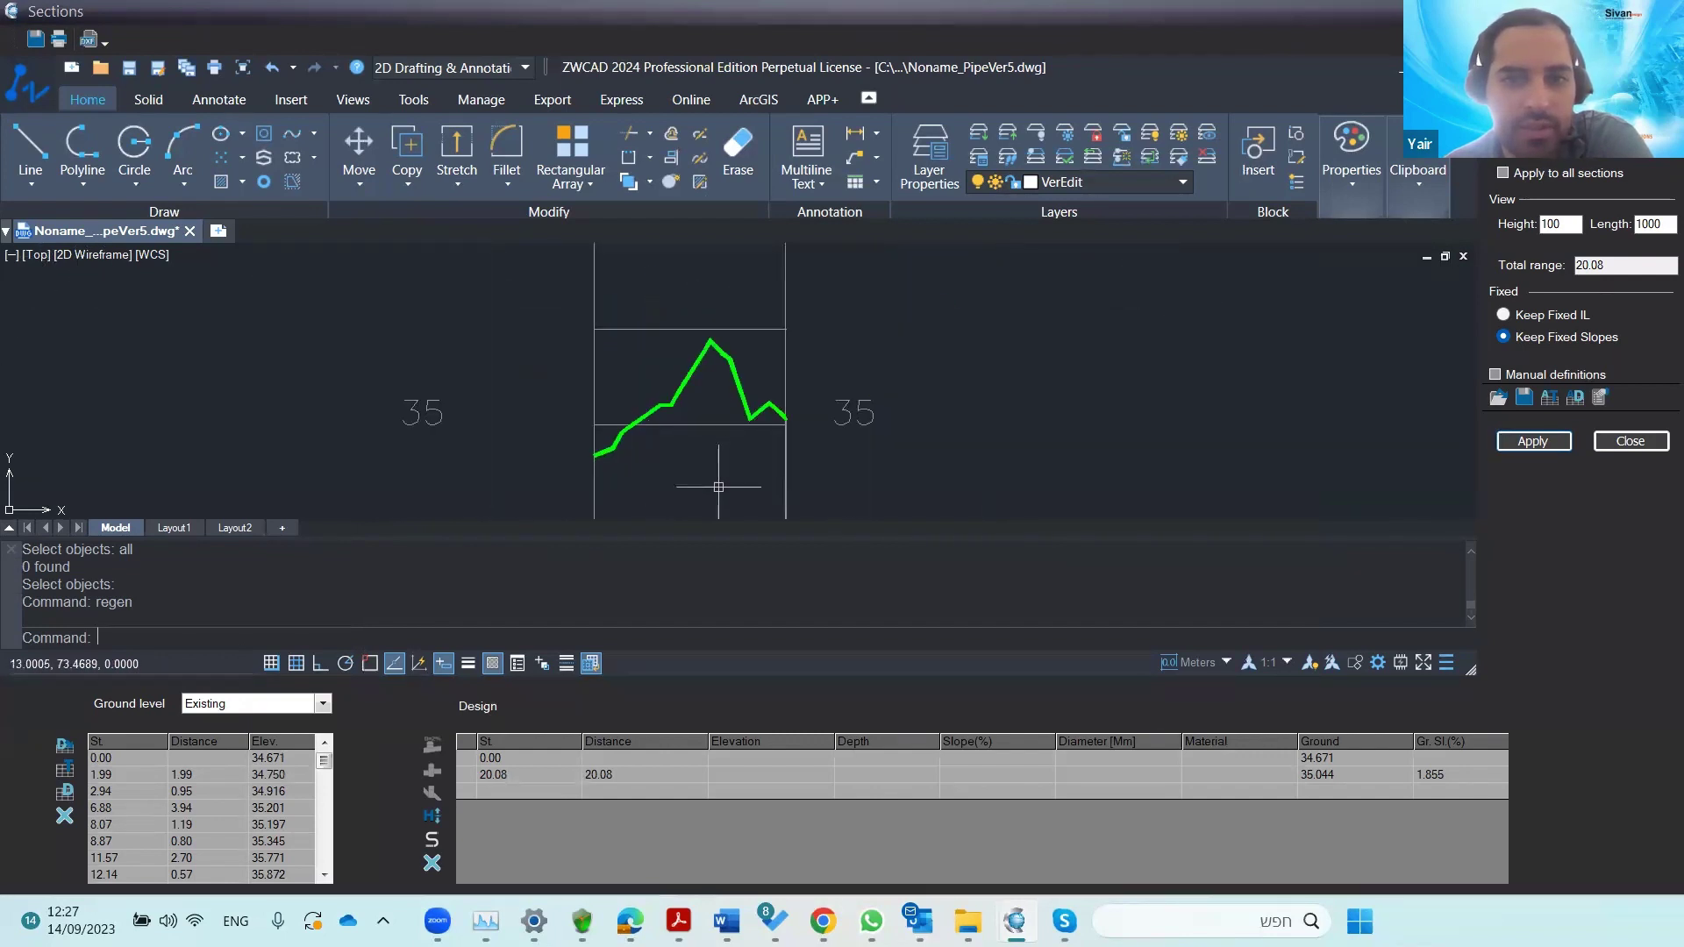
scroll(701, 443, down, 3)
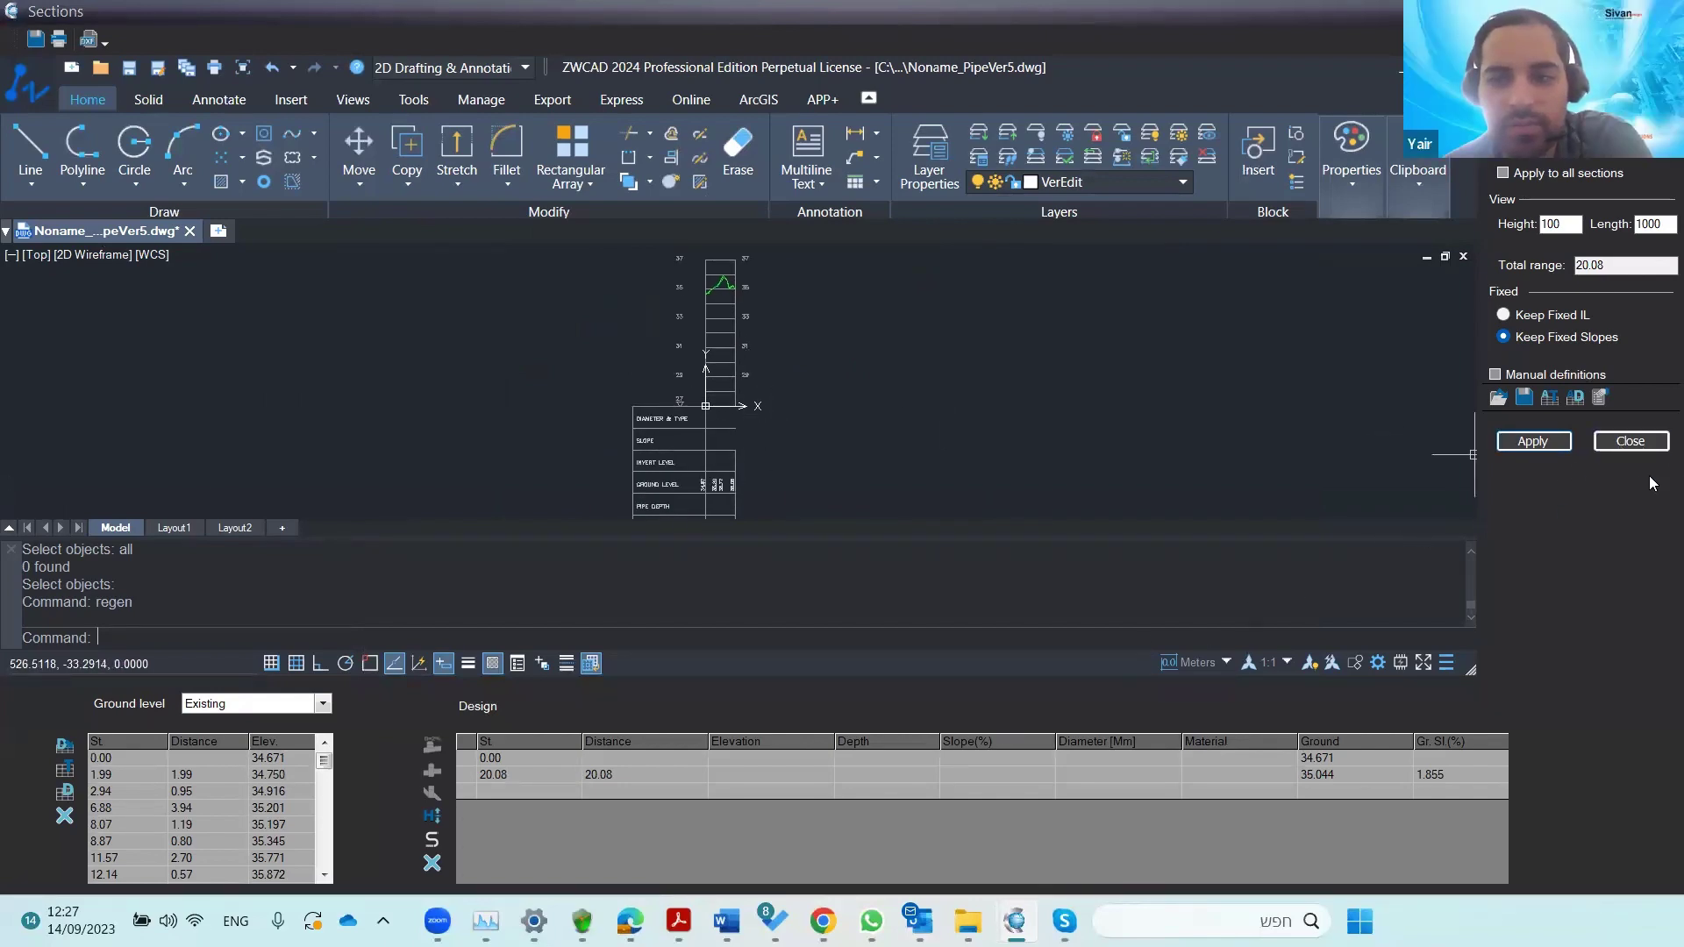
click(1633, 442)
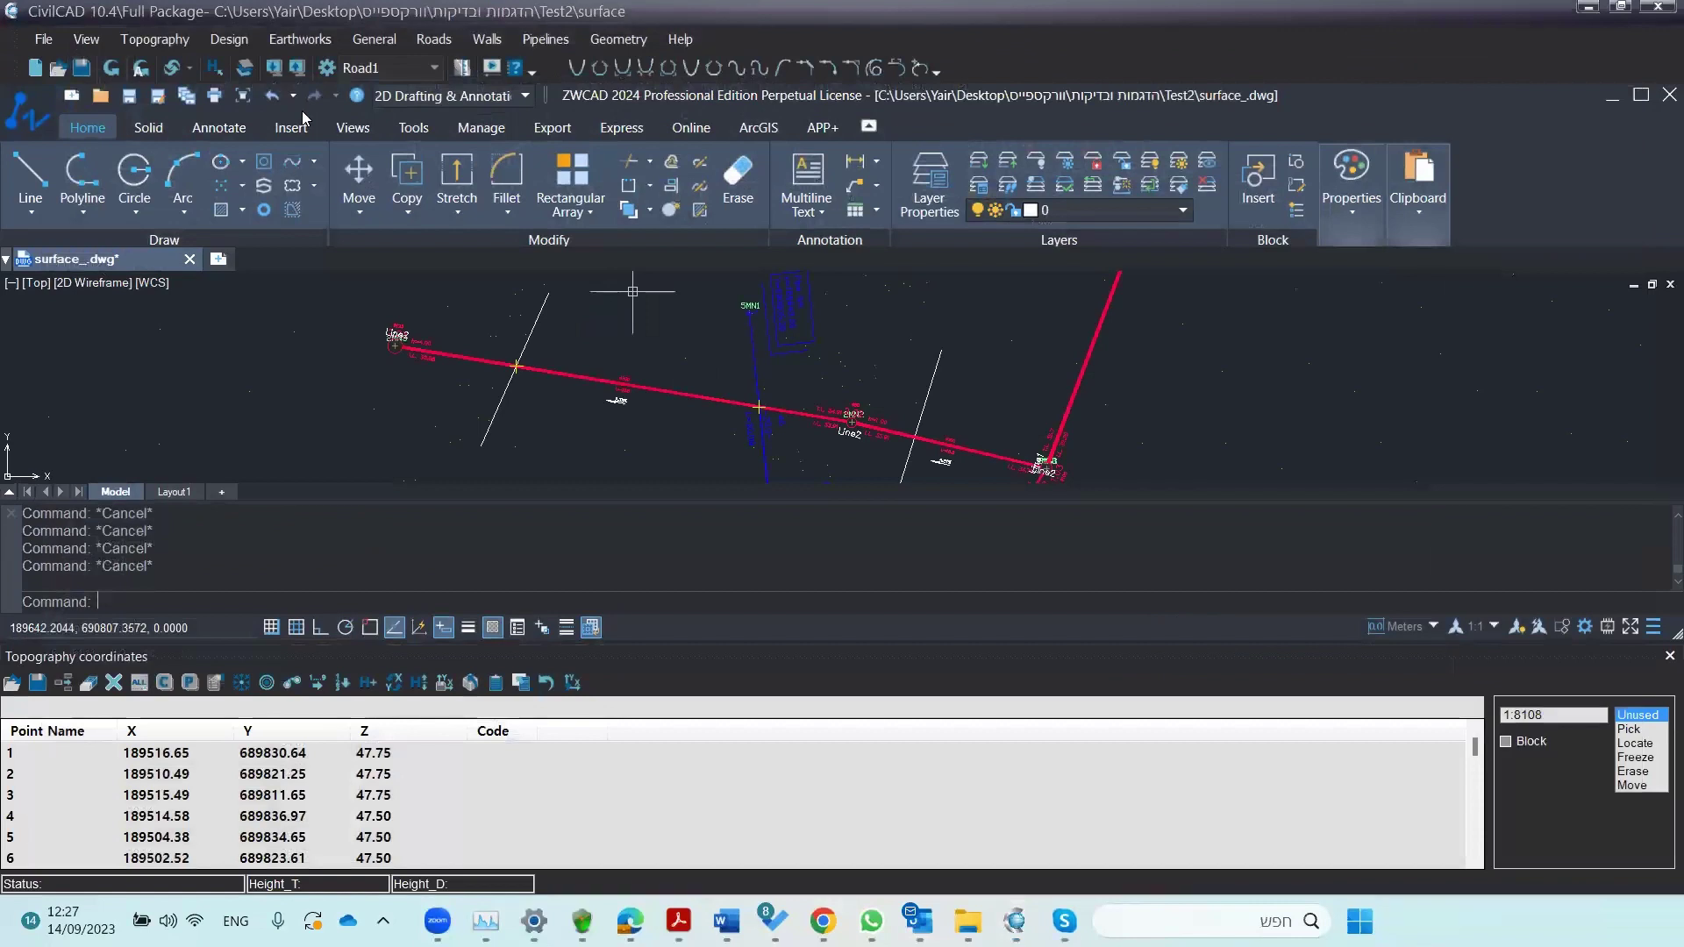
- Open the crossings definition for water pipeline WA, add its crossing with sewage pipeline 2 by selecting that line, and close the definition
click(518, 38)
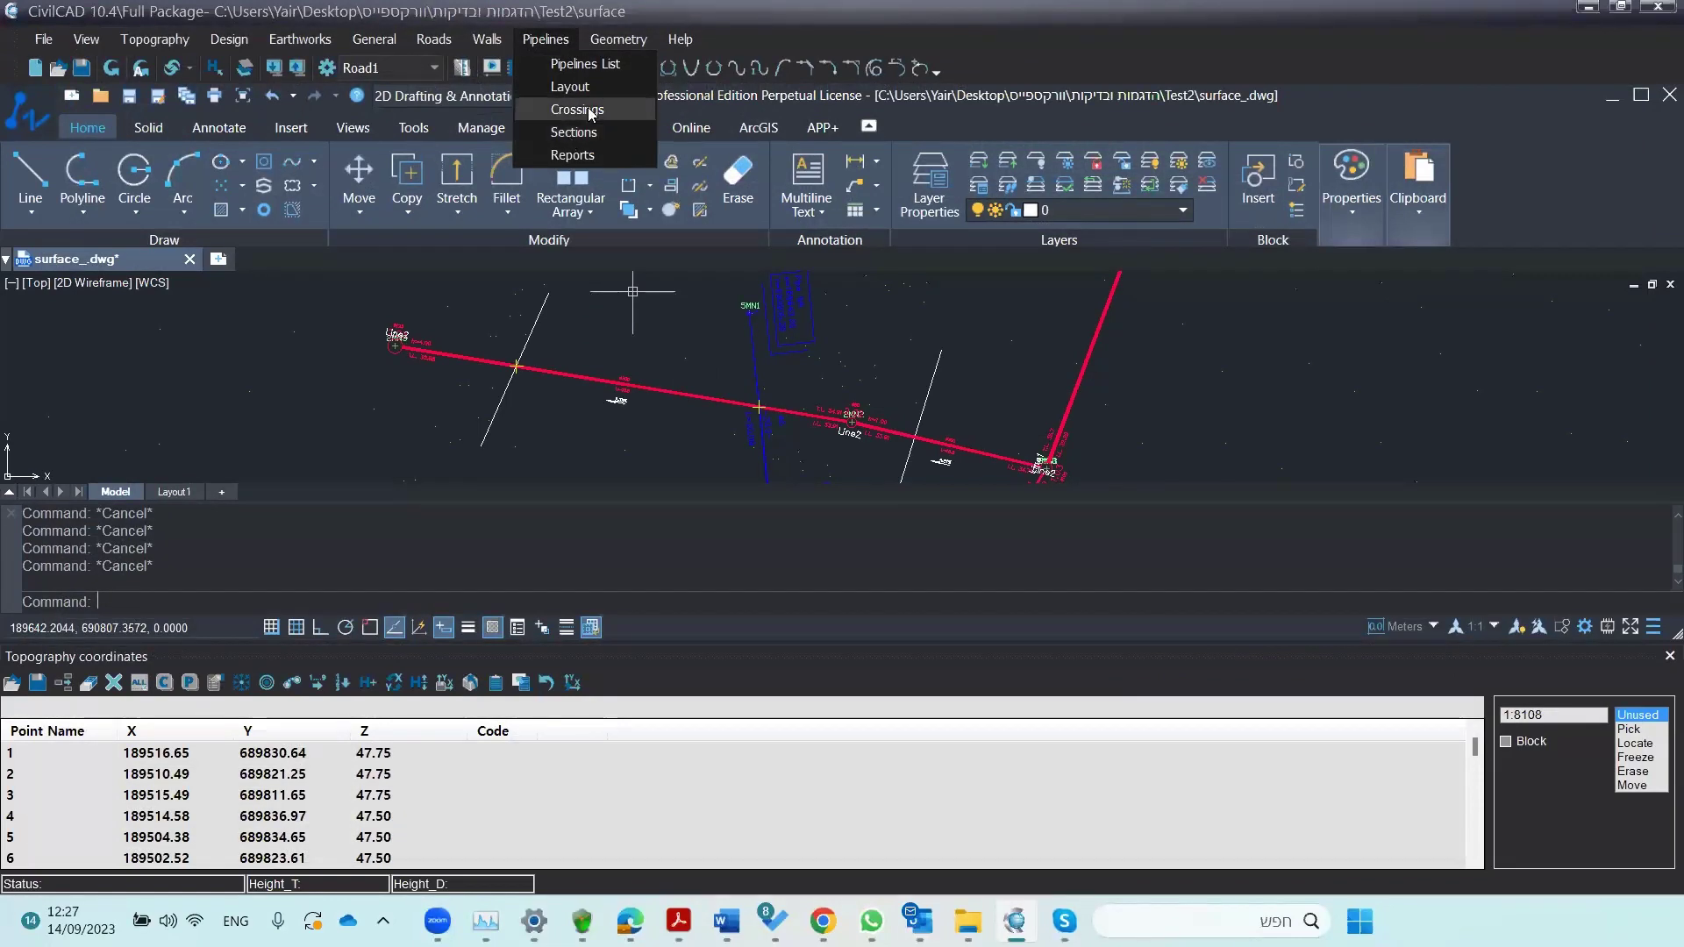
click(589, 114)
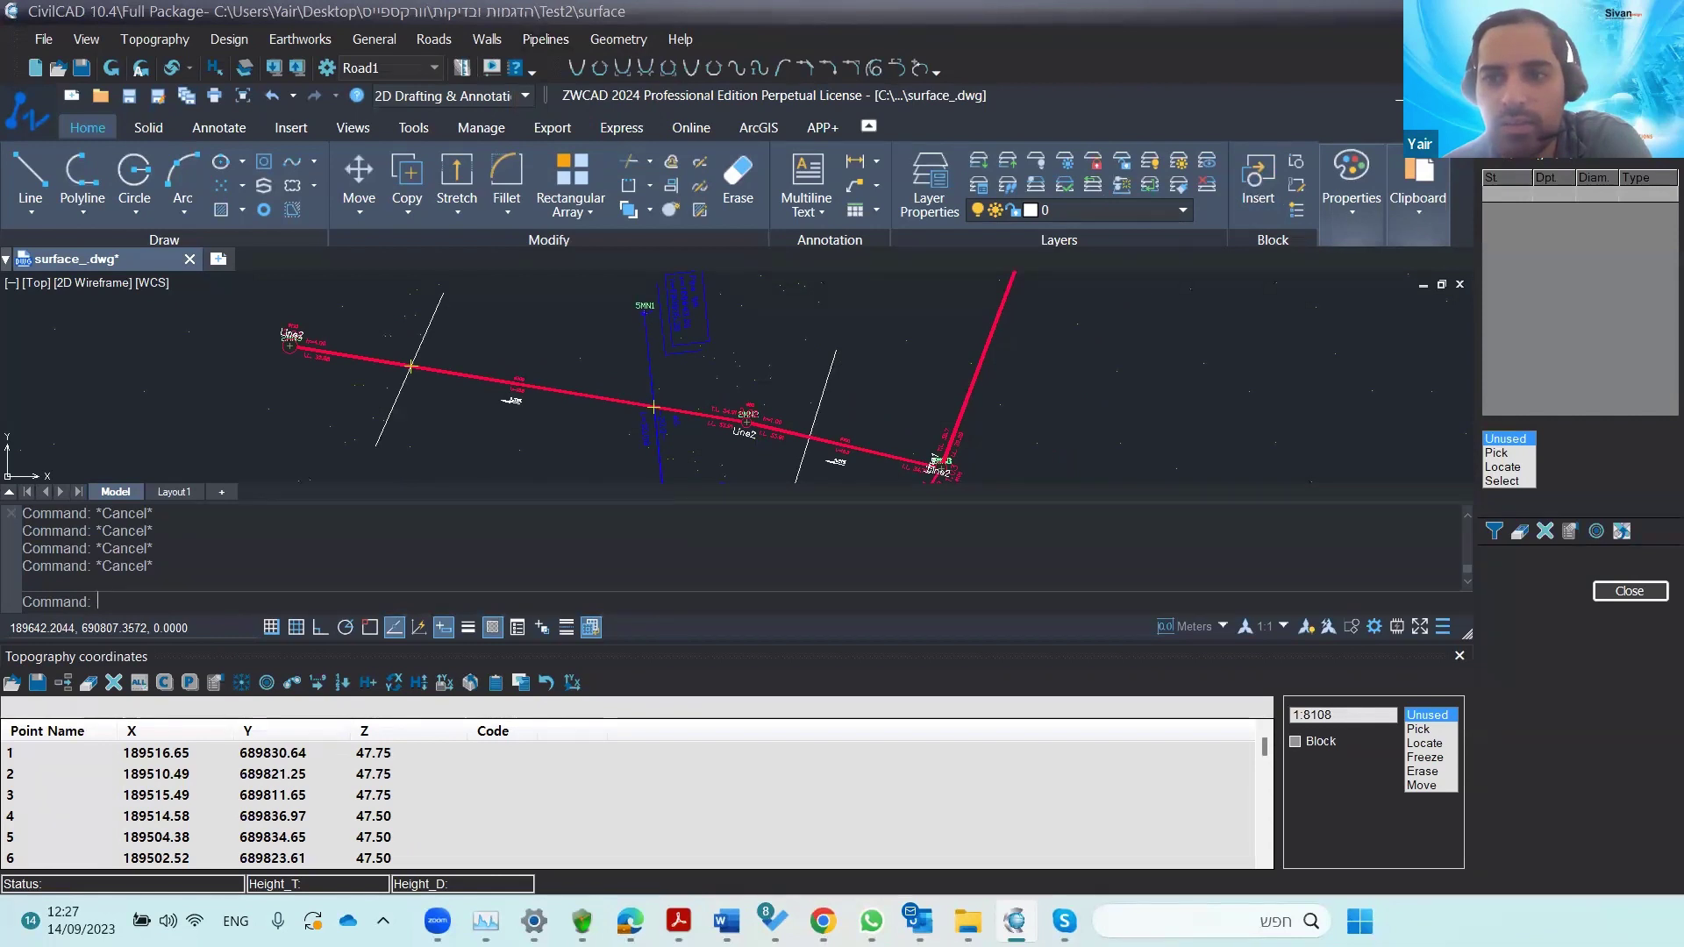
click(1504, 481)
click(606, 402)
key(Return)
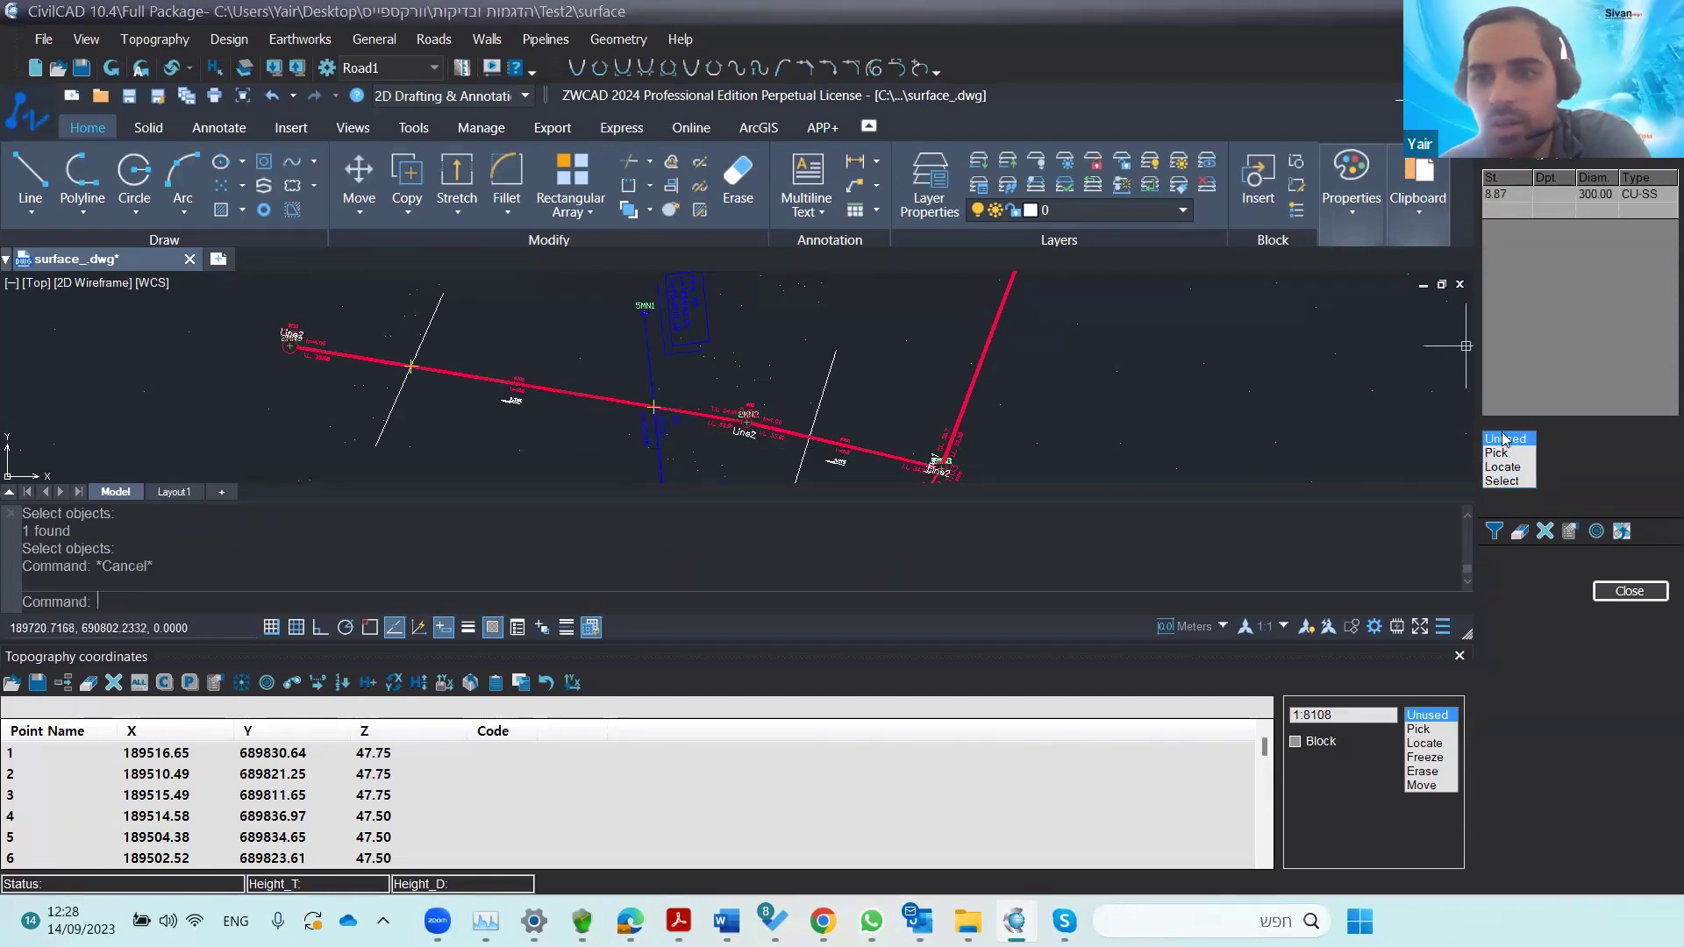
click(1627, 592)
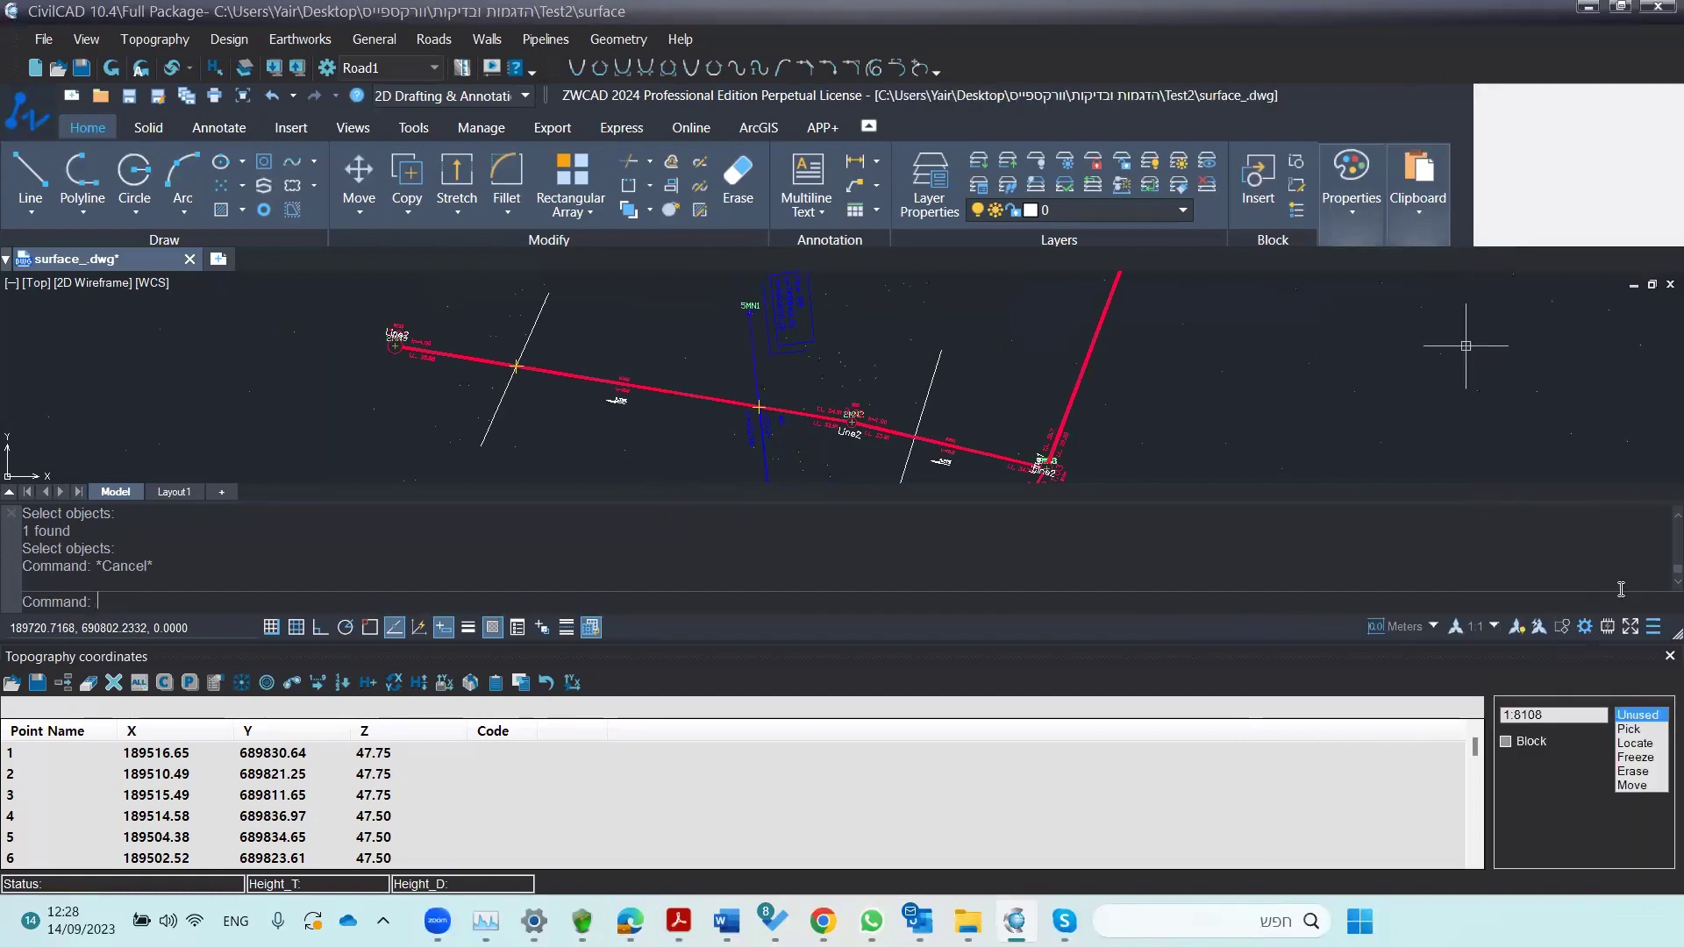
- Open the section of water pipeline WA, examine where the sewage line crosses its profile, and close the section
click(544, 39)
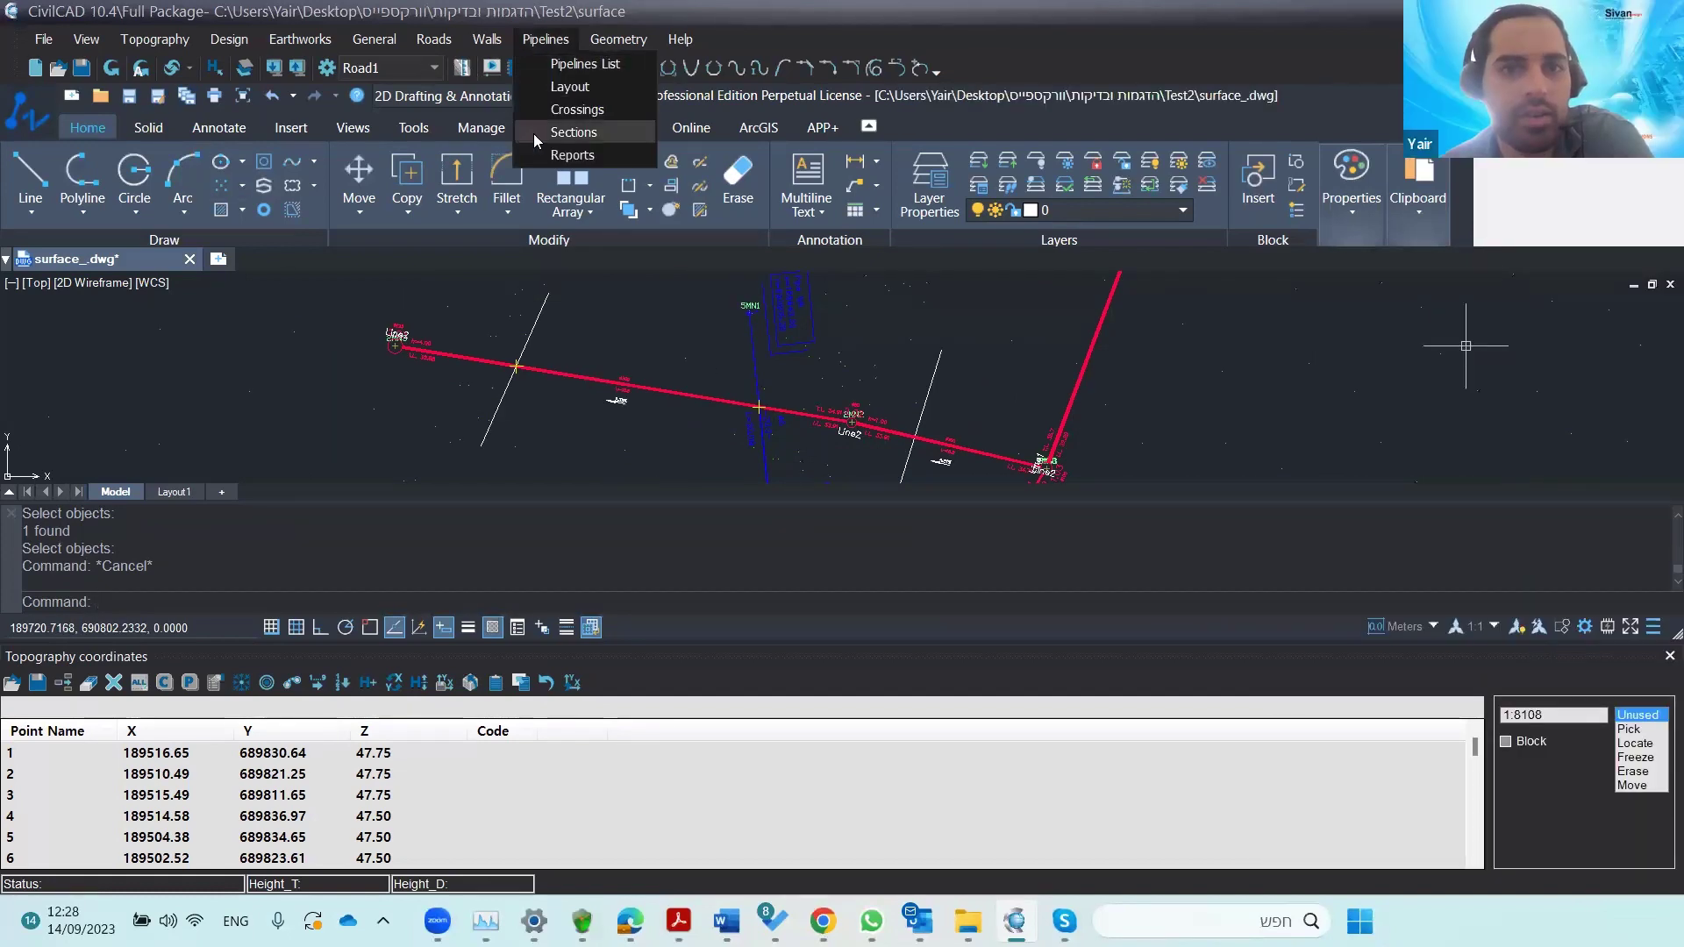
click(533, 133)
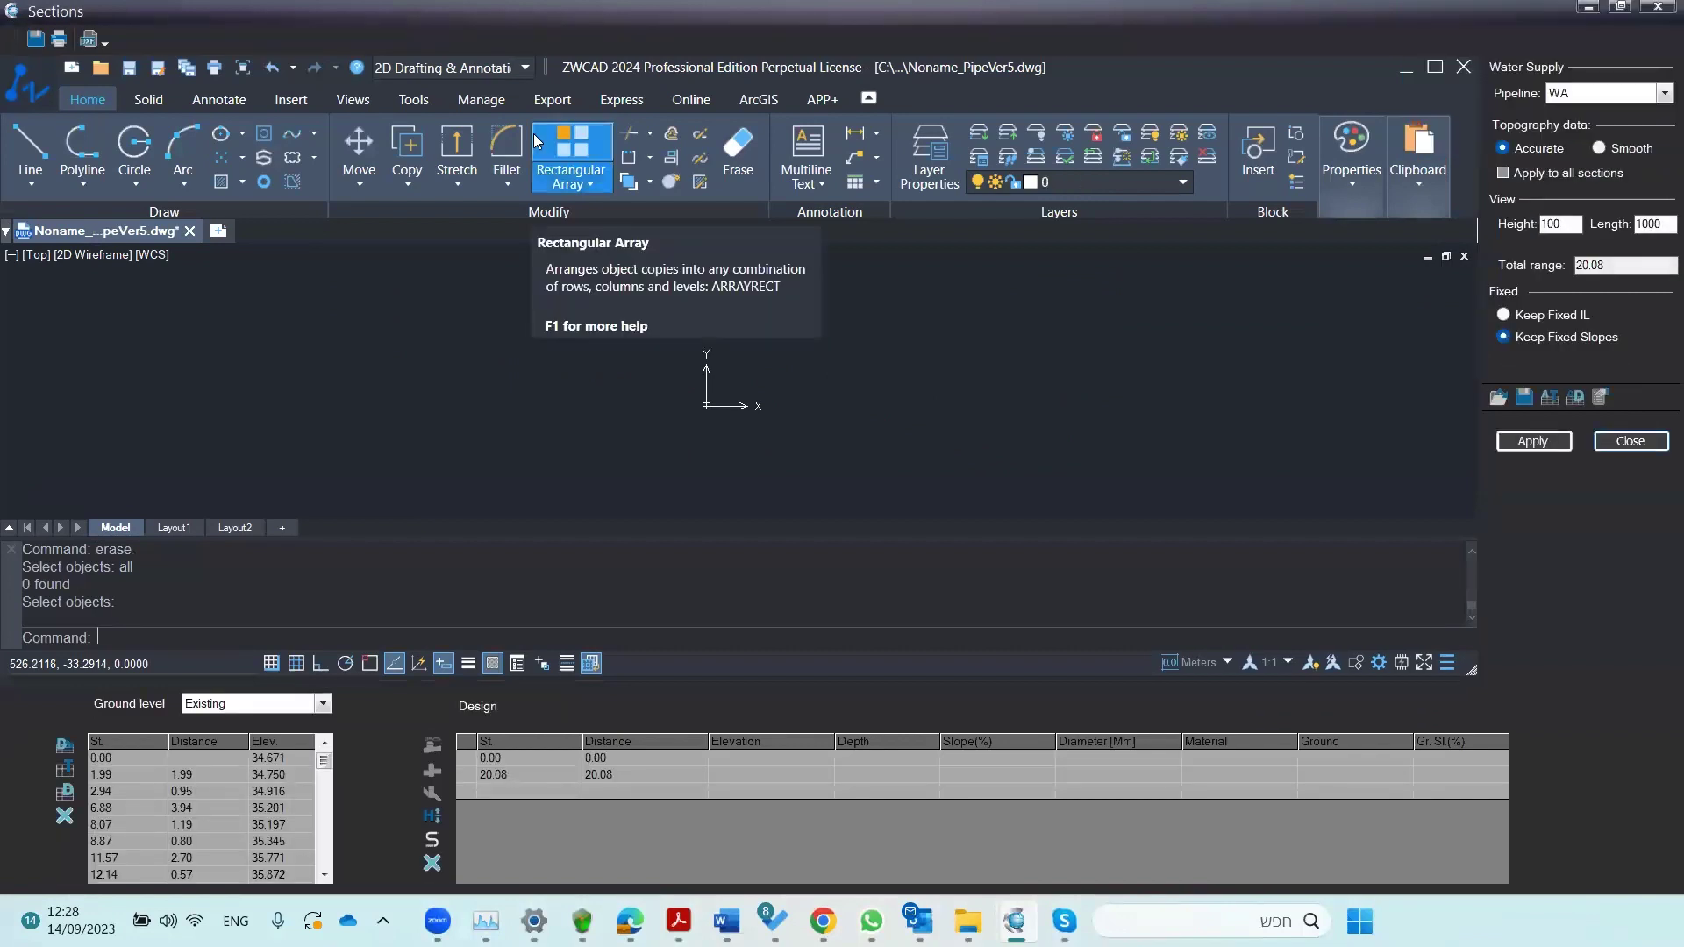
scroll(817, 287, up, 5)
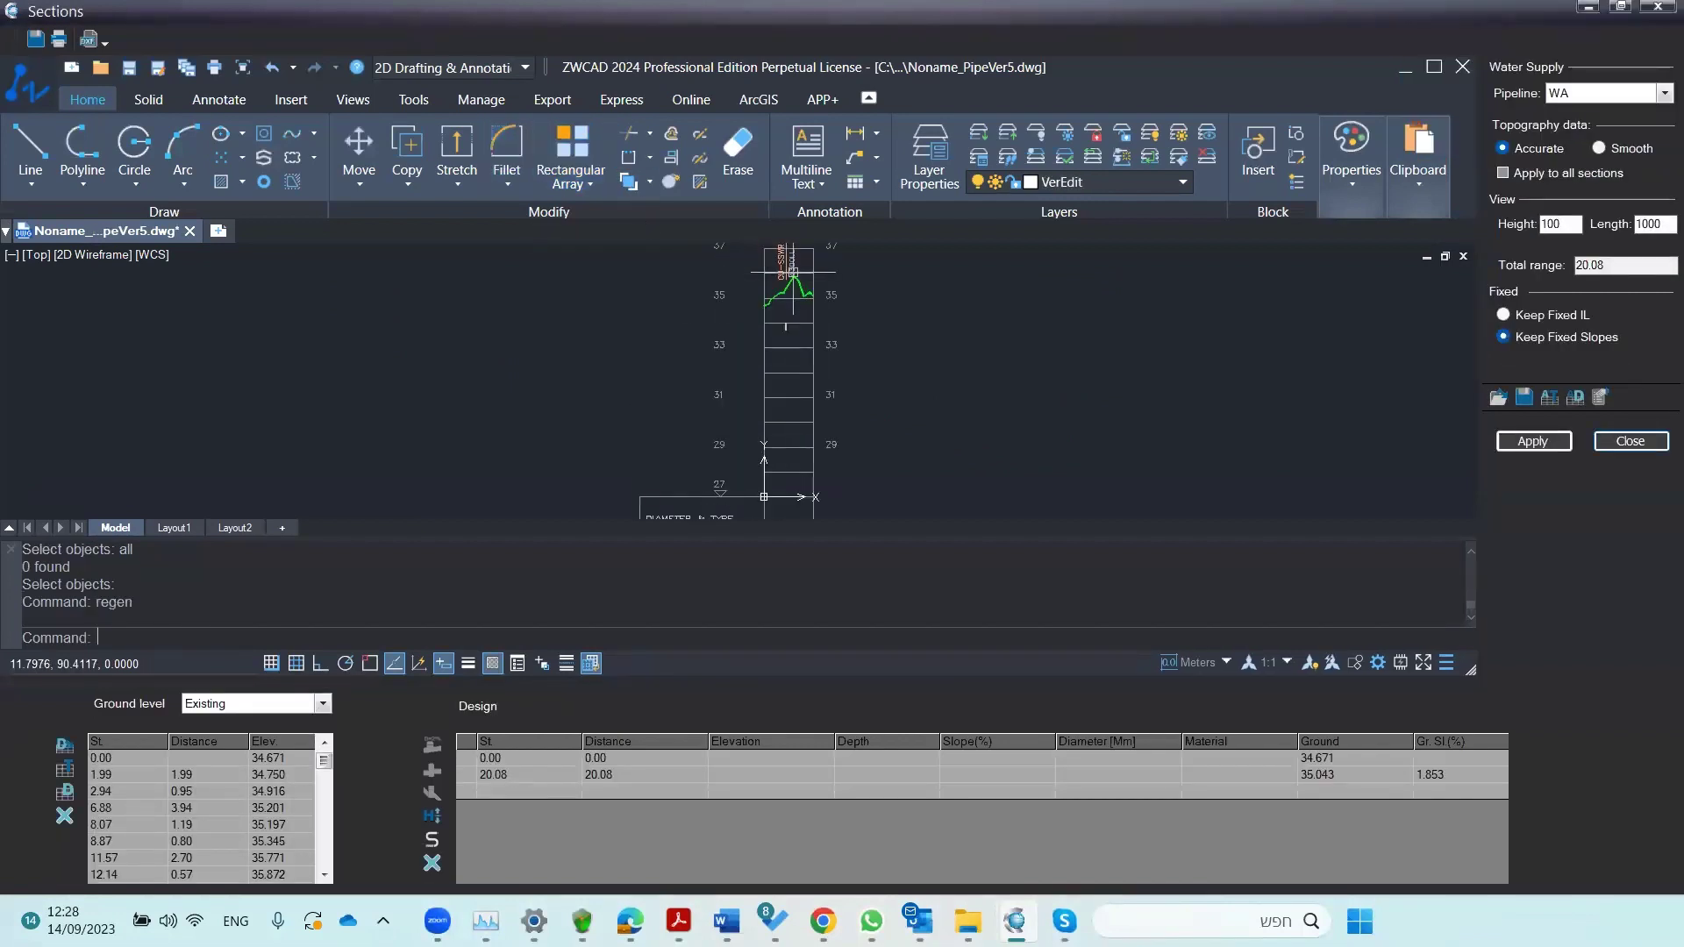
scroll(696, 368, down, 5)
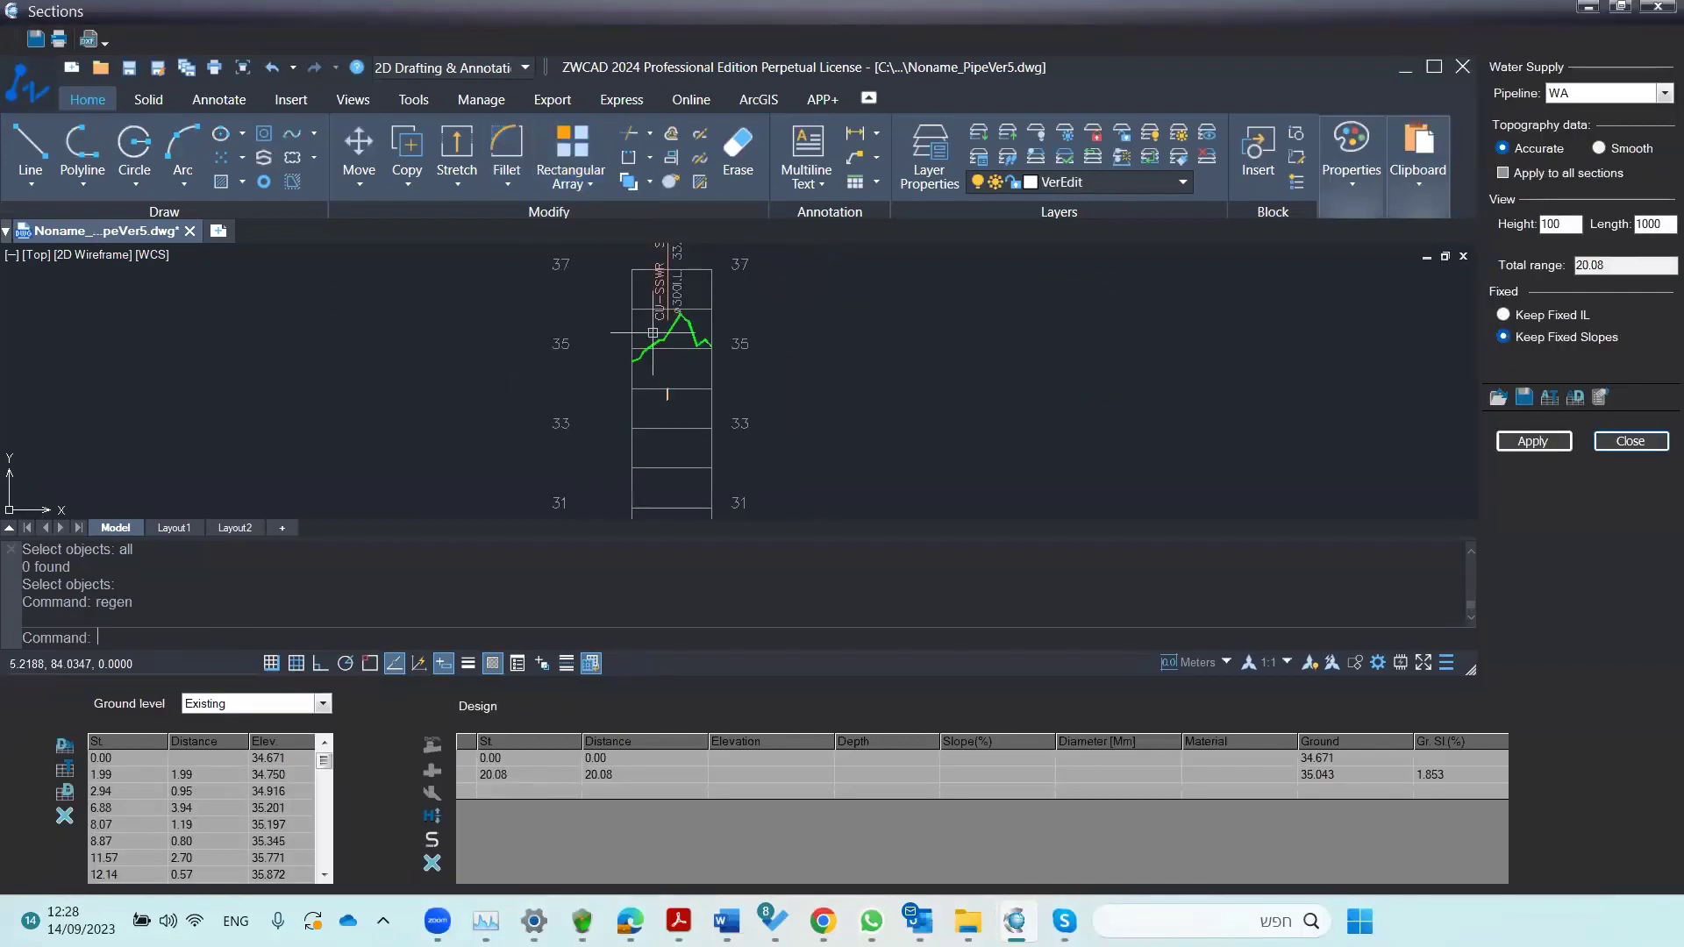
middle_drag(652, 338, 632, 390)
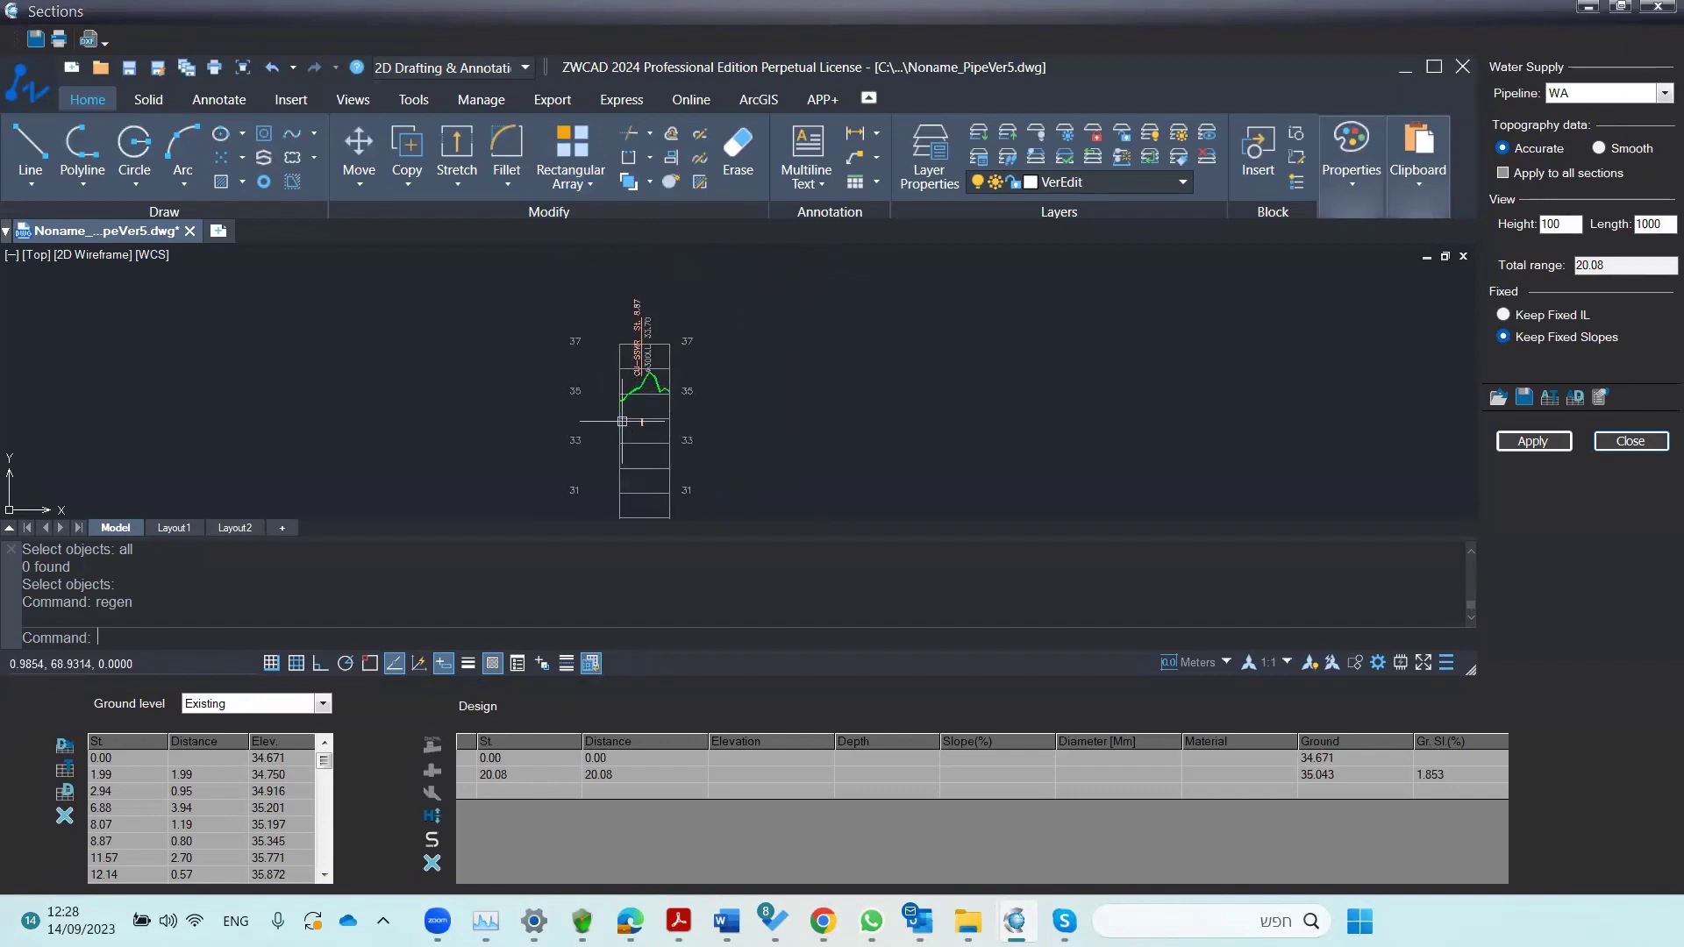
scroll(622, 421, up, 1)
scroll(645, 408, down, 3)
mouse_move(645, 408)
middle_down()
mouse_move(662, 399)
mouse_move(662, 338)
middle_up()
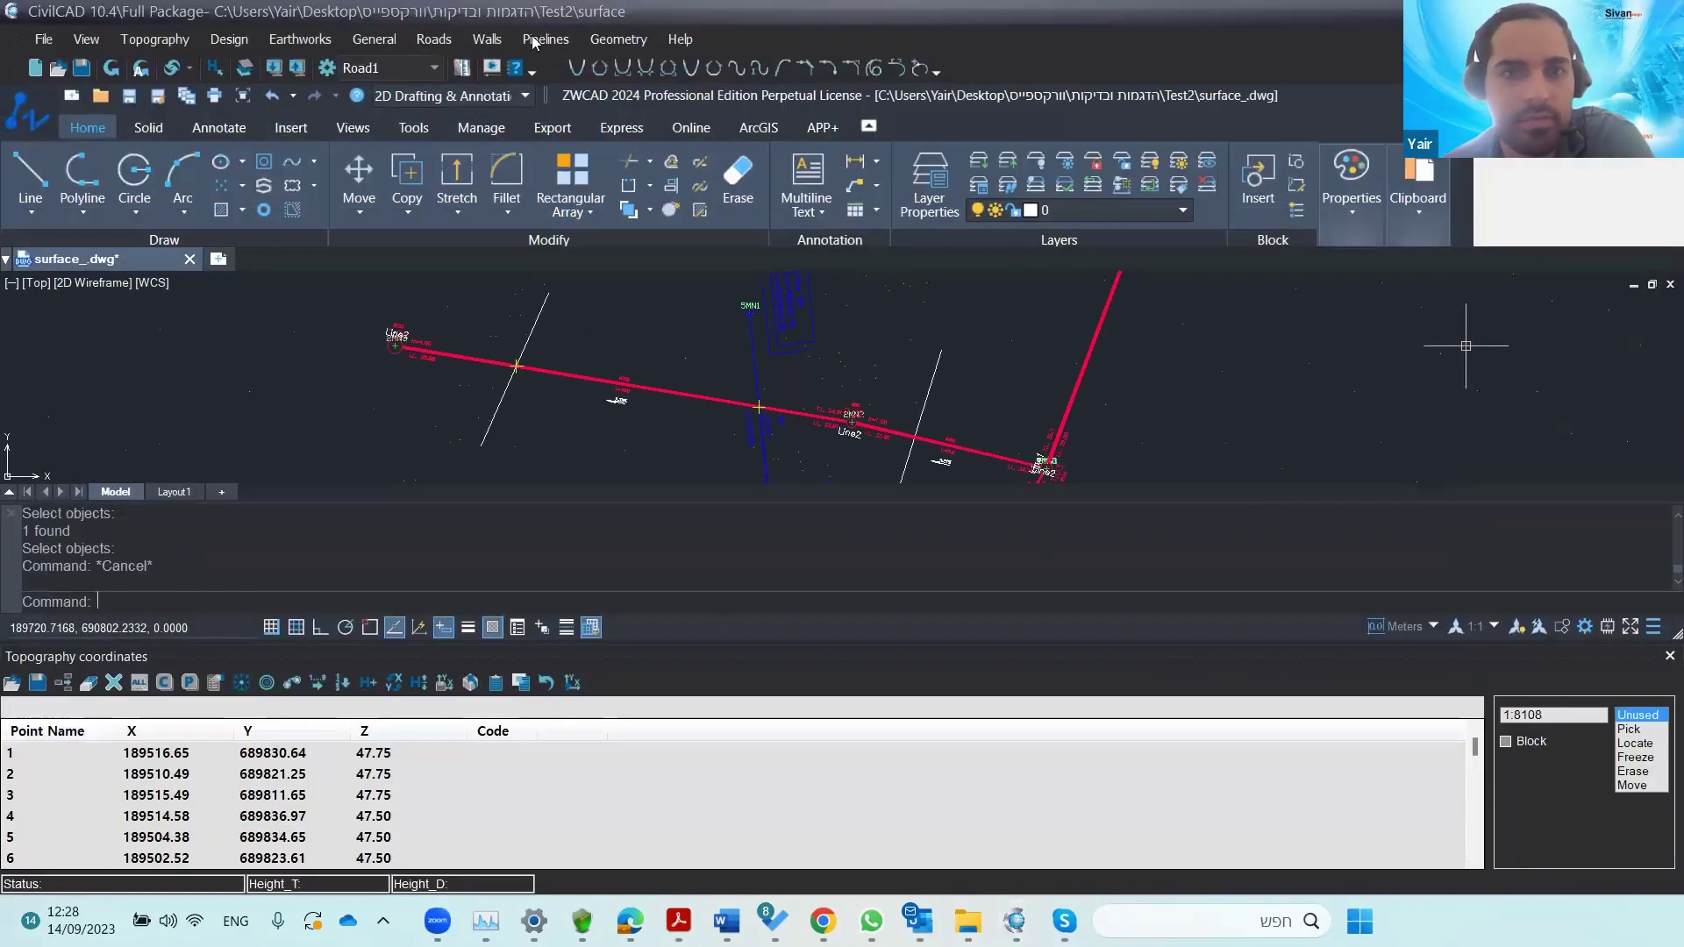
- Reopen the section of water pipeline WA and examine the CU-SSWR crossing label near the ground line
click(544, 39)
click(573, 132)
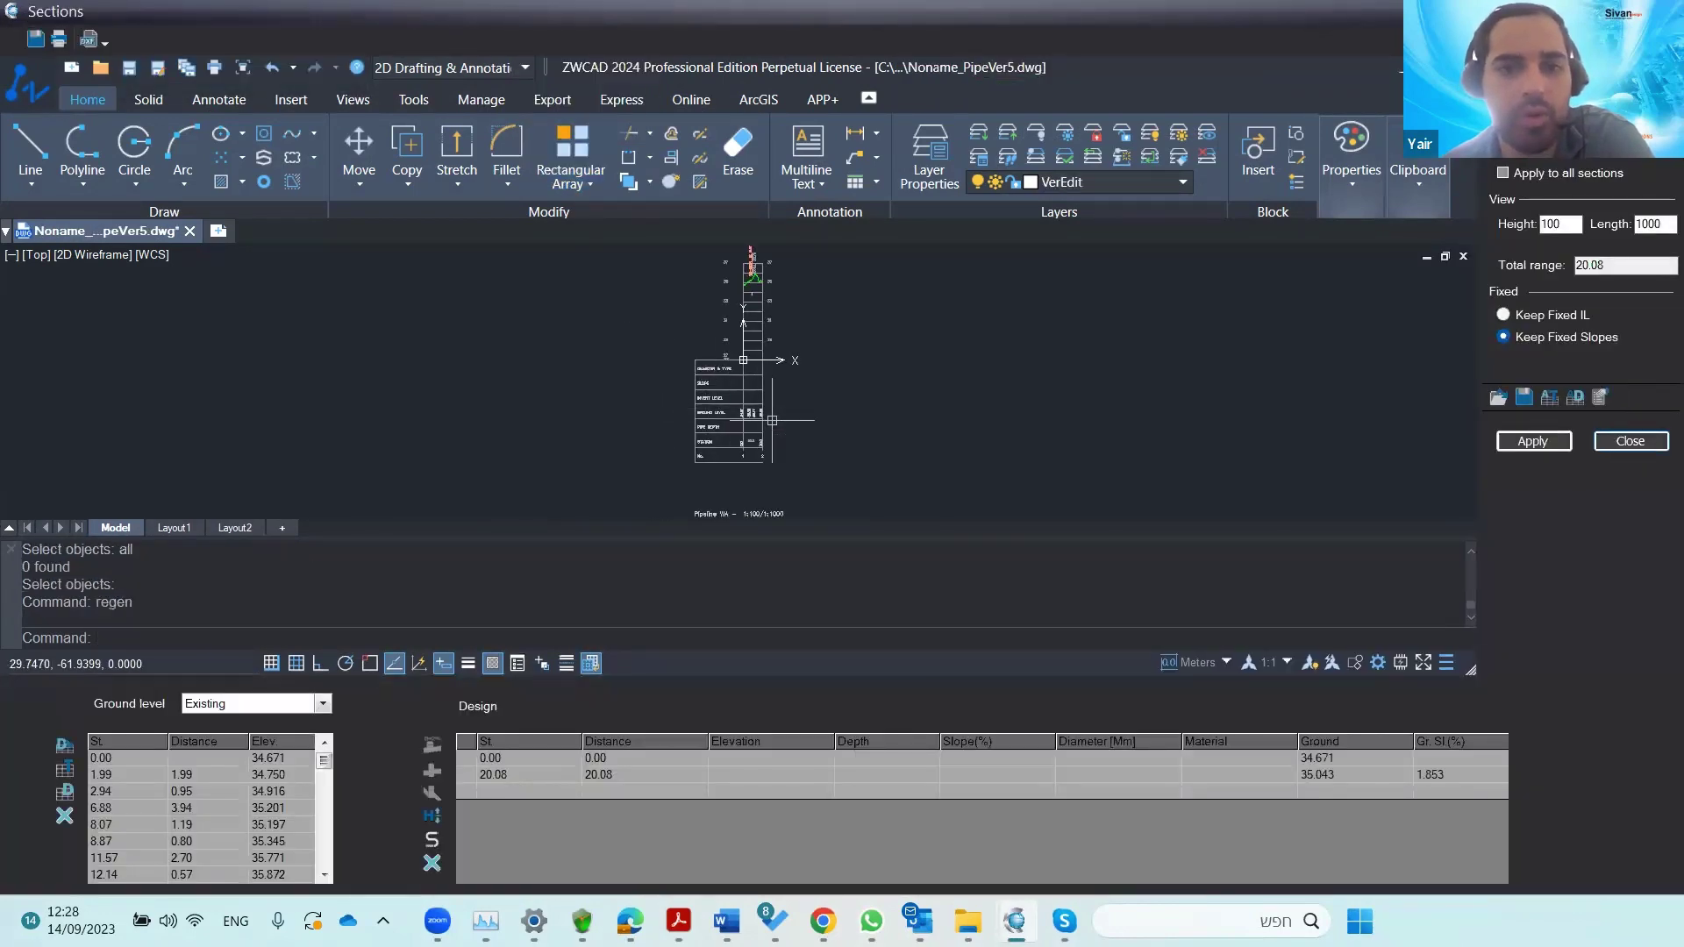
scroll(733, 299, up, 5)
scroll(727, 413, down, 3)
scroll(727, 413, up, 5)
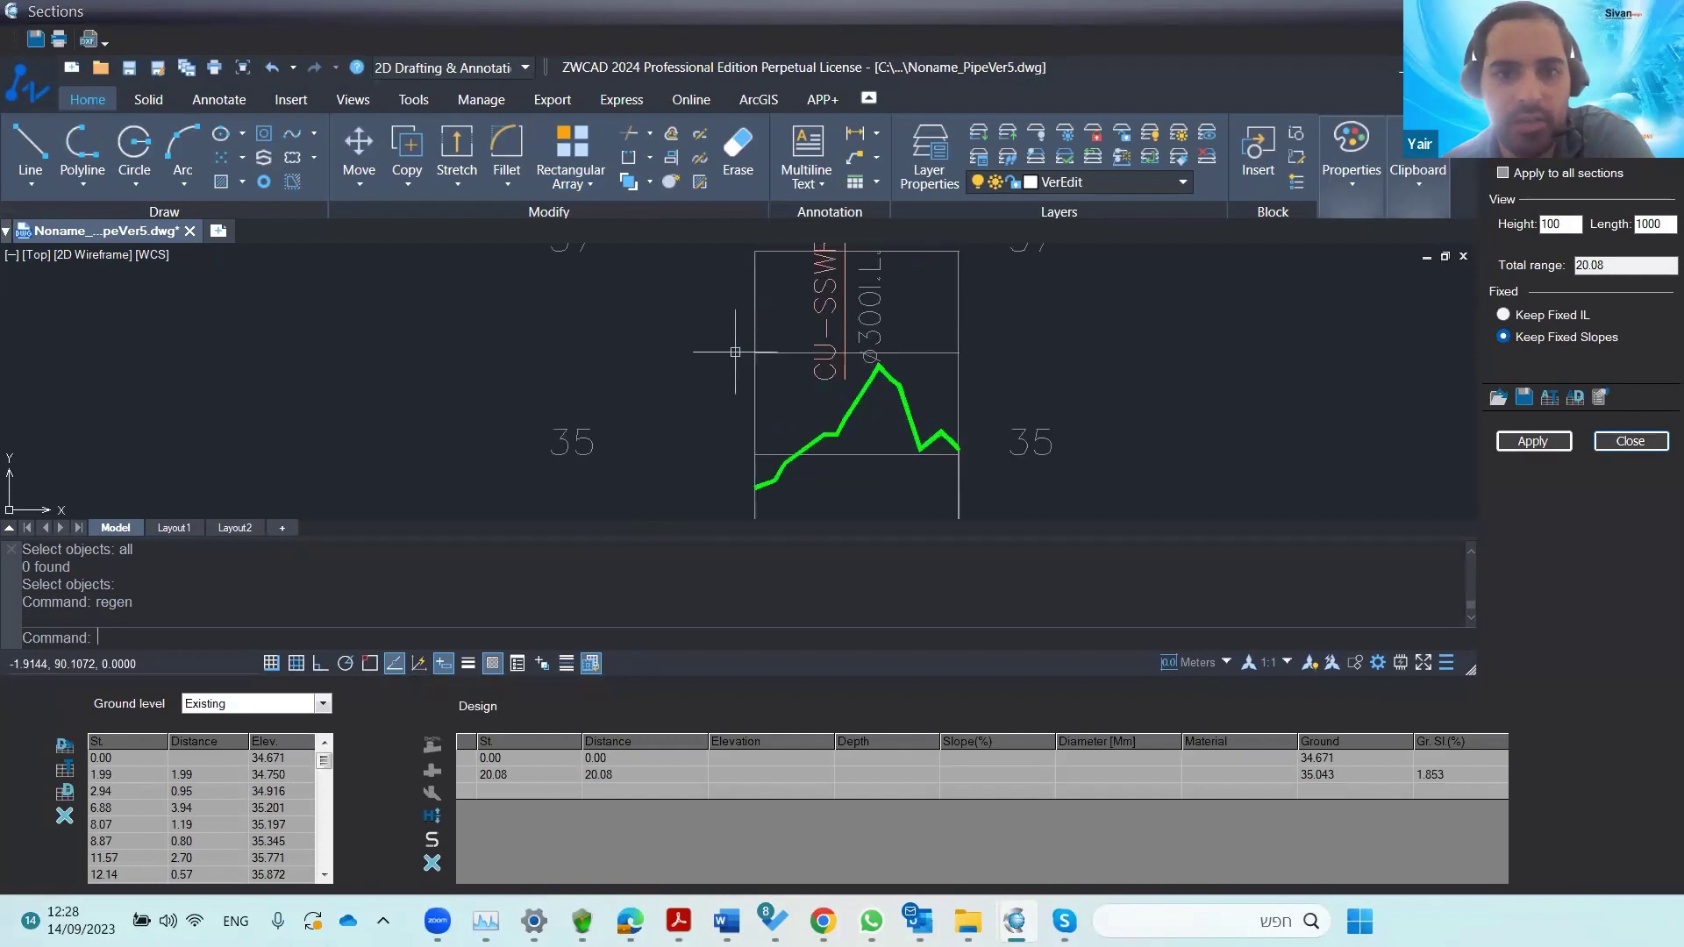
- Set the pipe depth to 1.5 at stations 0.00 and 20.08 in the design table and redraw the section
scroll(869, 413, down, 2)
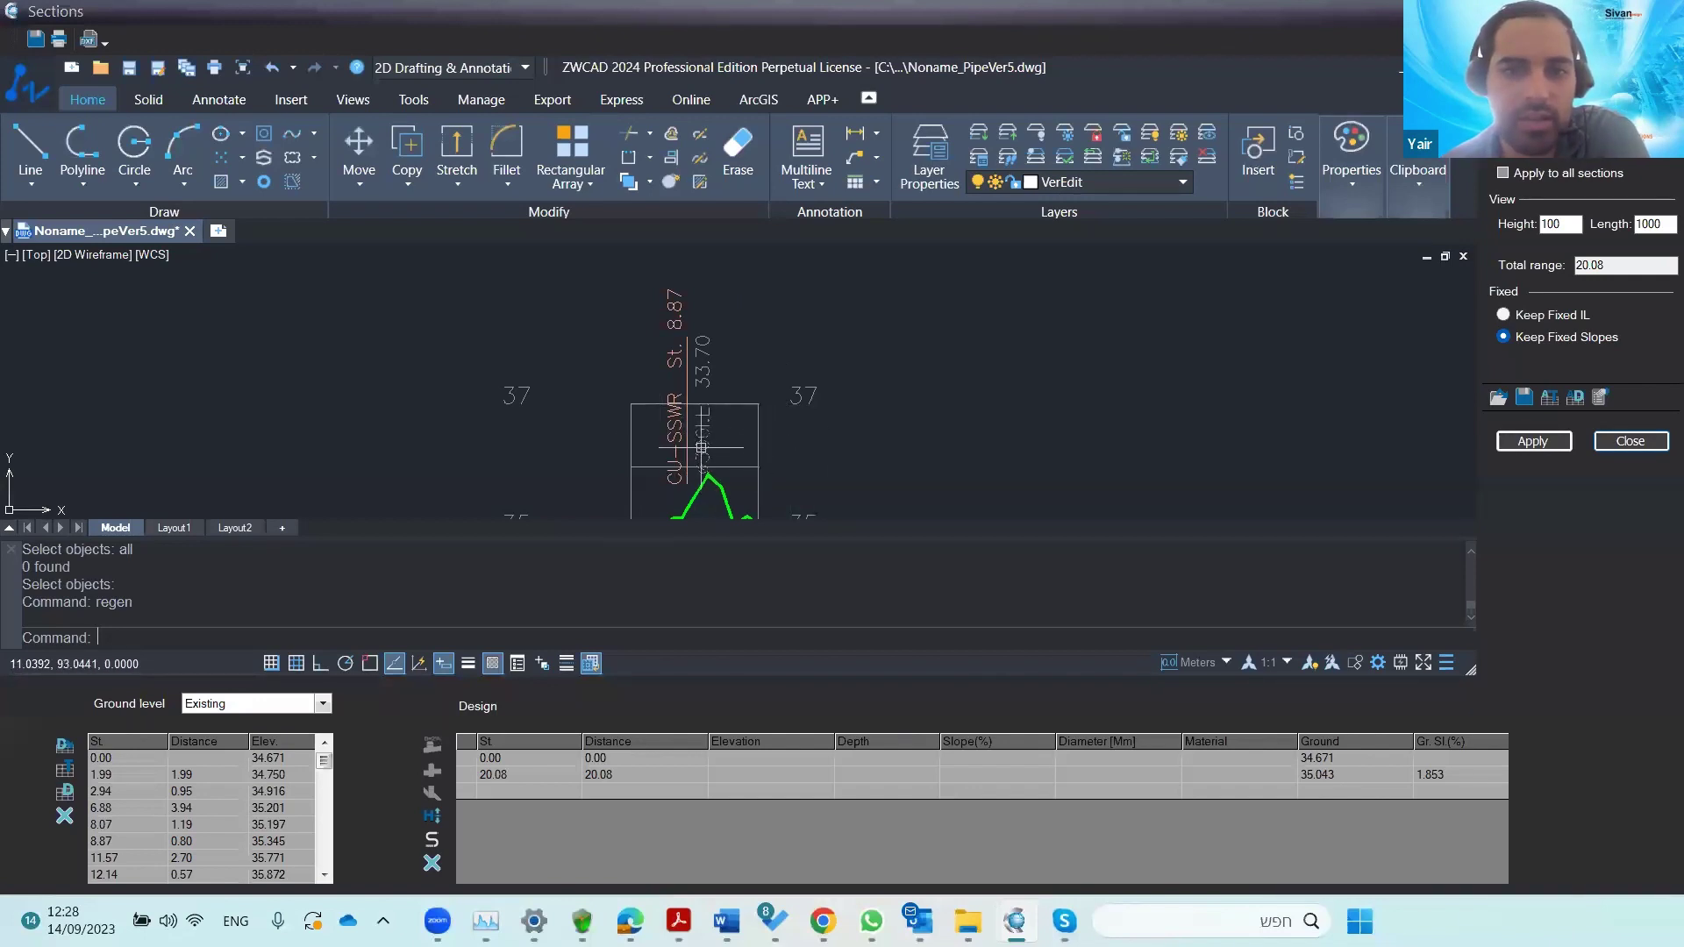
scroll(807, 478, down, 2)
middle_drag(805, 482, 802, 355)
scroll(787, 430, down, 2)
mouse_move(795, 438)
middle_down()
mouse_move(838, 325)
mouse_move(772, 388)
middle_up()
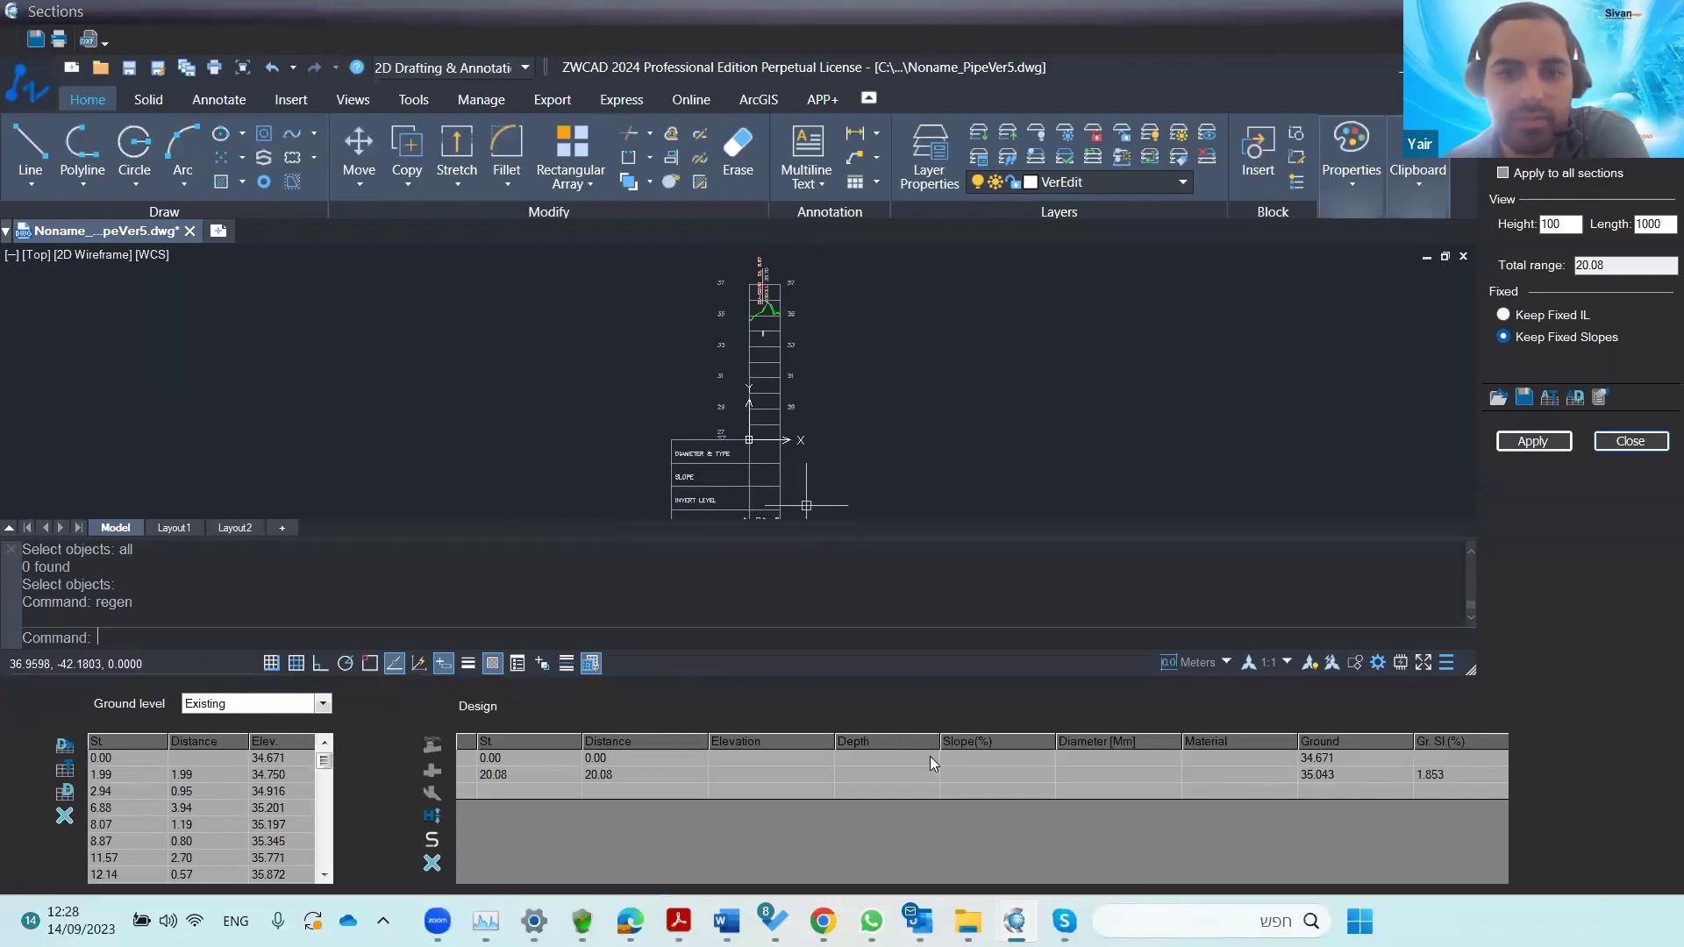
click(892, 791)
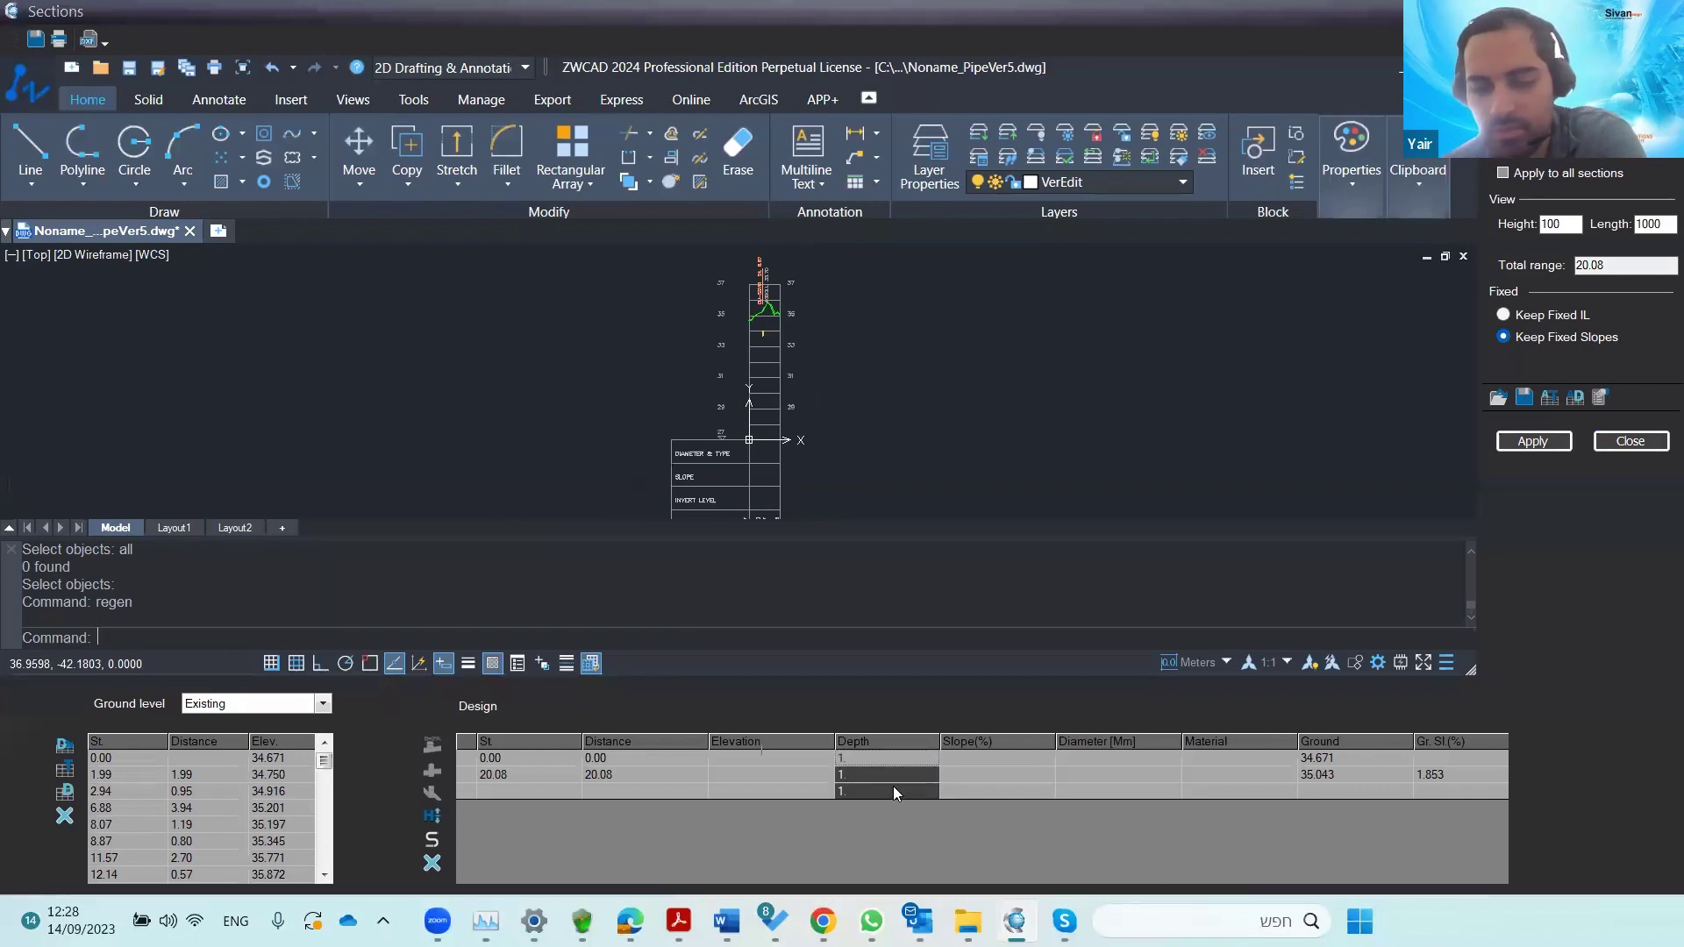
click(970, 768)
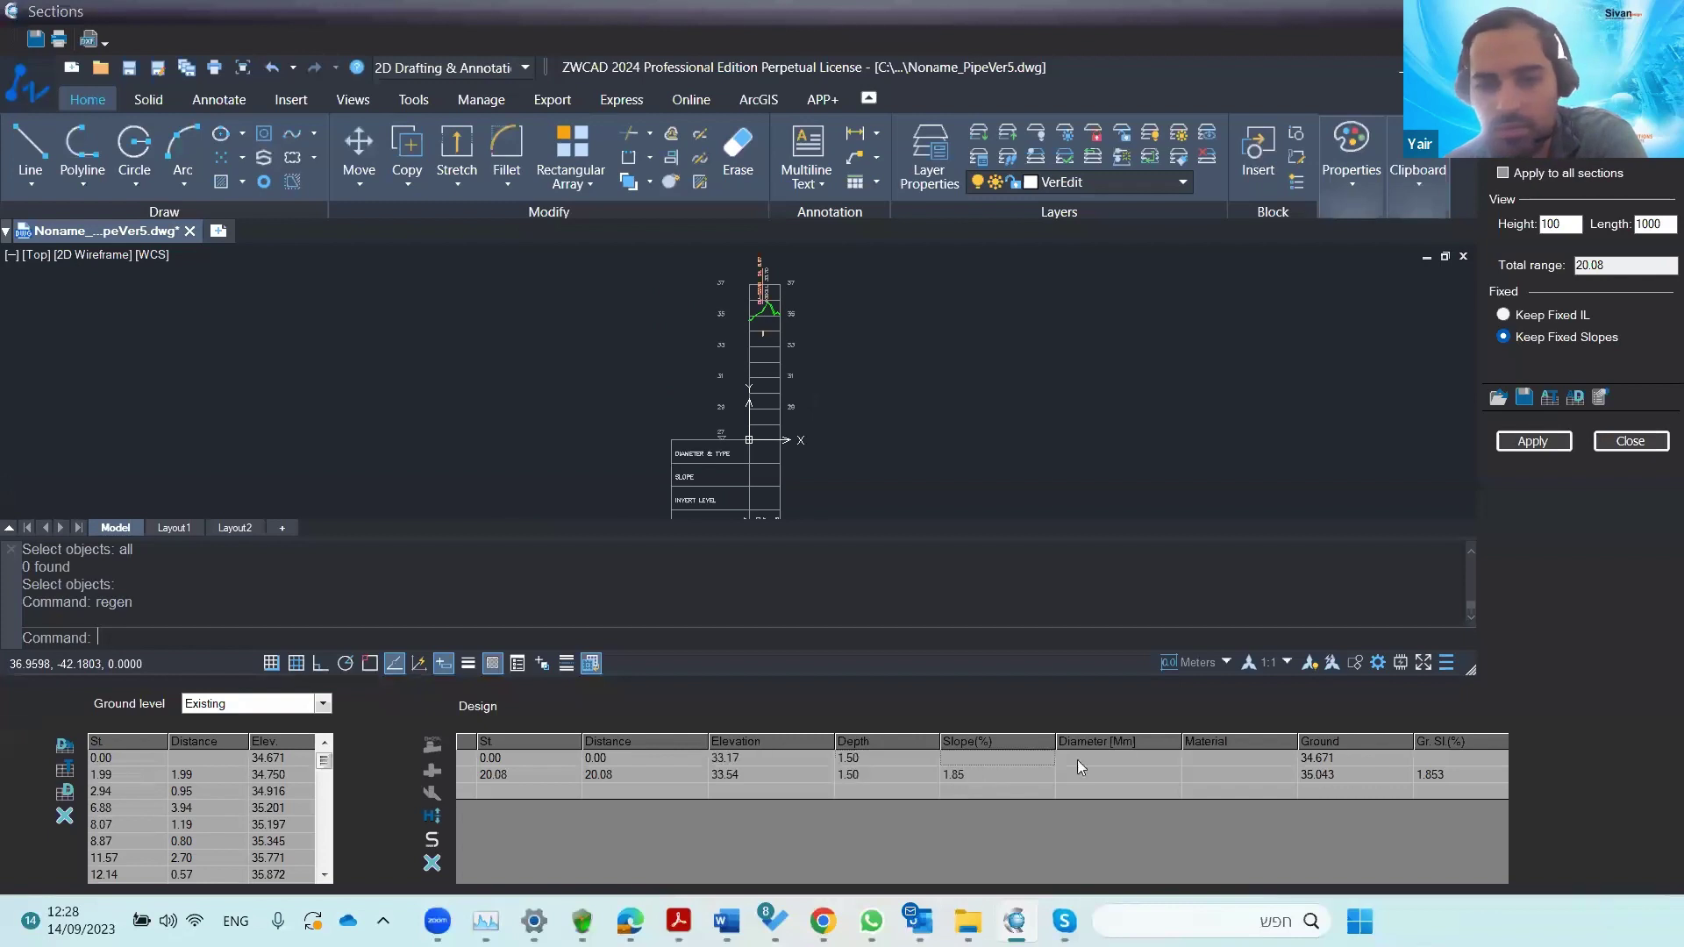
click(1566, 442)
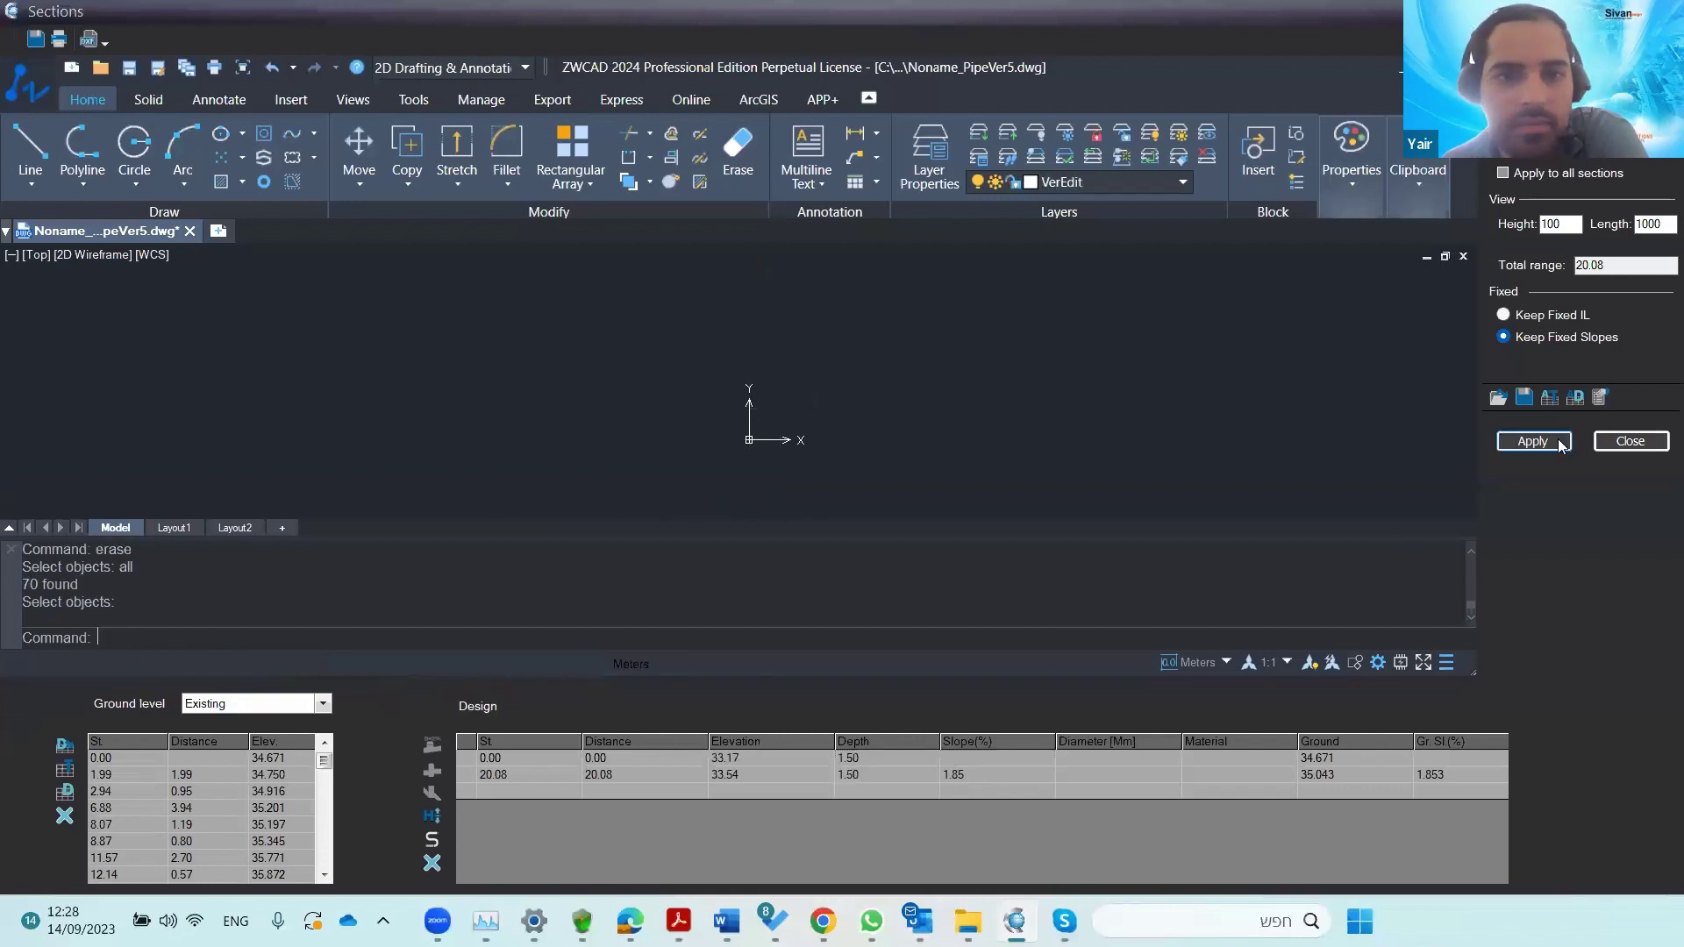
- Set the pipe diameter to 350 mm at both design stations and redraw the section
scroll(732, 419, up, 5)
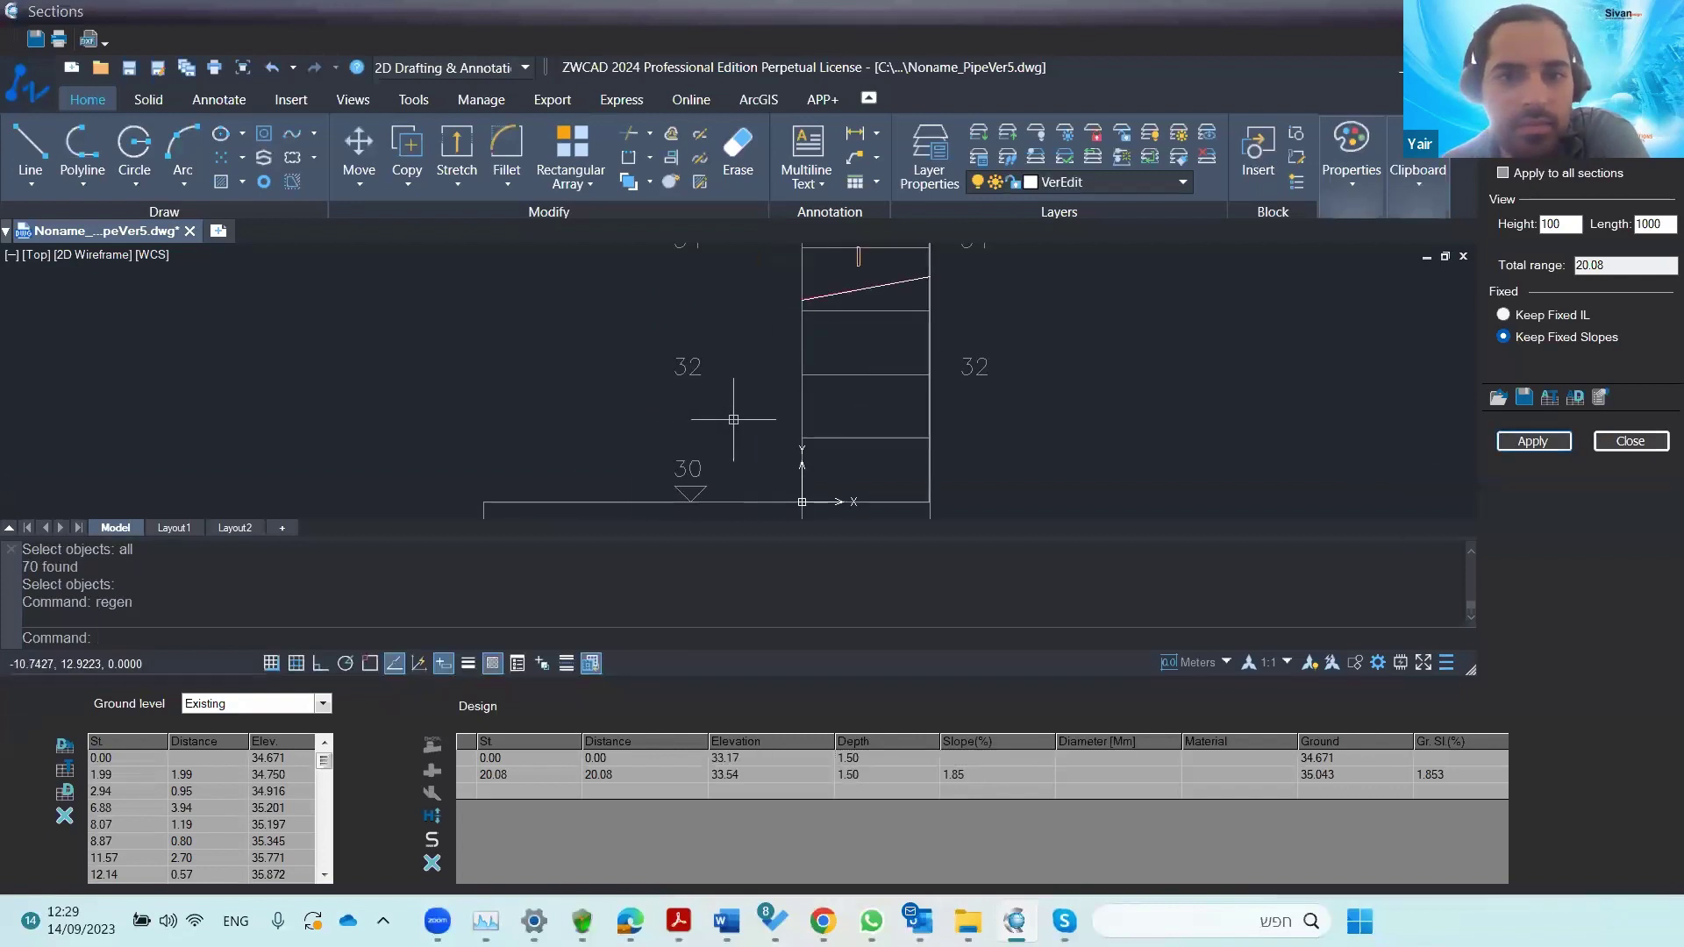
click(1094, 775)
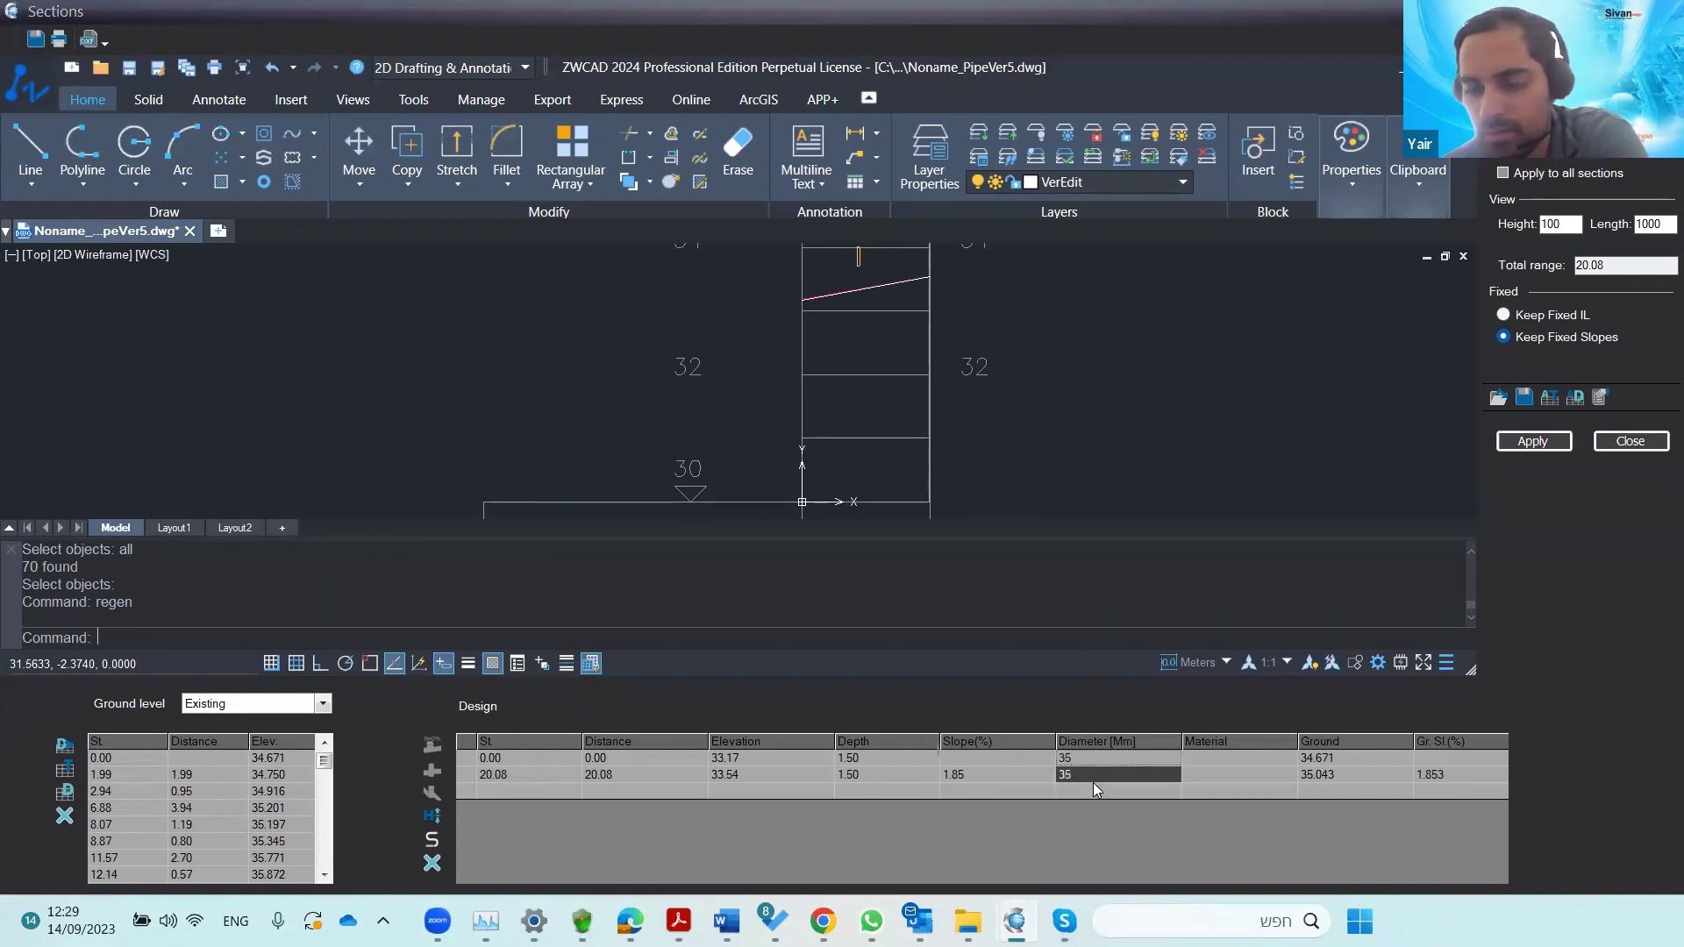
text(0)
key(Return)
click(1535, 441)
- Examine the redrawn pipe profile and its crossing pipe in the section, and close the section editor
scroll(714, 307, down, 3)
middle_drag(816, 421, 795, 374)
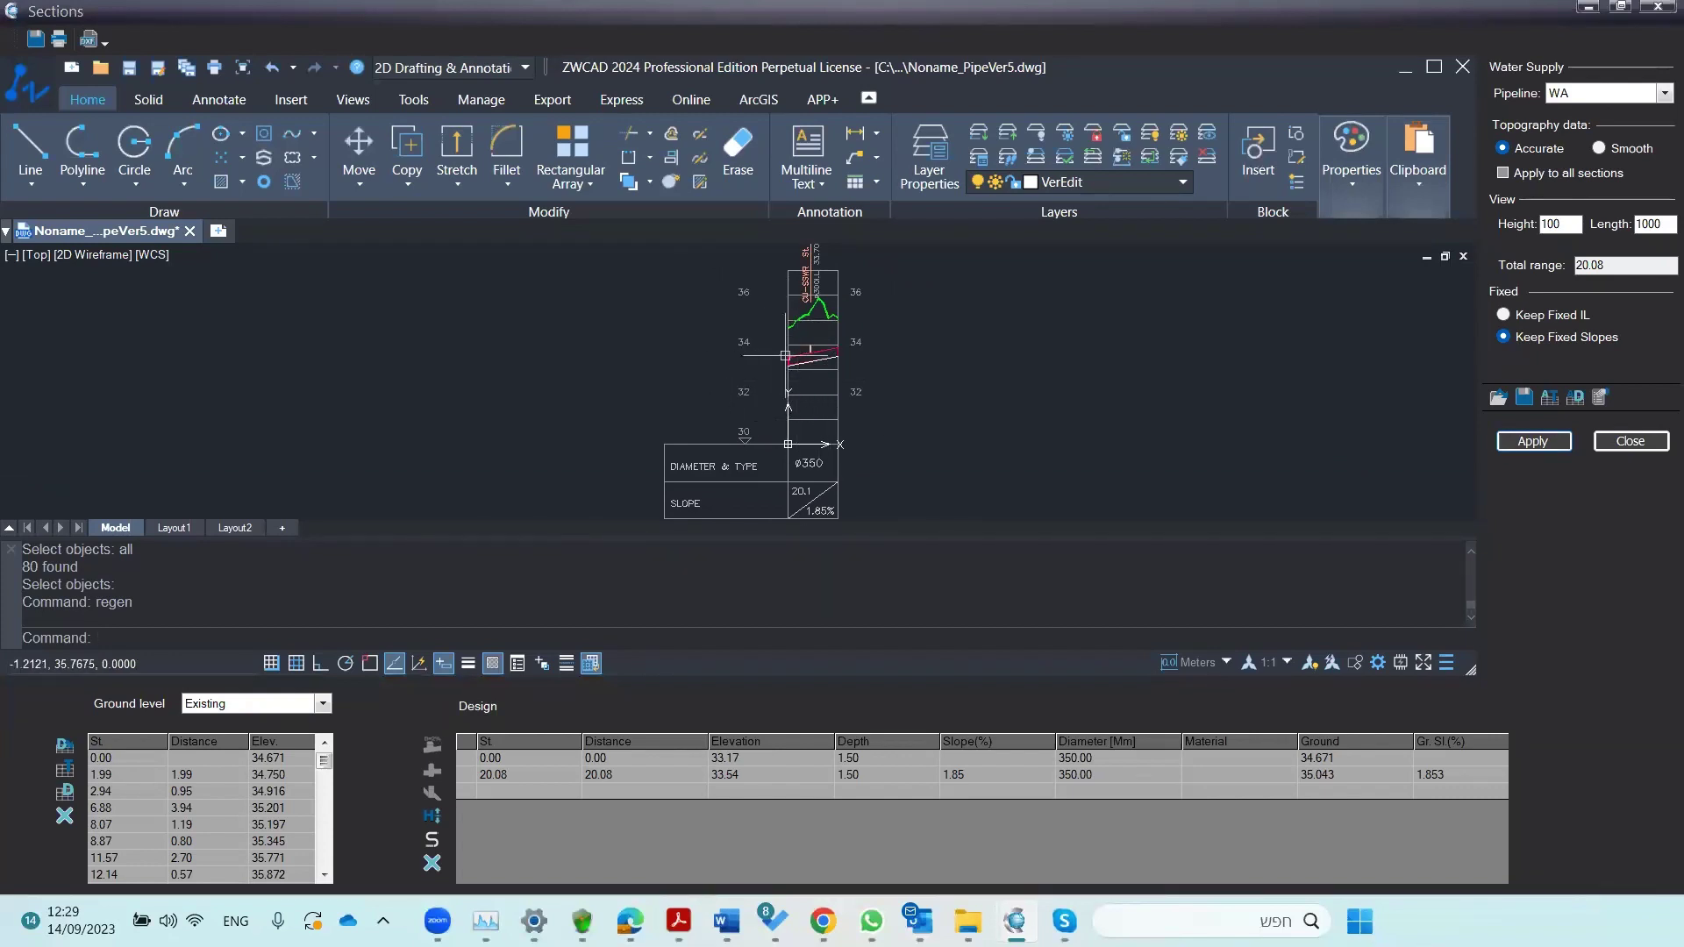
scroll(754, 353, up, 3)
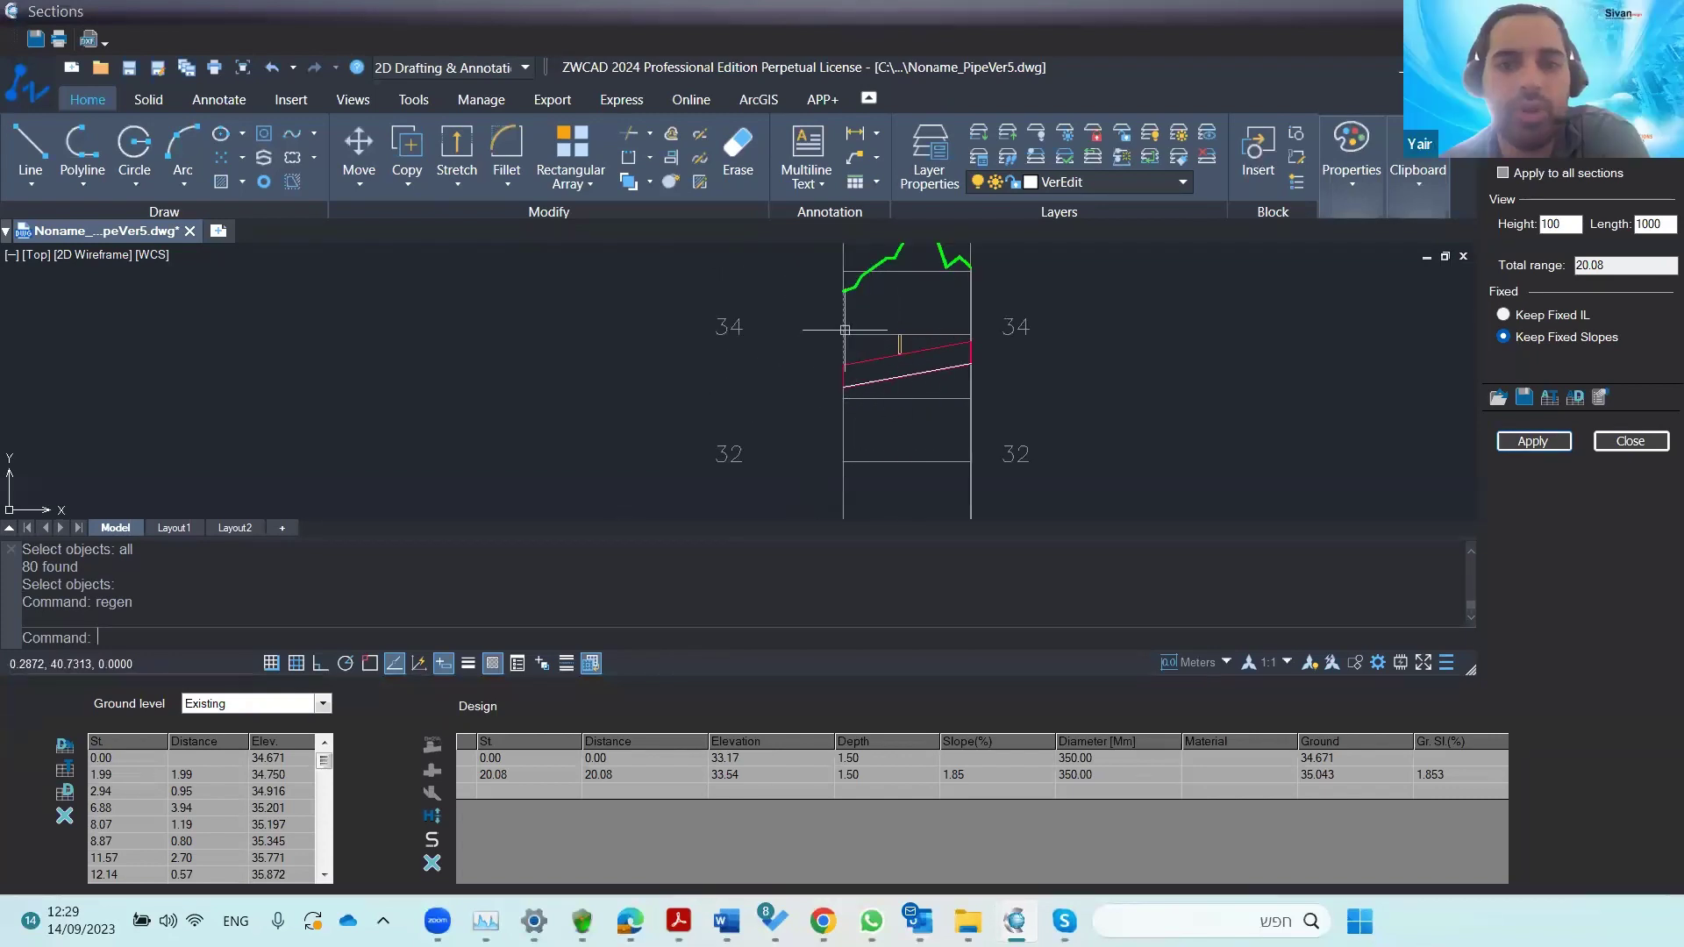
scroll(856, 340, down, 4)
scroll(858, 377, up, 5)
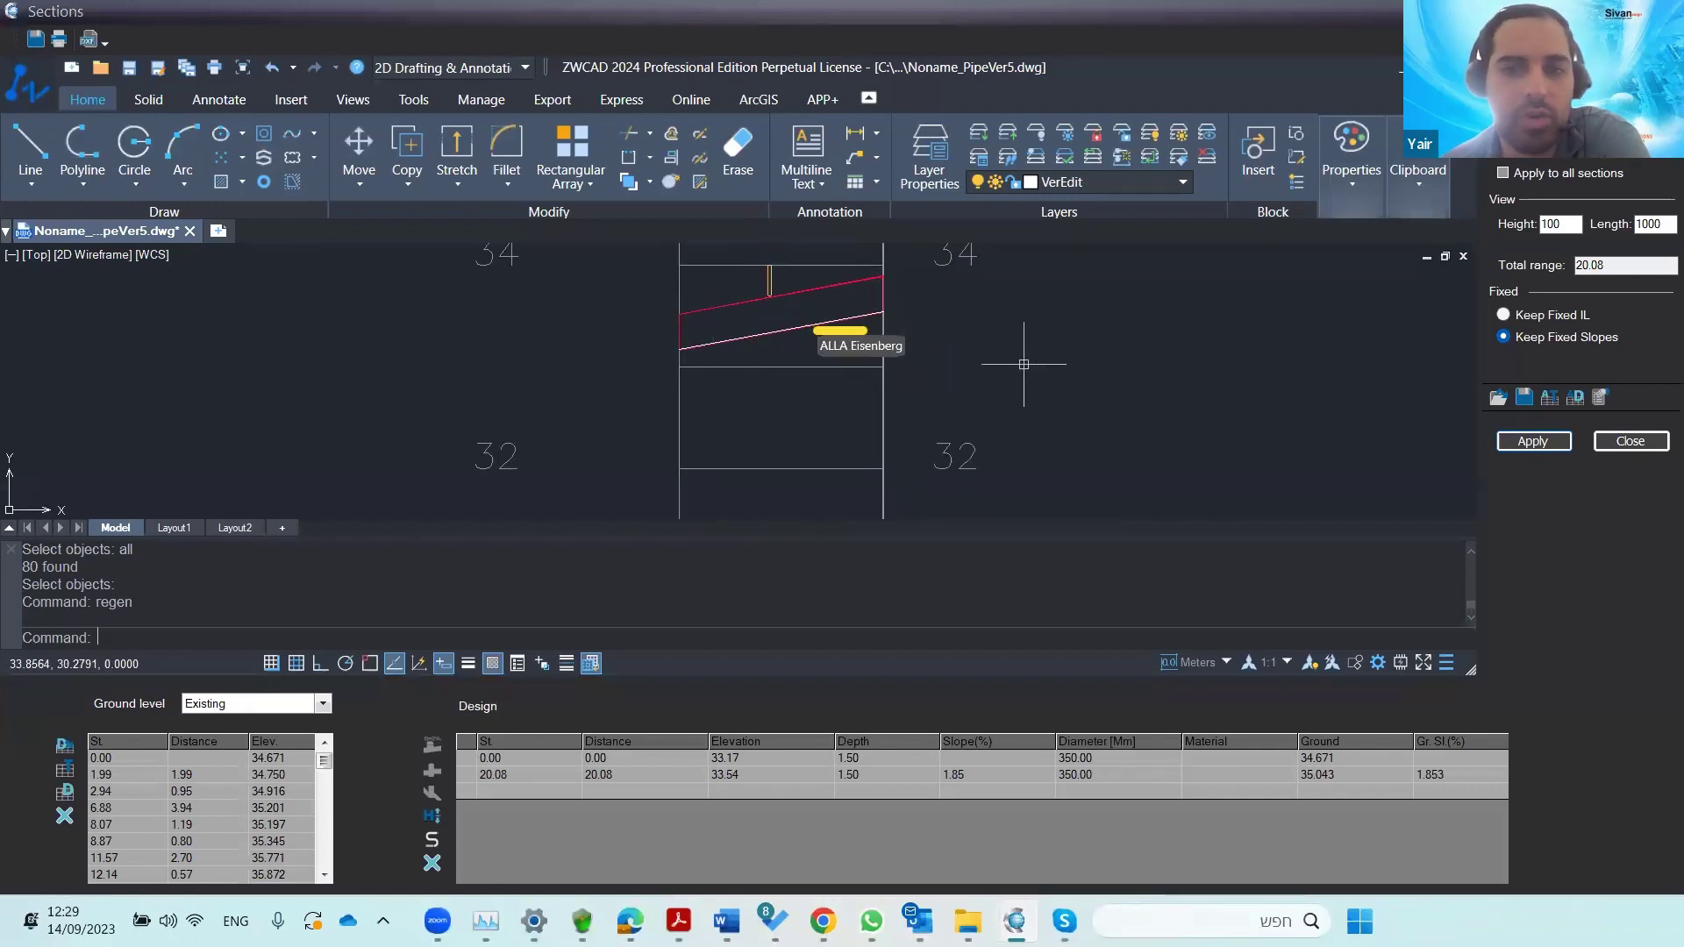
scroll(729, 303, down, 6)
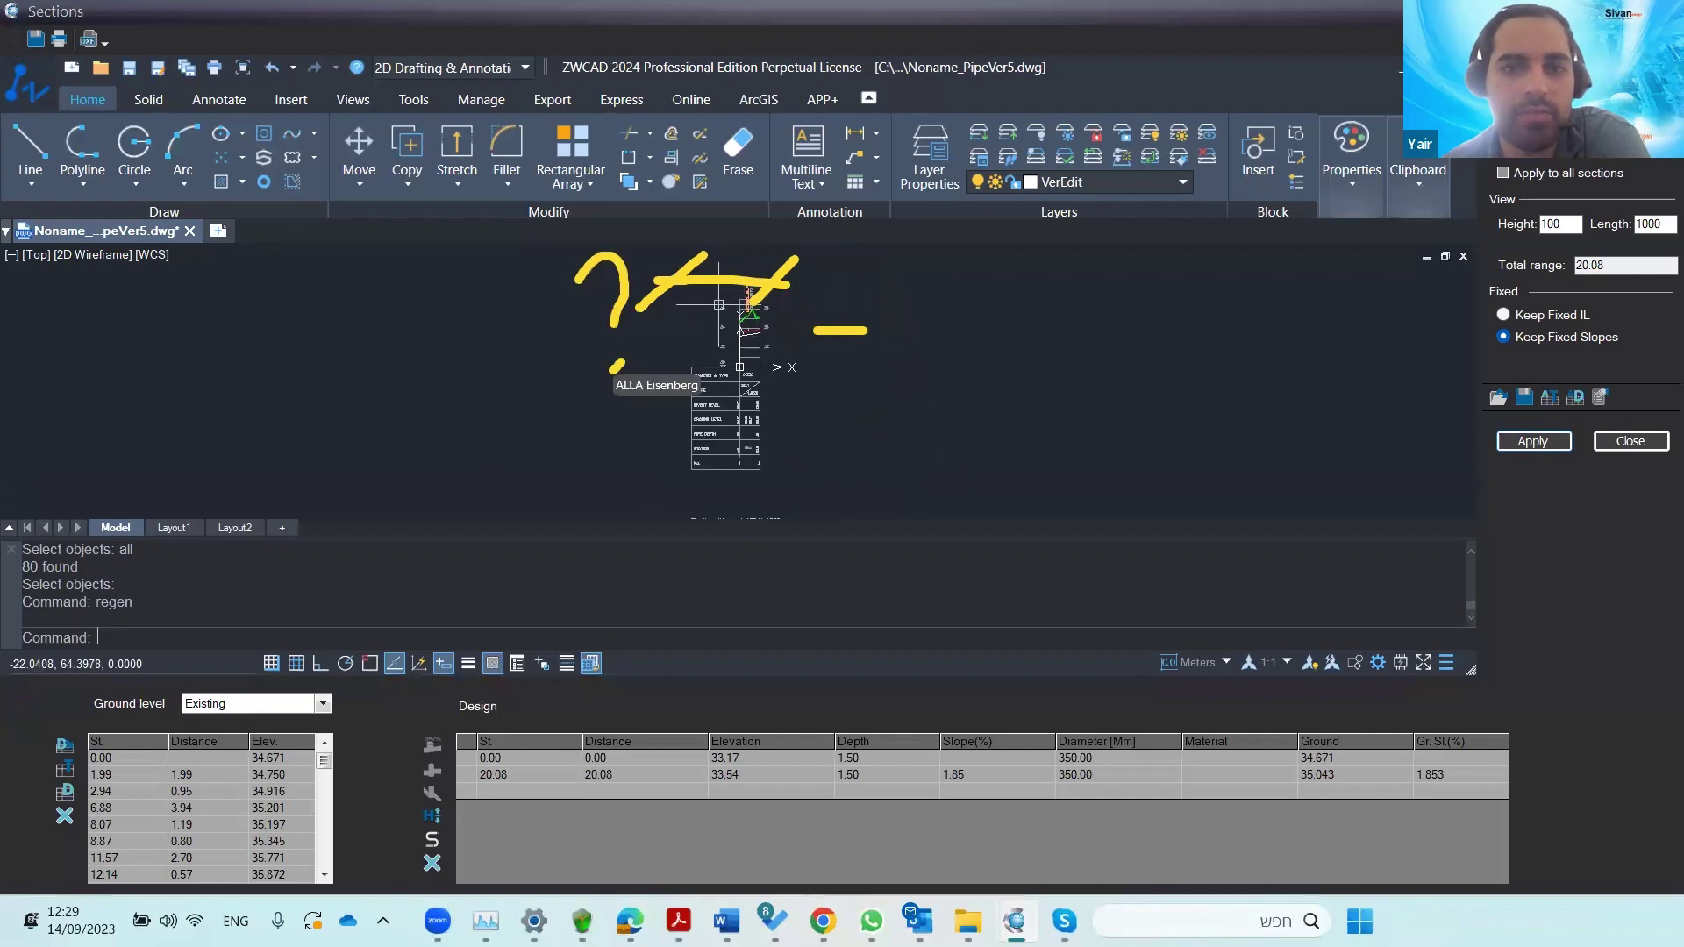
scroll(707, 320, down, 5)
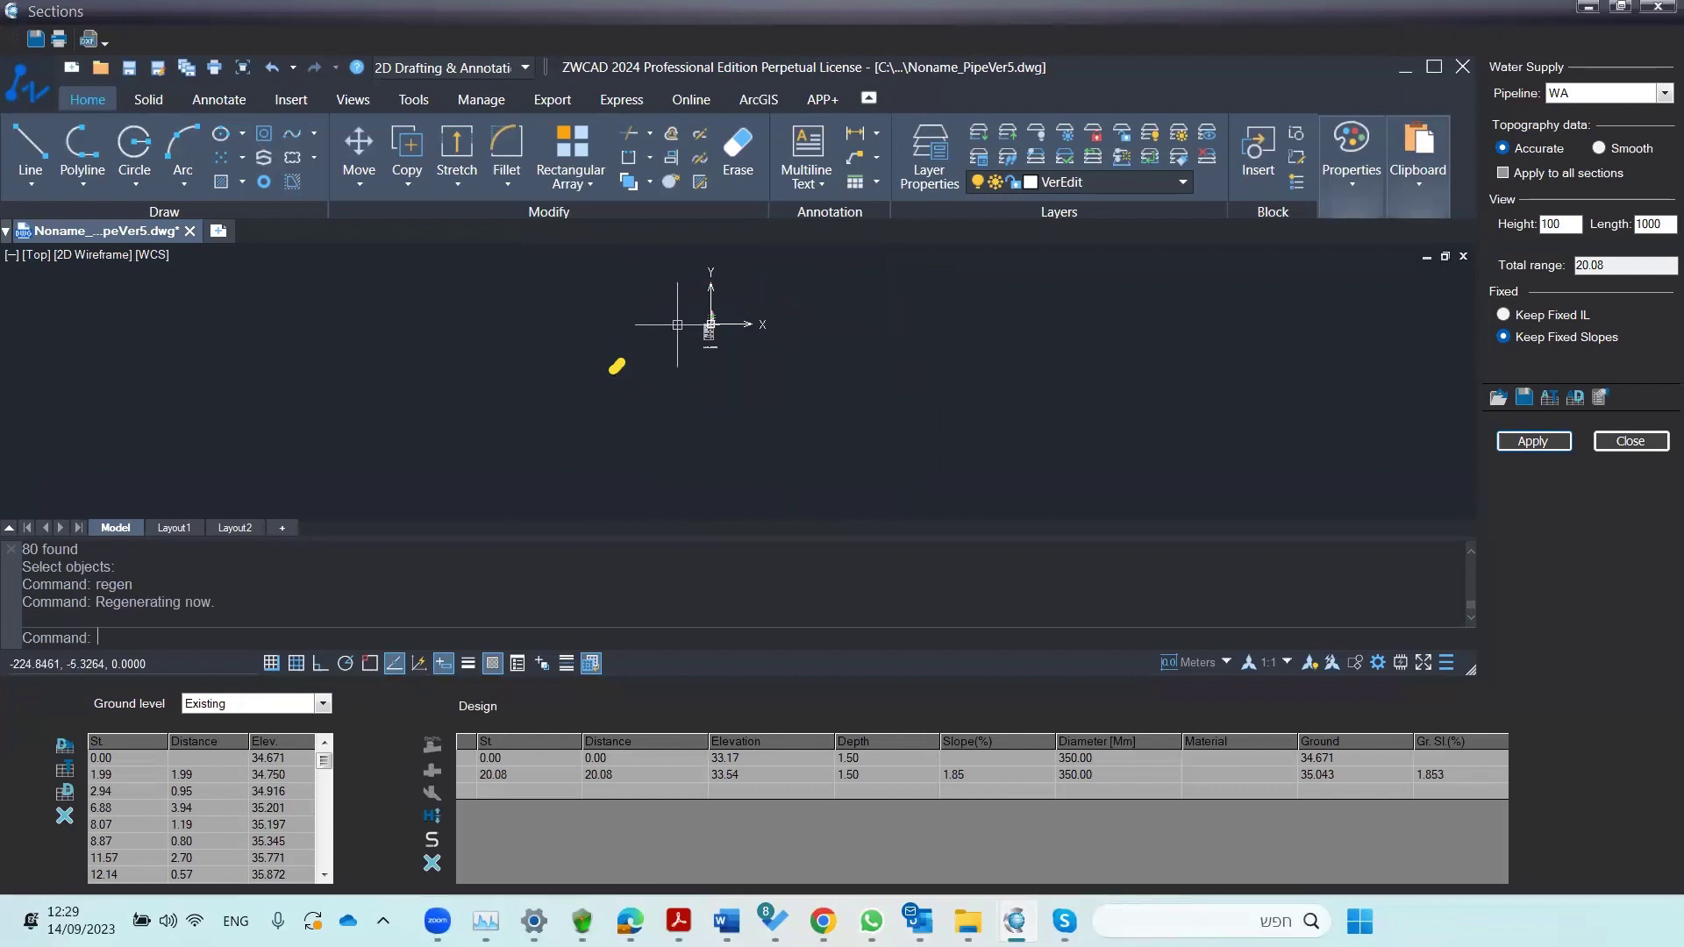
scroll(706, 350, up, 5)
scroll(706, 371, up, 3)
scroll(690, 321, up, 4)
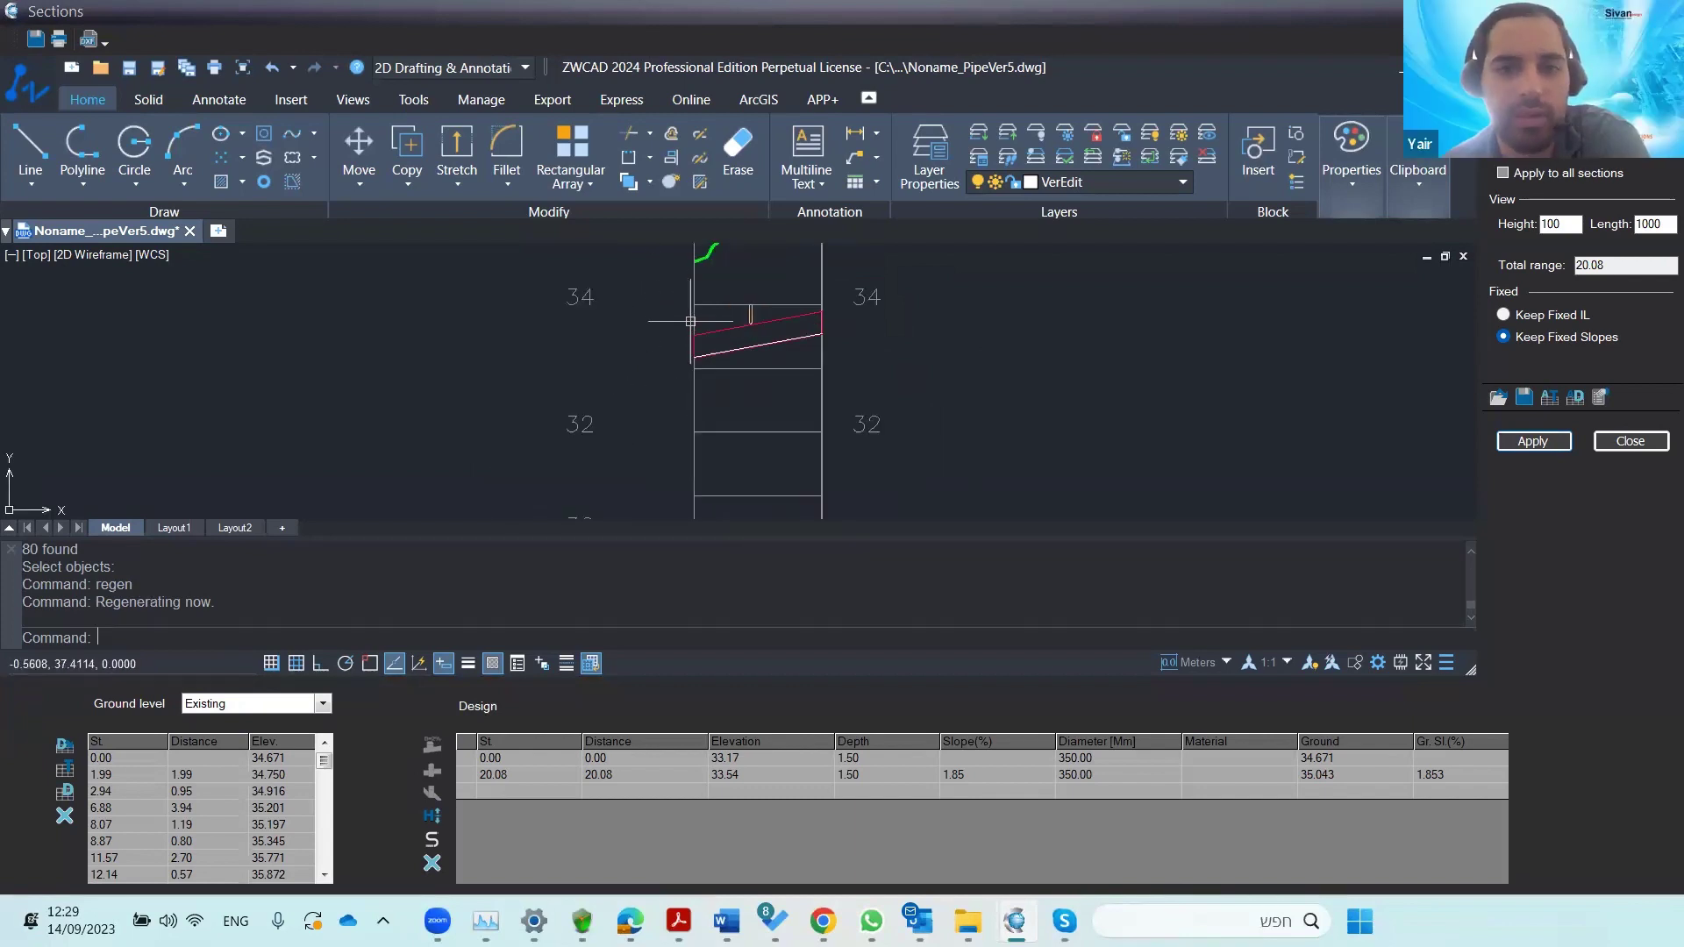
scroll(684, 329, up, 2)
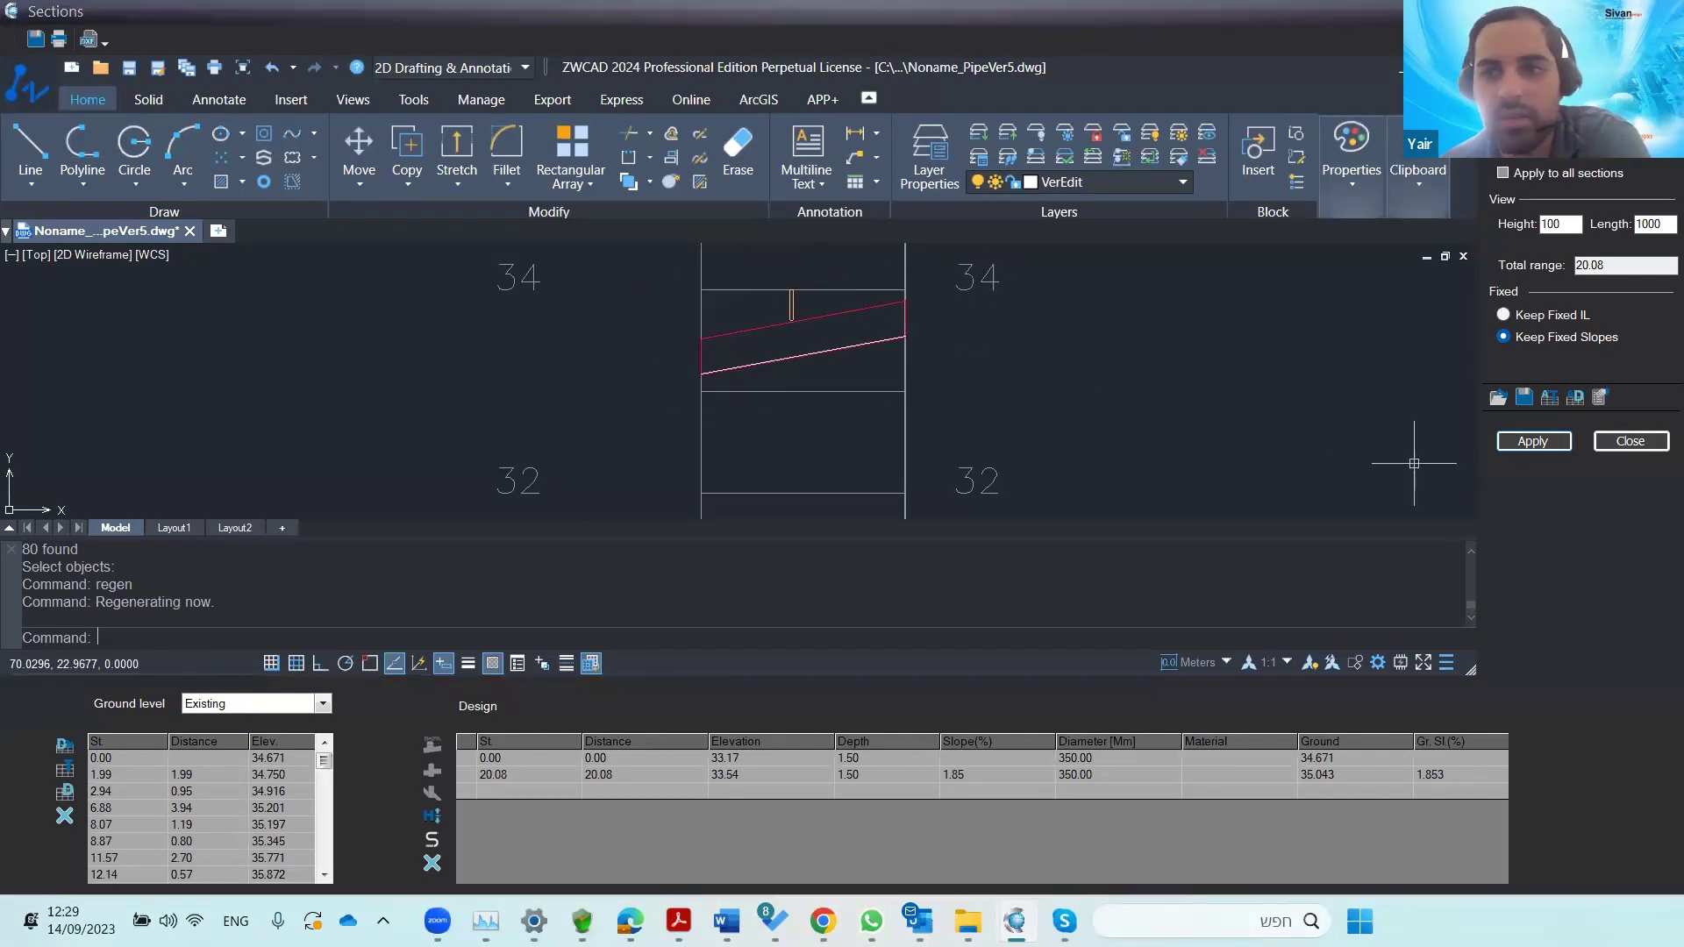
click(1630, 441)
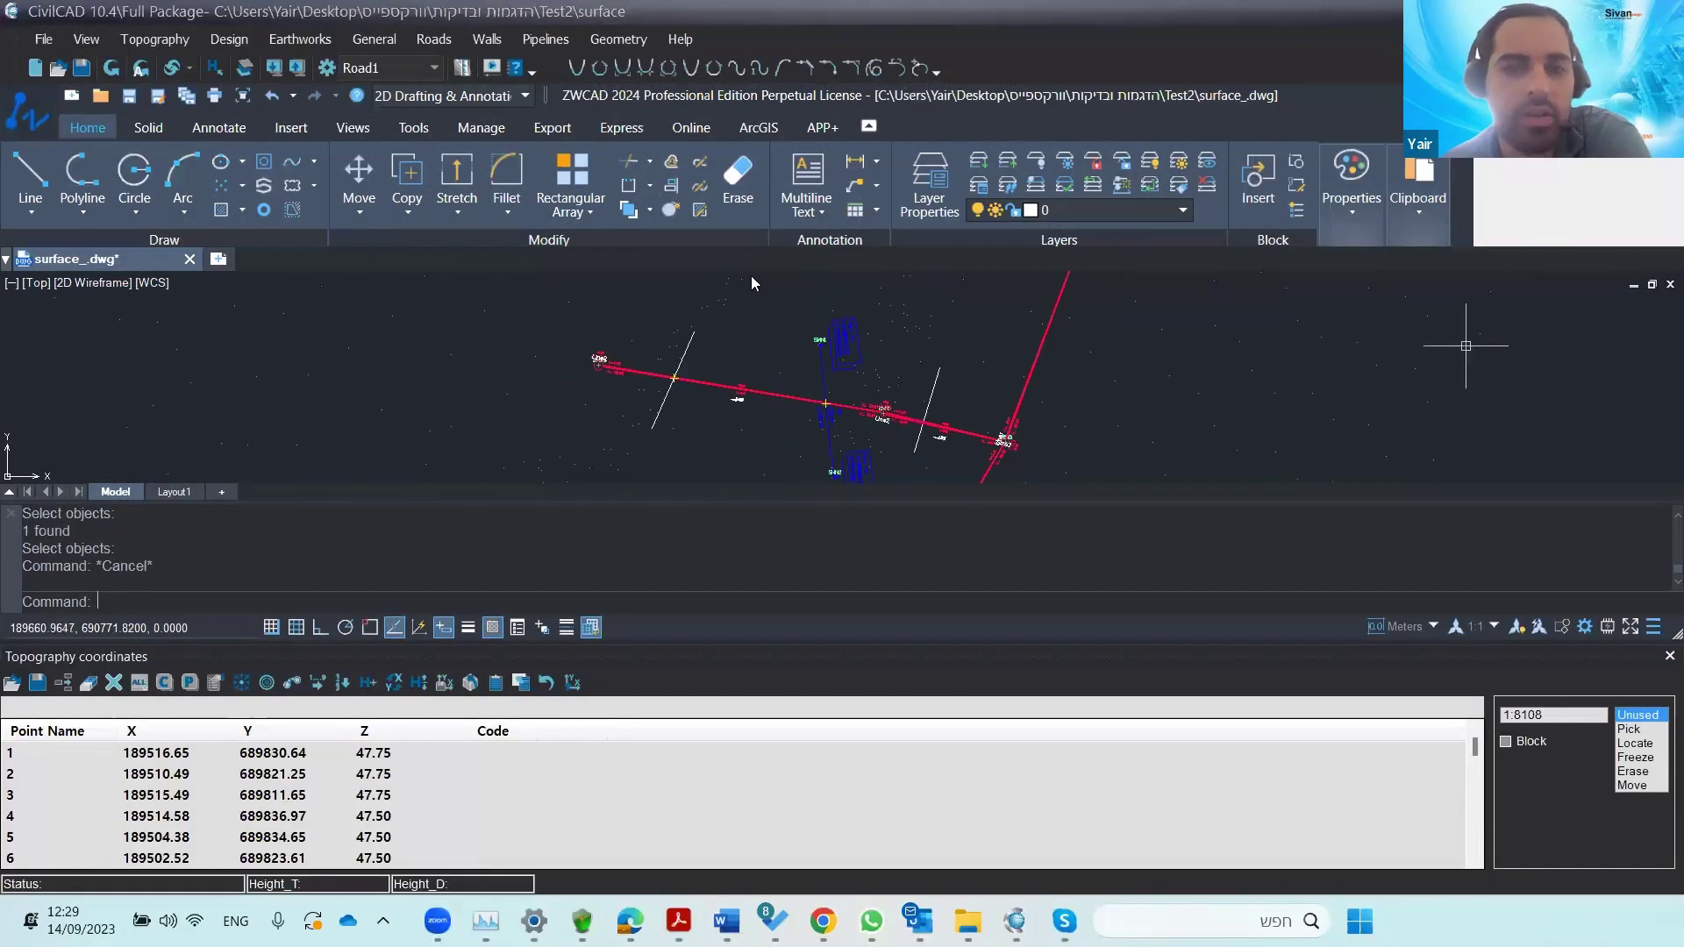
- Open the pipeline reports for the surface drawing
scroll(950, 427, down, 3)
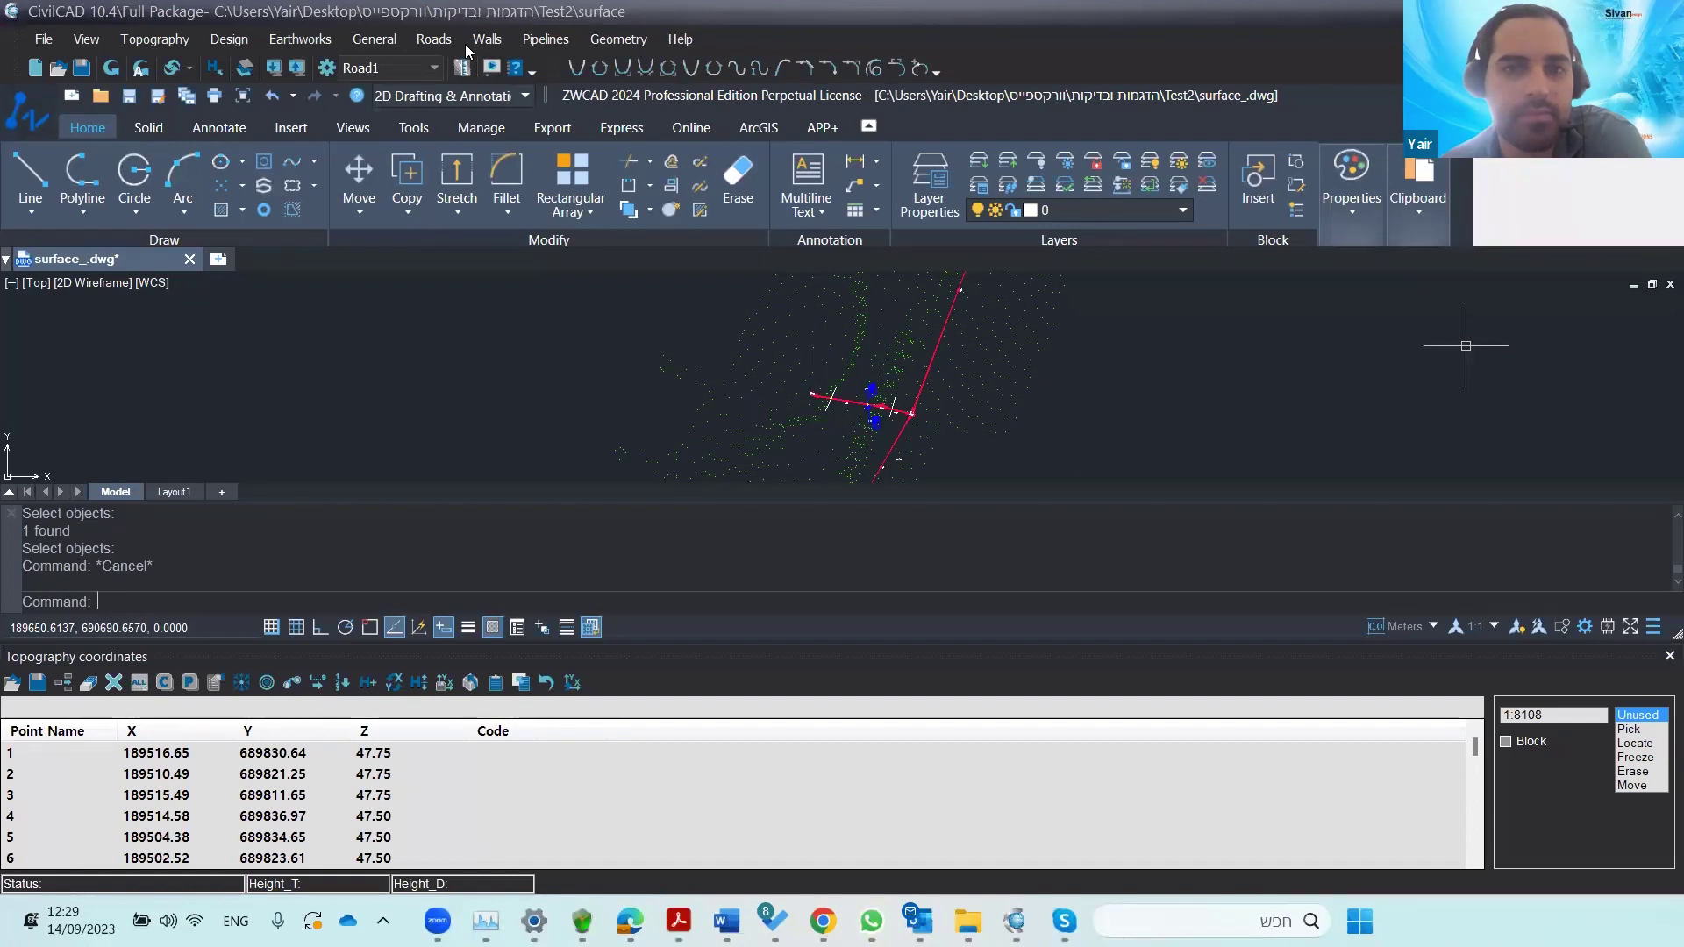
click(549, 39)
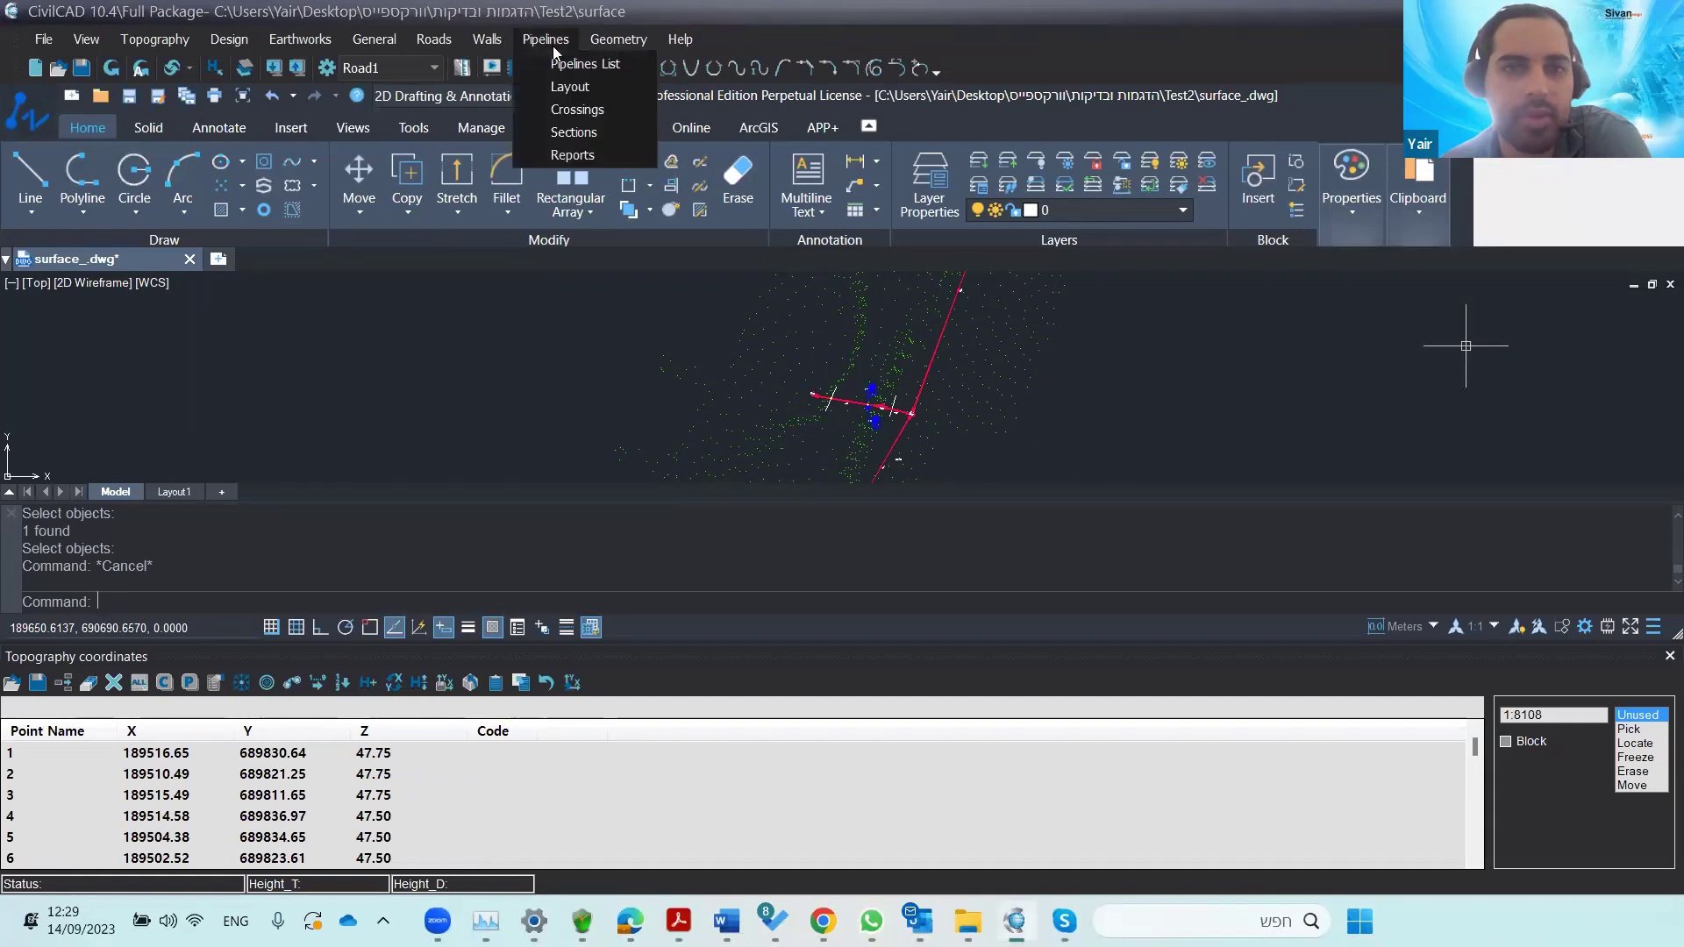
click(570, 155)
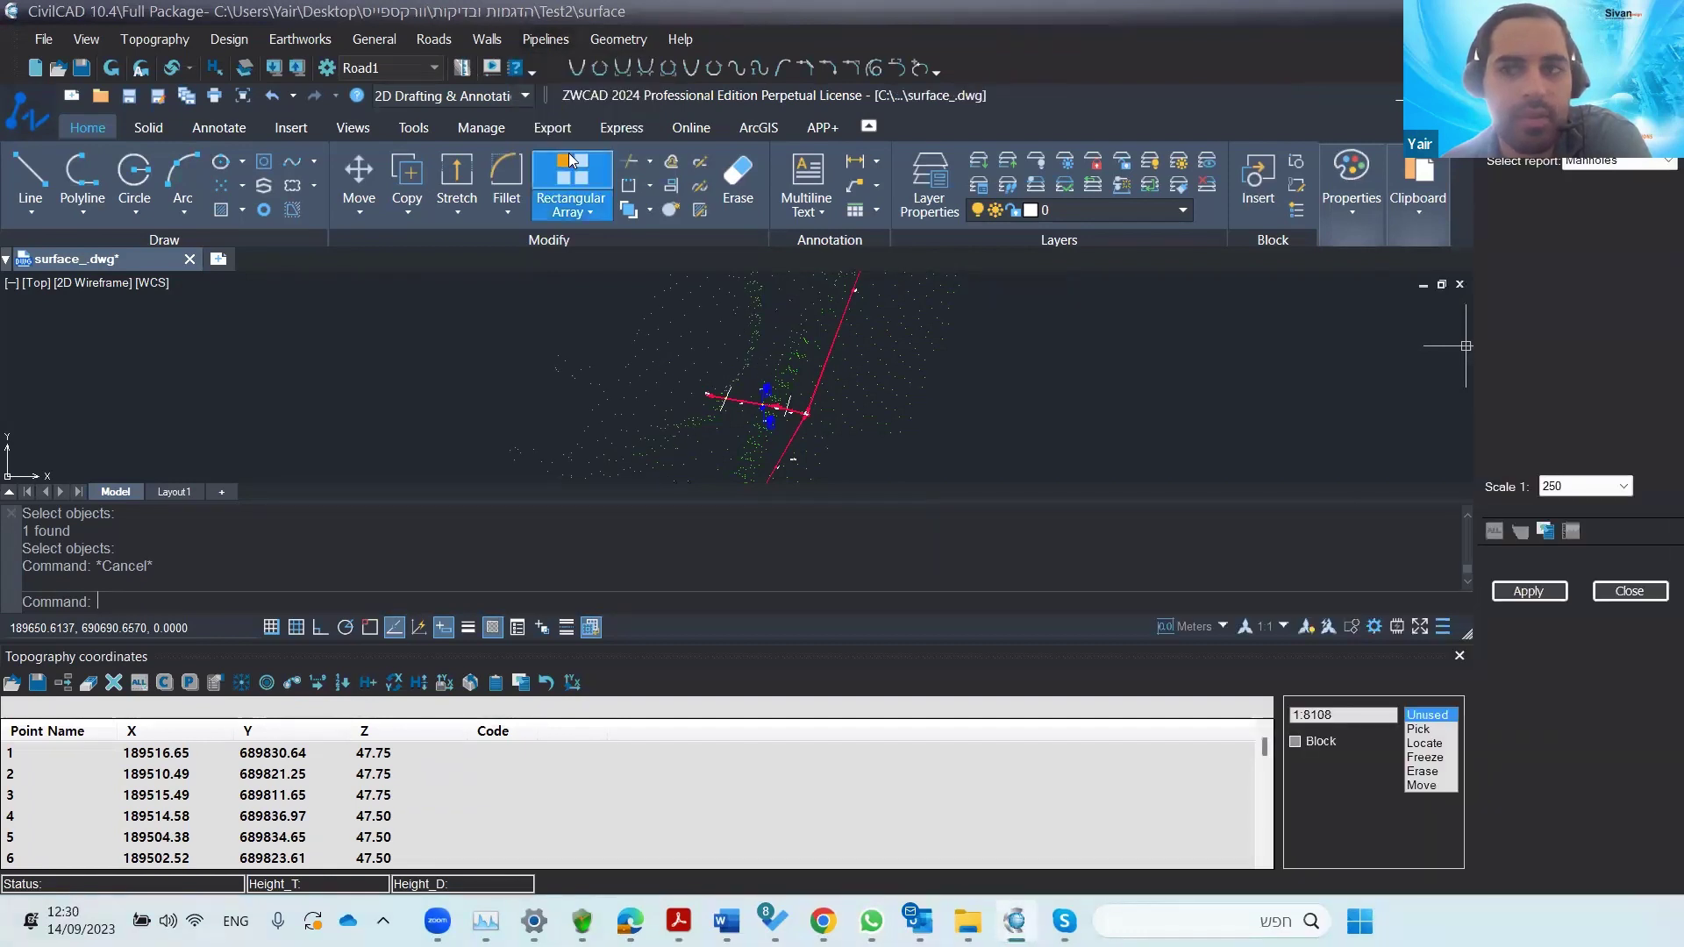
click(545, 40)
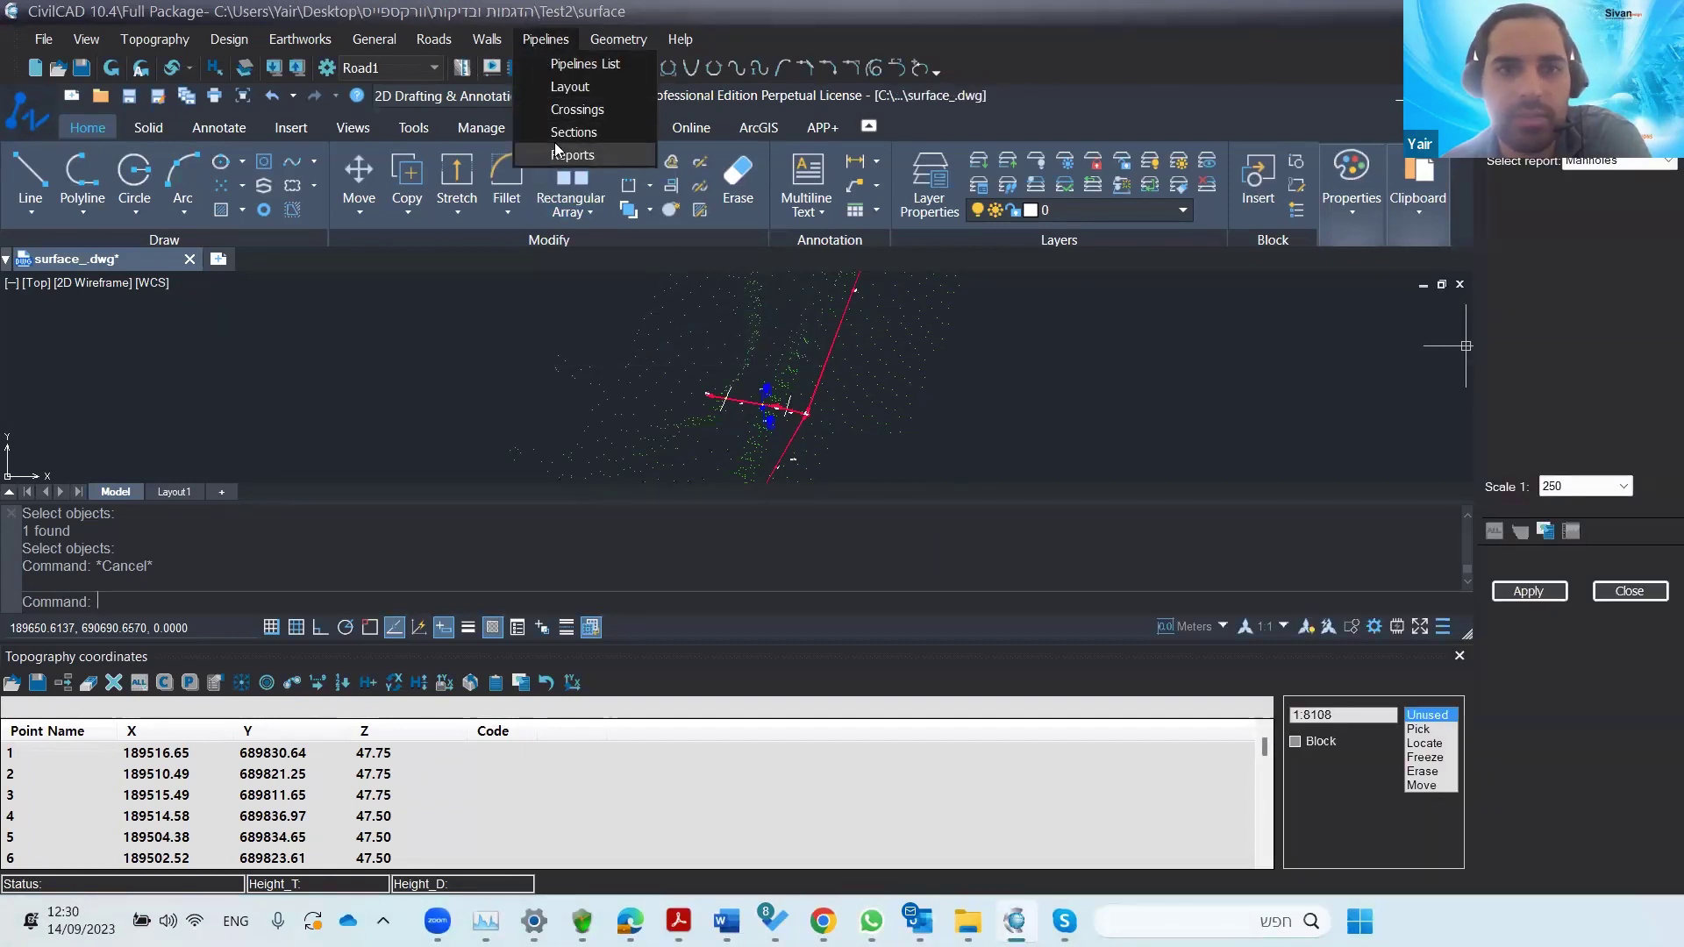
click(1572, 251)
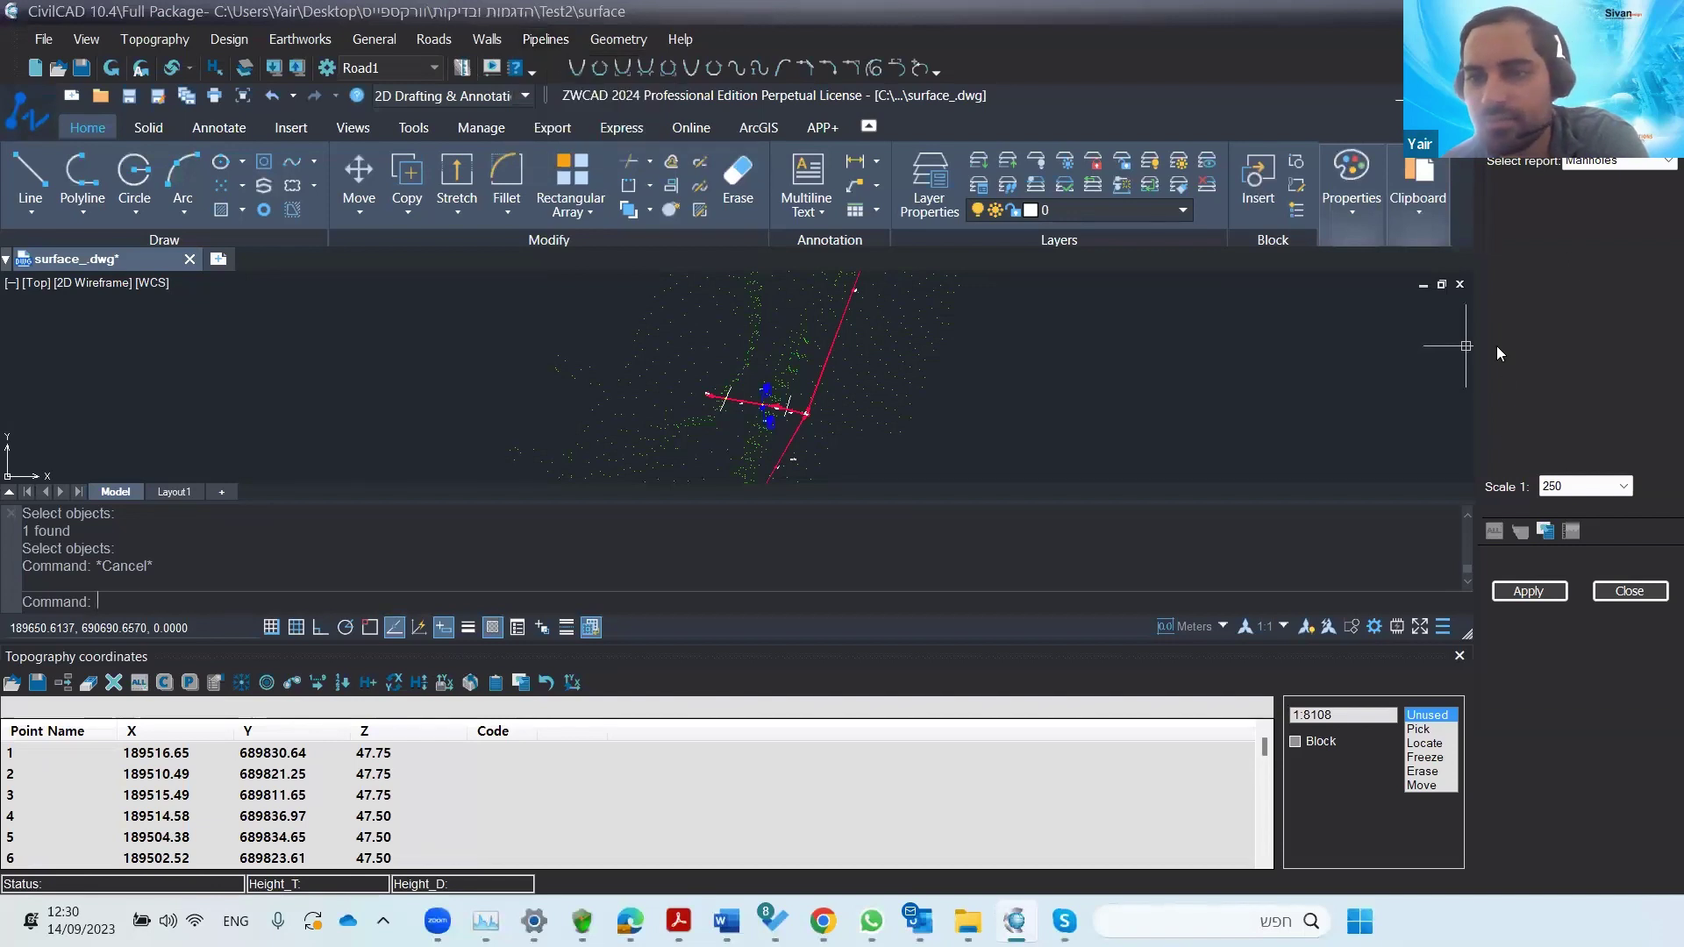
- Generate the Pipes report, review the pipe diameters and lengths by material, and close the report
click(1614, 161)
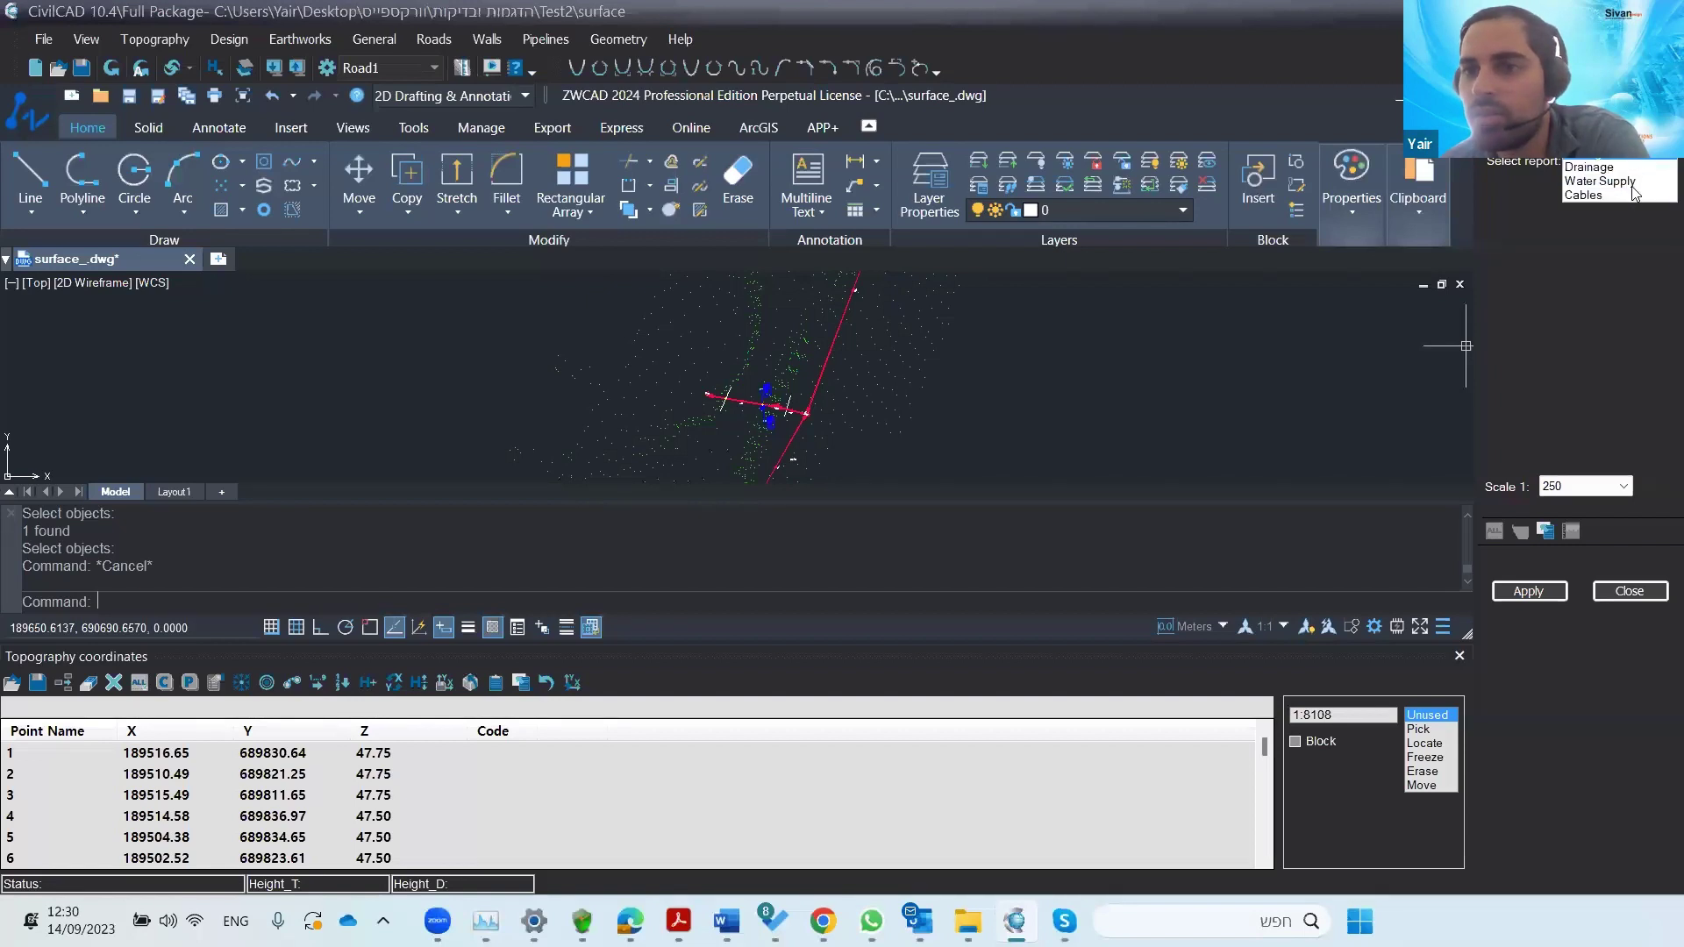
click(1497, 173)
click(1669, 161)
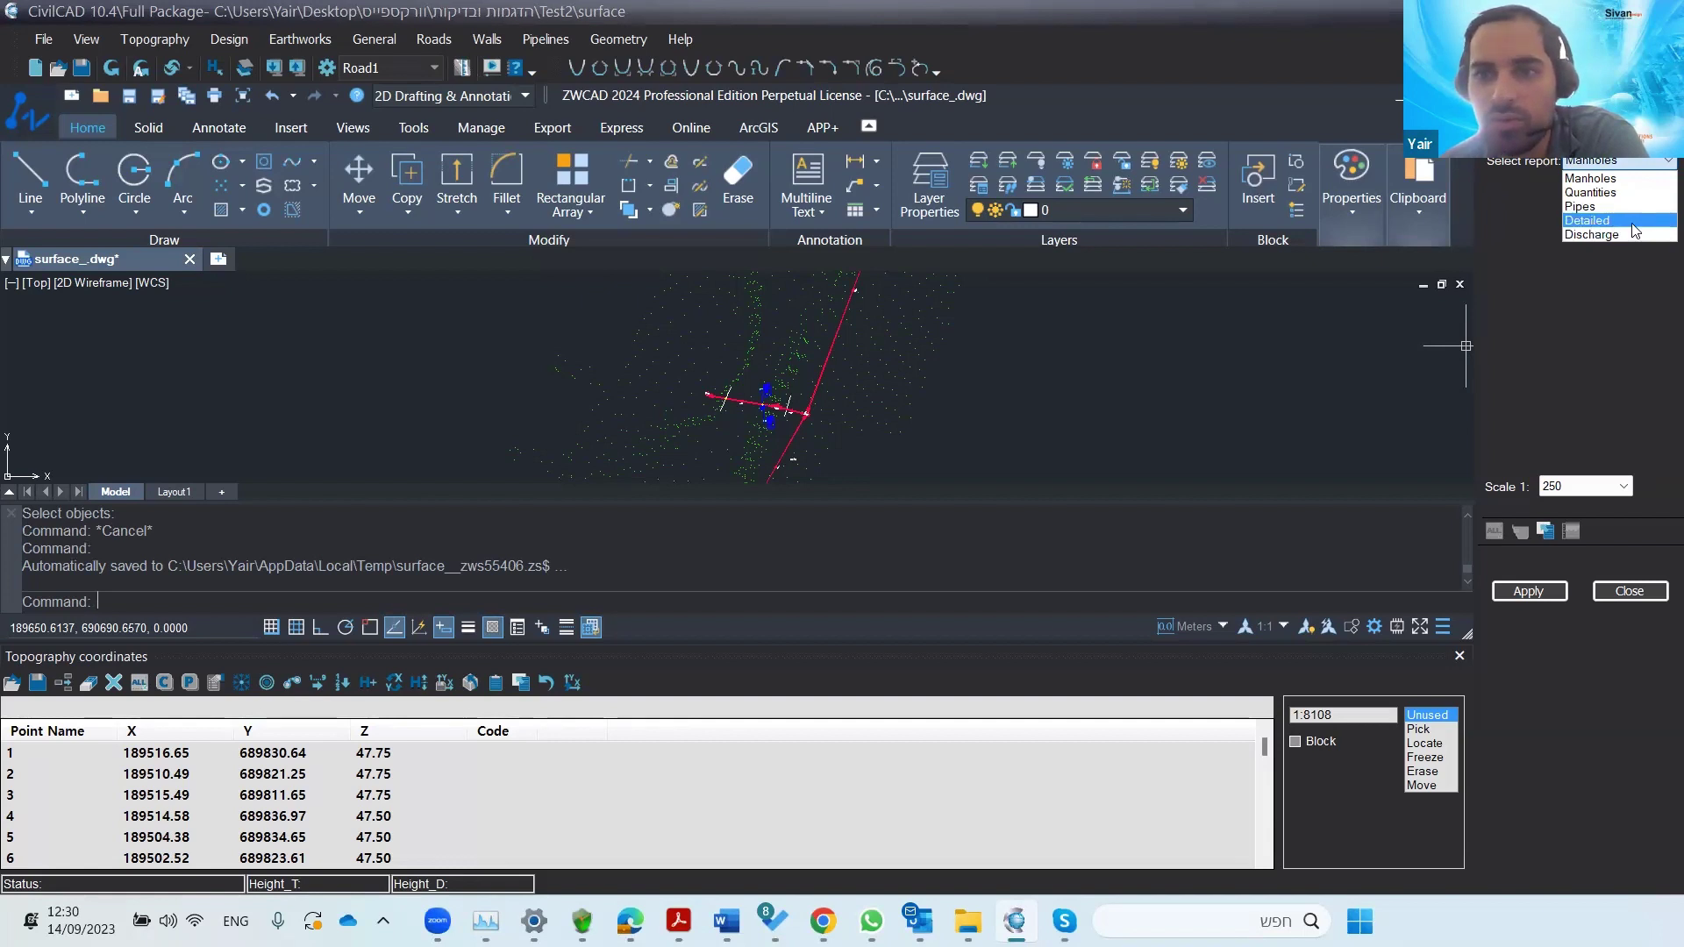
click(1614, 210)
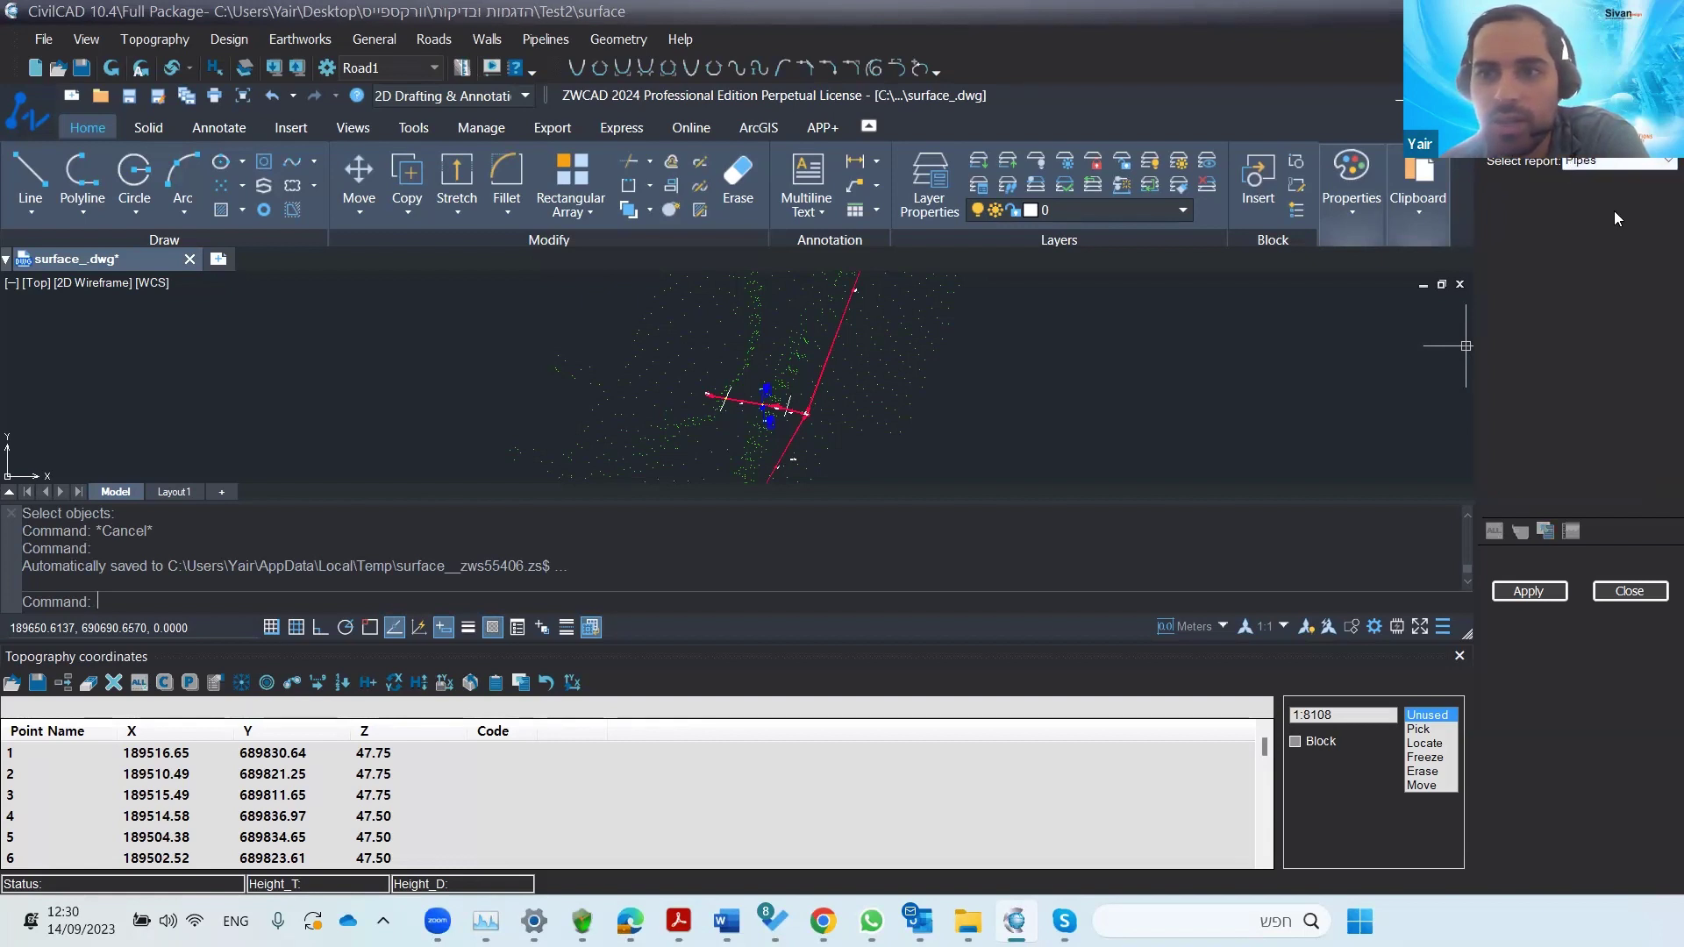
click(1601, 162)
click(1602, 163)
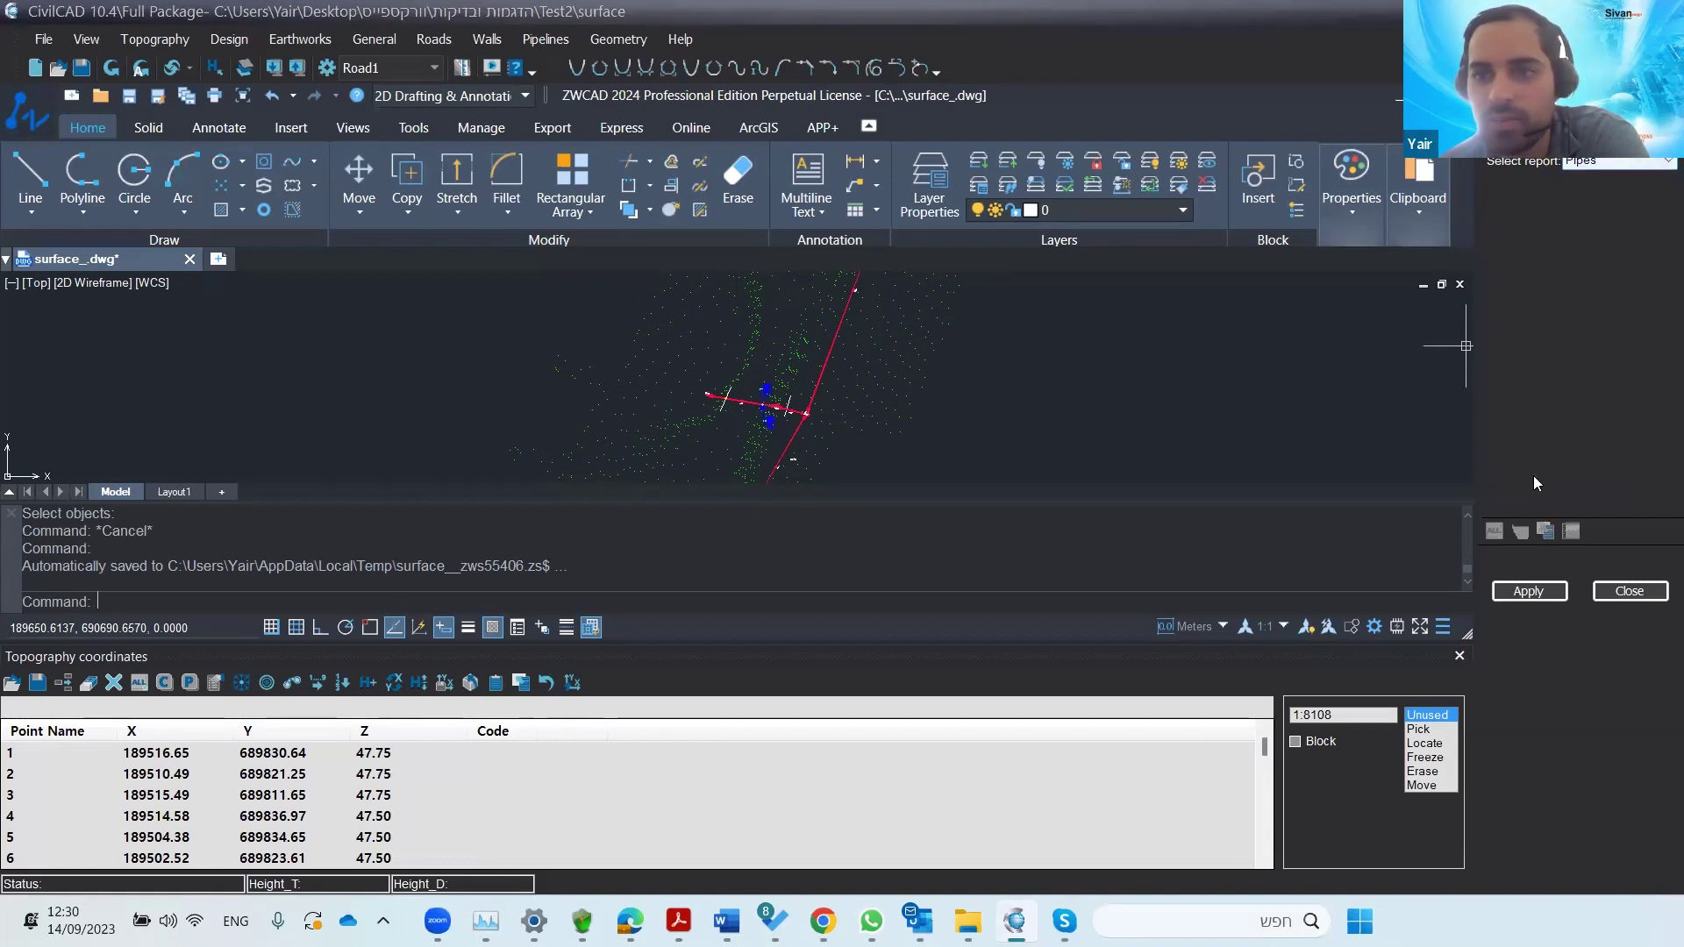
click(1528, 591)
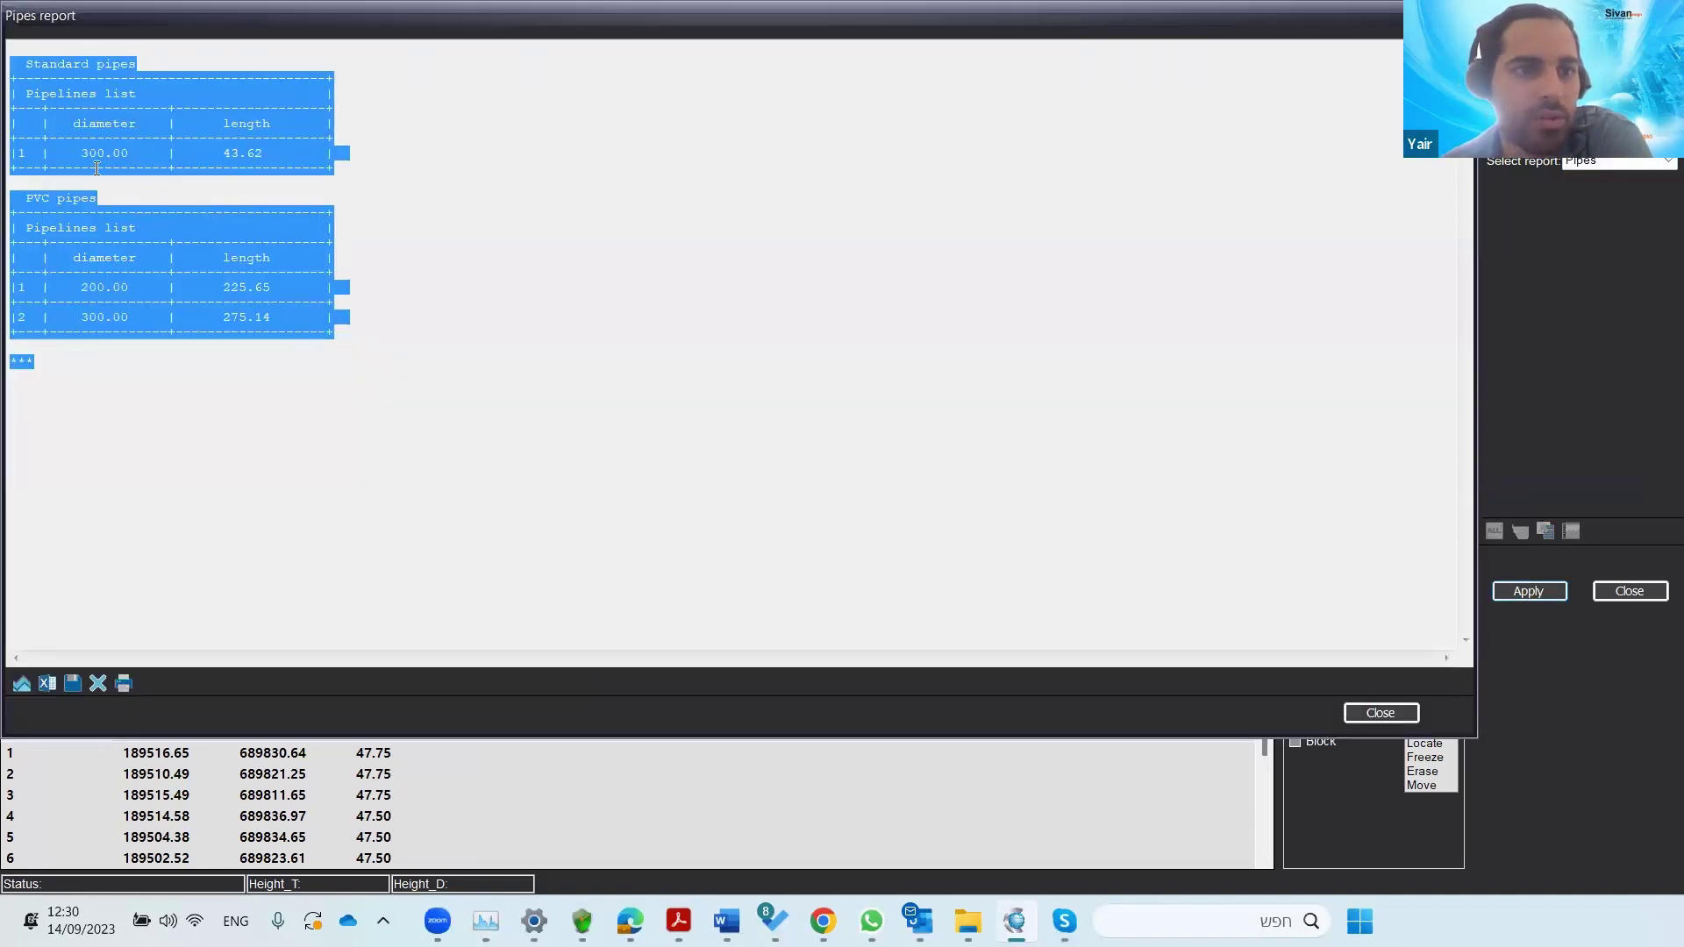
click(81, 287)
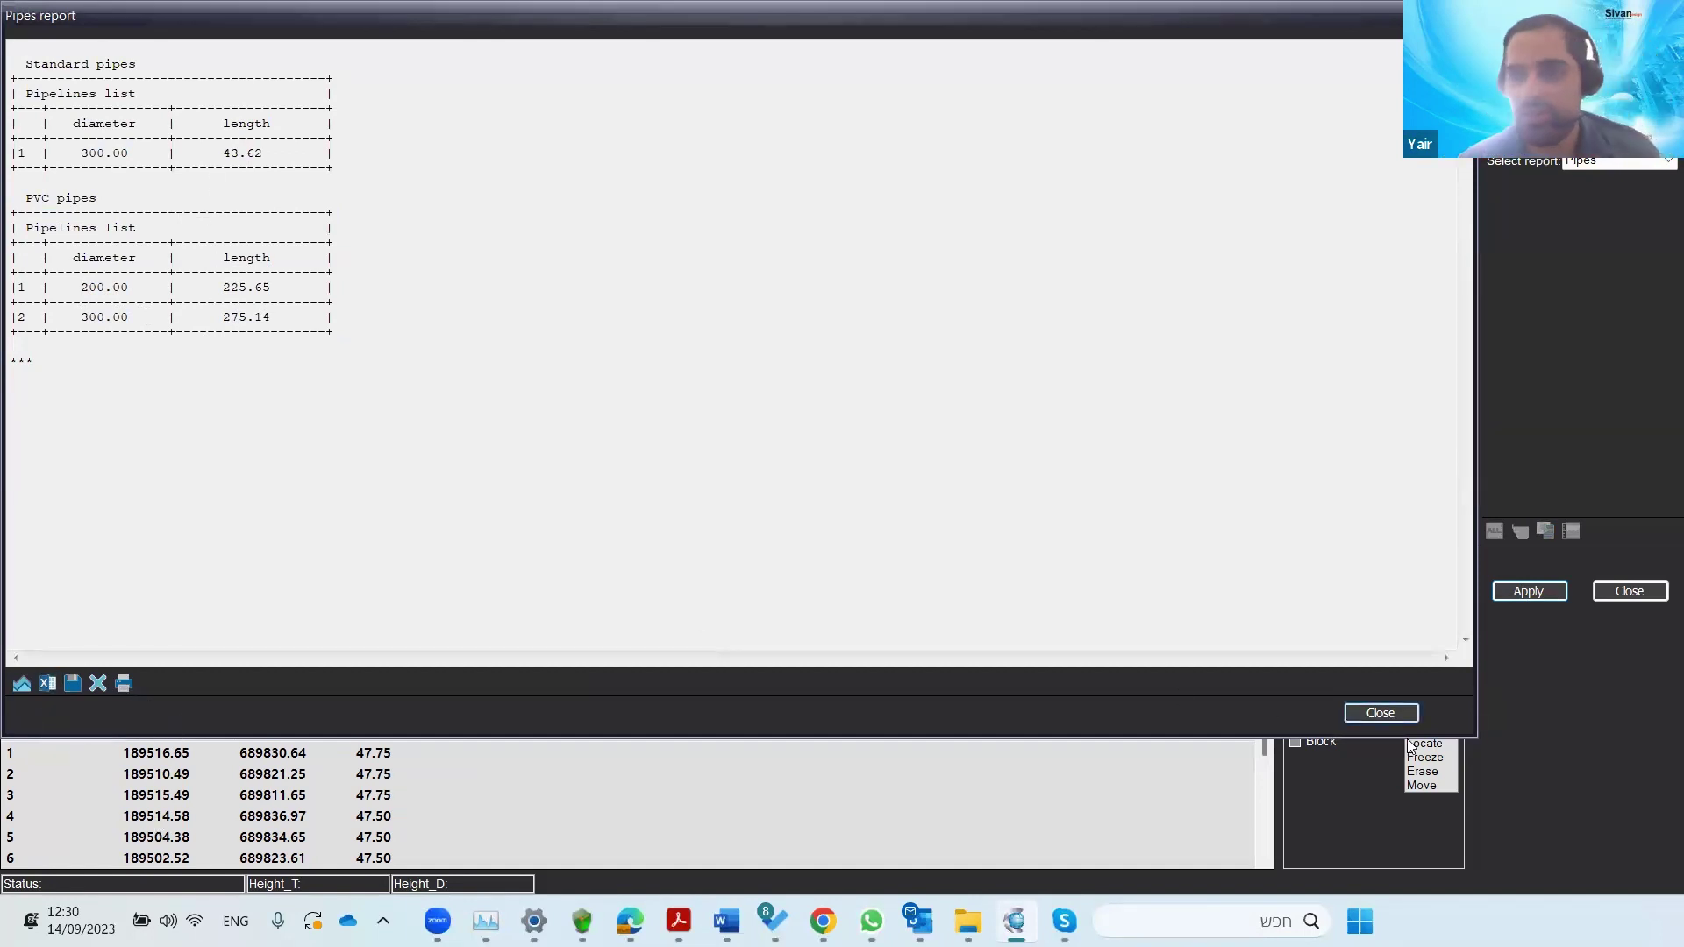
click(1382, 714)
- Generate a Detailed report covering pipes 1 and 2
click(1618, 161)
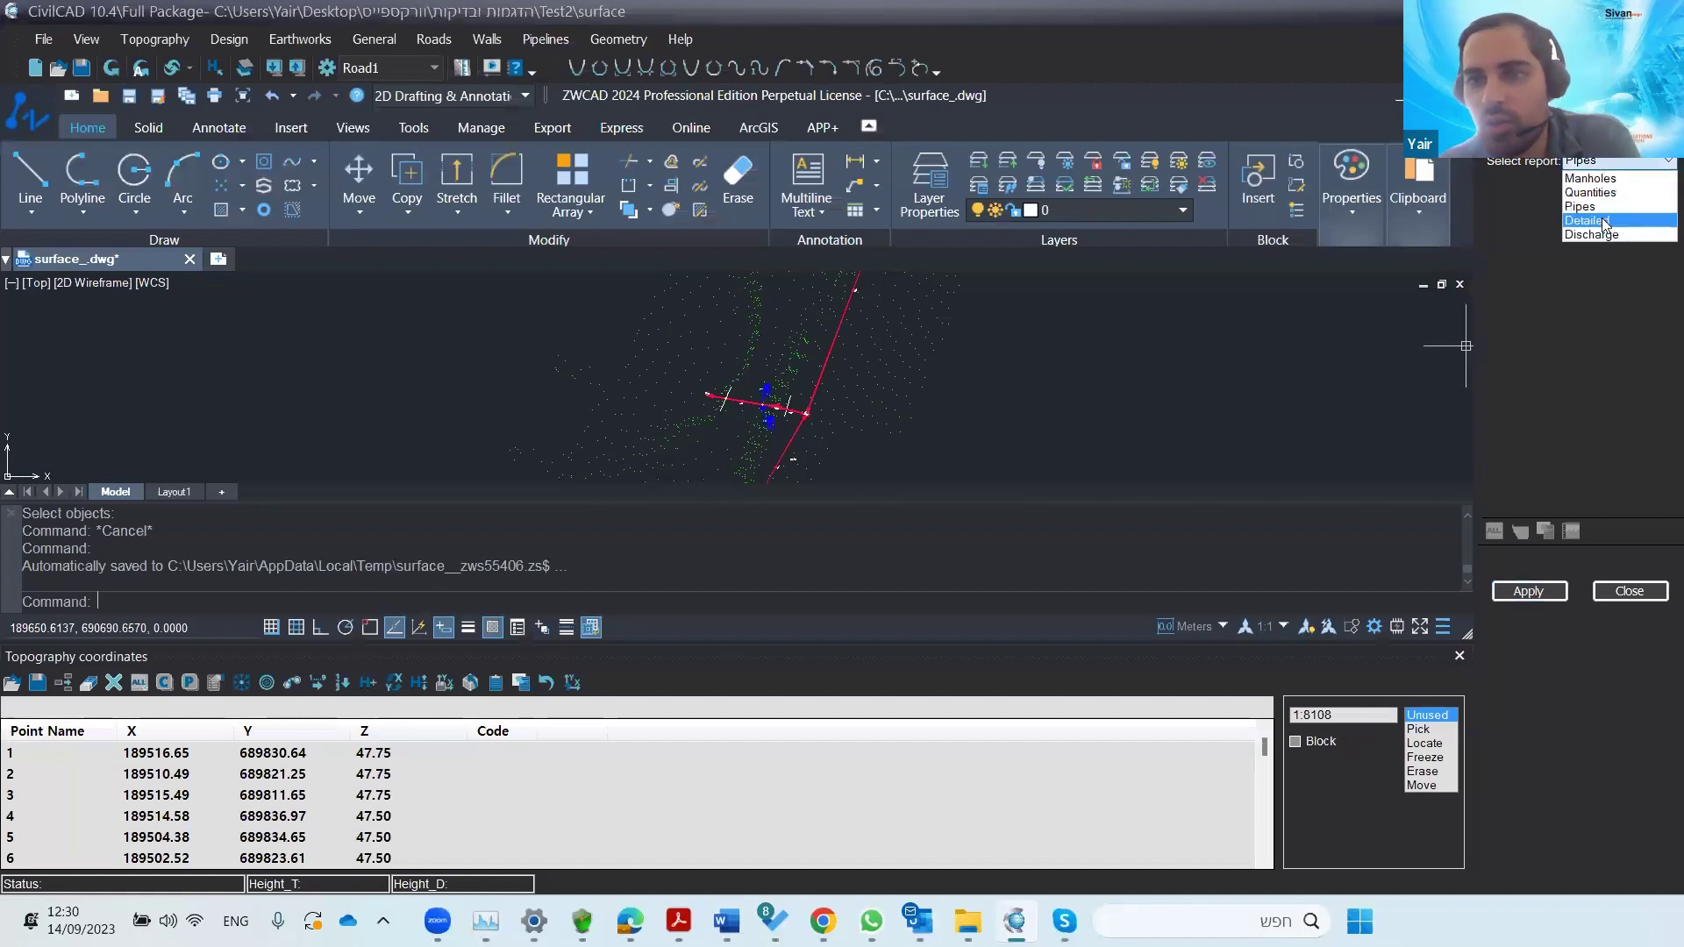
click(1605, 223)
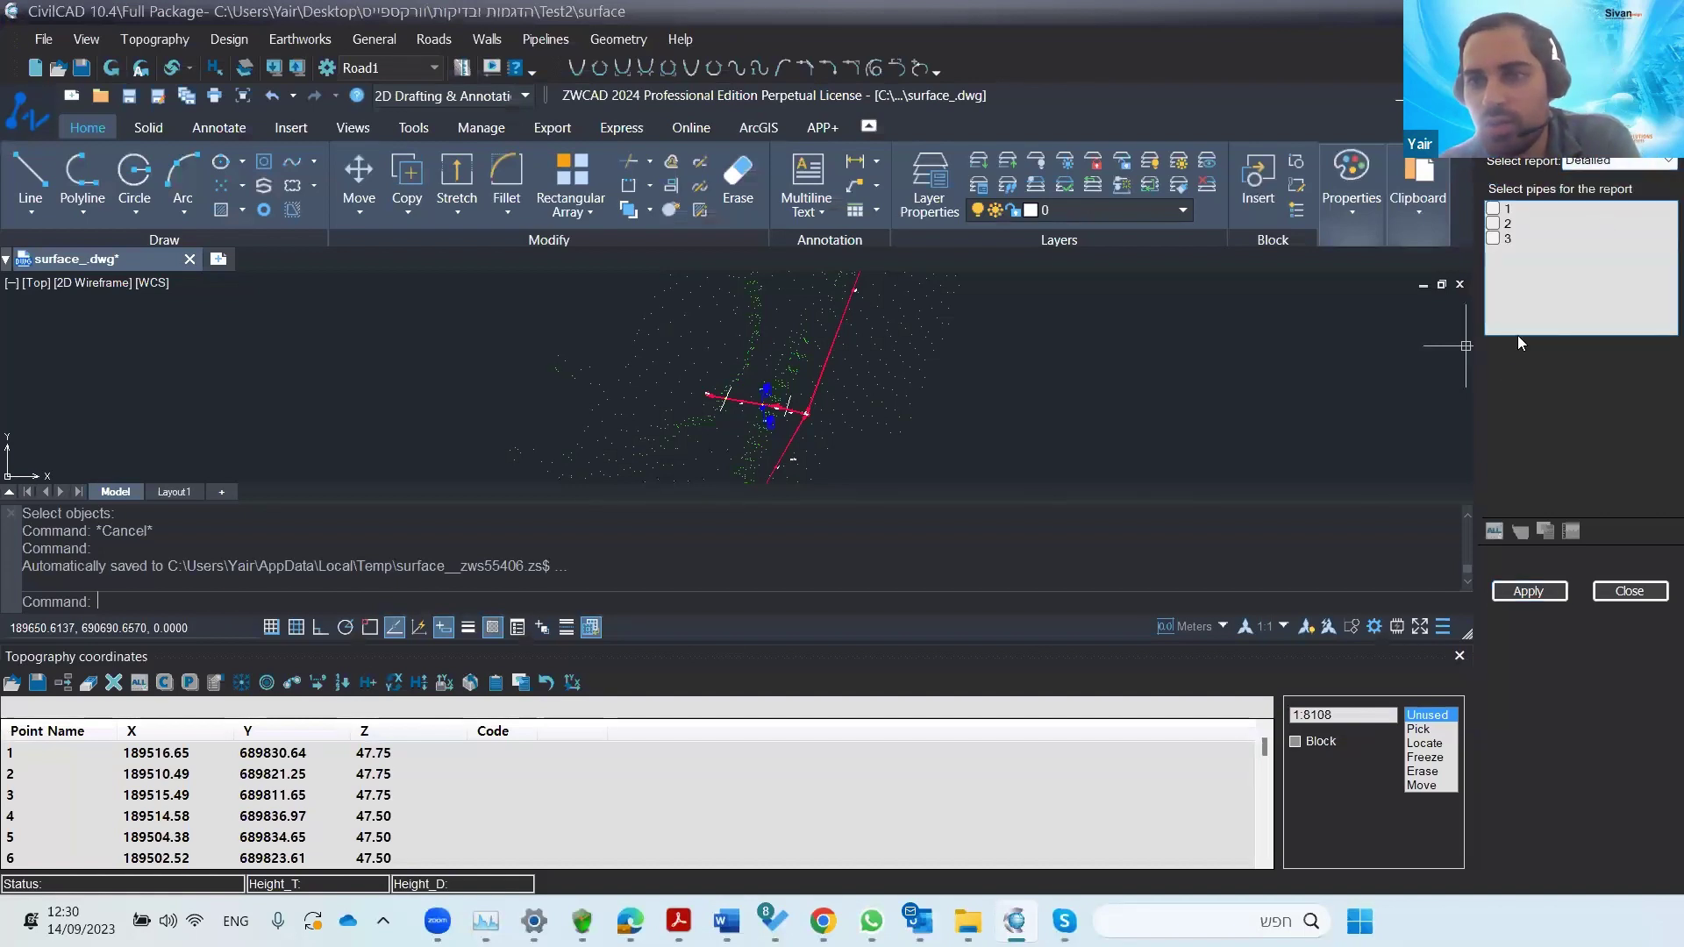
click(1493, 210)
click(1493, 225)
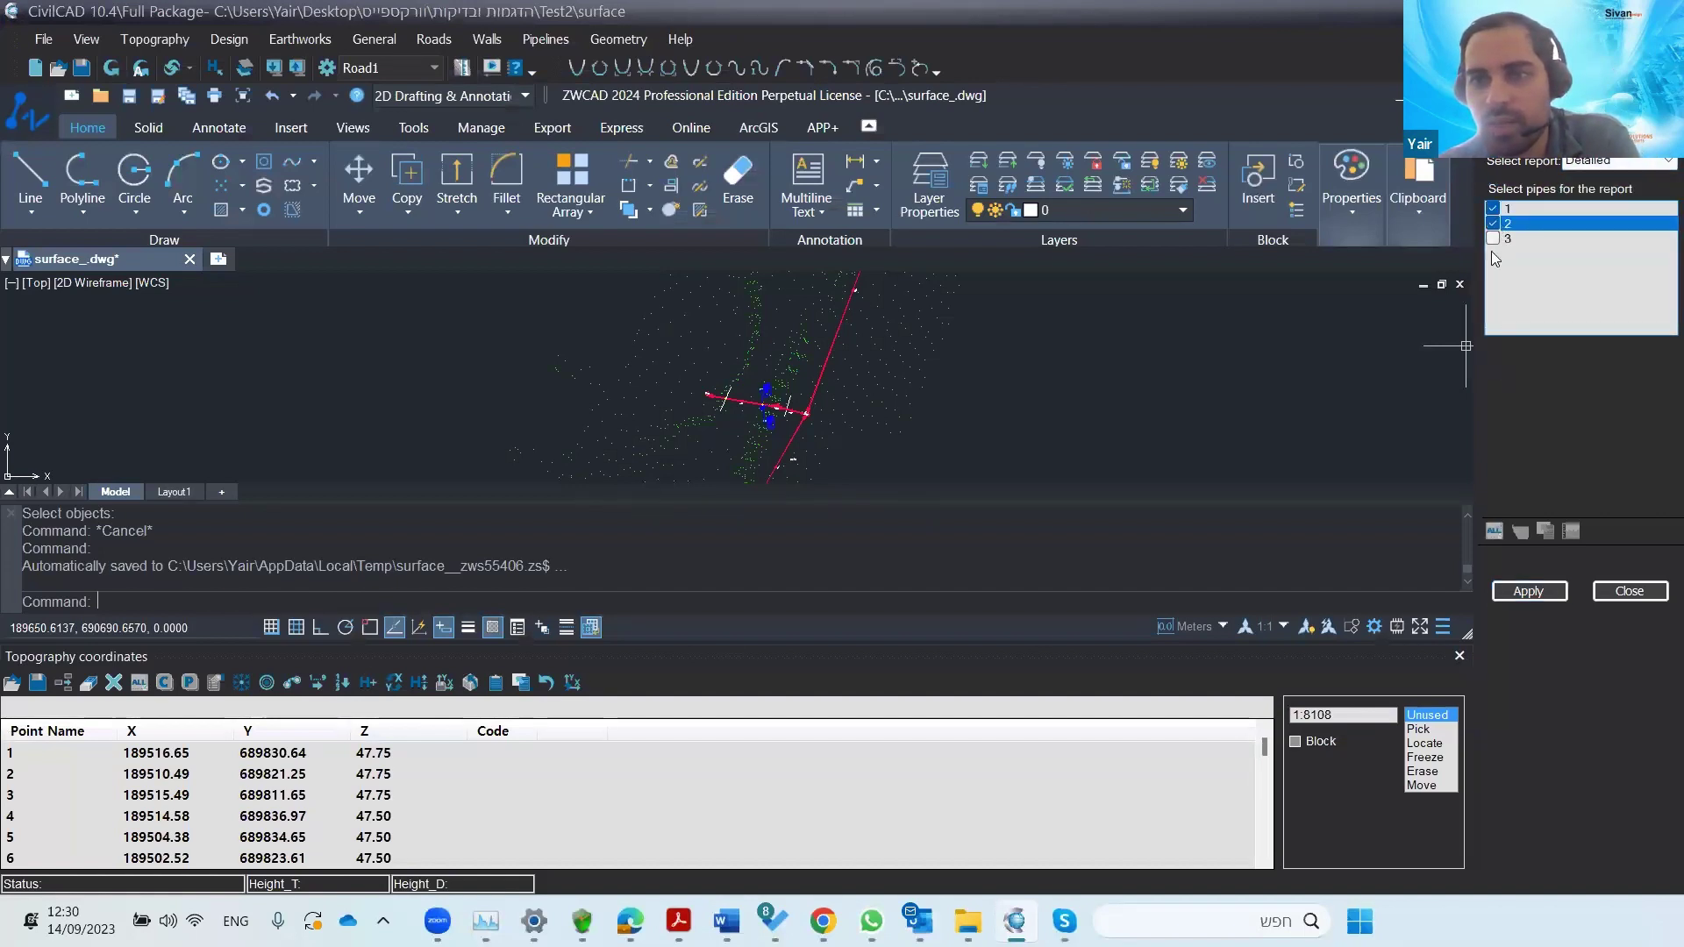
click(1529, 590)
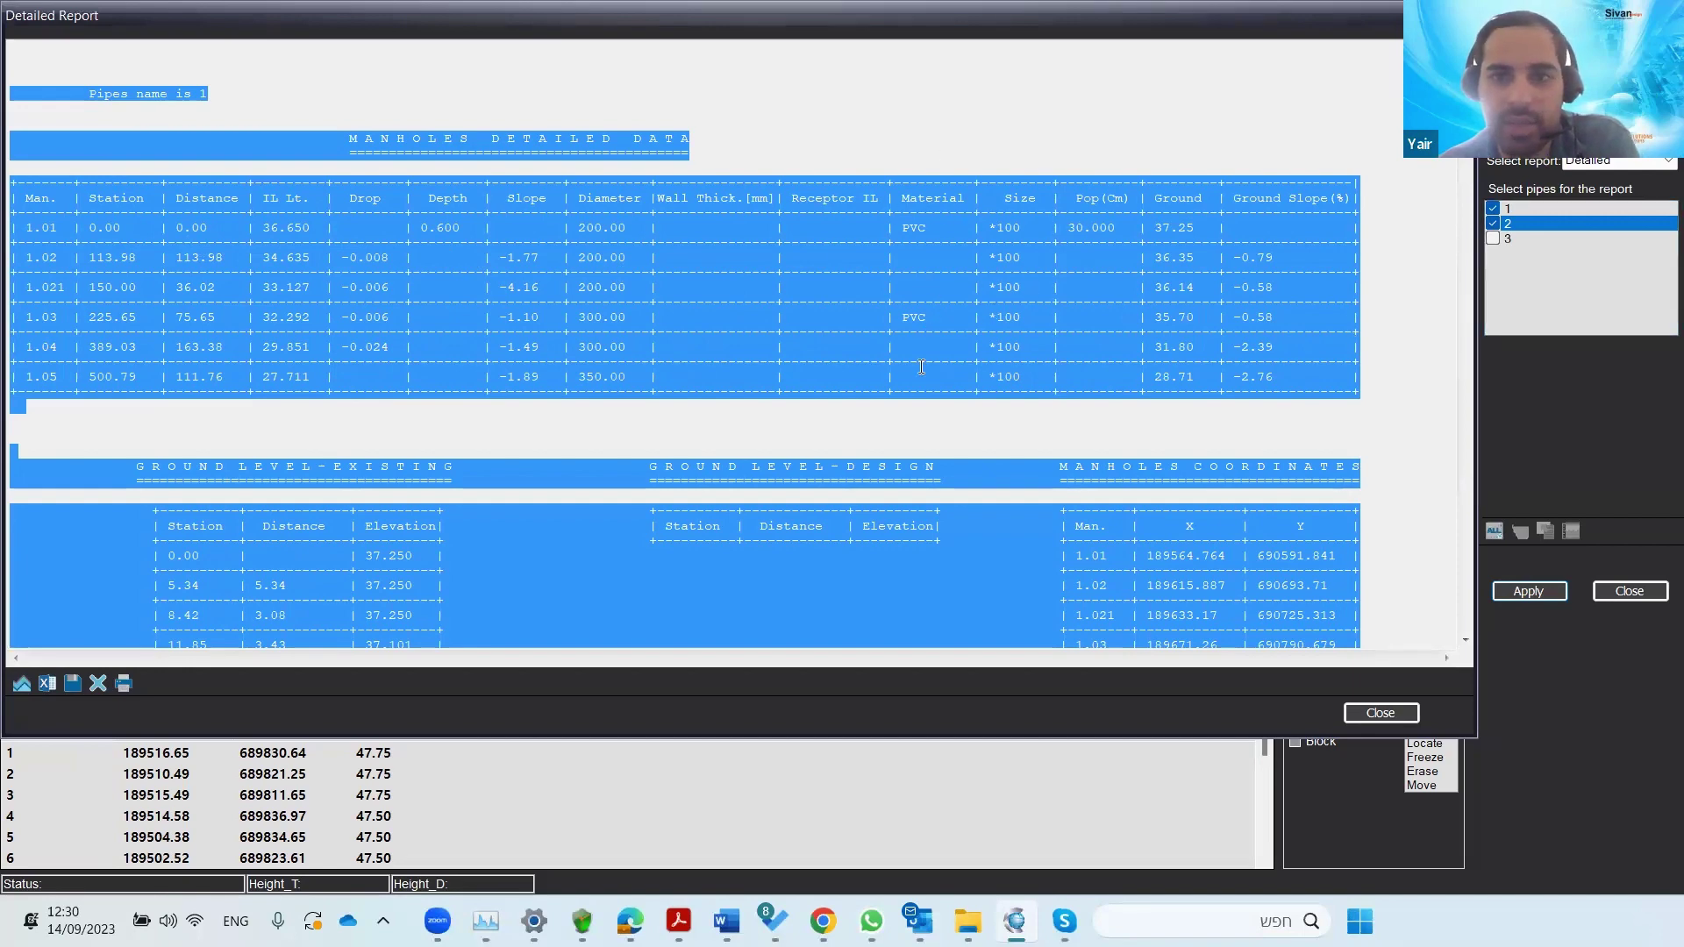
- Review the manhole data, existing ground levels and manhole coordinates of both pipes in the detailed report, and close it
scroll(1062, 417, down, 5)
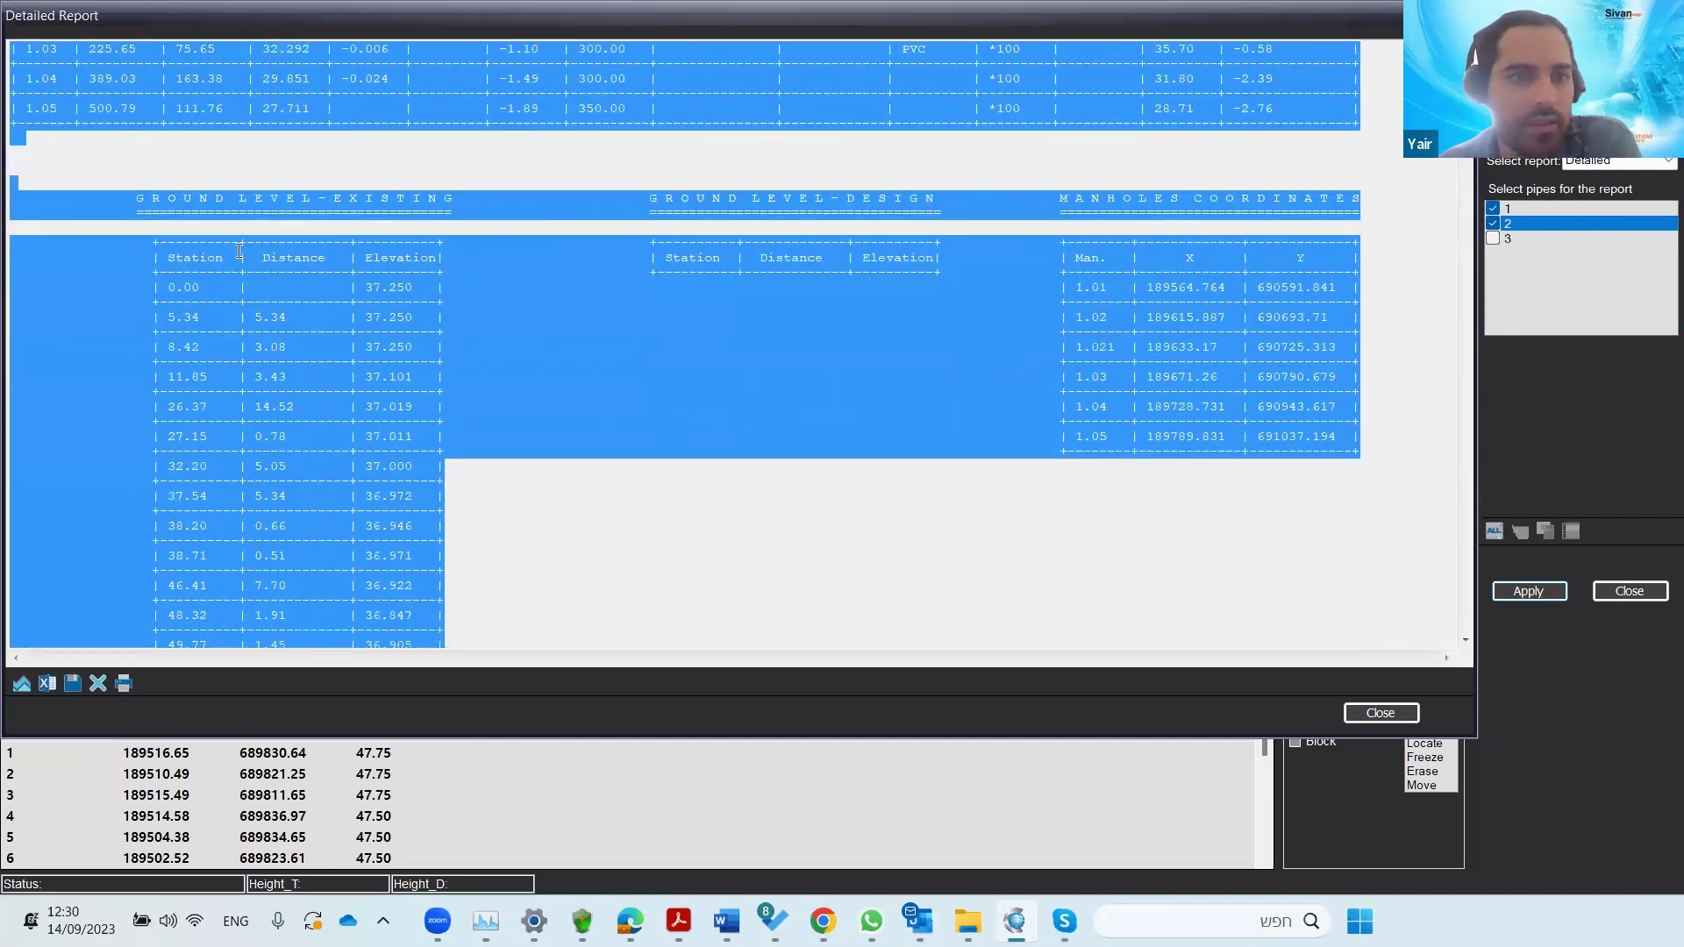
scroll(370, 408, down, 15)
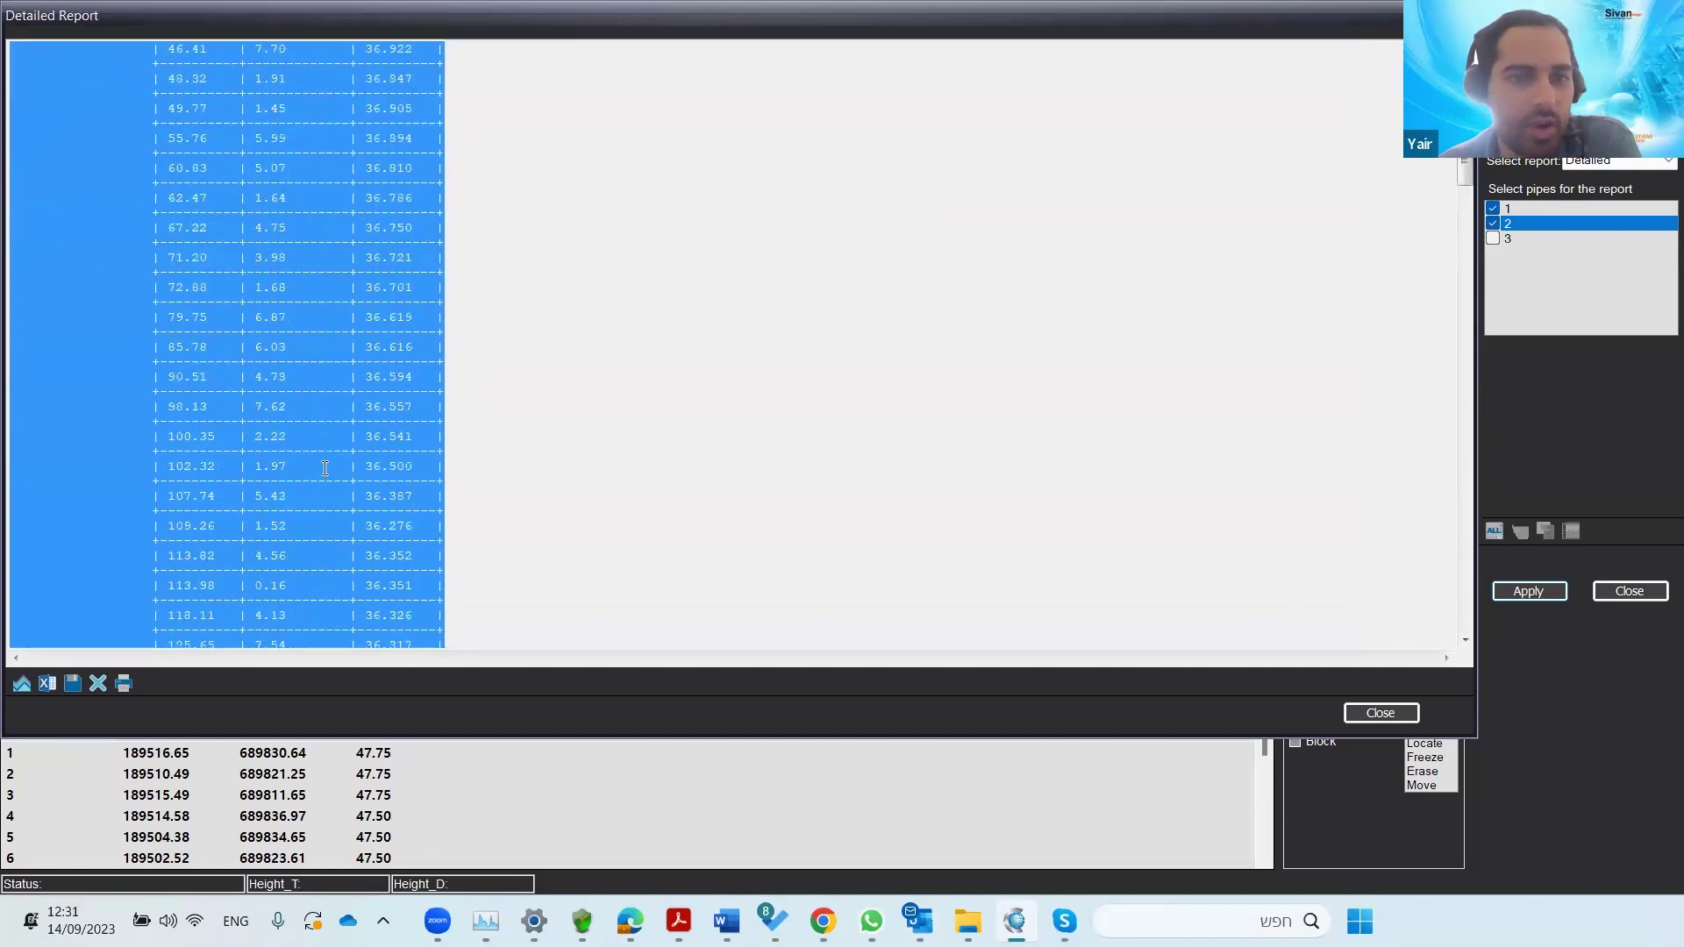
scroll(324, 469, down, 20)
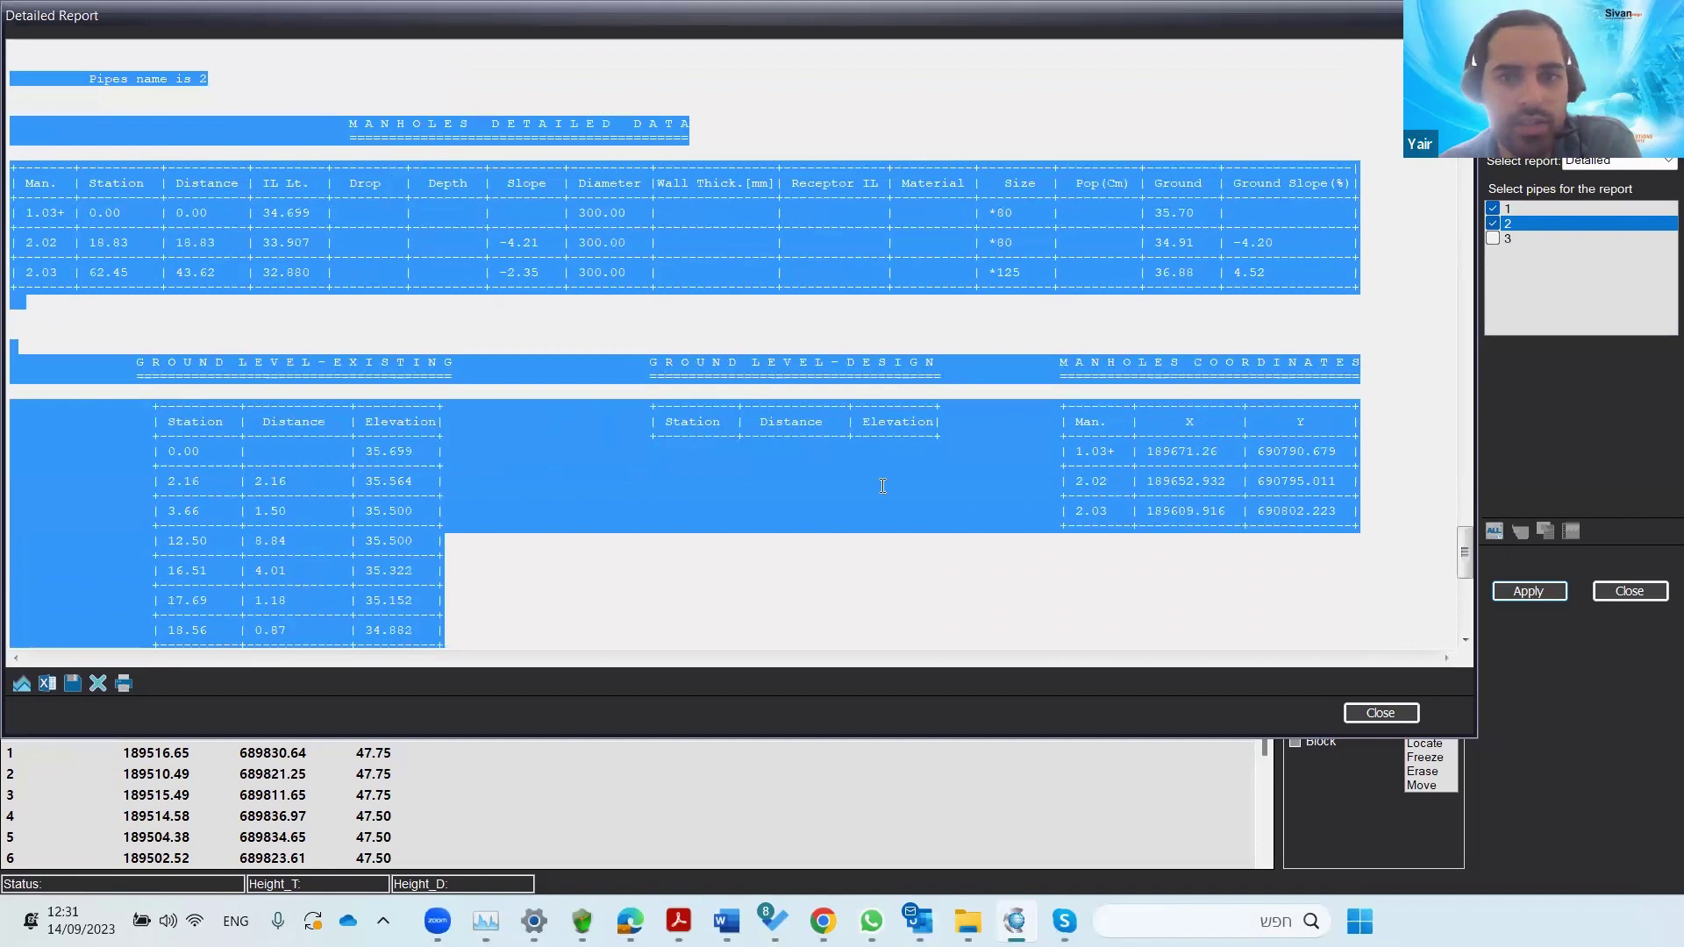
scroll(713, 477, down, 6)
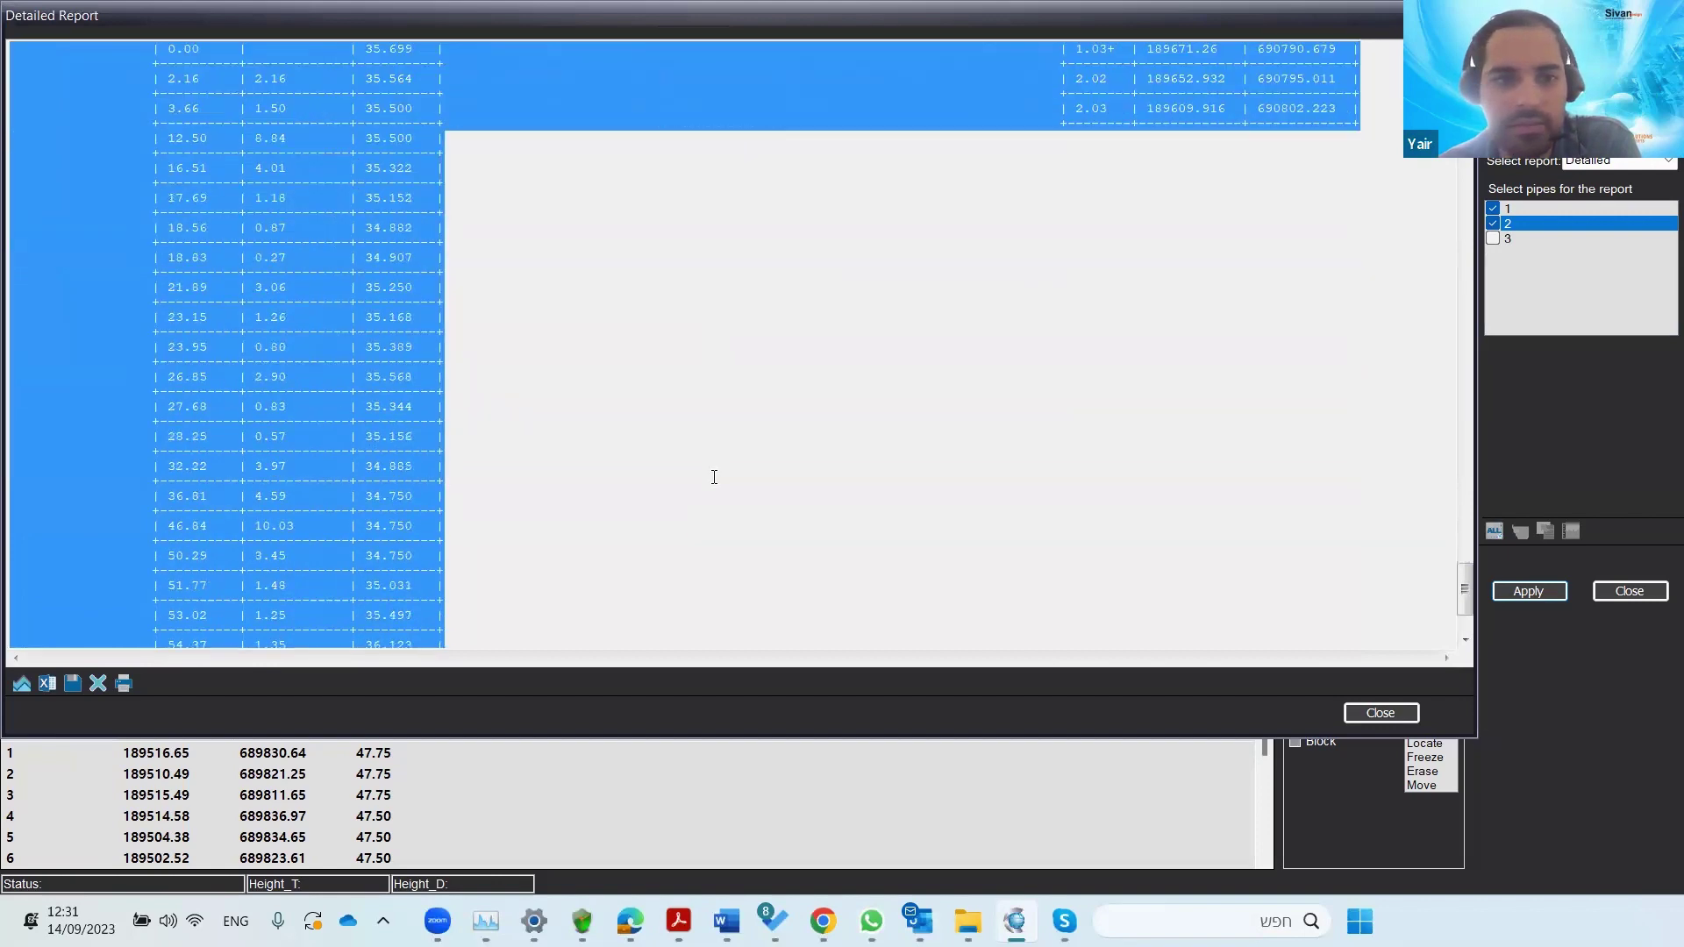
click(1356, 719)
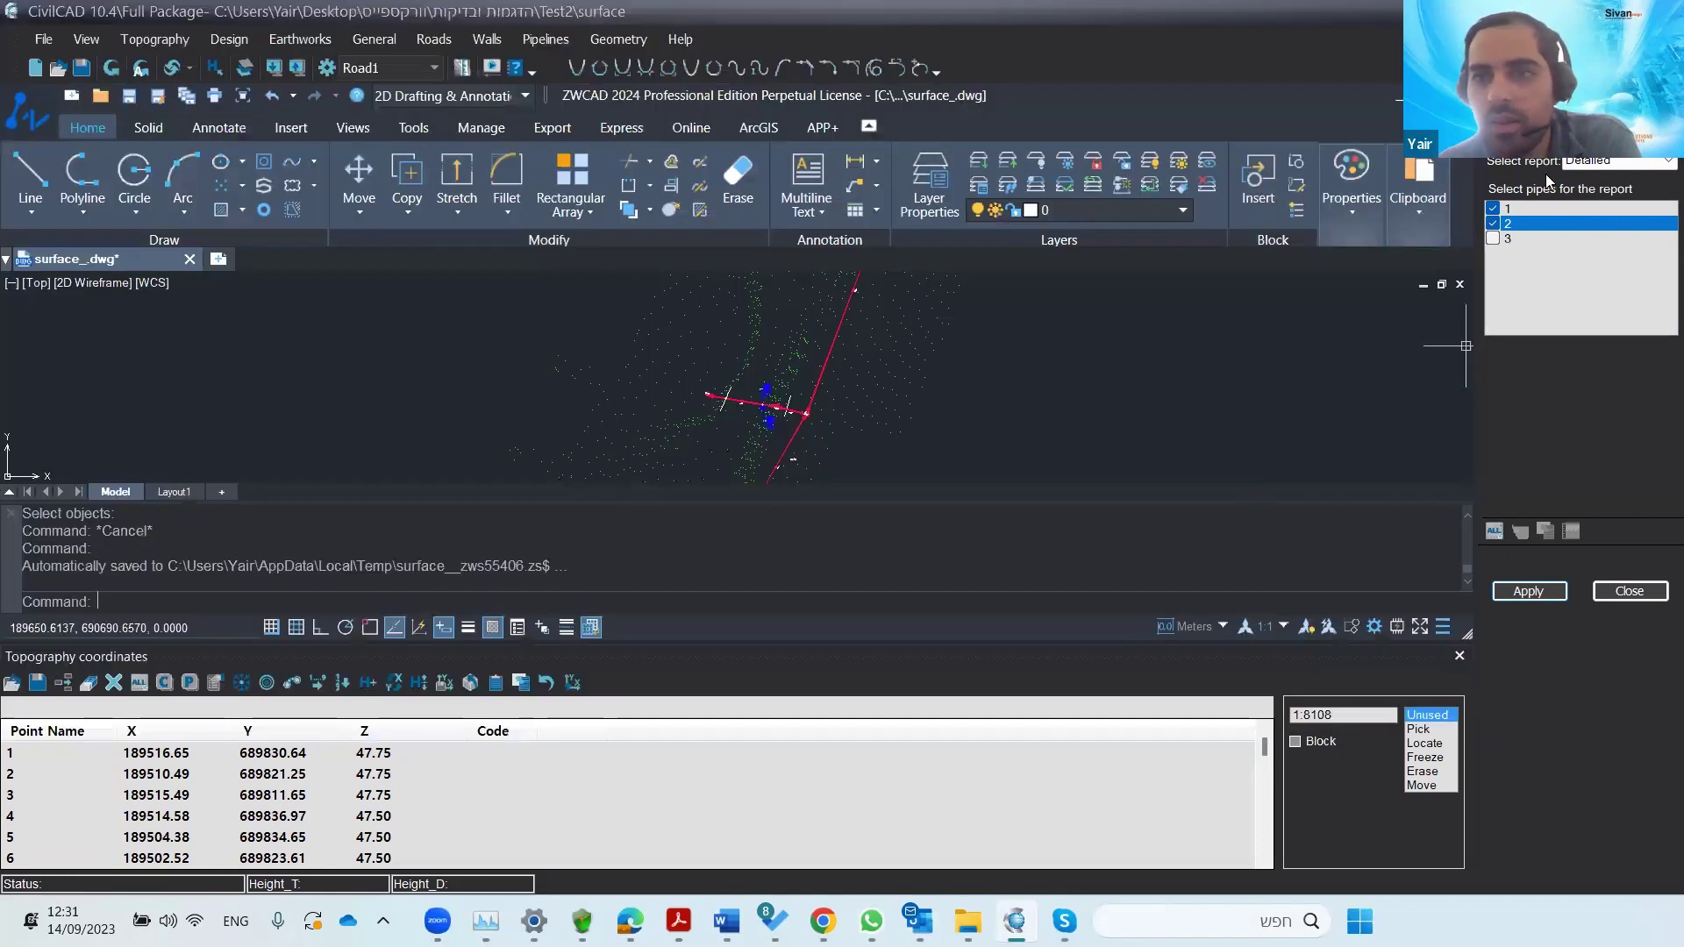
- Generate the Manholes report, review the manhole dimensions, inlets, outlets and coordinates, and close the report
click(1589, 162)
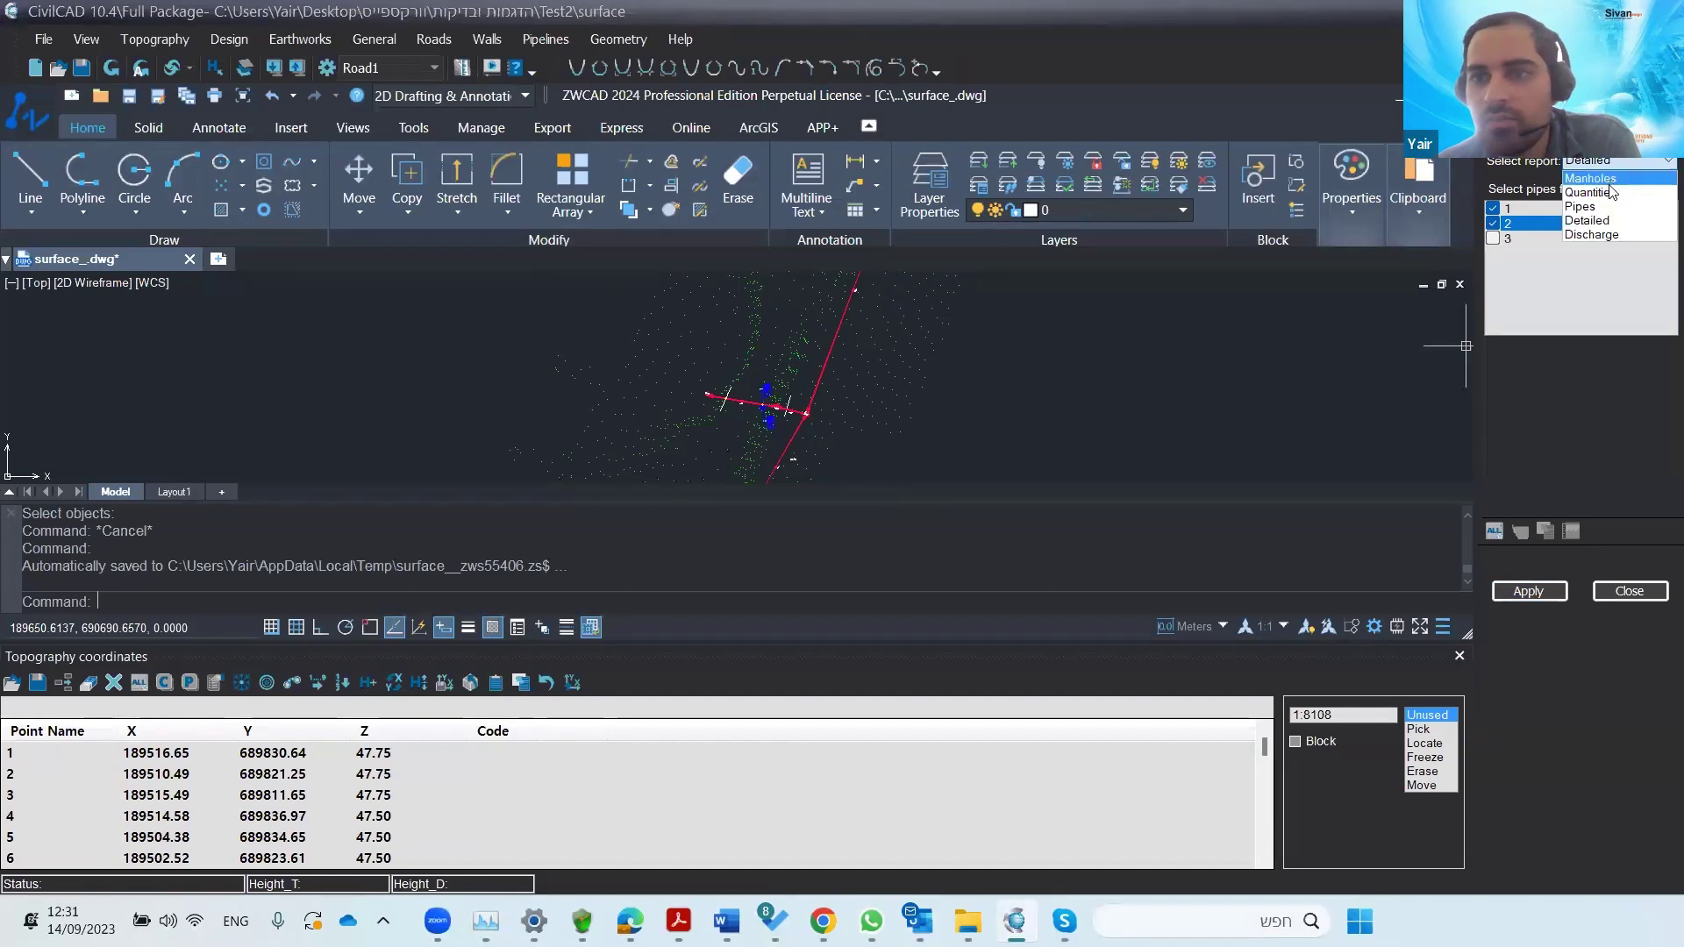
click(1606, 179)
click(1530, 591)
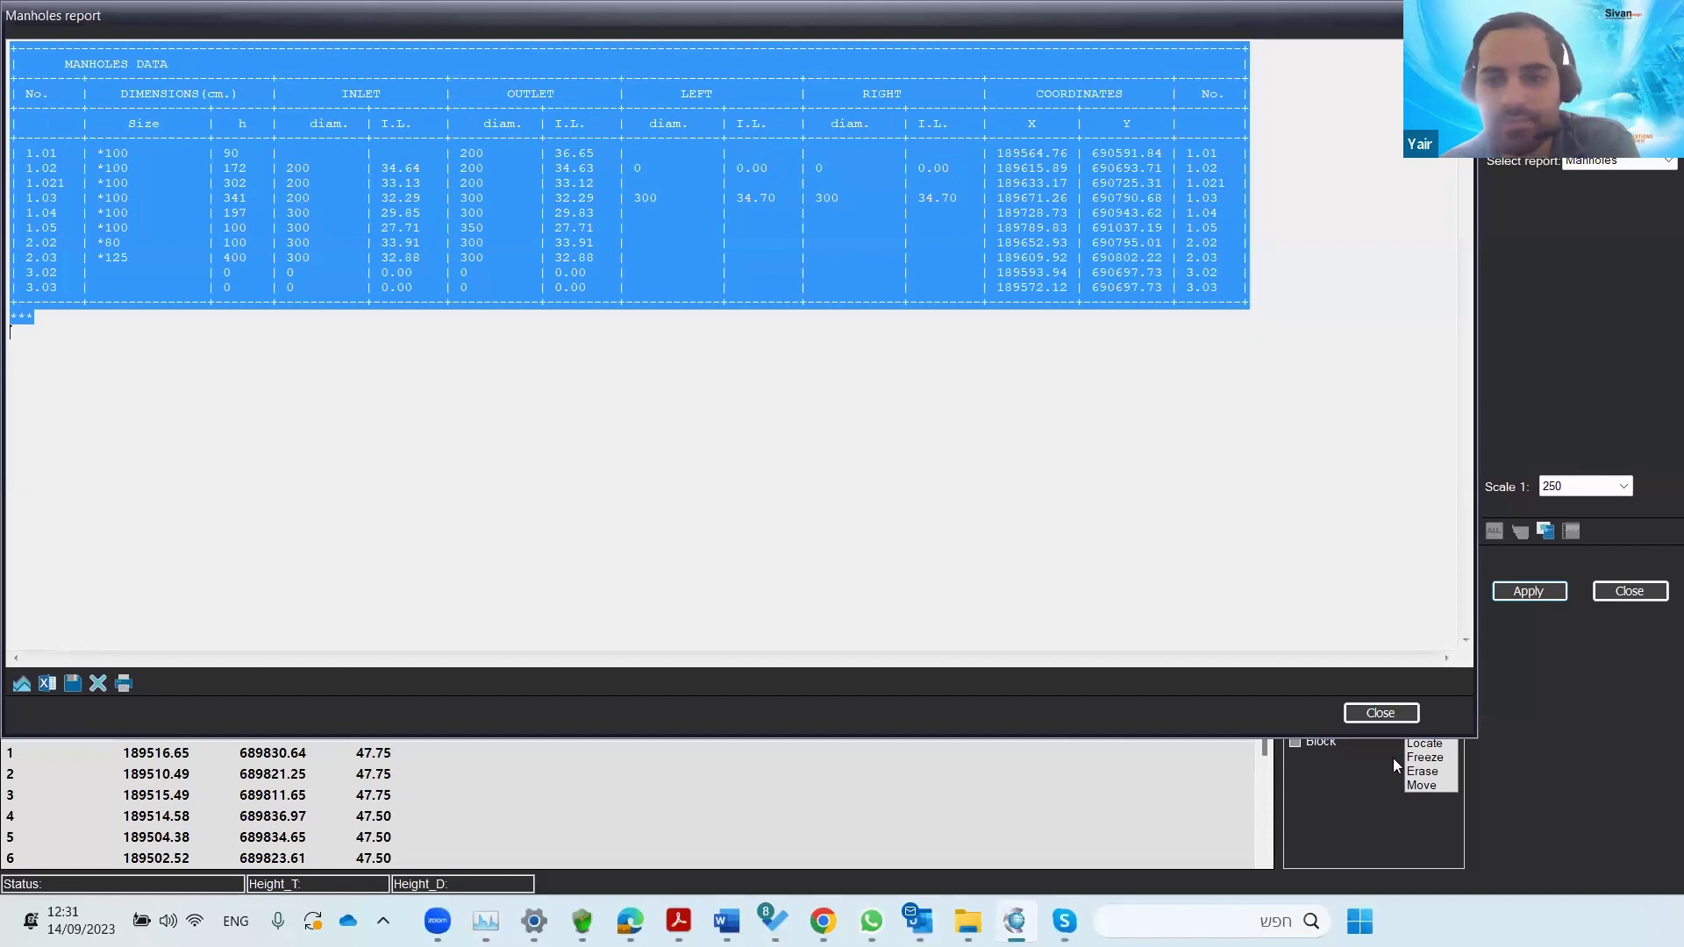
click(1382, 715)
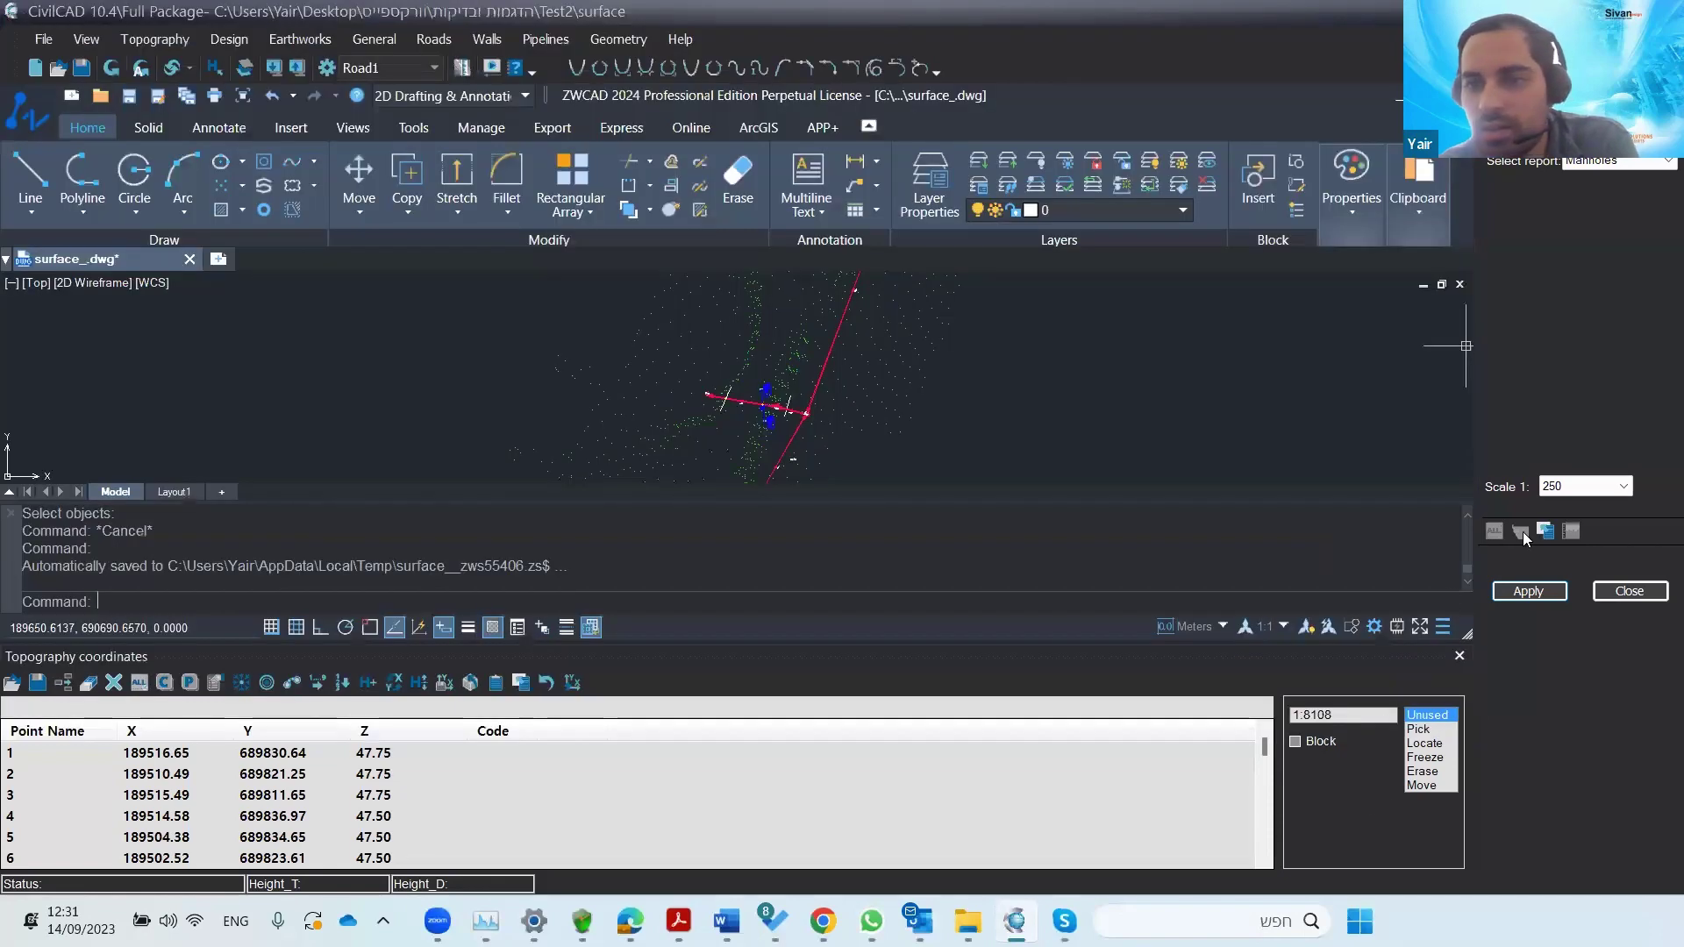
- Generate a Quantities report for pipe 1, review its pipeline, manhole and sleeve quantities, and close the report
click(1617, 162)
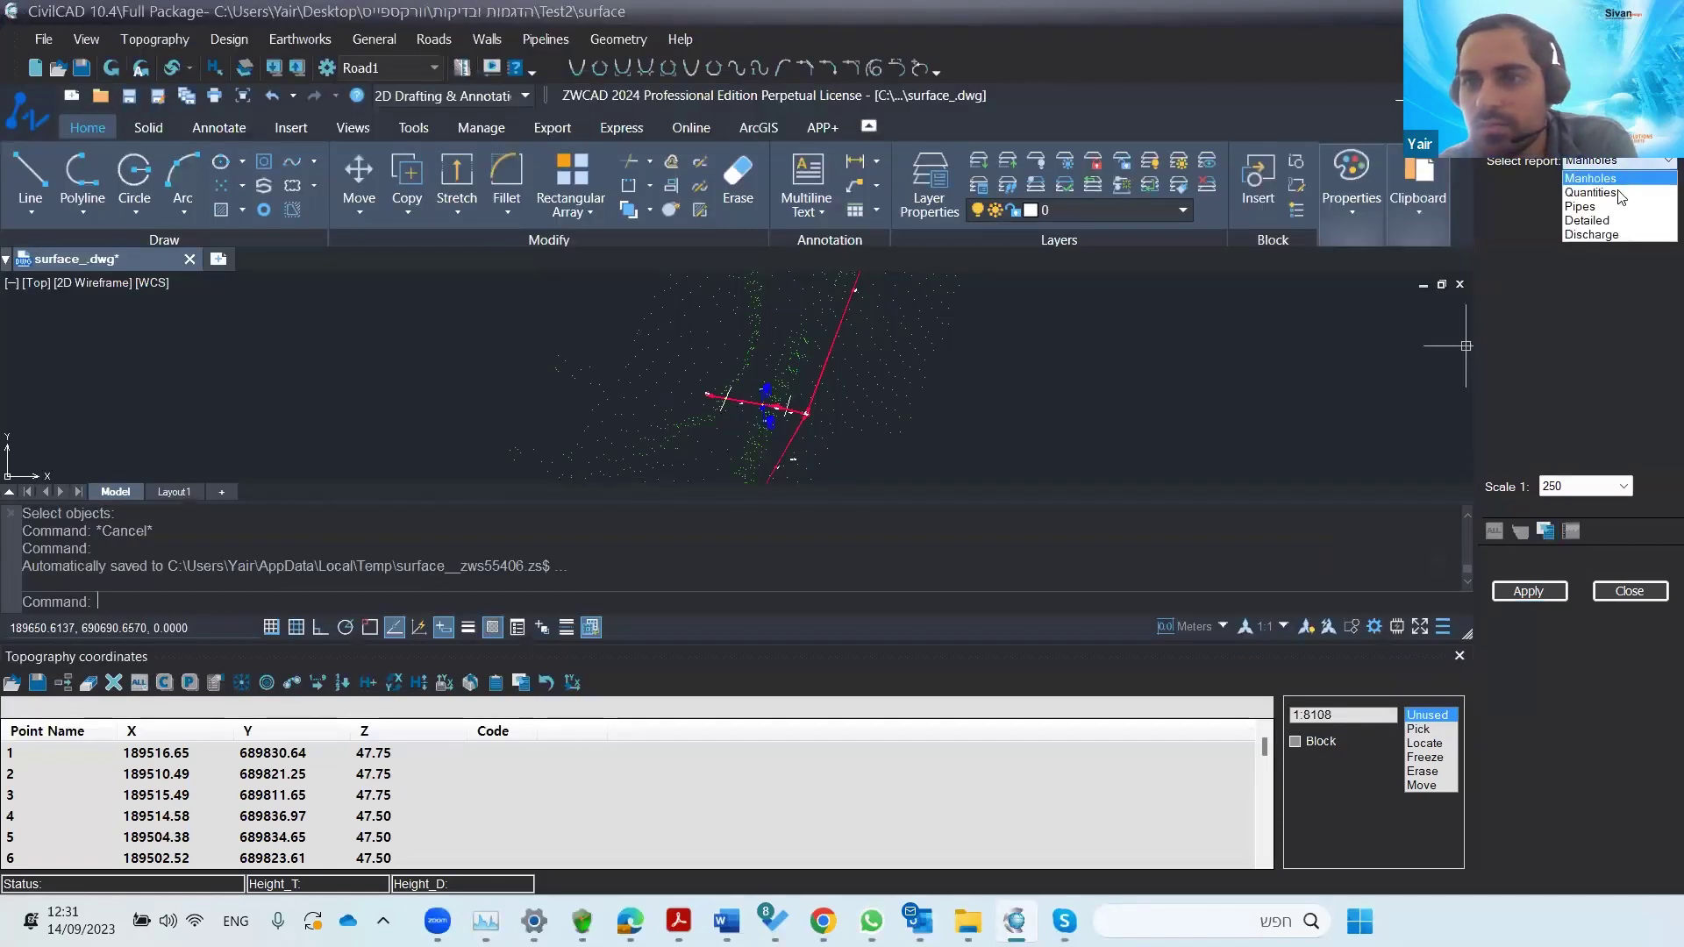
click(1617, 189)
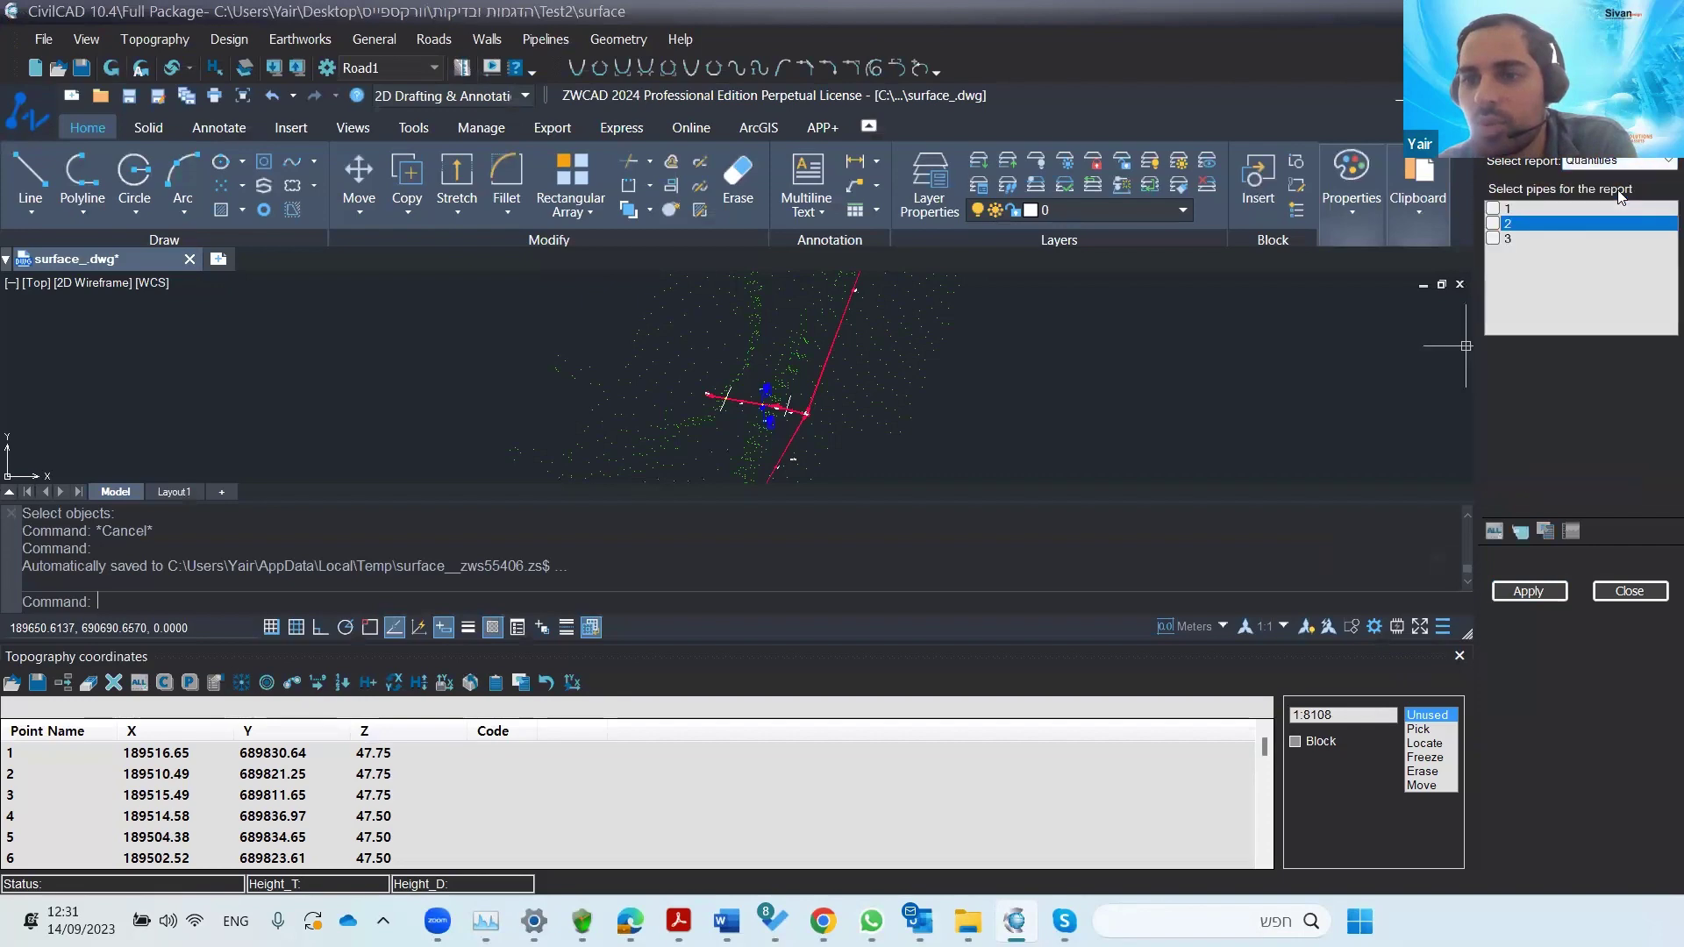
click(1491, 208)
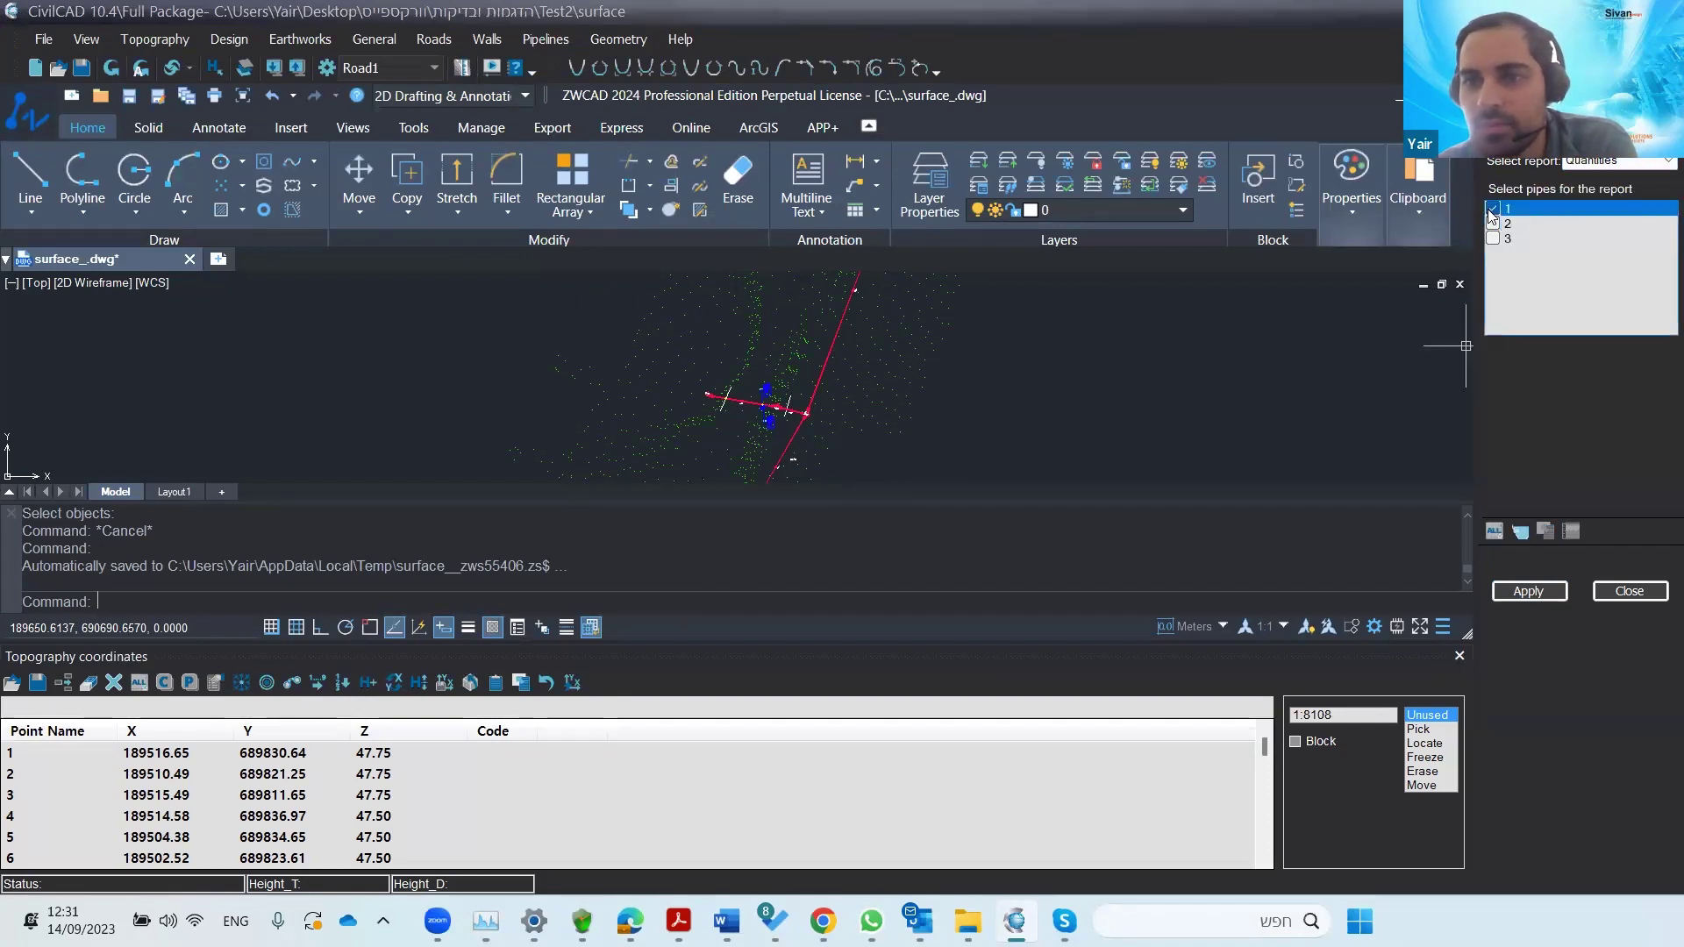
click(1530, 591)
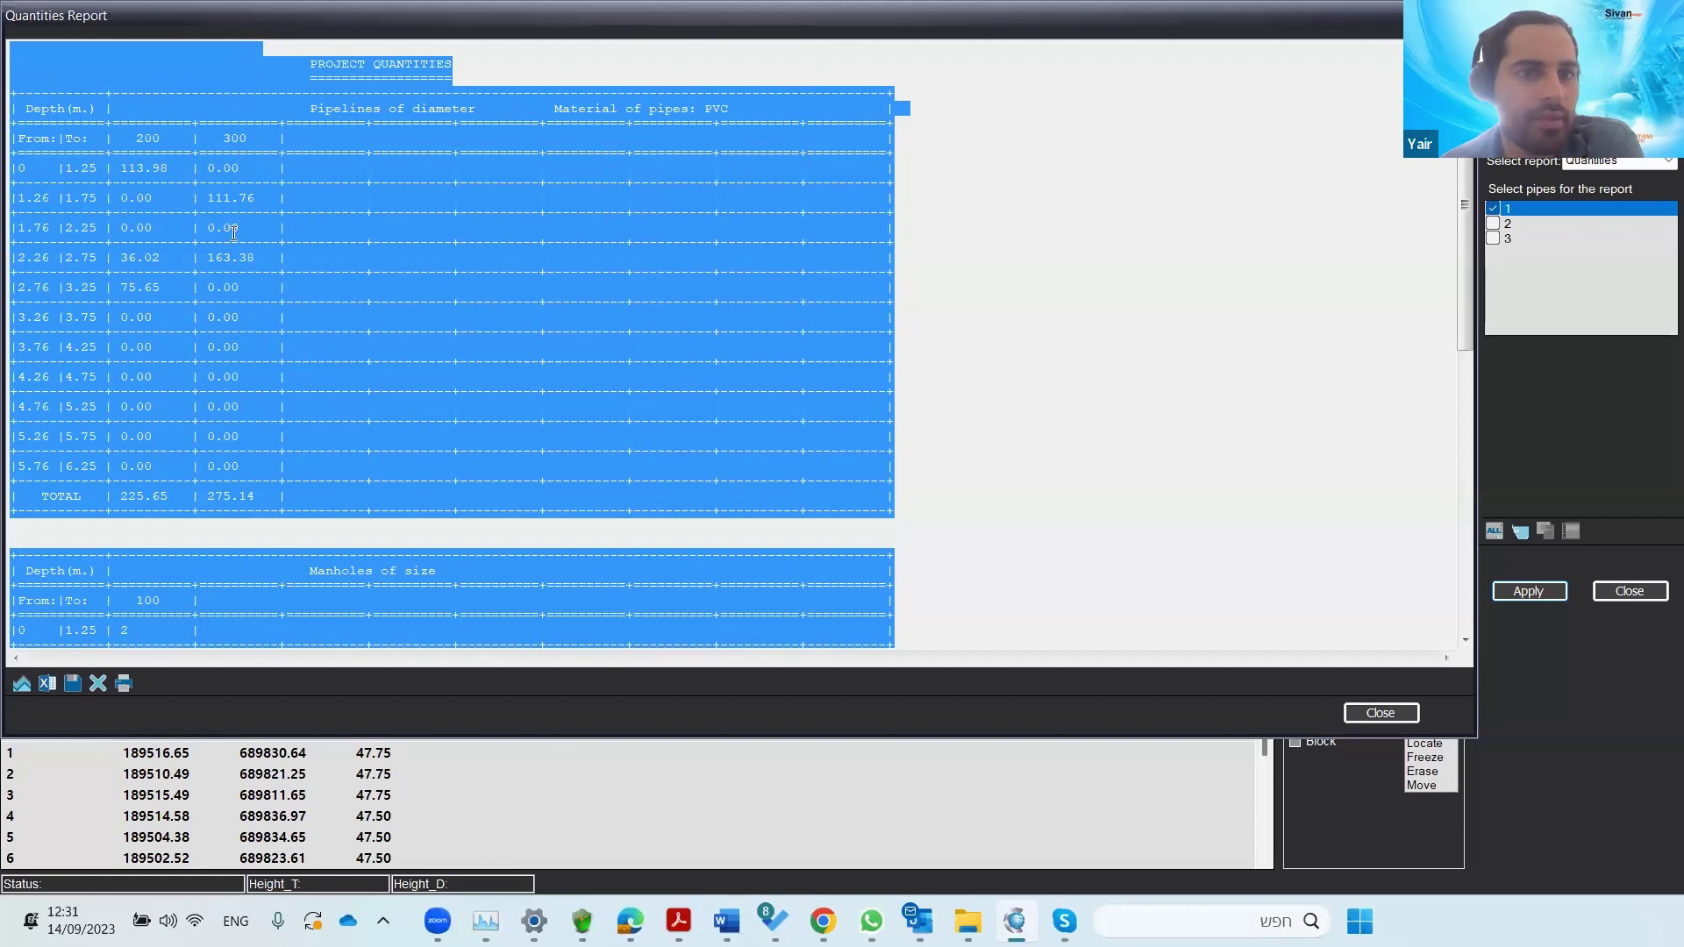
scroll(234, 256, down, 6)
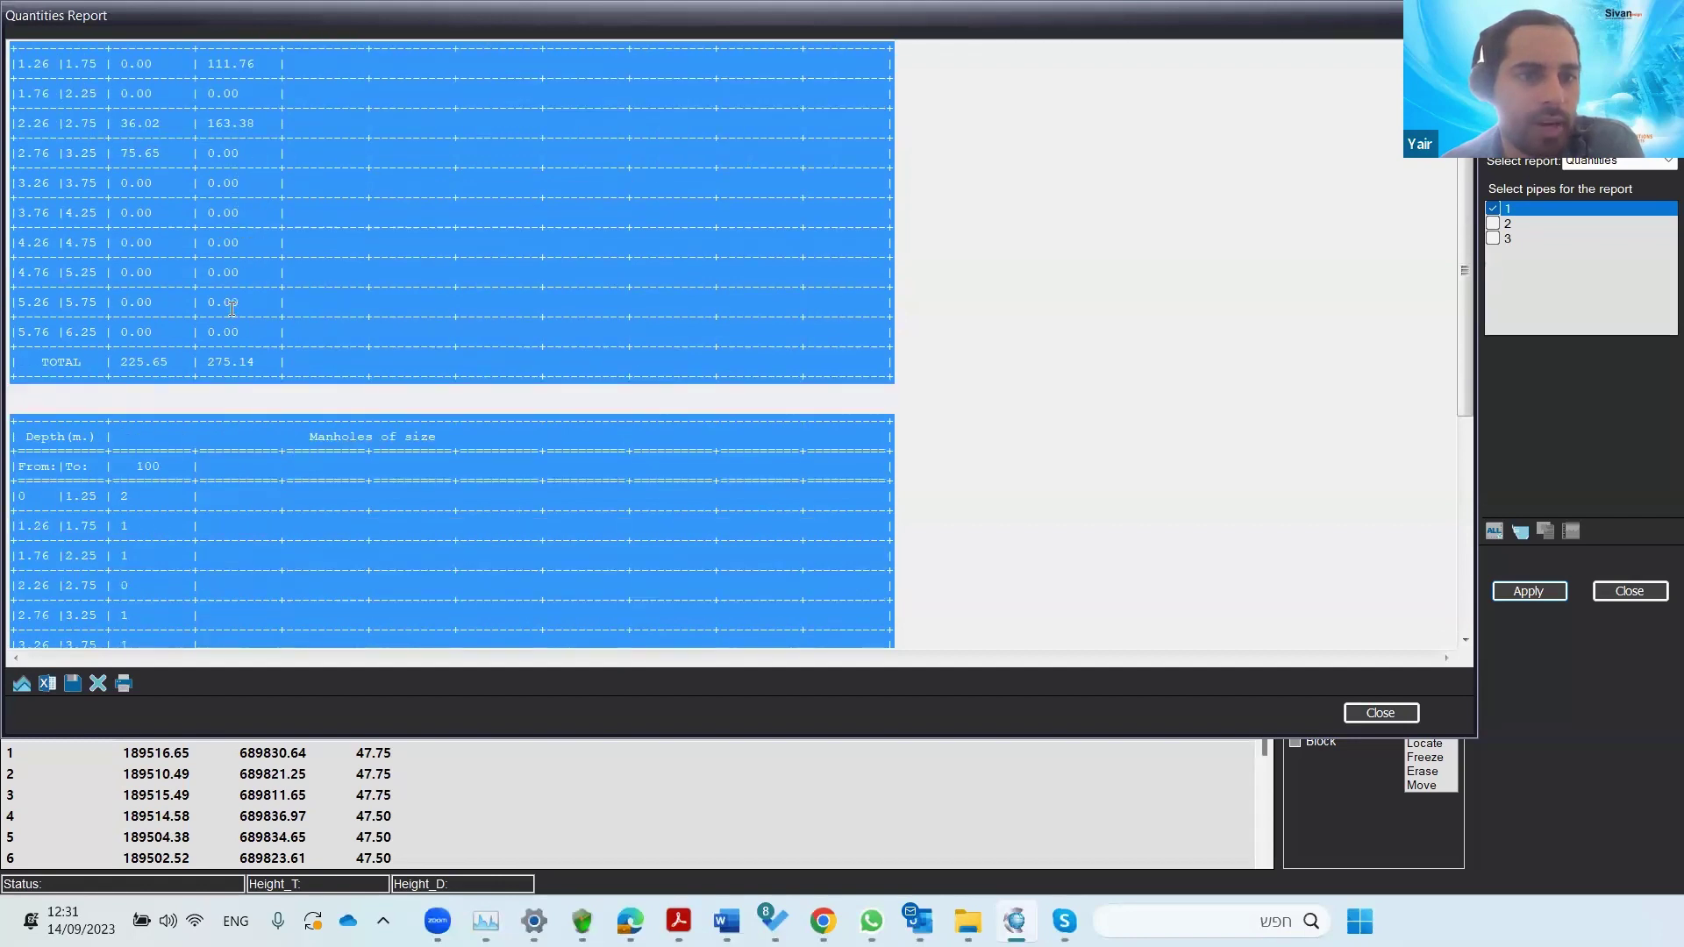
scroll(202, 414, down, 4)
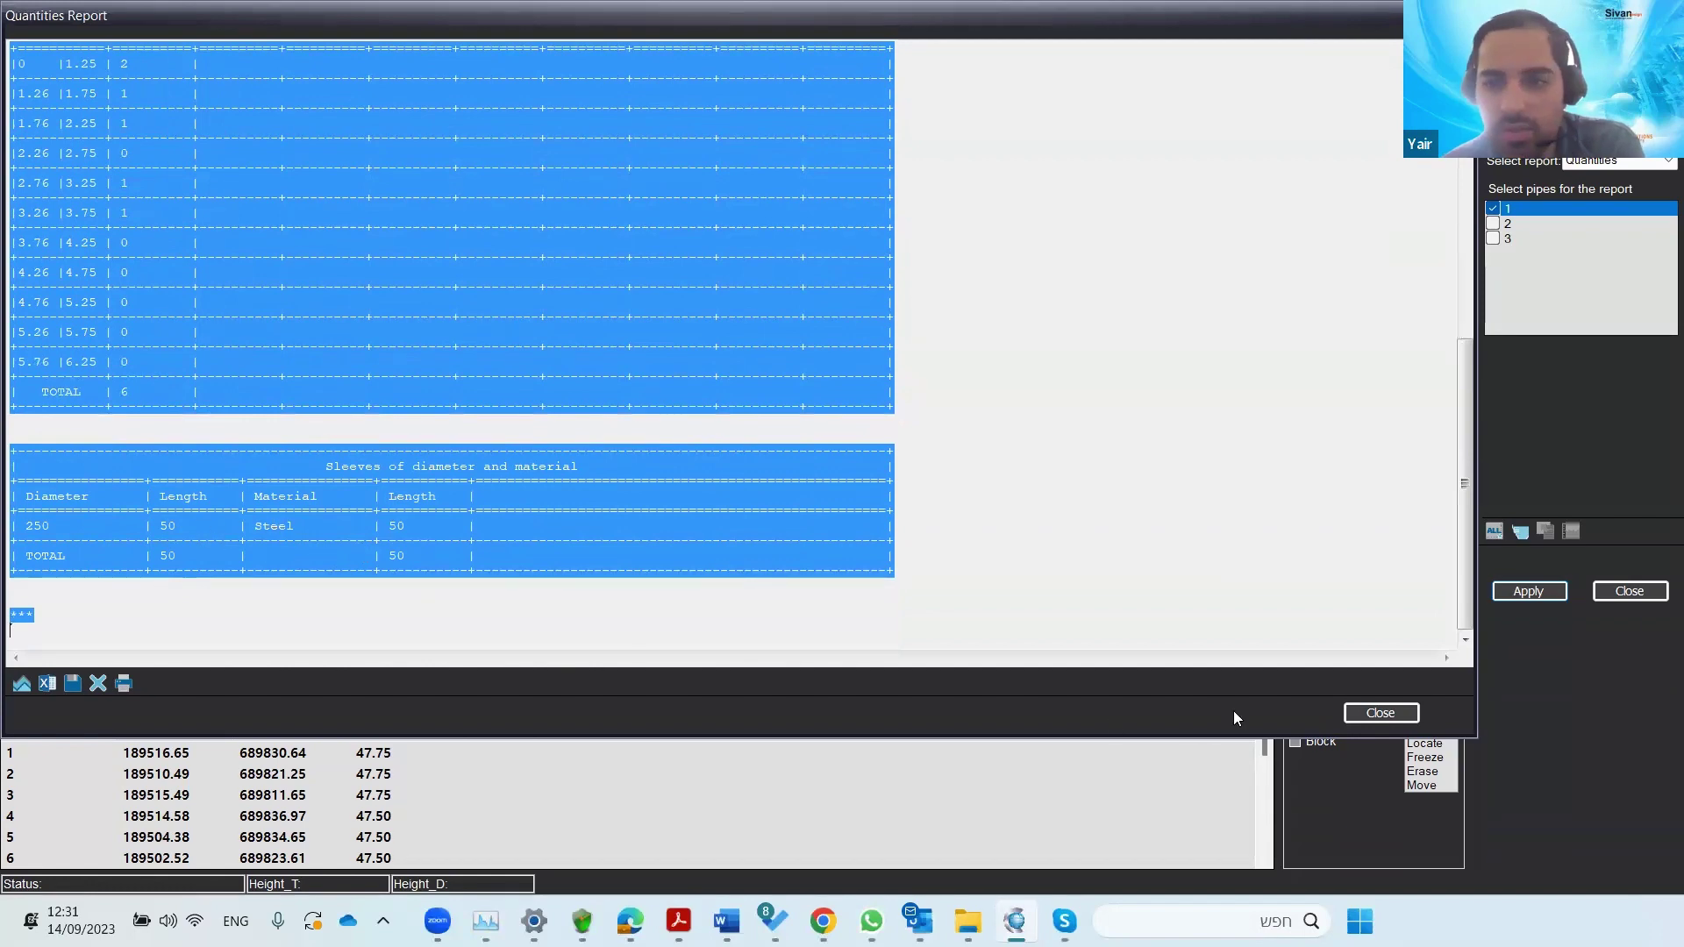
click(1370, 716)
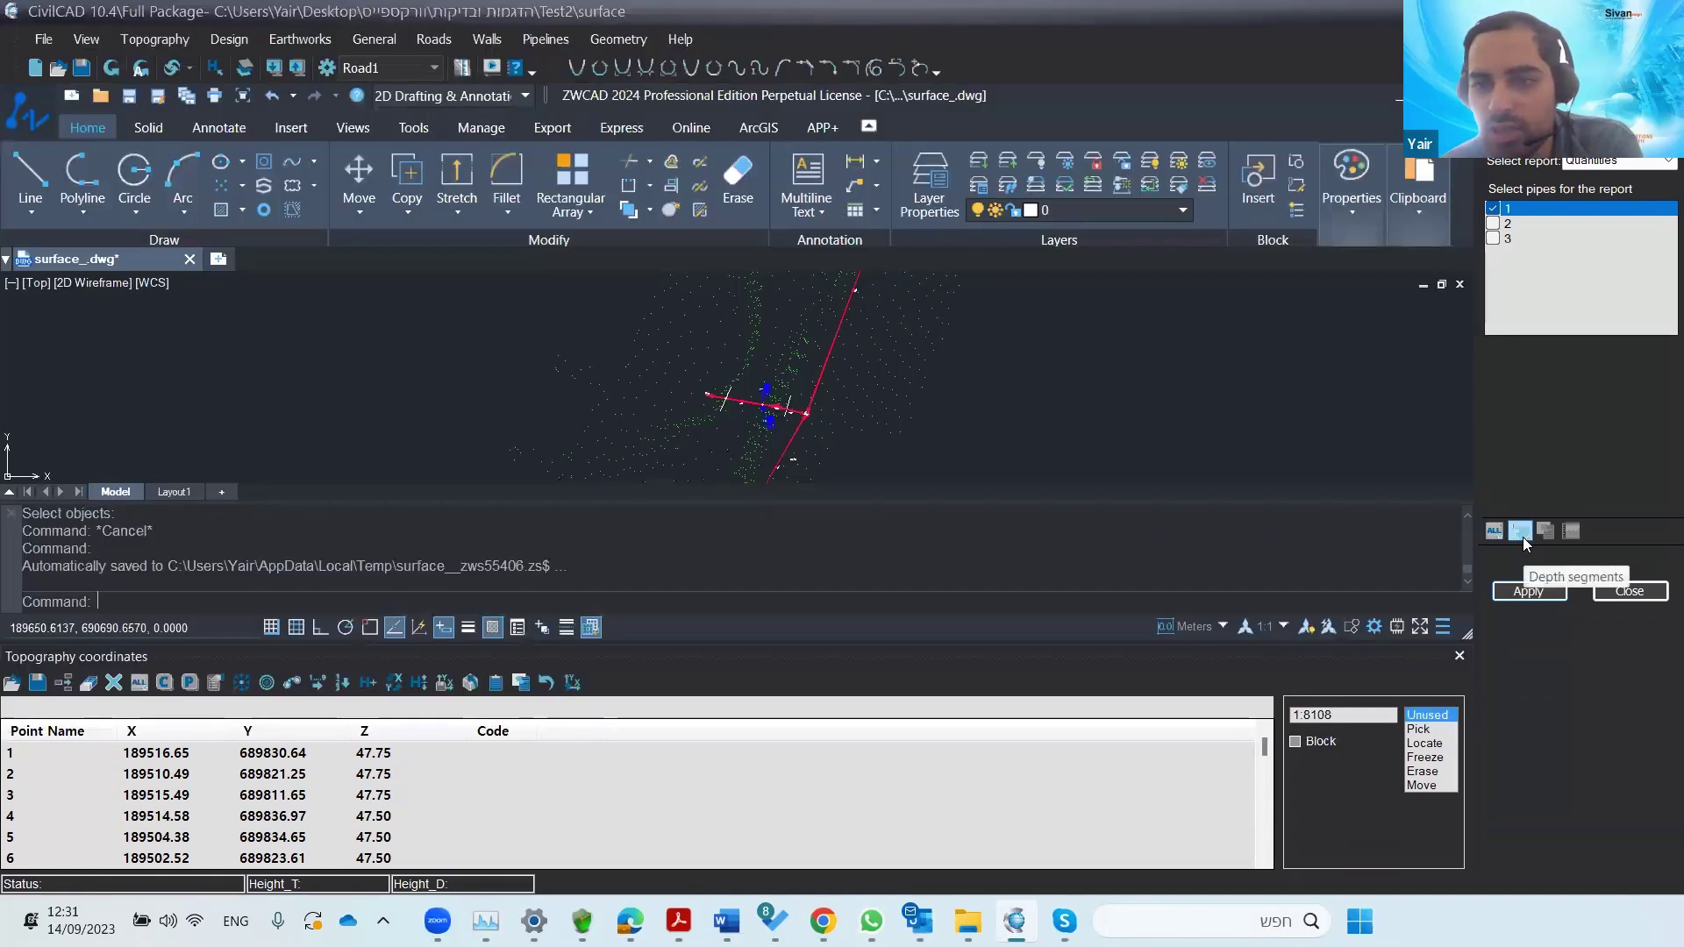
- Check the depth segments used for the quantities report without changing them, and close the pipeline reports
click(1522, 537)
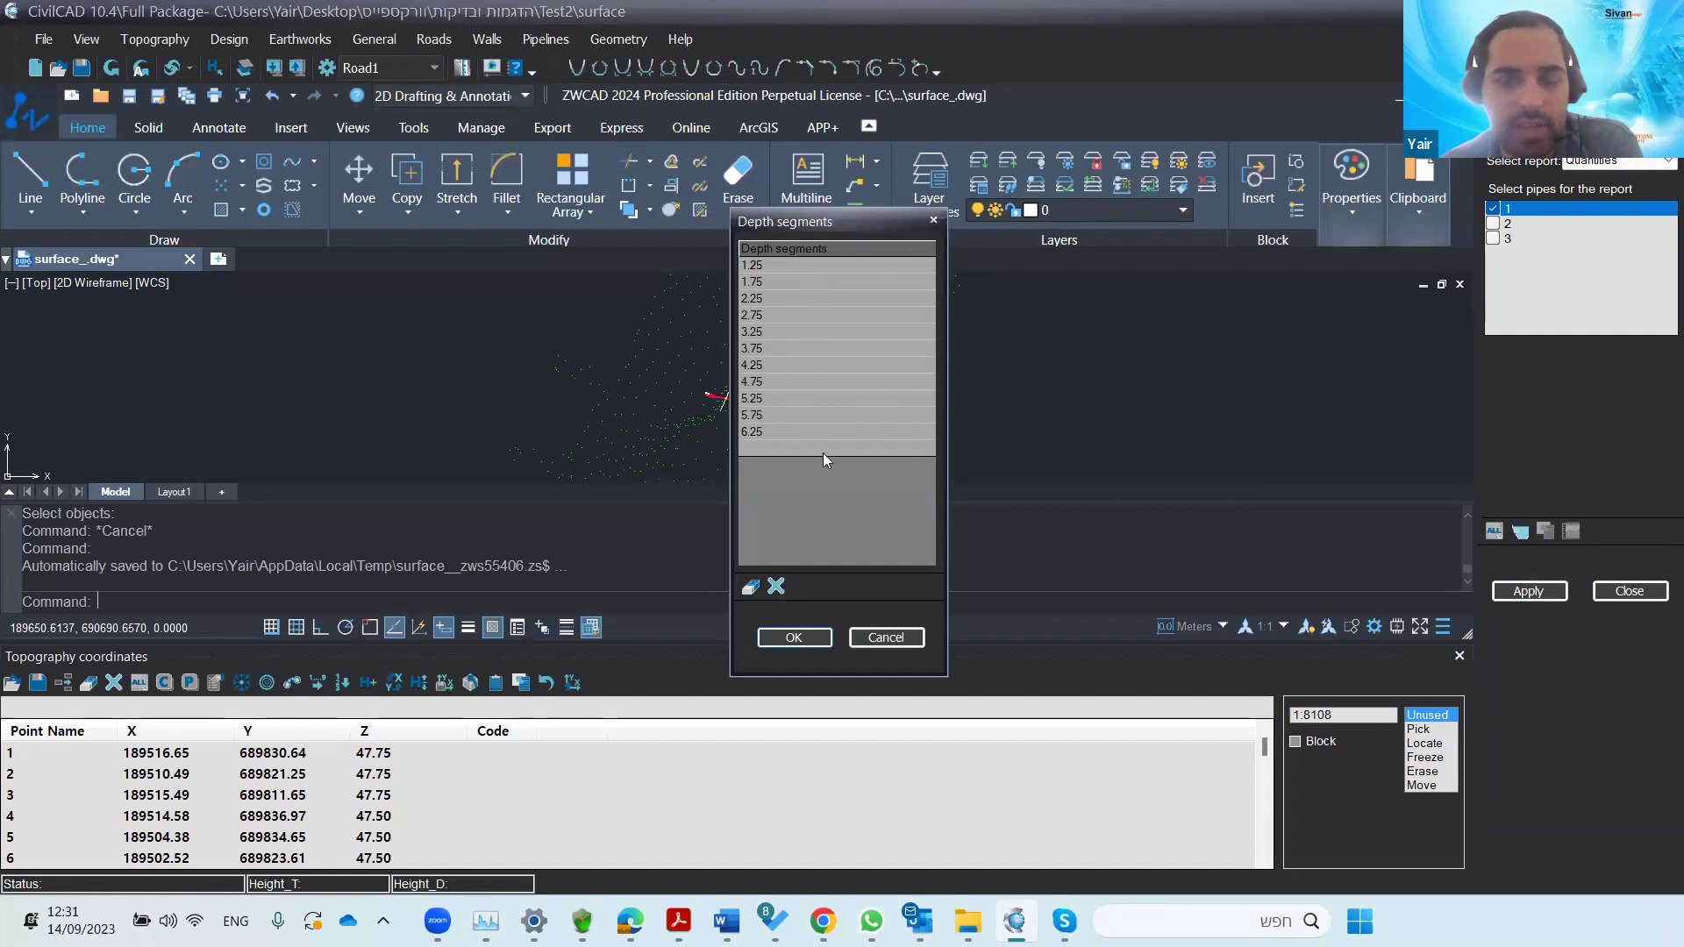
click(883, 644)
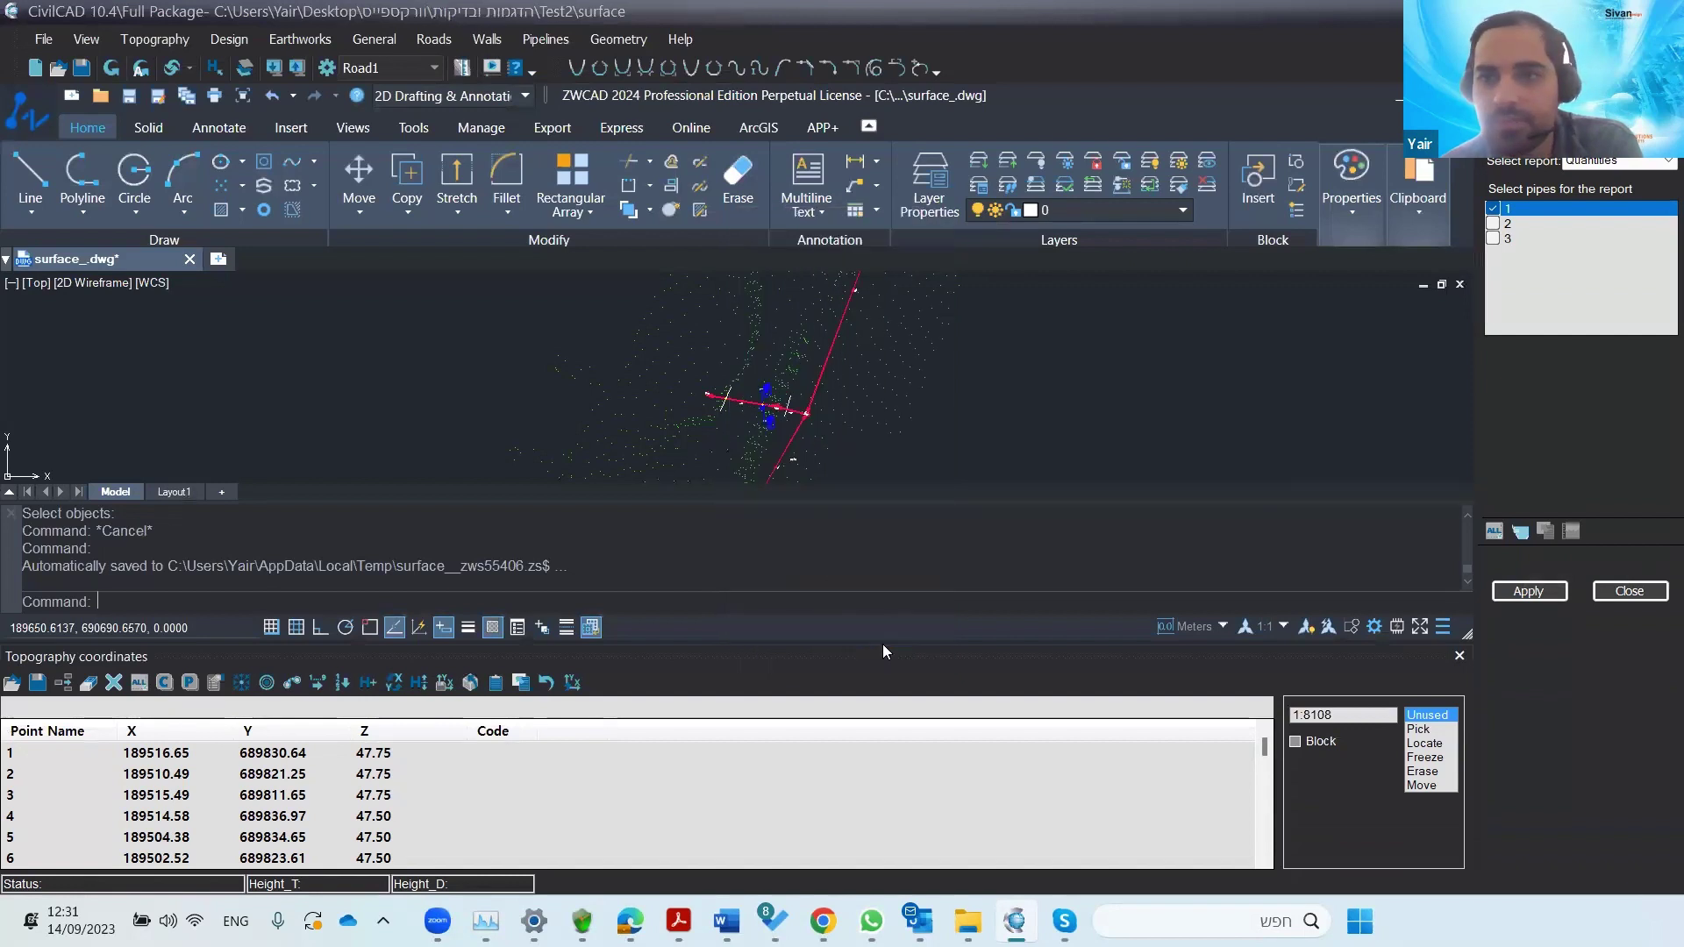
click(1628, 593)
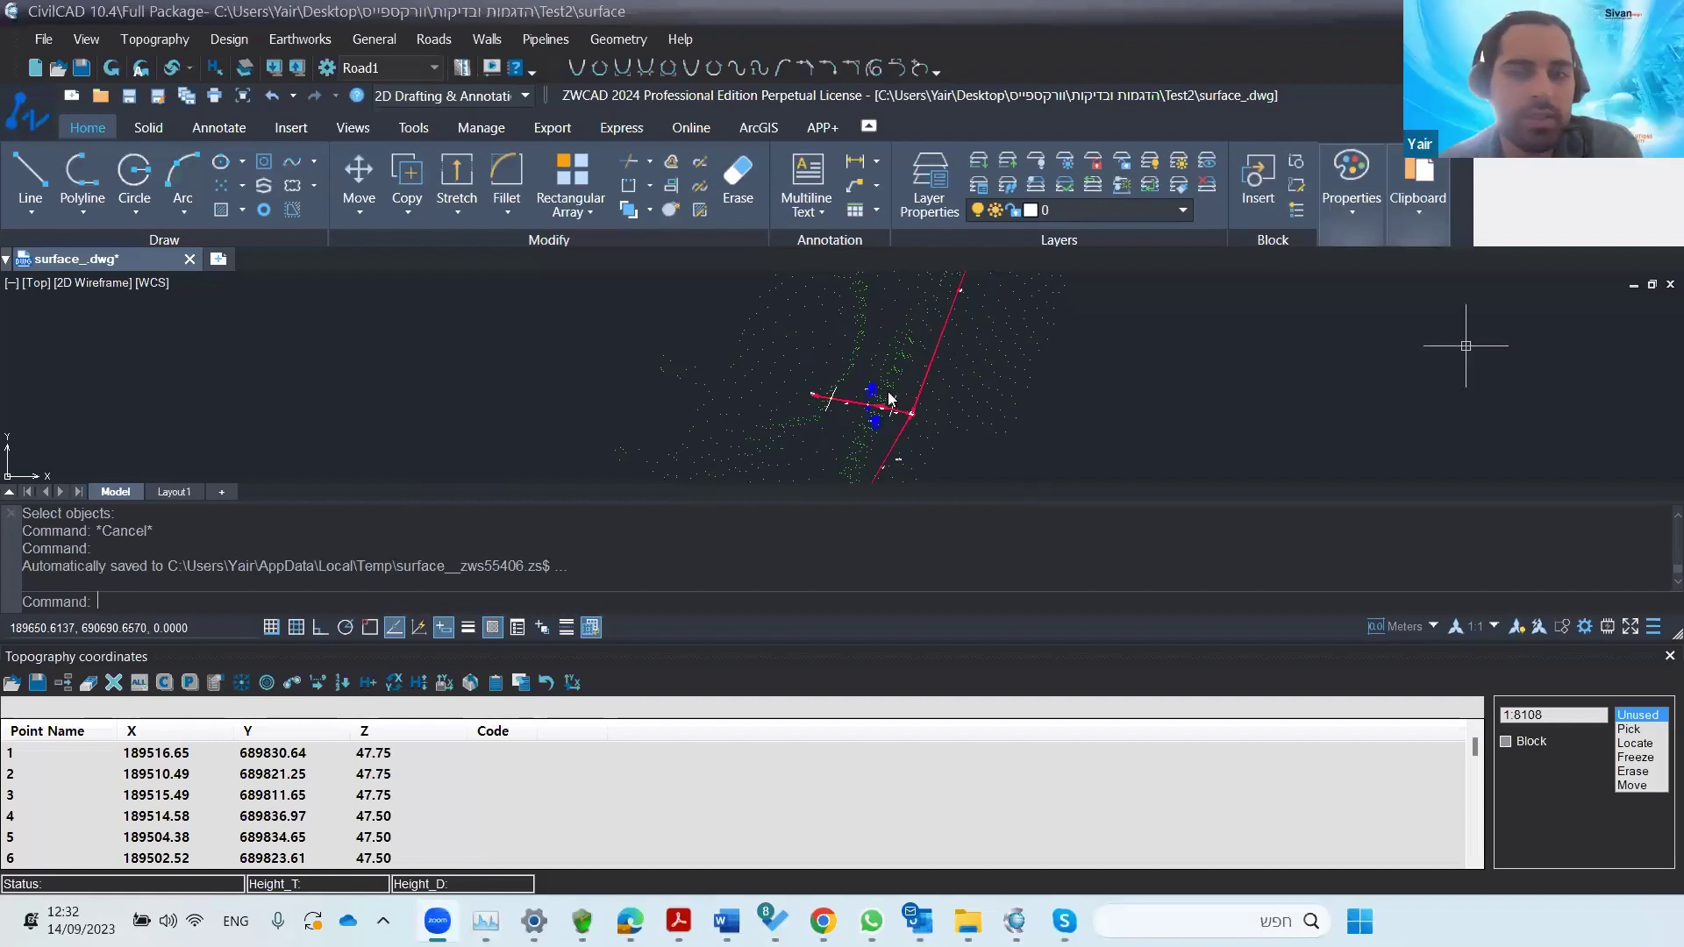
scroll(814, 340, down, 2)
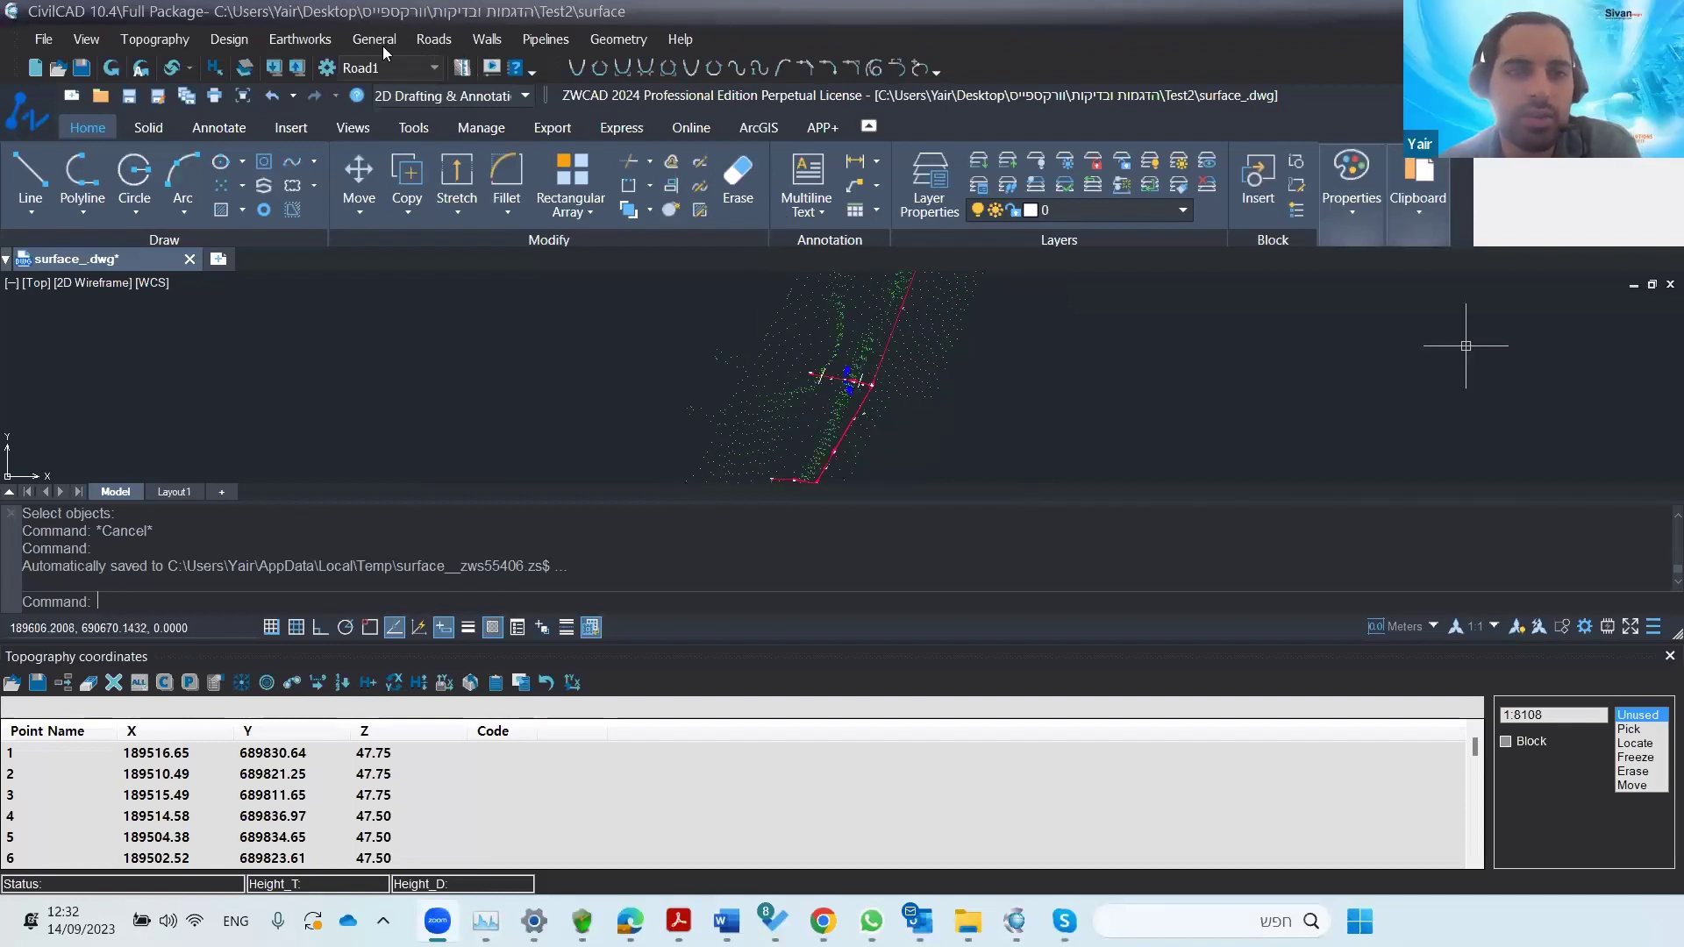
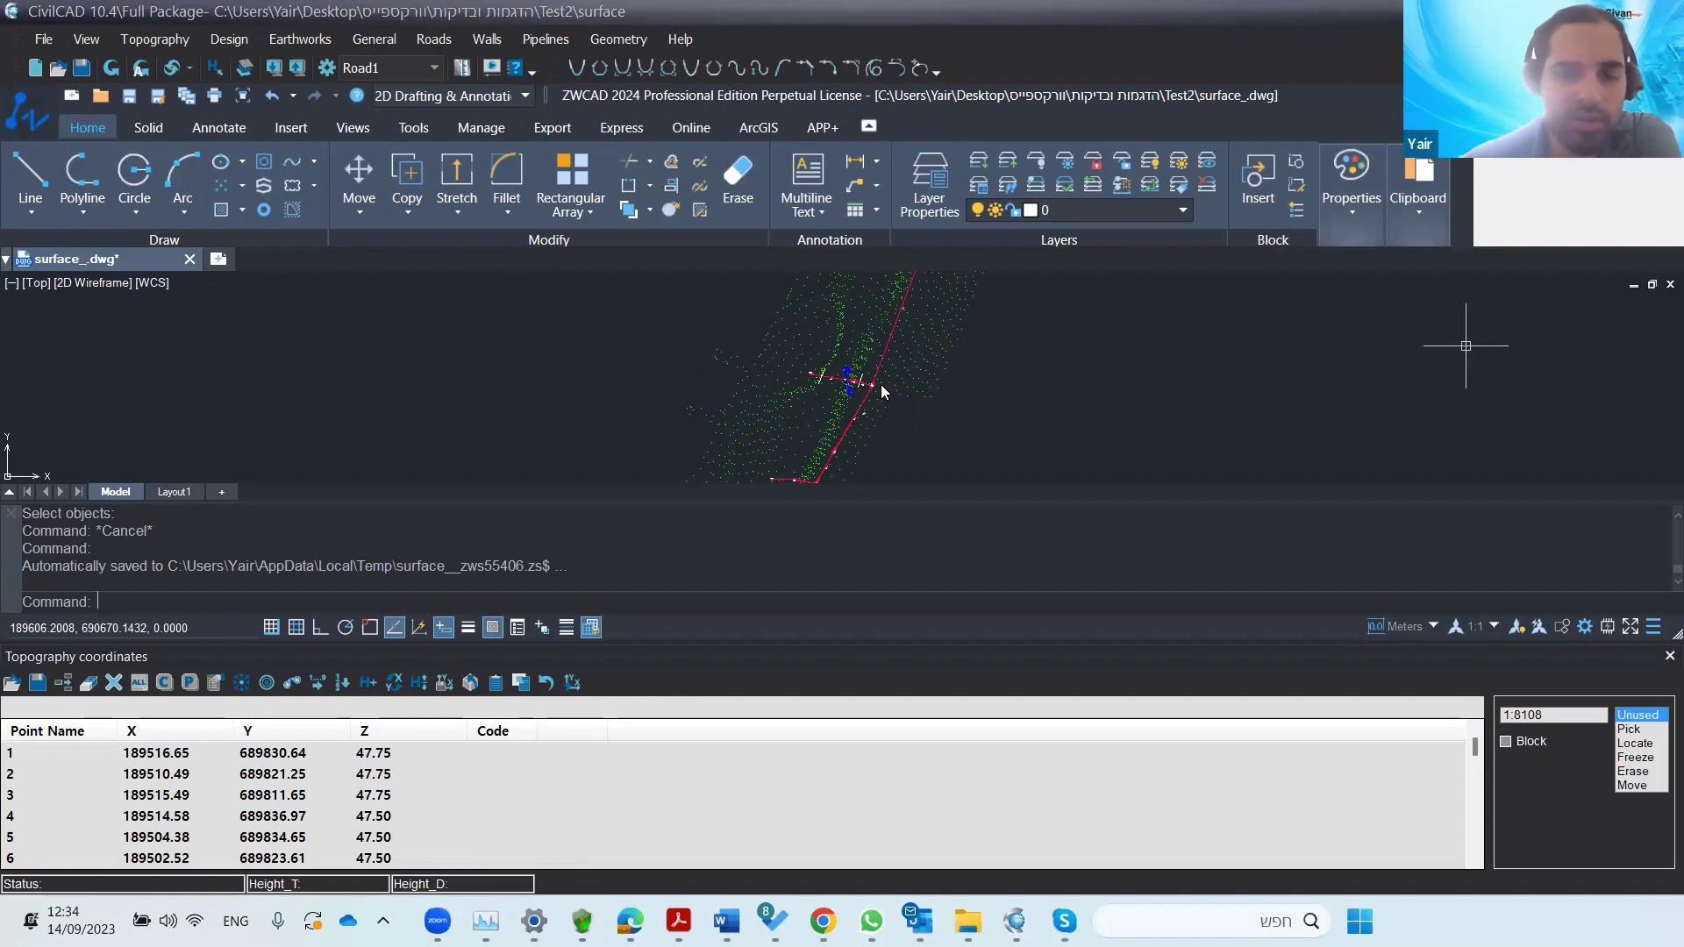
scroll(894, 417, up, 4)
scroll(684, 358, down, 2)
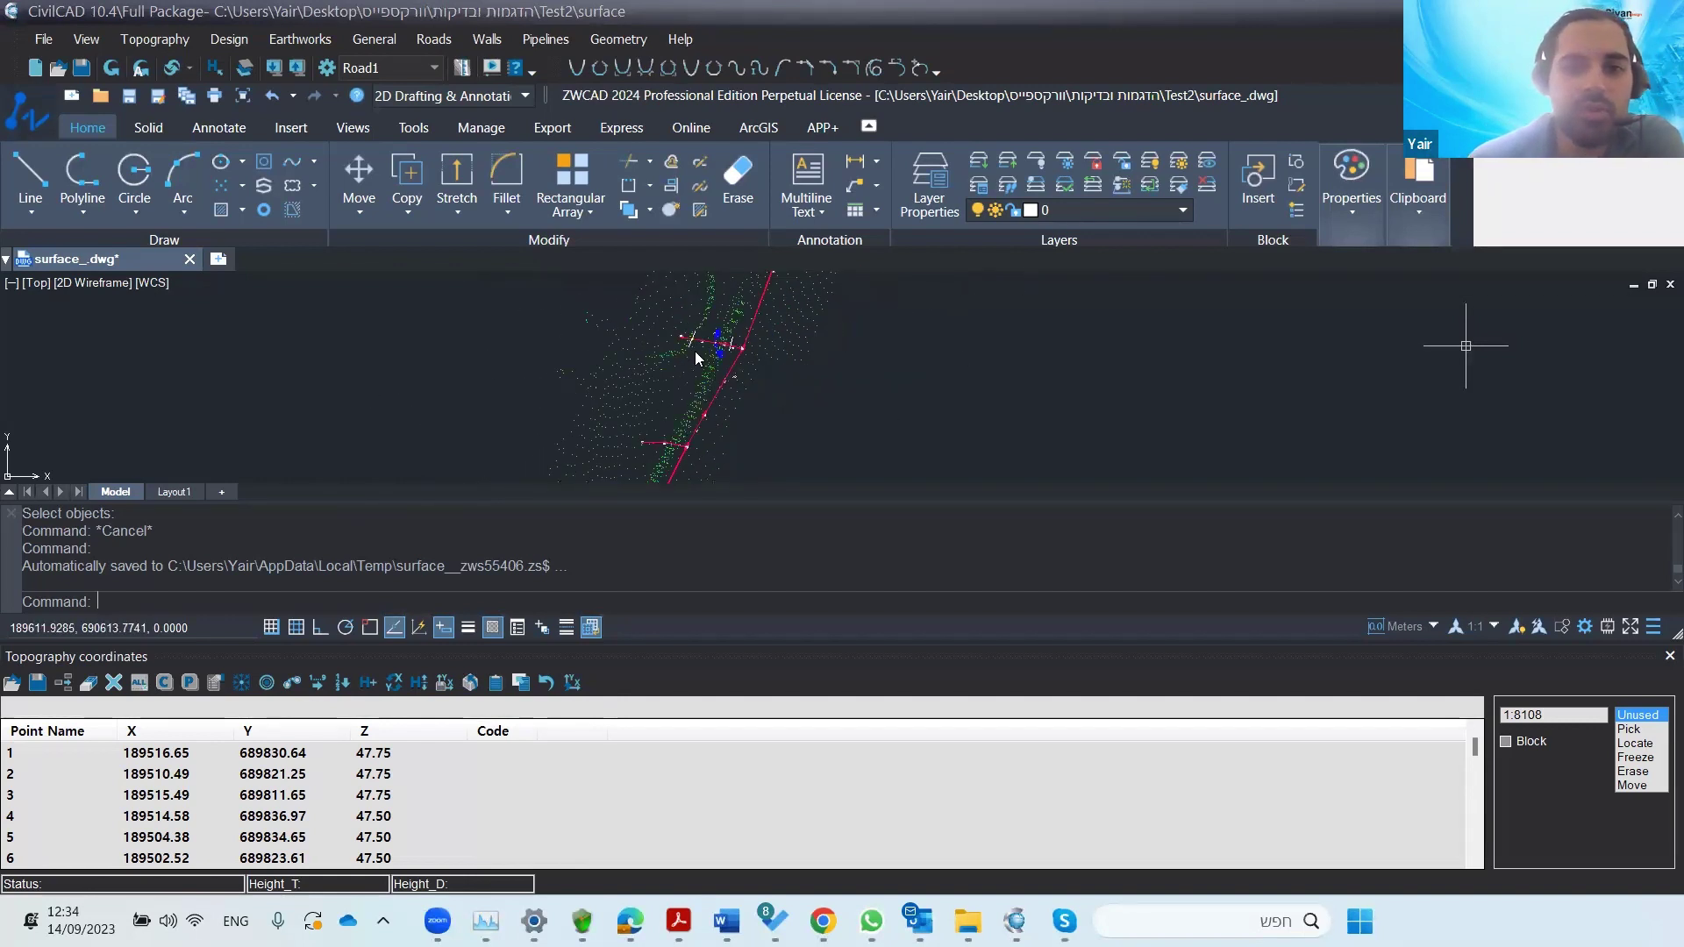
scroll(694, 351, down, 2)
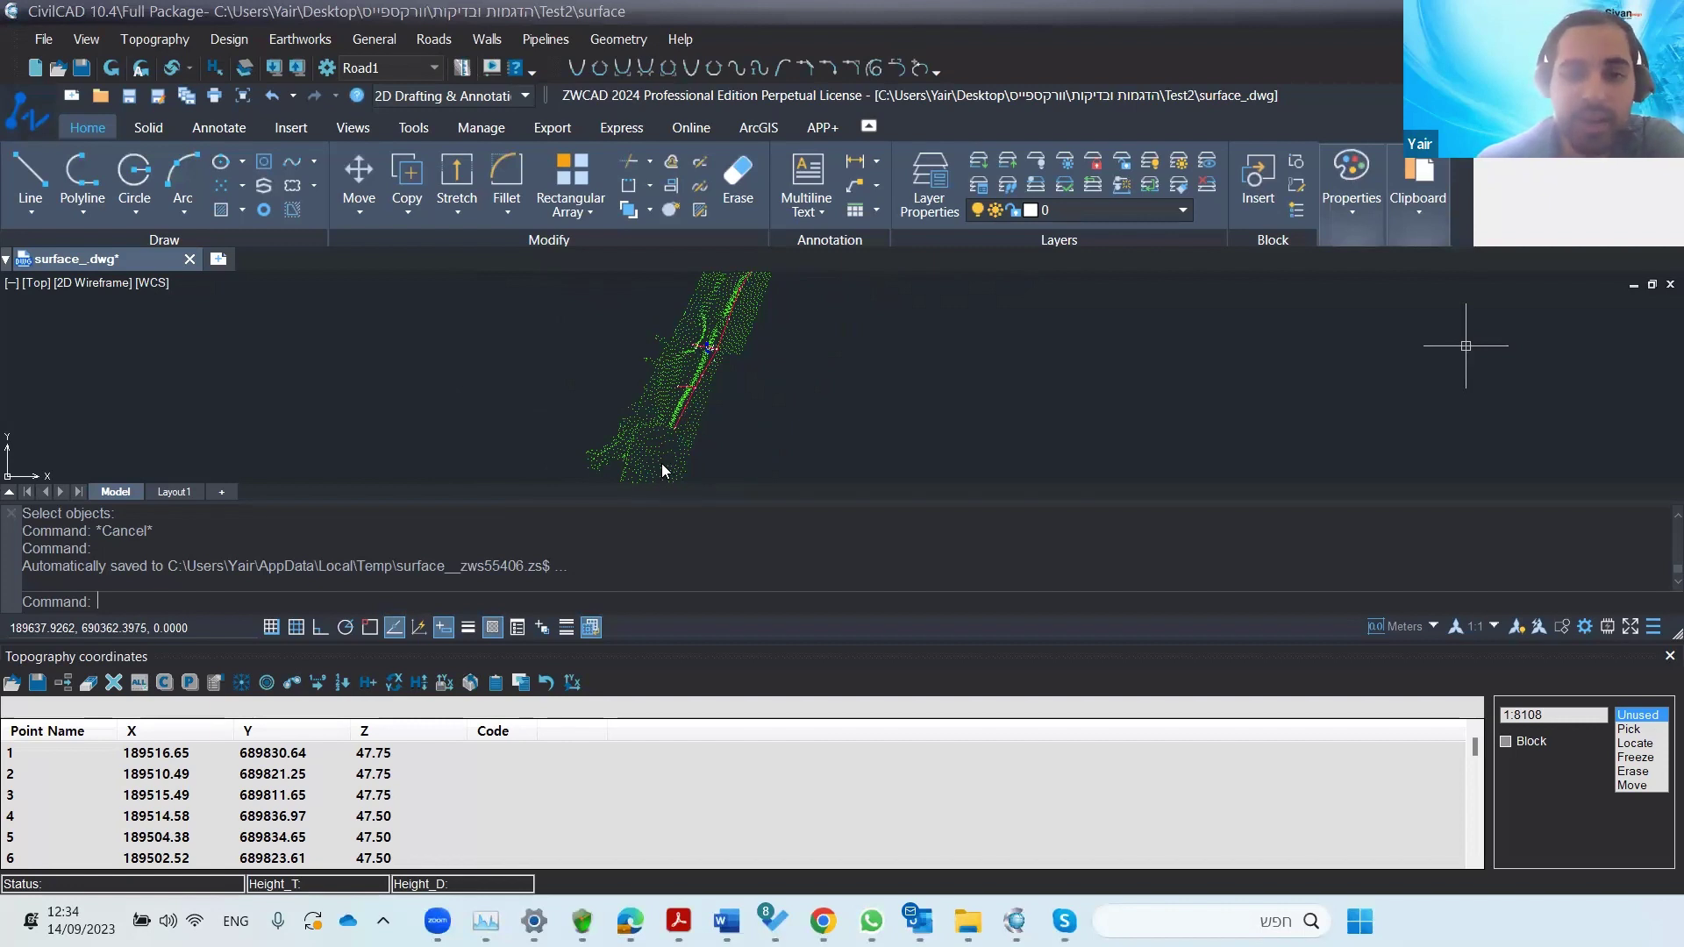
scroll(711, 390, up, 3)
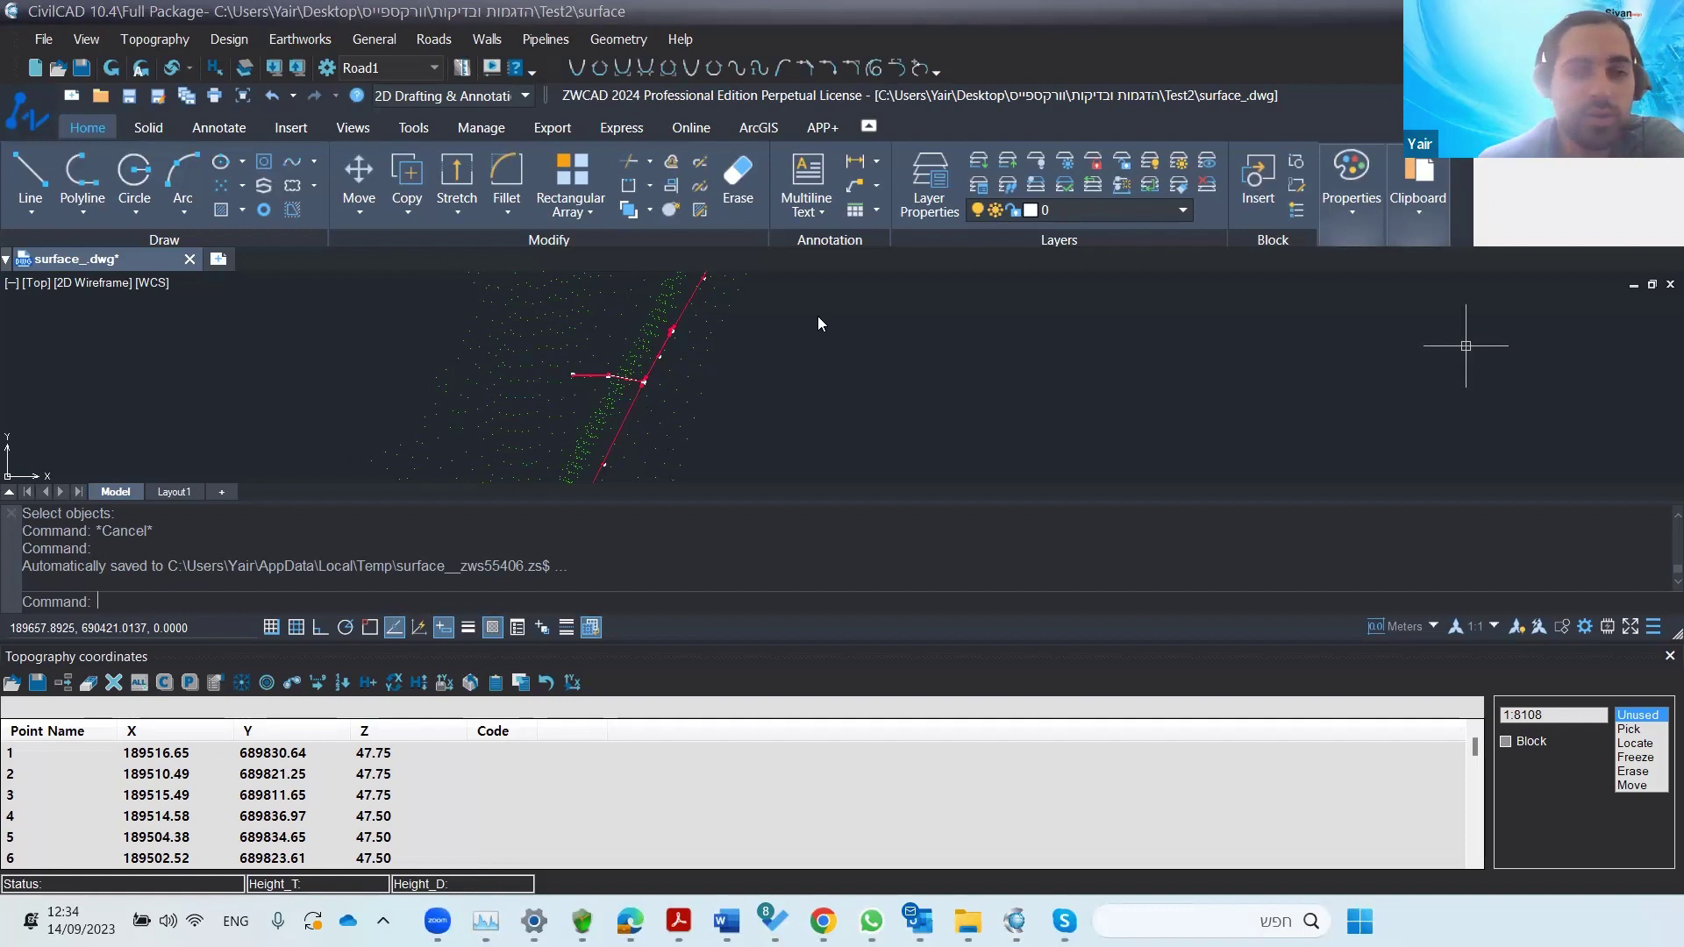
- Export the surface to LandXML, saving it as "surface" in the תיקיה חדשה folder
click(41, 39)
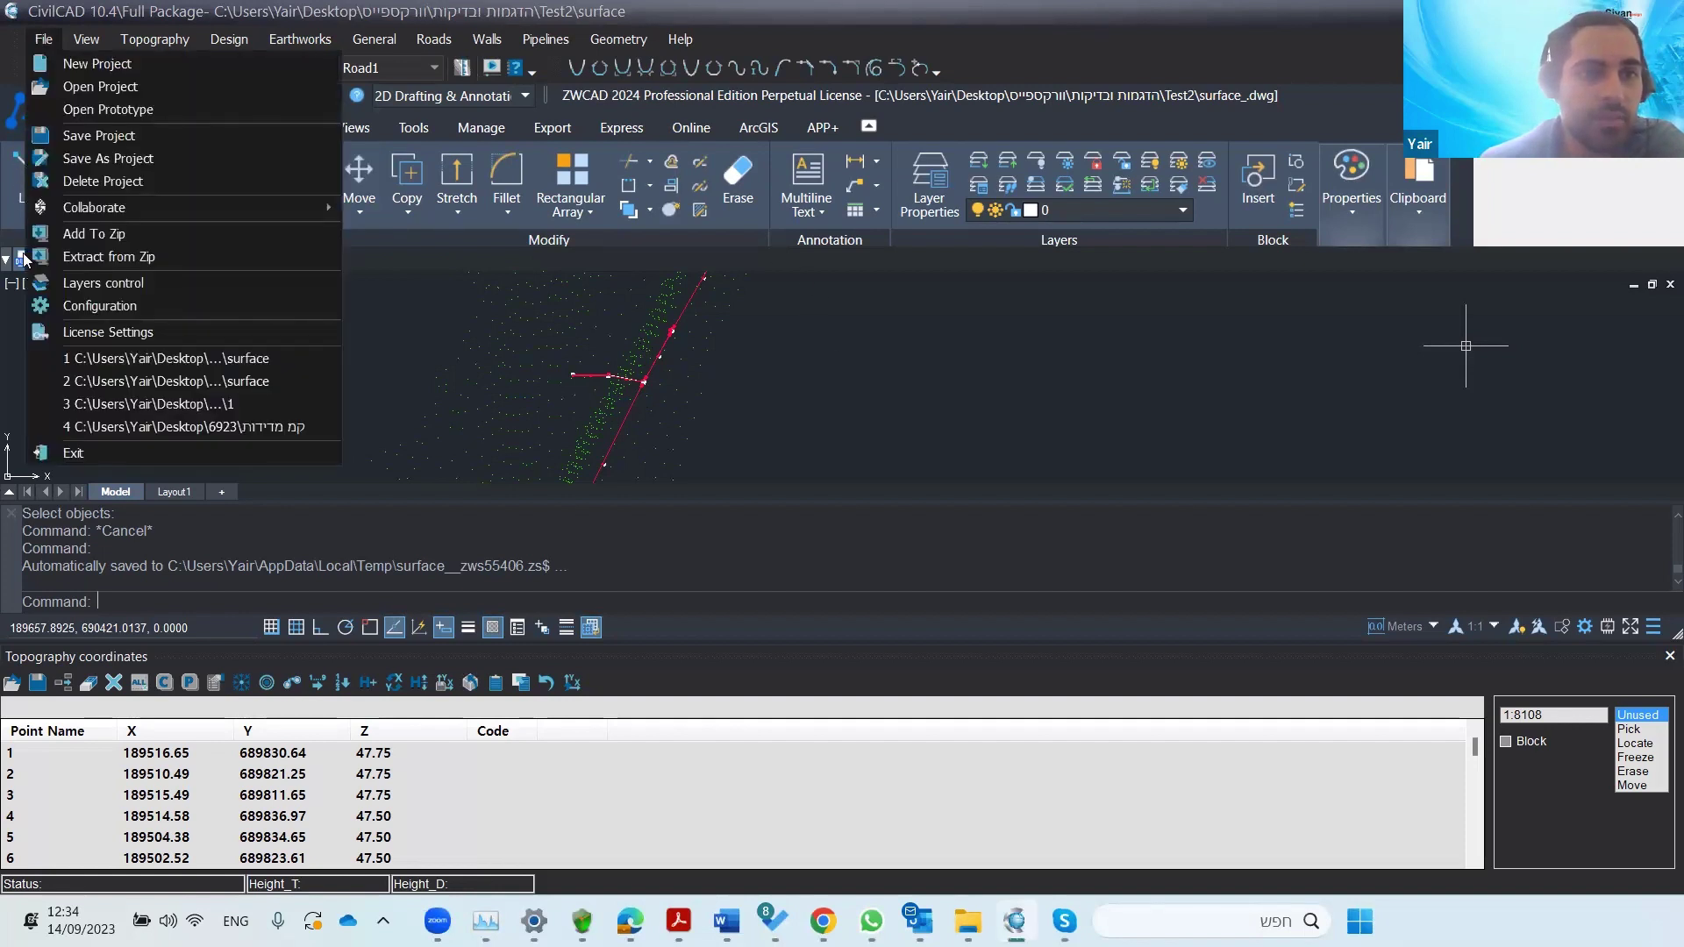
mouse_move(118, 218)
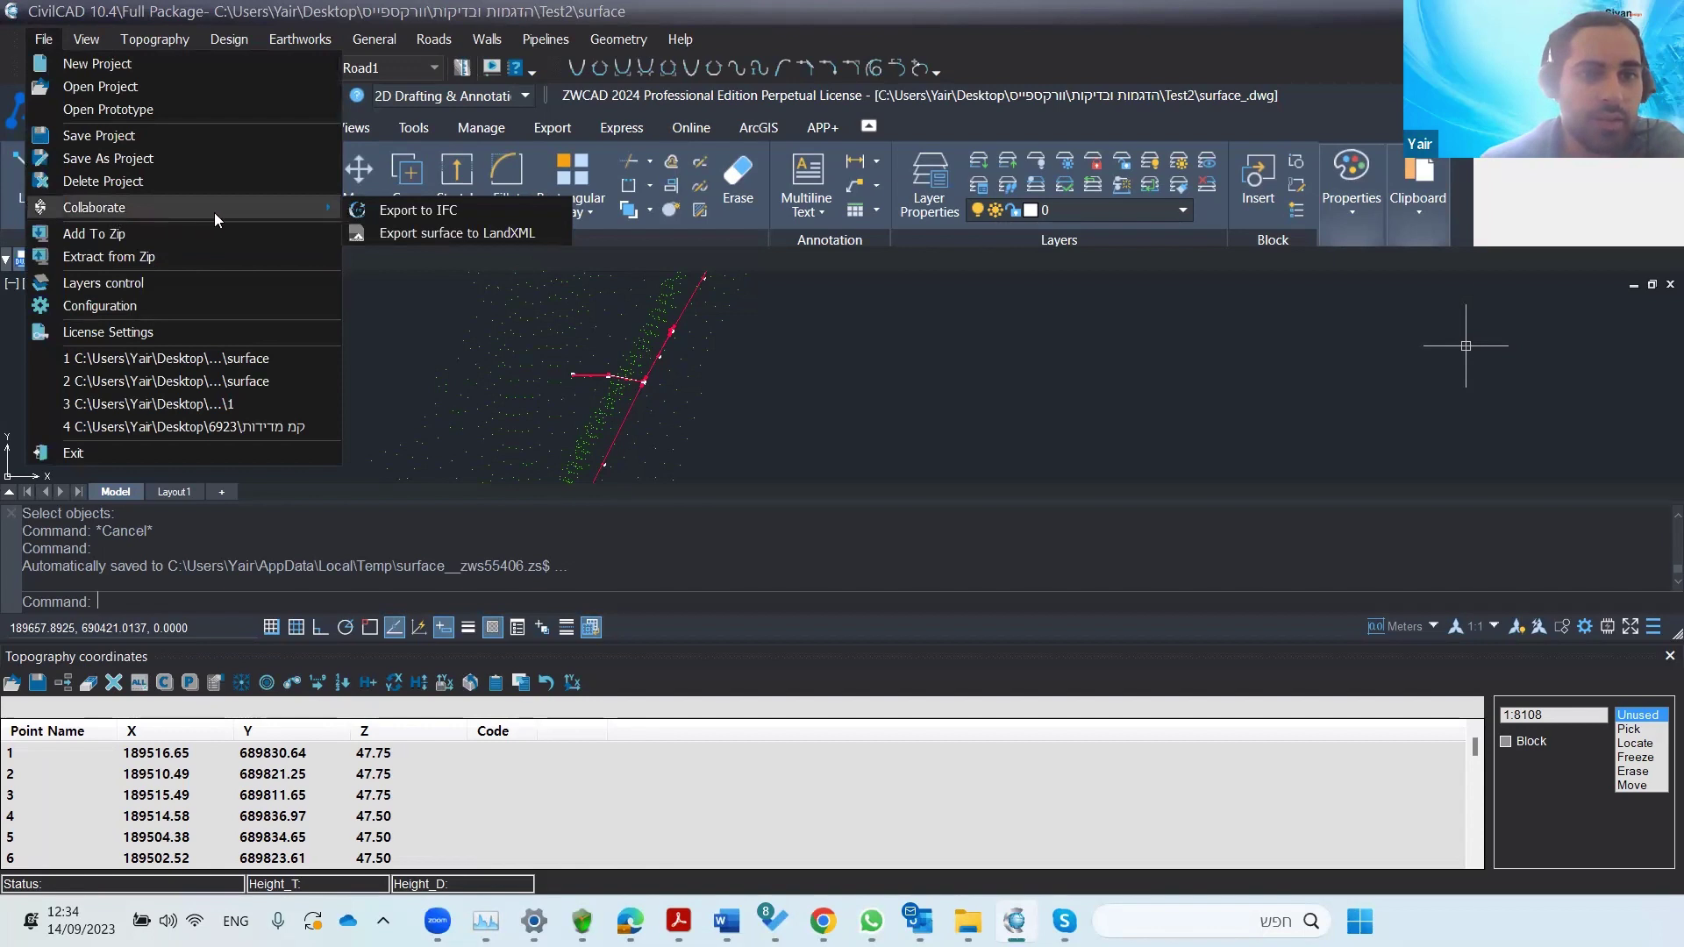
click(431, 233)
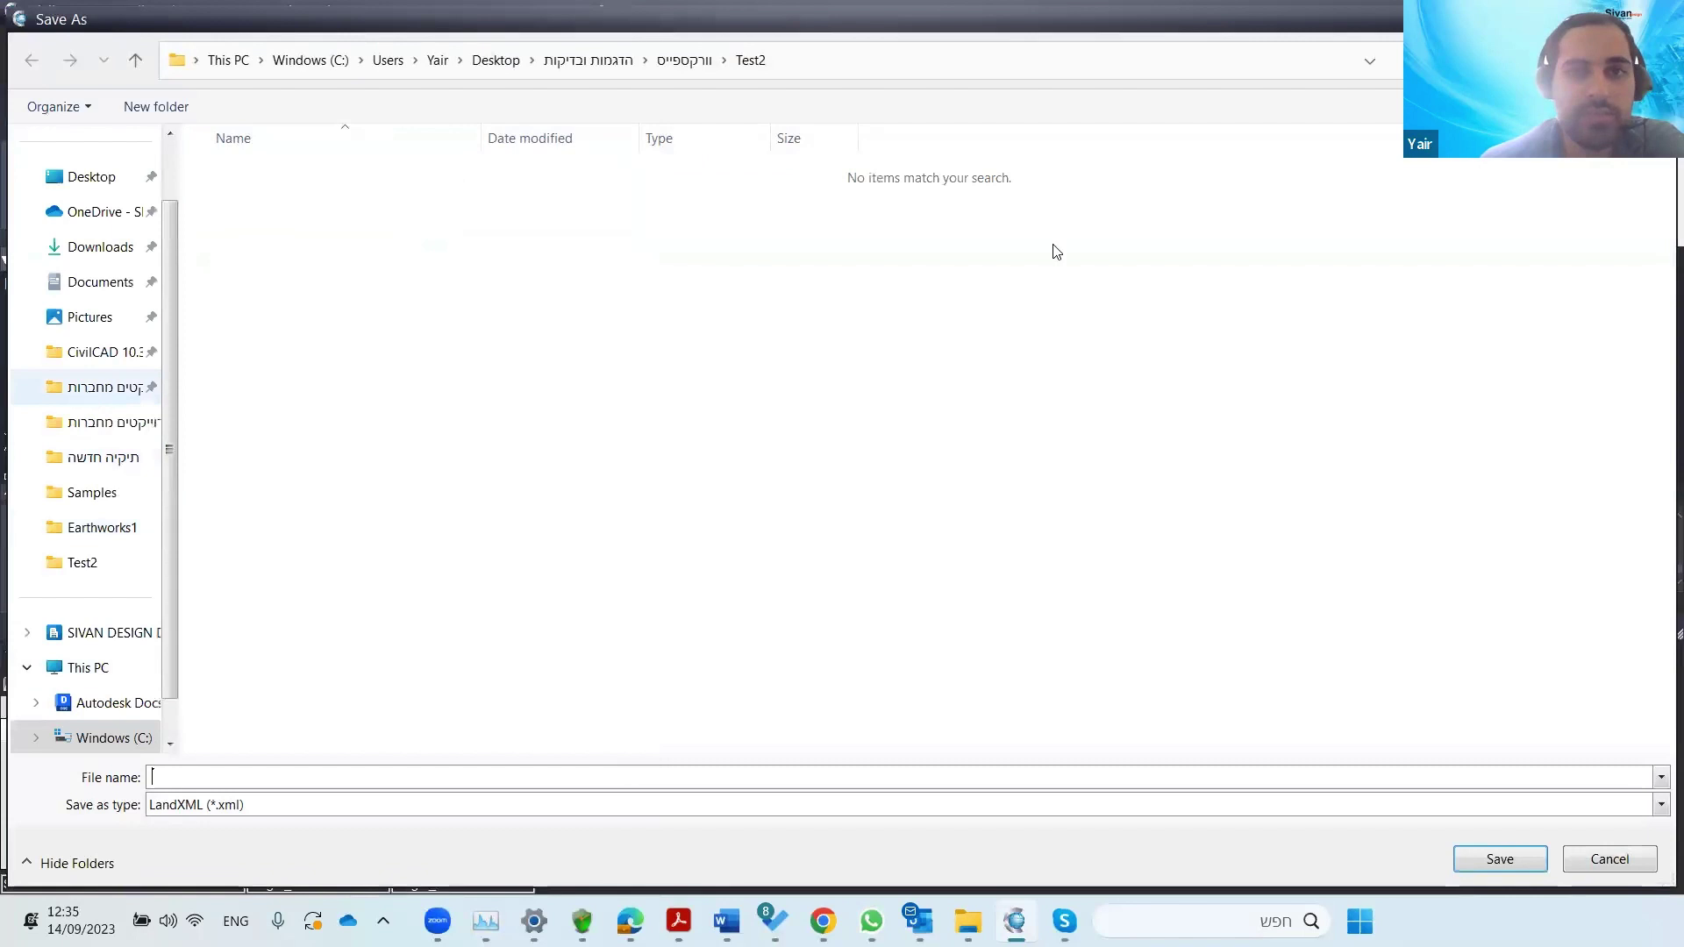
click(685, 69)
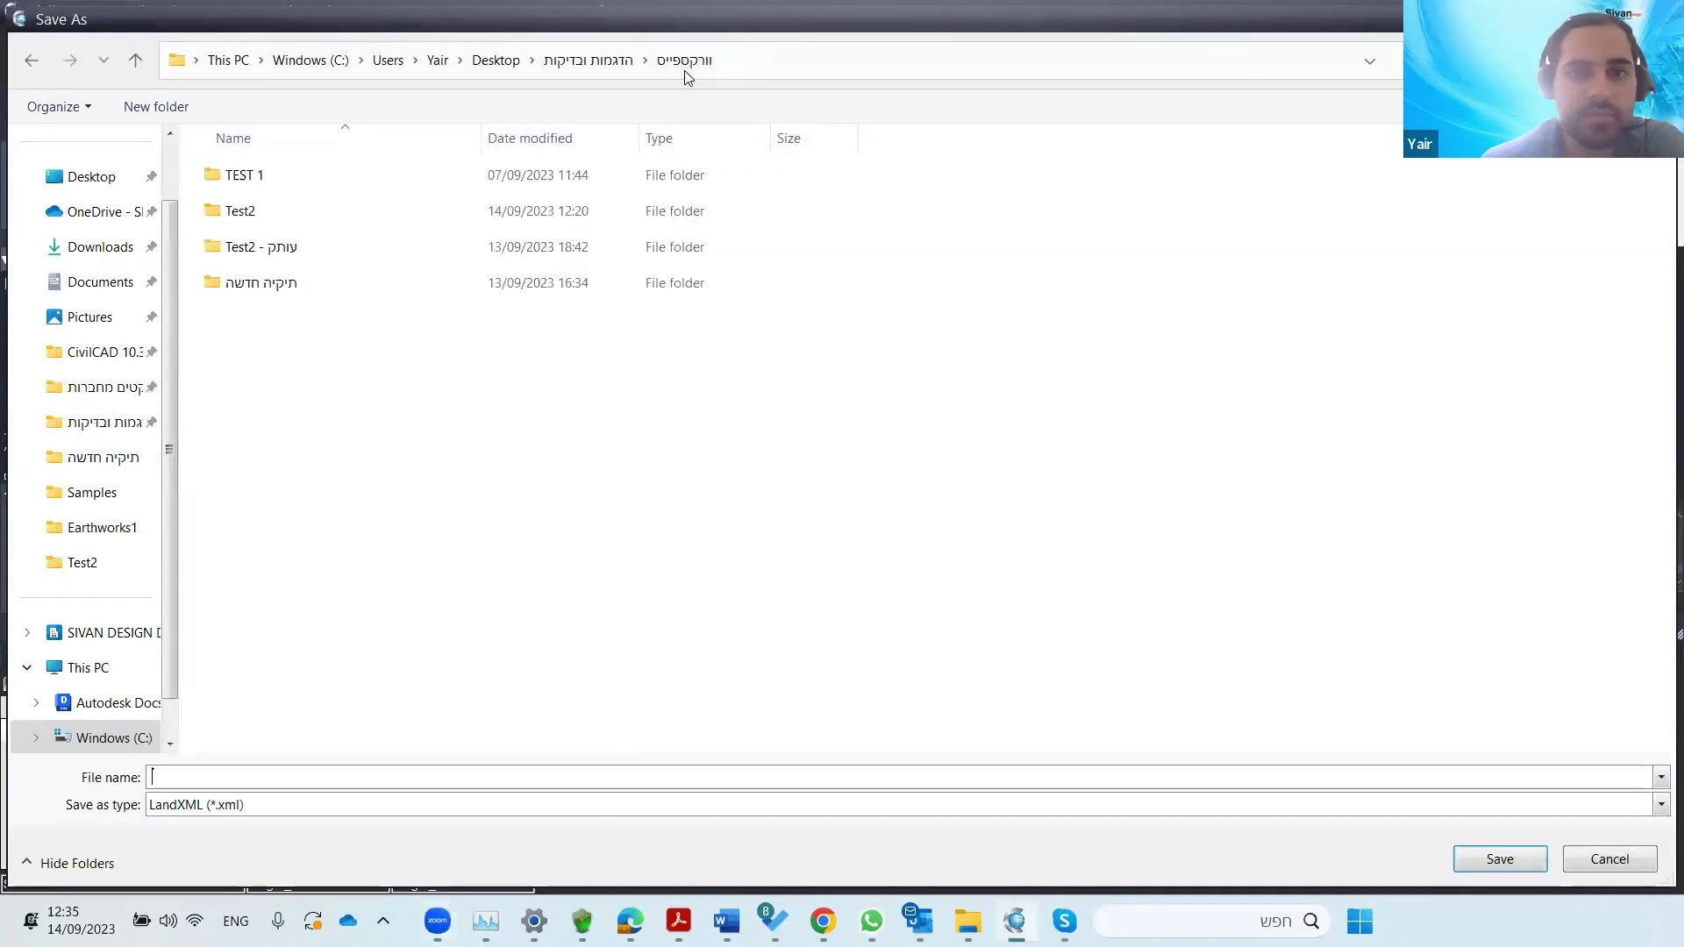
double_click(323, 279)
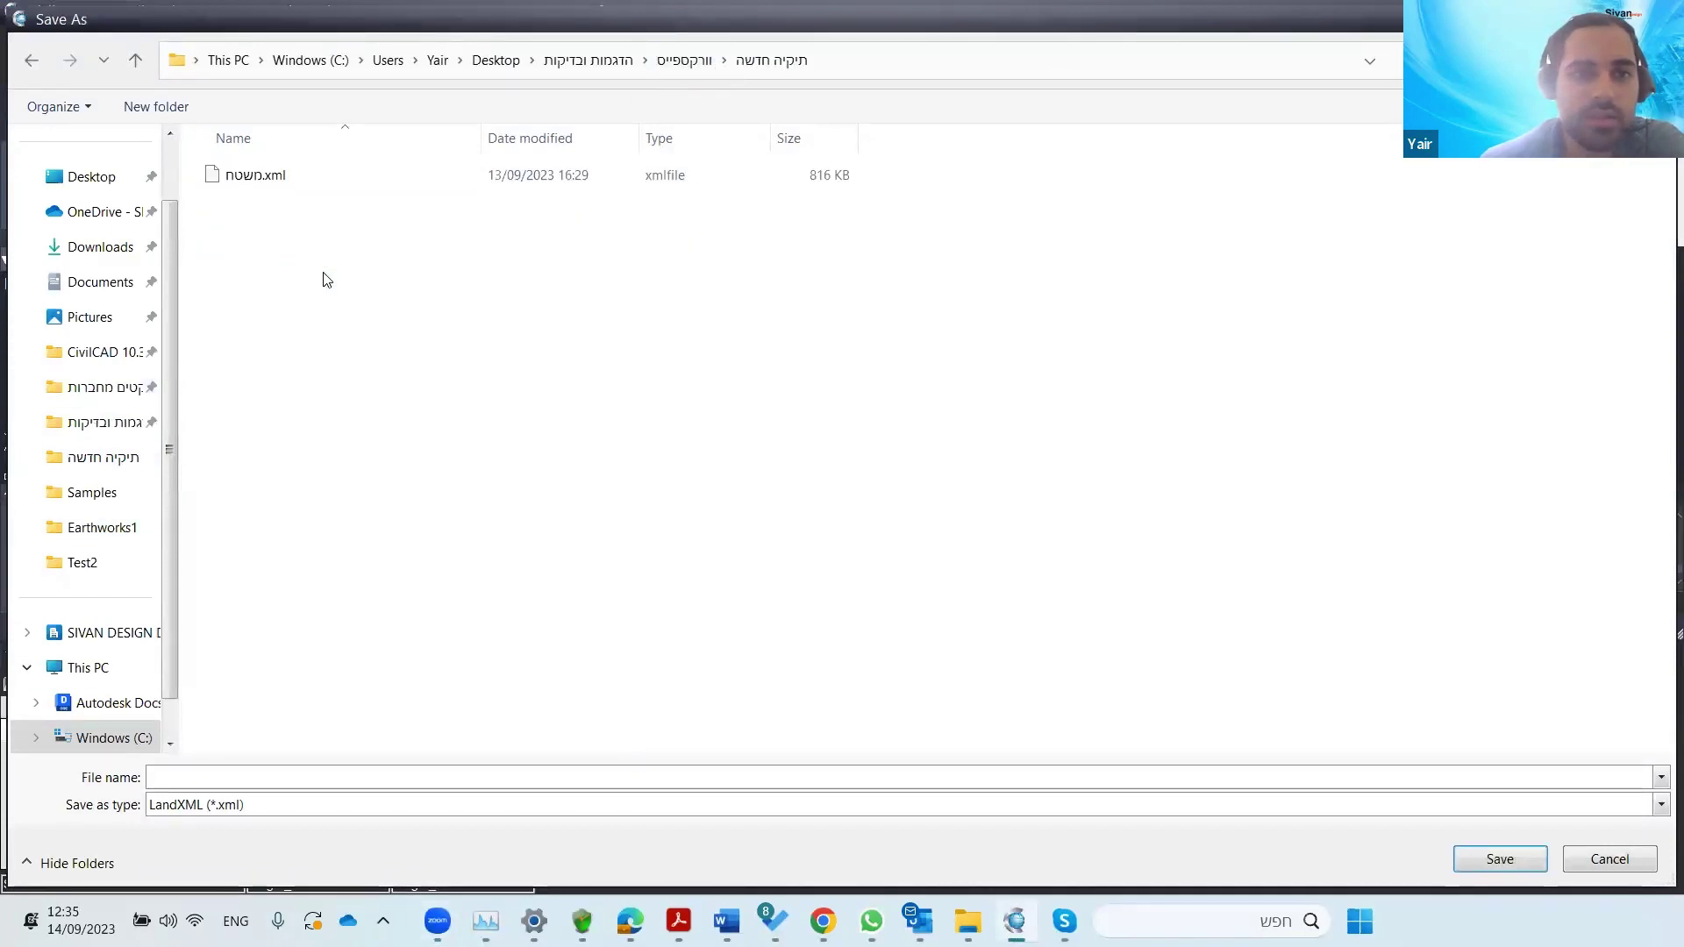
click(246, 776)
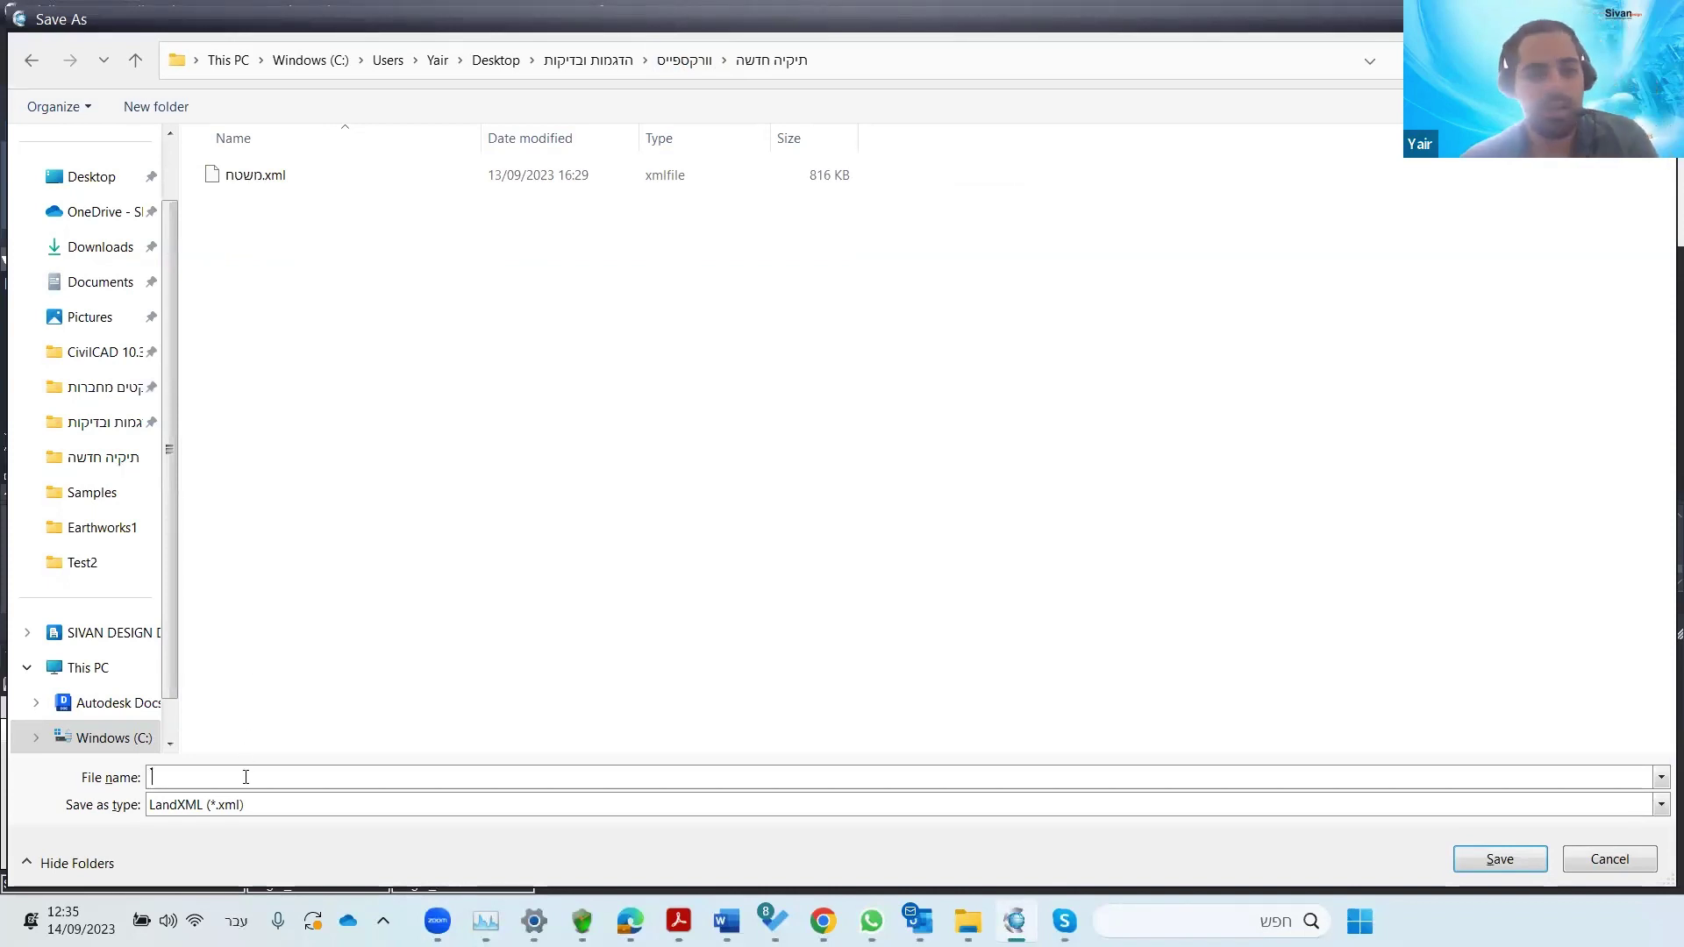
text(sur)
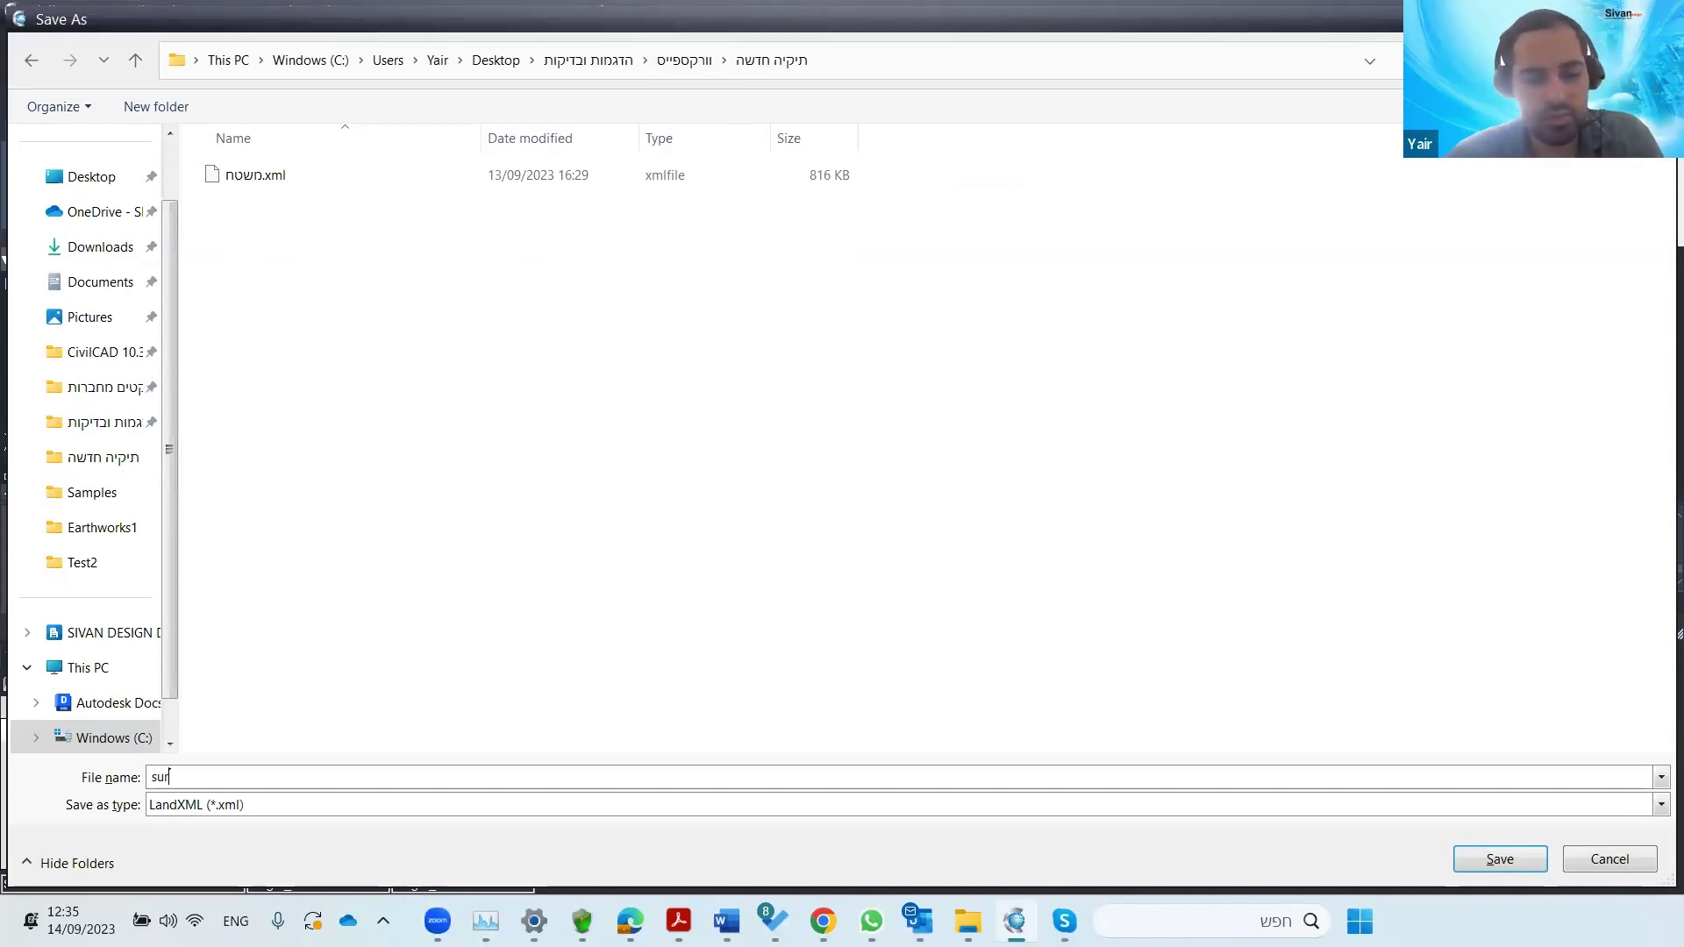
text(face)
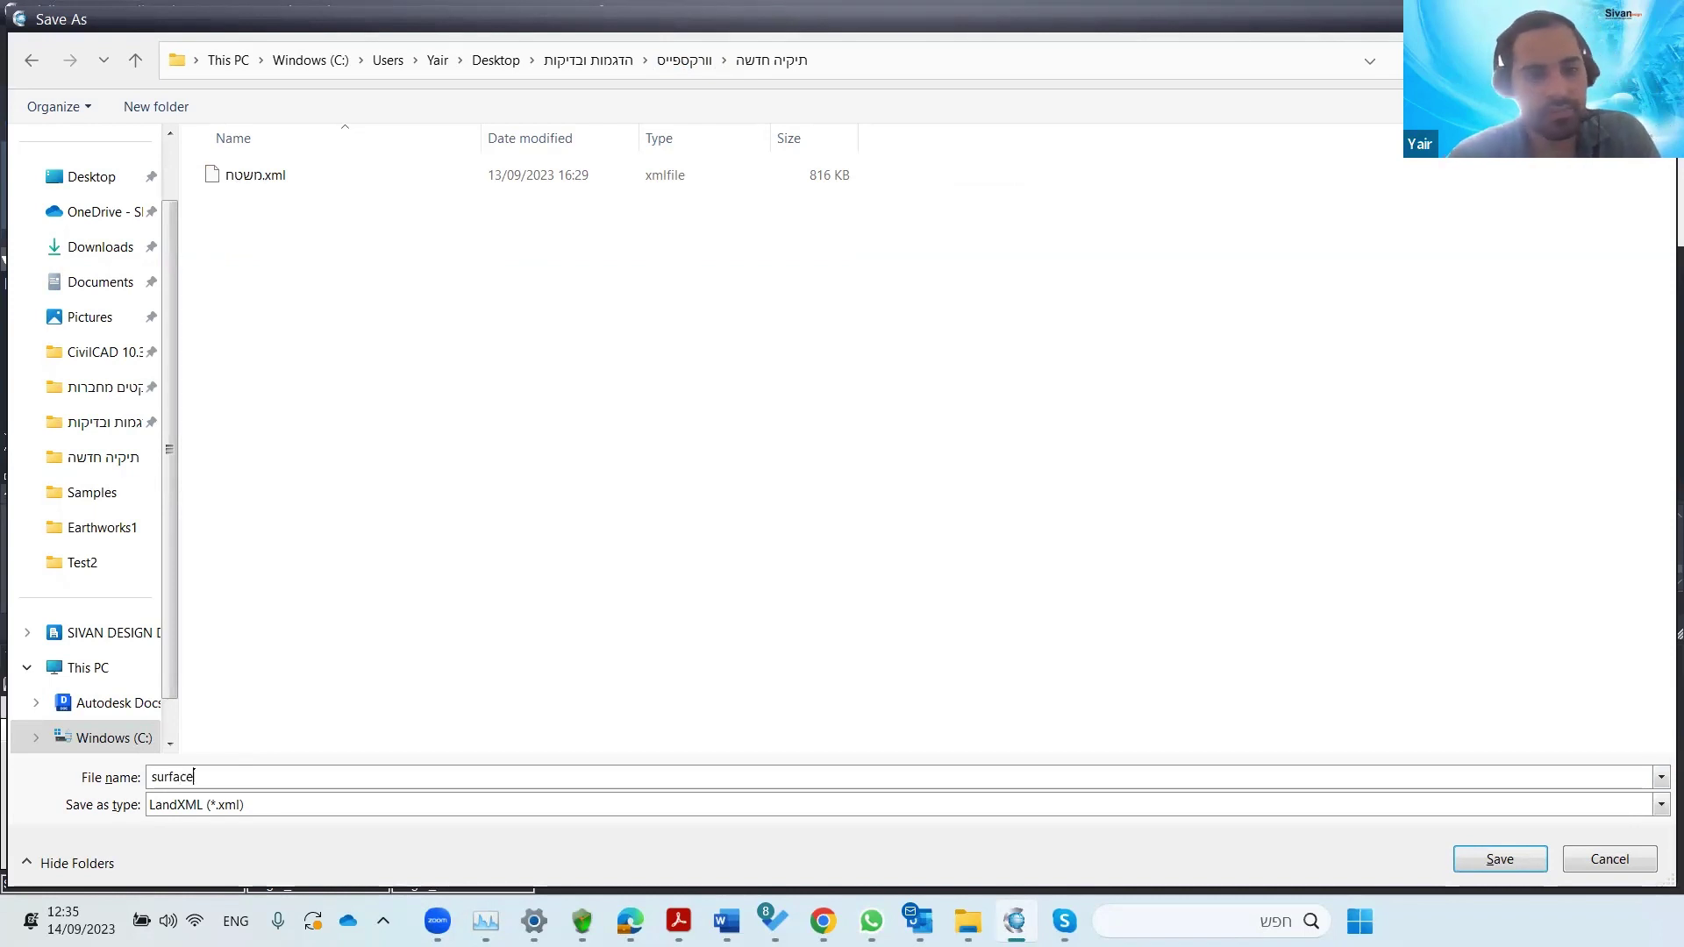
click(1484, 859)
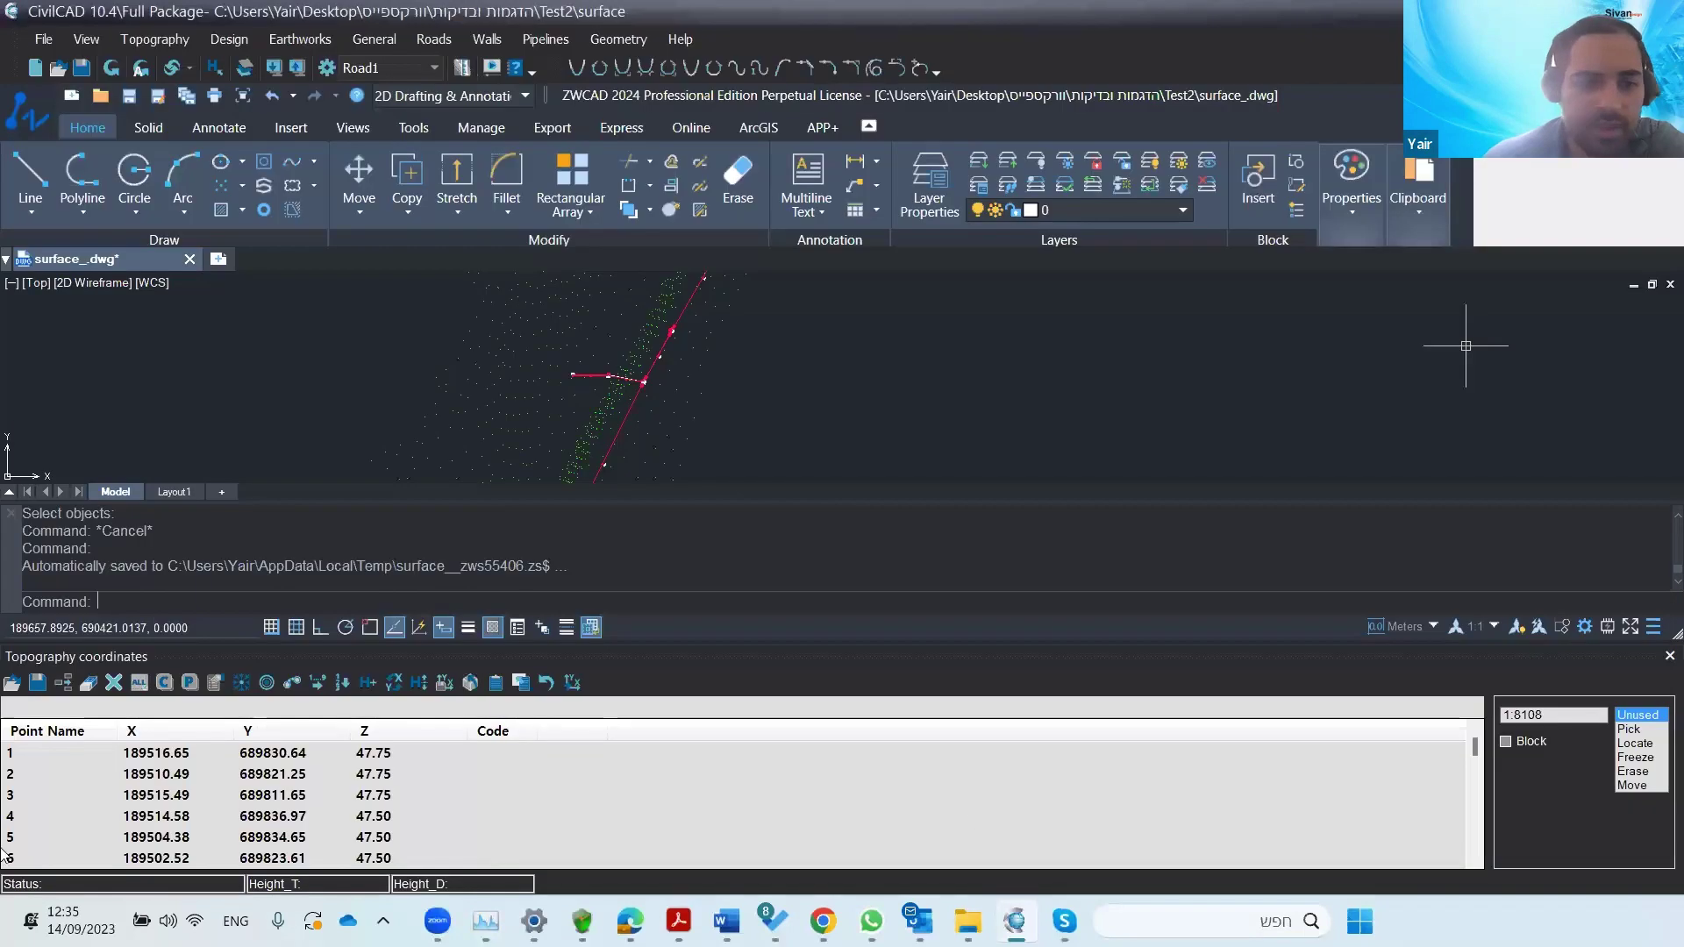
- Switch to Autodesk InfraWorks and create a local model named SURFACE with the Israel.IsraeliGrid coordinate system
key(super+d)
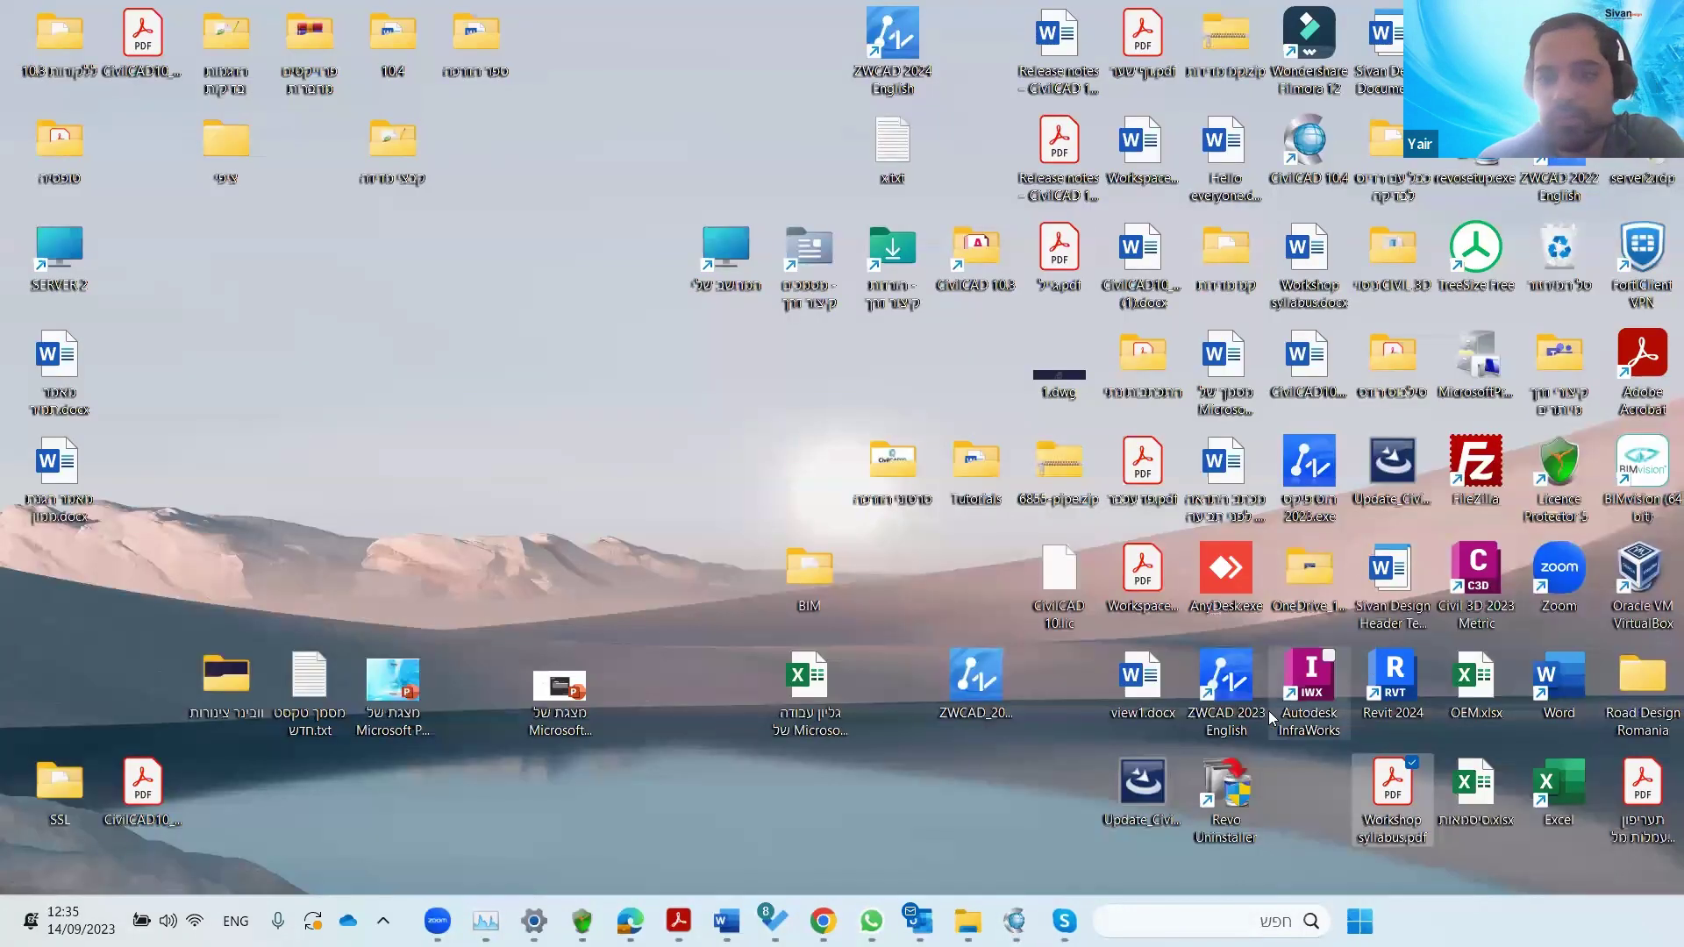
click(1296, 682)
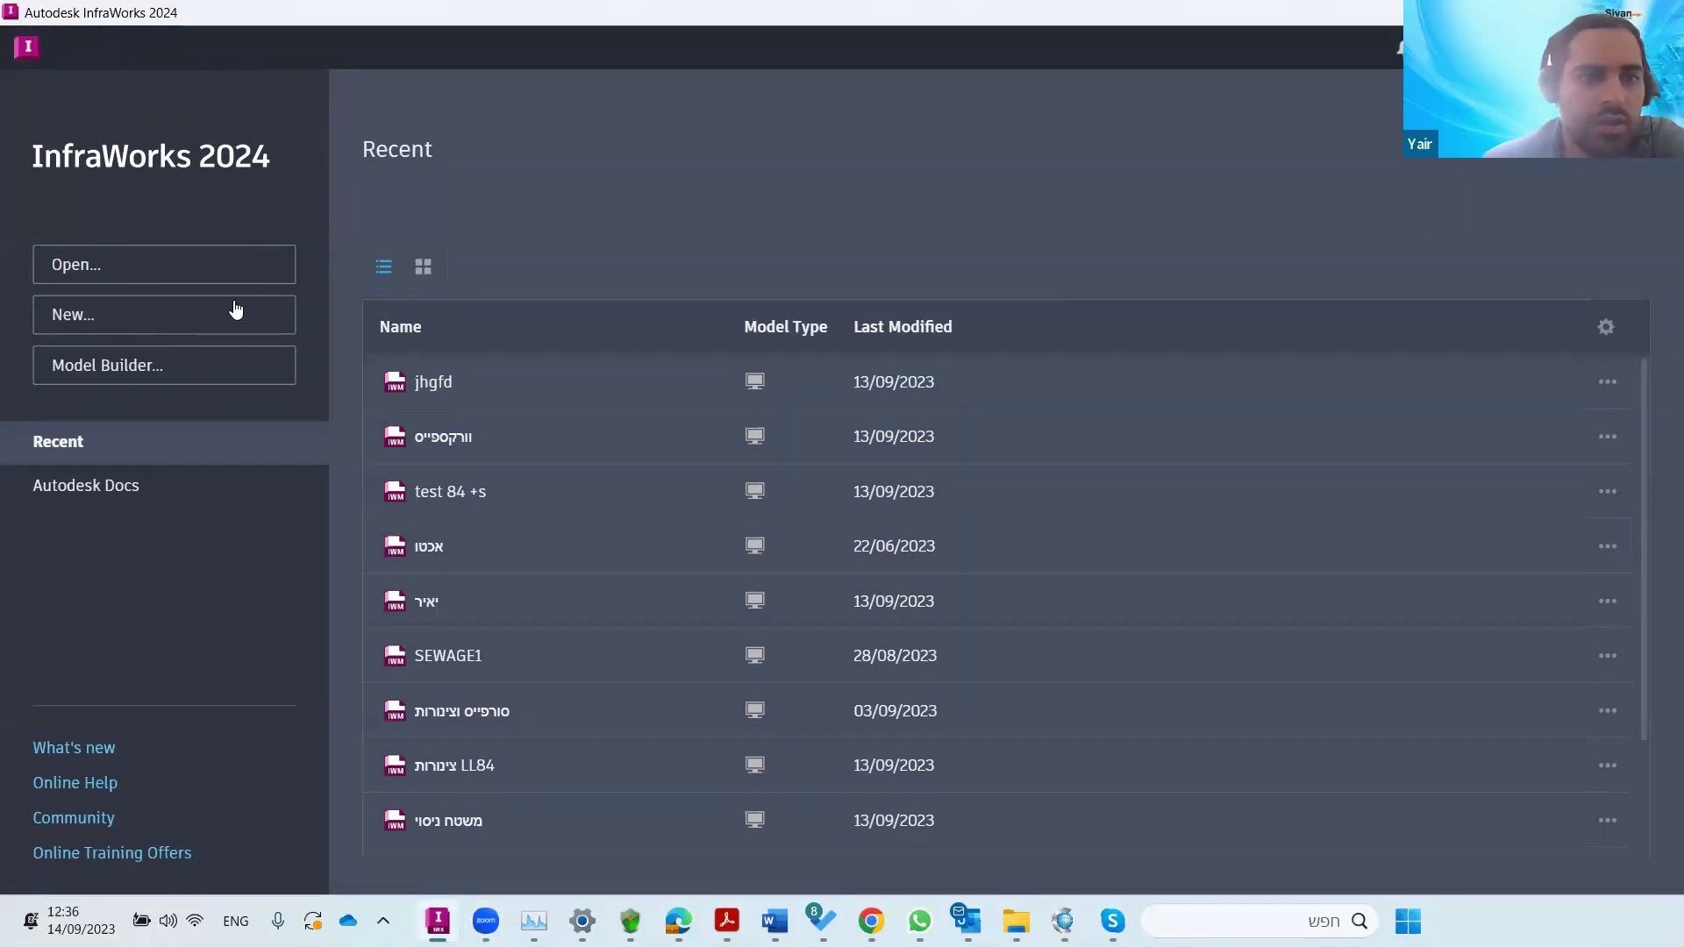
click(91, 314)
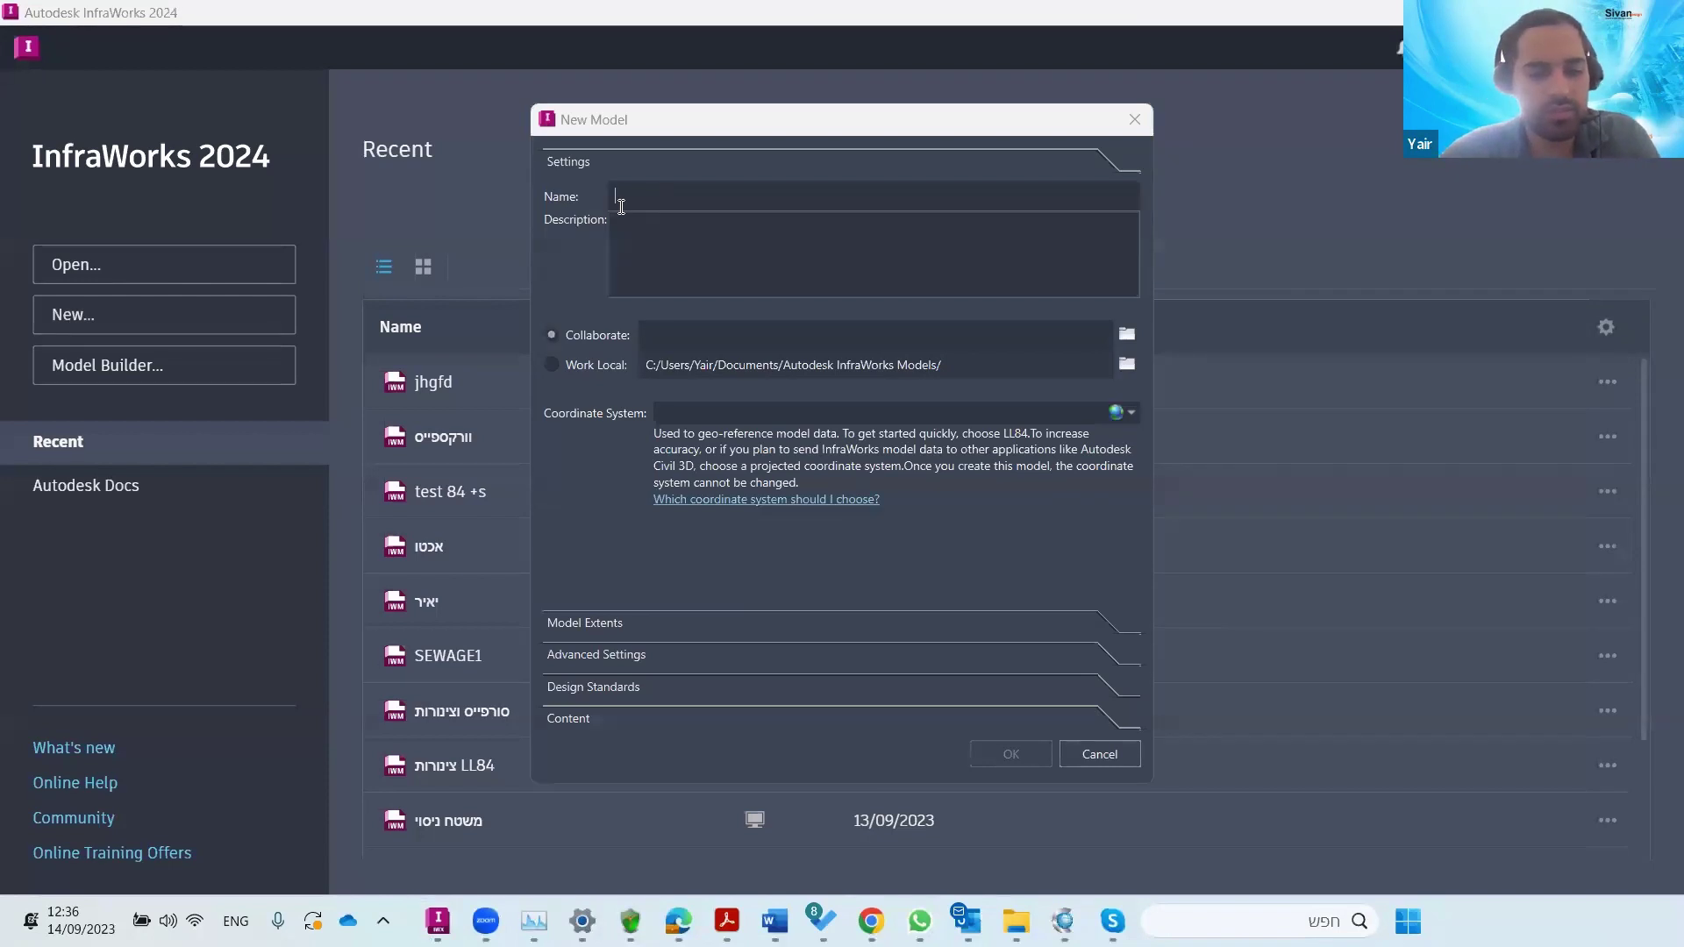
click(633, 196)
text(SURFACE)
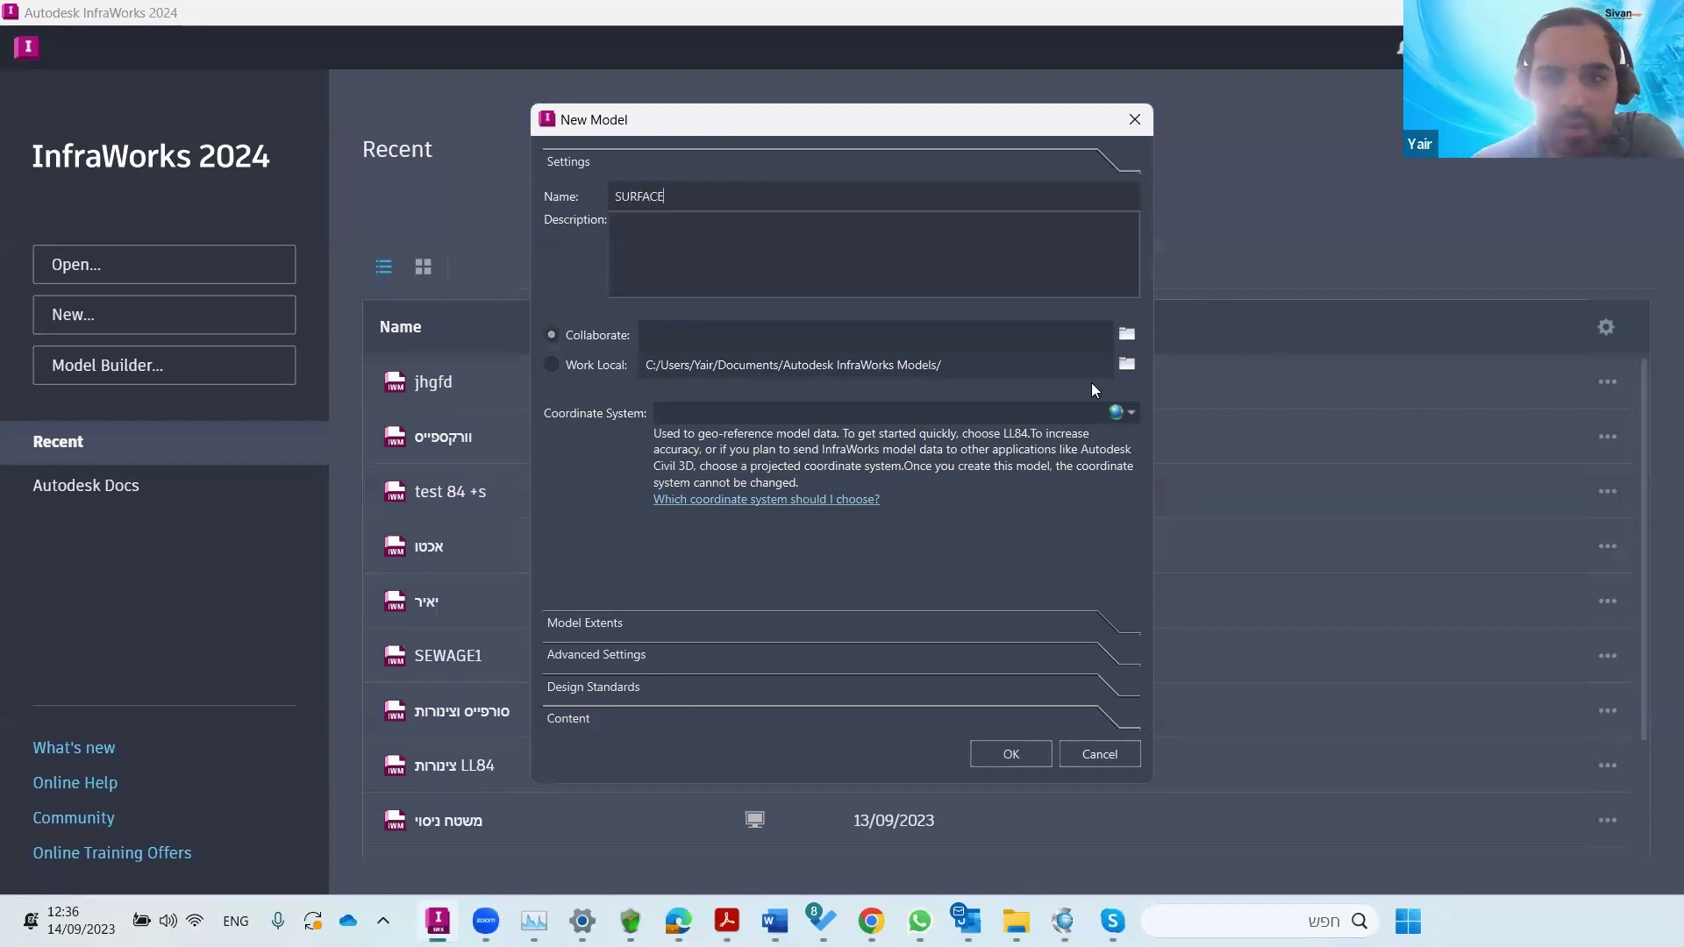
click(578, 365)
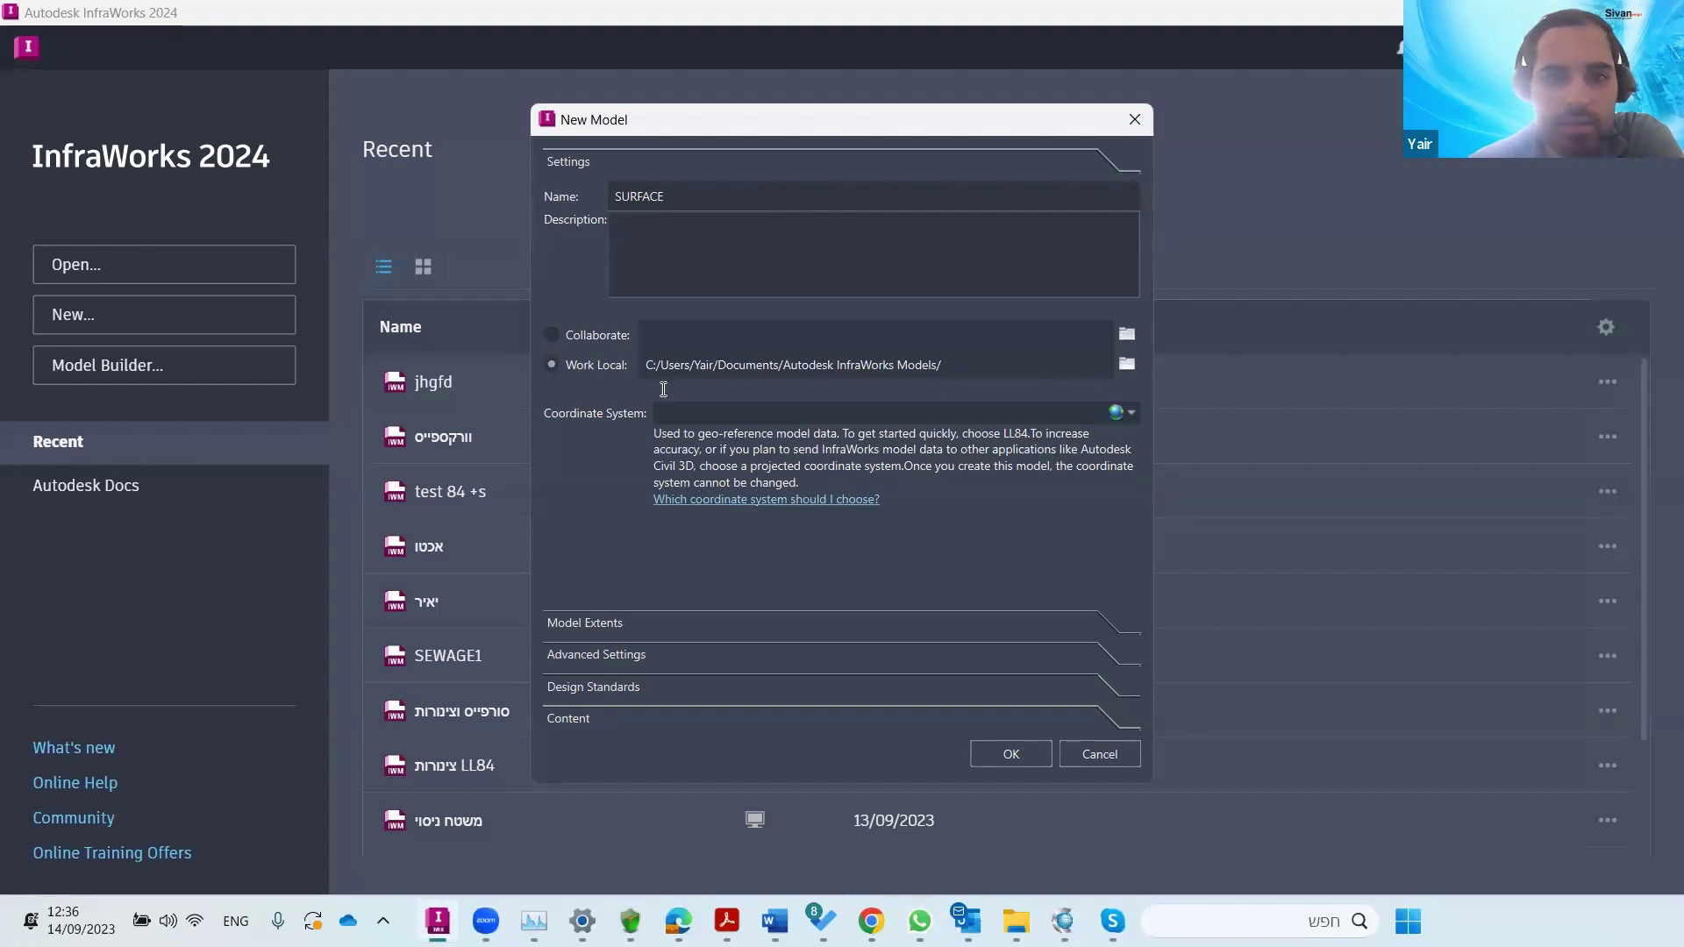
click(1131, 414)
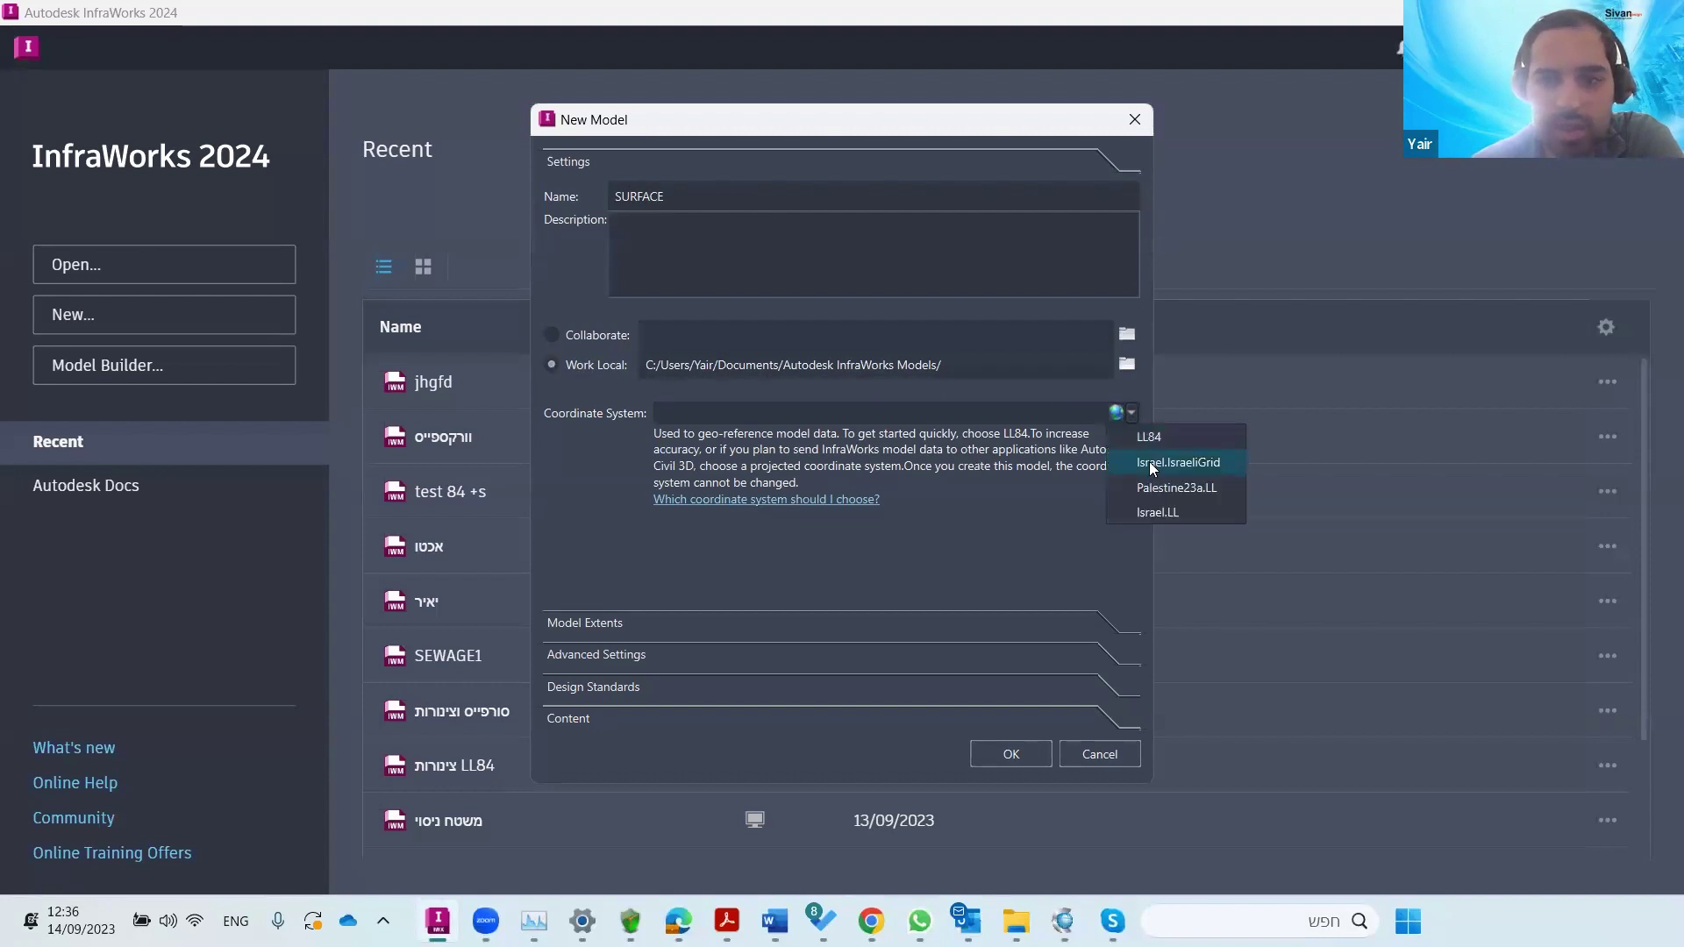
click(1009, 754)
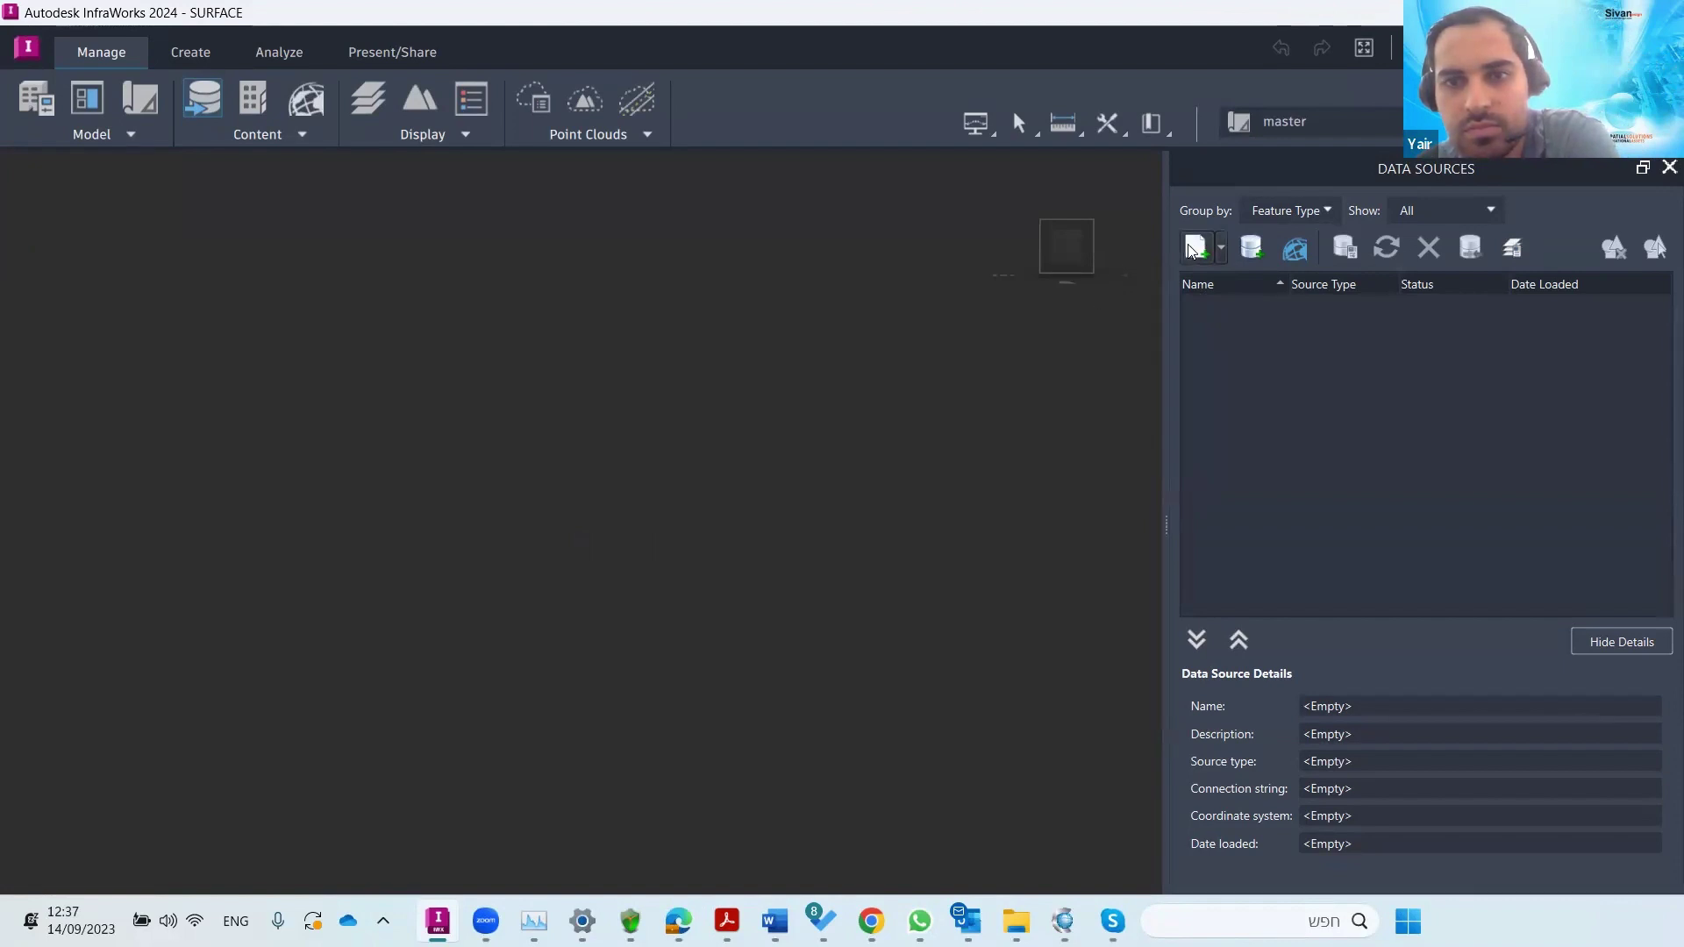
- Add surface.xml from the תיקיה חדשה folder inside וורקספייס as a LandXML data source
click(1222, 256)
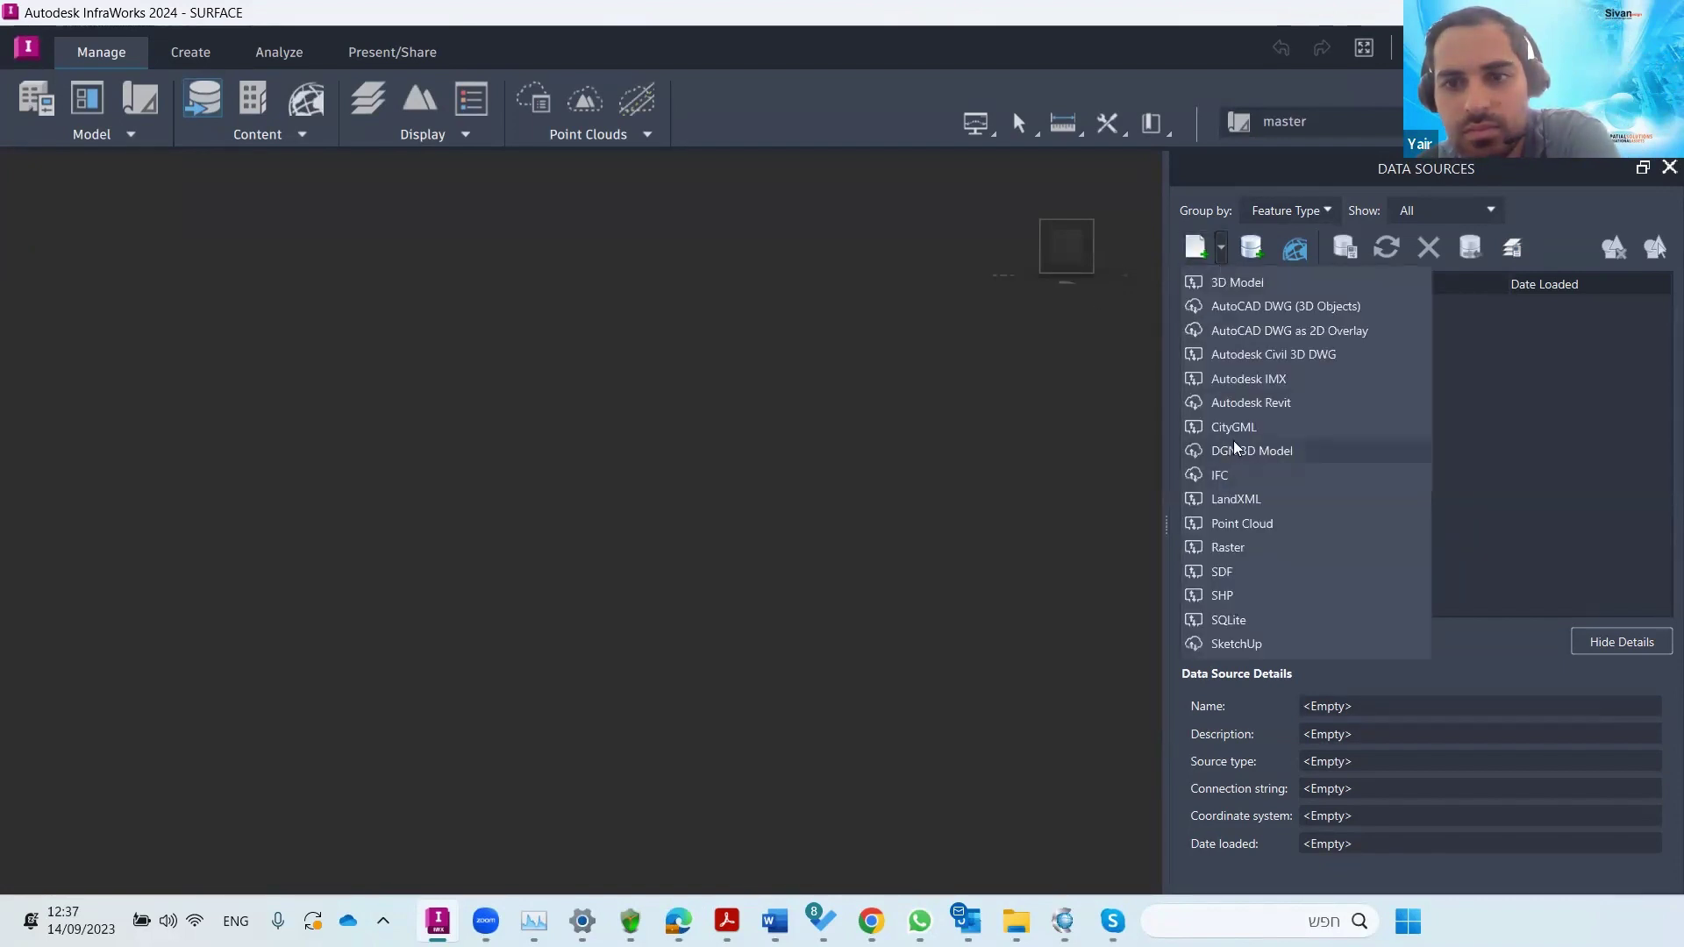
click(1265, 521)
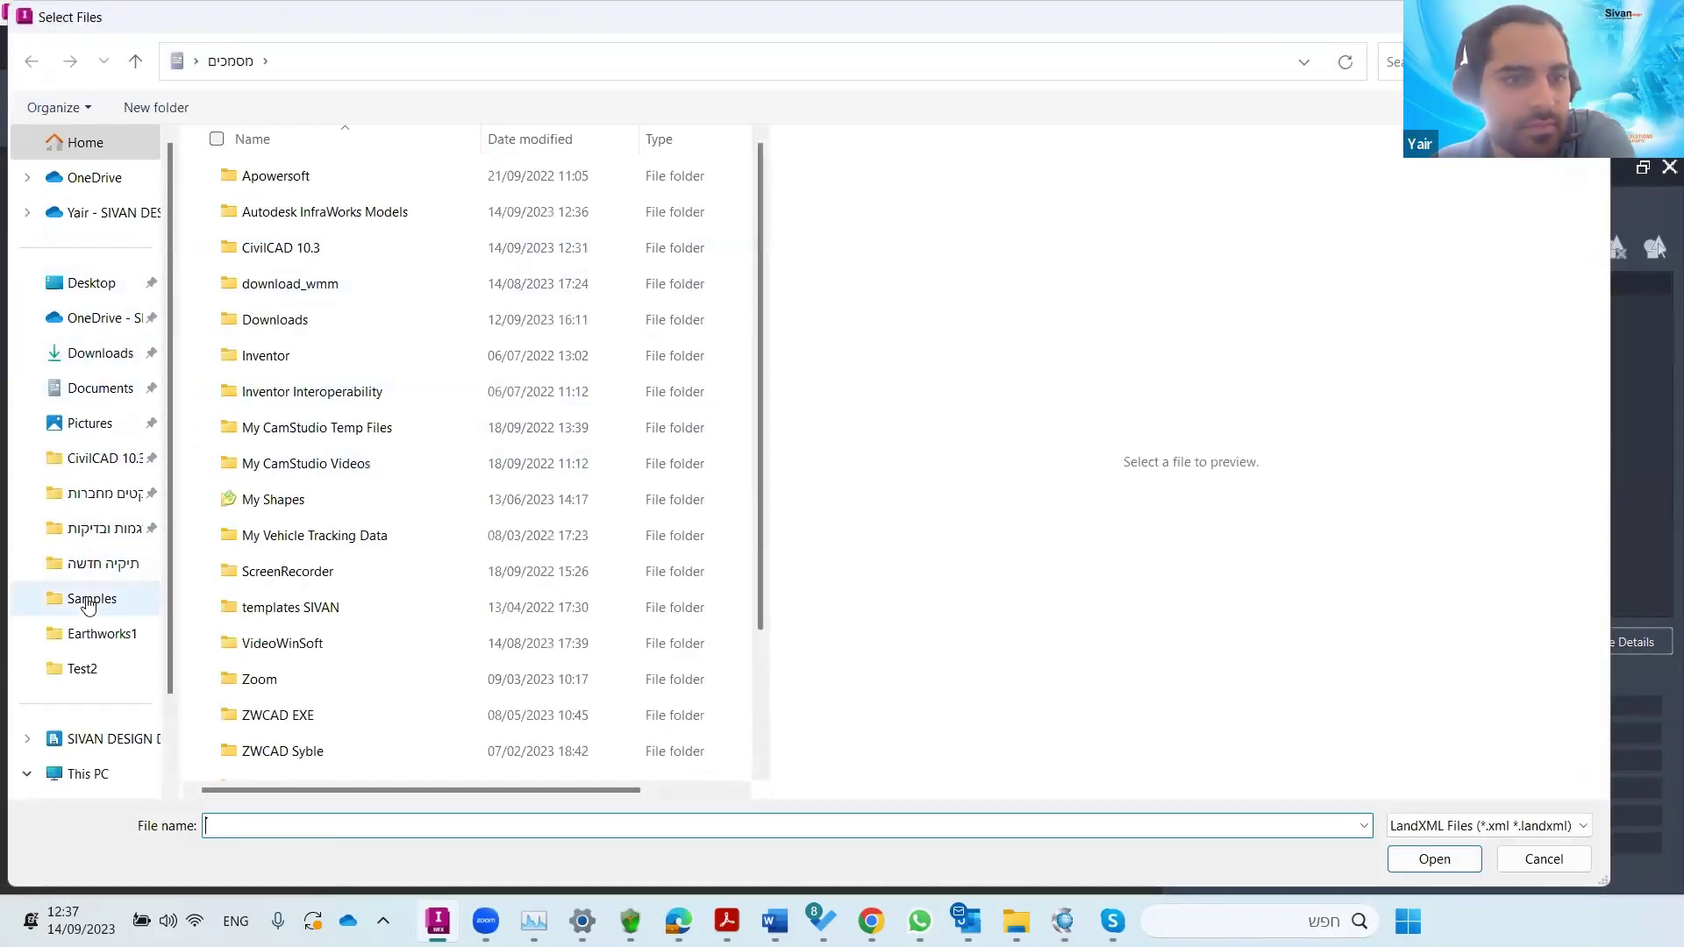
click(99, 530)
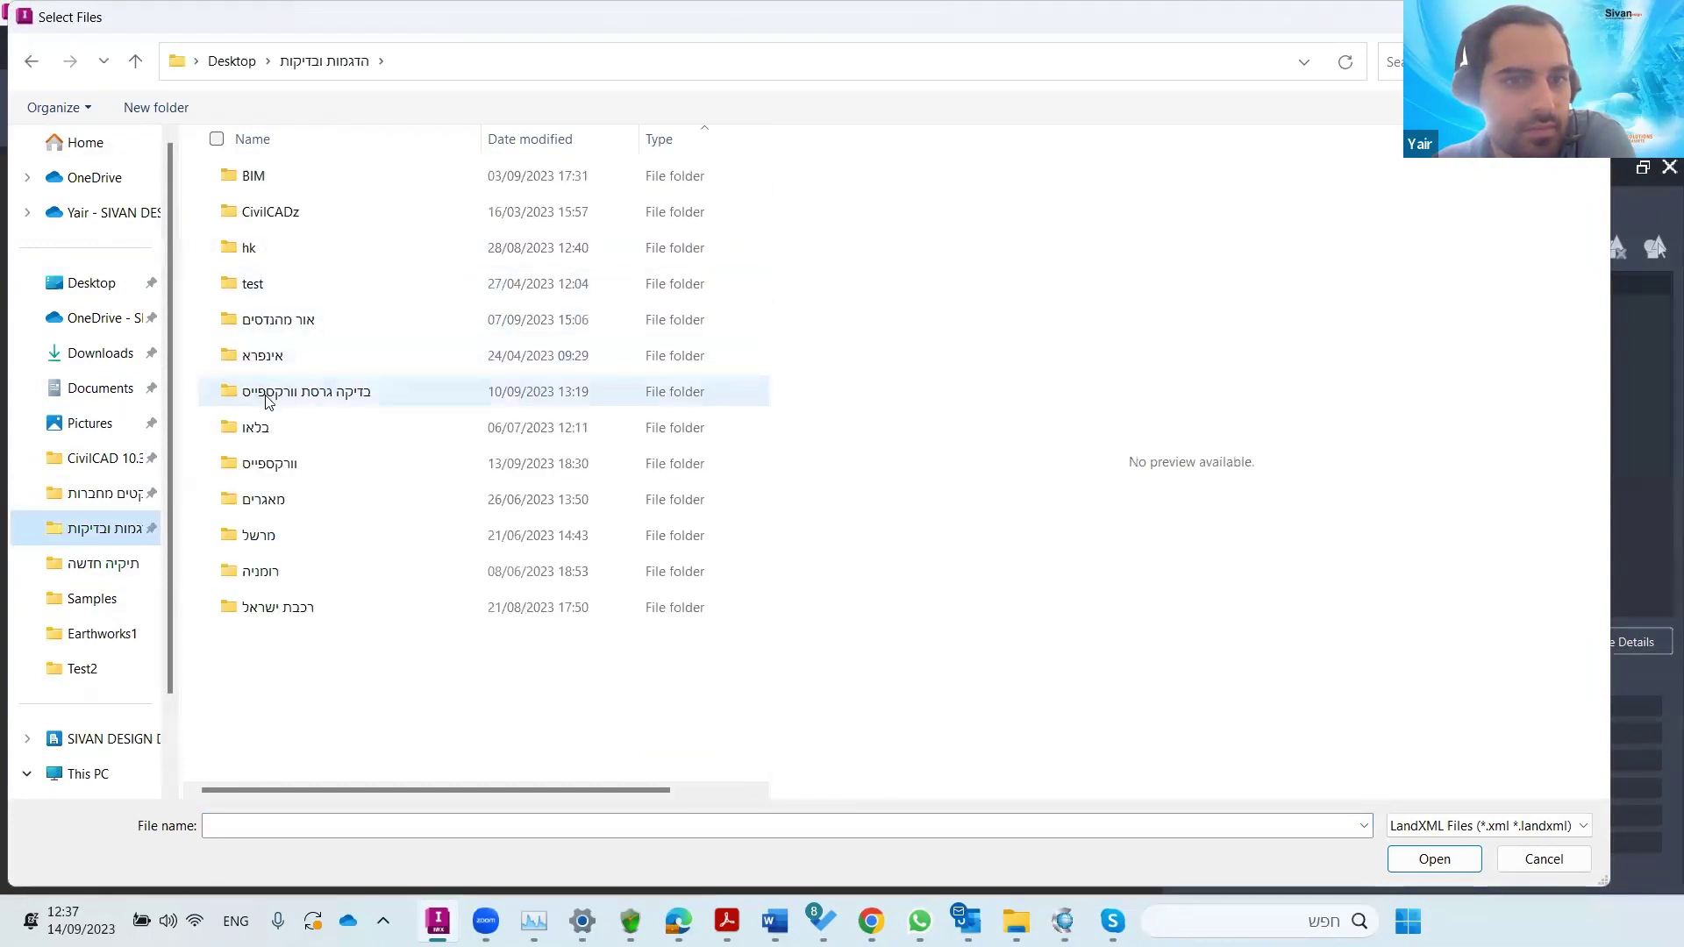
click(265, 393)
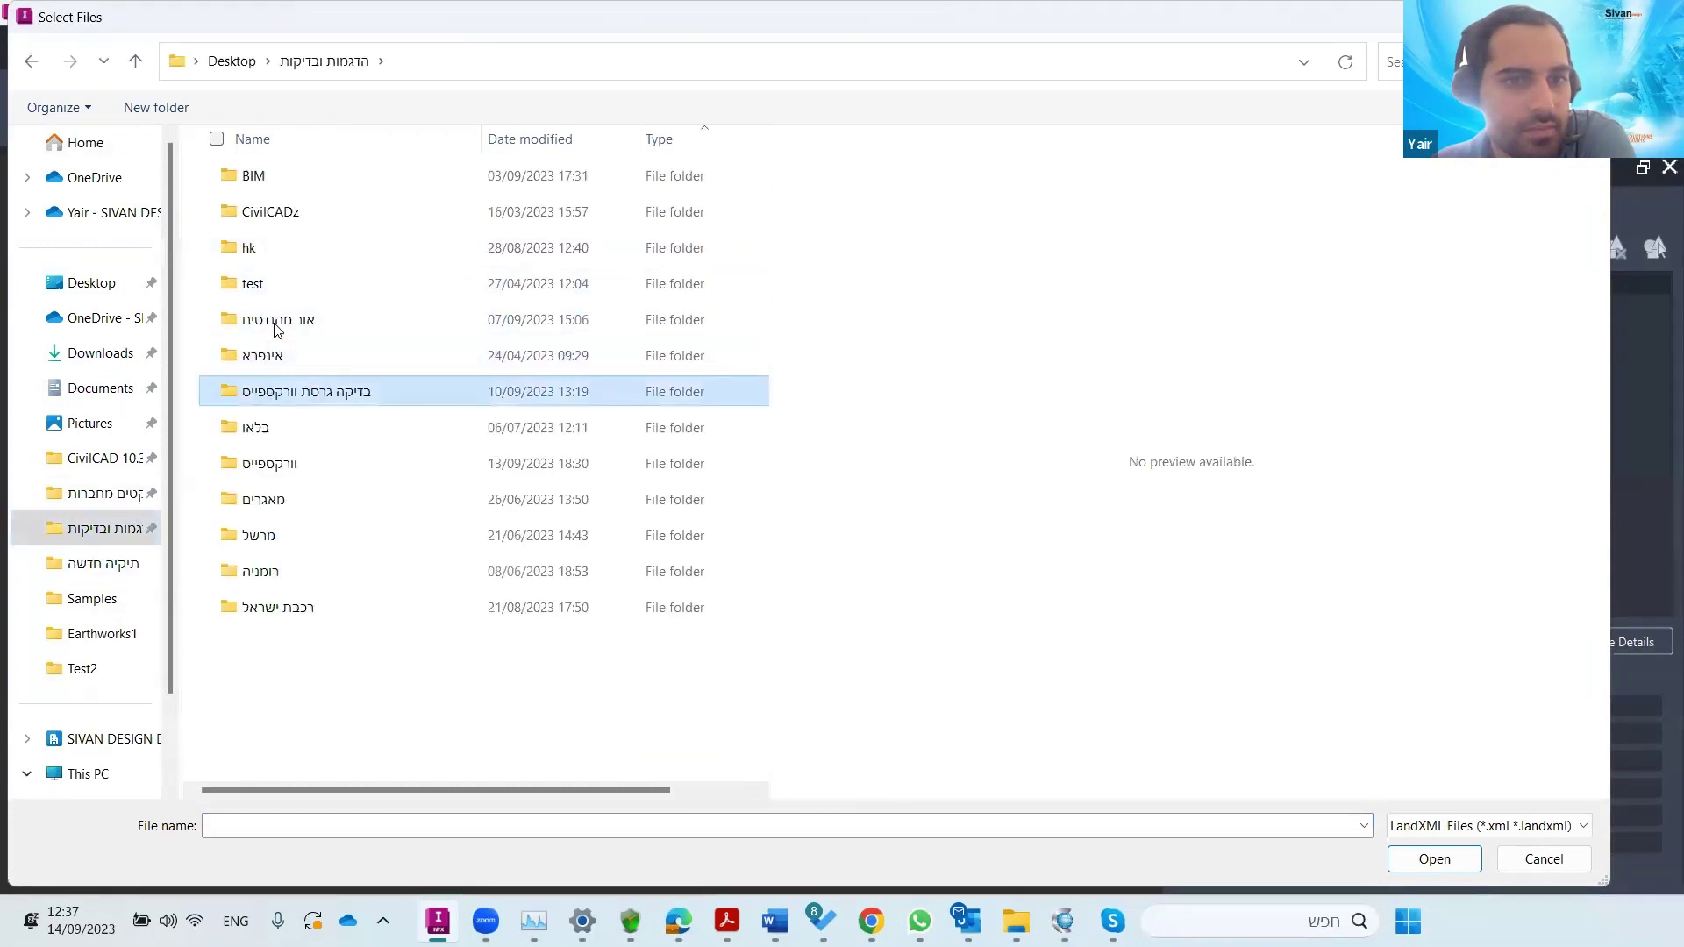
double_click(247, 461)
double_click(301, 284)
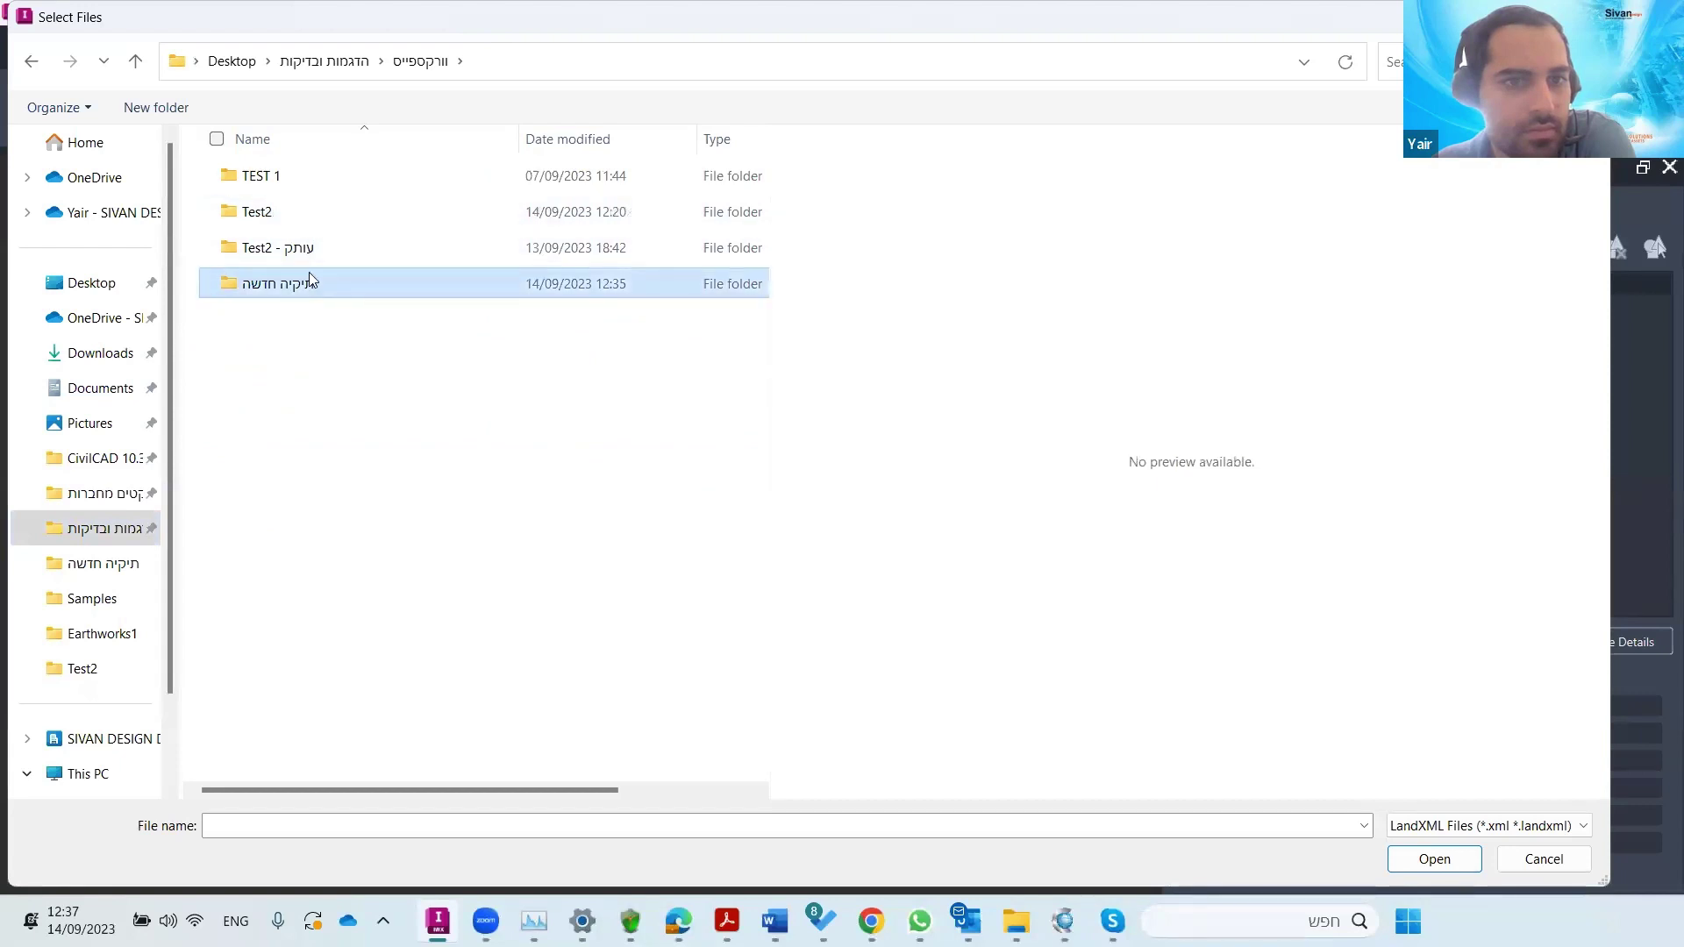
double_click(299, 184)
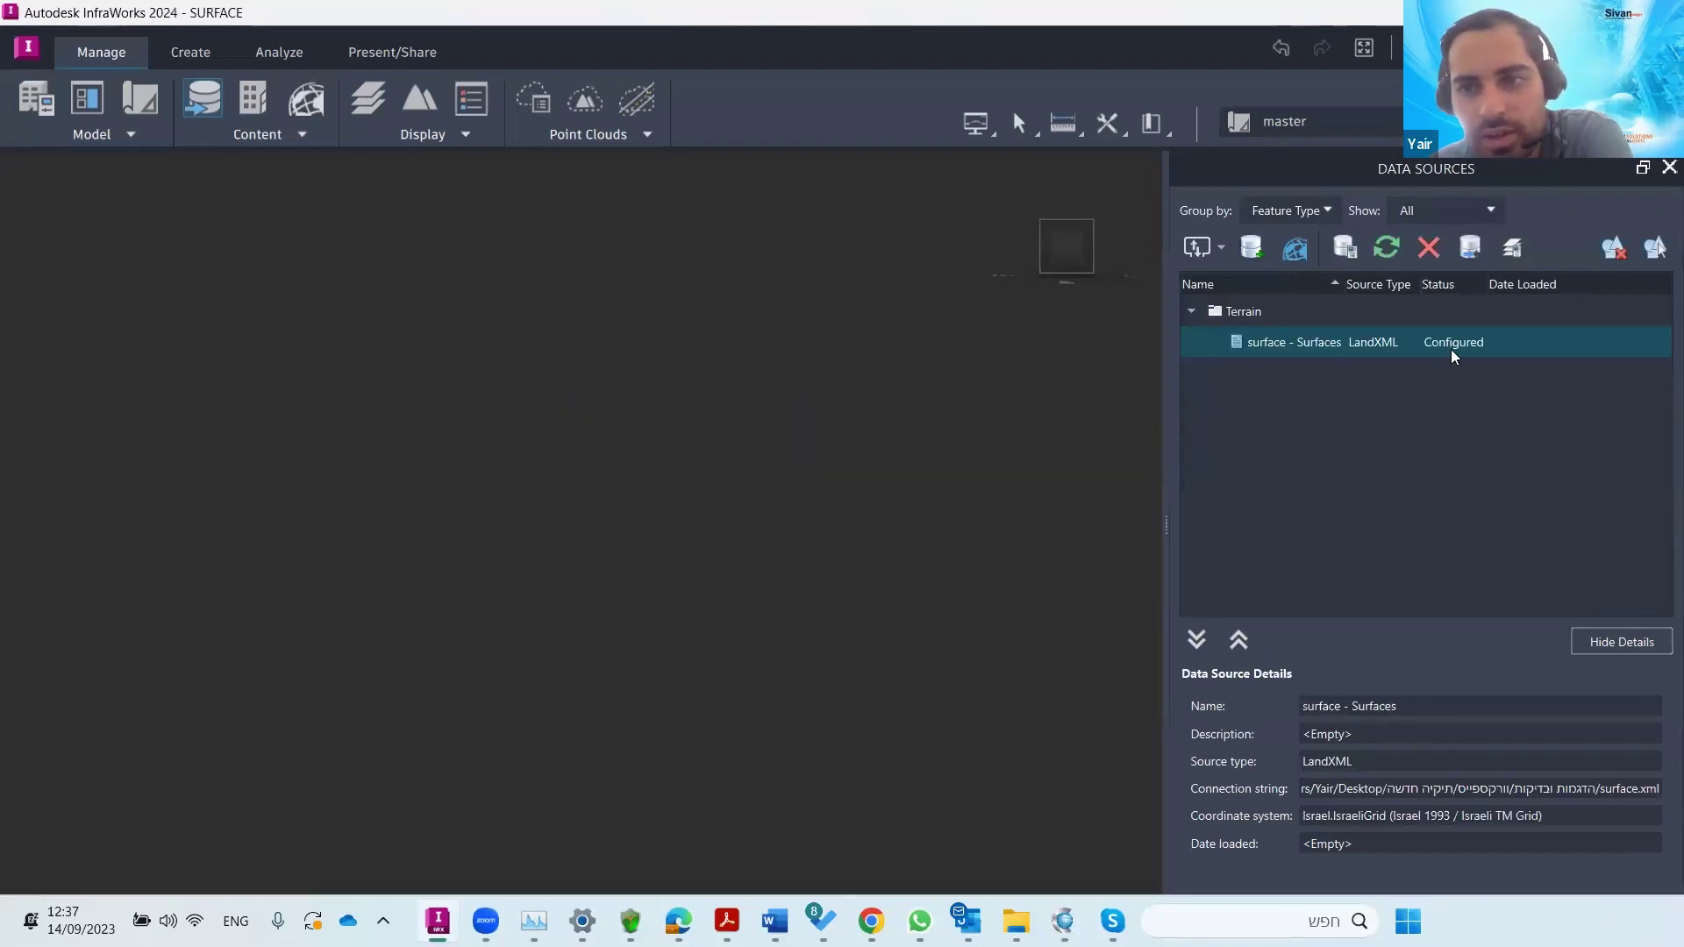
- Configure the surface - Surfaces terrain source with the Israel.IsraeliGrid coordinate system and refresh it into the model
right_click(1452, 354)
click(1454, 363)
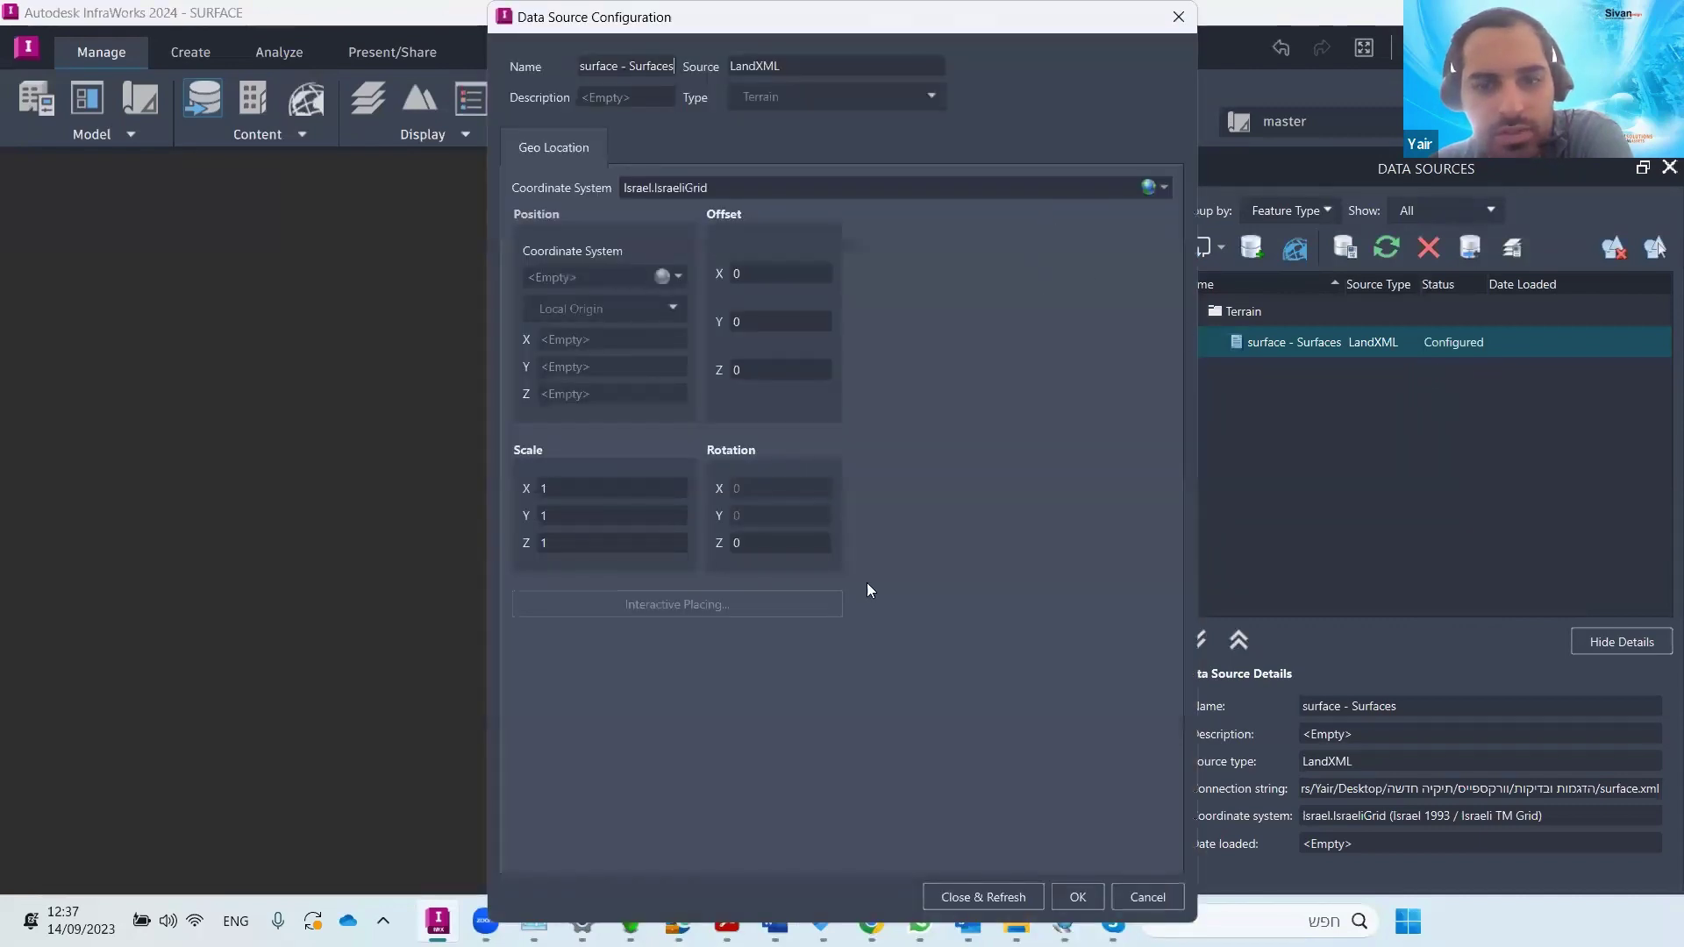
click(953, 888)
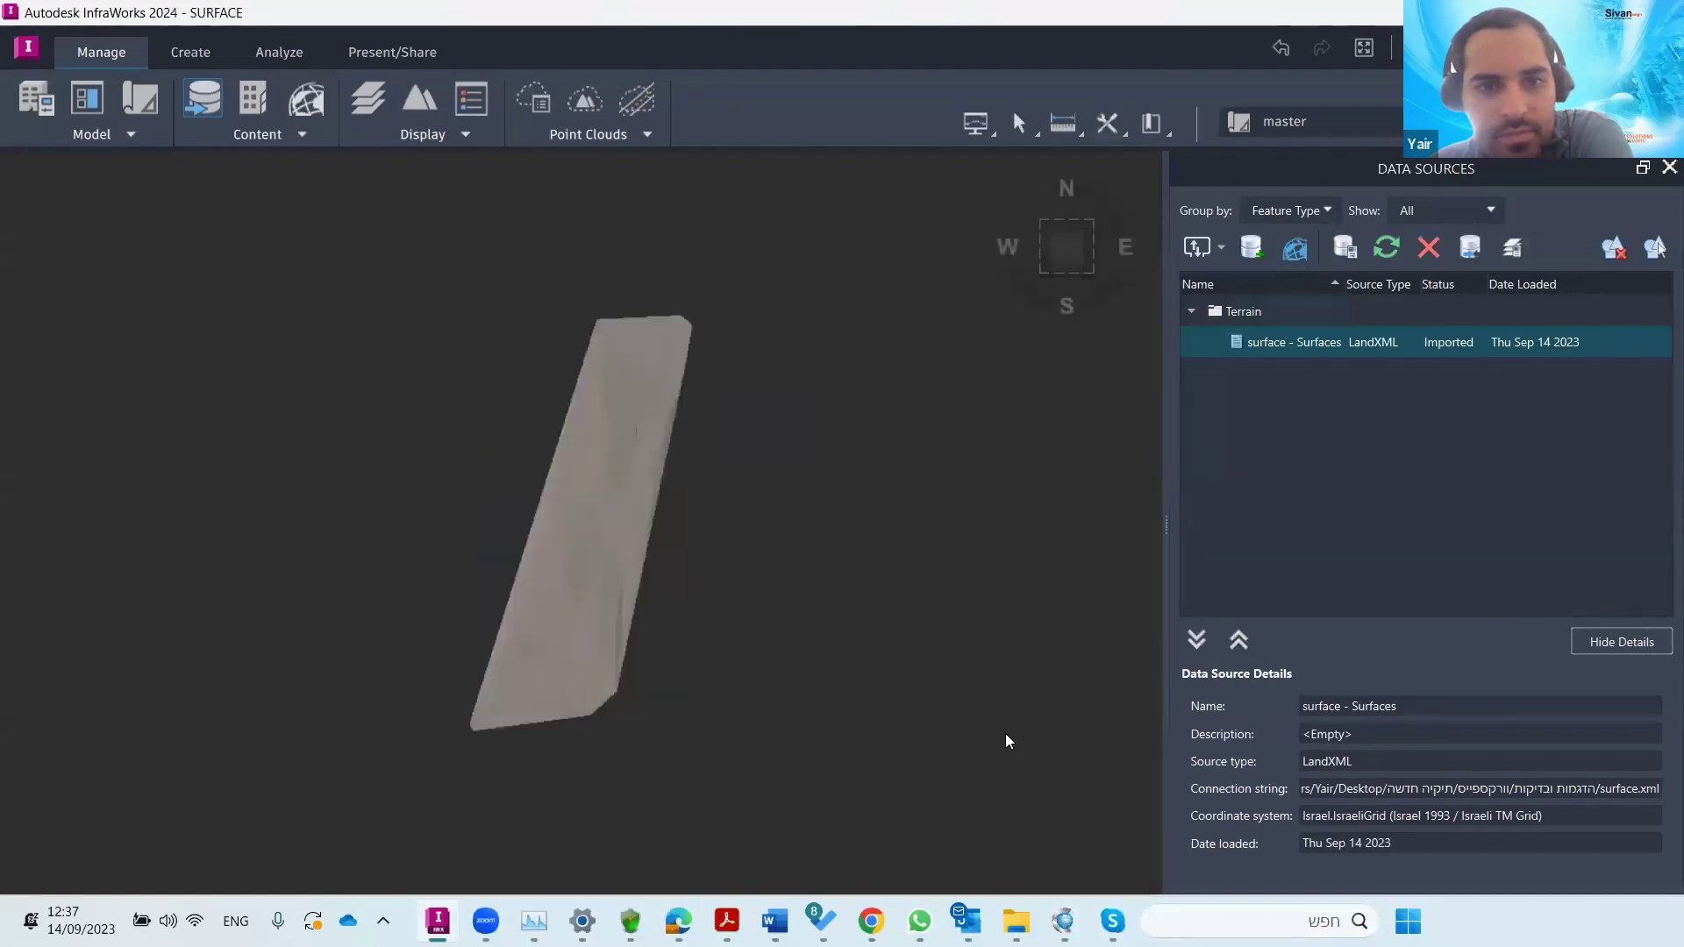
- Examine the imported terrain's shape and contours from several angles and distances
shift+middle_drag(618, 699, 562, 564)
scroll(561, 564, up, 8)
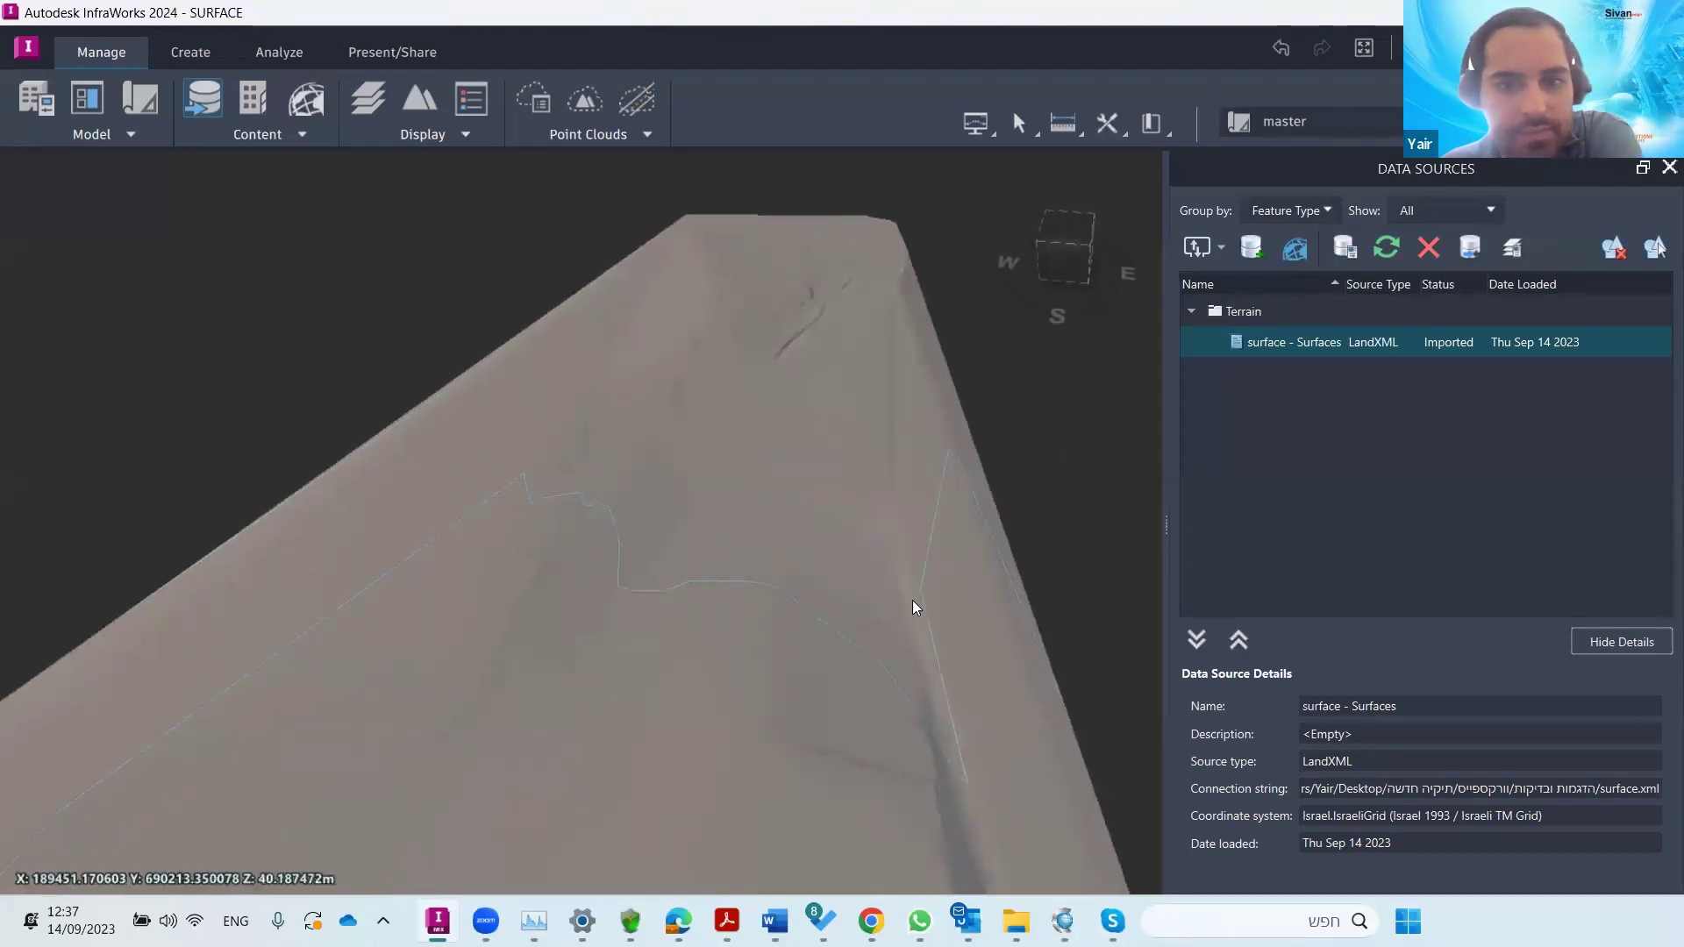
scroll(835, 600, down, 5)
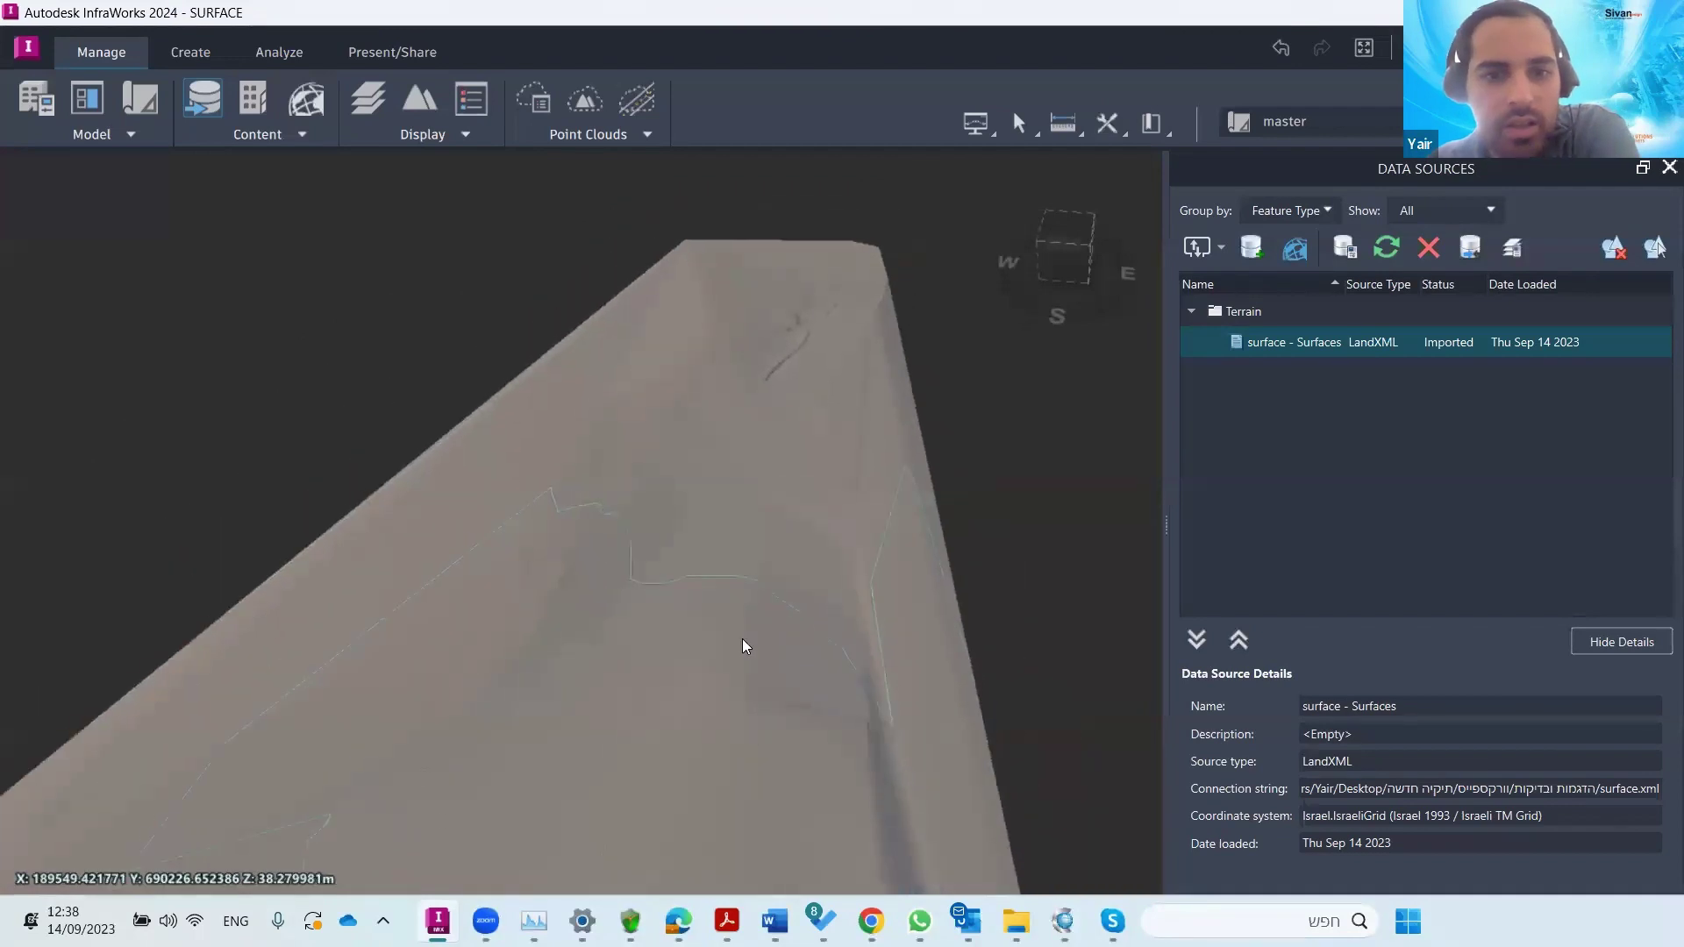
shift+middle_drag(756, 657, 739, 611)
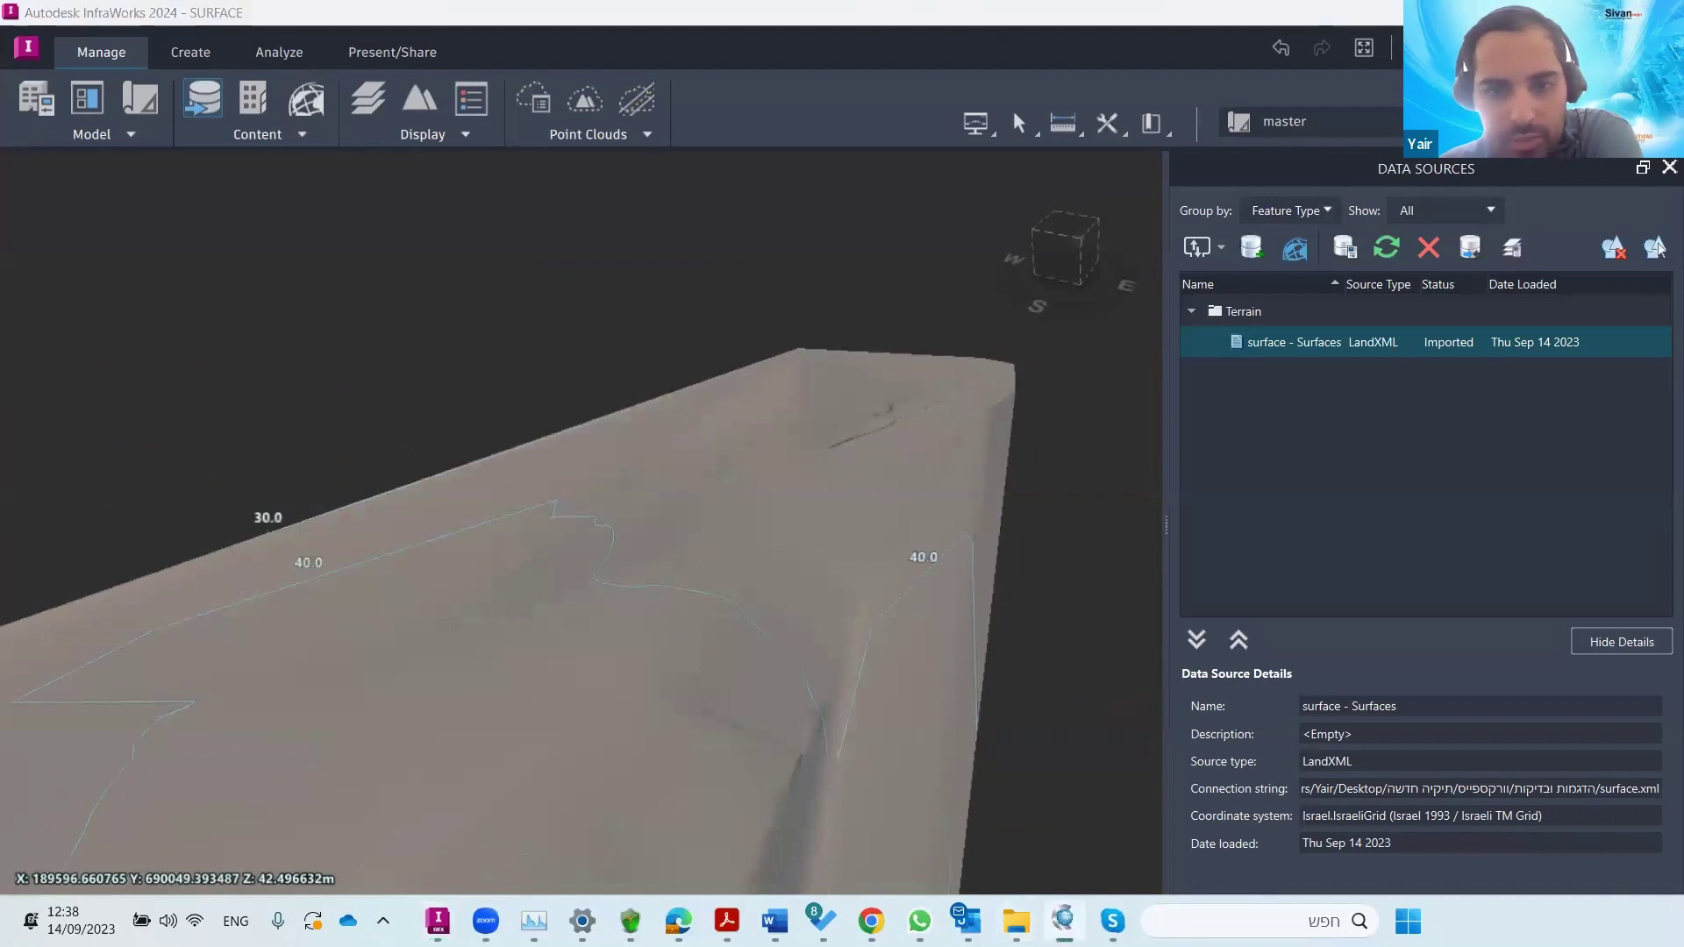
key(alt+Tab)
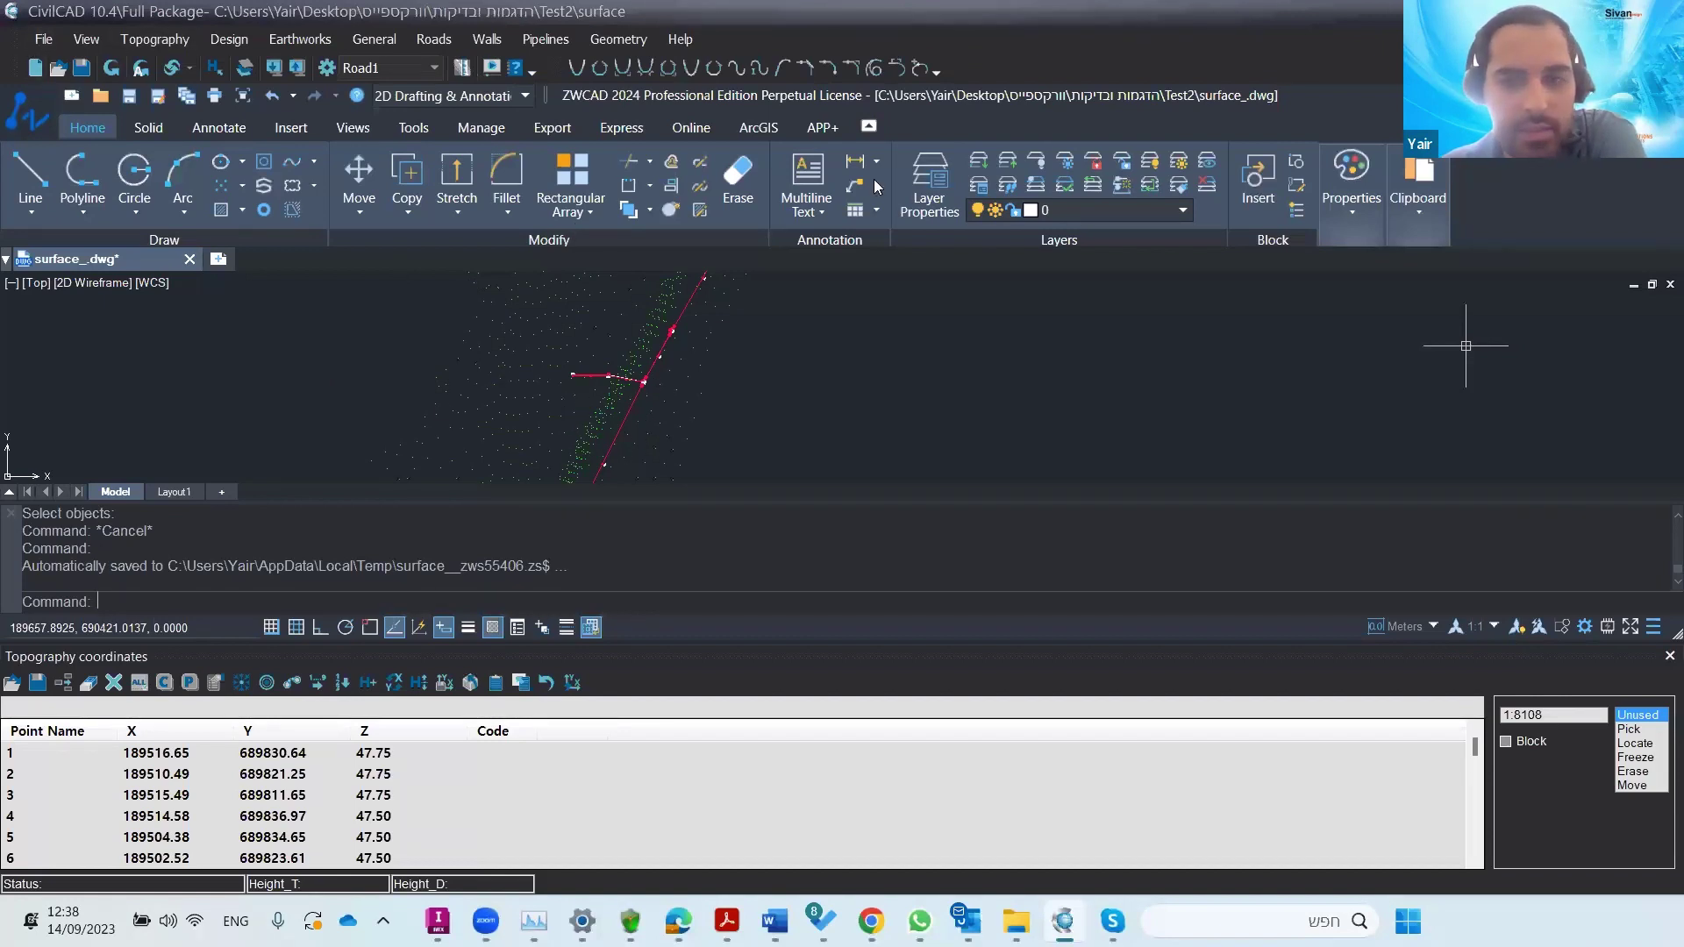
key(alt+Tab)
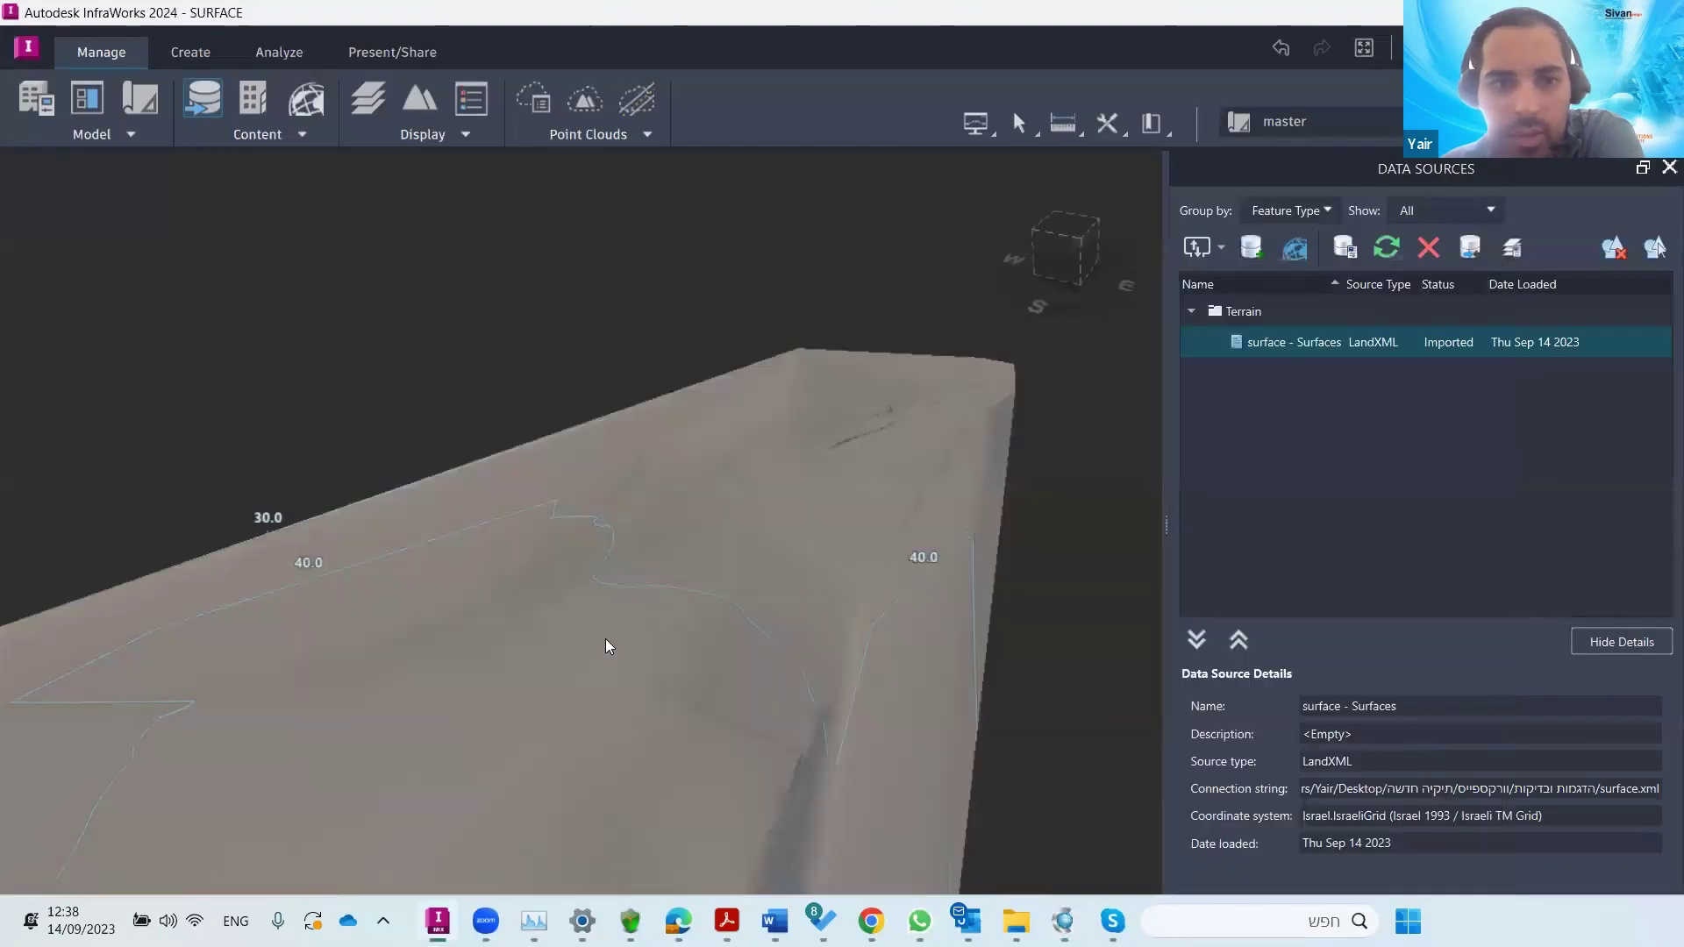
shift+middle_drag(693, 599, 685, 707)
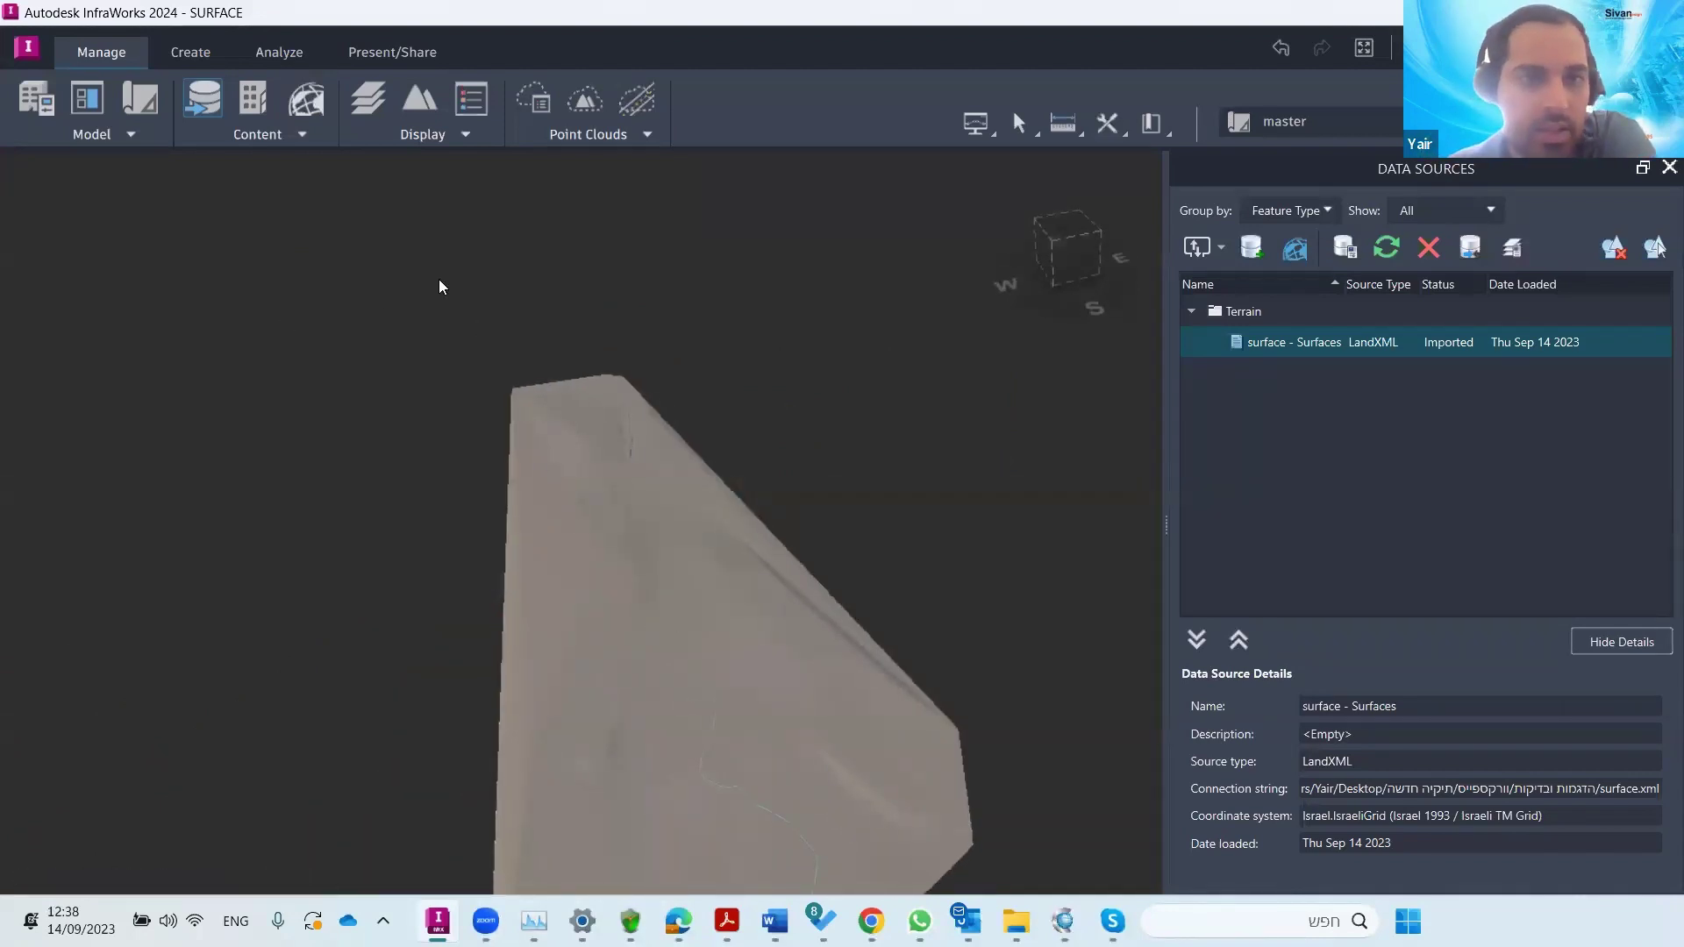
middle_drag(631, 631, 676, 630)
scroll(676, 629, up, 5)
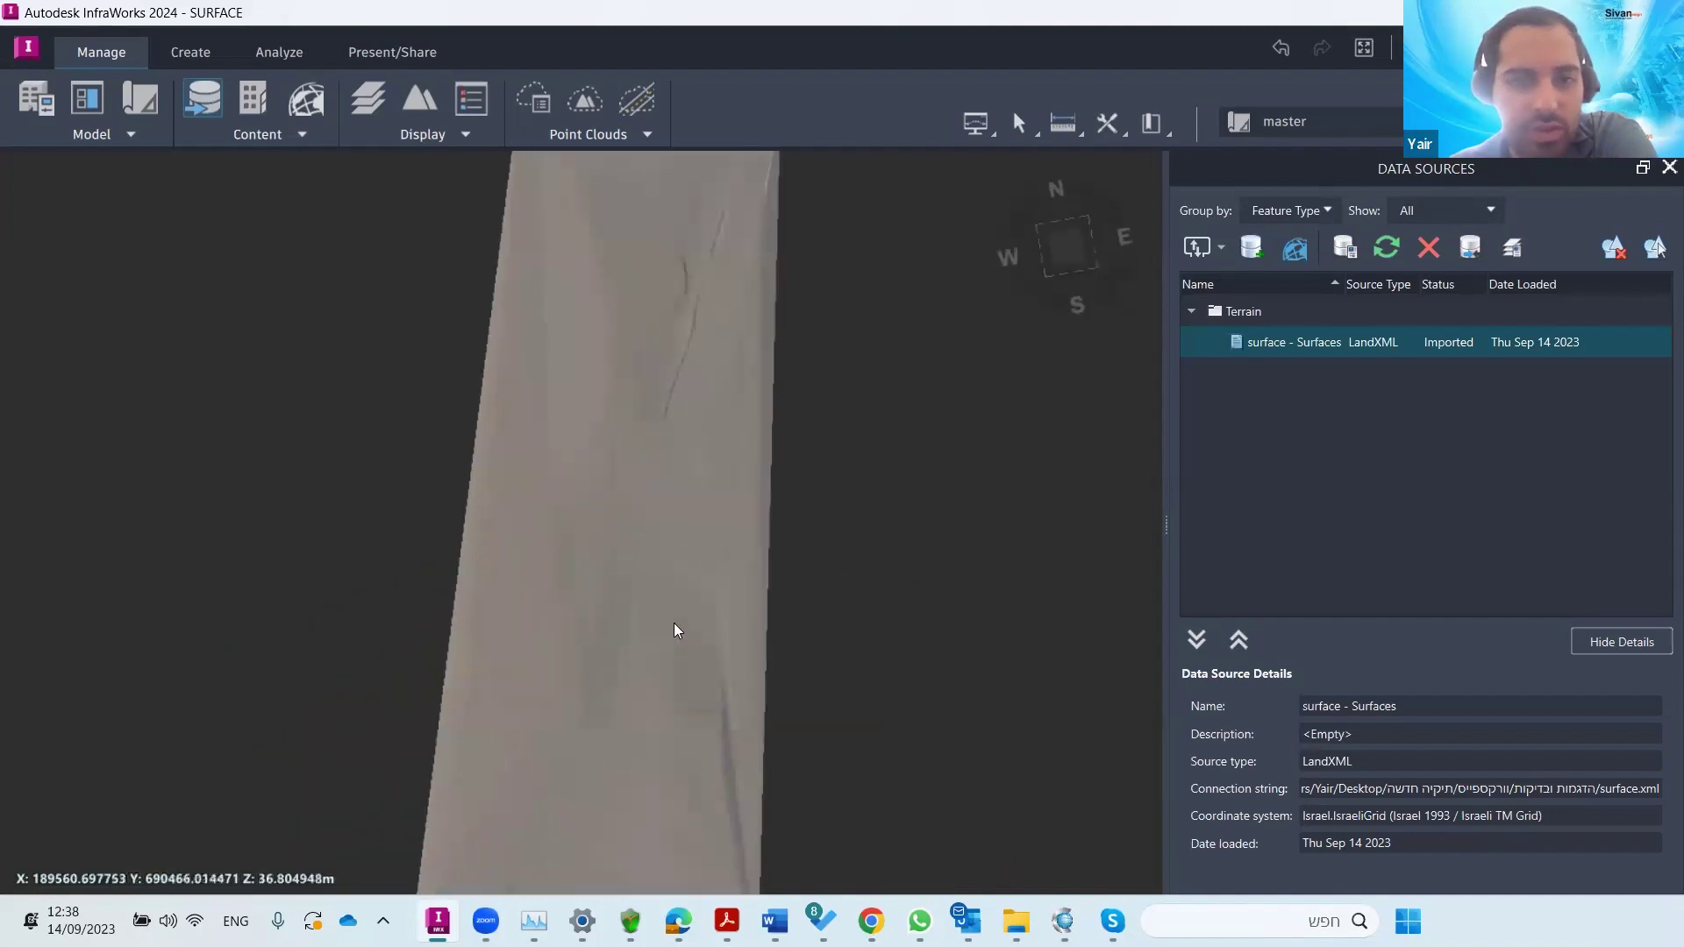
middle_drag(559, 669, 601, 481)
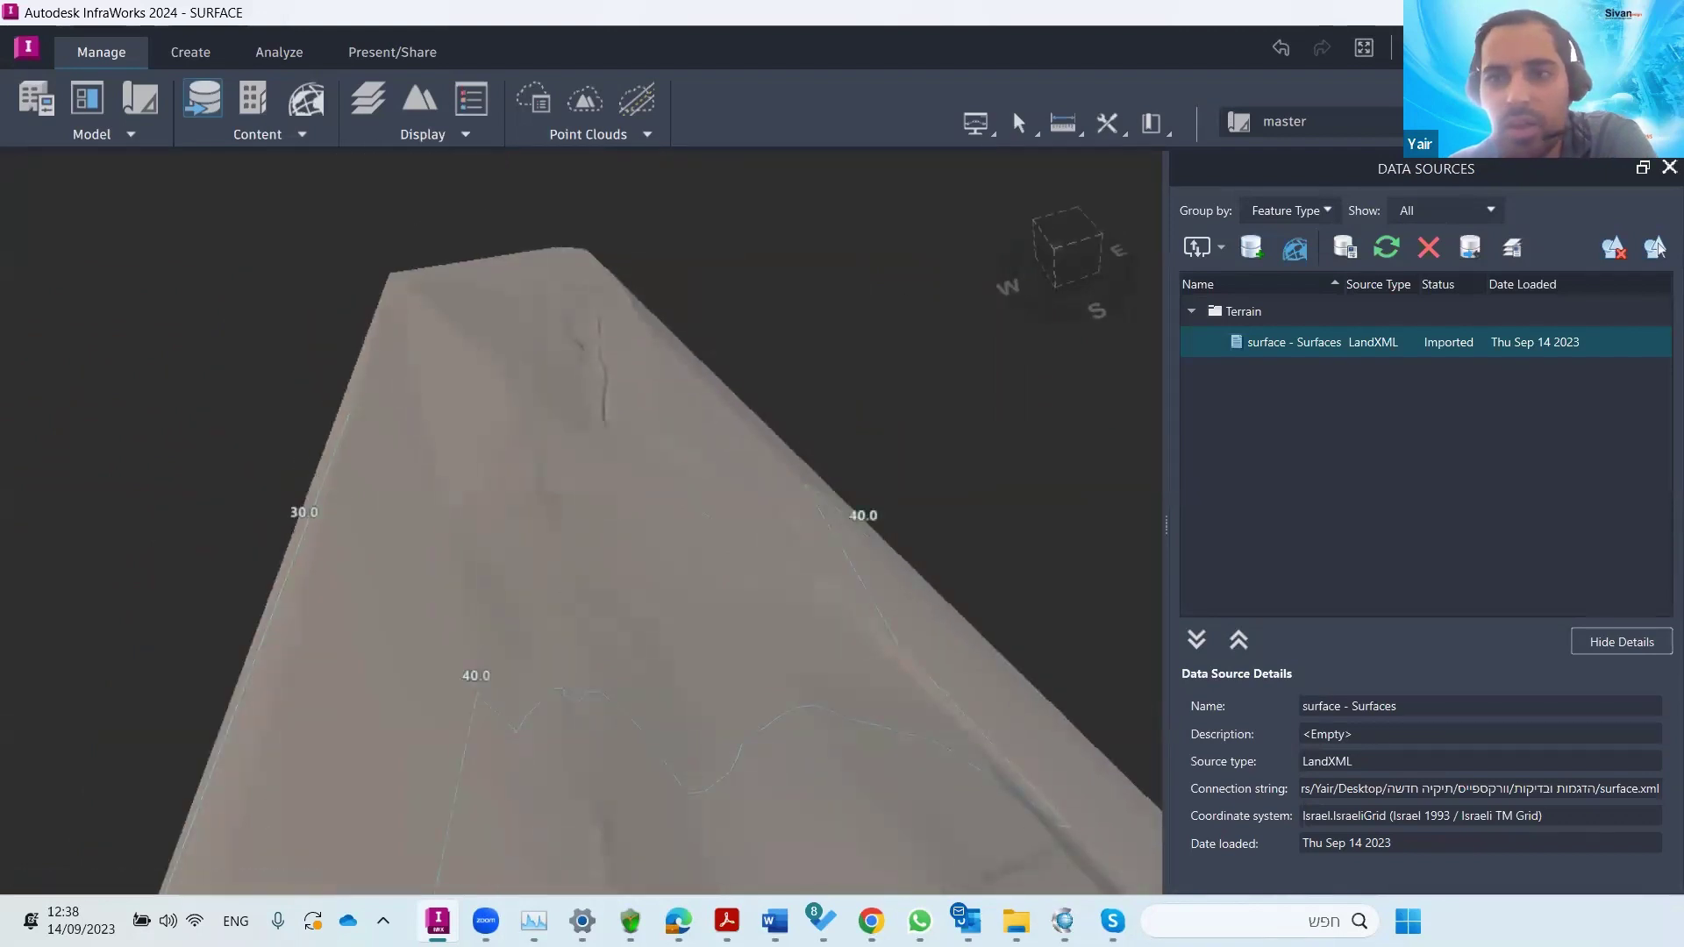
- Open the recent model jhgfd and launch InfraWorks again from the desktop
click(27, 54)
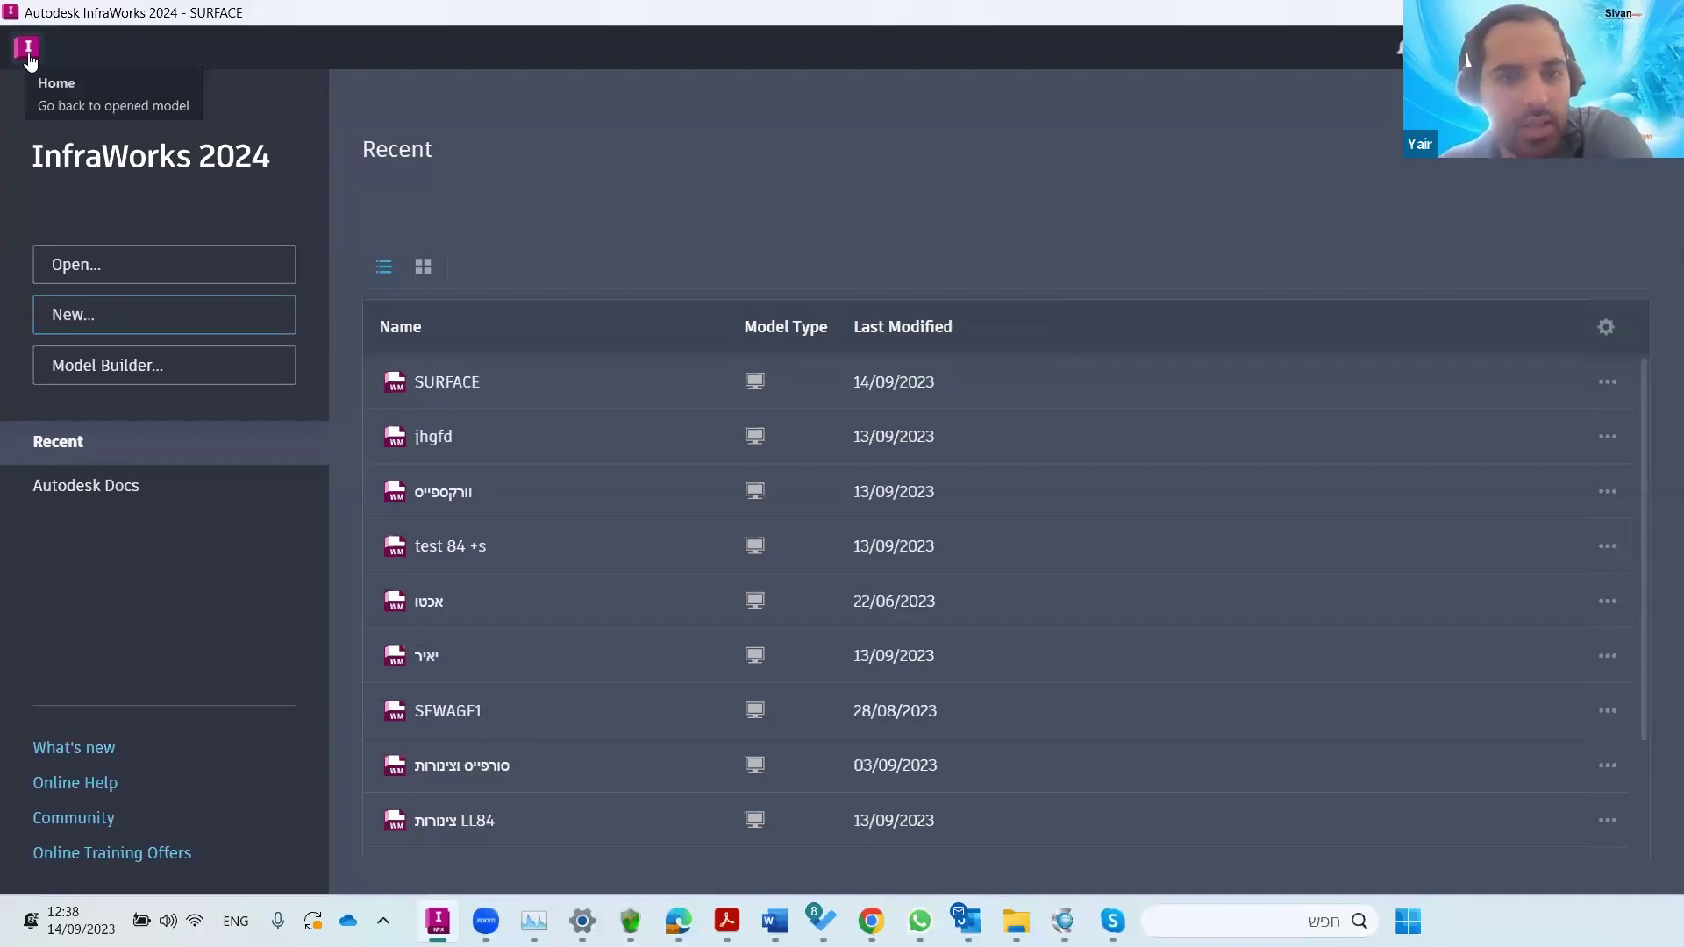
click(439, 437)
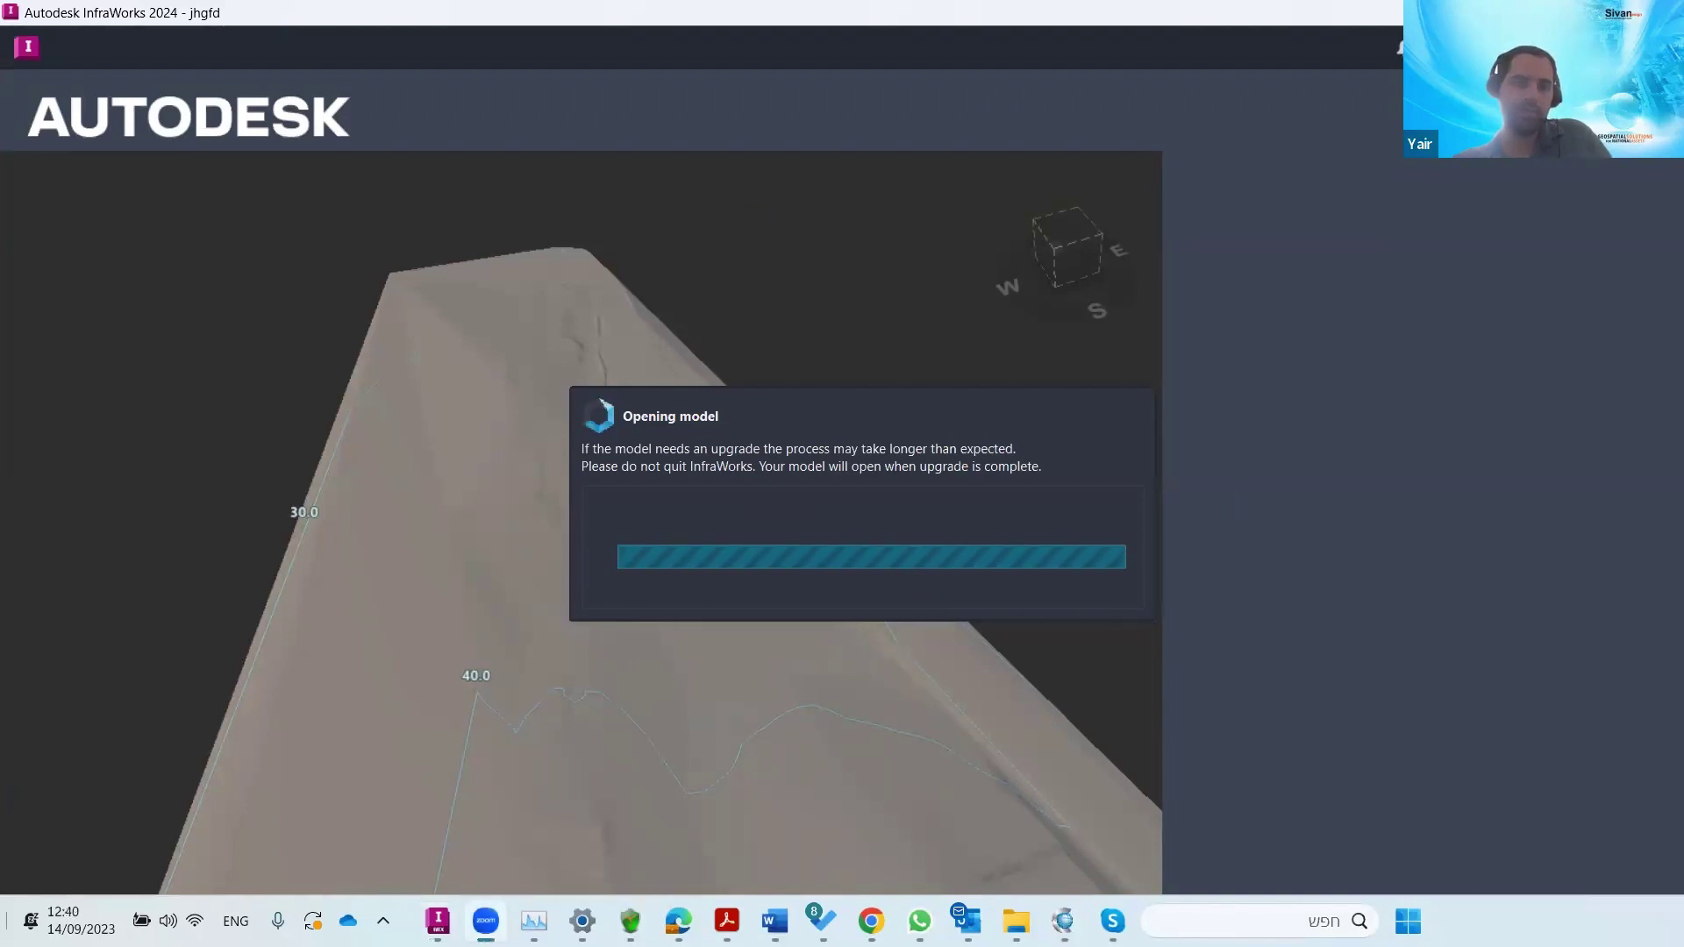
click(4, 921)
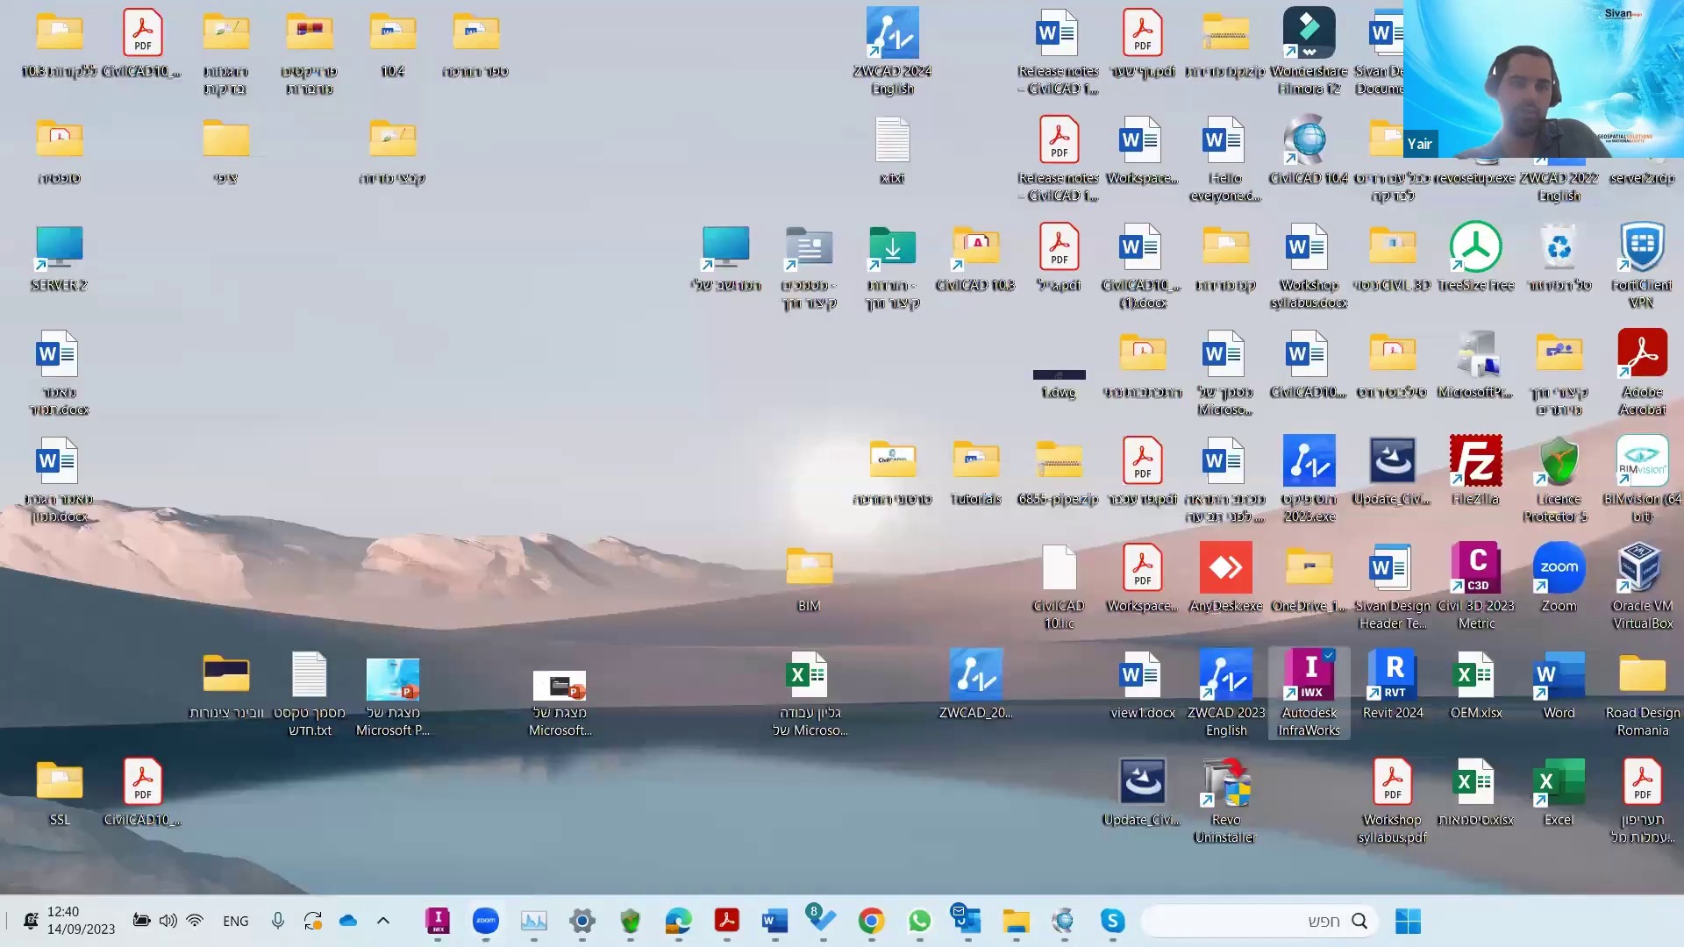
double_click(1308, 693)
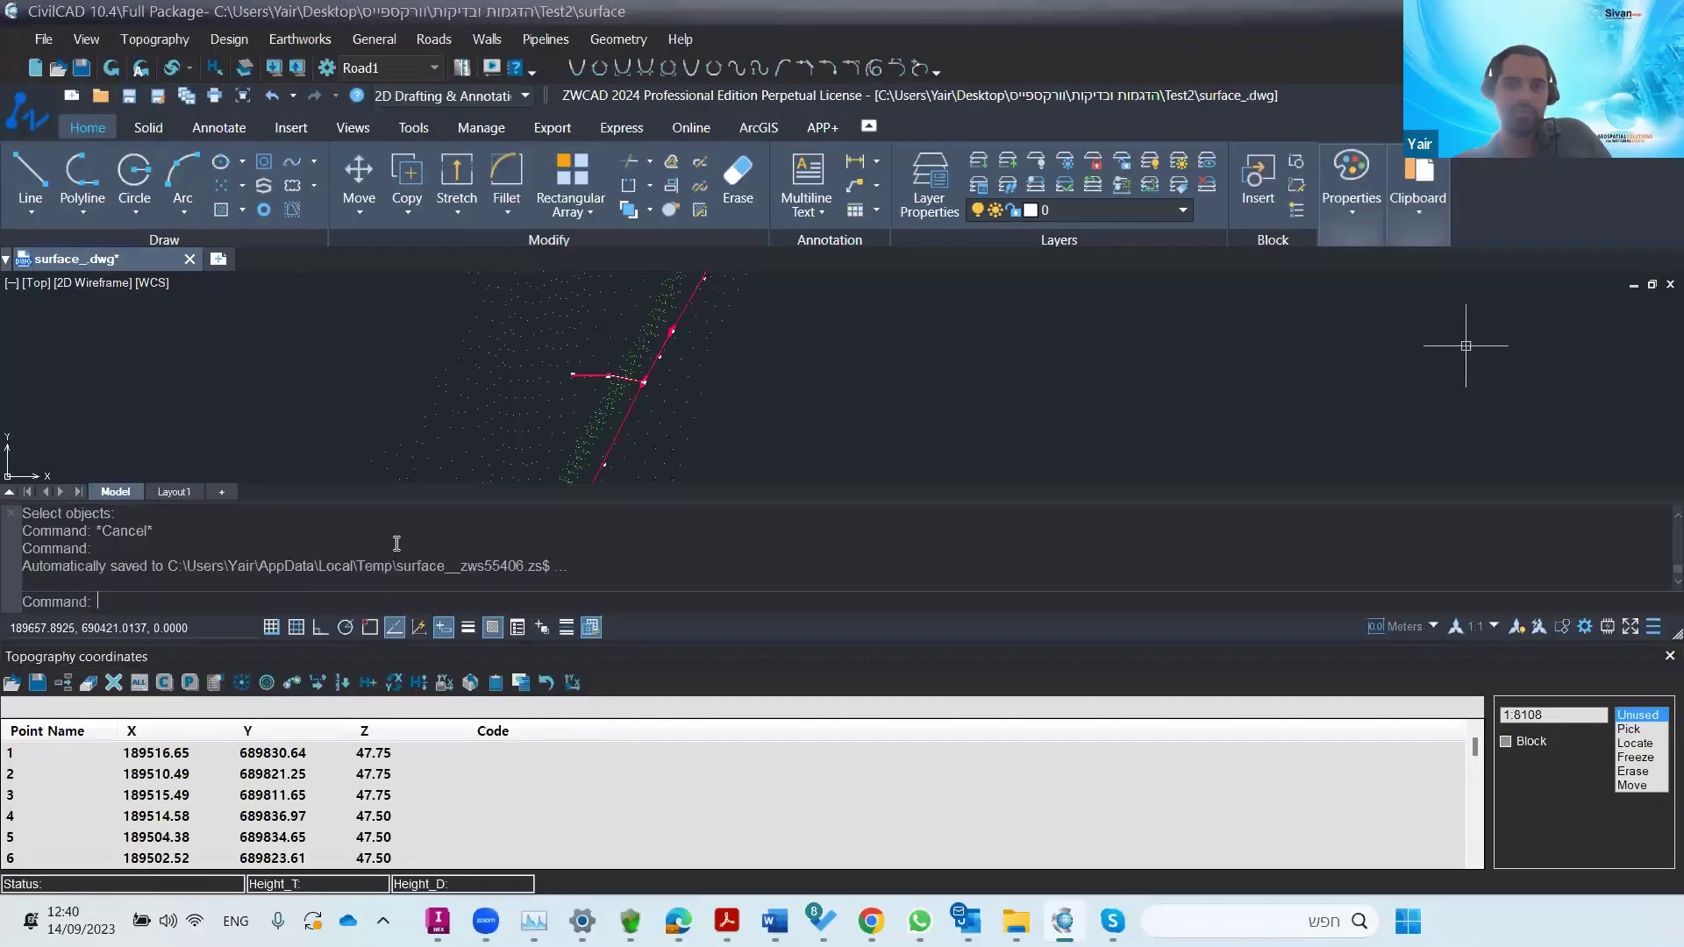
- In CivilCAD, set up an IFC export containing only sewage pipelines 1 and 2, excluding surfaces, sewage pipeline 3 and water supply
scroll(739, 419, up, 3)
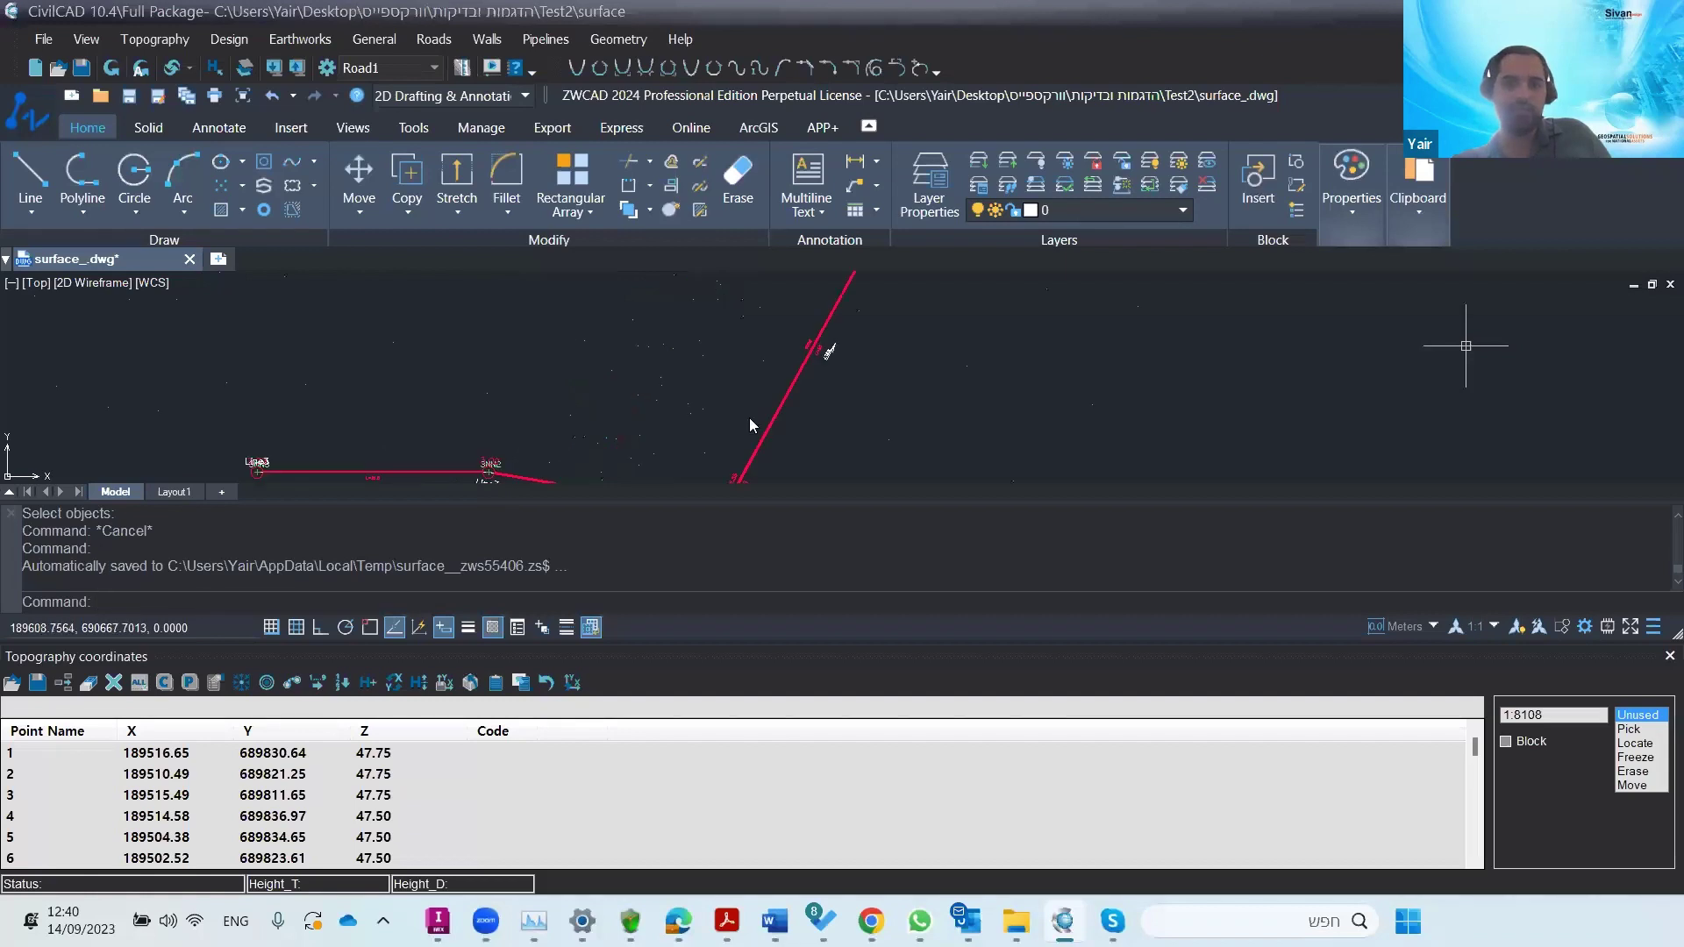
scroll(718, 419, down, 3)
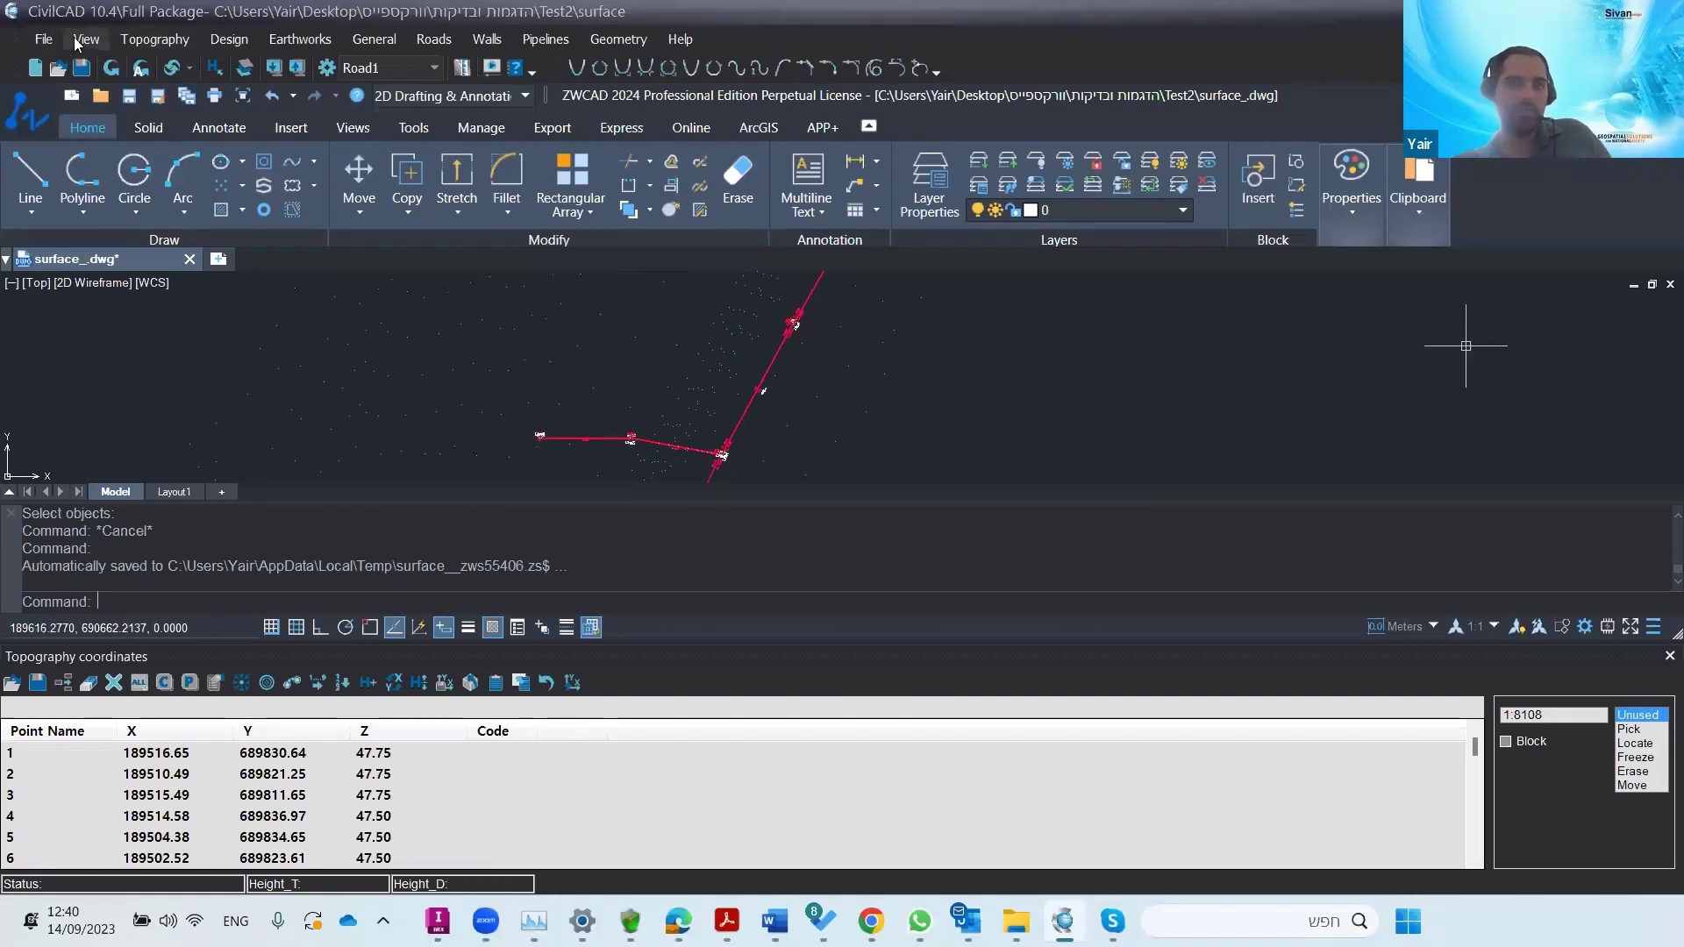
key(alt+f)
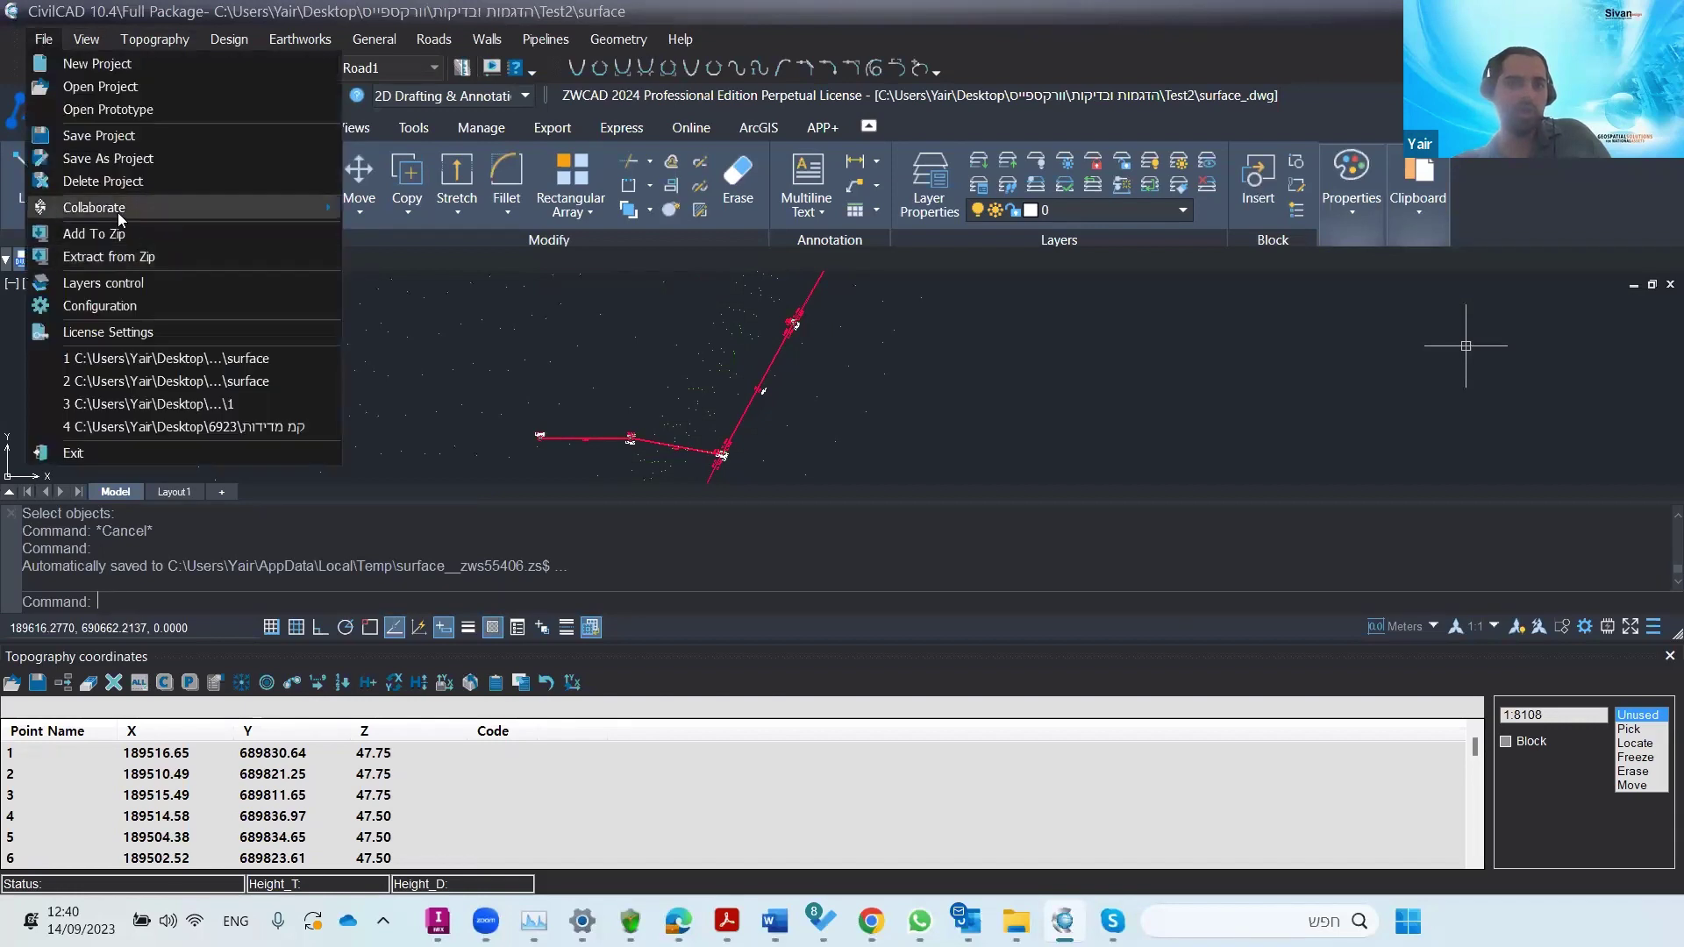
mouse_move(117, 212)
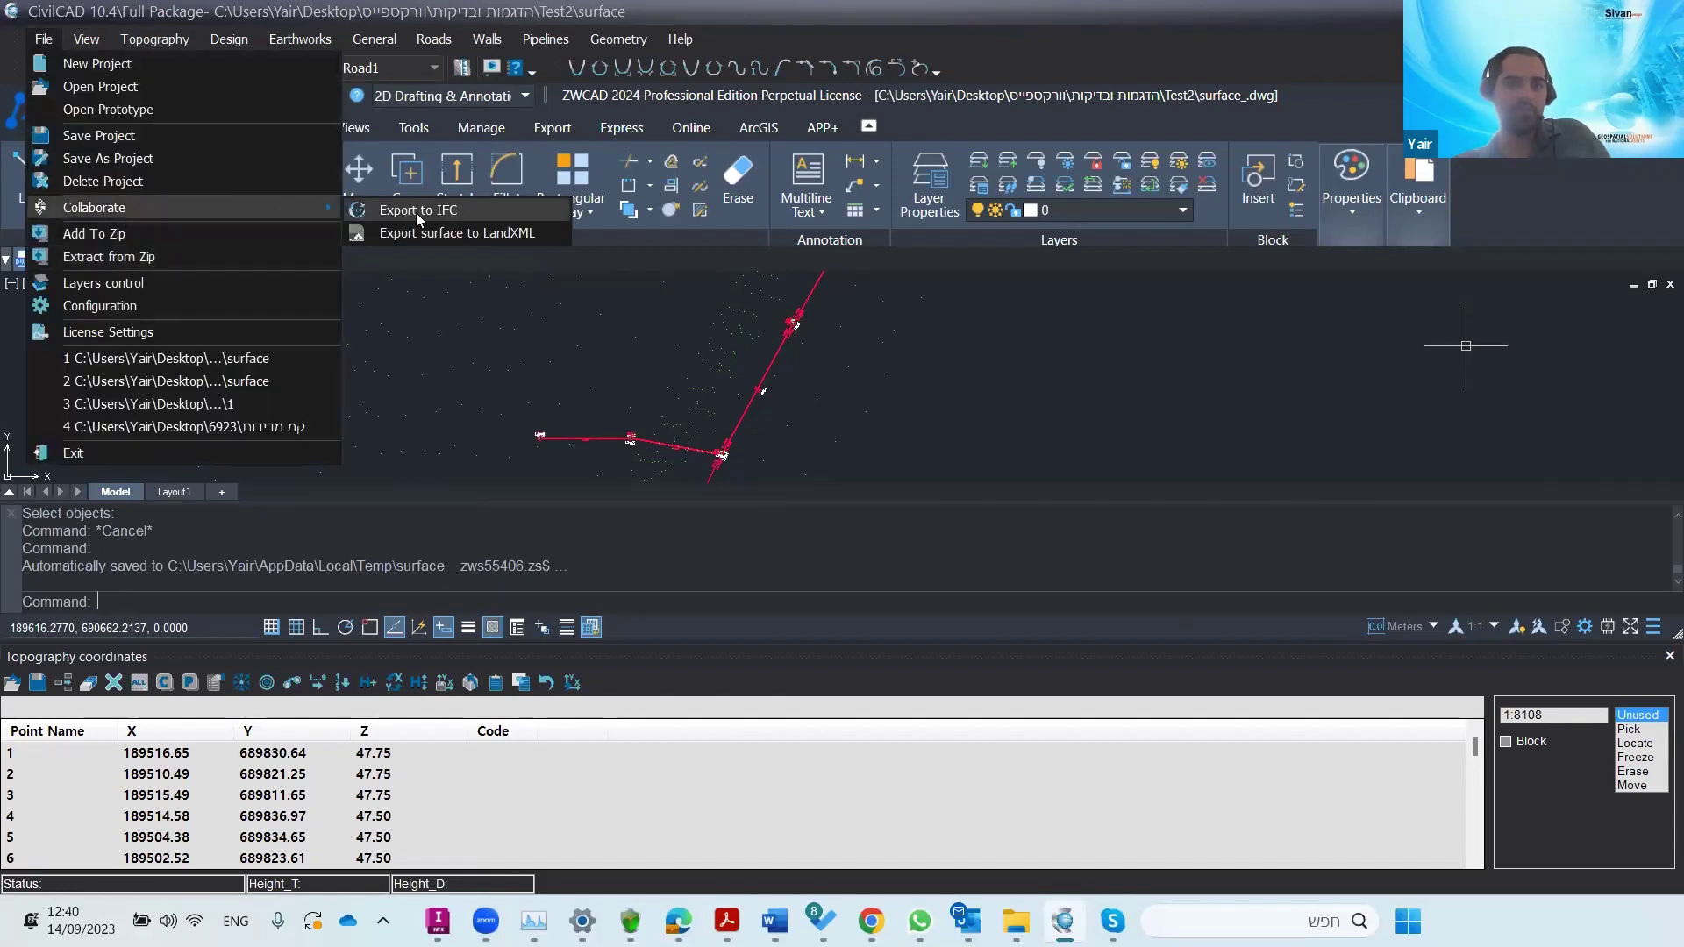
click(482, 217)
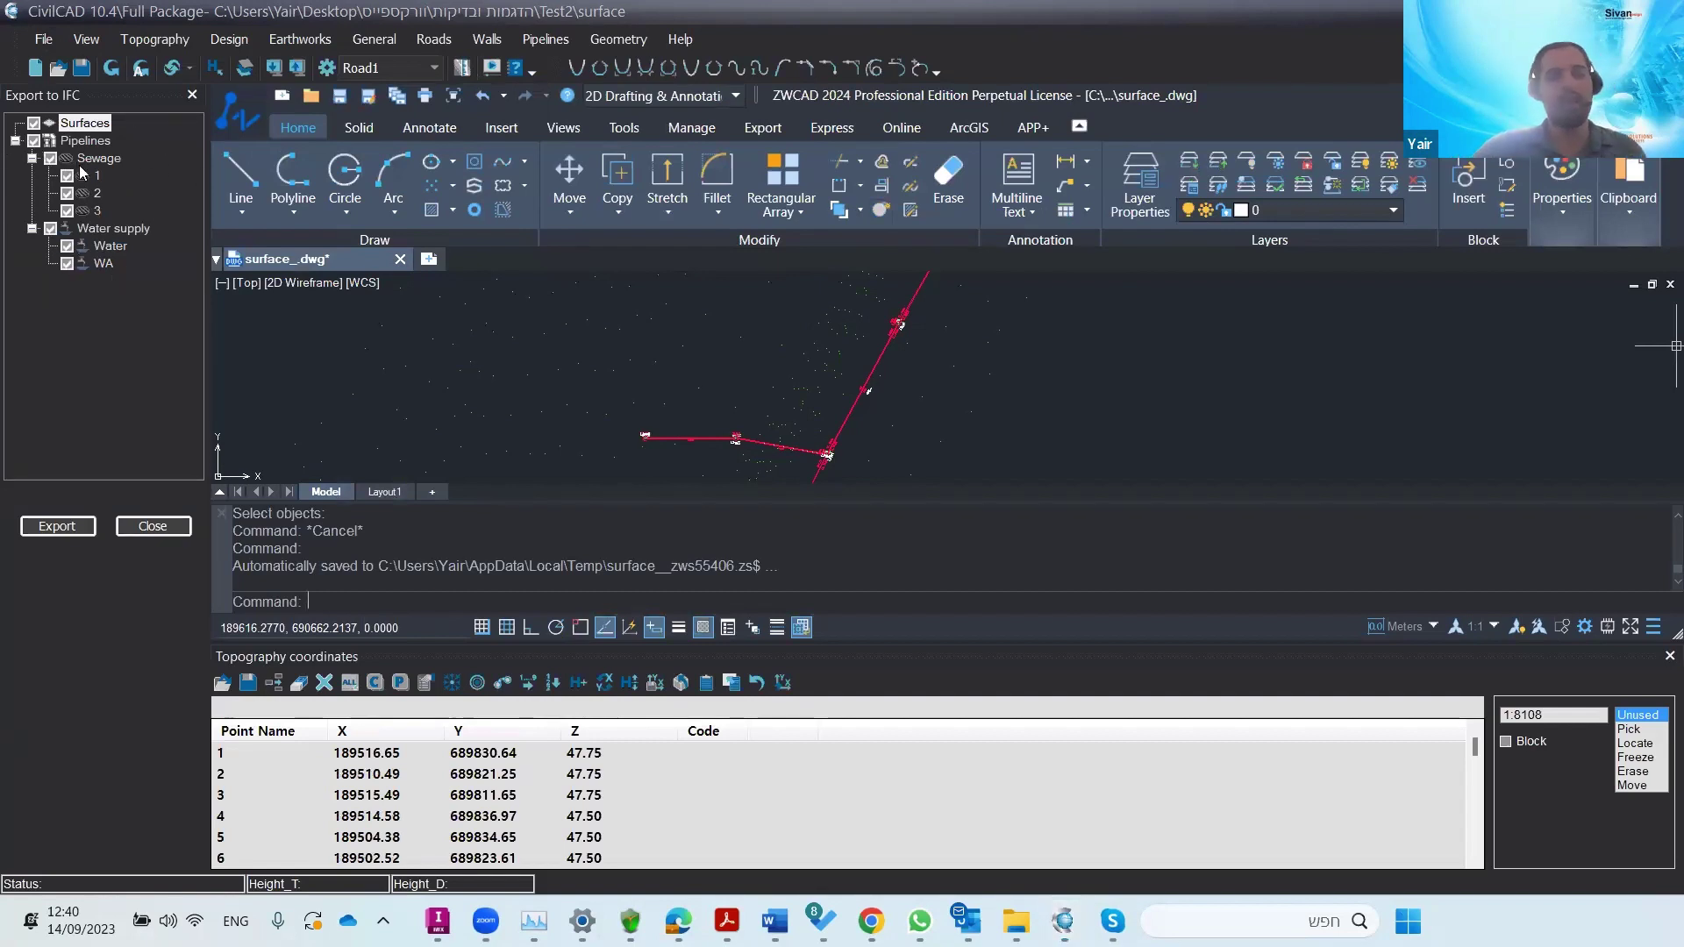
click(35, 125)
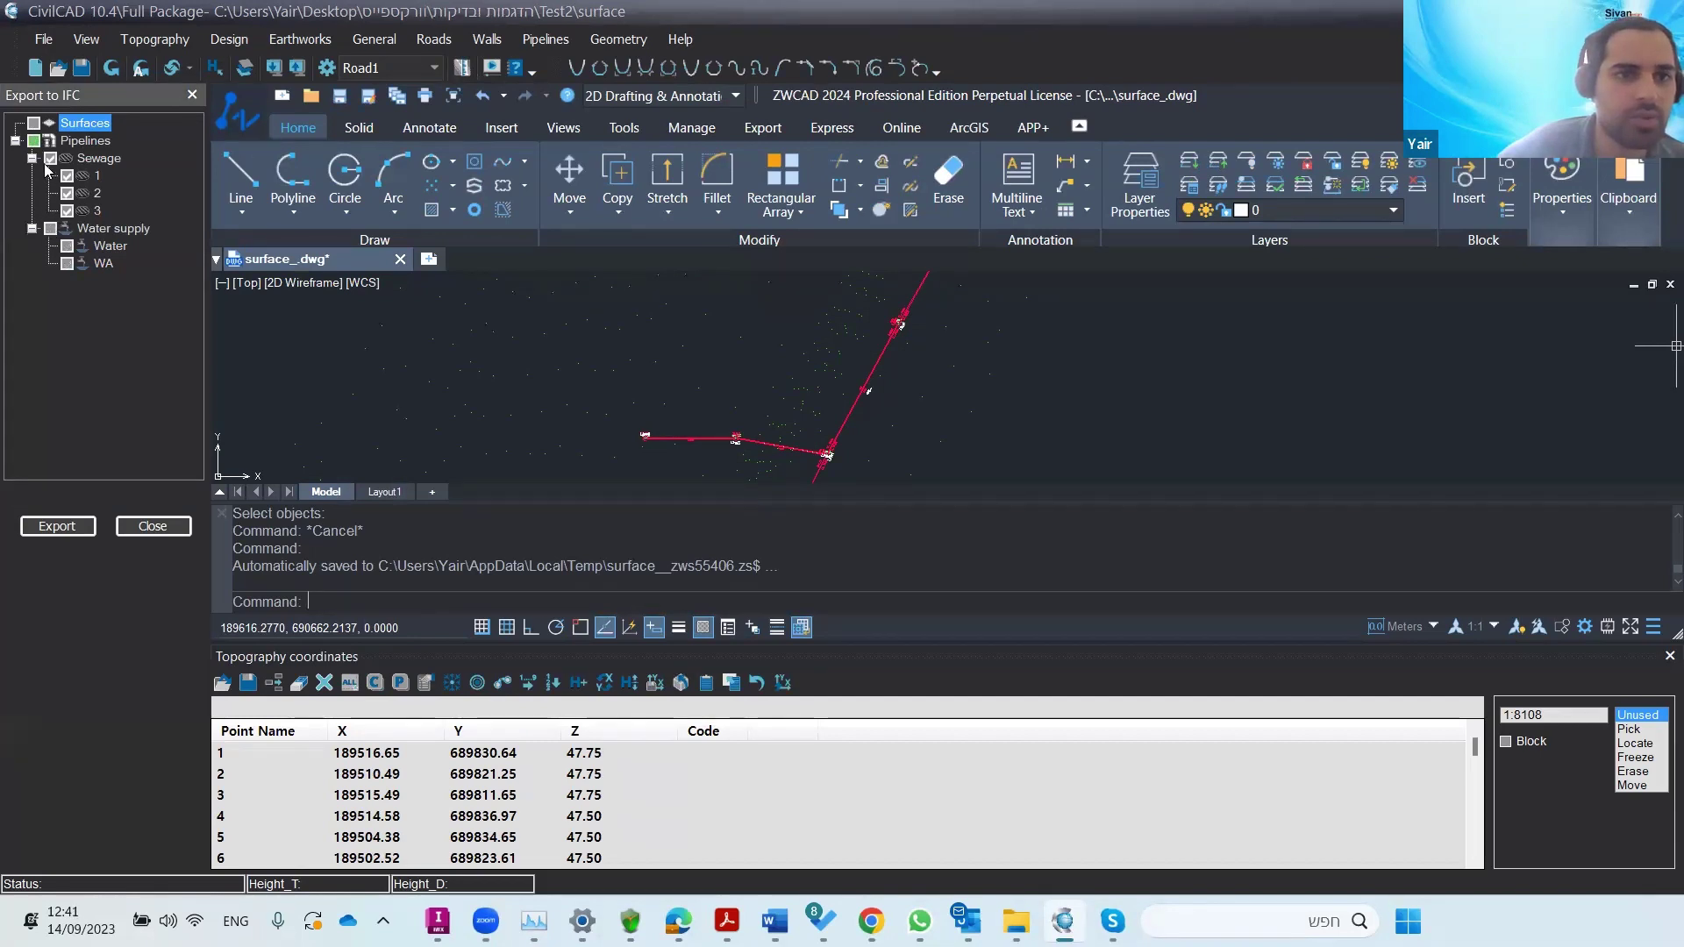
click(66, 227)
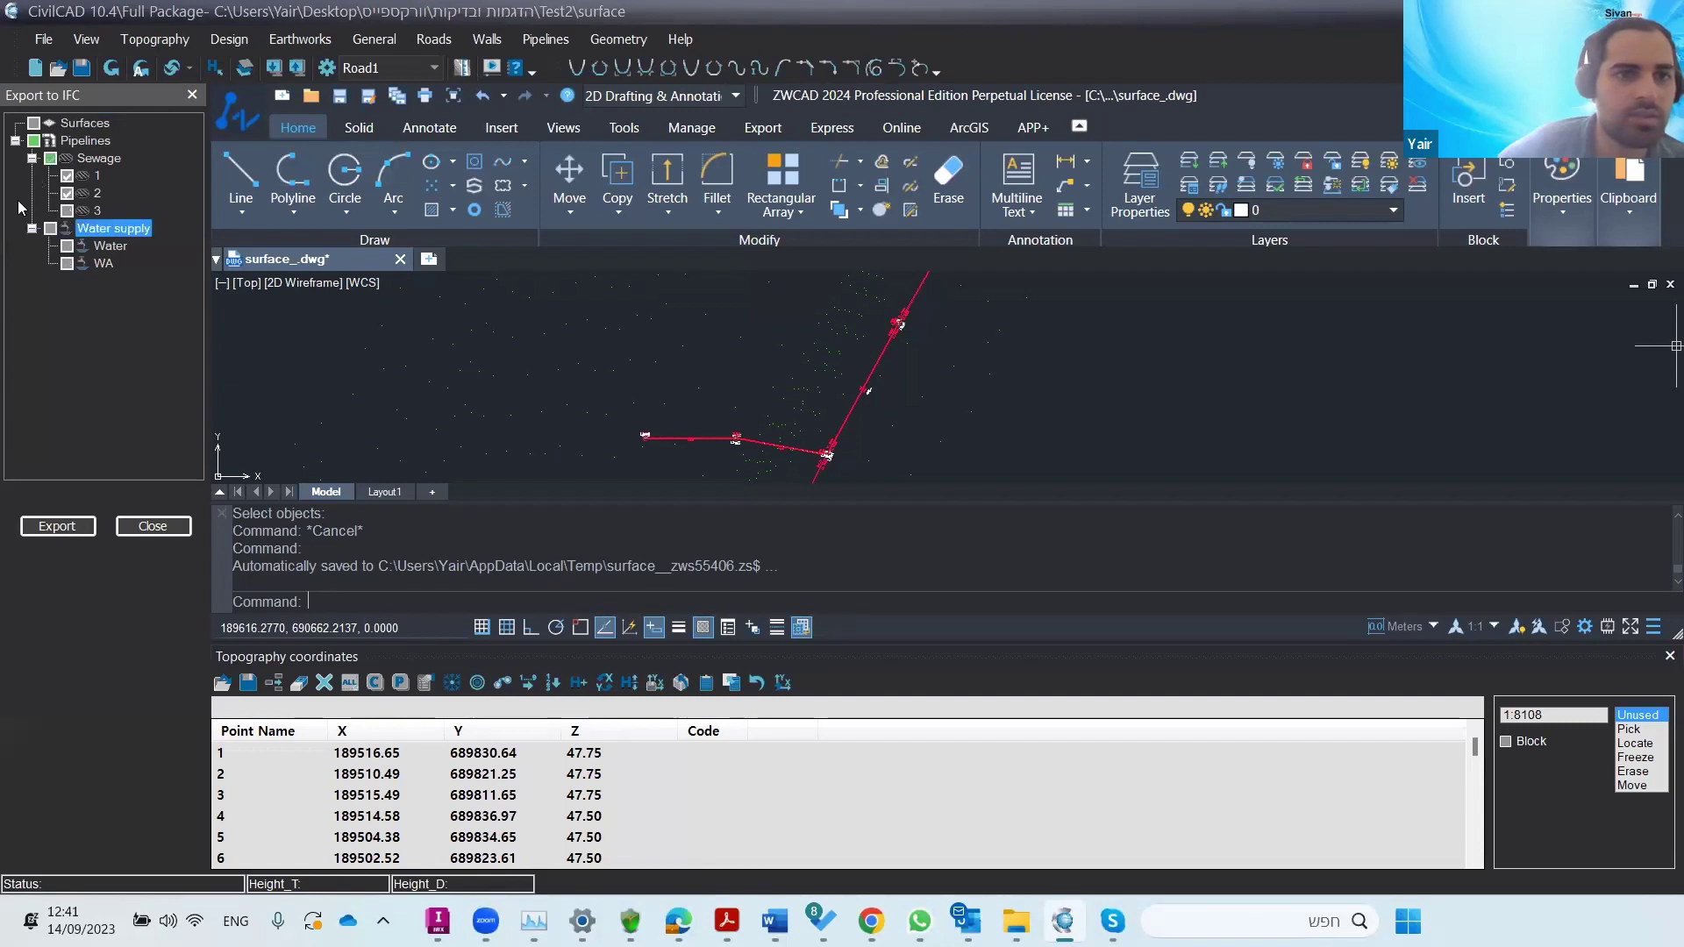
- Export the chosen pipelines to an IFC file named "Pipe design workshop -" in the תיקיה חדשה folder
click(58, 527)
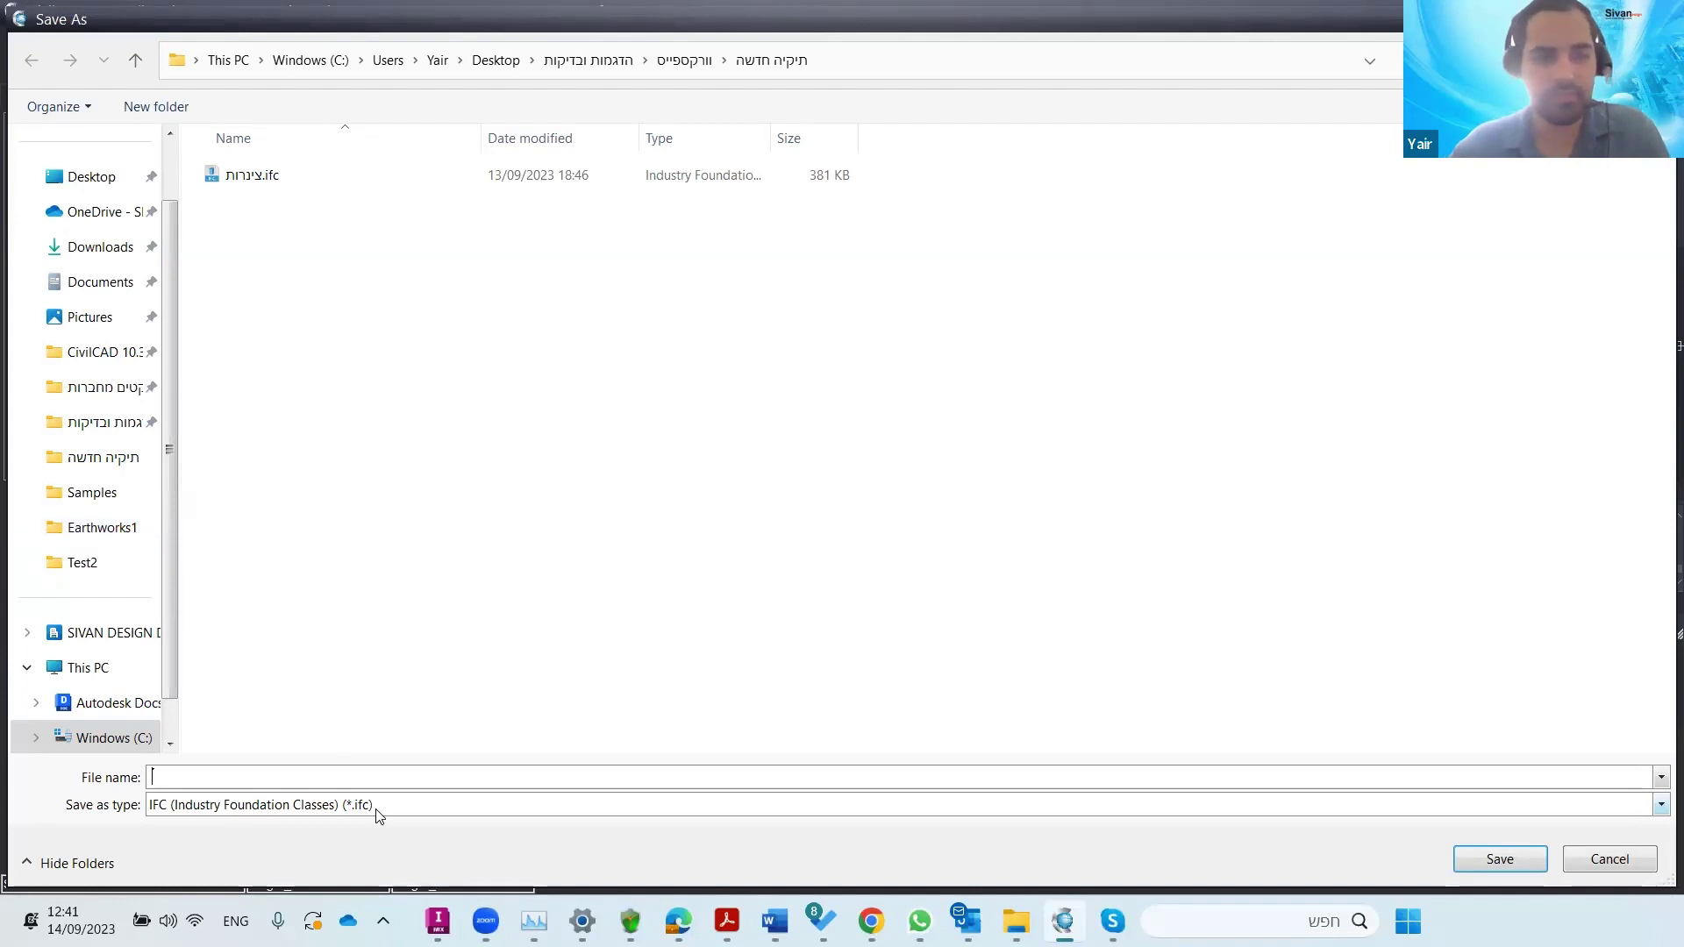
text(P)
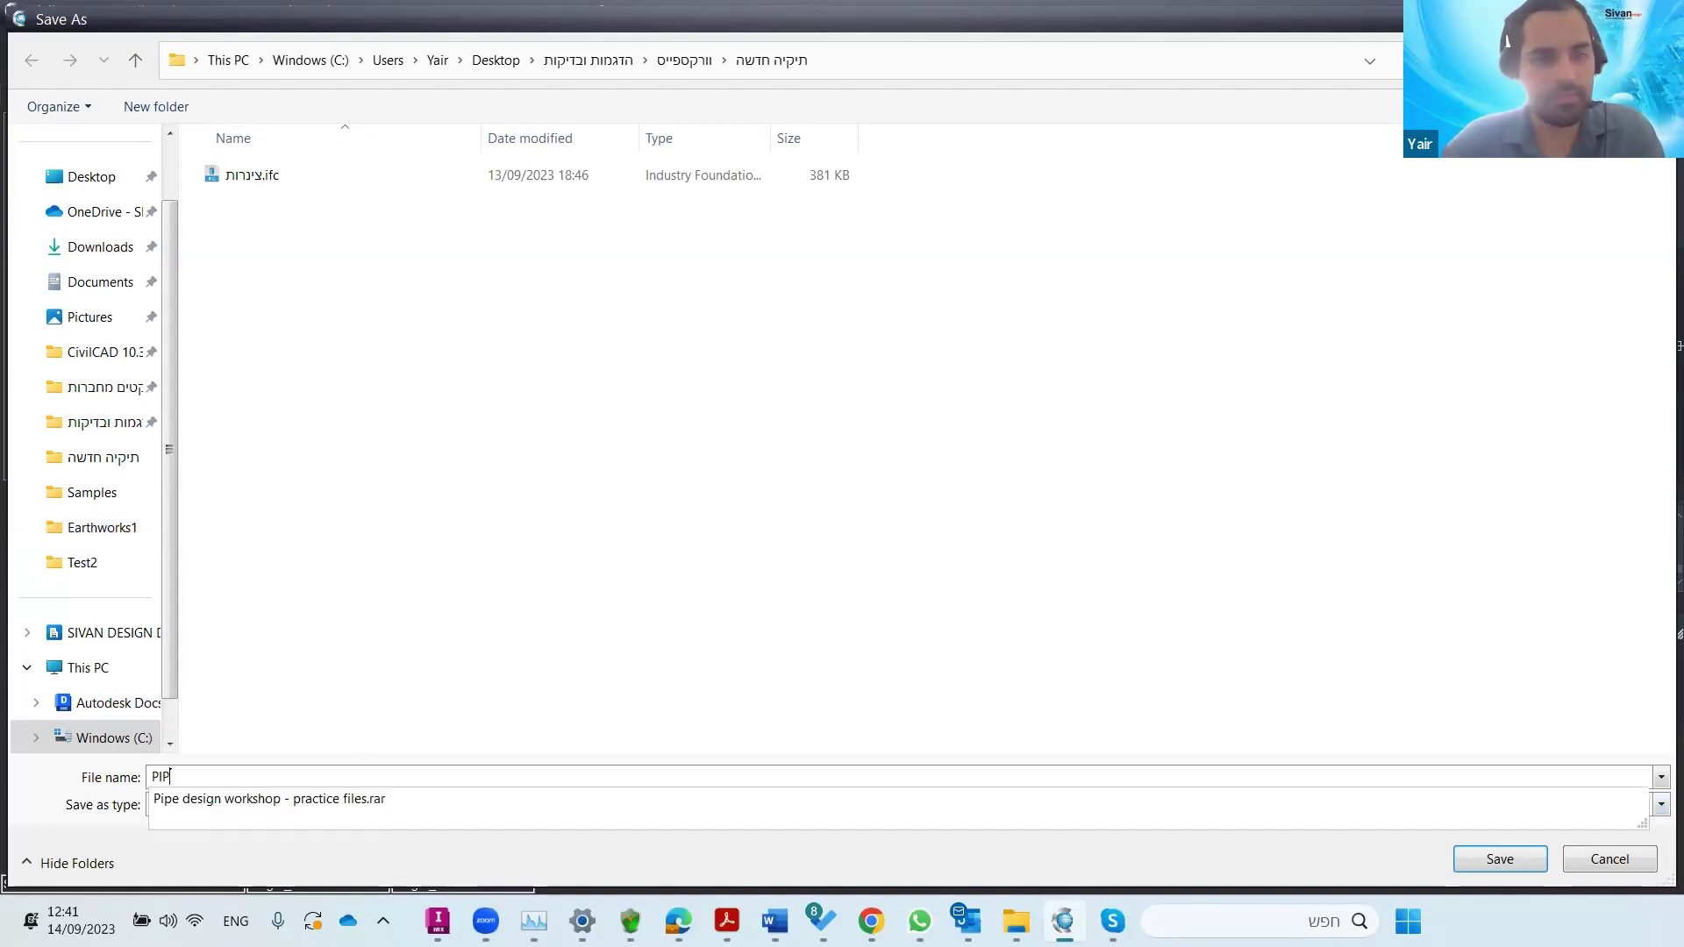
text(iPSE)
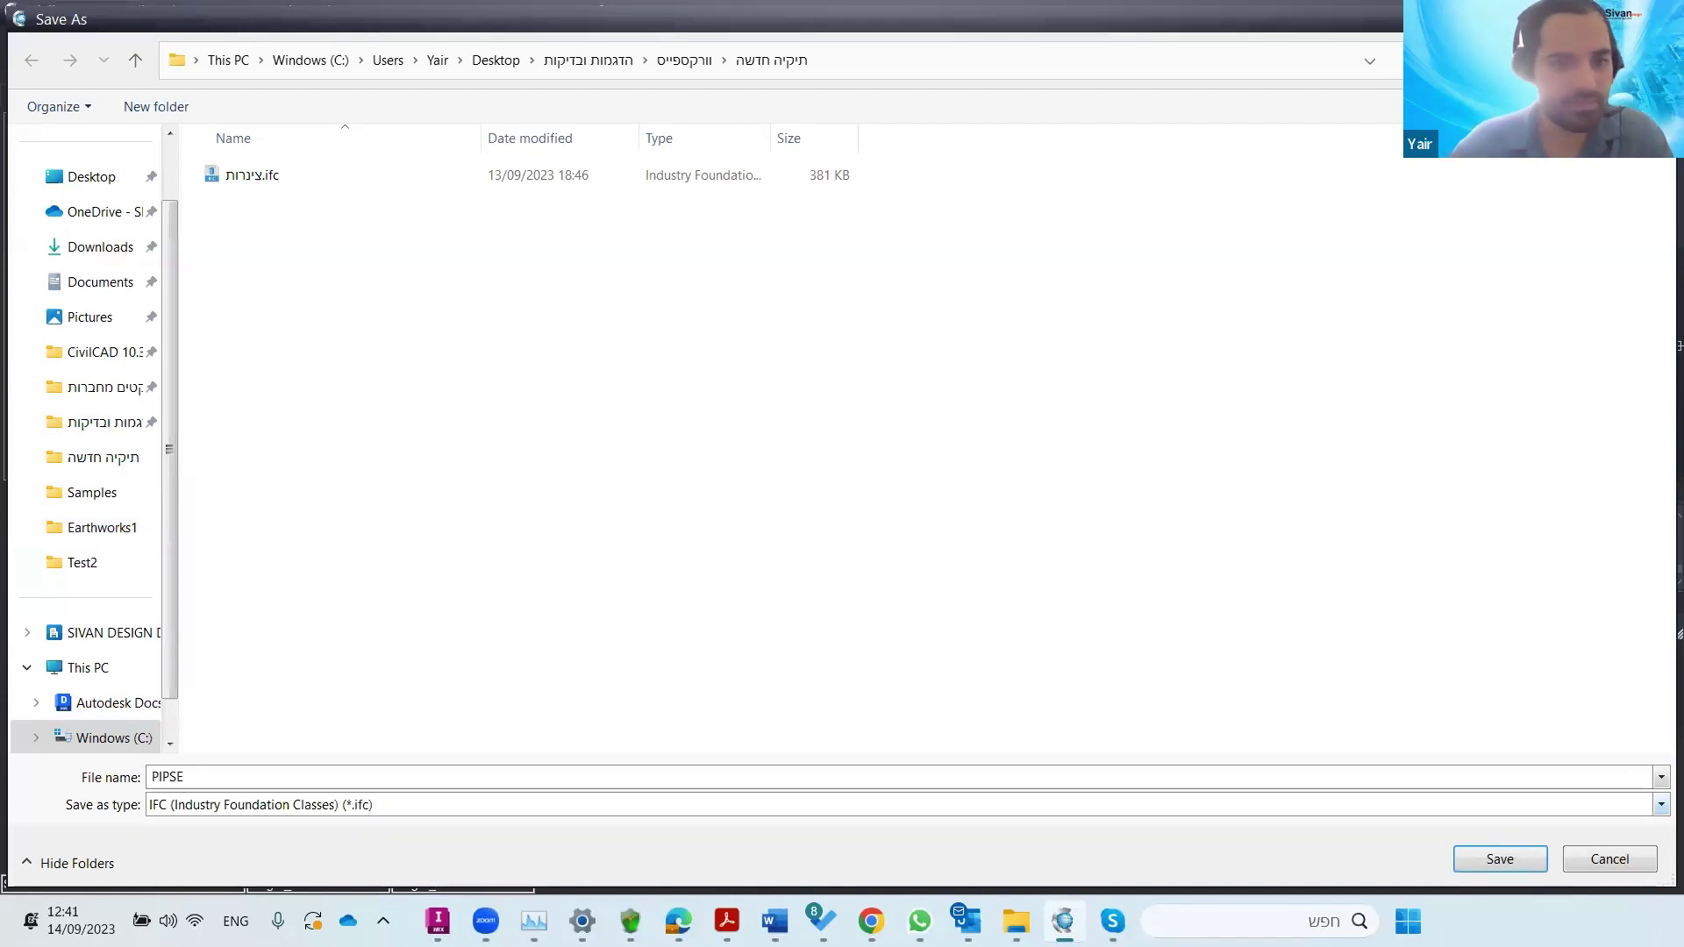
key(BackSpace)
key(BackSpace)
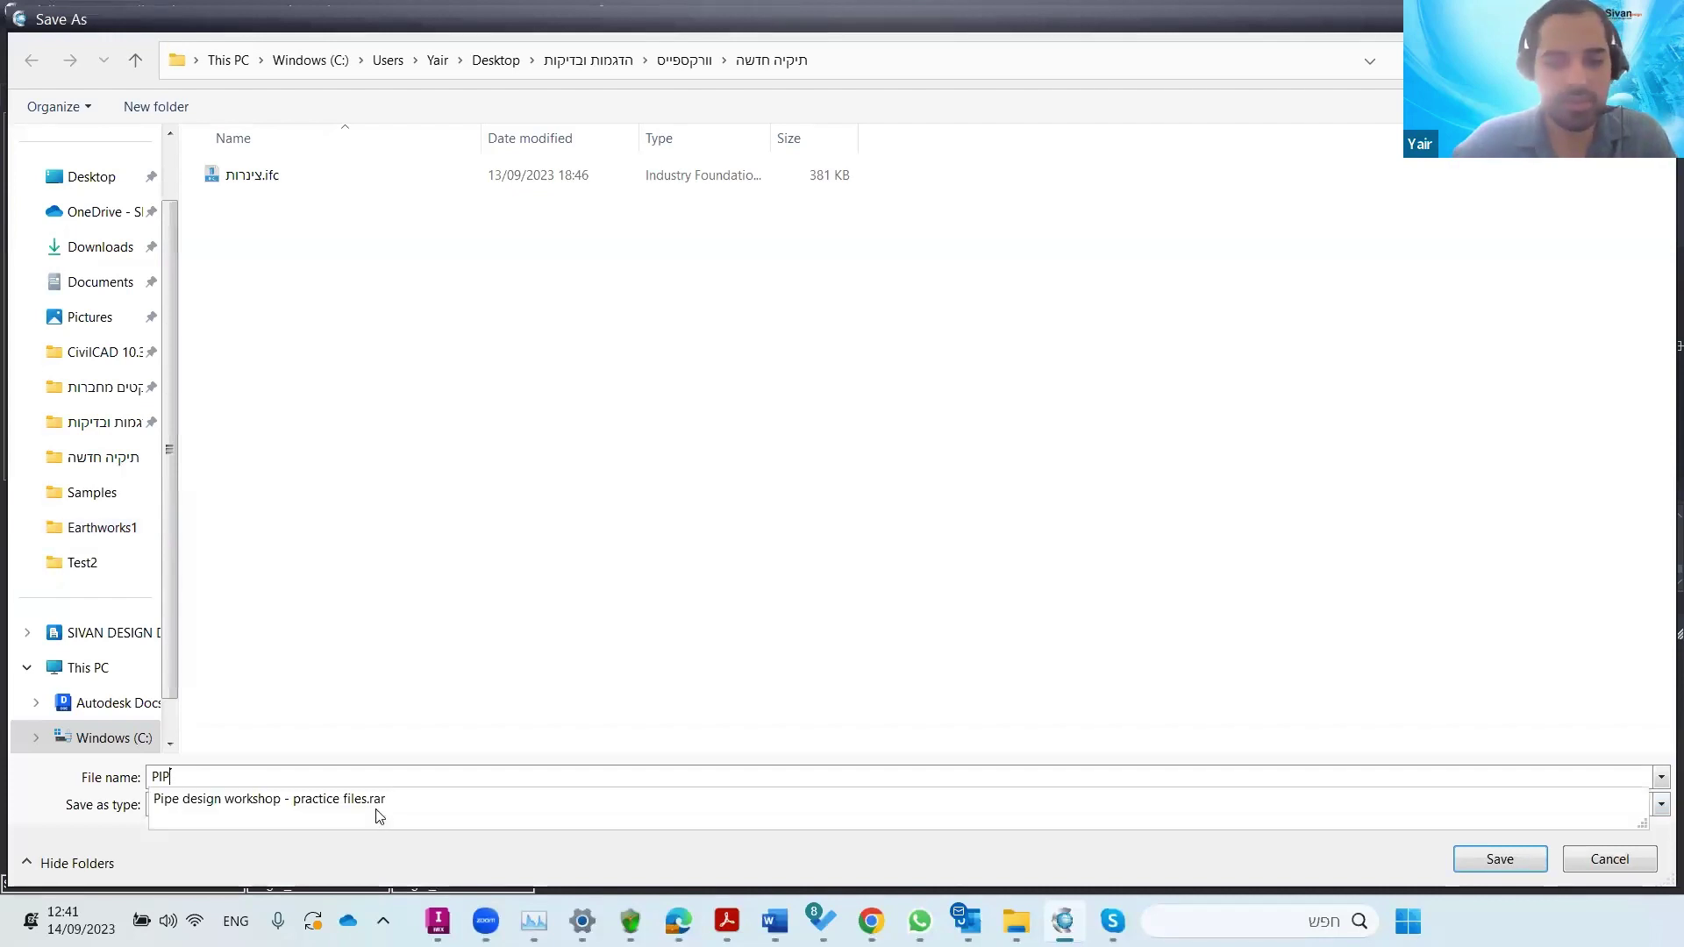
key(Down)
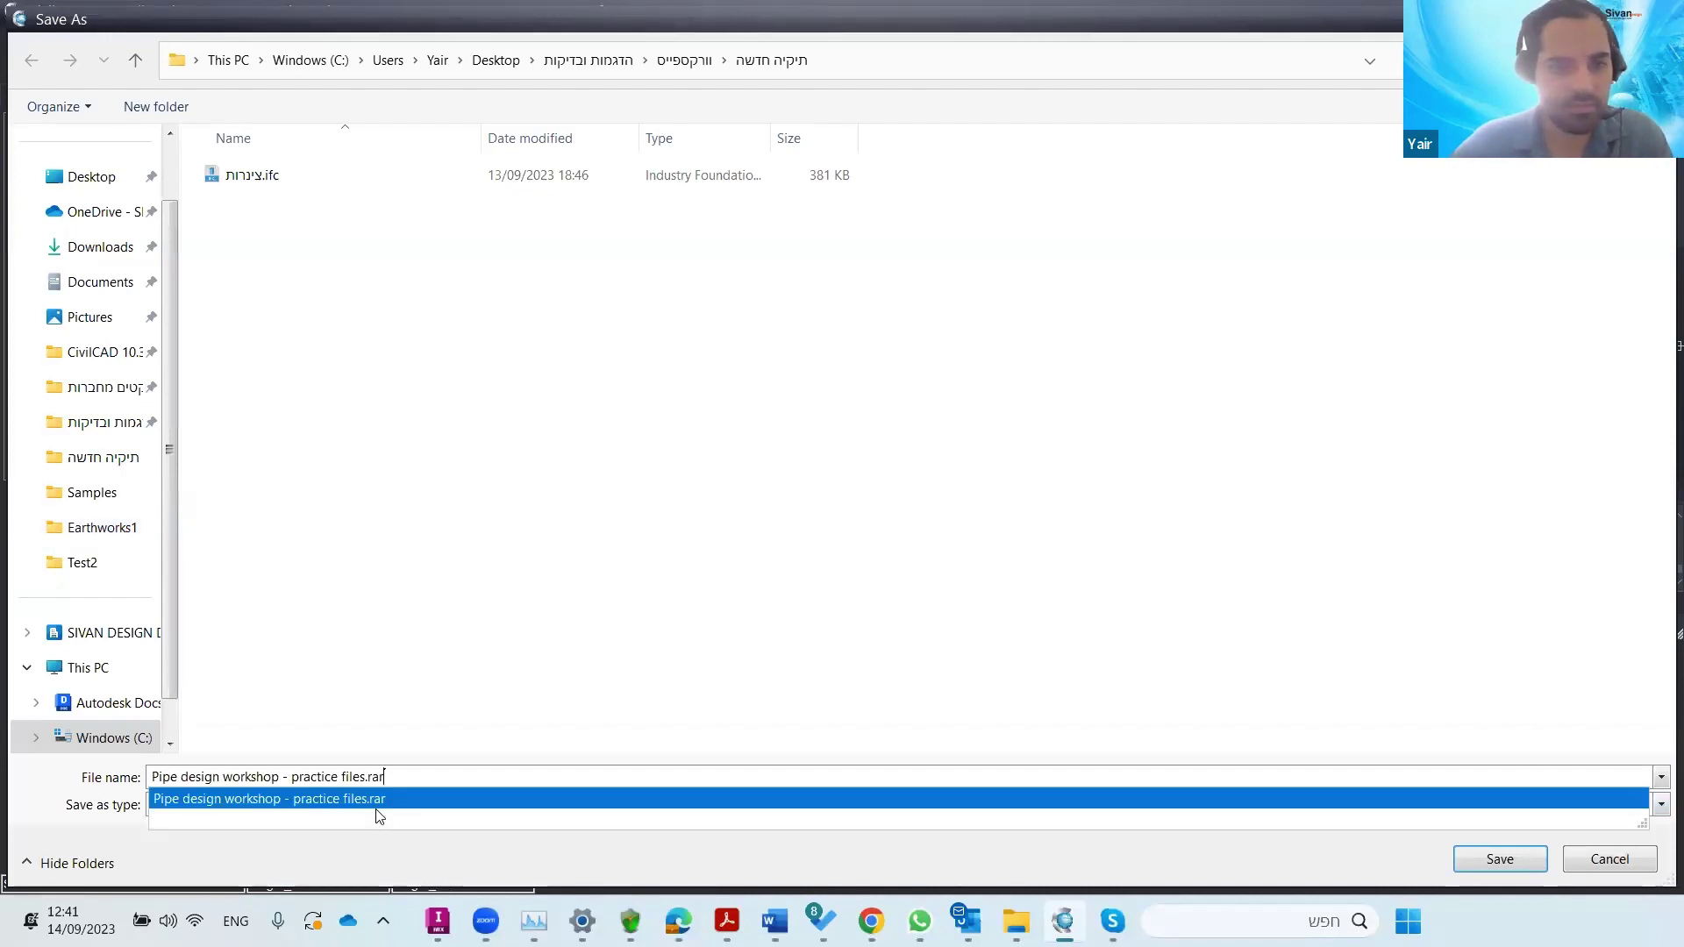
key(BackSpace)
key(BackSpace)
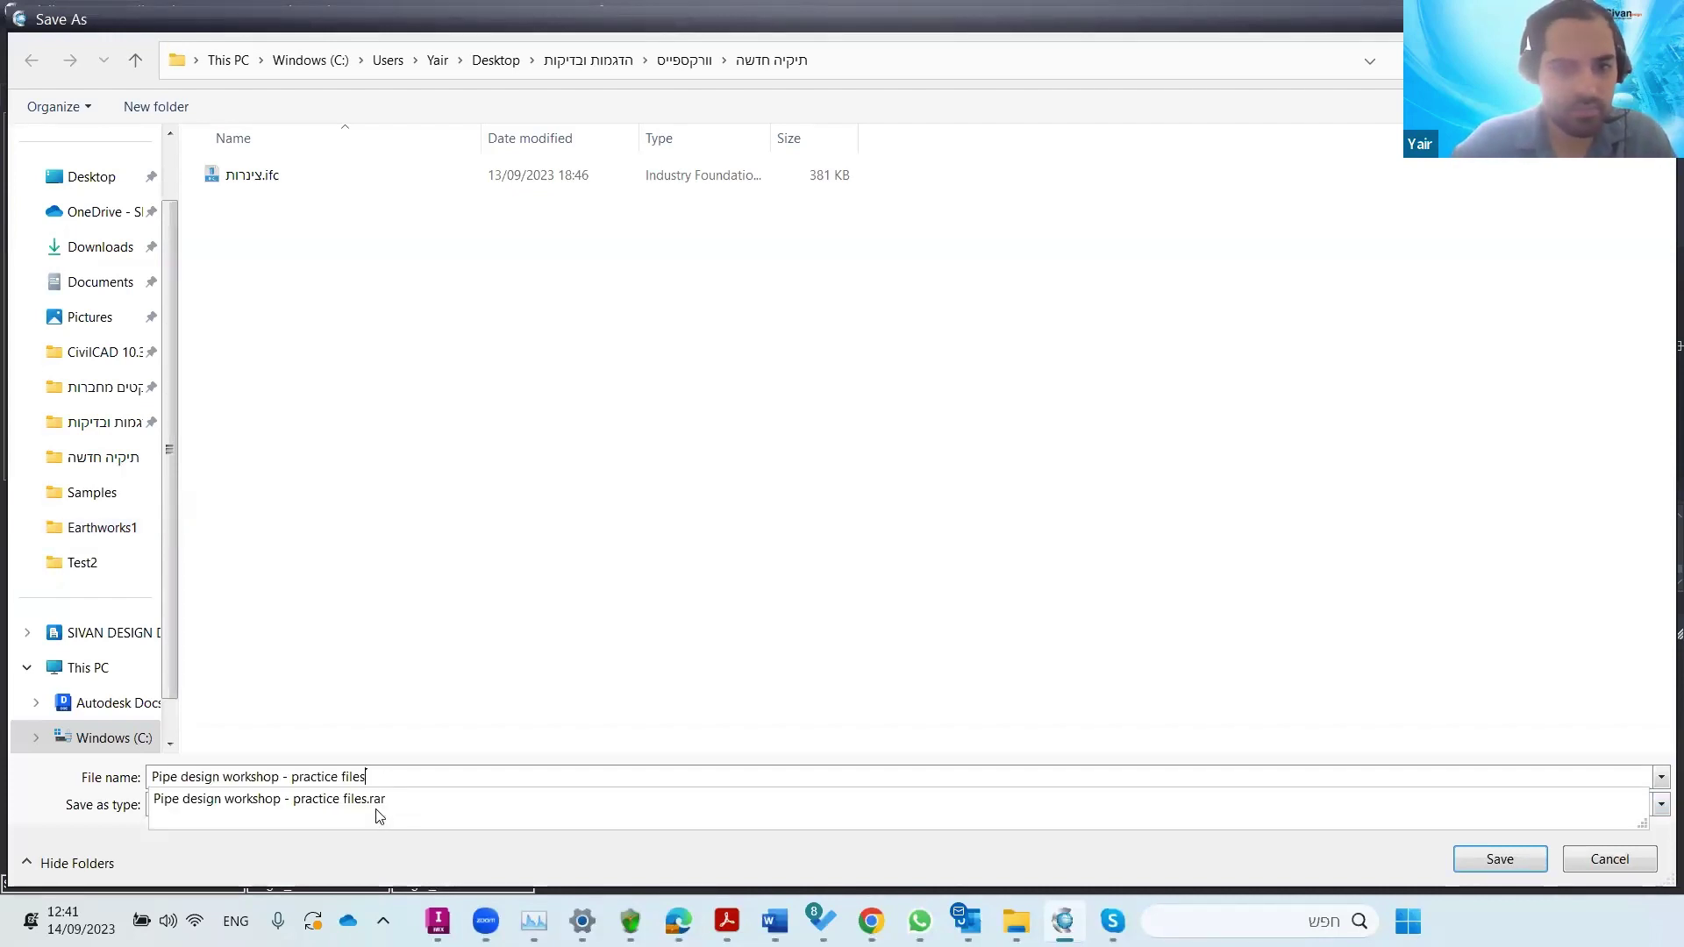
key(BackSpace)
key(BackSpace)
key(BackSpace)
key(BackSpace)
key(BackSpace)
key(BackSpace)
key(BackSpace)
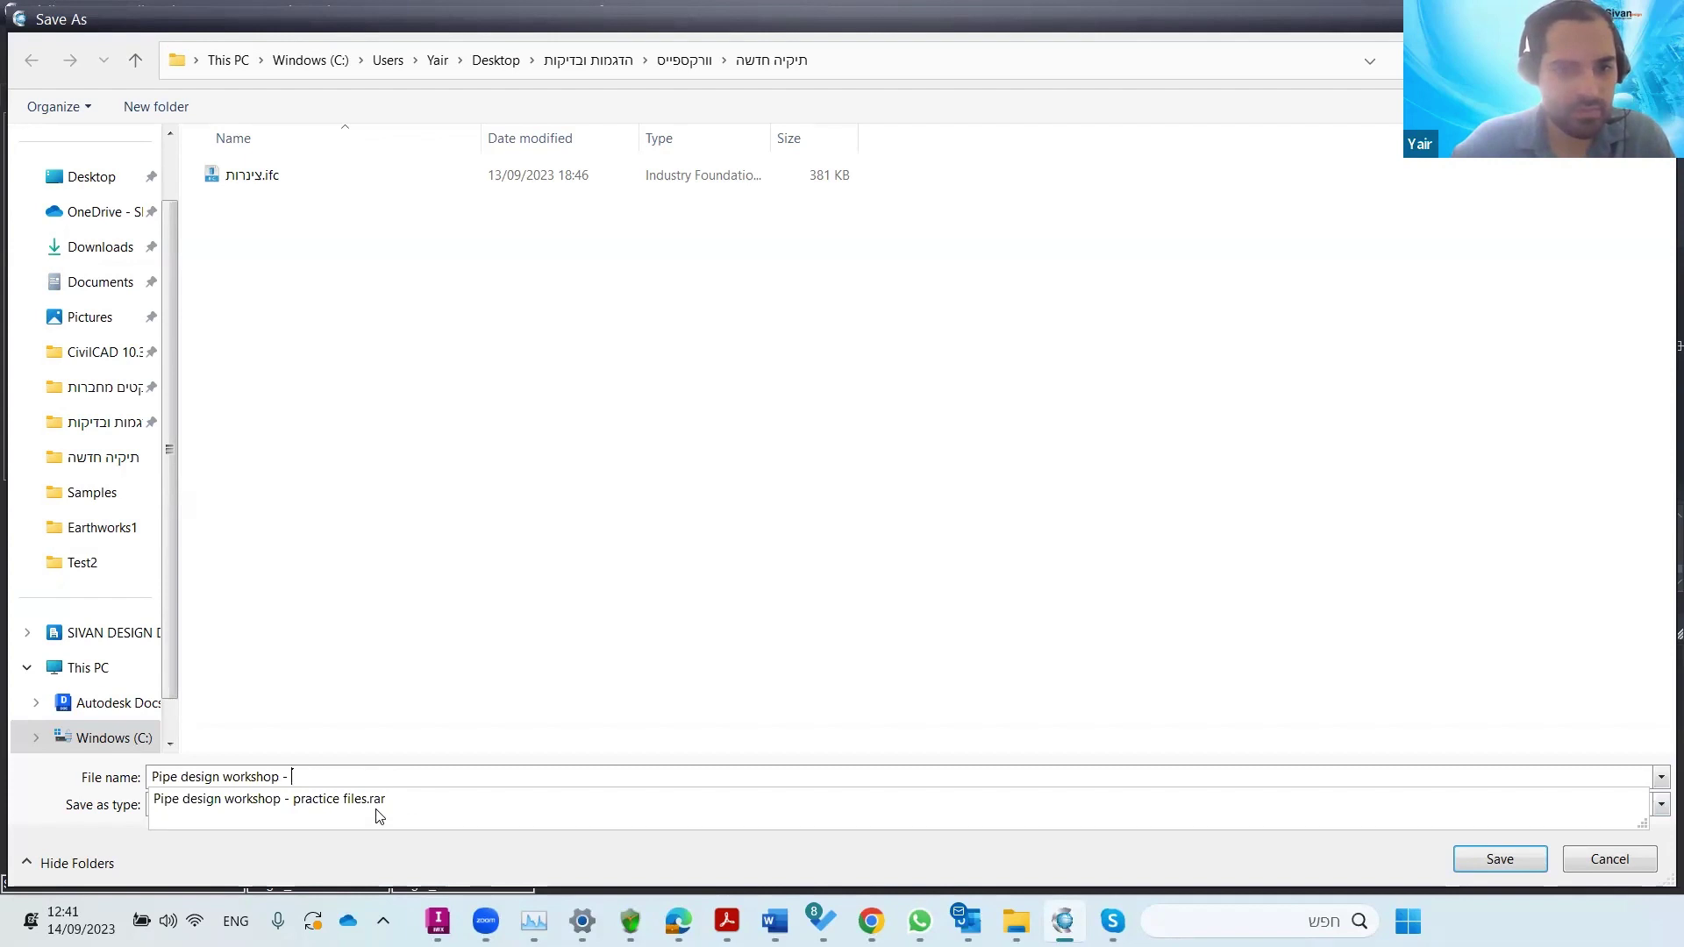
key(Return)
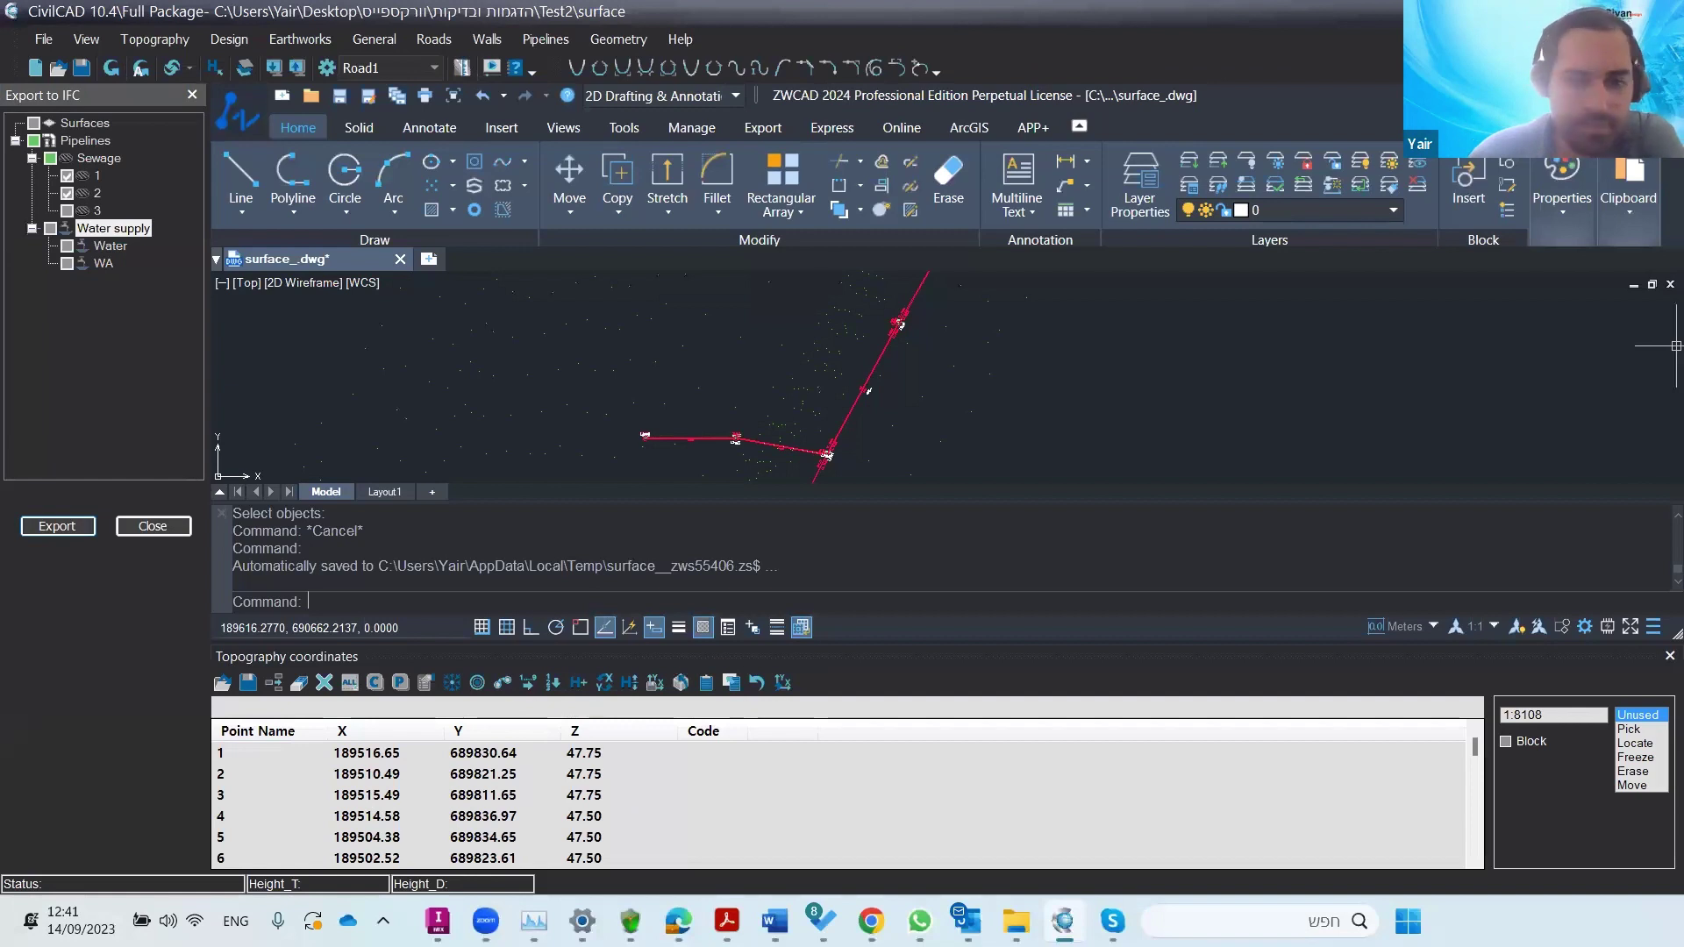
- Open the exported Pipe design workshop.ifc from the תיקיה חדשה folder in the BIMvision viewer
mouse_move(1015, 921)
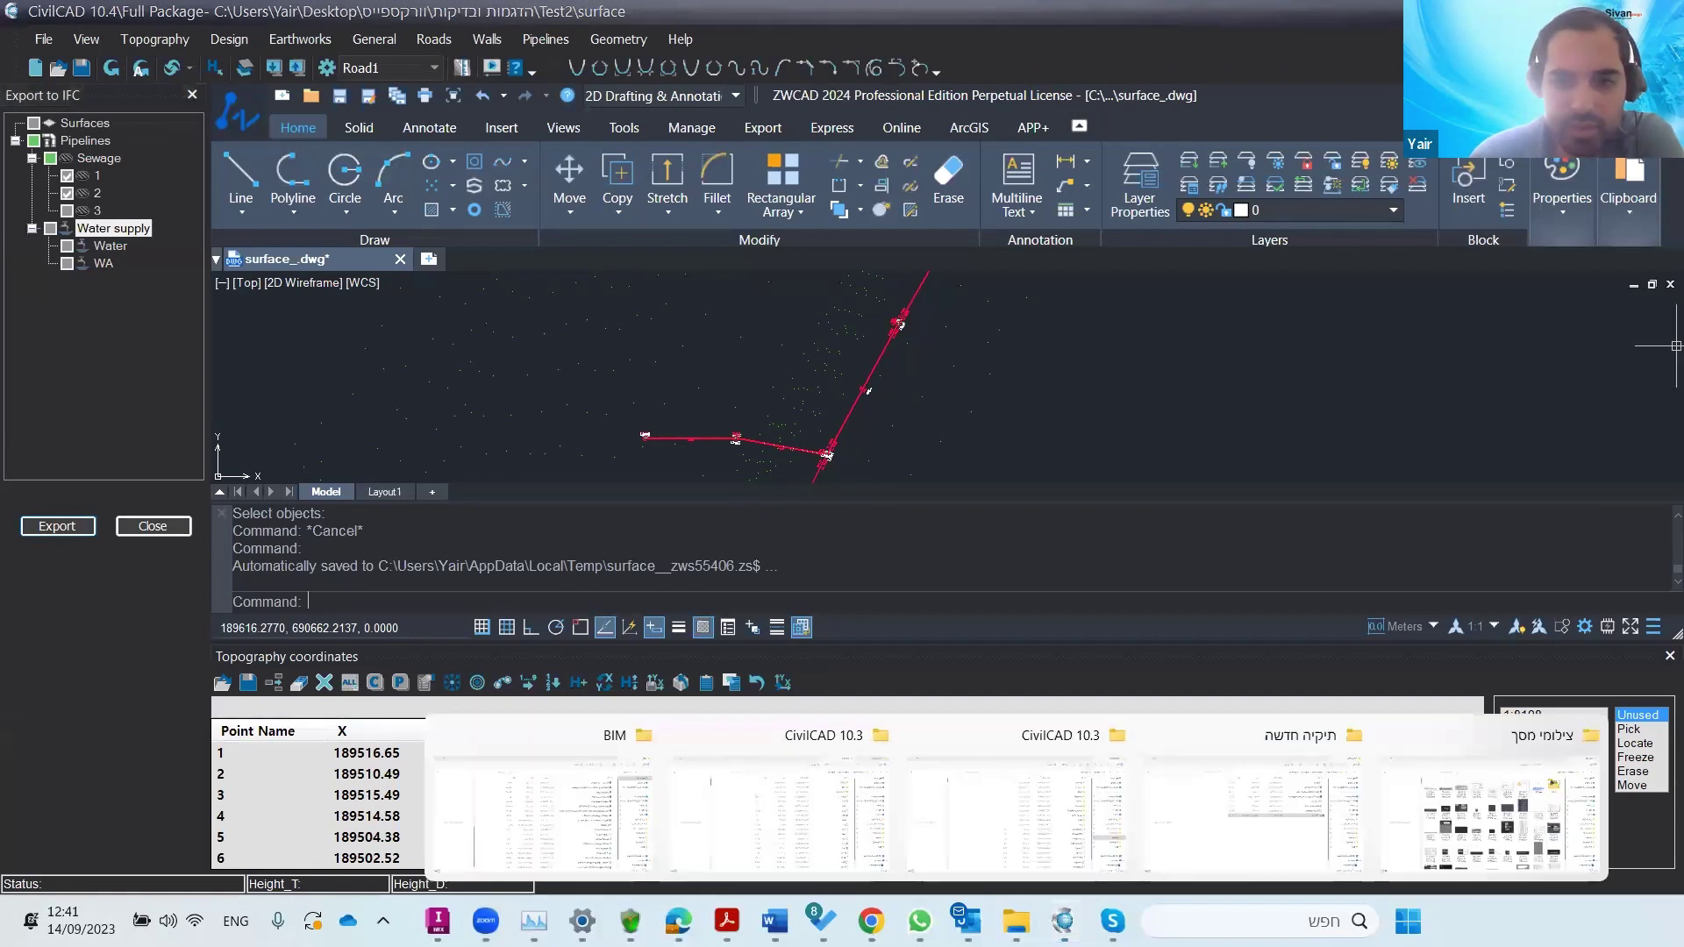
click(1177, 839)
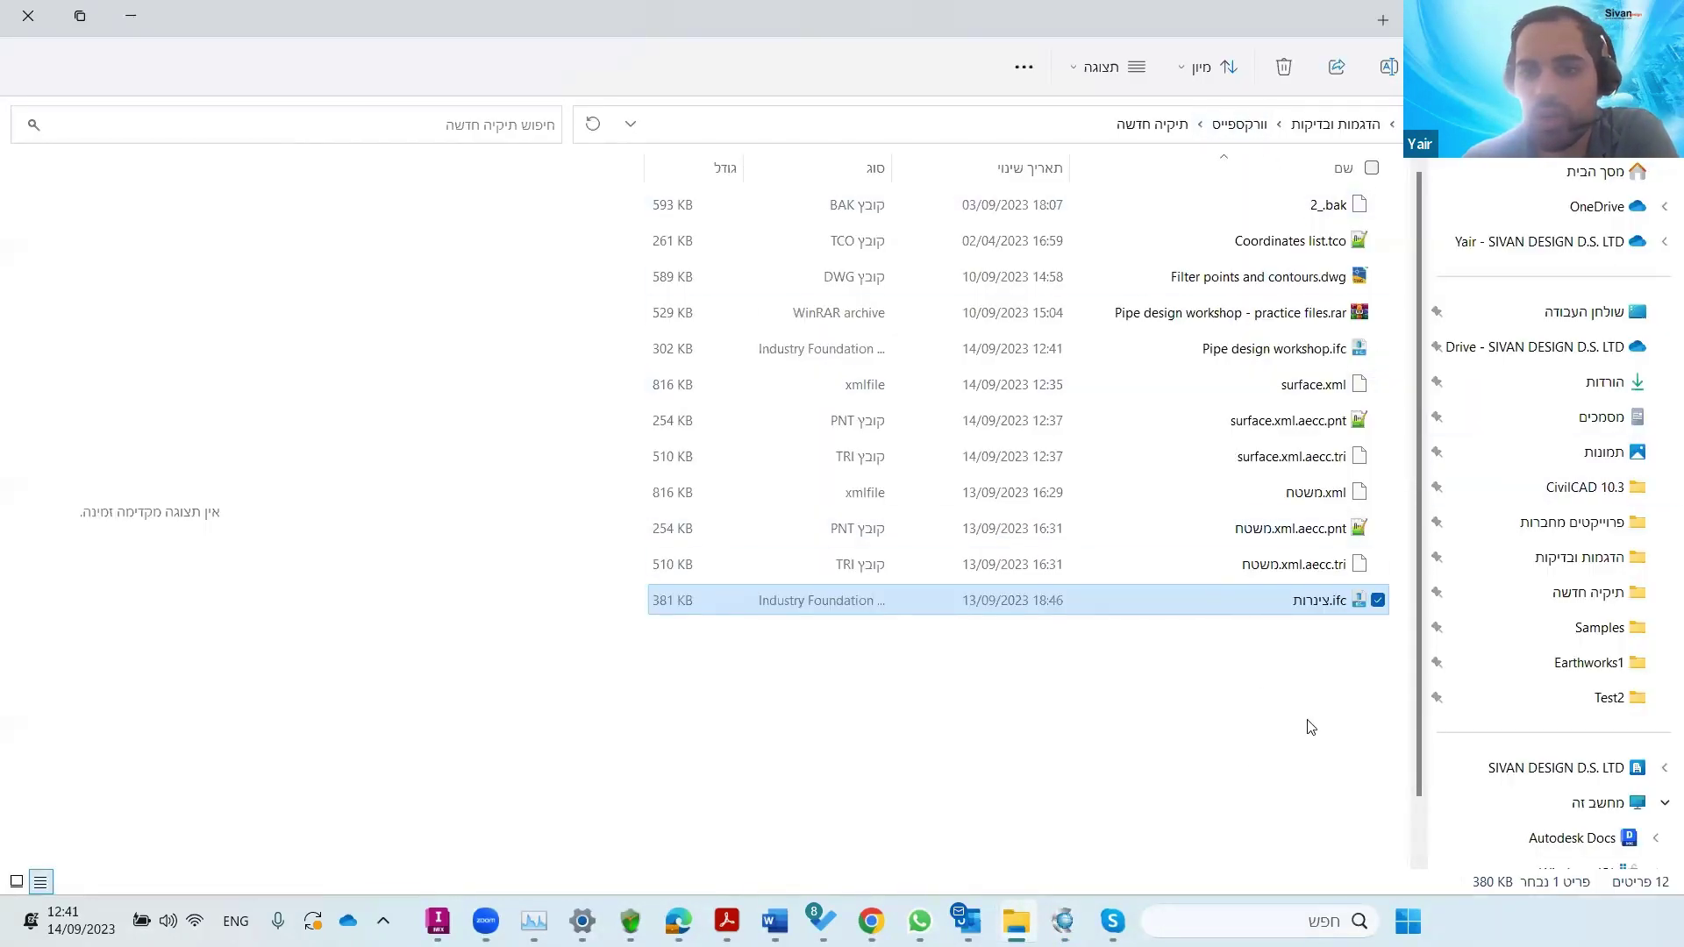
click(1287, 687)
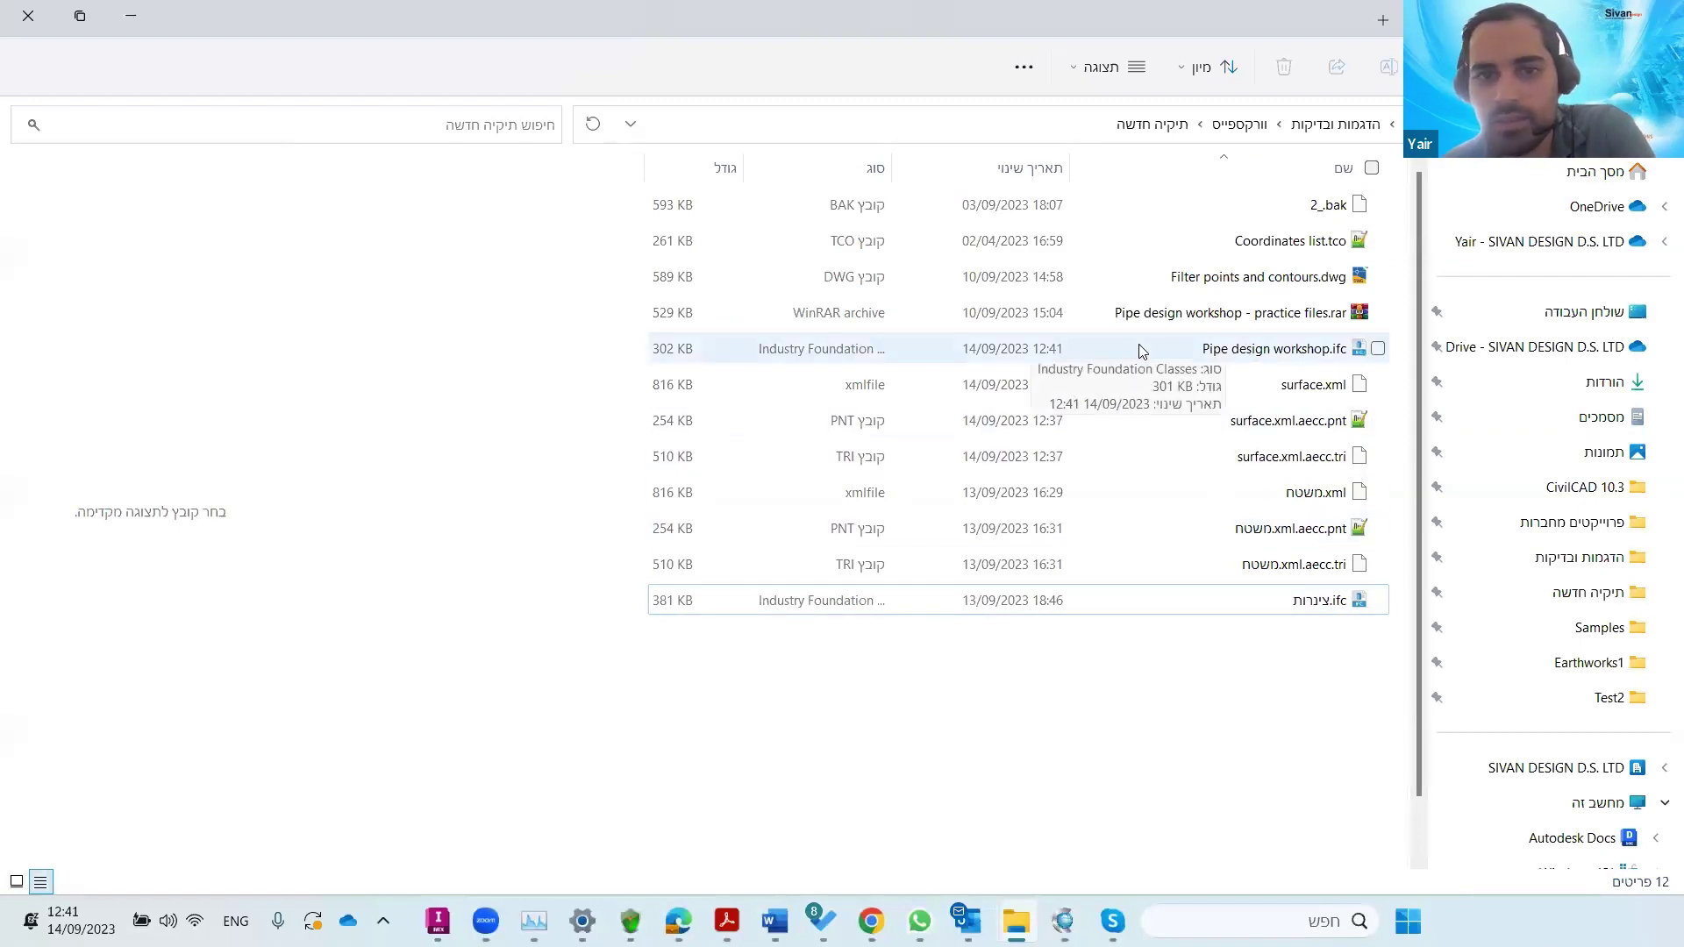
click(1157, 350)
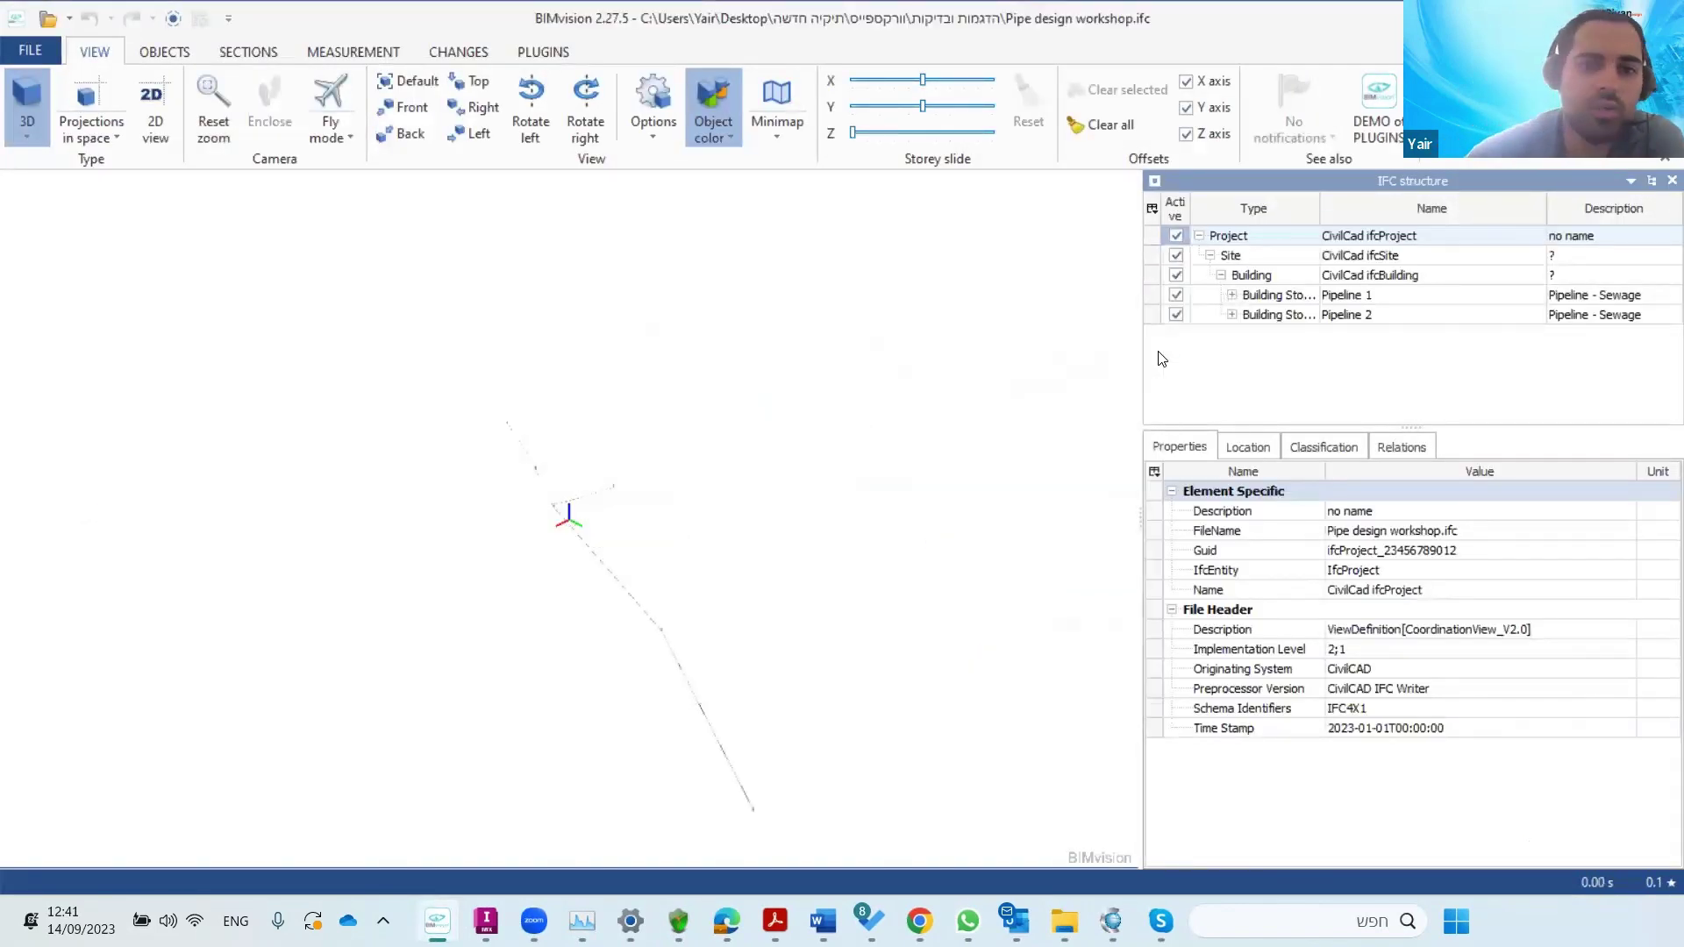
- Select the Pipeline 1 pipe segment leading away from the junction manhole and read through all its pipe and IFC properties
drag(715, 610, 712, 586)
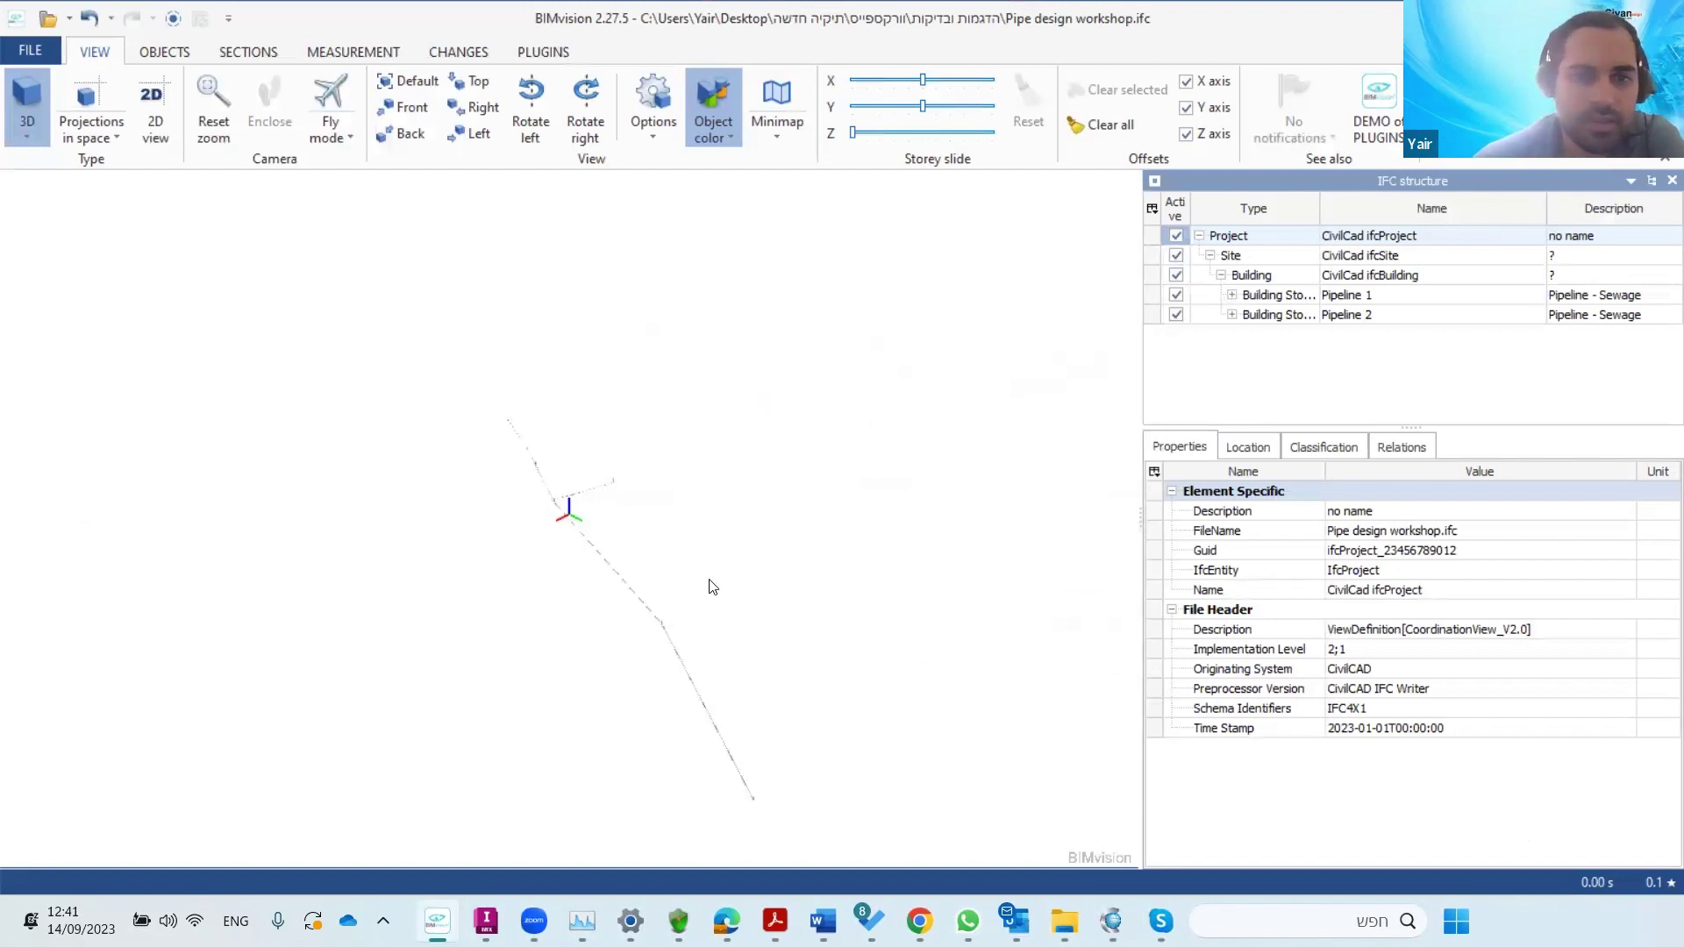
scroll(613, 482, up, 5)
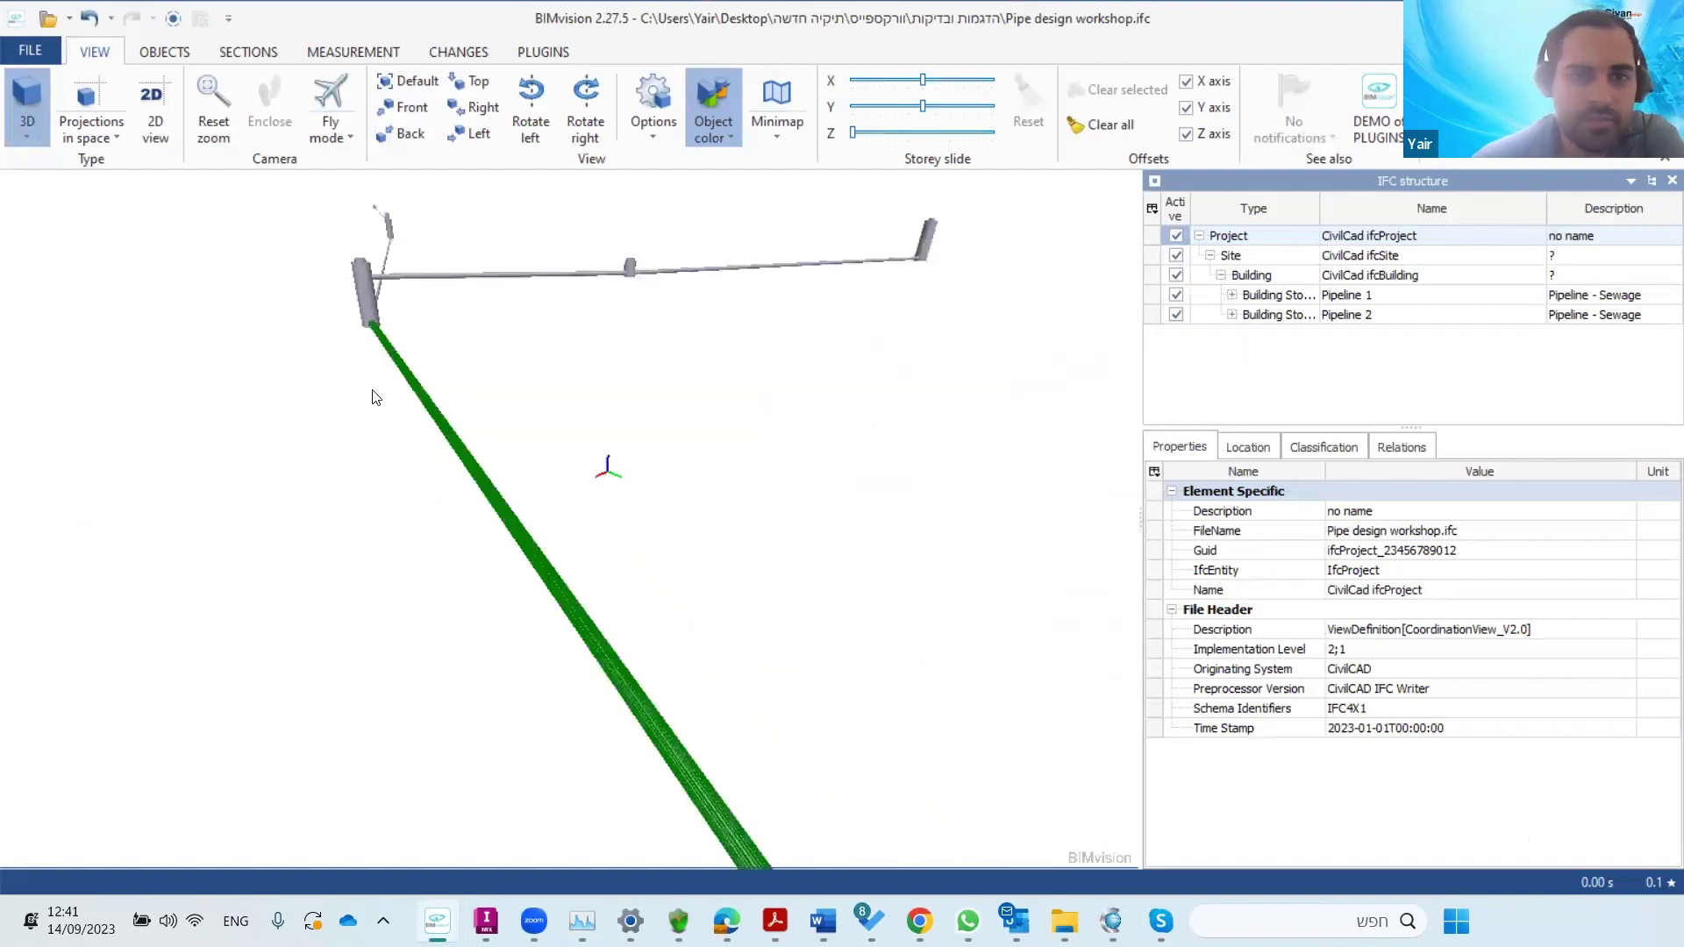
drag(338, 395, 440, 632)
drag(444, 281, 483, 566)
drag(339, 361, 564, 405)
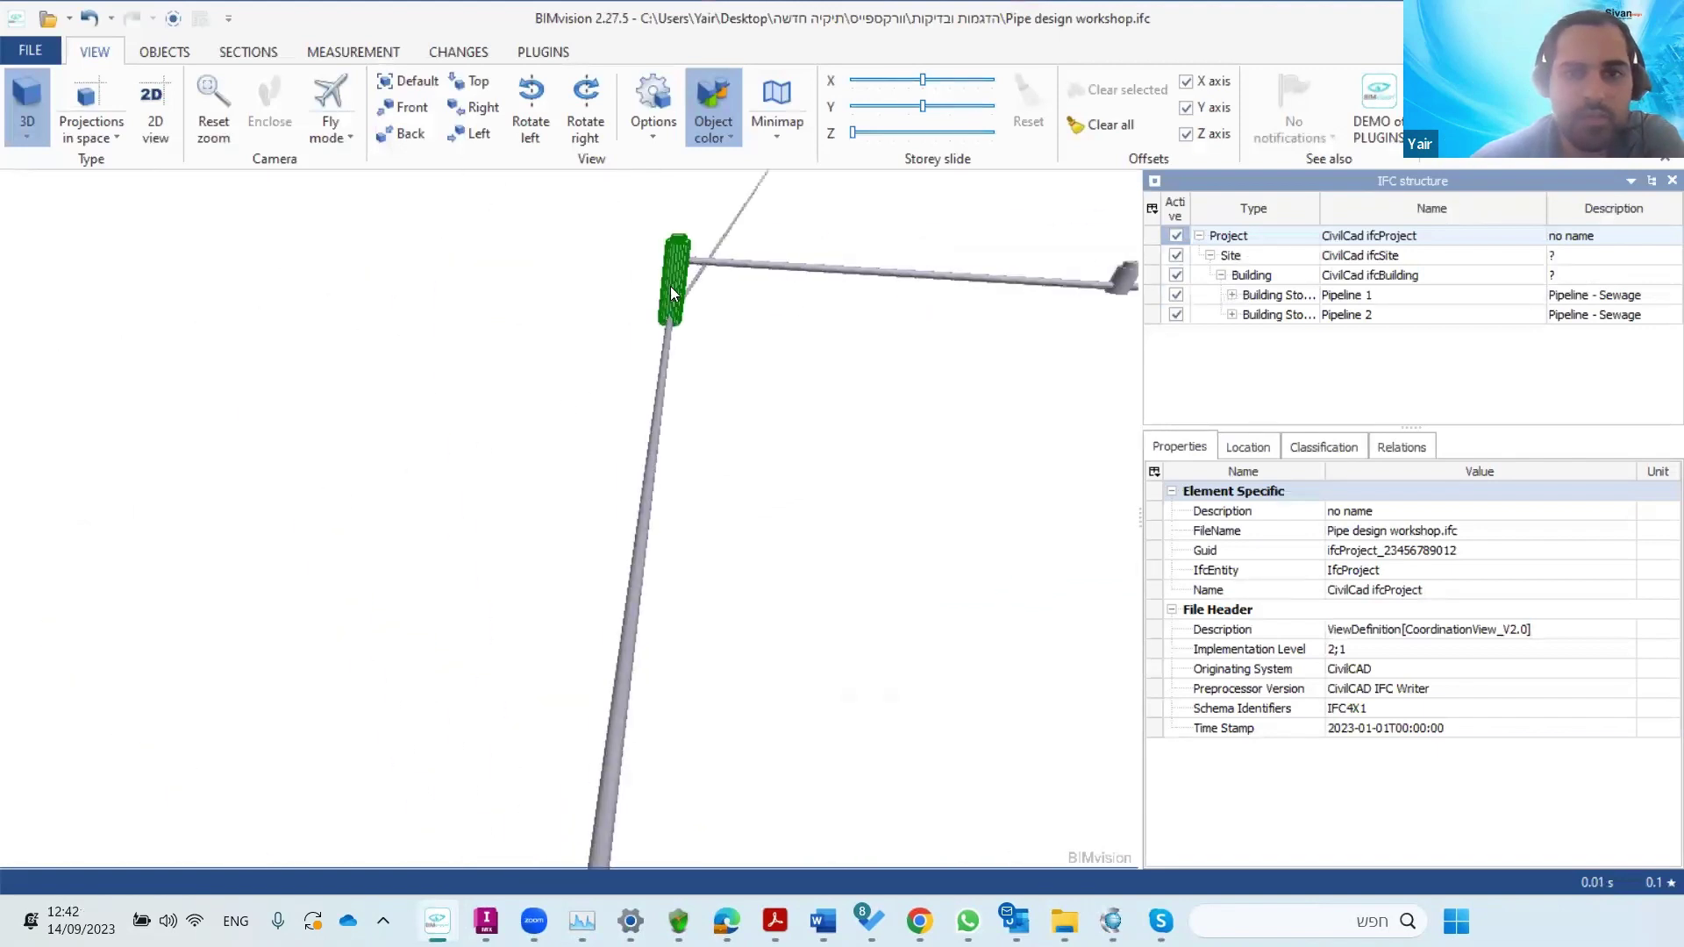
click(658, 404)
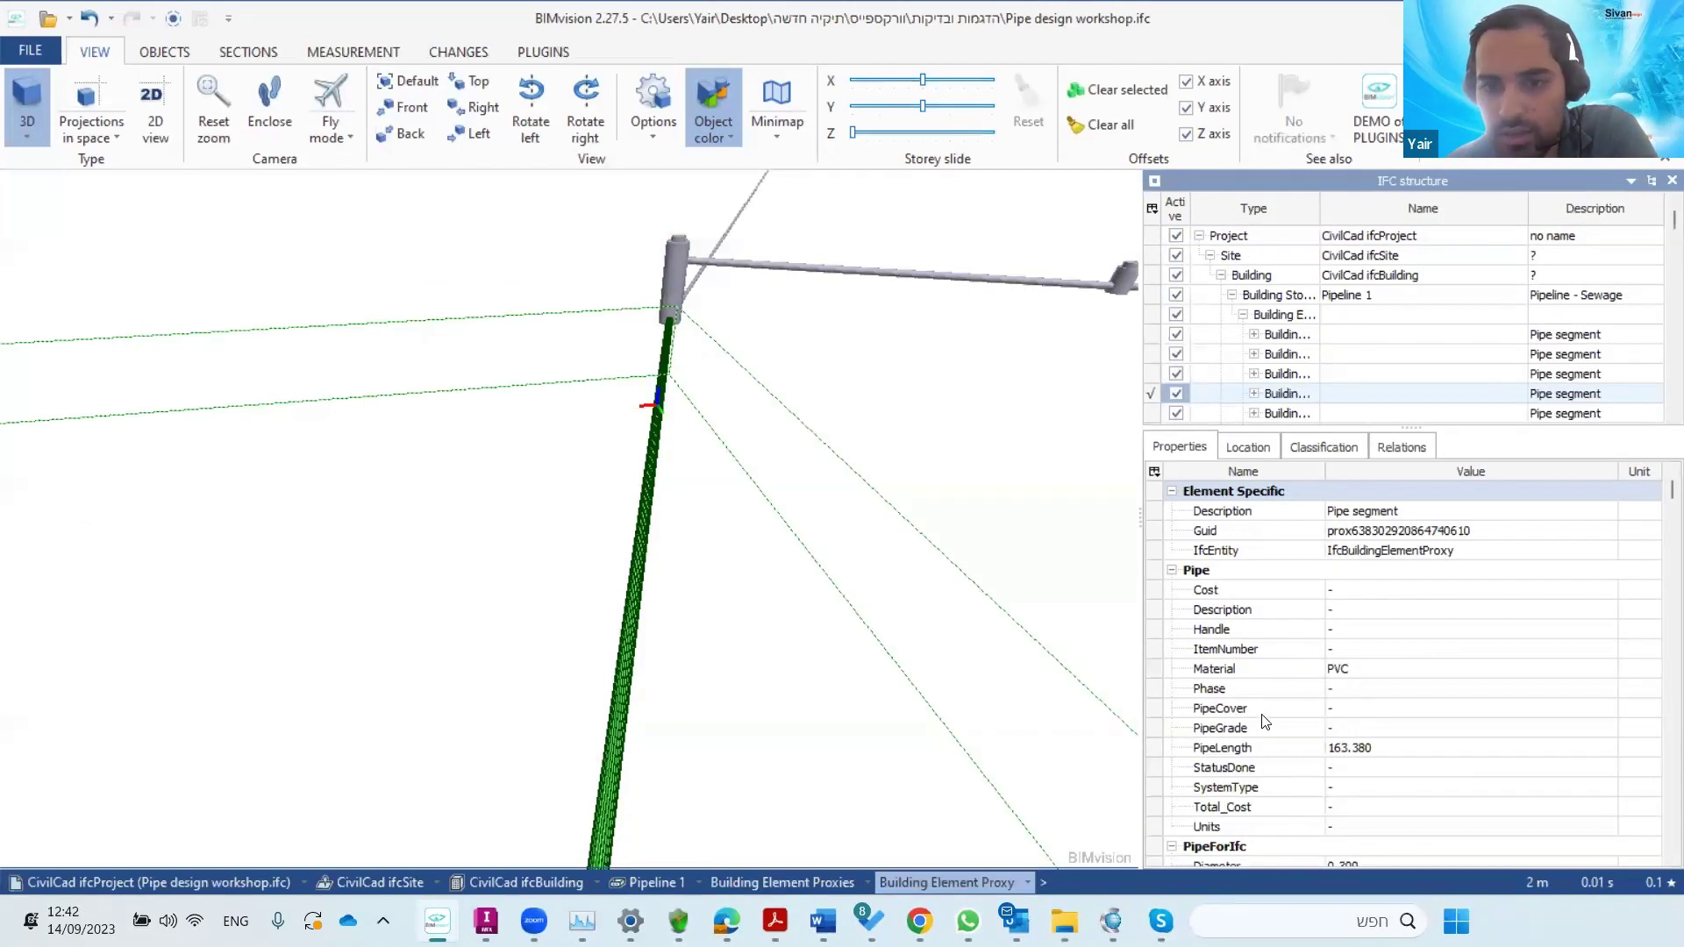
key(Down)
key(Down)
key(Down)
key(Down)
key(Down)
key(Down)
key(Down)
key(Down)
key(Down)
key(Down)
key(Down)
key(Down)
key(Down)
key(Down)
key(Down)
key(Down)
key(Down)
key(Down)
key(Down)
key(Down)
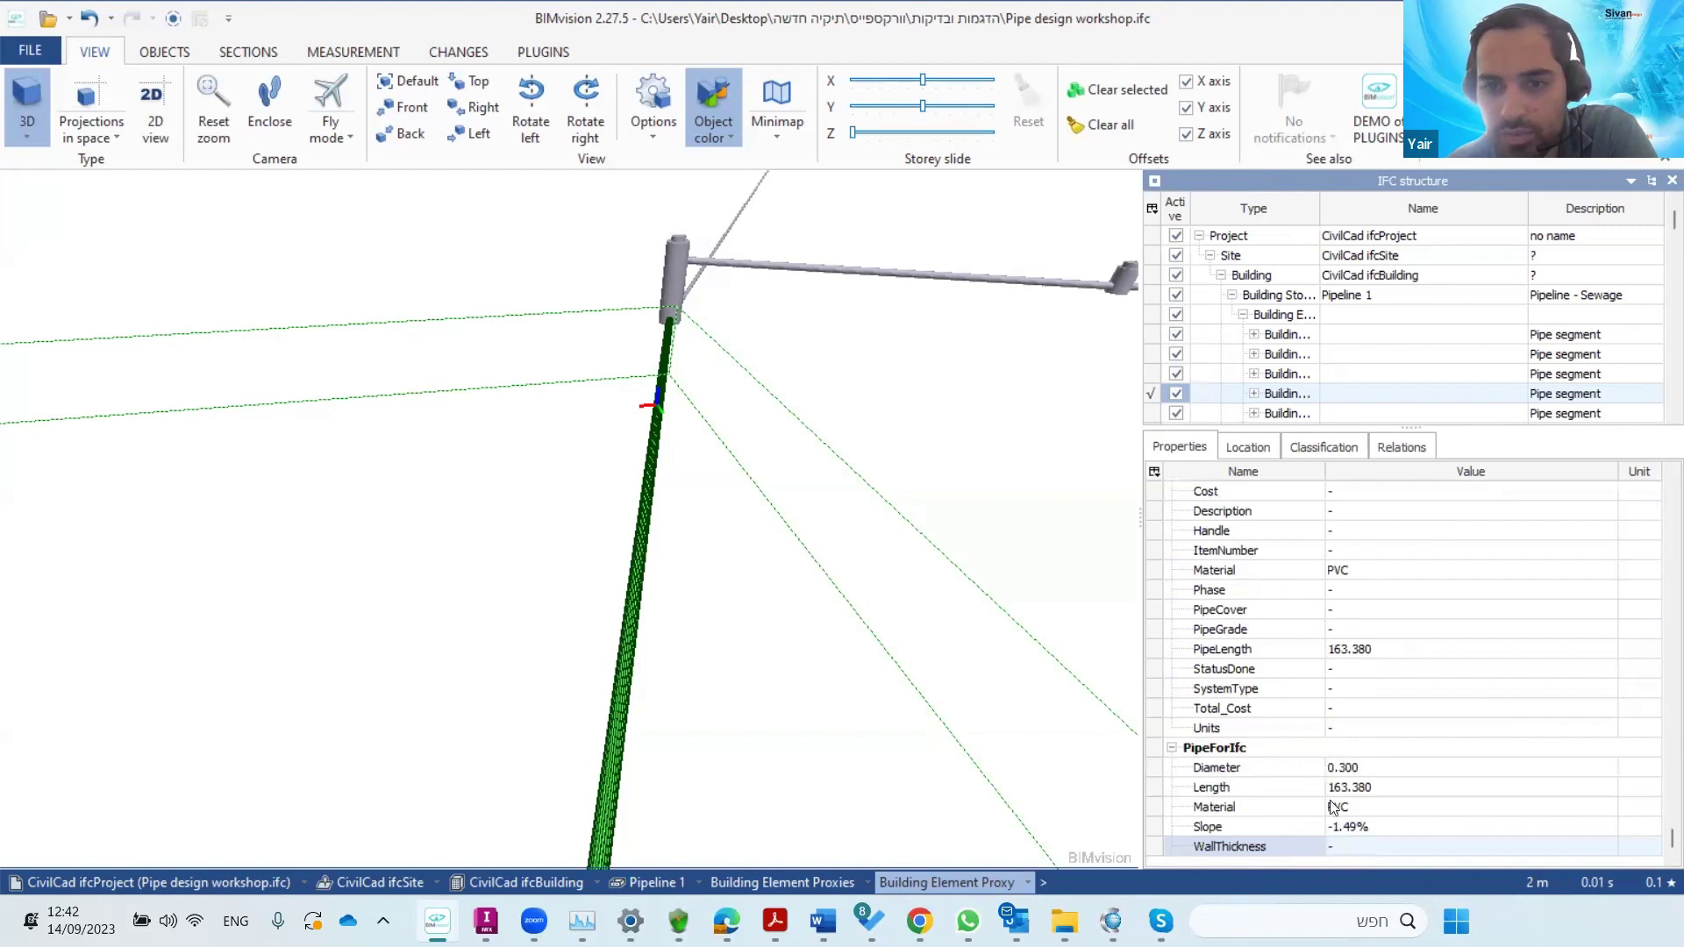
- Review the same pipe segment's location, geometry and dimension data
click(1248, 448)
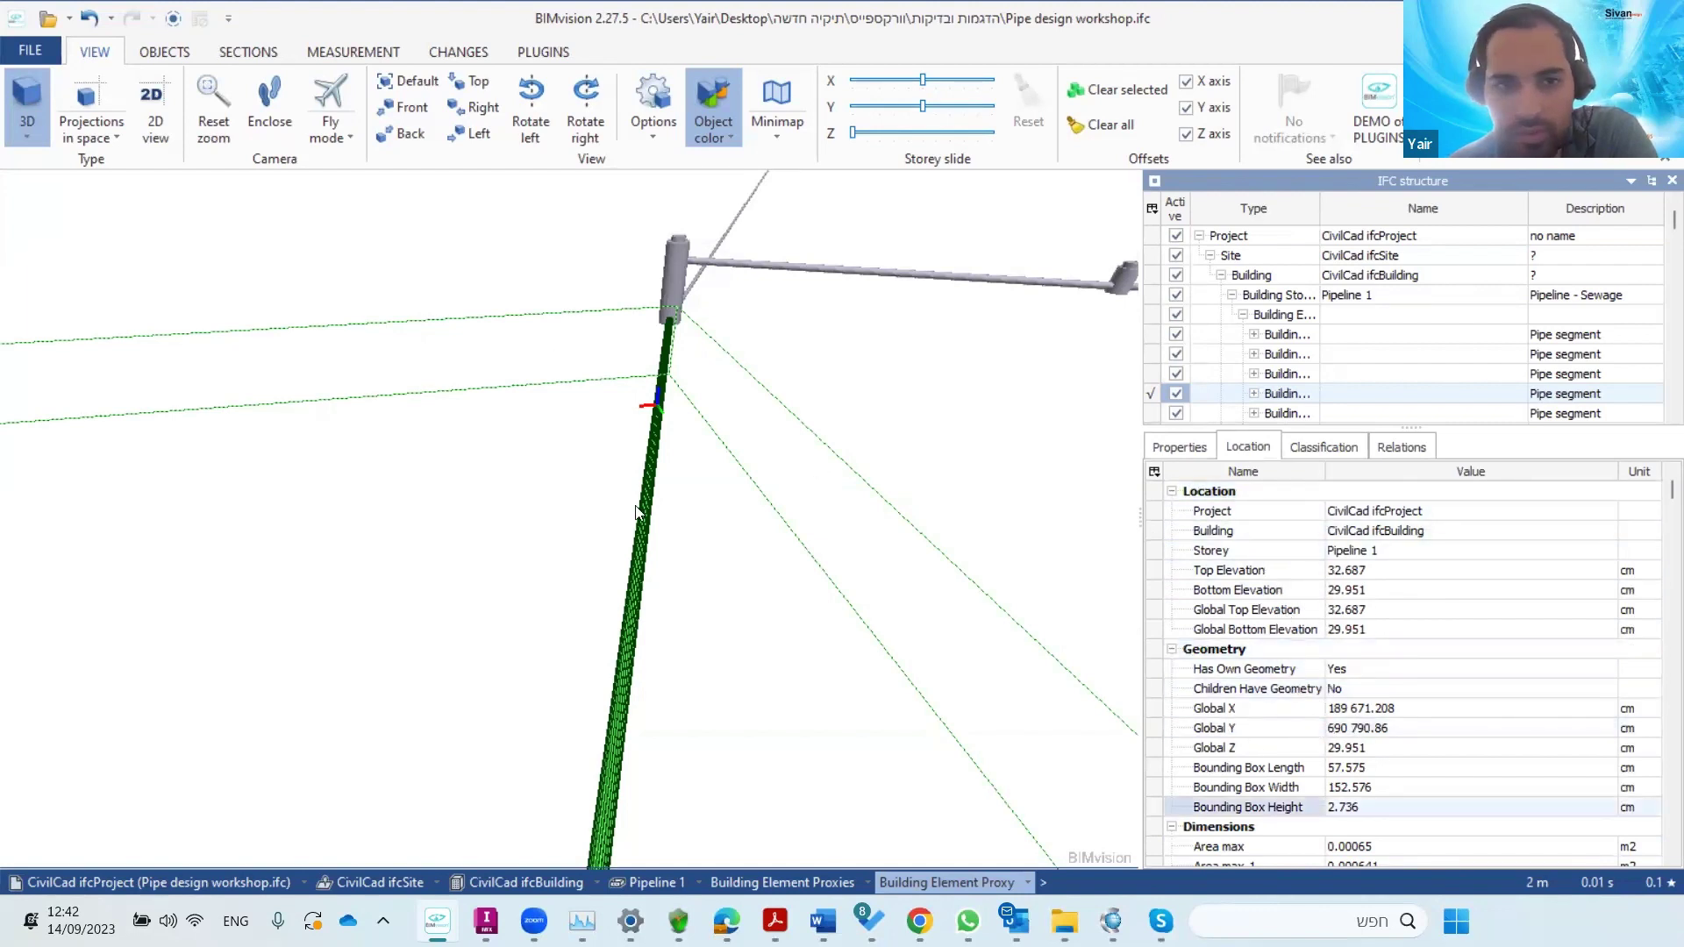
key(Down)
key(Down)
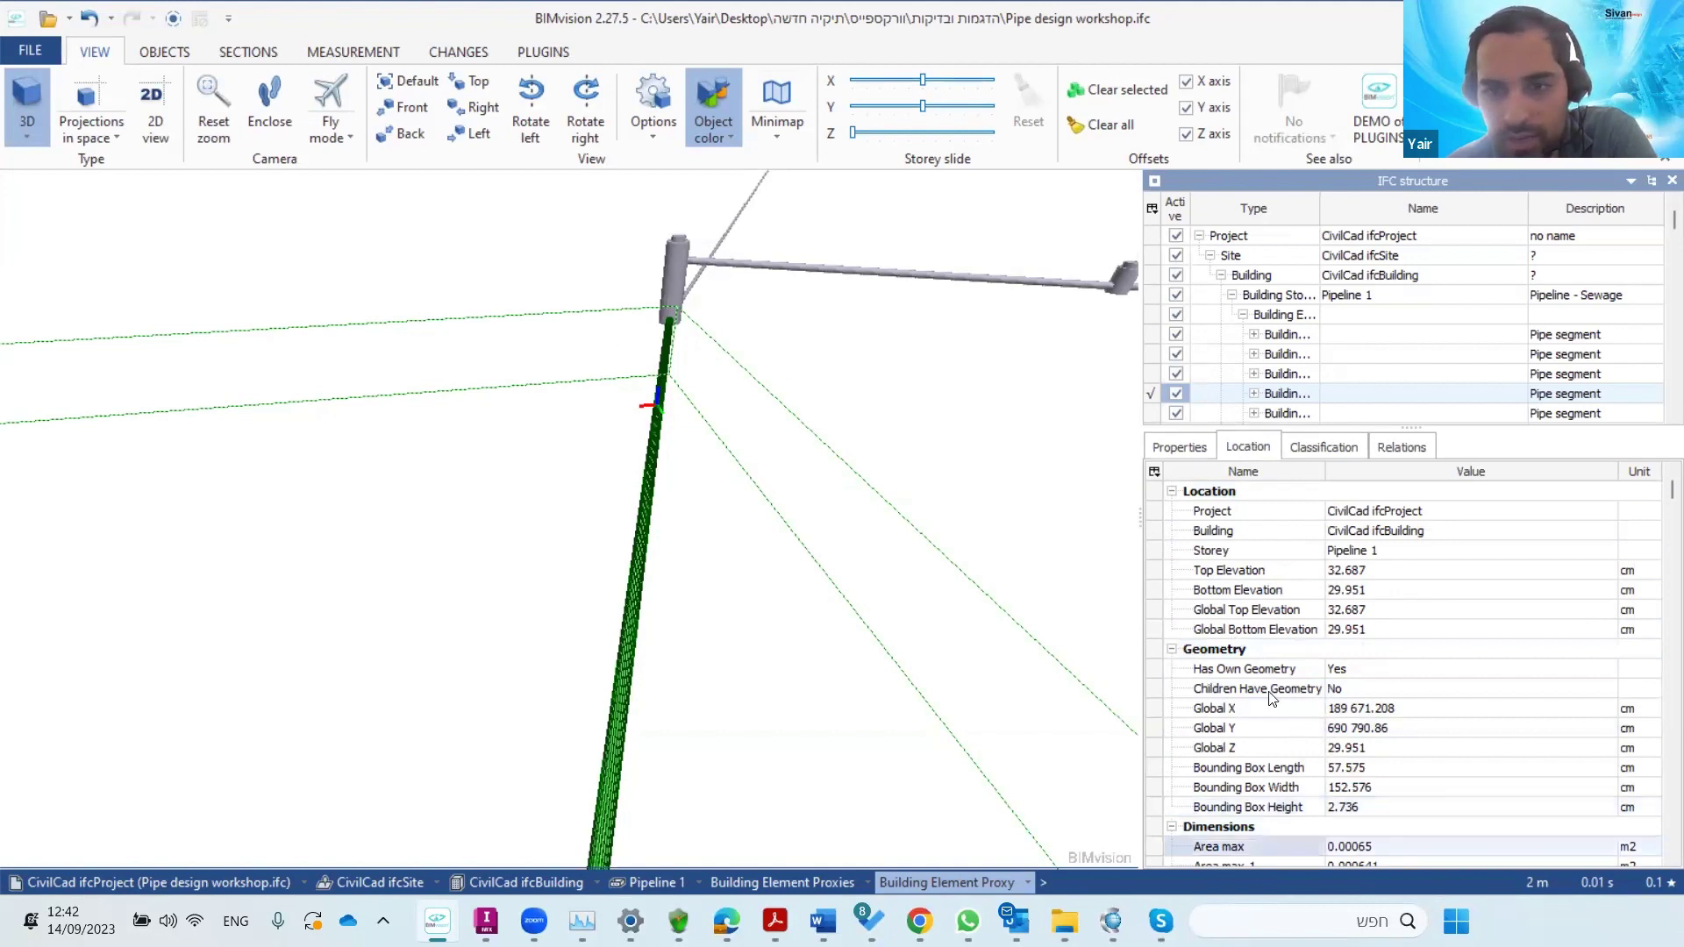
key(Down)
key(Down)
key(Down)
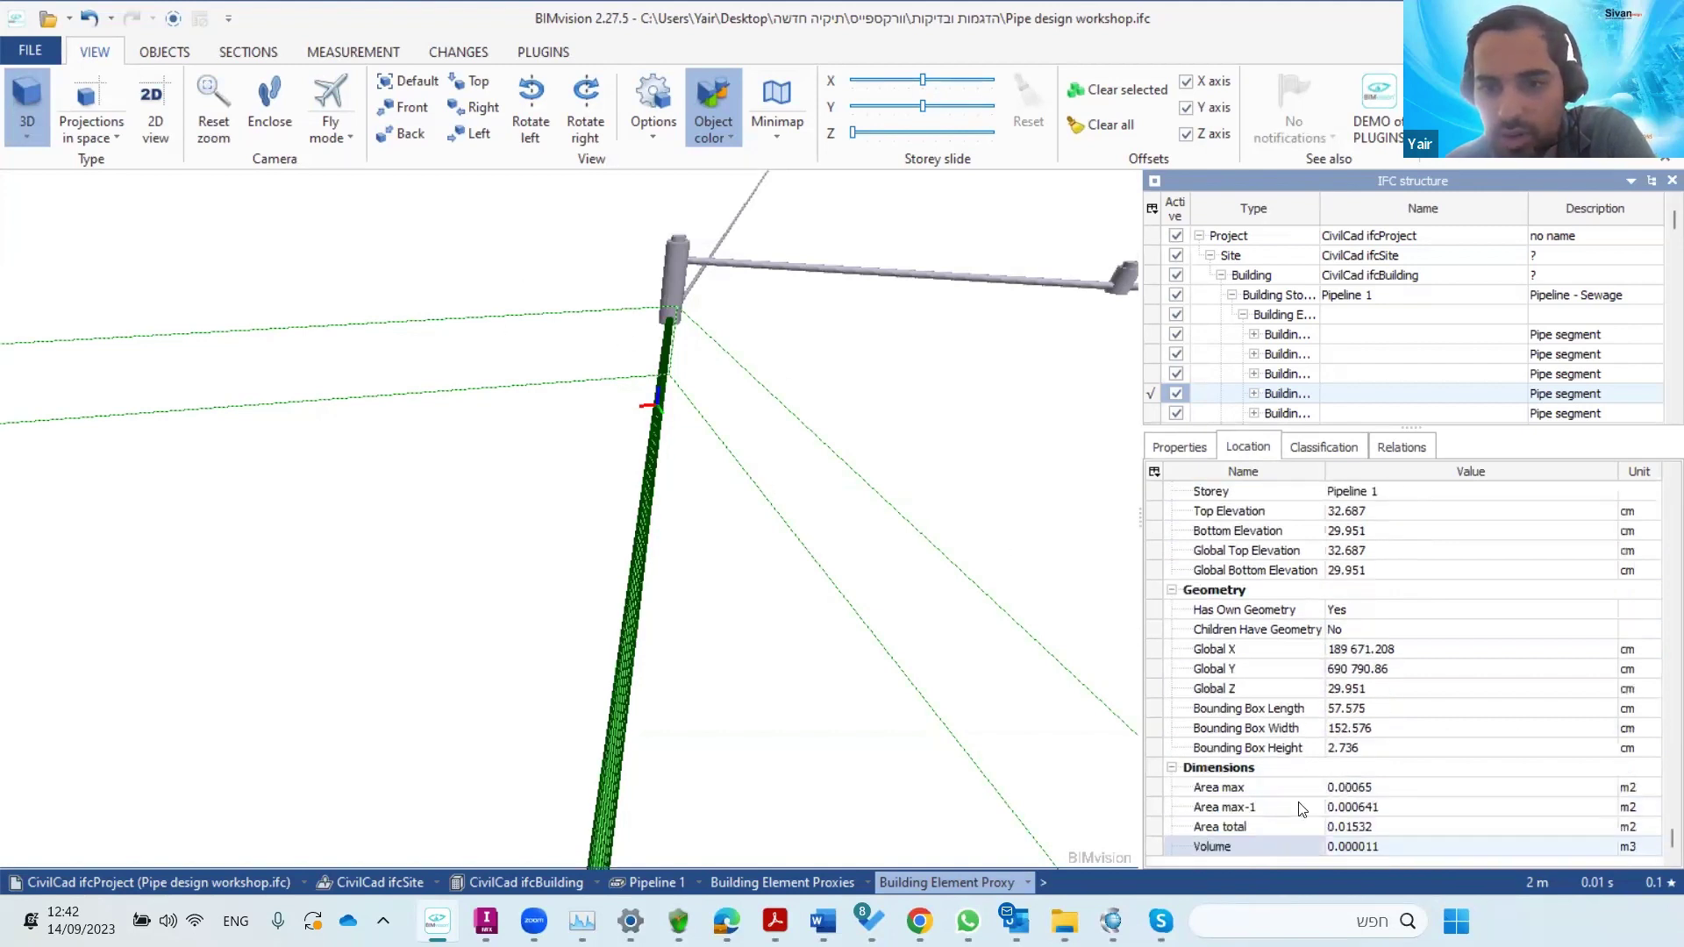
key(Up)
key(Up)
key(Up)
key(Up)
key(Up)
key(Up)
key(Up)
key(Up)
key(Up)
key(Up)
key(Up)
key(Up)
key(Up)
key(Up)
key(Up)
key(Up)
key(Up)
key(Up)
key(Up)
key(Up)
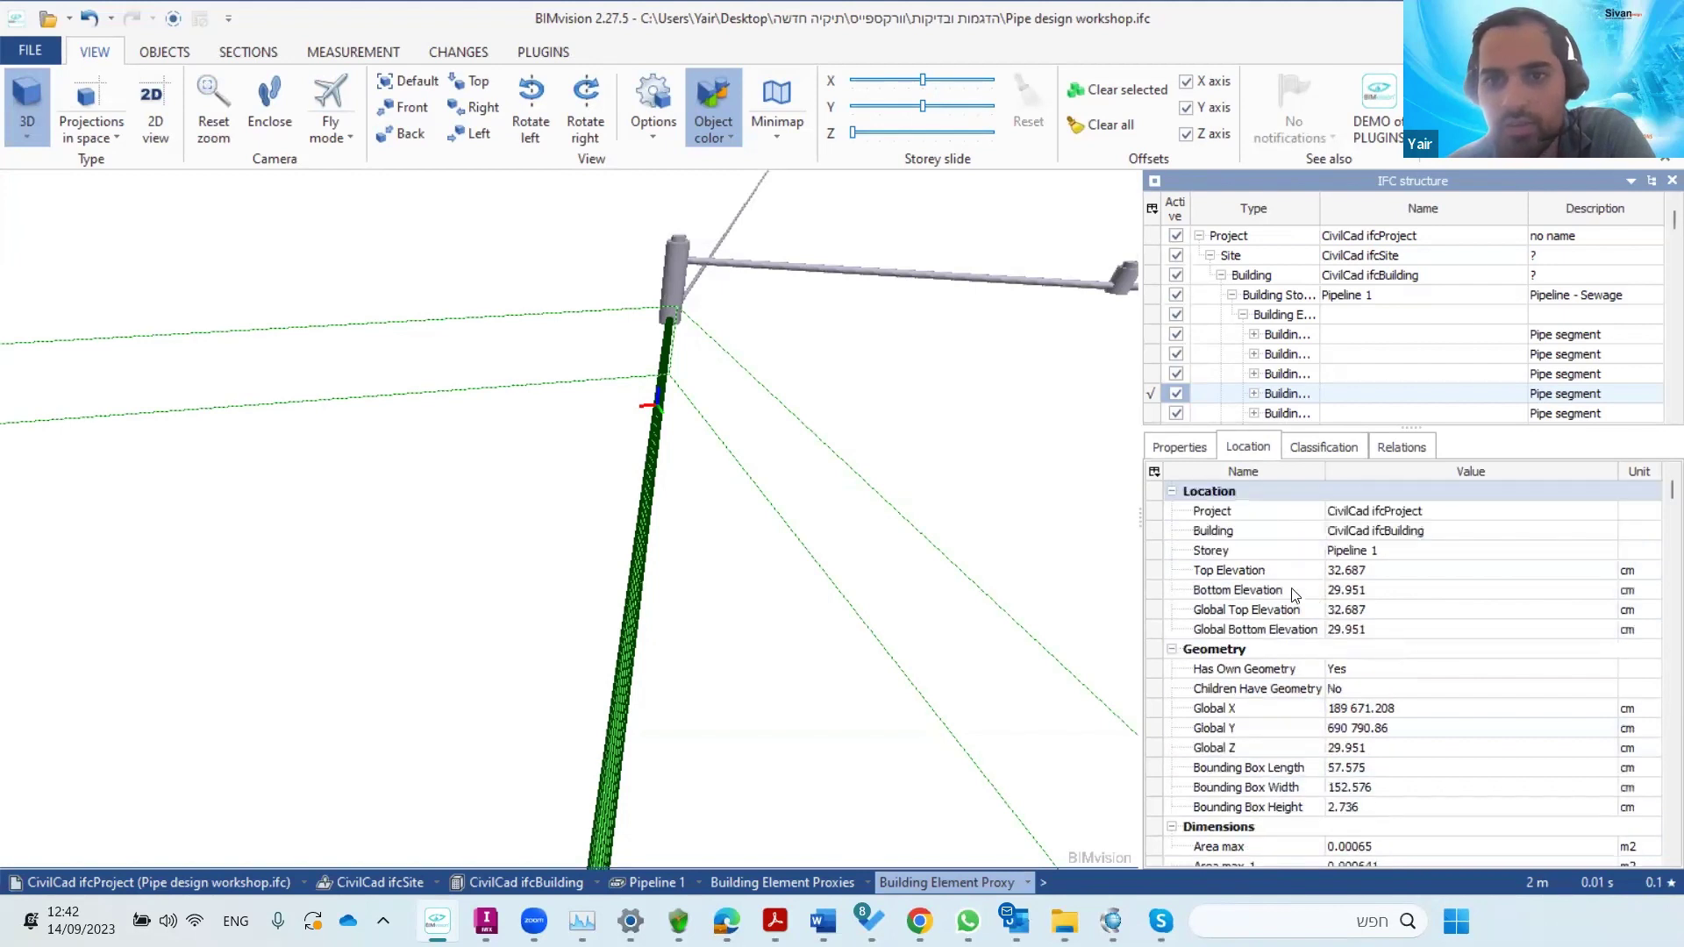
- Select junction manhole 1.03 and review its elevations, coordinates and bounding box data
click(664, 285)
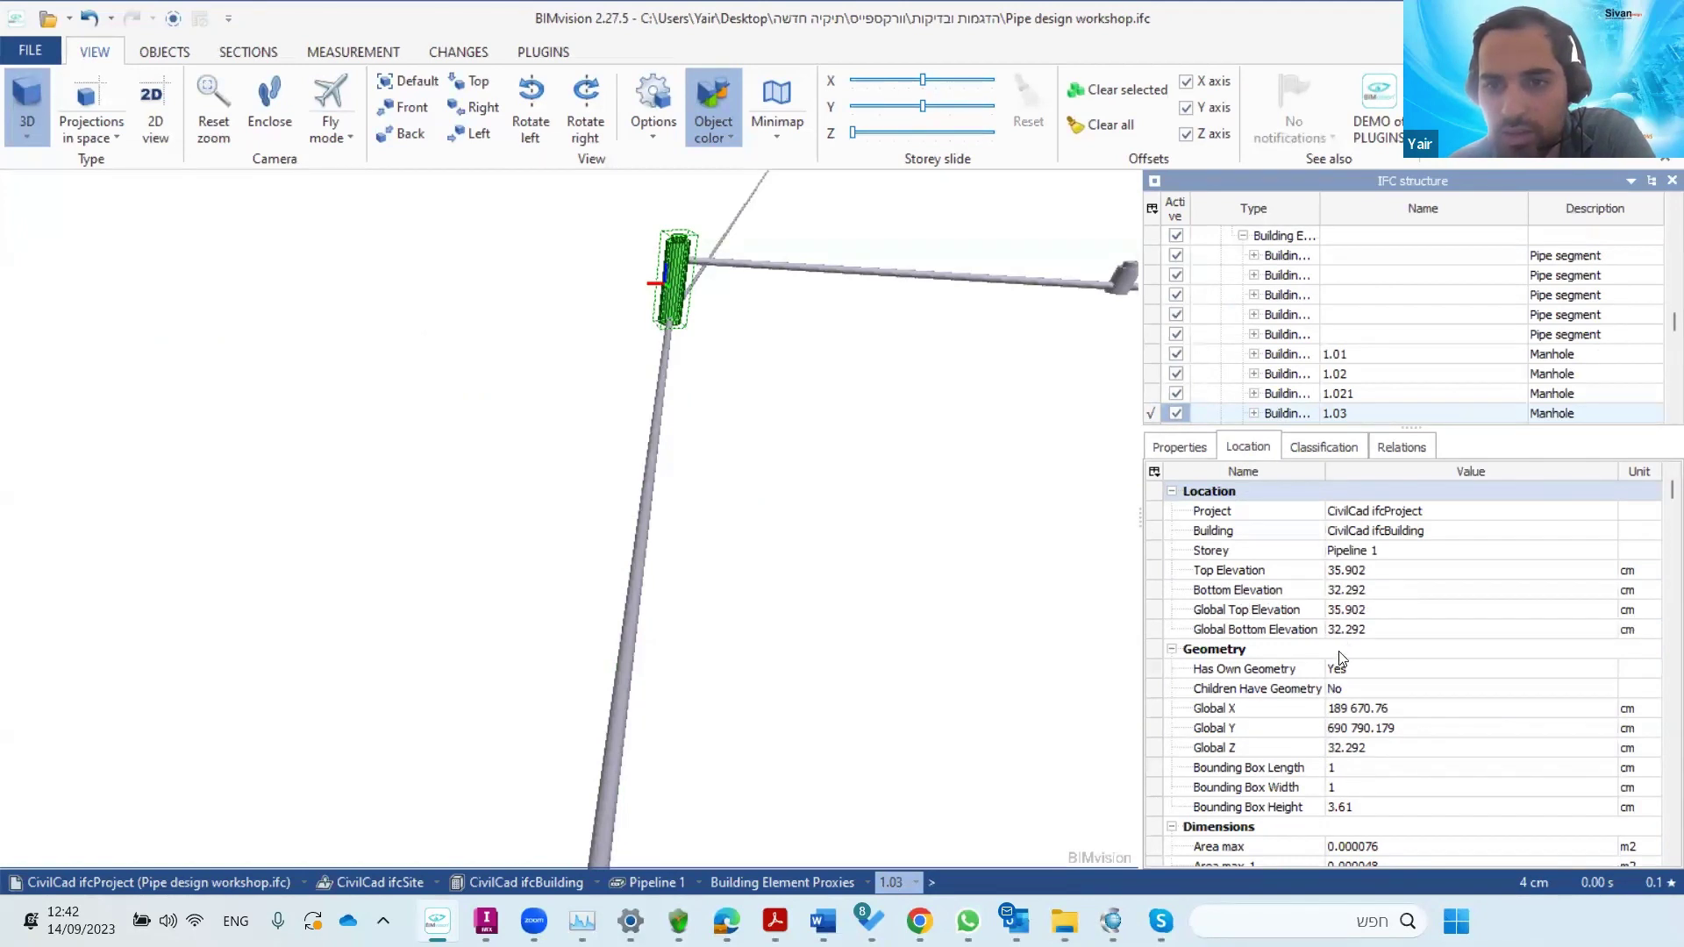
key(Down)
key(Down)
key(Down)
key(Down)
key(Down)
key(Down)
key(Down)
key(Down)
key(Down)
key(Down)
key(Down)
key(Down)
key(Down)
key(Down)
key(Down)
key(Down)
key(Down)
key(Down)
key(Down)
key(Down)
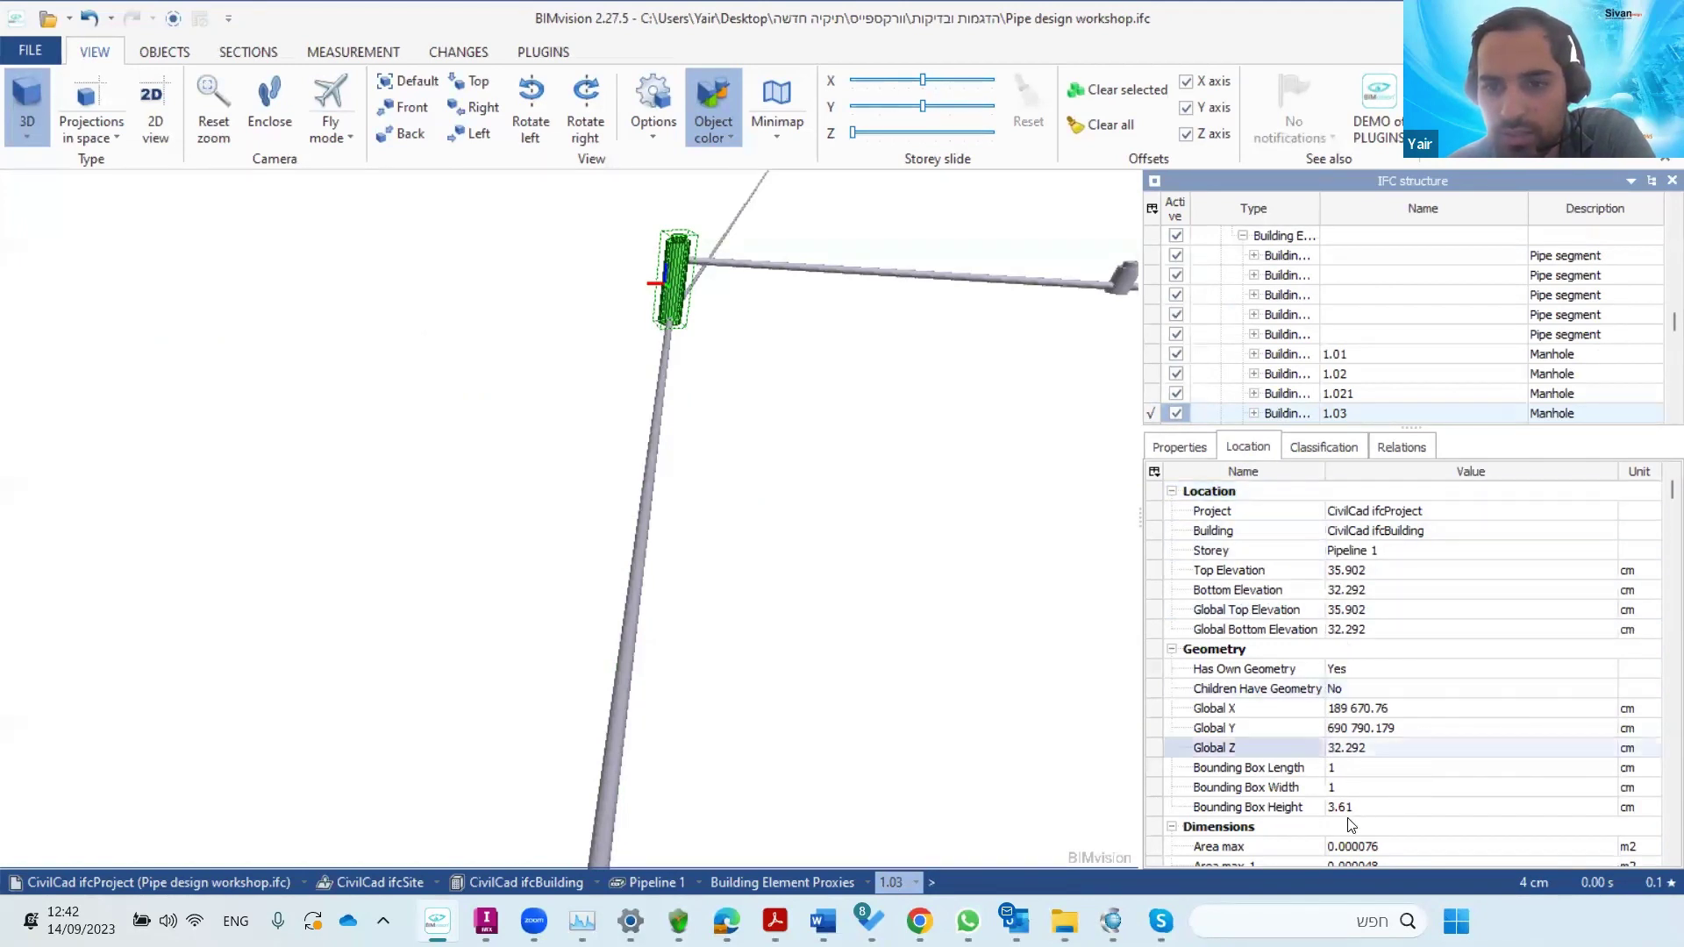
- Check manhole 1.03's properties, including its invert level, size and station
click(1179, 449)
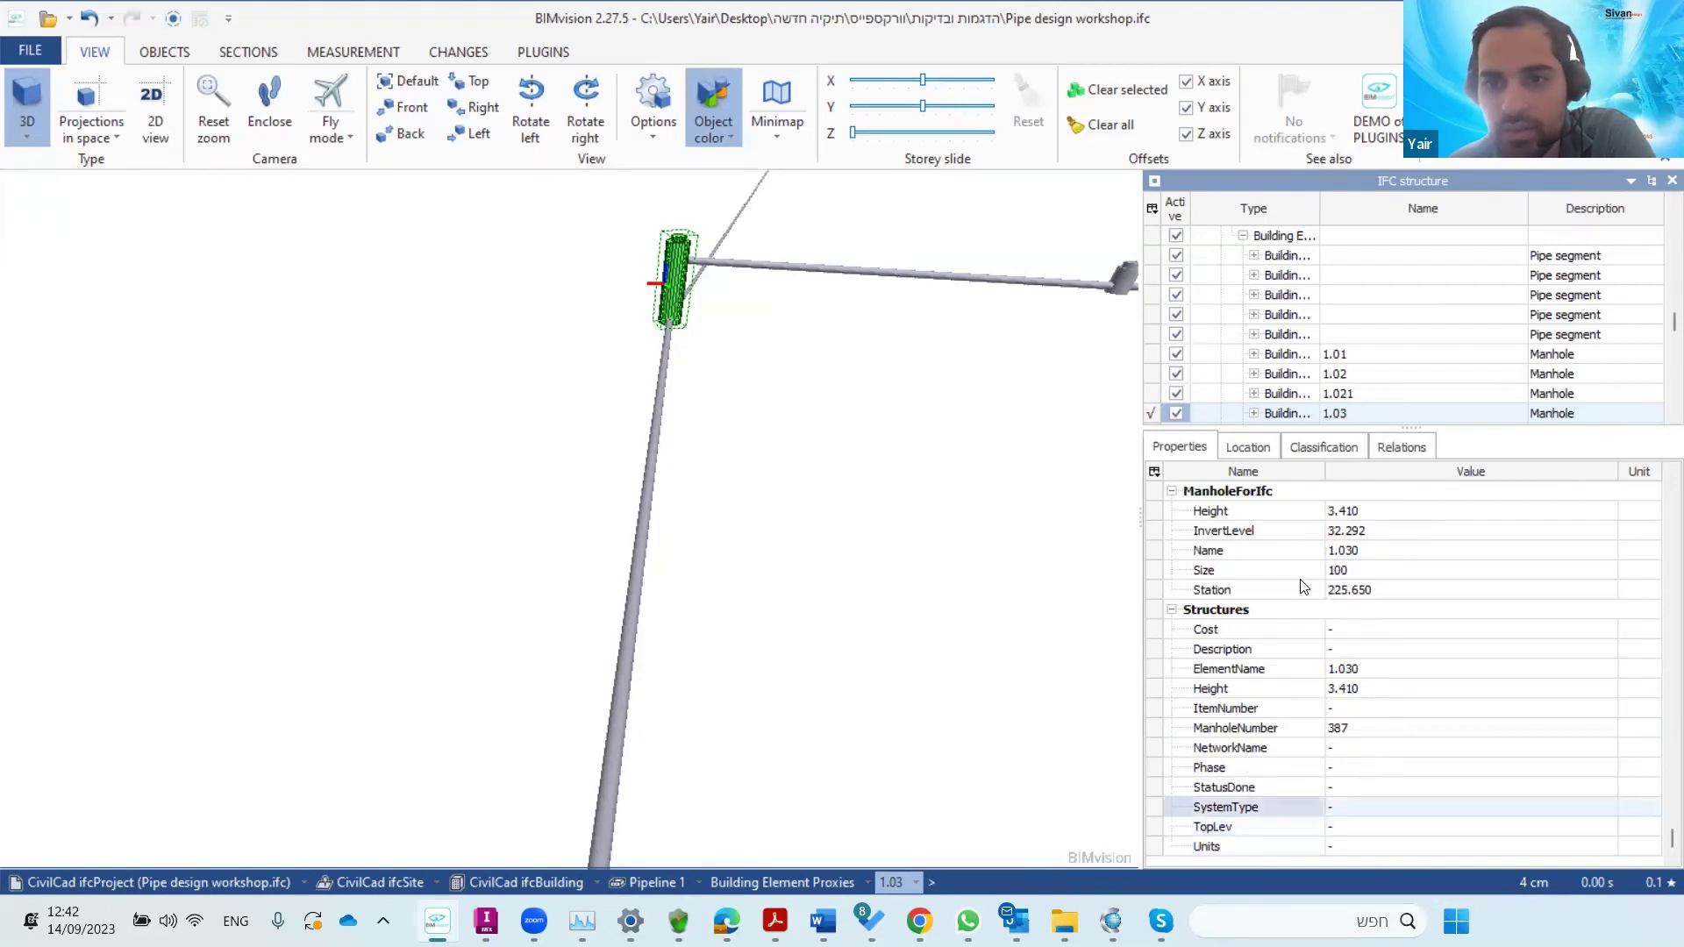
scroll(1339, 544, up, 1)
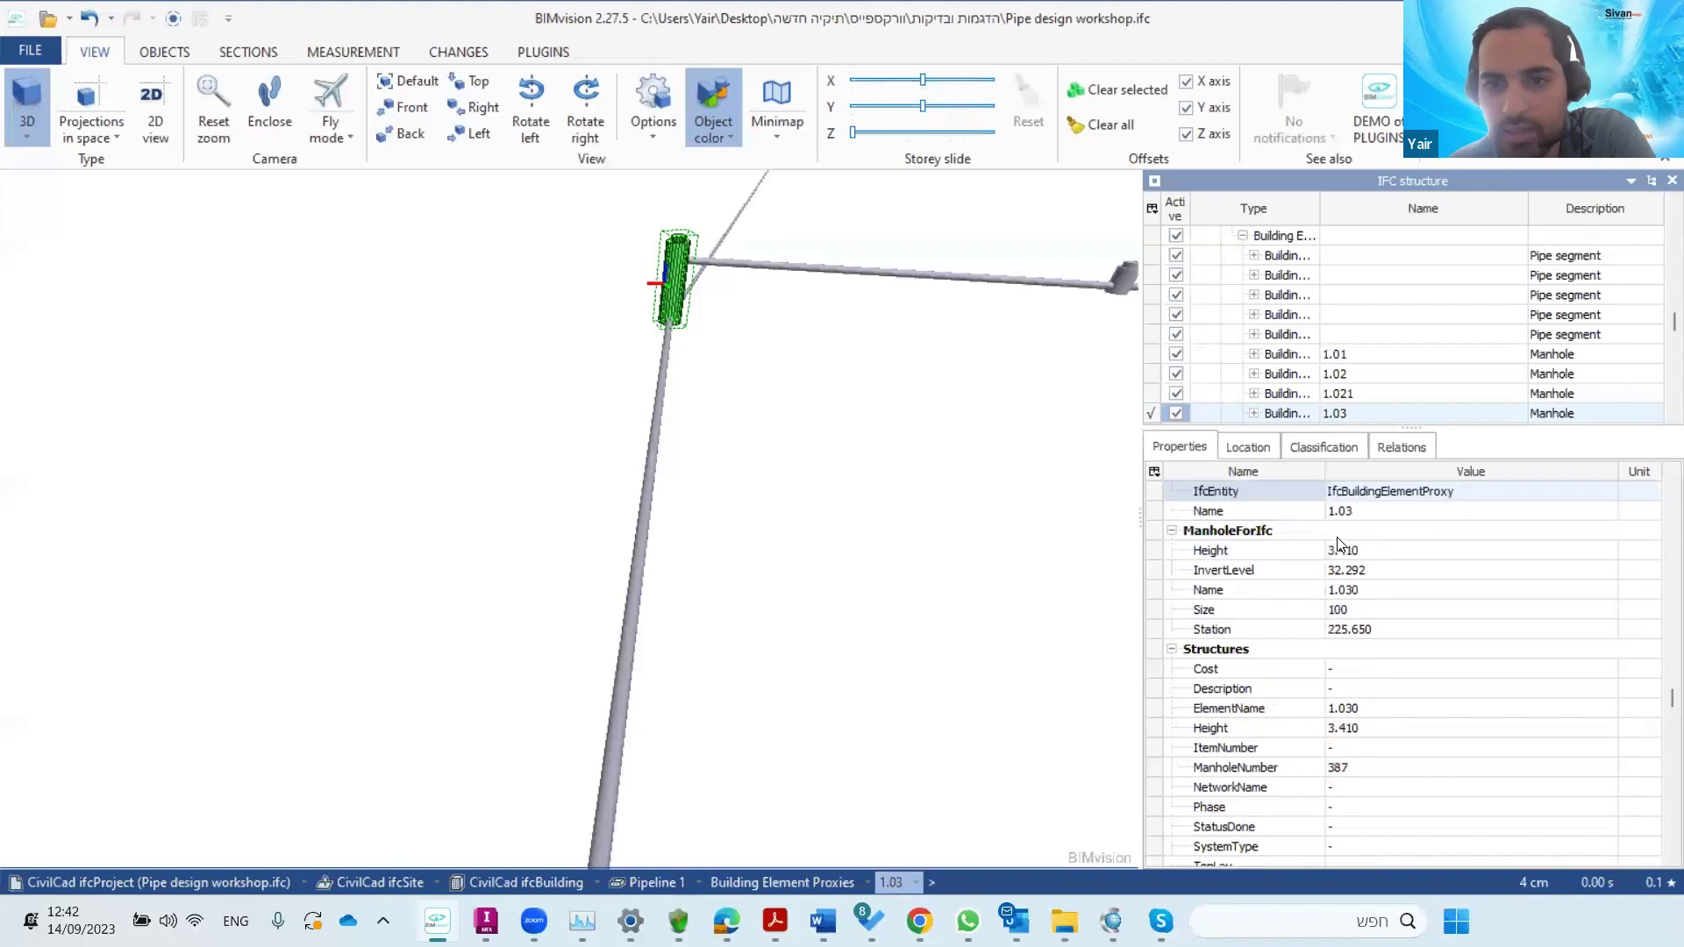
click(1276, 575)
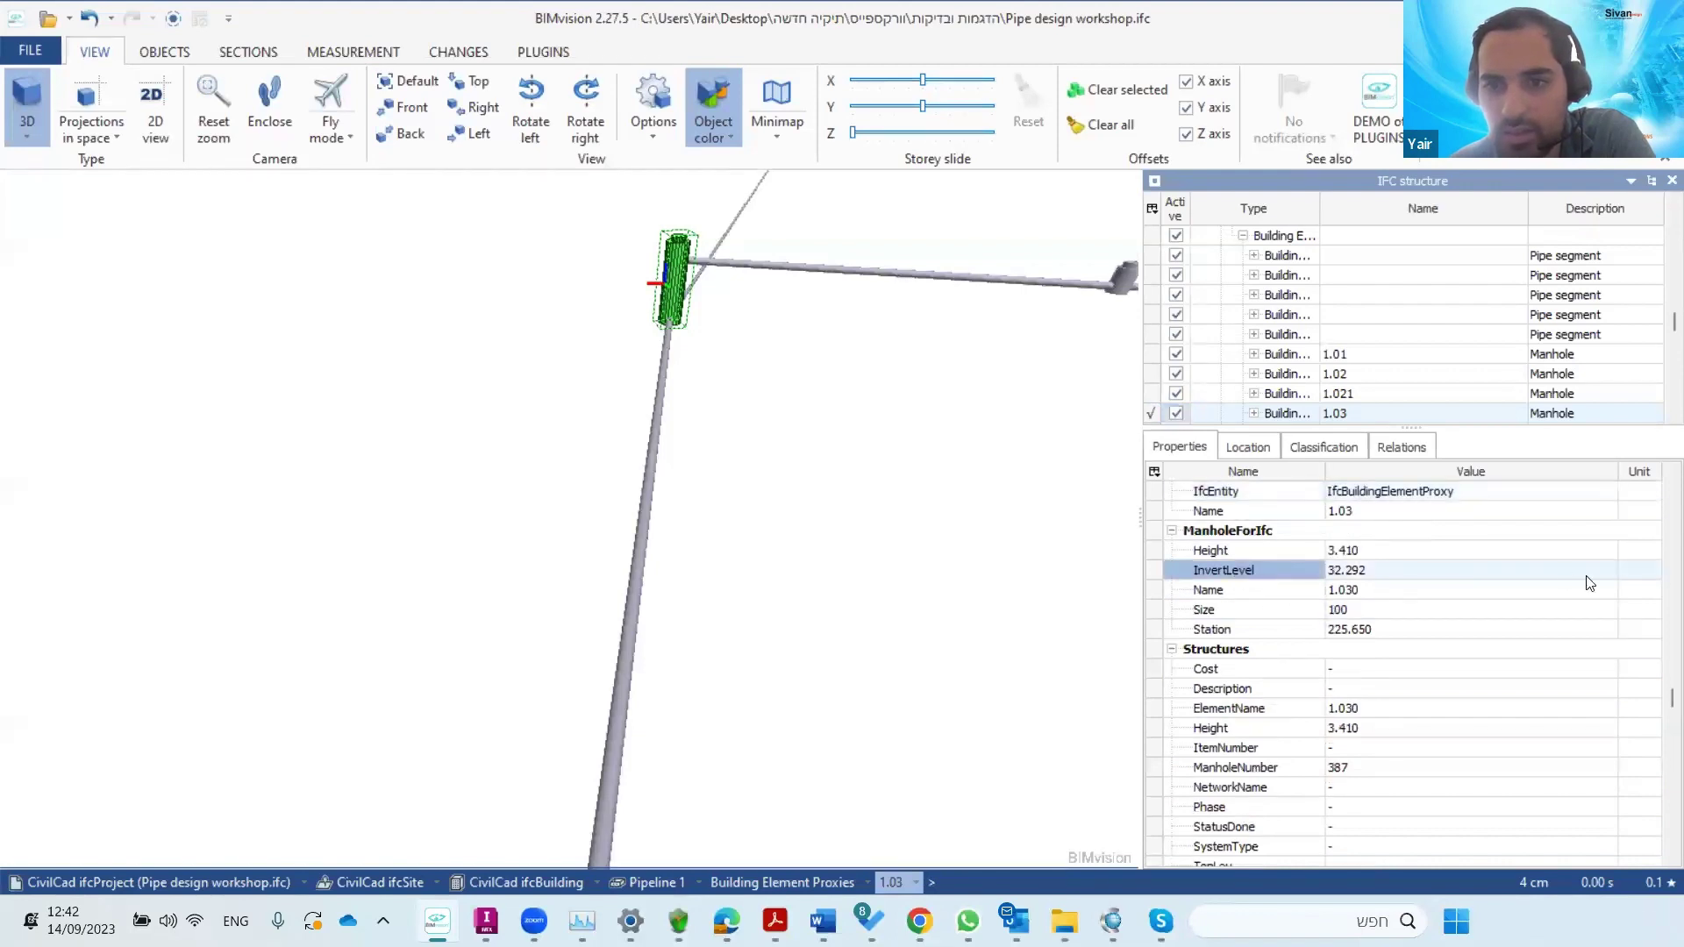
click(1319, 611)
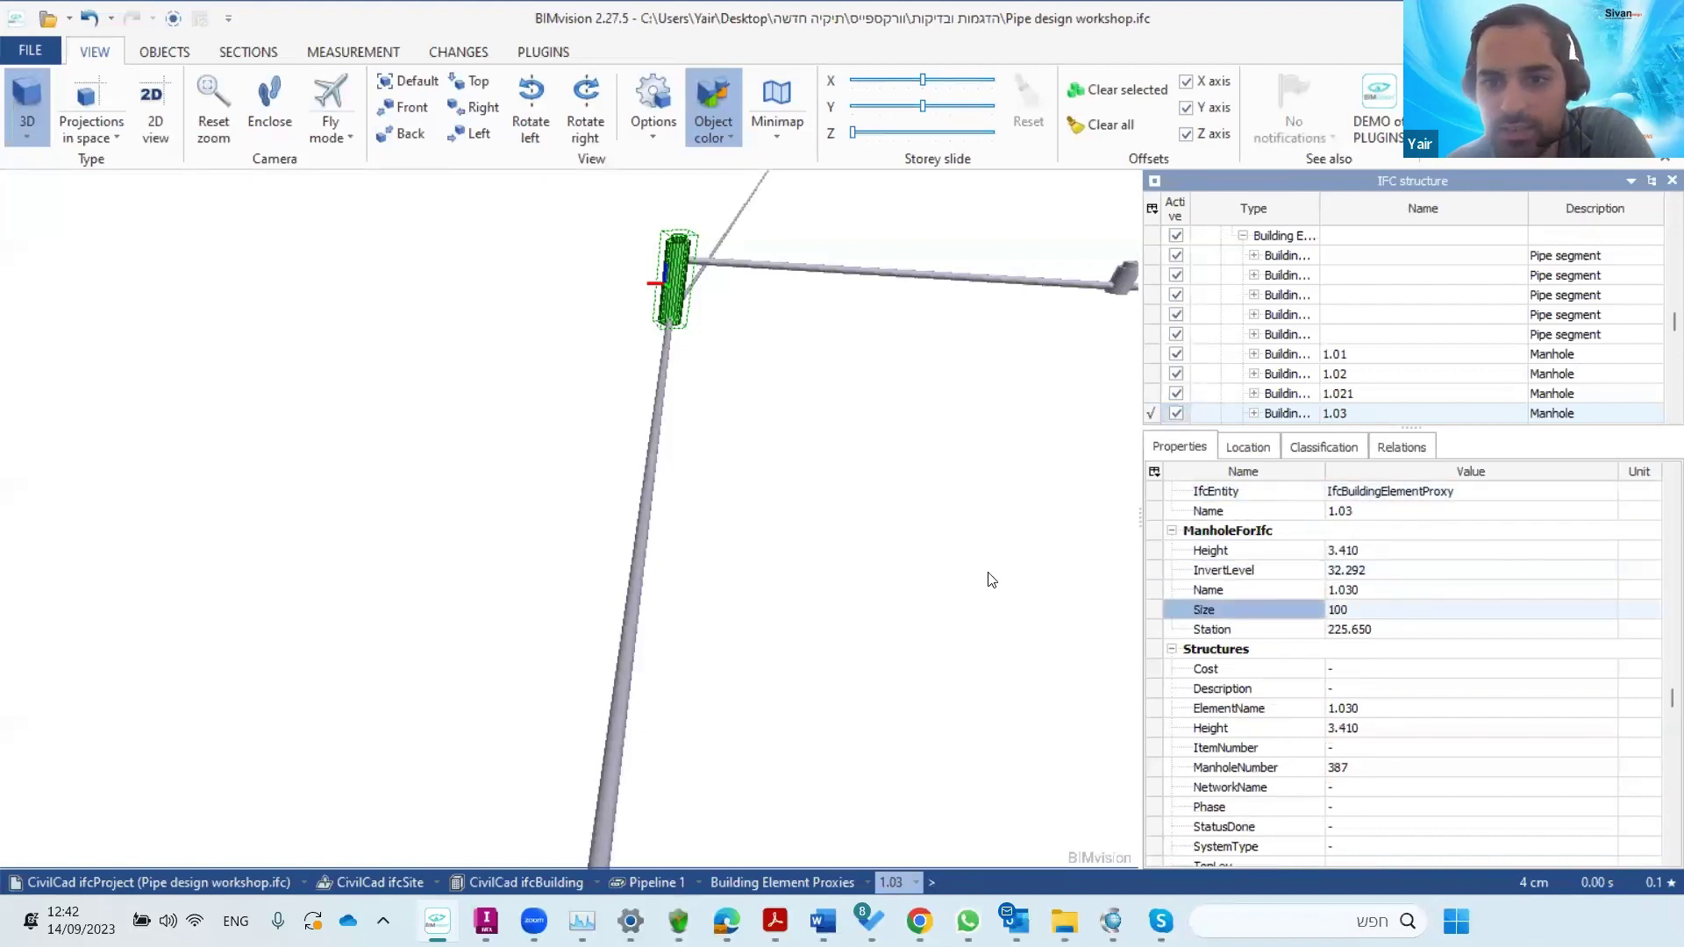
click(1313, 630)
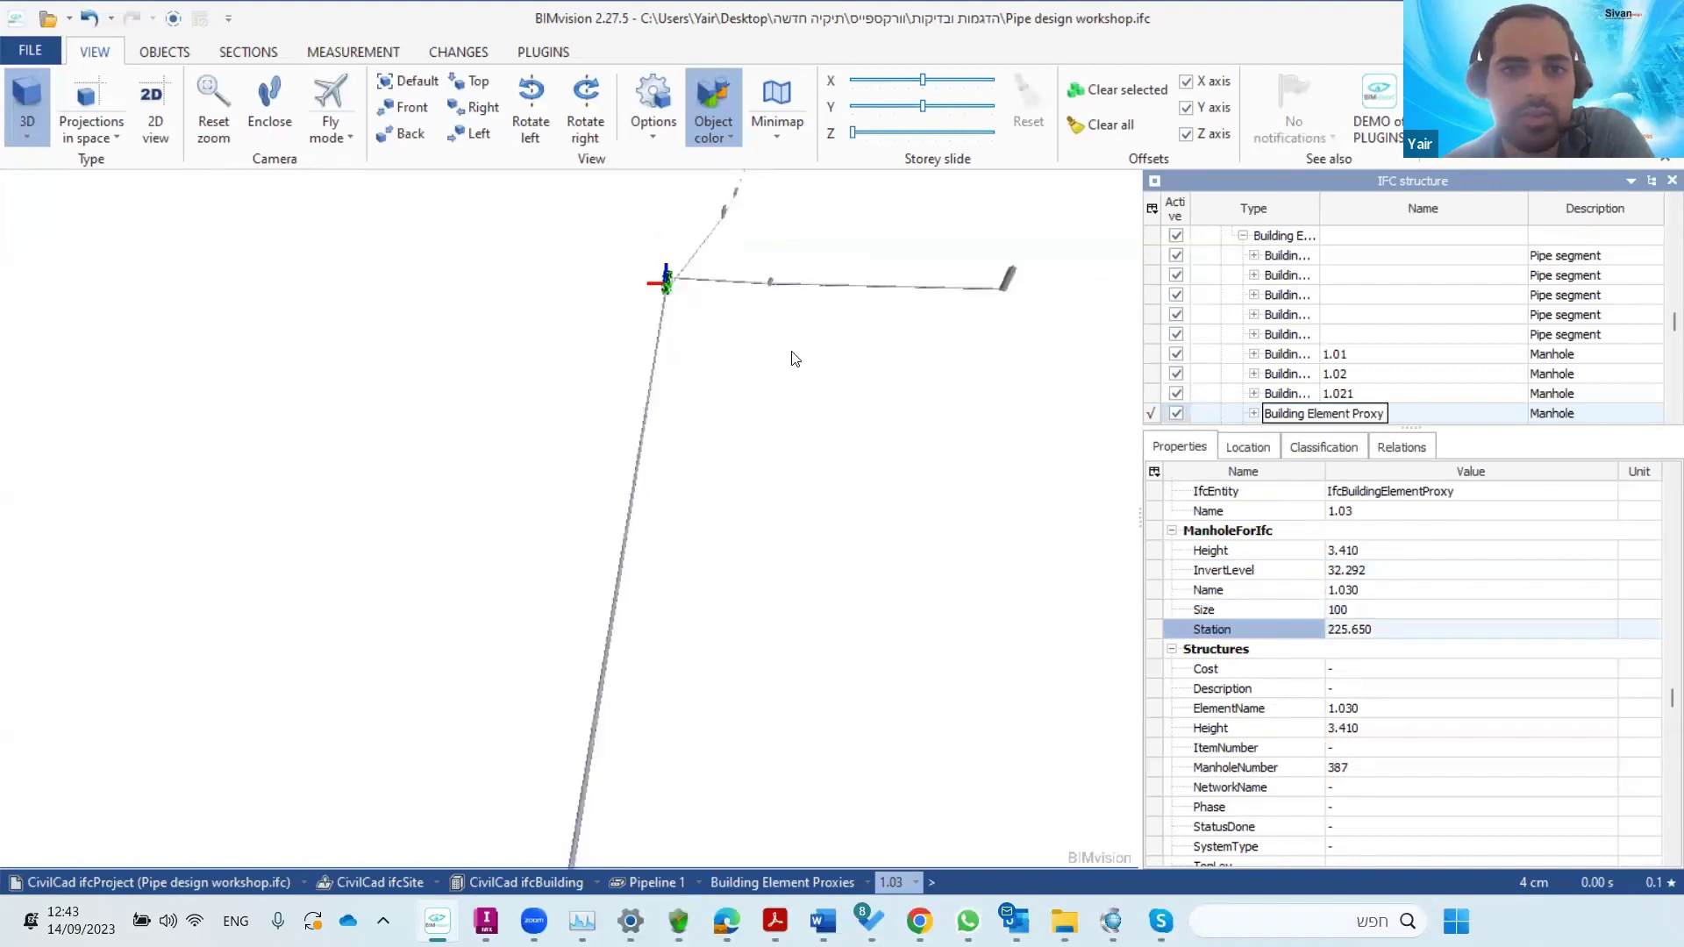
drag(603, 522, 497, 777)
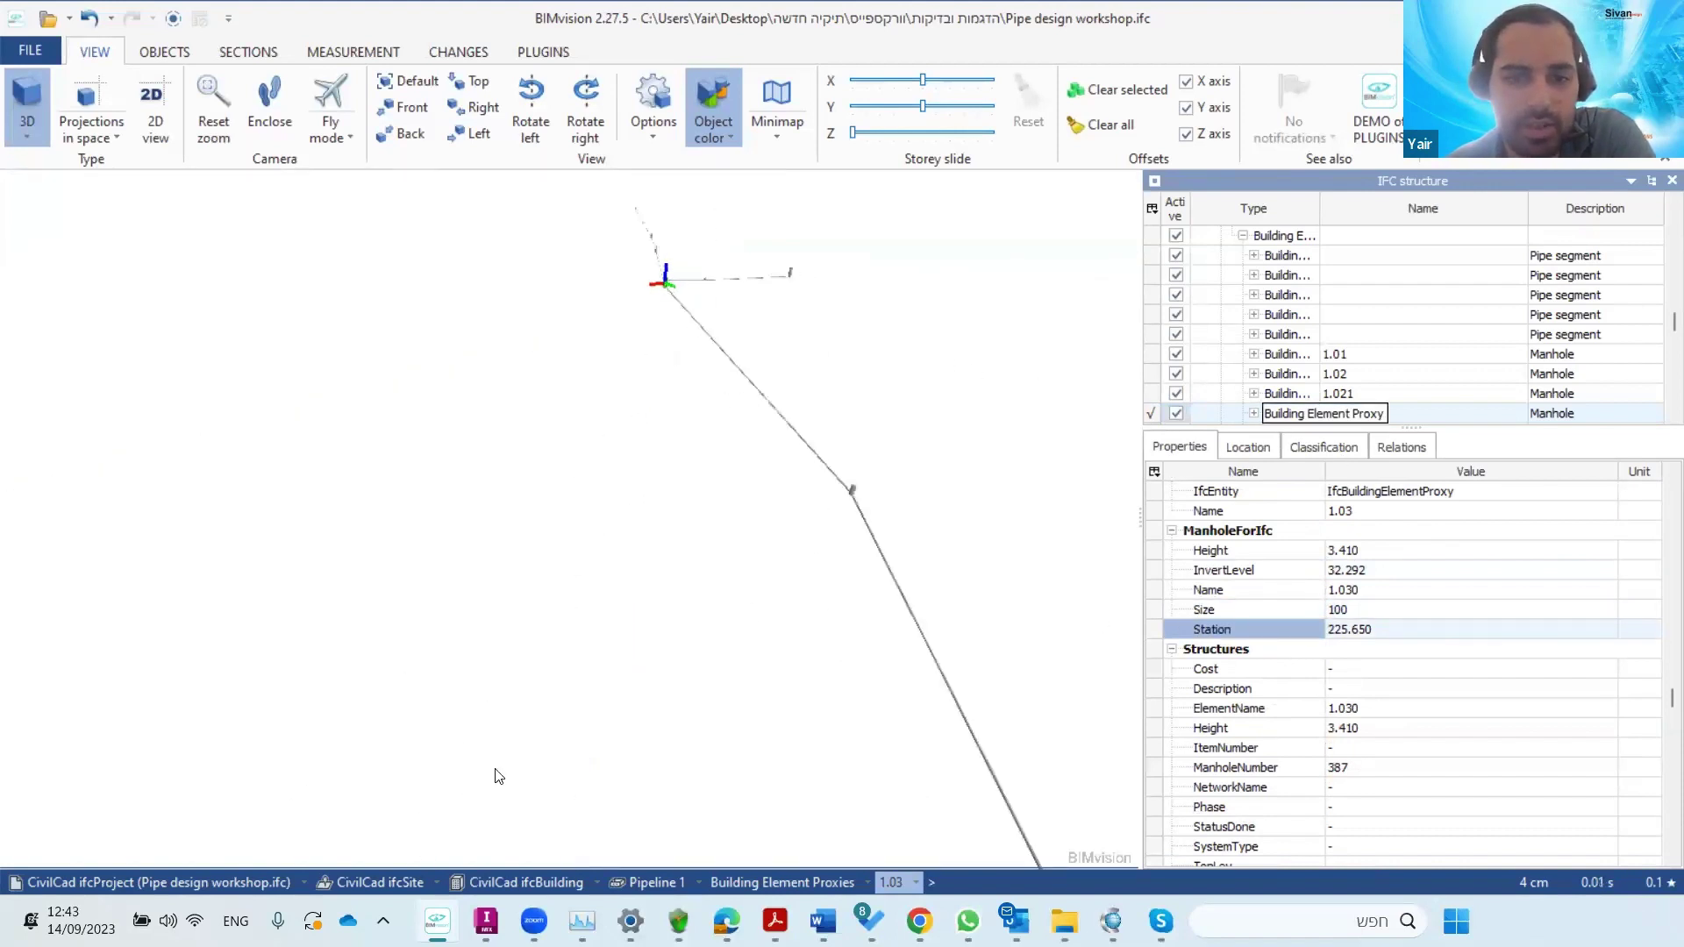
- Switch to the InfraWorks model jhgfd and examine the terrain and the pipe network beside it from several angles and distances
click(485, 919)
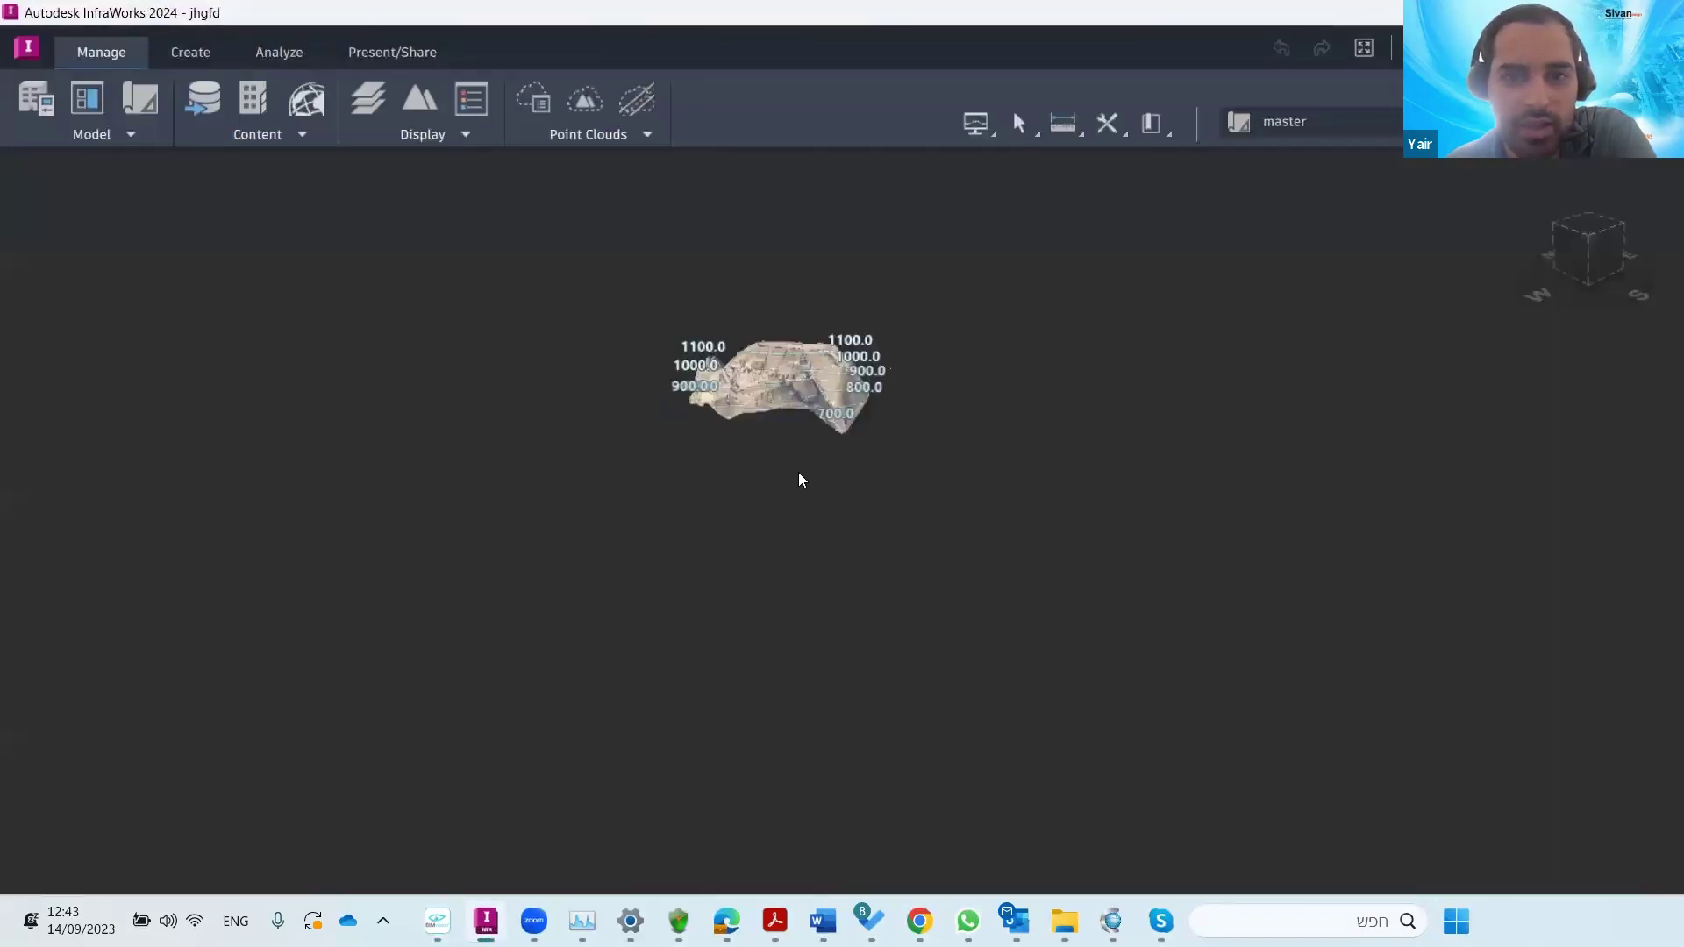
middle_drag(772, 499, 673, 770)
scroll(812, 324, up, 4)
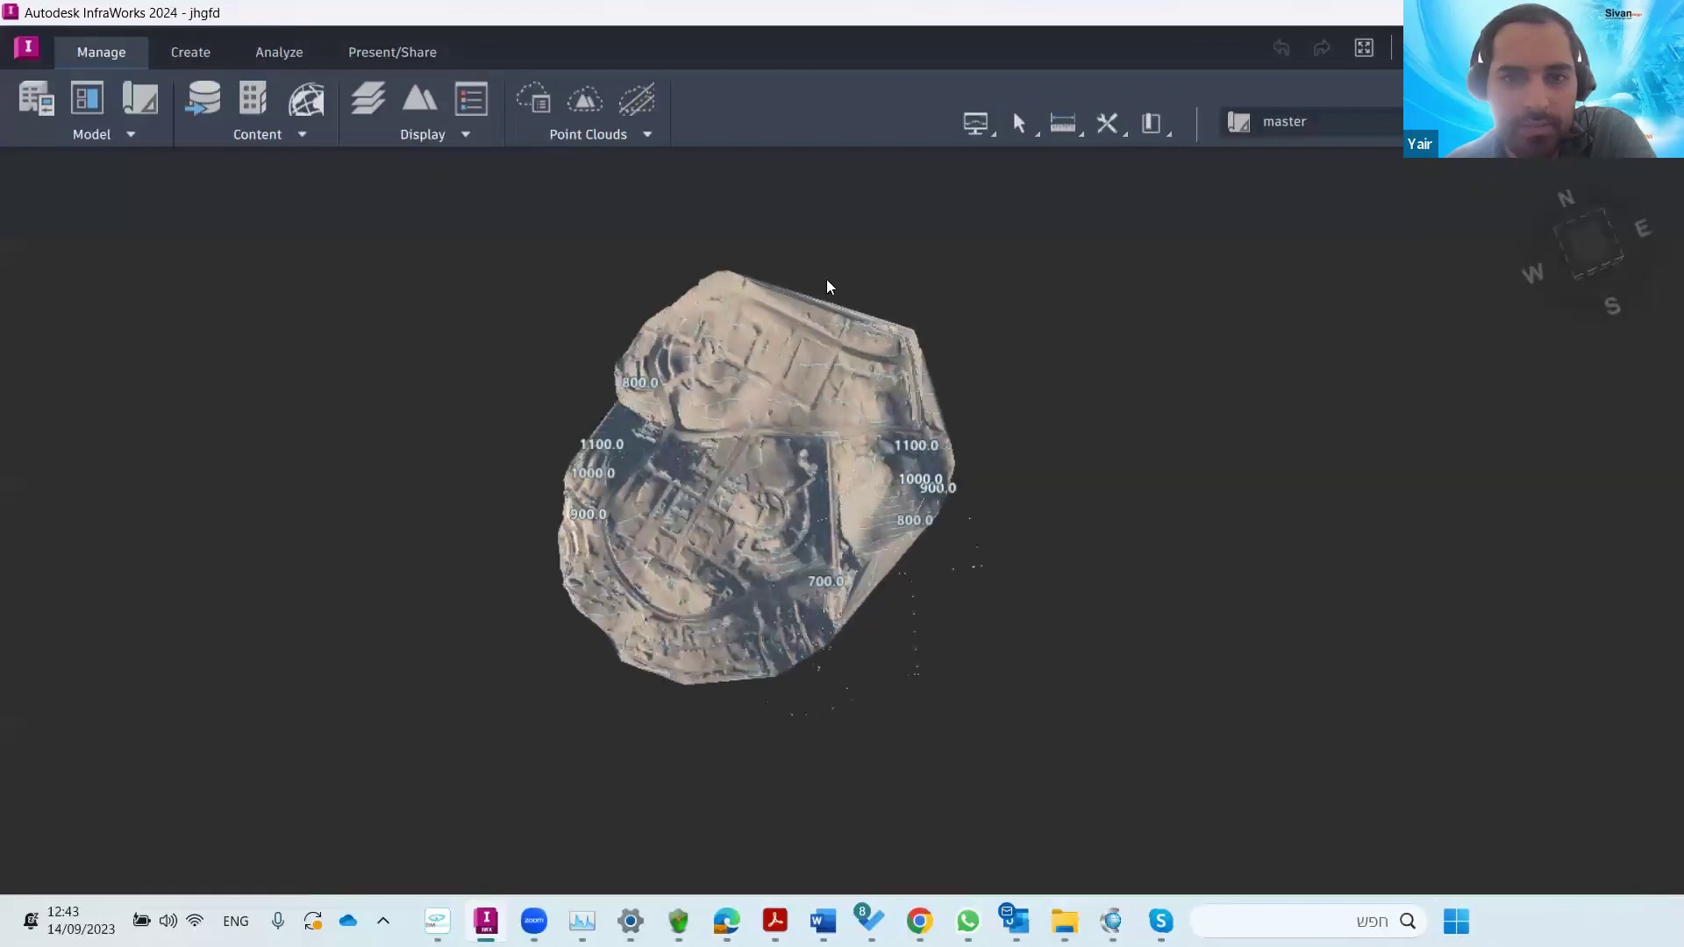
scroll(822, 273, up, 5)
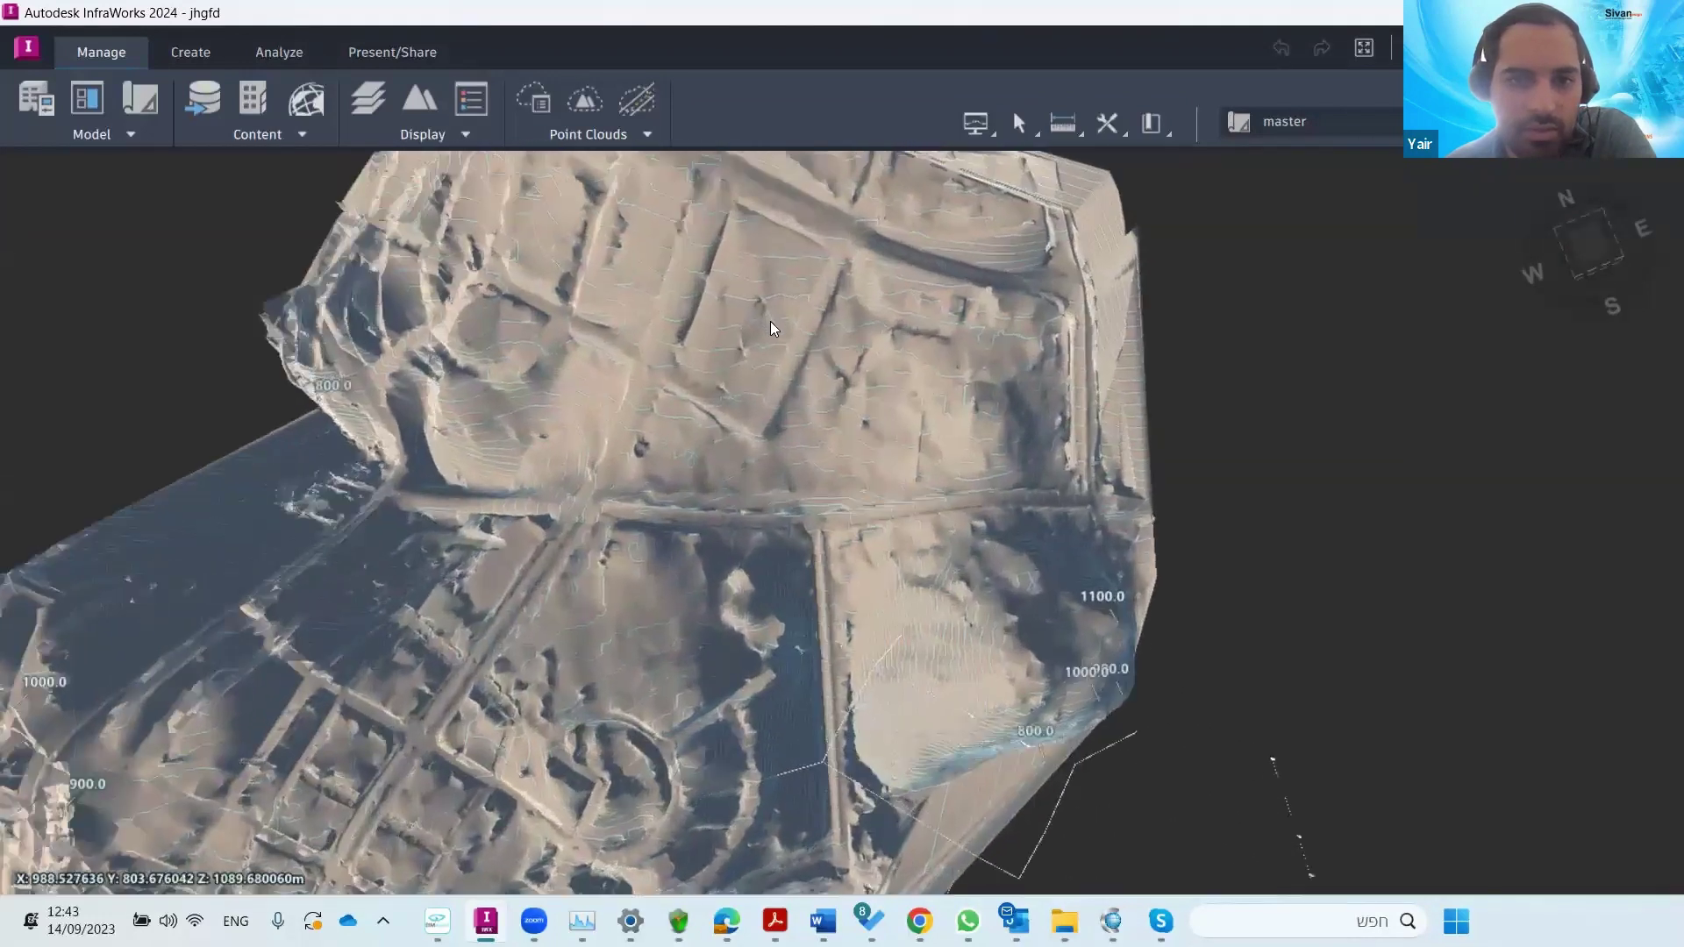
middle_drag(769, 321, 754, 333)
middle_drag(614, 449, 633, 341)
middle_drag(1367, 659, 865, 532)
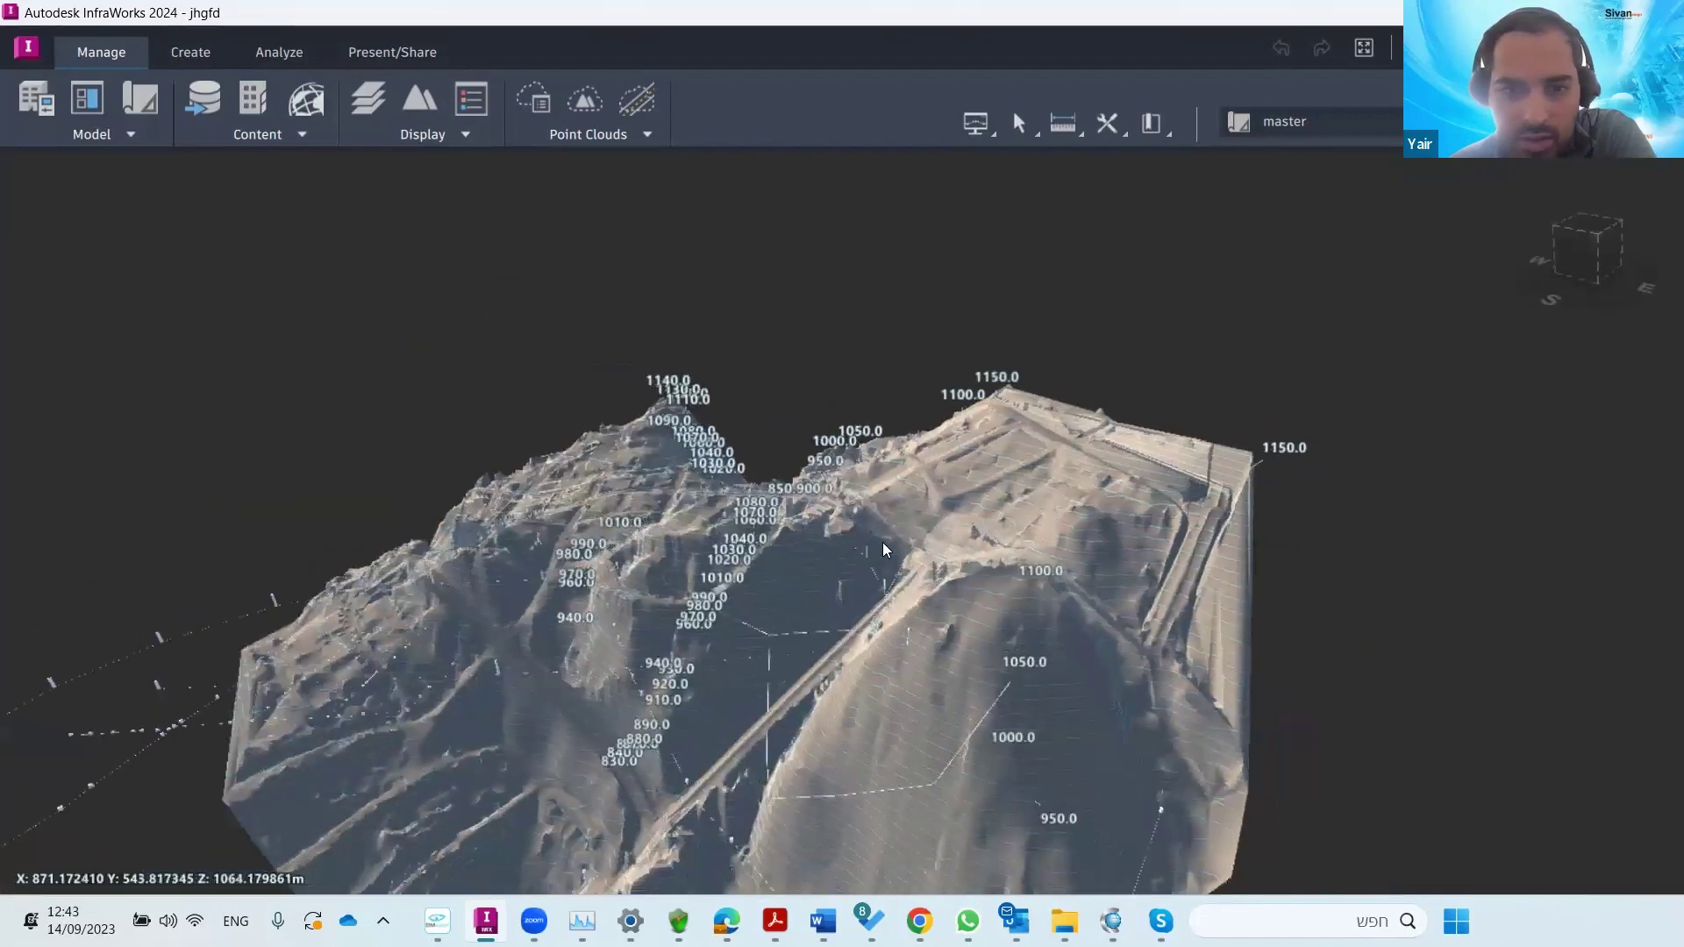
scroll(878, 560, down, 5)
middle_drag(464, 727, 1159, 632)
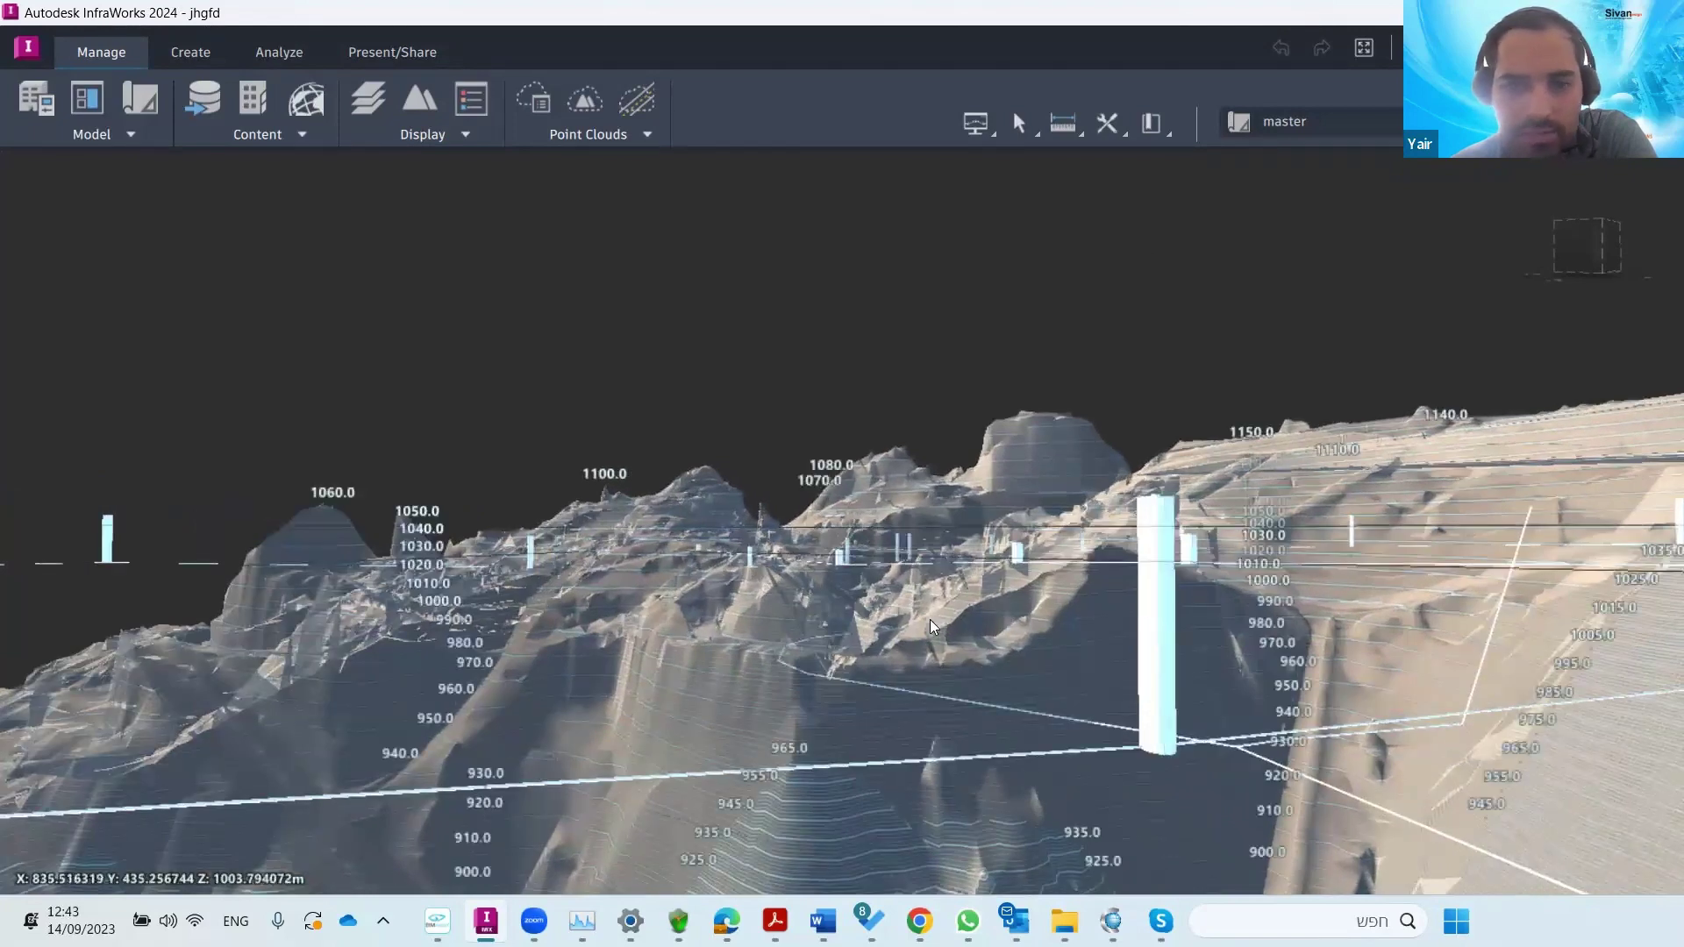
scroll(897, 623, down, 2)
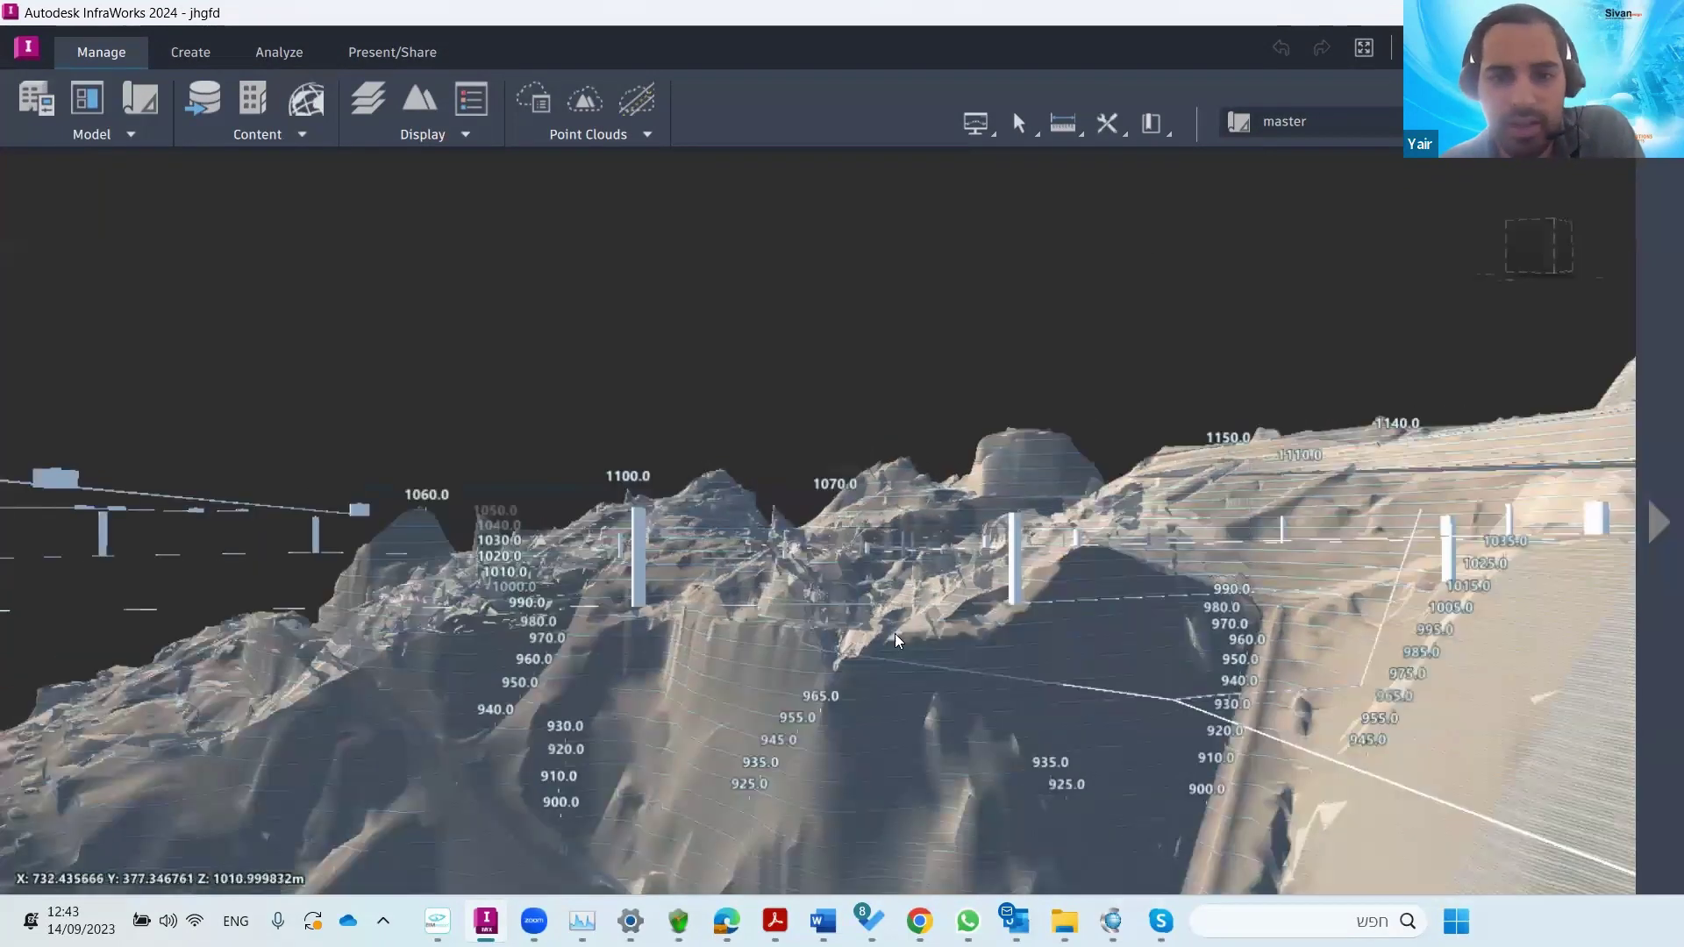
middle_drag(889, 734, 1128, 637)
scroll(1049, 598, up, 10)
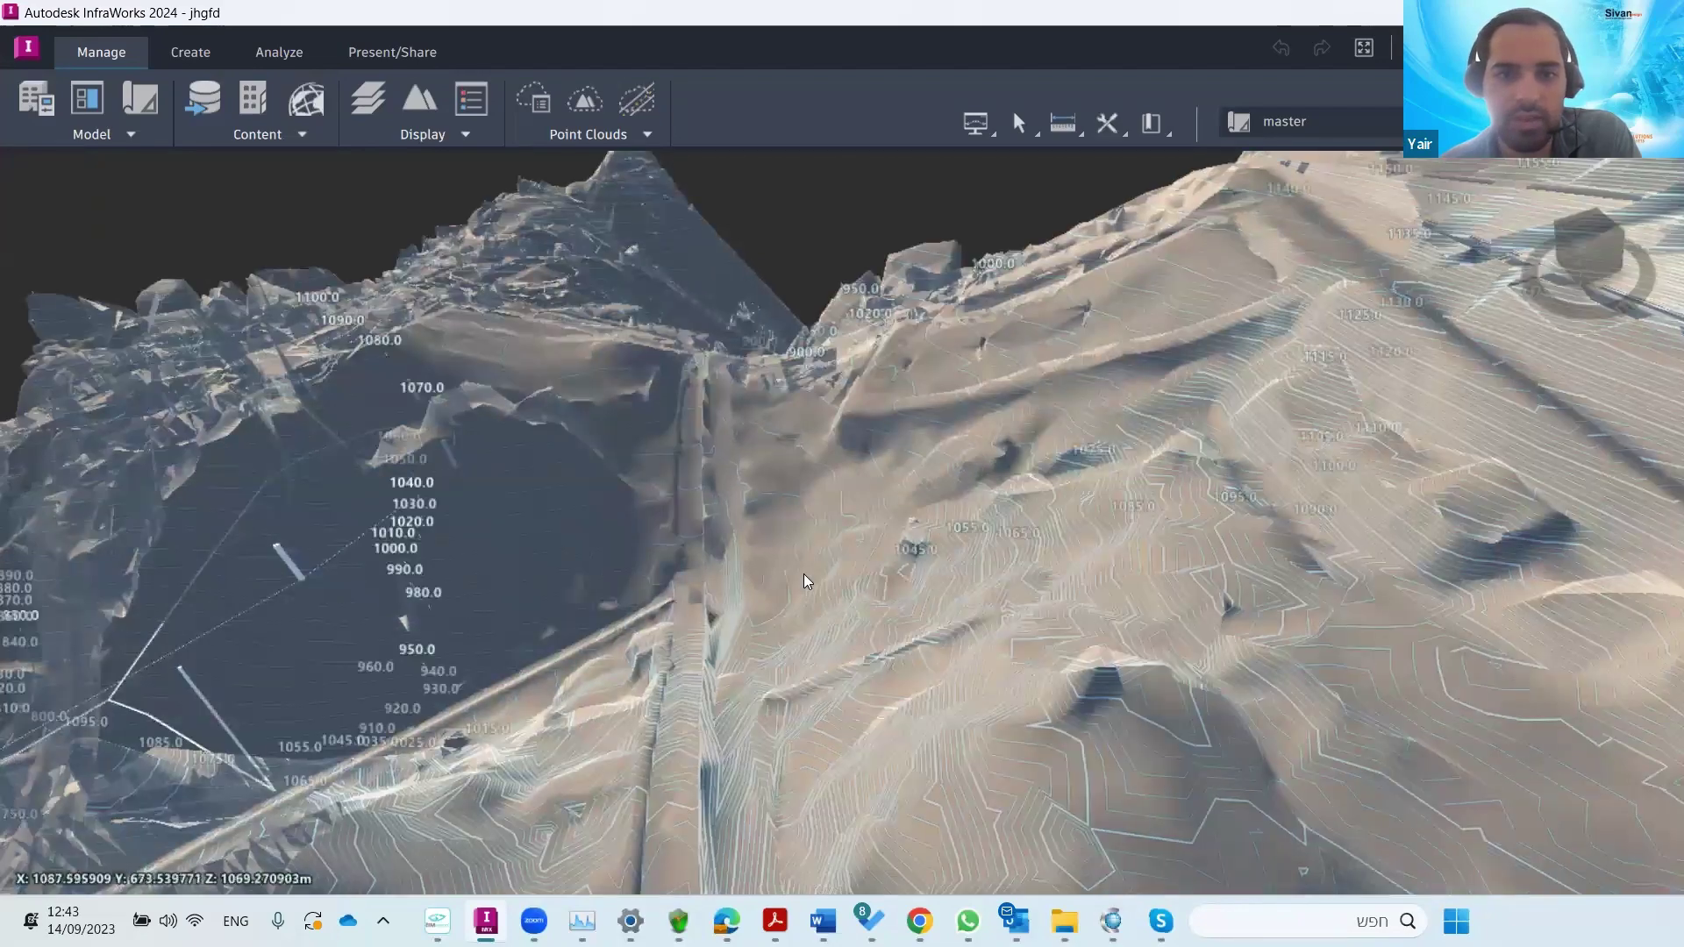
middle_drag(803, 574, 312, 538)
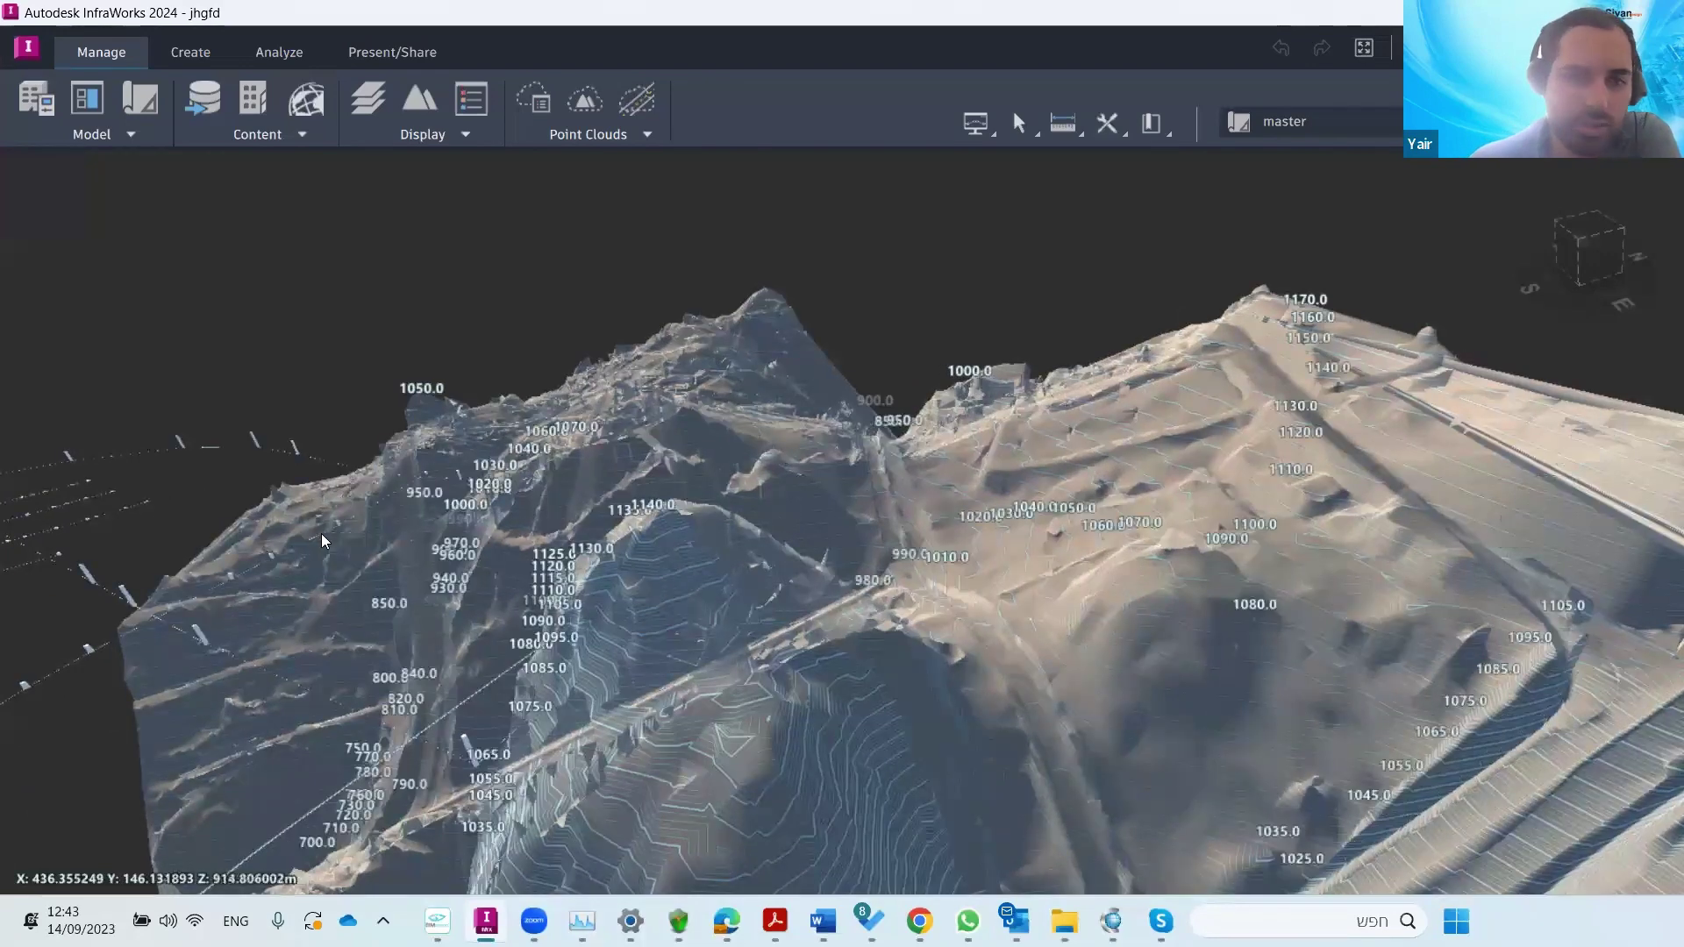
scroll(774, 506, down, 3)
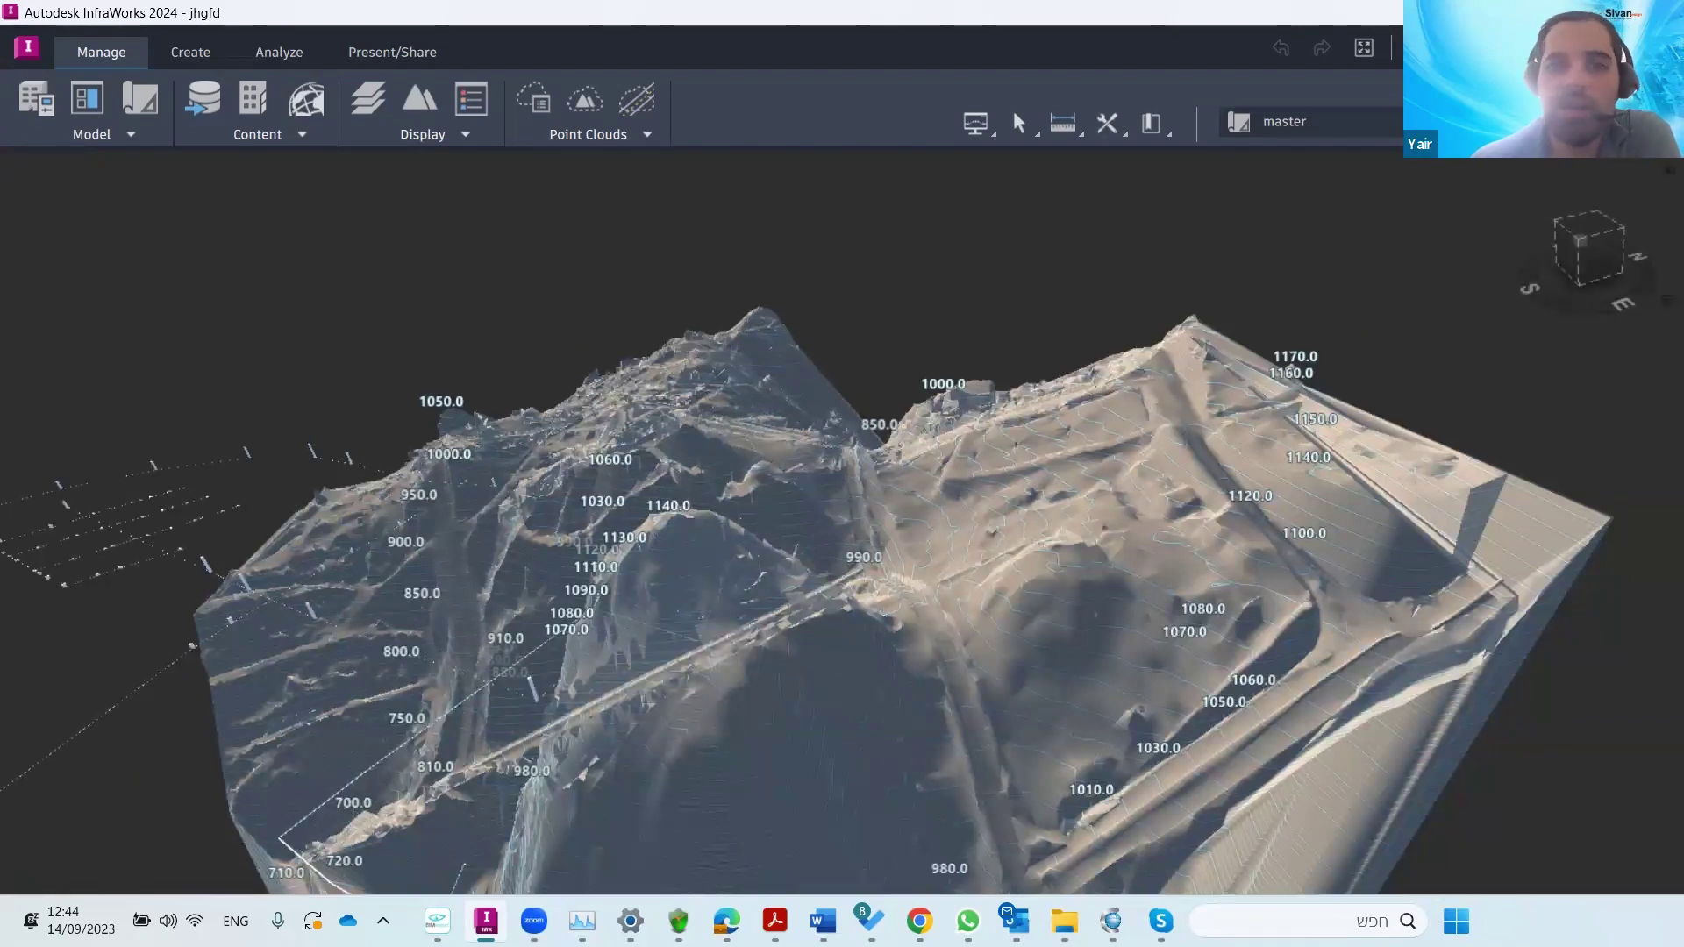
- Close InfraWorks and inspect manhole 1.03 and its connecting pipes in BIMvision, from above and from the side
key(alt+F4)
drag(736, 437, 586, 309)
scroll(590, 372, up, 8)
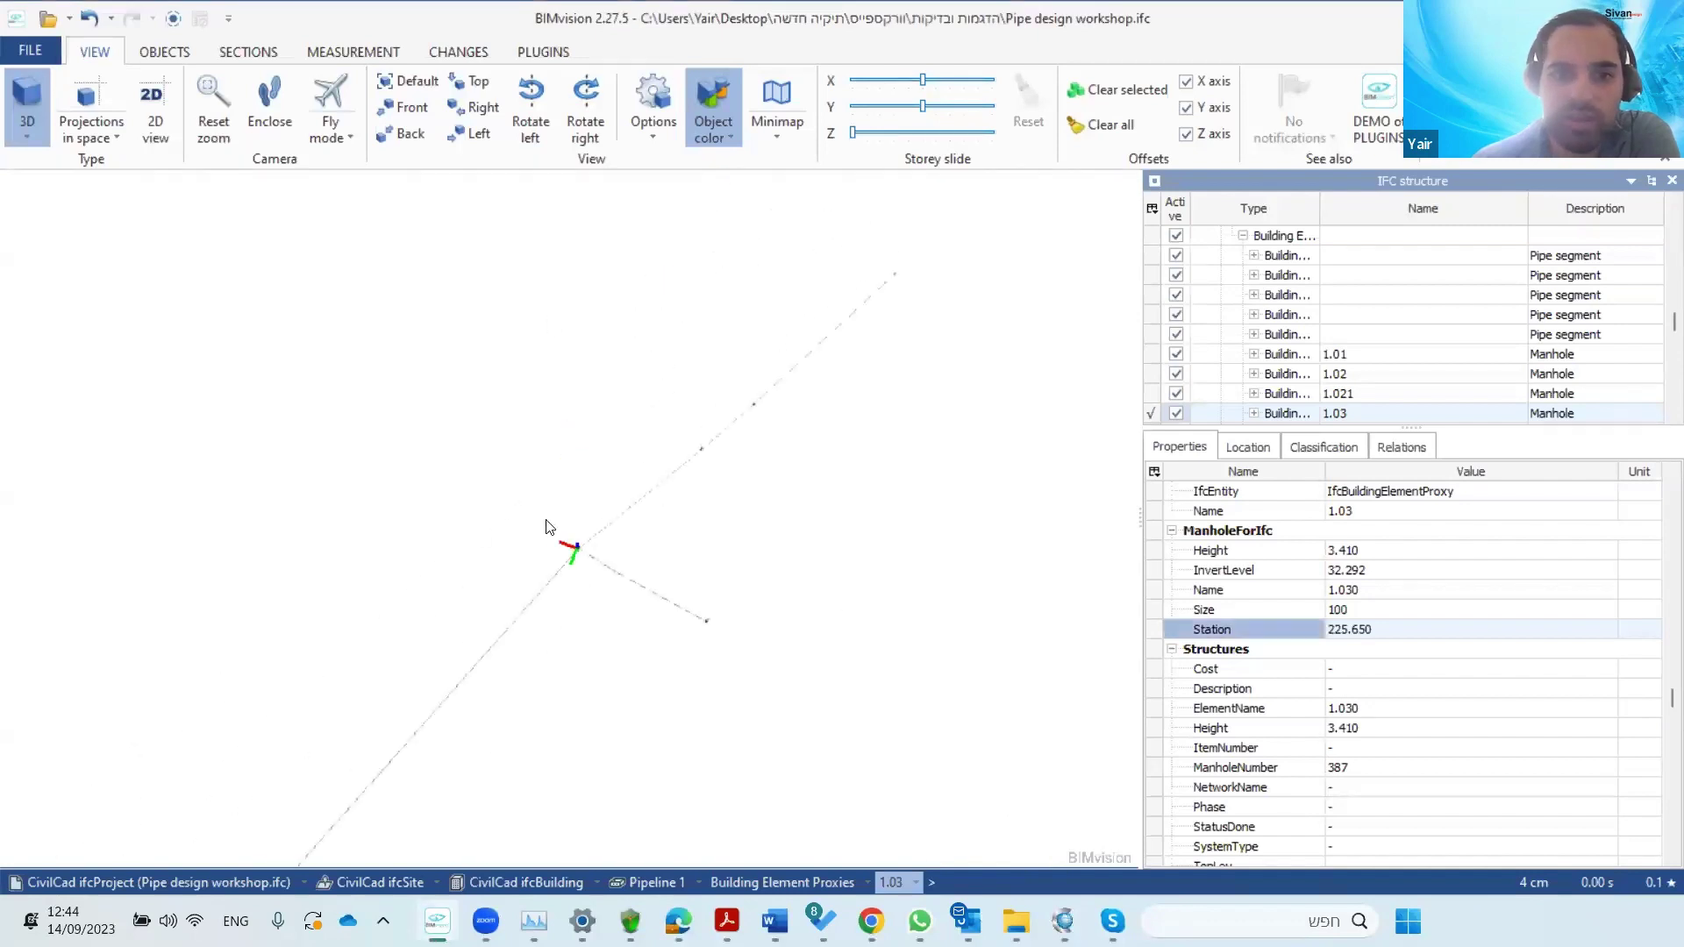
scroll(898, 365, up, 3)
scroll(856, 374, down, 3)
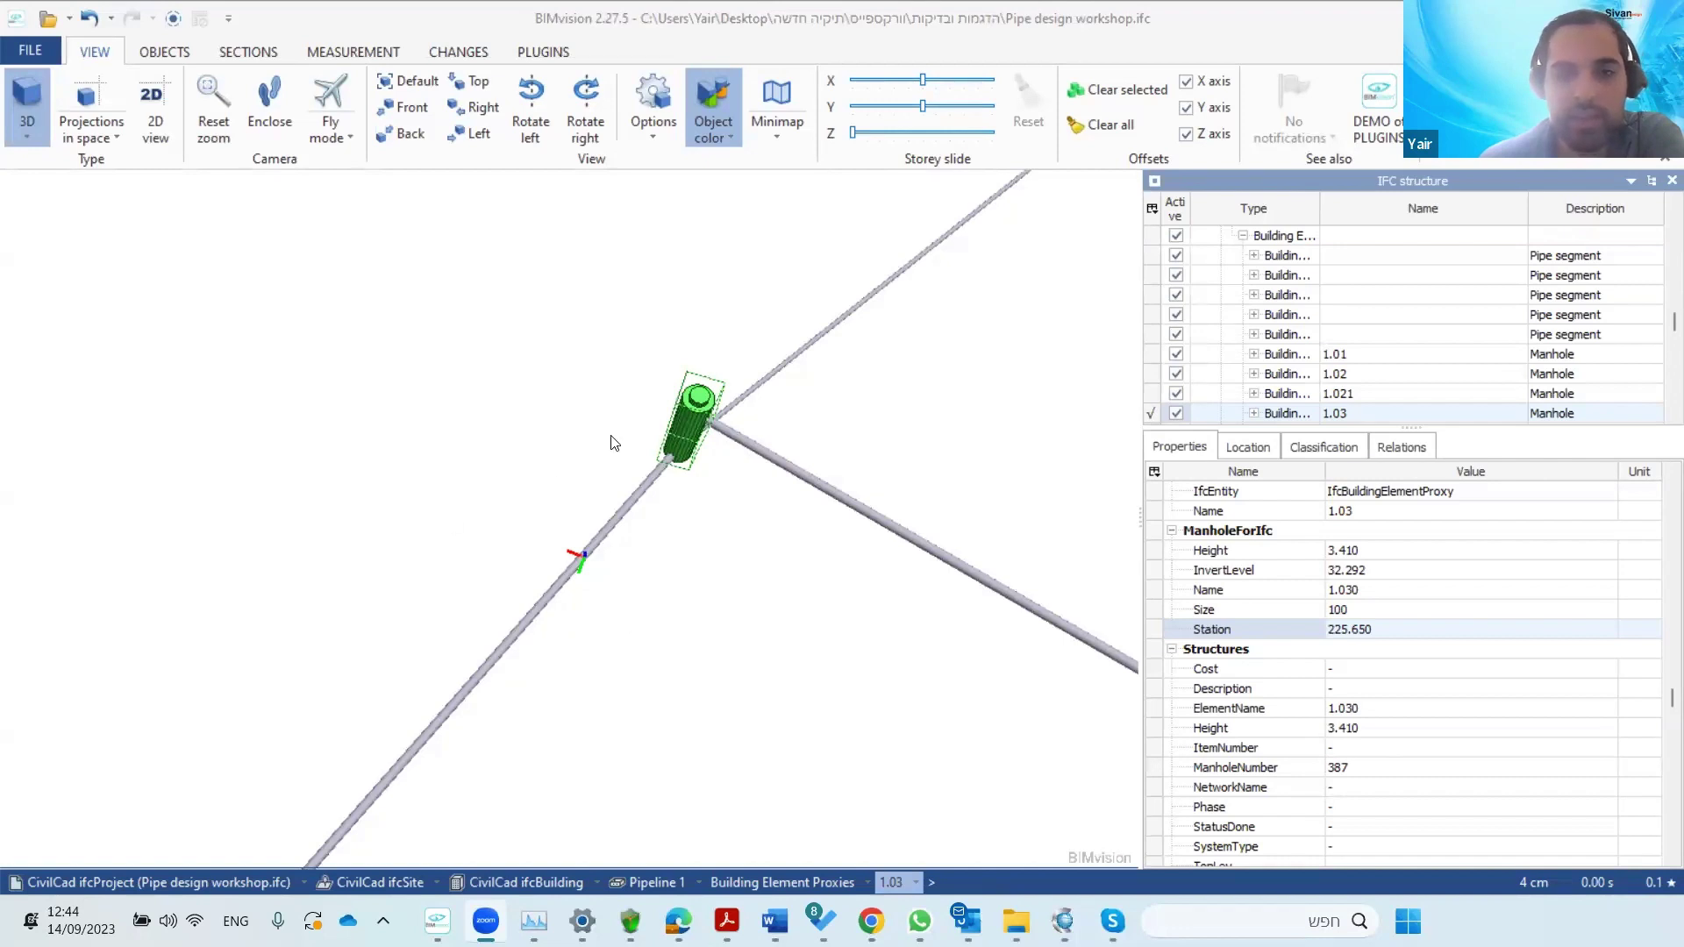
drag(577, 634, 732, 839)
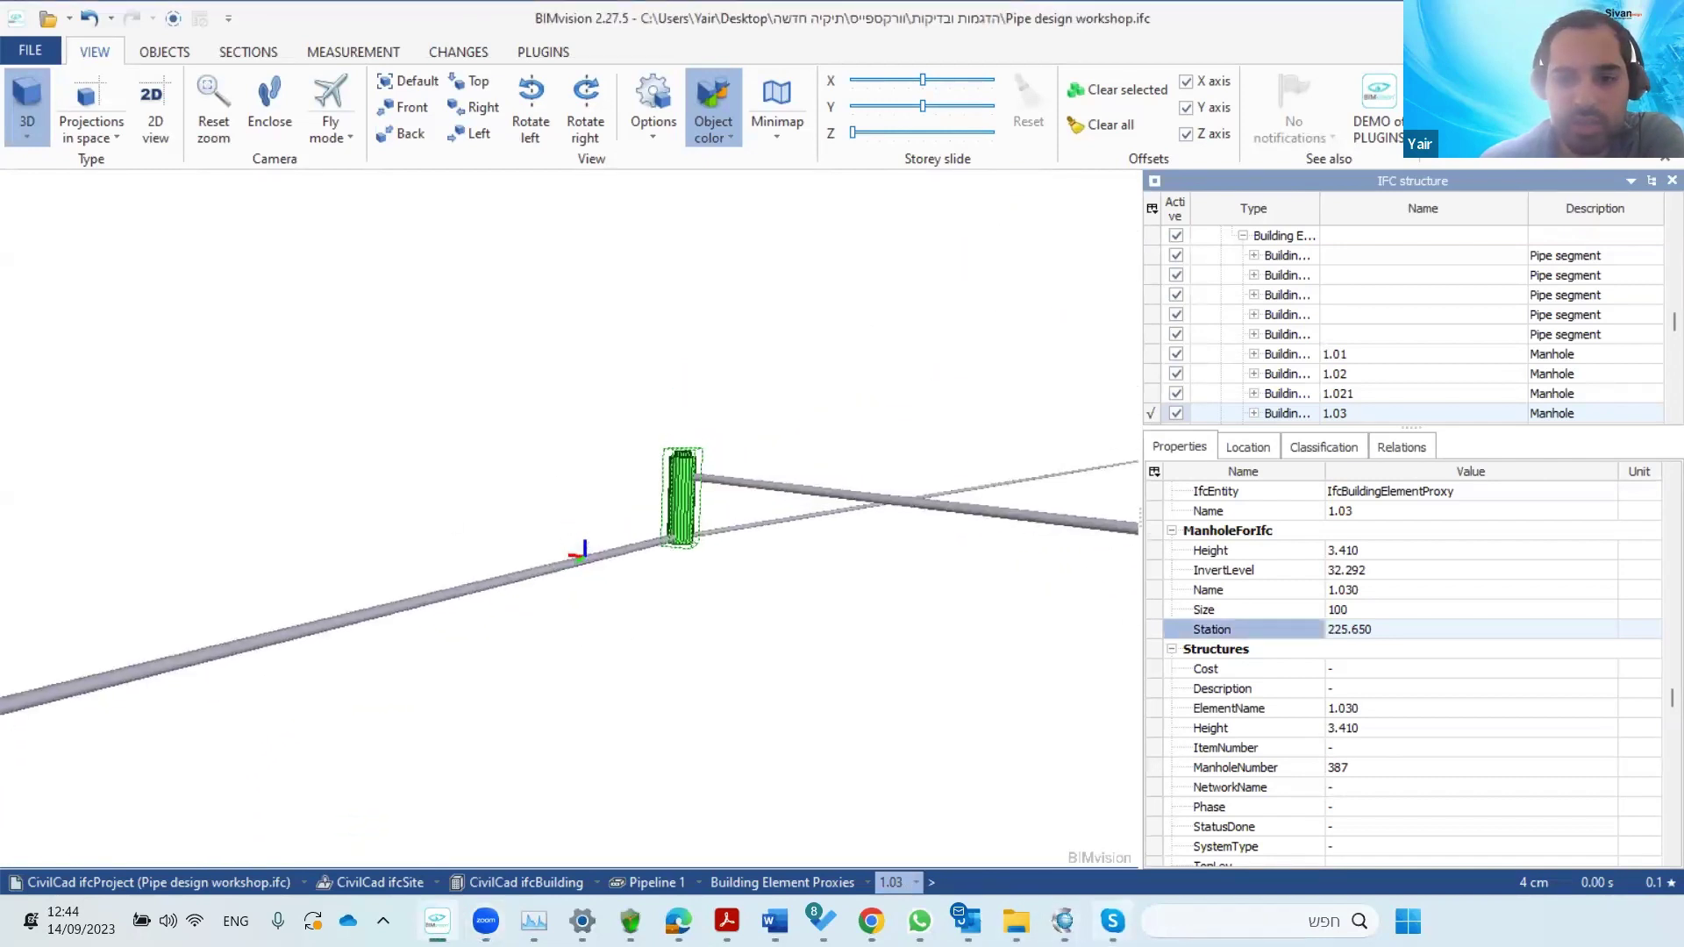
- Switch to CivilCAD, add the surfaces to sewage pipelines 1 and 2, and export them to an IFC file named S+P
click(1063, 921)
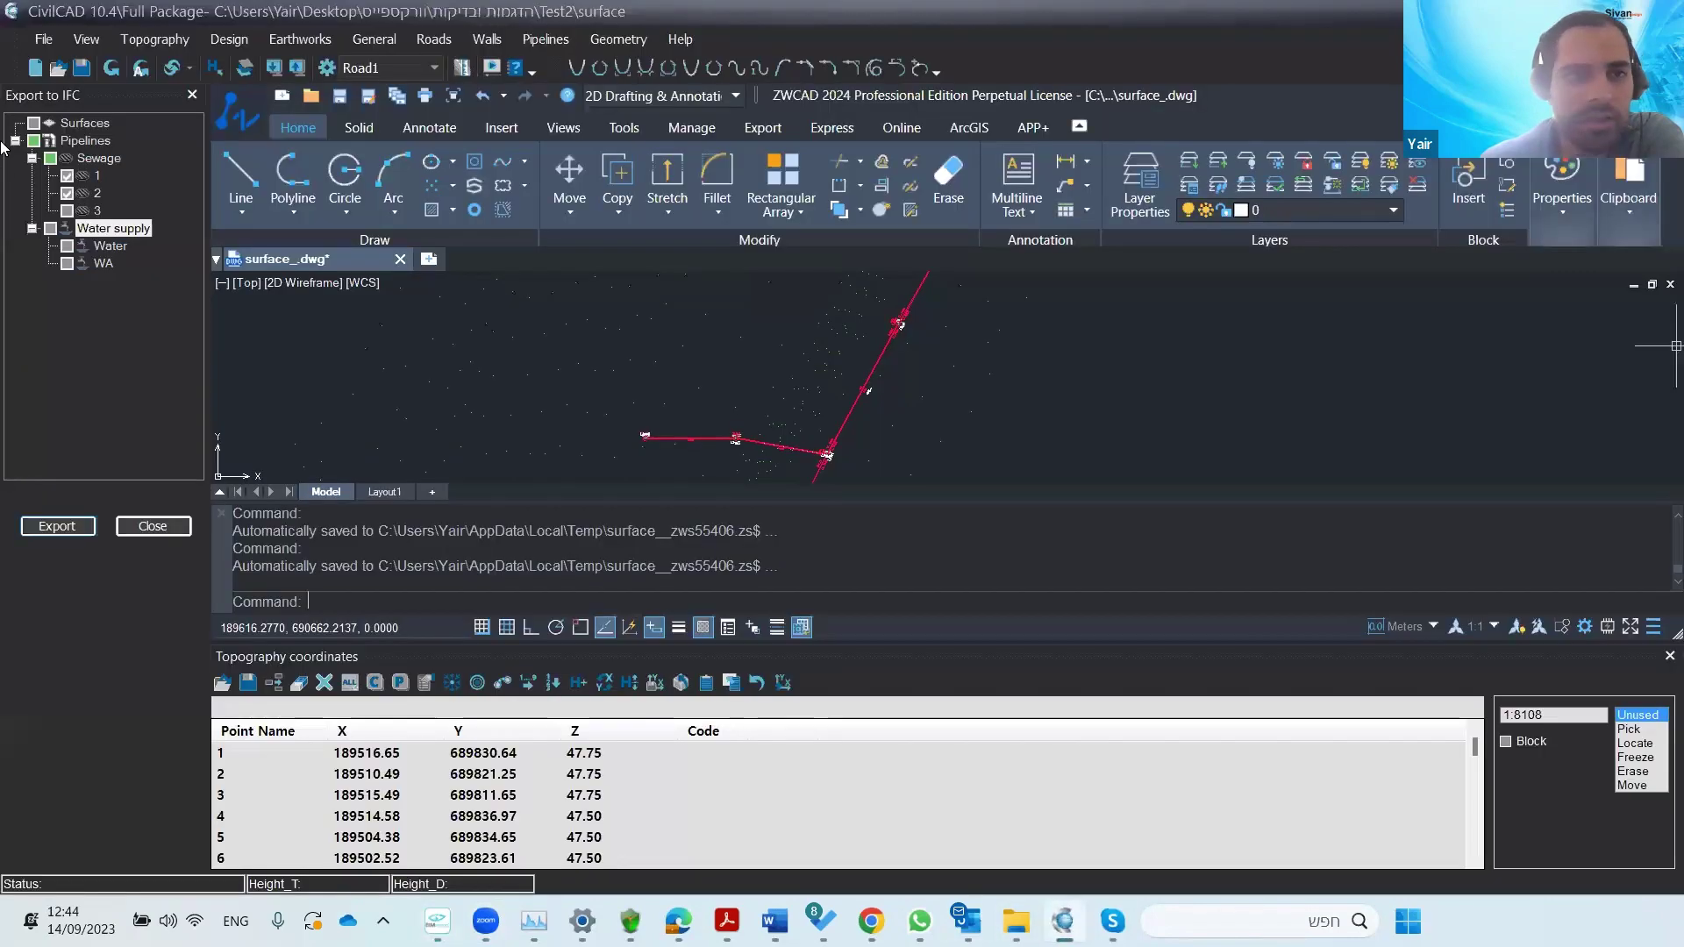
click(33, 140)
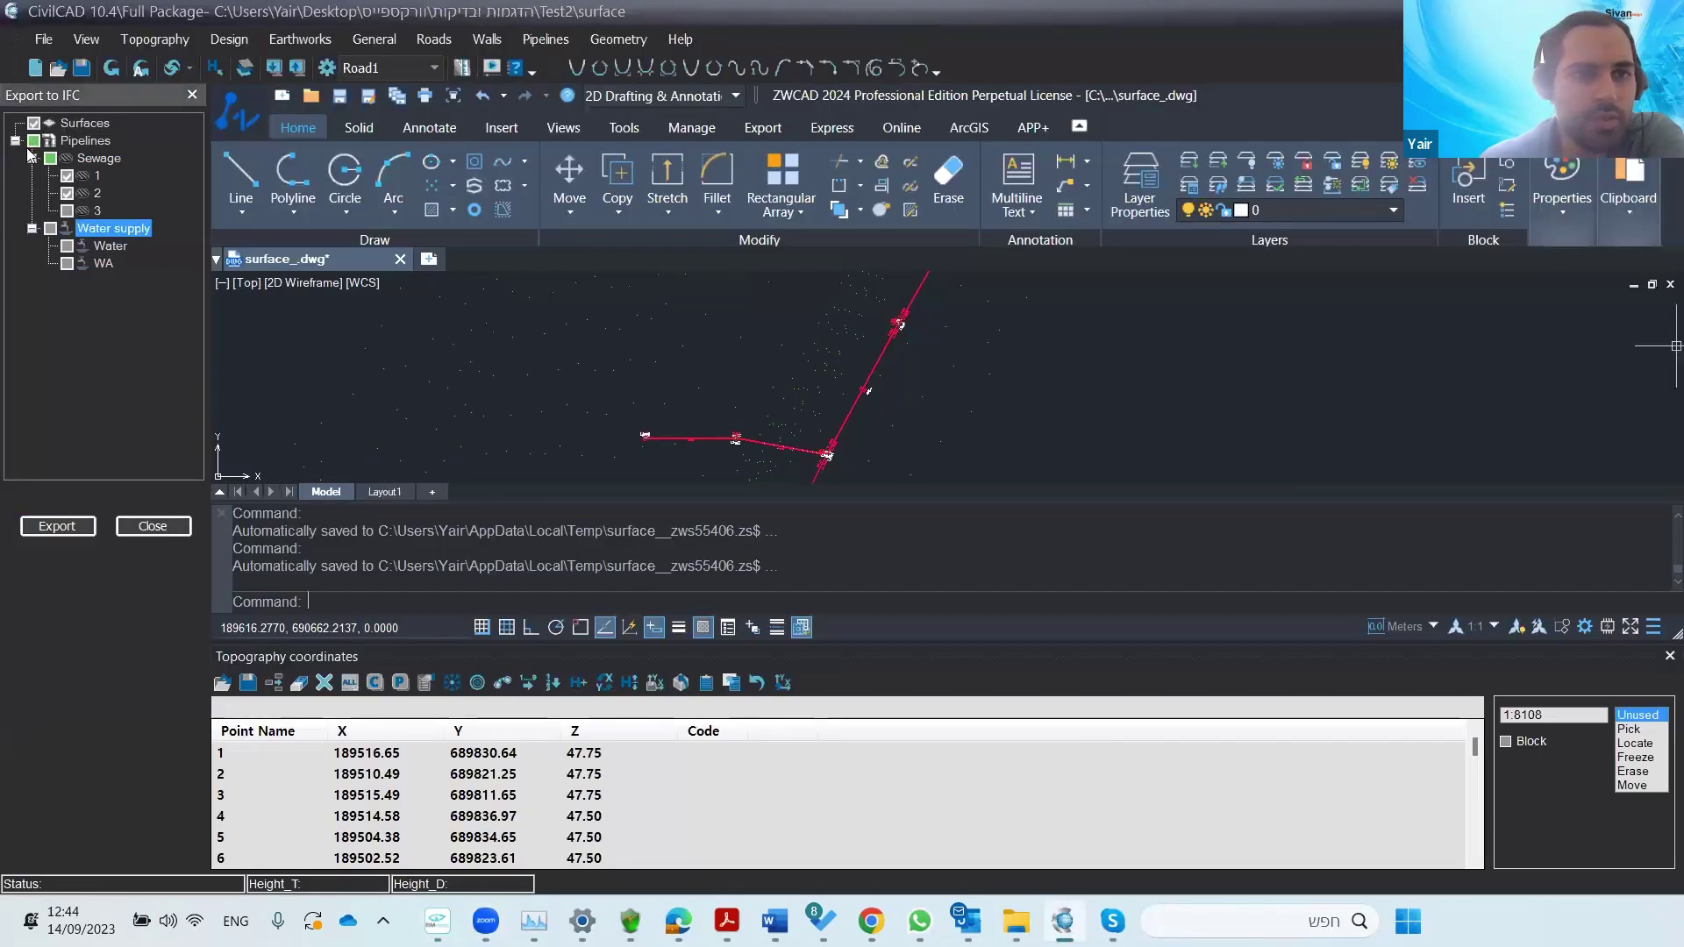
click(56, 524)
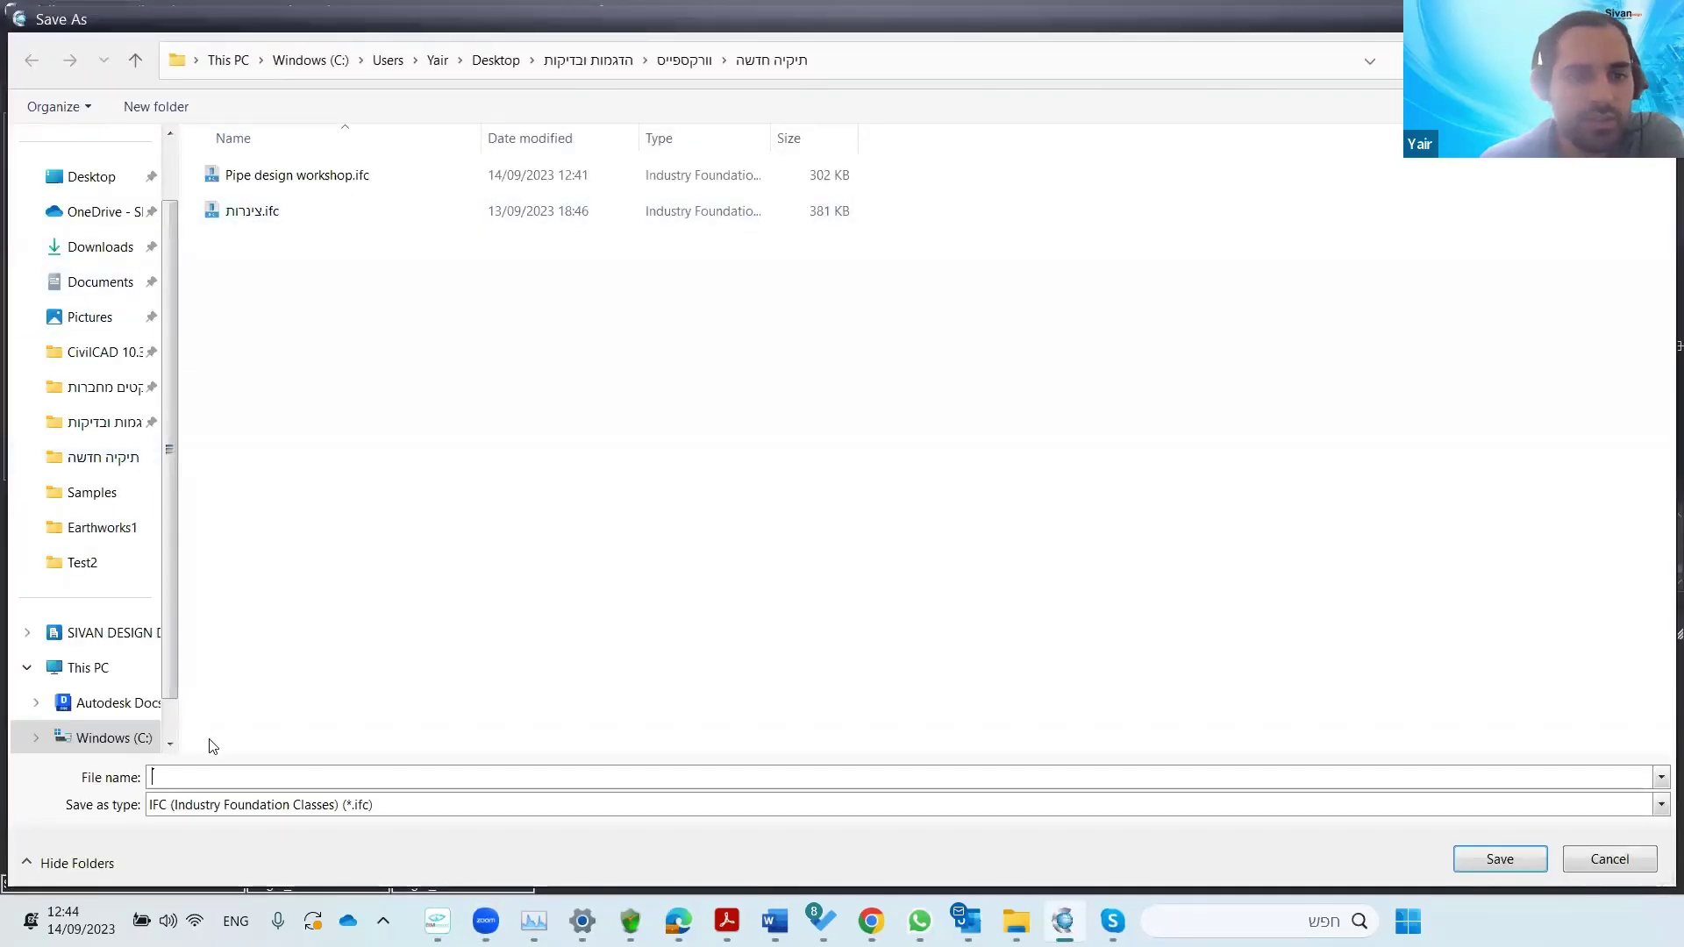
text(S+P)
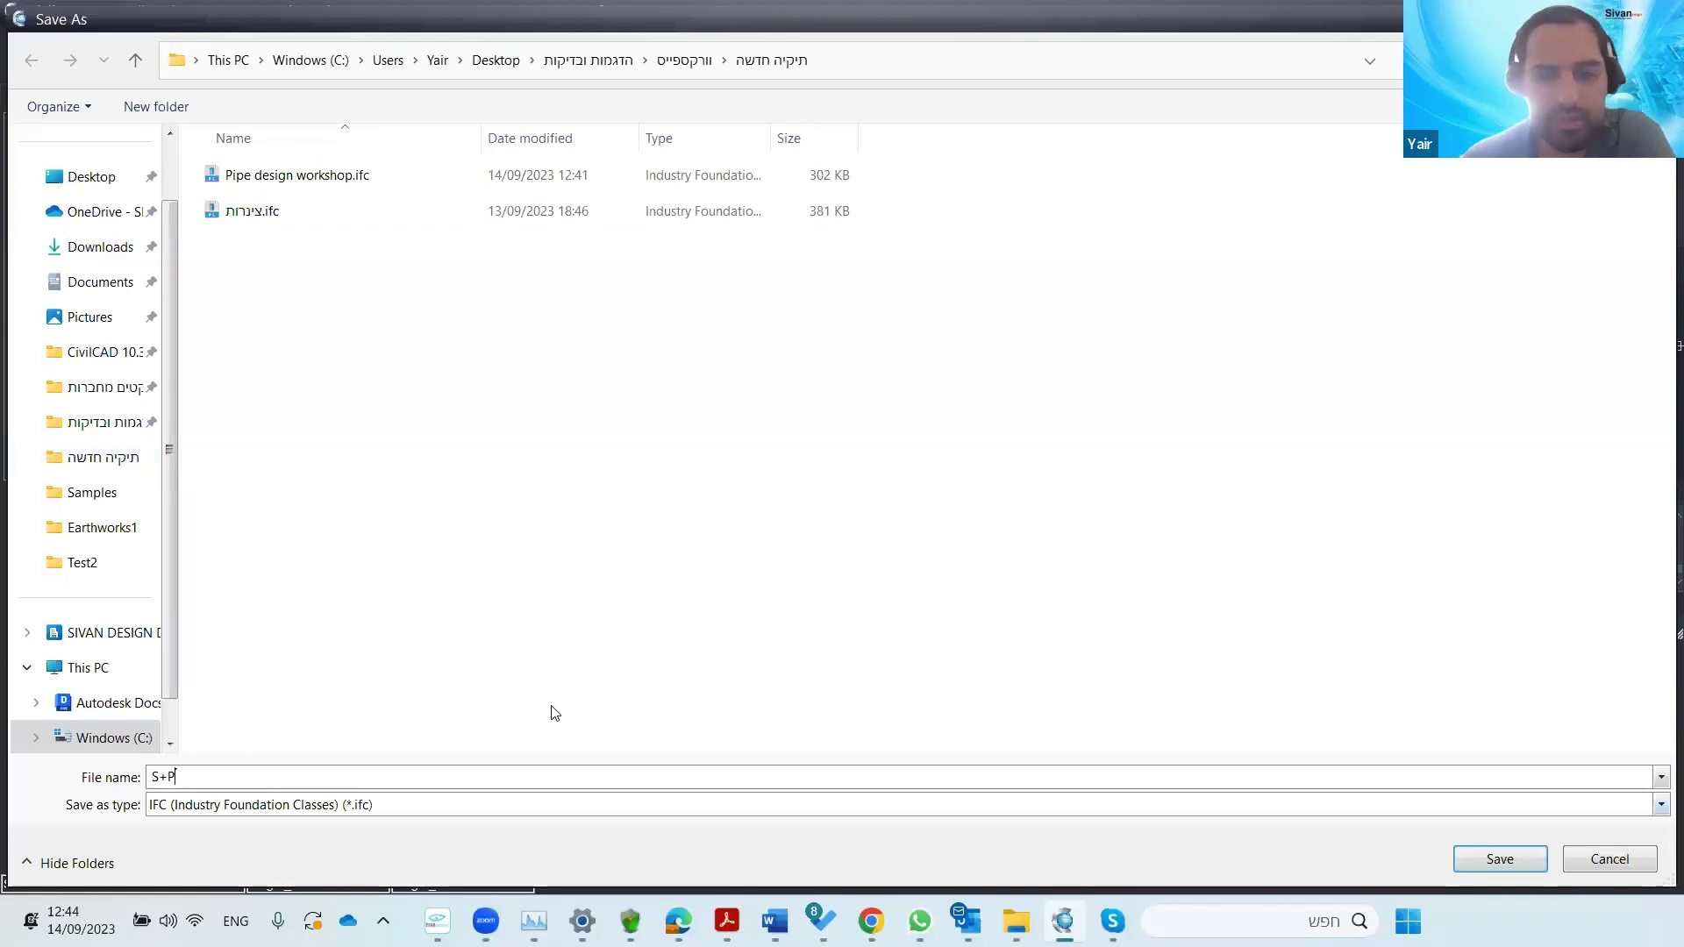
click(1534, 861)
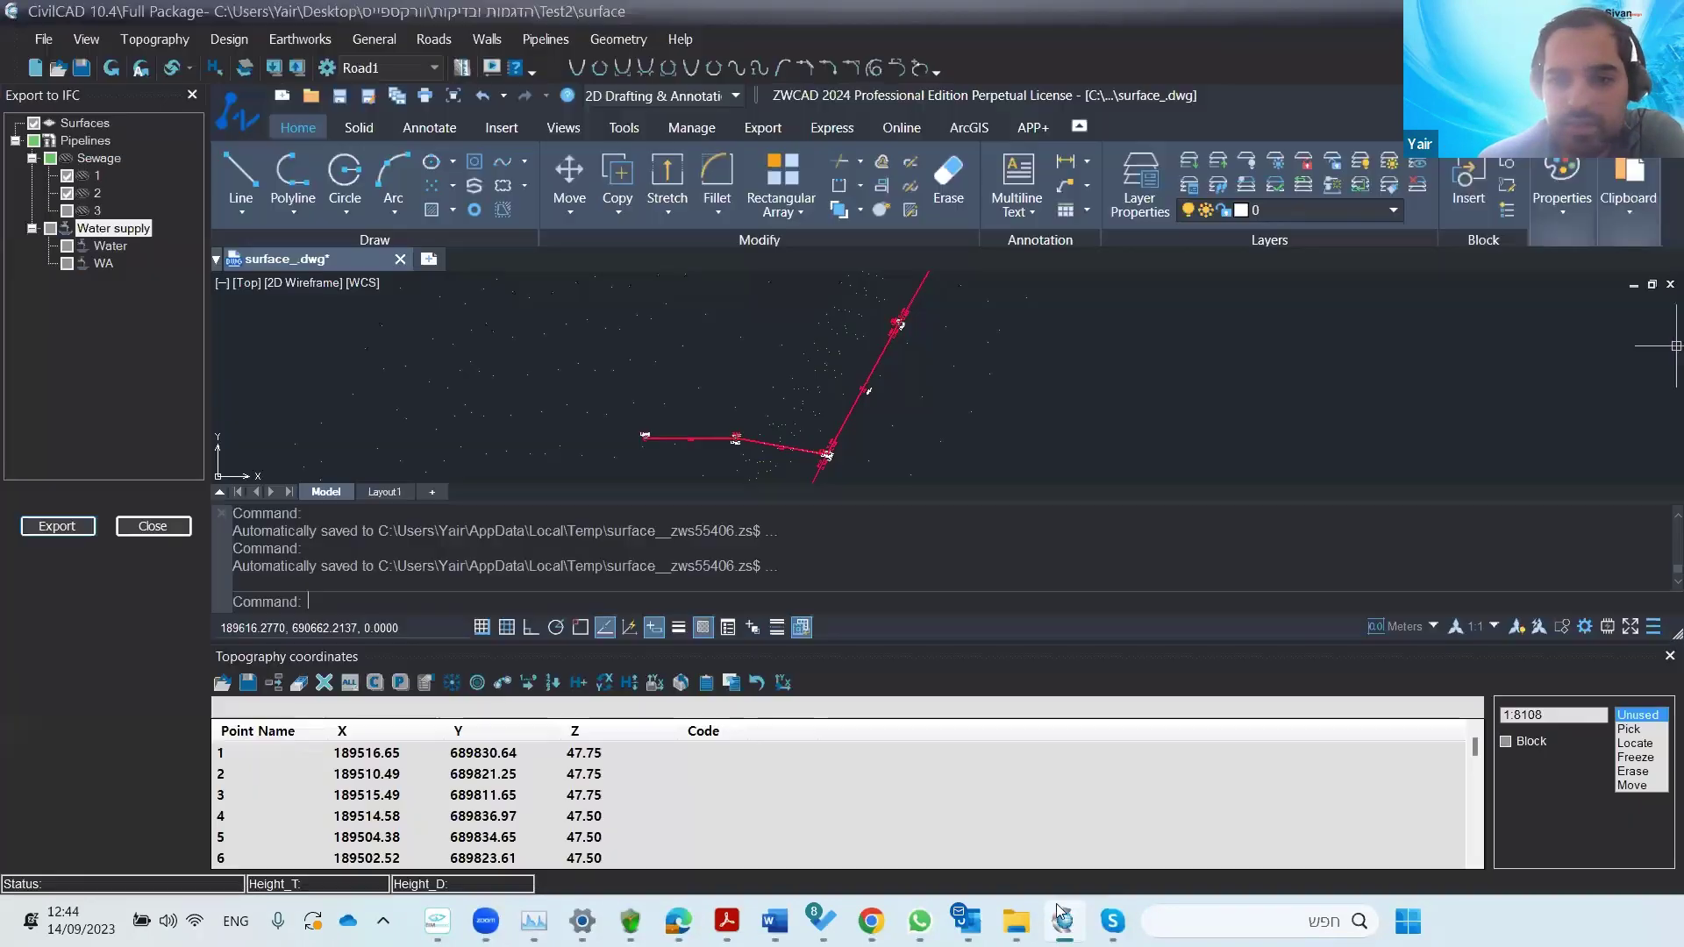
- Find the exported S+P.ifc in the folder תיקיה חדשה and open it in BIMvision
mouse_move(1016, 920)
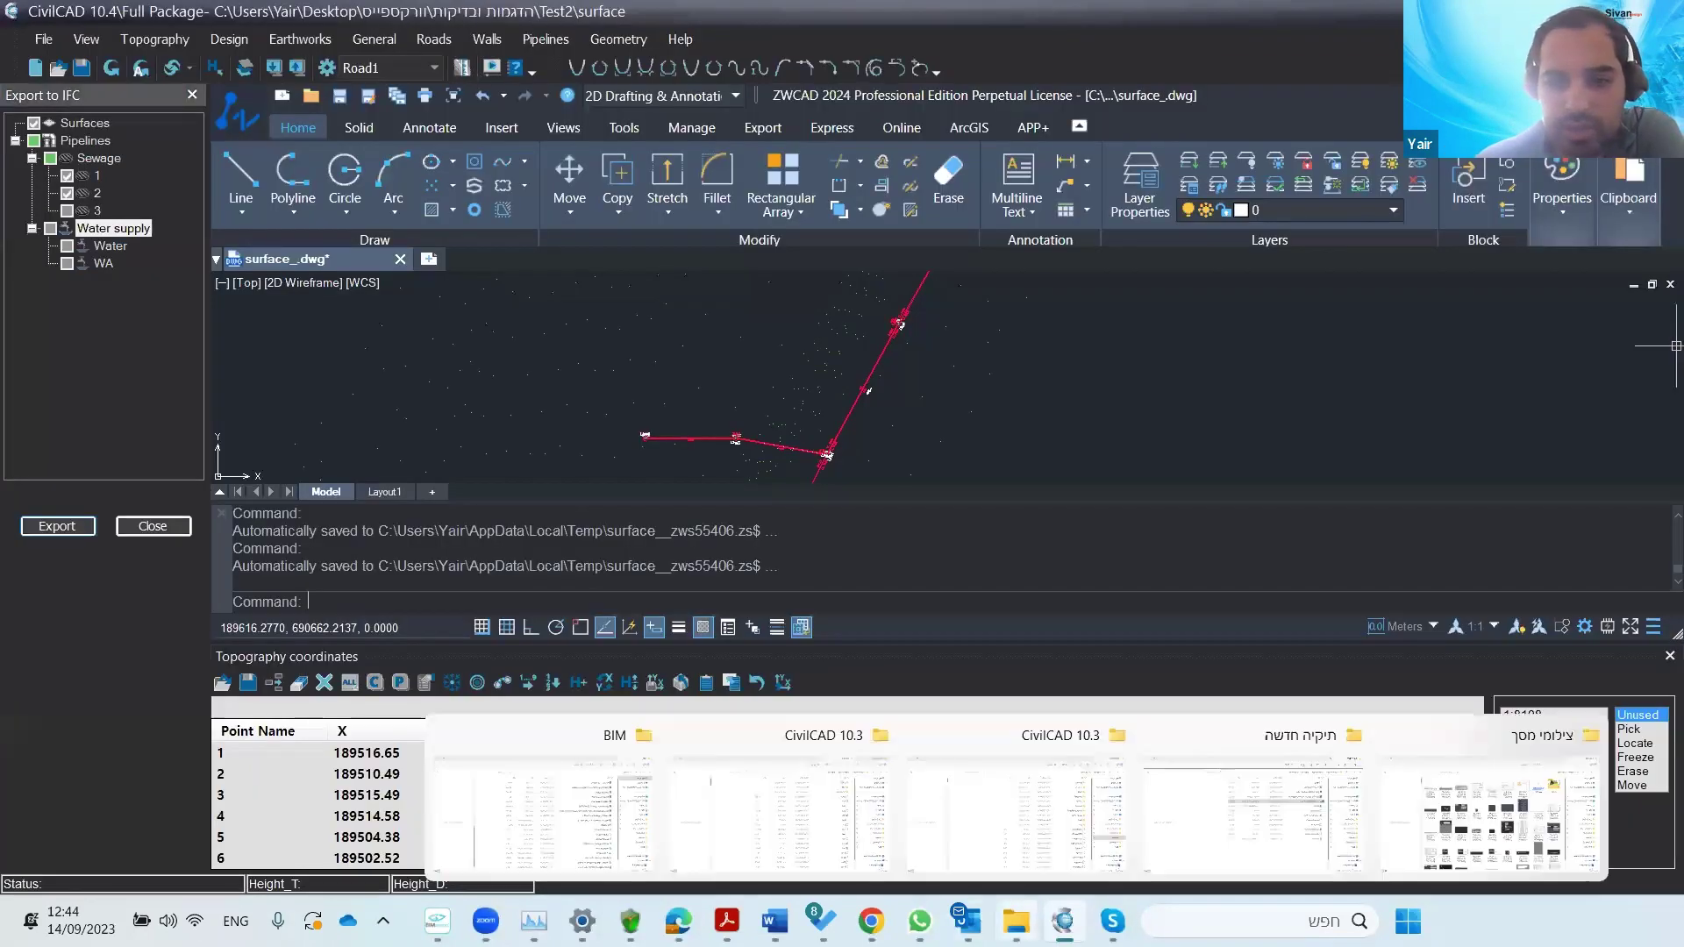
click(516, 776)
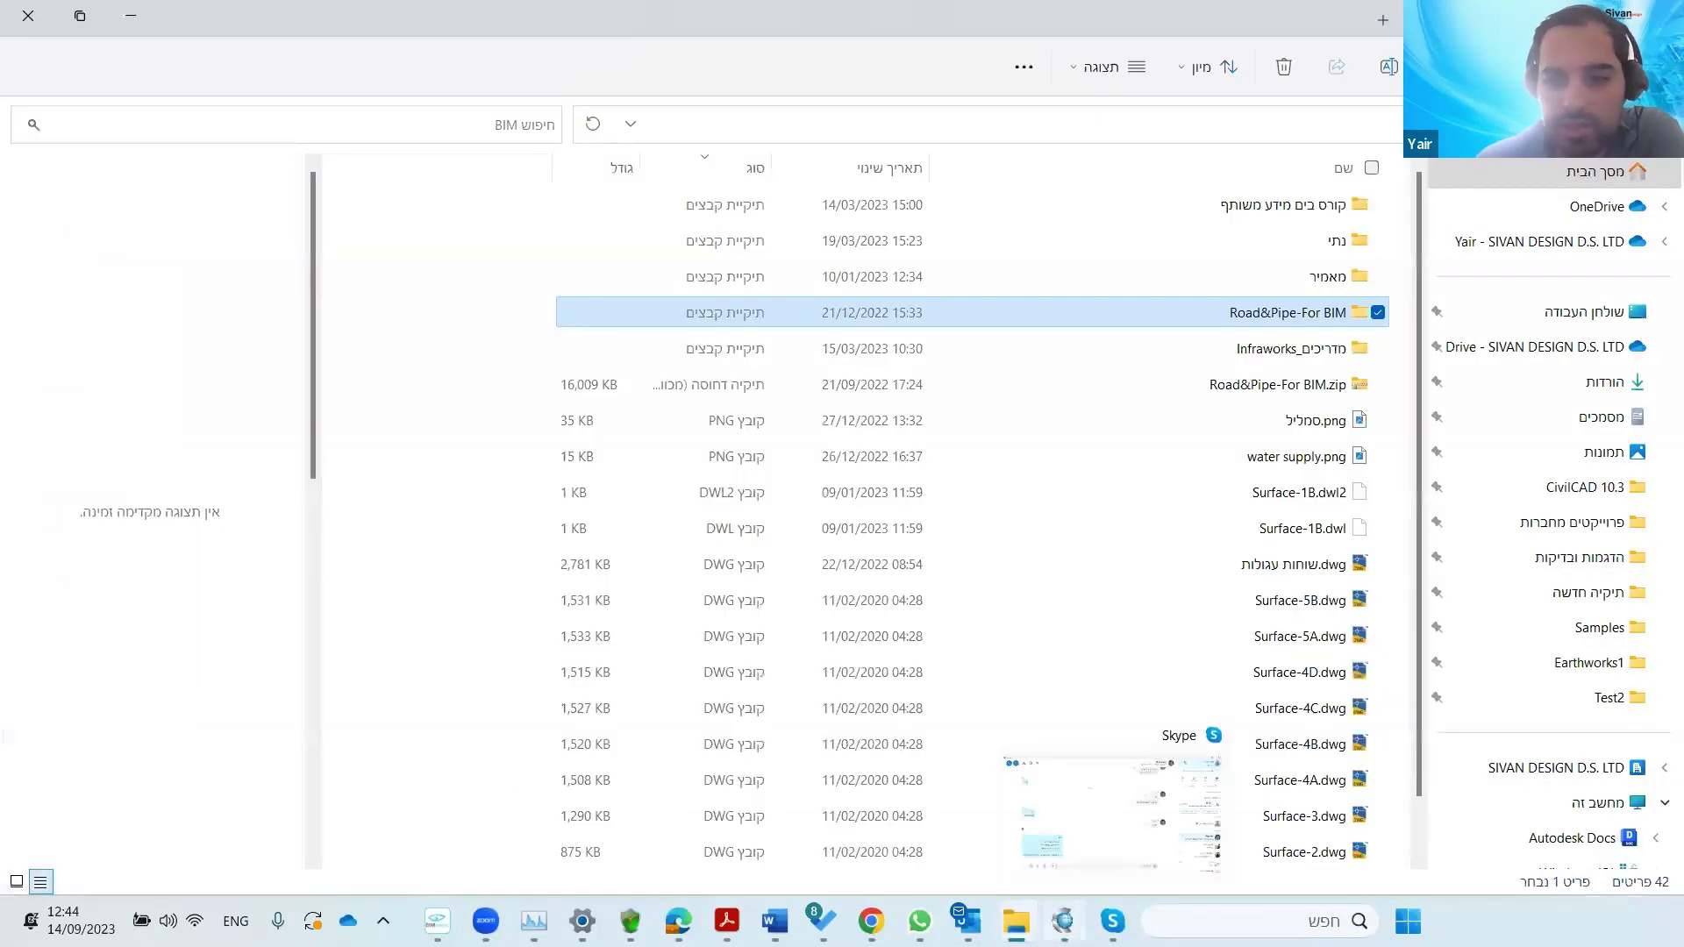
mouse_move(1017, 920)
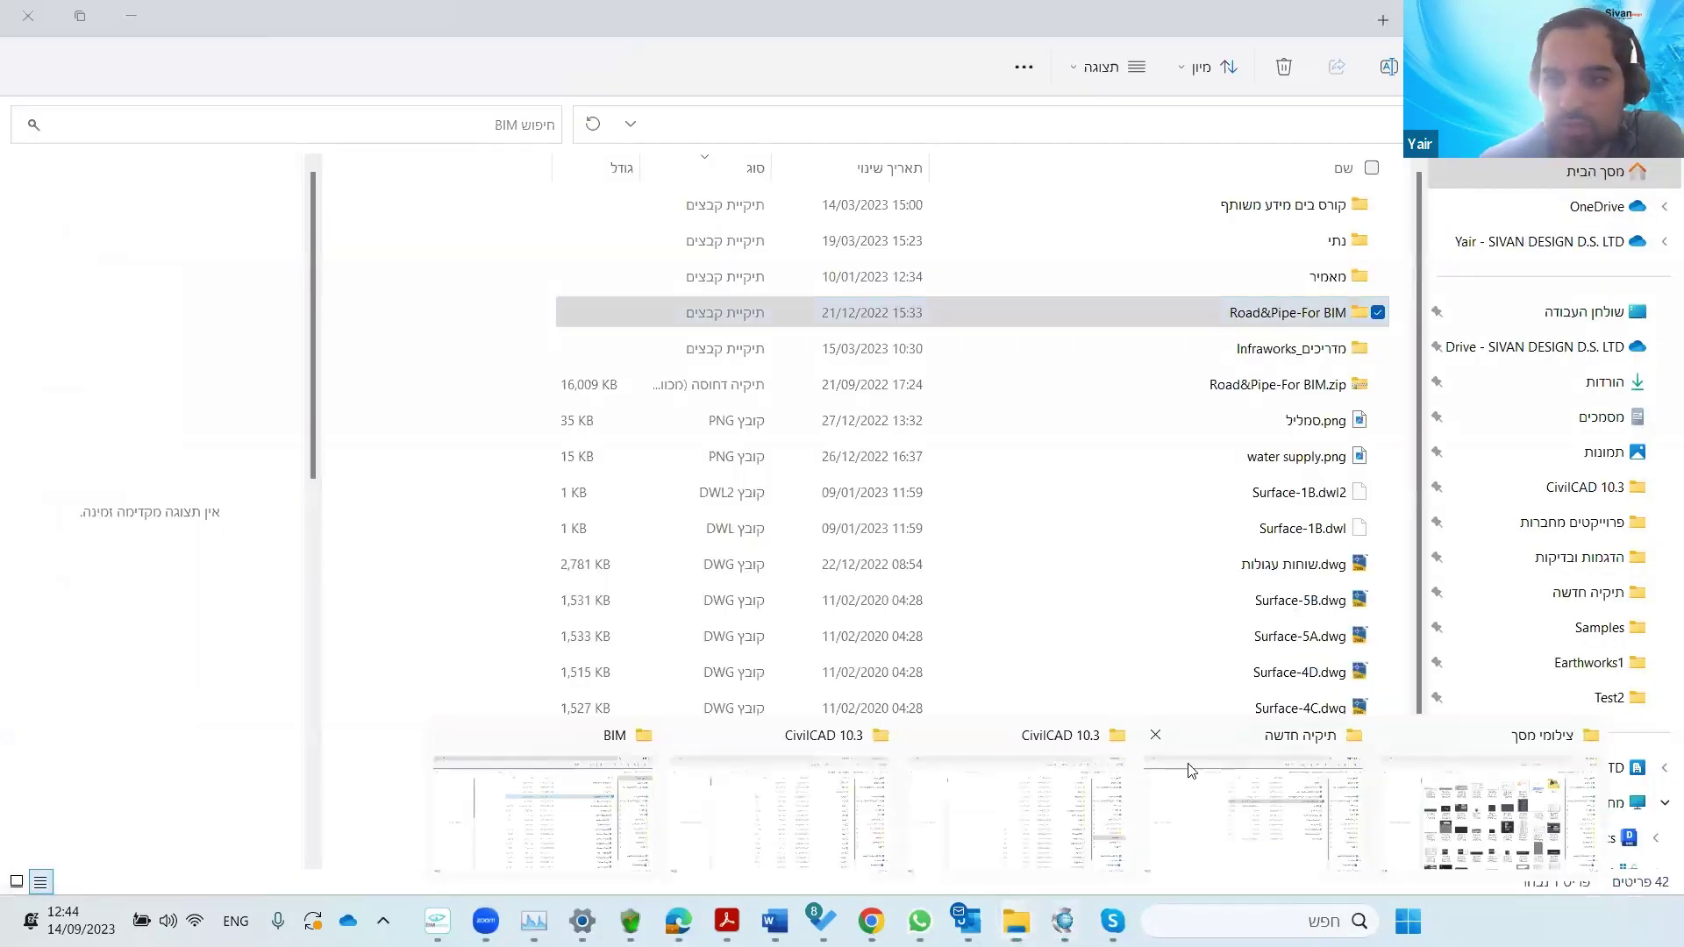
click(1350, 847)
click(1226, 386)
double_click(1225, 389)
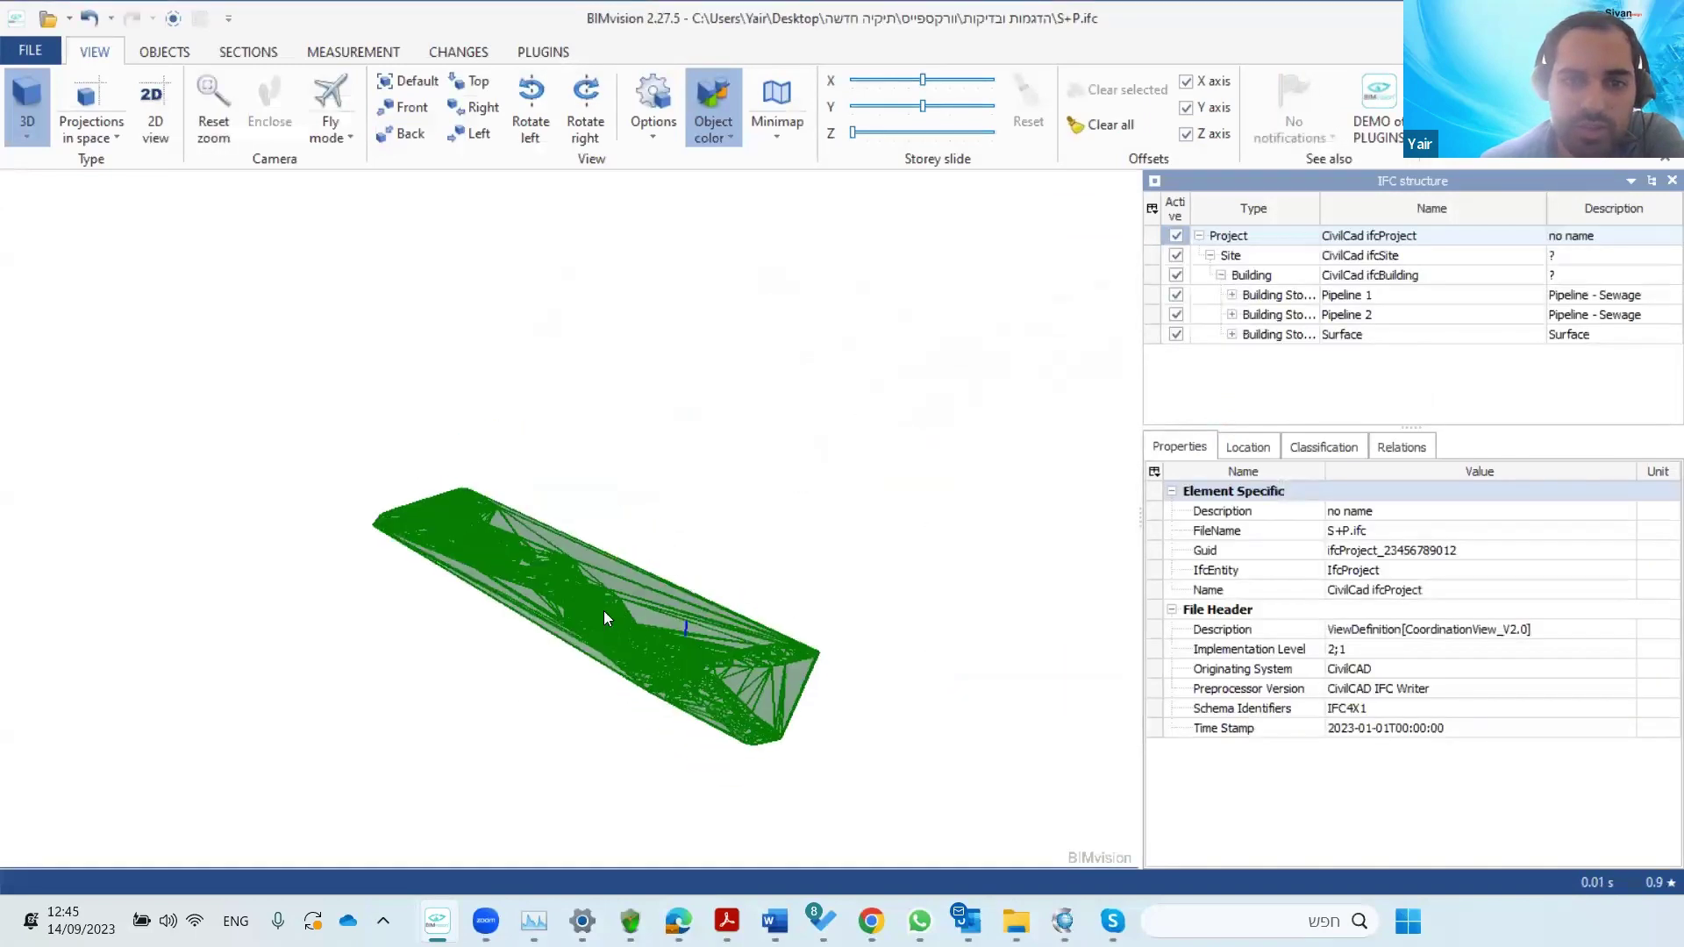
- Examine the pipes and manholes beneath the terrain surface, closing in on one manhole from below
scroll(522, 619, up, 5)
scroll(572, 654, up, 3)
drag(572, 654, 827, 733)
scroll(386, 563, up, 3)
scroll(647, 665, up, 3)
drag(647, 665, 719, 584)
scroll(719, 584, up, 5)
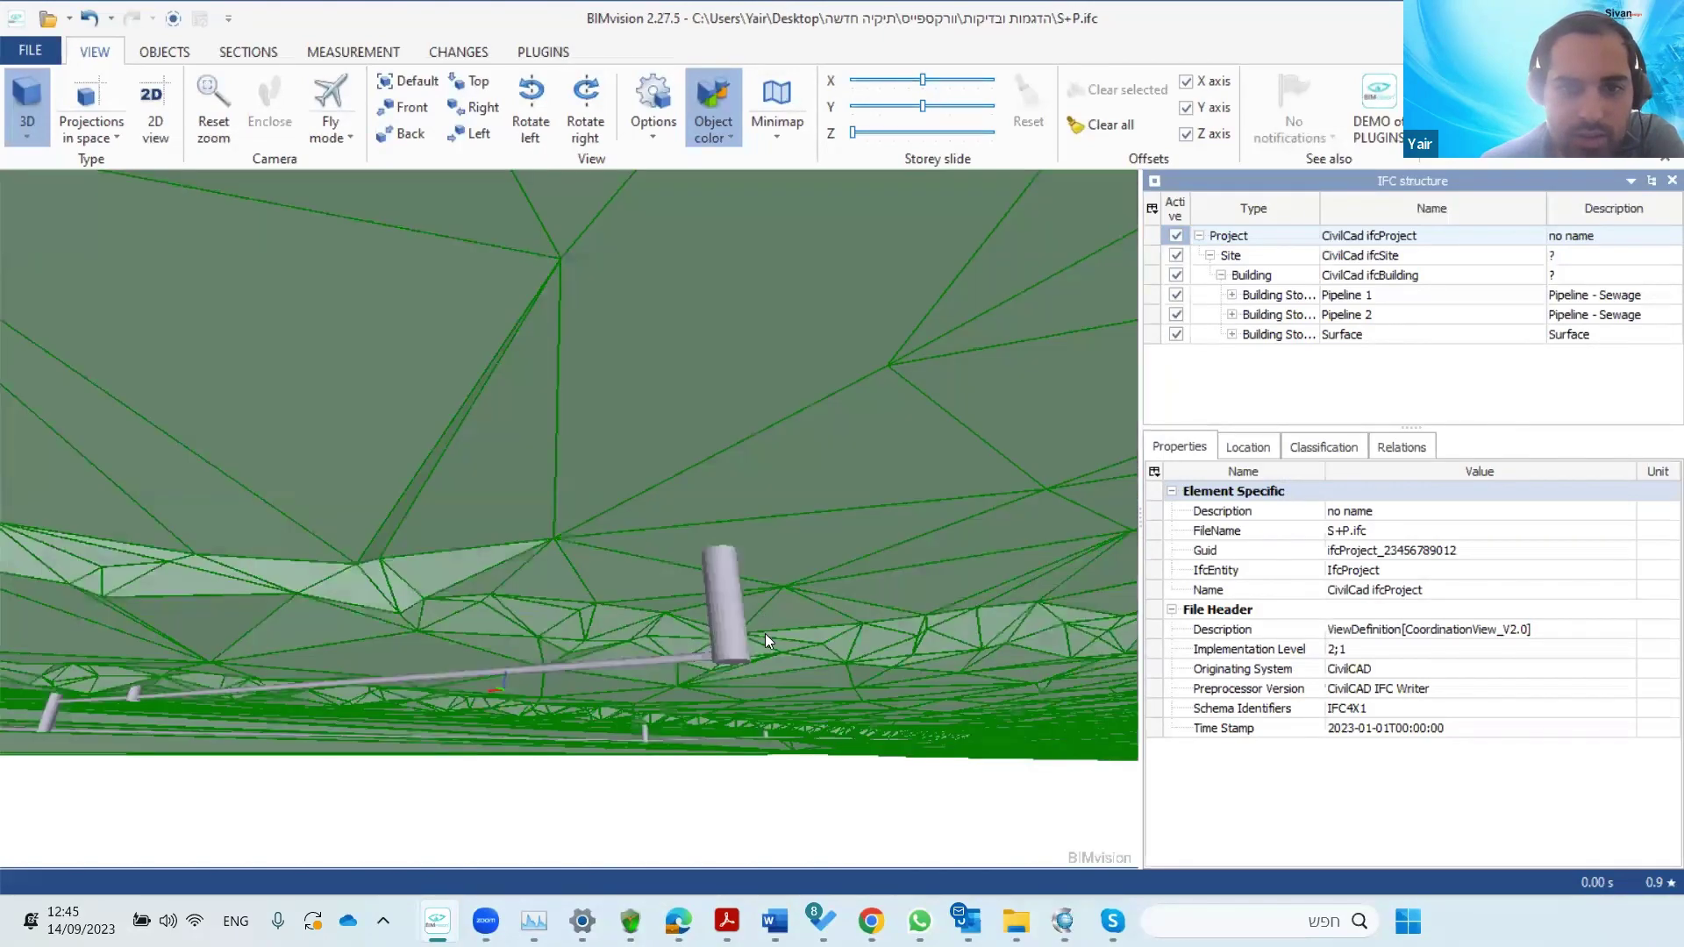
- Inspect how the manhole's cover meets the ground surface, and view the whole terrain from above
scroll(765, 661, down, 5)
drag(764, 661, 732, 677)
scroll(732, 677, up, 3)
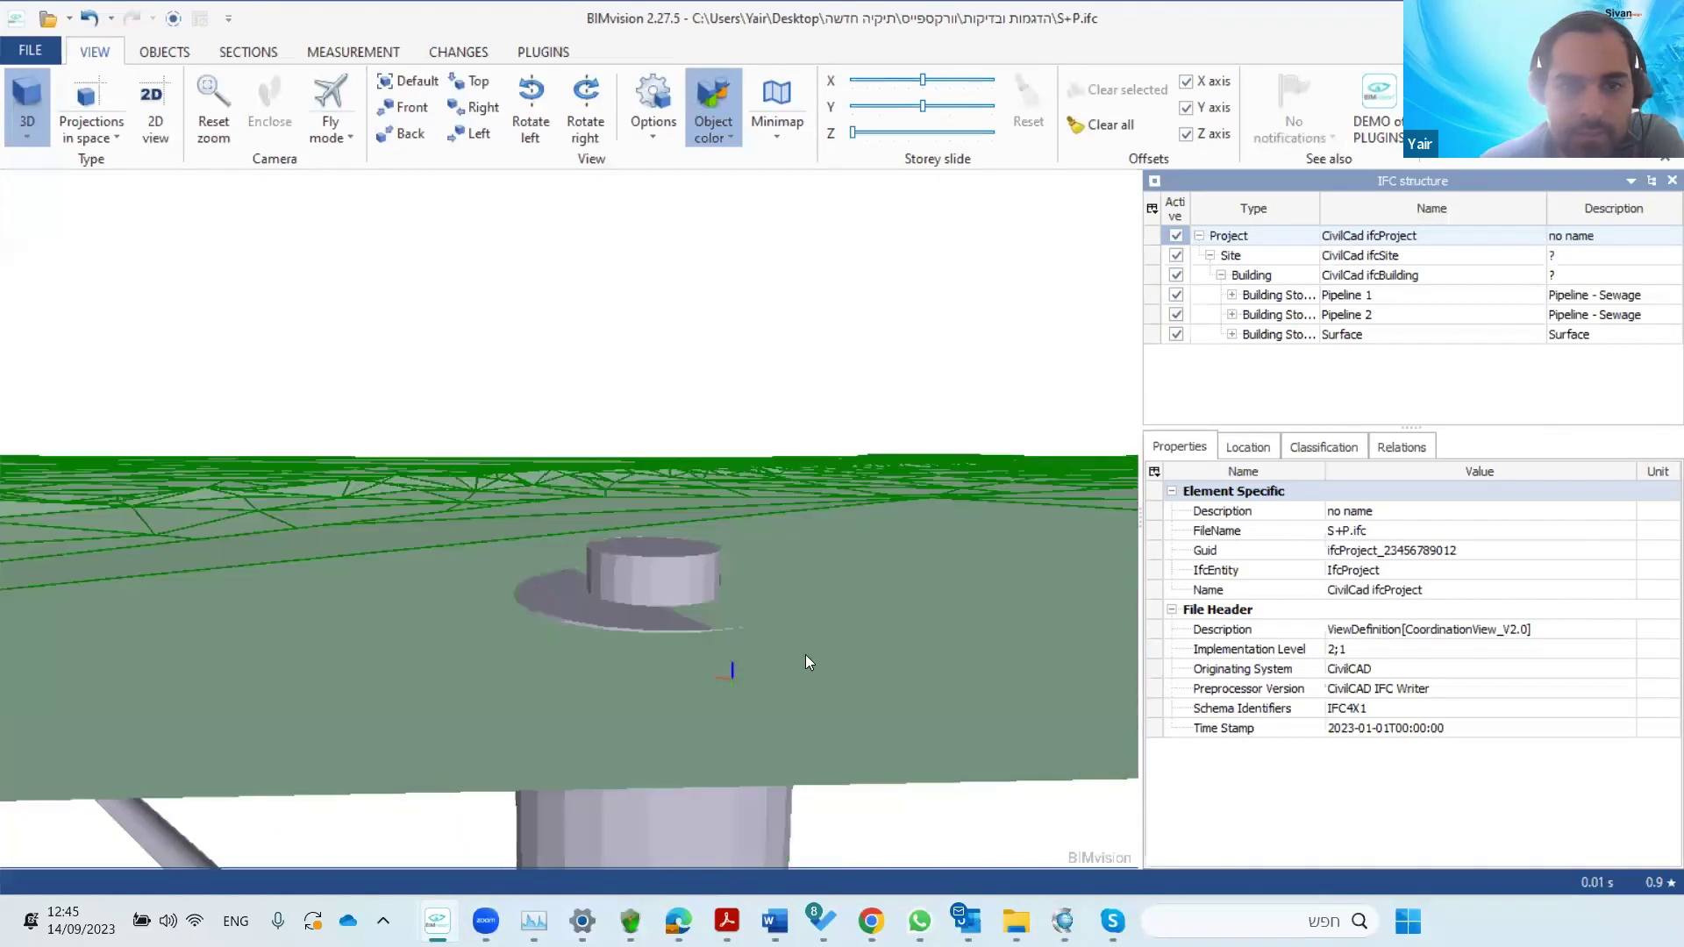
scroll(716, 605, down, 3)
drag(619, 634, 569, 634)
scroll(537, 540, down, 6)
scroll(548, 575, down, 5)
- Select the surface, toggle the visibility of the site and project, and hide the entire model
click(566, 637)
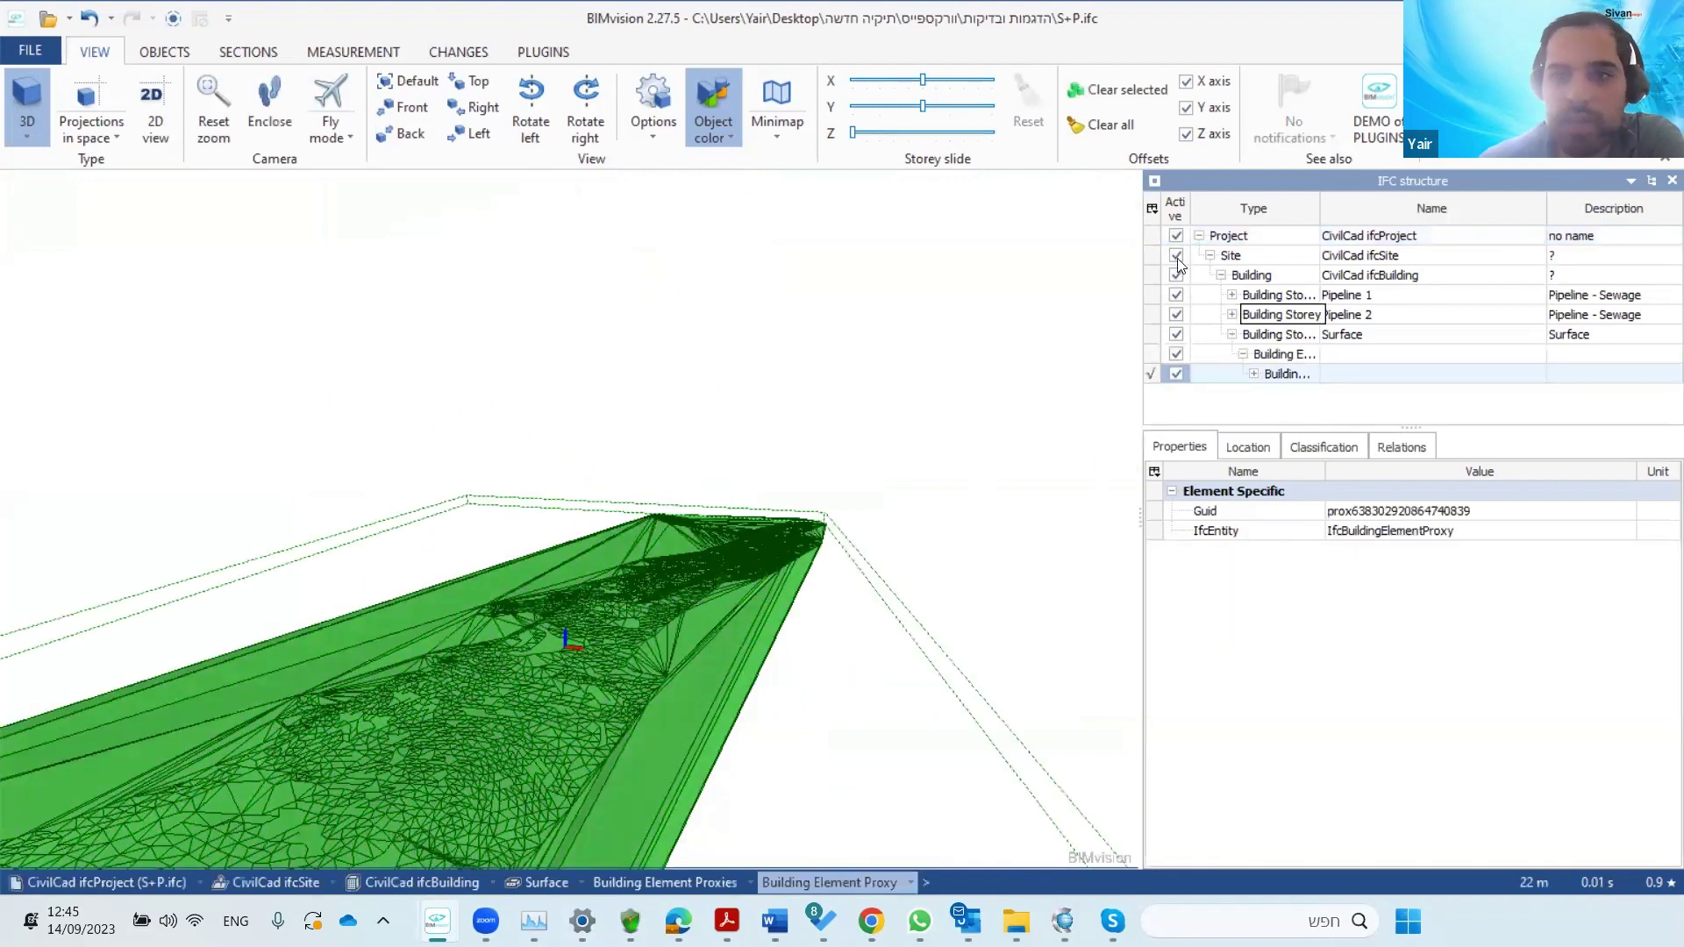
click(1176, 254)
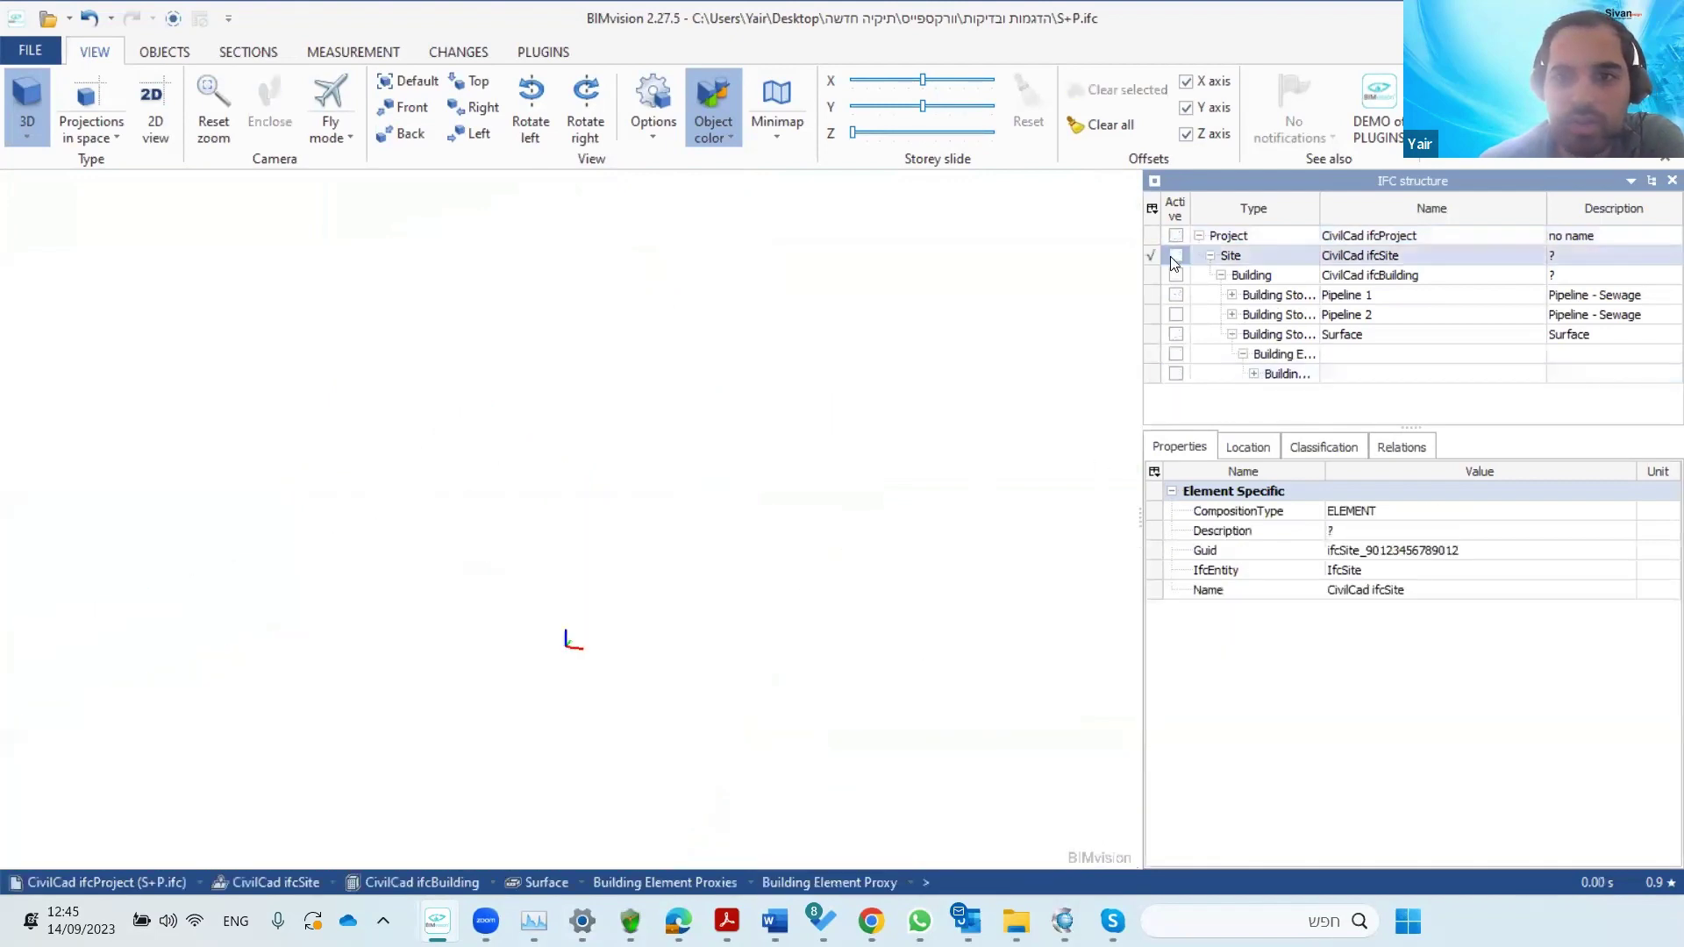
click(1176, 259)
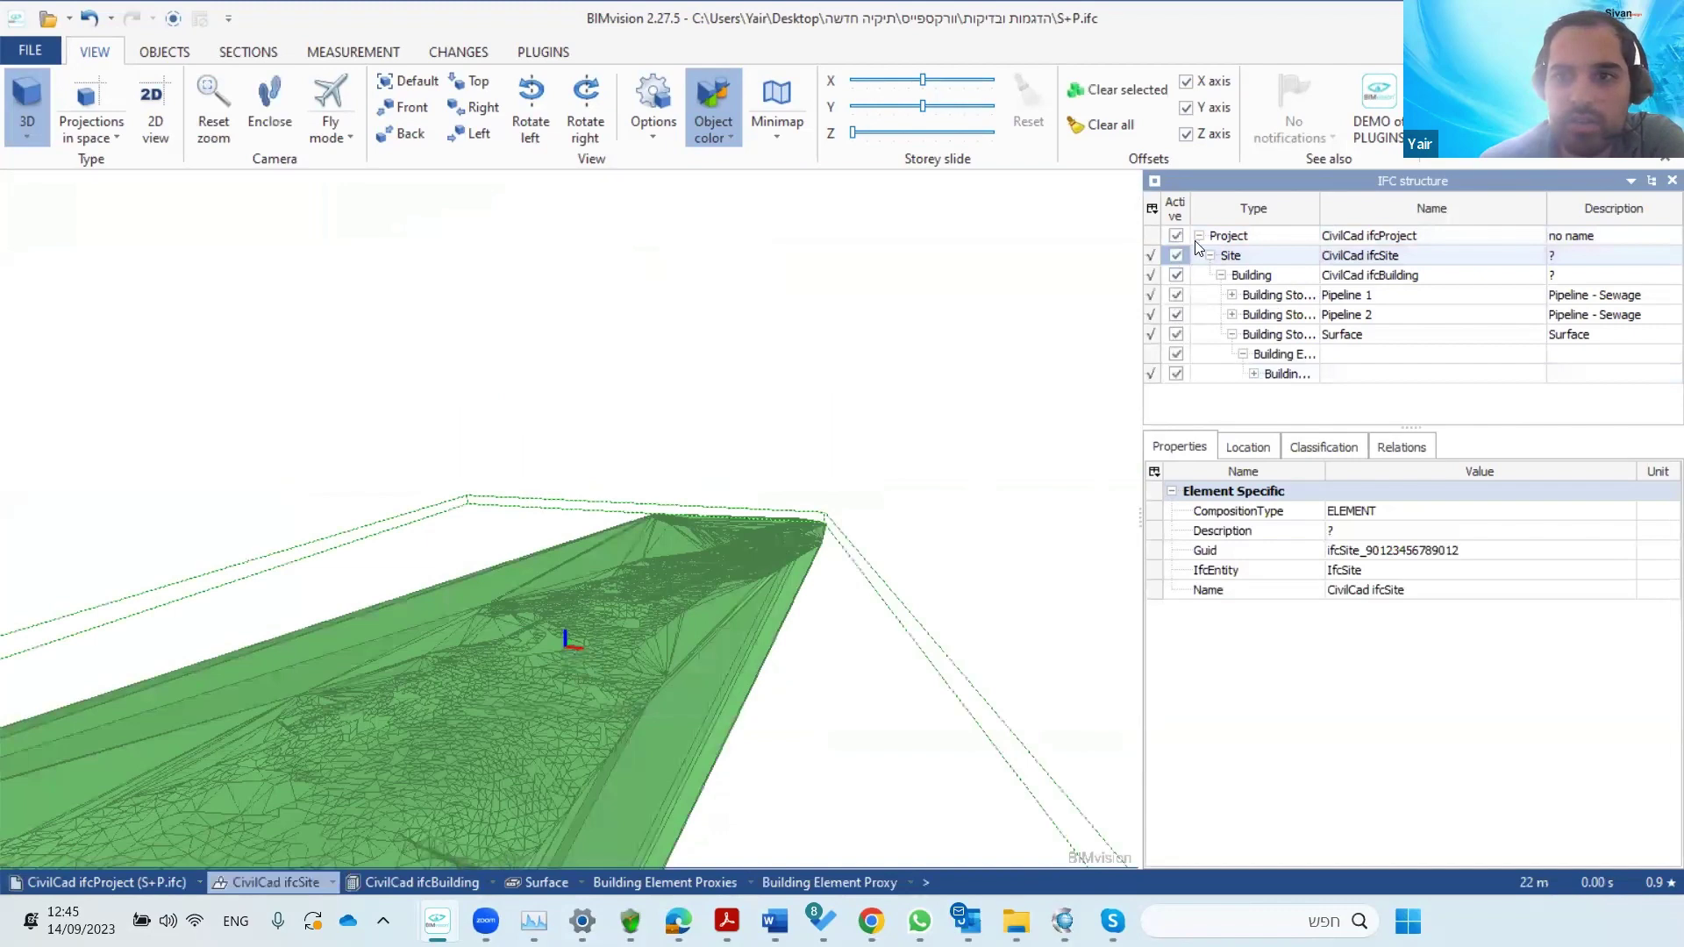
click(1179, 235)
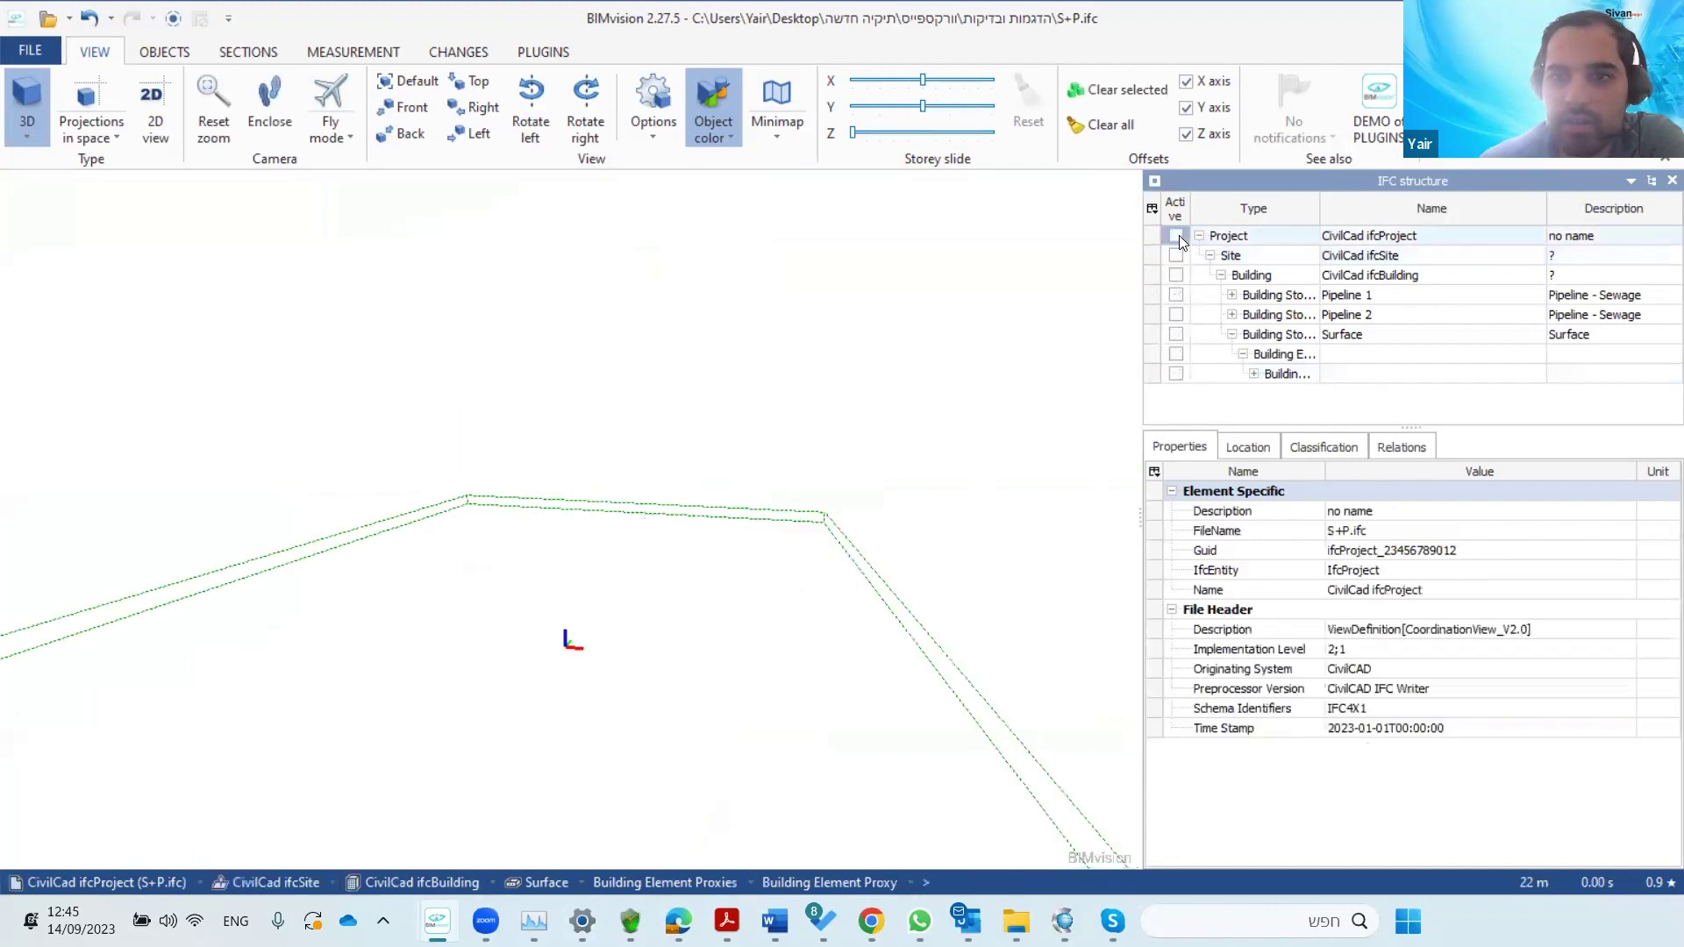
drag(656, 629, 877, 561)
click(1179, 236)
click(1176, 235)
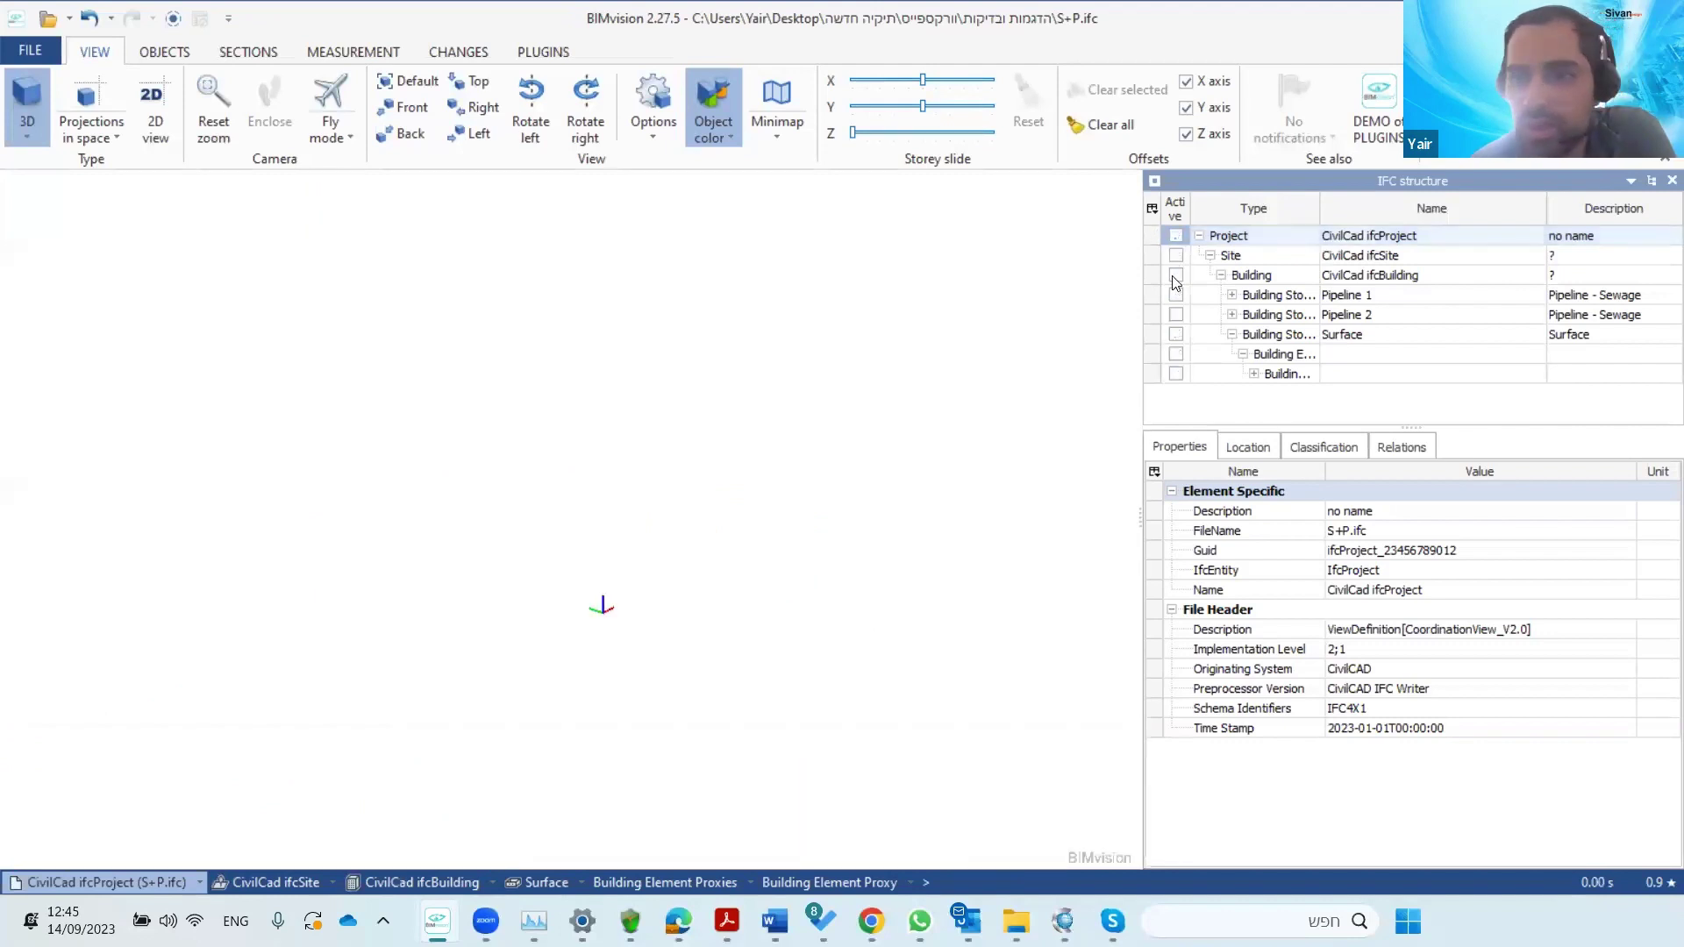
- Show only Pipeline 1, inspect its route and bounding box, and hide it again
click(1175, 295)
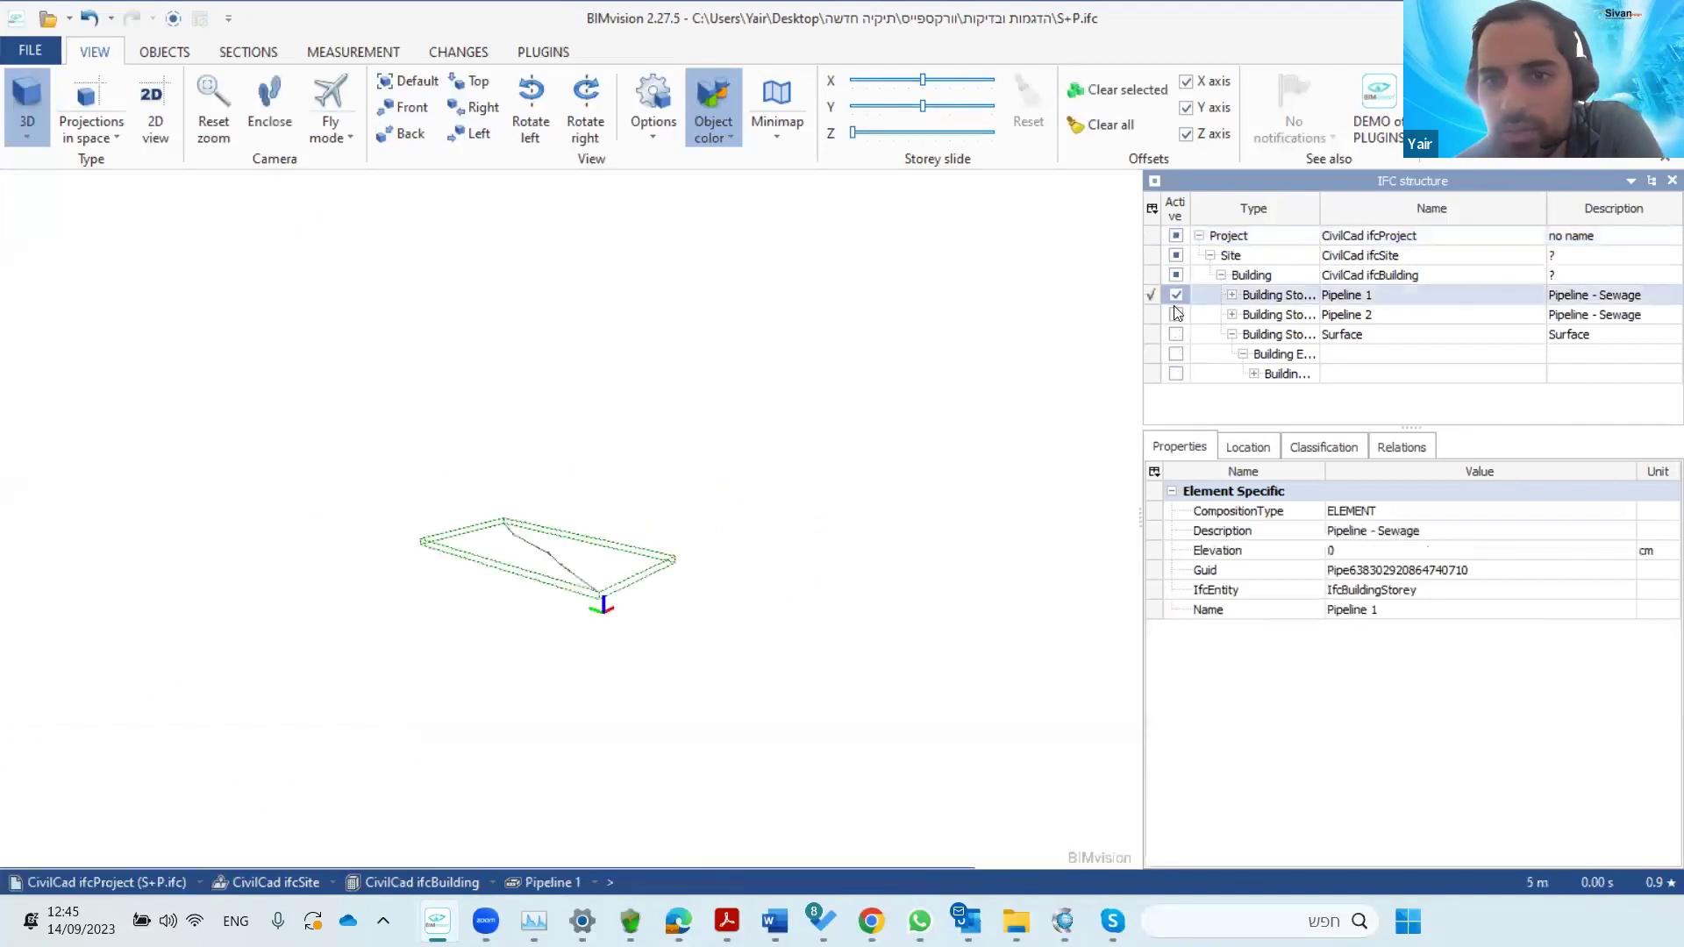
scroll(463, 681, up, 10)
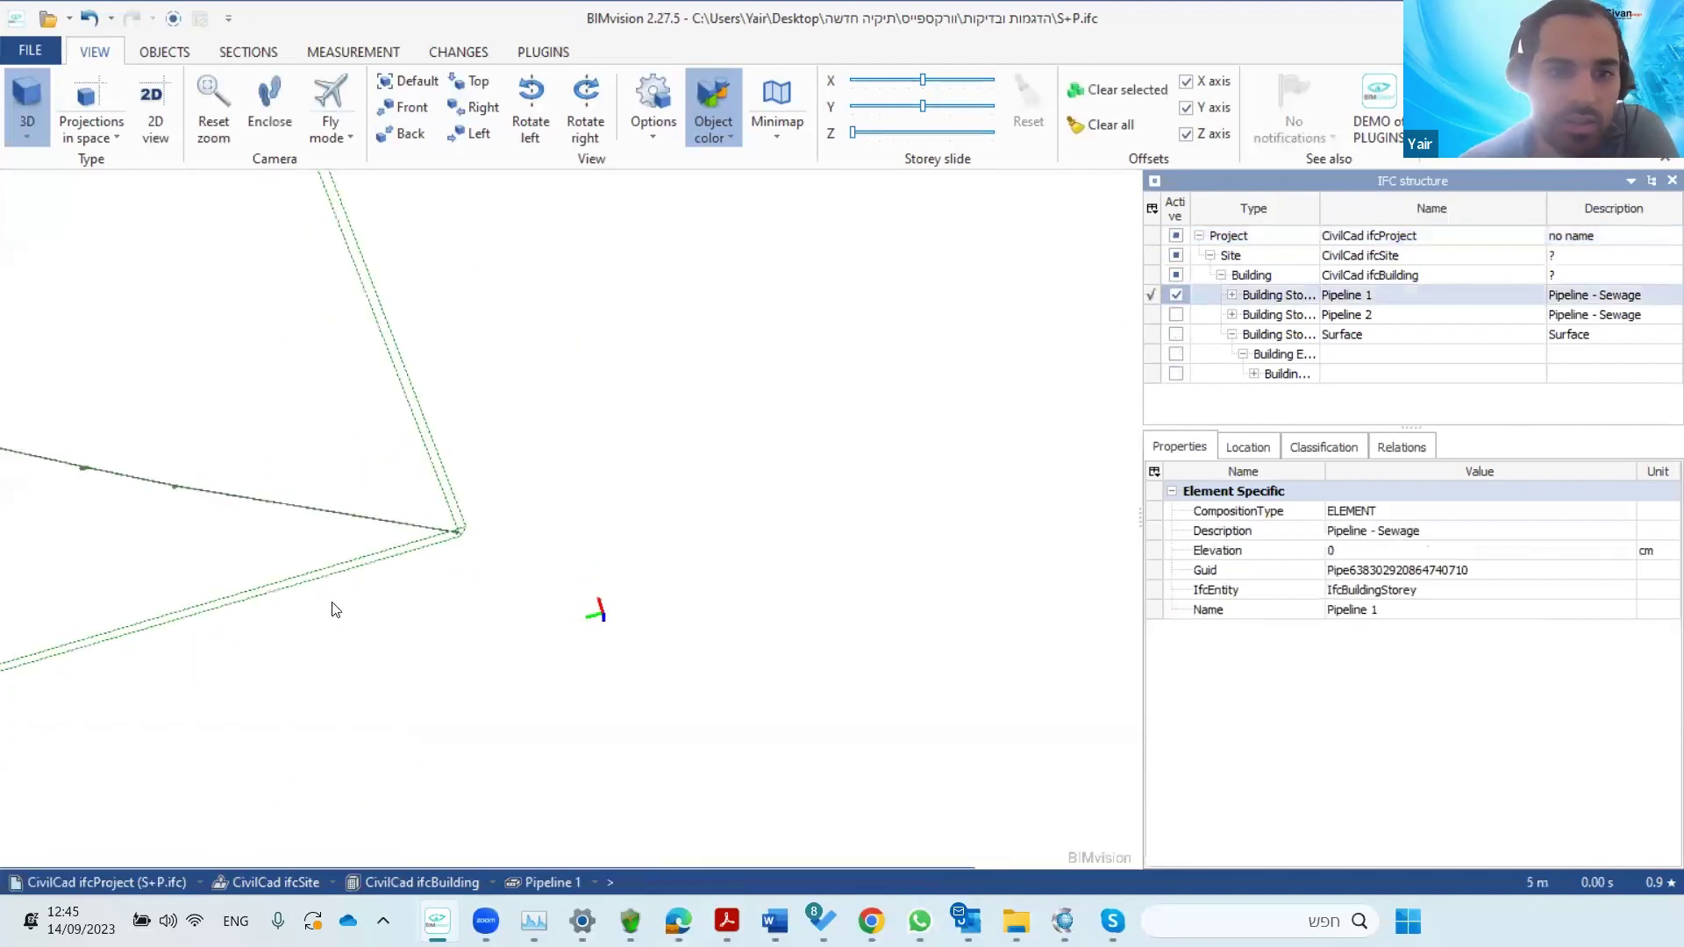
drag(351, 625, 583, 540)
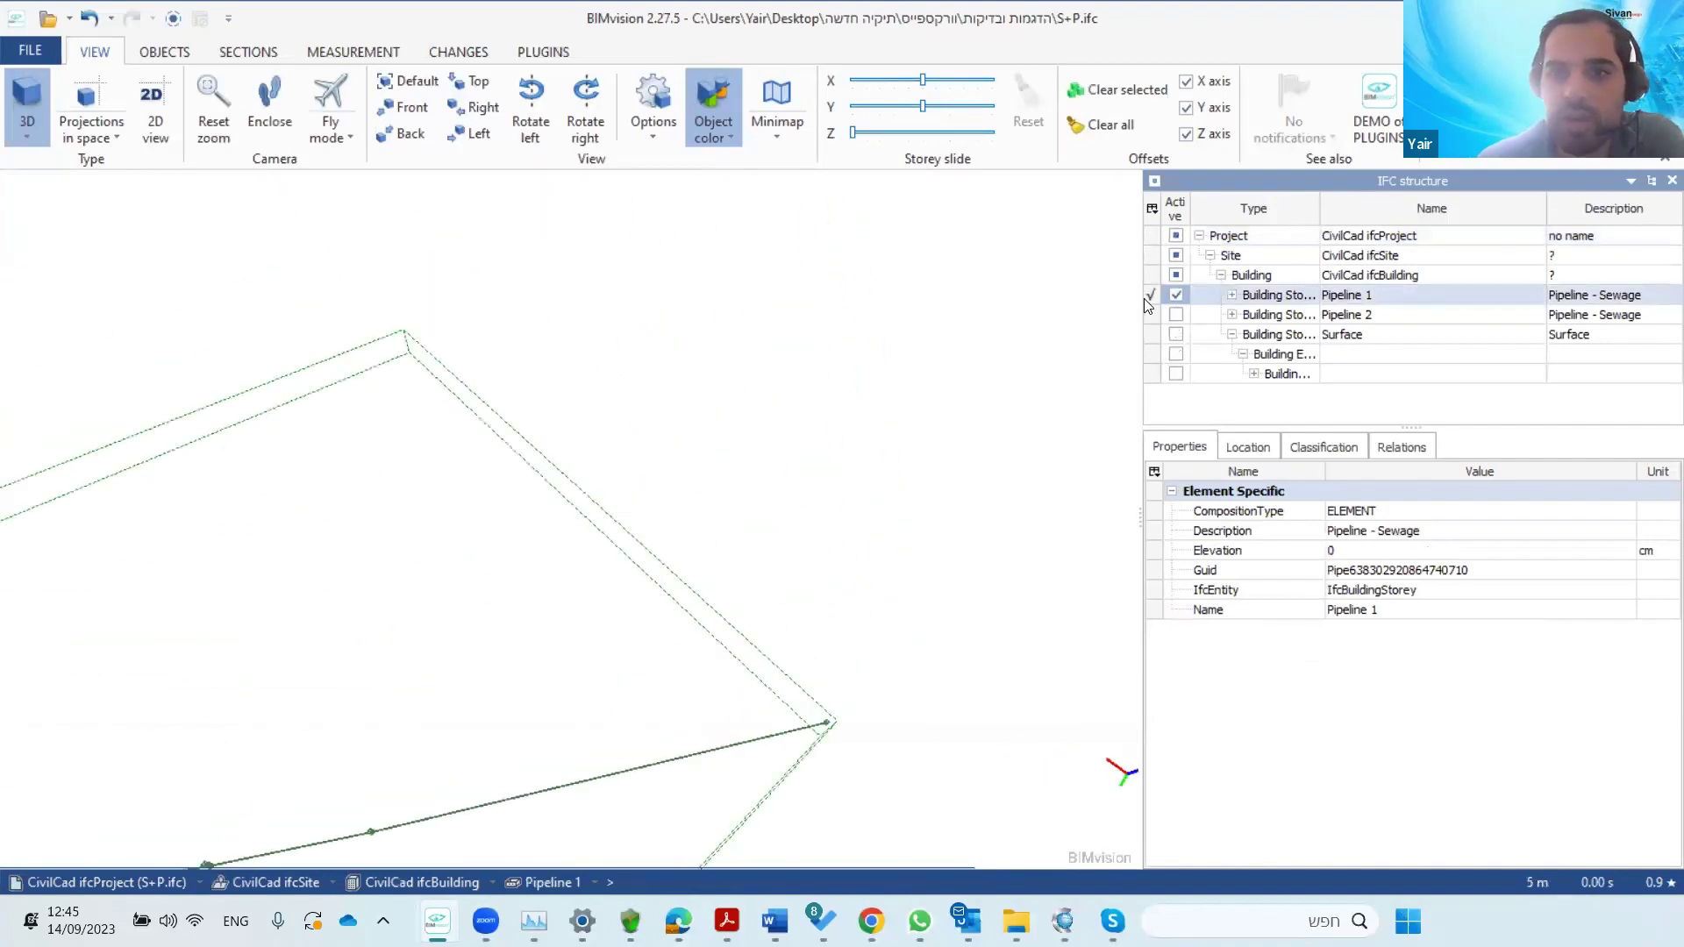
click(1177, 296)
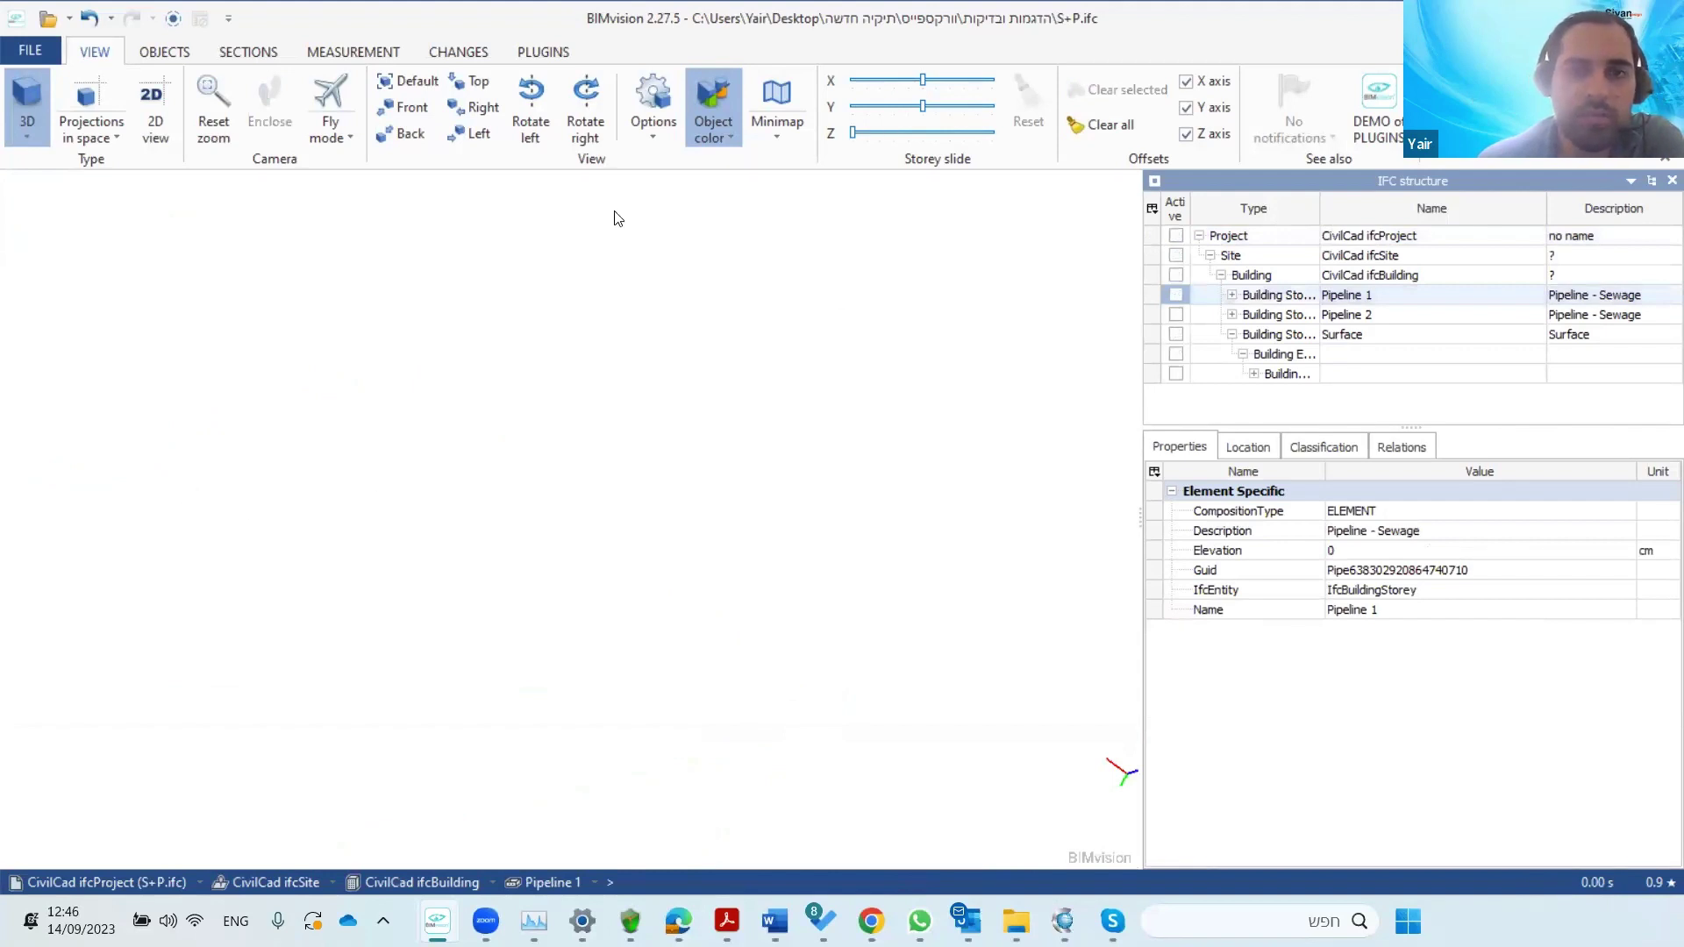
- Show the entire project, select the terrain surface and examine it from several angles
click(1176, 236)
scroll(788, 435, up, 10)
drag(619, 523, 626, 623)
click(626, 623)
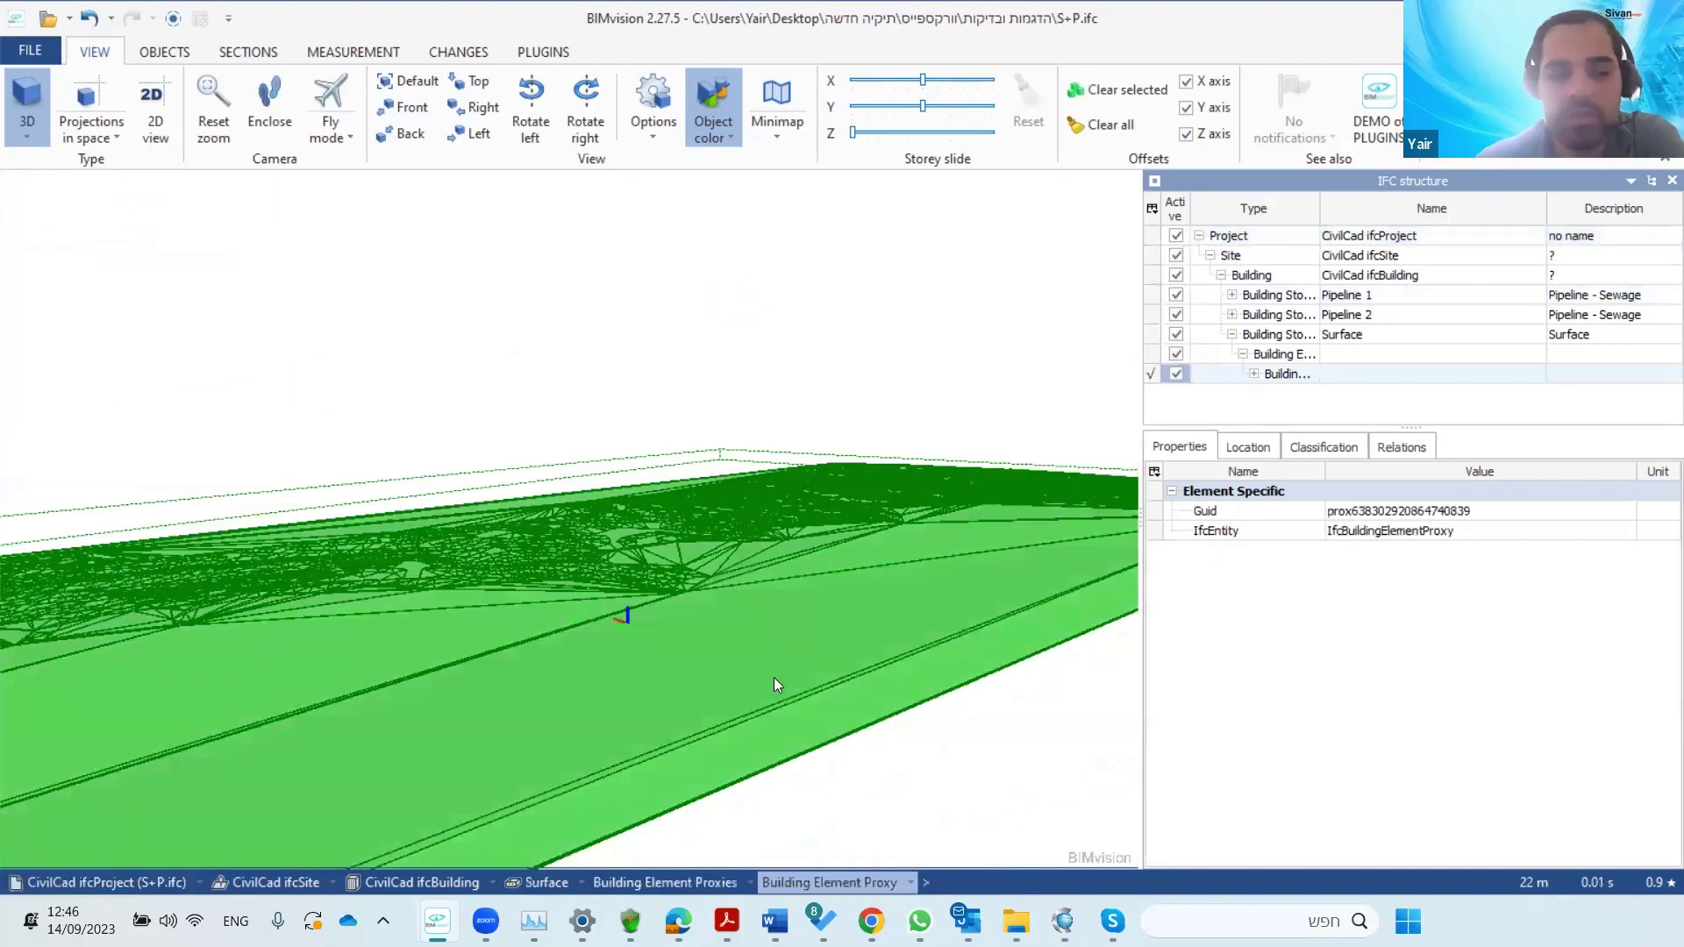
mouse_move(594, 632)
mouse_down()
mouse_move(466, 686)
mouse_move(436, 549)
mouse_move(504, 732)
mouse_move(571, 717)
mouse_up()
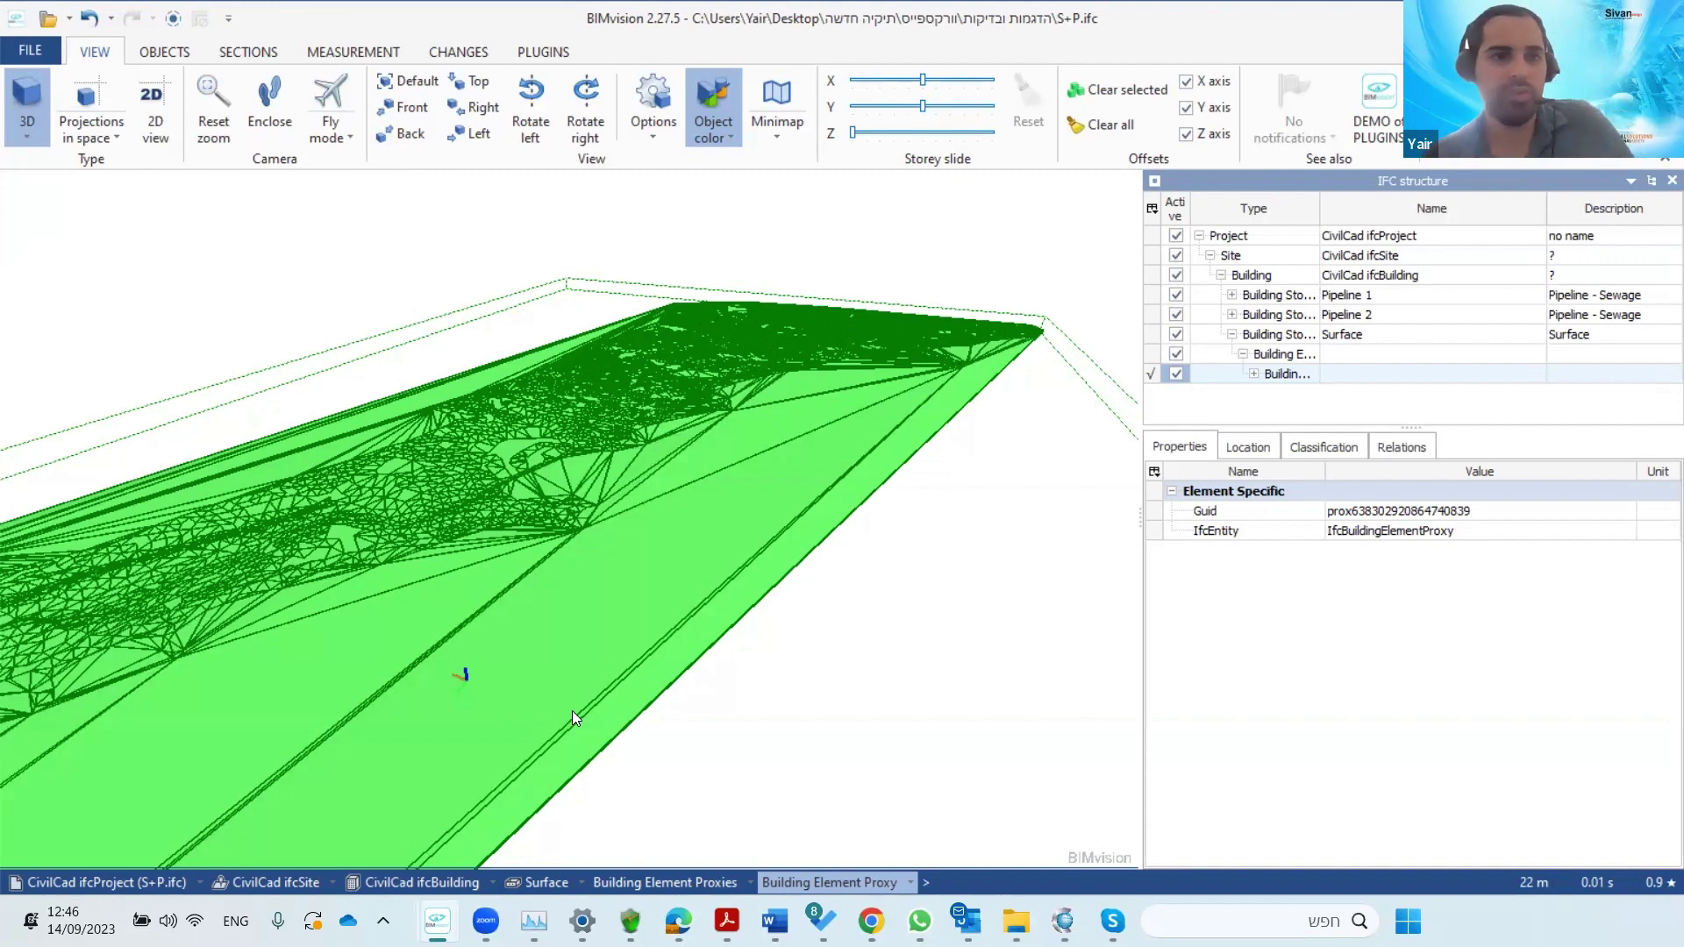
drag(628, 619, 676, 561)
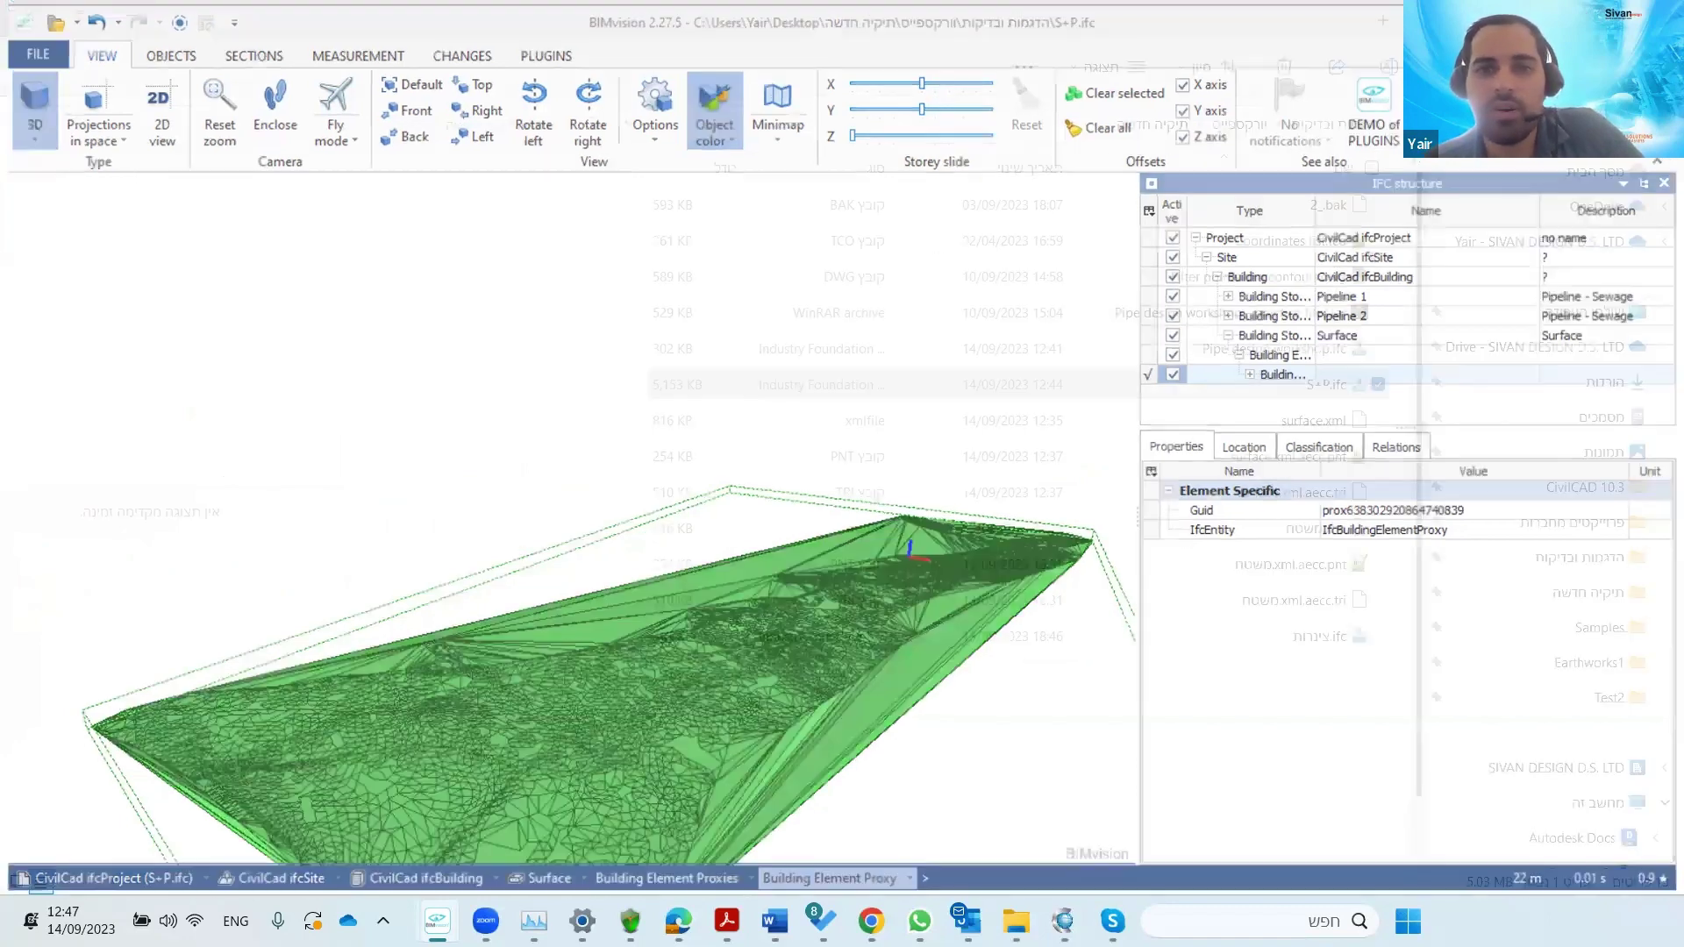
- Minimise BIMvision and the open folder windows to return to the CivilCAD drawing
click(1583, 16)
click(130, 25)
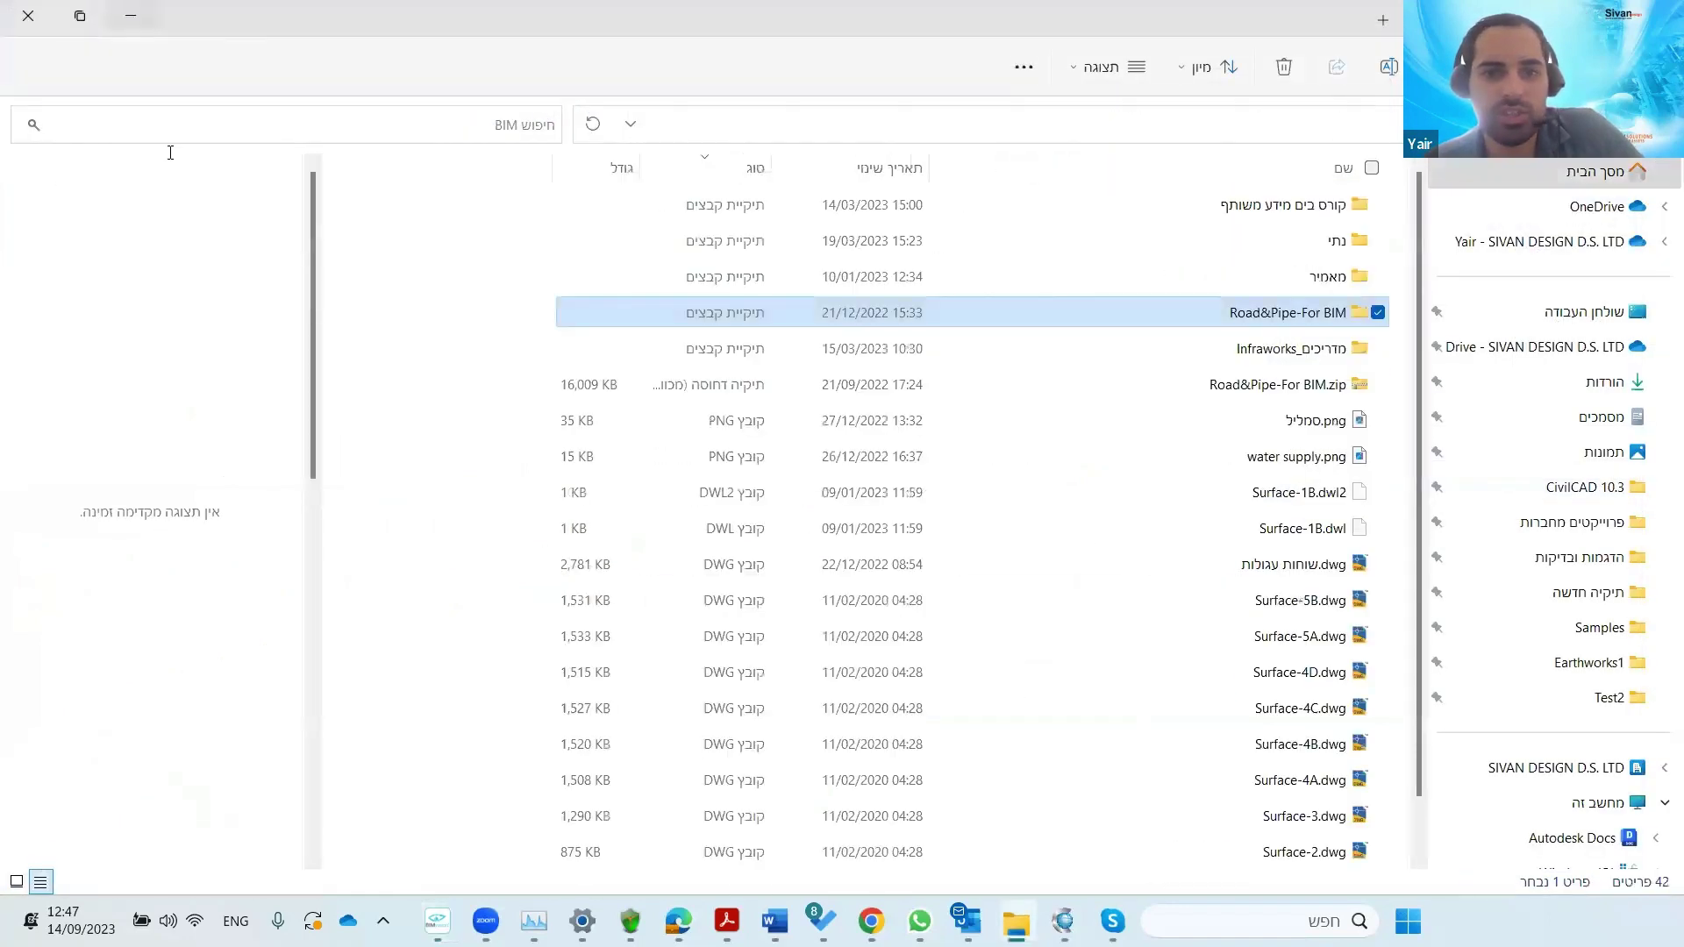
click(130, 16)
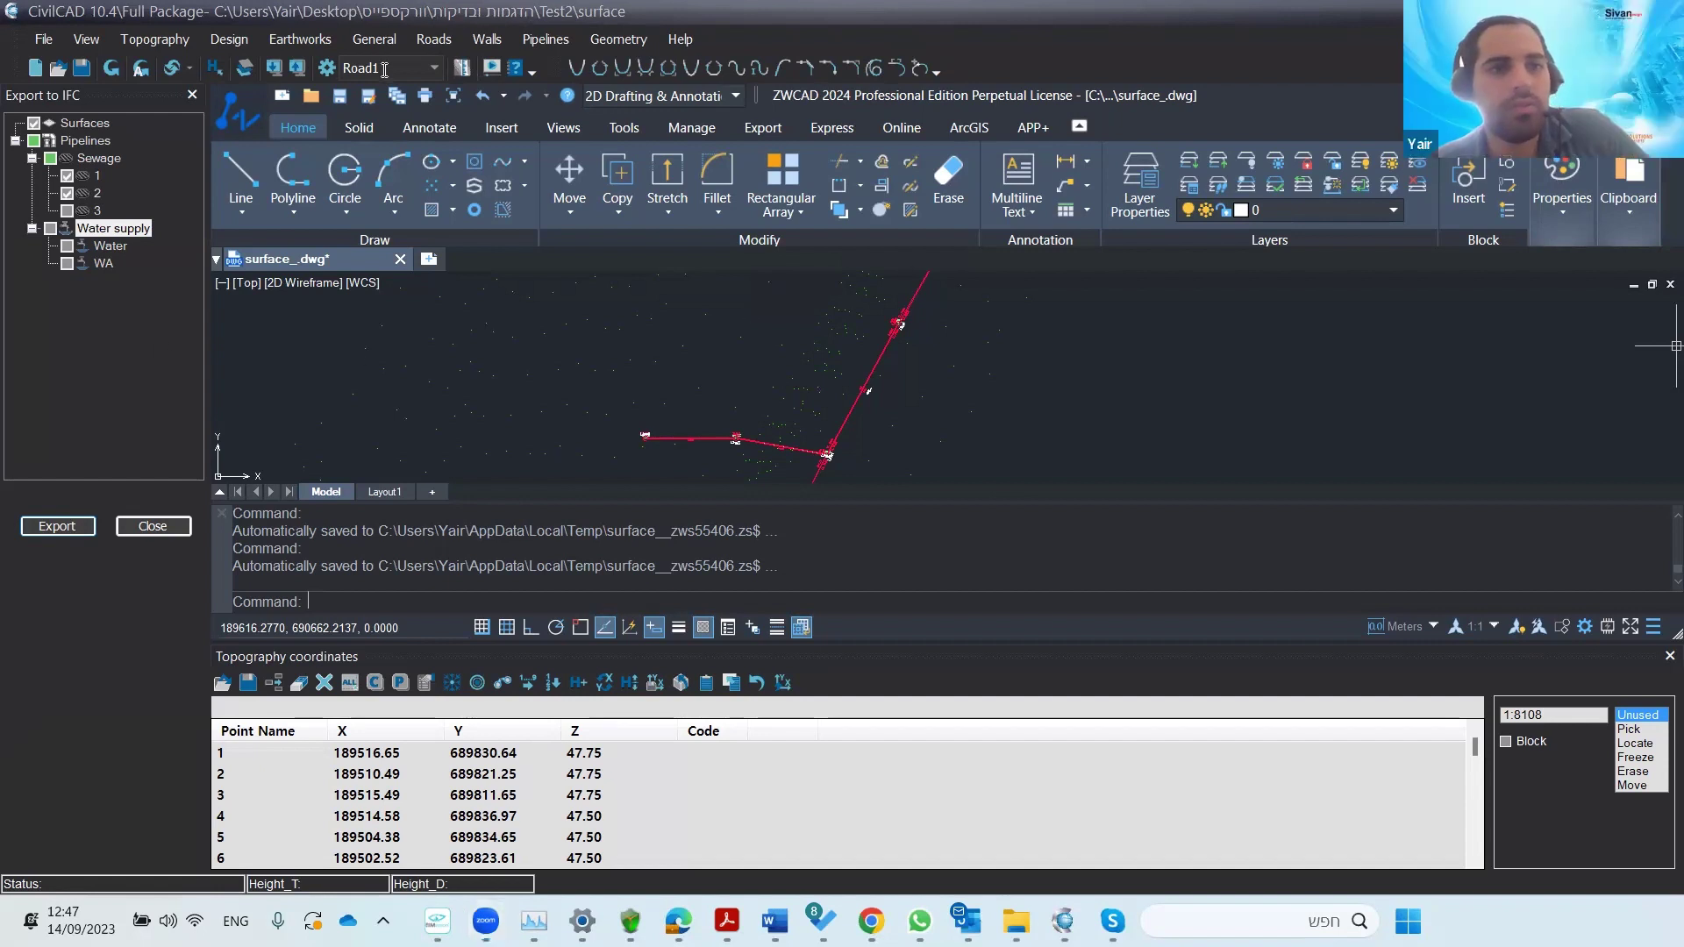
click(536, 42)
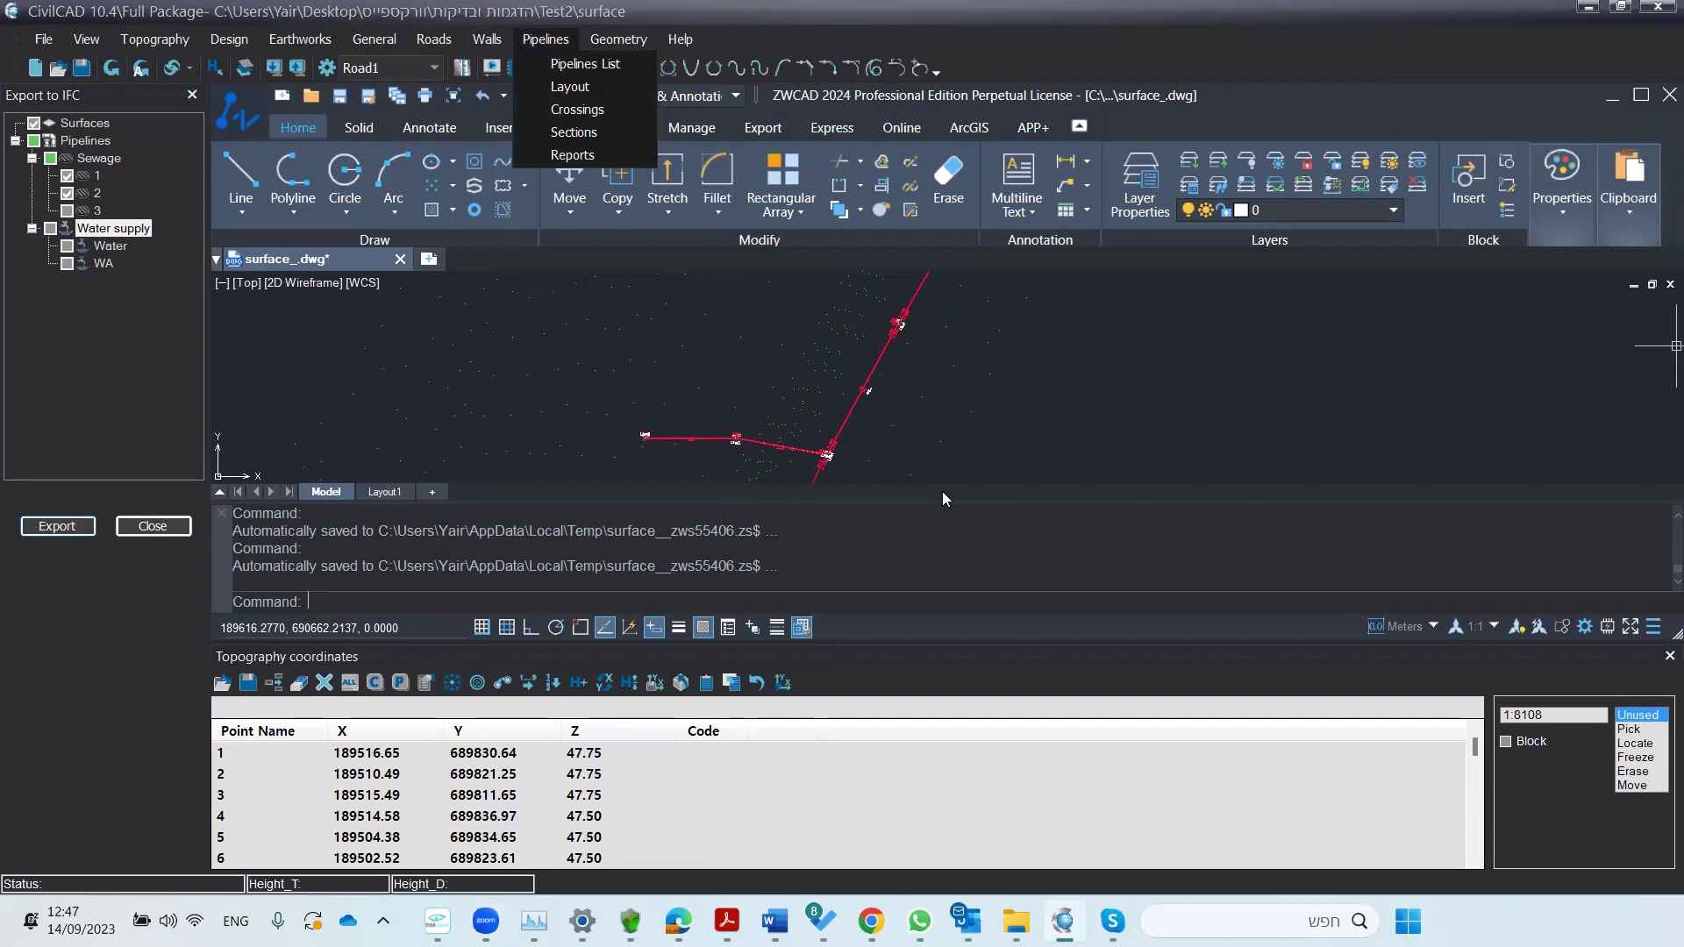
click(540, 50)
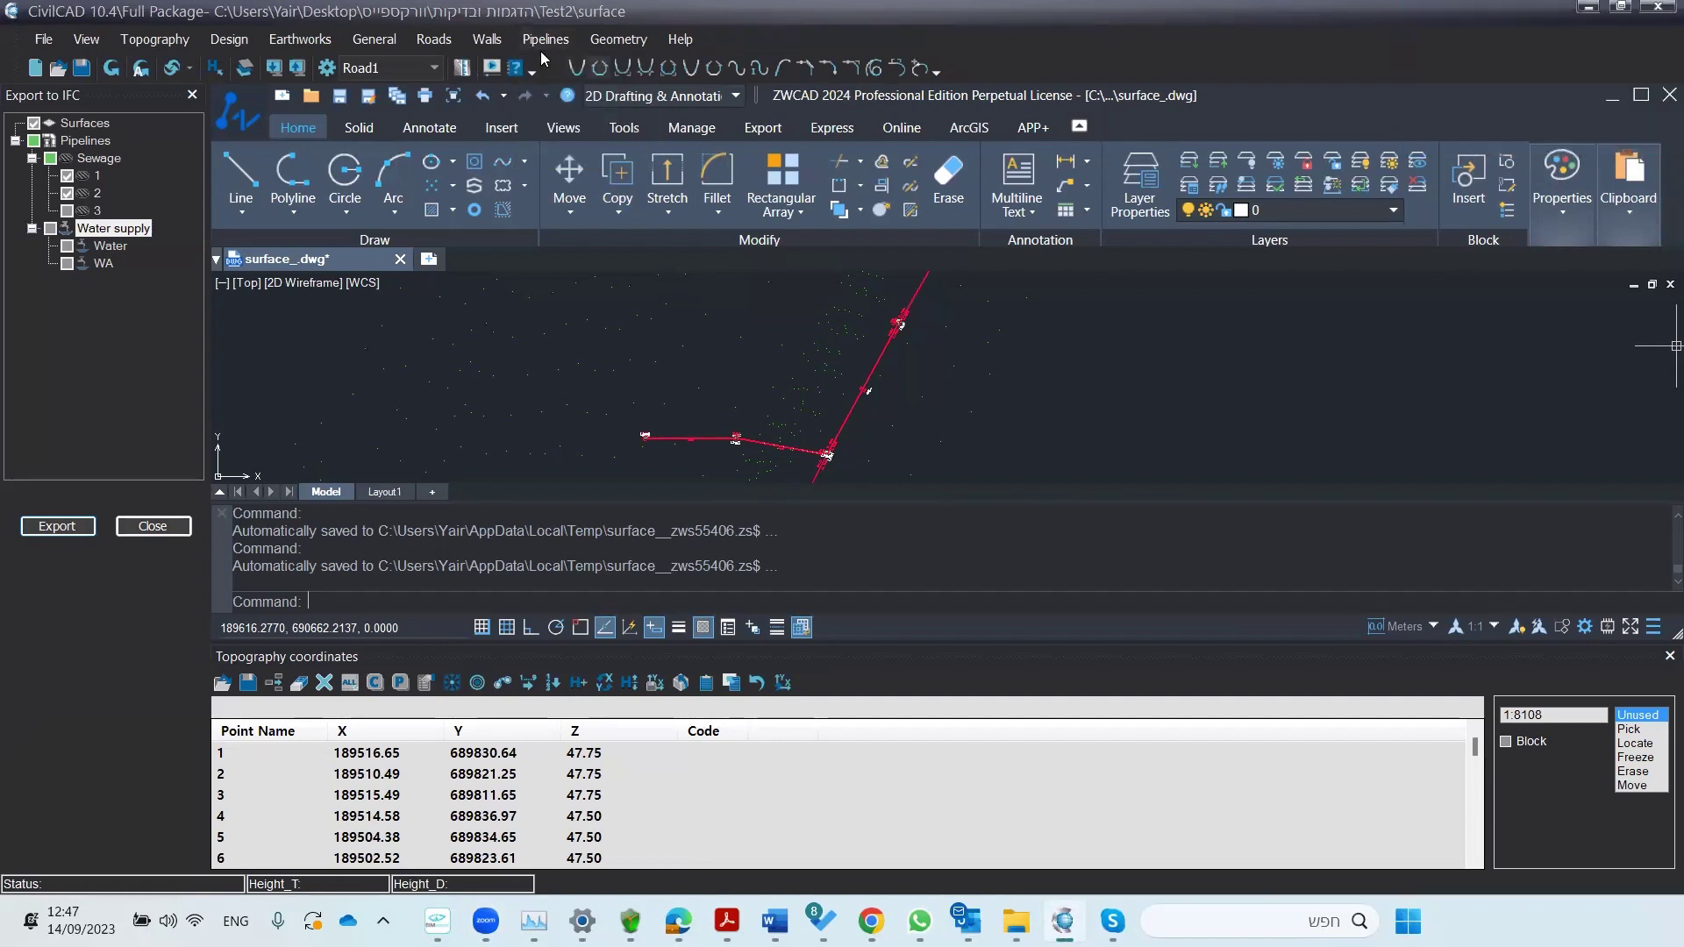
- Open the Layer Properties Manager and close the Export to IFC and Topography coordinates panels
click(1141, 205)
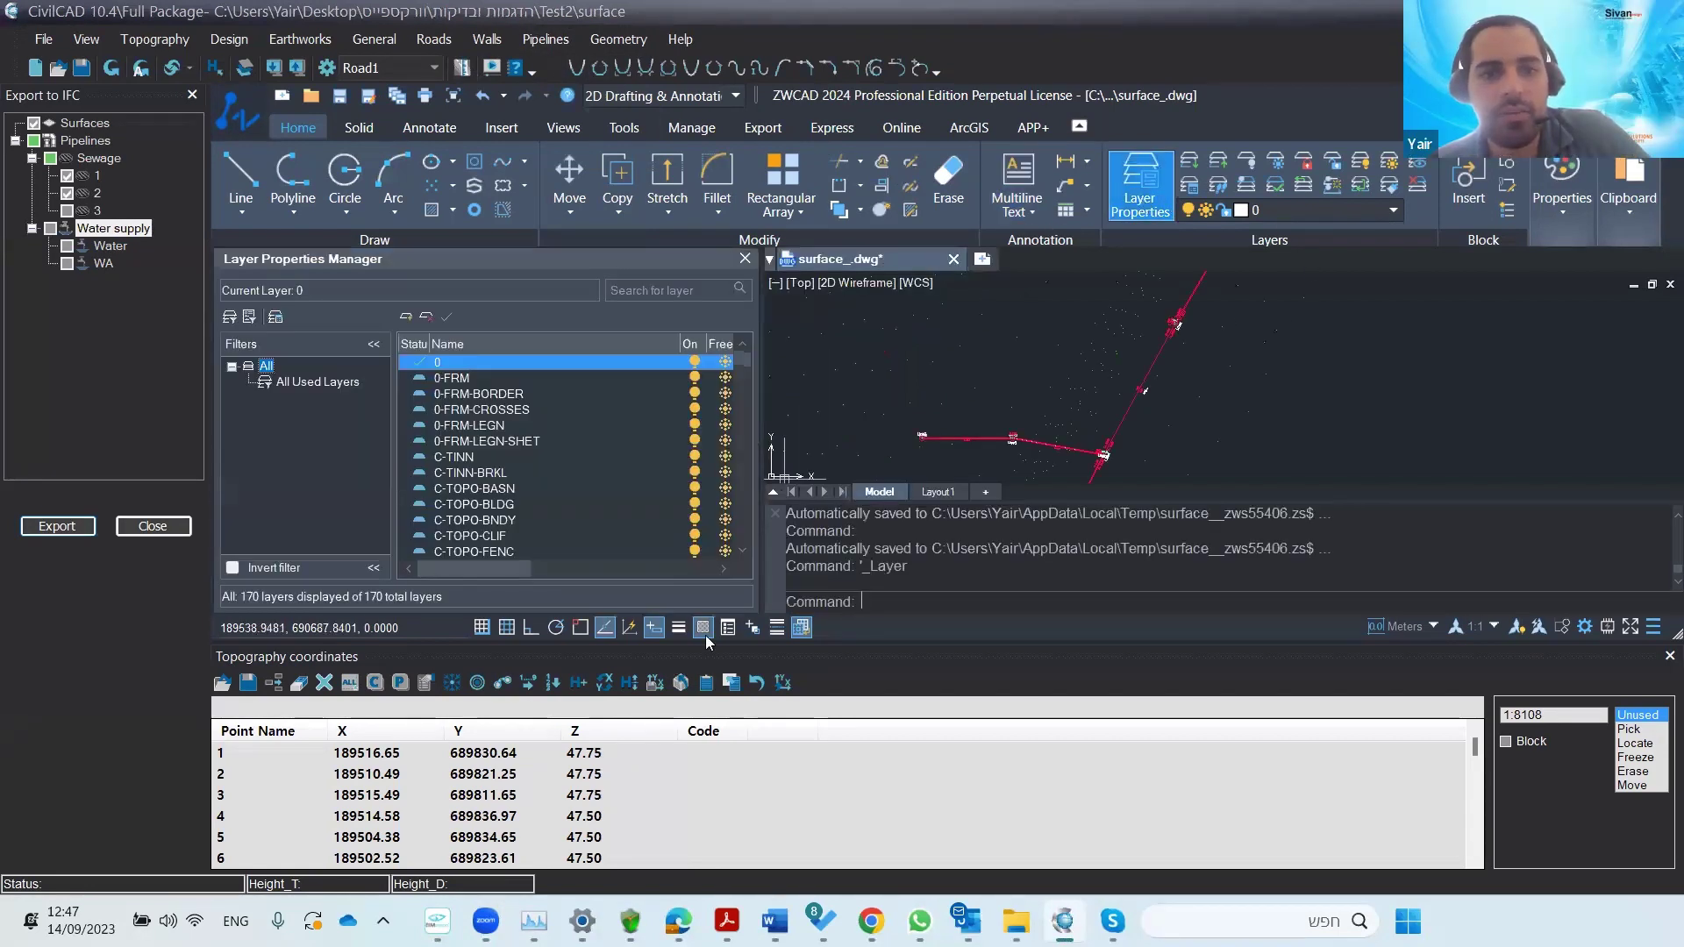
scroll(647, 496, down, 20)
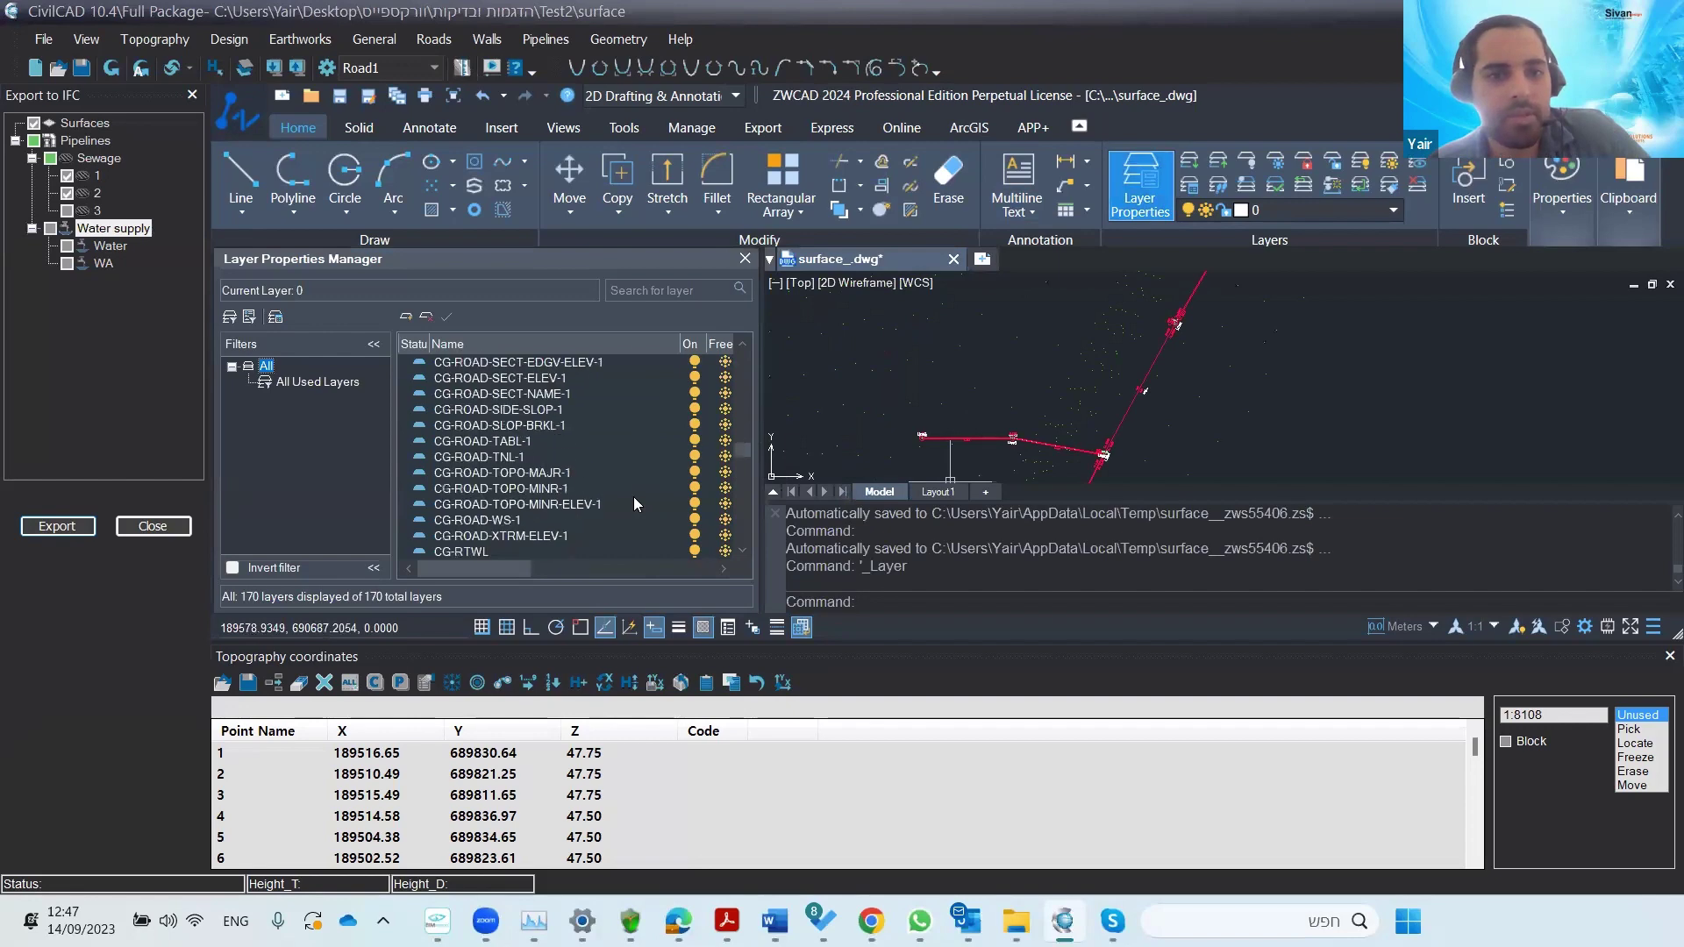
click(193, 95)
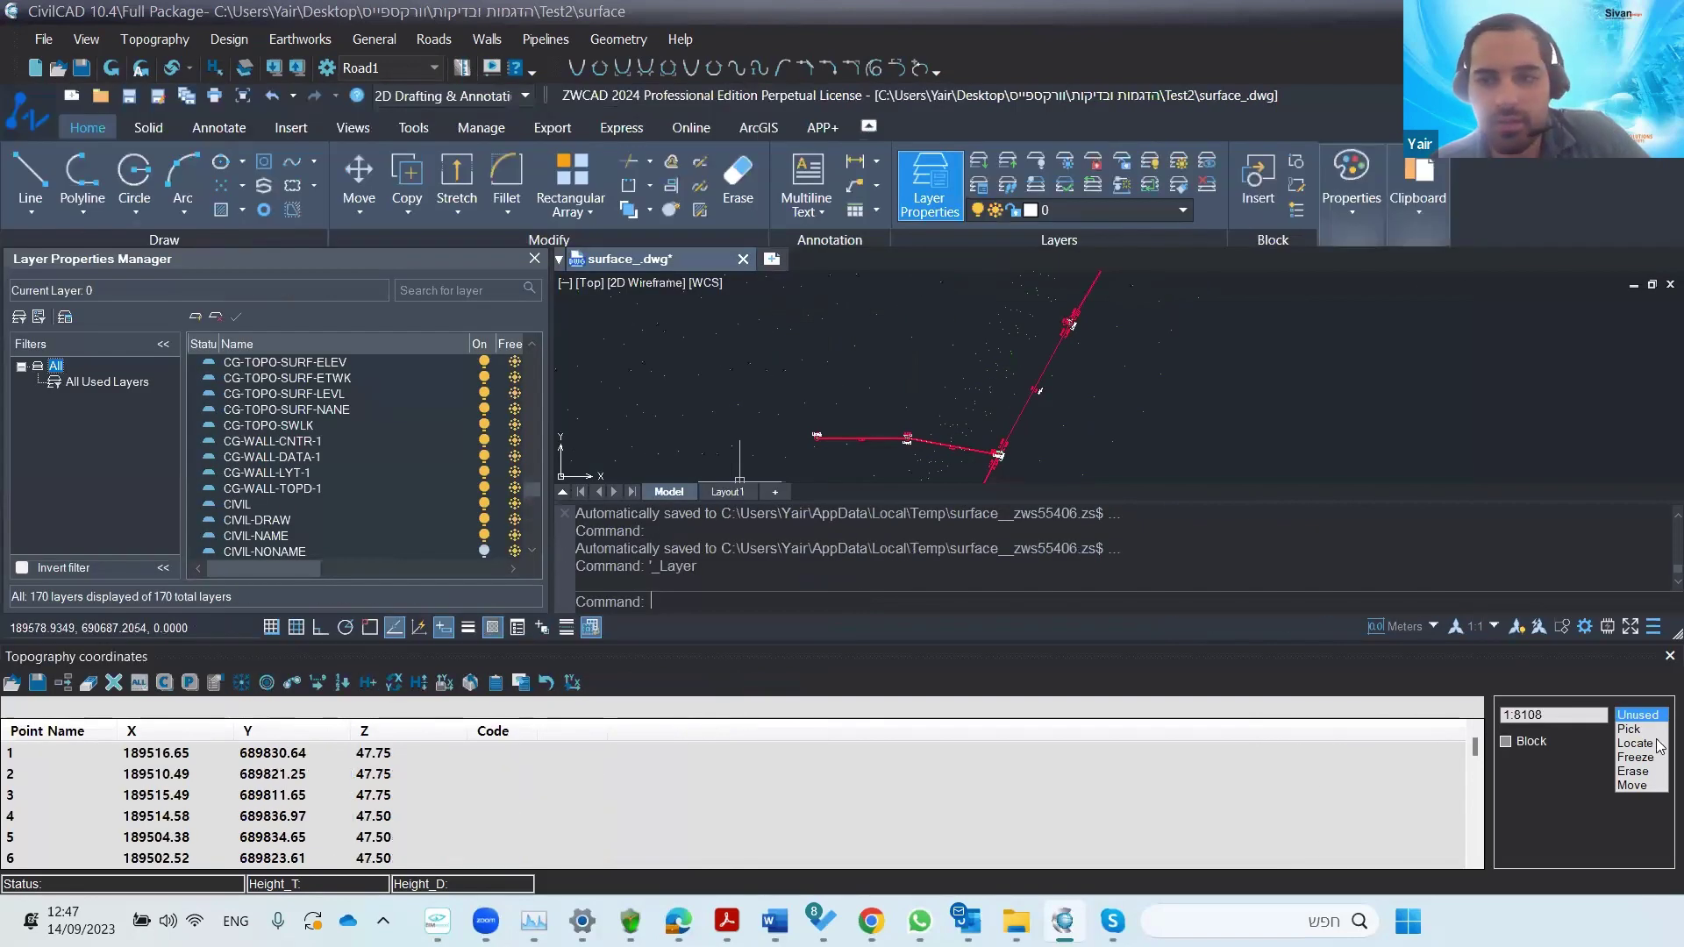
click(1669, 656)
- Review the colours and linetypes assigned to the sewer, storm and water pipeline layers
scroll(318, 763, down, 10)
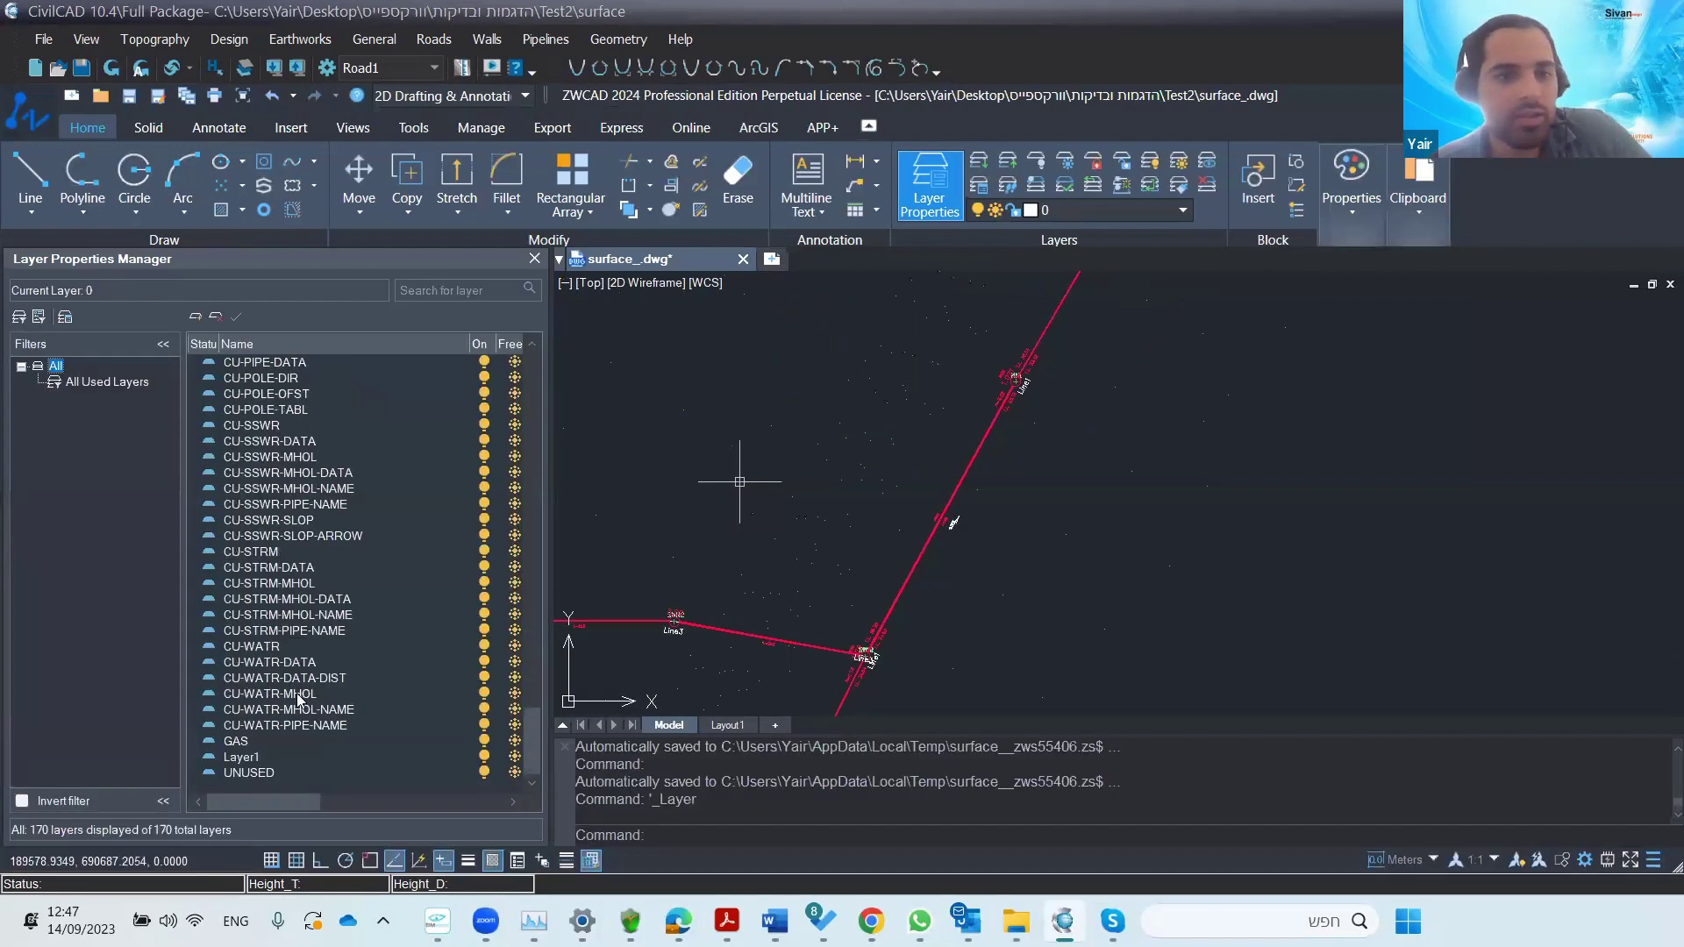
drag(281, 803, 356, 805)
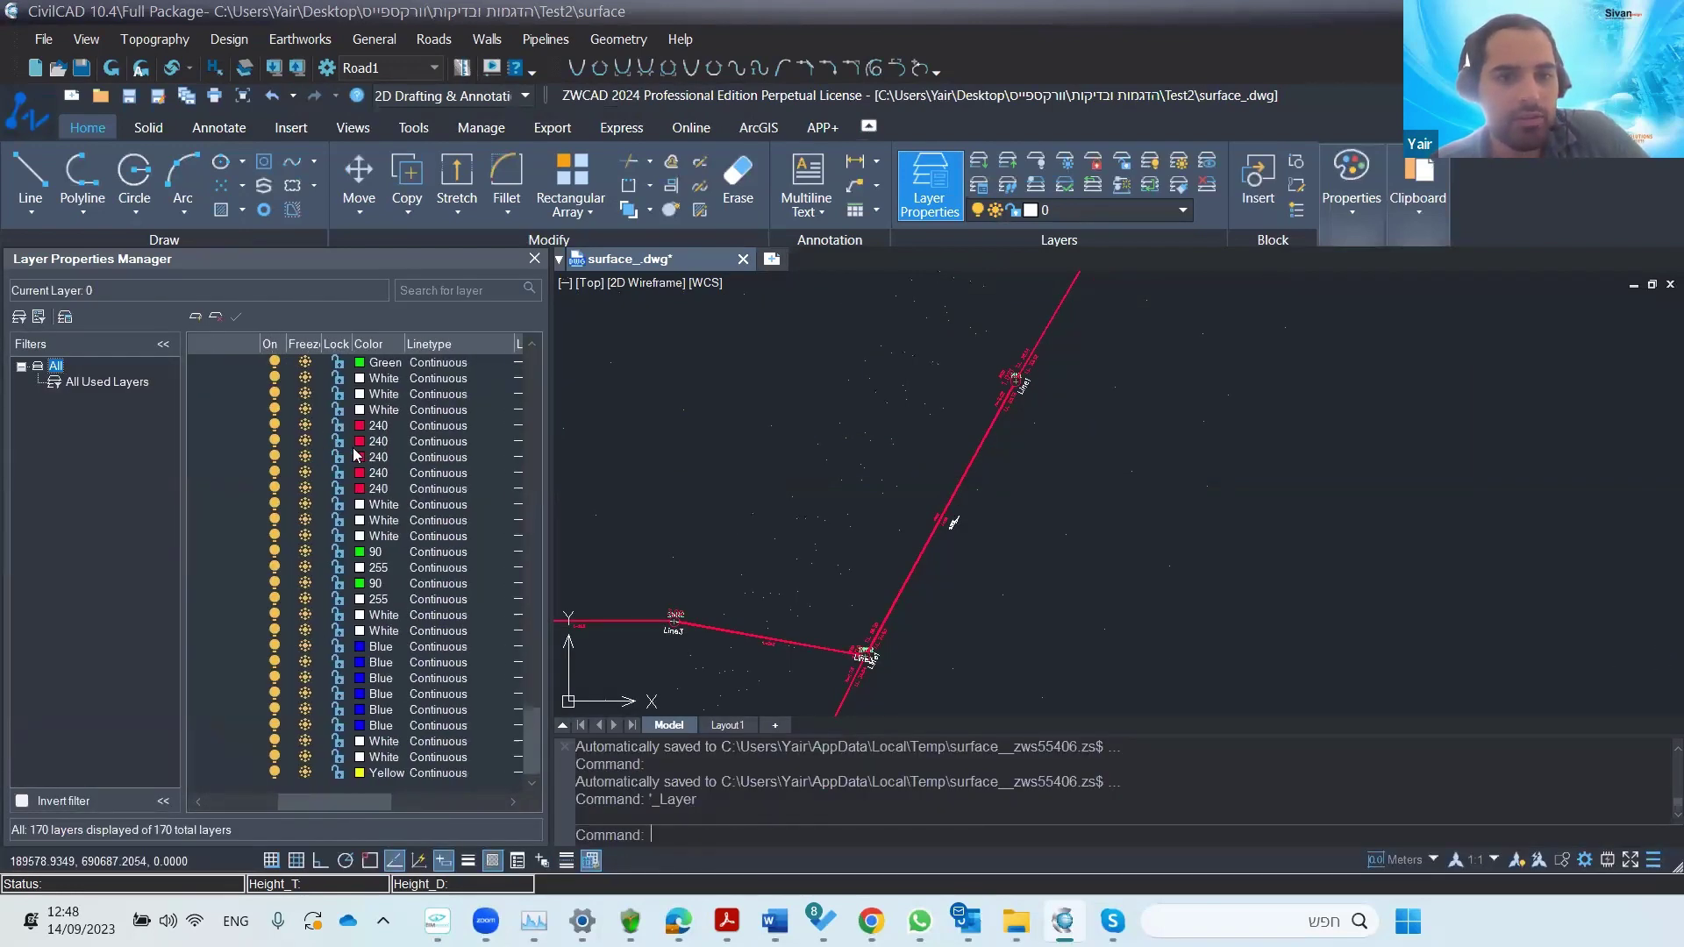
scroll(342, 487, up, 3)
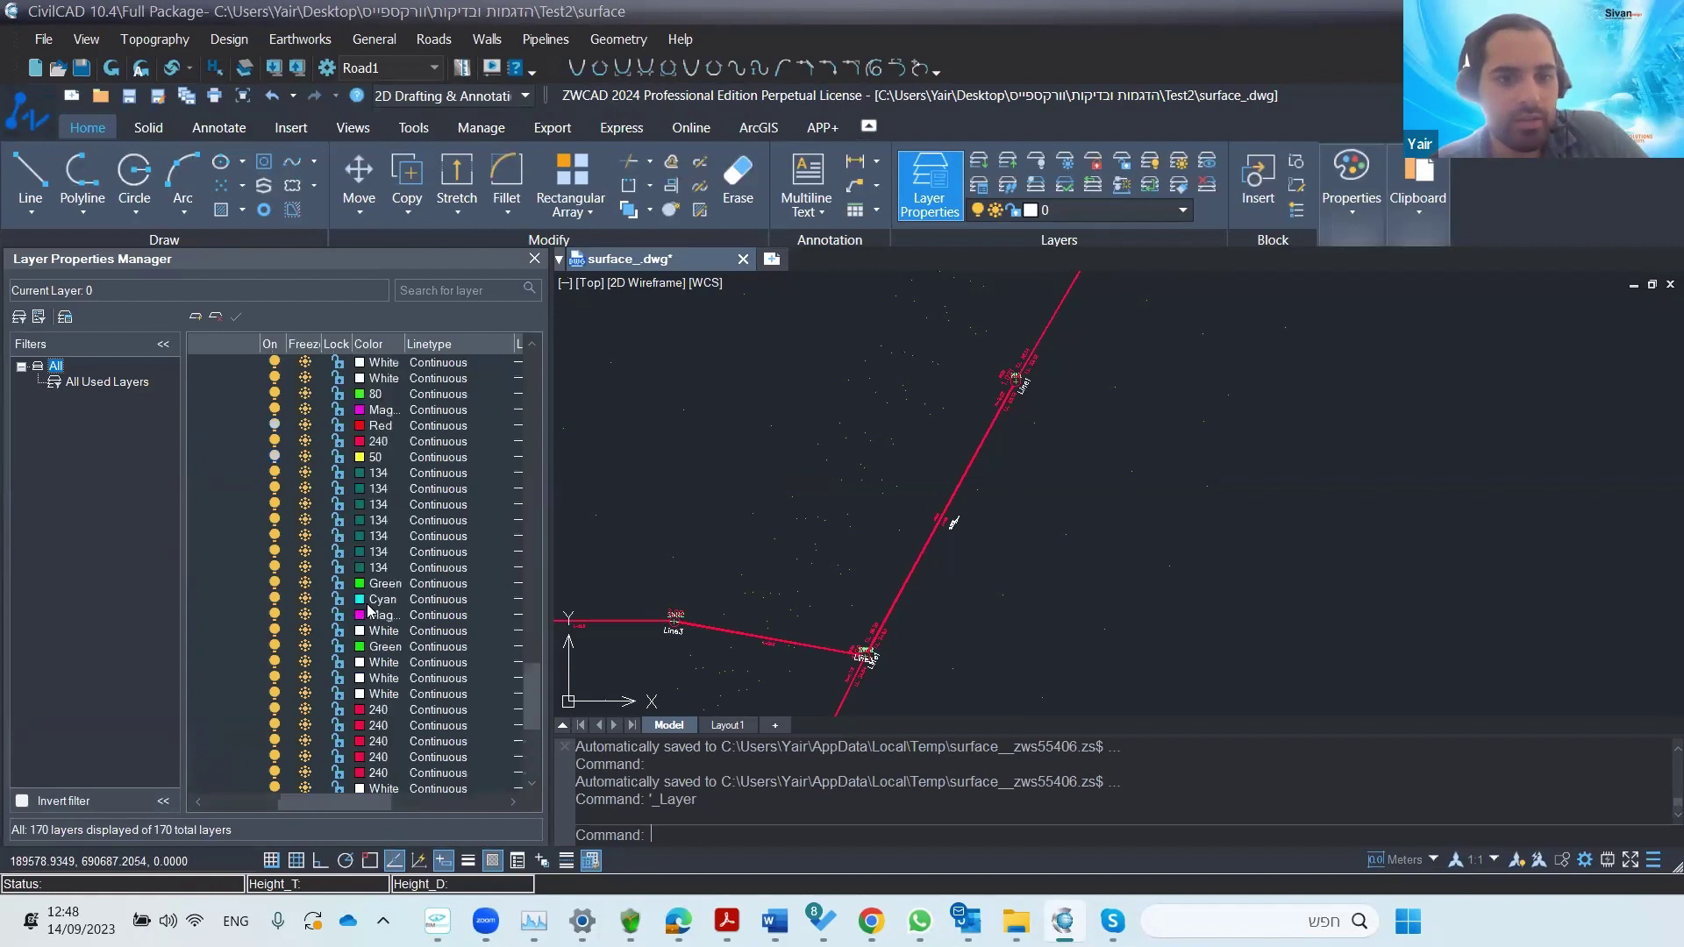
scroll(359, 653, down, 3)
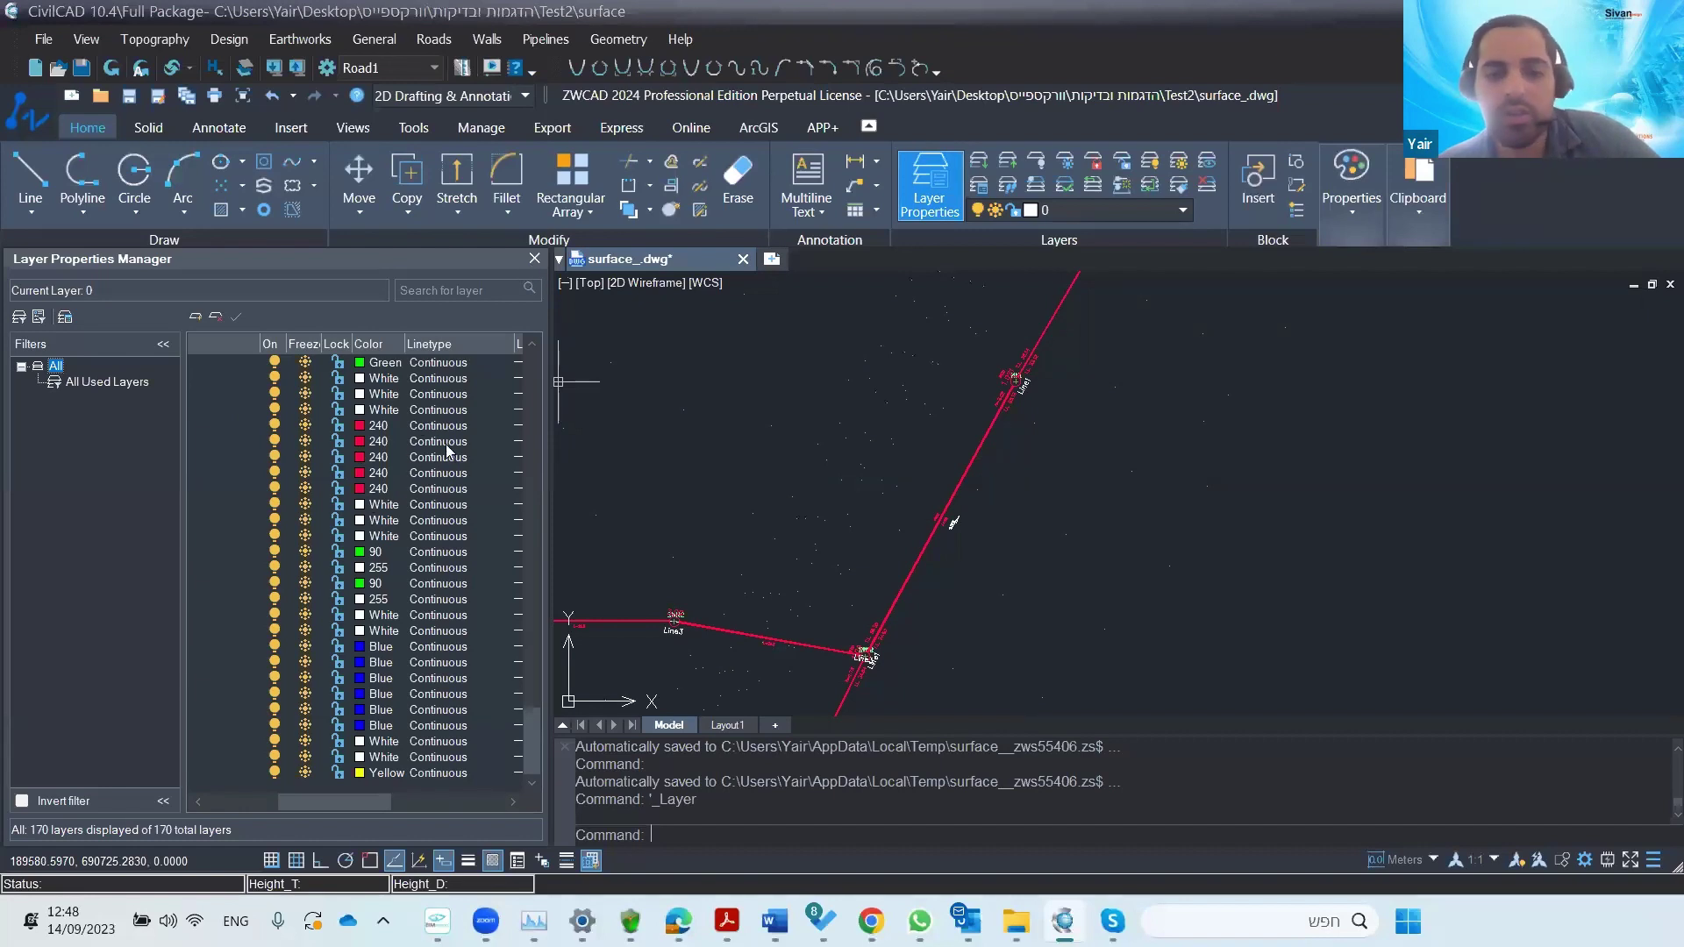
- Close the Layer Properties Manager and switch to the BIM folder in File Explorer
click(534, 258)
key(alt+Tab)
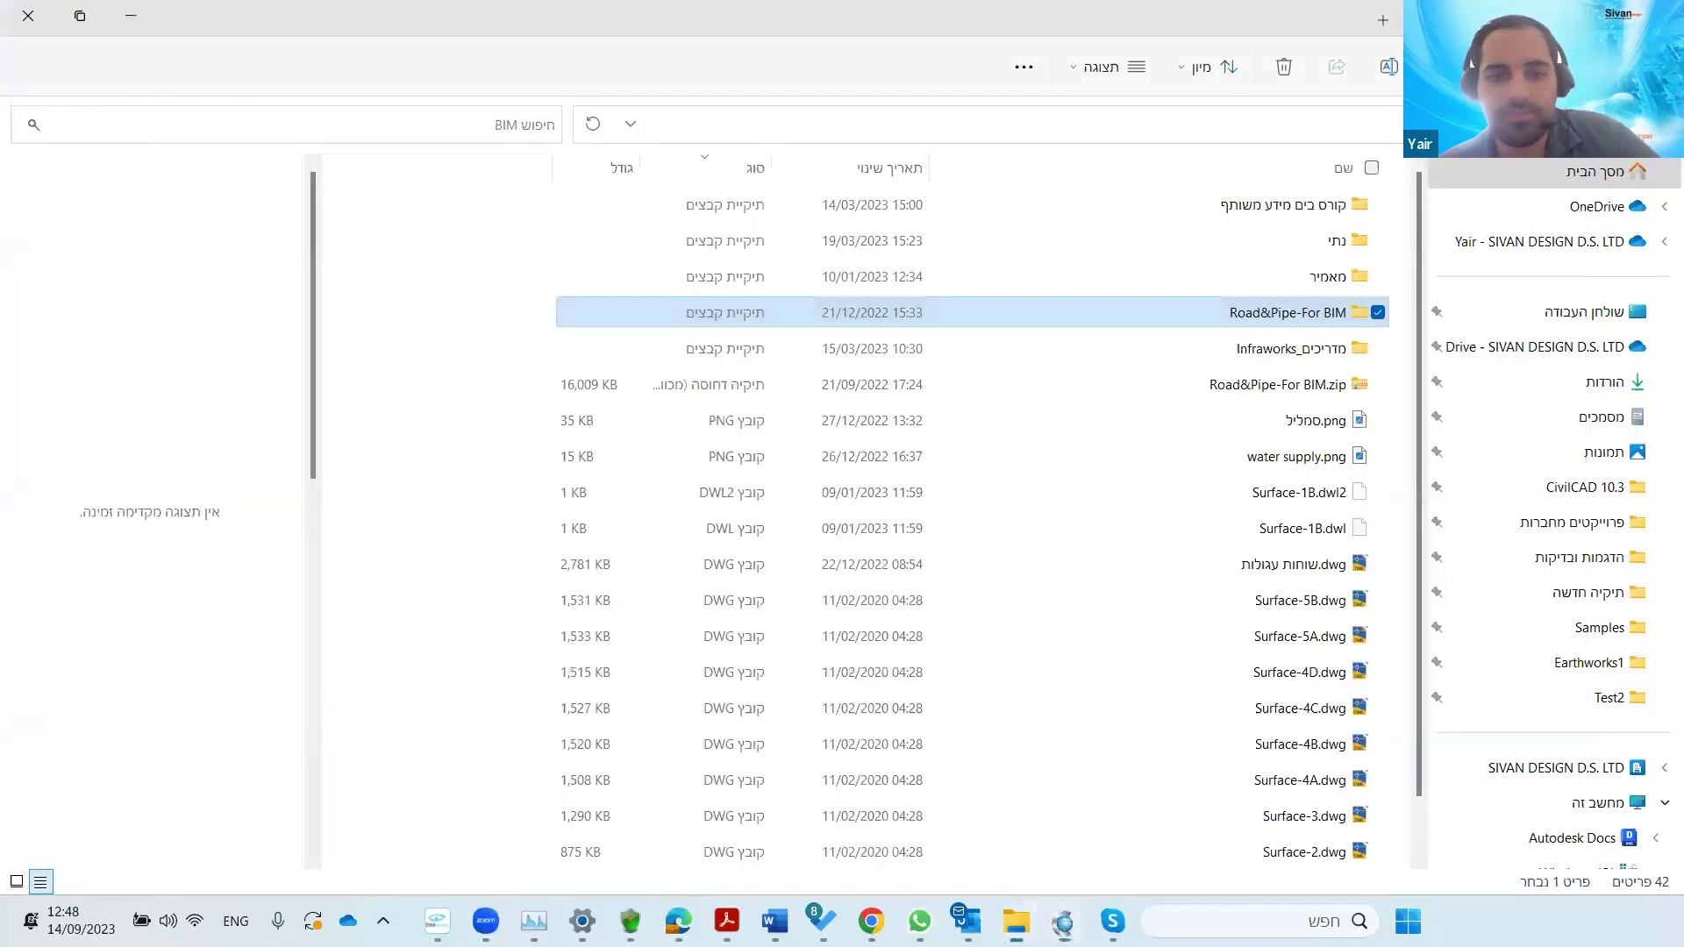
- Open the Main.dwt template from the CivilCAD 10.3 Codes folder in Documents, starting a drawing in Civil 3D
click(1552, 415)
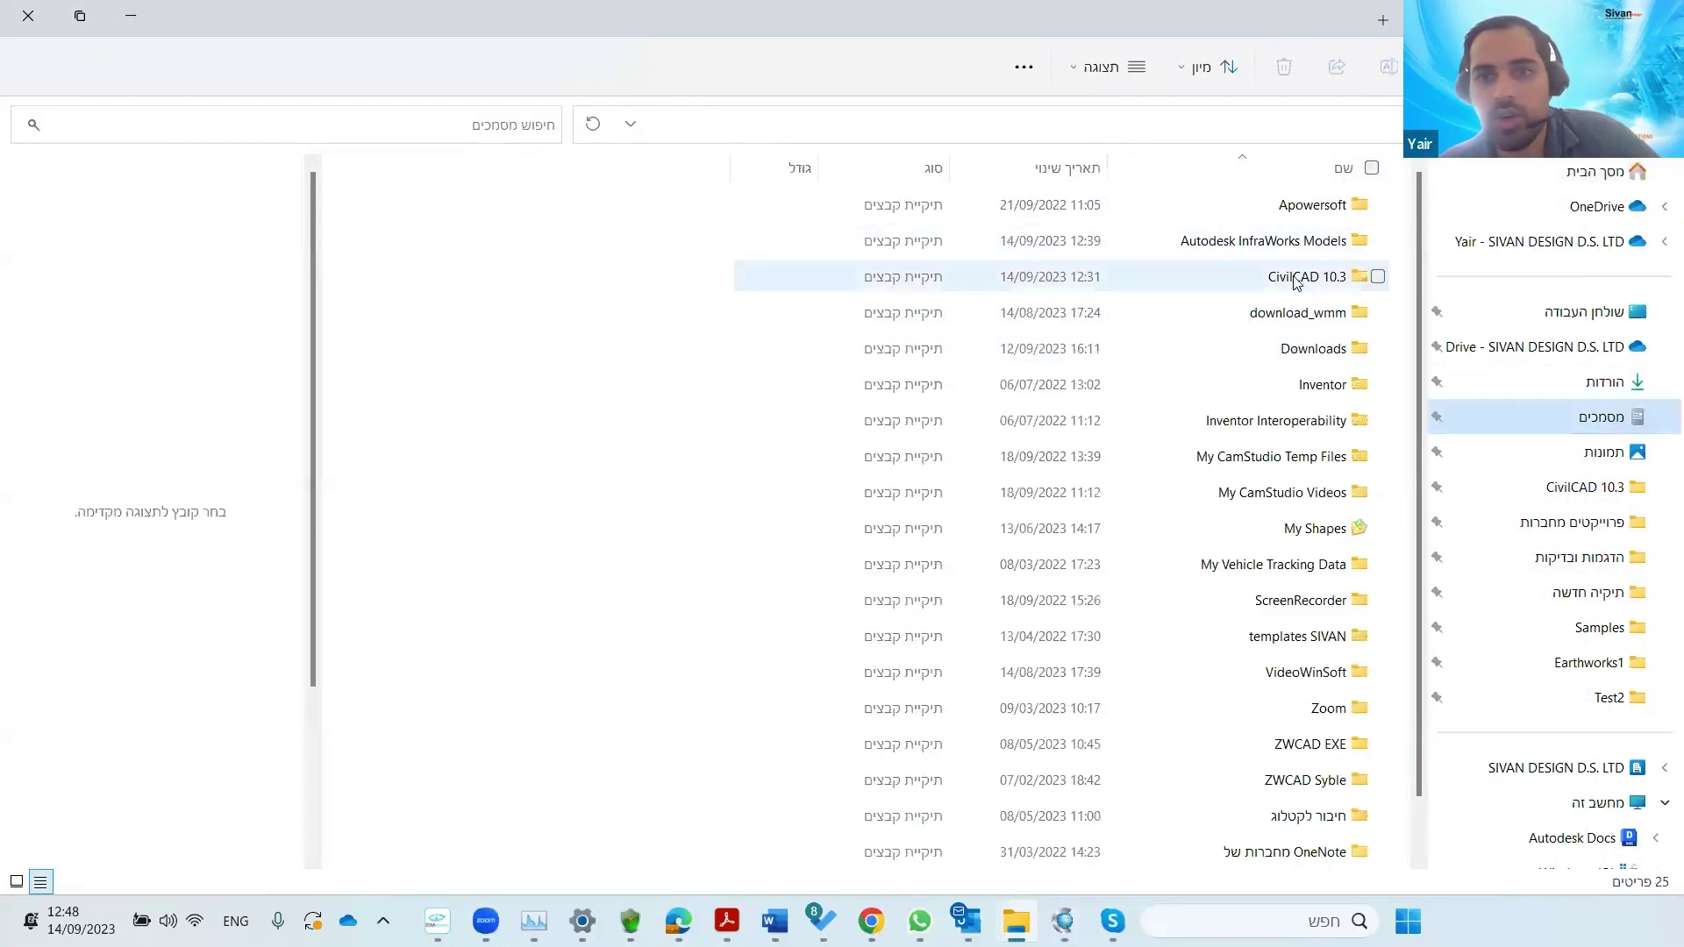
double_click(1283, 281)
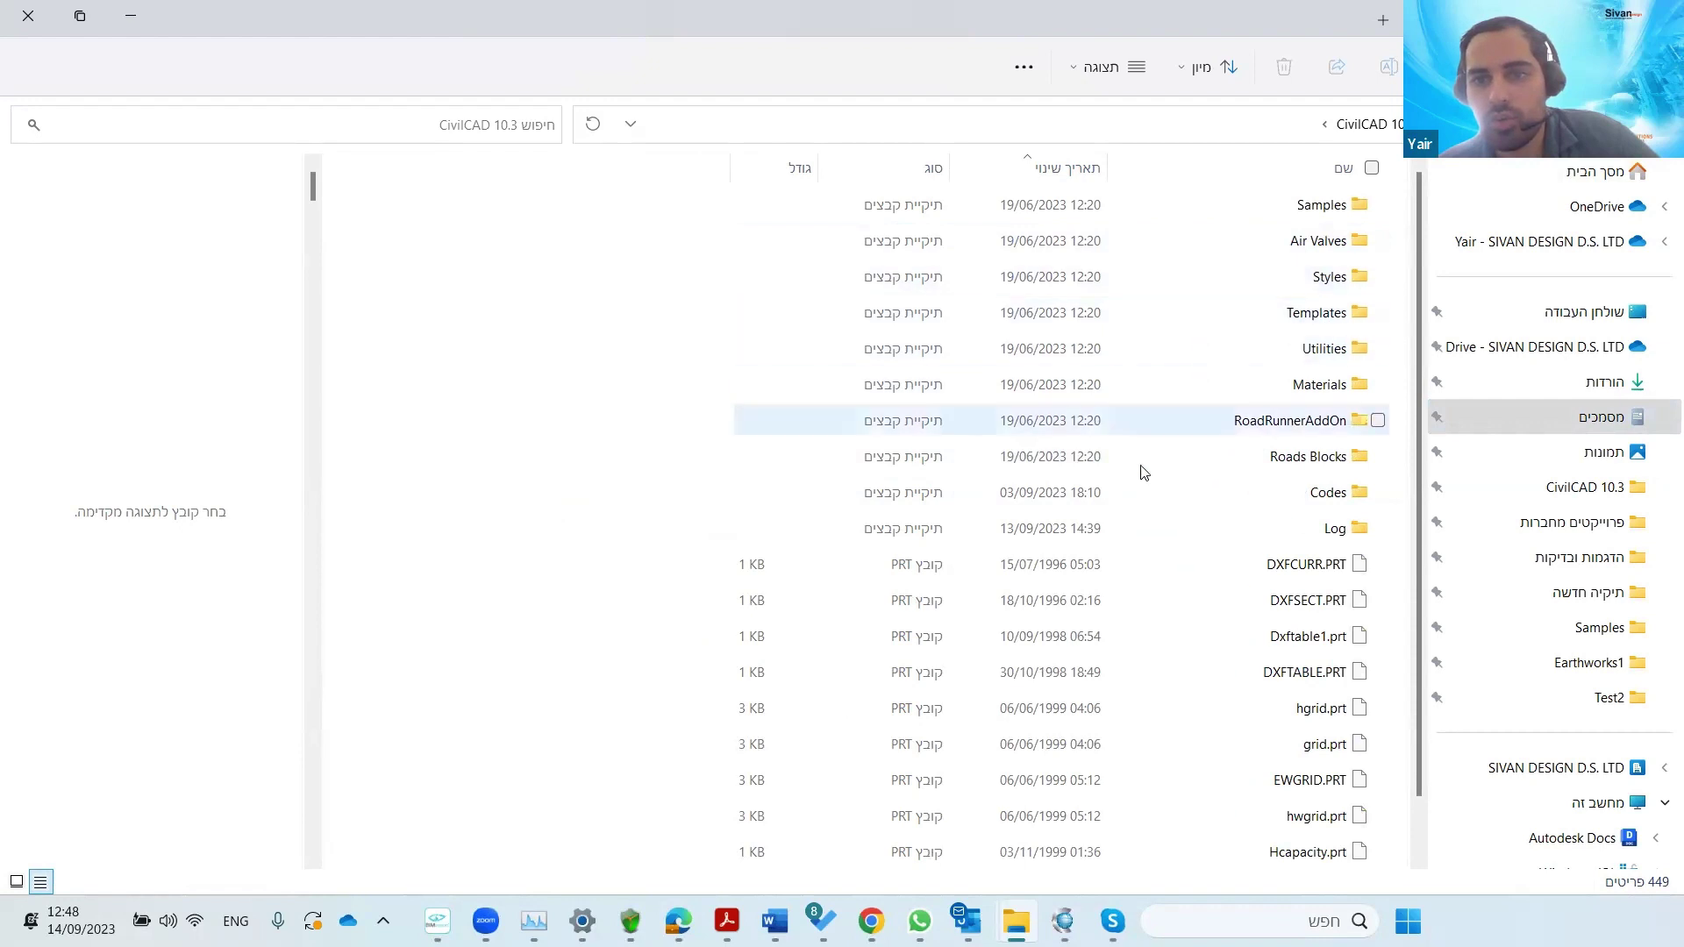
scroll(1167, 503, down, 15)
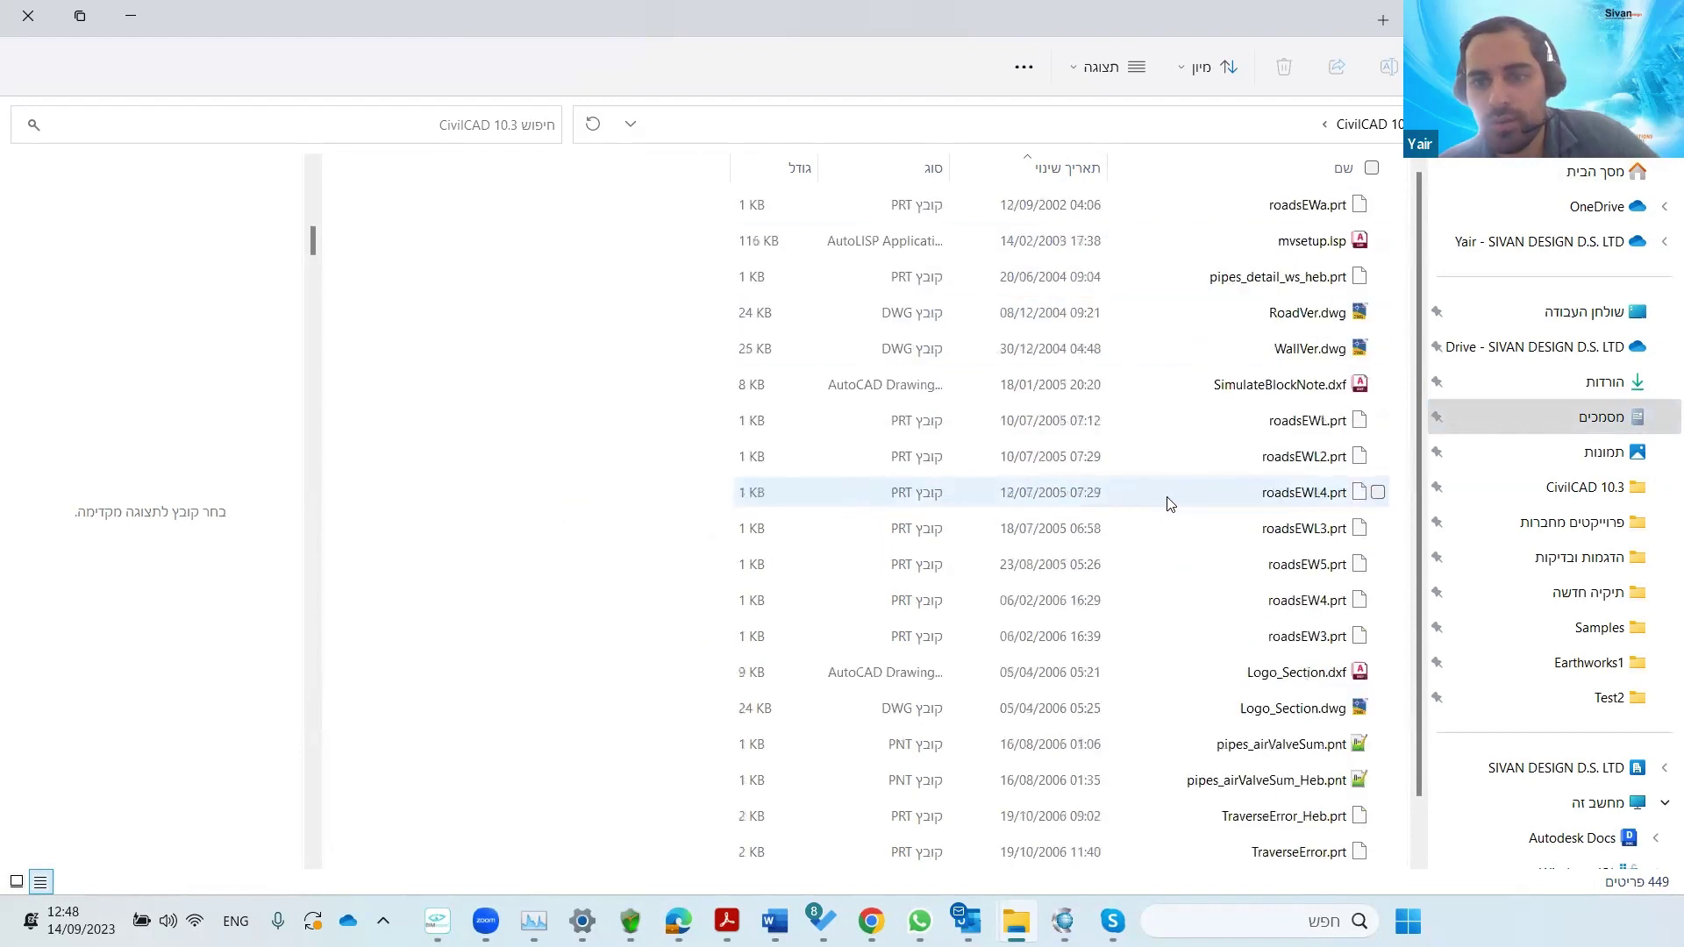
scroll(1166, 503, down, 20)
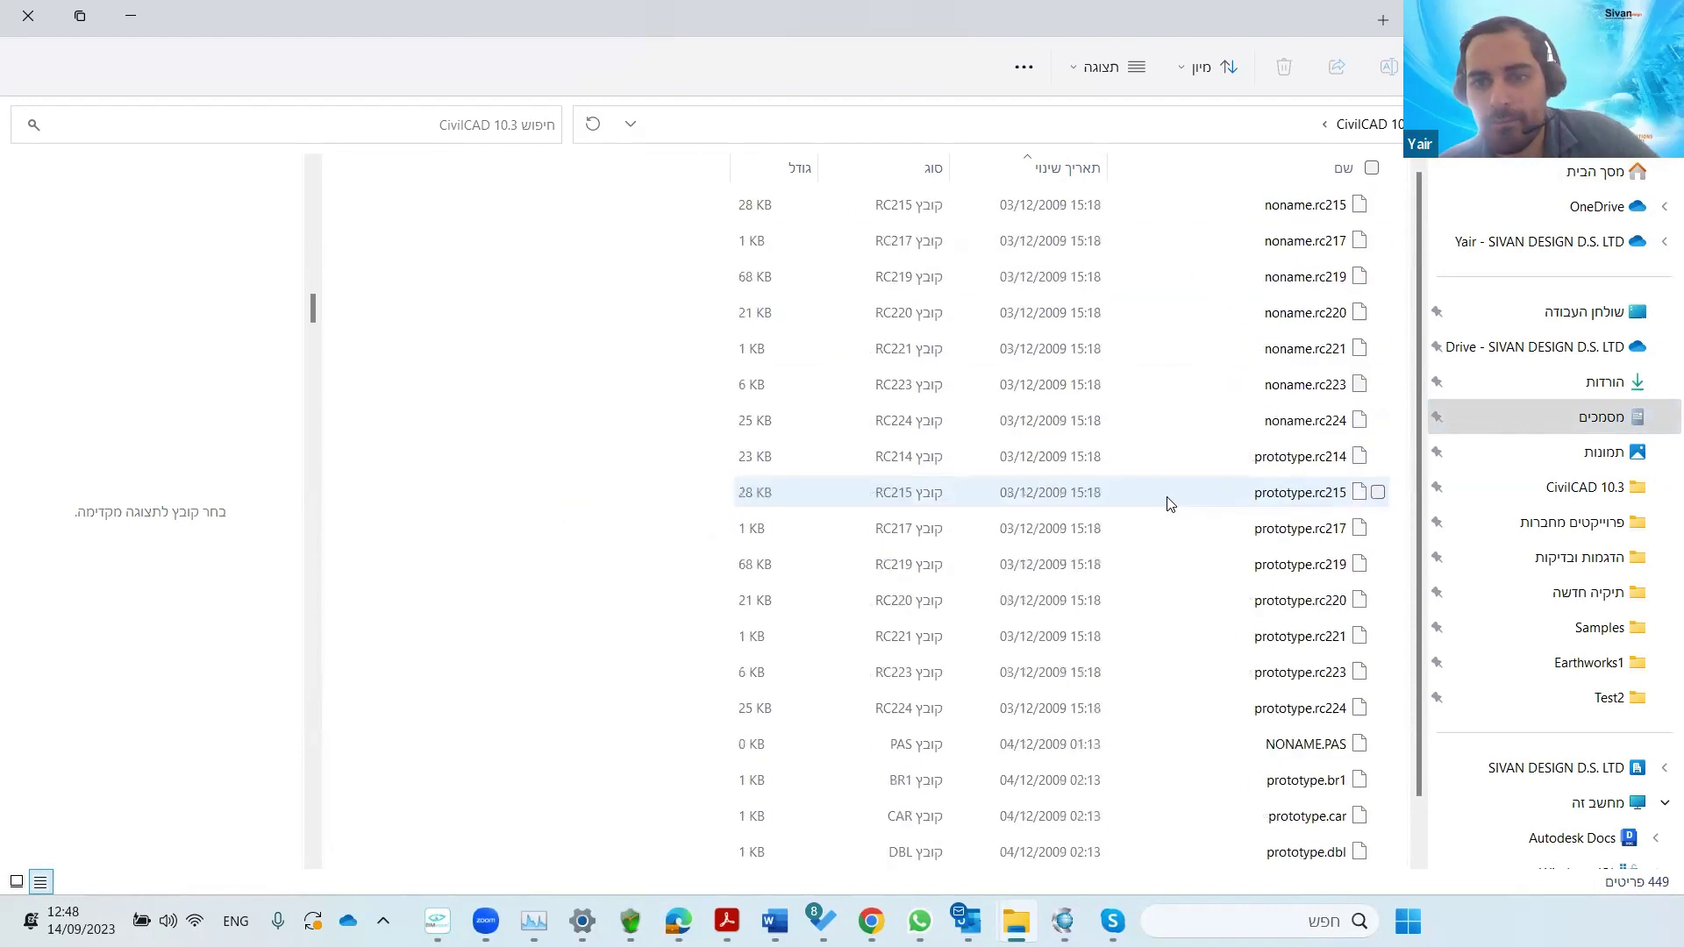
scroll(1167, 503, up, 20)
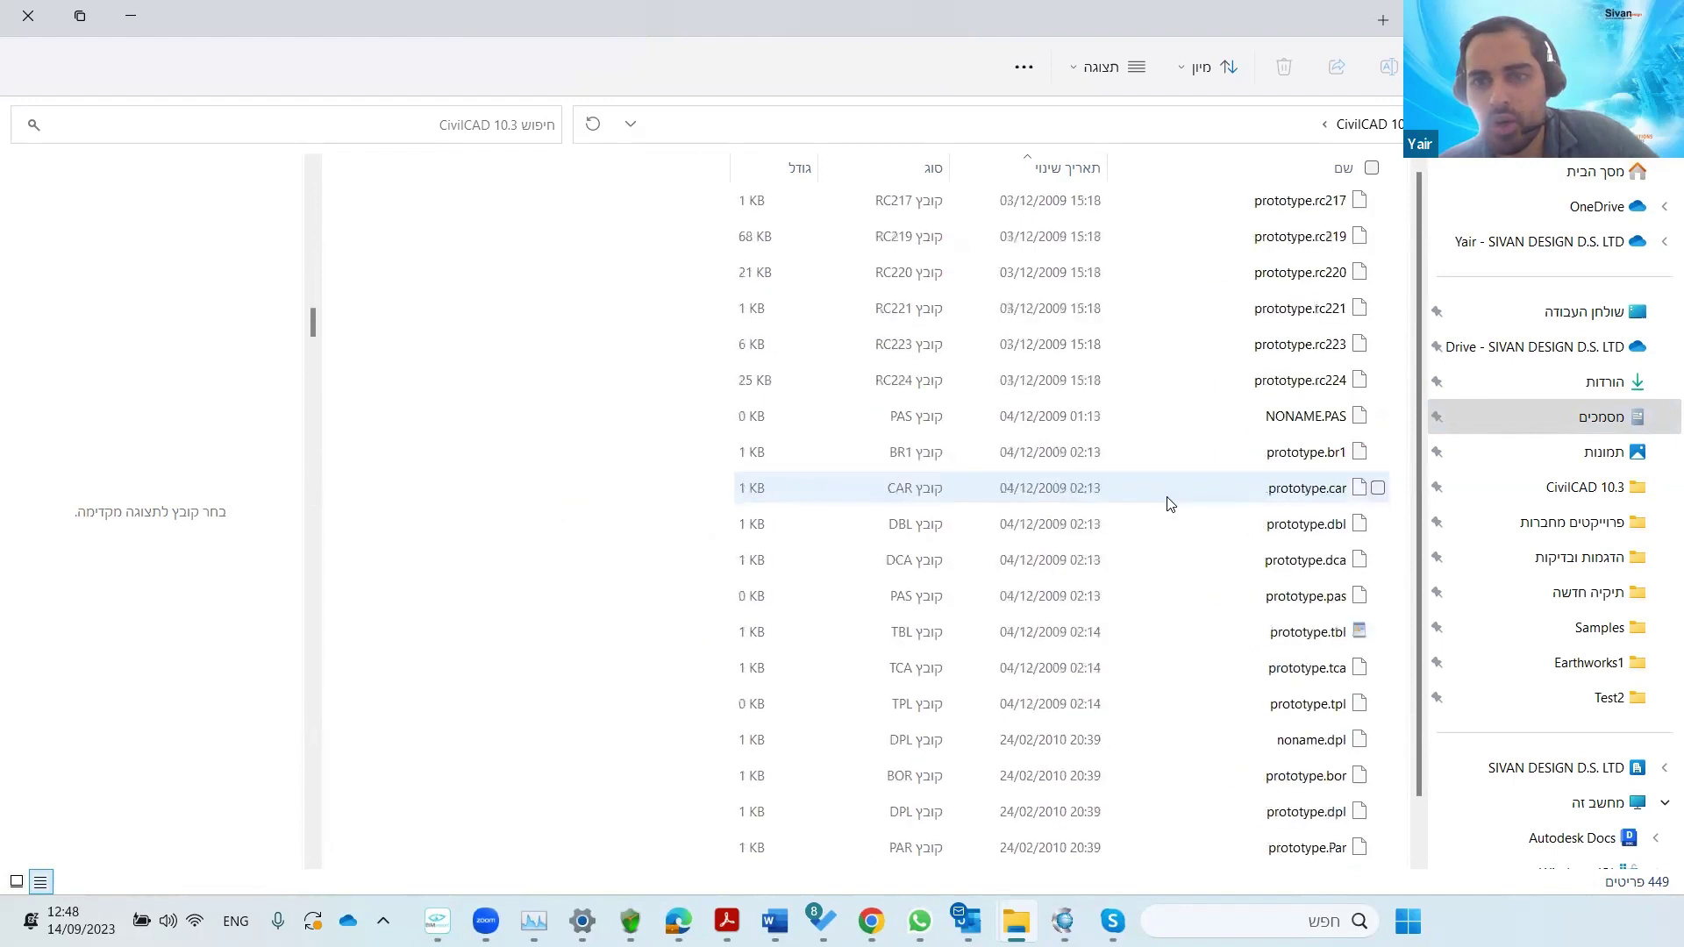
double_click(1226, 502)
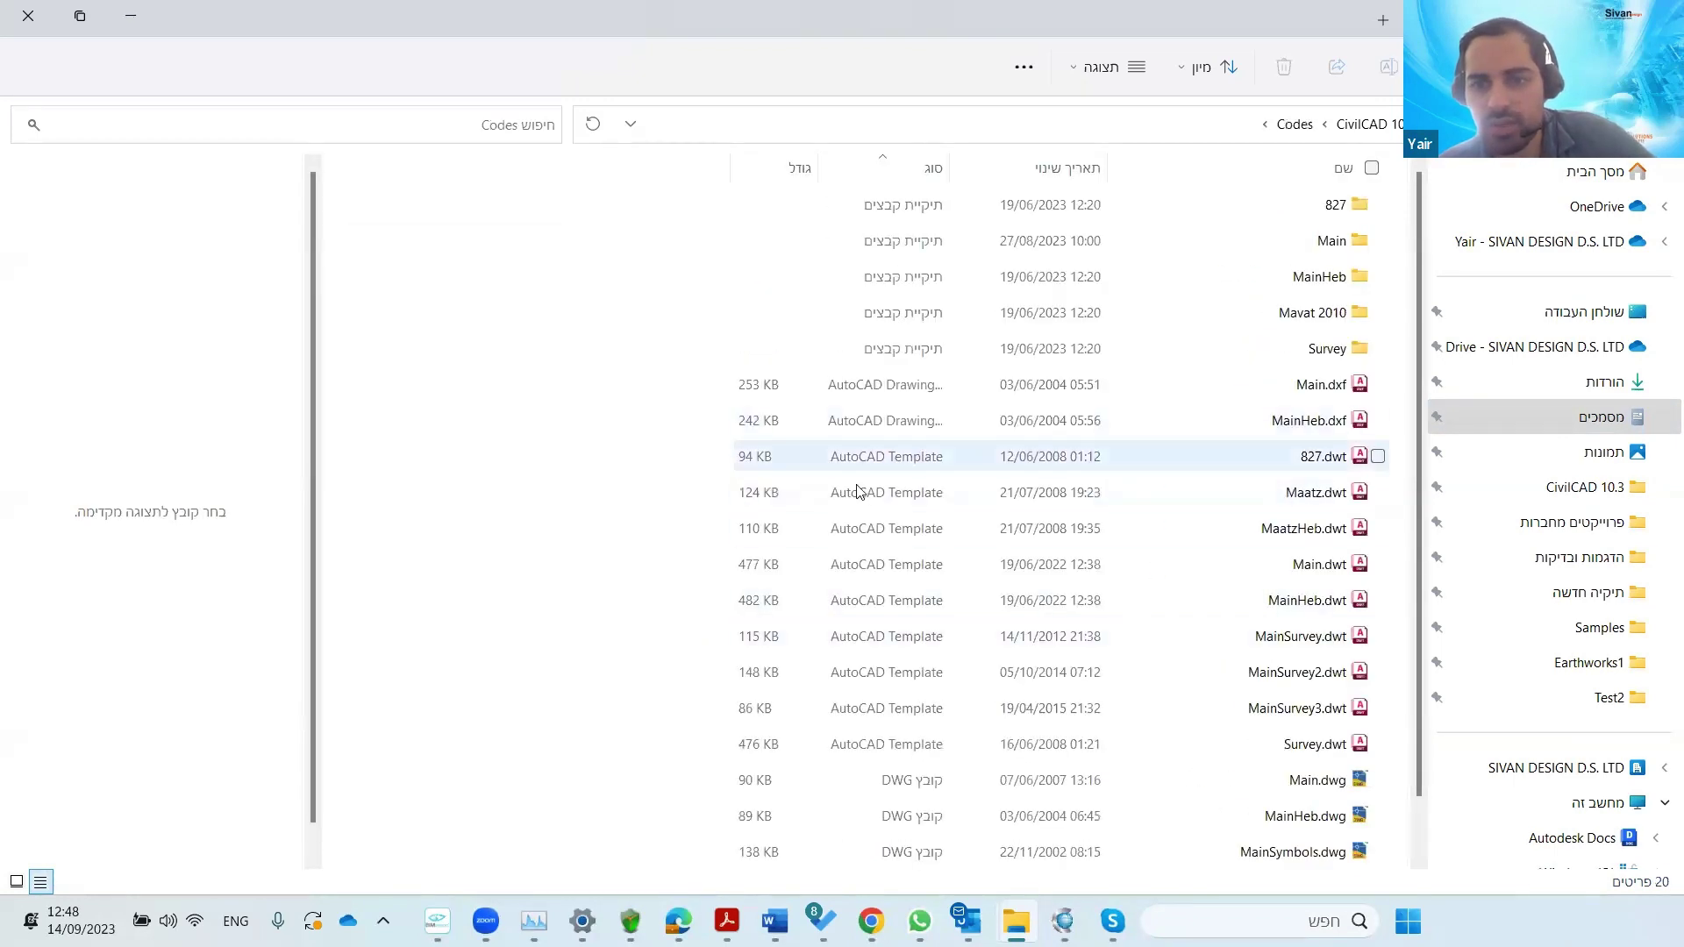
double_click(1300, 570)
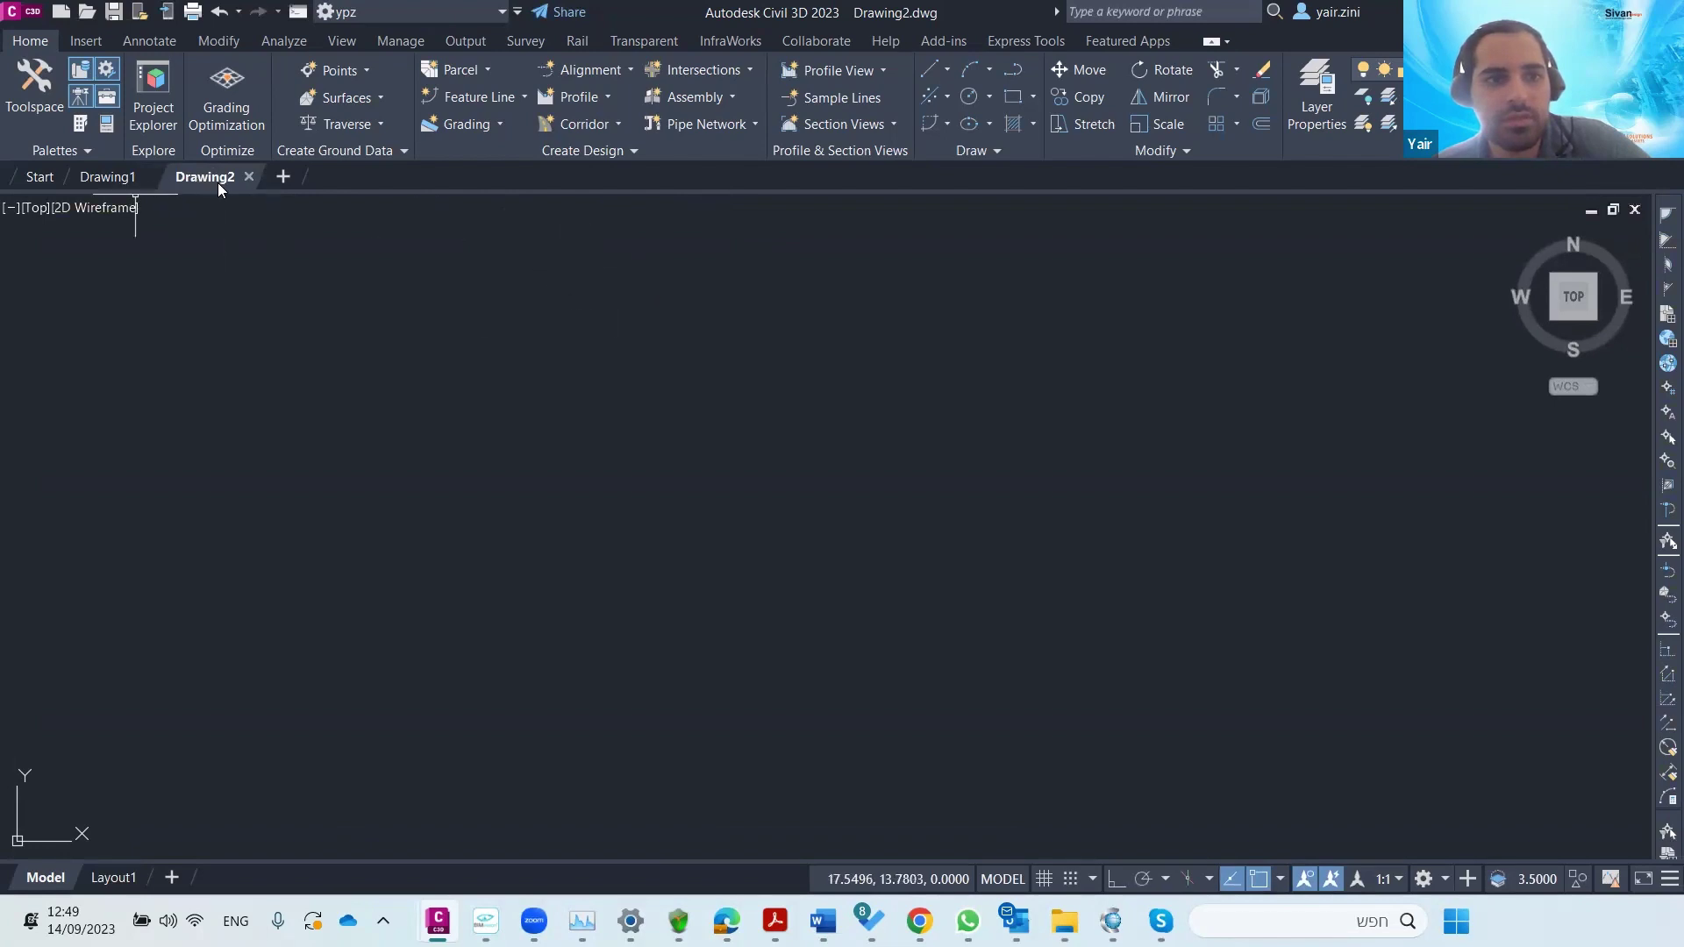
- Start opening an existing file in Civil 3D and browse to the Codes folder under Documents, CivilCAD 10.3
mouse_move(245, 183)
click(9, 15)
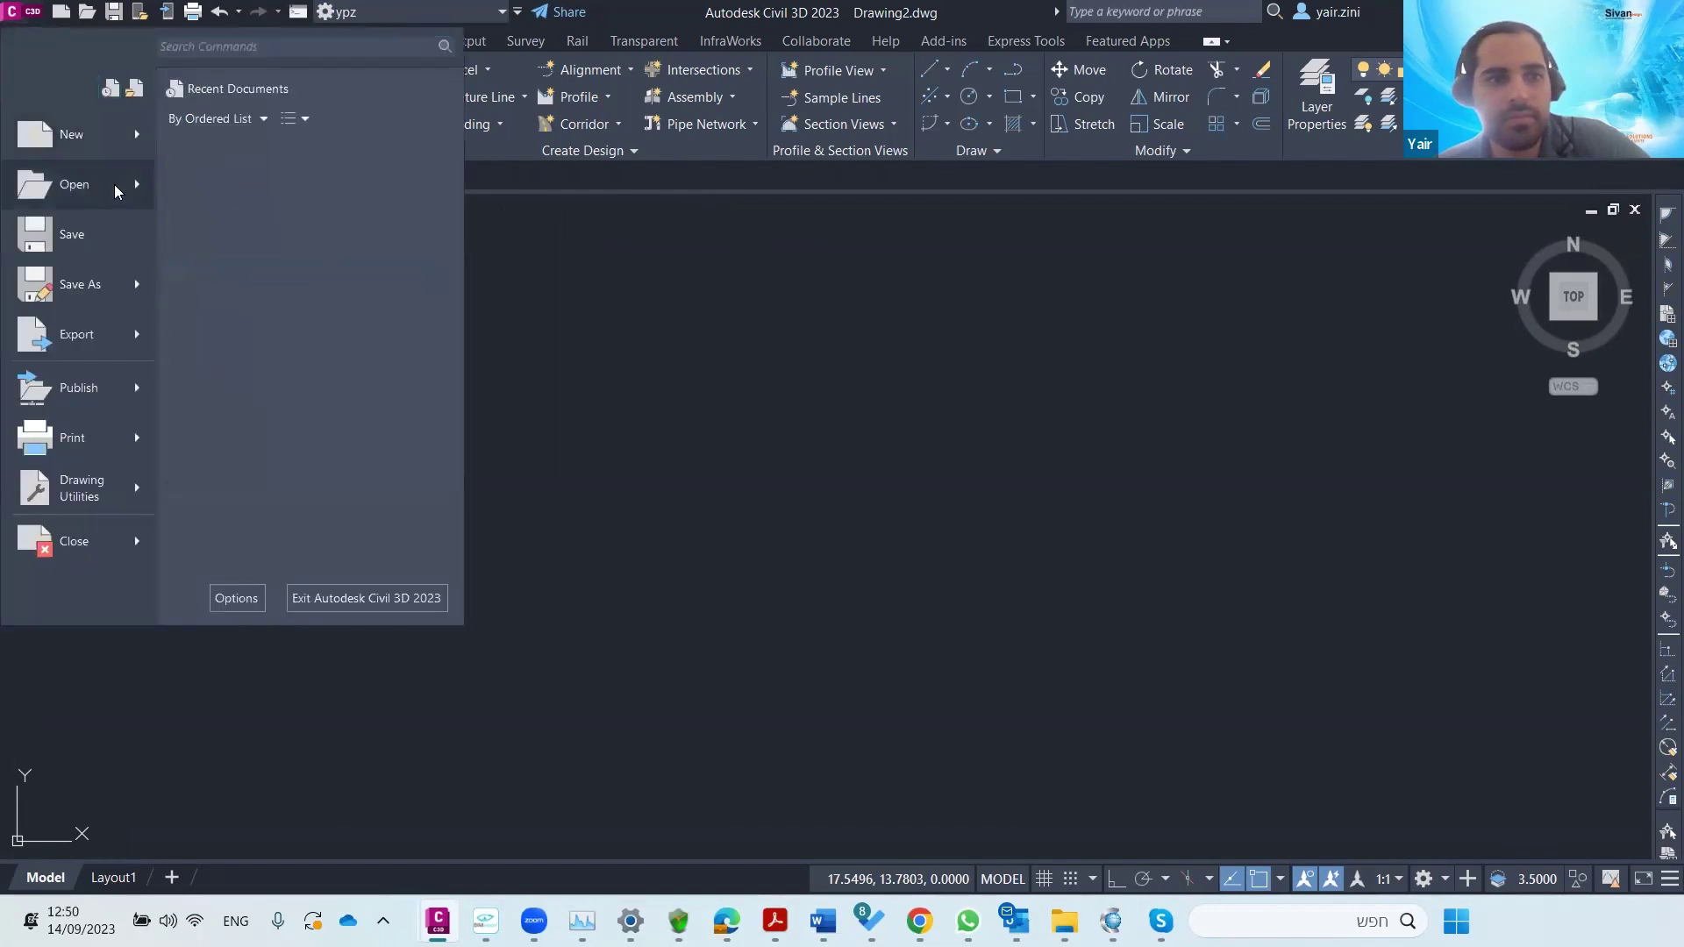
key(Escape)
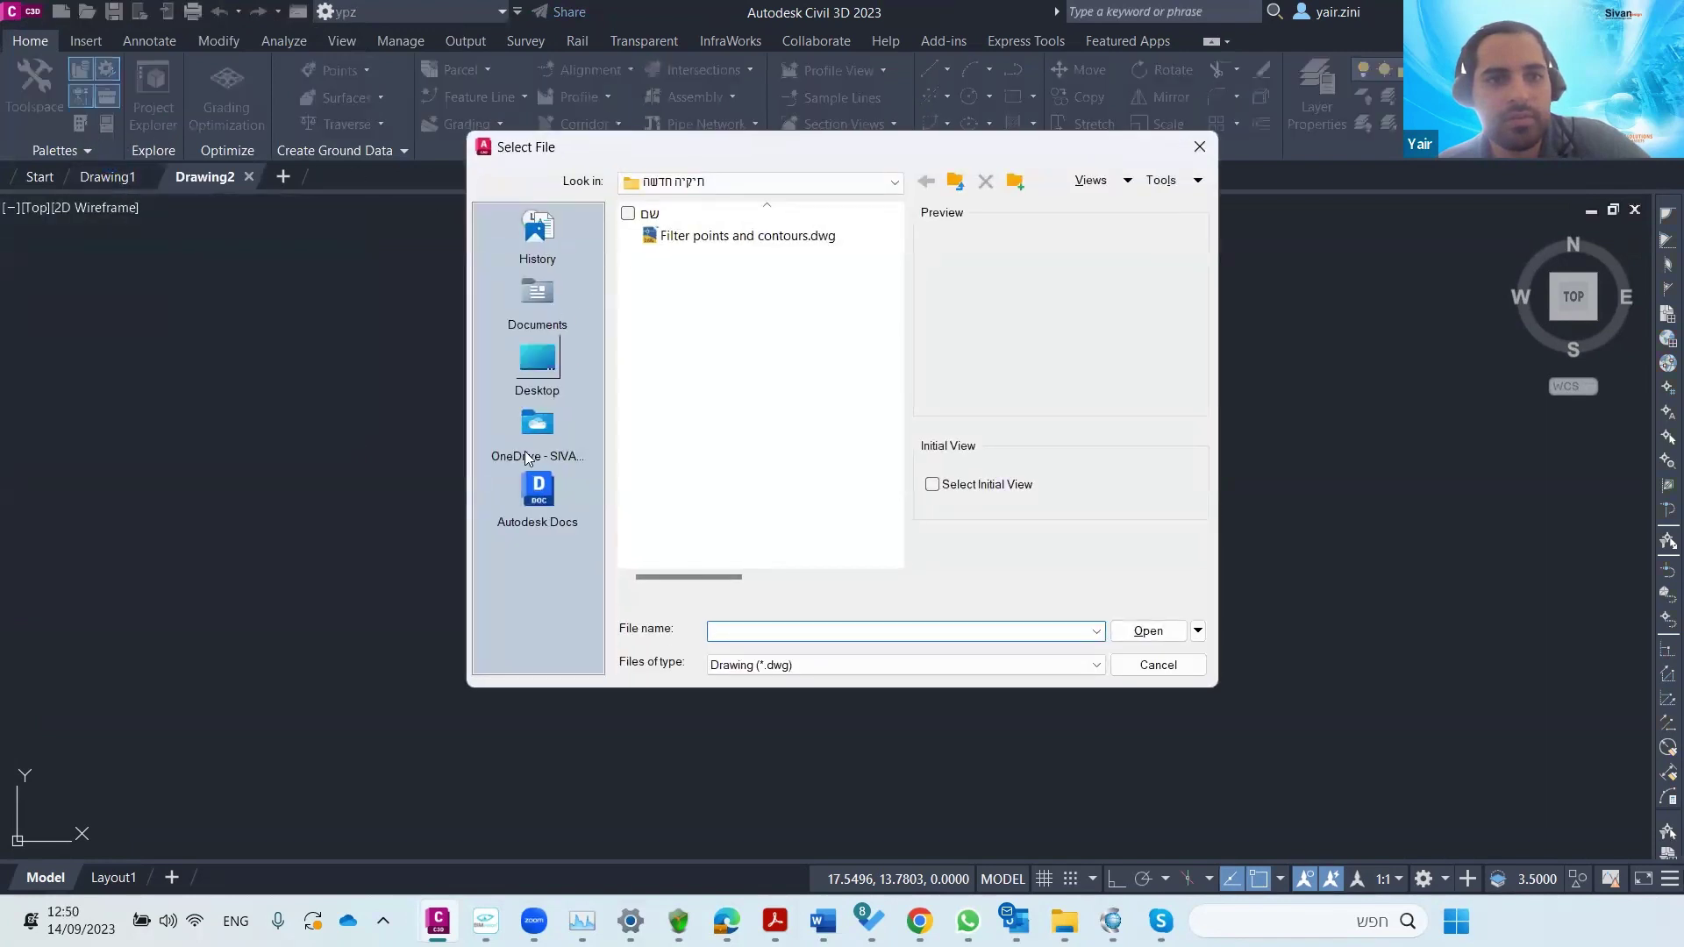
click(537, 308)
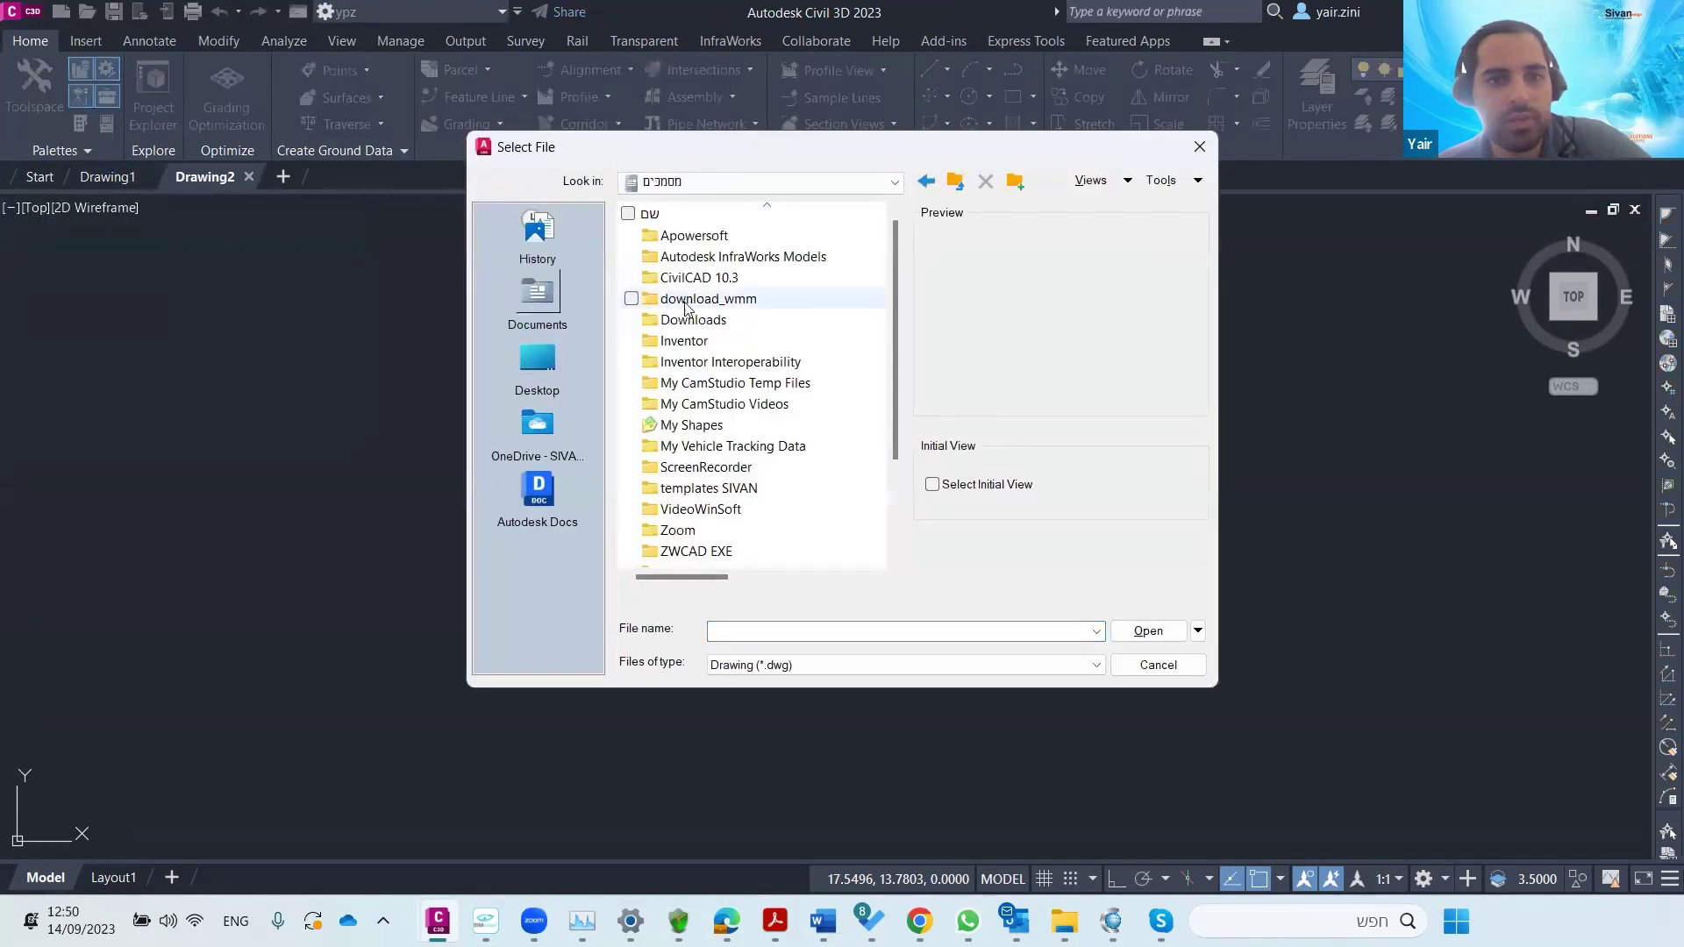
double_click(710, 284)
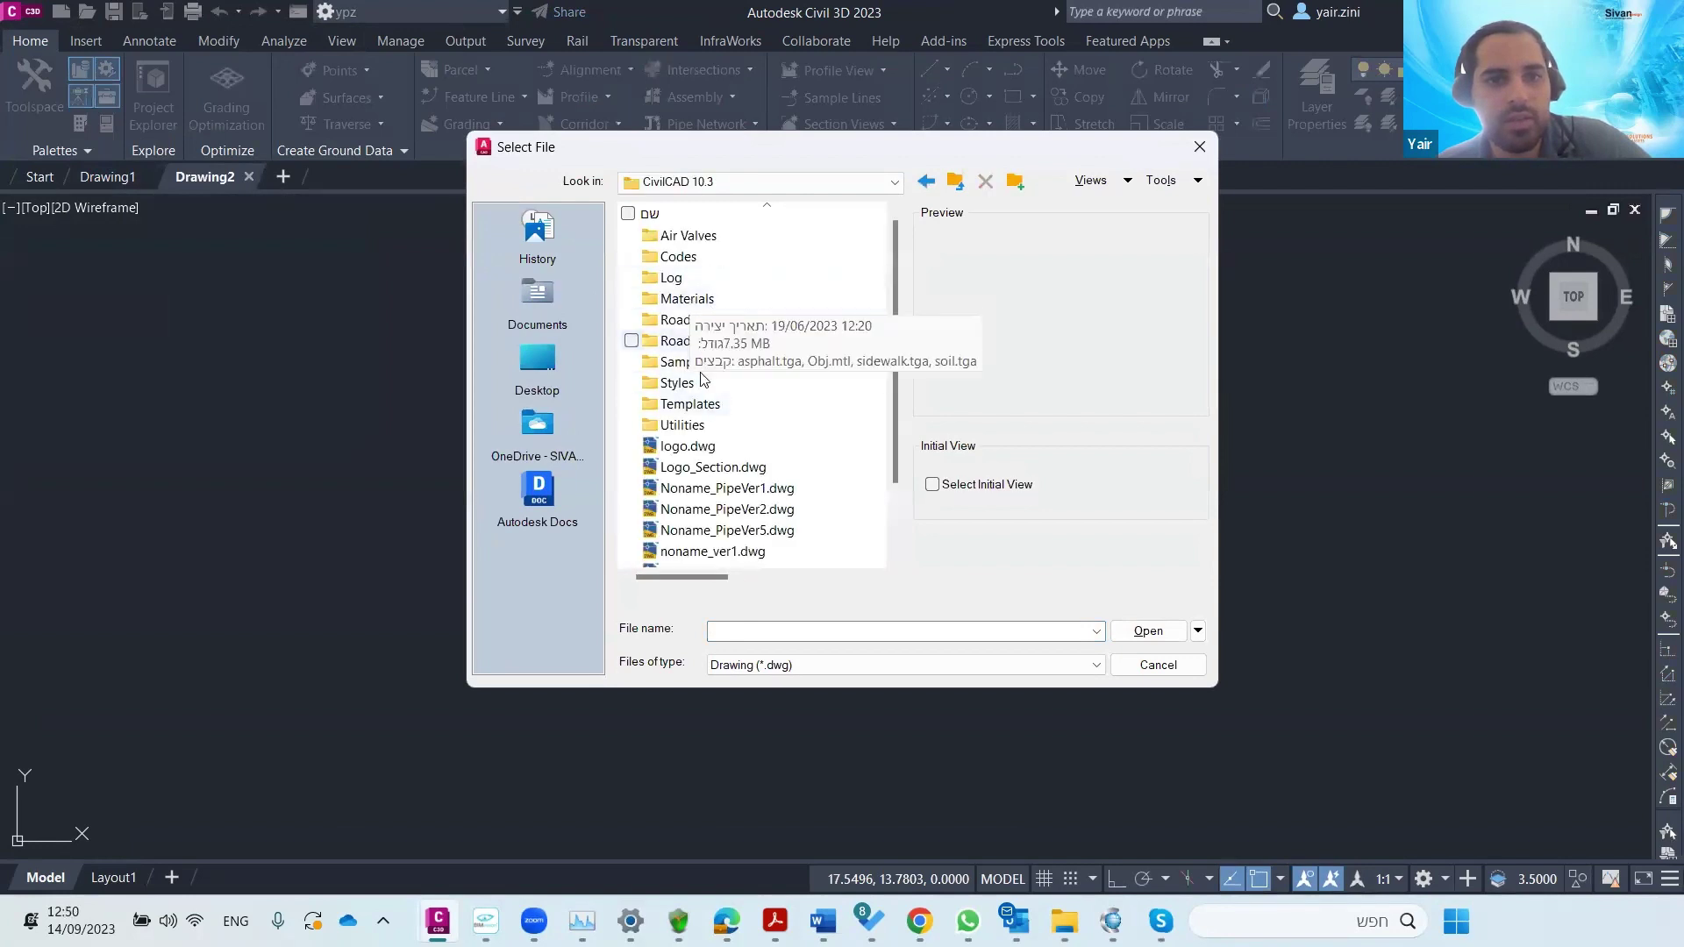
double_click(695, 261)
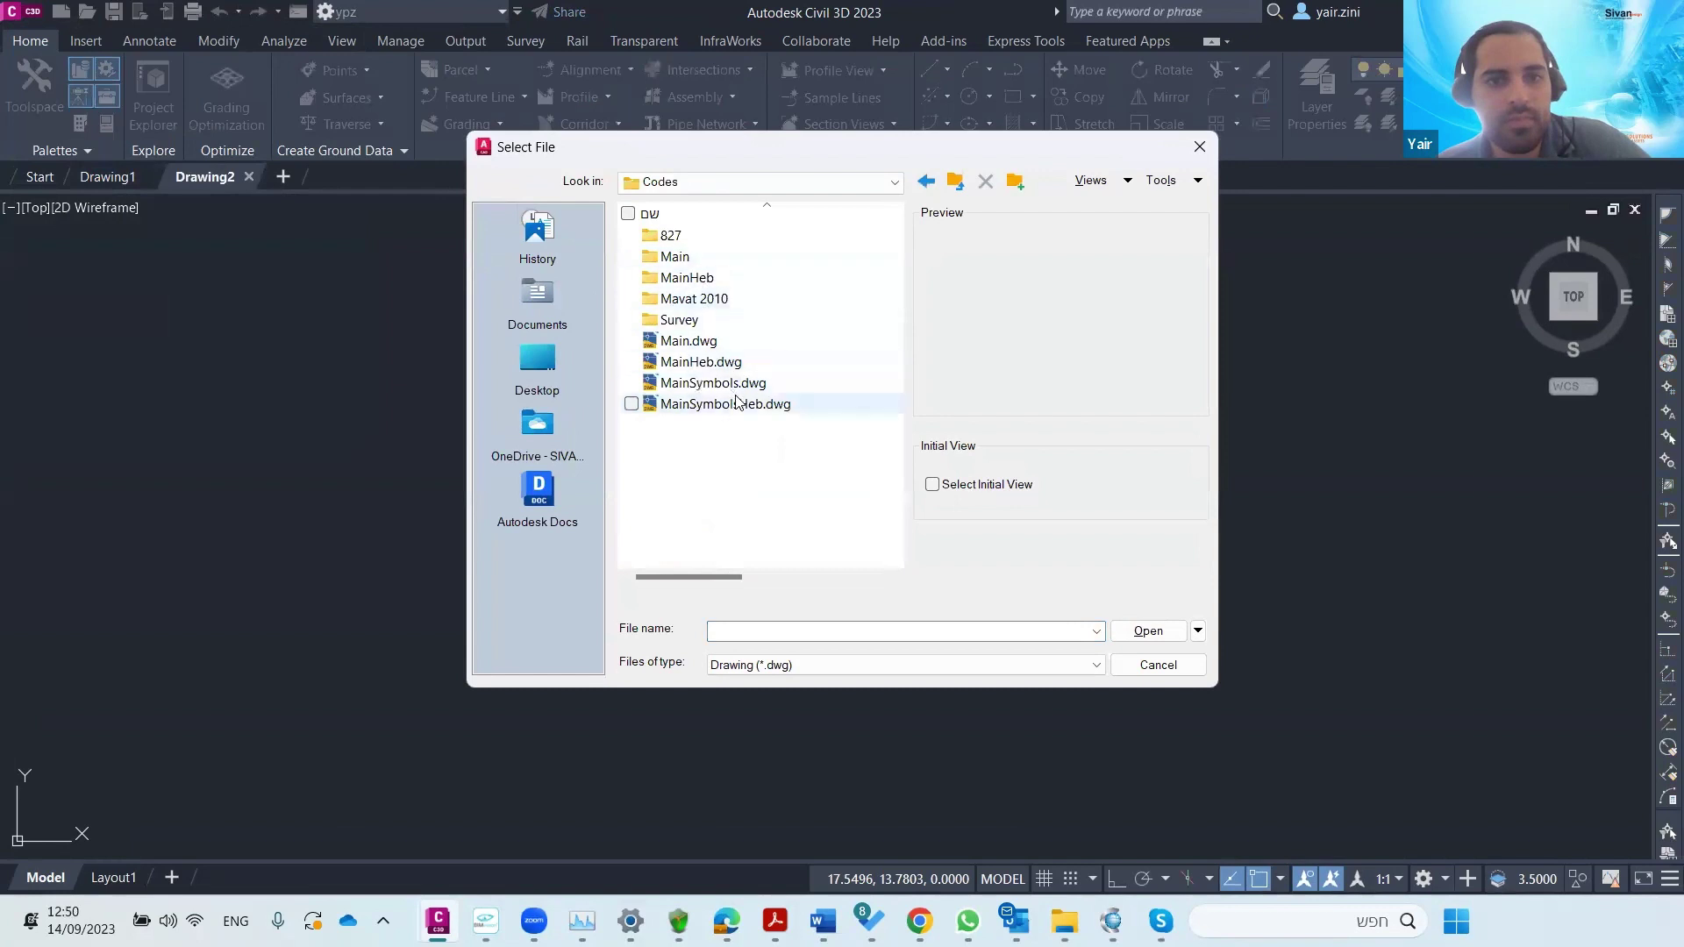
- Limit the file type to Drawing Template (*.dwt) and open Main.dwt from the Codes folder for editing
click(1094, 665)
click(991, 725)
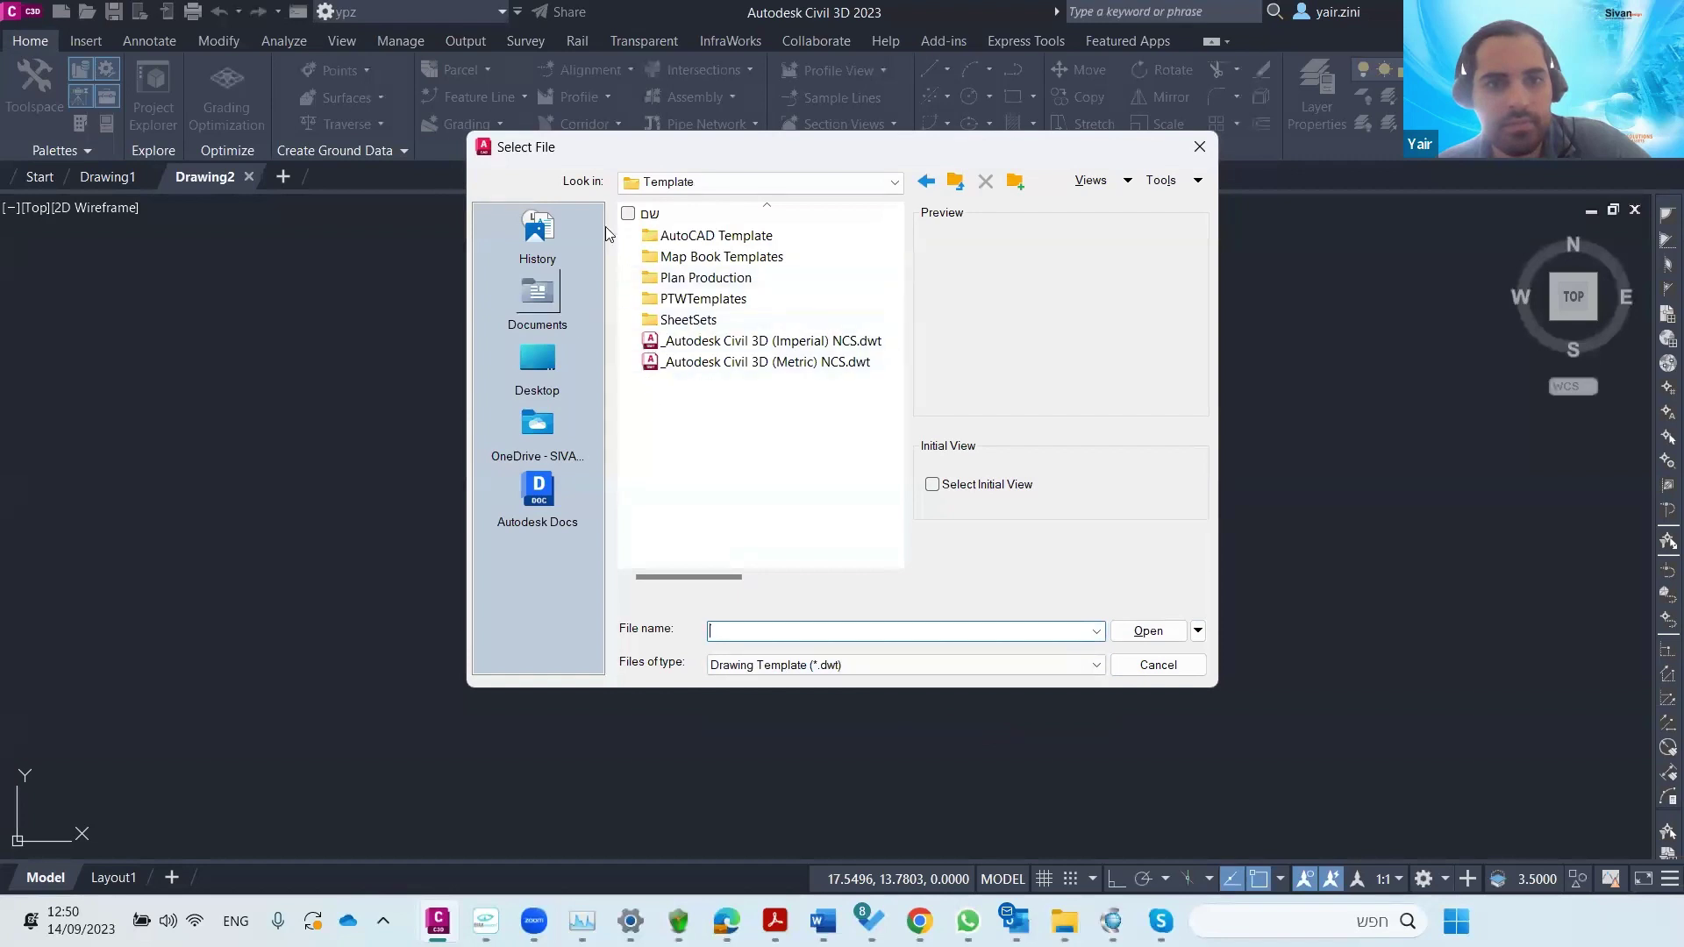
click(948, 186)
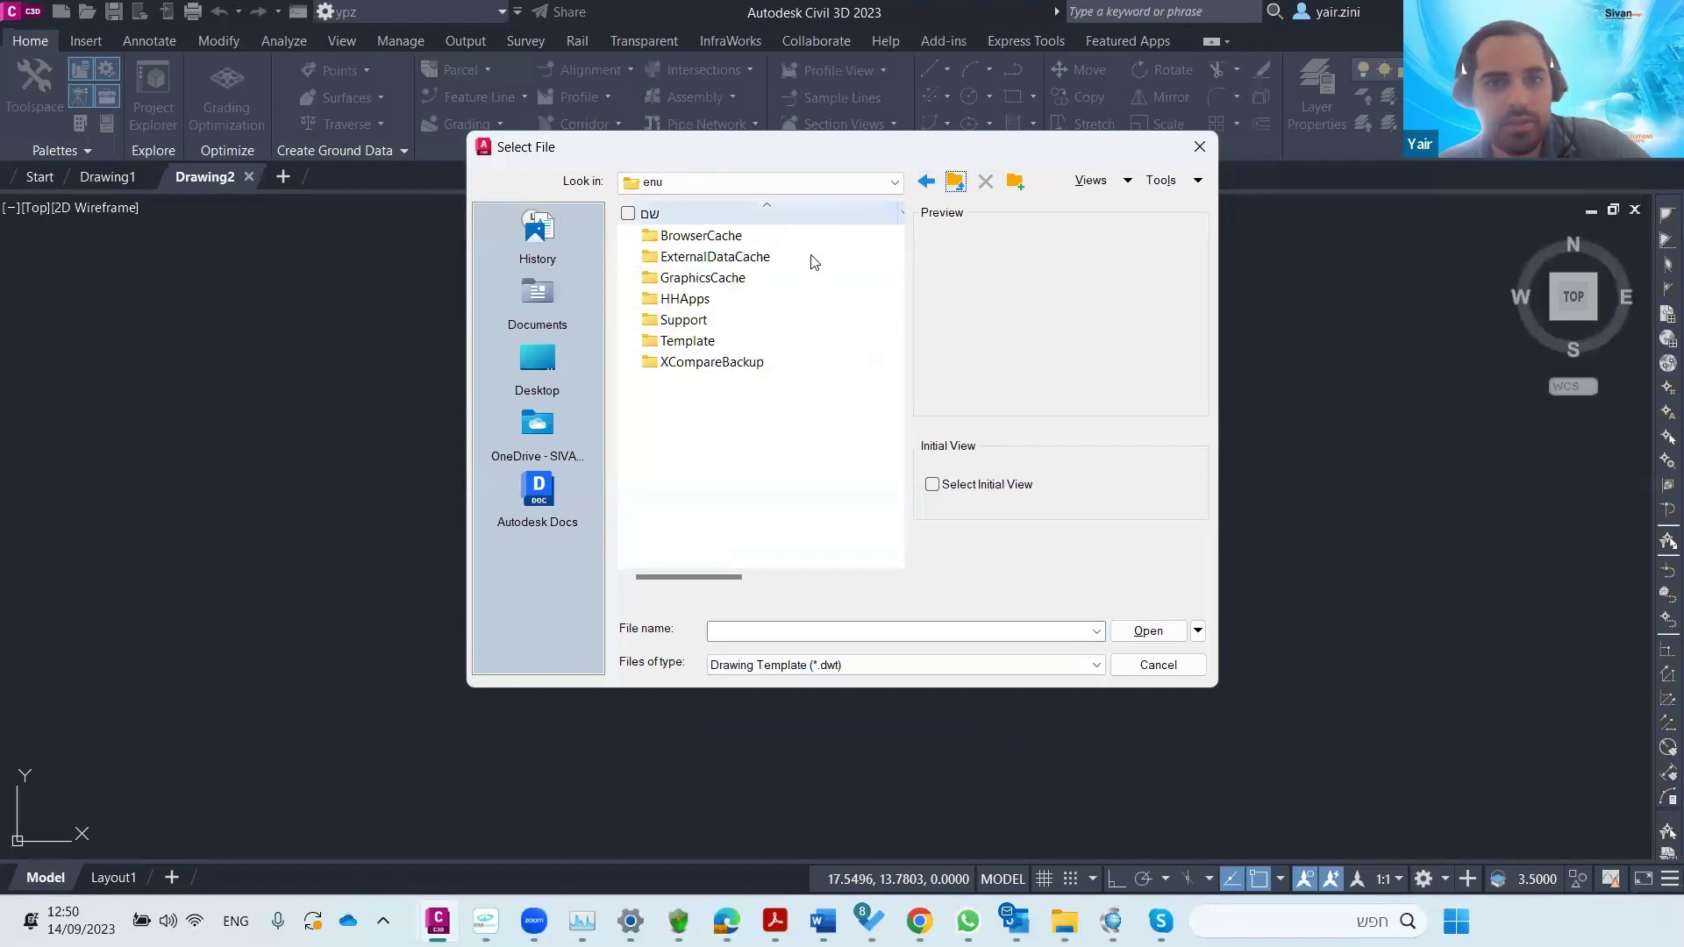
click(928, 185)
click(927, 182)
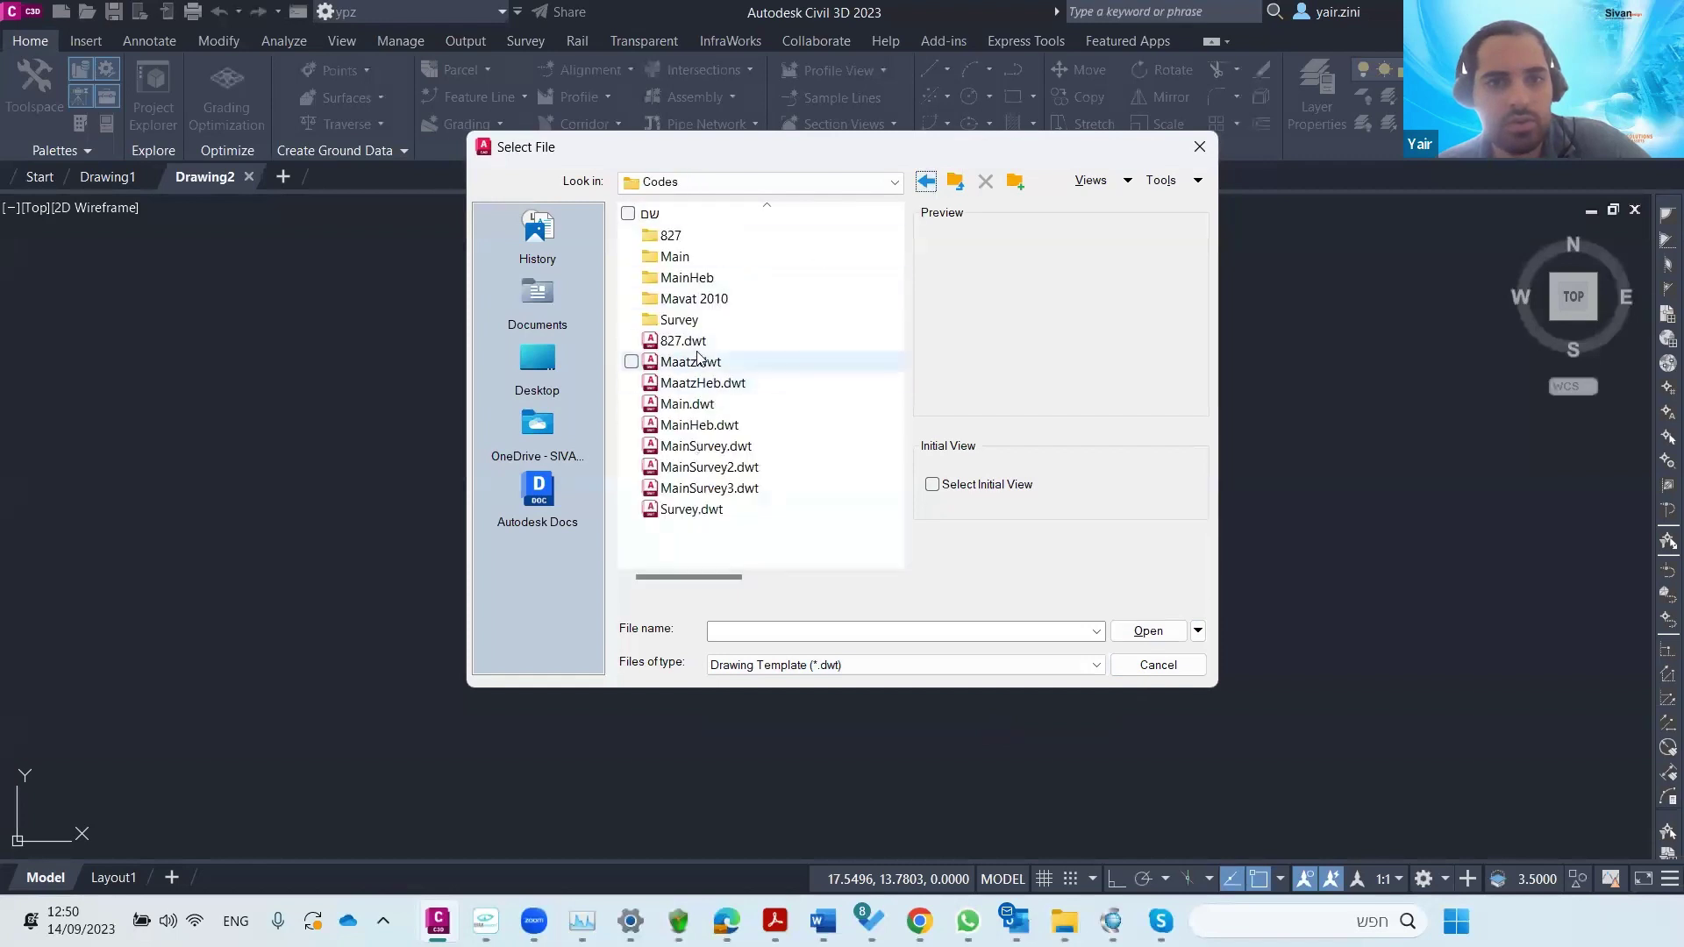
double_click(688, 405)
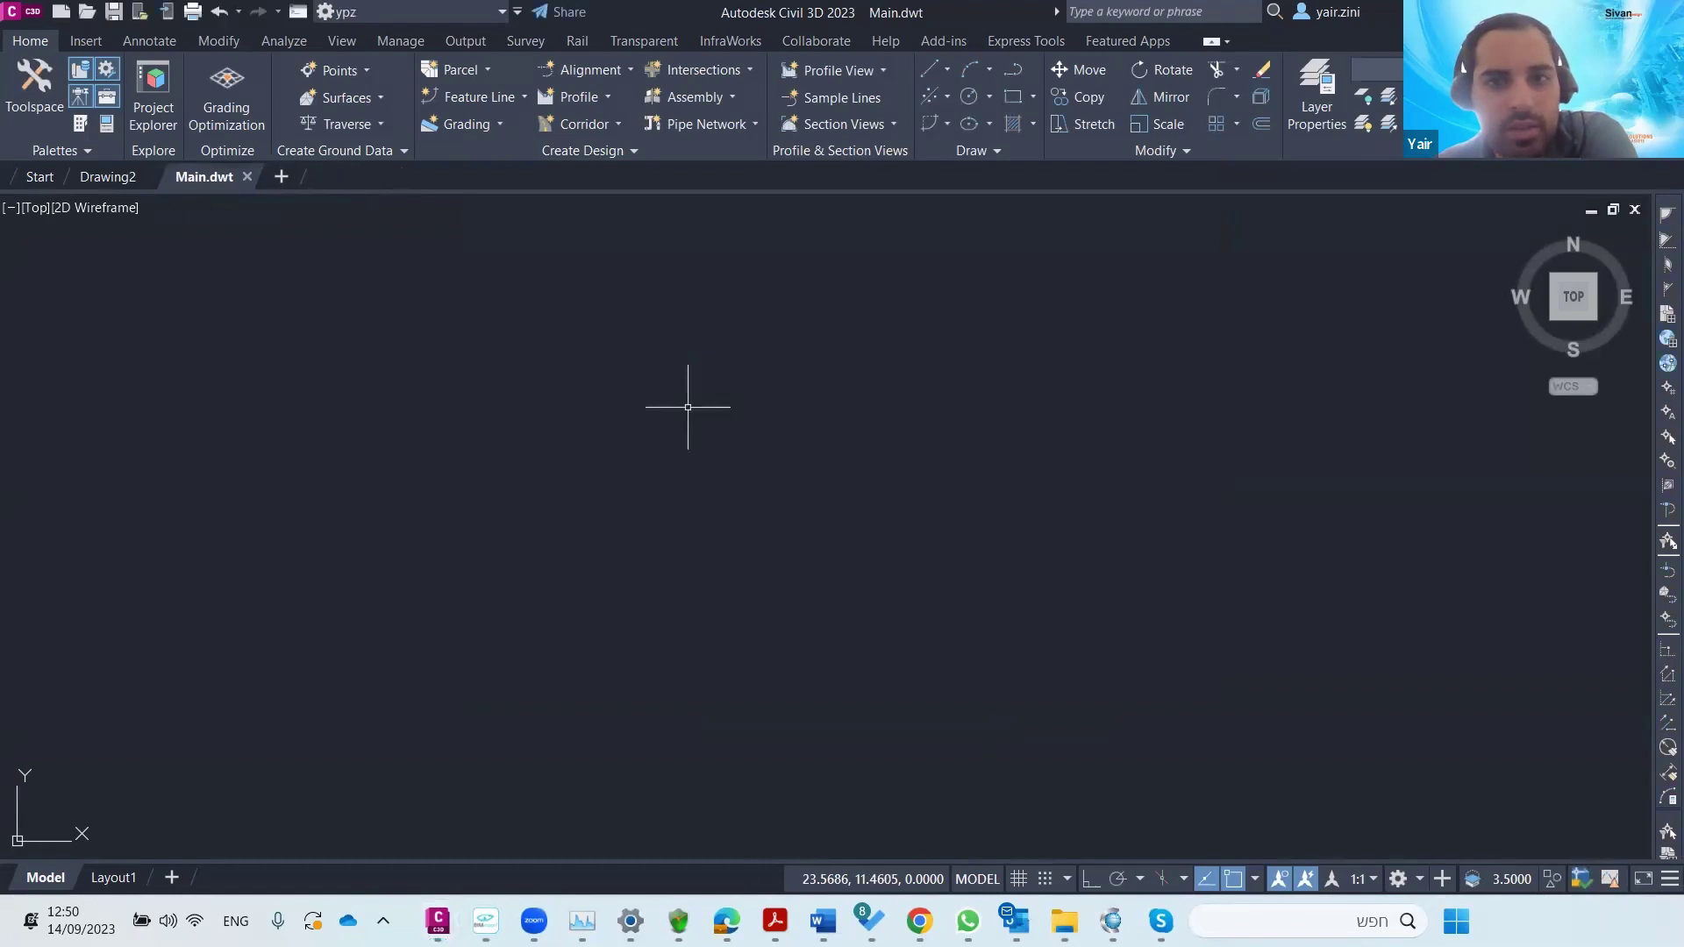
- Review the colours and linetypes of the template's layers, down to the sewer, storm and water layers, and close the layer manager
click(1315, 128)
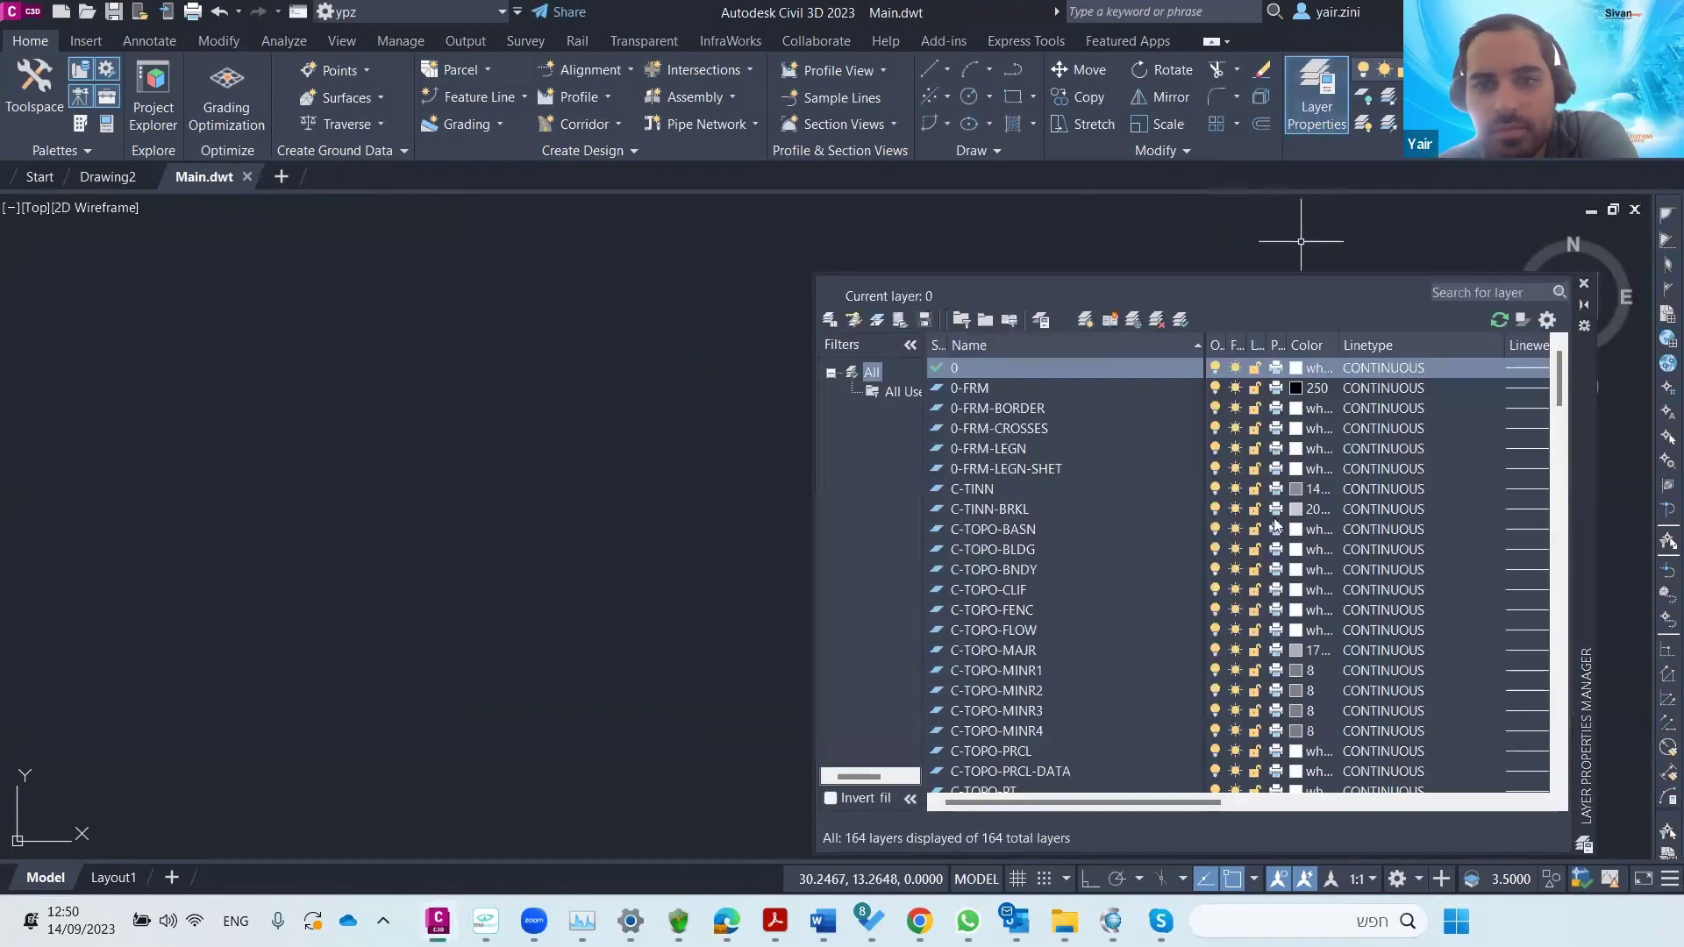
scroll(1163, 528, down, 15)
scroll(1175, 584, down, 3)
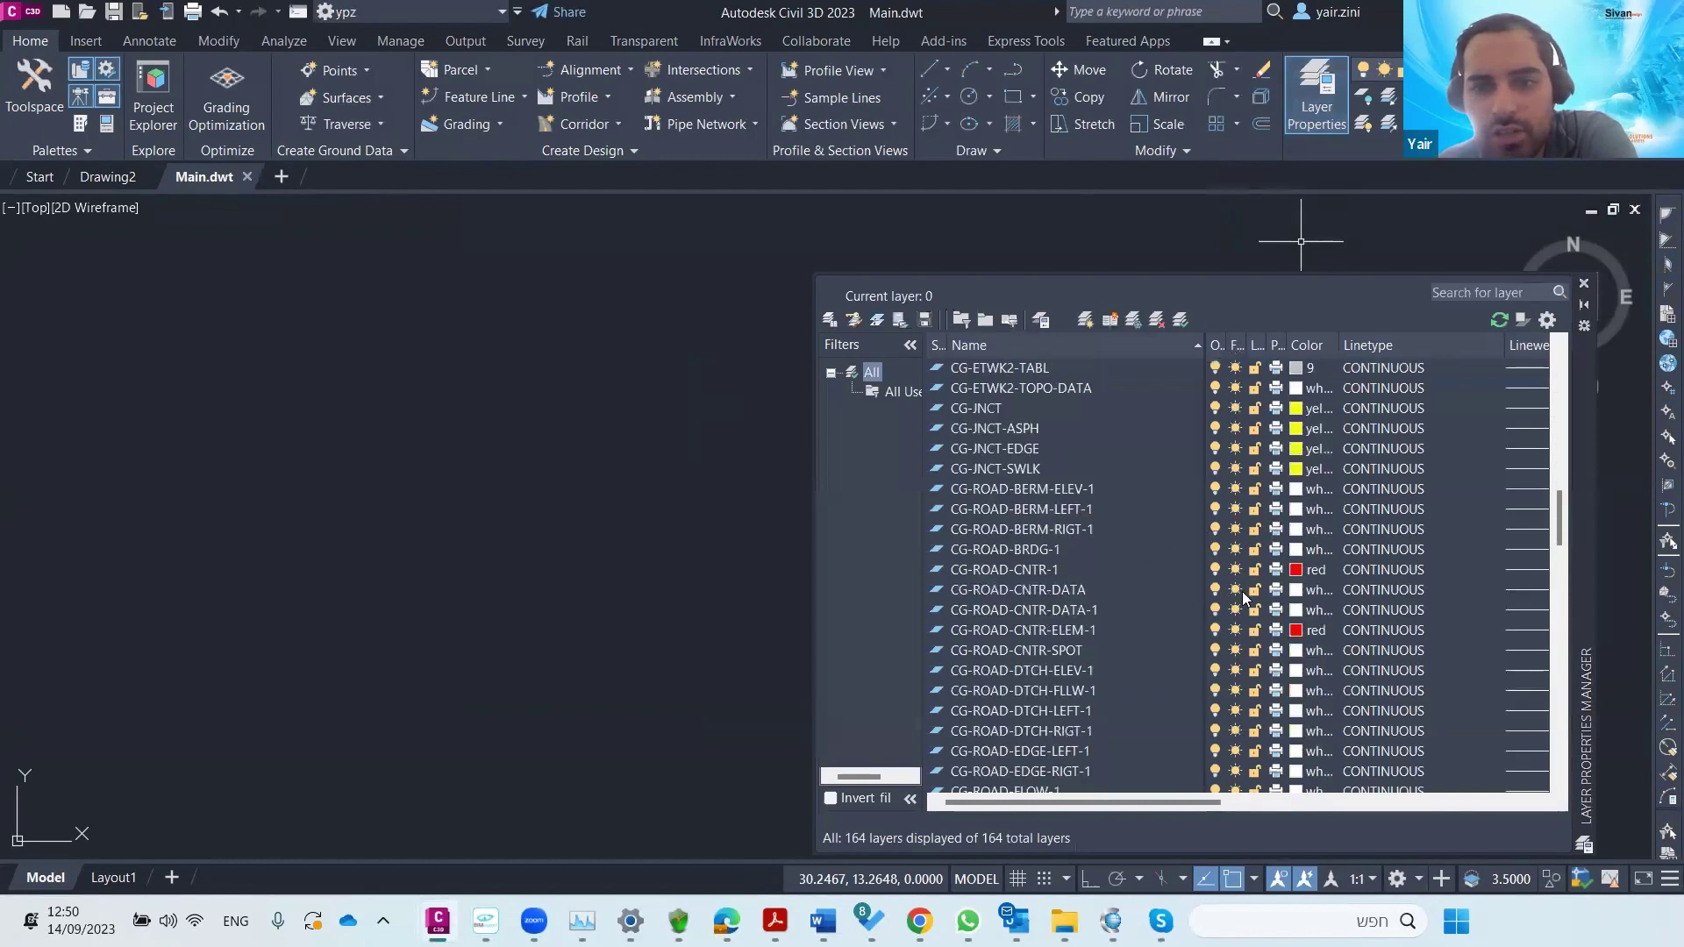
scroll(1262, 574, down, 15)
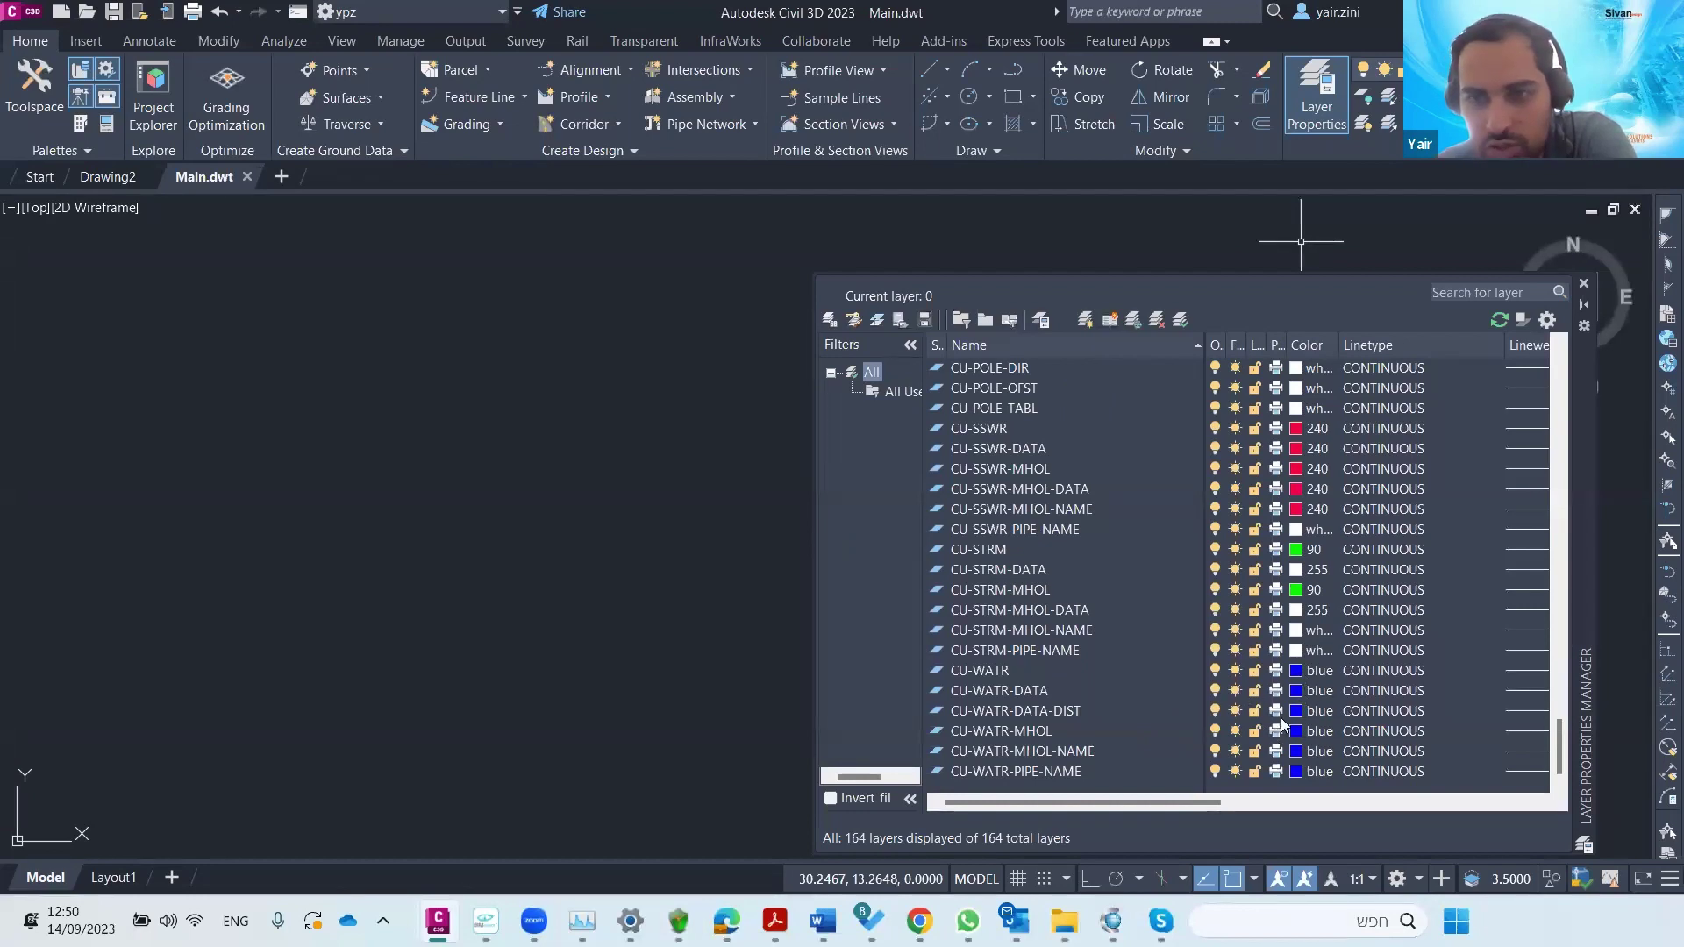
click(1584, 283)
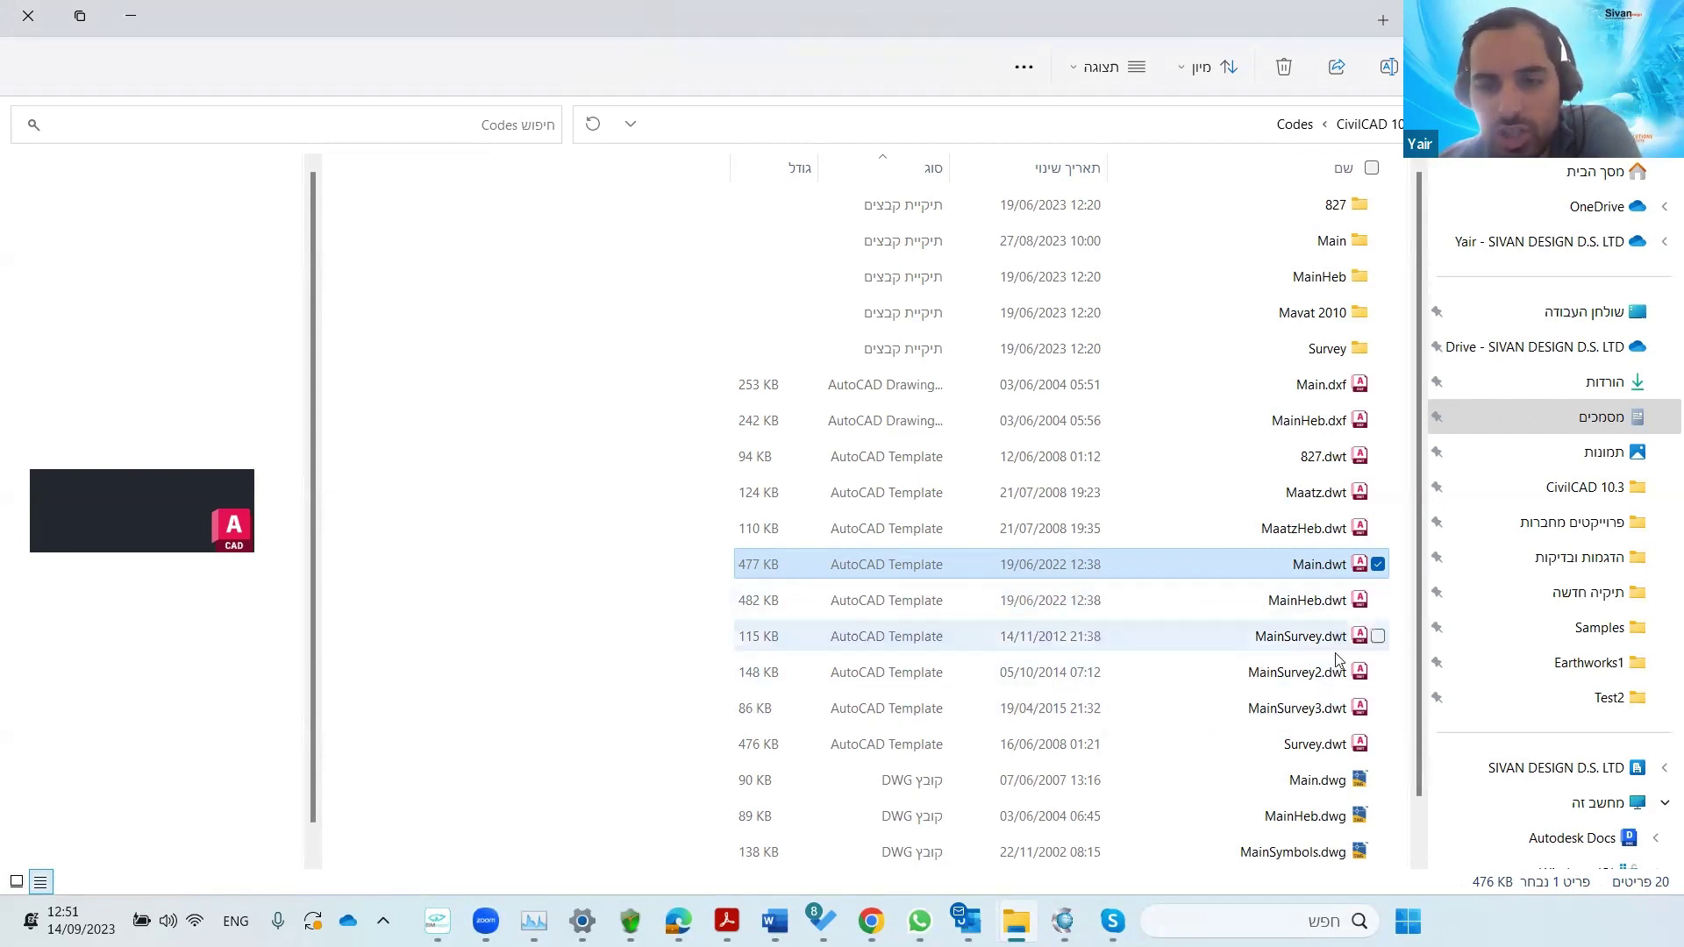
- Switch to CivilCAD and examine the ACAD layer names assigned to the topography and design elements in Layers control, cancelling without changes
click(1063, 921)
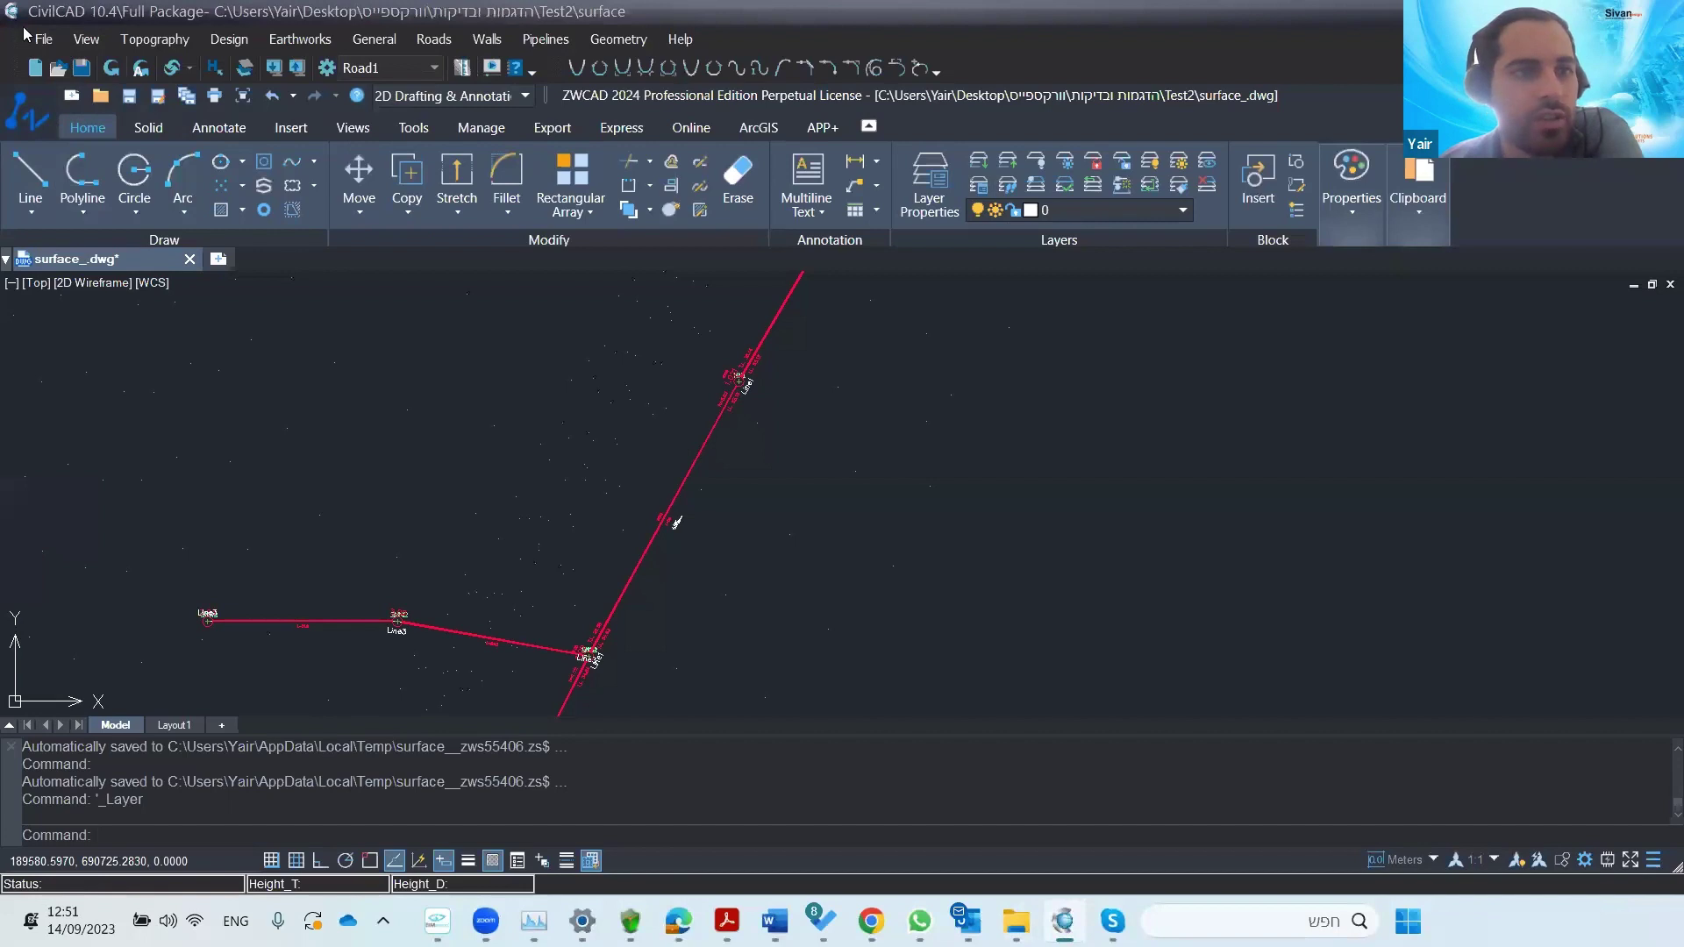
click(39, 38)
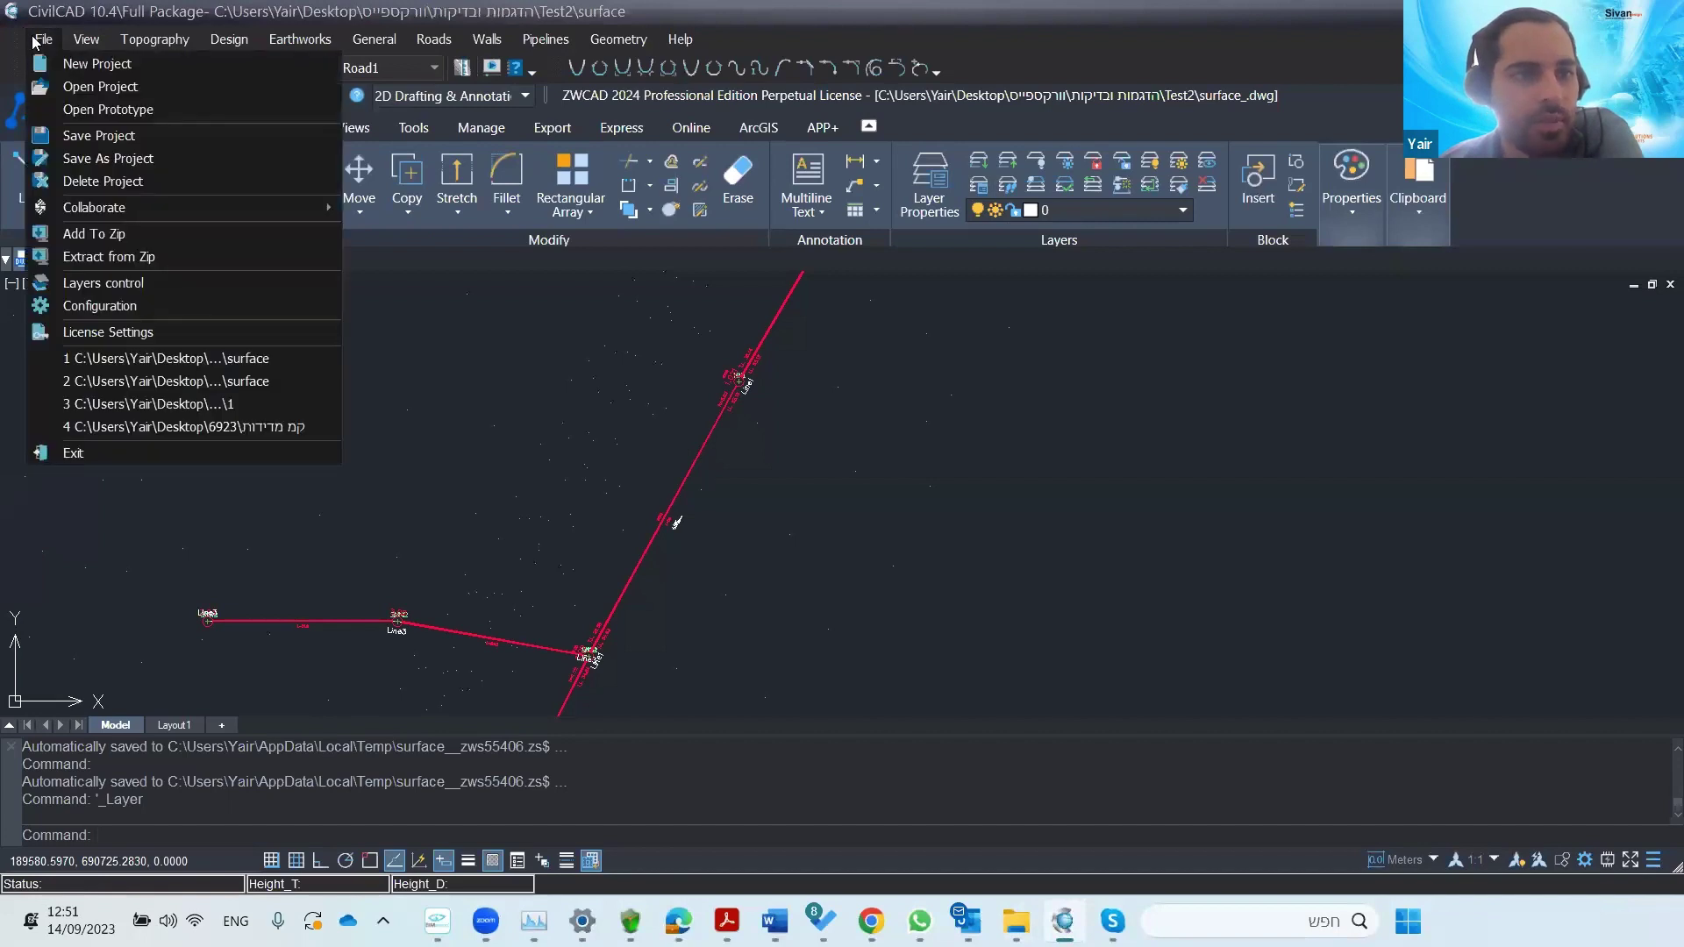
click(112, 283)
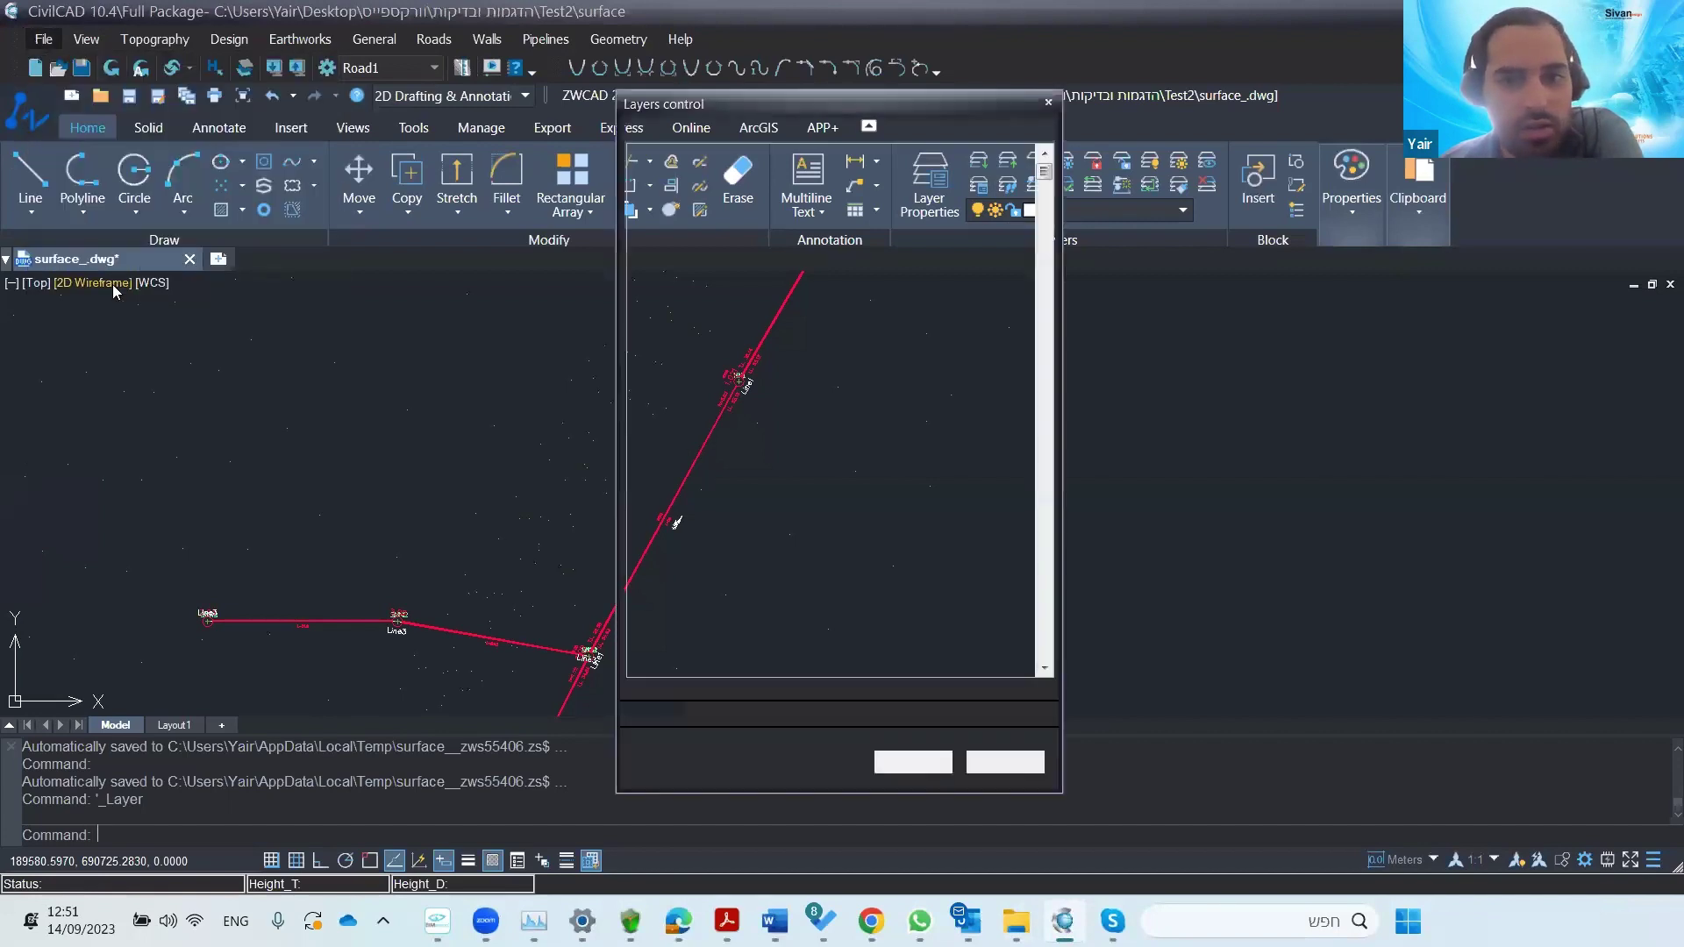
click(914, 372)
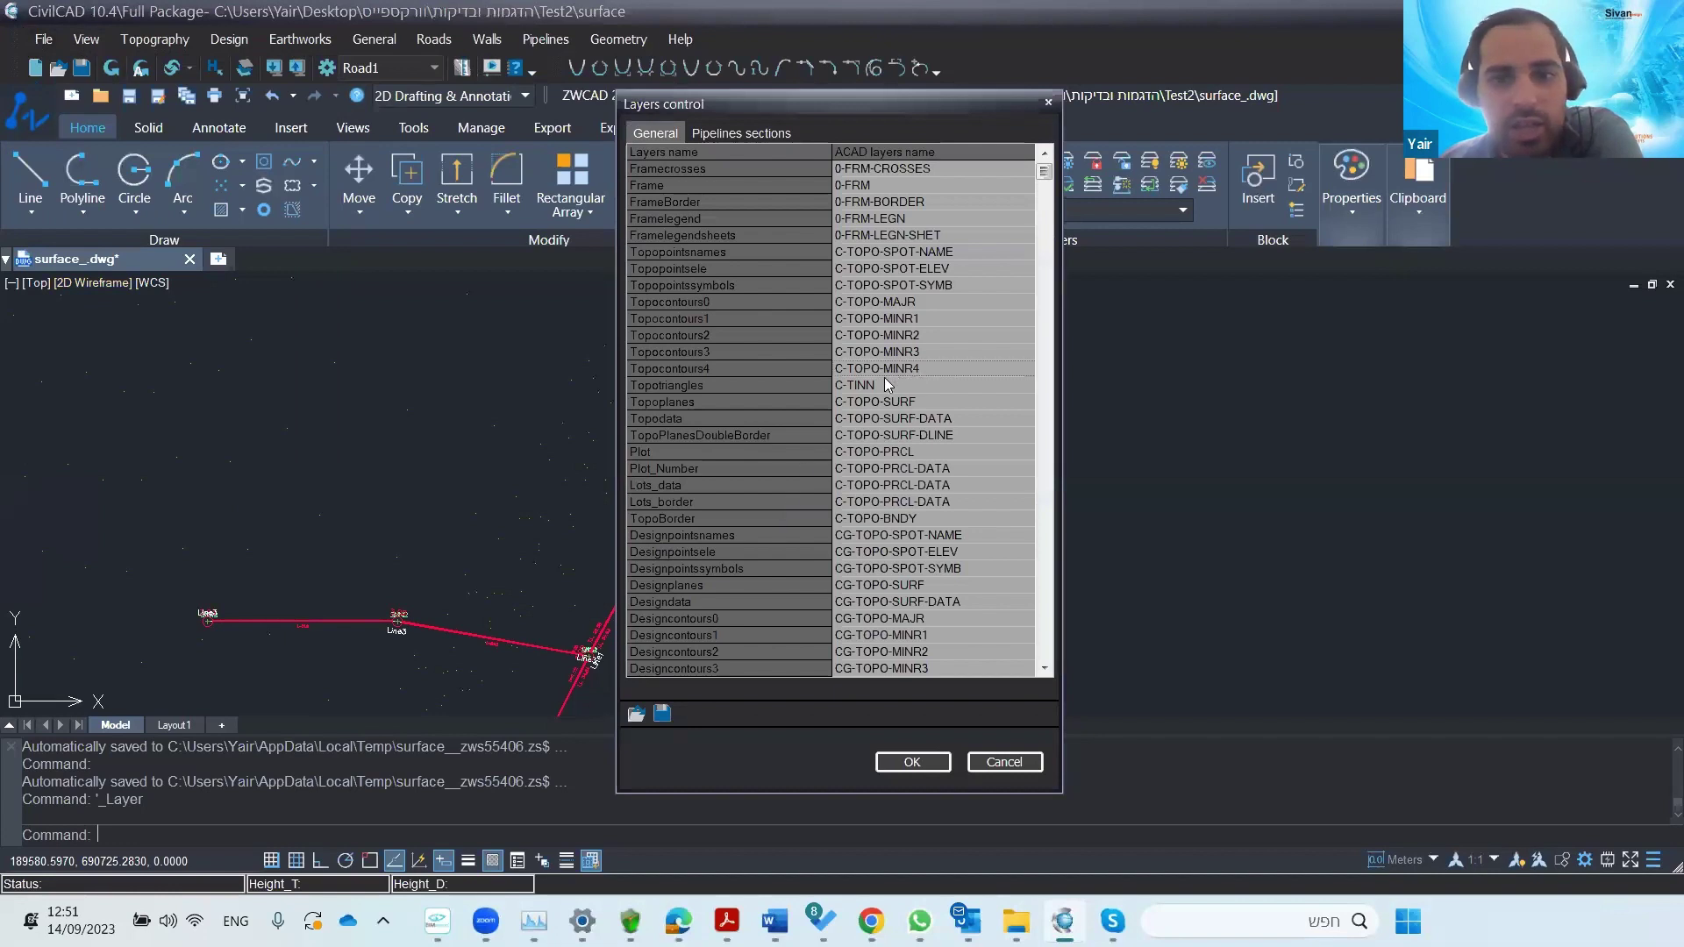
click(929, 367)
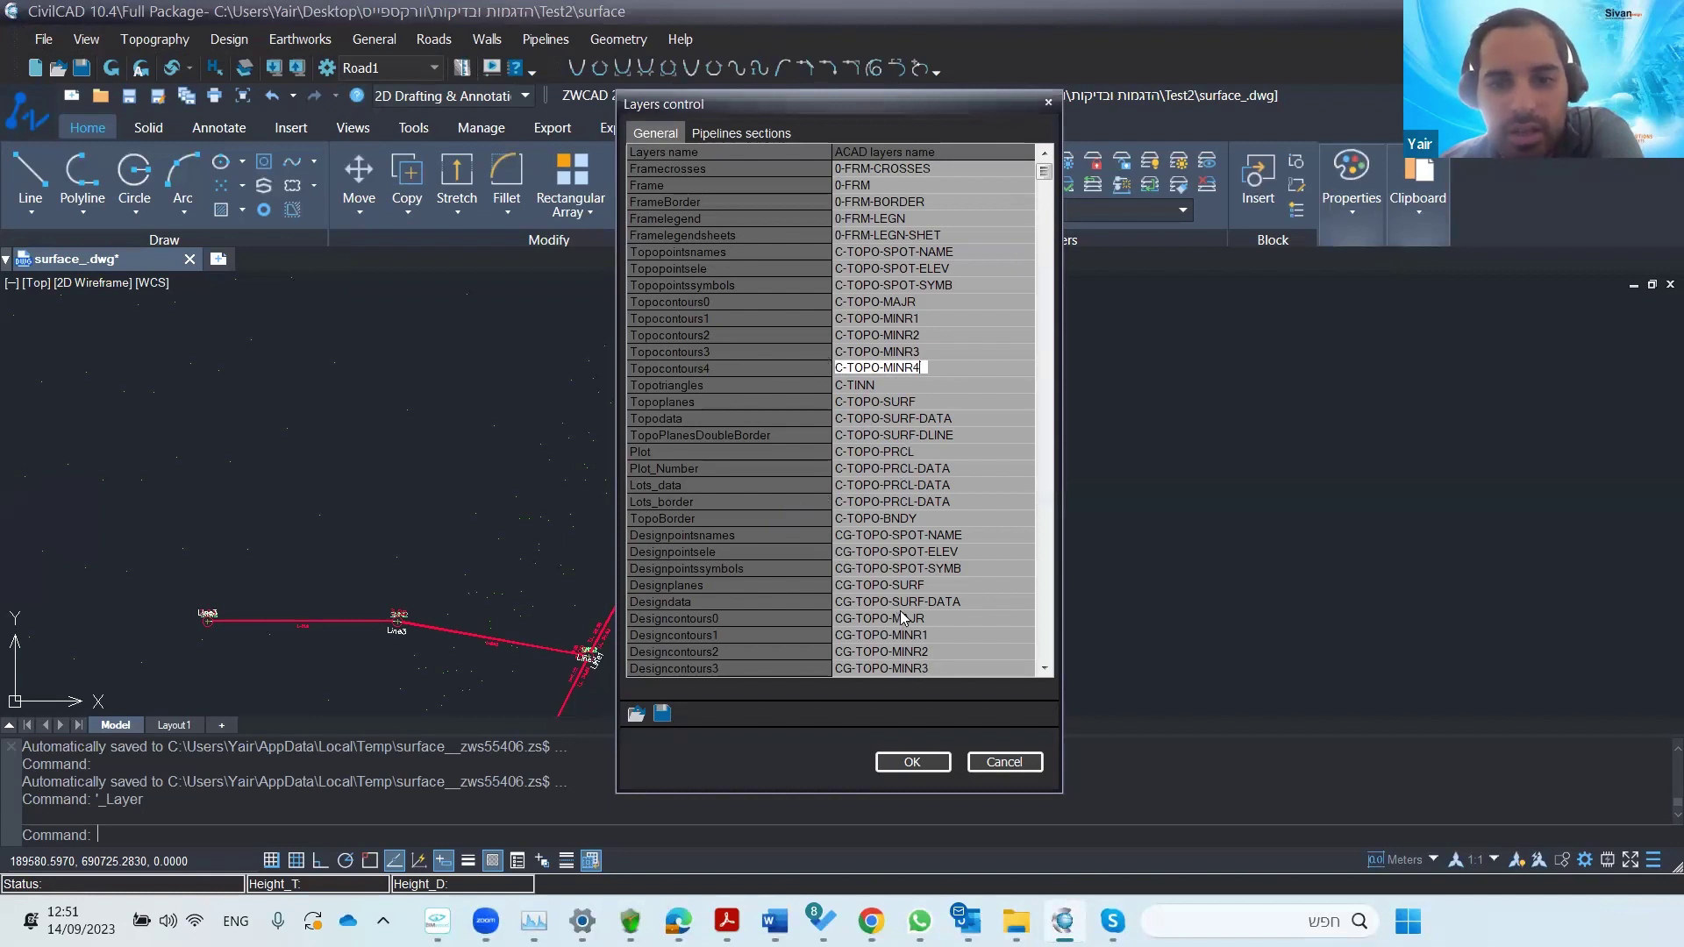
click(913, 583)
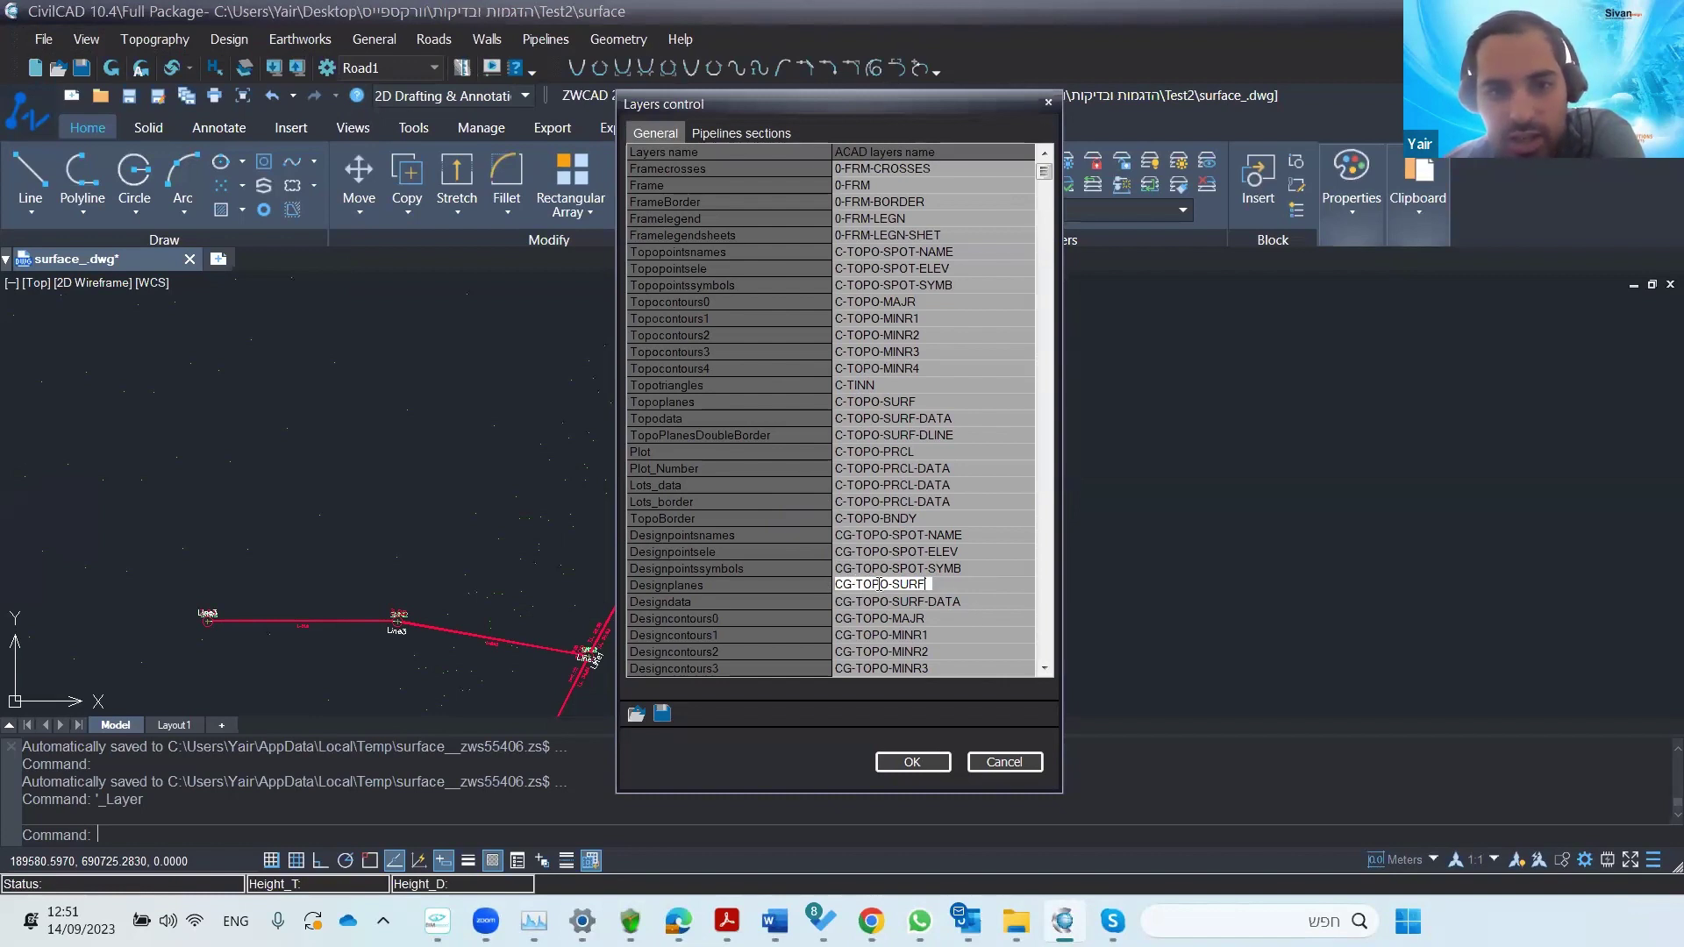
click(1000, 765)
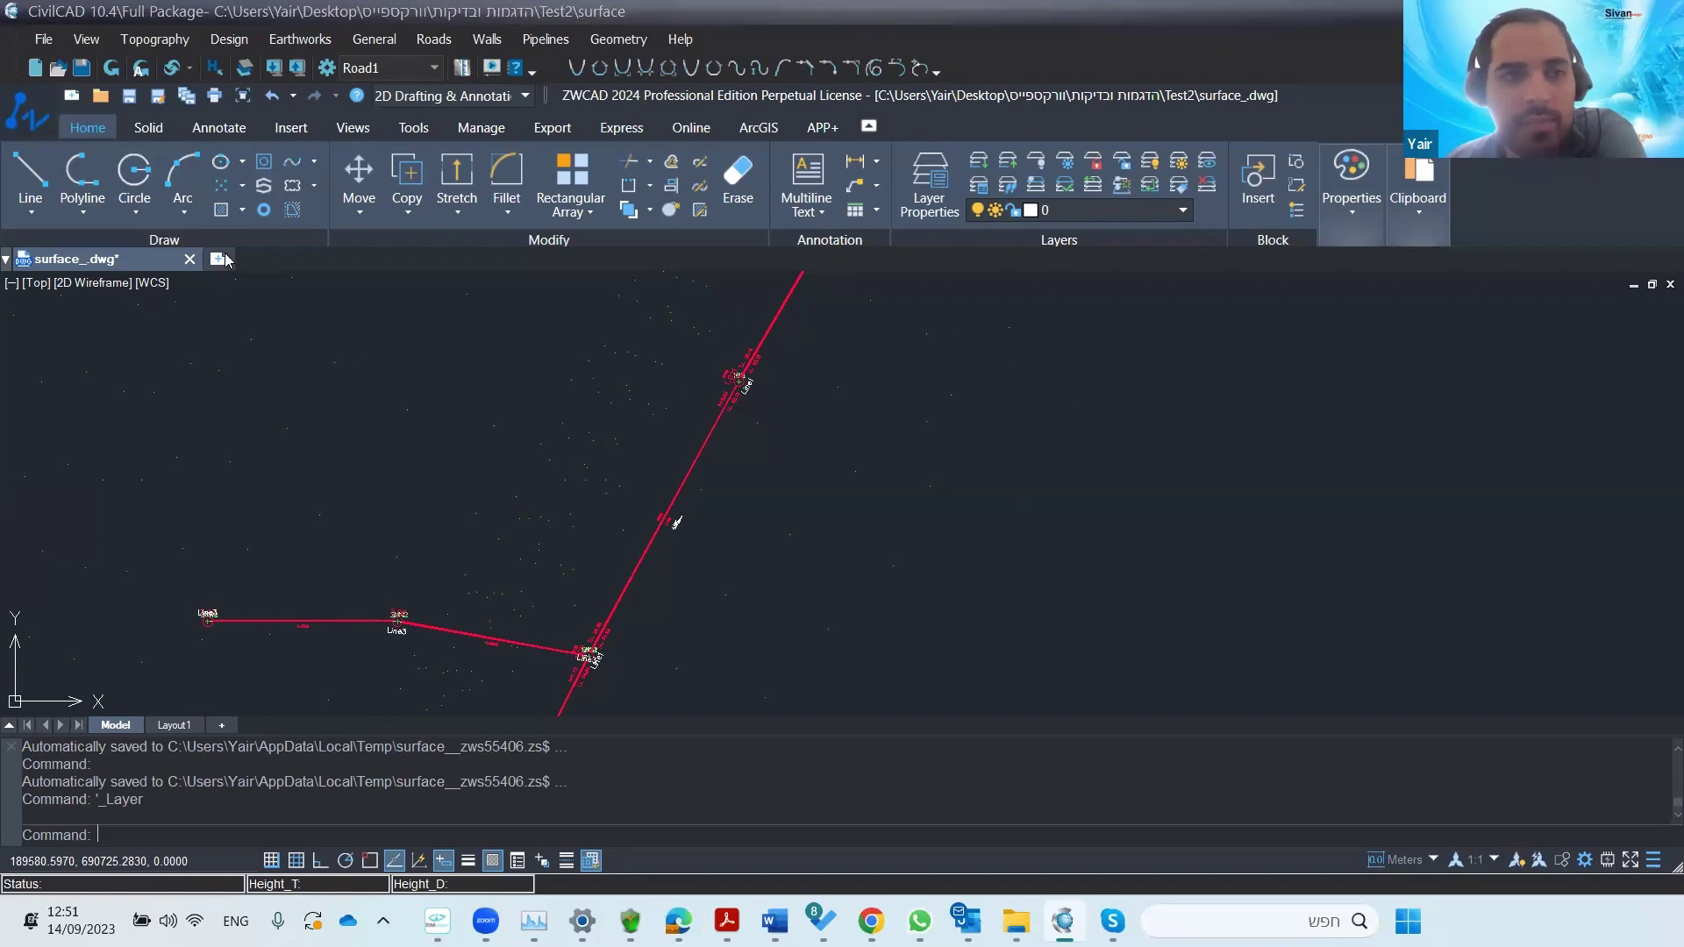
click(43, 39)
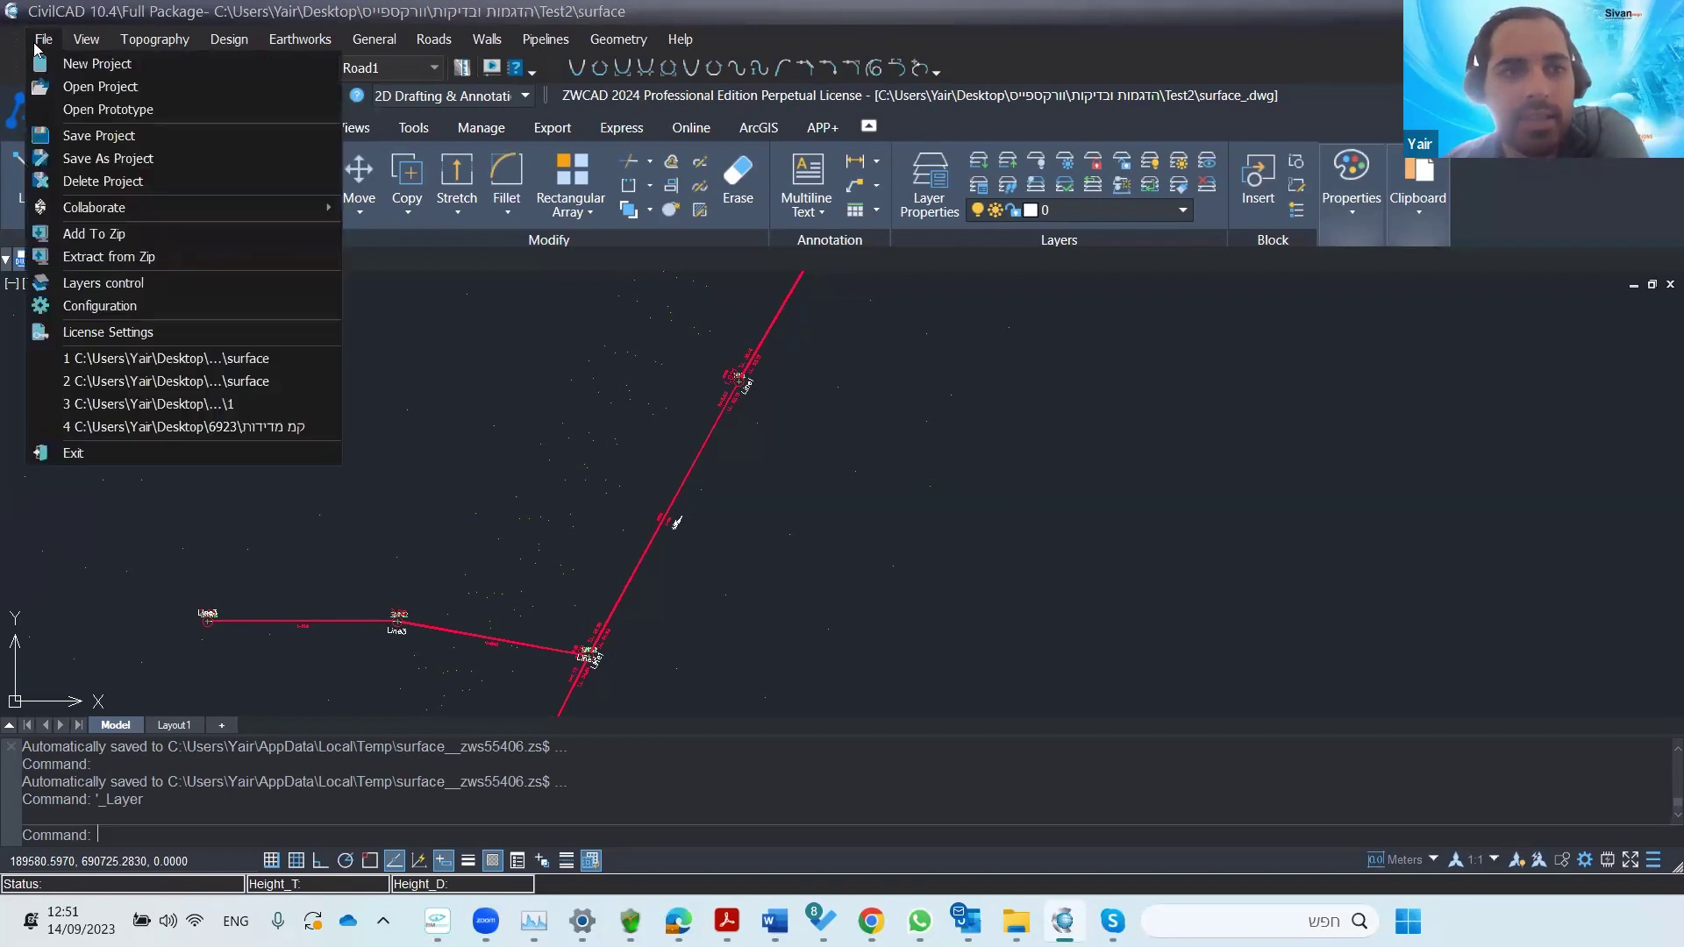
click(103, 283)
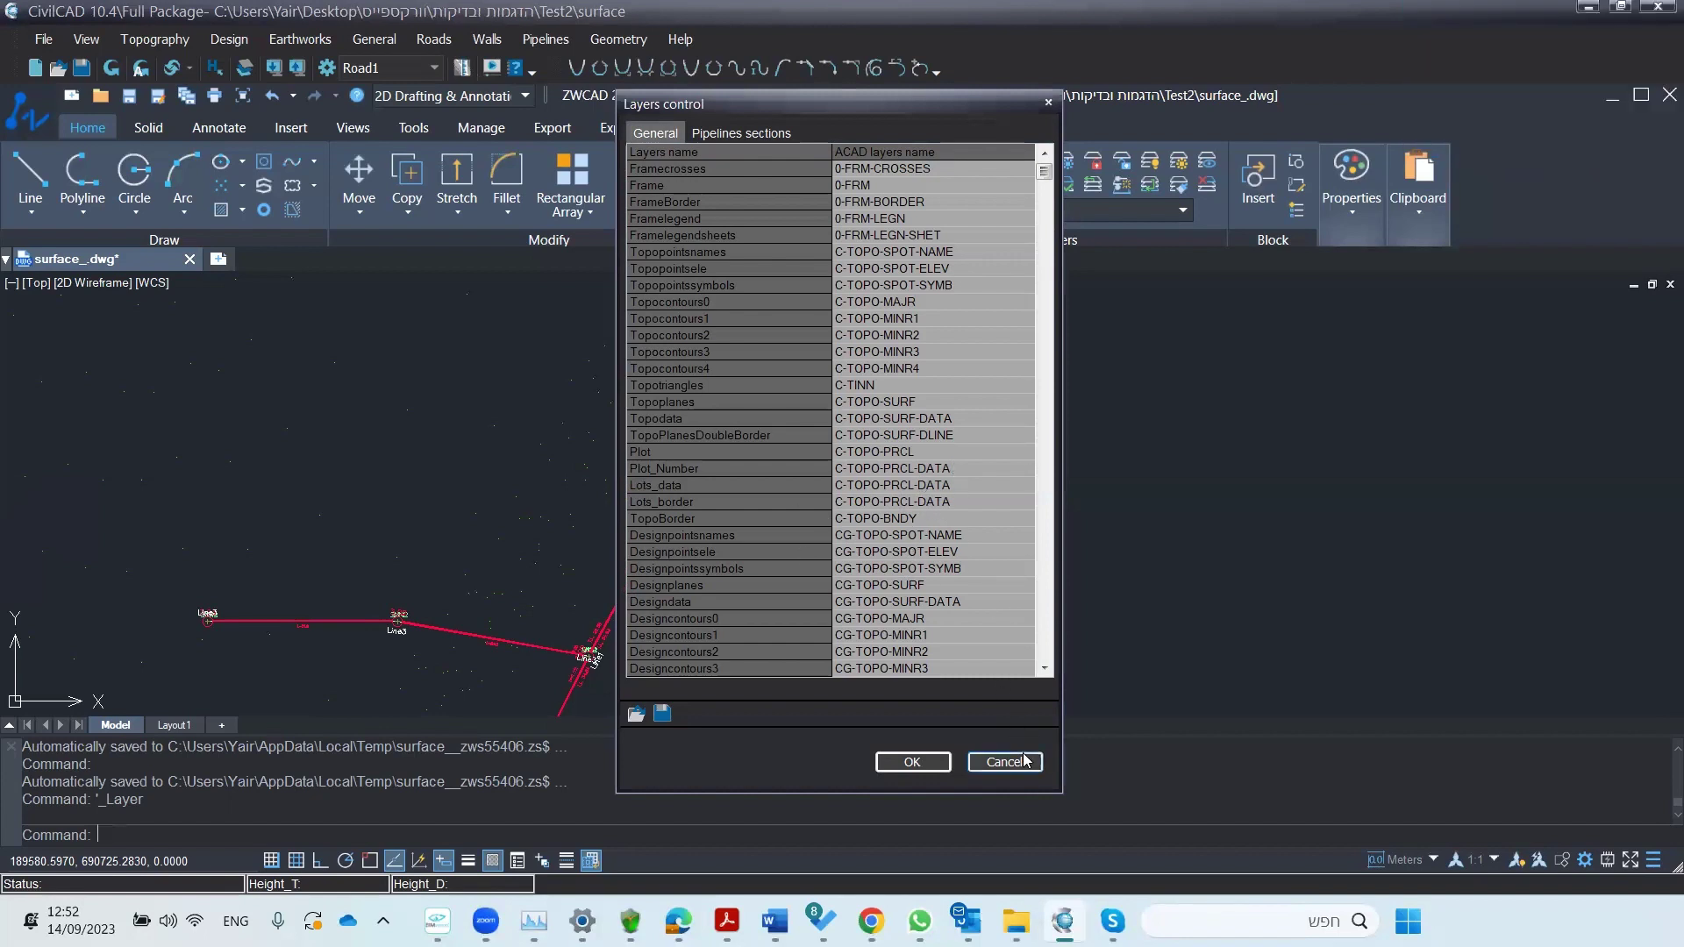
click(1012, 763)
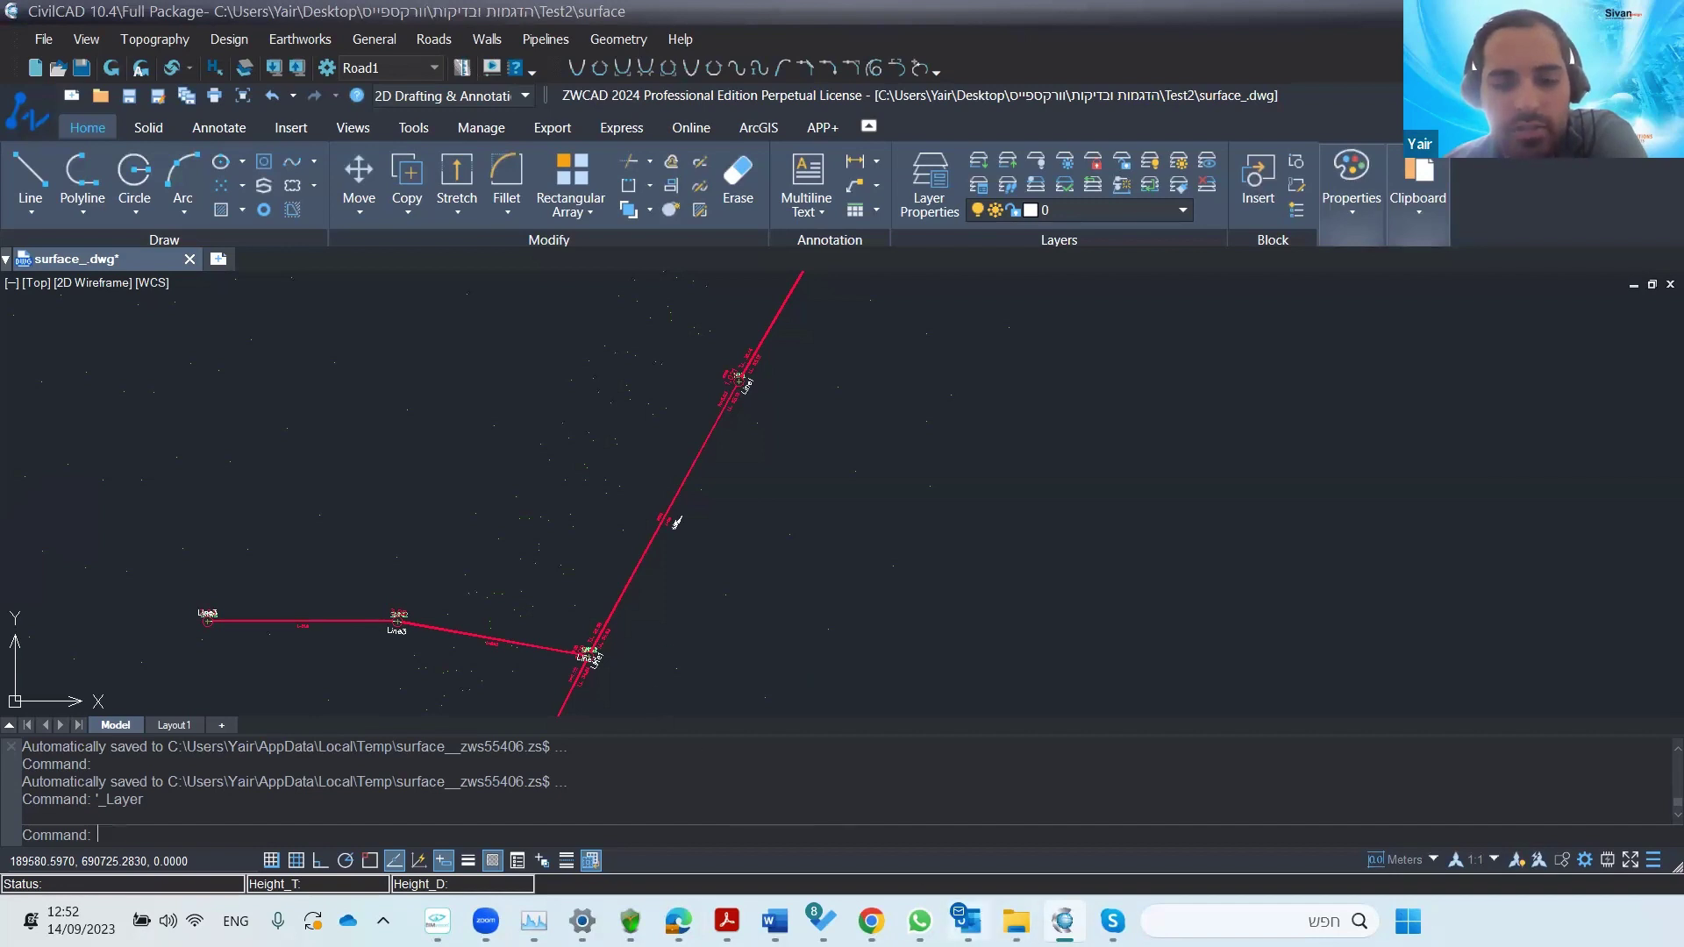
- Switch to File Explorer's CivilCAD 10.3 folder and sort its contents by file type
mouse_move(1015, 921)
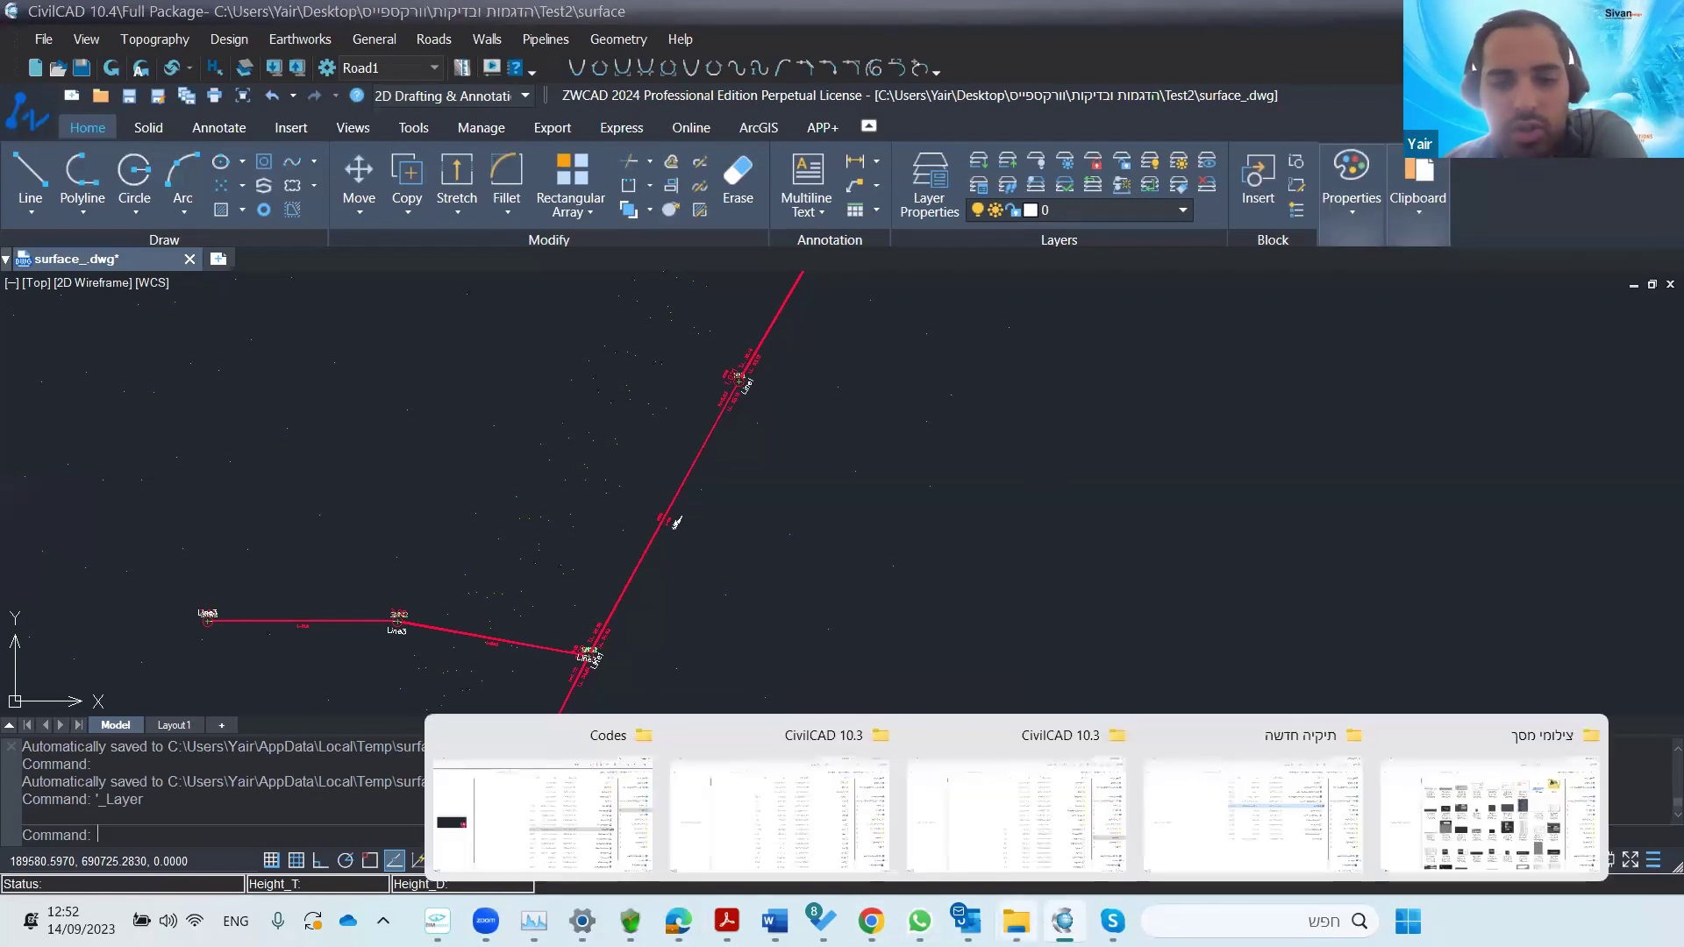
click(930, 816)
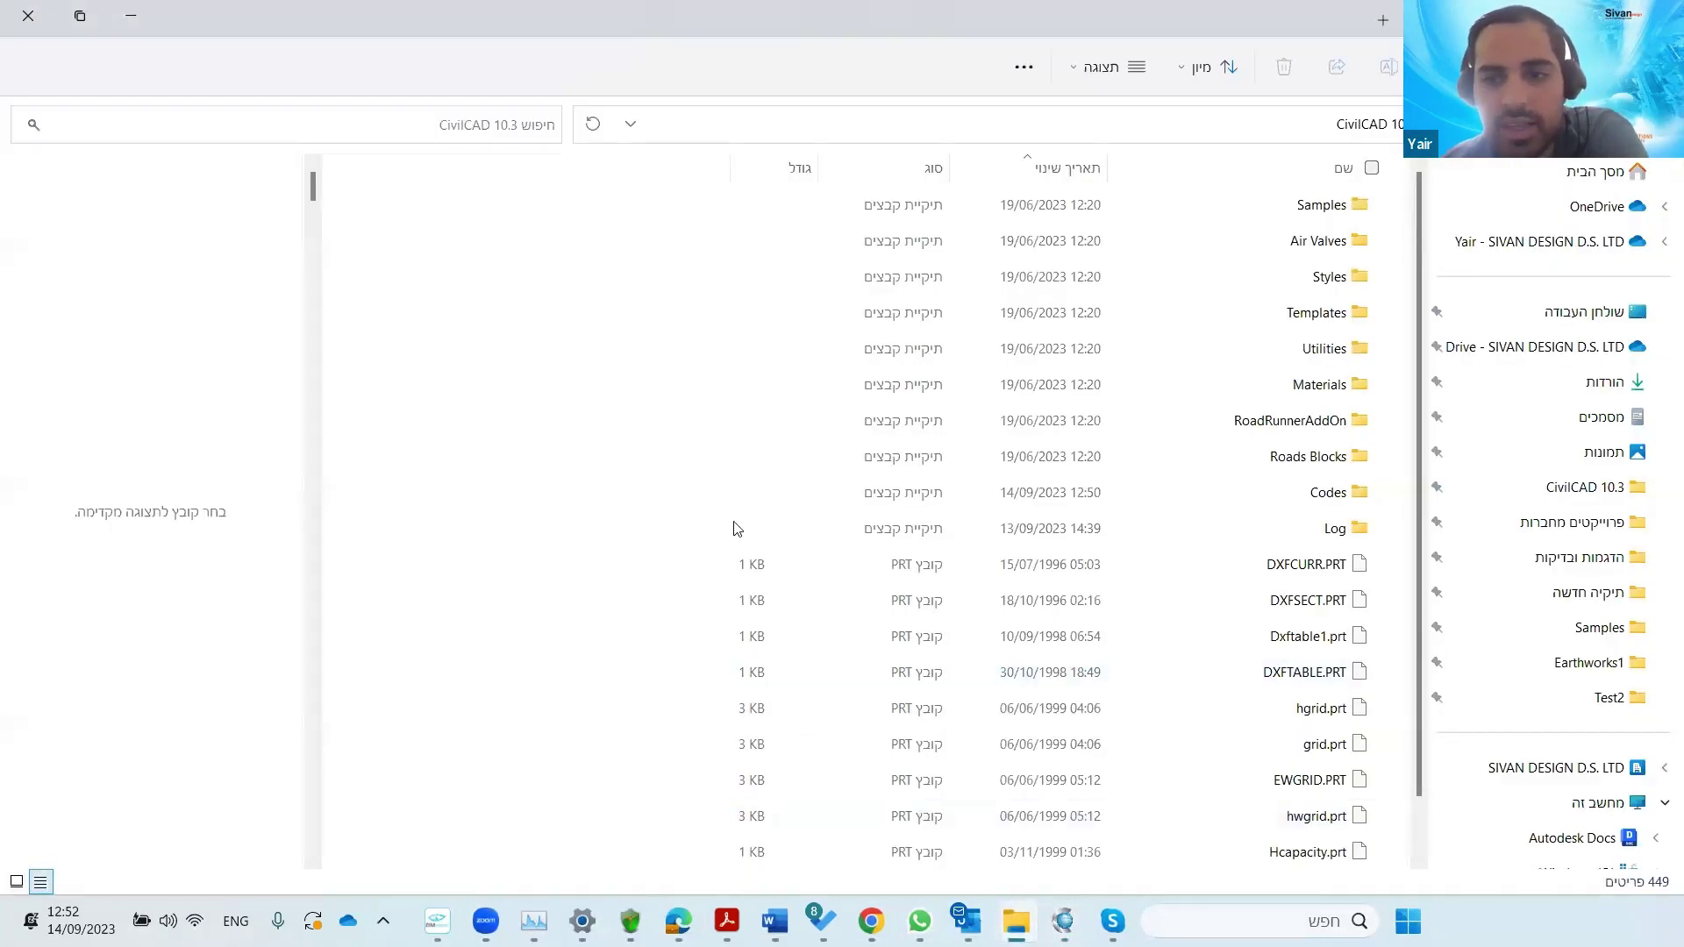
scroll(868, 579, down, 10)
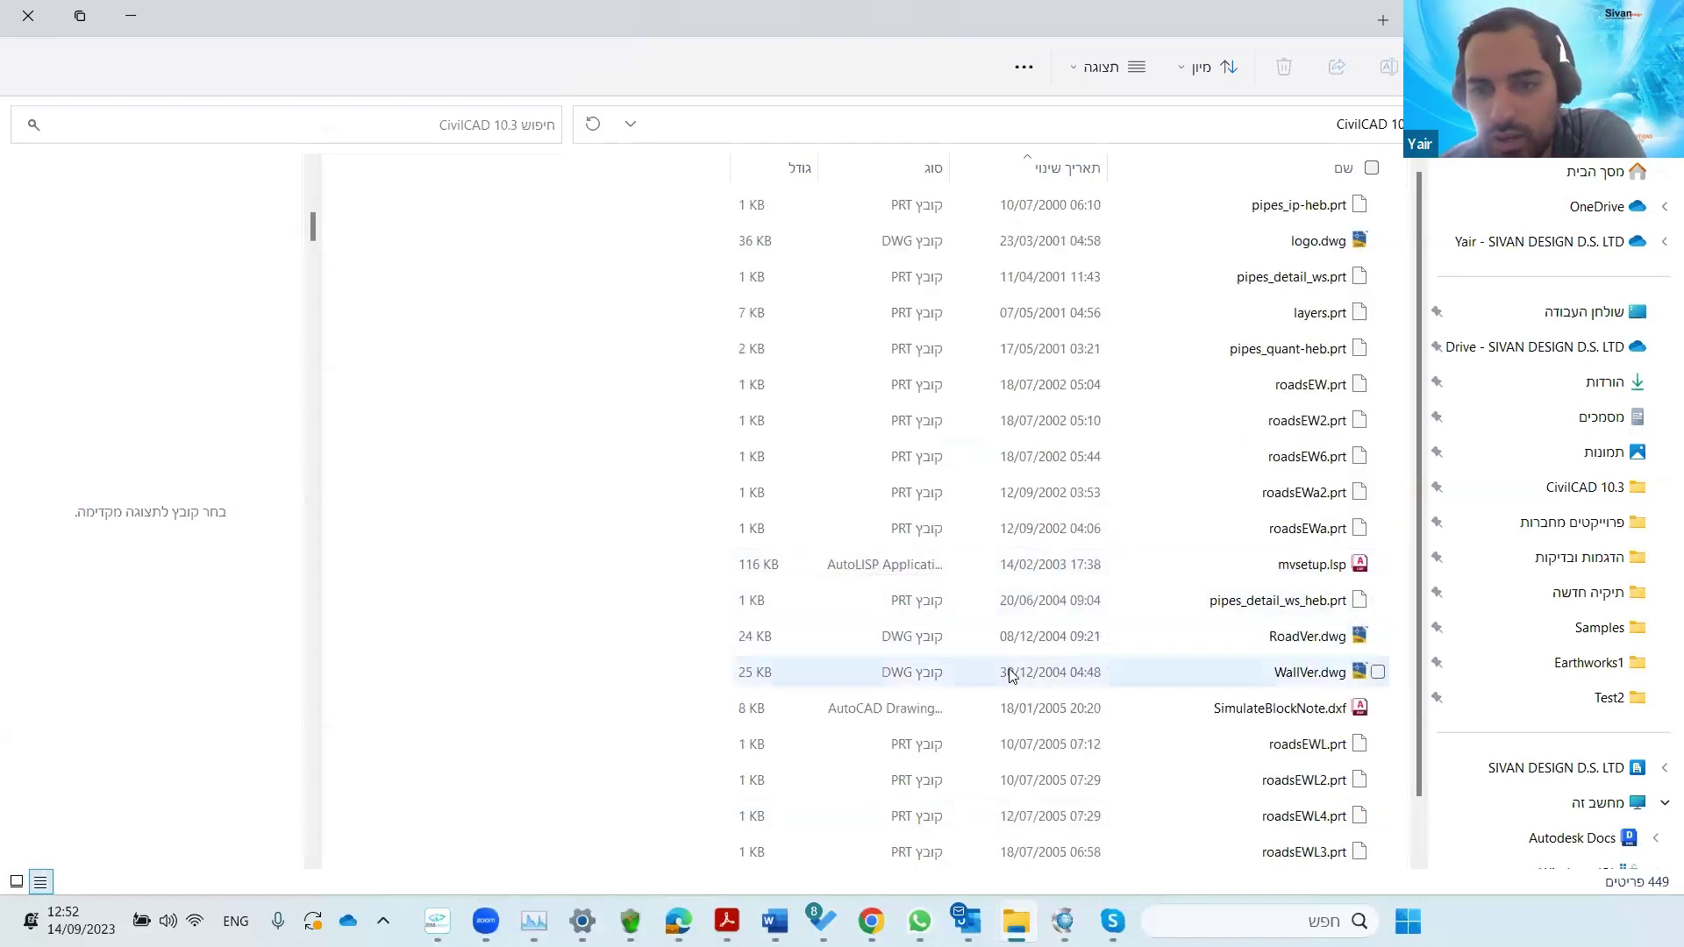
scroll(1196, 496, up, 10)
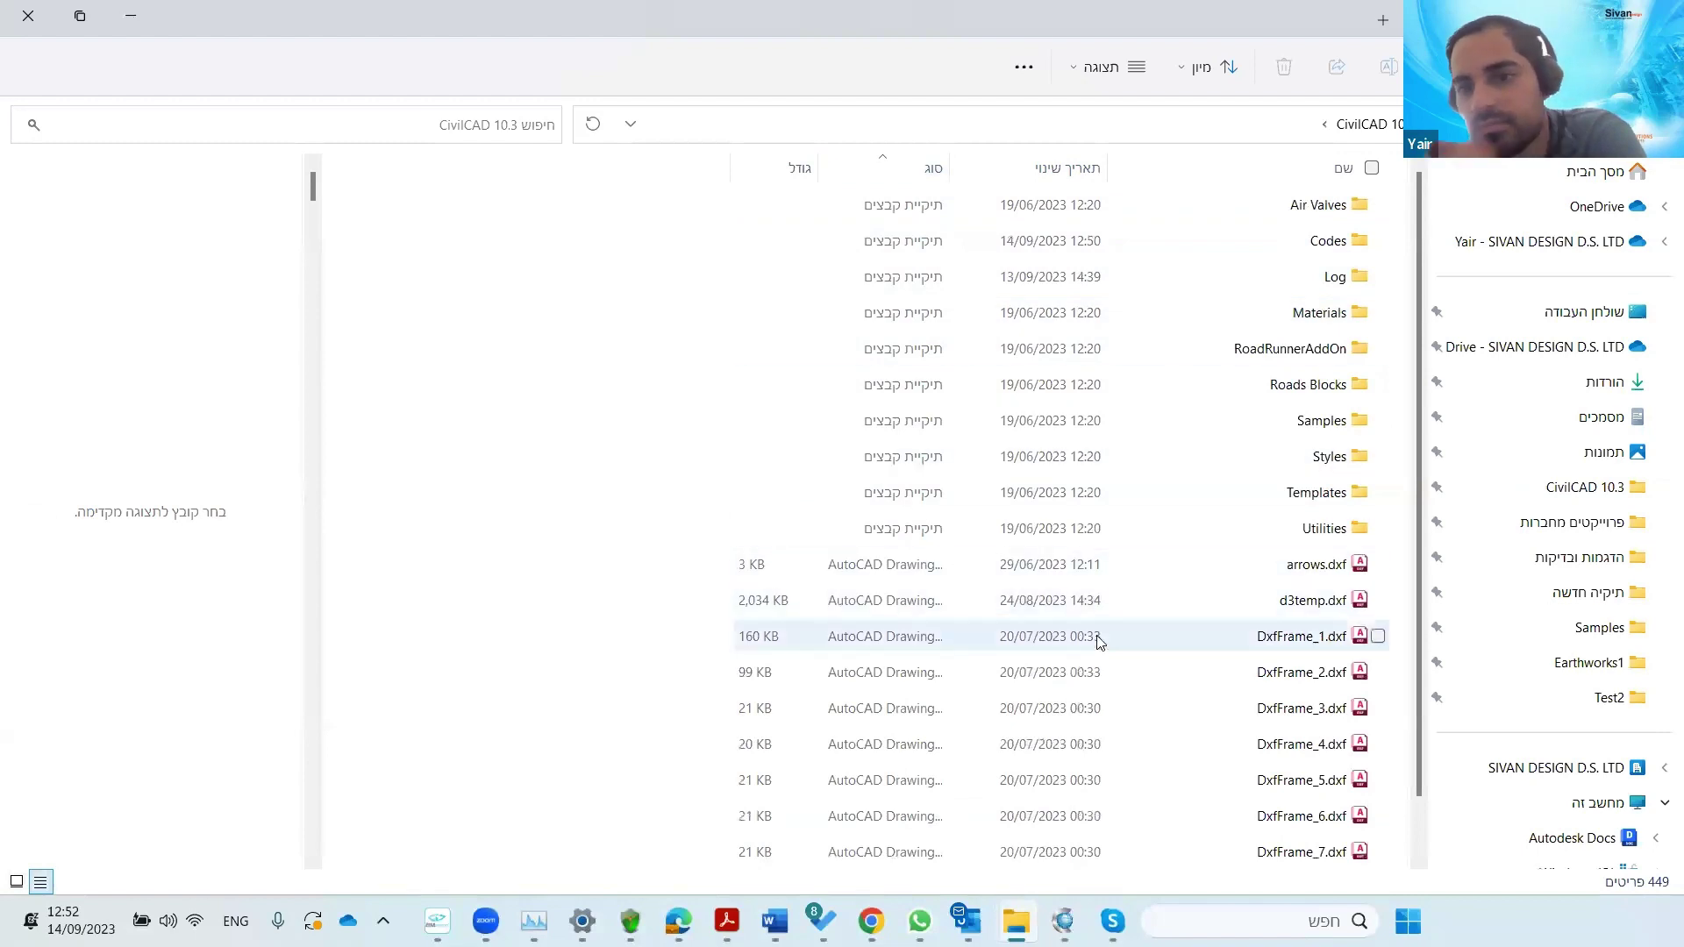
- Look through the type-sorted files of the CivilCAD 10.3 folder for its template, DXF and drawing files
scroll(1267, 653, down, 10)
scroll(1245, 675, down, 9)
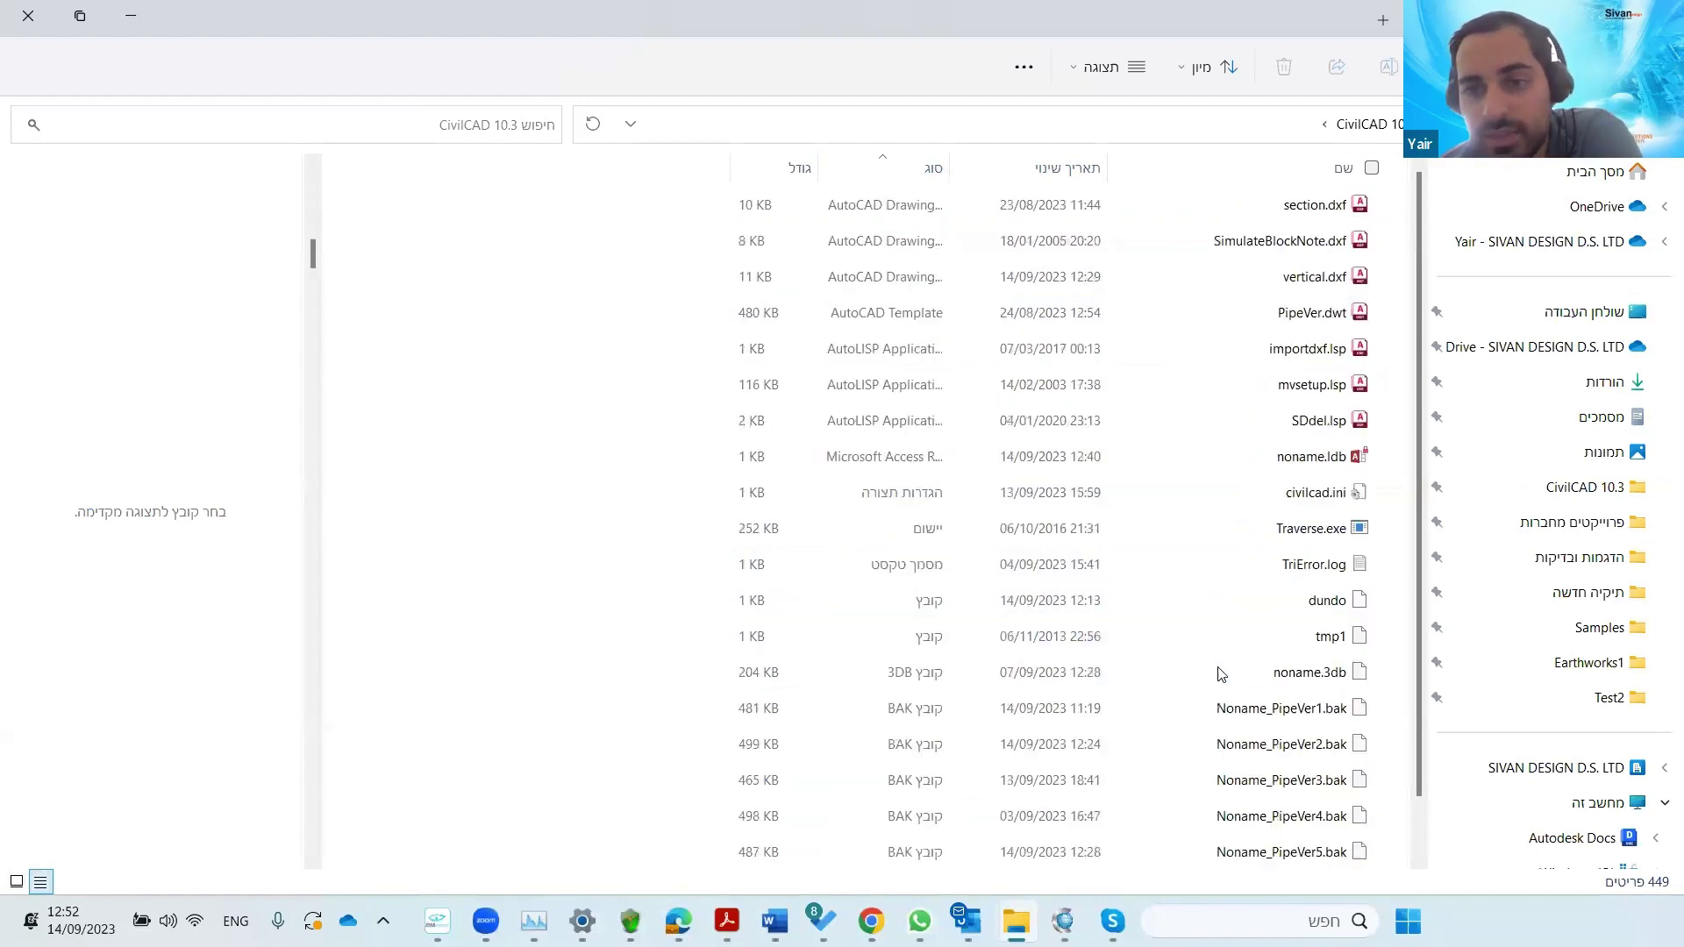
scroll(1228, 676, up, 6)
scroll(1237, 699, down, 20)
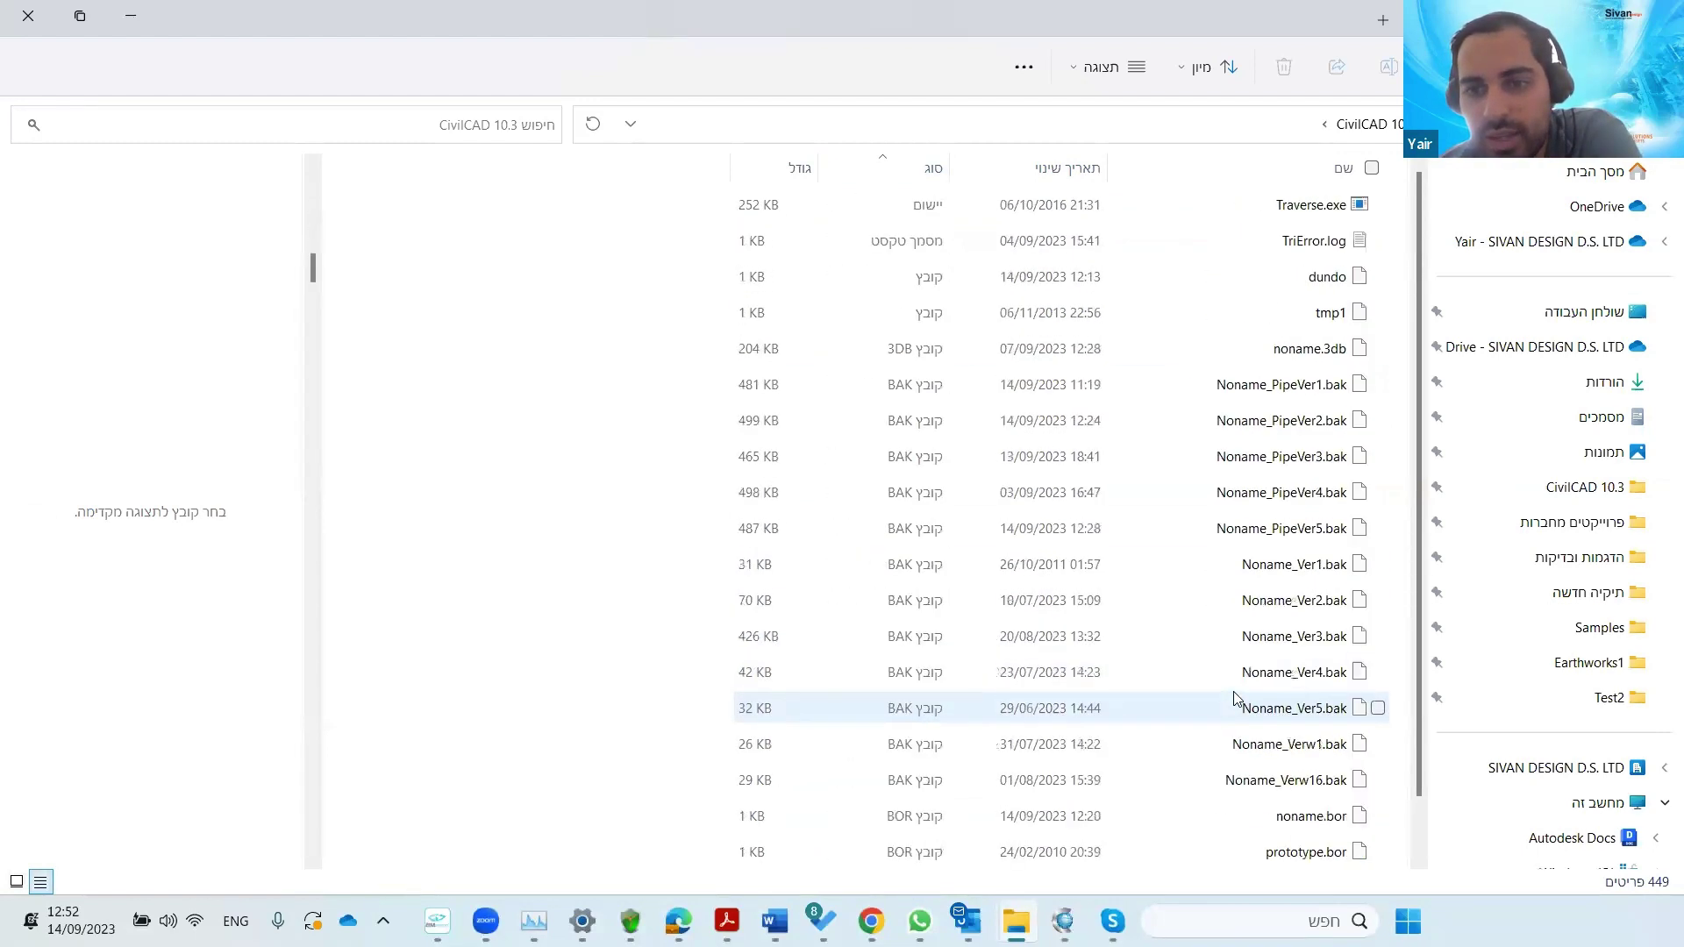
scroll(1236, 699, down, 20)
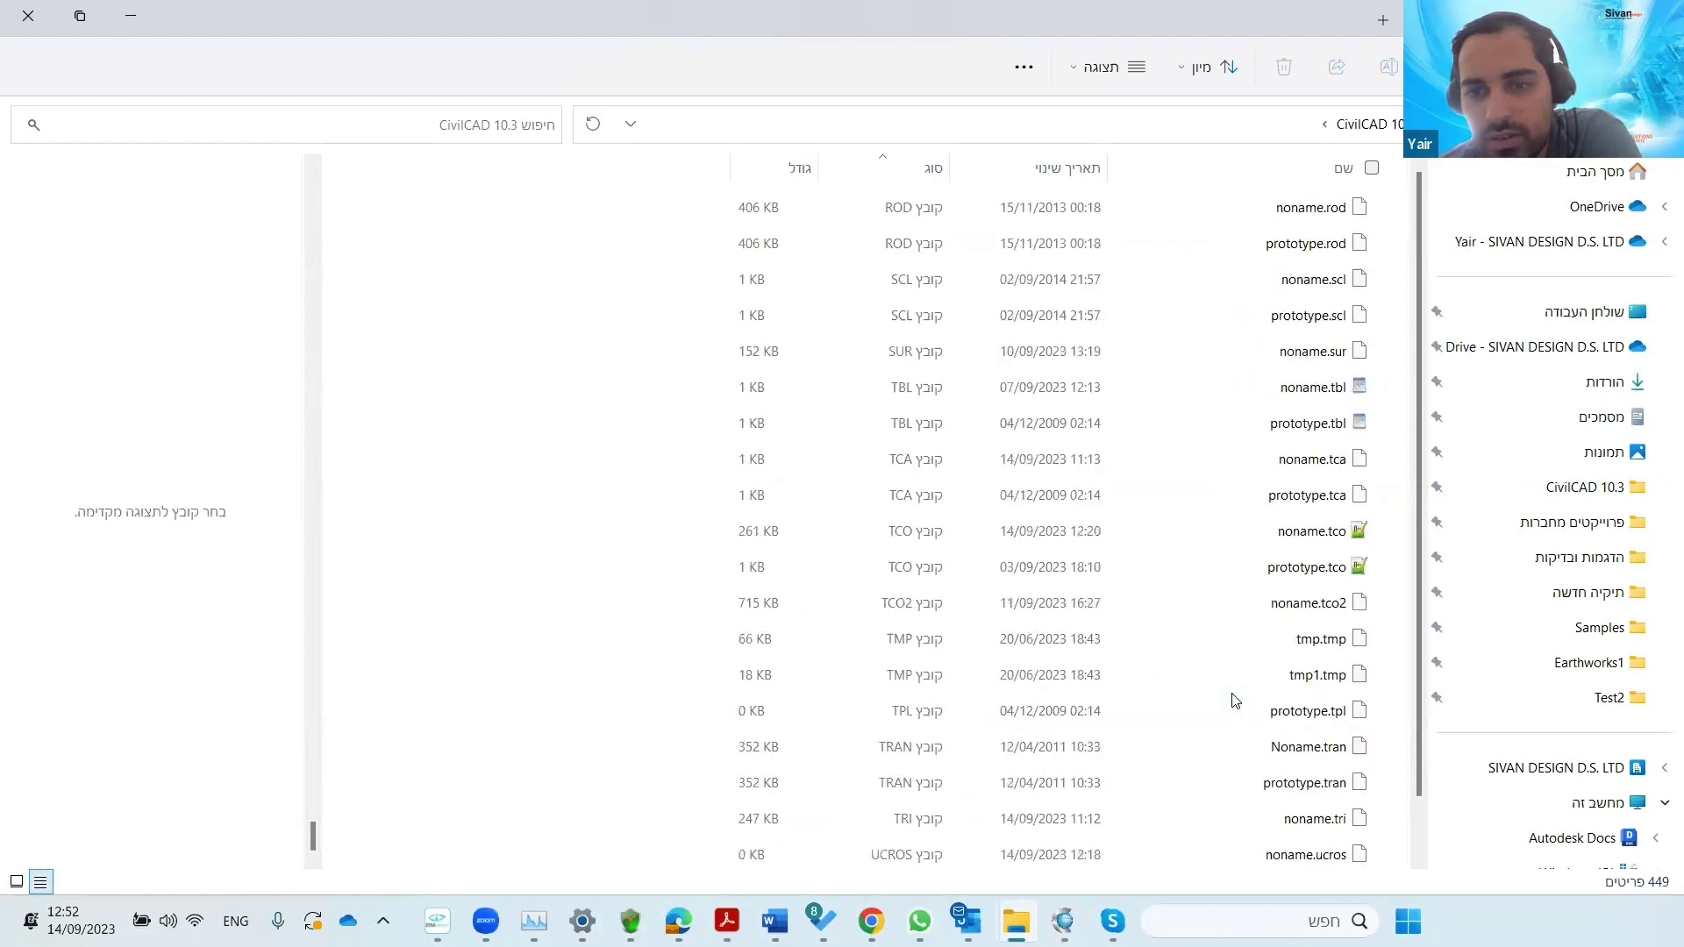
scroll(1234, 698, up, 20)
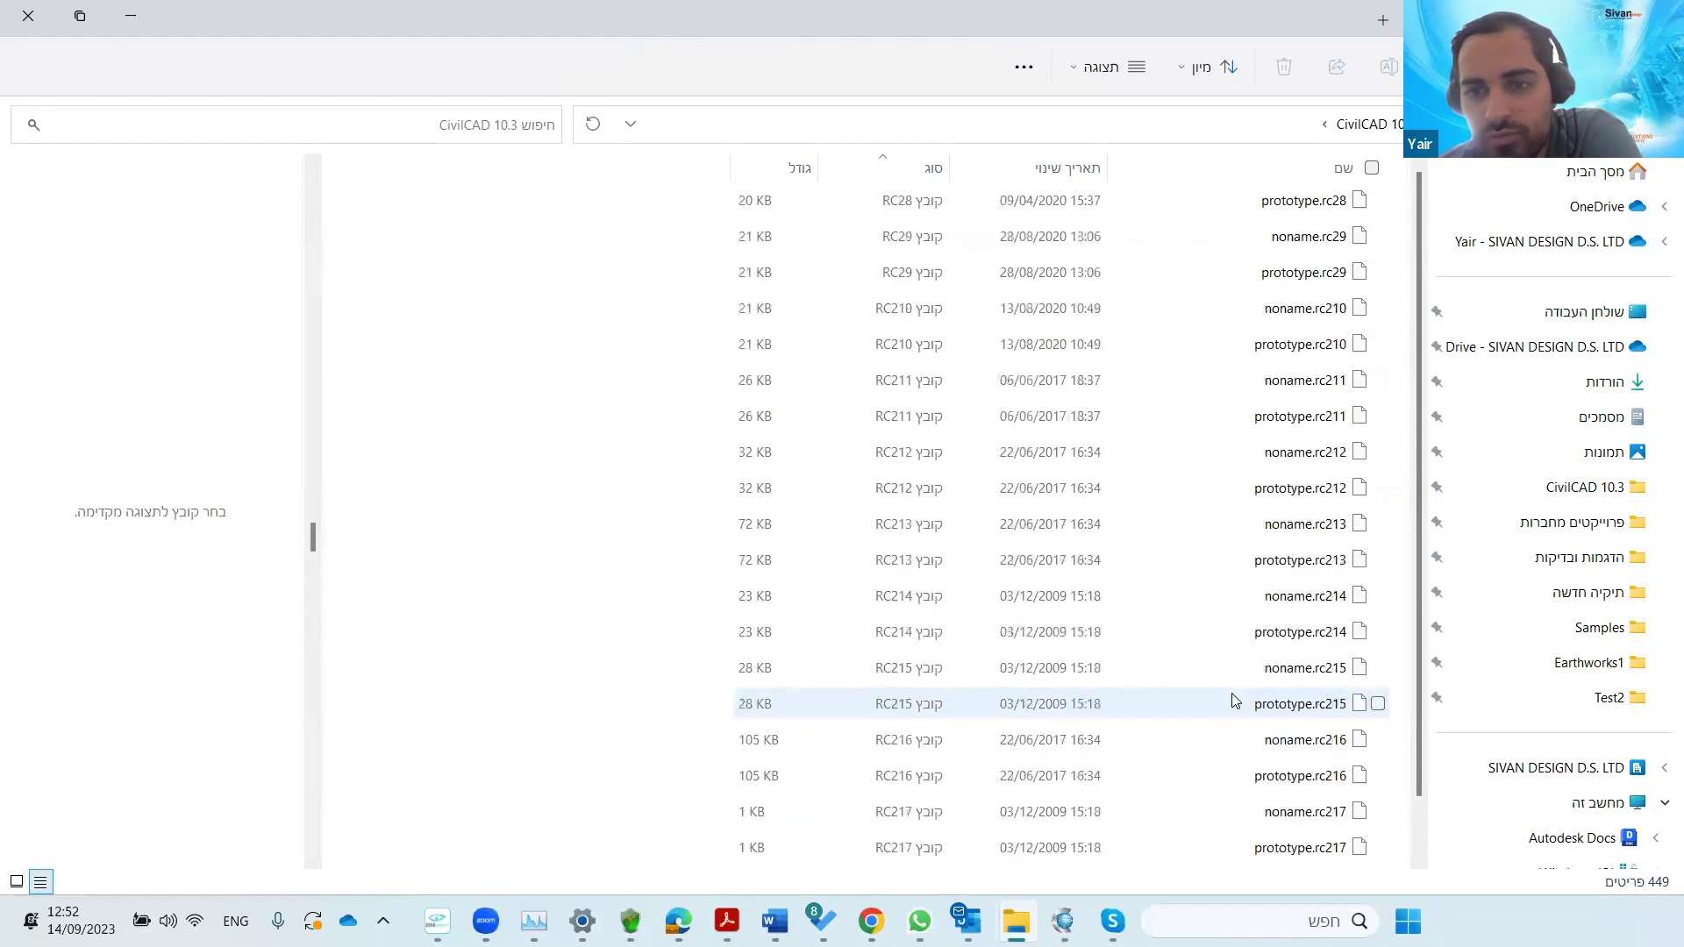
scroll(1235, 699, up, 20)
scroll(1232, 699, up, 20)
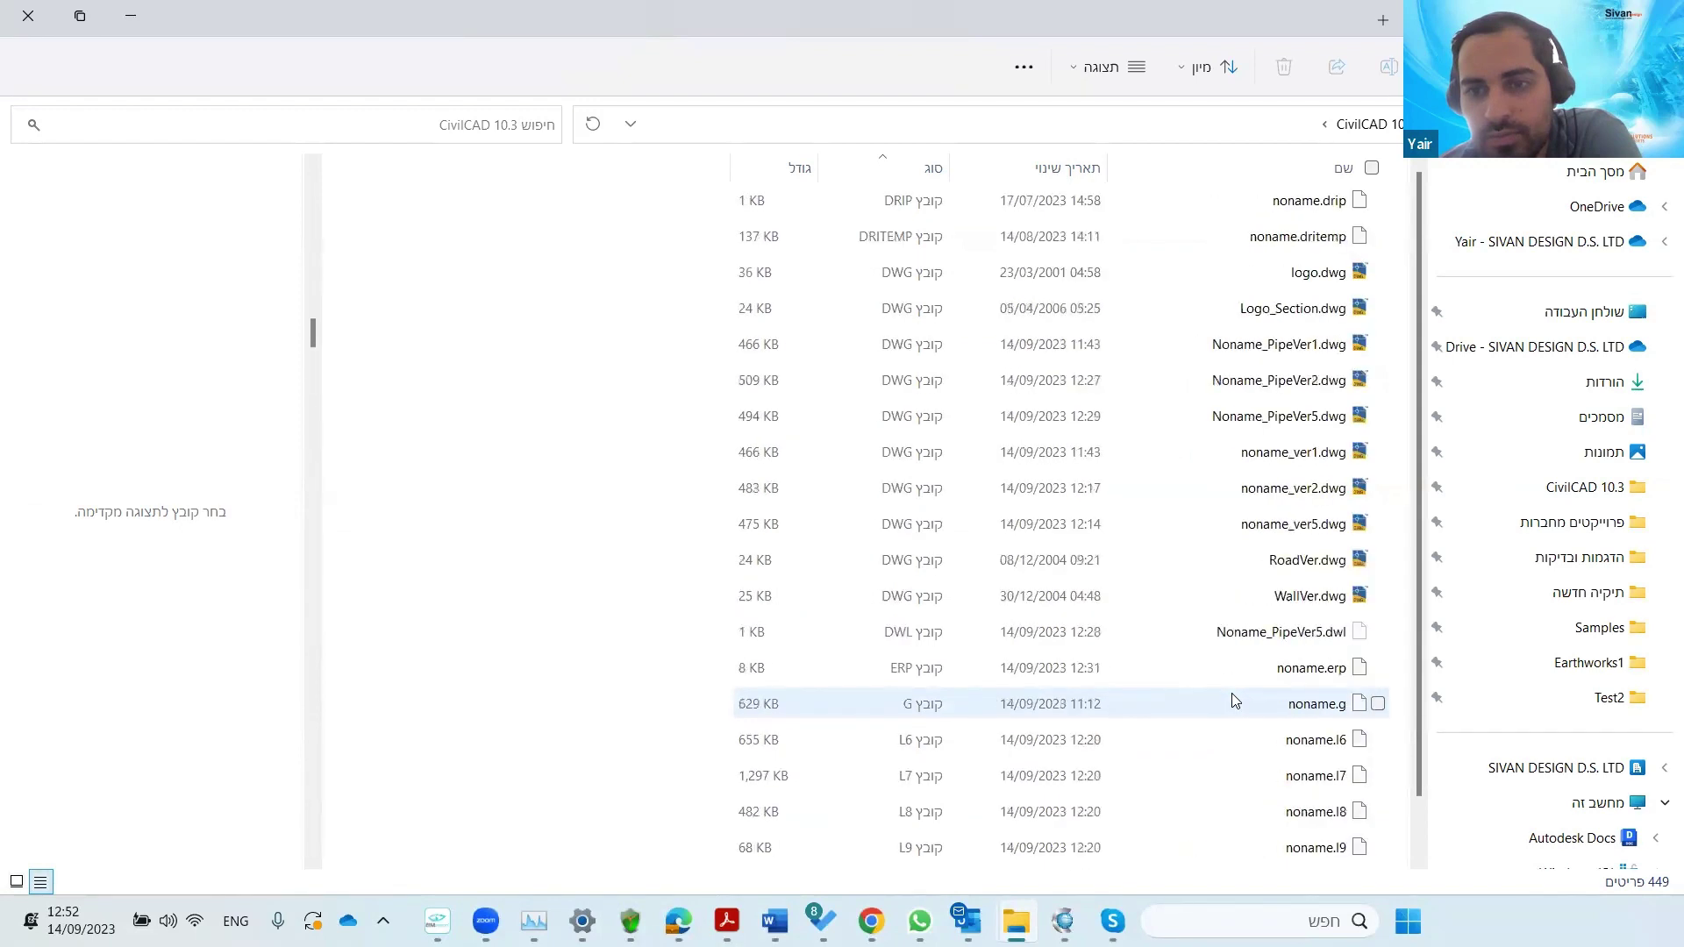
scroll(1233, 699, up, 3)
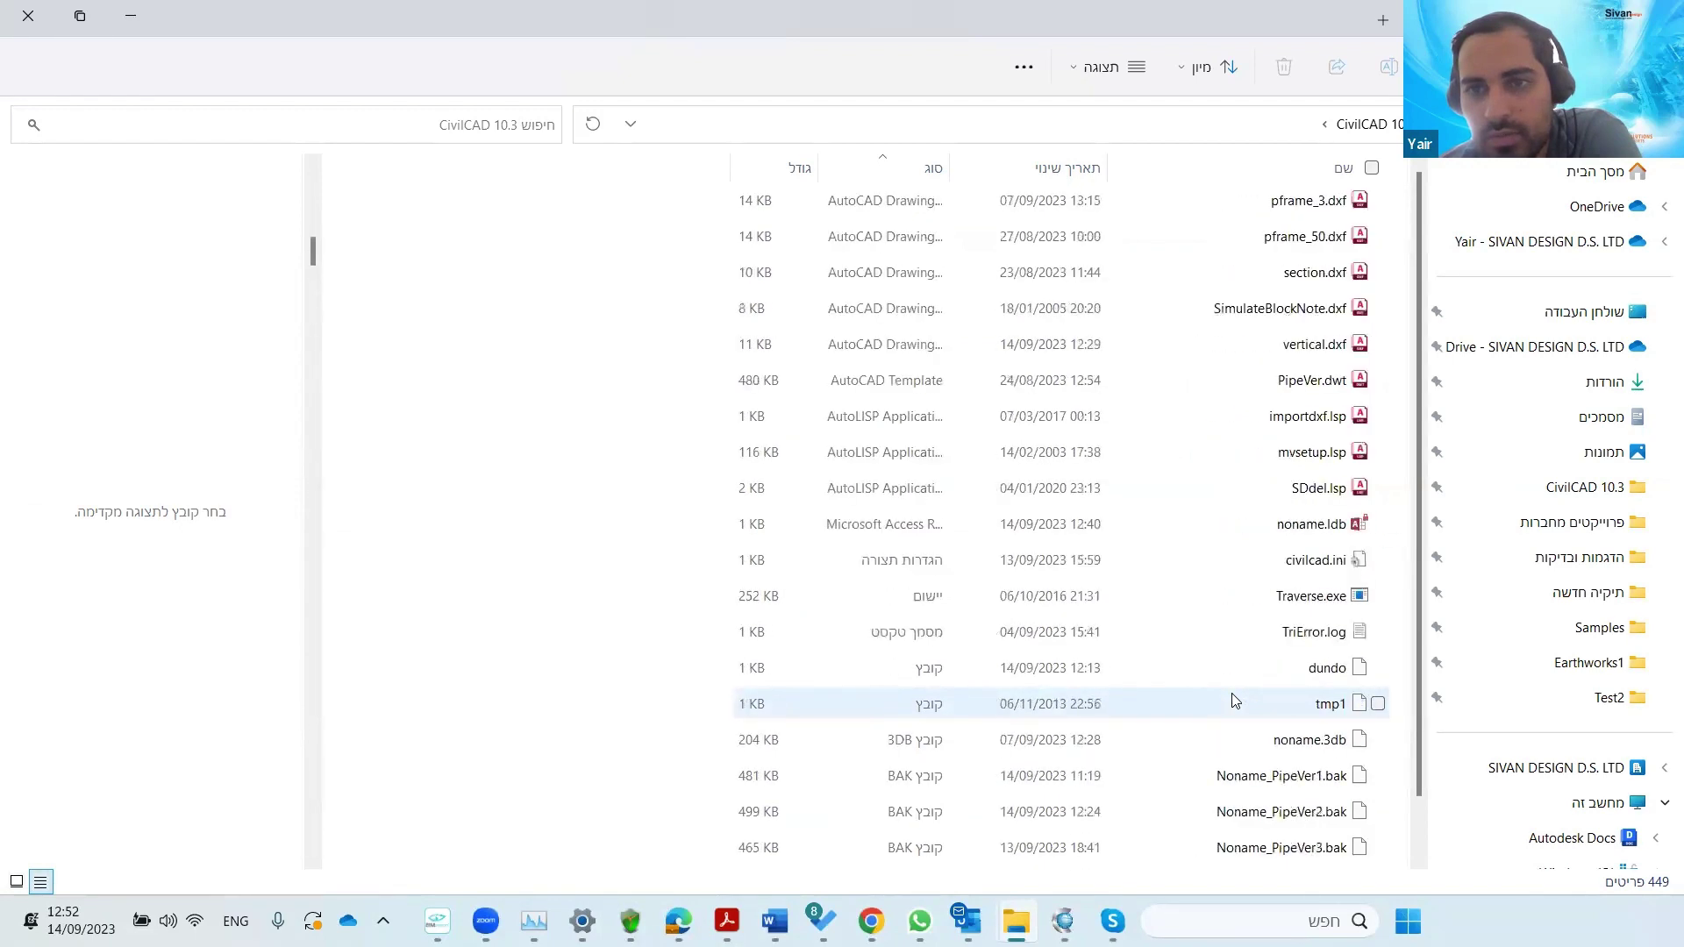
scroll(1235, 699, up, 3)
scroll(1232, 699, up, 12)
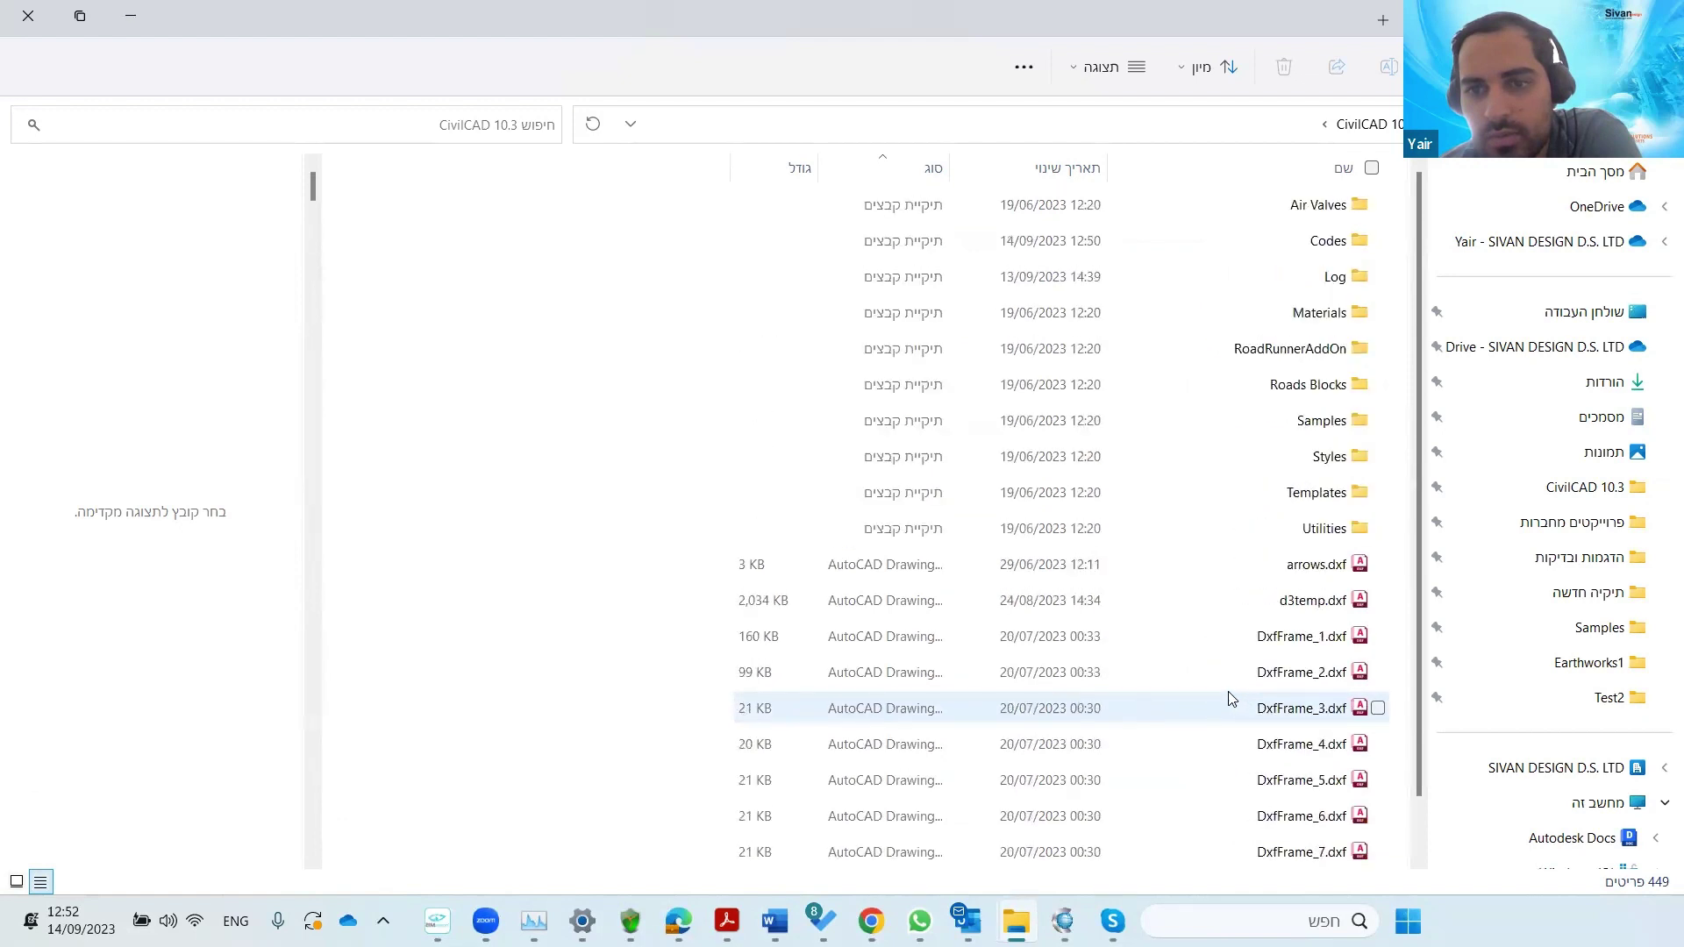
scroll(1233, 699, down, 12)
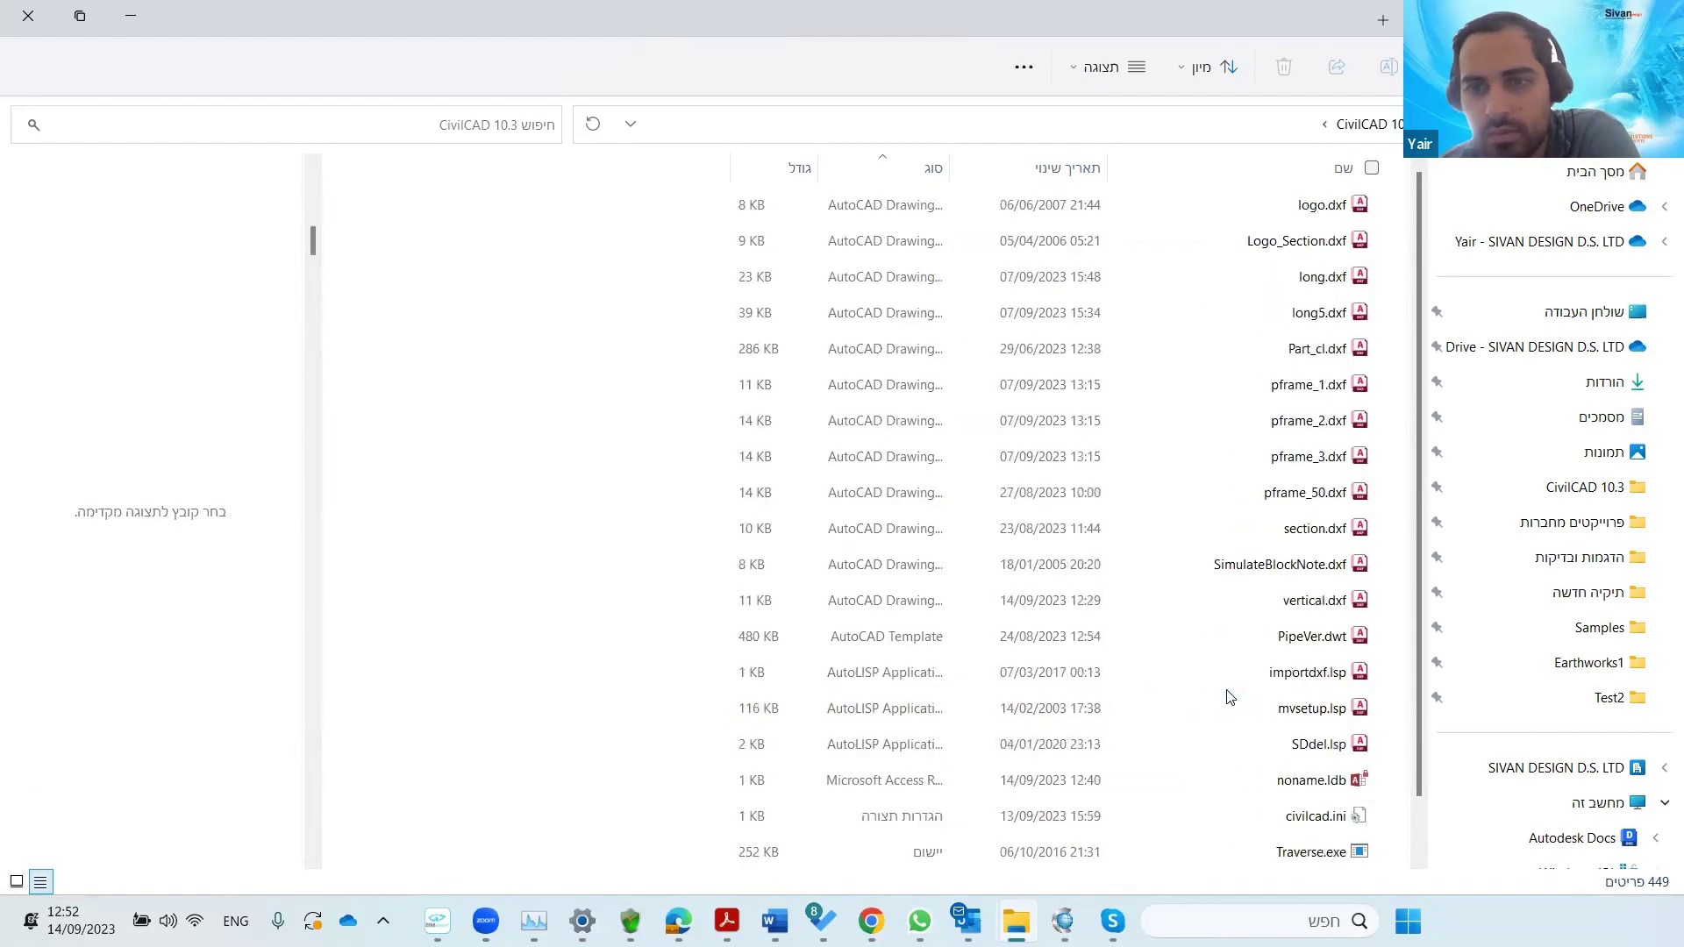
scroll(1228, 698, down, 3)
scroll(1228, 697, down, 8)
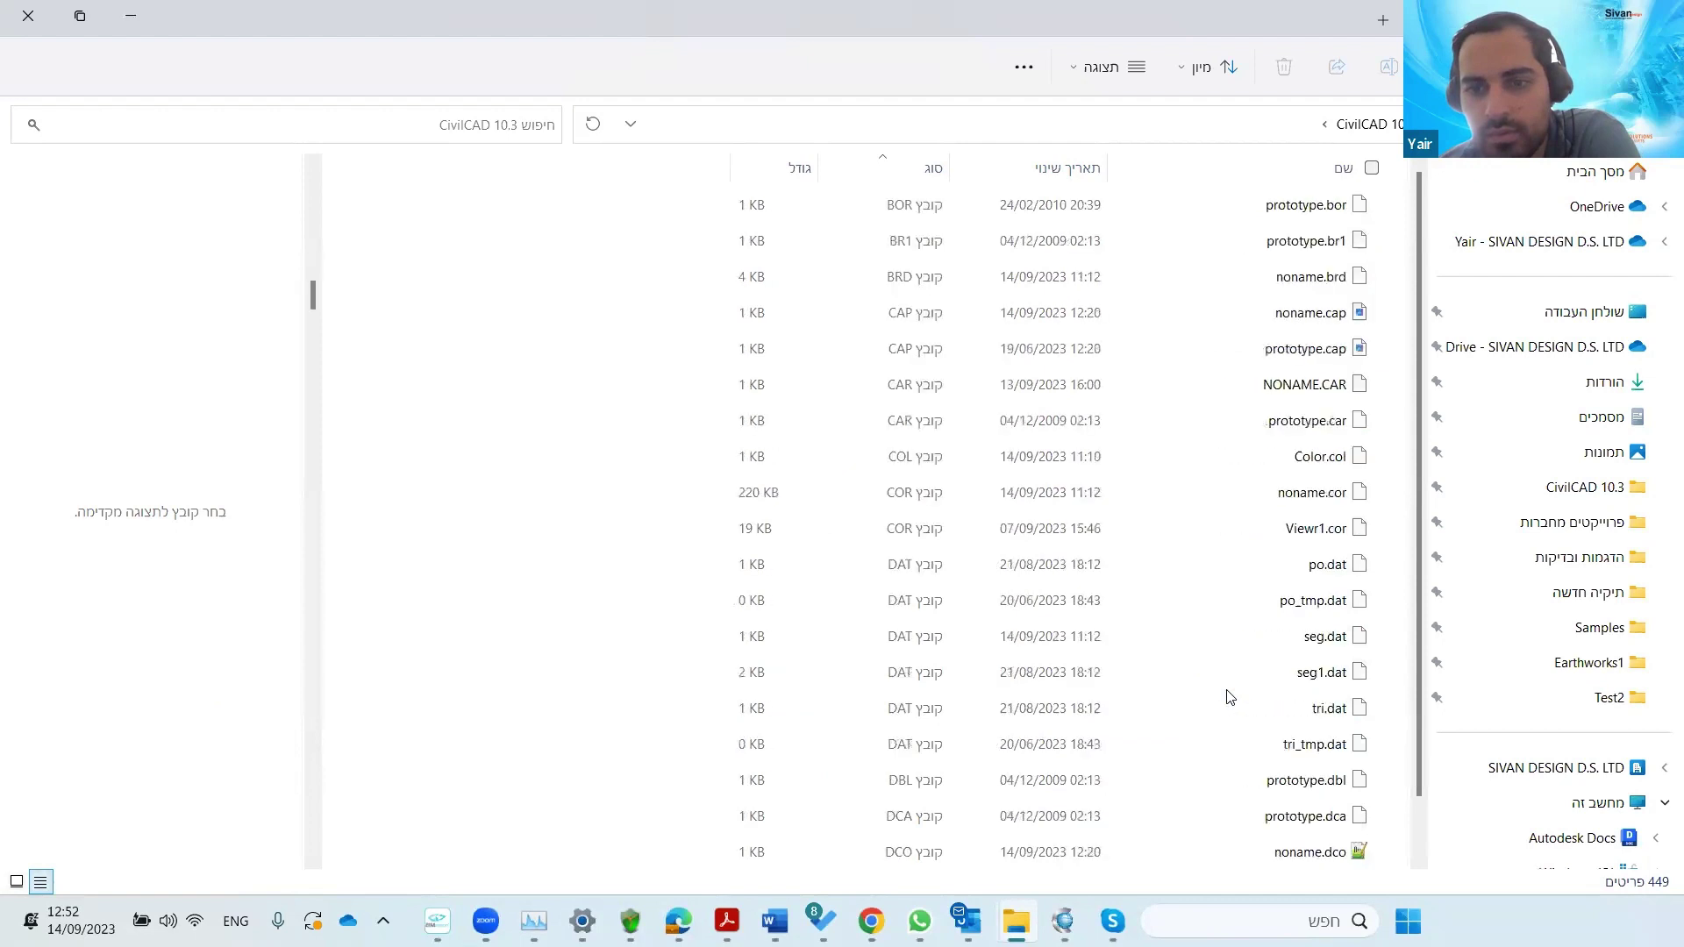
scroll(1228, 697, down, 6)
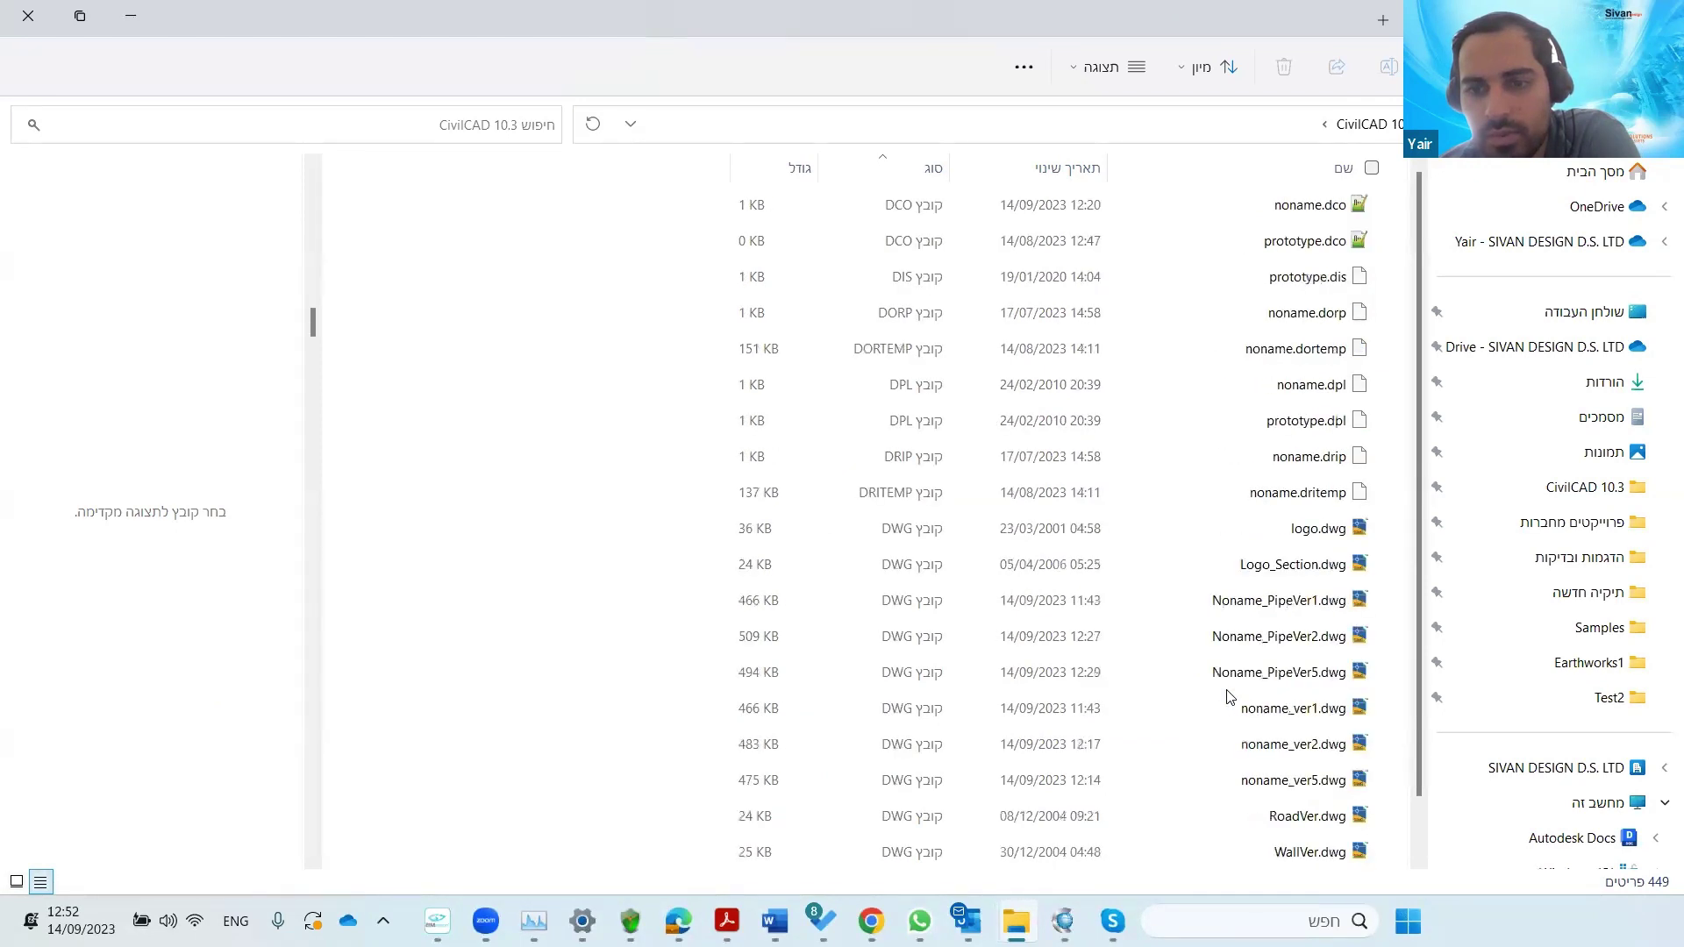
scroll(1228, 697, down, 3)
scroll(1228, 698, up, 3)
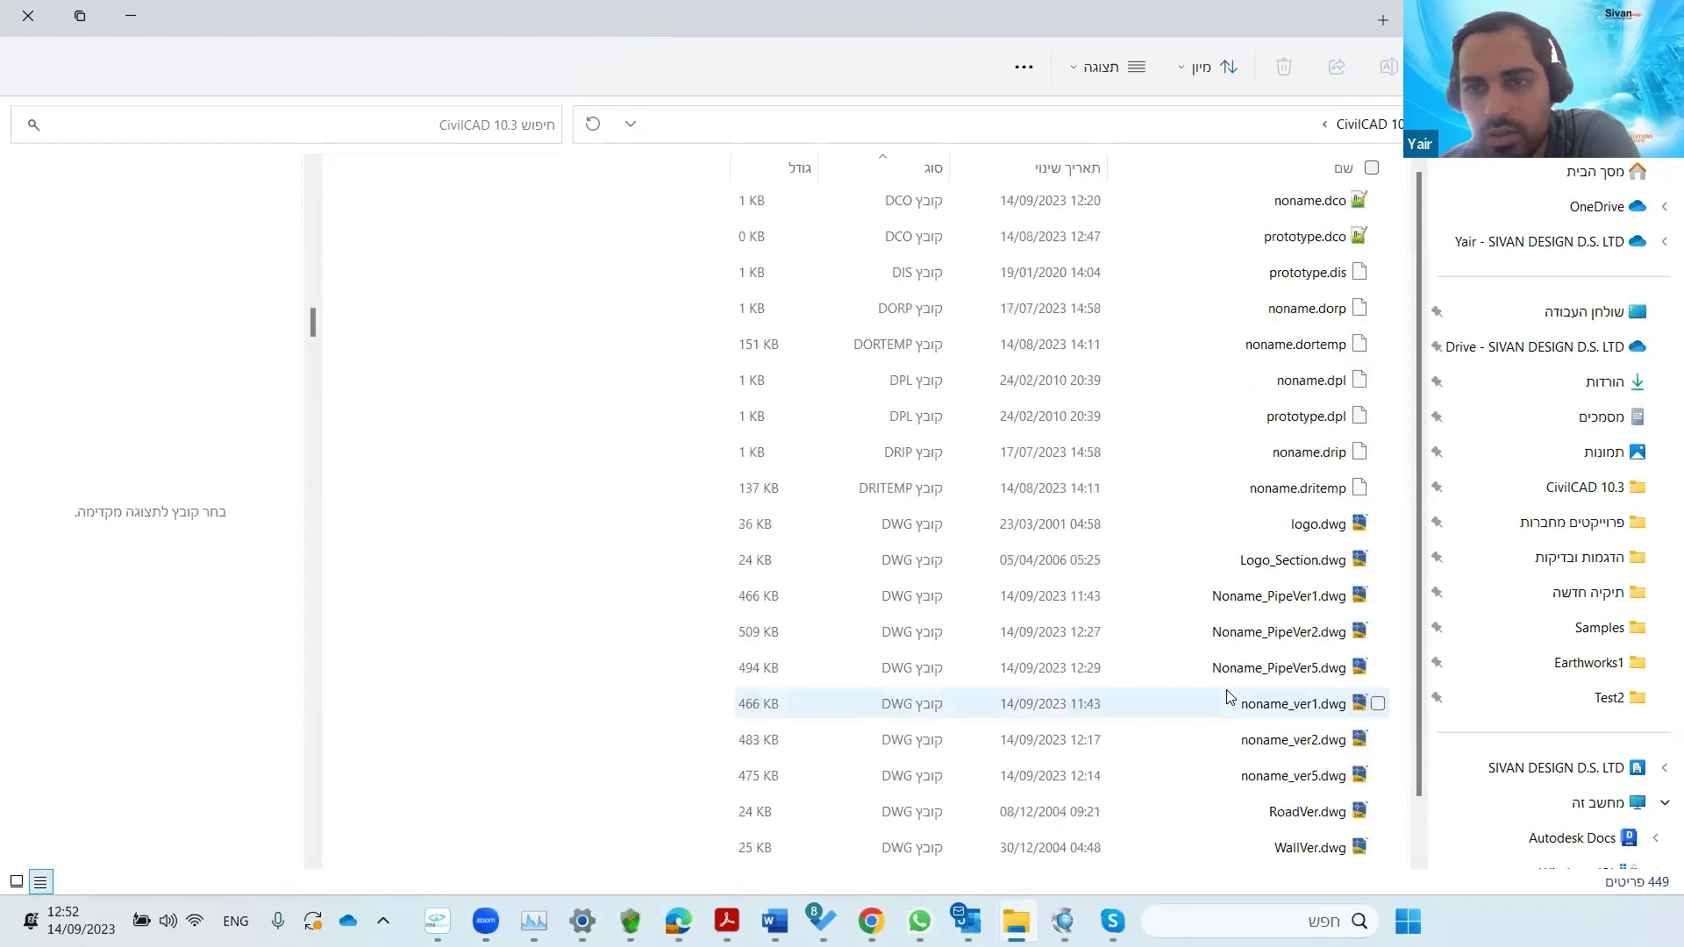
scroll(1228, 697, down, 12)
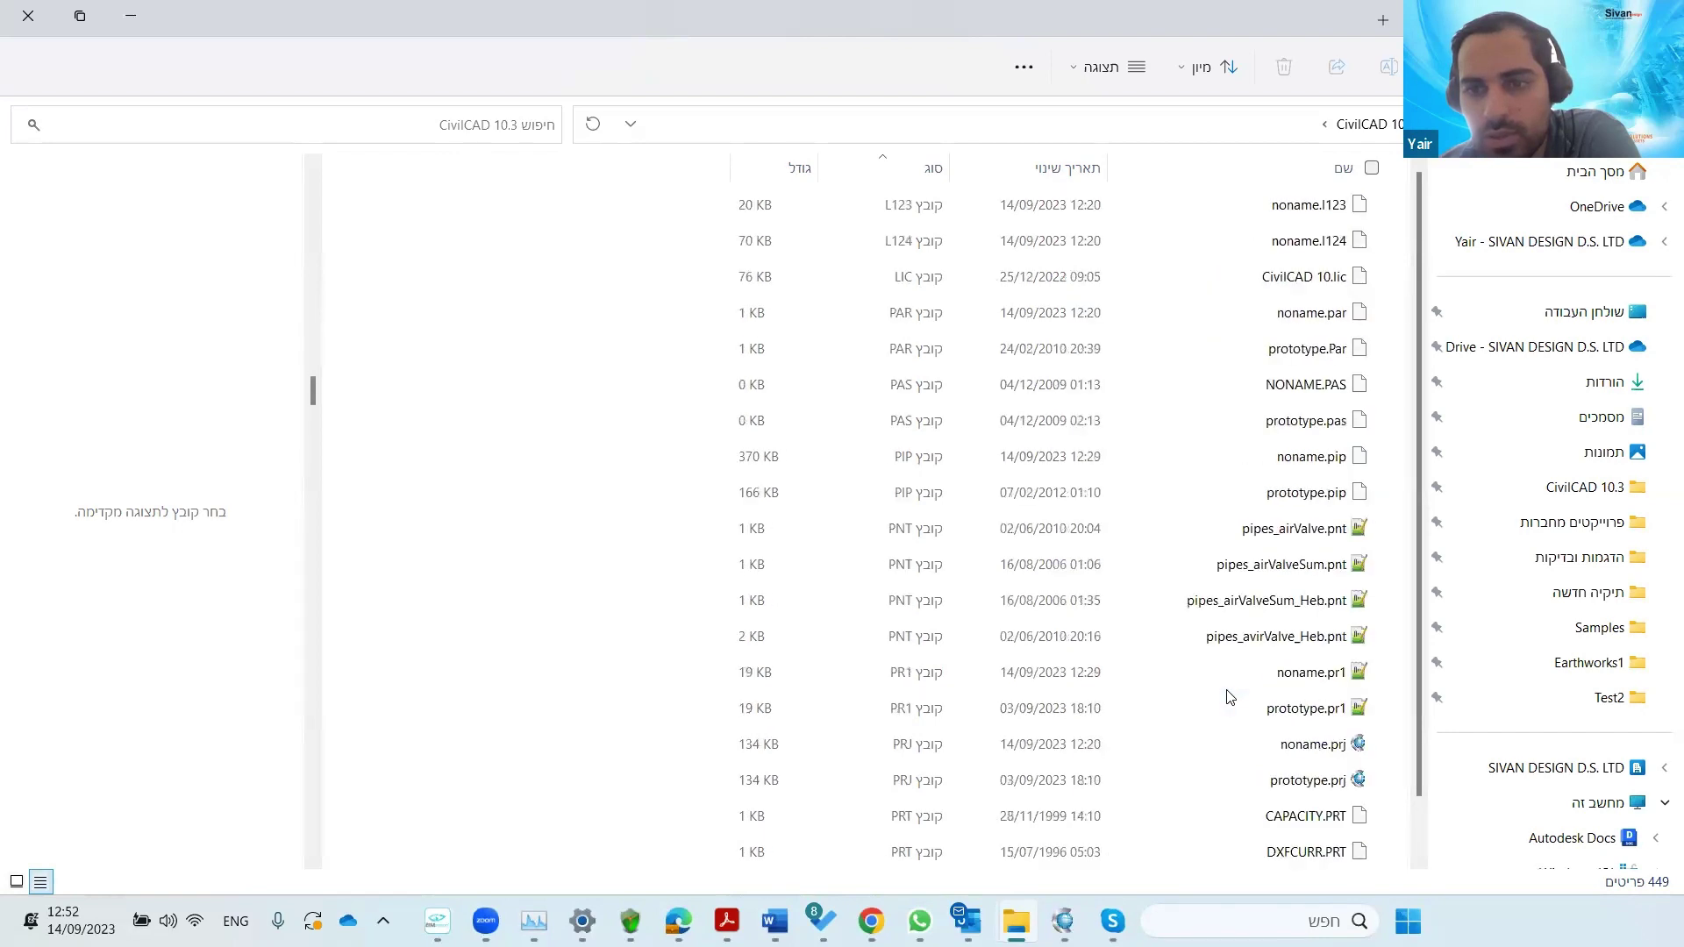
scroll(1229, 697, down, 20)
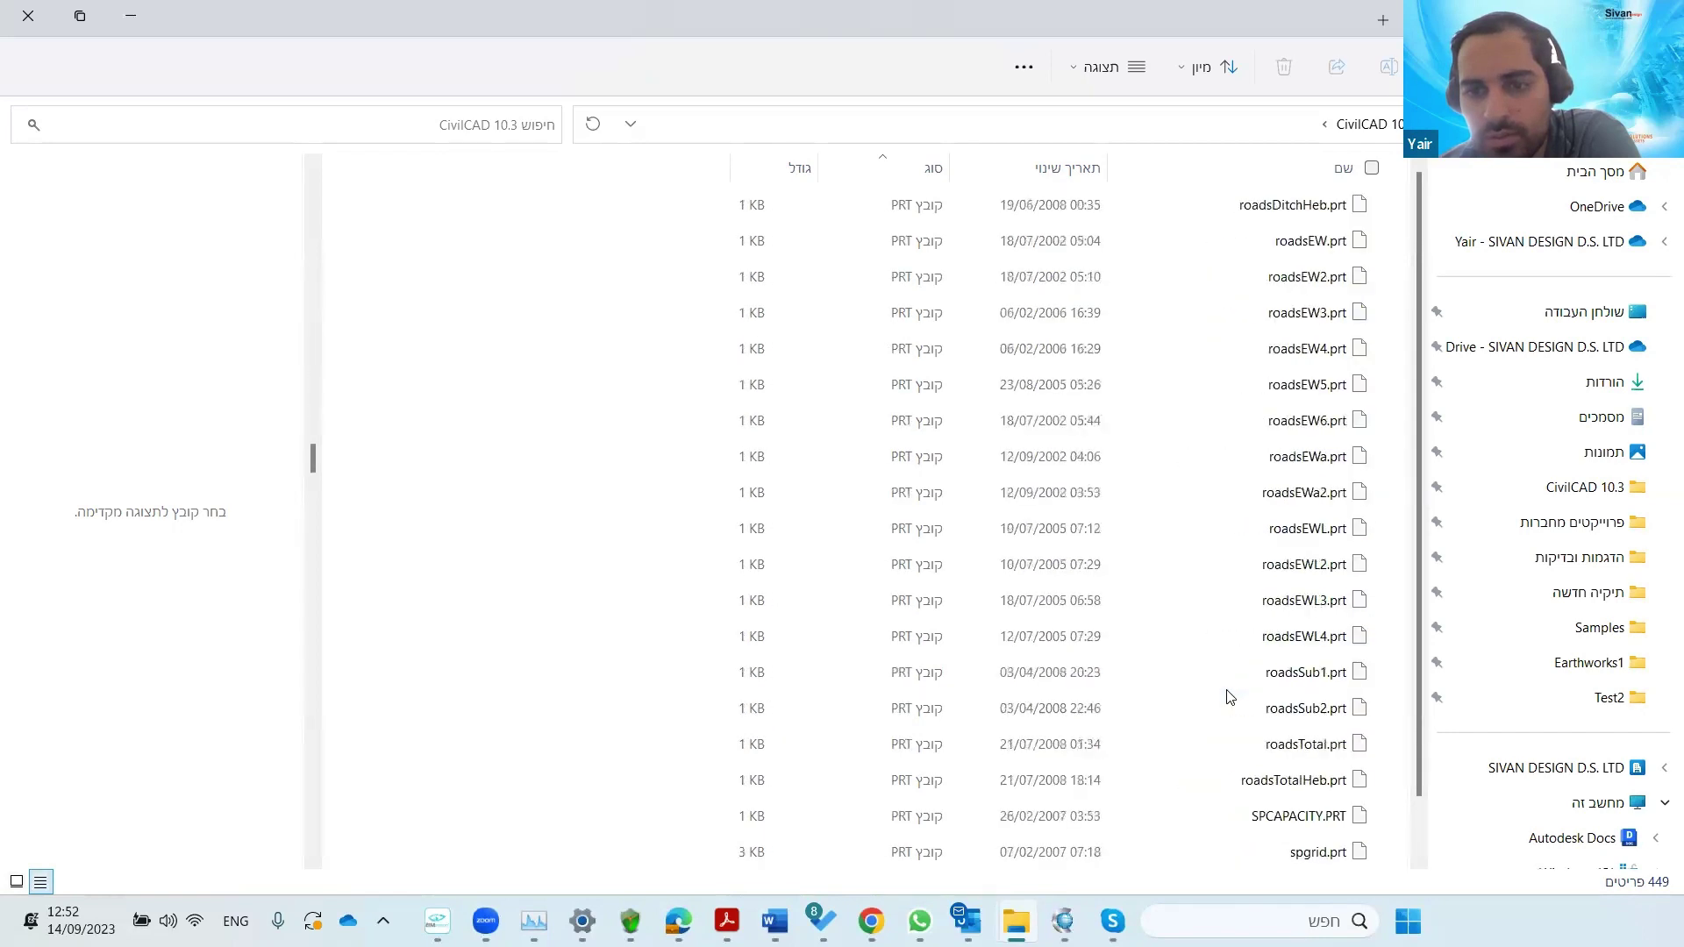
scroll(1229, 697, down, 20)
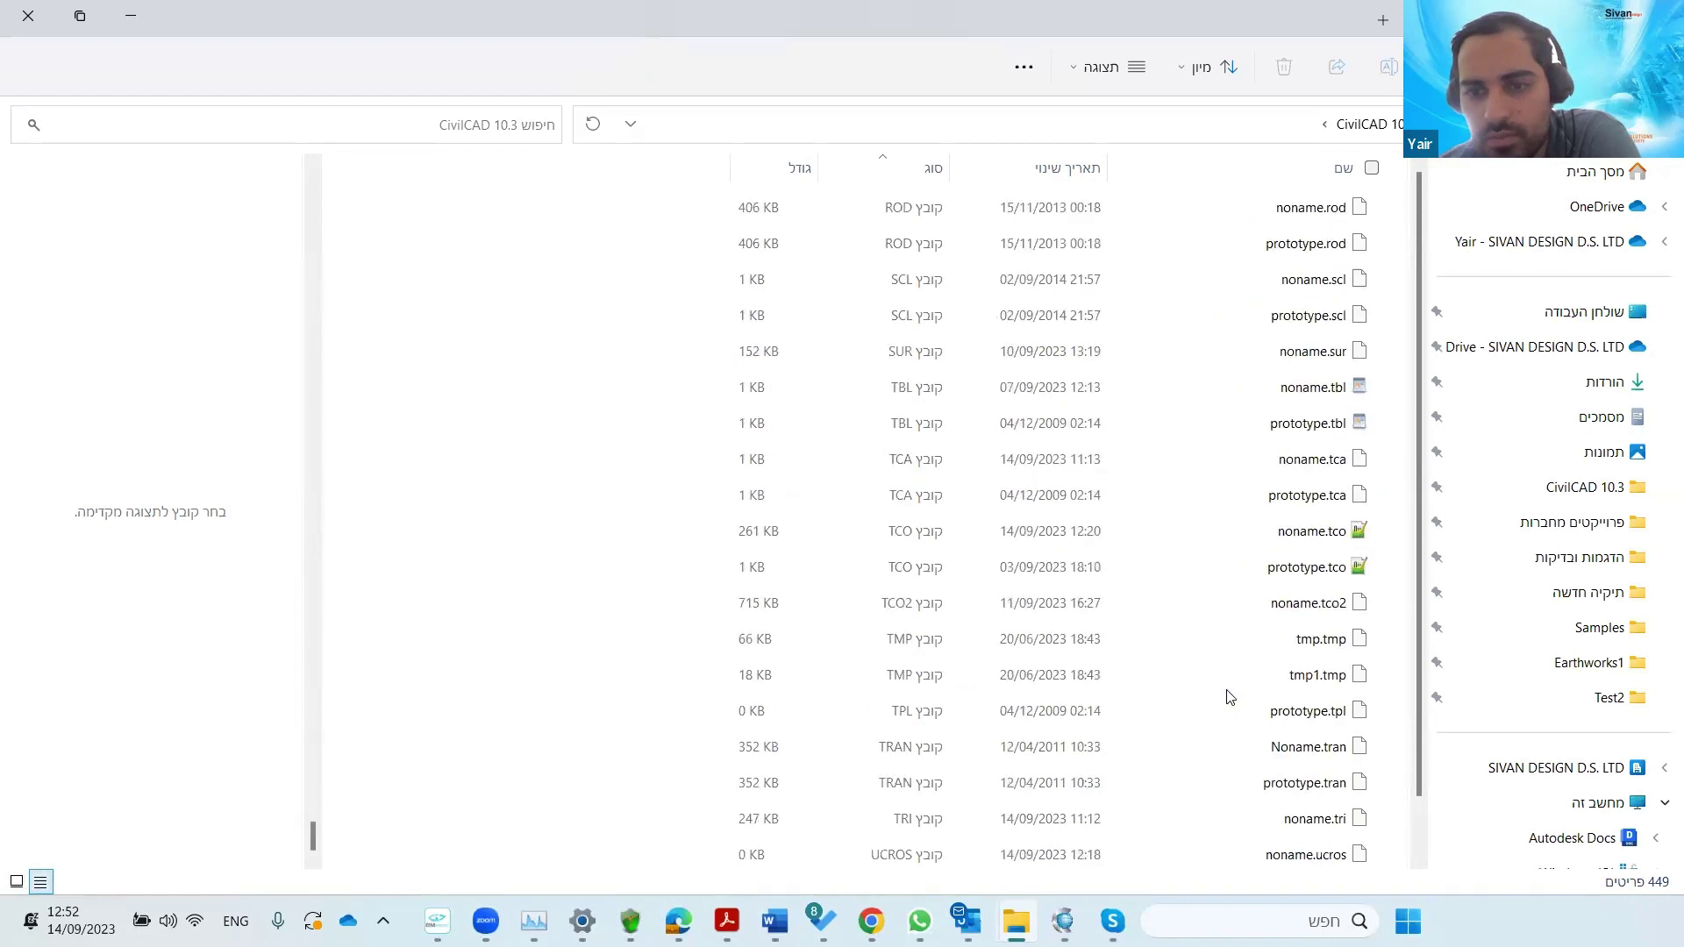
- Go up to the Documents folder, reopen CivilCAD 10.3 and examine the template files in its Codes folder
click(1199, 165)
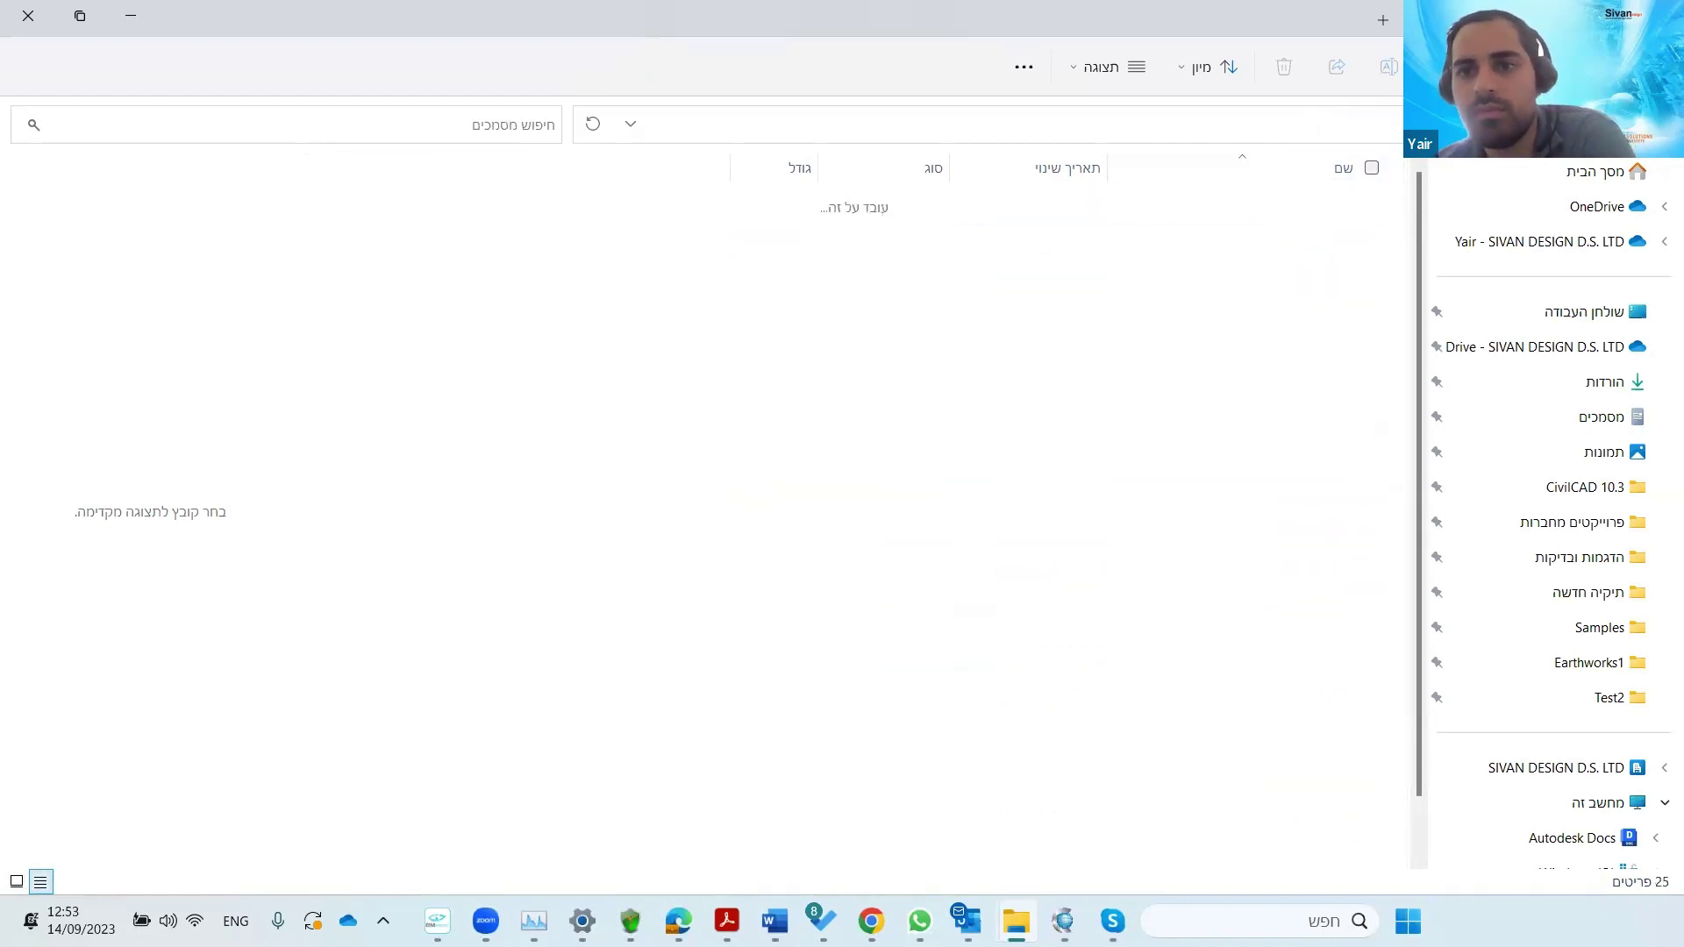
double_click(1313, 276)
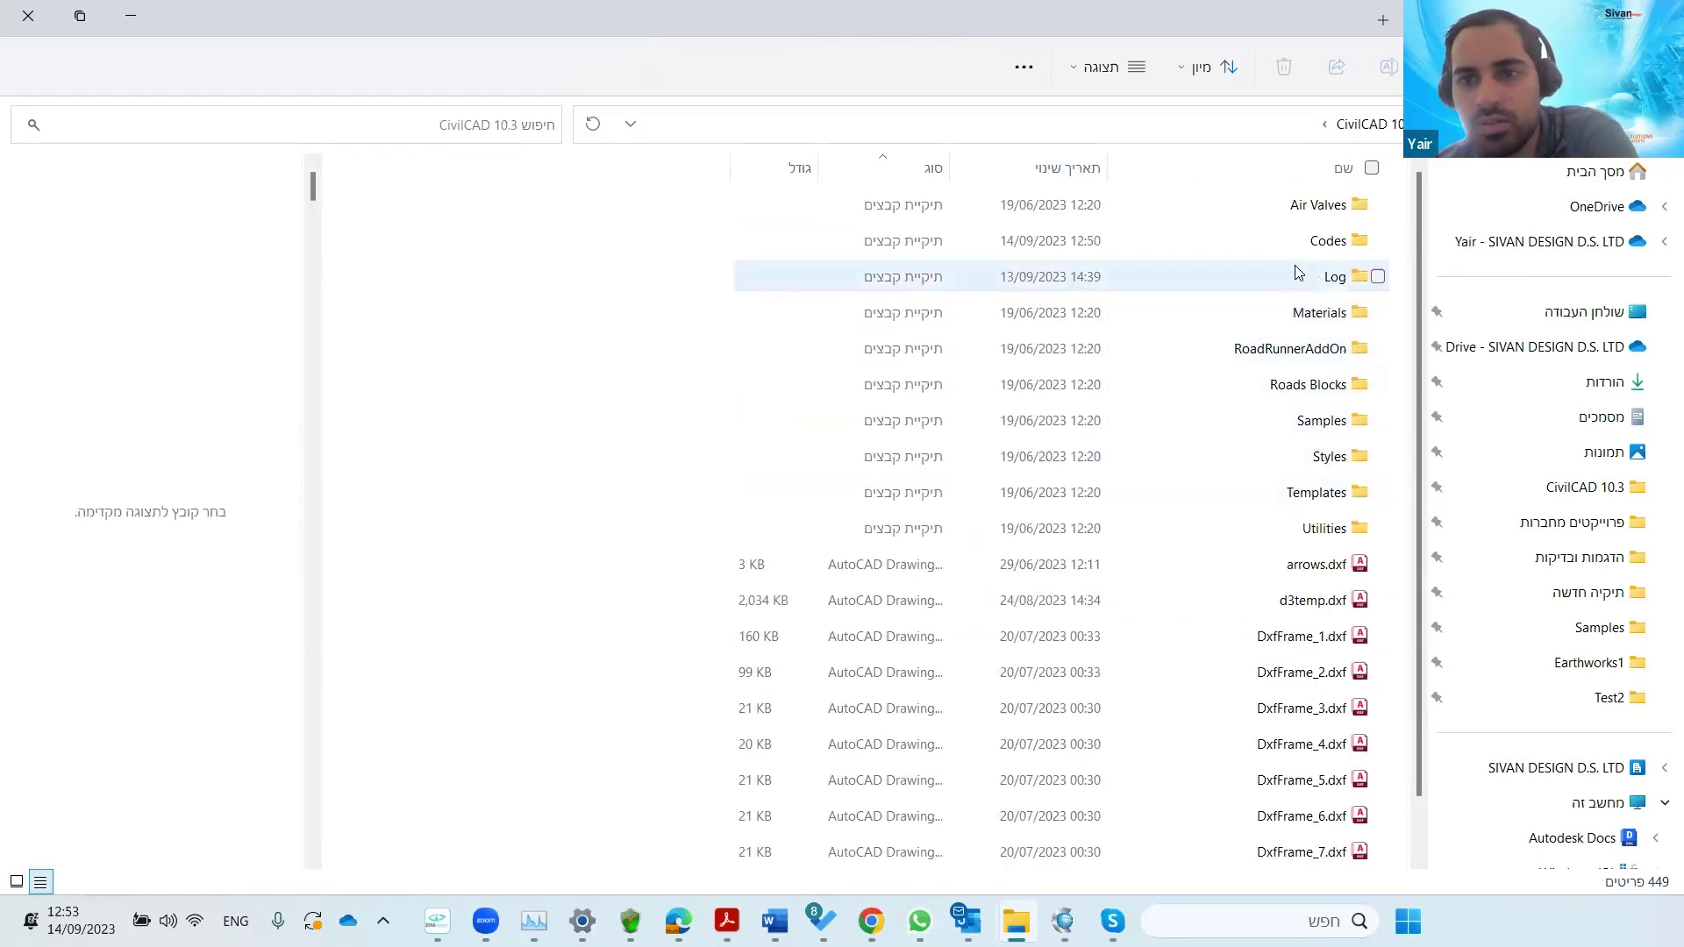
double_click(1315, 240)
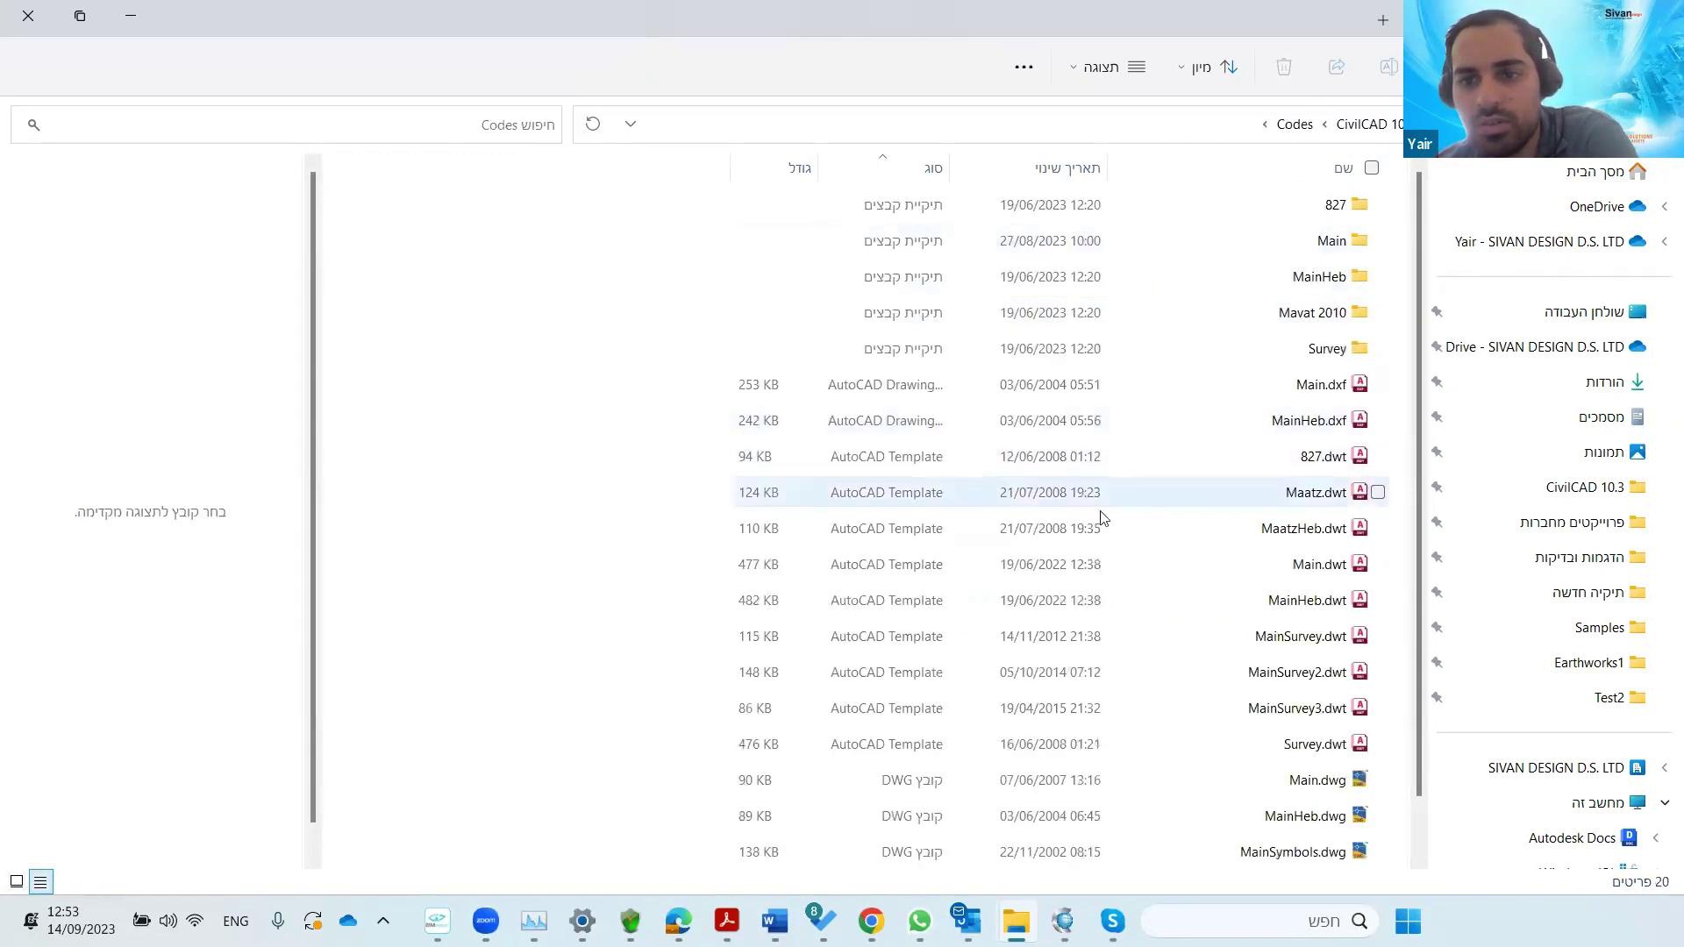
scroll(1040, 693, down, 1)
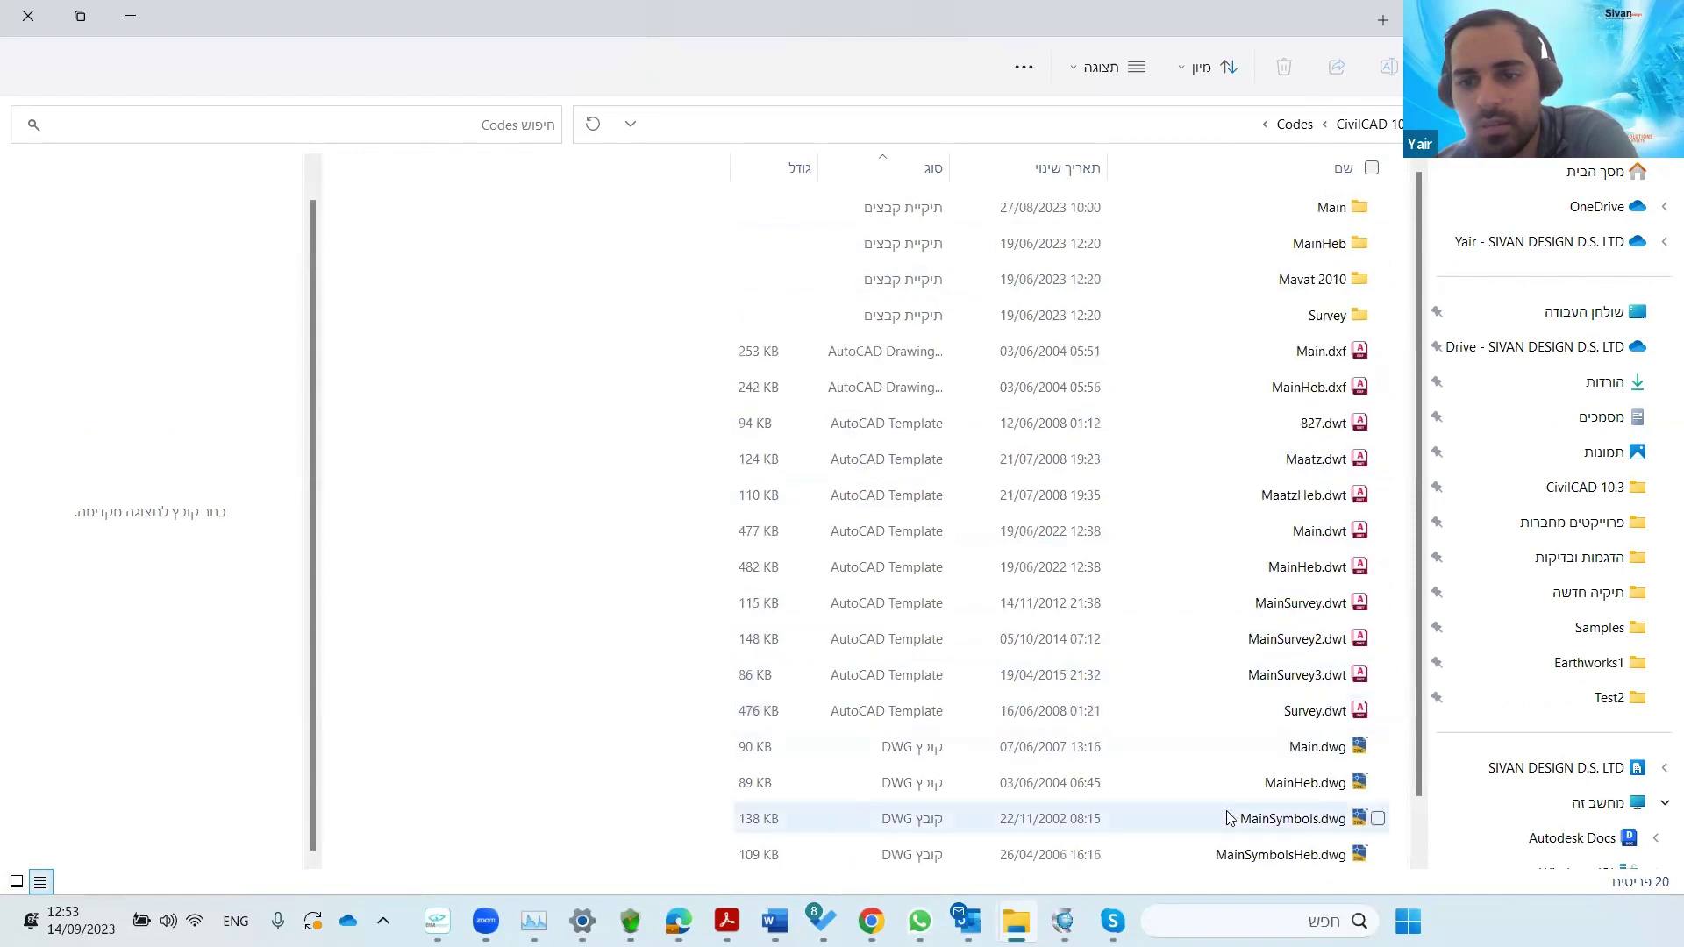
scroll(1223, 811, up, 1)
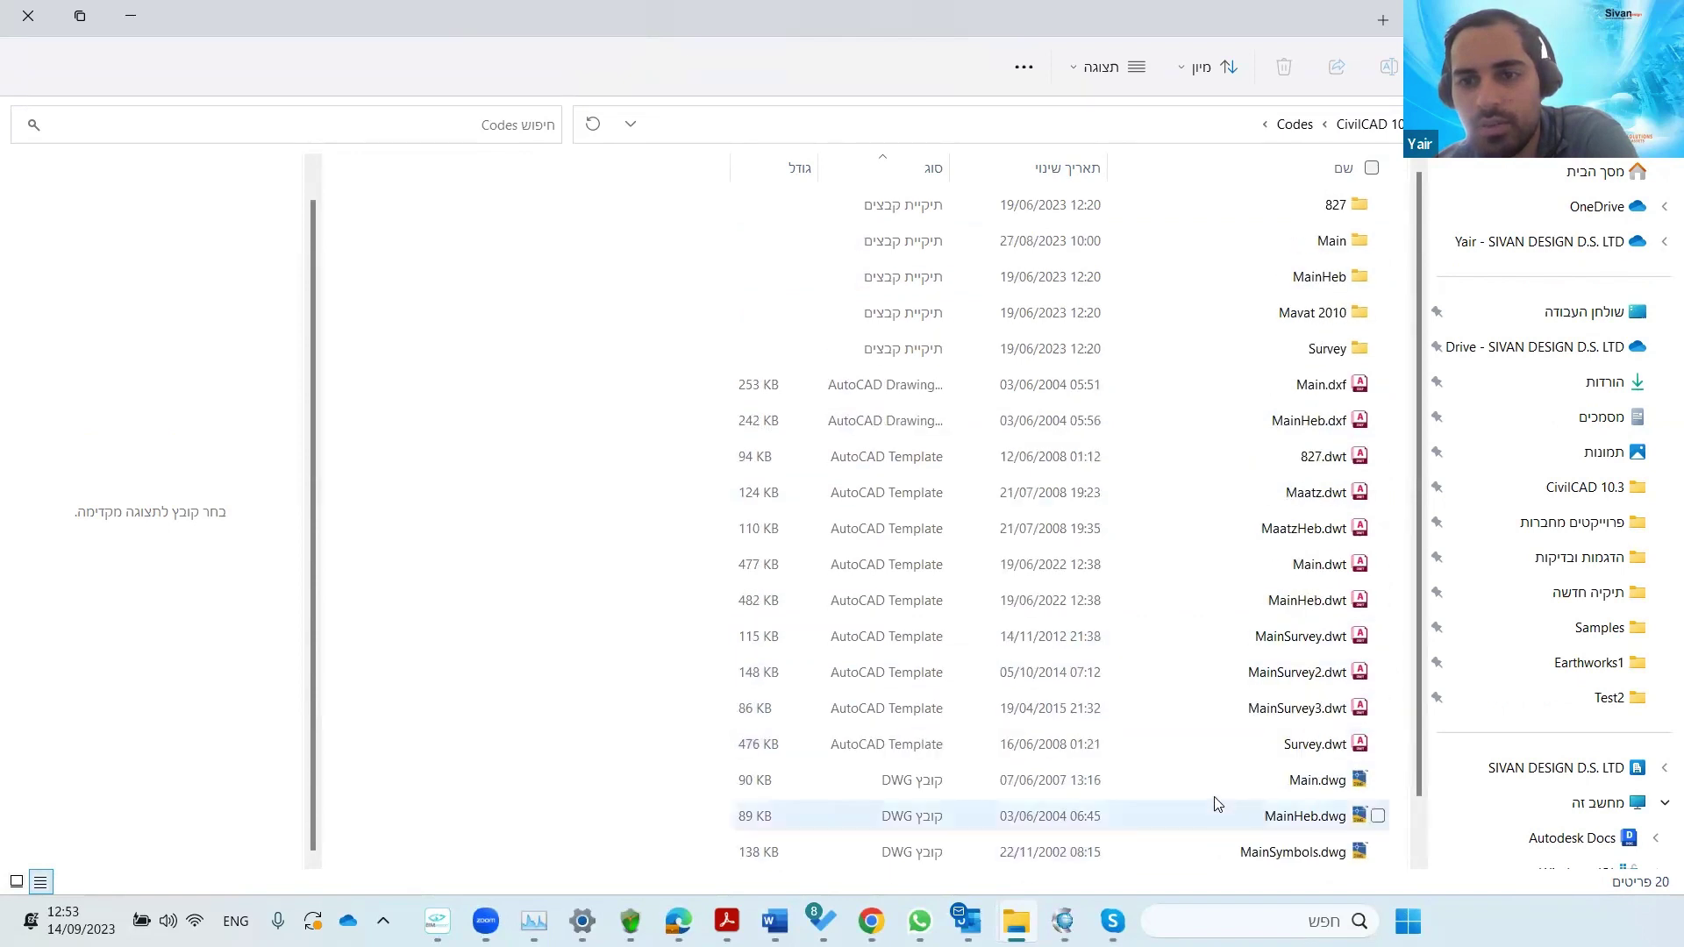
- Return to the CivilCAD 10.3 folder and examine its DXF, template and DWG files, down to the profile drawings
click(1368, 124)
scroll(1076, 566, down, 6)
scroll(1076, 566, down, 5)
scroll(1076, 568, up, 2)
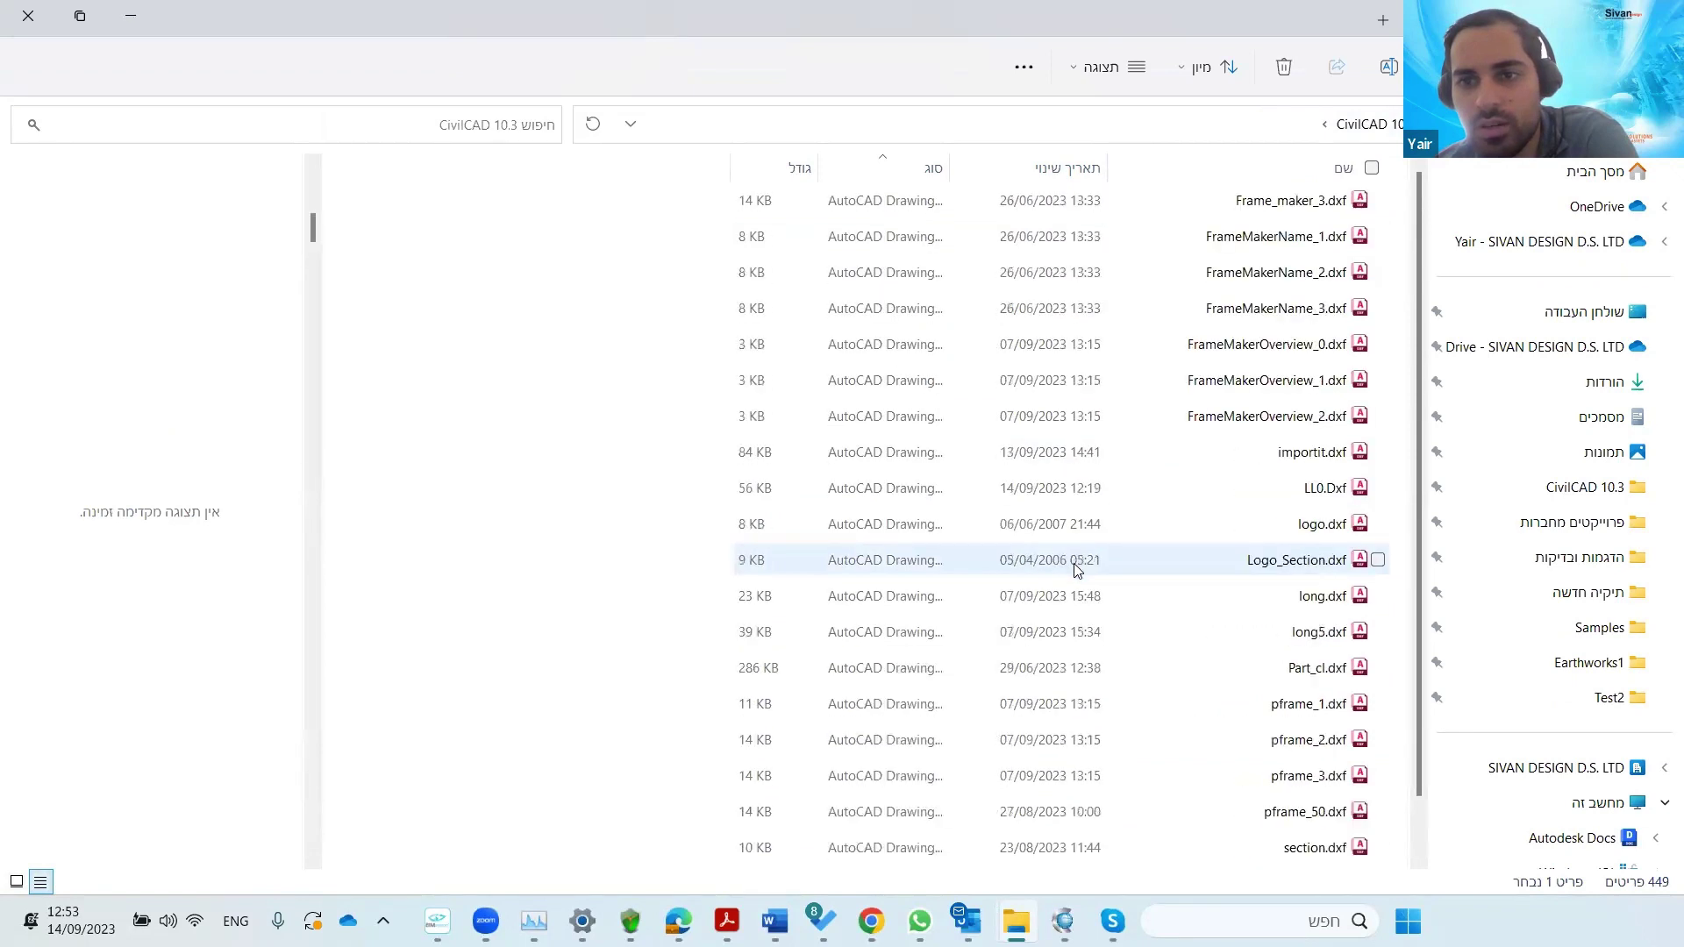
scroll(1077, 569, down, 6)
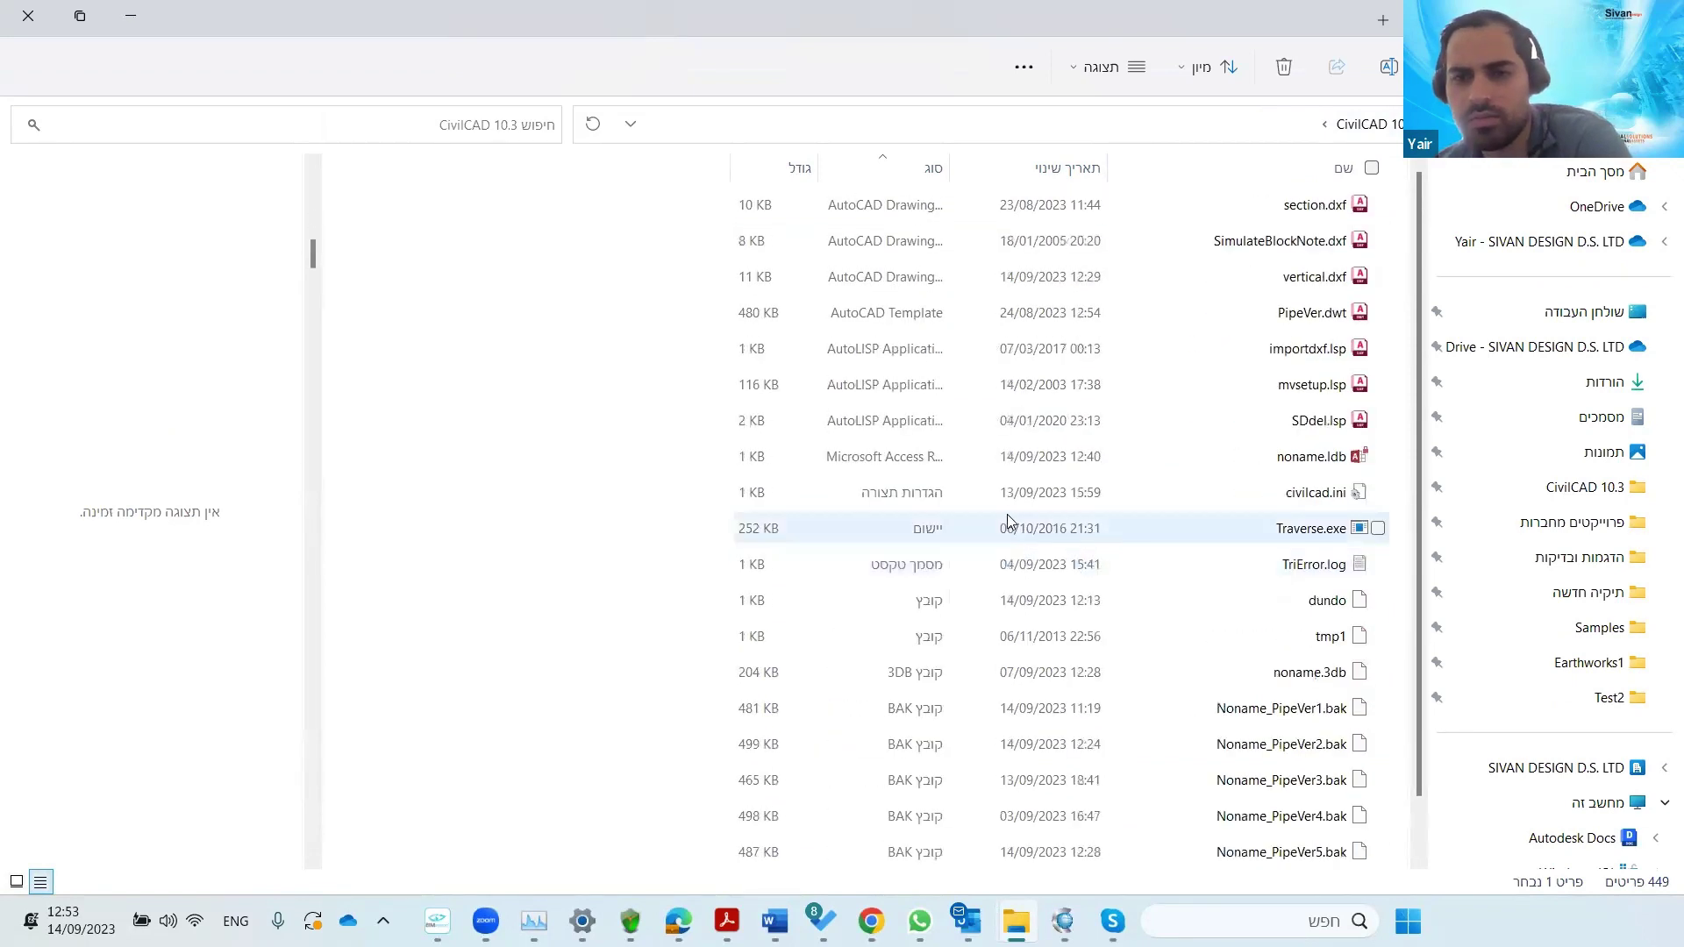
scroll(946, 597, down, 15)
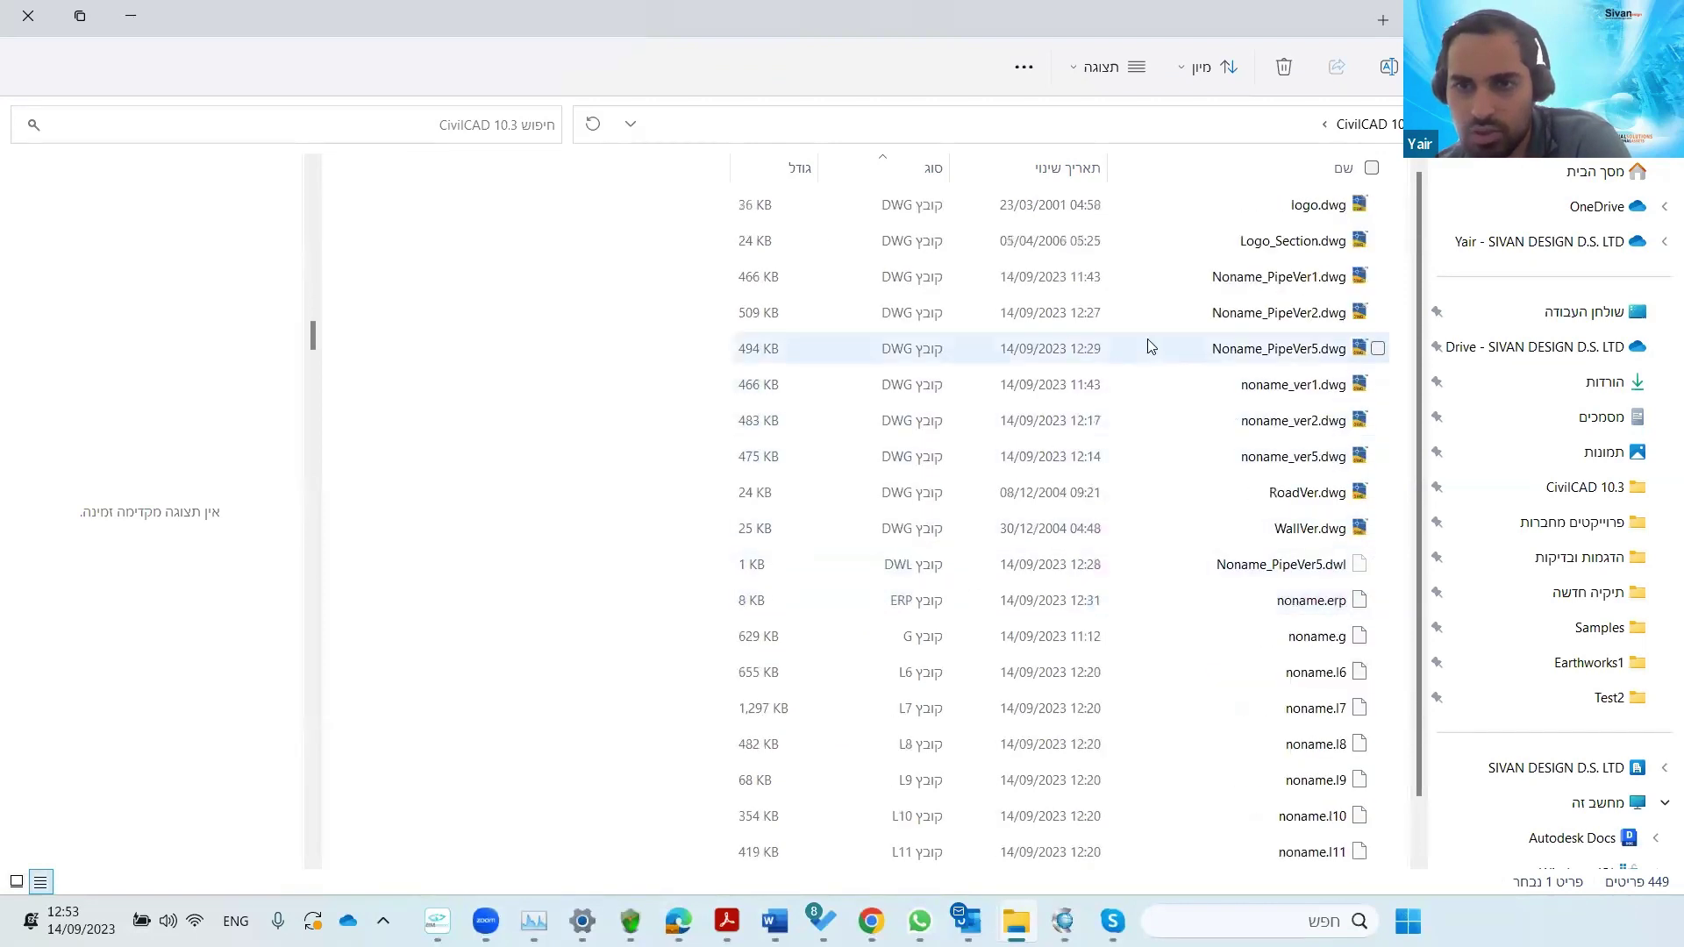
scroll(1108, 275, up, 3)
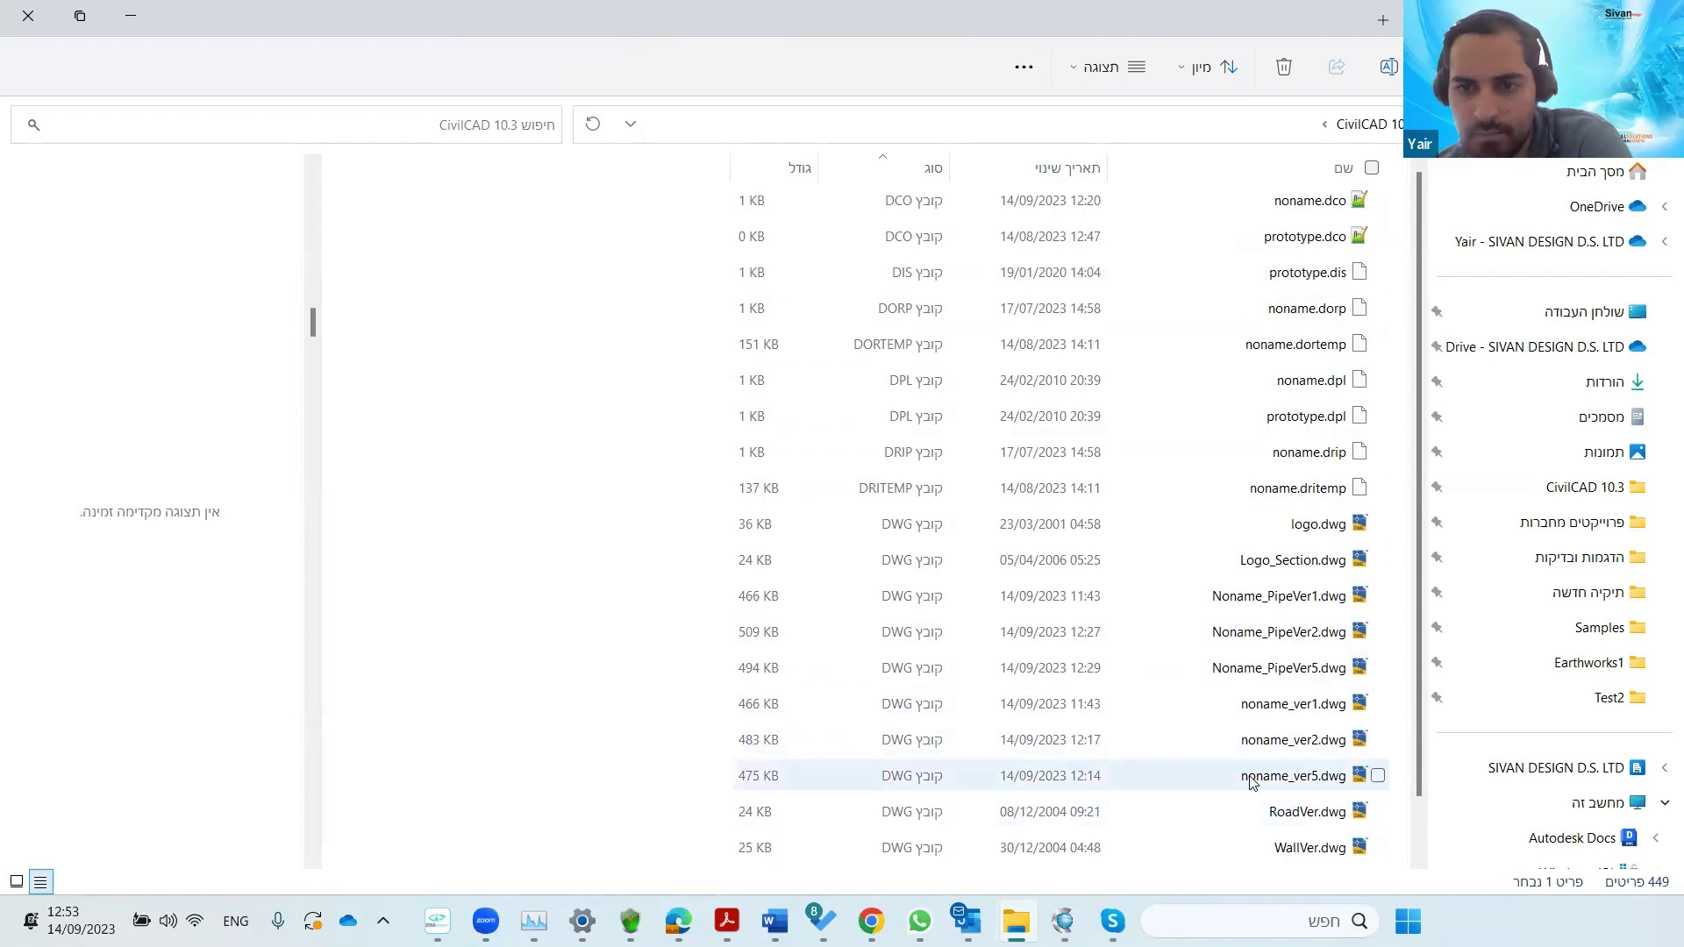
scroll(1271, 789, down, 3)
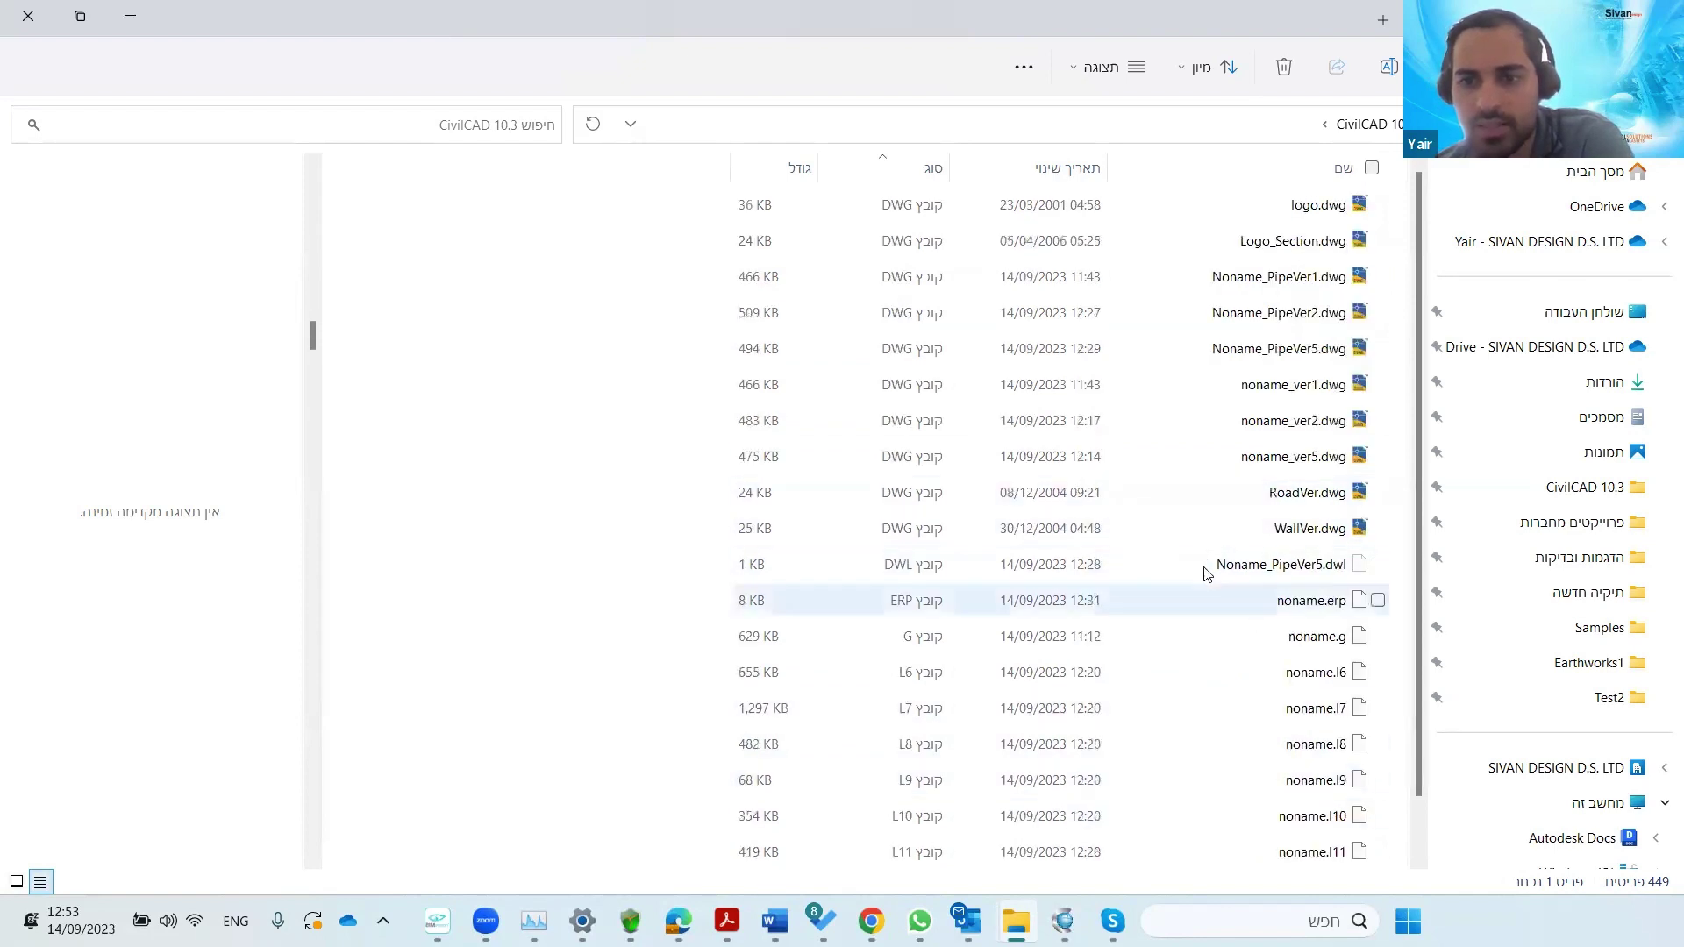
- Switch to CivilCAD and back to the CivilCAD 10.3 folder, and recheck its DWG, project and DXF files
click(1063, 921)
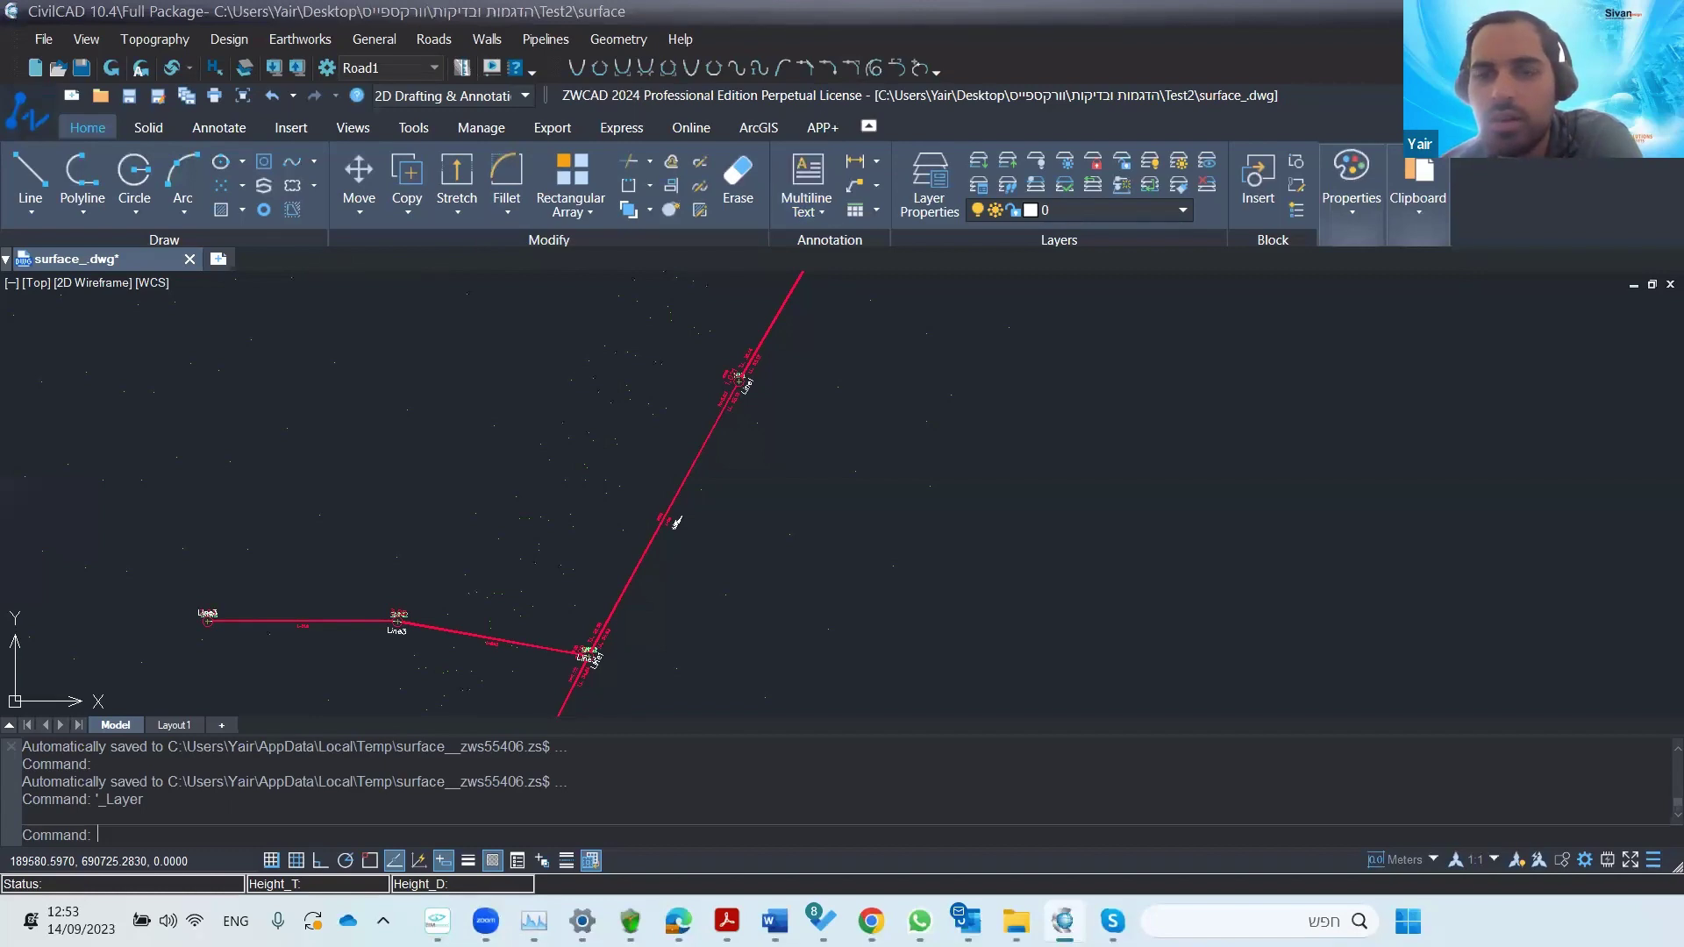
key(alt+Tab)
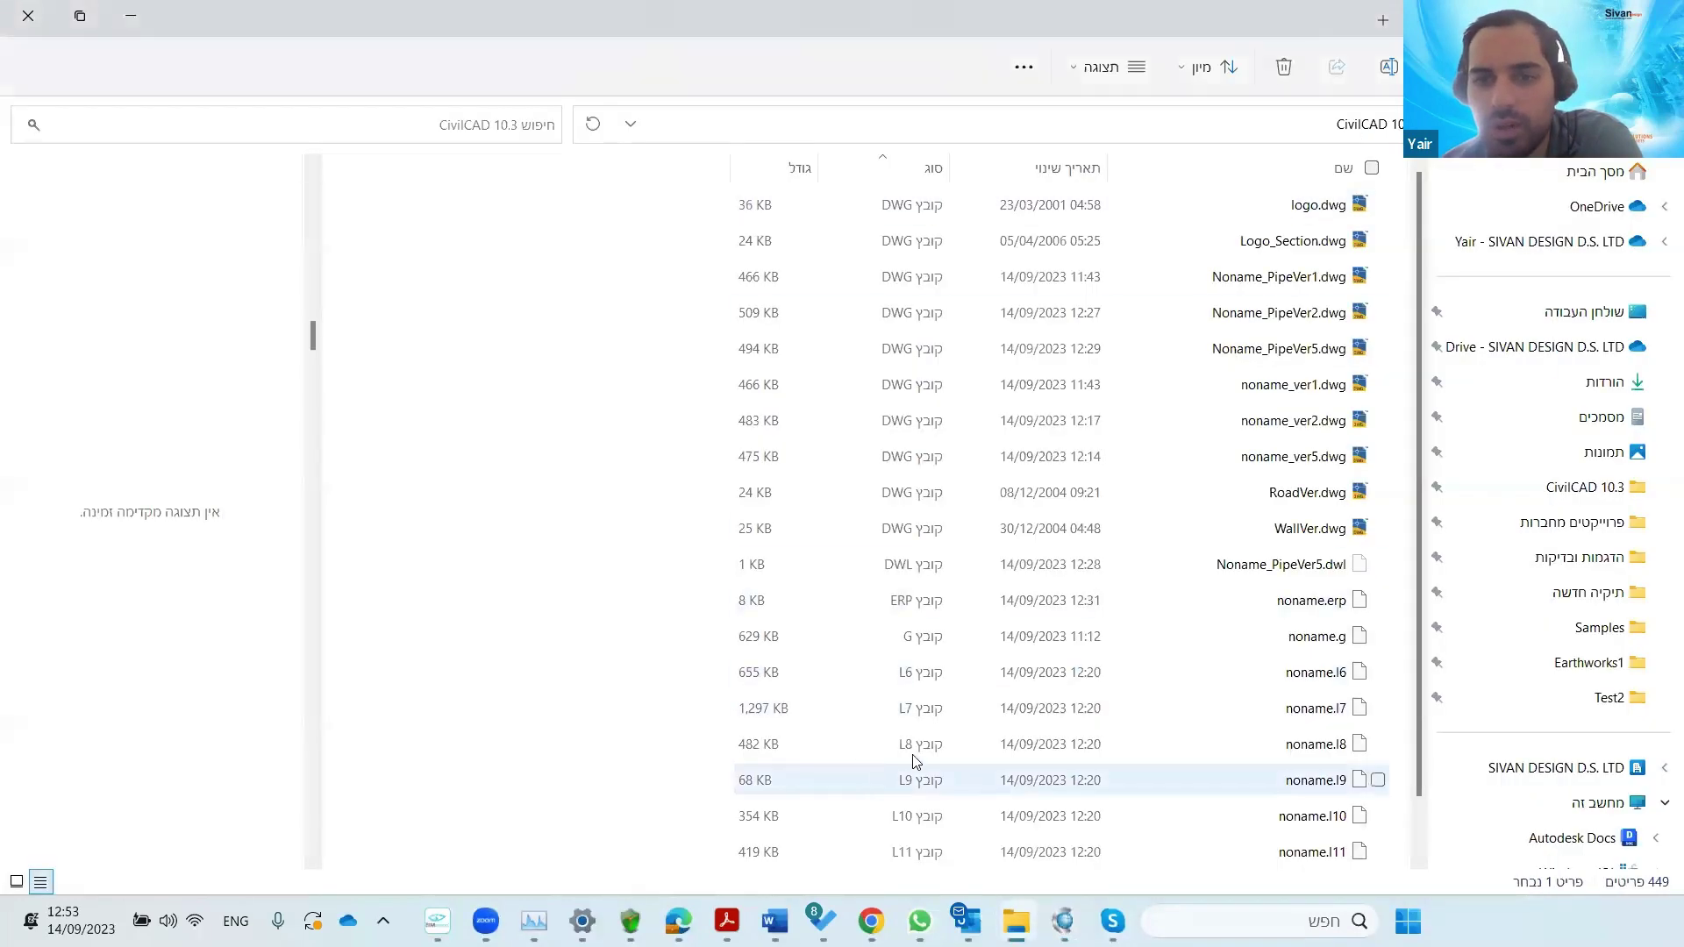
scroll(1227, 477, up, 3)
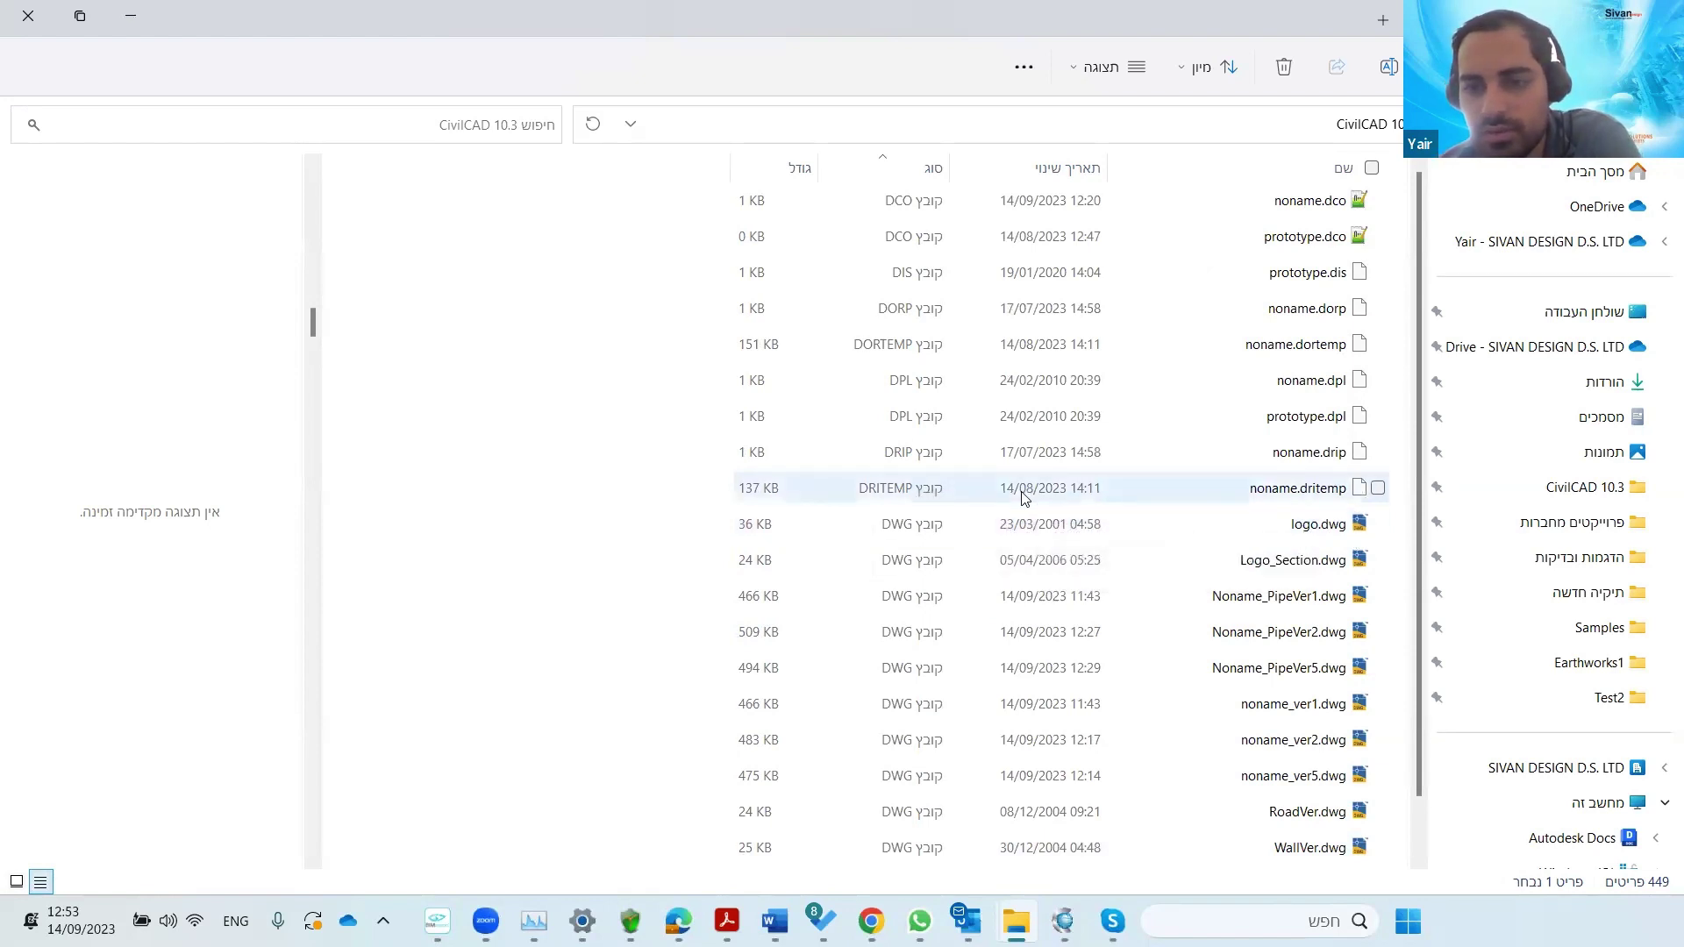
scroll(1024, 497, down, 3)
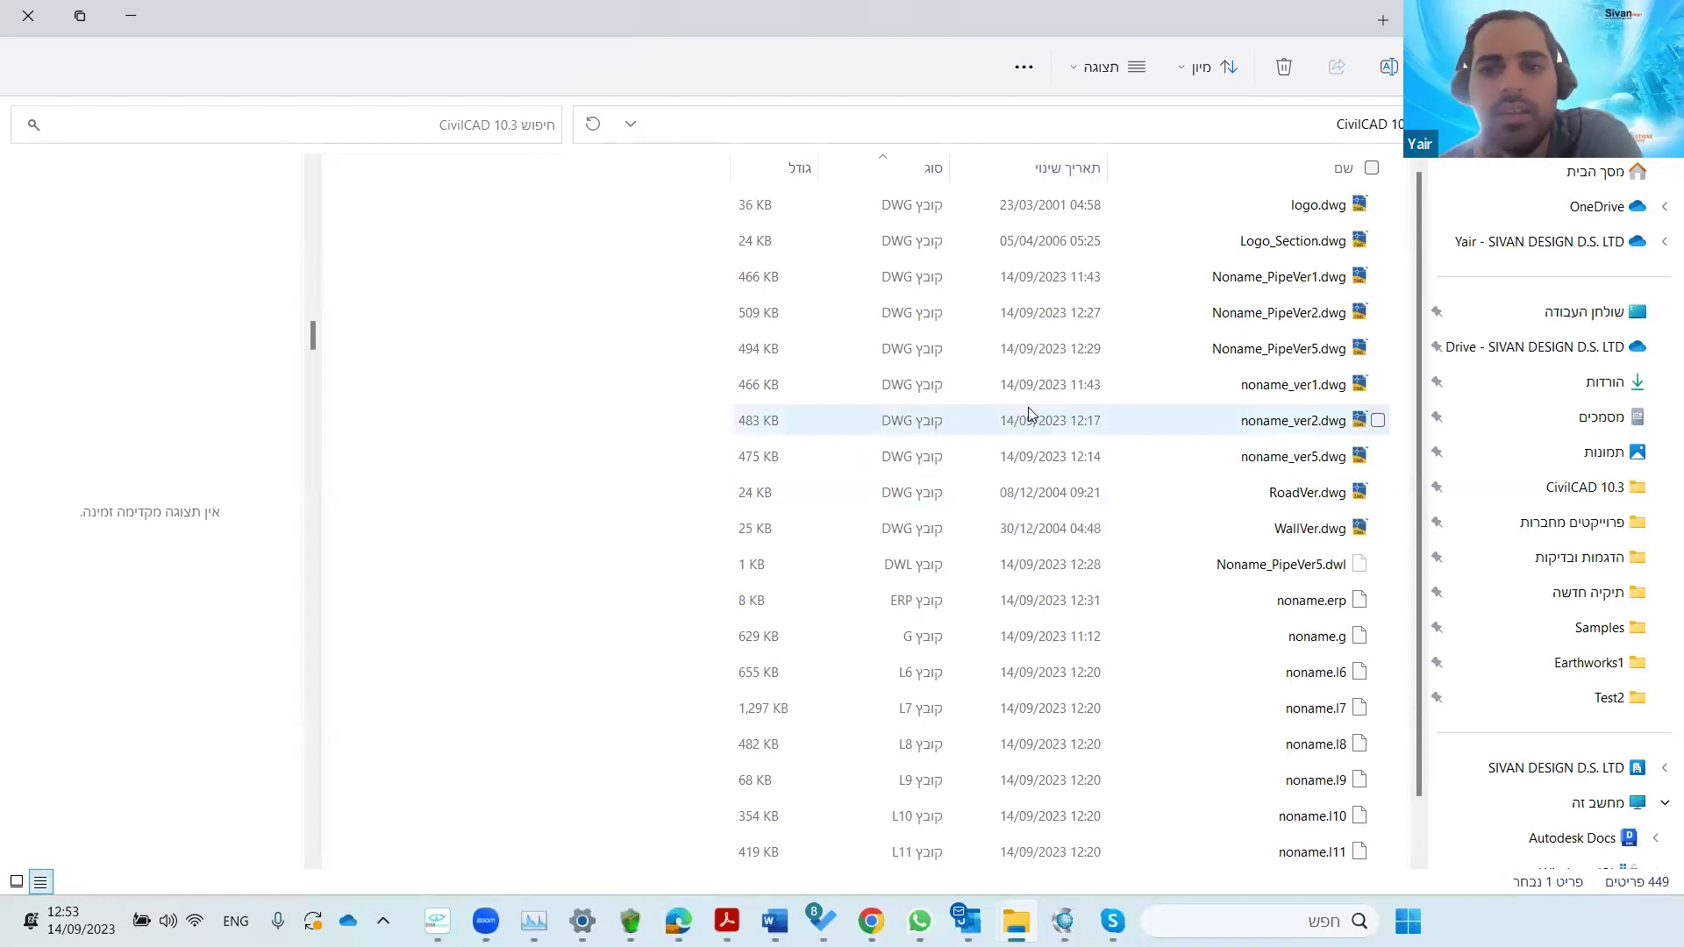
scroll(1028, 412, down, 12)
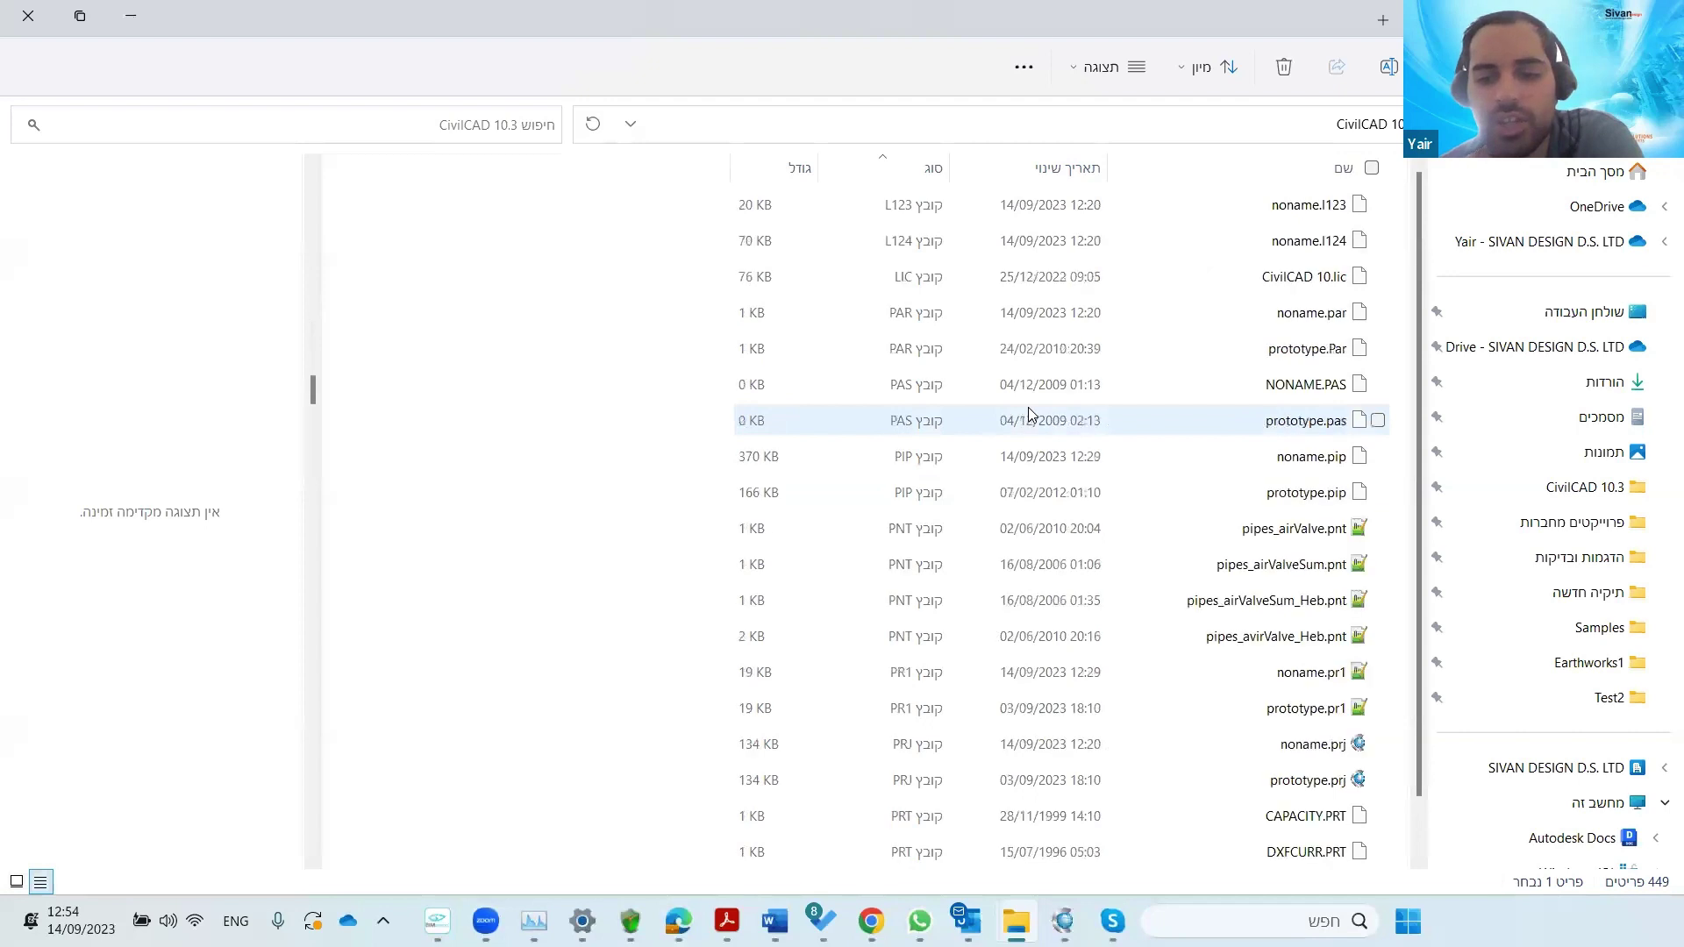
scroll(1028, 413, up, 15)
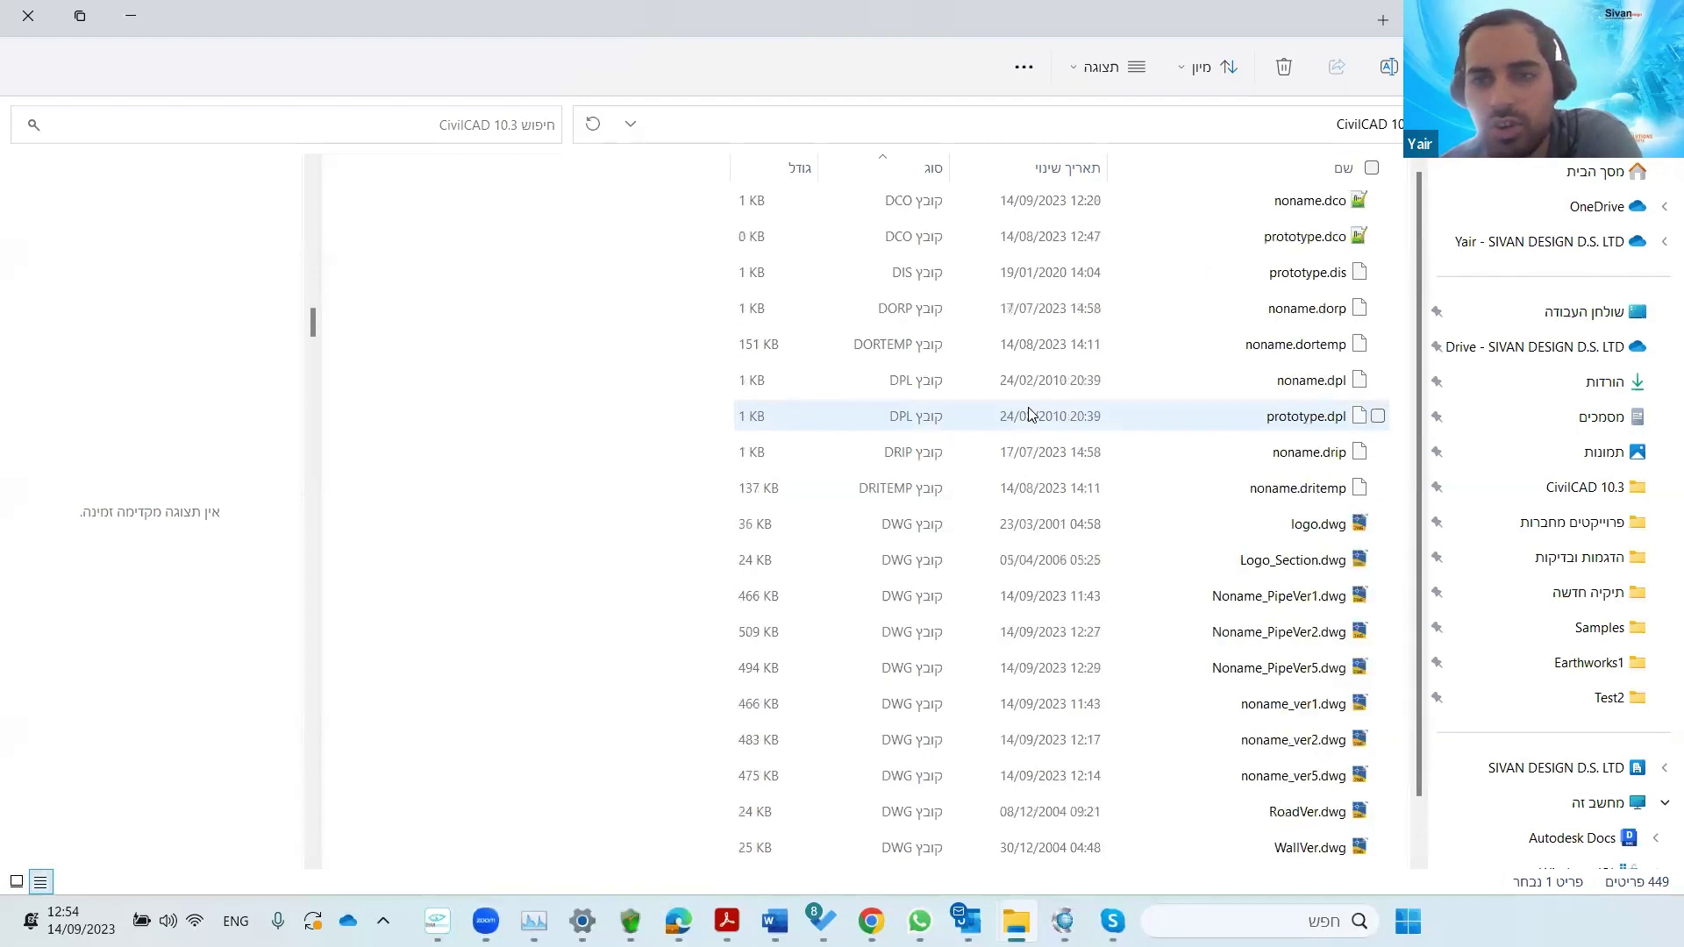
scroll(1027, 413, up, 6)
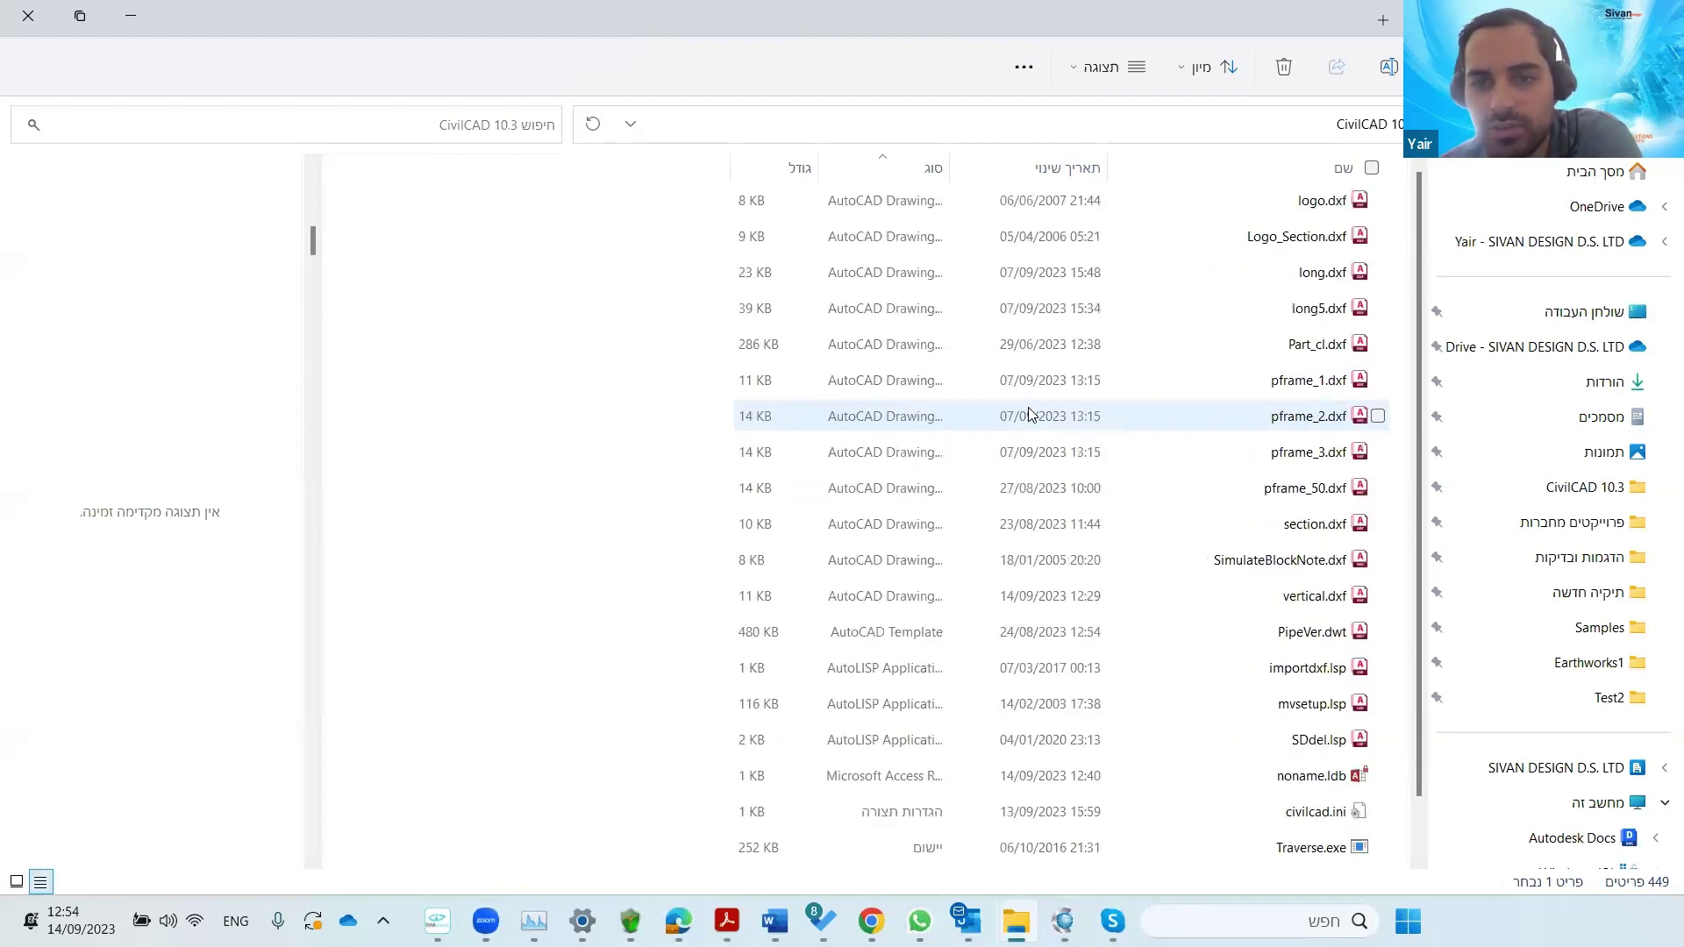
- Look through the subfolders and DXF files of the CivilCAD 10.3 folder once more, down to section.dxf
scroll(1027, 416, up, 12)
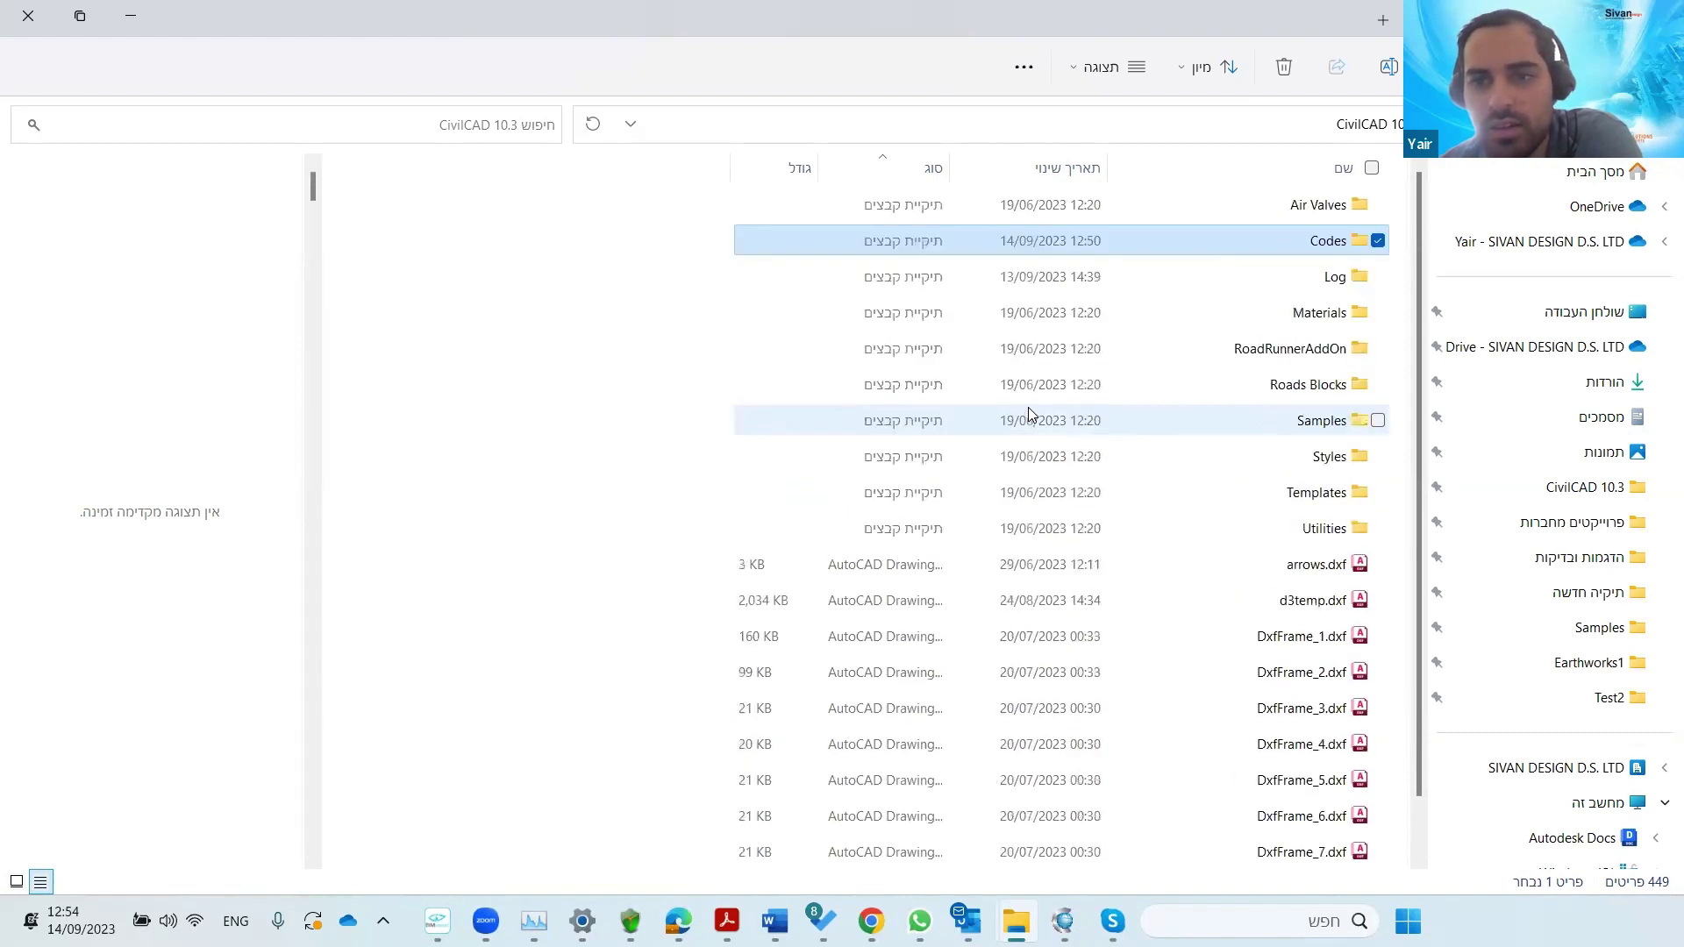
scroll(1028, 414, down, 3)
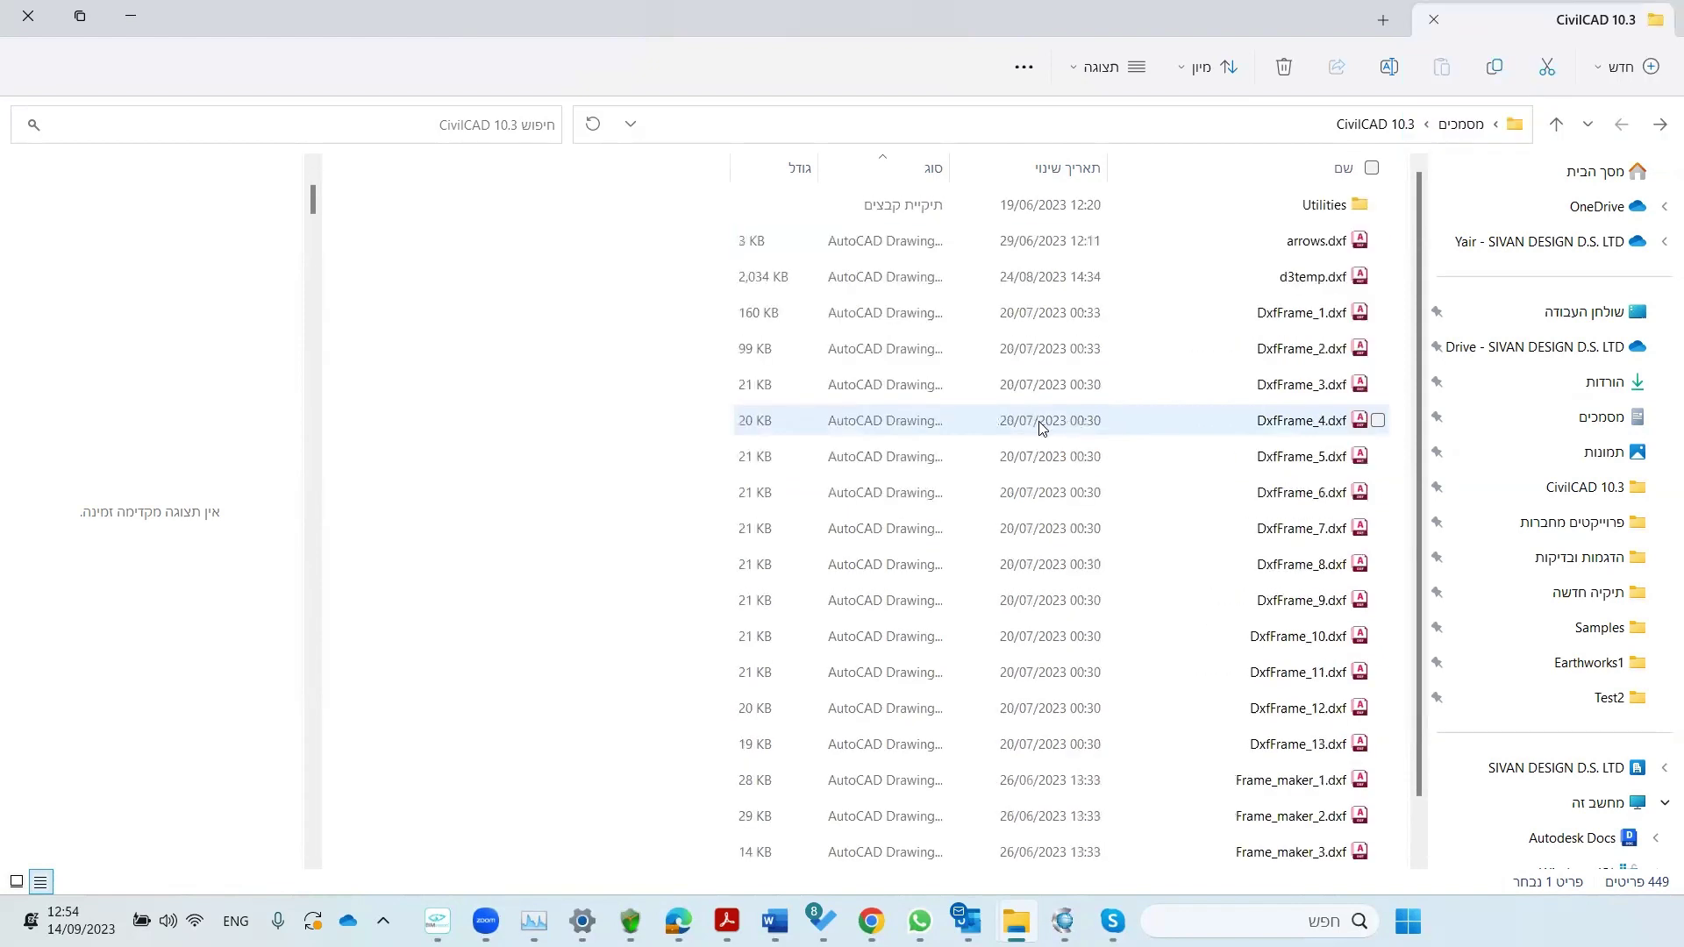
scroll(1038, 425, up, 3)
scroll(1039, 430, down, 8)
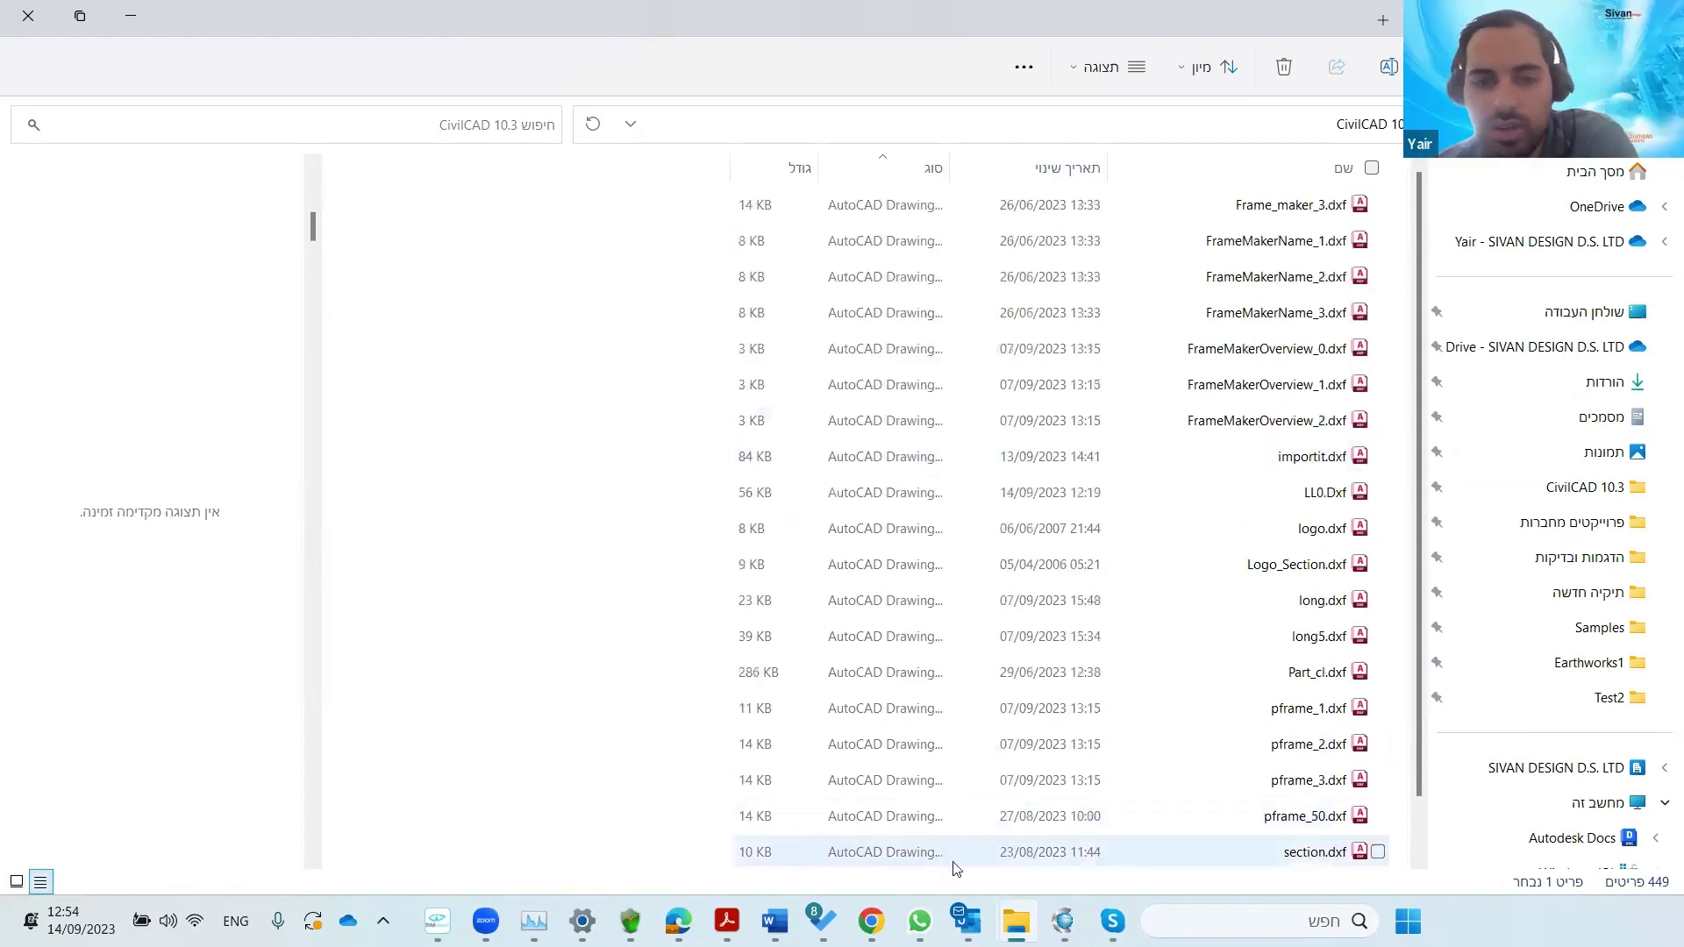
- Switch to CivilCAD, open the pipeline Sections and examine the profile drawing with its diameter and slope rows
click(1063, 921)
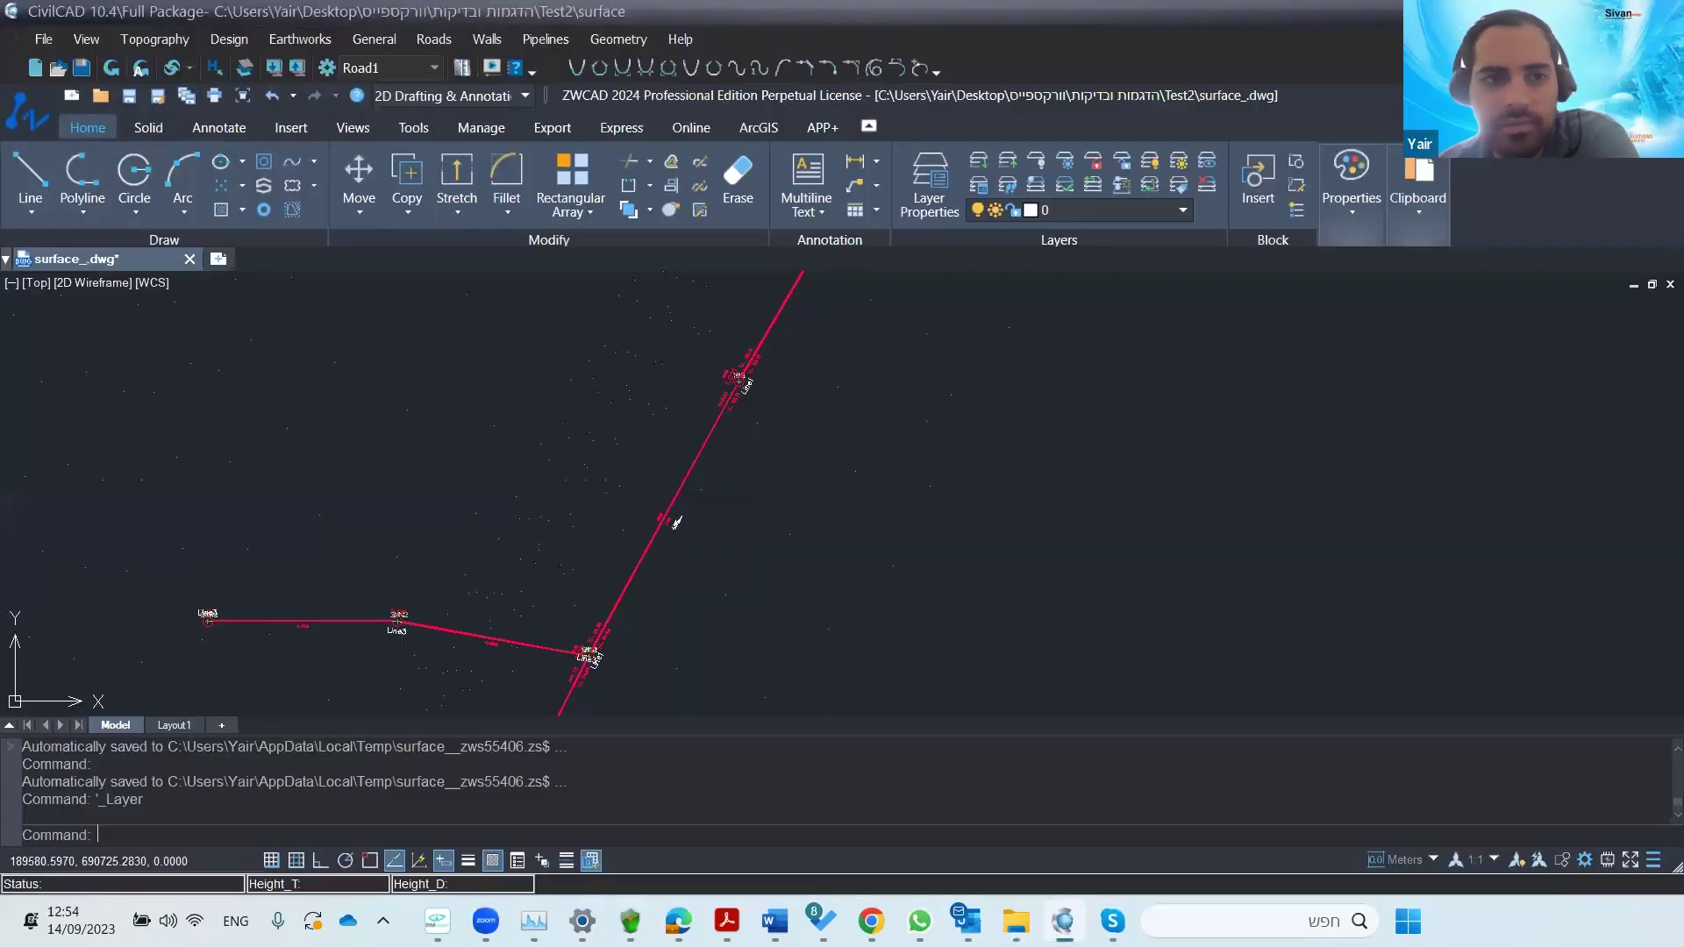
click(545, 39)
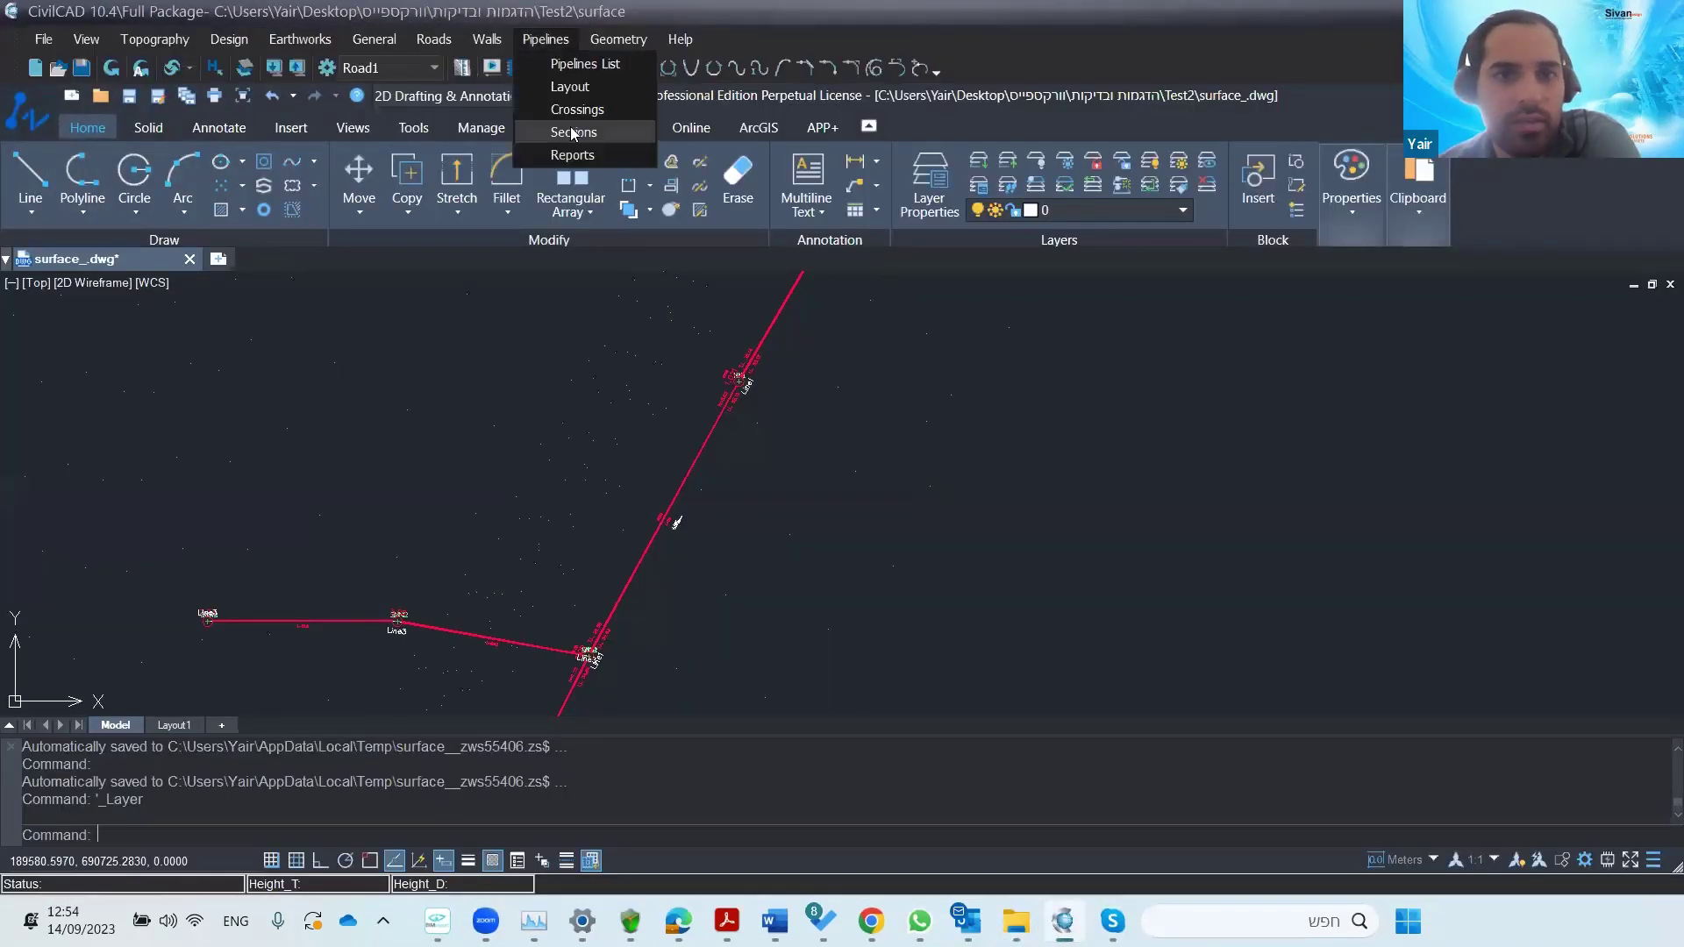
click(572, 133)
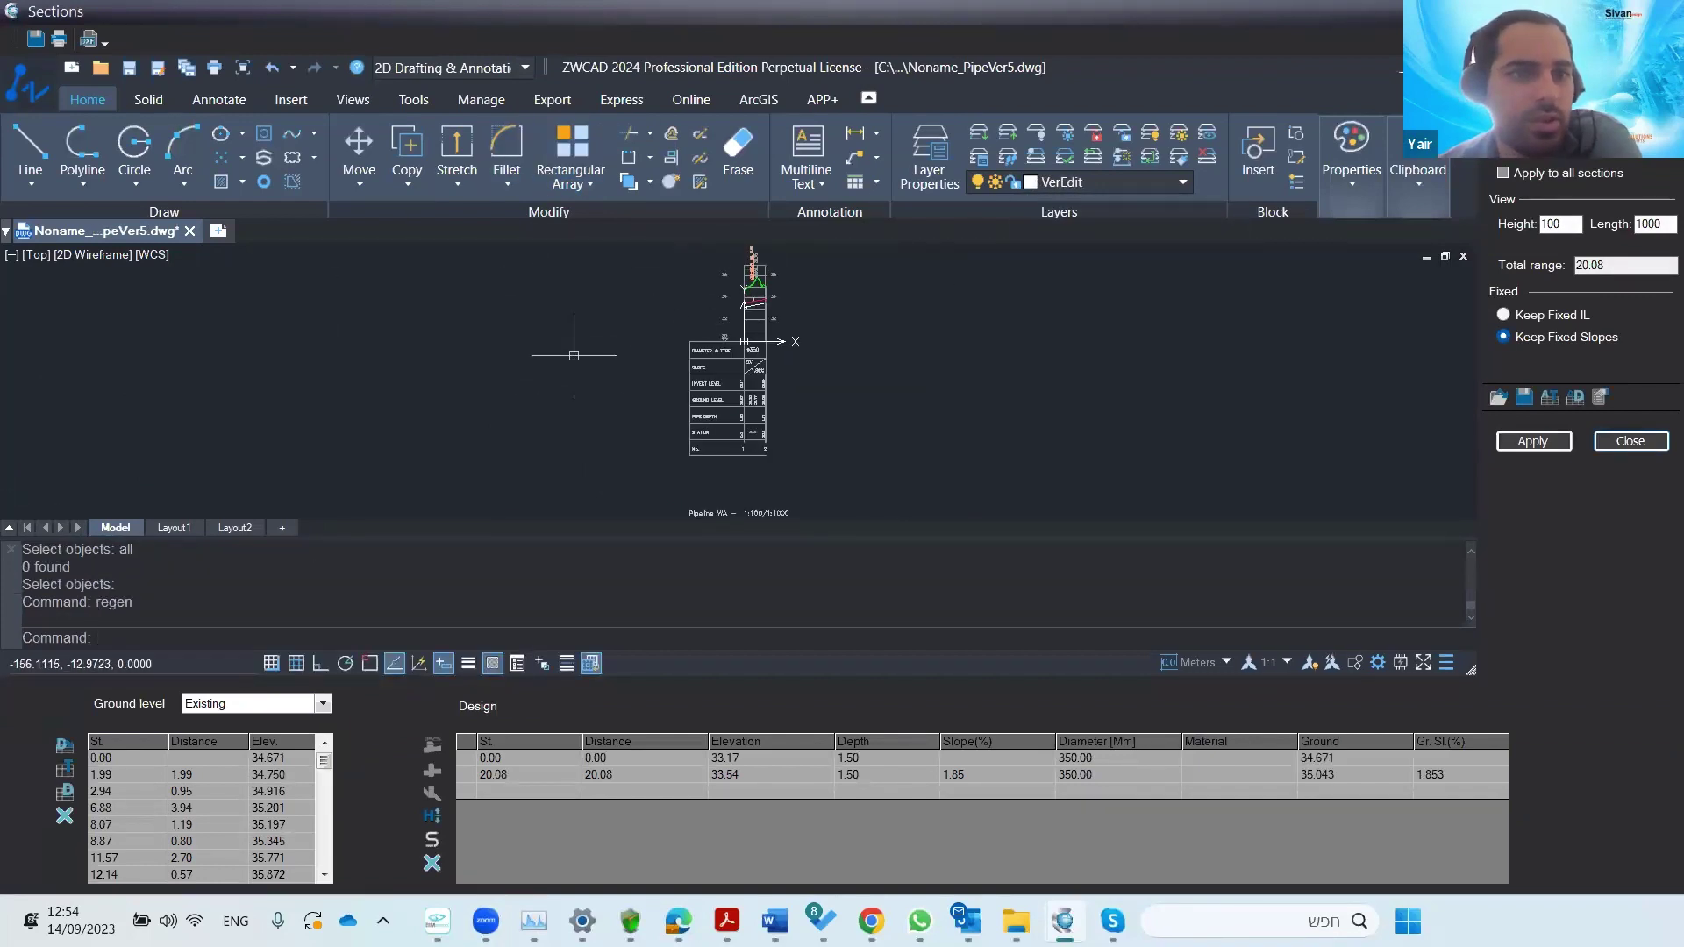
scroll(728, 324, up, 10)
scroll(703, 391, down, 6)
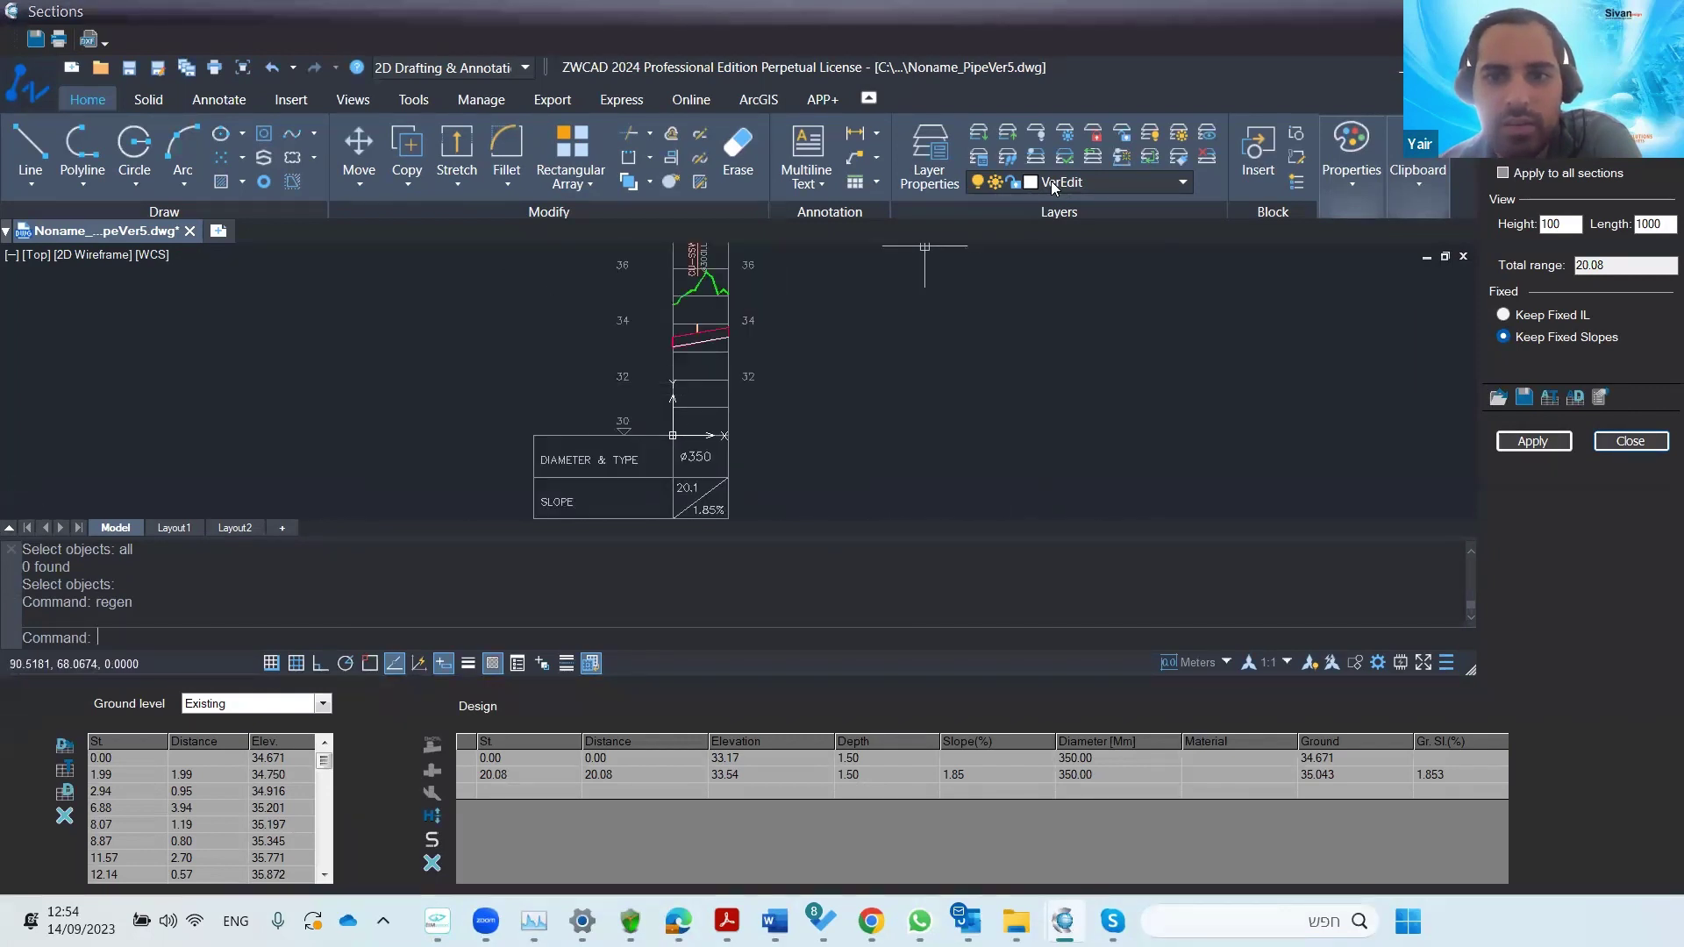
- Review the list of layers in the pipeline profile drawing, then close Sections and return to the surface drawing
click(1053, 184)
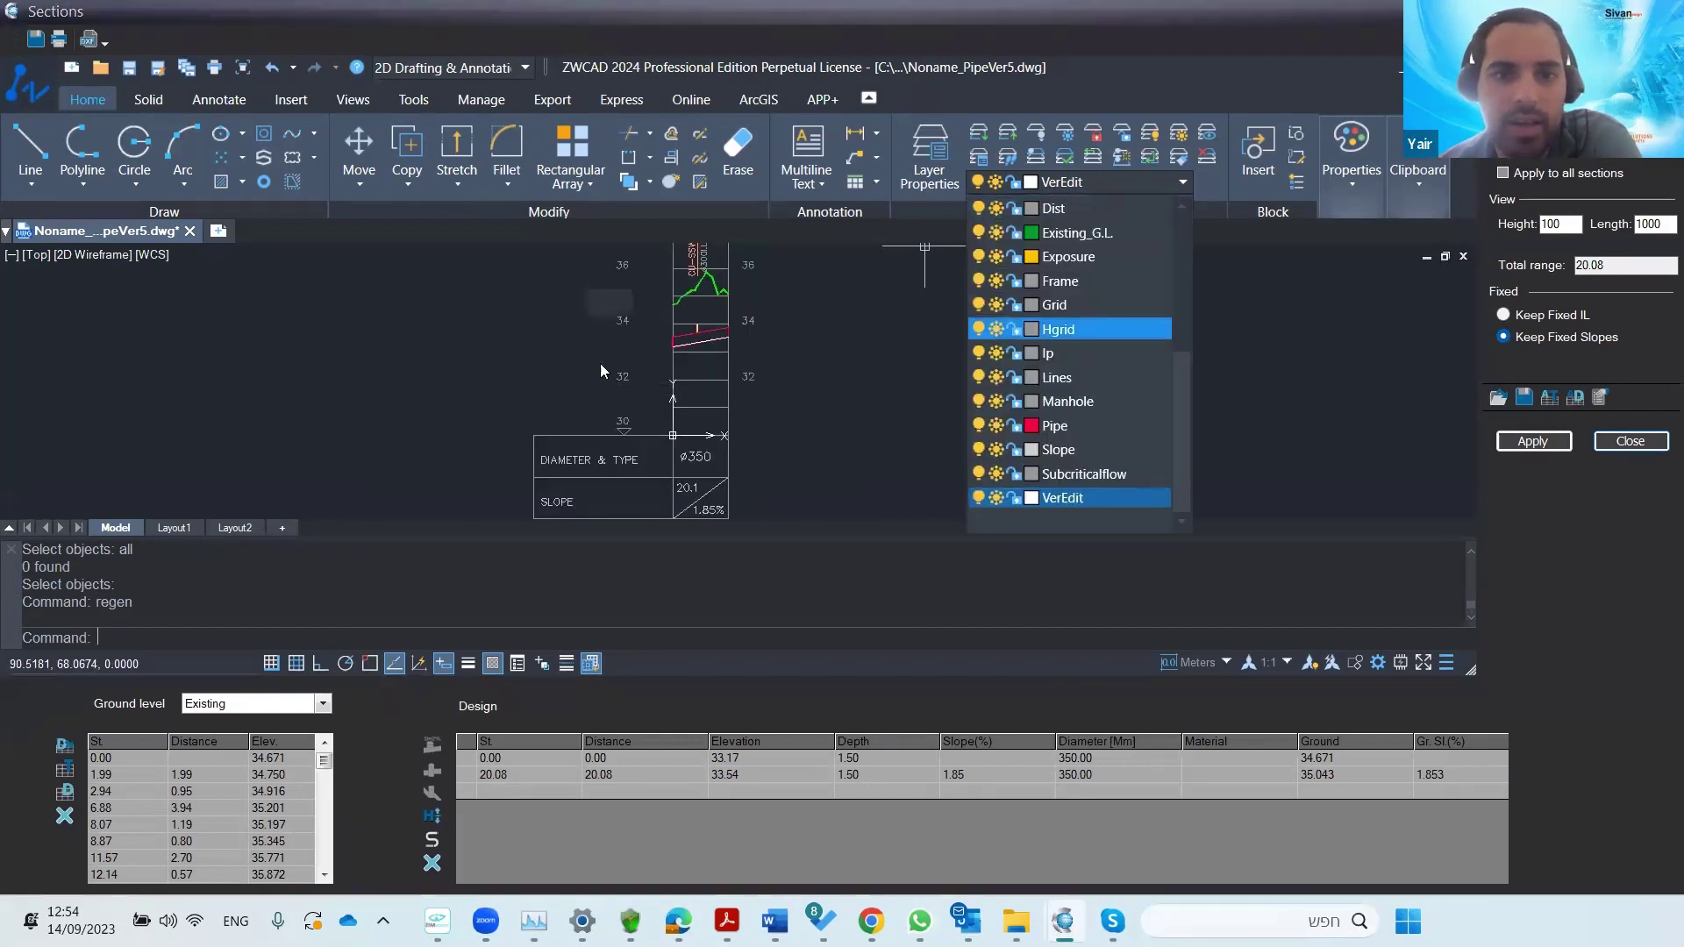
click(773, 386)
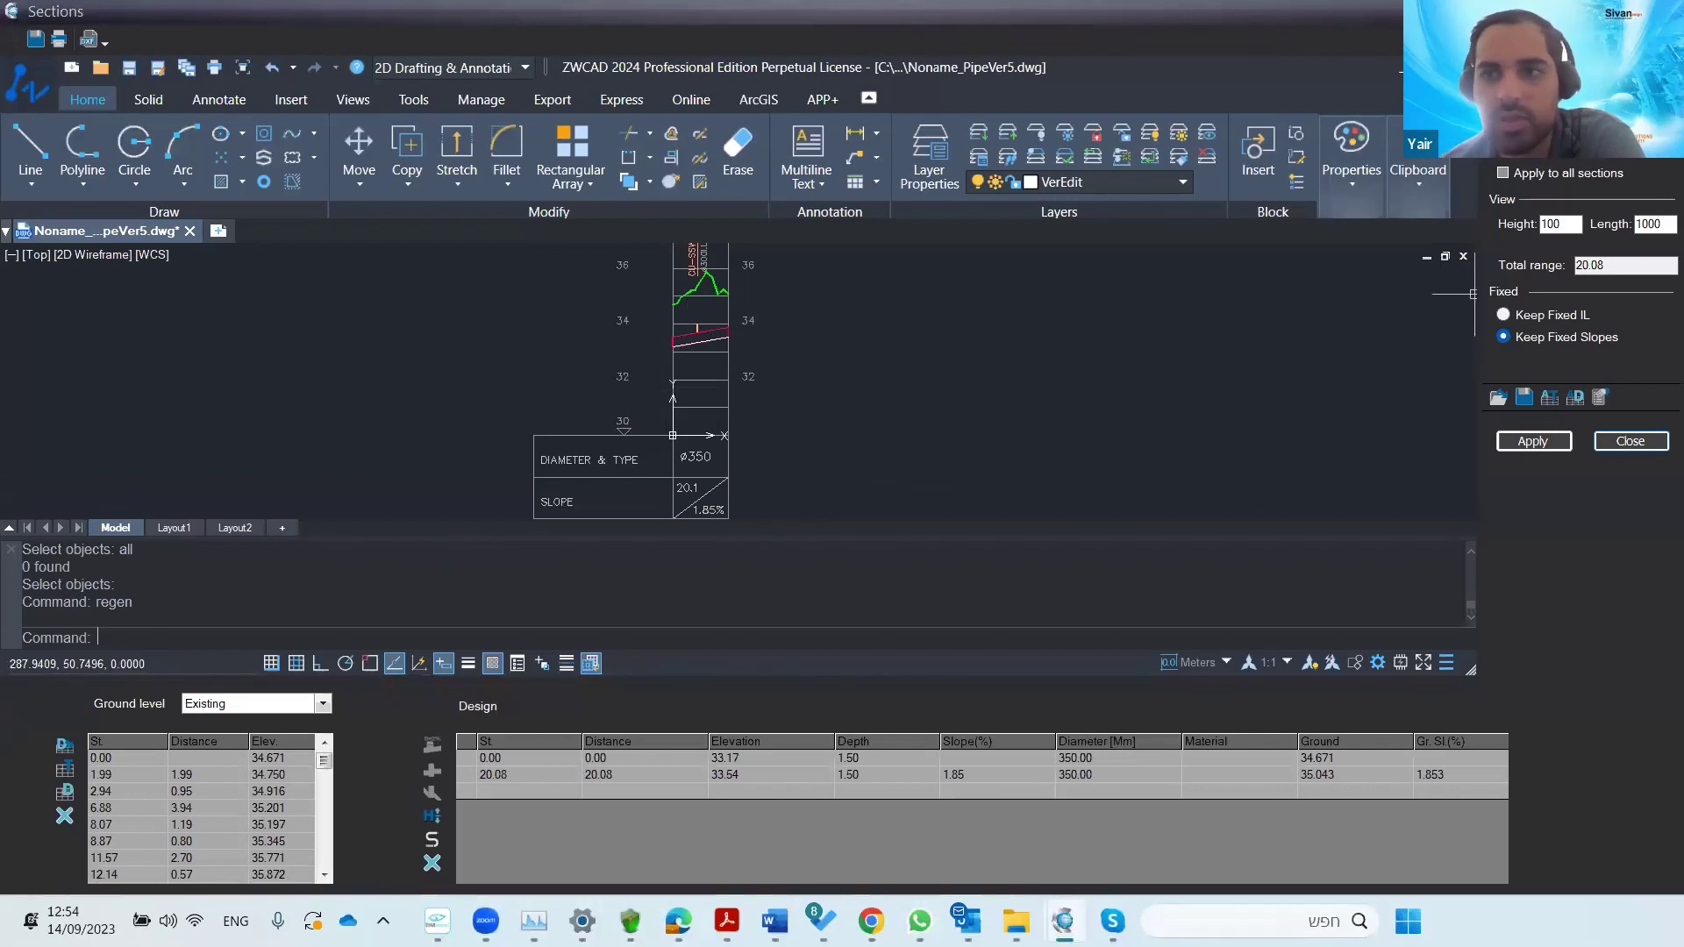
click(1629, 440)
scroll(947, 355, down, 2)
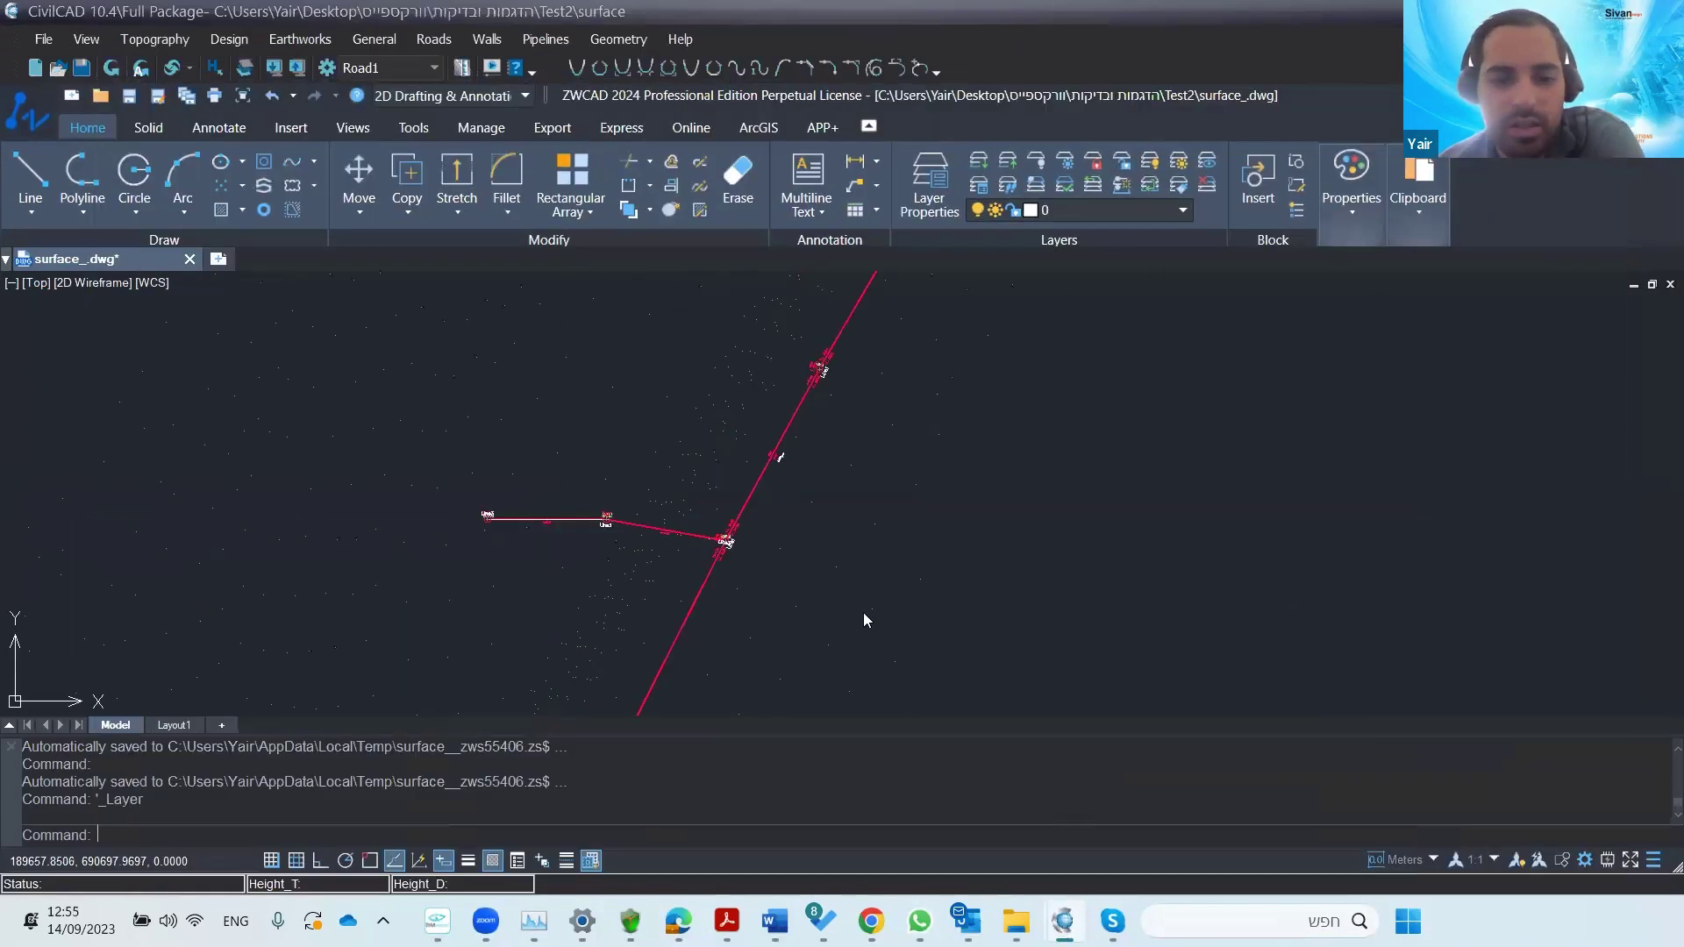